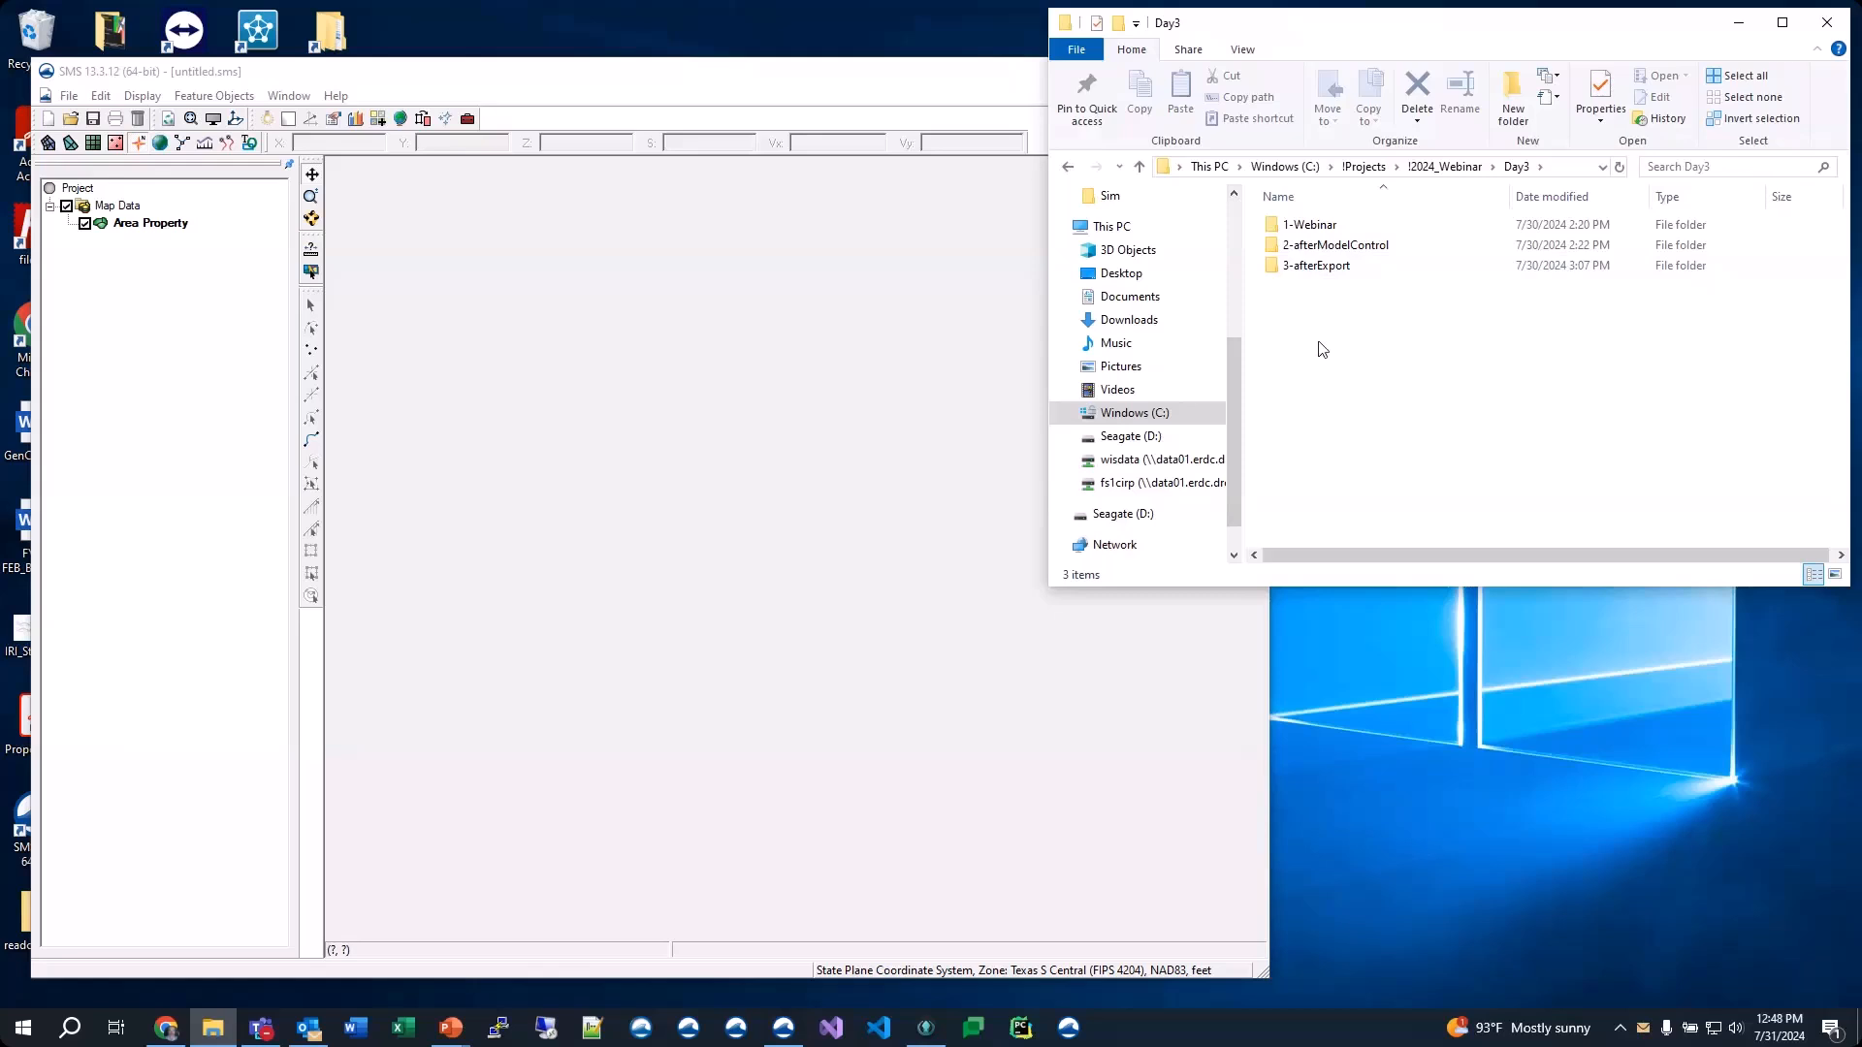
Open the project Workshop_SharkRiver_13.0.sms from the 1-Webinar folder in SMS
double_click(1312, 225)
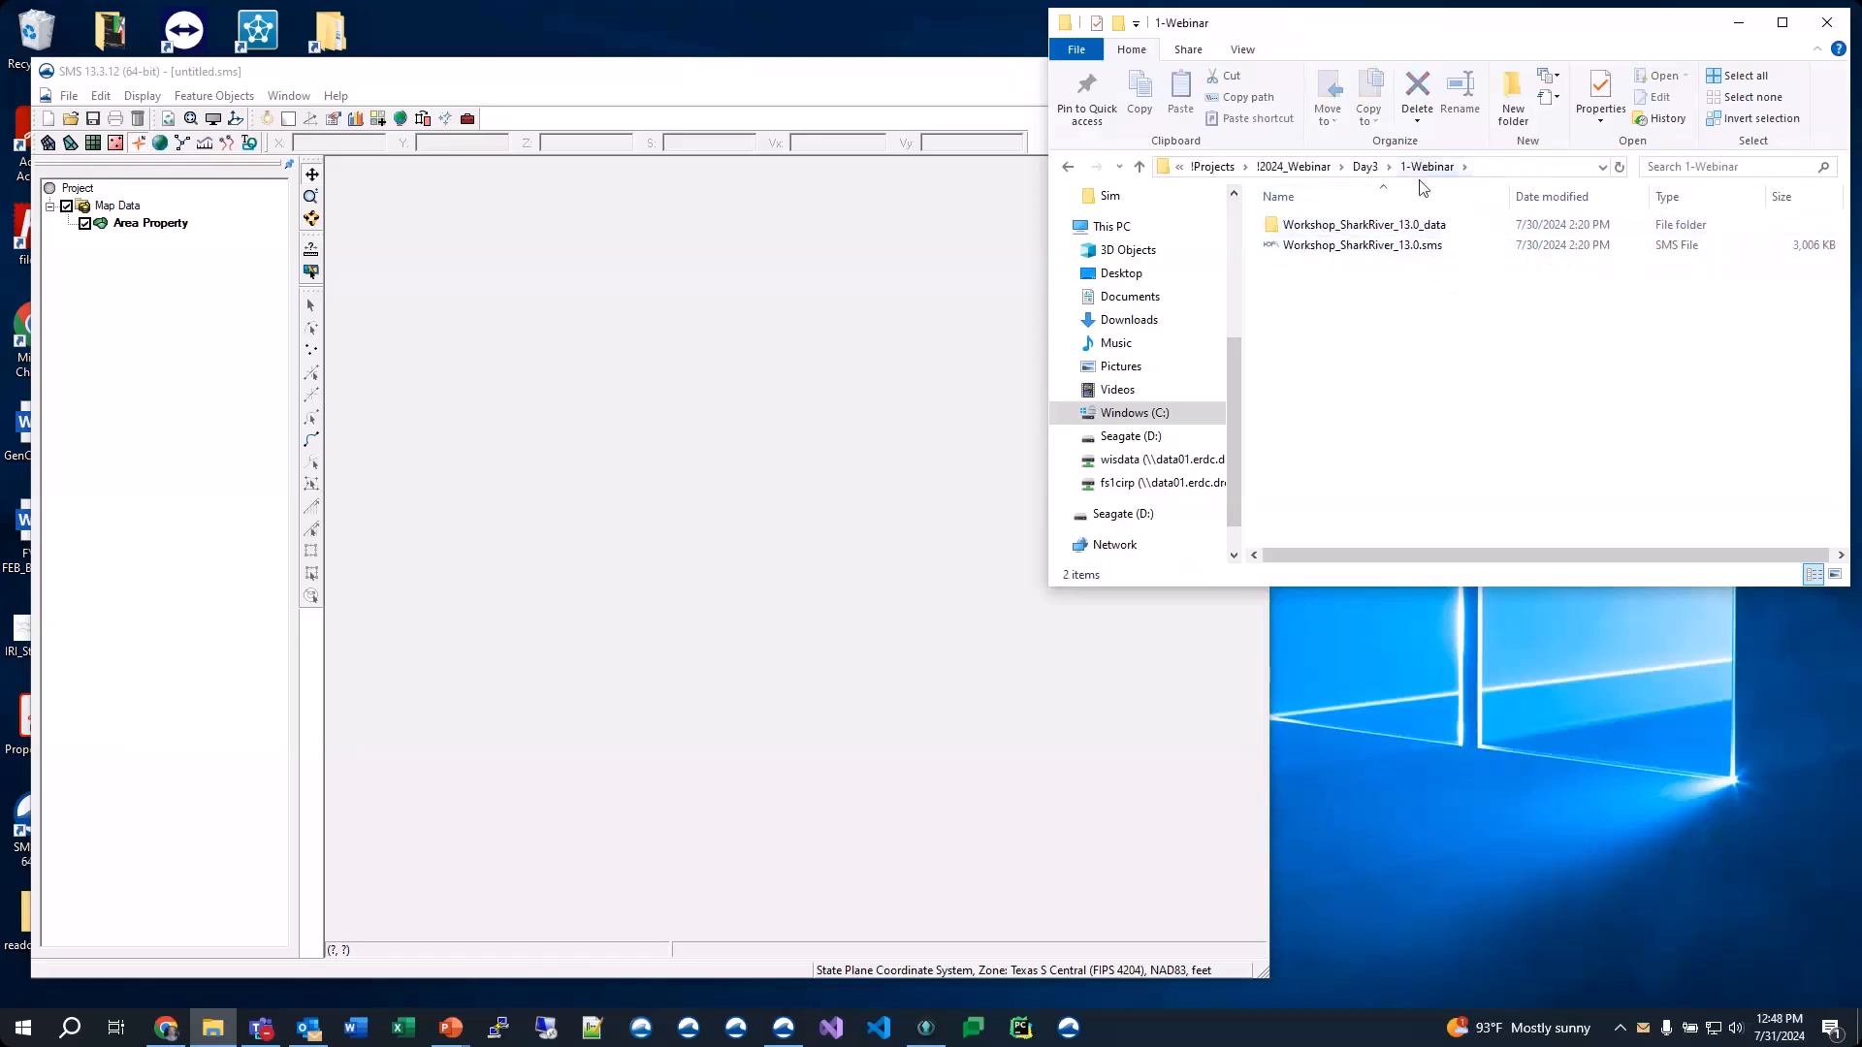
left_click_drag(1397, 250, 771, 281)
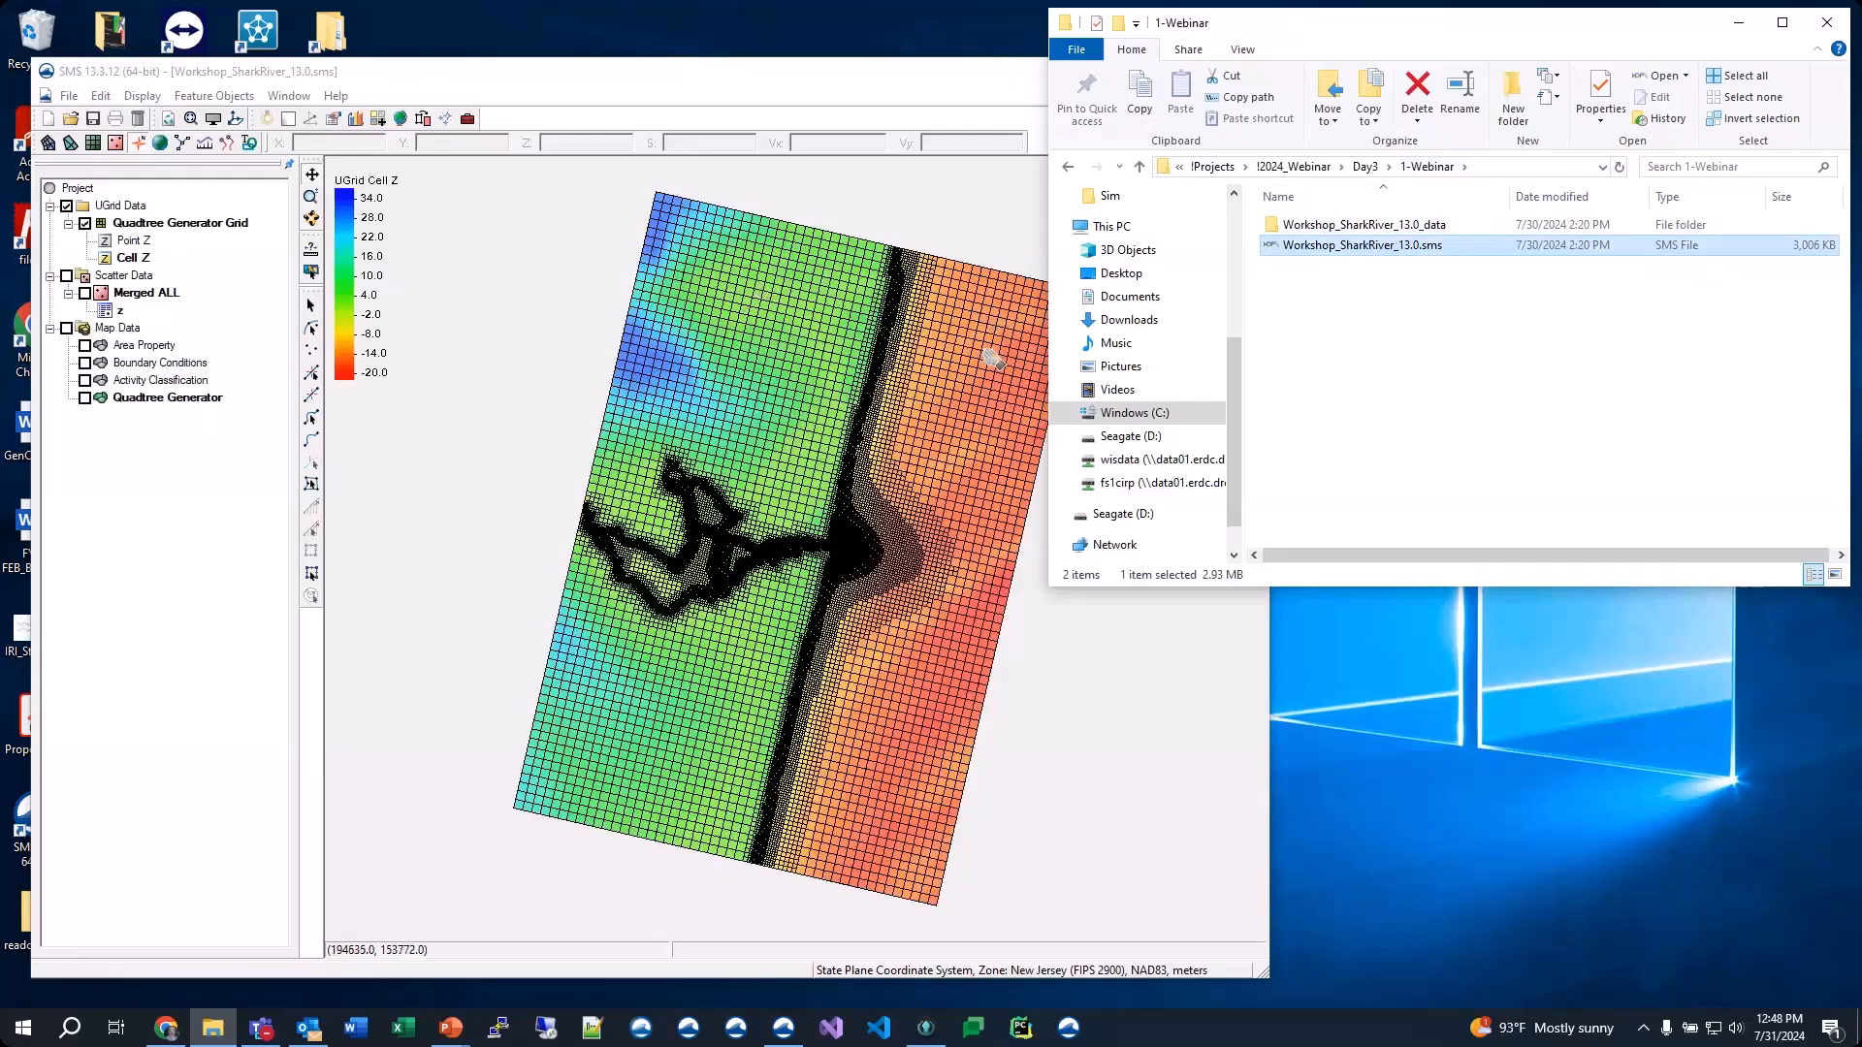
left_click(158, 454)
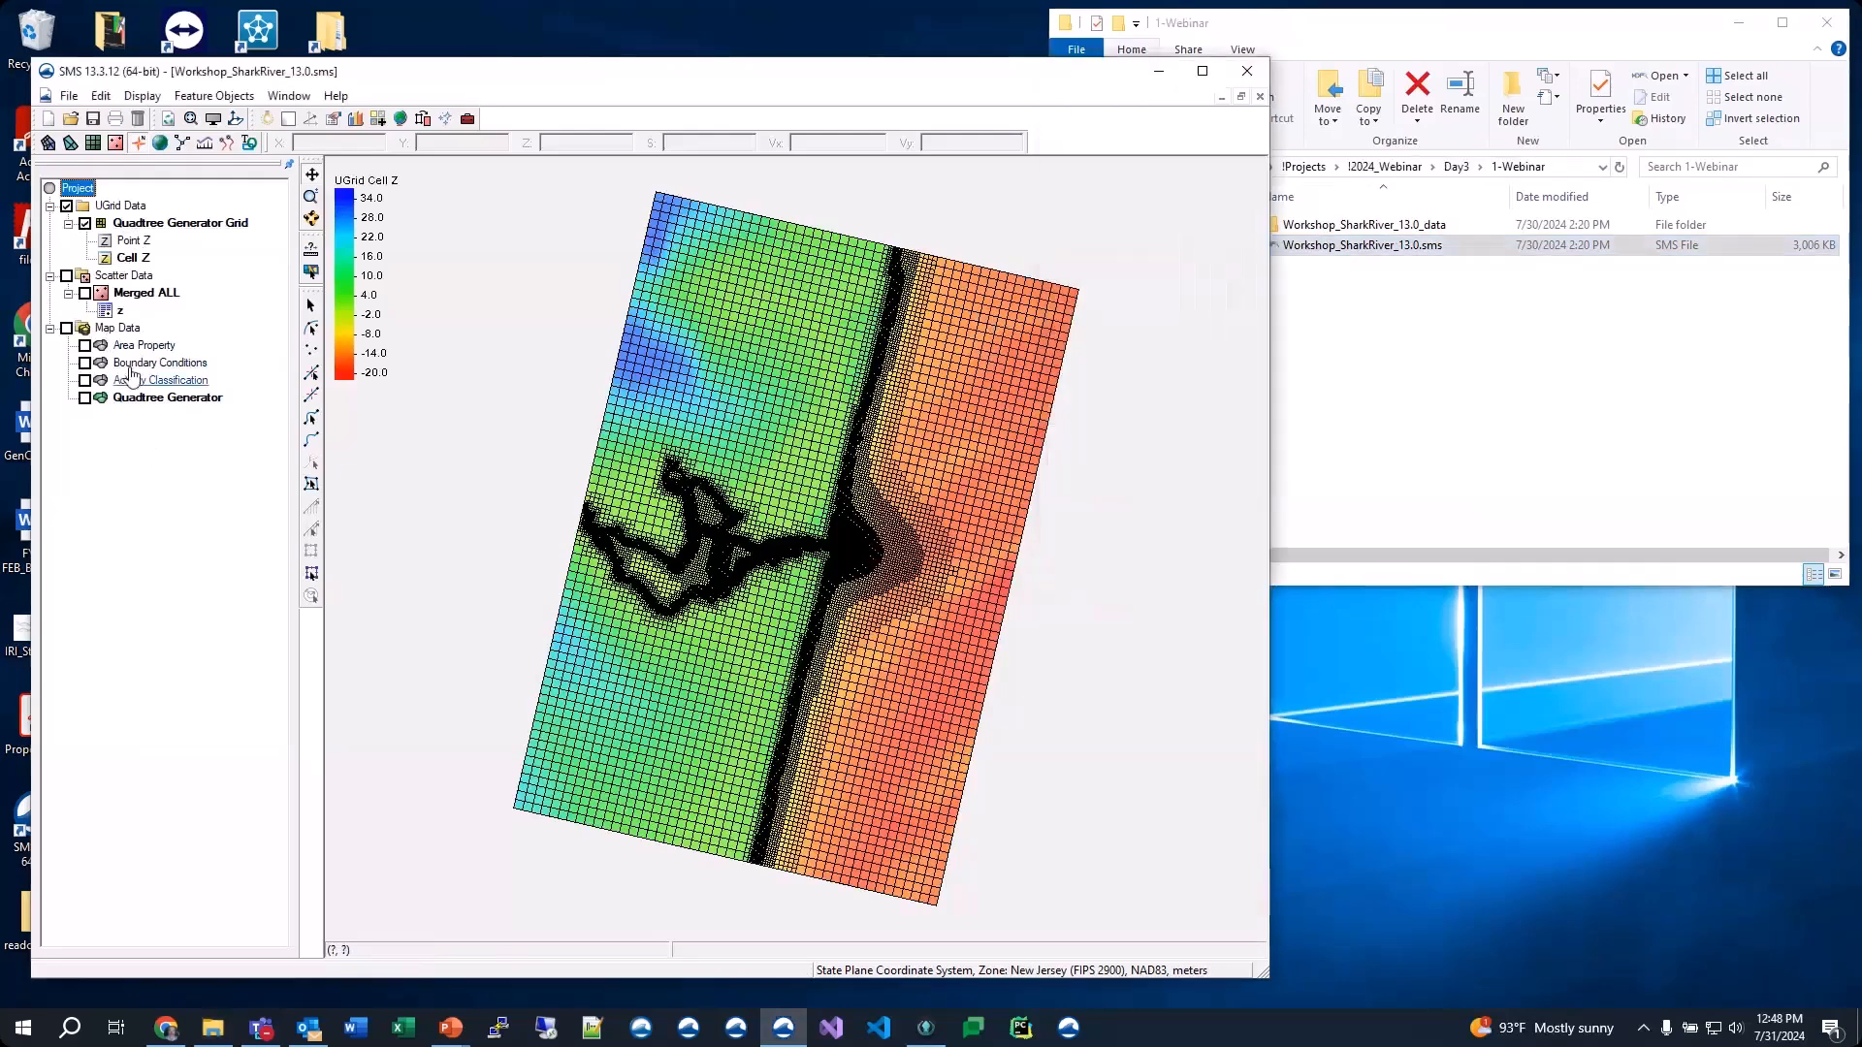
Make the Activity Classification coverage active and select the polygon covering the land side of the grid
left_click(133, 381)
left_click(312, 484)
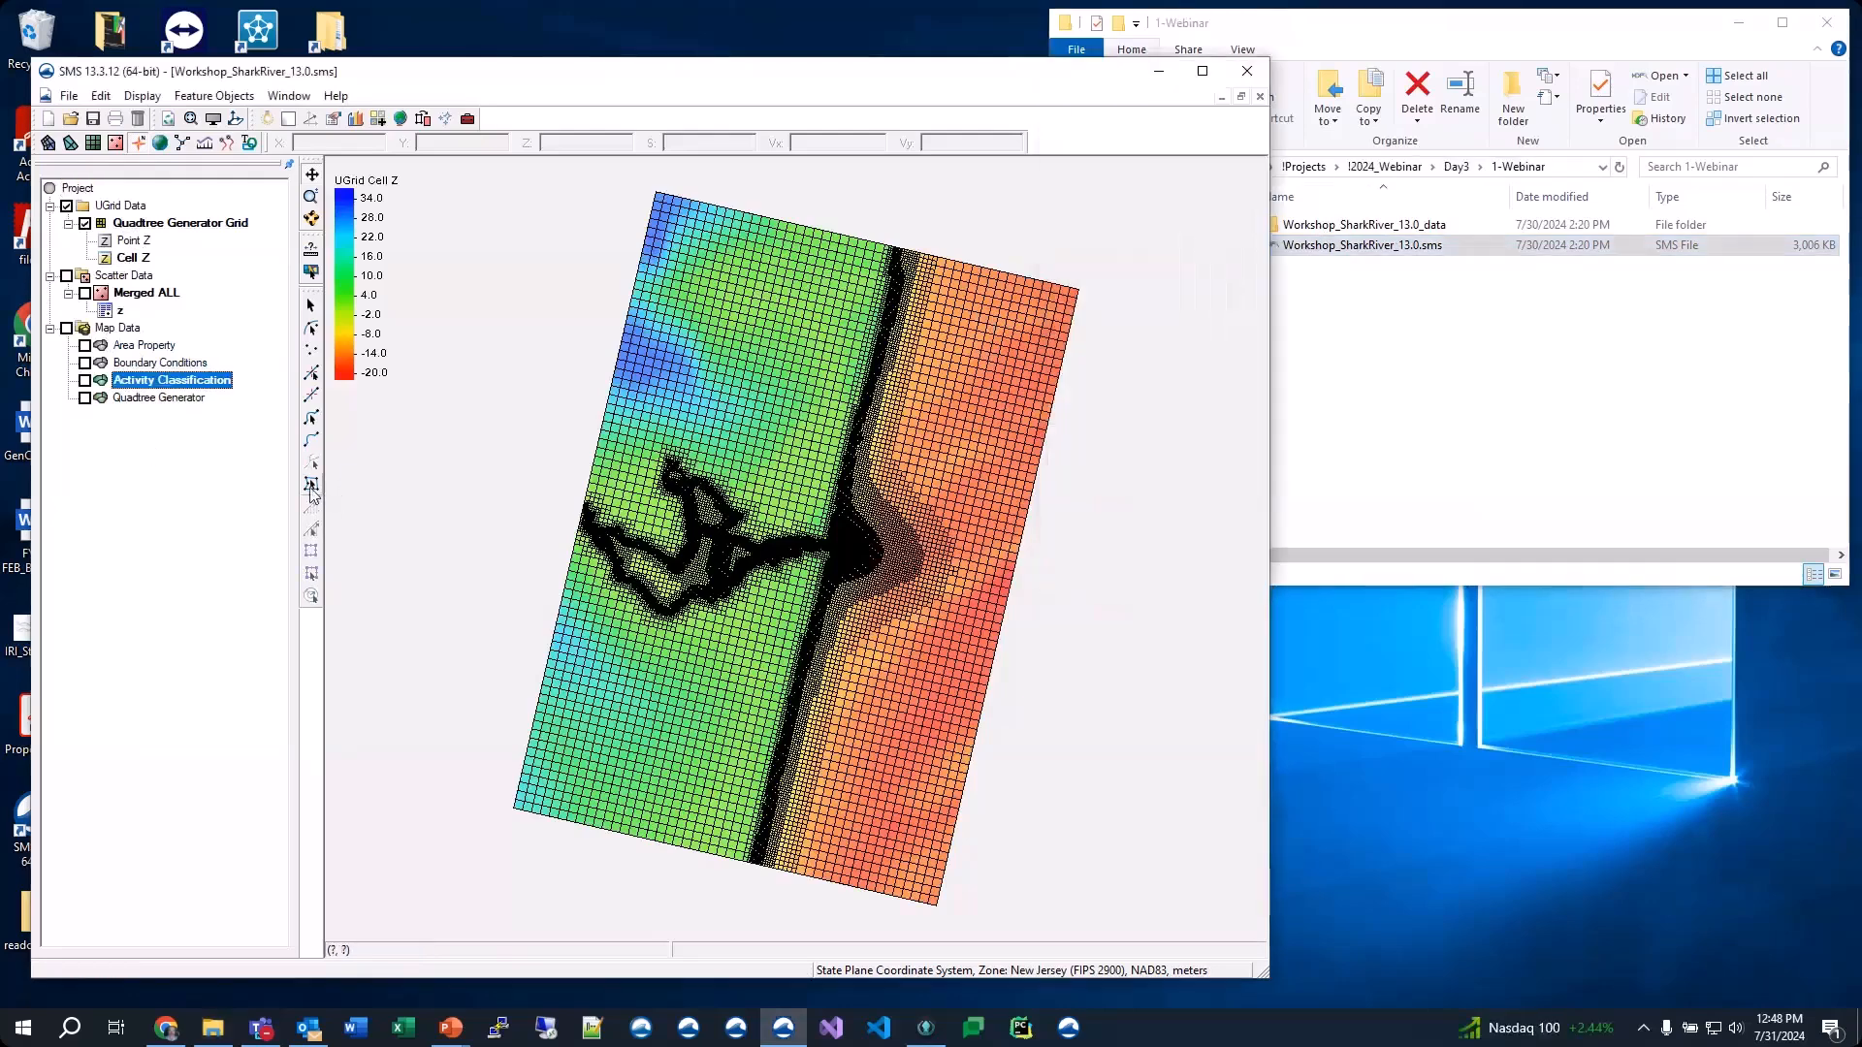
left_click(738, 312)
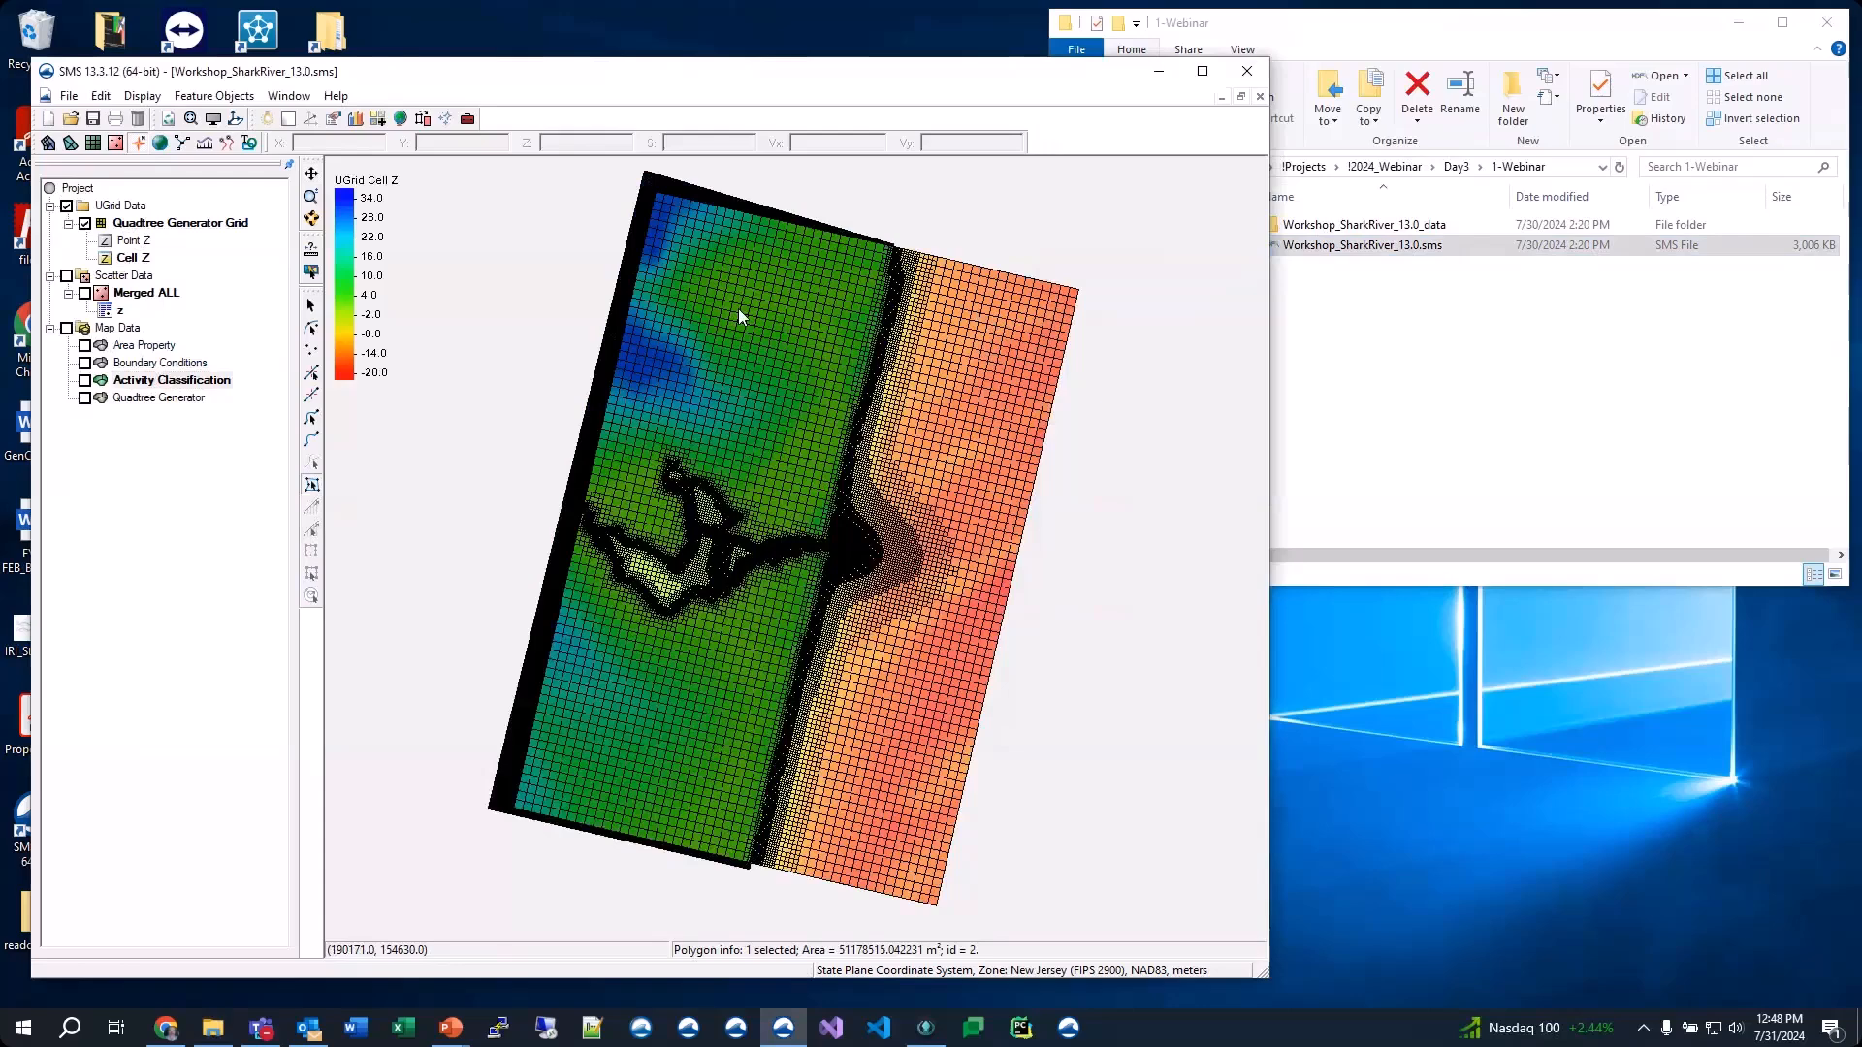
Select the Quadtree Generator Grid's UGrid cells intersecting the polygon, with the boundary ignored and selection by point
right_click(707, 254)
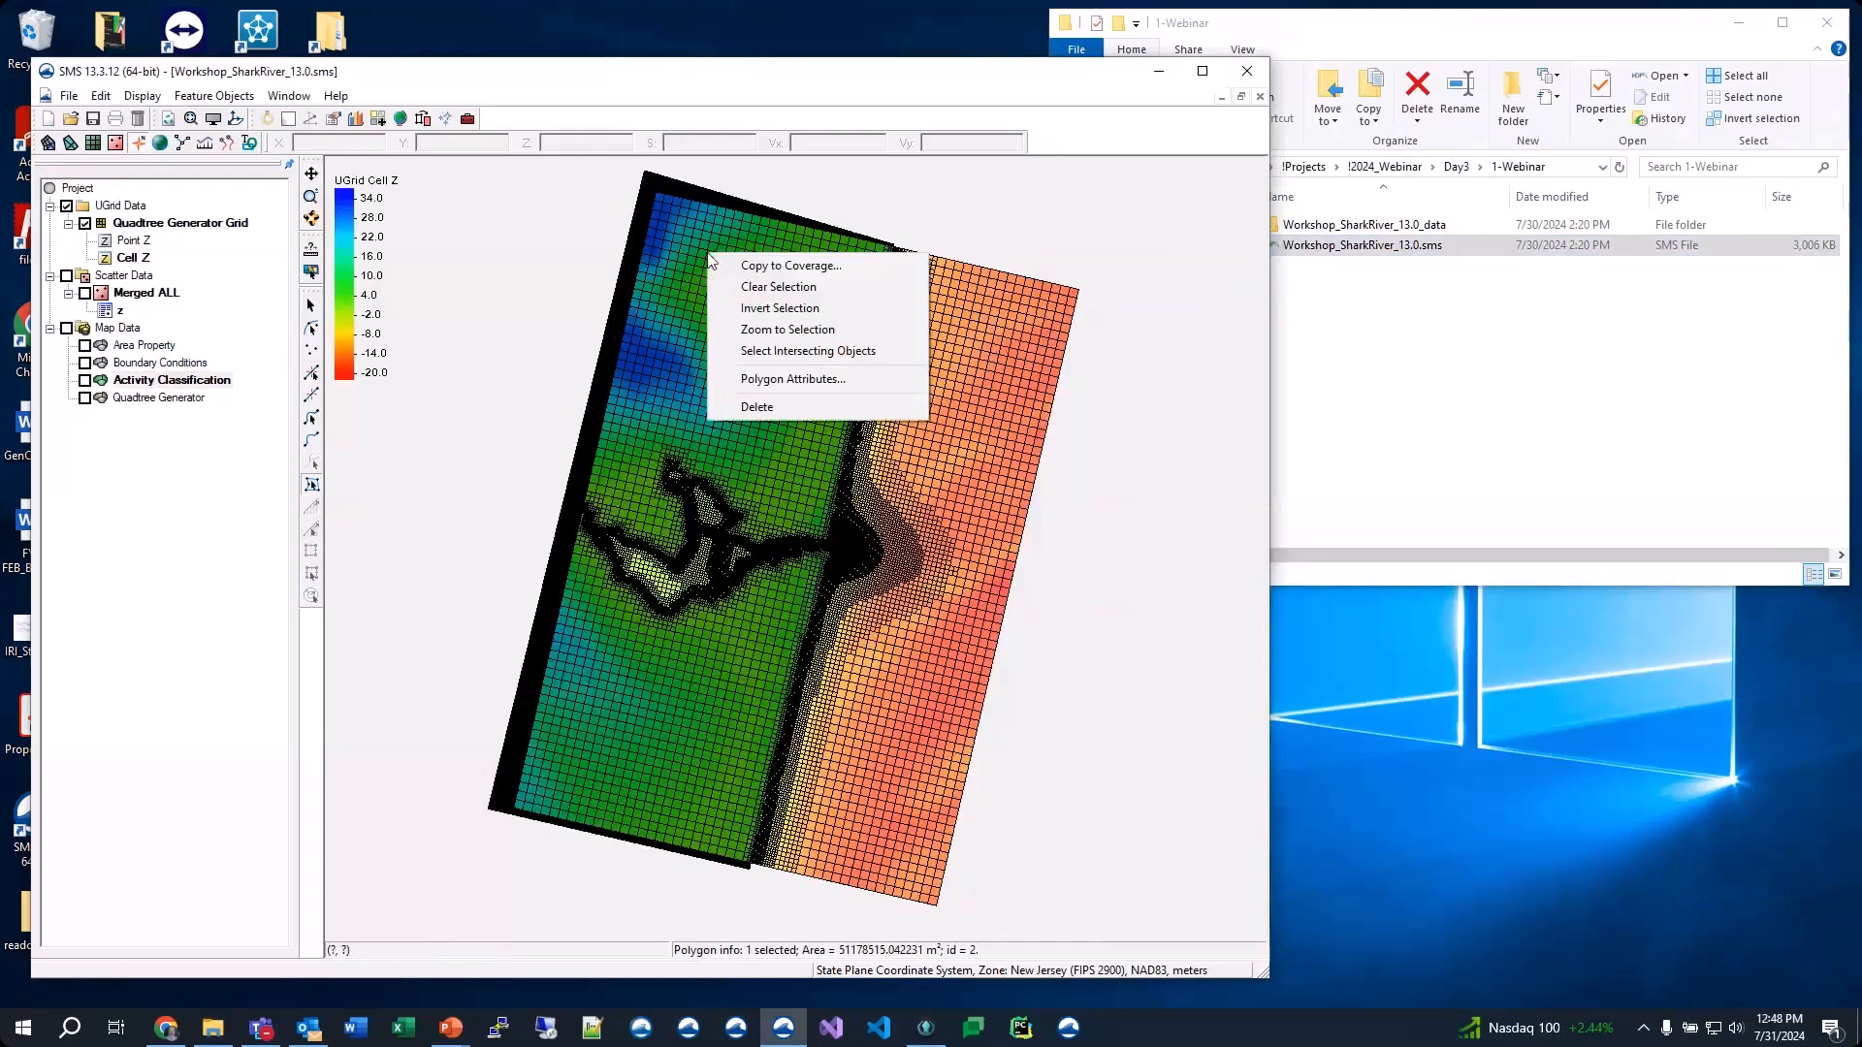
left_click(794, 353)
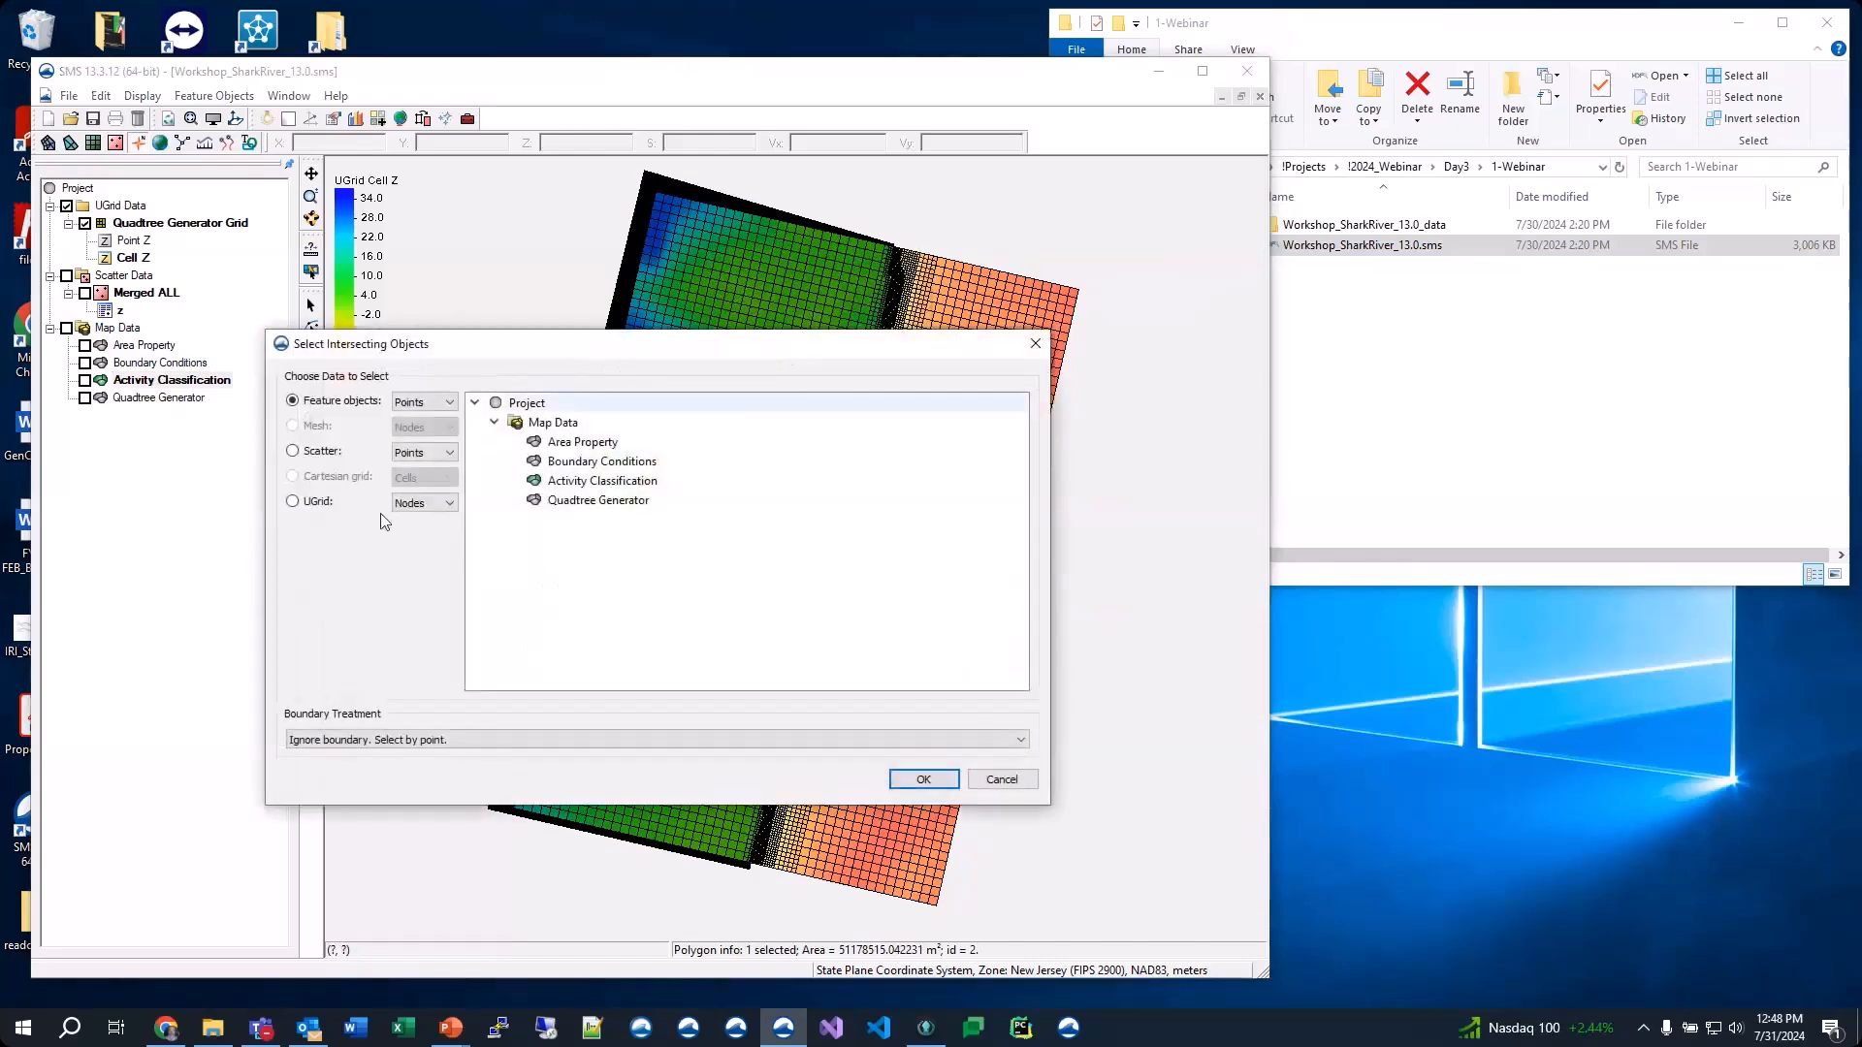
left_click(311, 503)
left_click(422, 506)
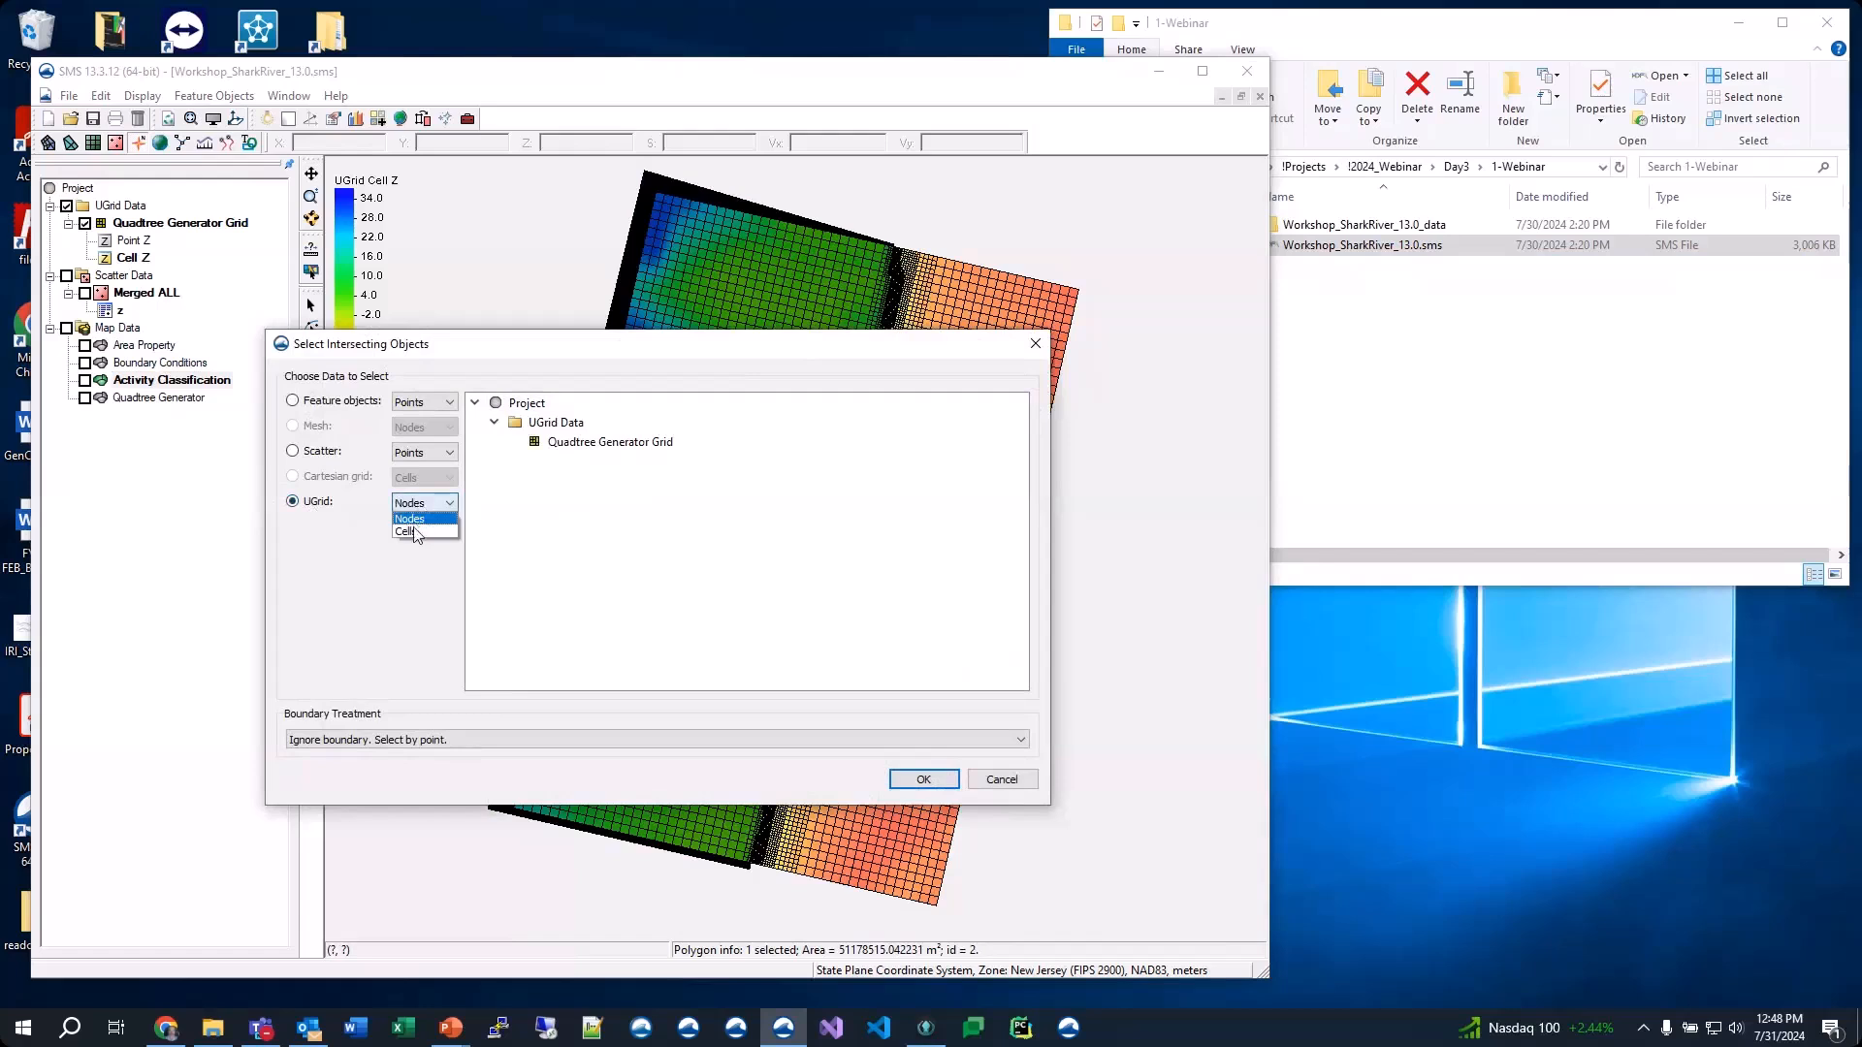
left_click(413, 527)
left_click(598, 446)
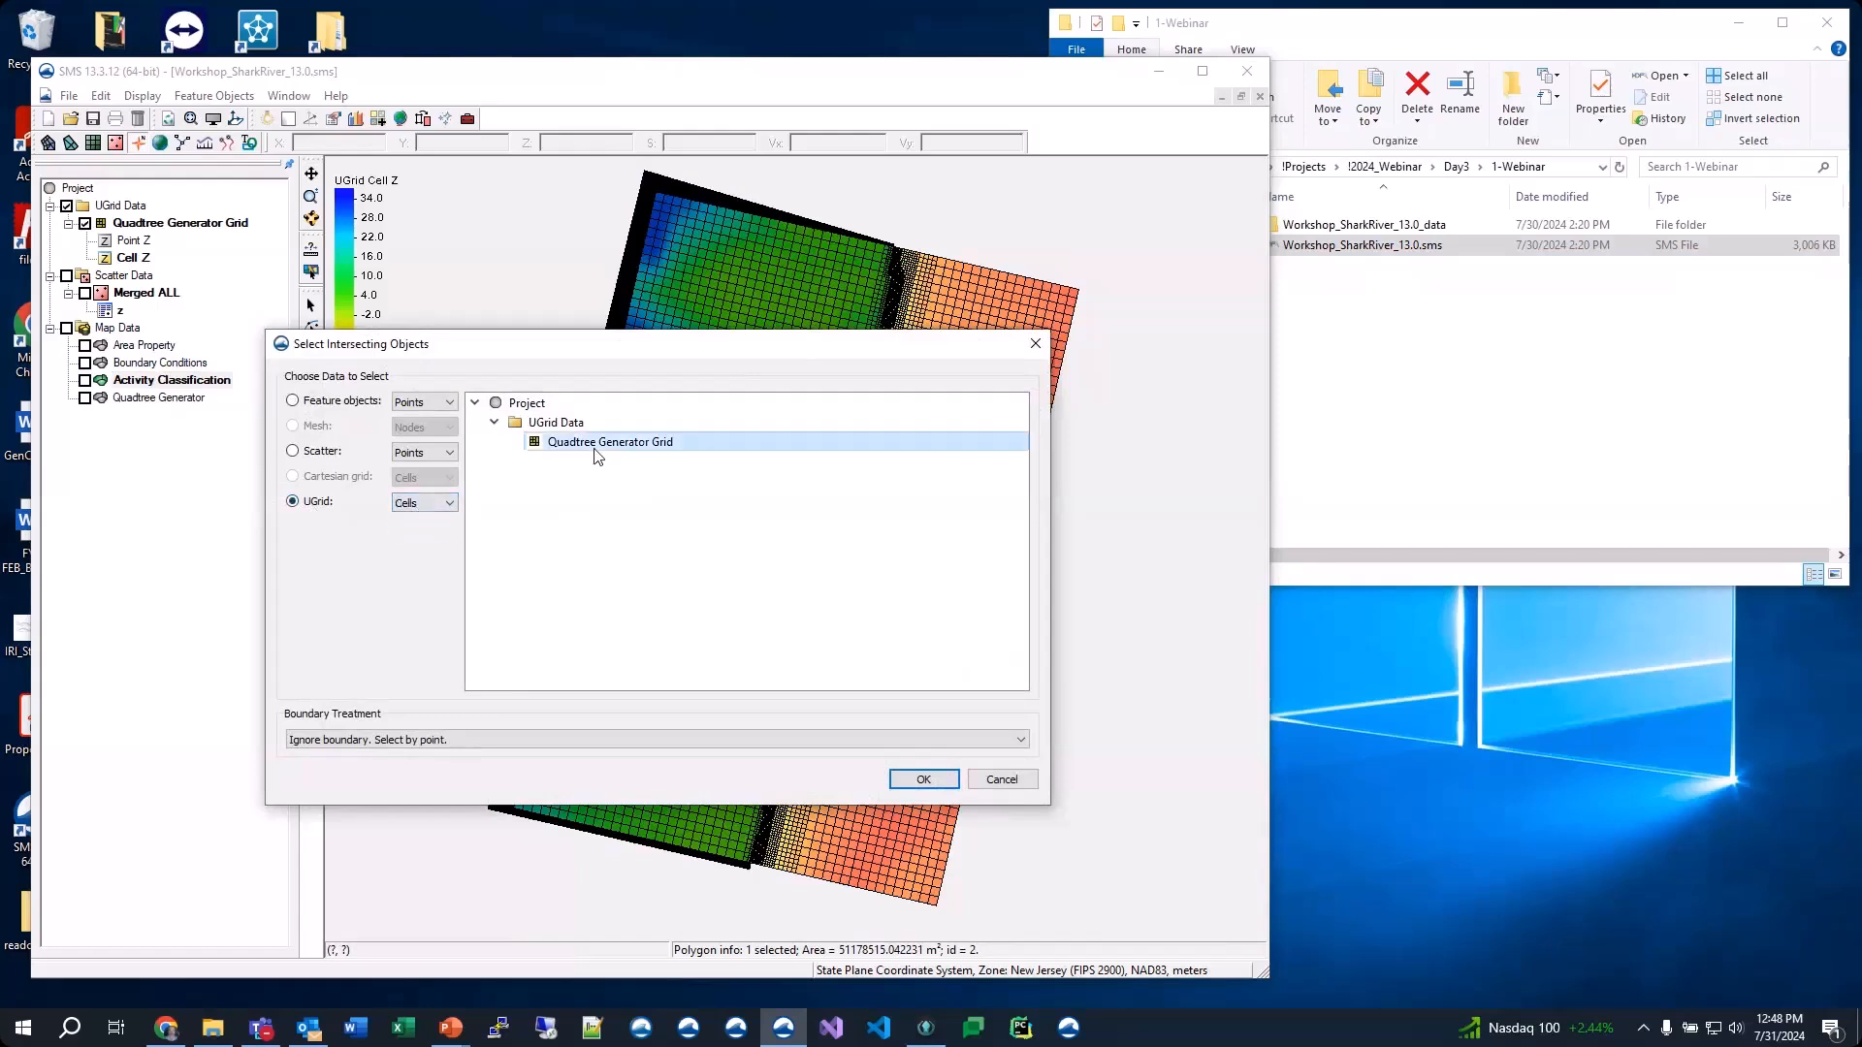
left_click(679, 740)
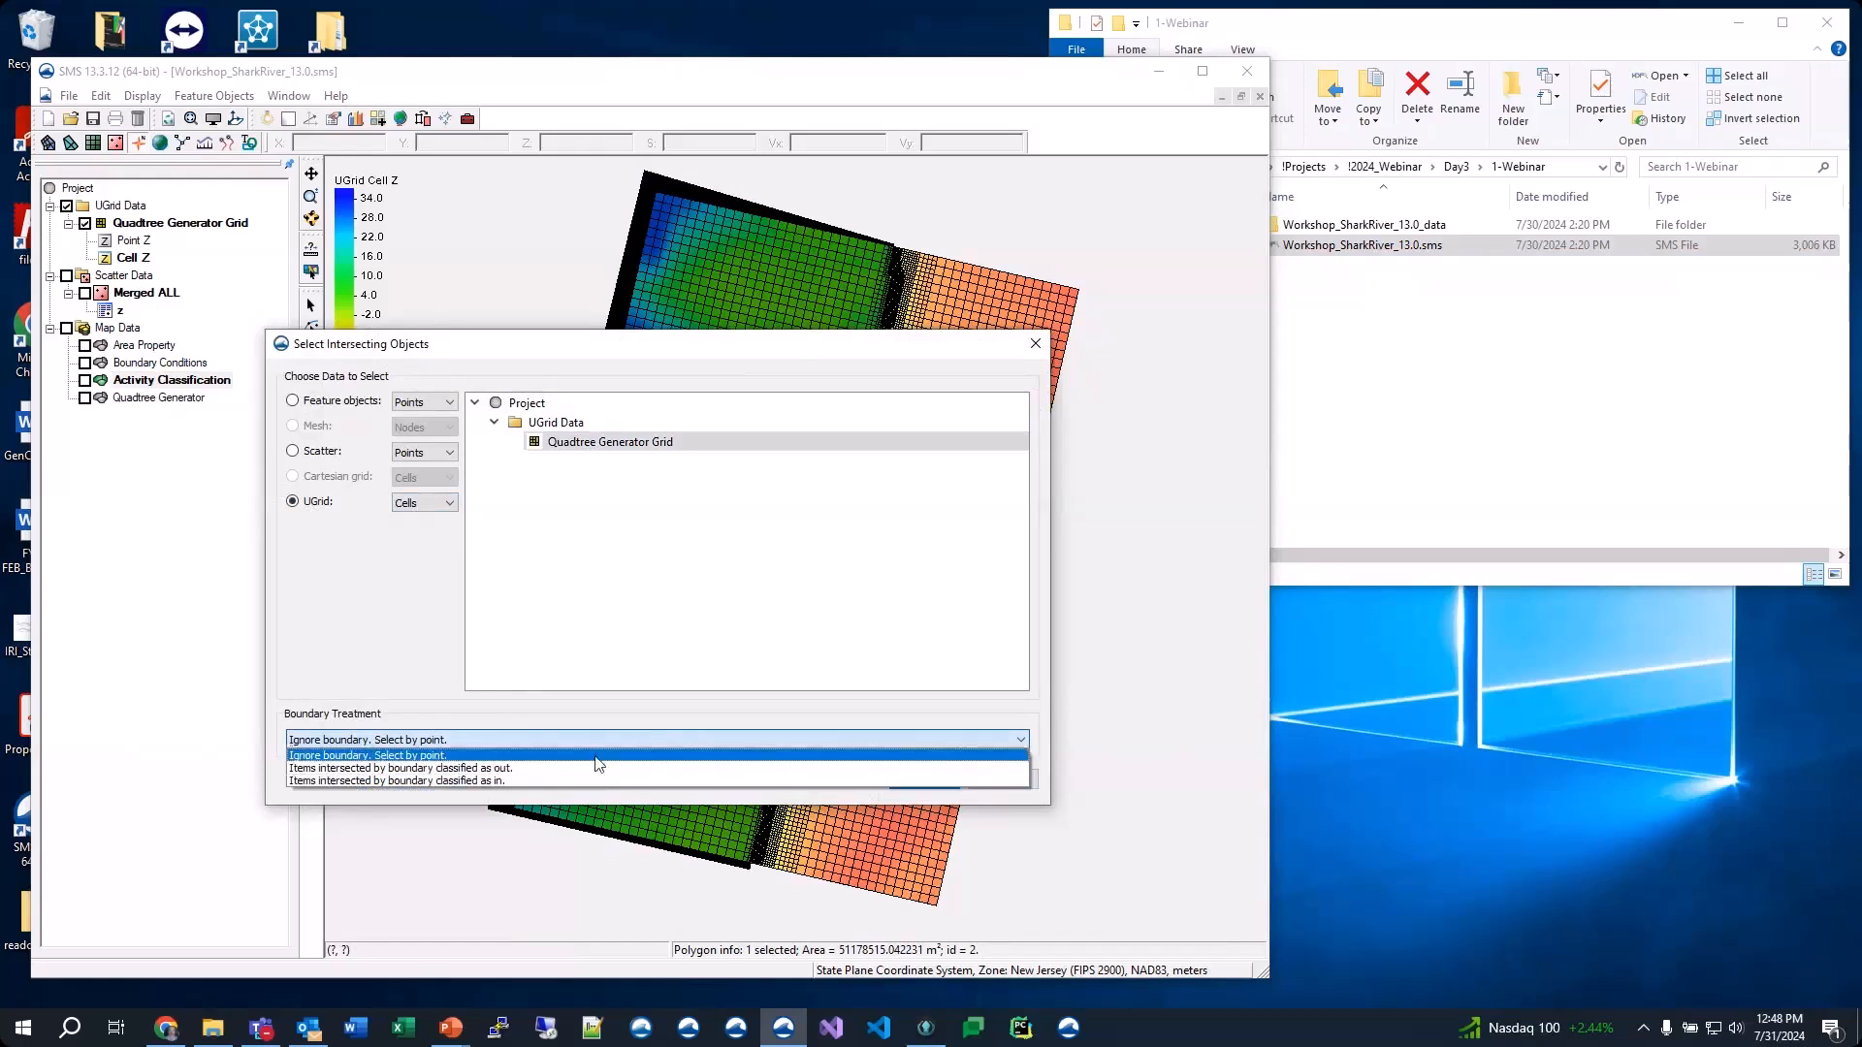
left_click(619, 722)
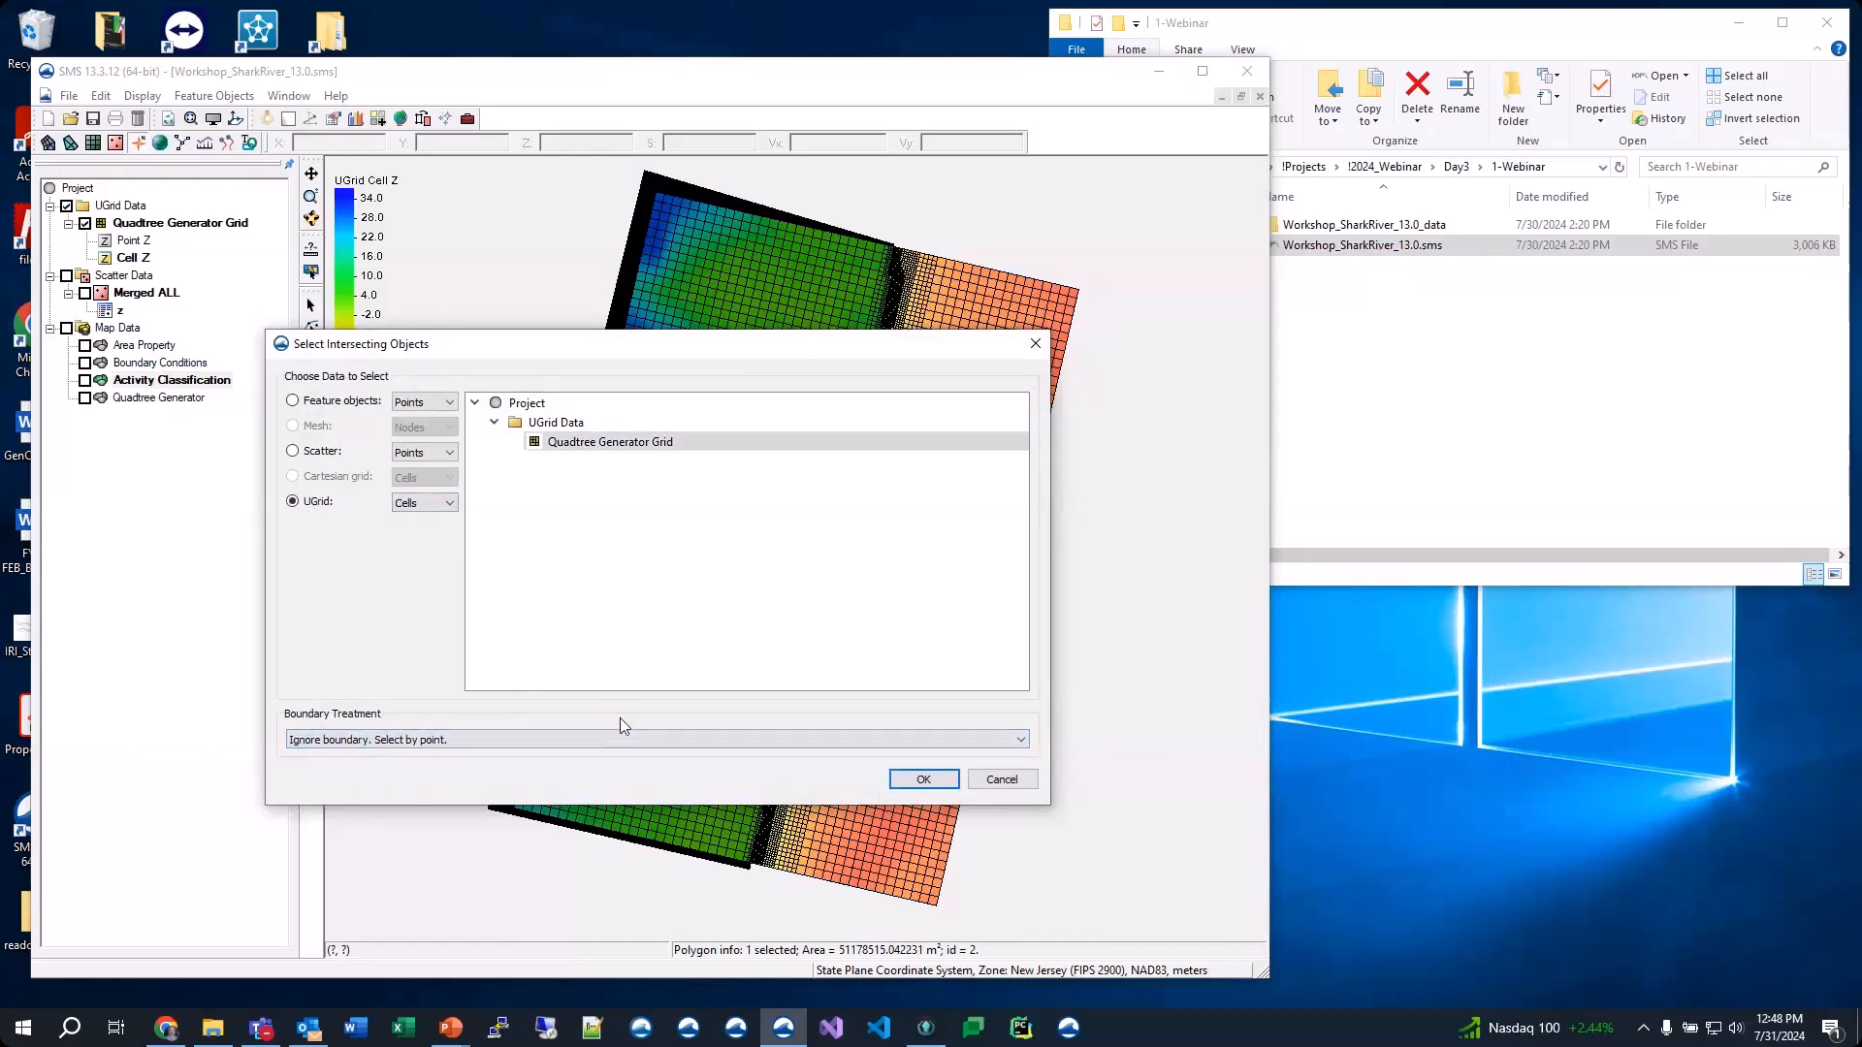
left_click(923, 780)
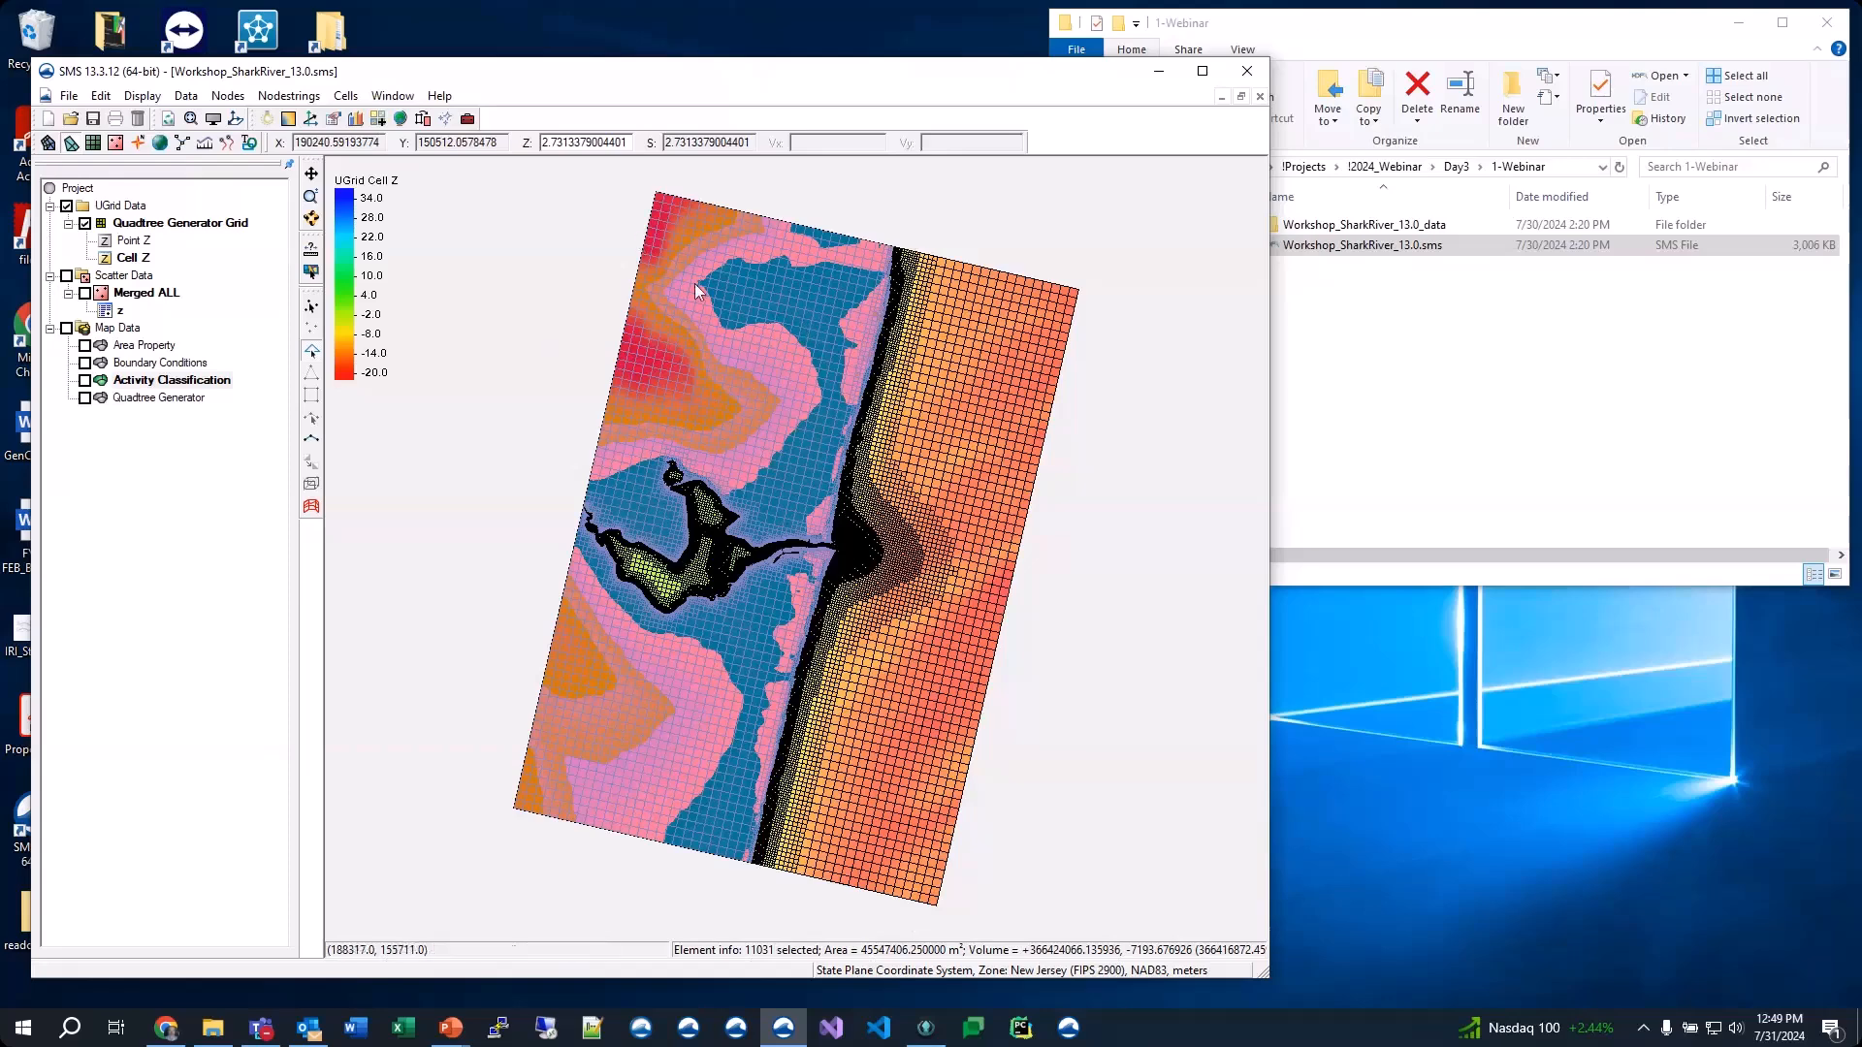
Set the selected land cells of the quadtree grid to Off
right_click(672, 236)
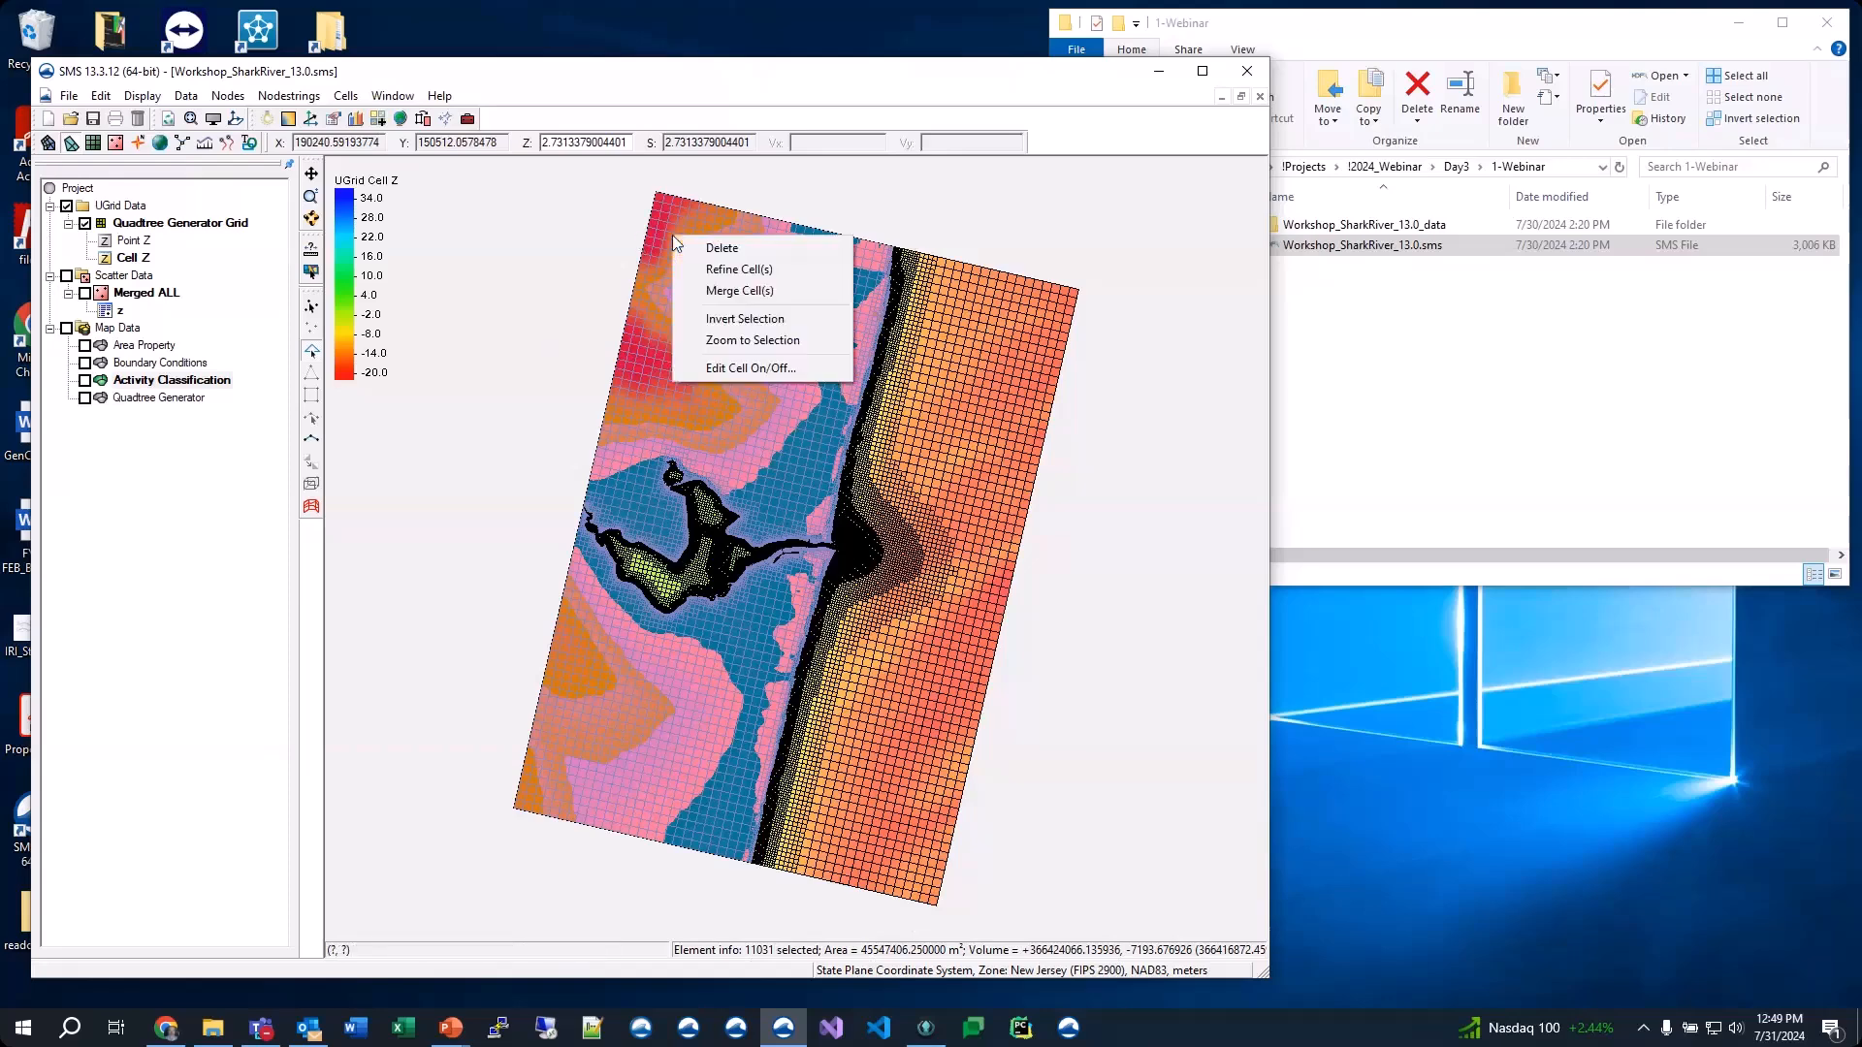
left_click(753, 369)
left_click(514, 519)
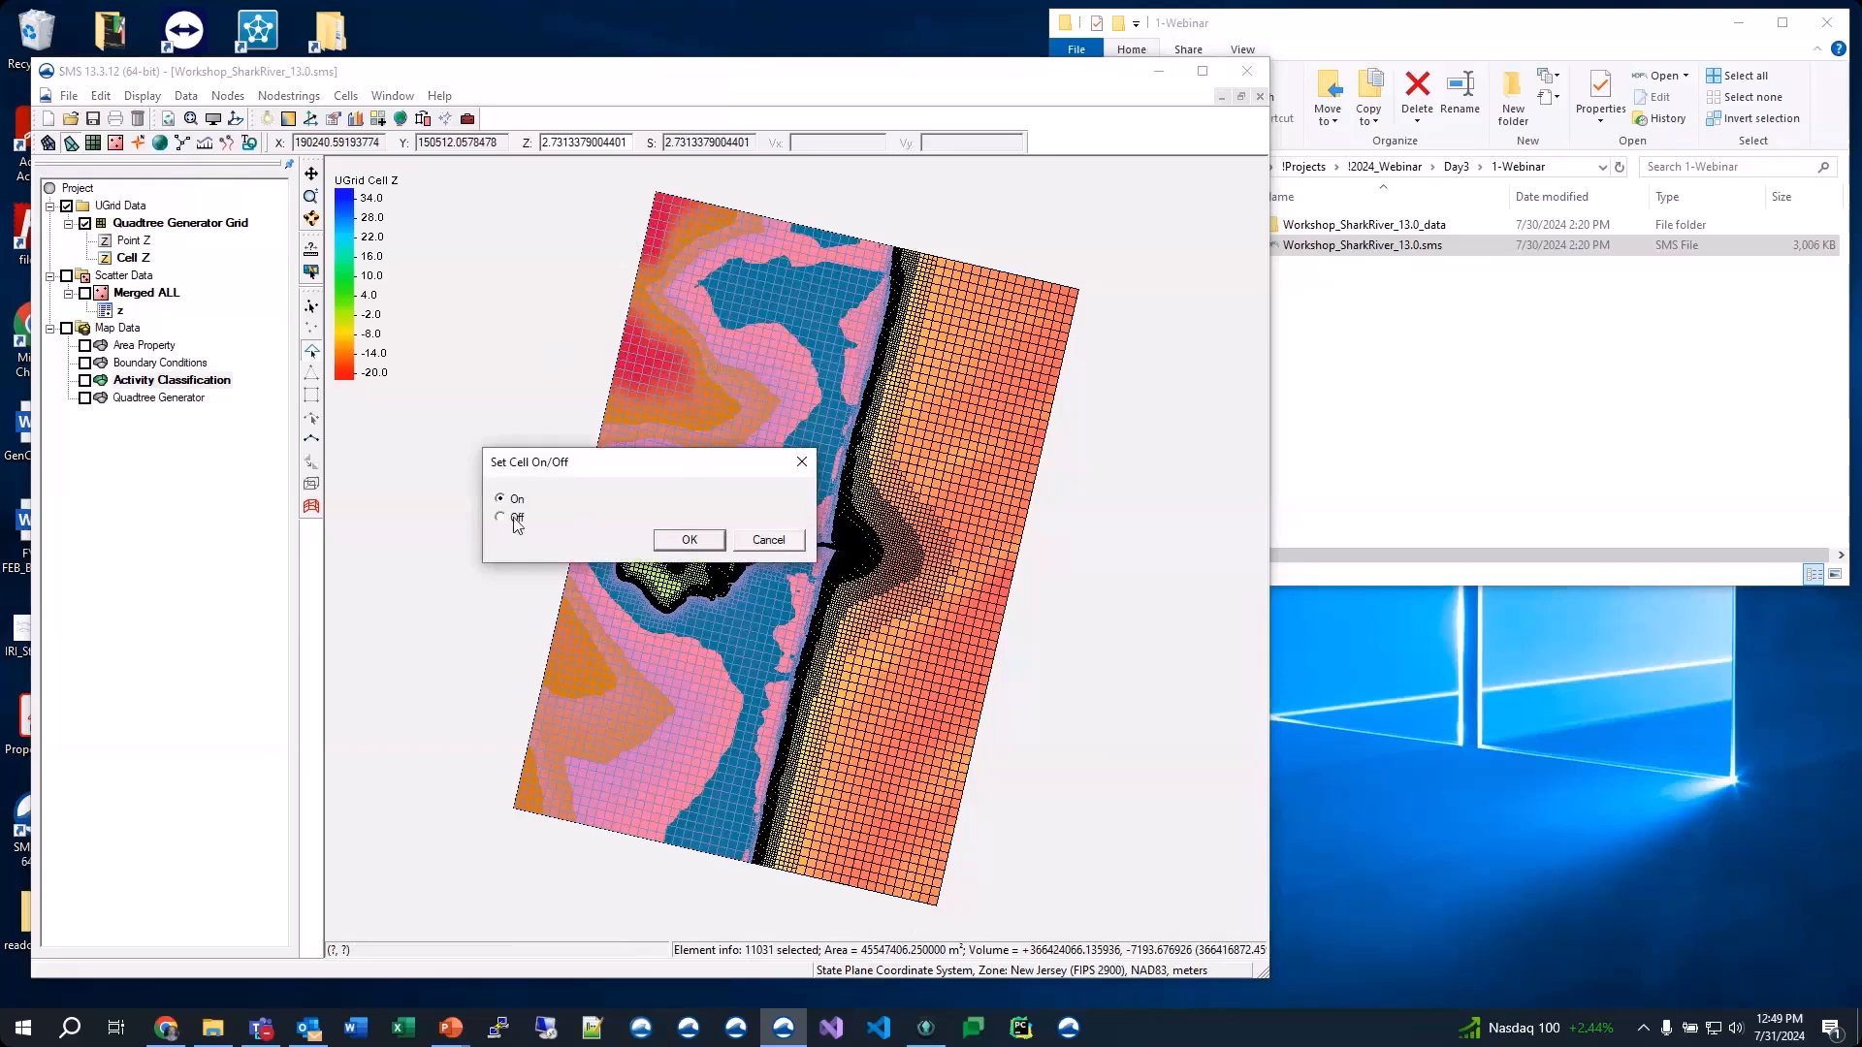
left_click(682, 541)
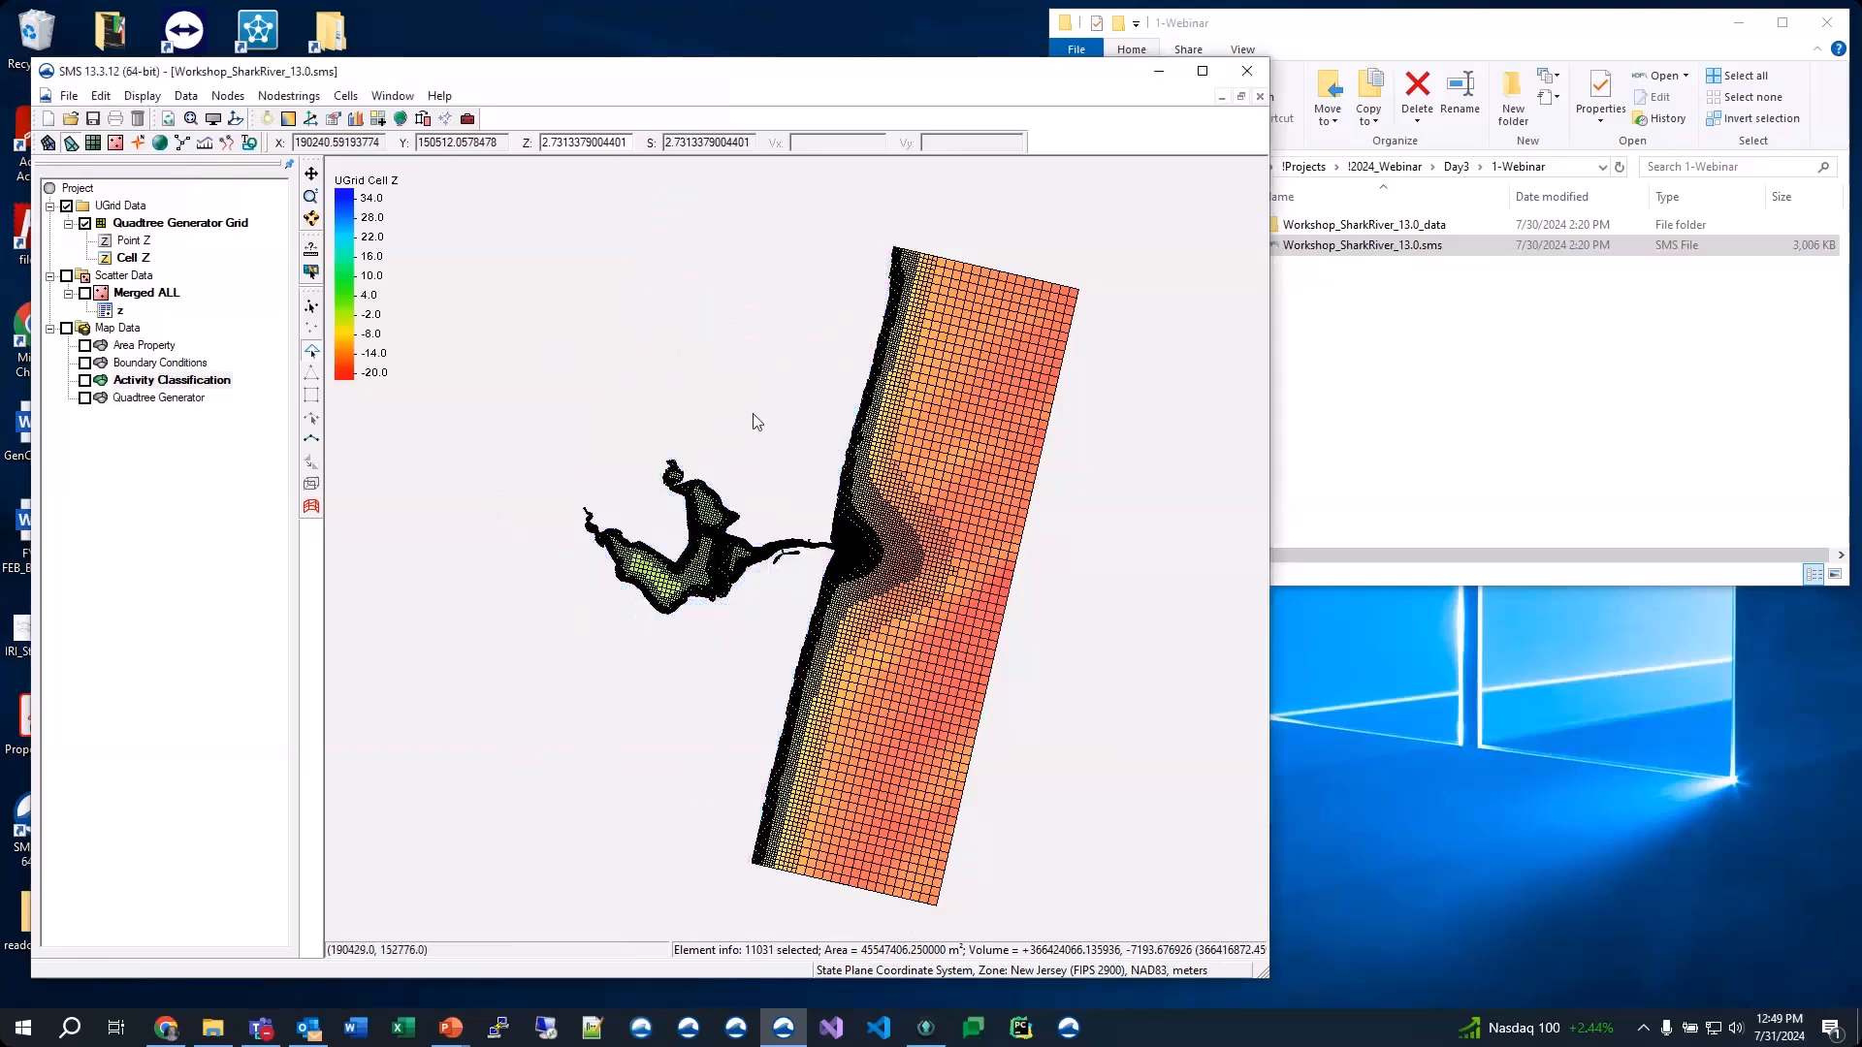
Add the World Imagery online map as a background behind the grid
left_click(377, 119)
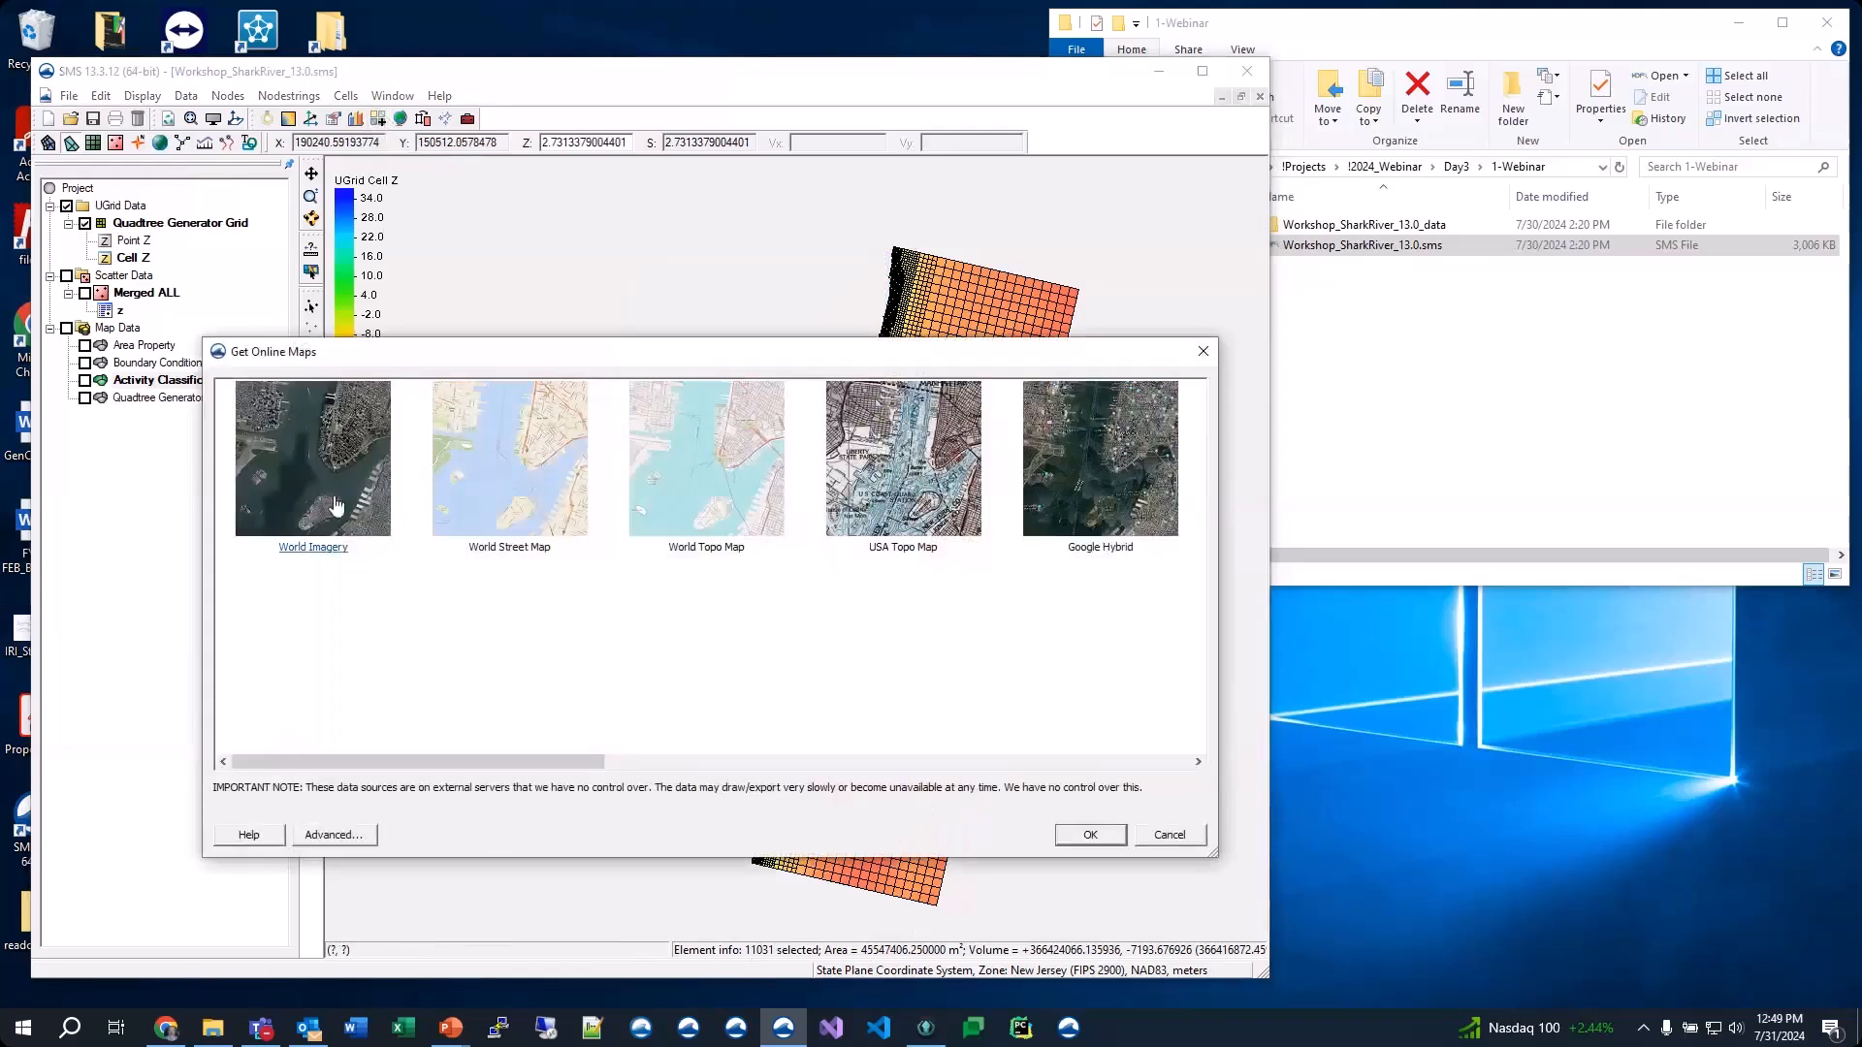
left_click(311, 444)
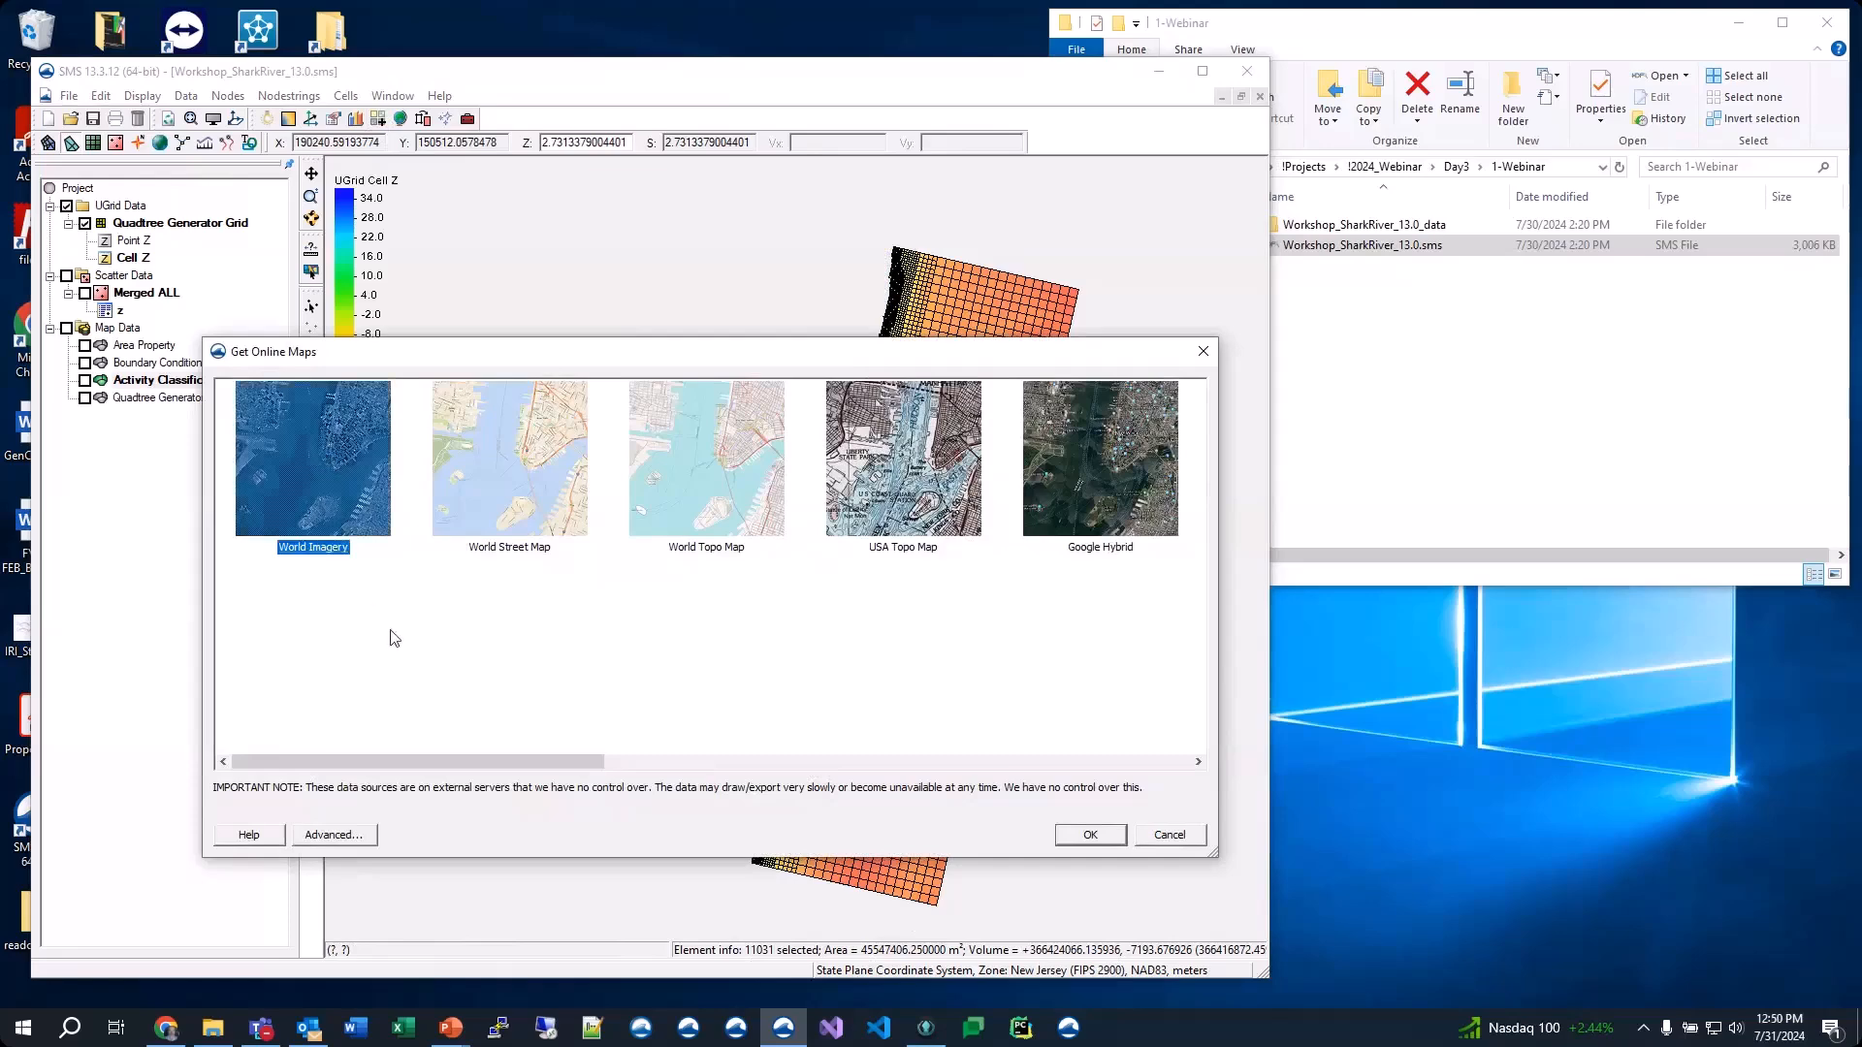
left_click(1088, 834)
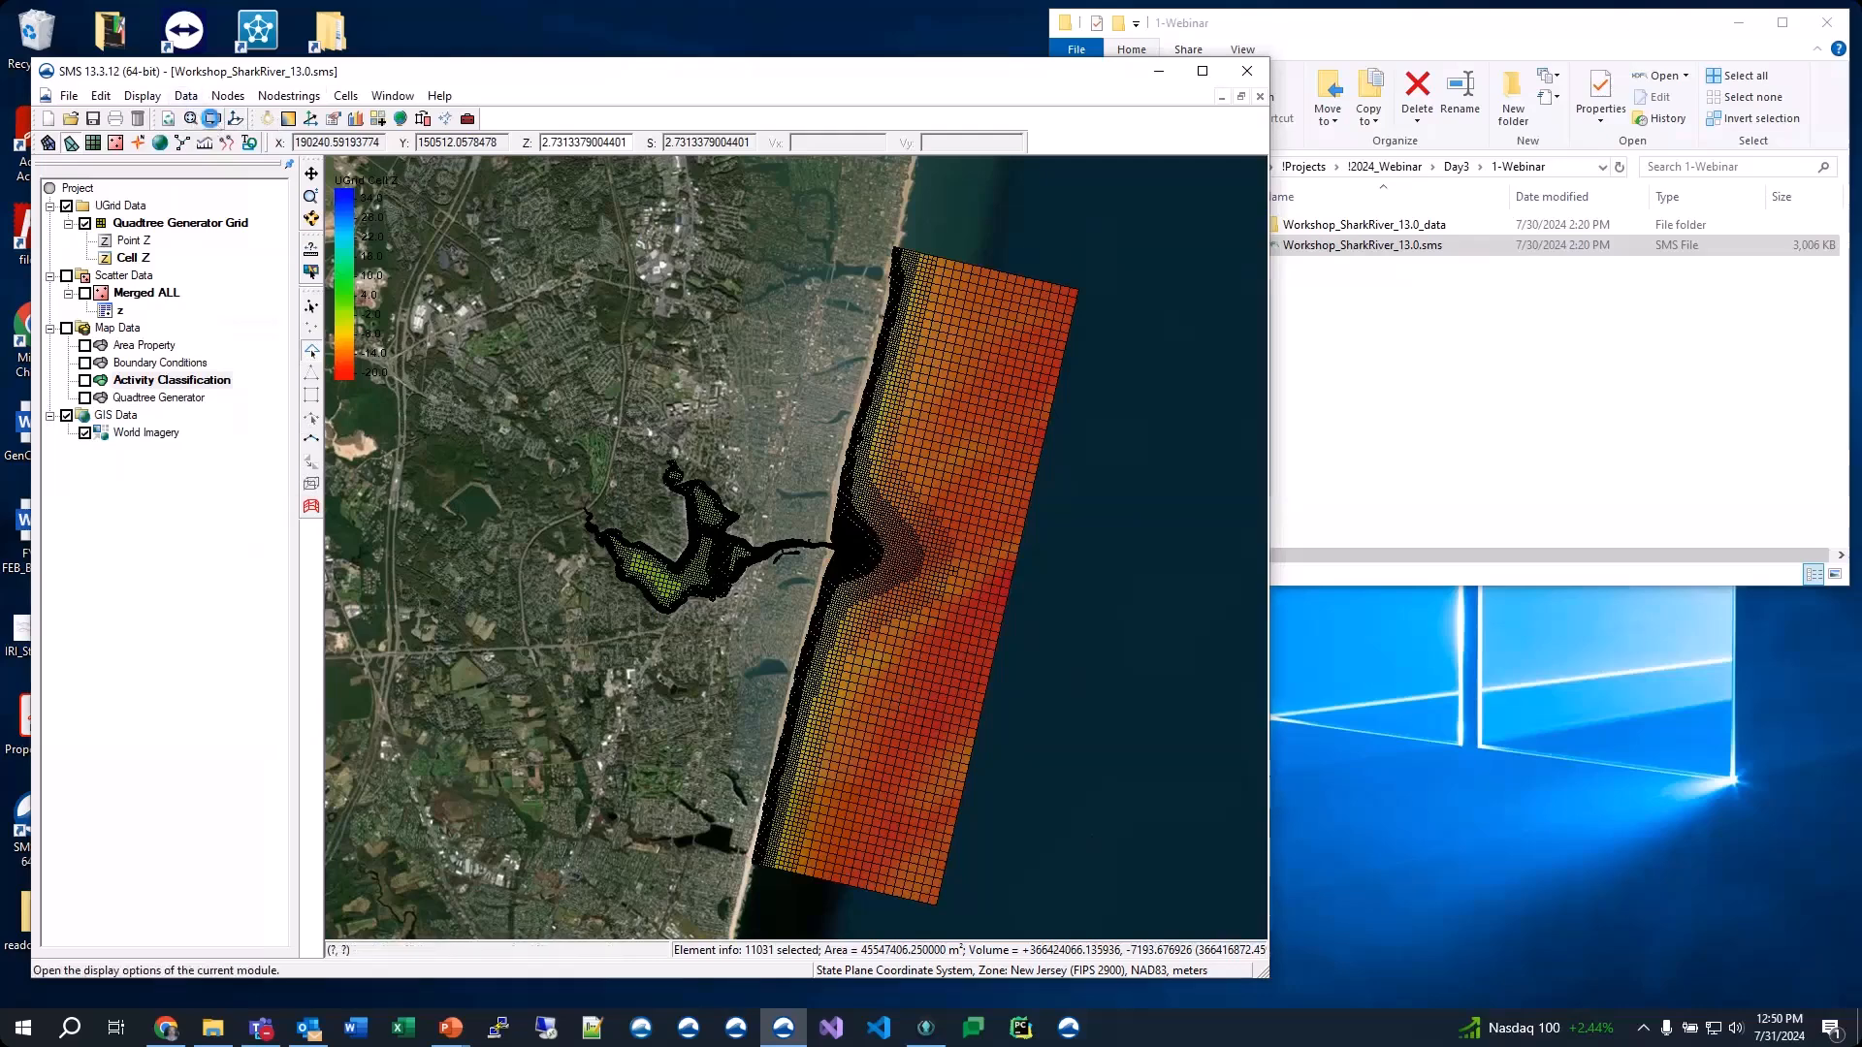
Open the quadtree grid's face contour options for Cell Z and review the transparency and legend settings
left_click(212, 119)
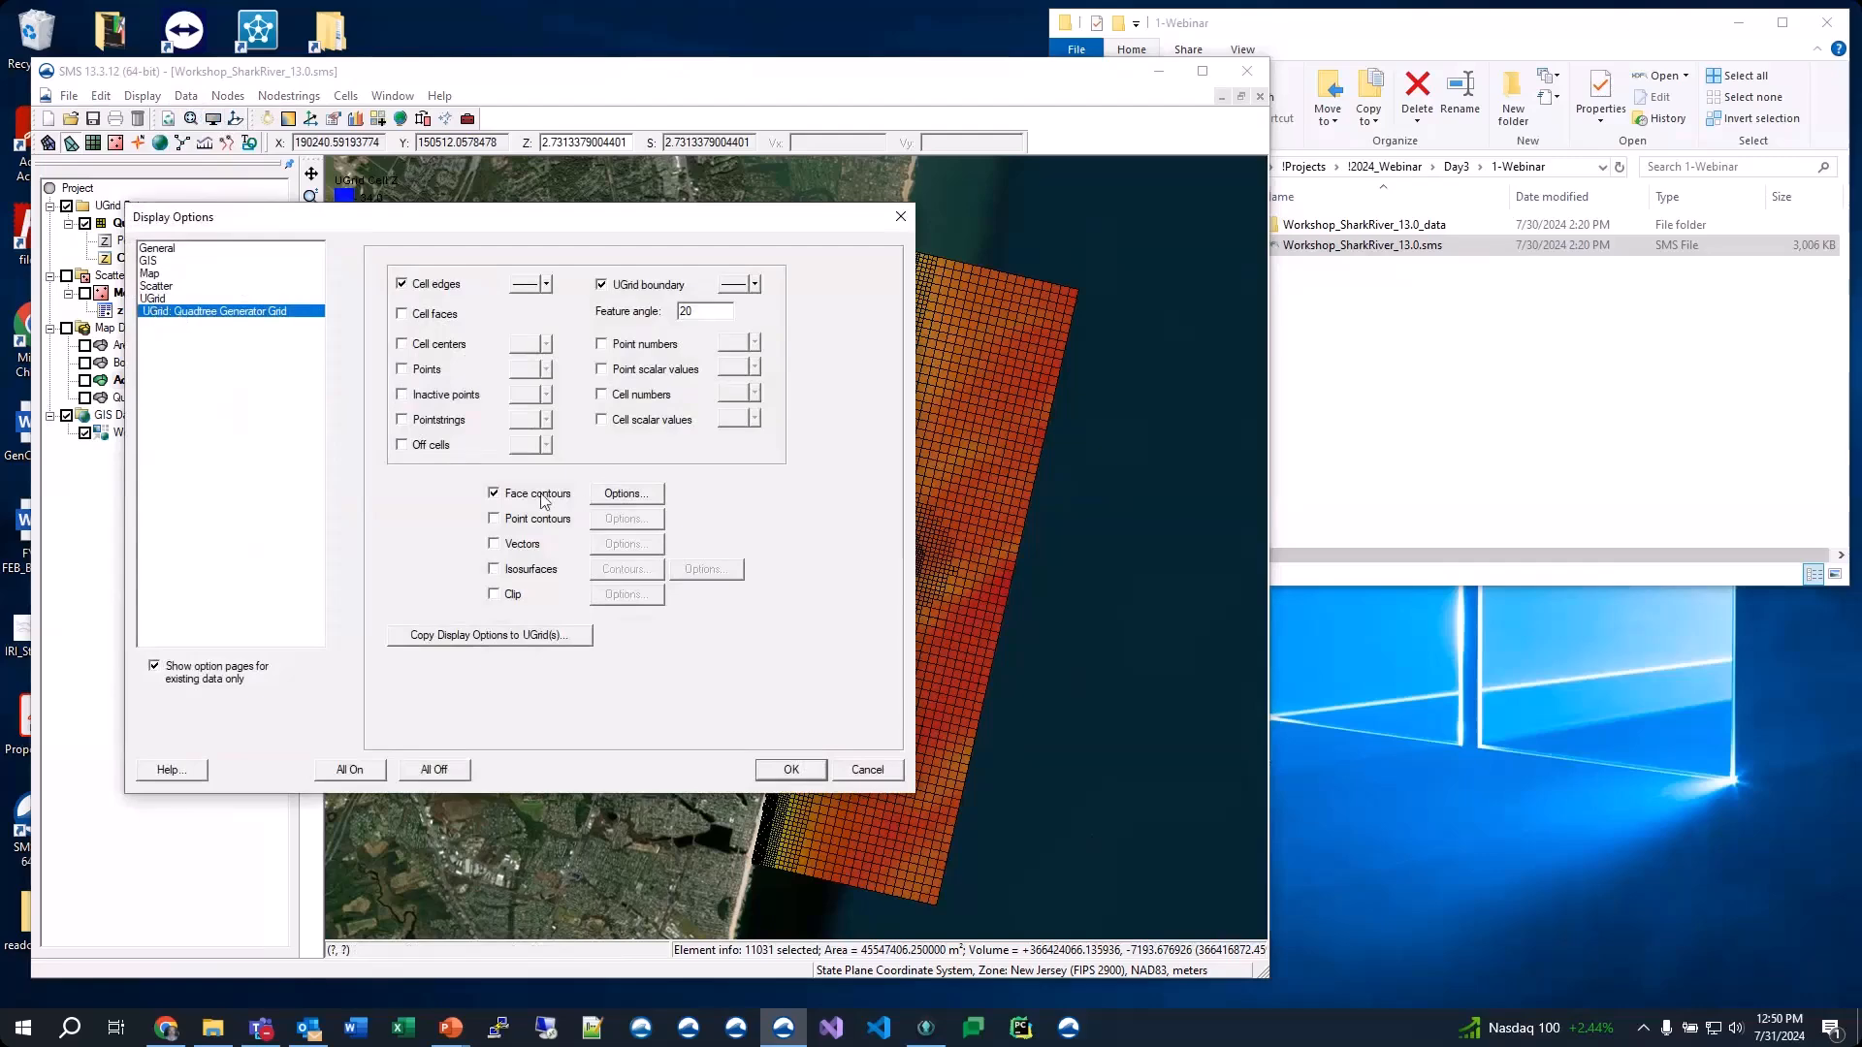
left_click(626, 494)
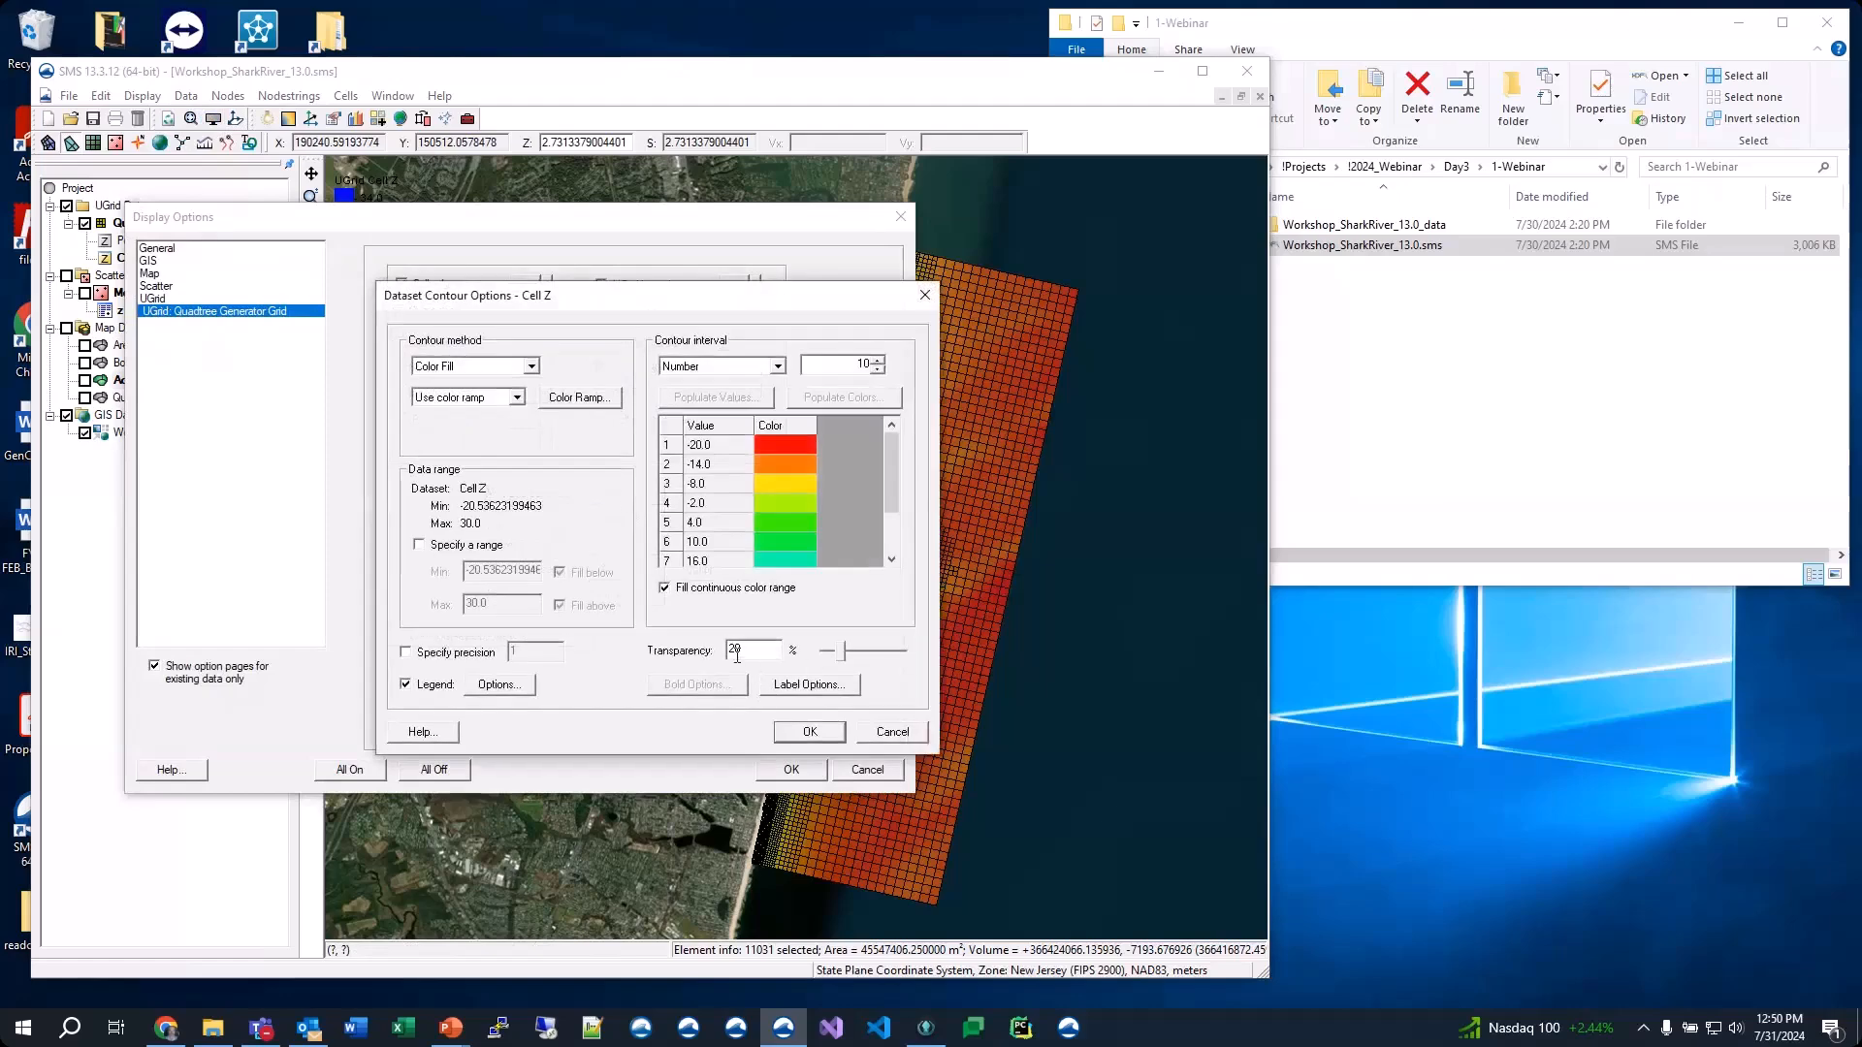
double_click(745, 648)
left_click(772, 645)
left_click(493, 688)
left_click(1215, 711)
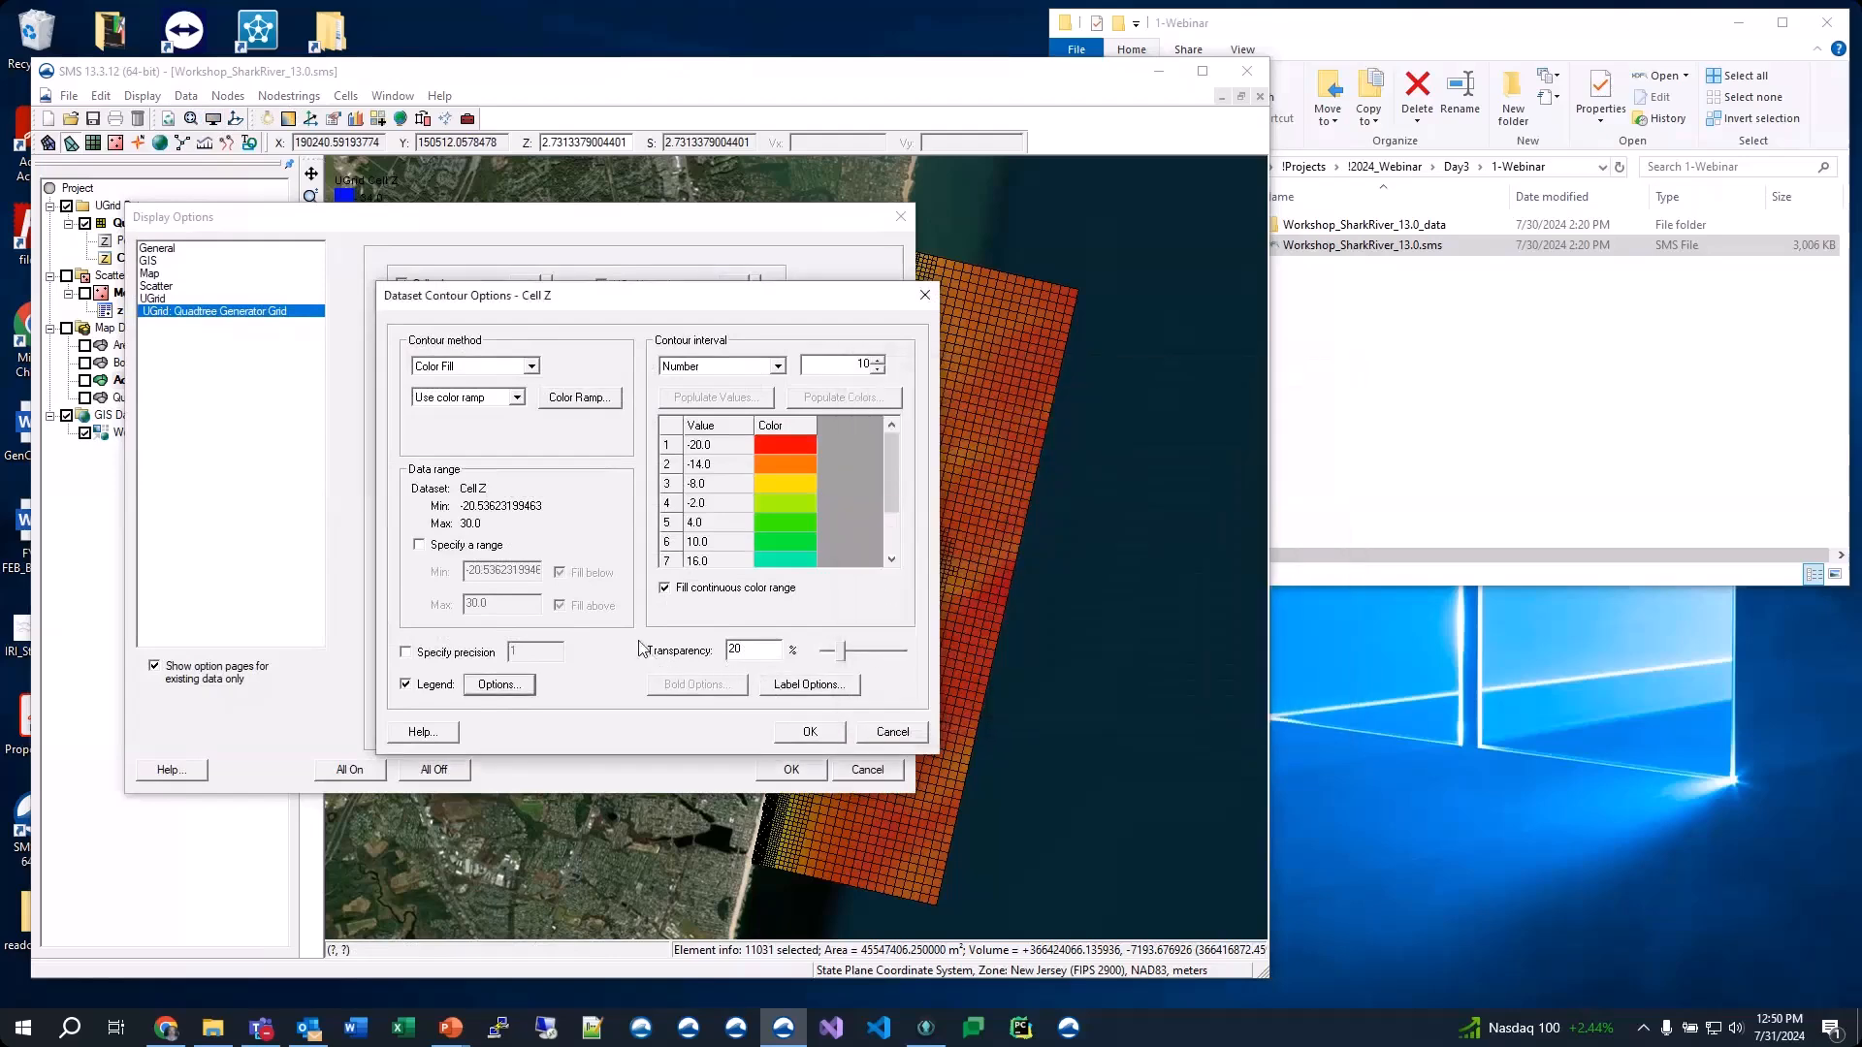
Choose the Magnitude difference color ramp for the Cell Z contours
left_click(574, 397)
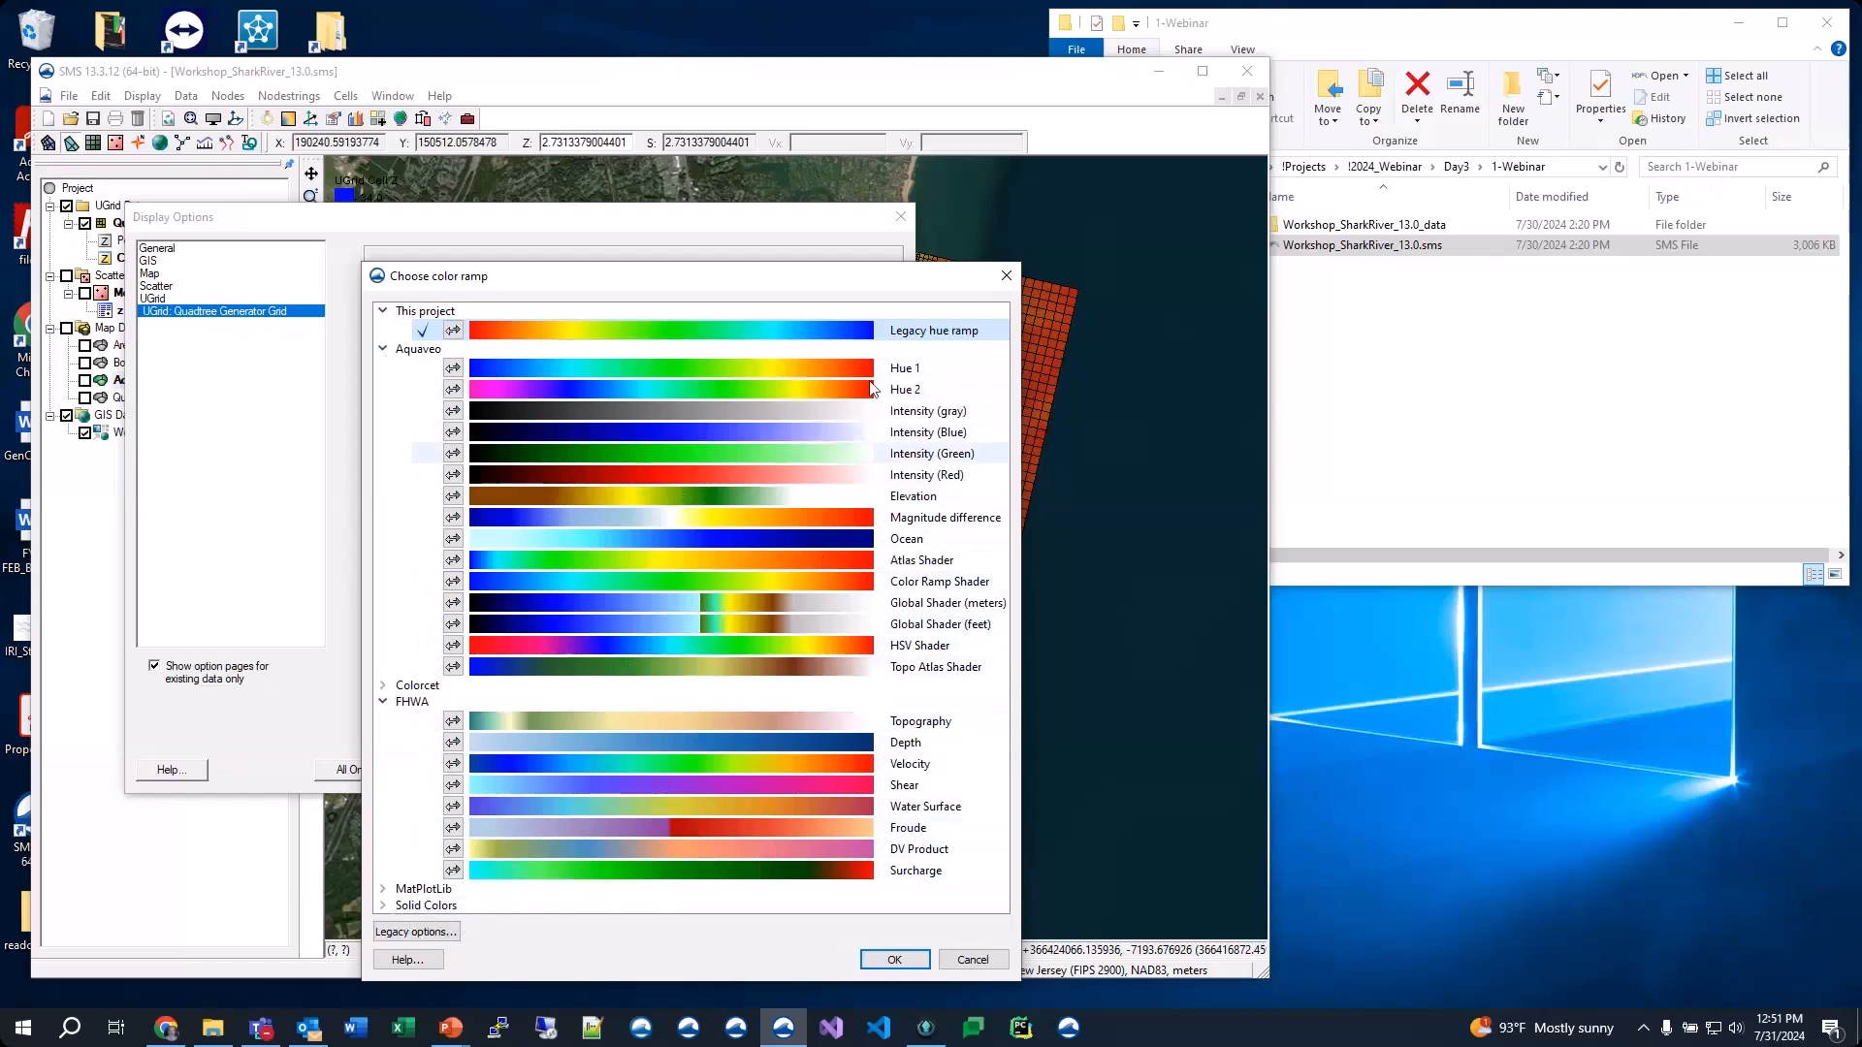
left_click(958, 523)
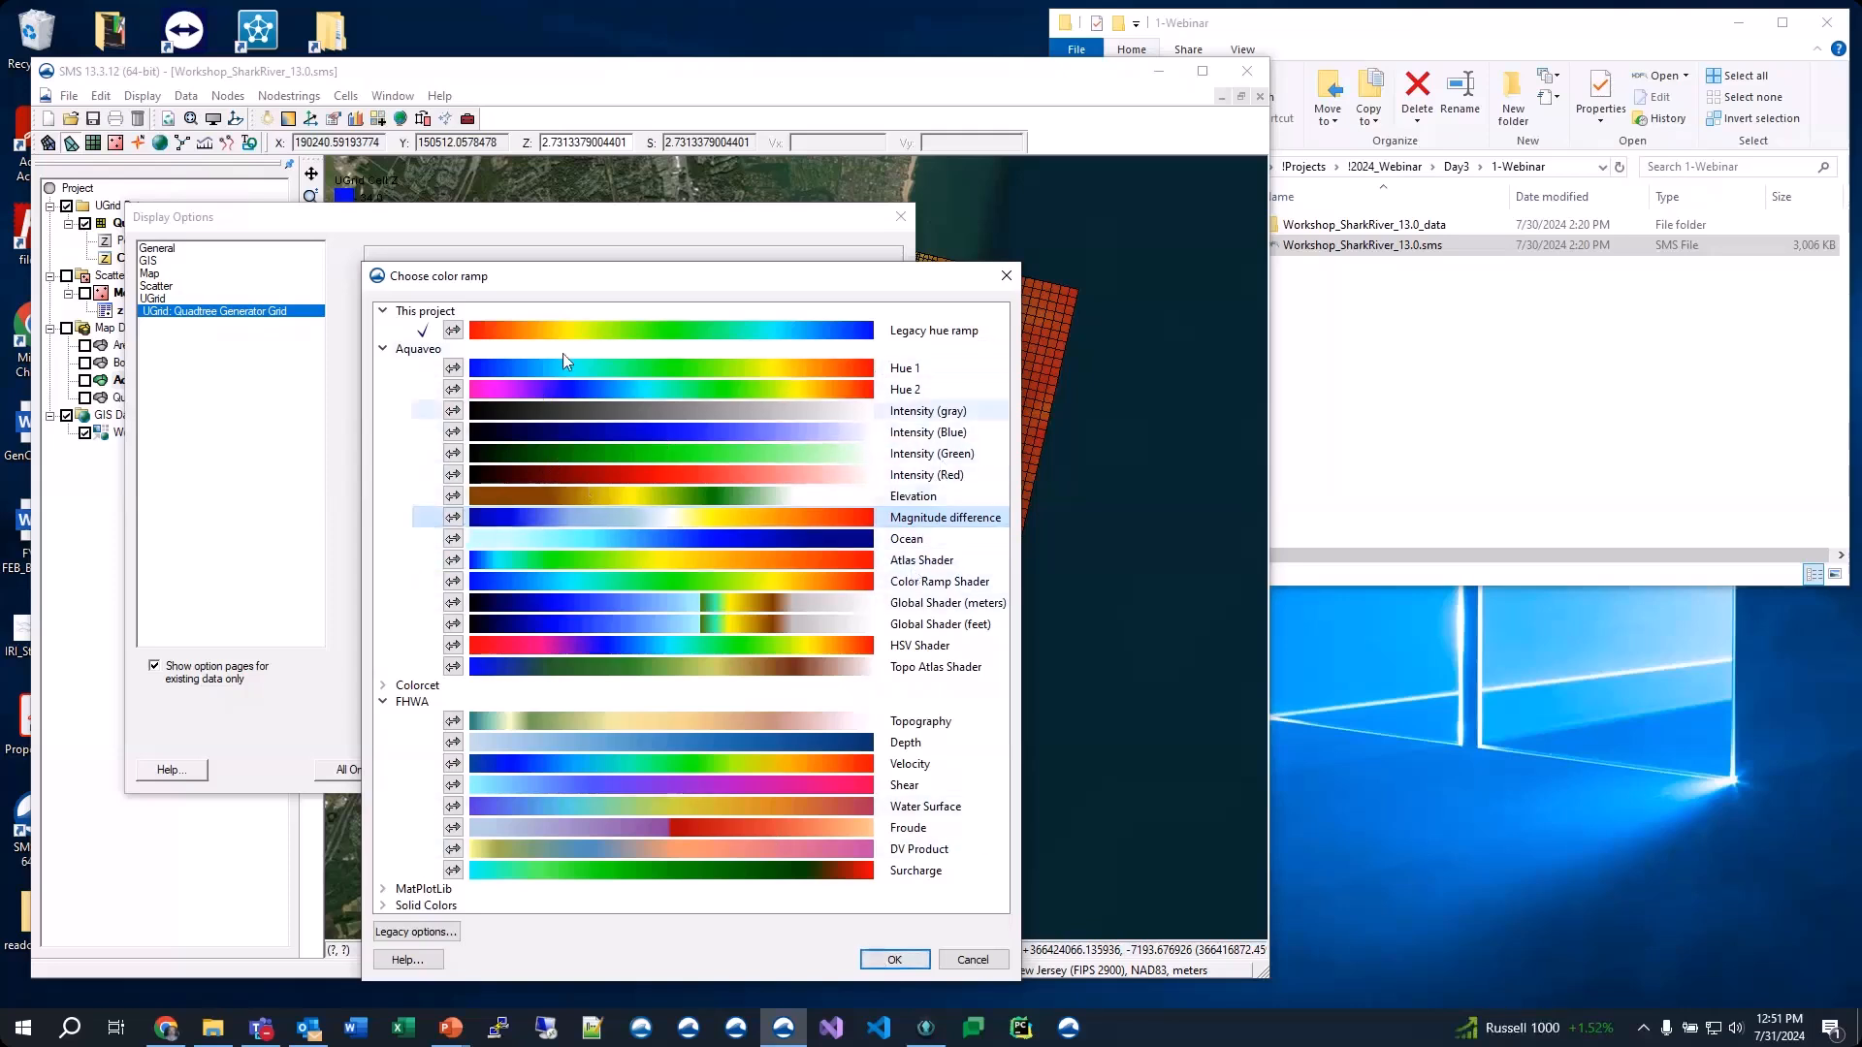
Try reversing the colors of the Legacy hue ramp and restore its original order
left_click(453, 331)
left_click(453, 330)
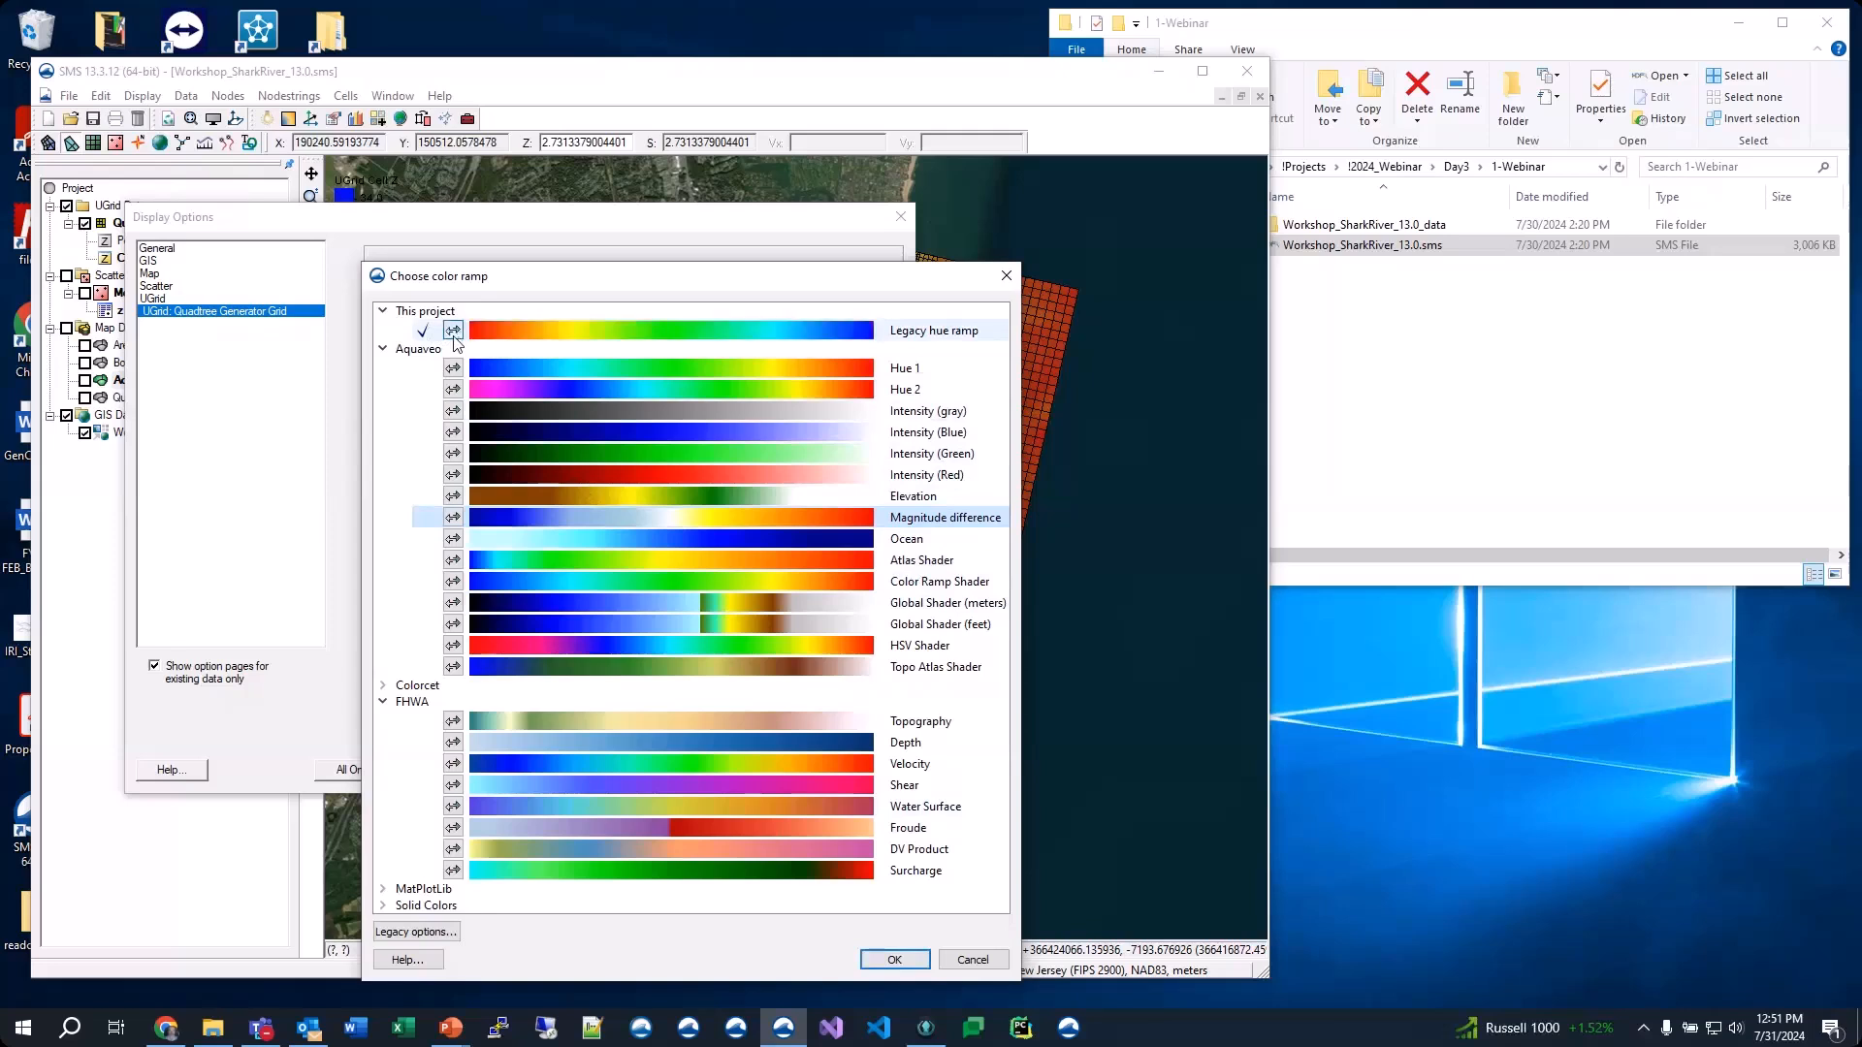
left_click(453, 331)
left_click(453, 333)
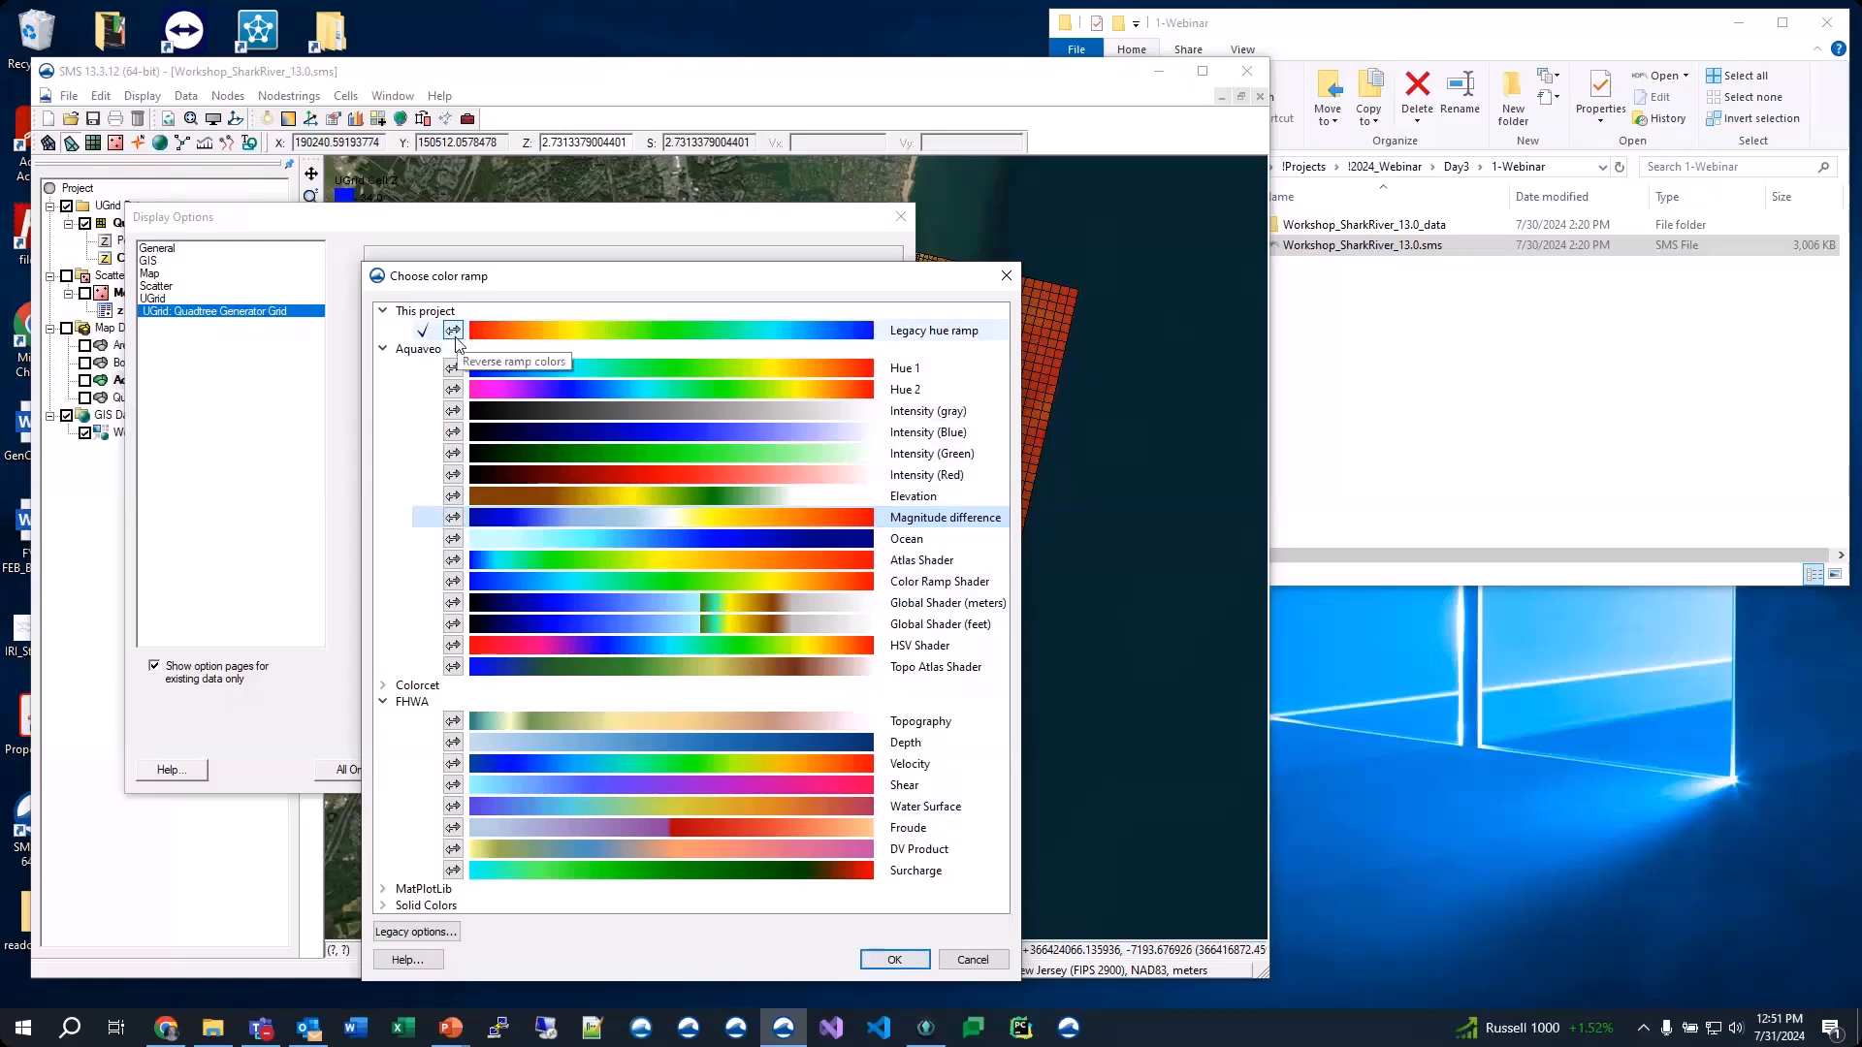
Accept the chosen color ramp and apply the contour and display options to the grid
left_click(893, 959)
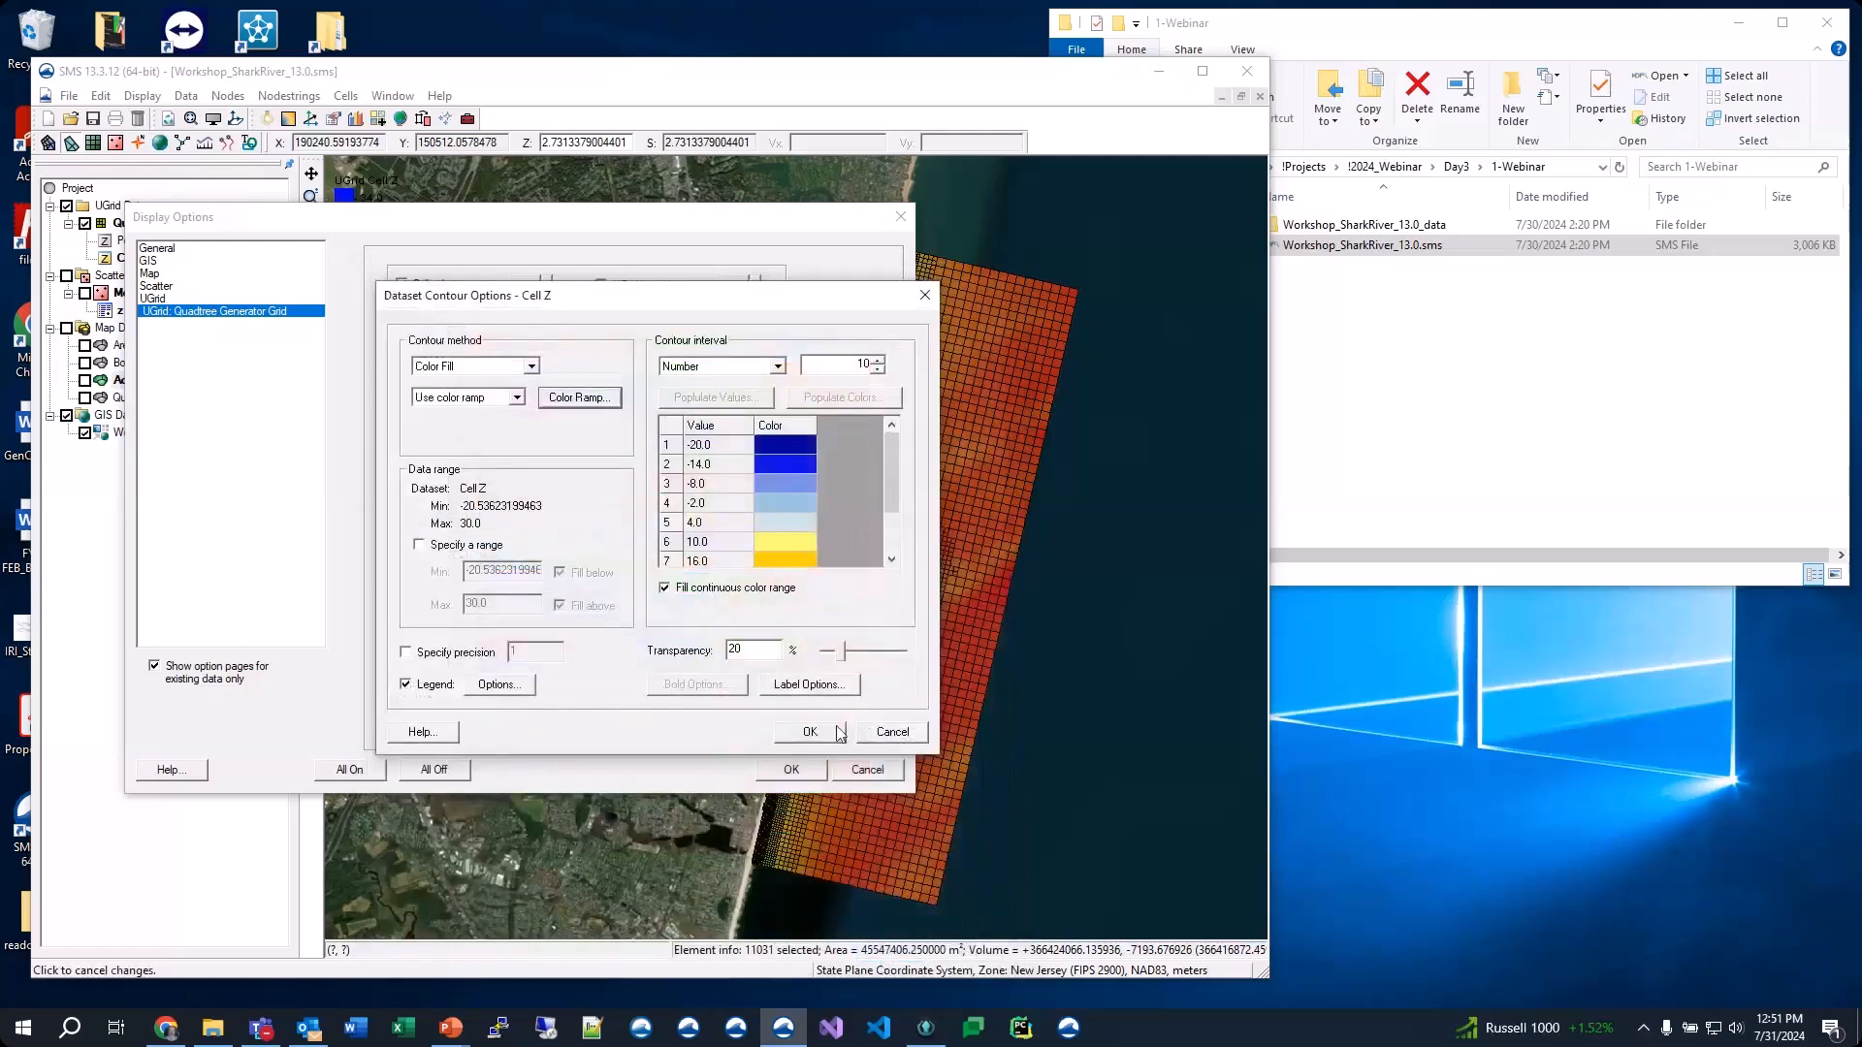
left_click(823, 732)
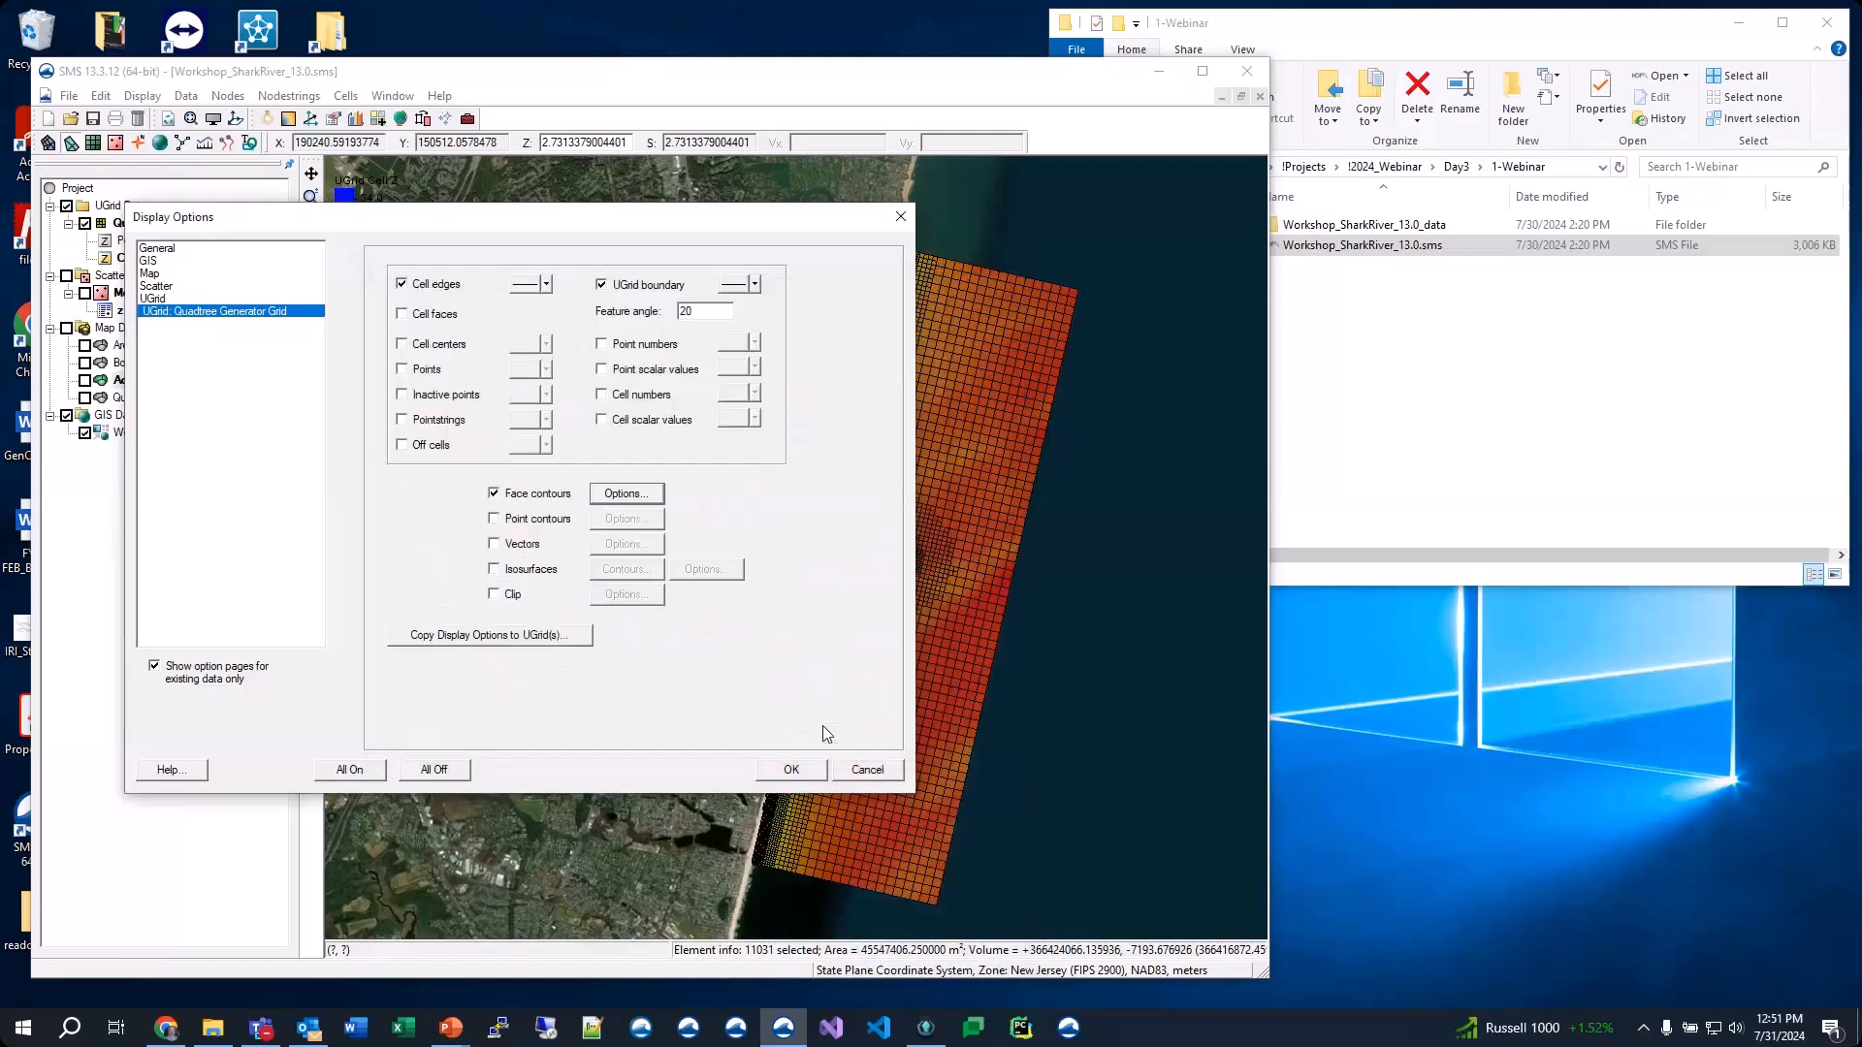
left_click(777, 766)
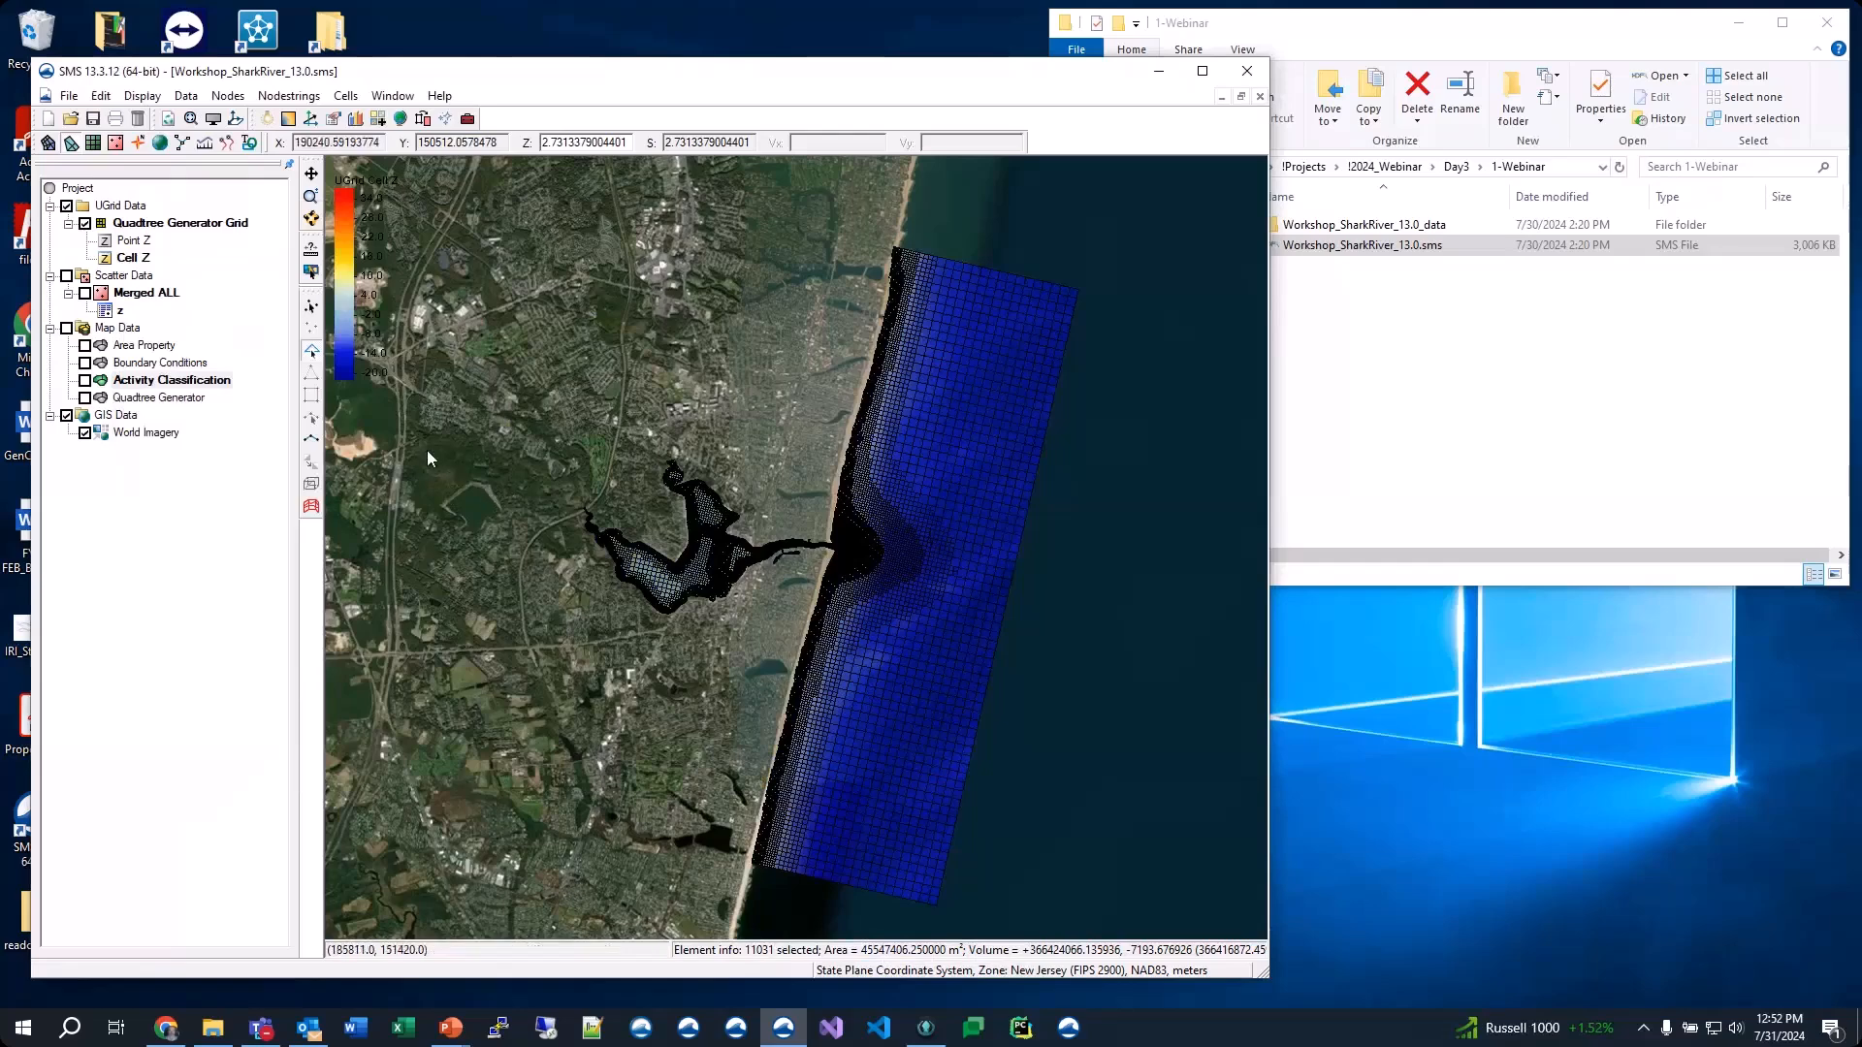
Make the Boundary Conditions coverage active and hide the World Imagery background
left_click(141, 364)
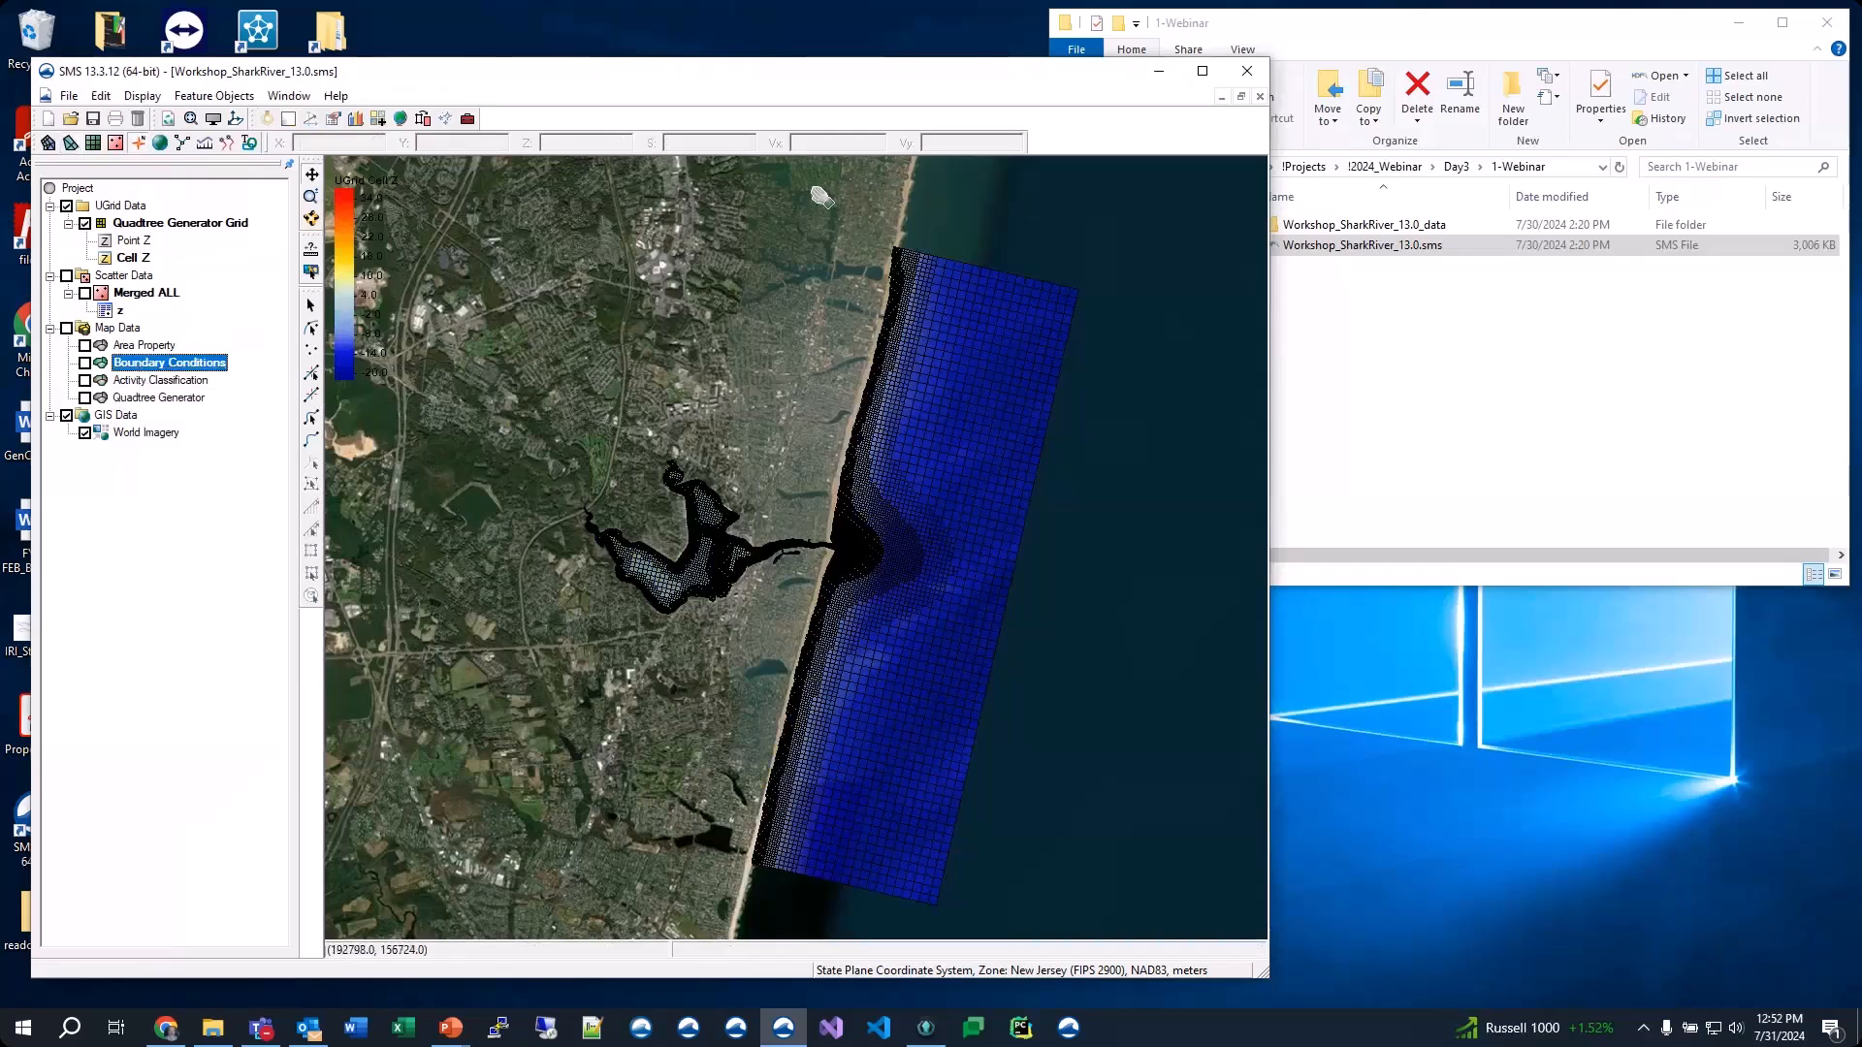
left_click(84, 432)
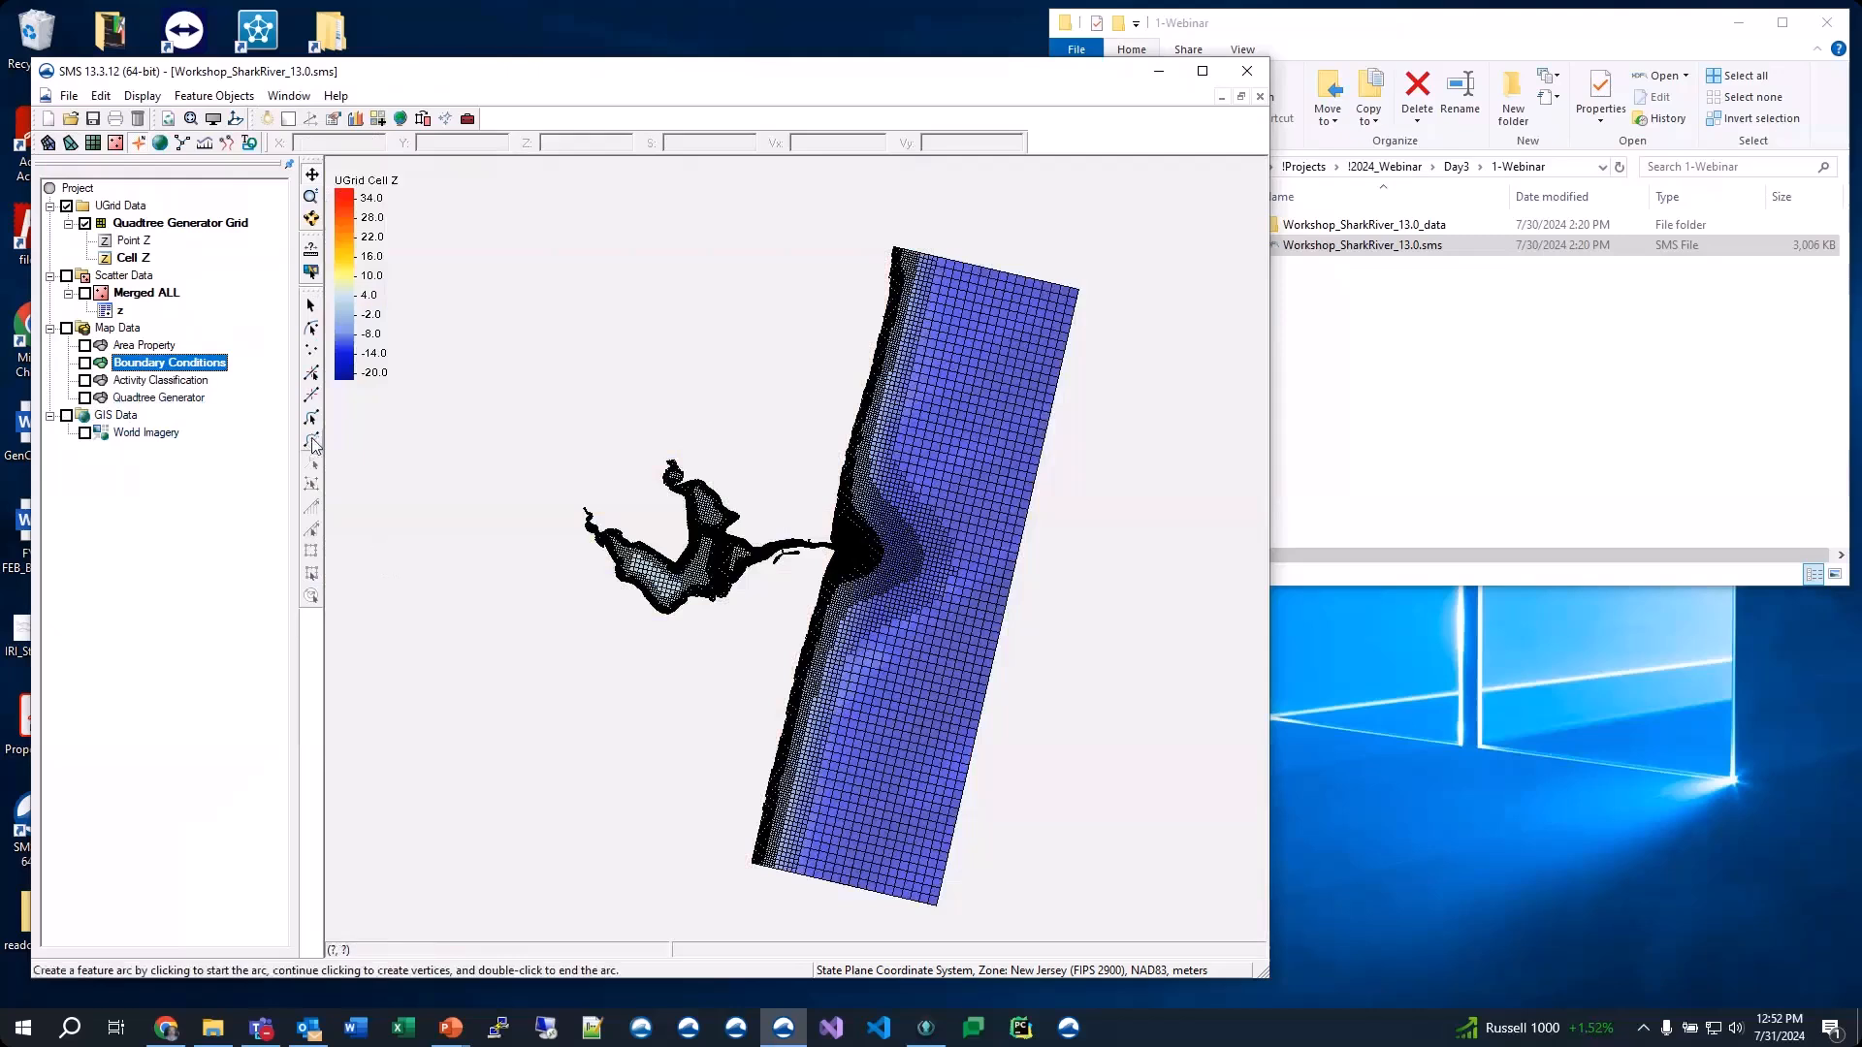
Create a feature arc just outside the grid's three ocean sides, from the northern shoreline corner to the southern one
left_click(894, 243)
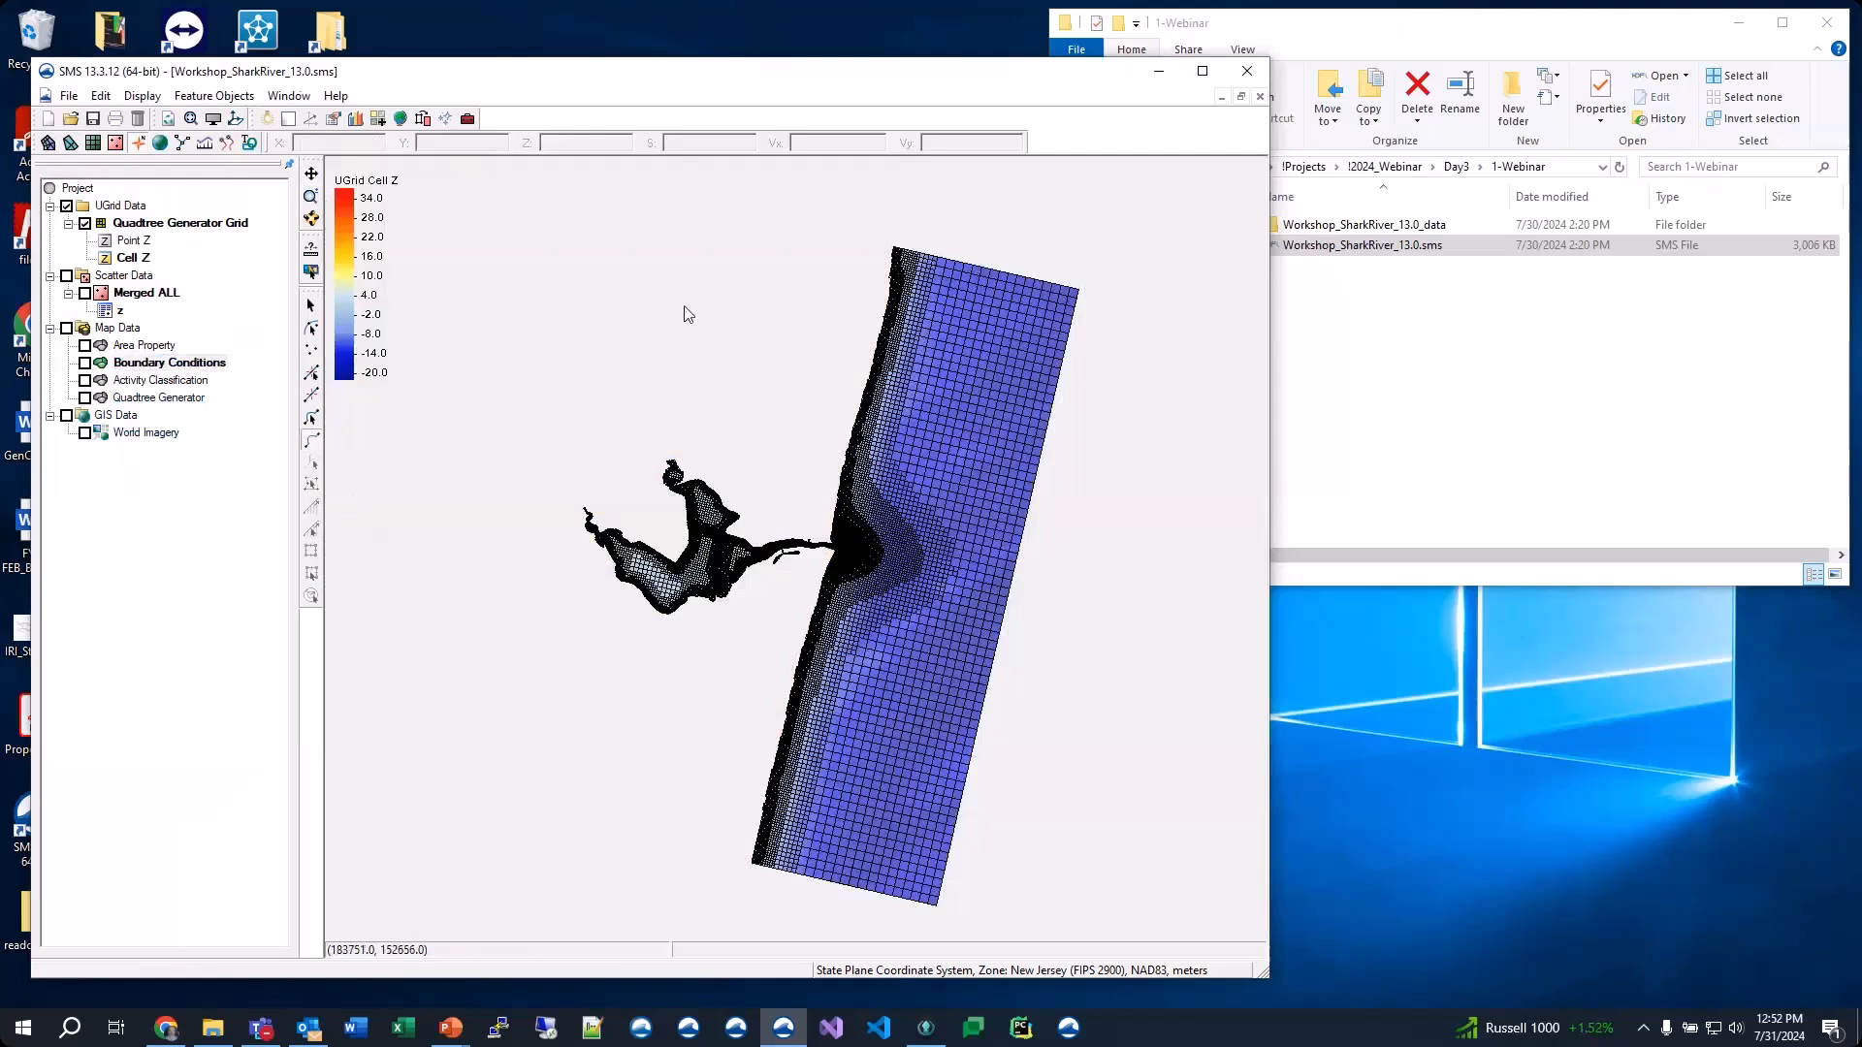
left_click(894, 239)
left_click(1084, 281)
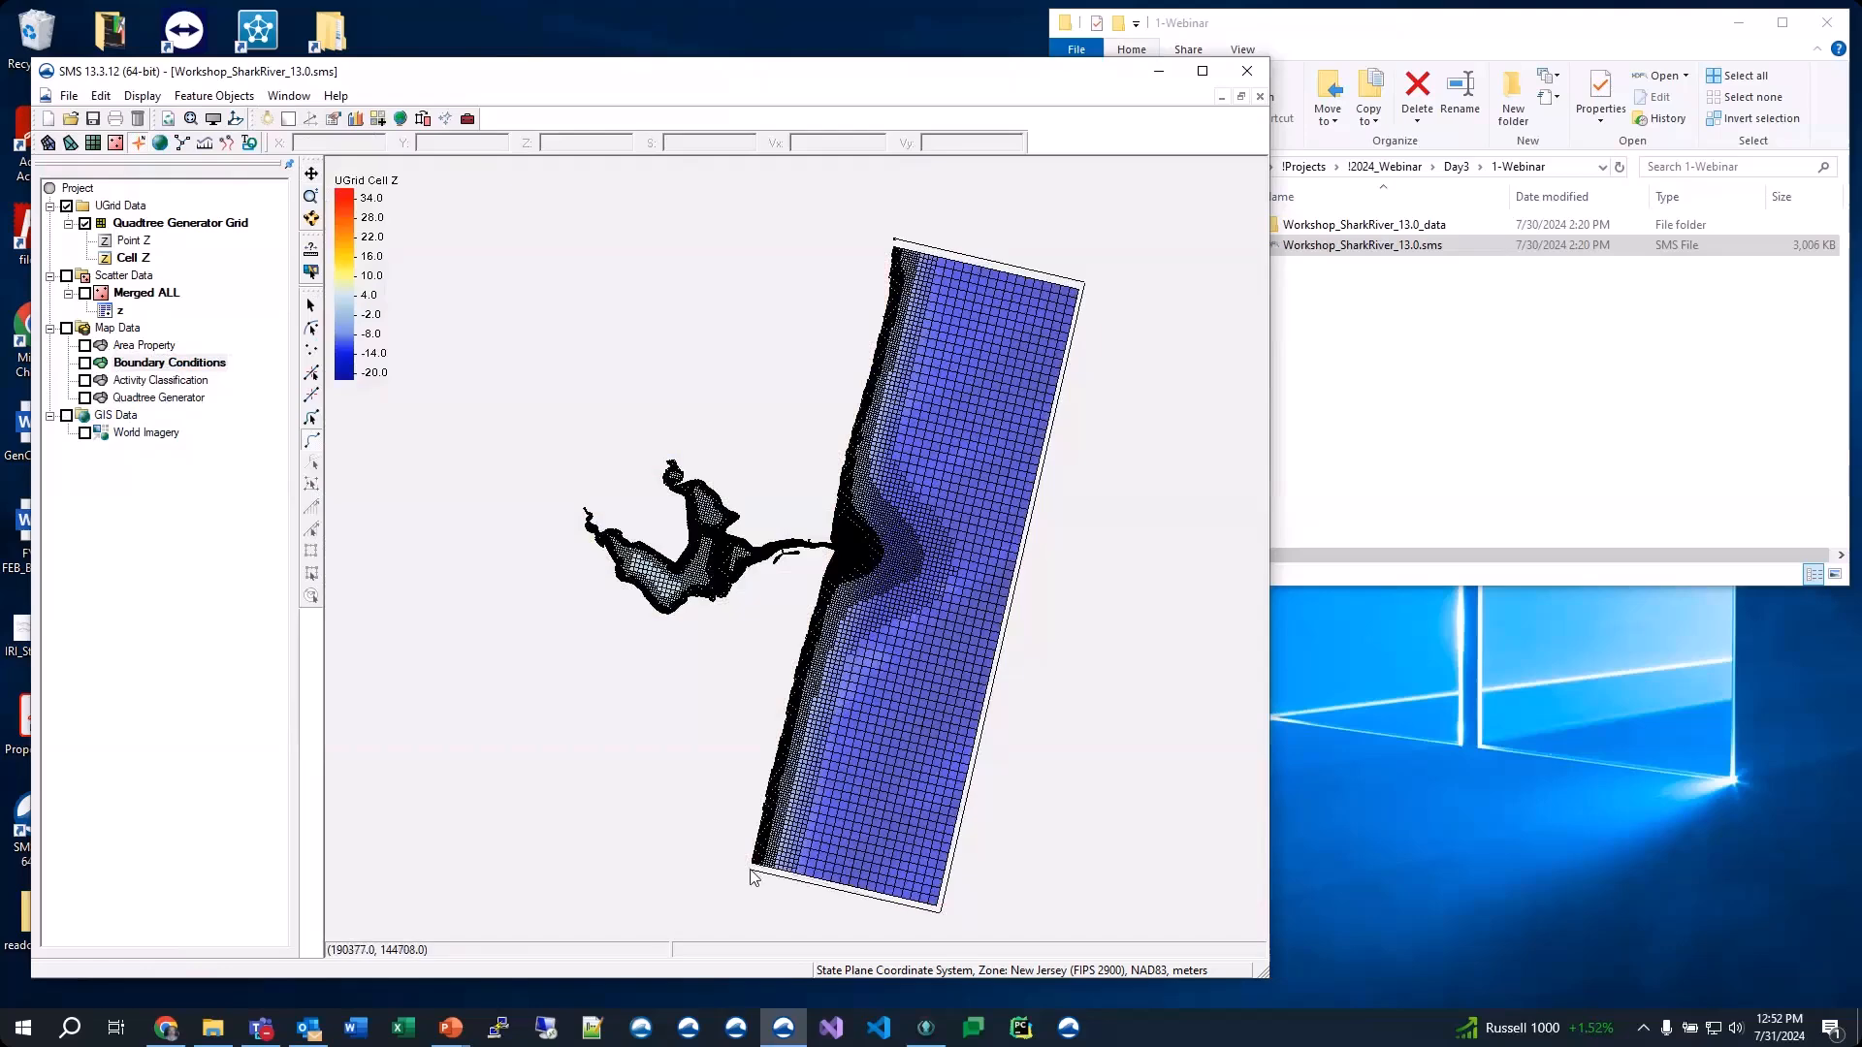
scroll(754, 875, "up", 5)
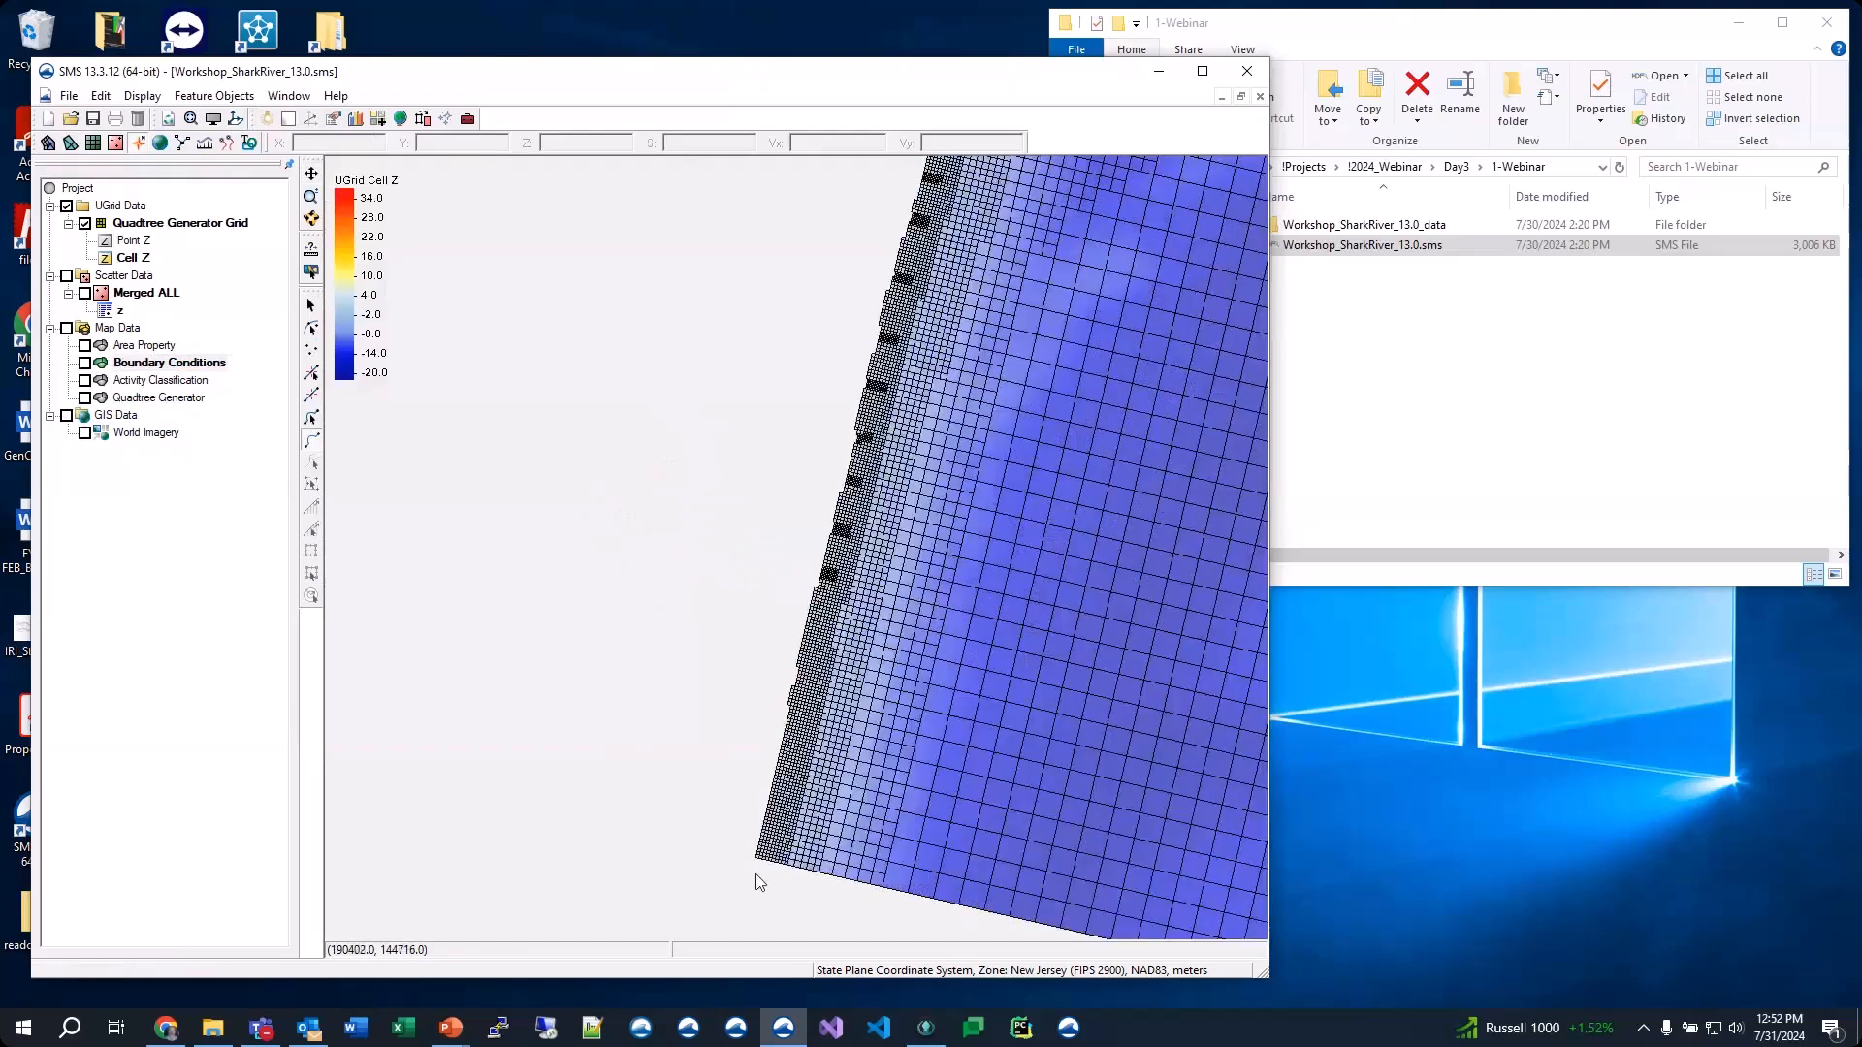
left_click(754, 863)
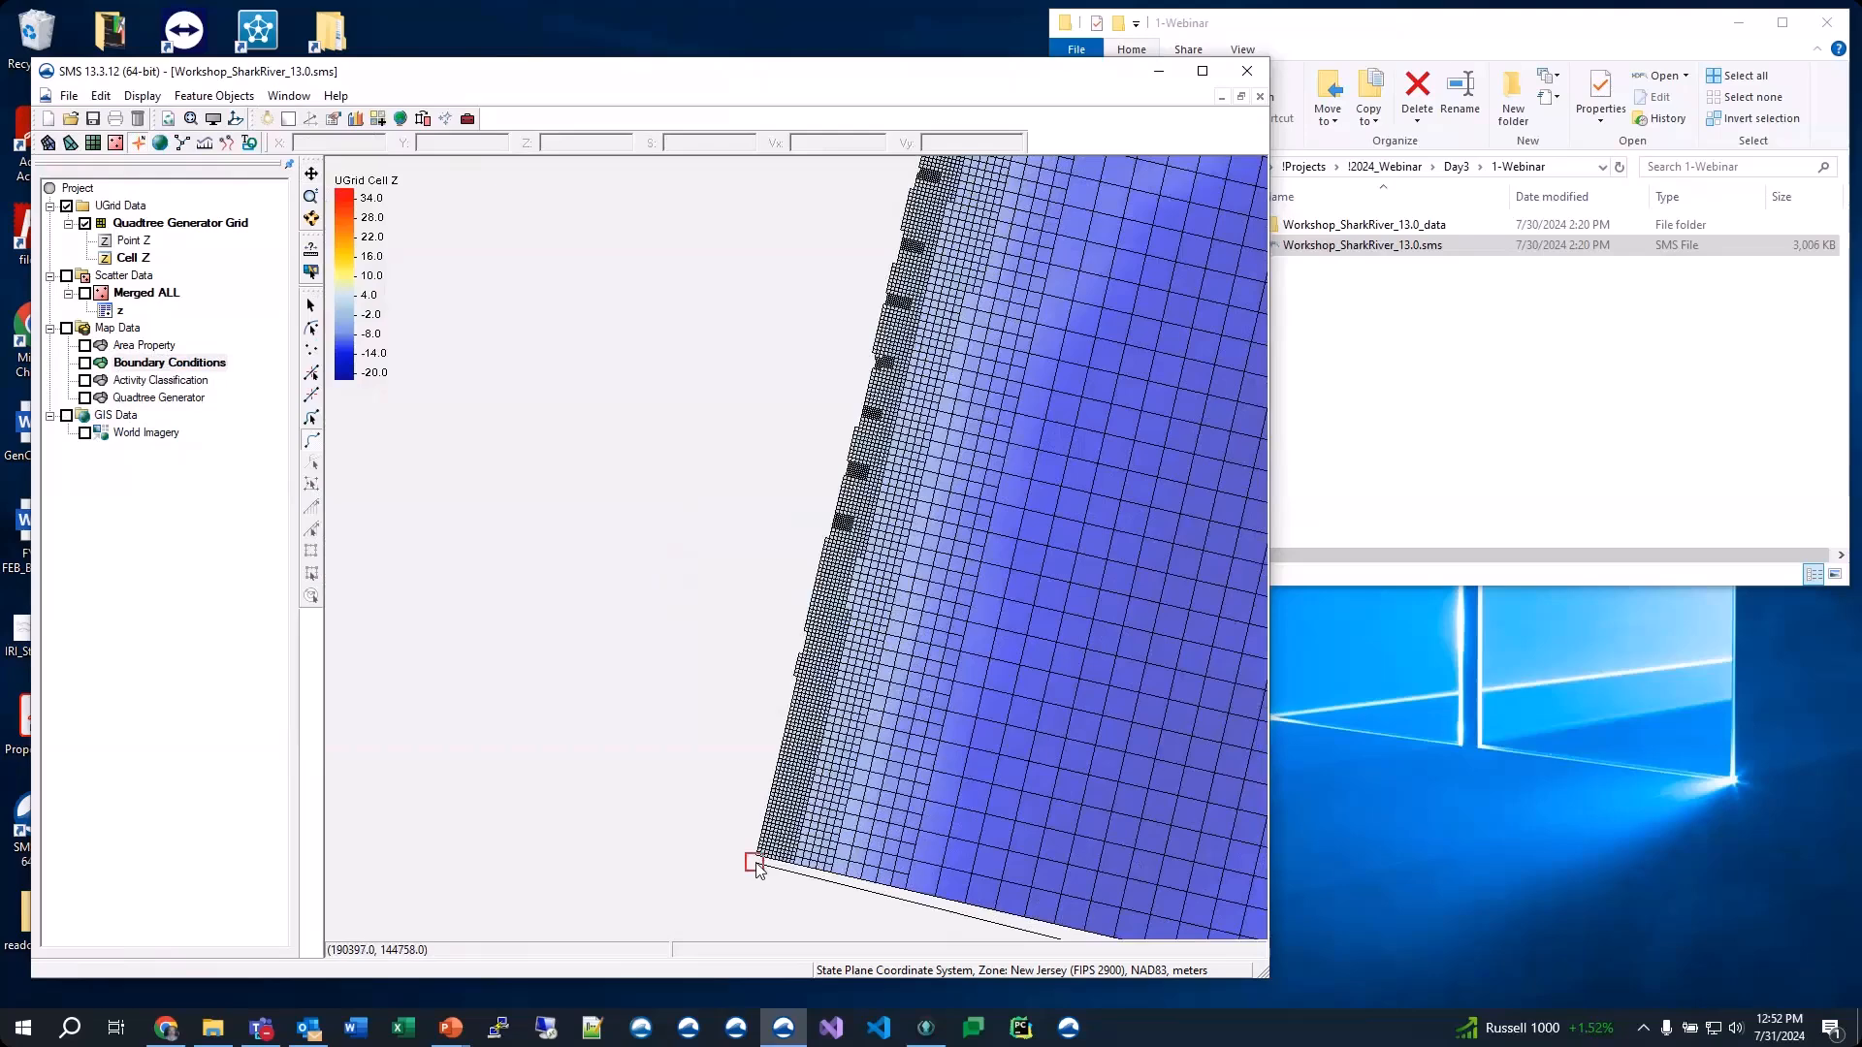
scroll(577, 759, "down", 3)
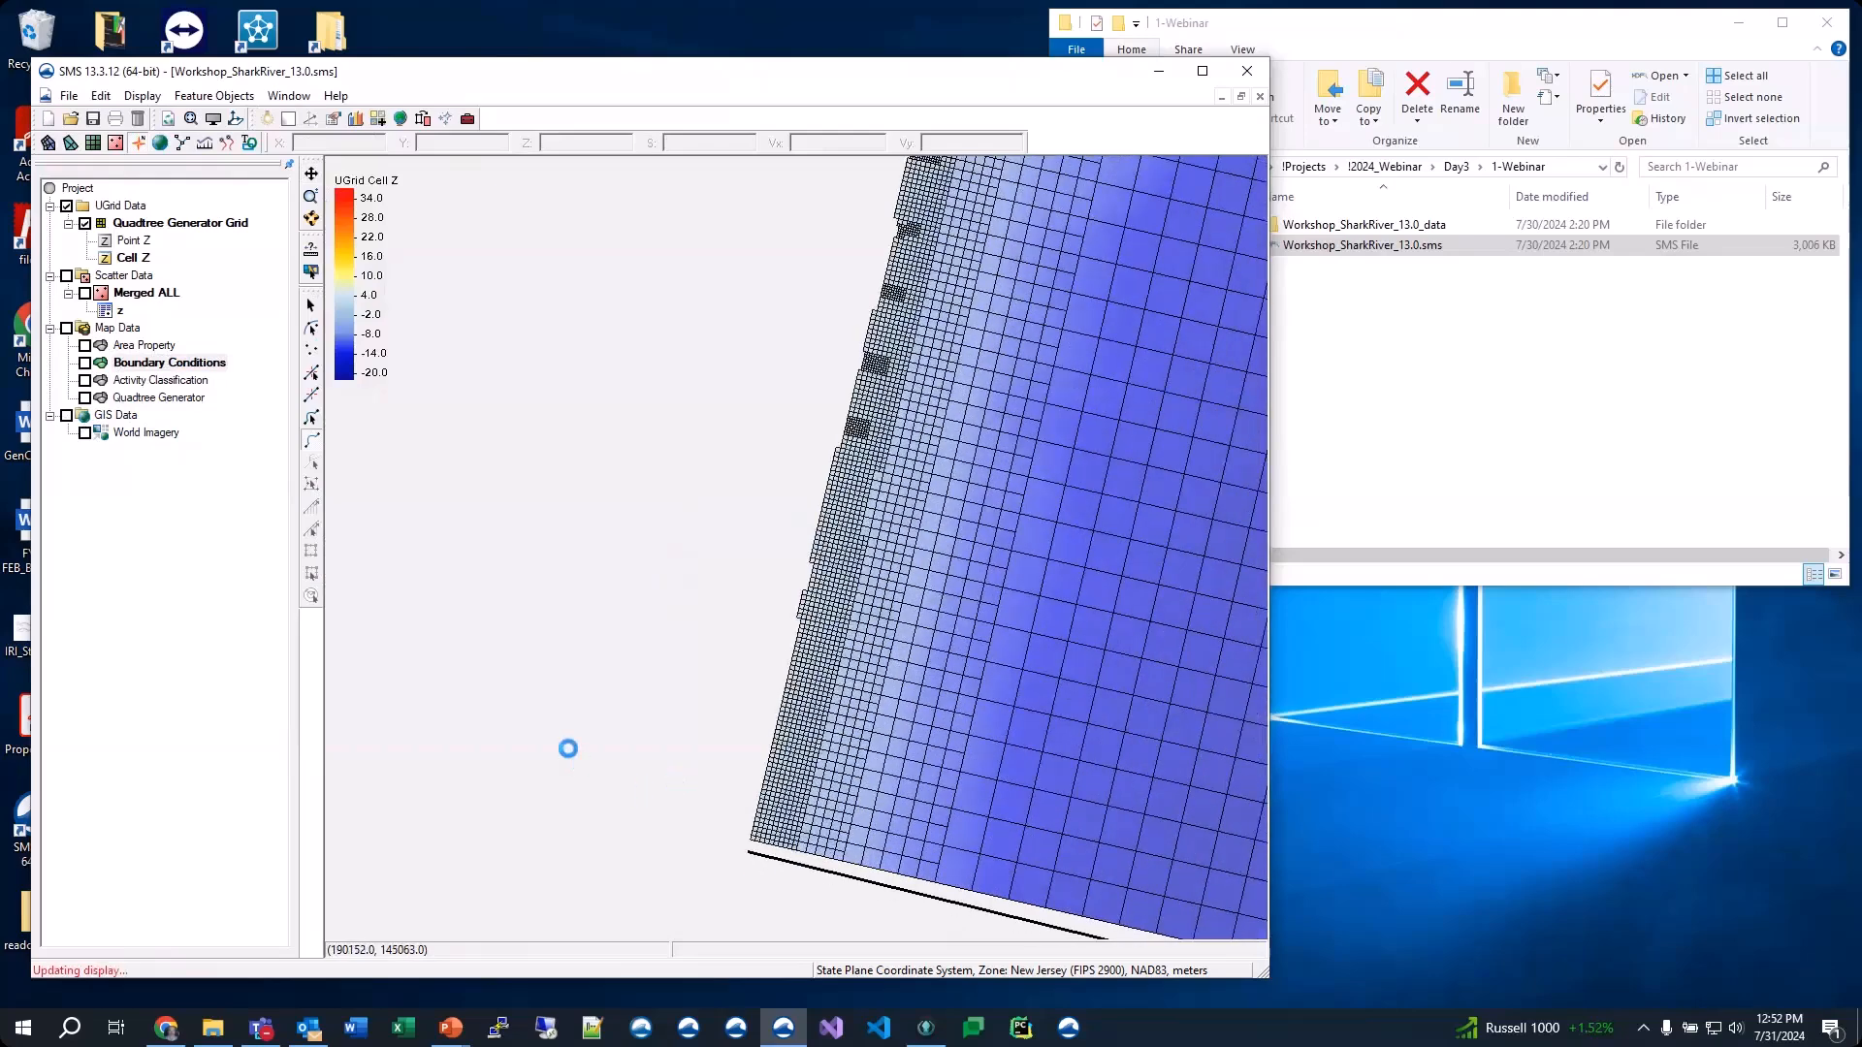
Turn off the inactive coverage display option for map data and show the Boundary Conditions coverage
scroll(565, 747, "down", 2)
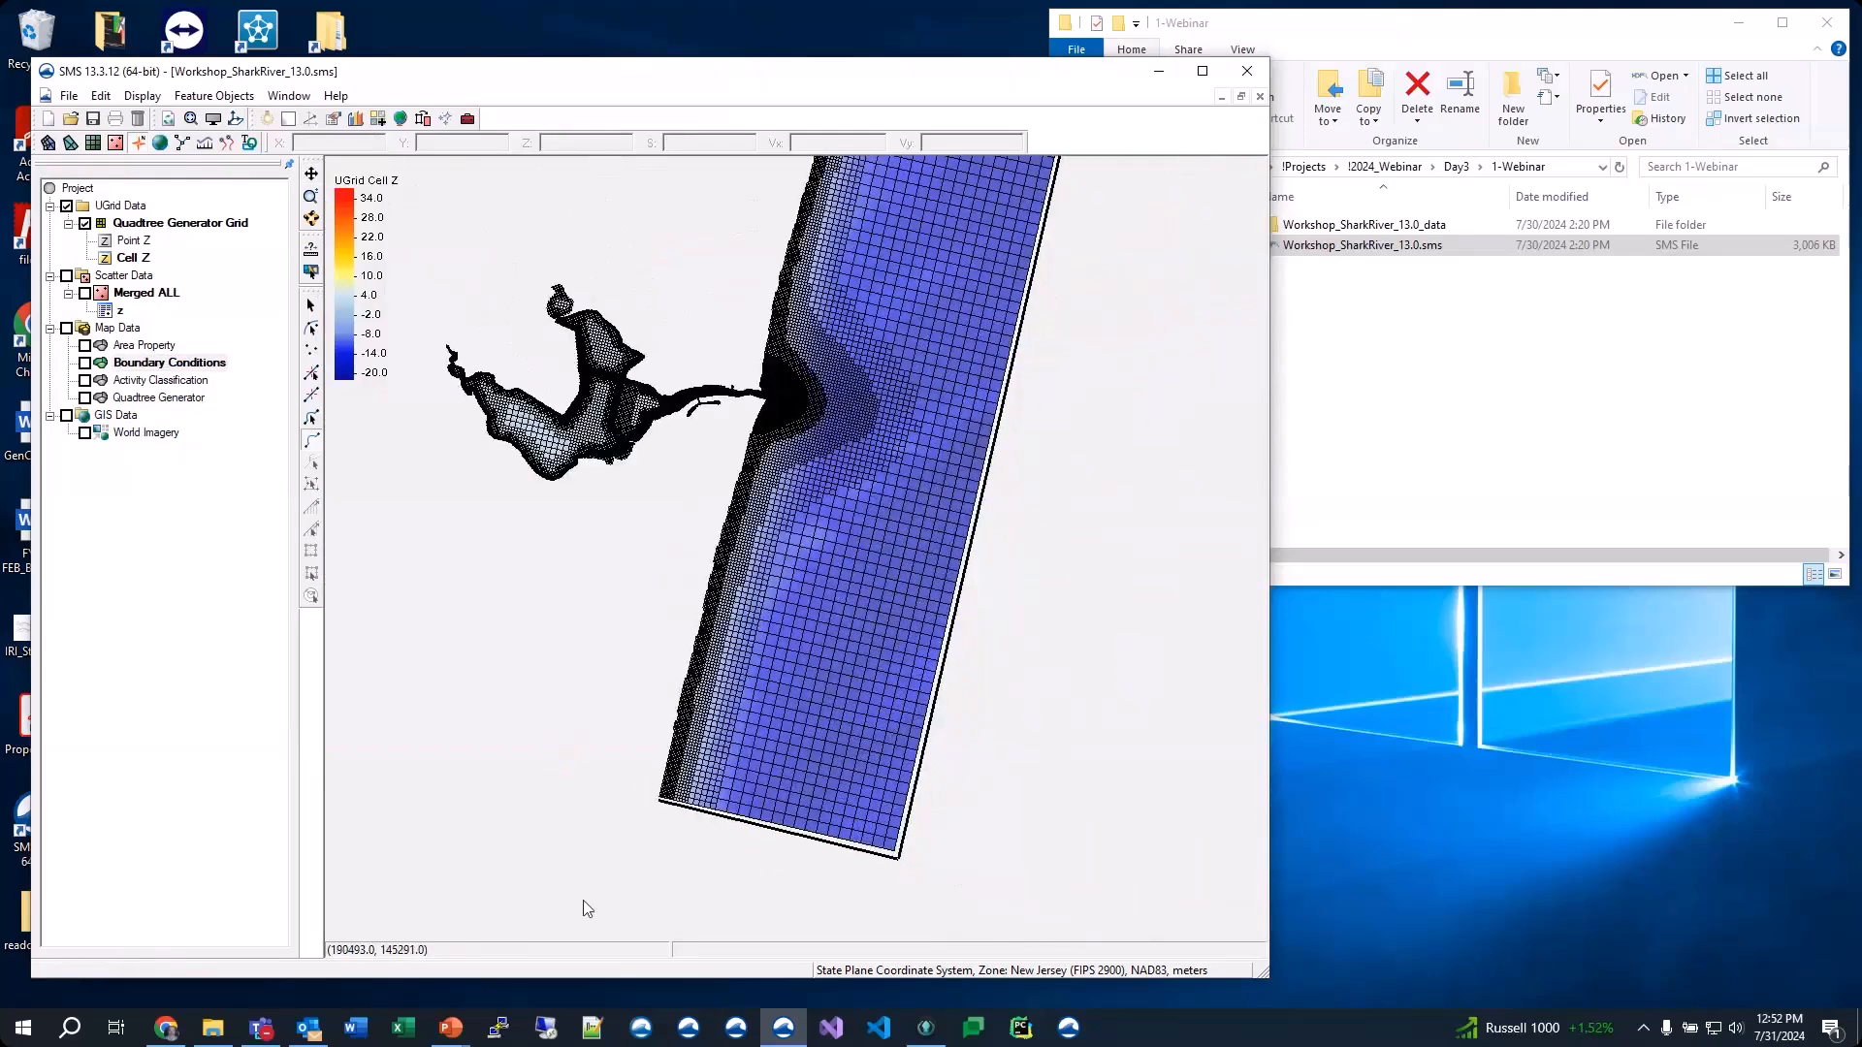
scroll(584, 904, "down", 2)
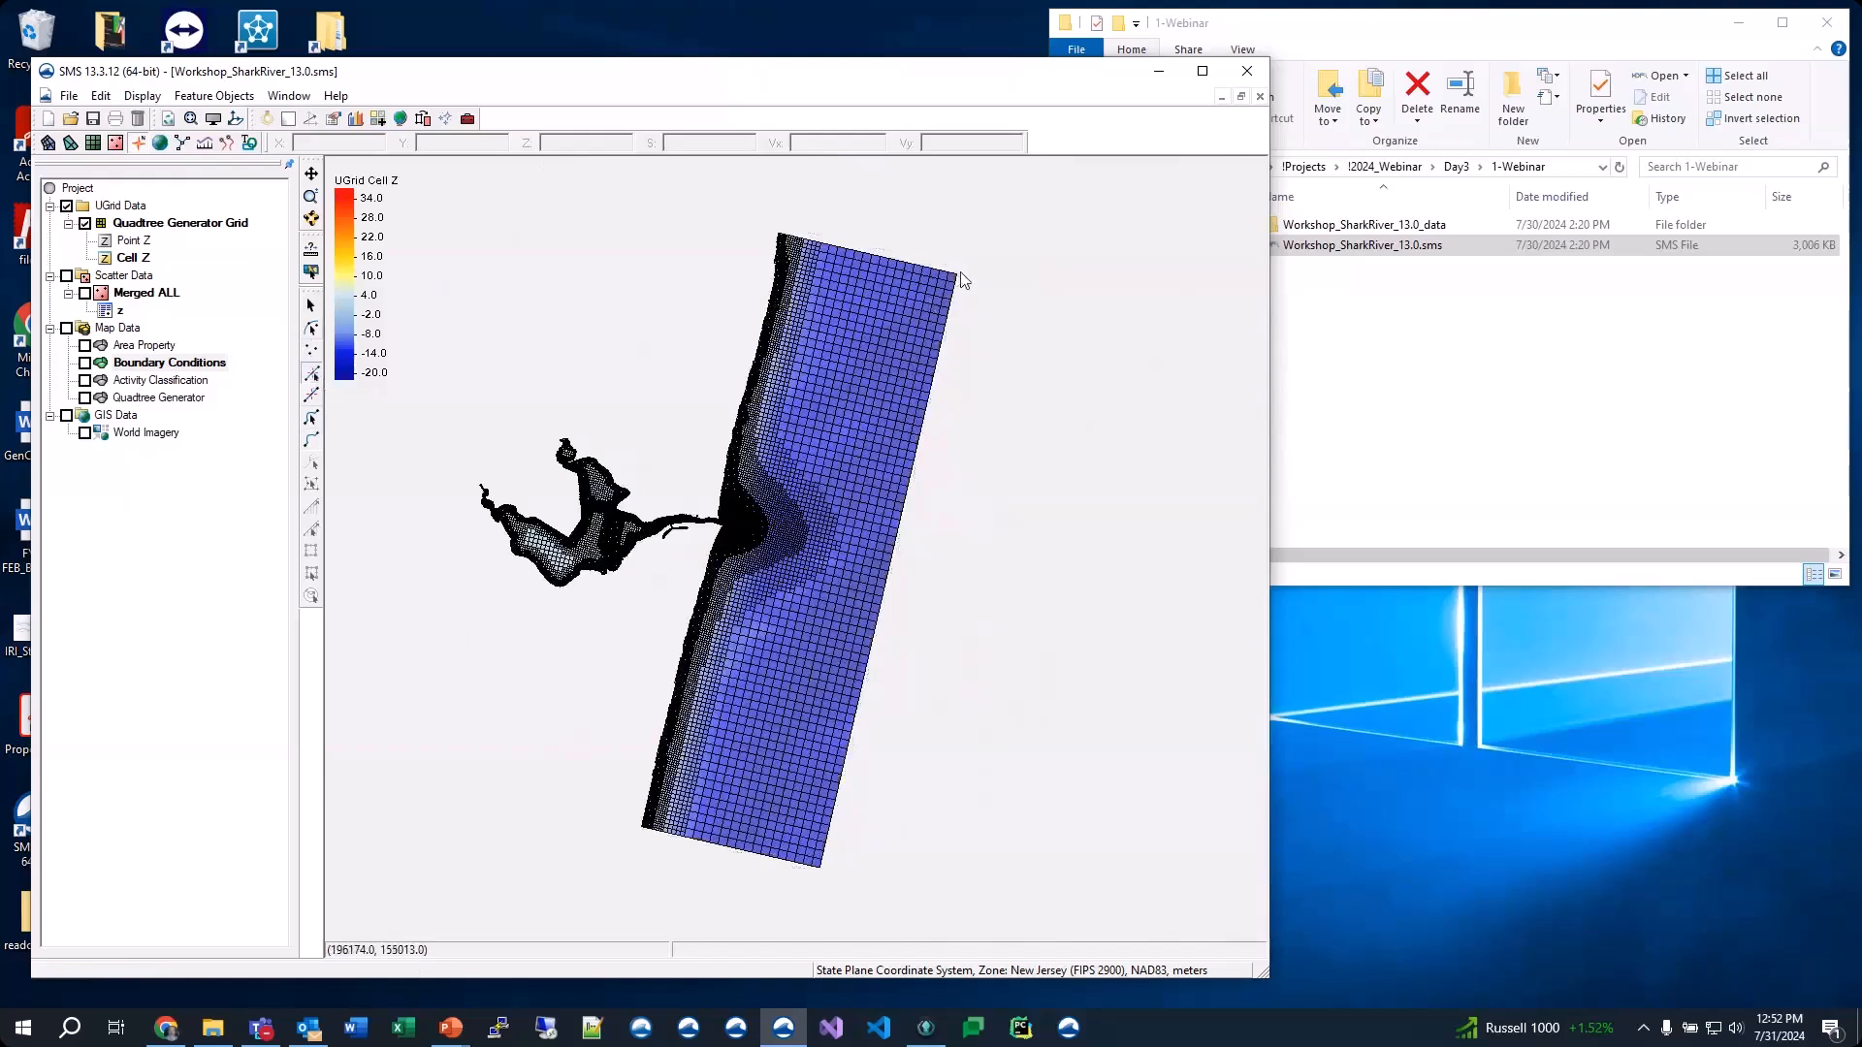
left_click(213, 118)
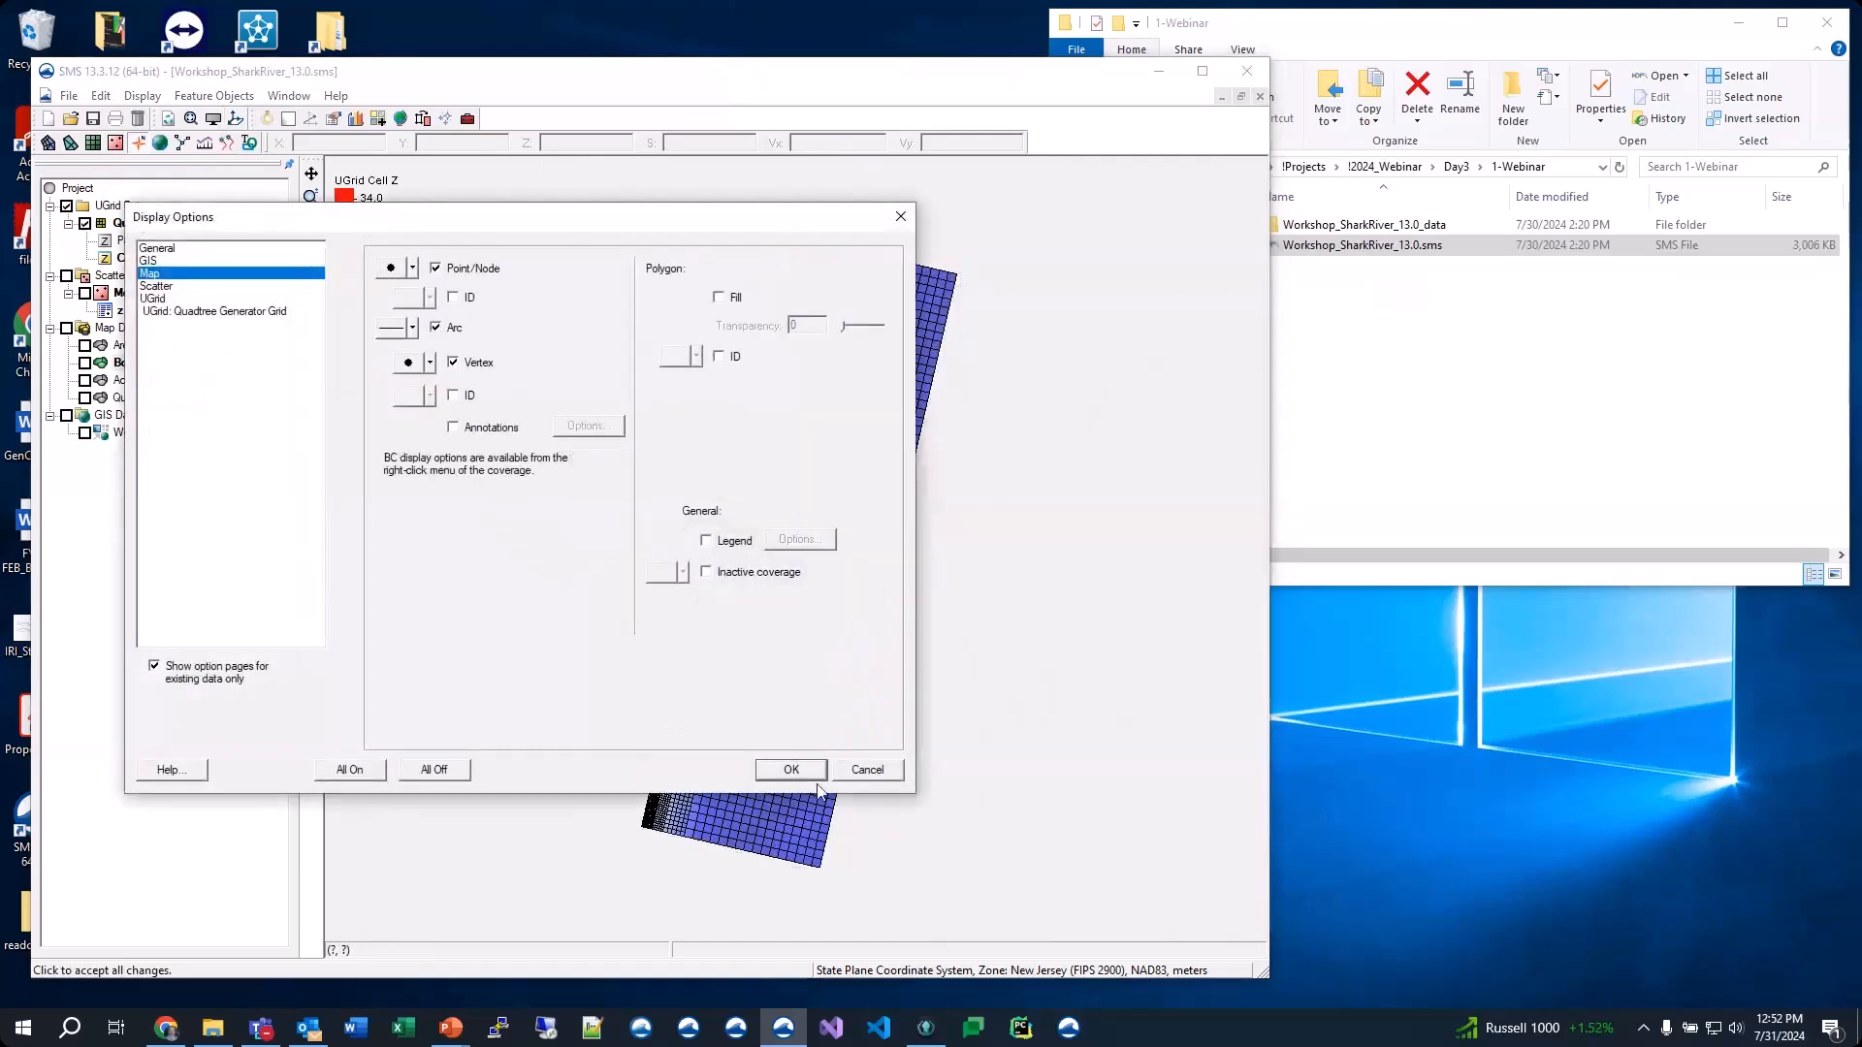
left_click(761, 574)
left_click(790, 772)
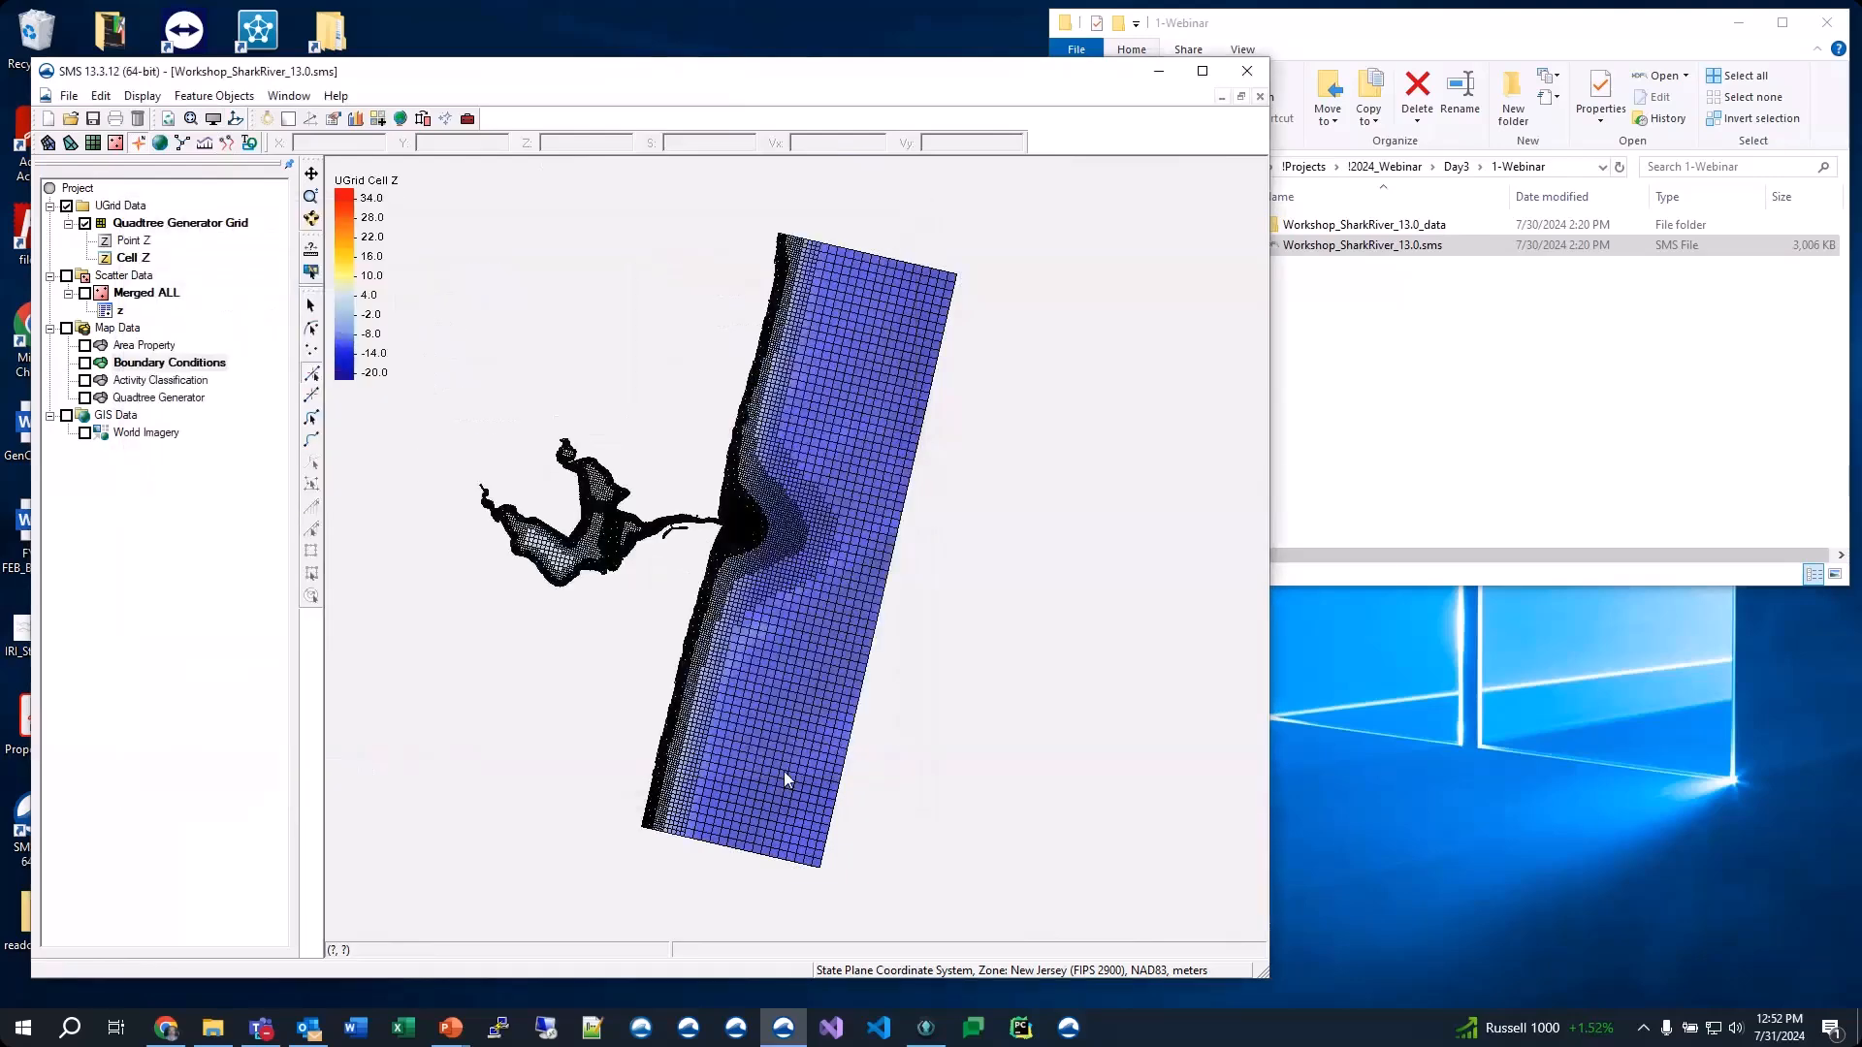
left_click(85, 363)
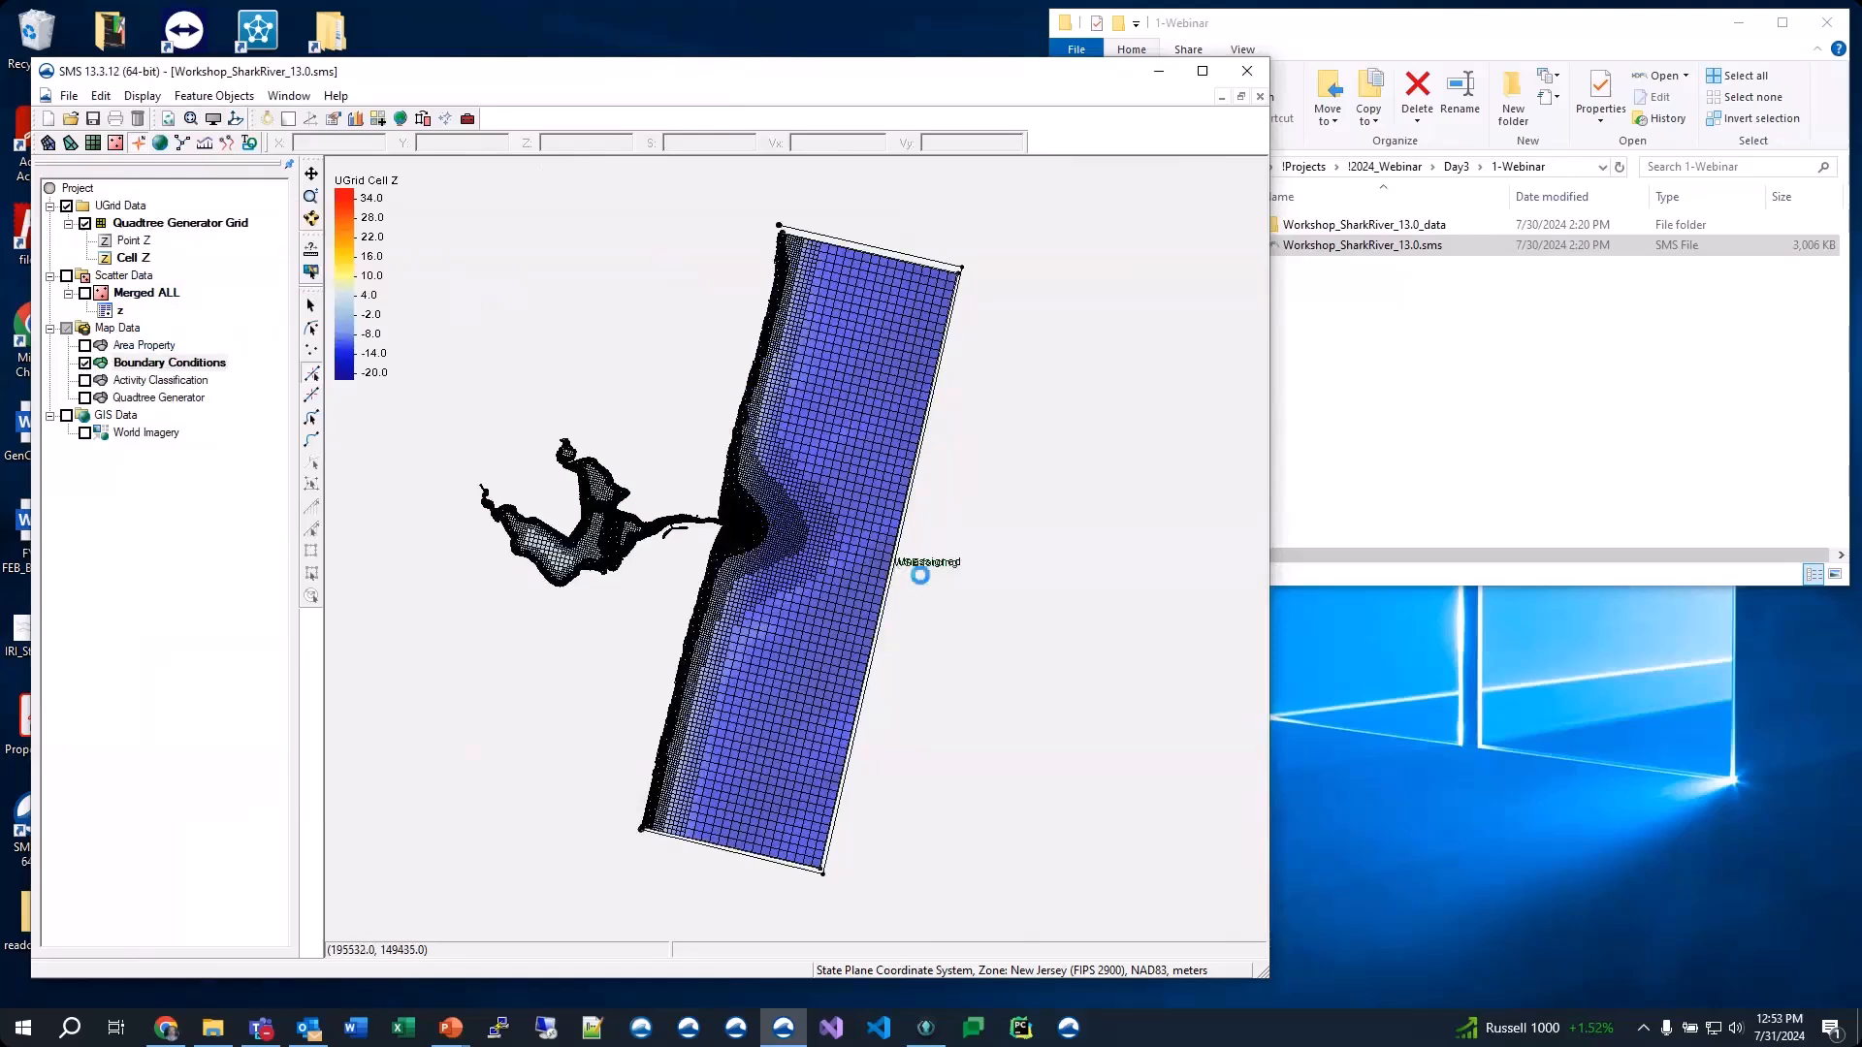
Delete the old WSE-forcing arc lying between the grid's ocean edge and the new unassigned arc
scroll(920, 575, "up", 4)
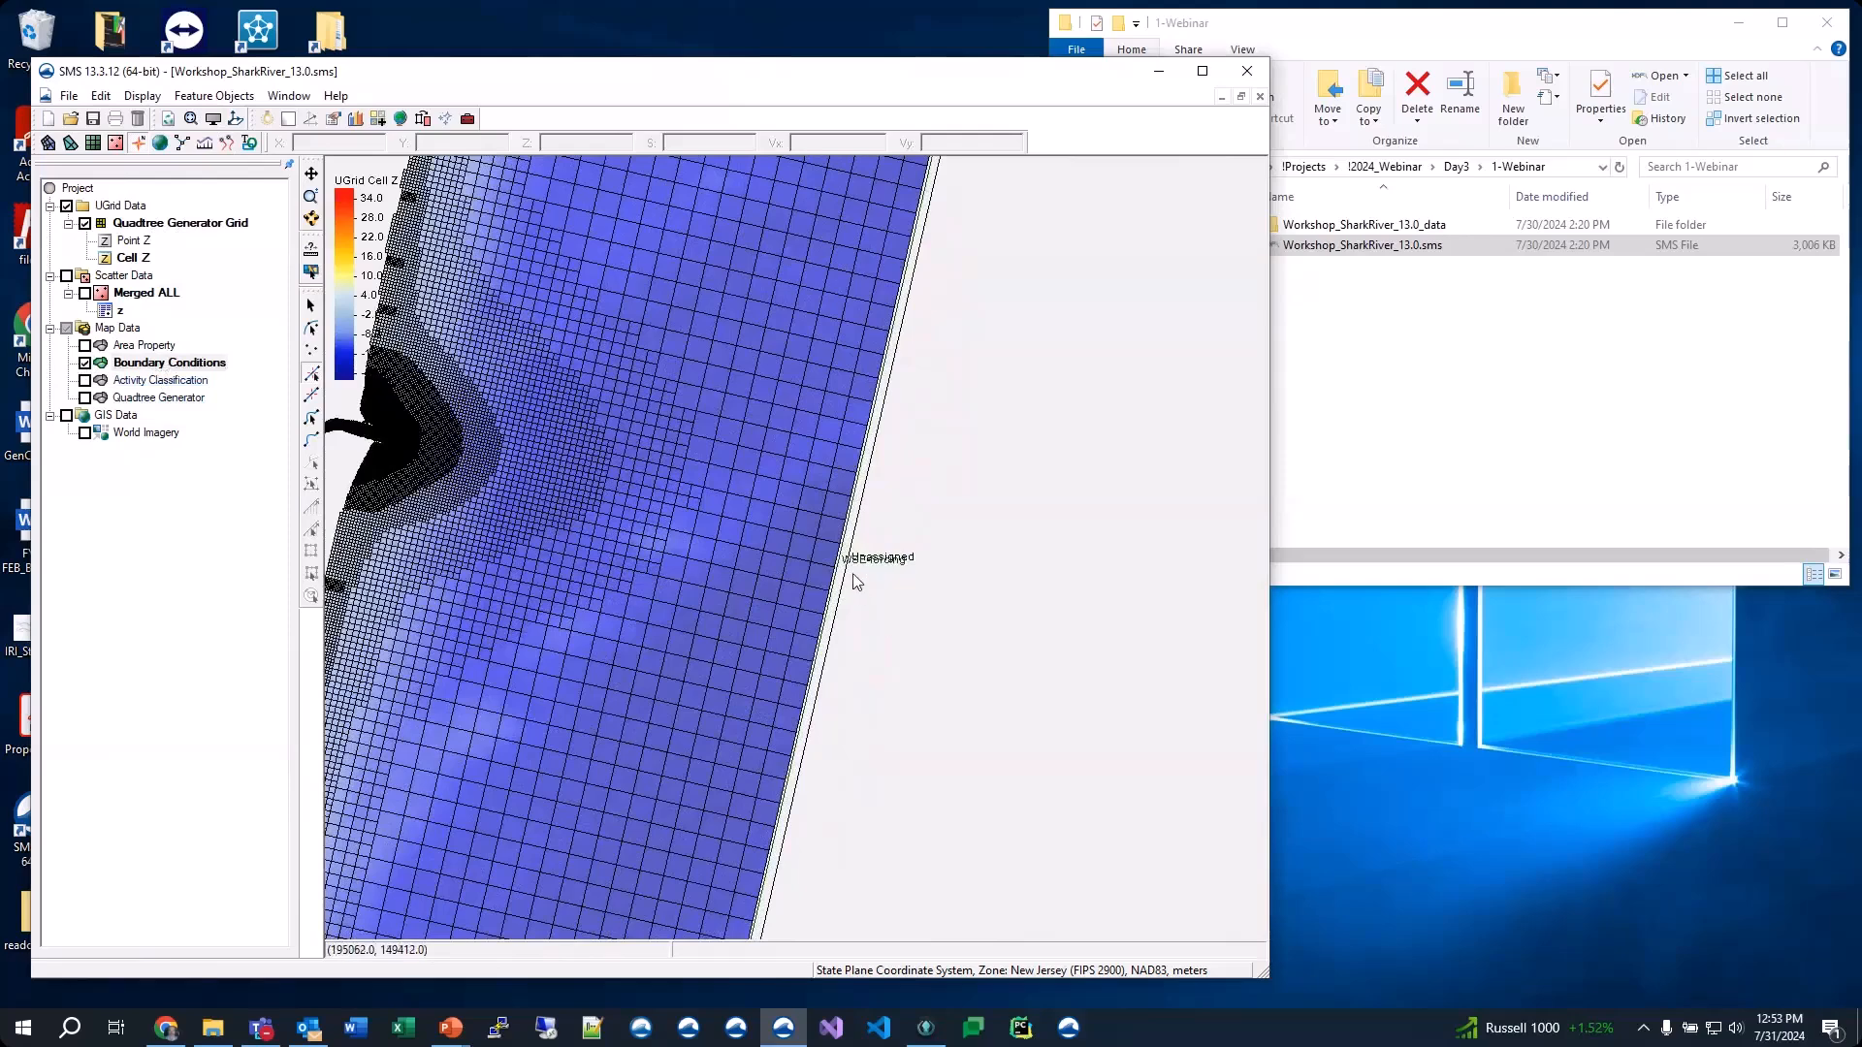
scroll(852, 575, "up", 4)
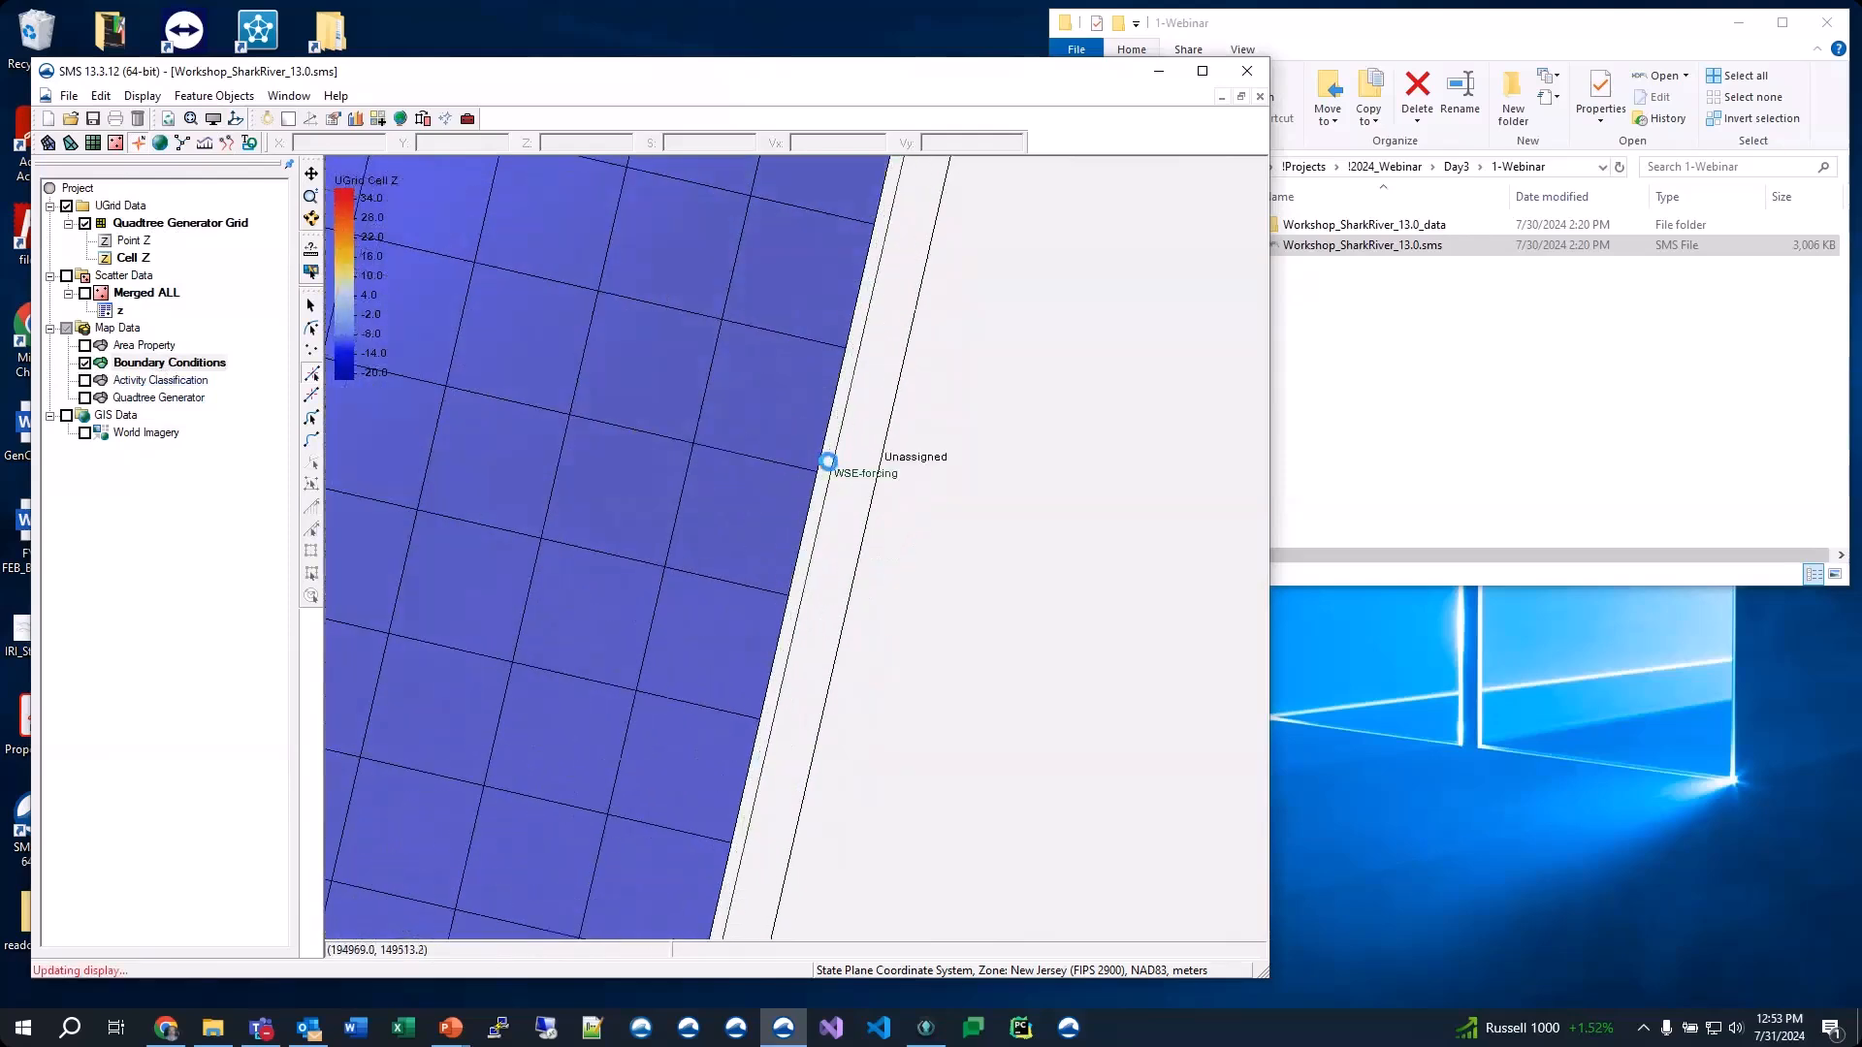
scroll(831, 465, "up", 2)
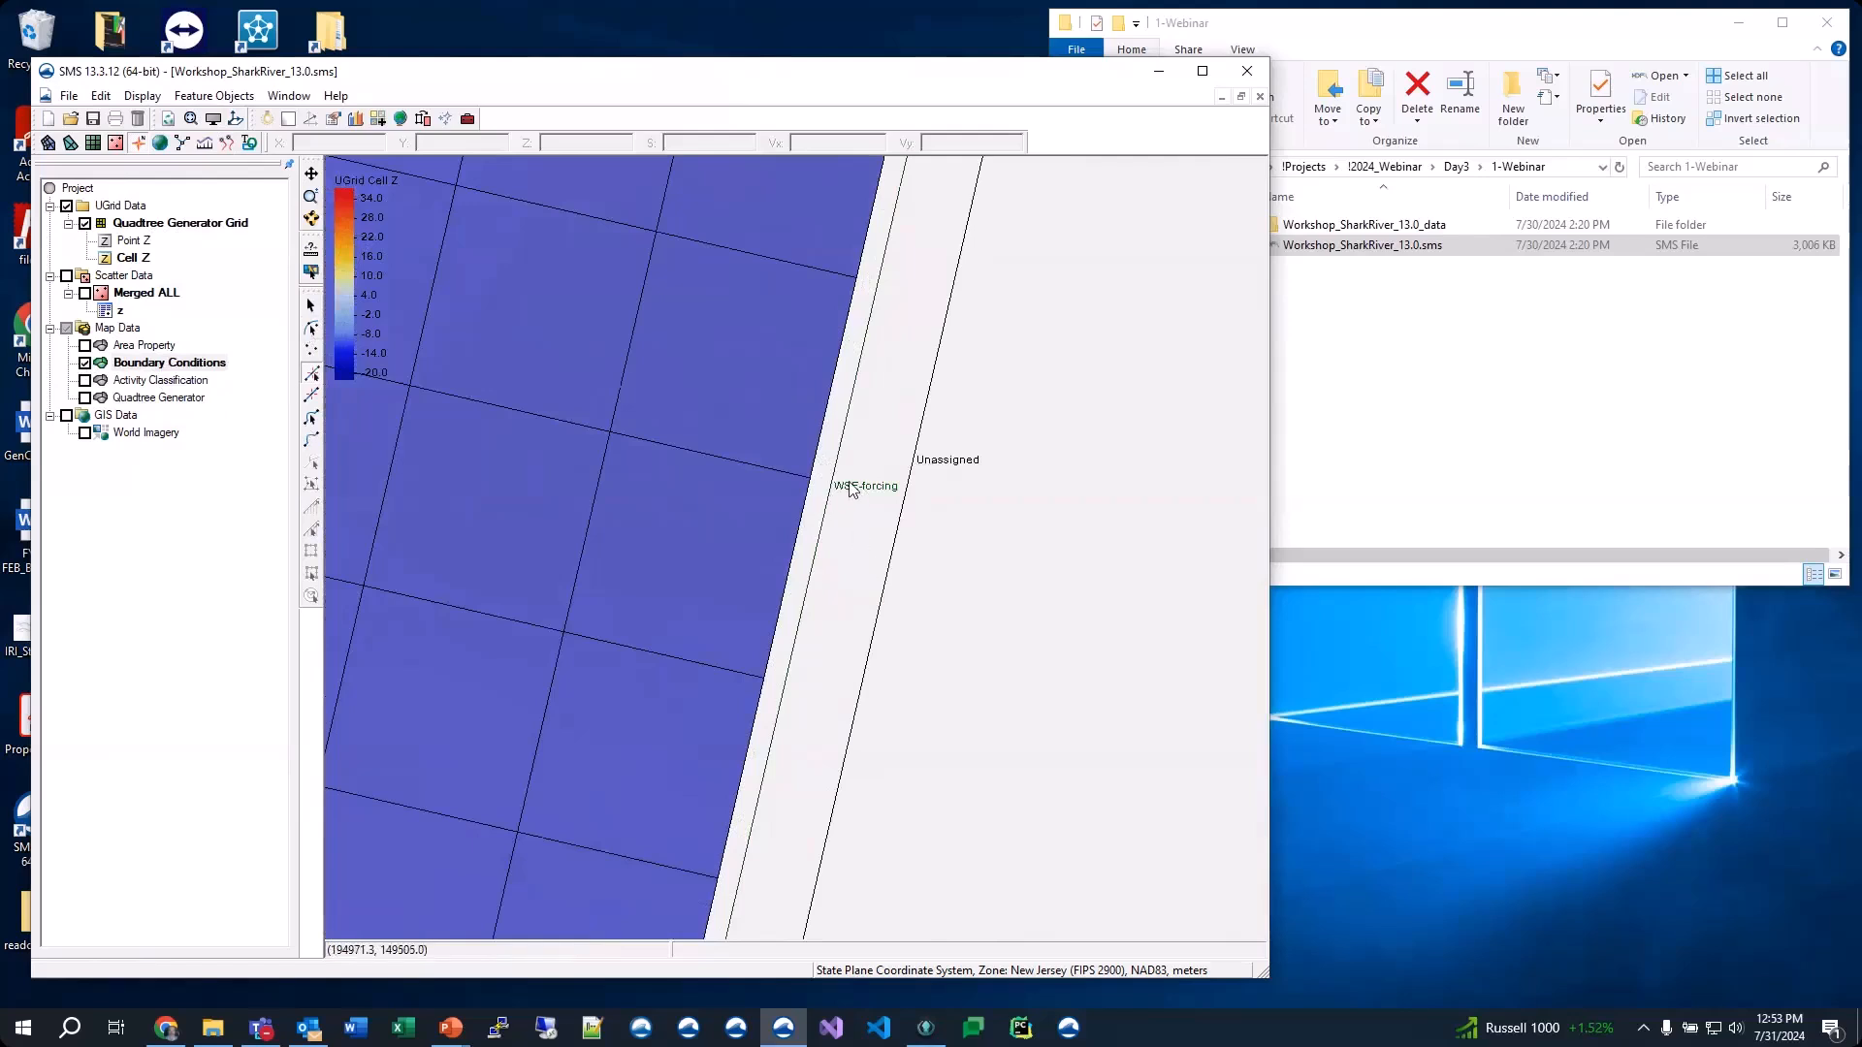
left_click(311, 418)
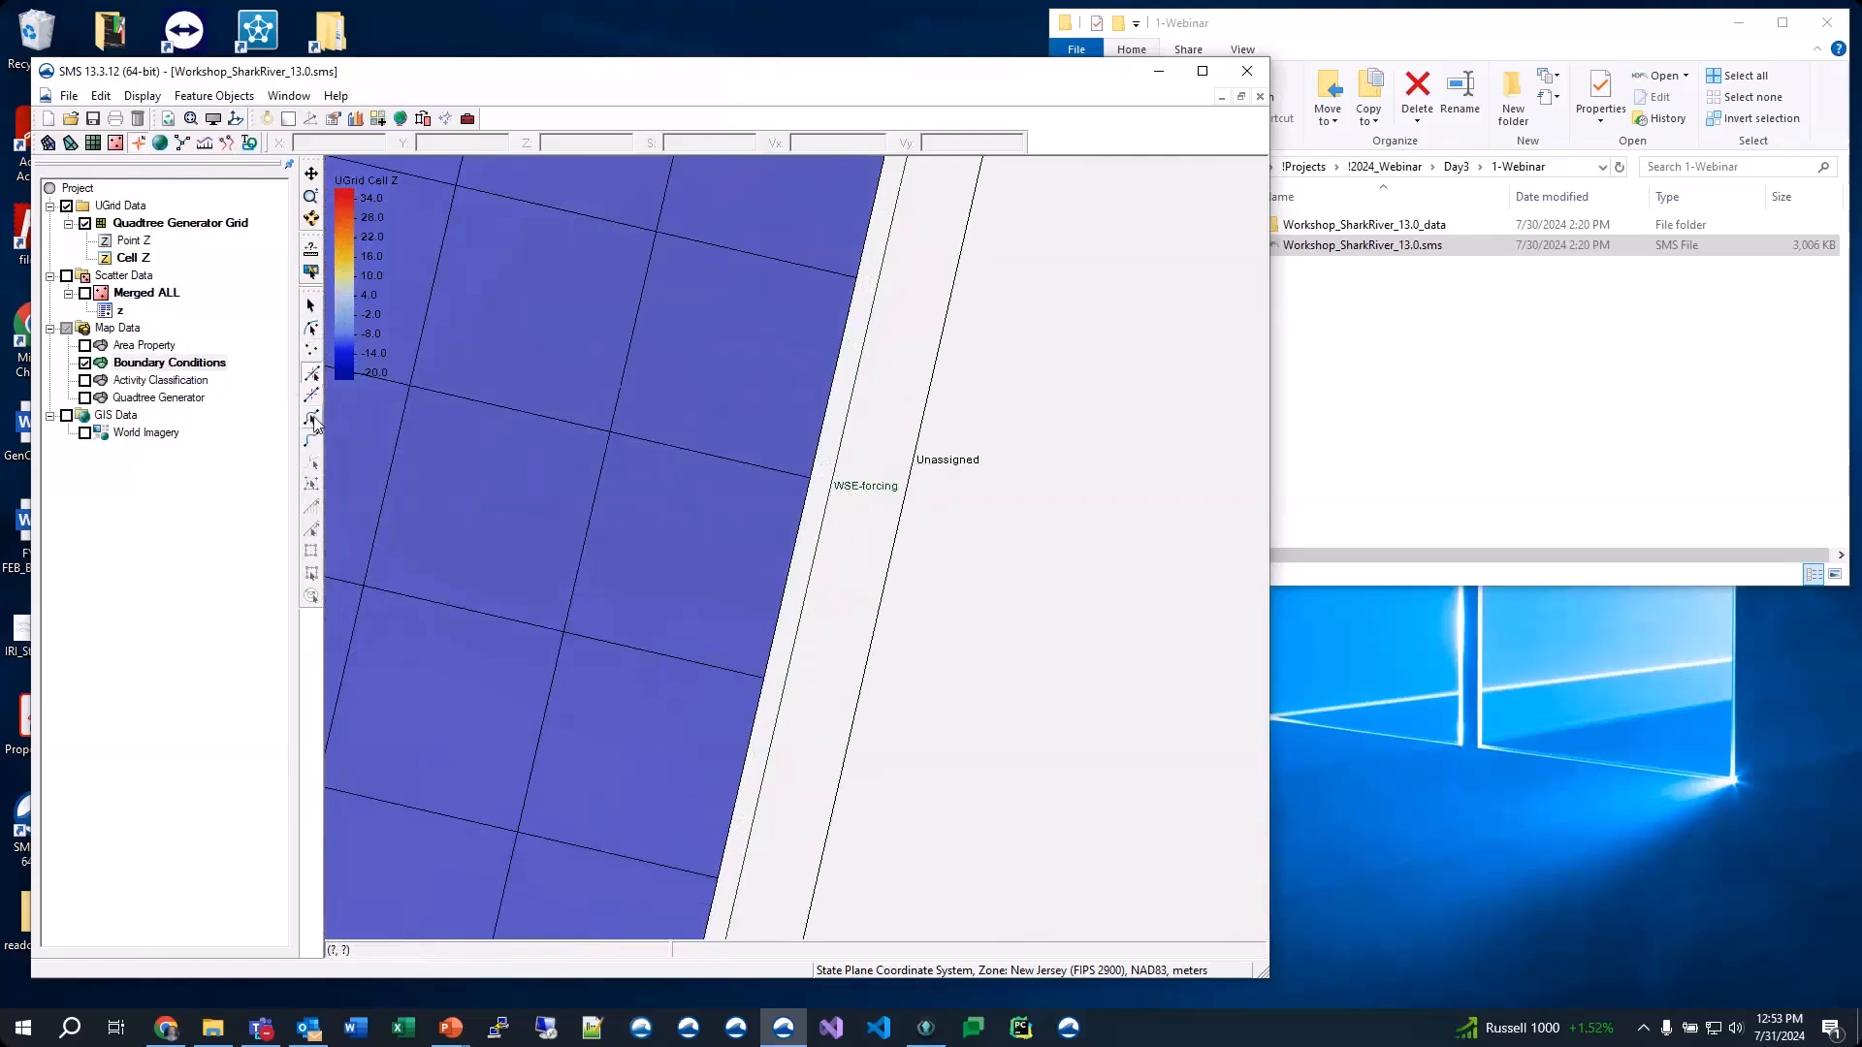
left_click(830, 526)
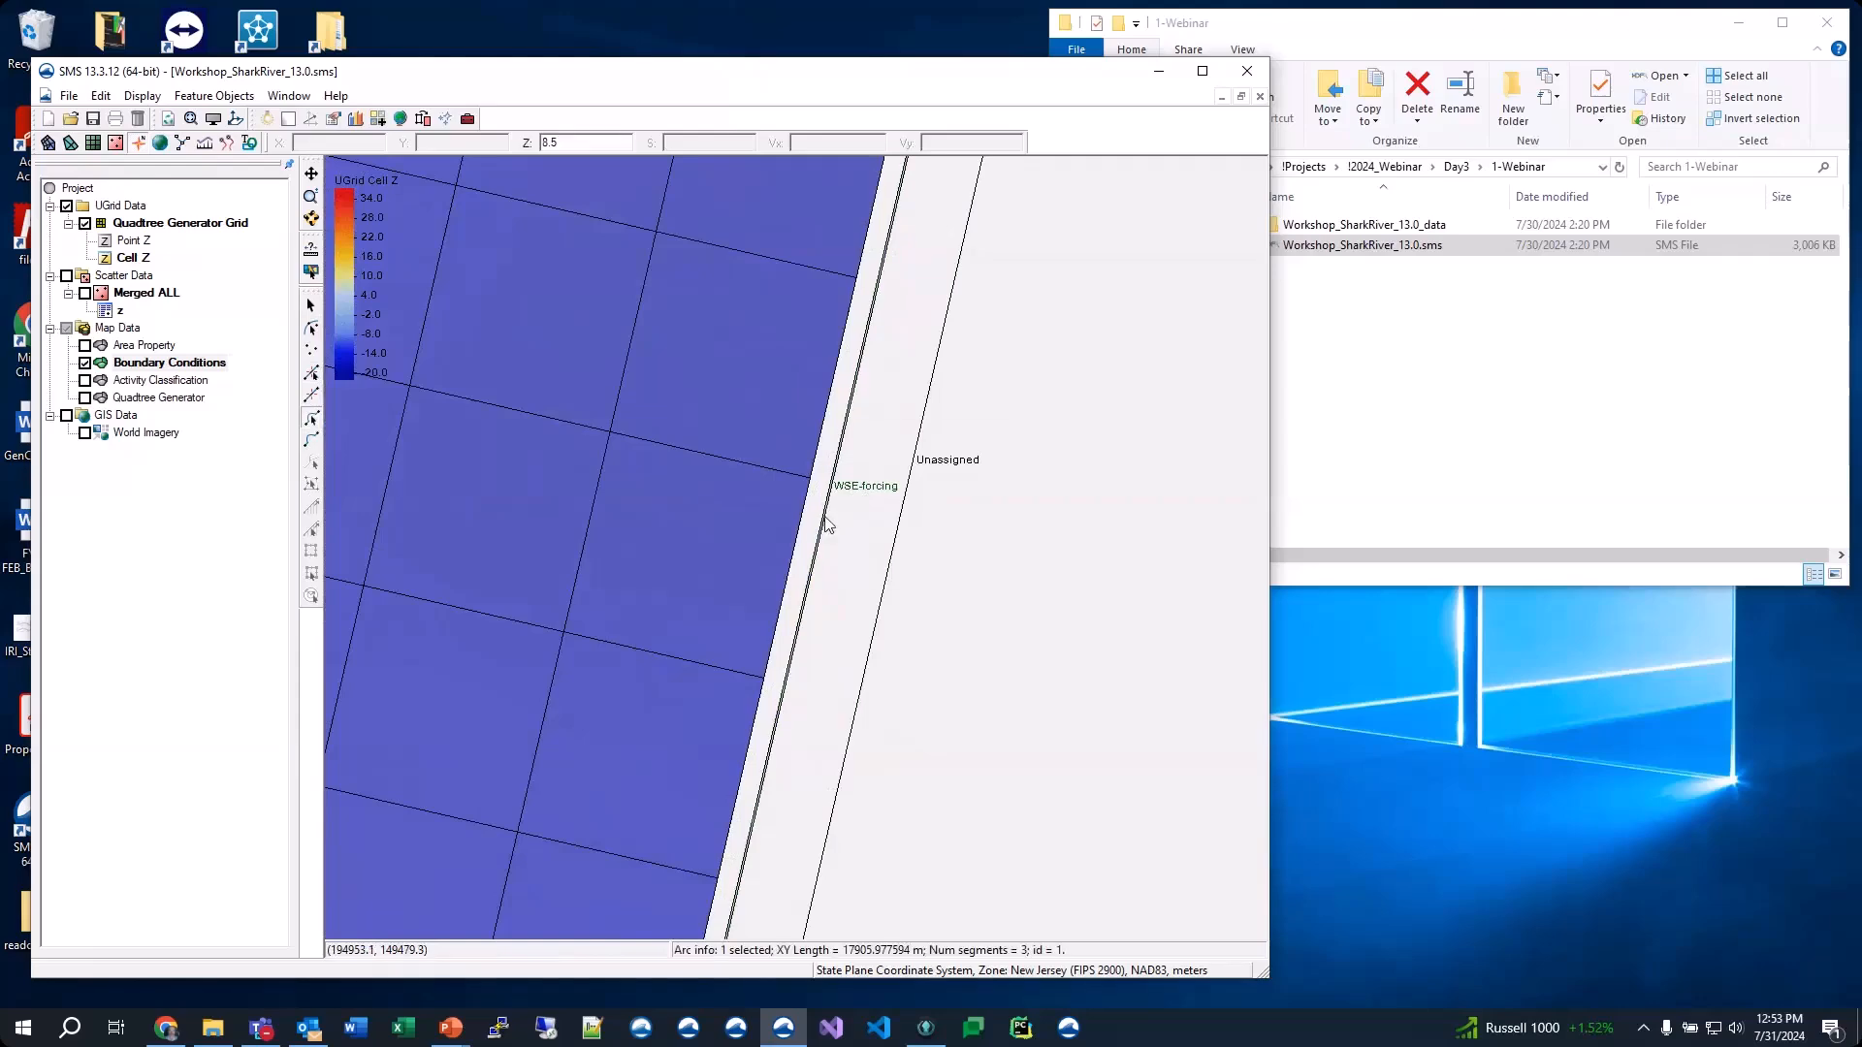
key("Delete")
left_click(894, 554)
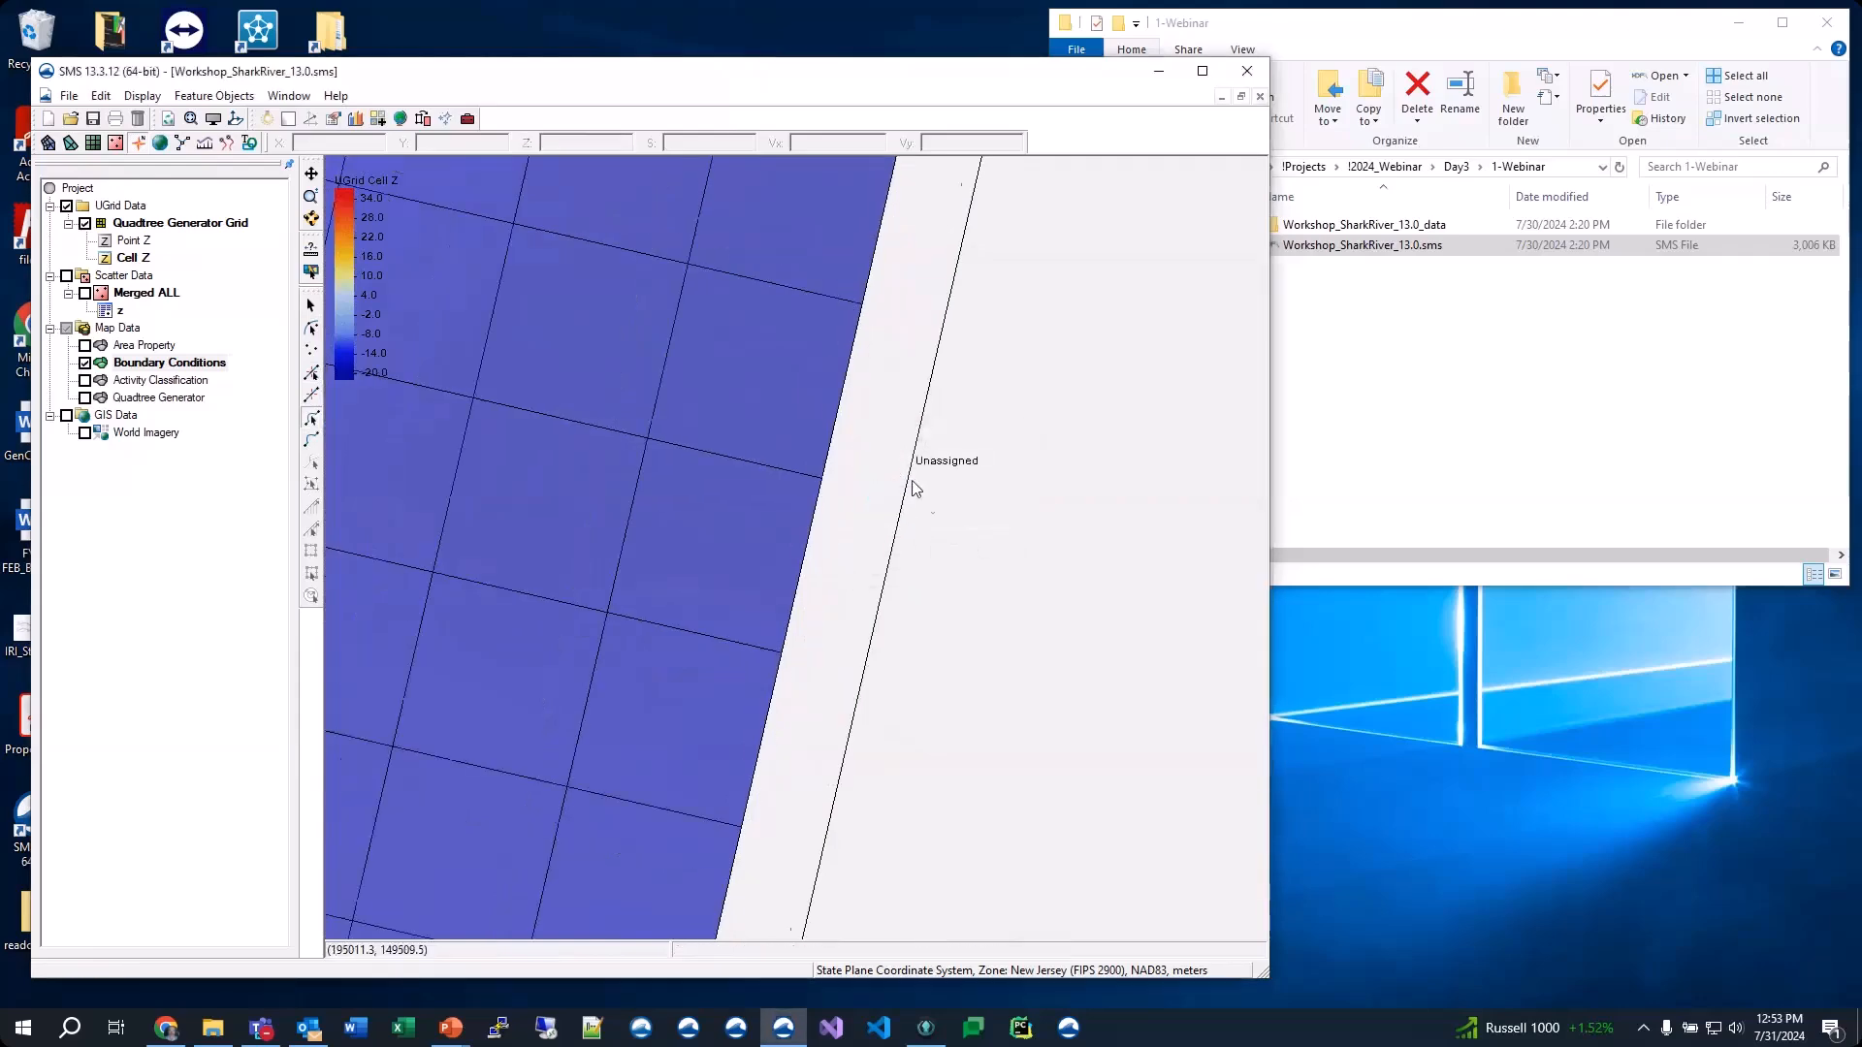
Assign the remaining ocean arc a WSE-forcing boundary condition with Curve as the WSE source
scroll(1043, 428, "down", 5)
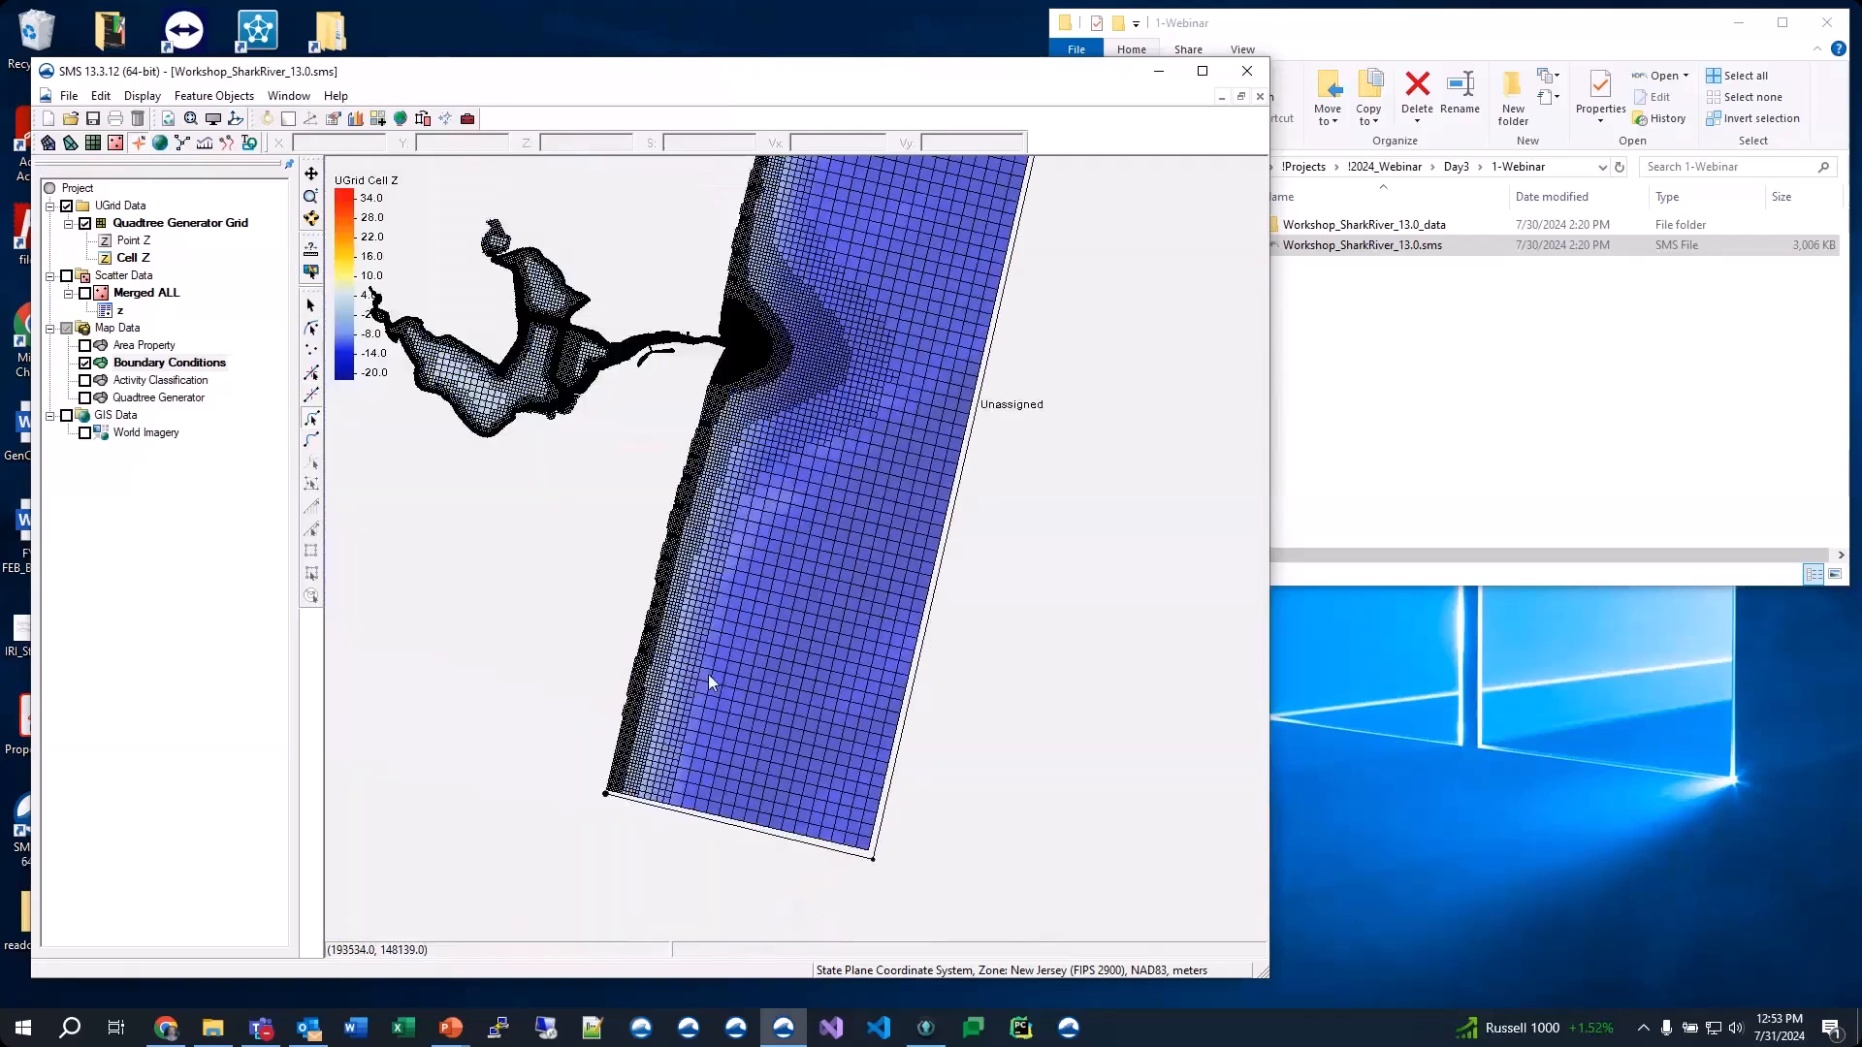
scroll(422, 910, "down", 1)
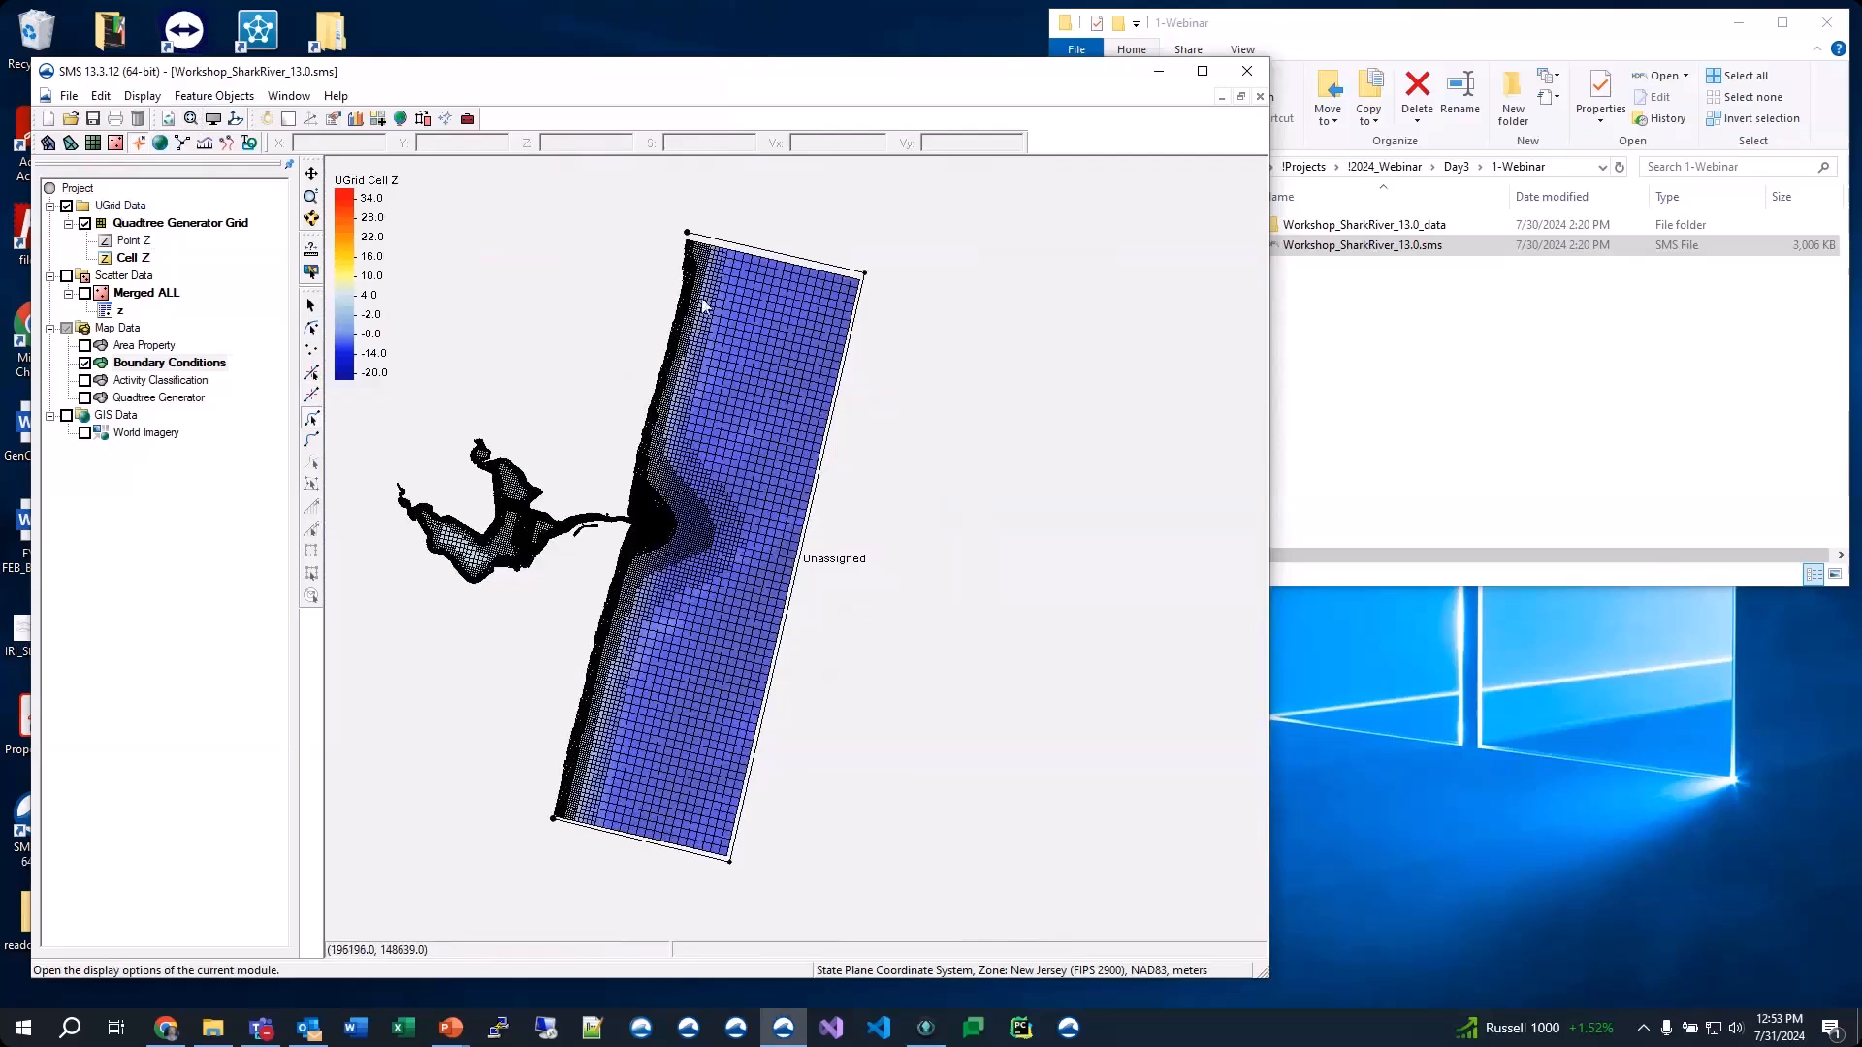
left_click(191, 119)
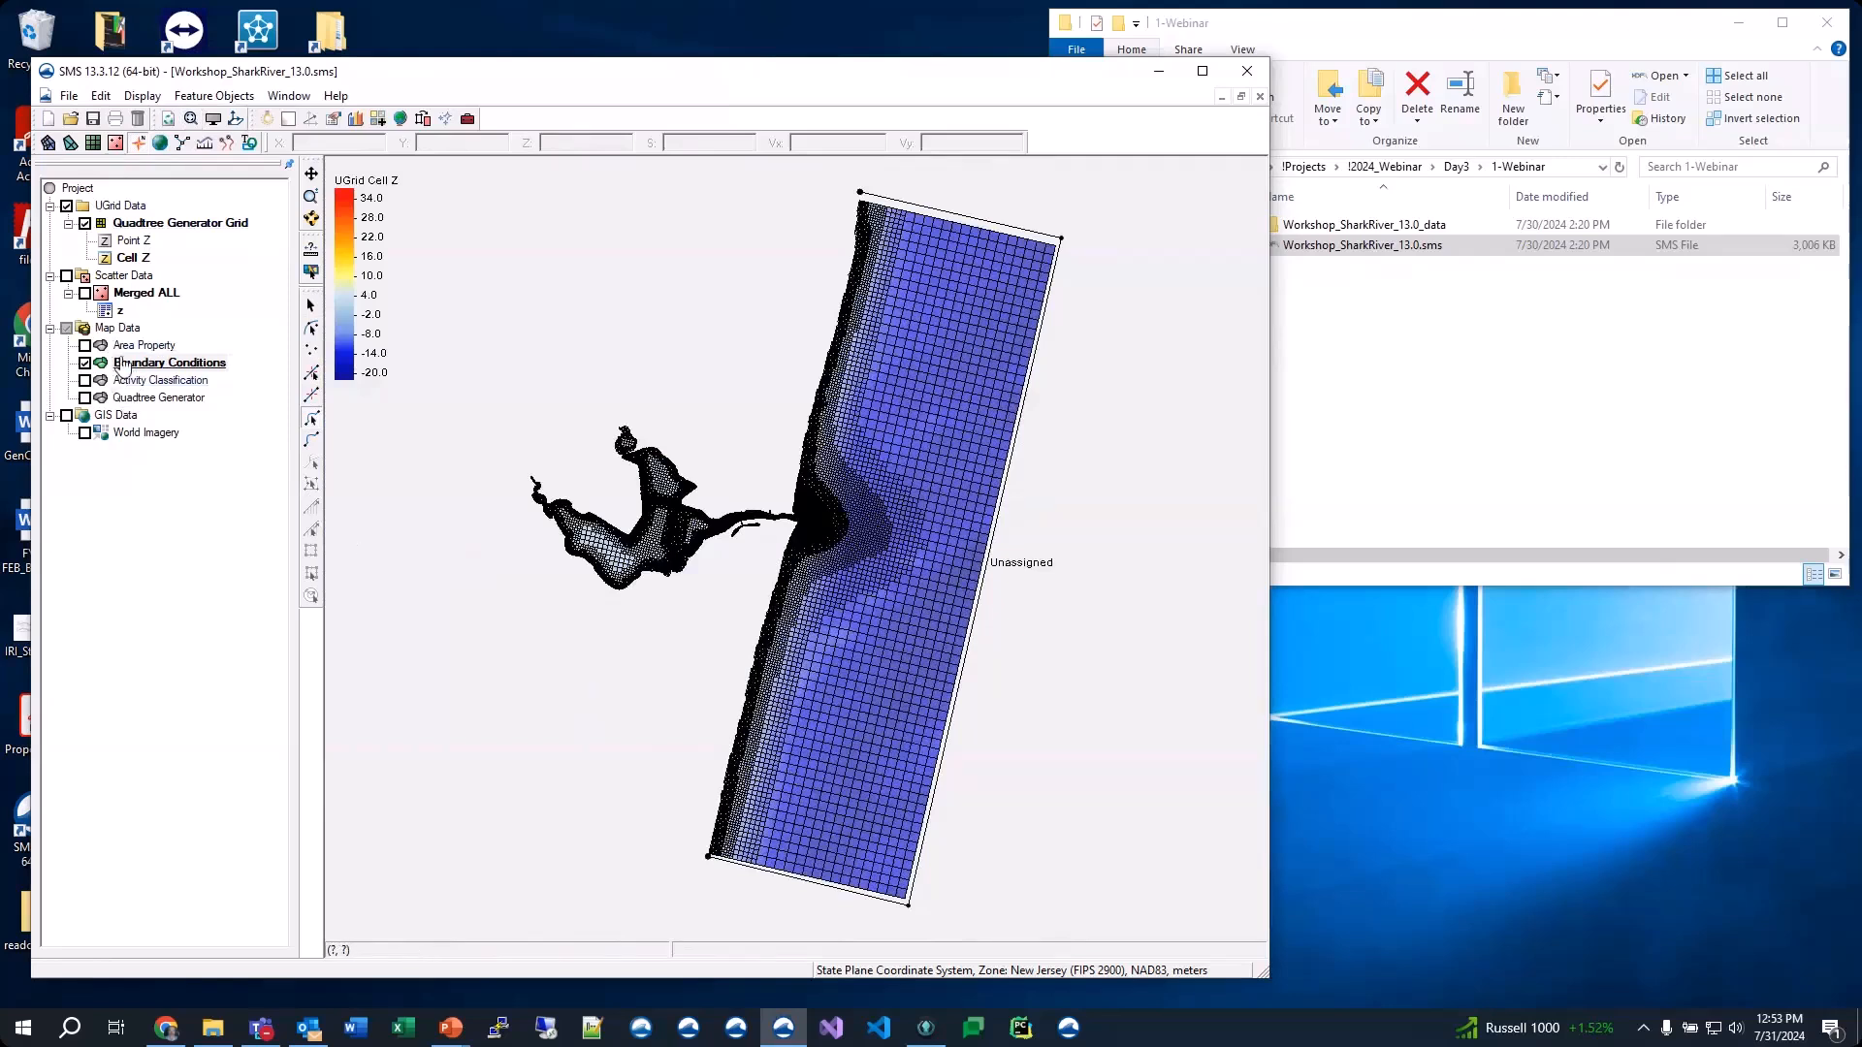
left_click(311, 422)
left_click(980, 597)
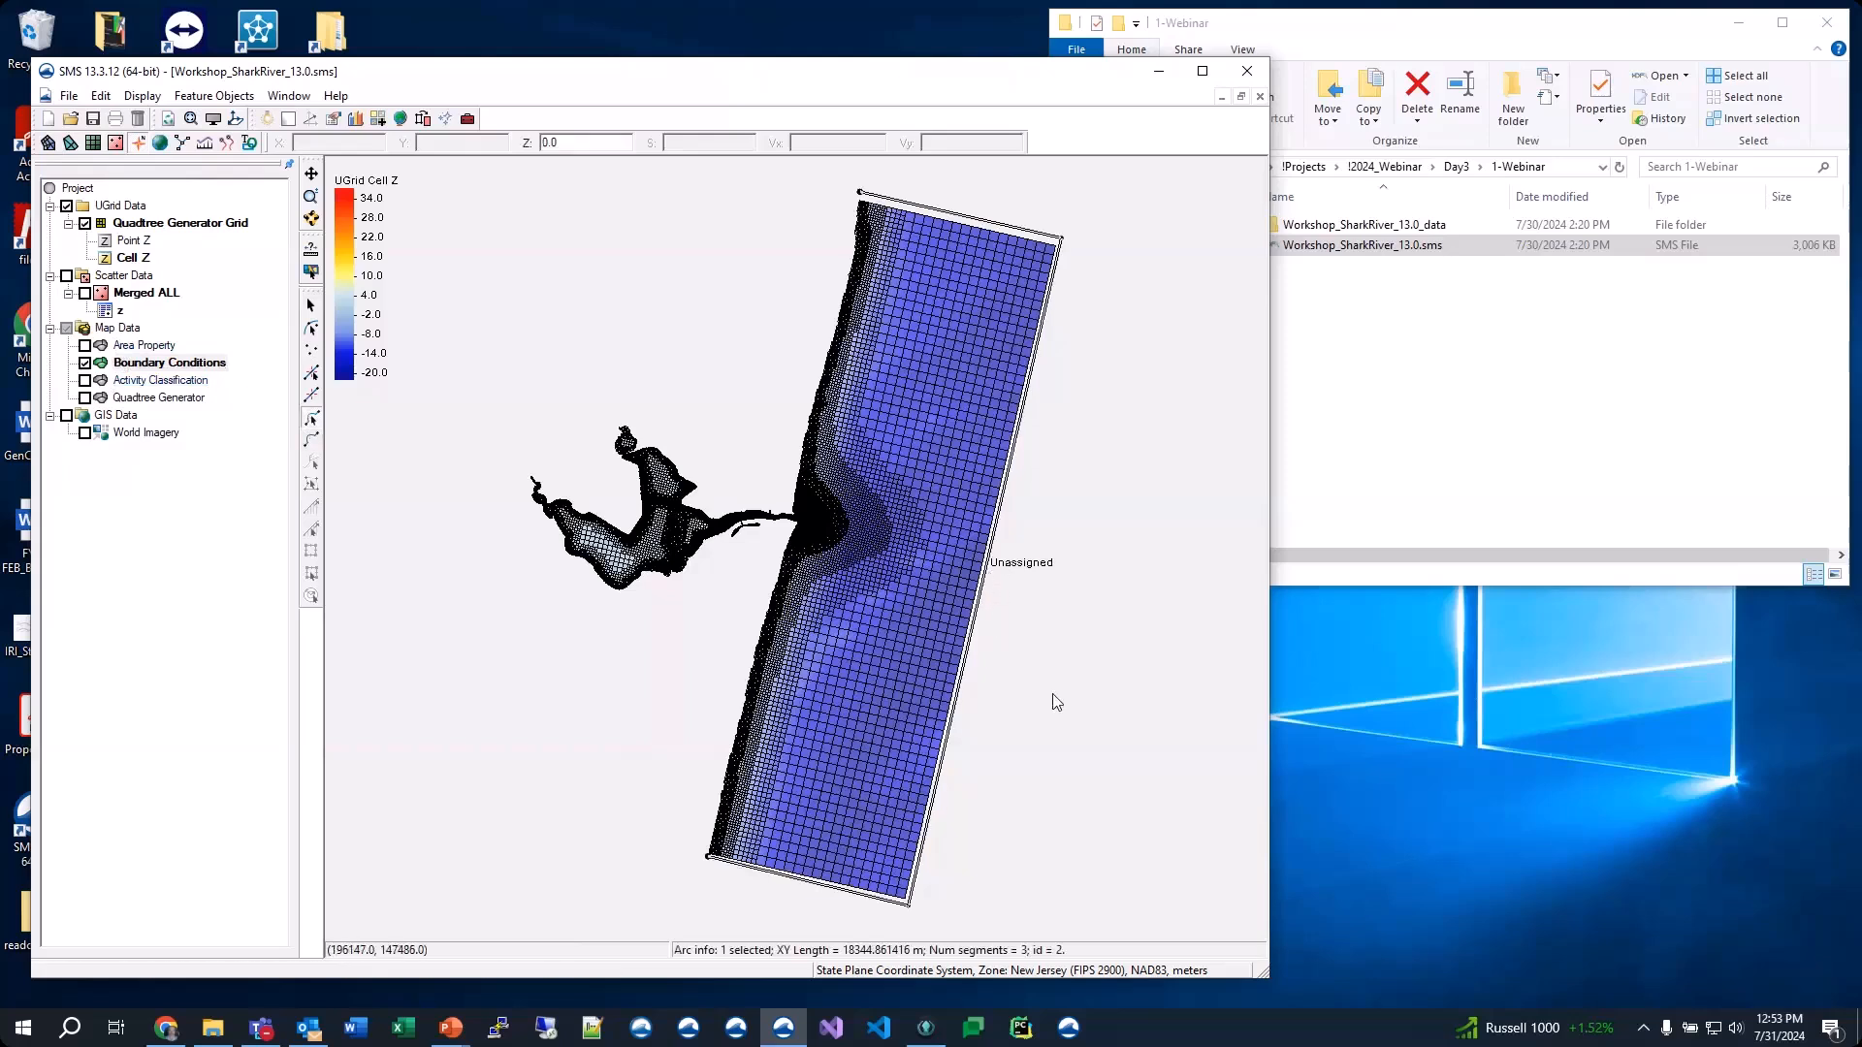
right_click(996, 529)
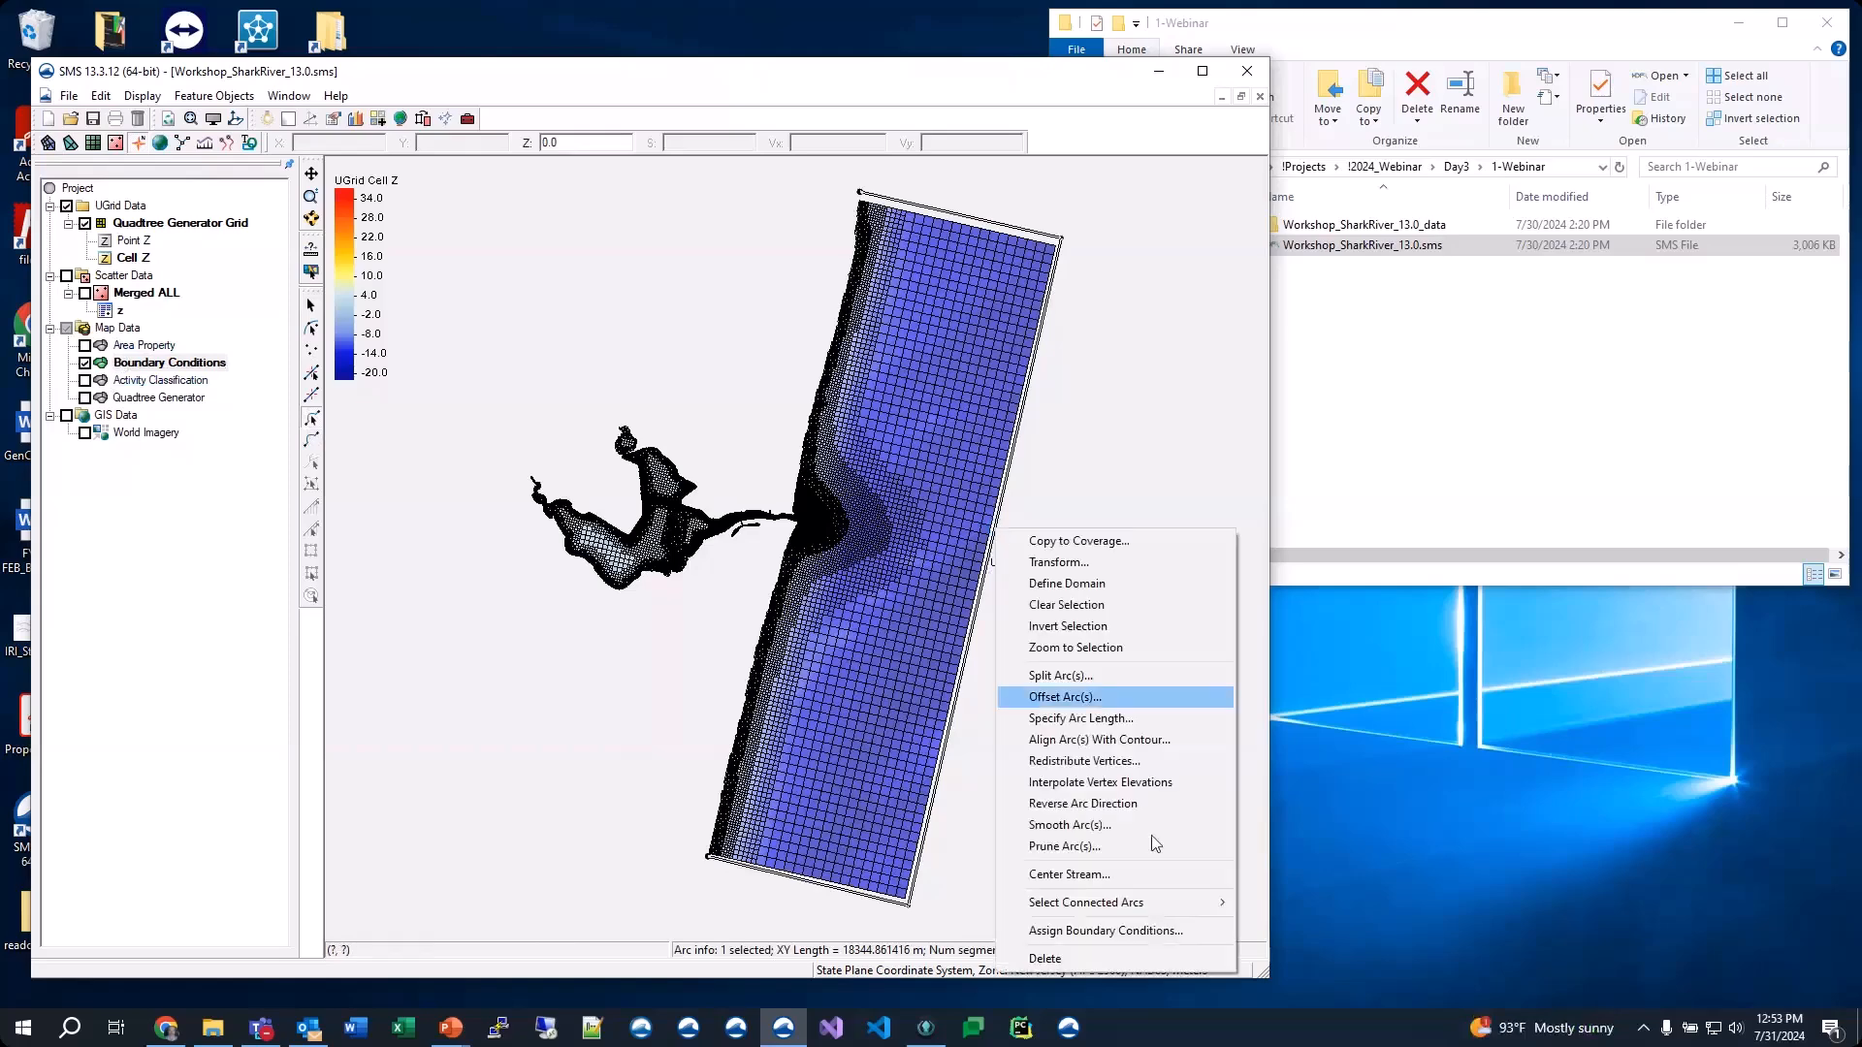
left_click(1164, 931)
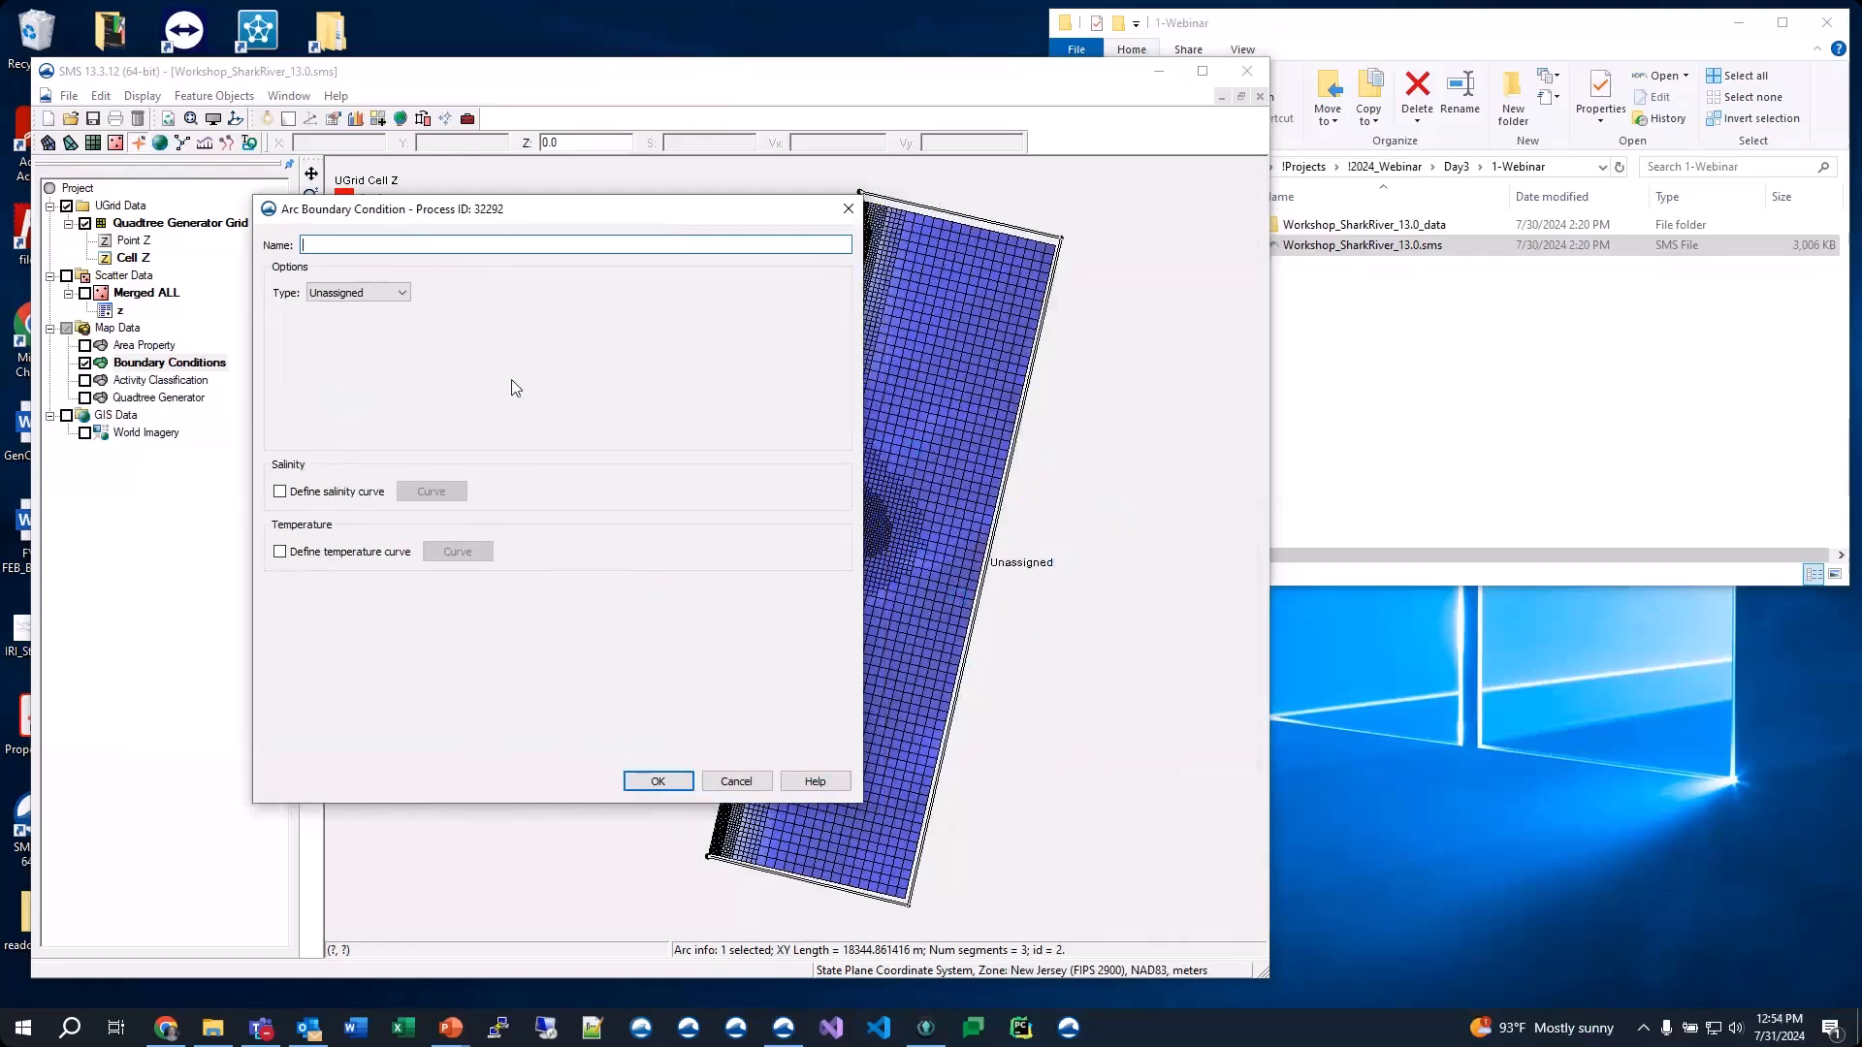
left_click(354, 294)
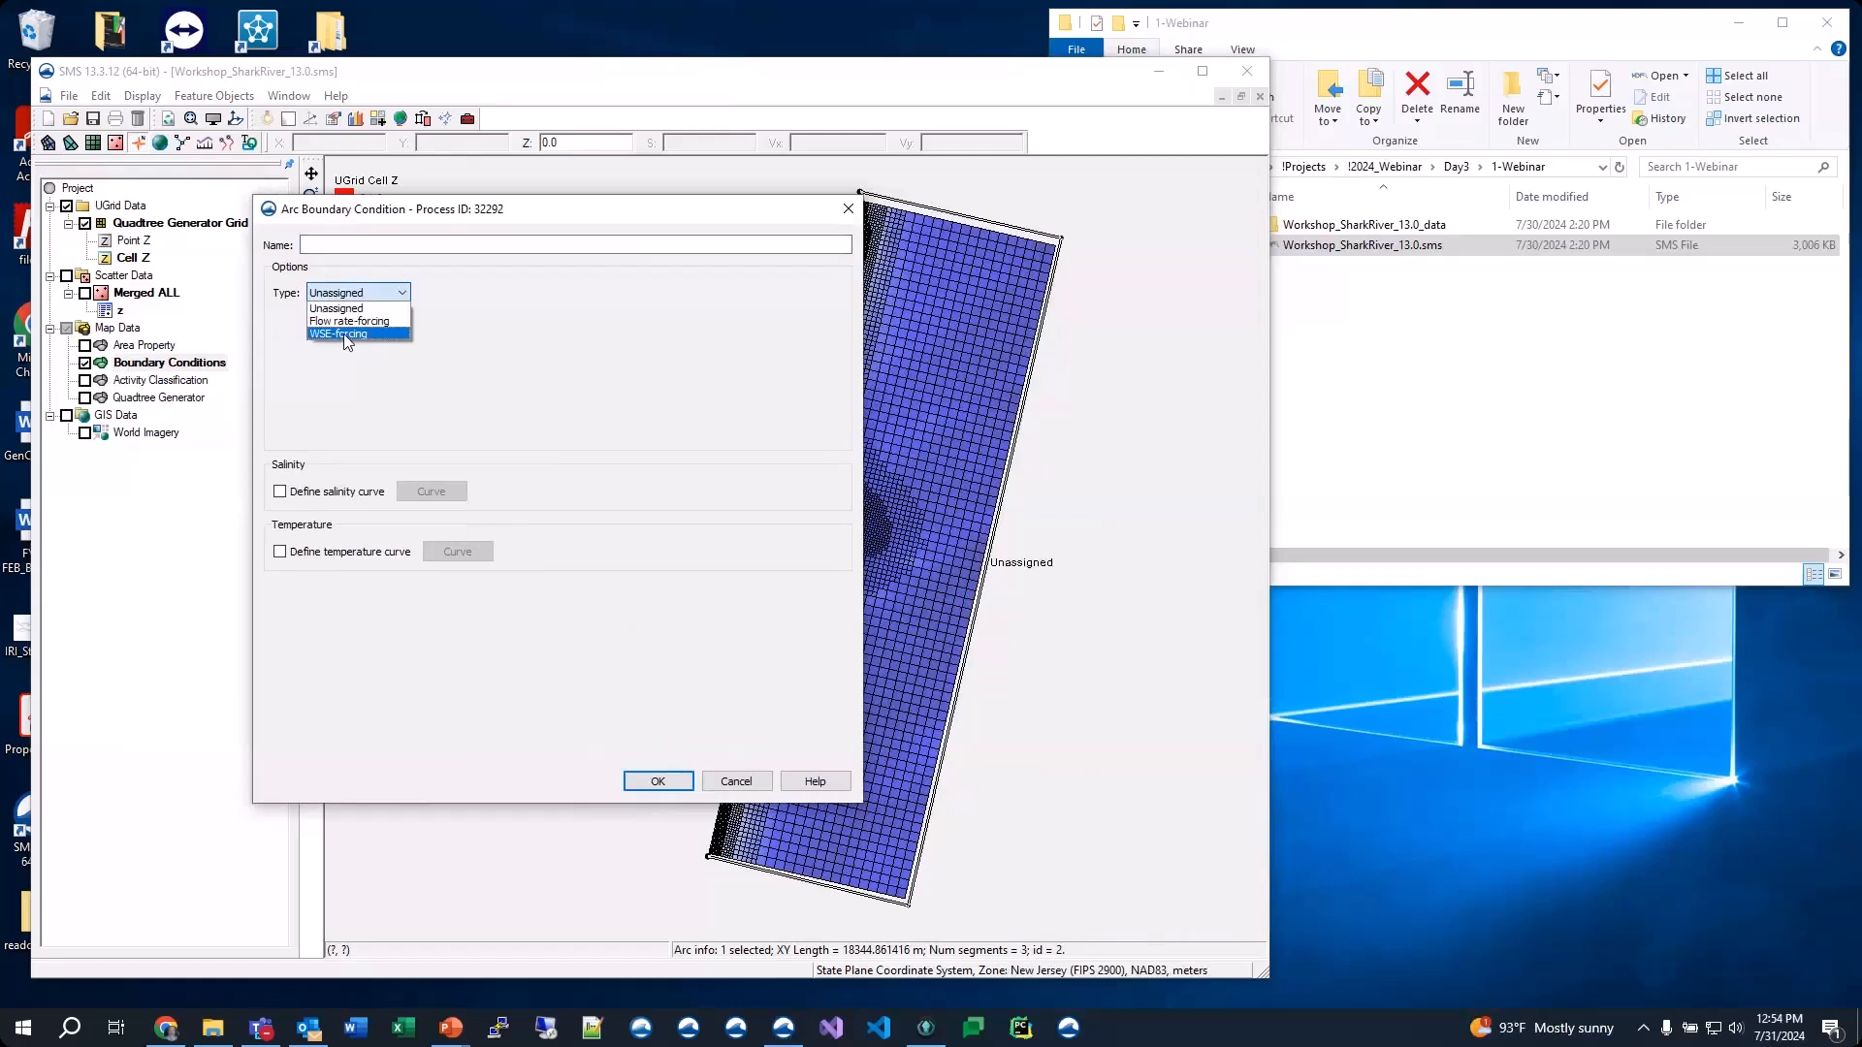
left_click(344, 333)
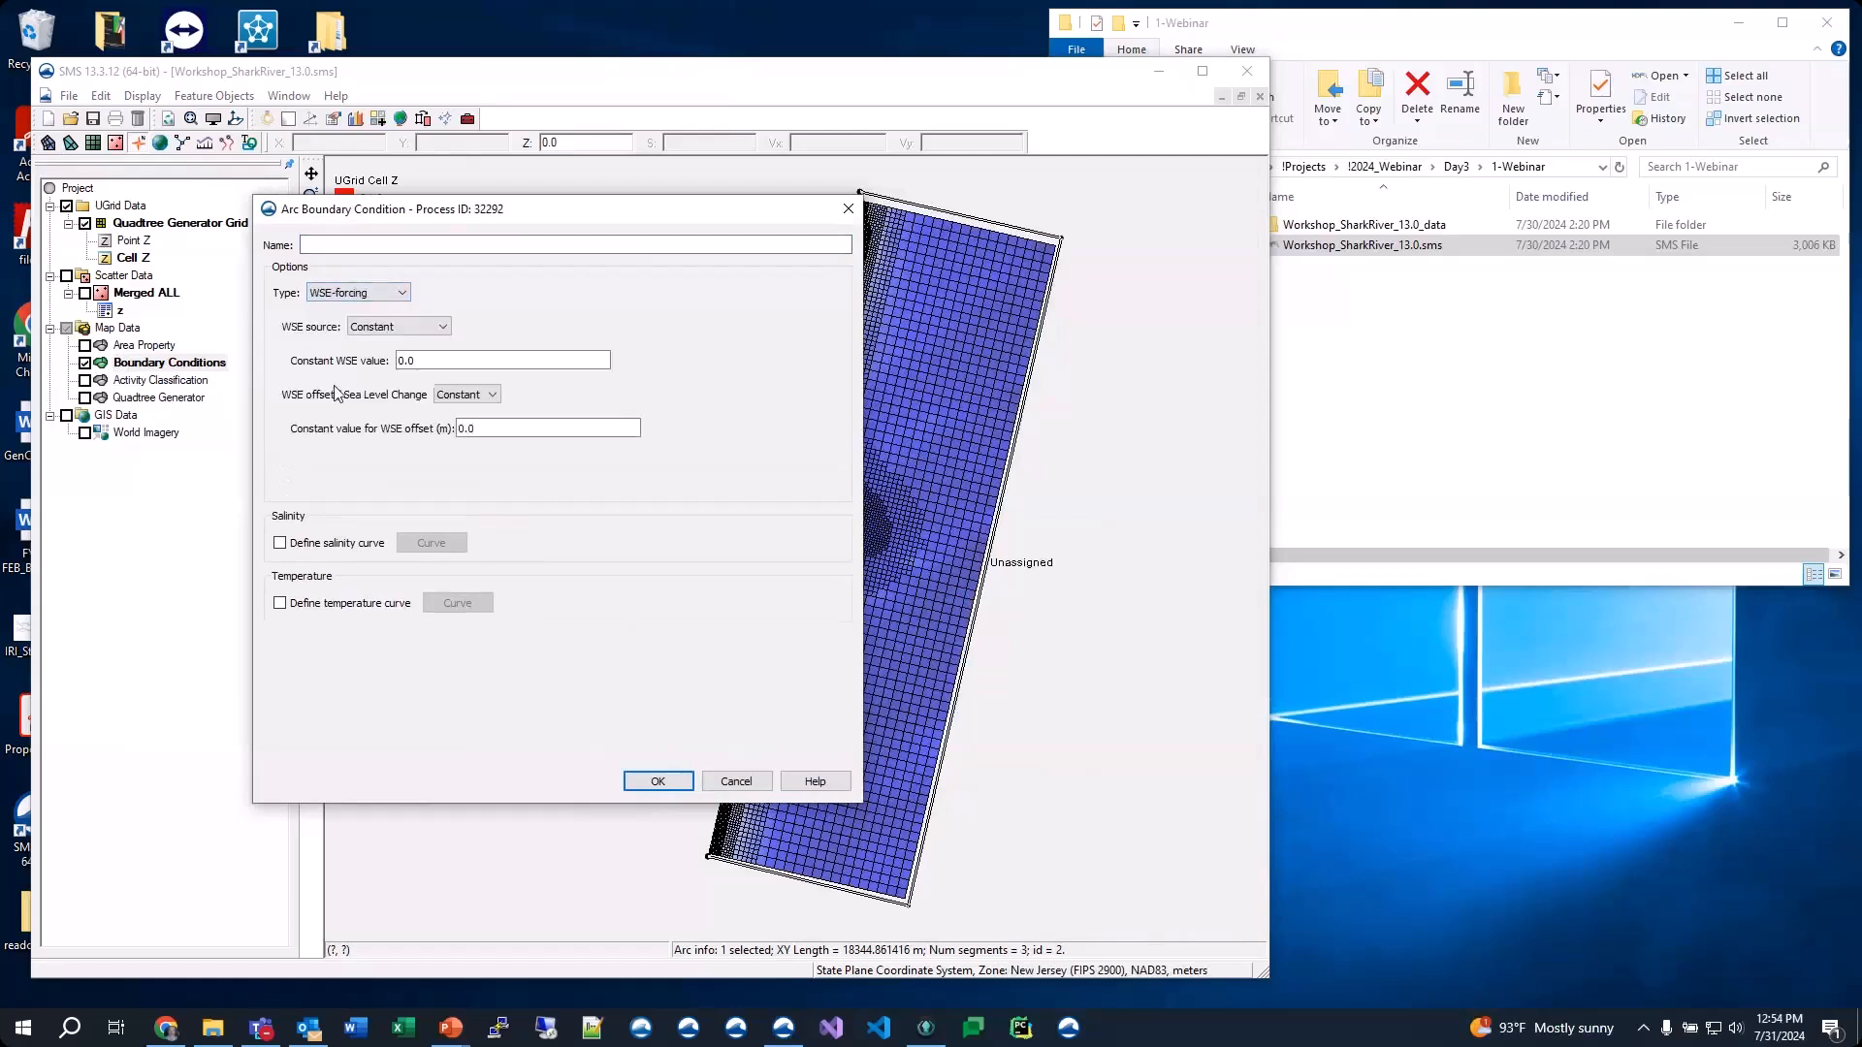
left_click(398, 330)
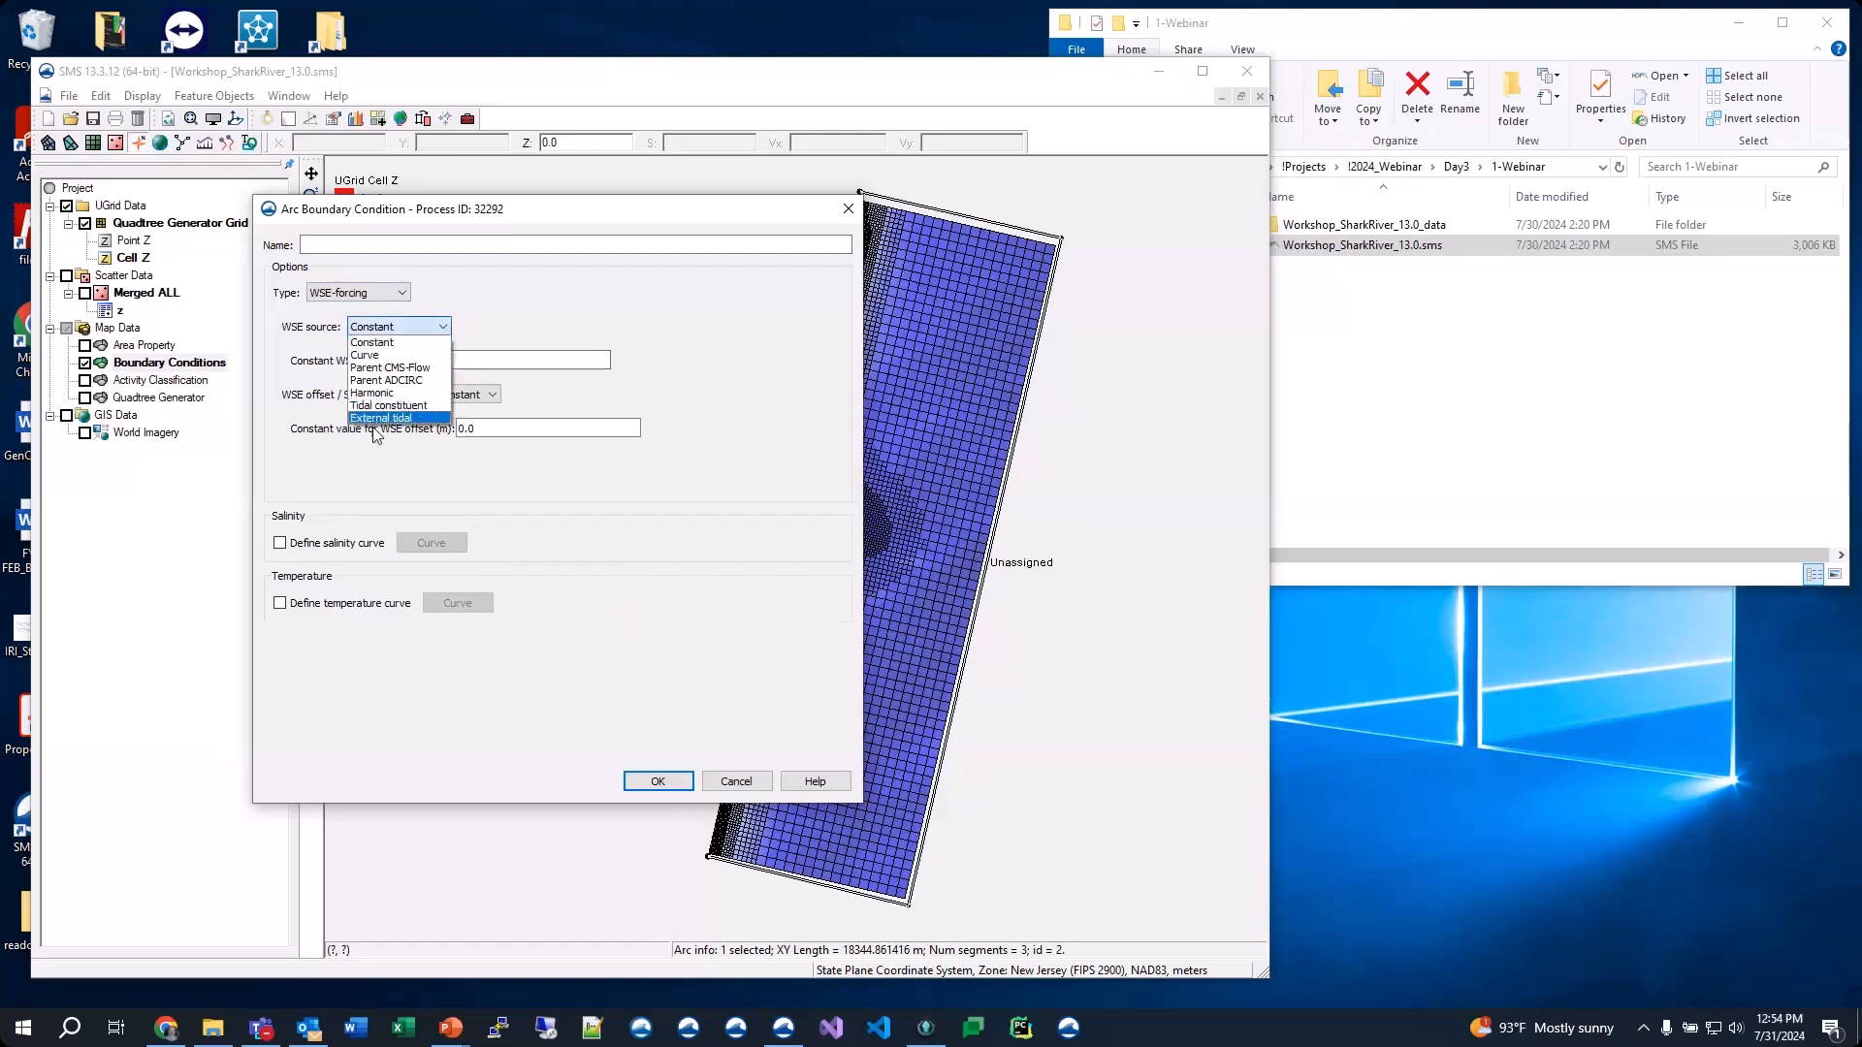
left_click(366, 356)
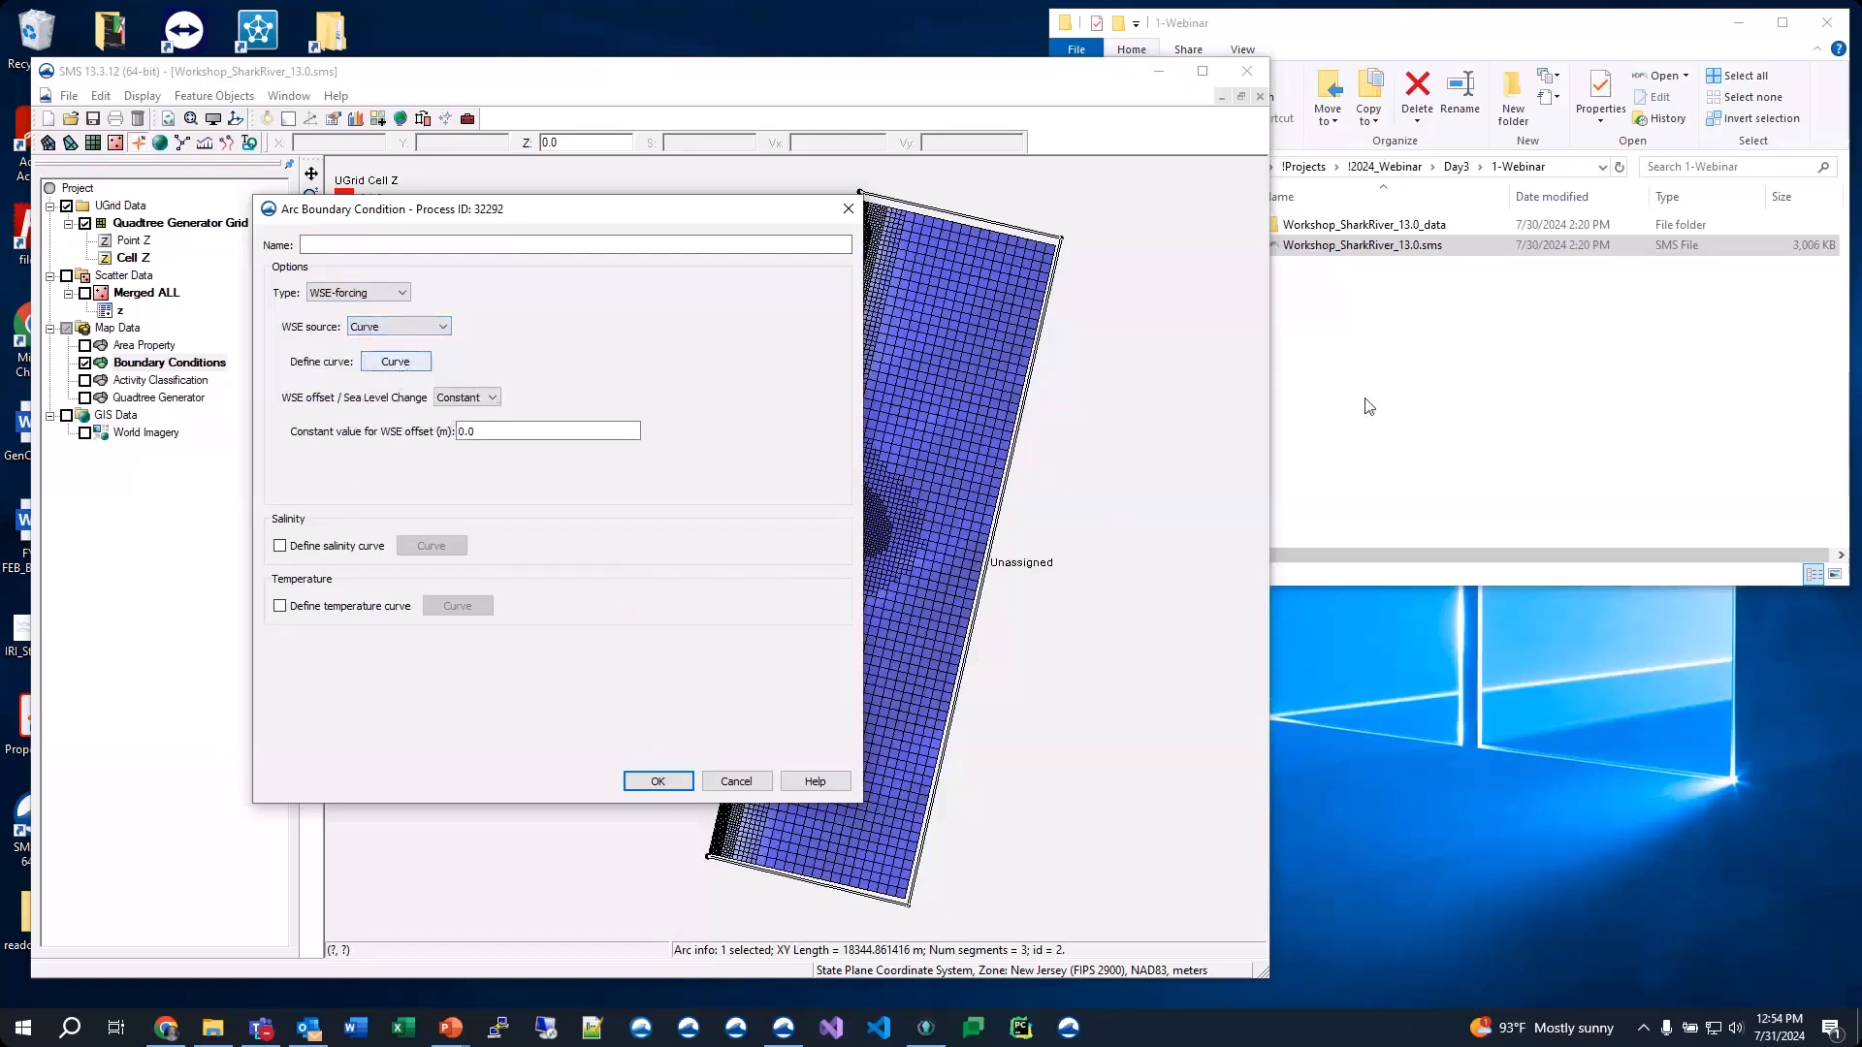
Switch to File Explorer and extract Day2.zip in place in the !2024_Webinar folder using 7-Zip
left_click(1542, 415)
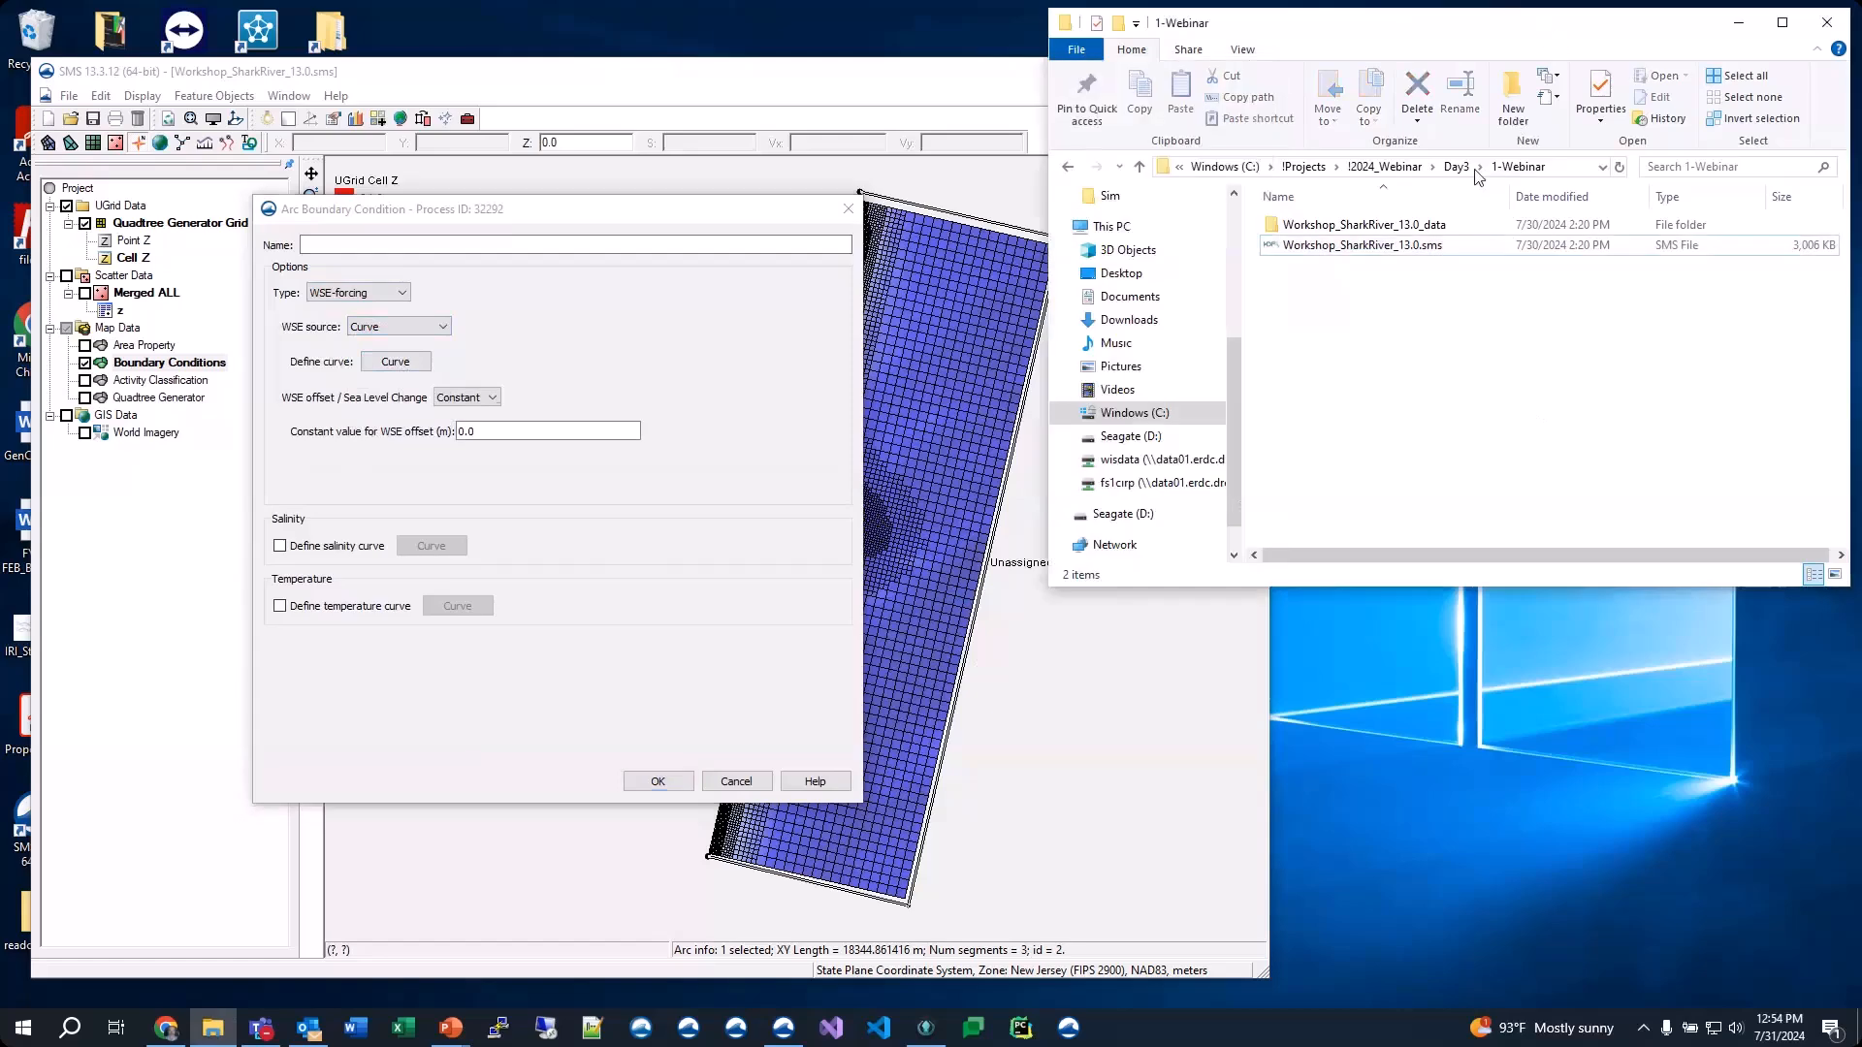
left_click(1387, 167)
right_click(1305, 349)
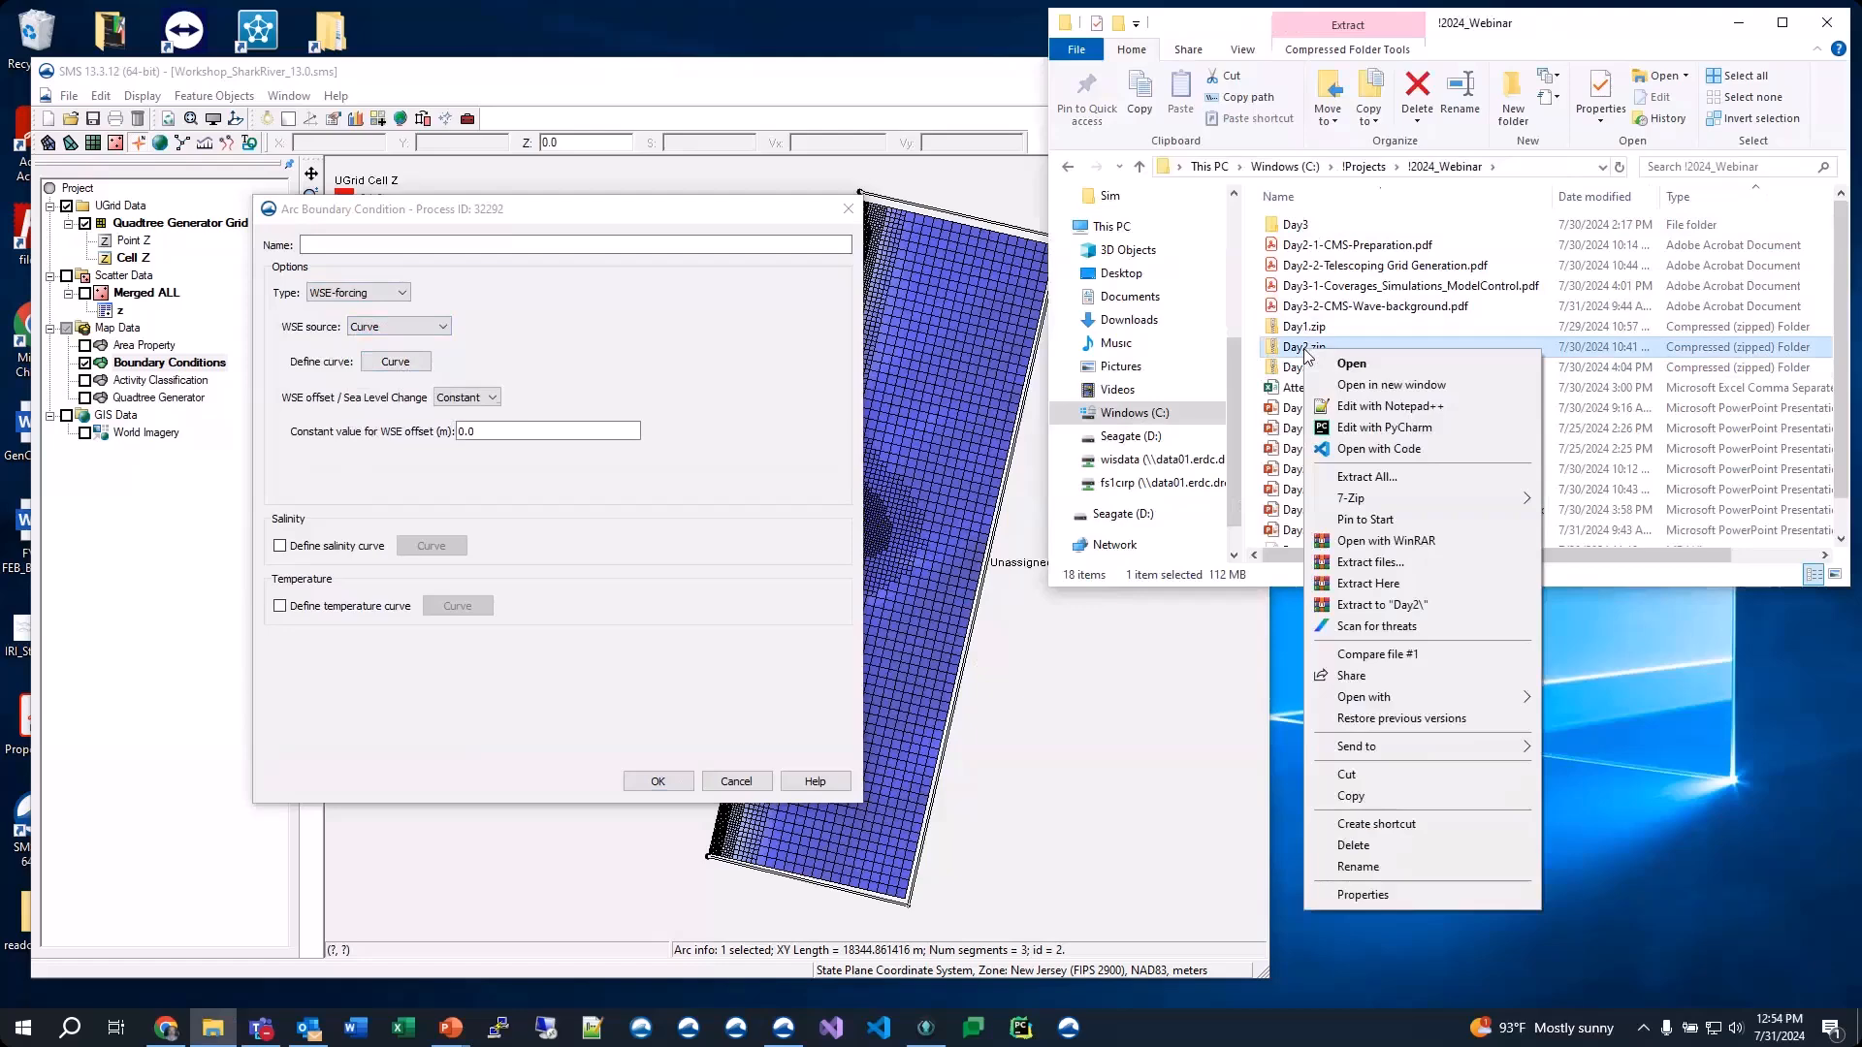
mouse_move(1388, 498)
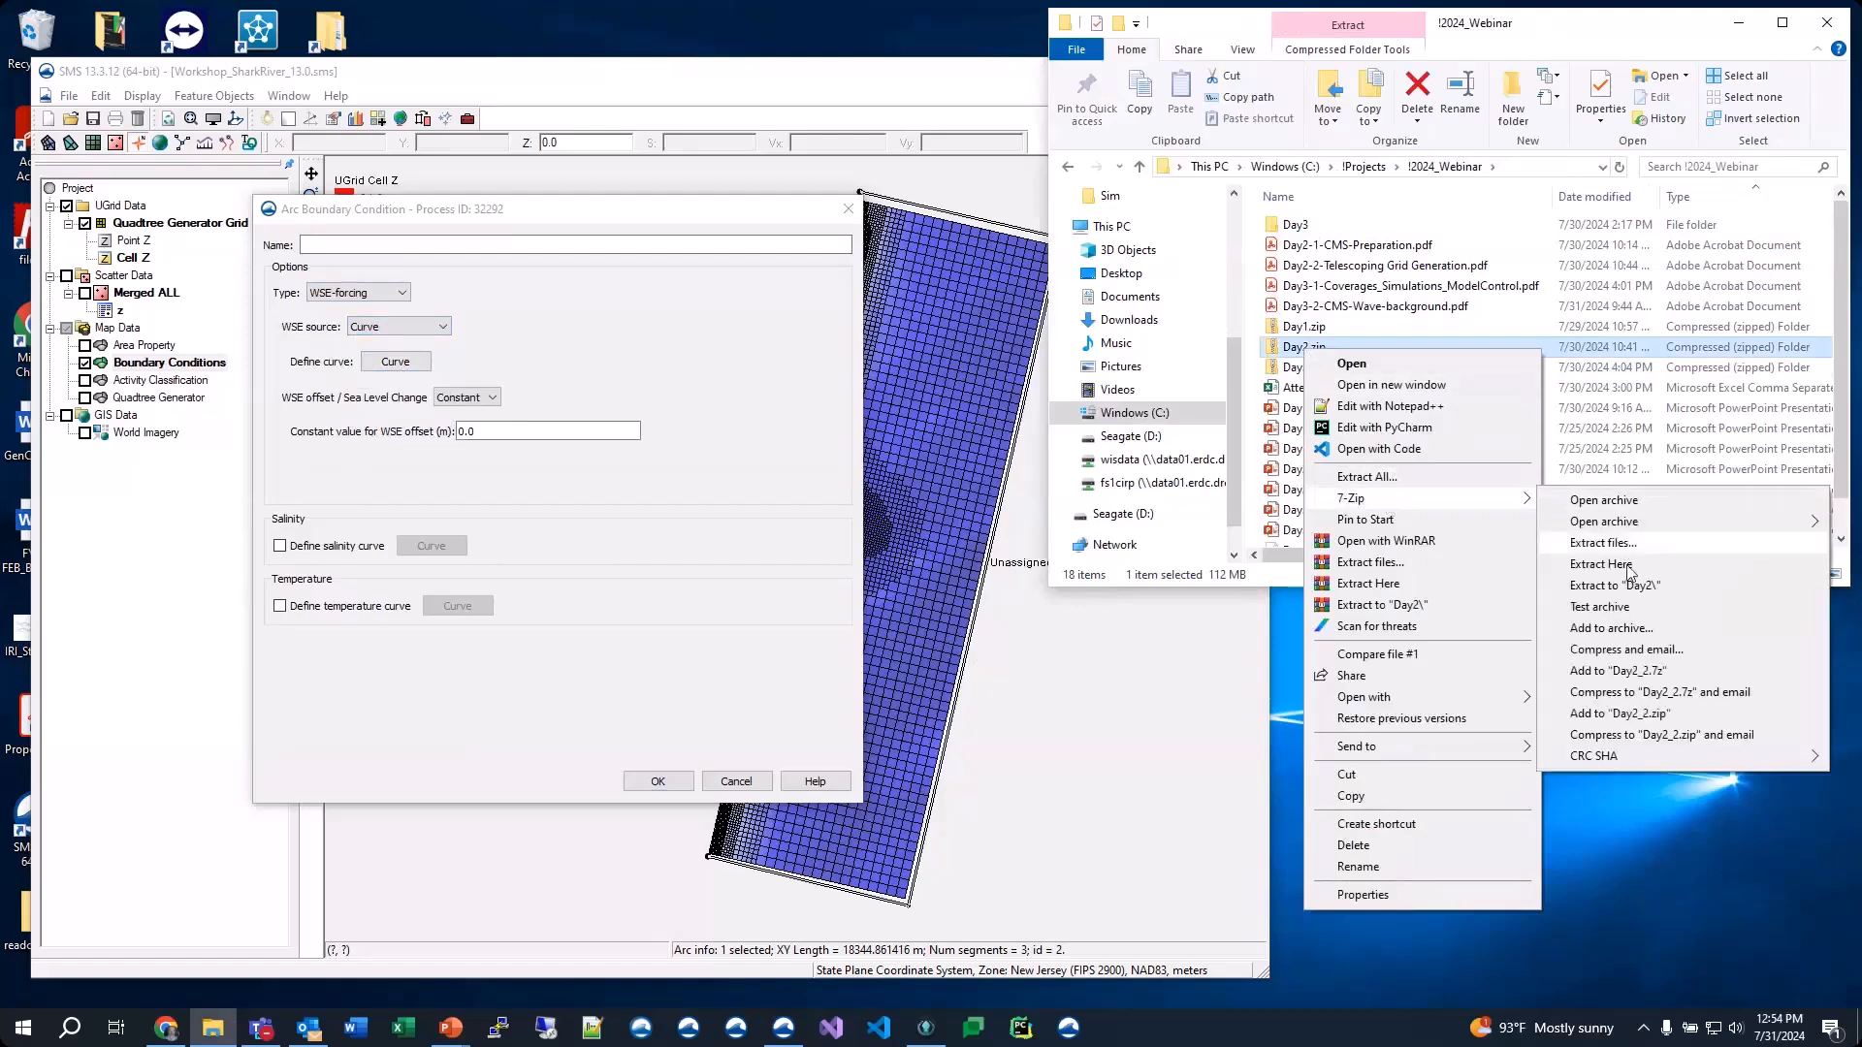
left_click(1622, 563)
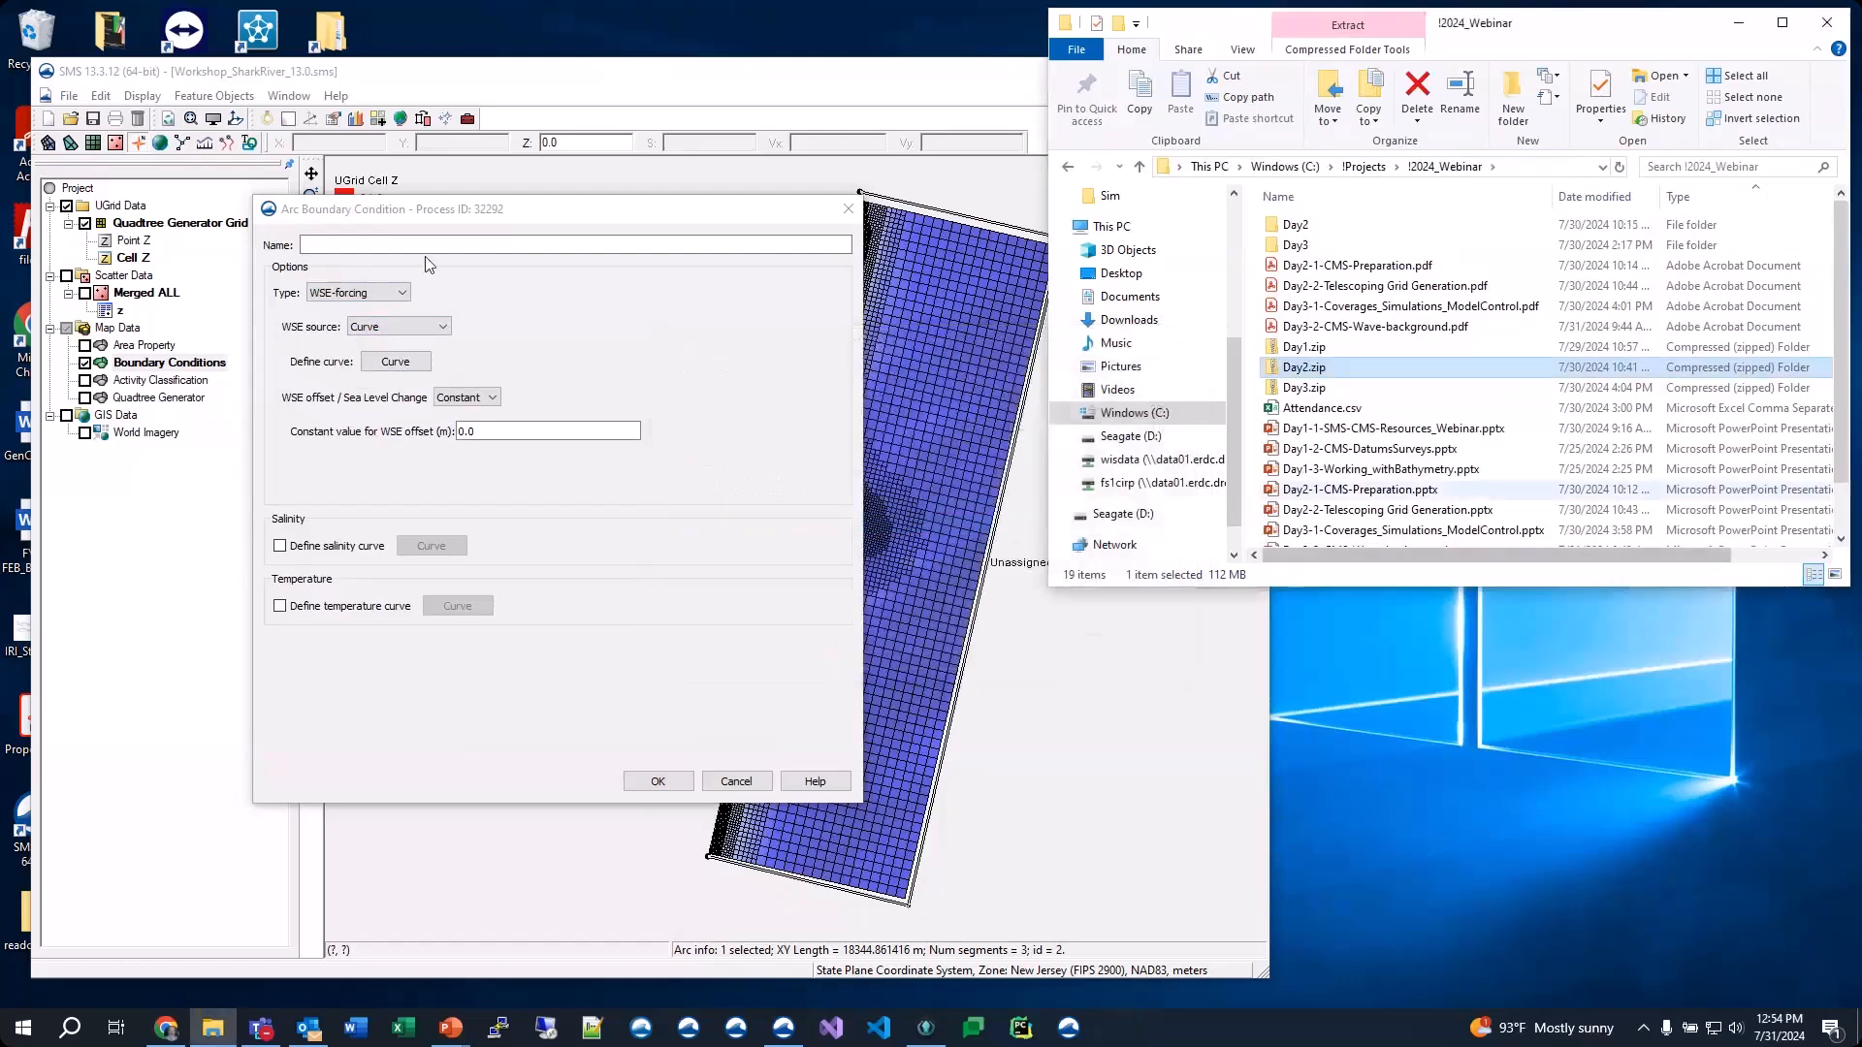
Open the WSE forcing curve of the arc boundary condition for editing
left_click(395, 363)
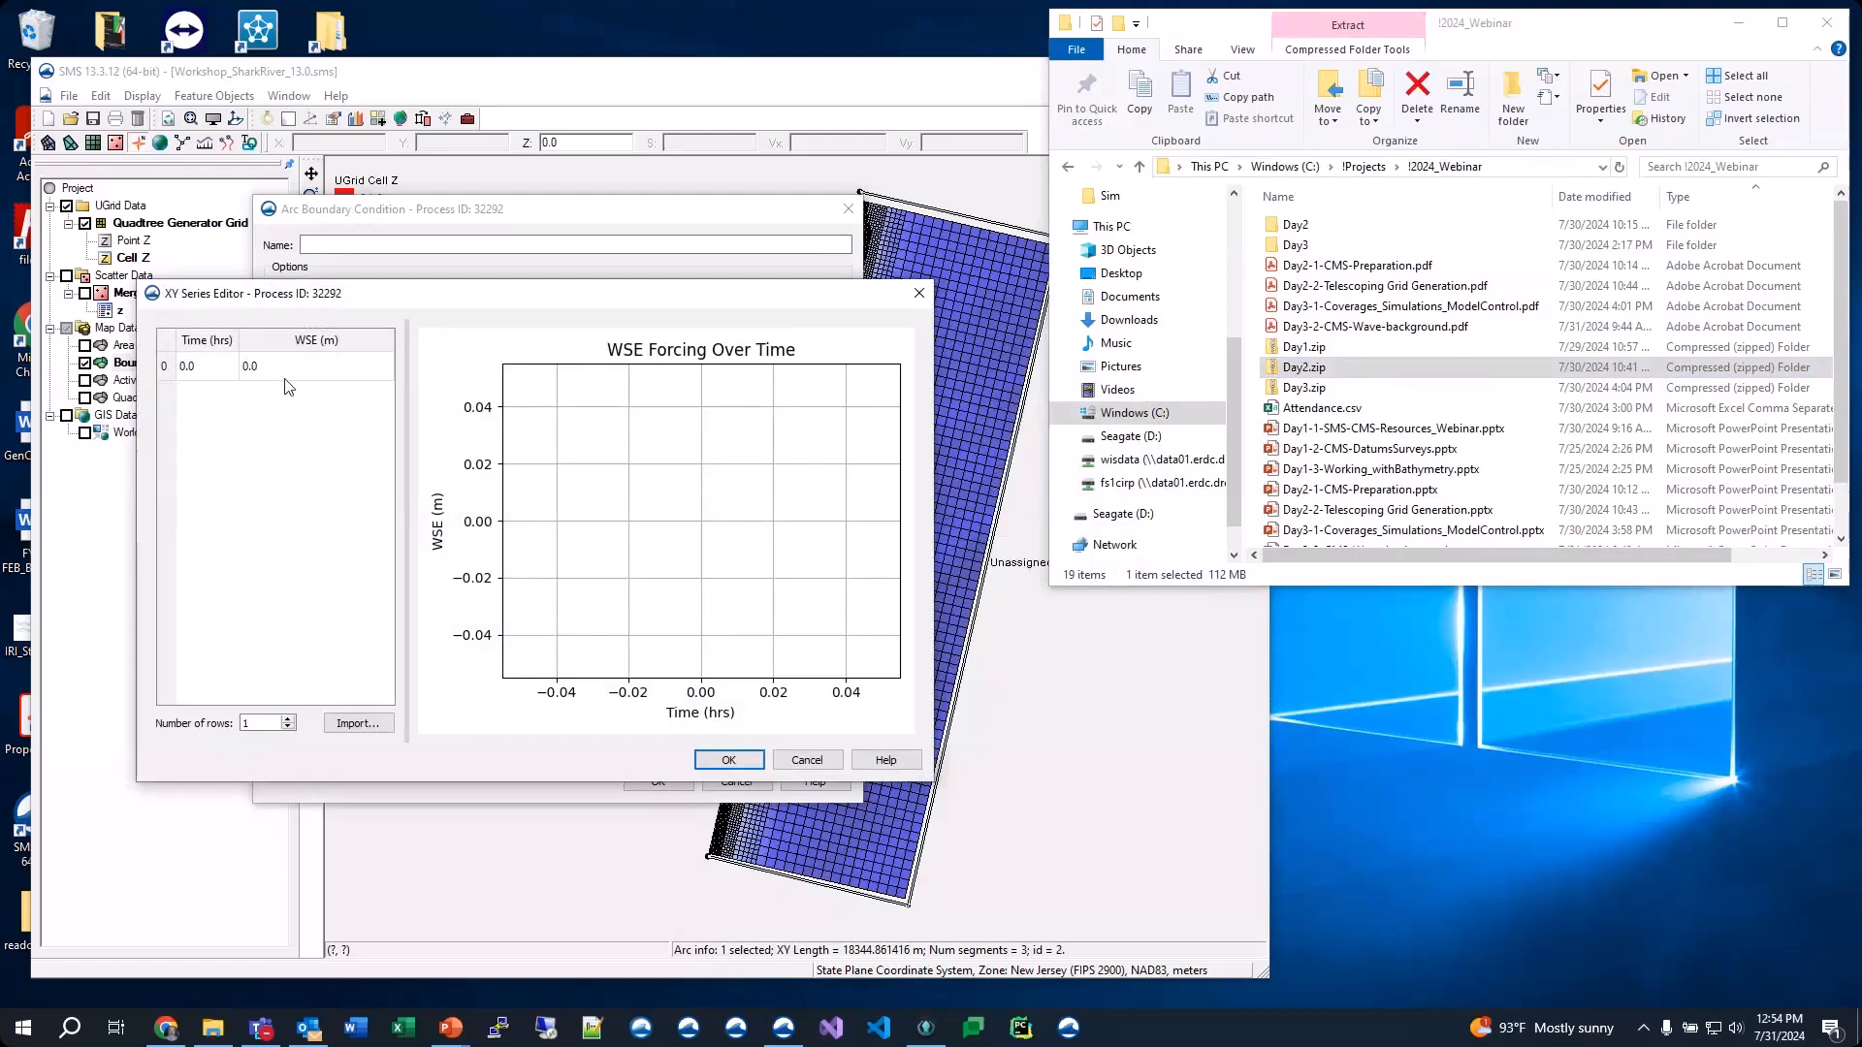
Try a manual WSE series with 1 m at time 0 and five rows, and clear all its rows
left_click(214, 376)
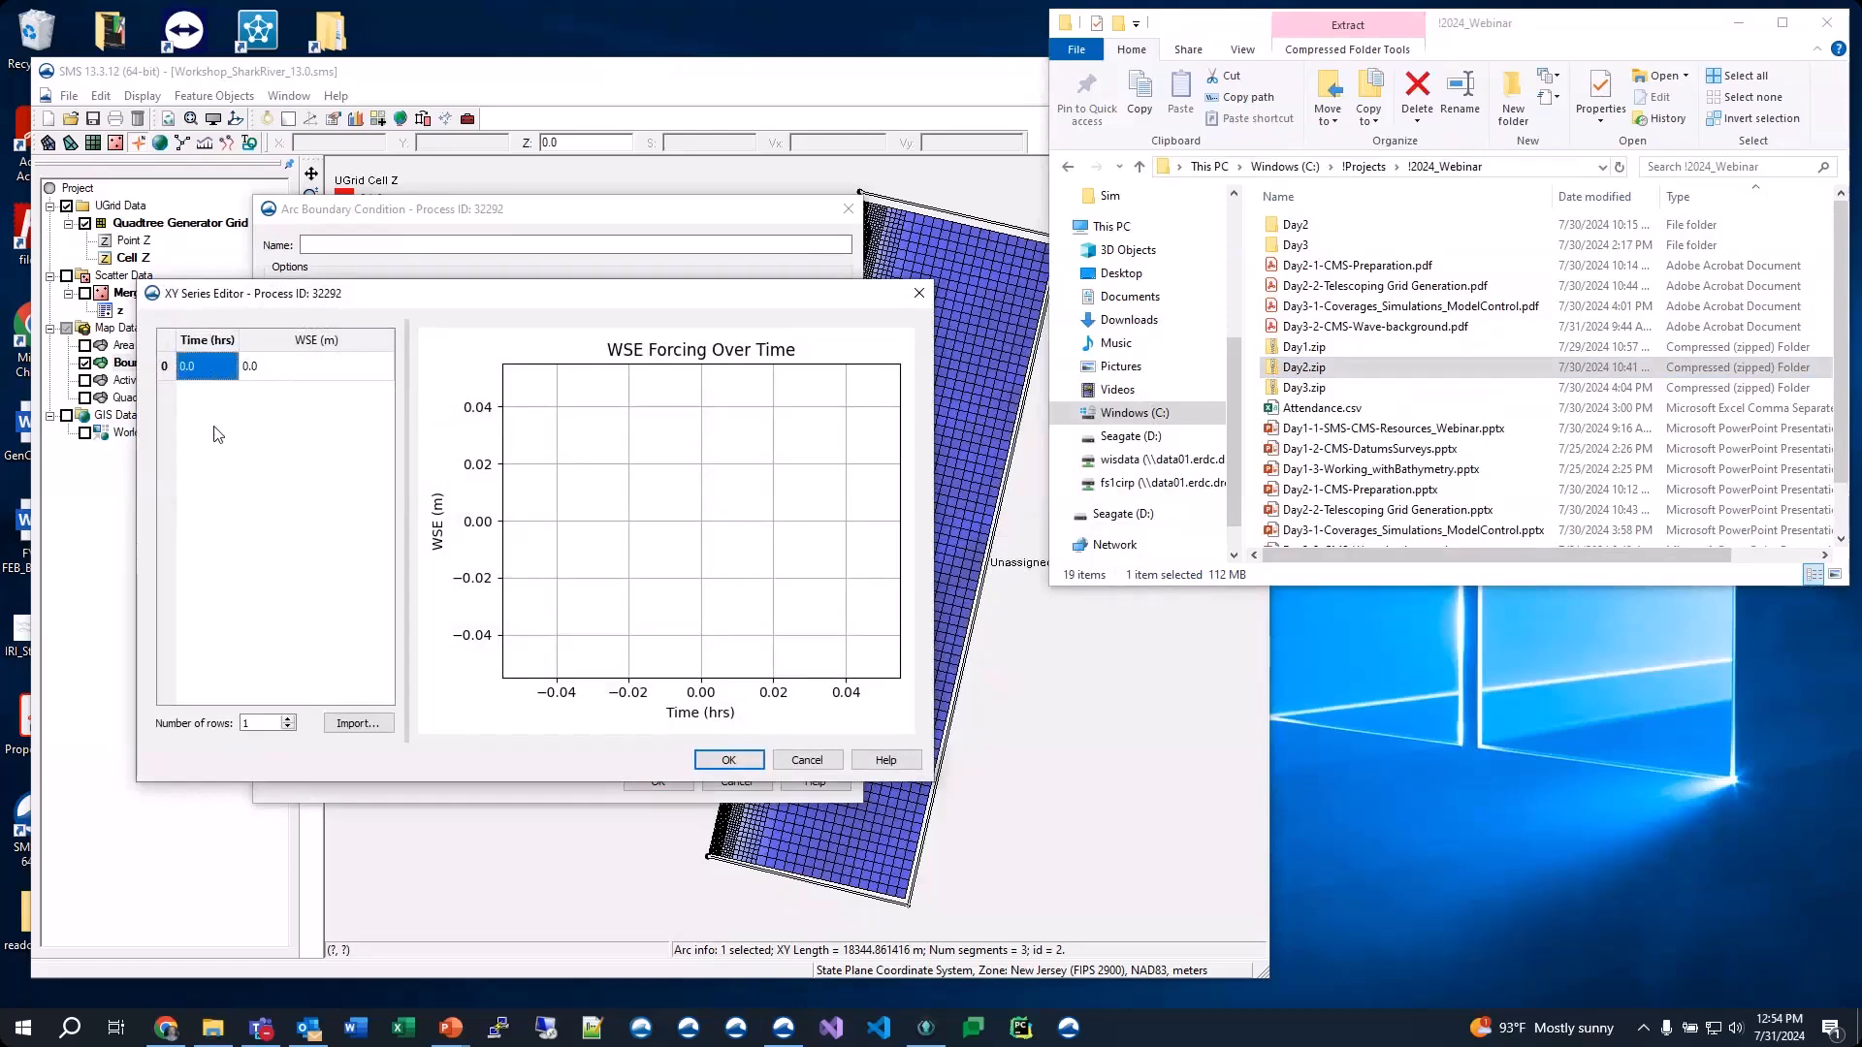
key("Tab")
type("1")
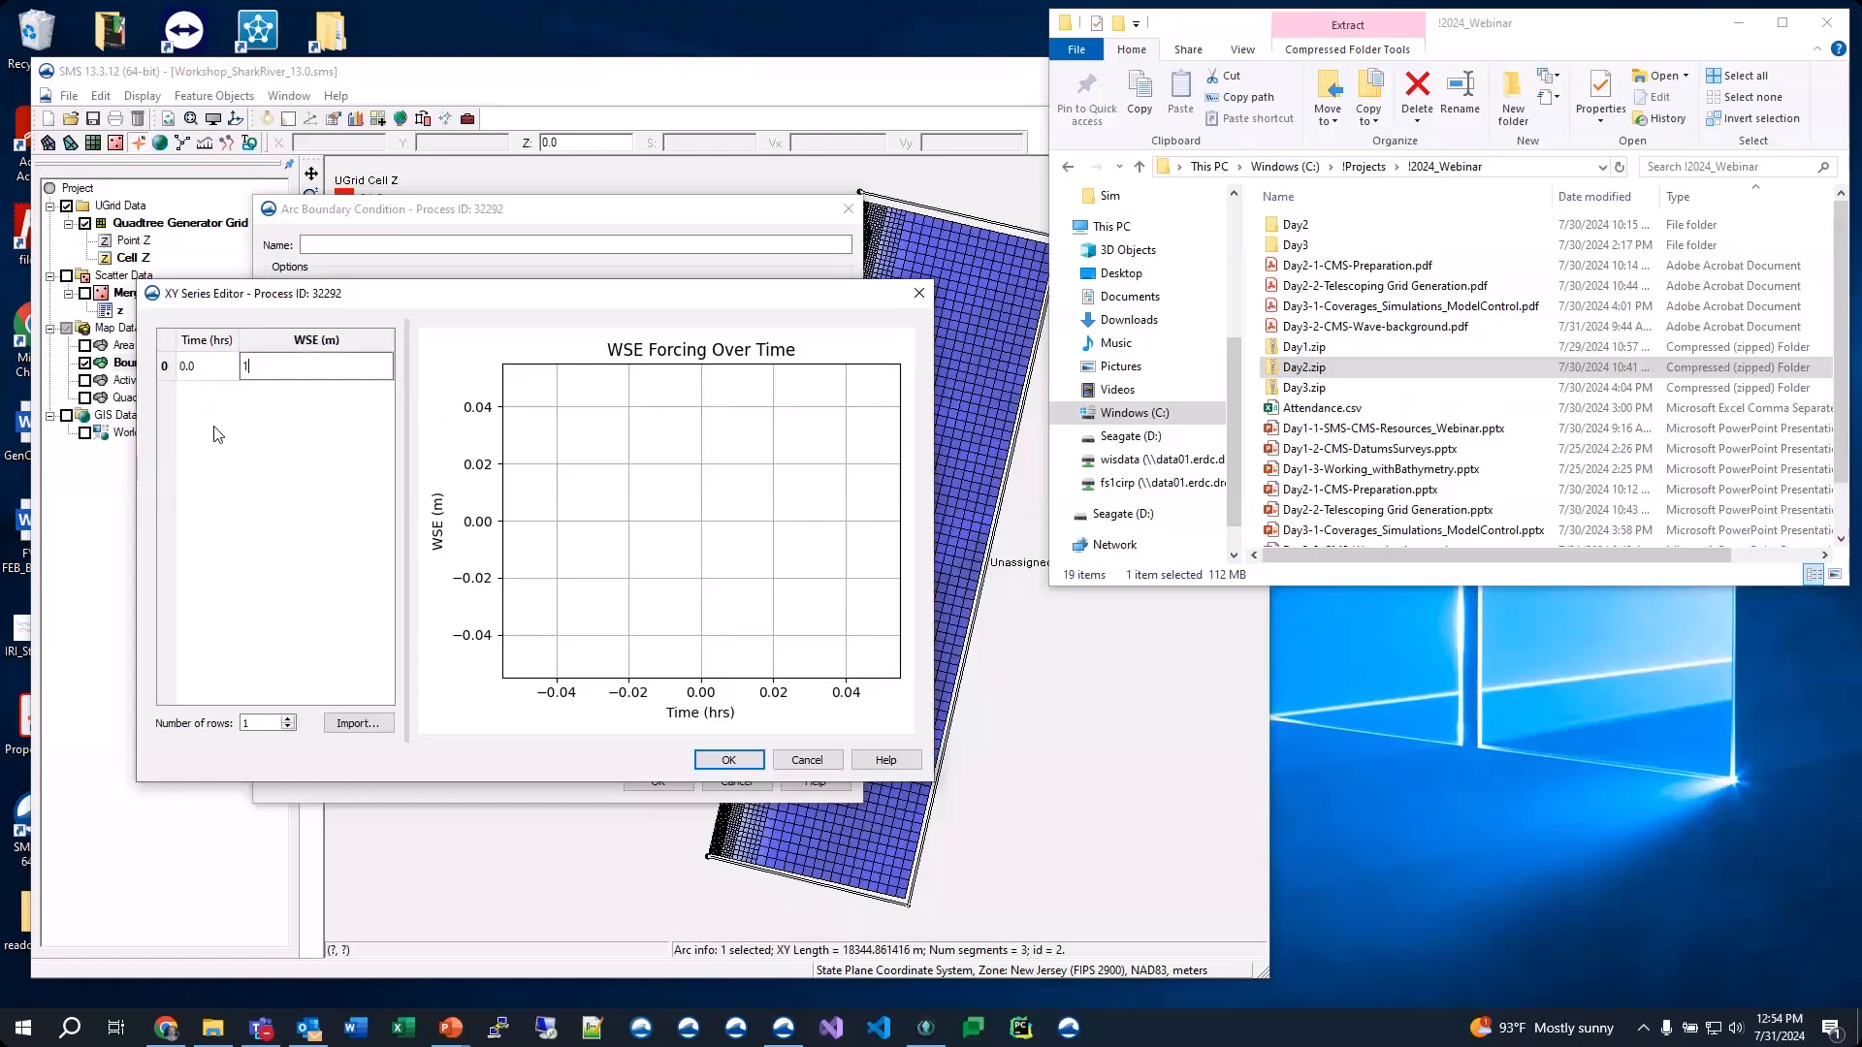
key("Tab")
left_click(205, 424)
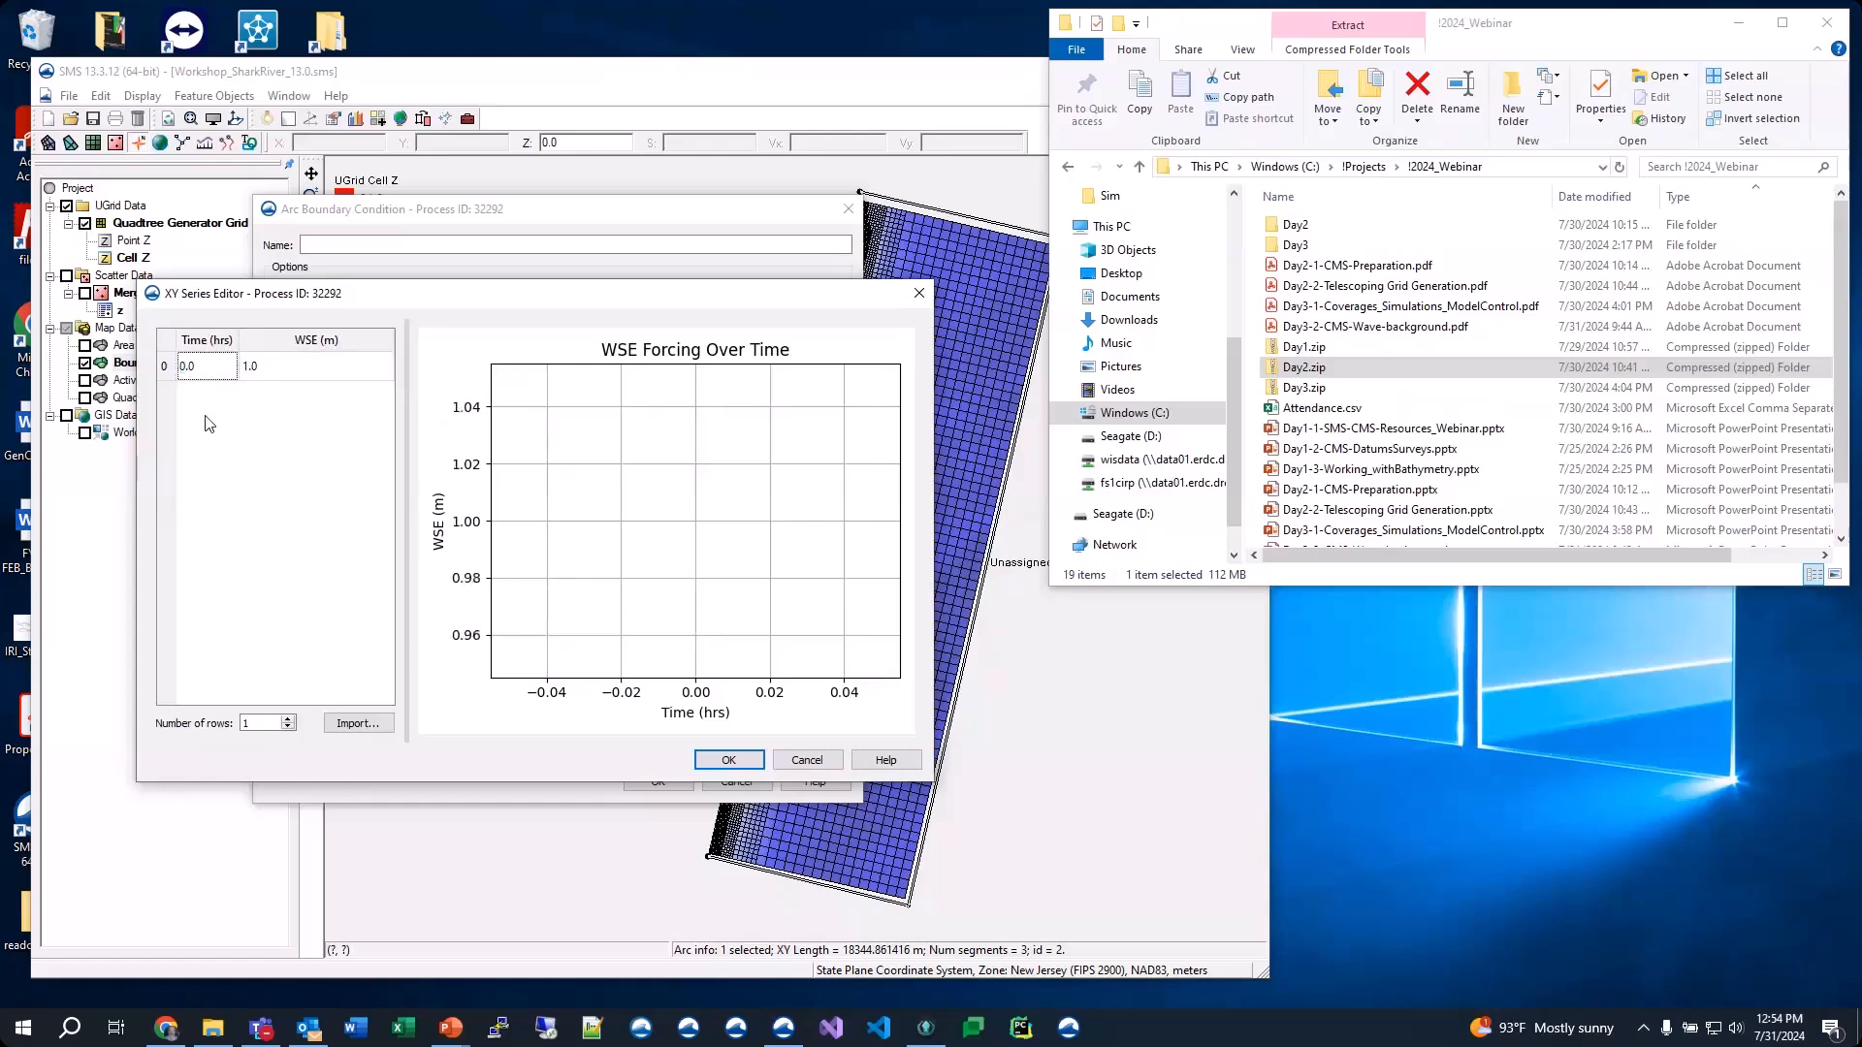
left_click(287, 720)
left_click(287, 720)
left_click(287, 720)
left_click(287, 719)
left_click_drag(275, 400, 291, 485)
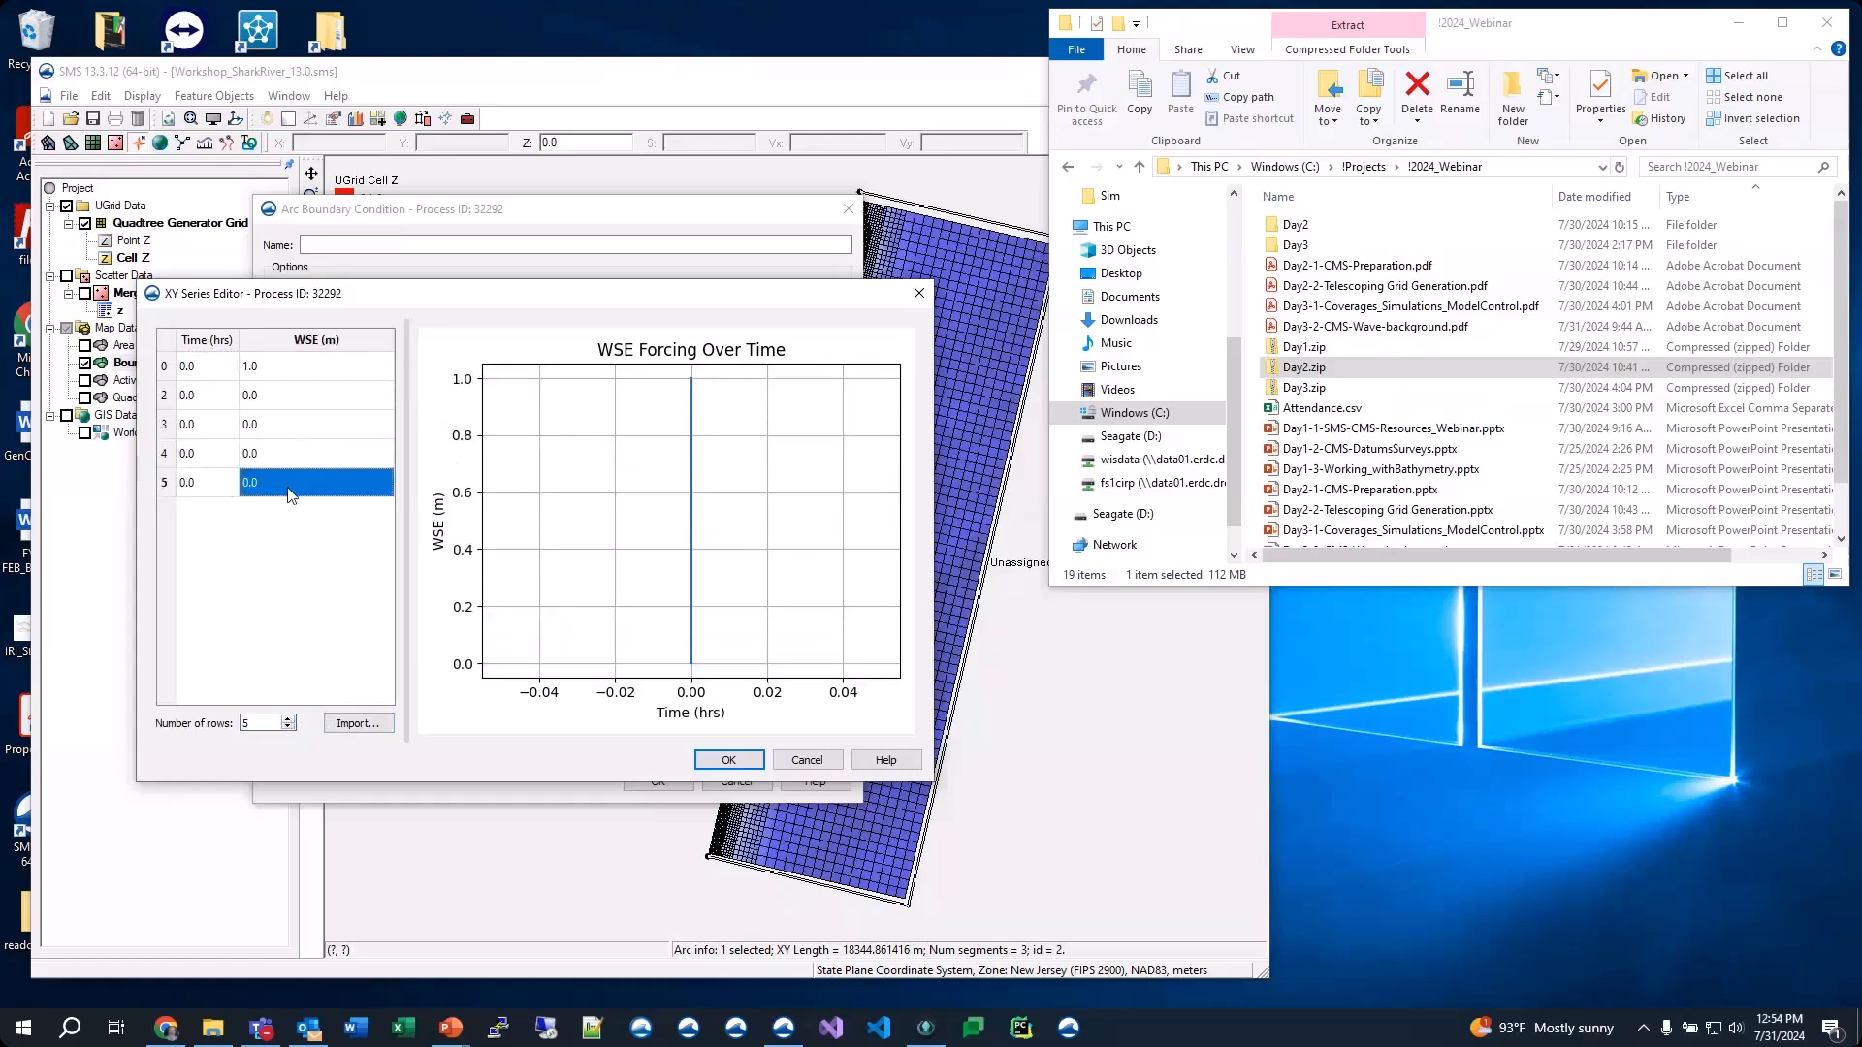
left_click(288, 728)
left_click(288, 727)
left_click(288, 727)
left_click(288, 728)
left_click(288, 727)
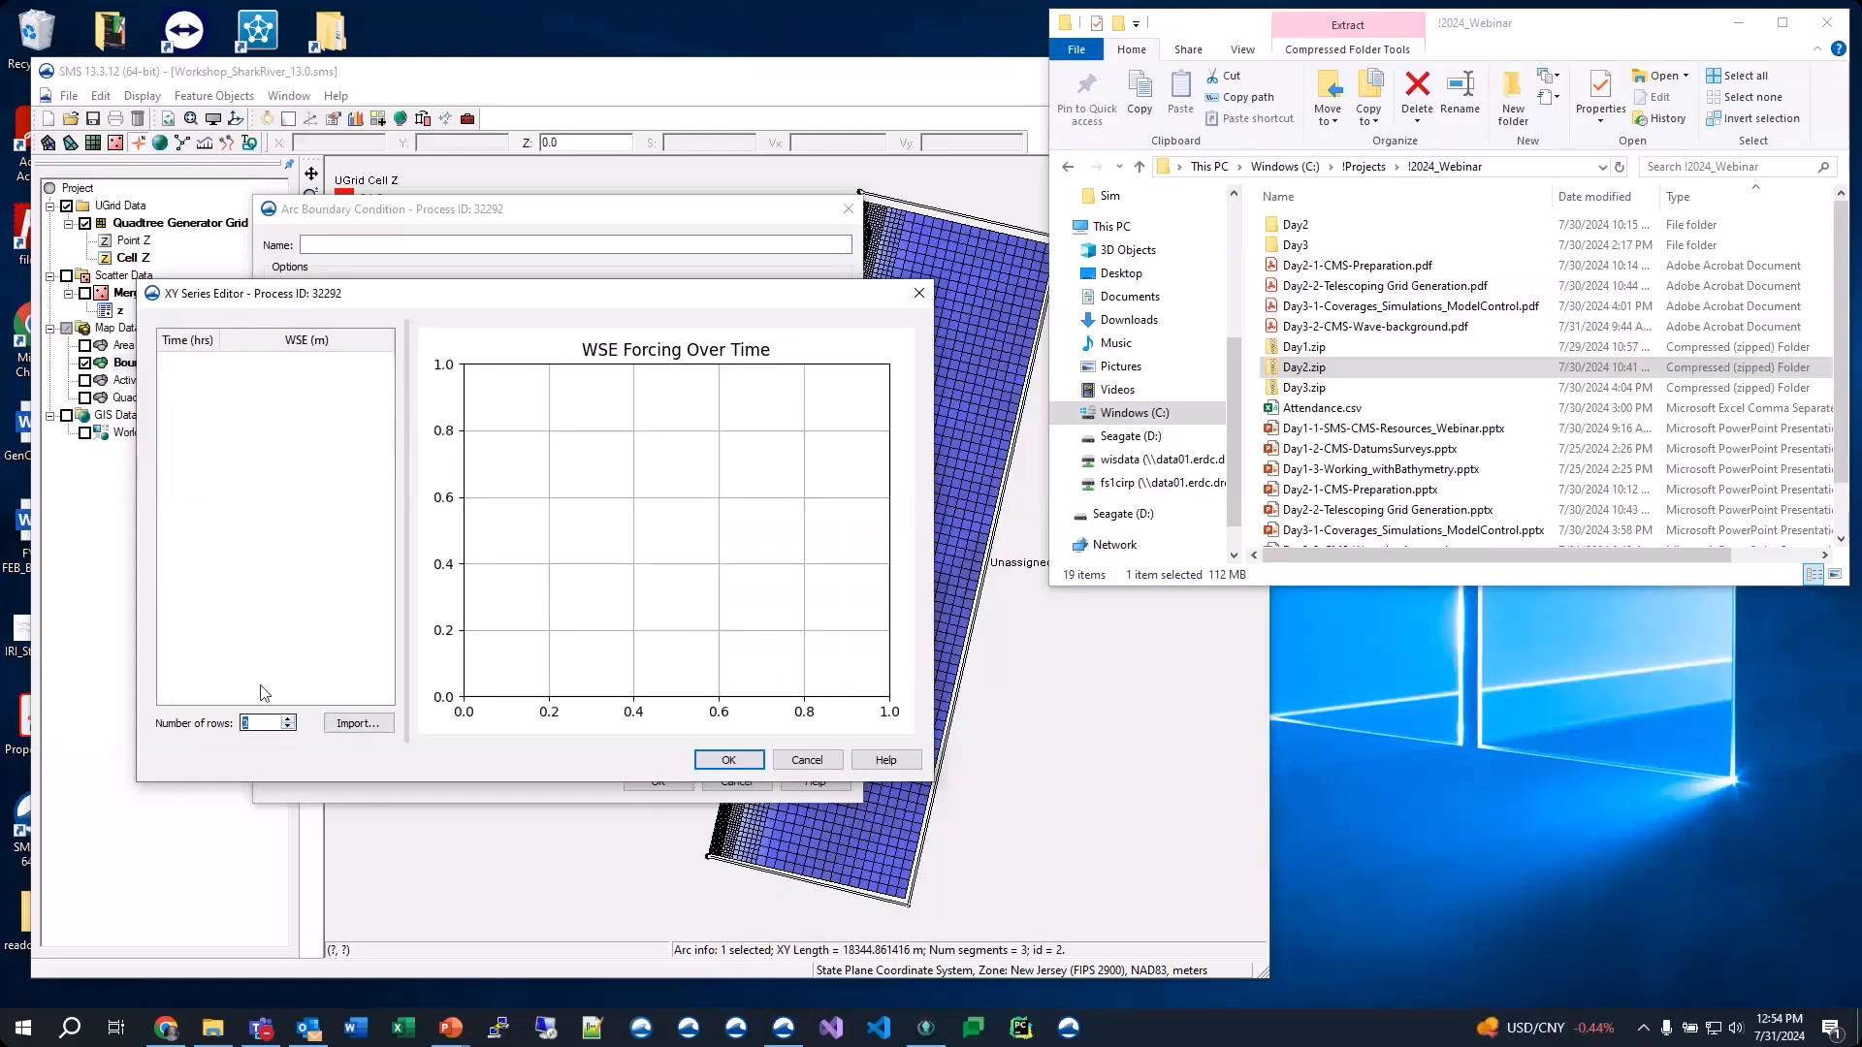
Browse for the curve file to import, examine the header and data format of WLforcing.xys in Notepad++, and close the file
left_click(347, 726)
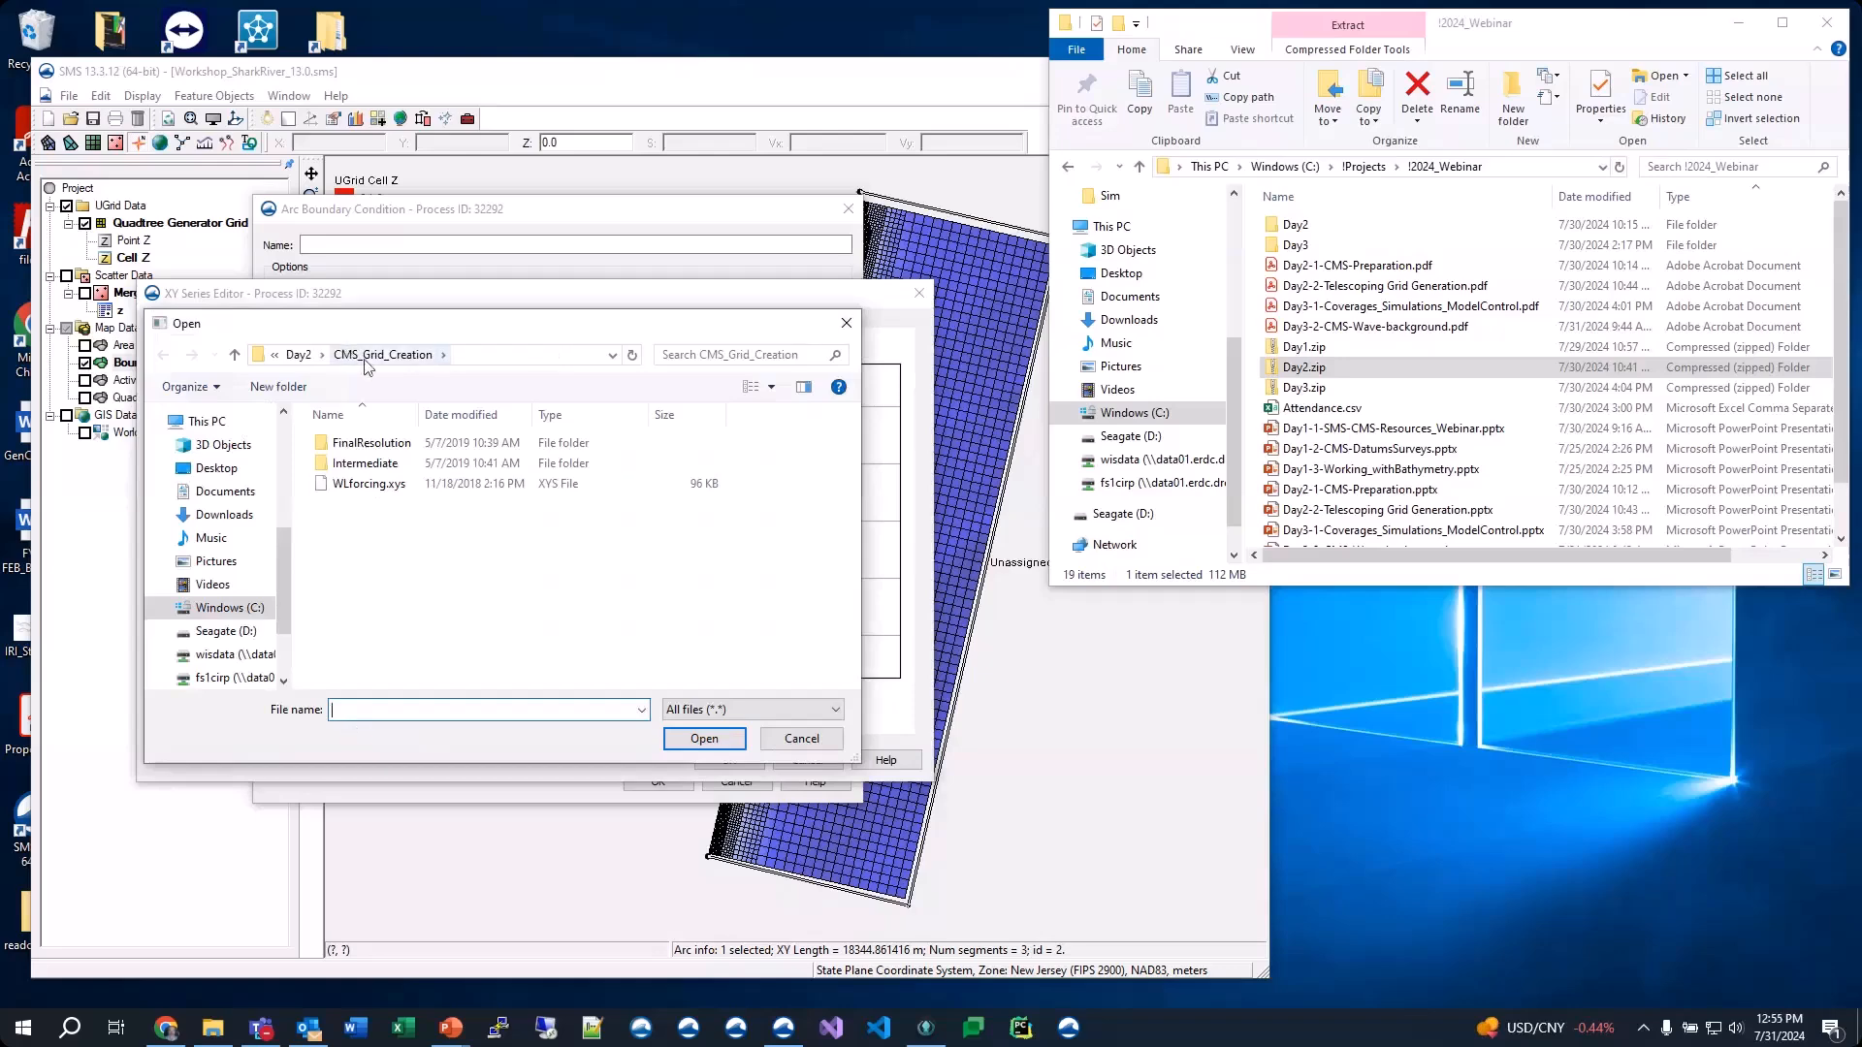
left_click(353, 488)
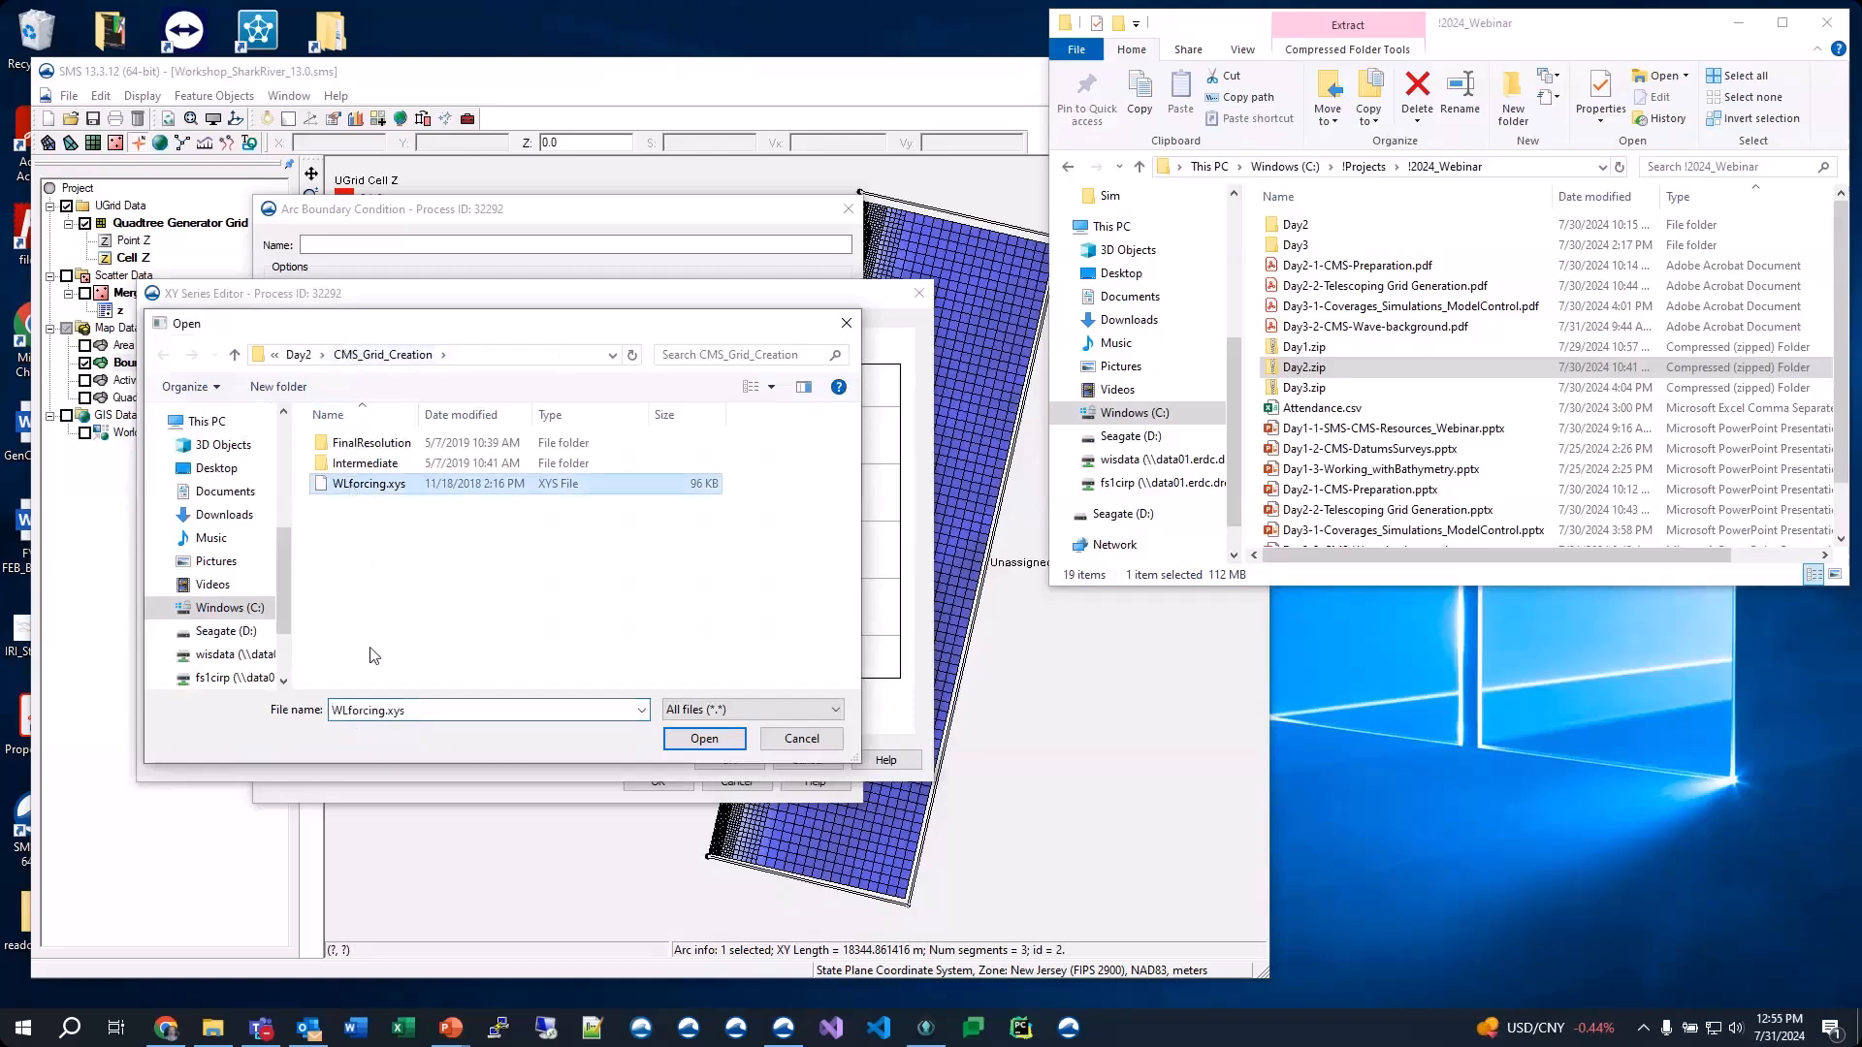
right_click(368, 489)
left_click(457, 546)
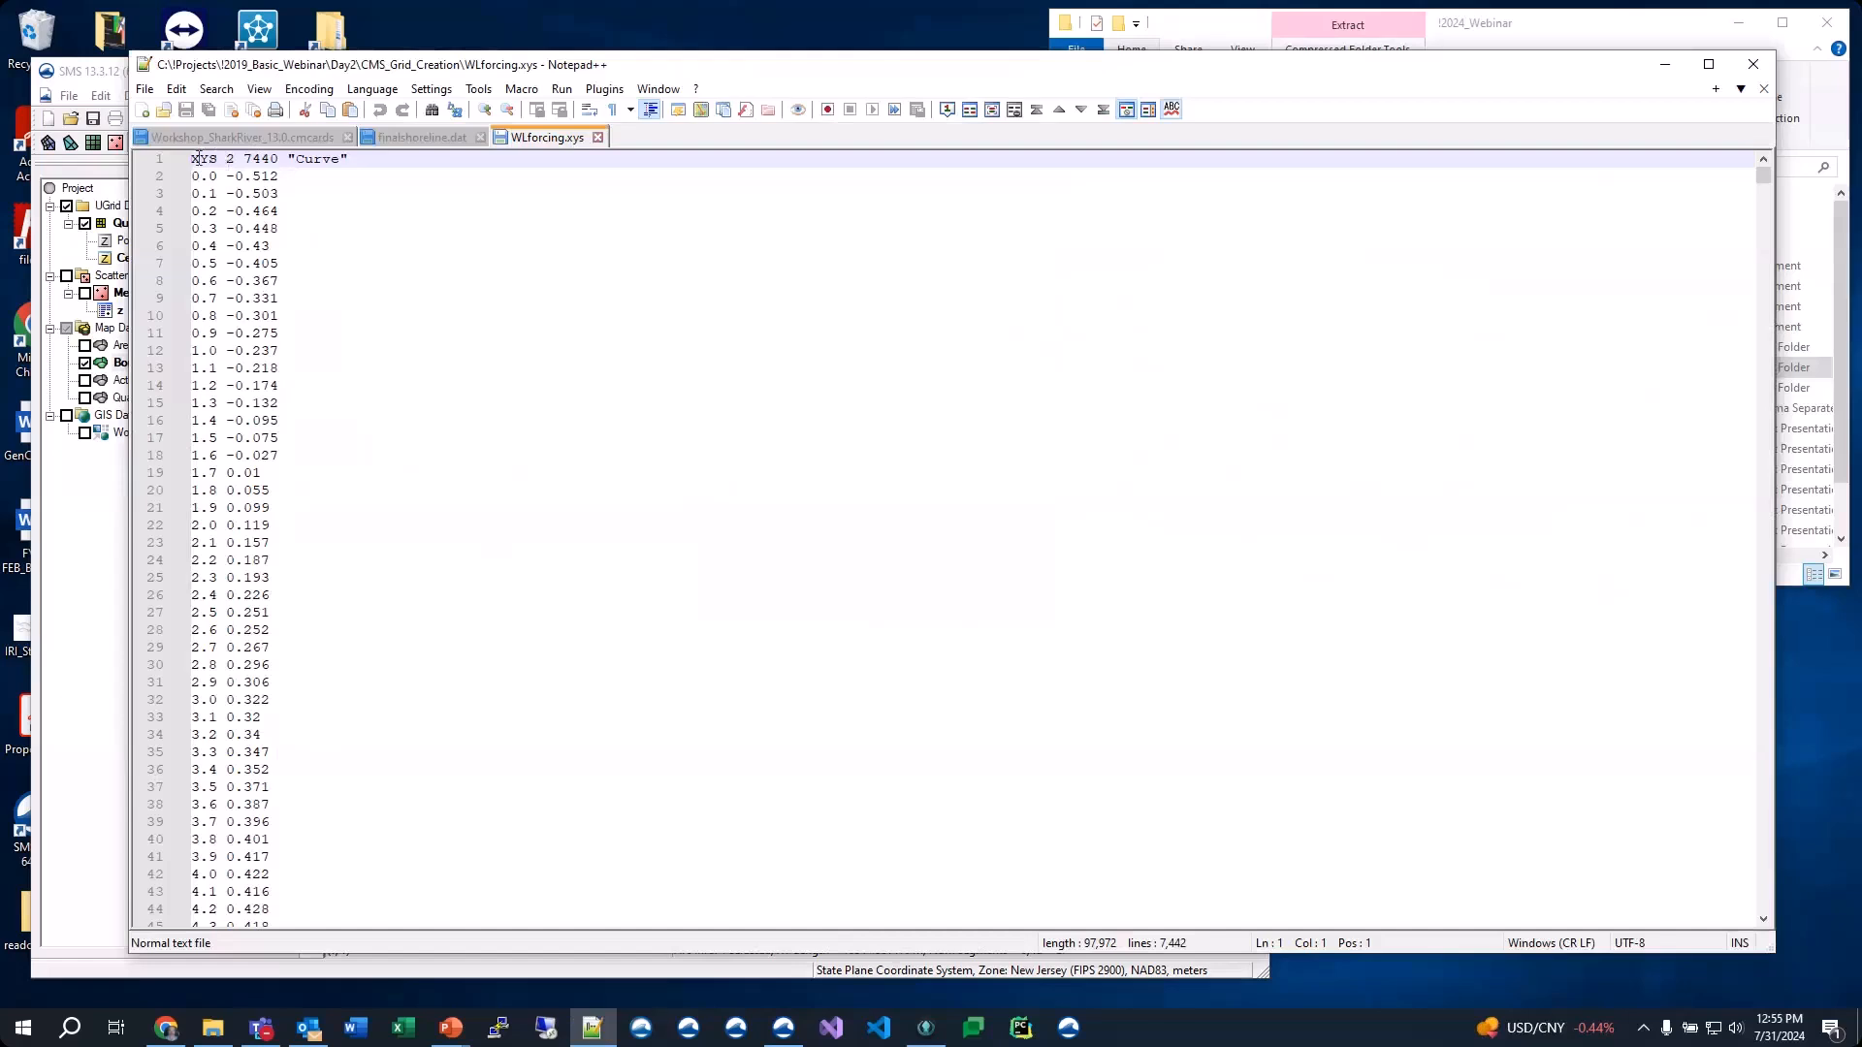
left_click_drag(352, 159, 198, 159)
left_click(229, 165)
left_click(271, 160)
left_click(597, 138)
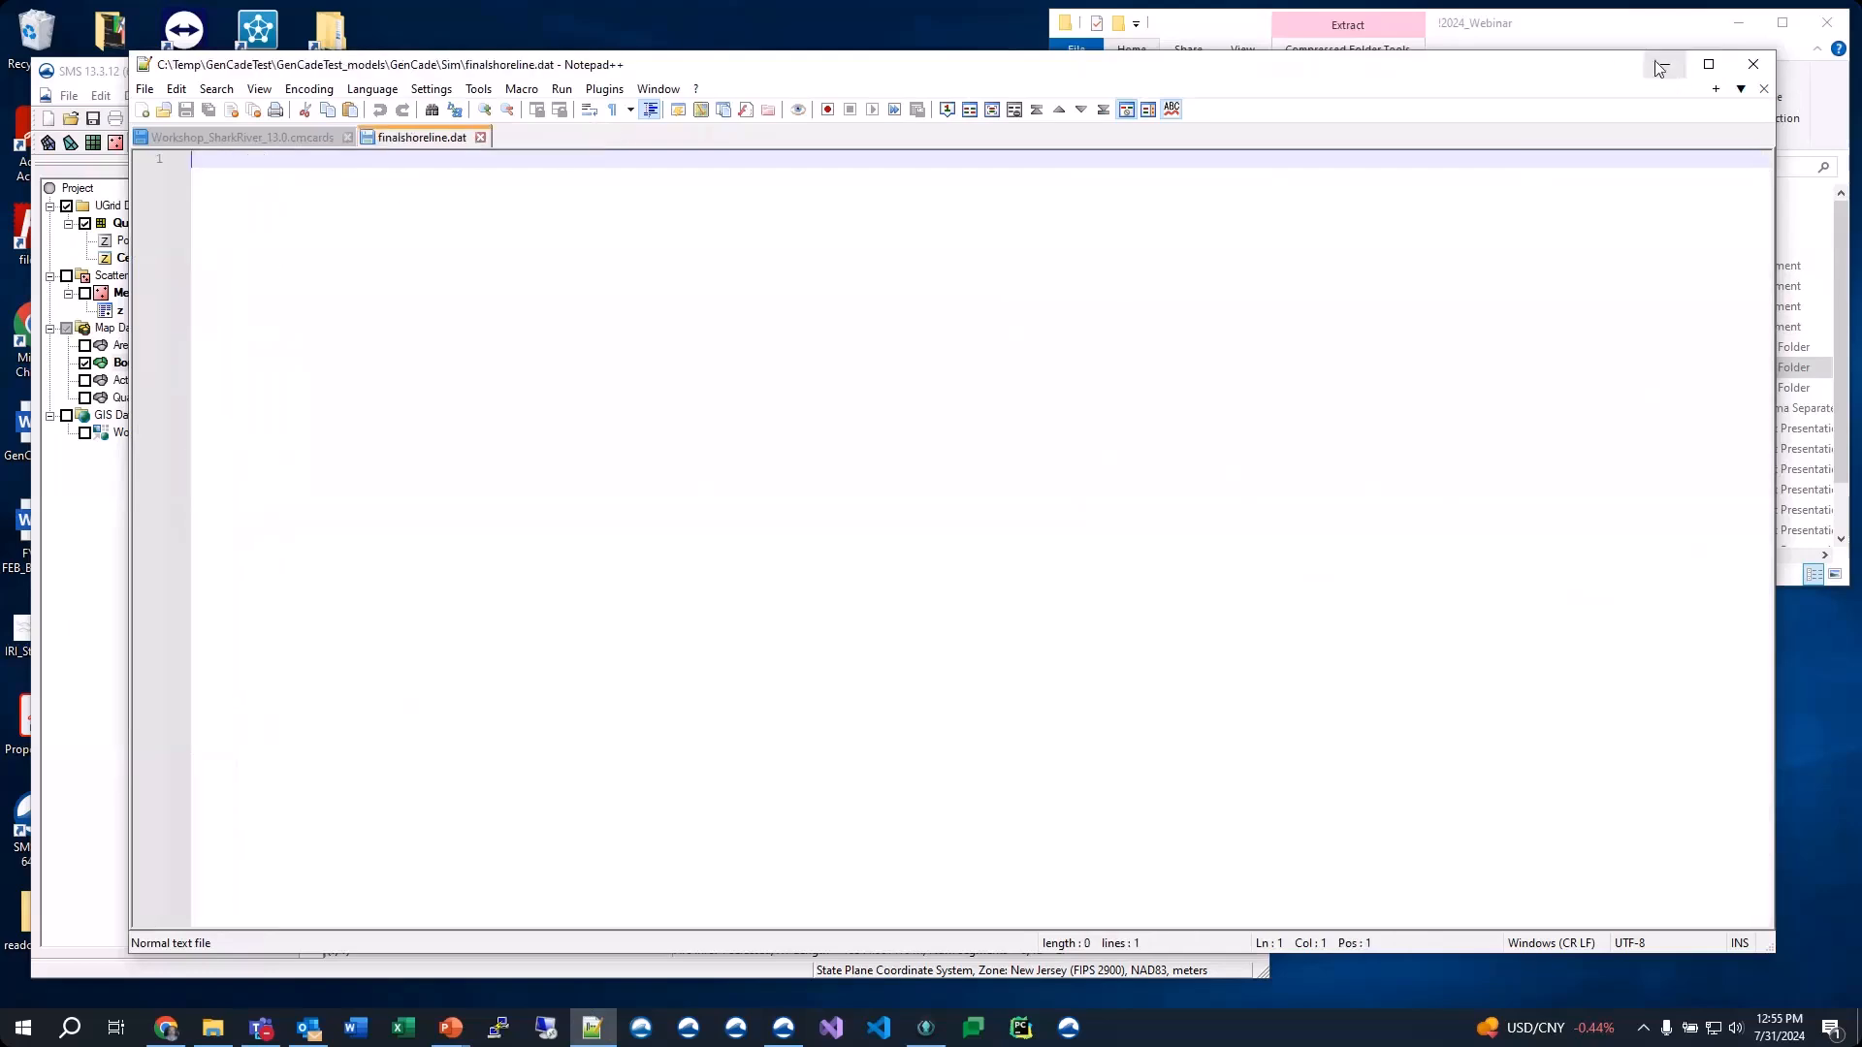
Import WLforcing.xys as the WSE curve and accept the WSE-forcing boundary condition for the ocean arc
left_click(1661, 68)
double_click(462, 482)
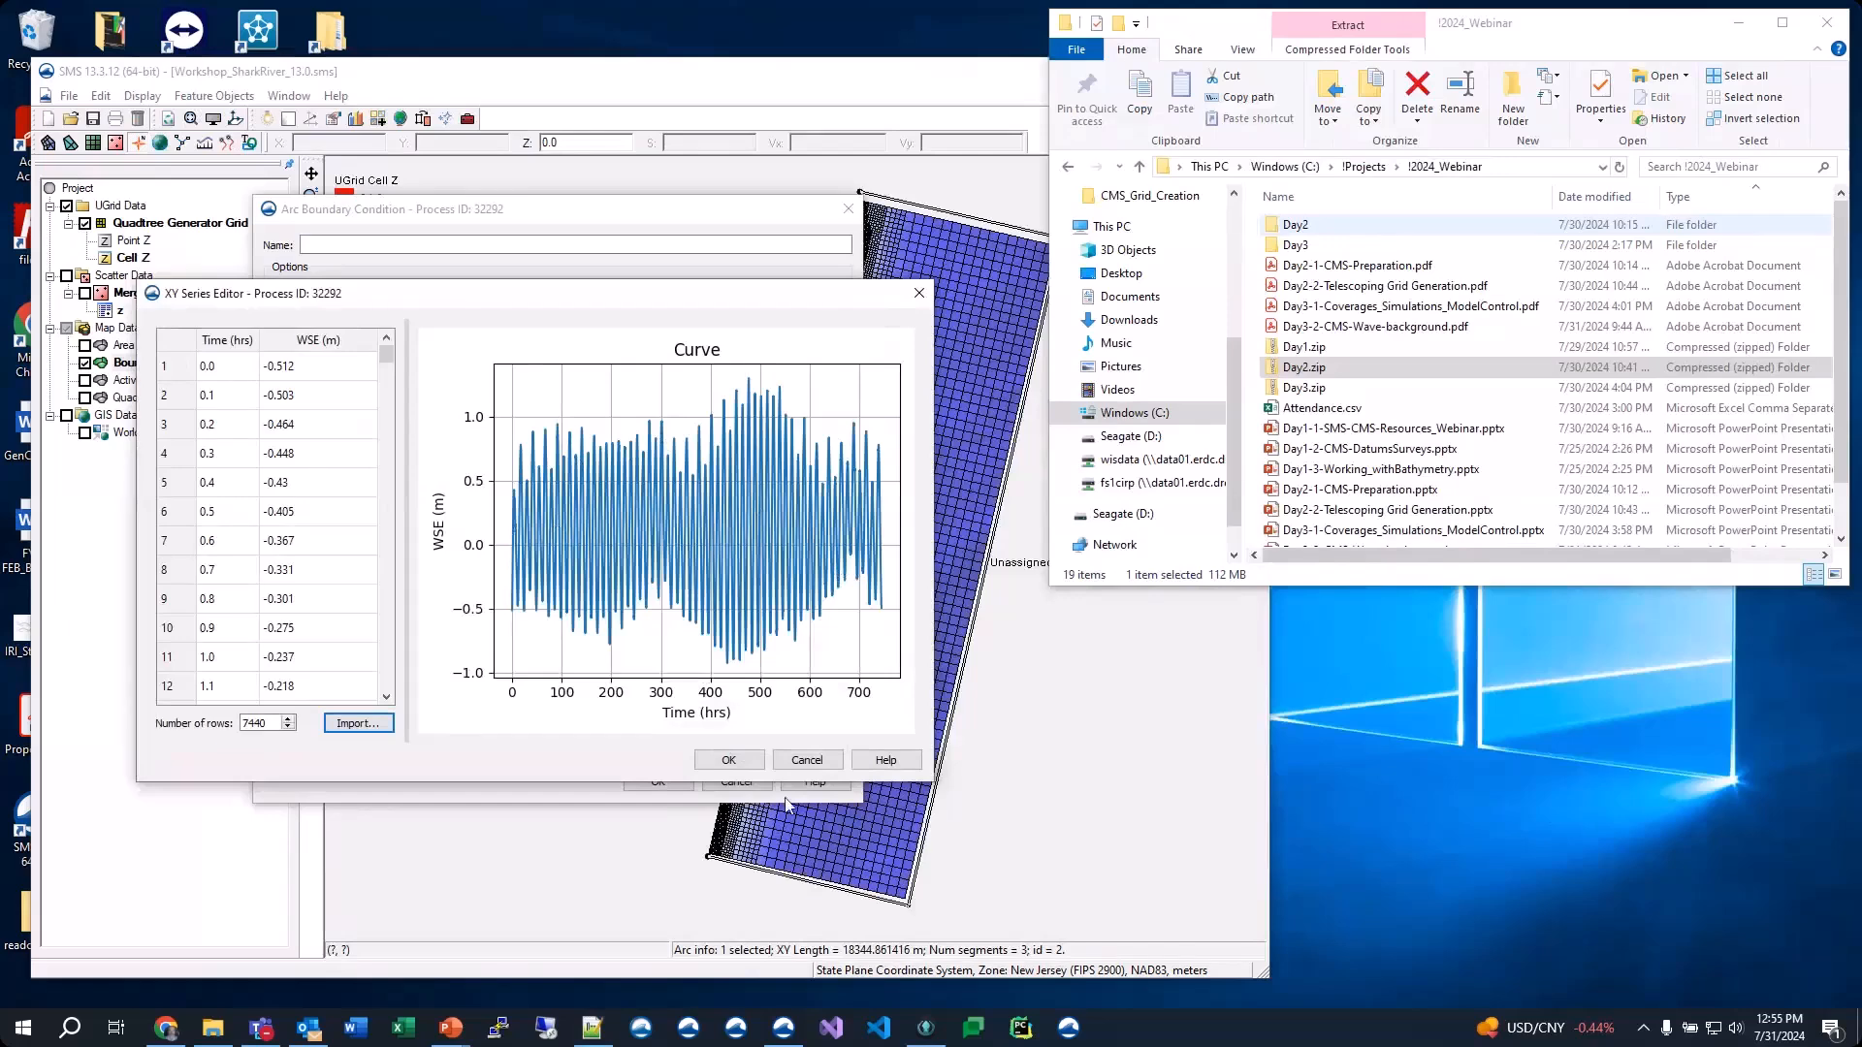
left_click(728, 759)
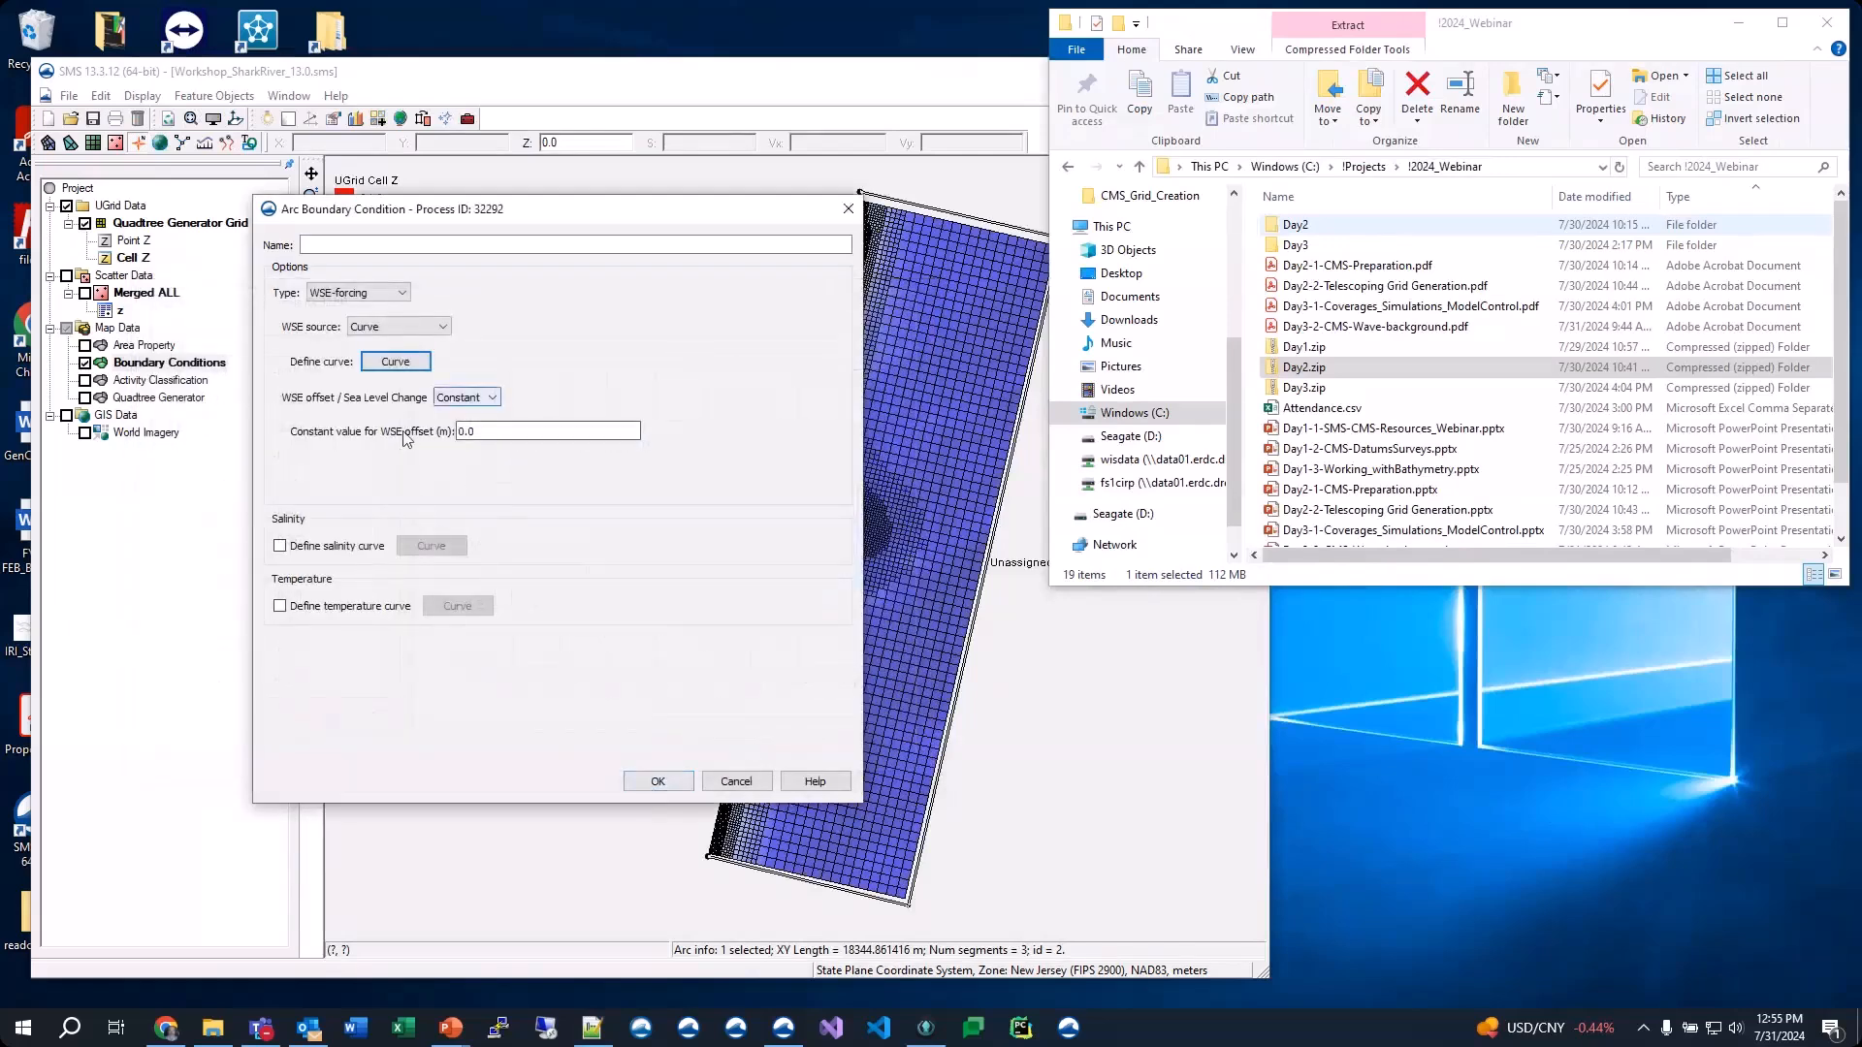
left_click(669, 783)
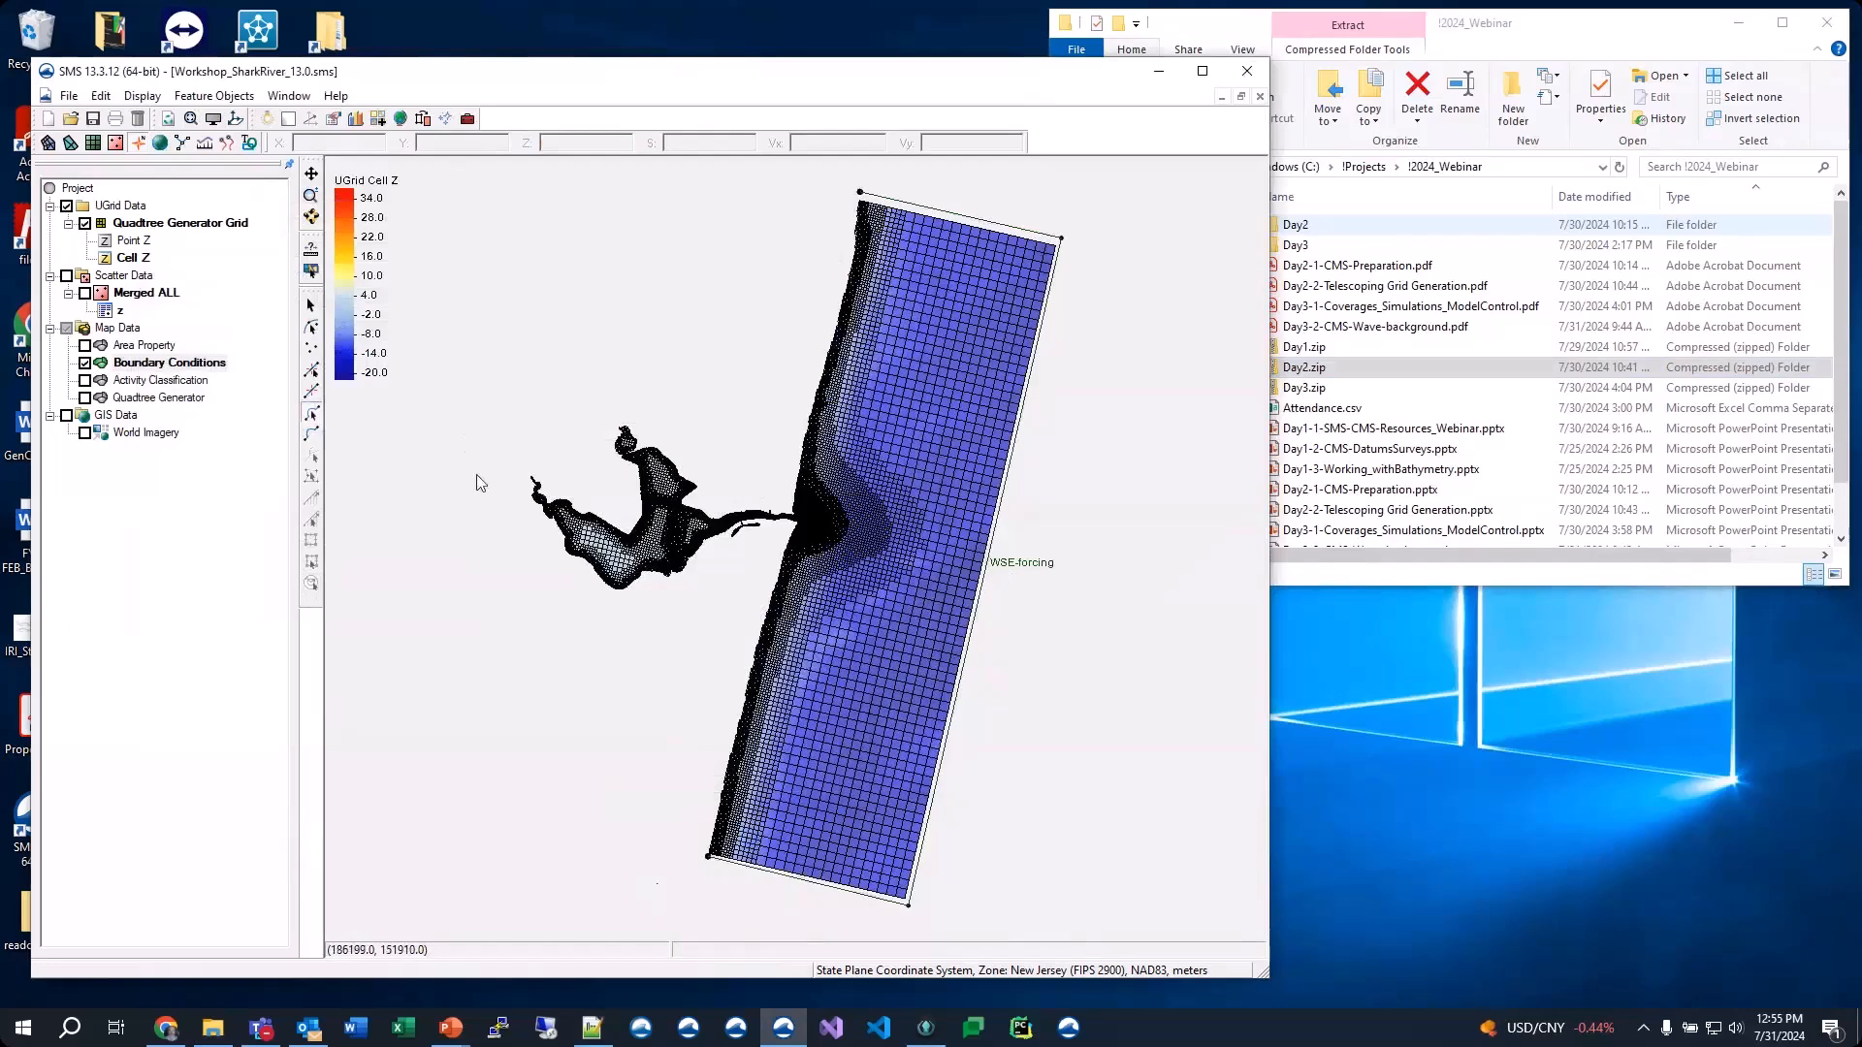
Draw a feature arc about 25 m long just outside the grid's edge at the upstream end of the northwestern river branch
scroll(539, 490, "up", 1)
scroll(538, 490, "up", 4)
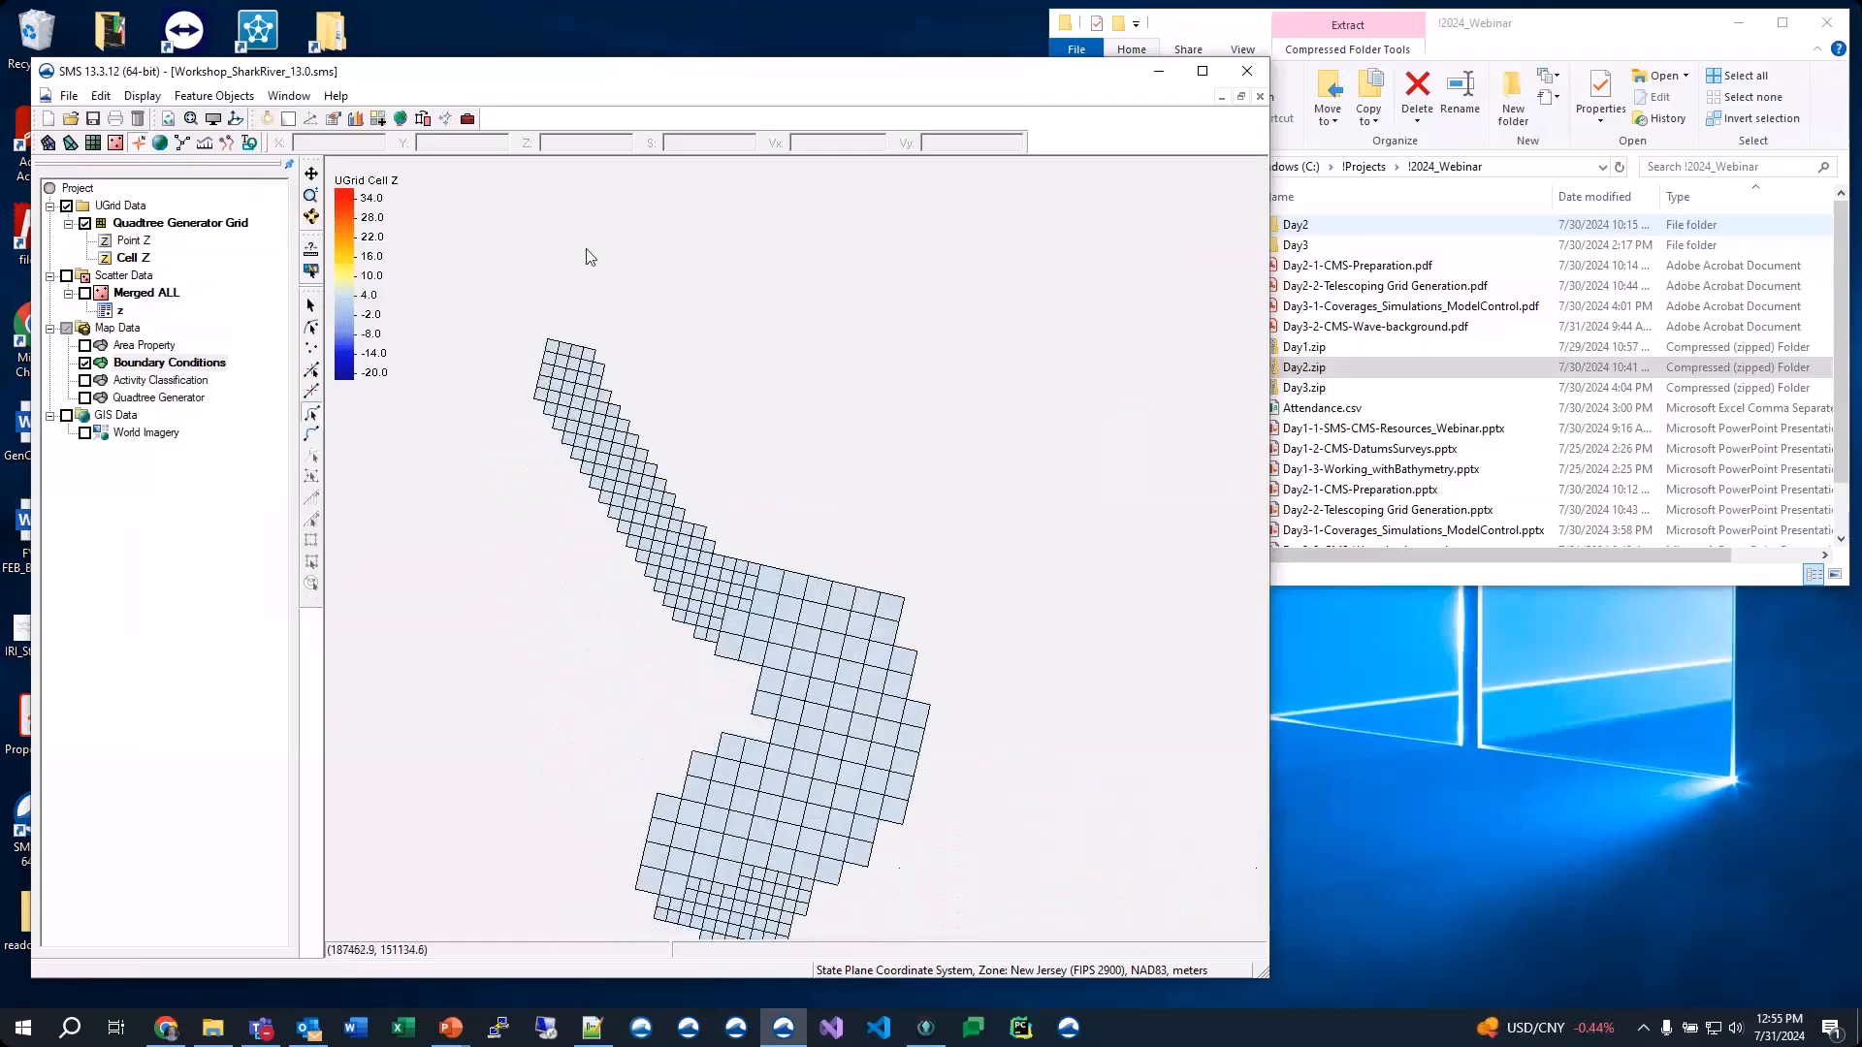
scroll(532, 320, "up", 2)
scroll(499, 382, "up", 2)
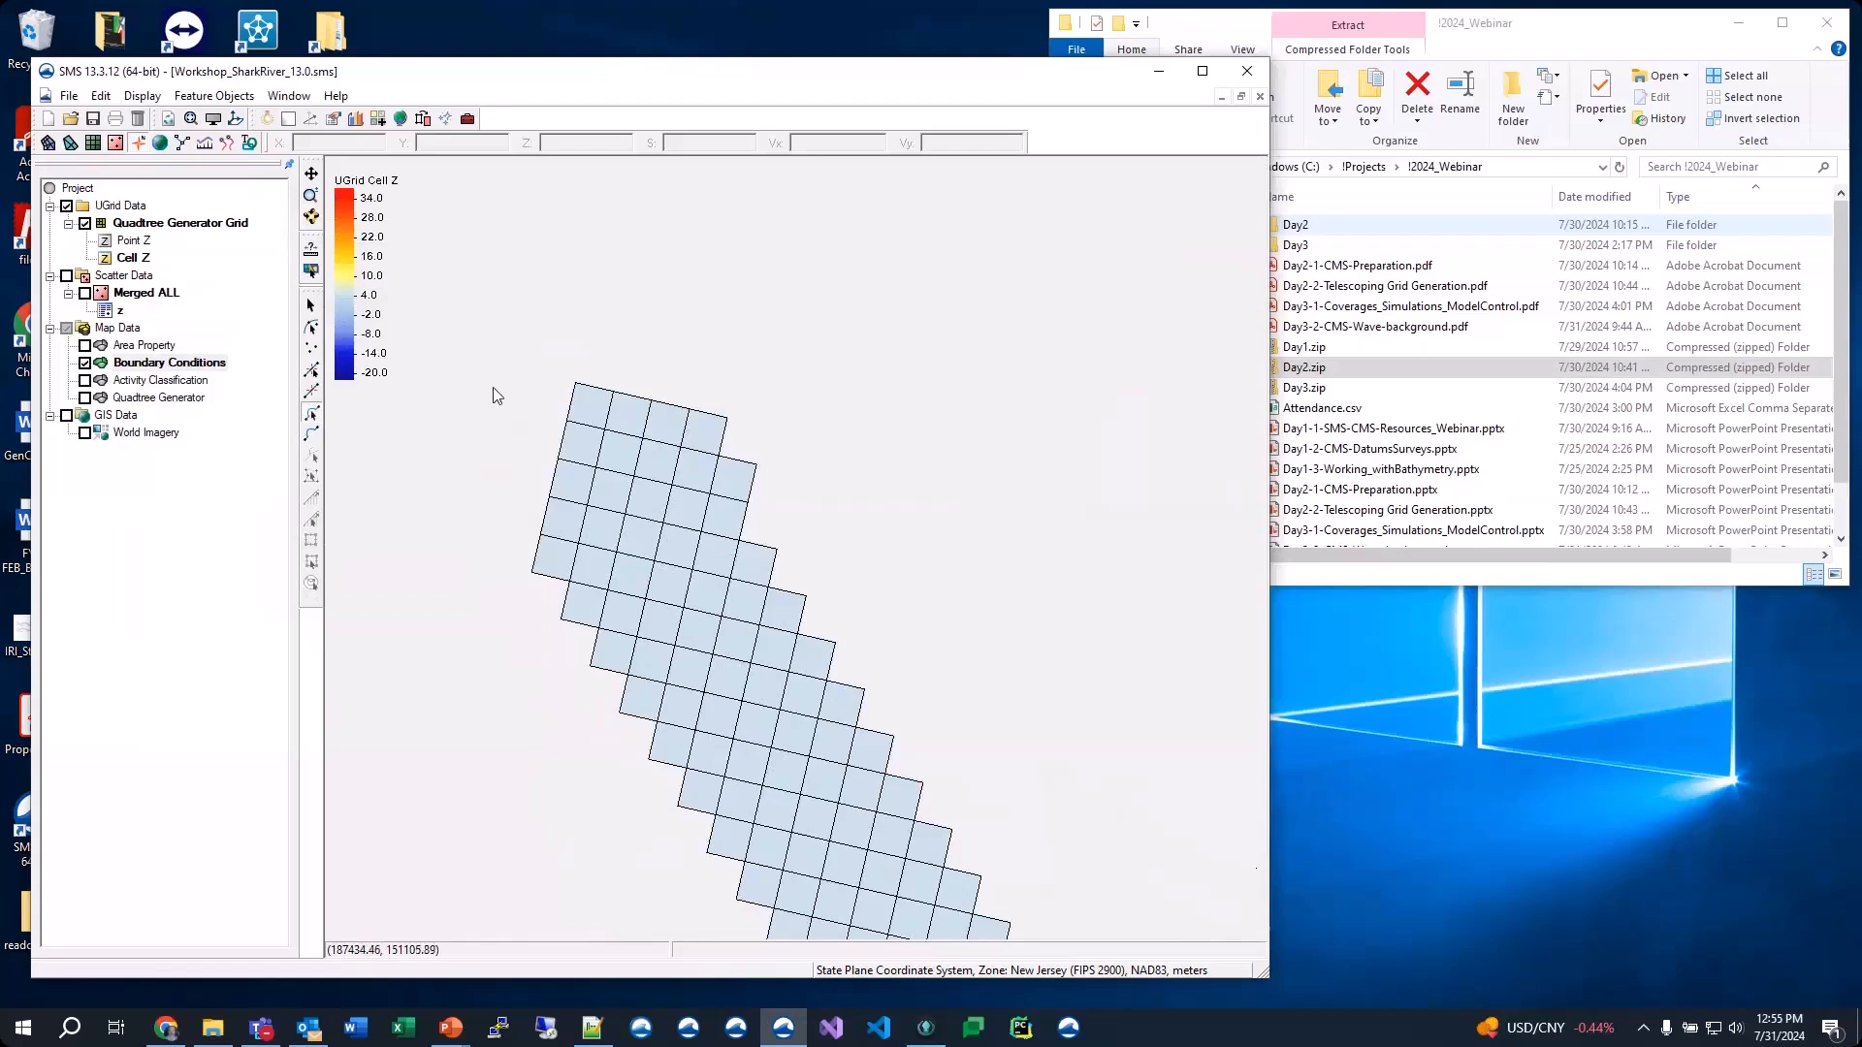
left_click(312, 433)
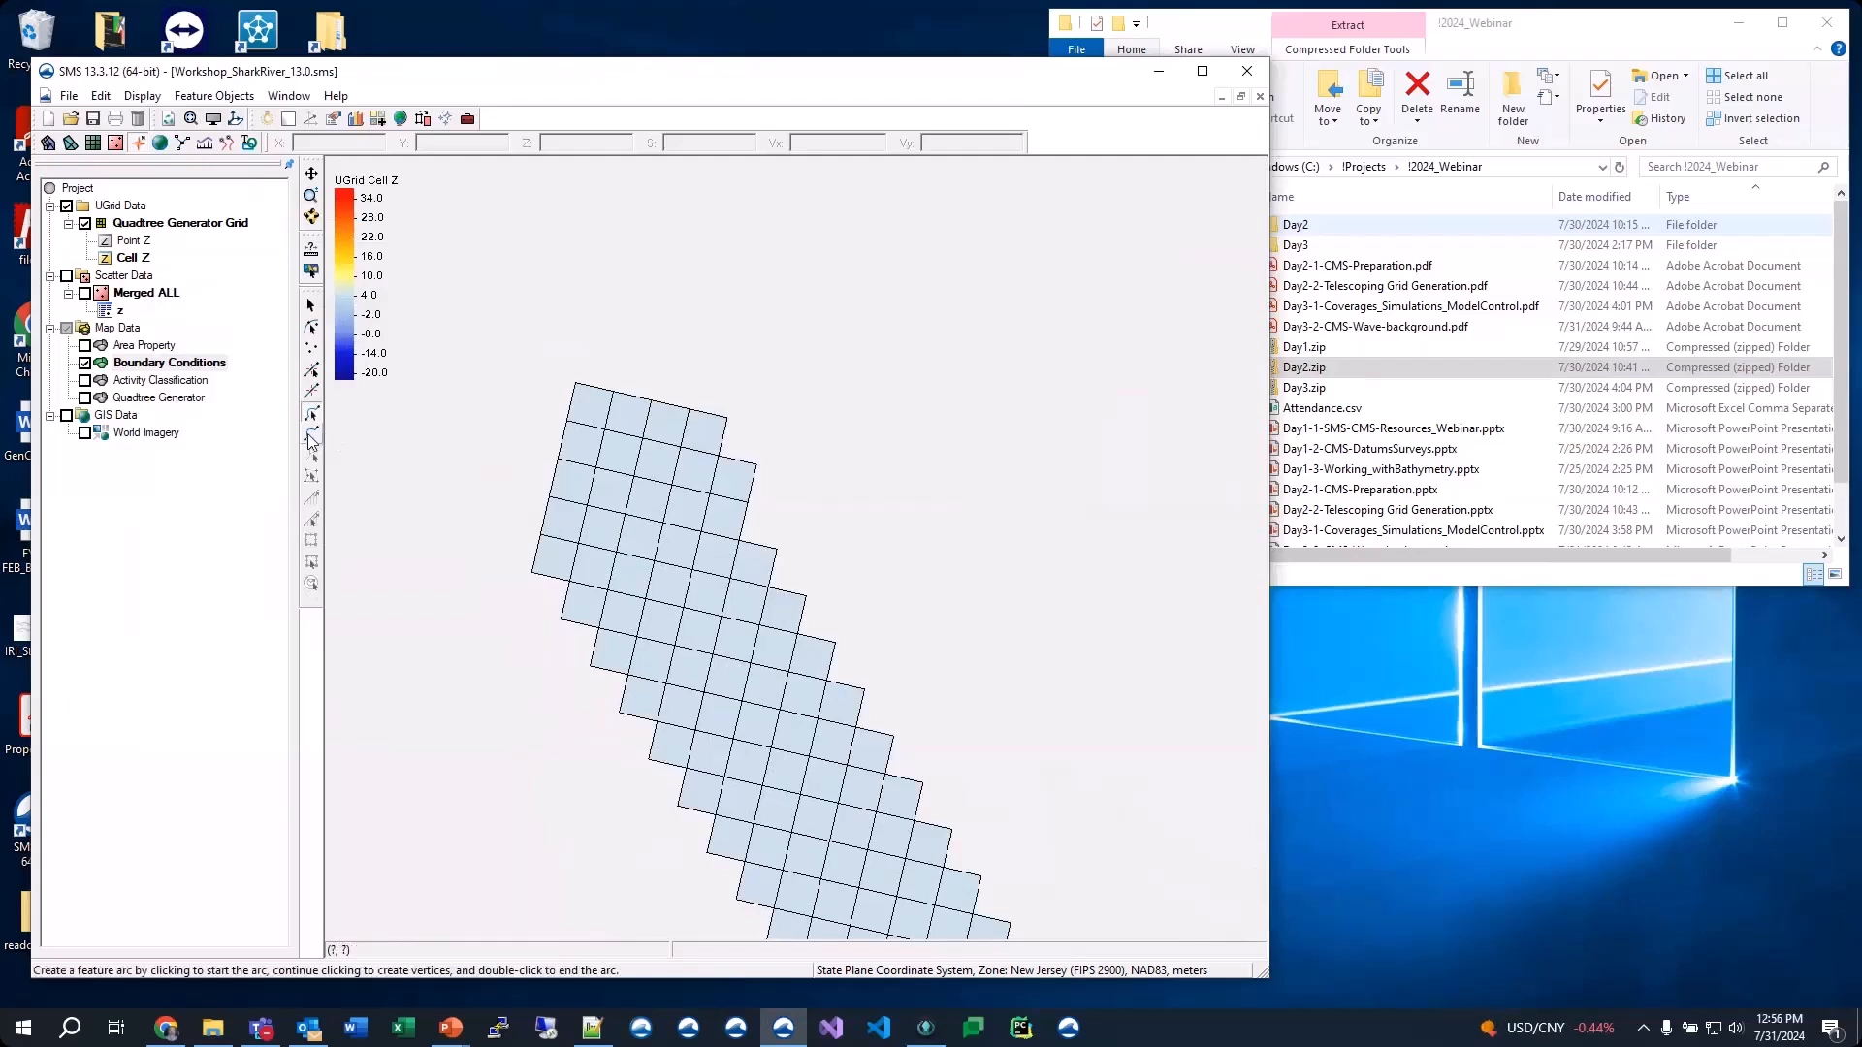
left_click(311, 438)
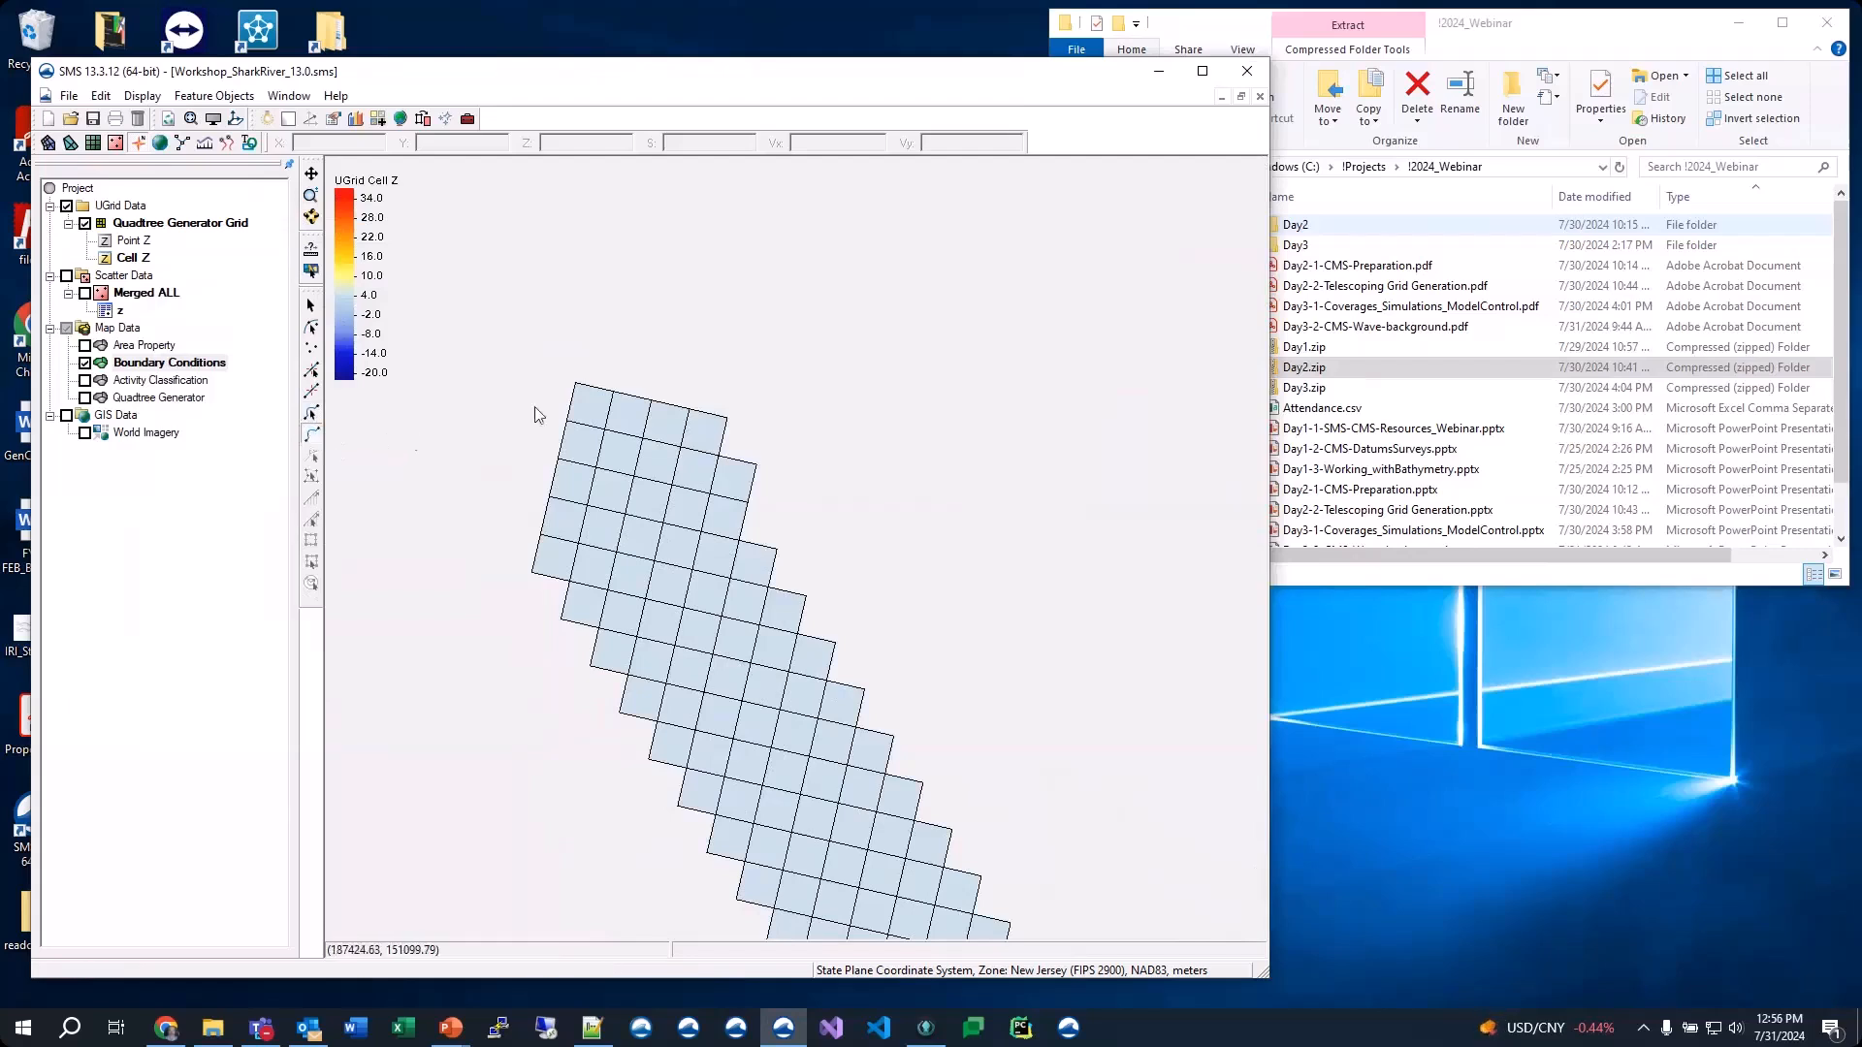
left_click(561, 380)
double_click(521, 570)
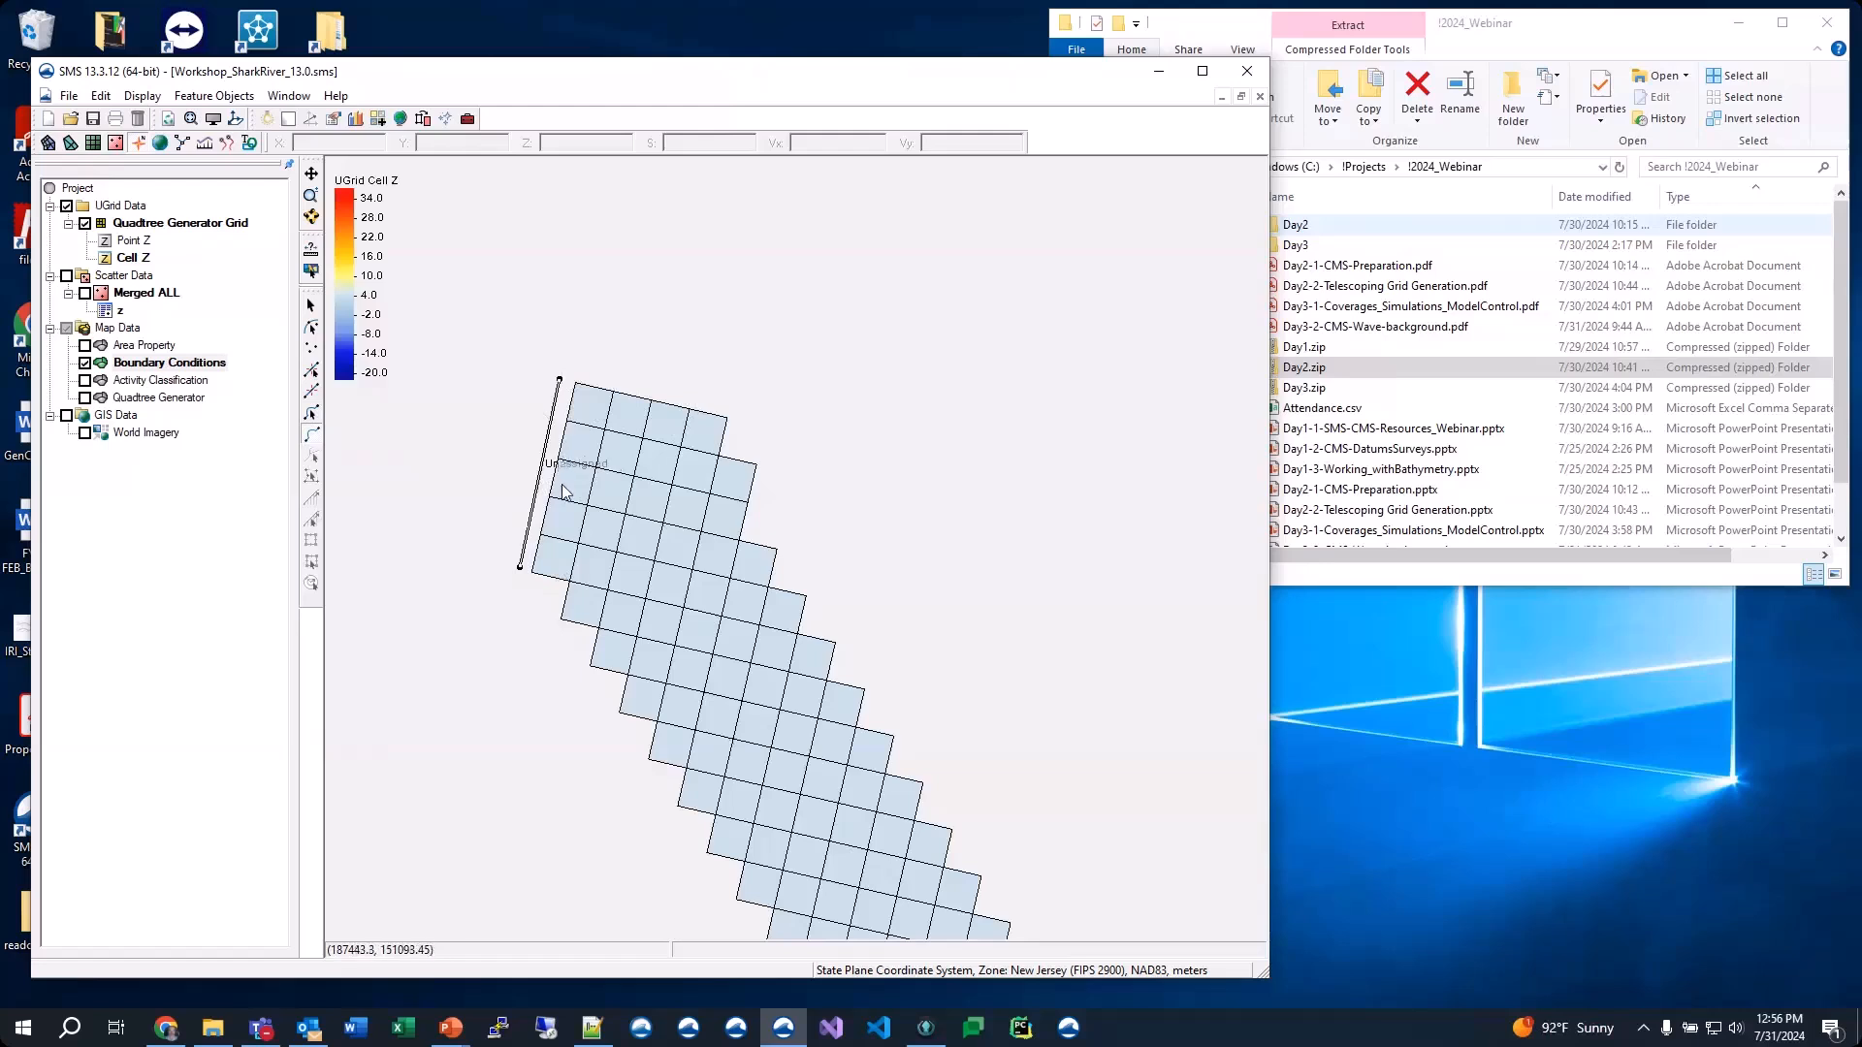
Try the Flow rate-forcing type with a Constant flow source in the new river arc's boundary condition
left_click(312, 414)
left_click(543, 456)
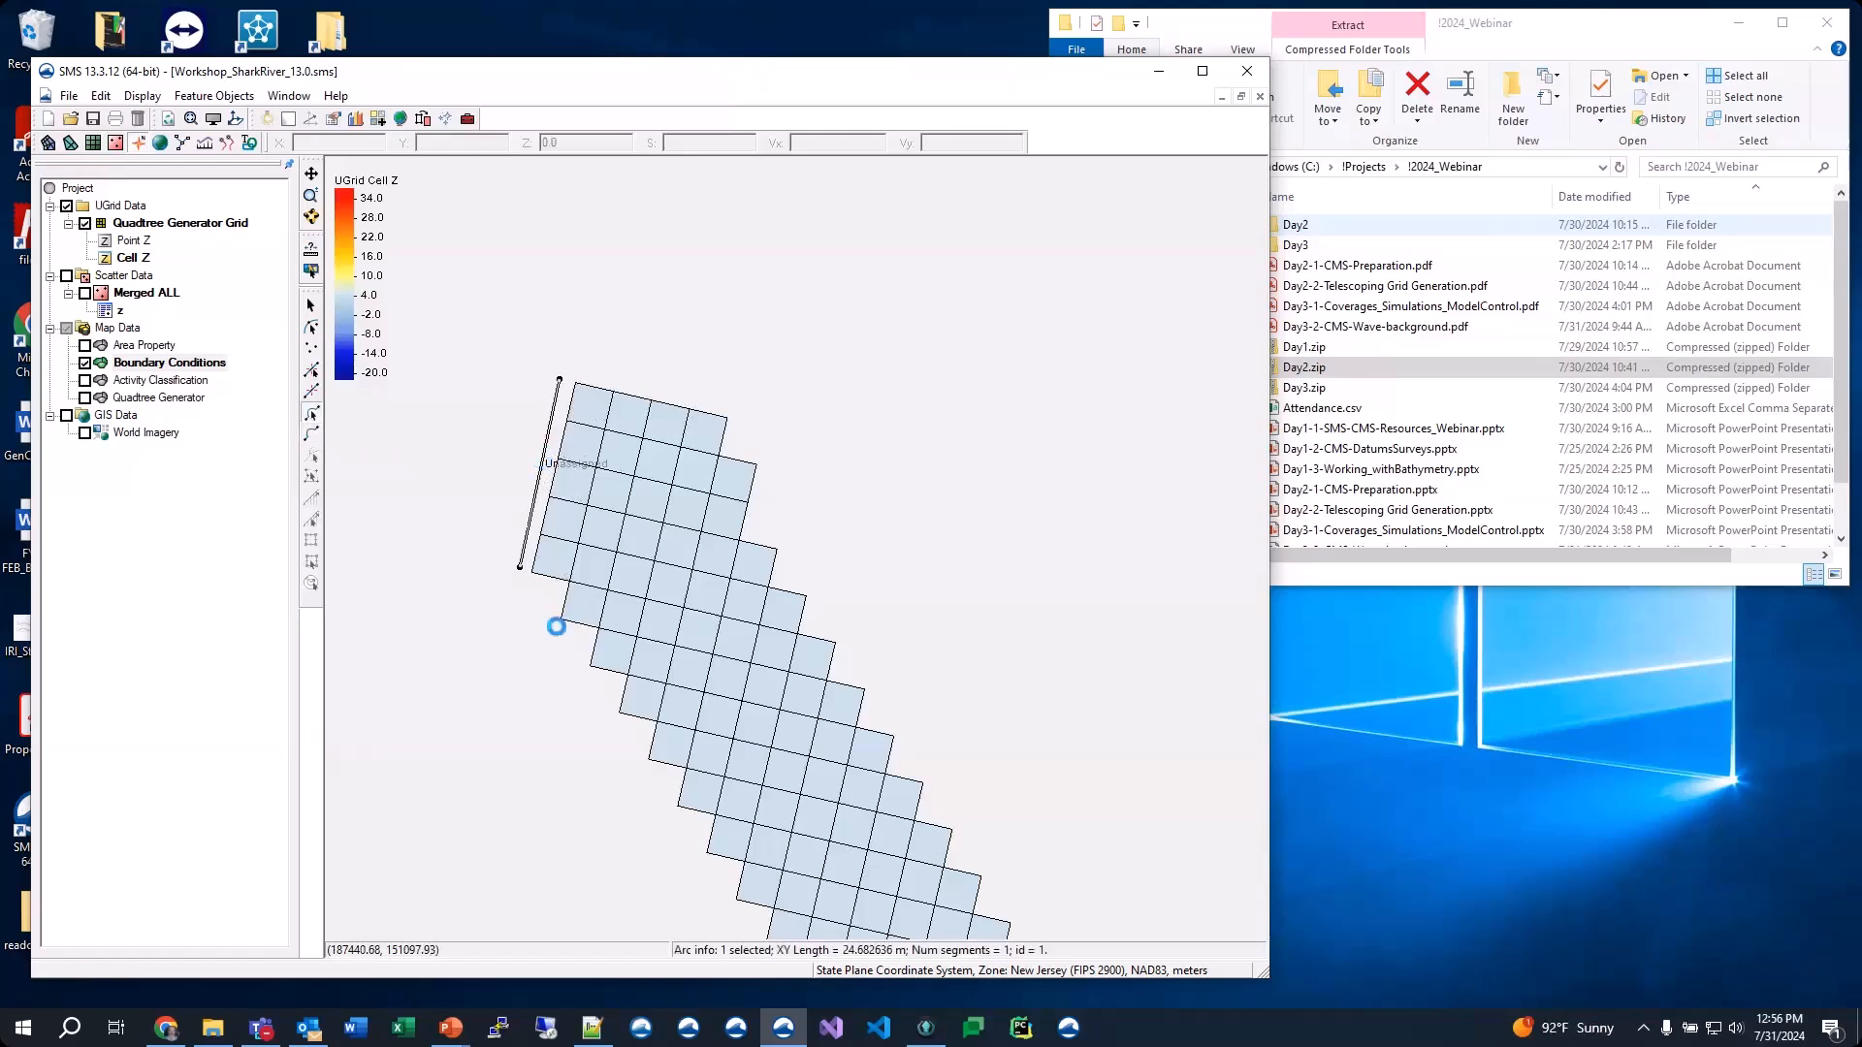
left_click(373, 292)
left_click(359, 321)
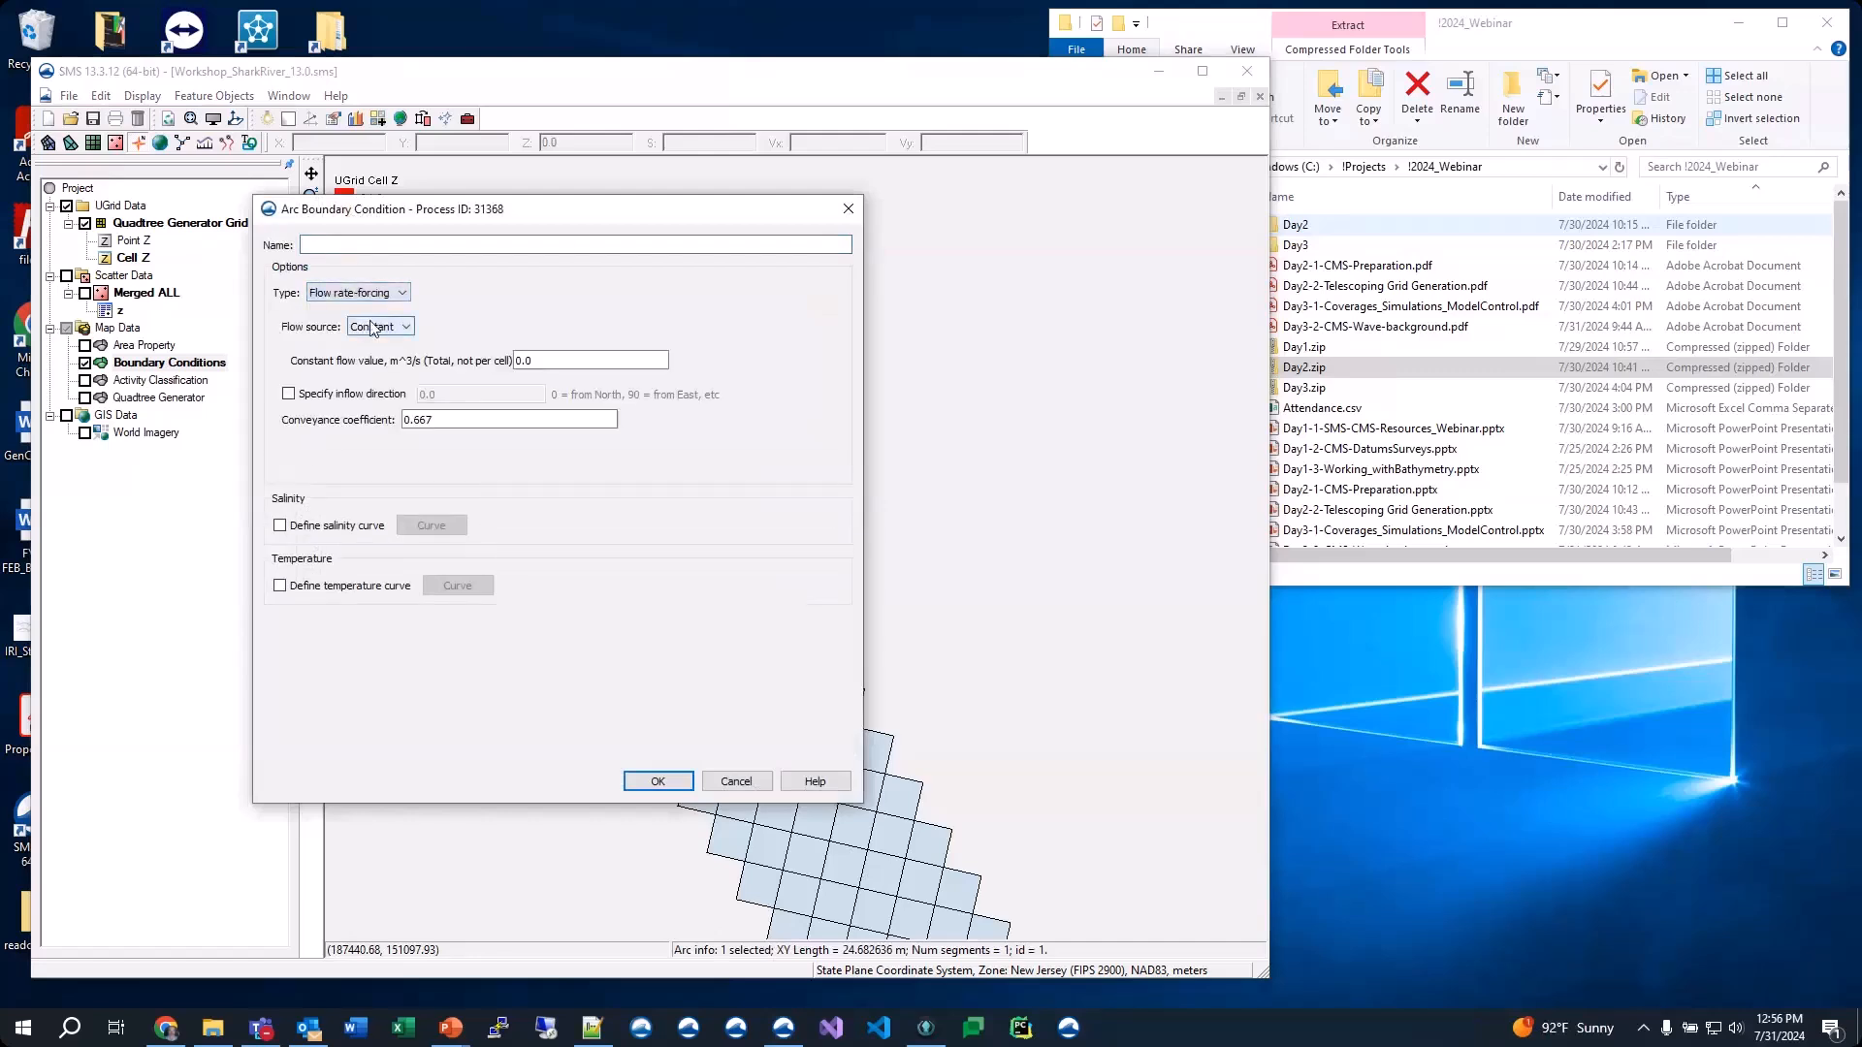
left_click_drag(557, 215, 1113, 178)
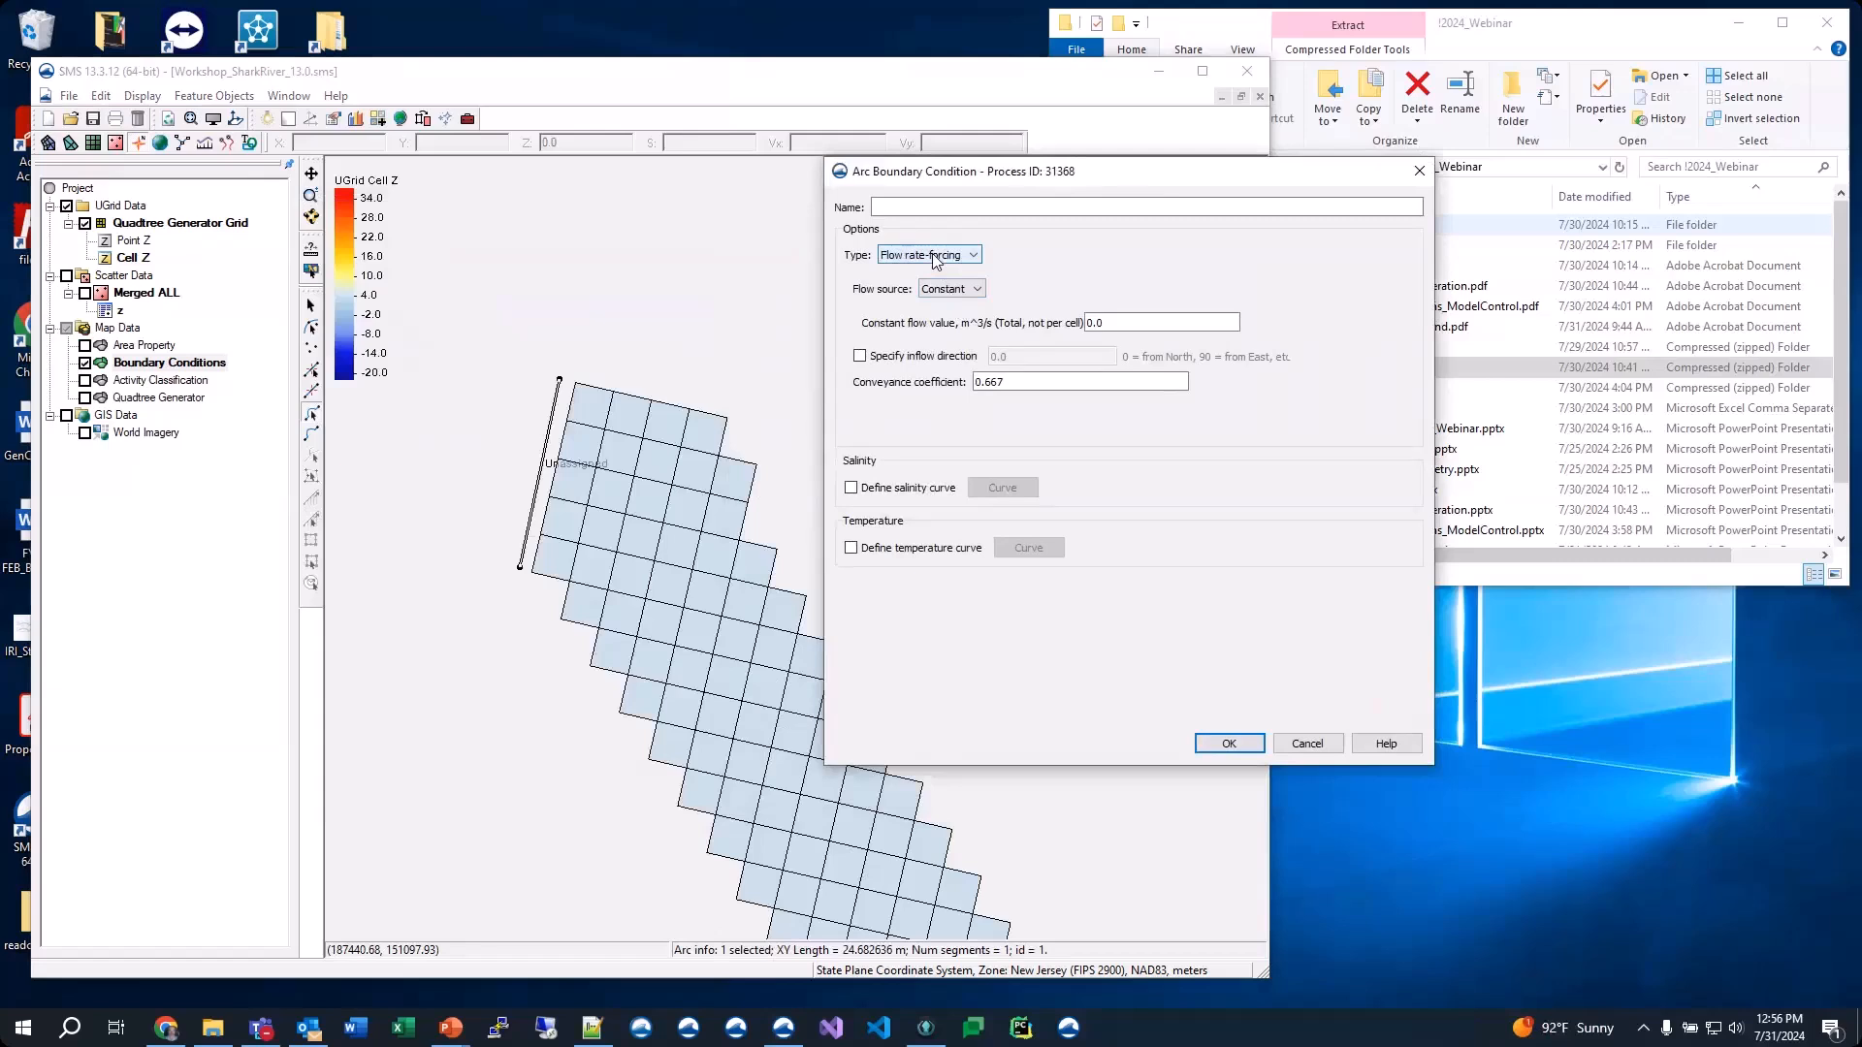
left_click(950, 289)
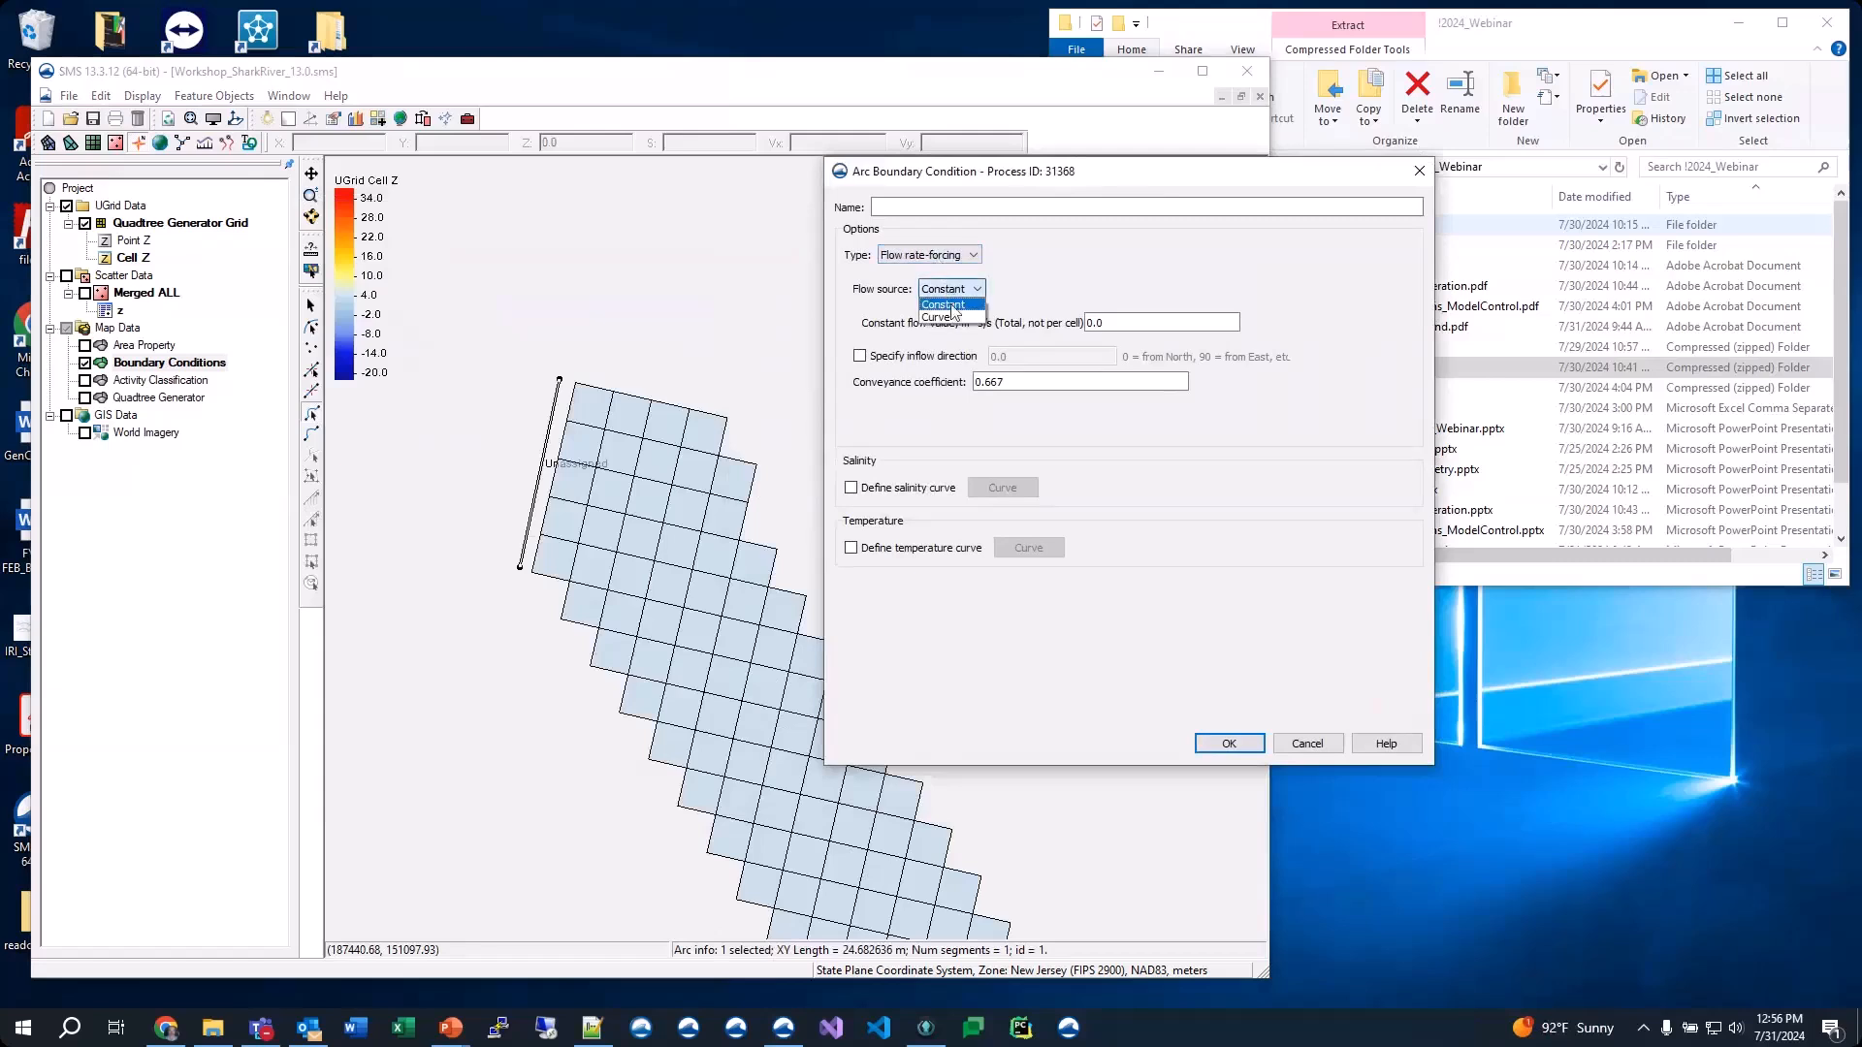
left_click(953, 308)
double_click(1095, 322)
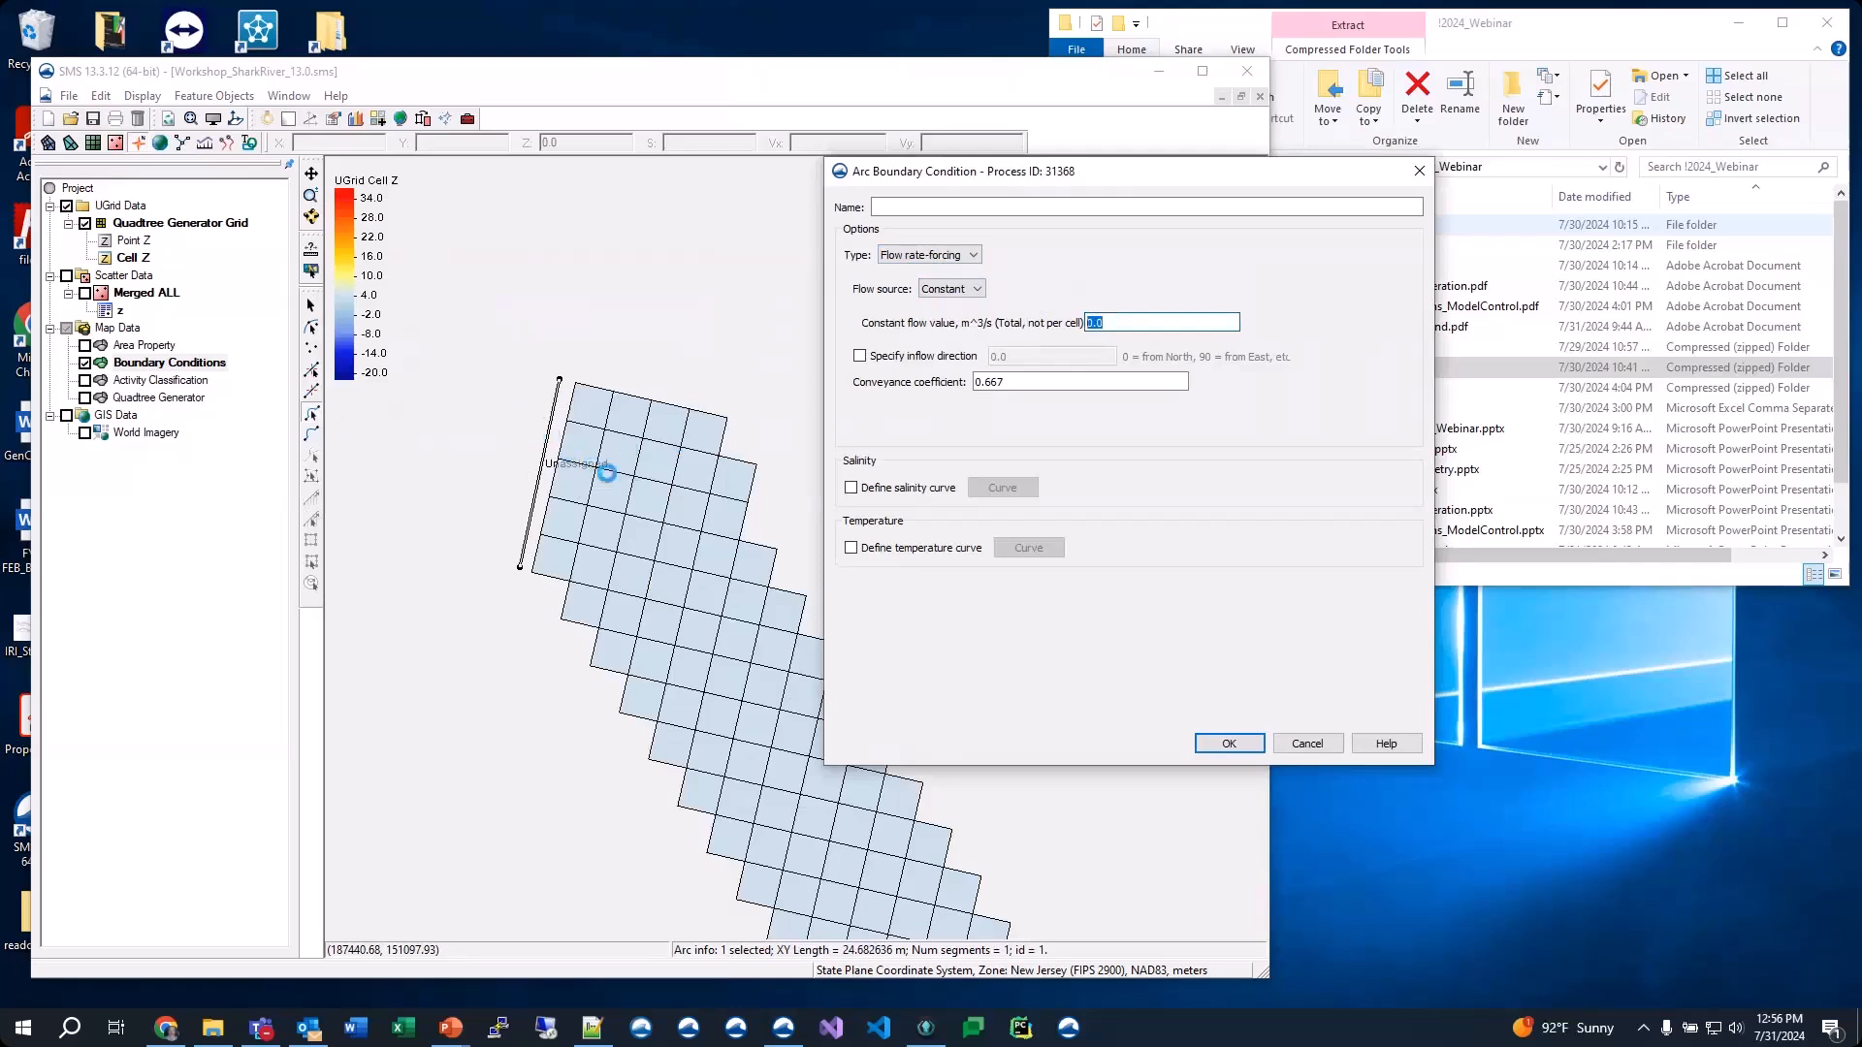
left_click(1144, 323)
Try a Curve flow source with 0.53 m^3/s at 0 hours and 0.6 m^3/s at 744 hours, and leave the series editor
left_click(952, 289)
left_click(931, 317)
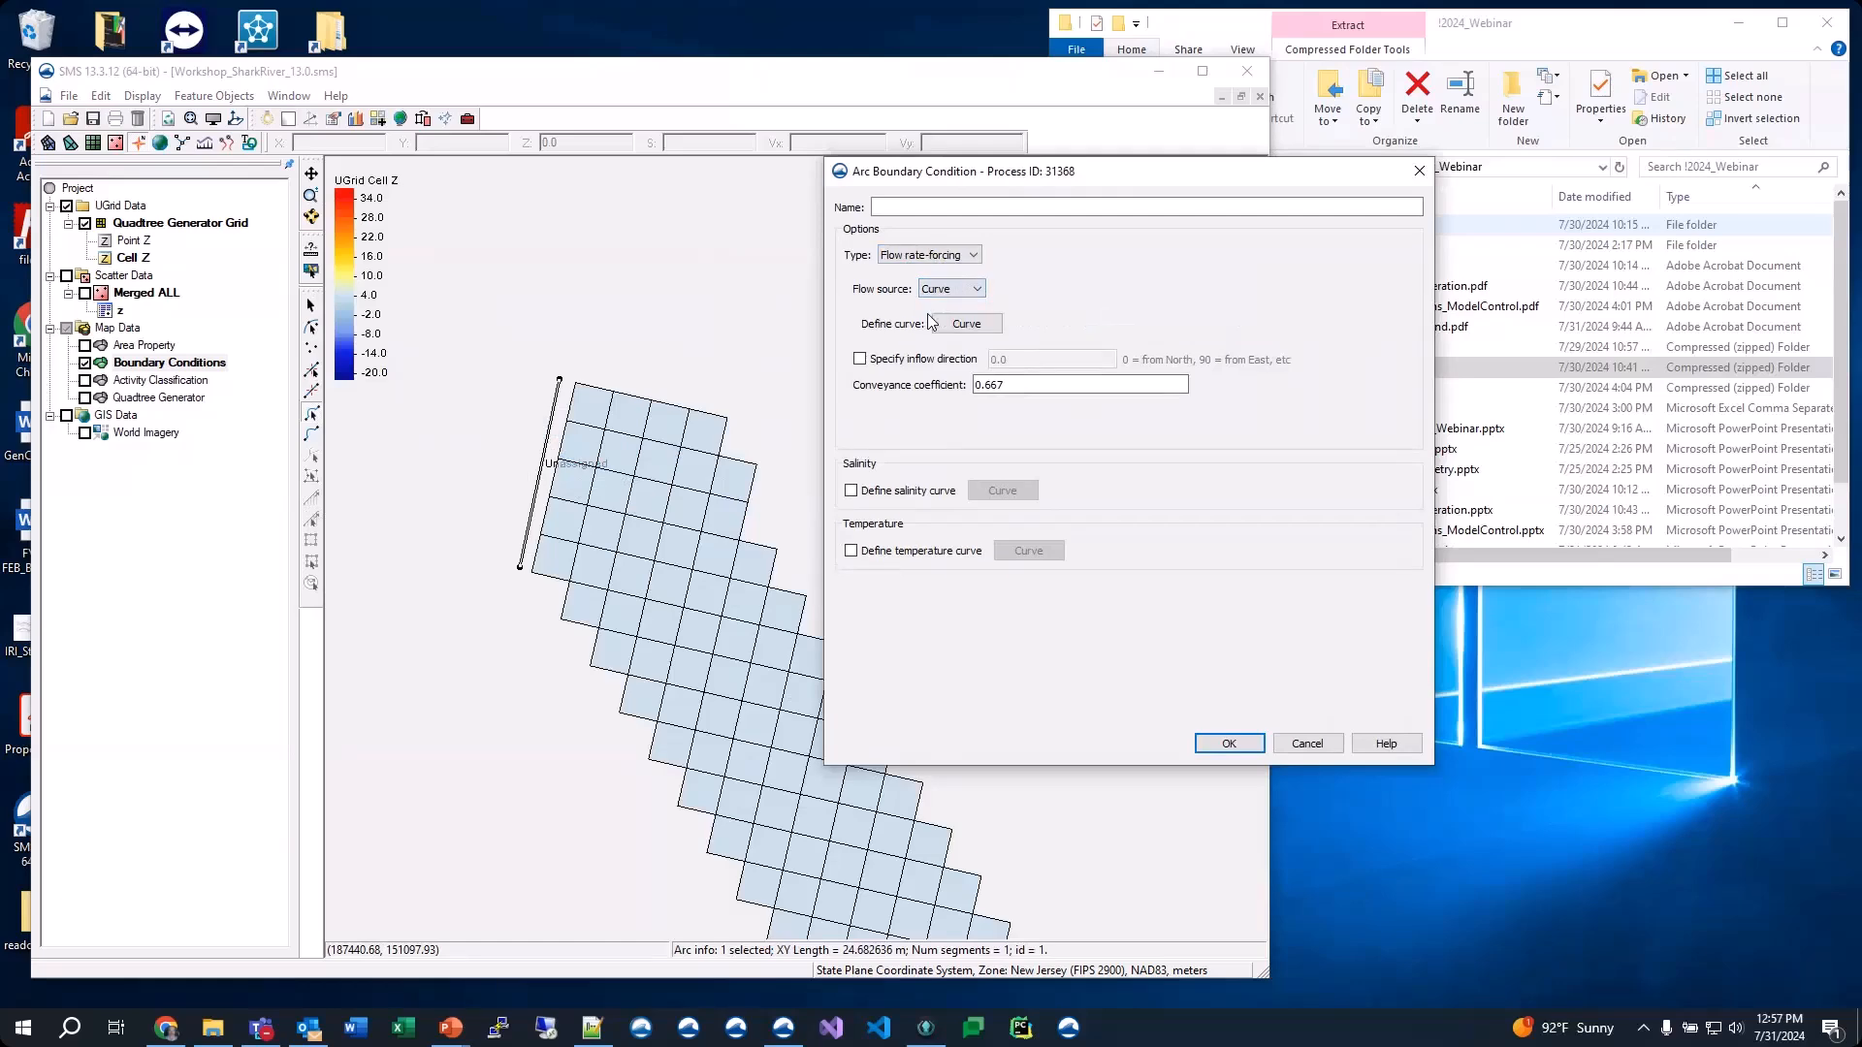
left_click(962, 323)
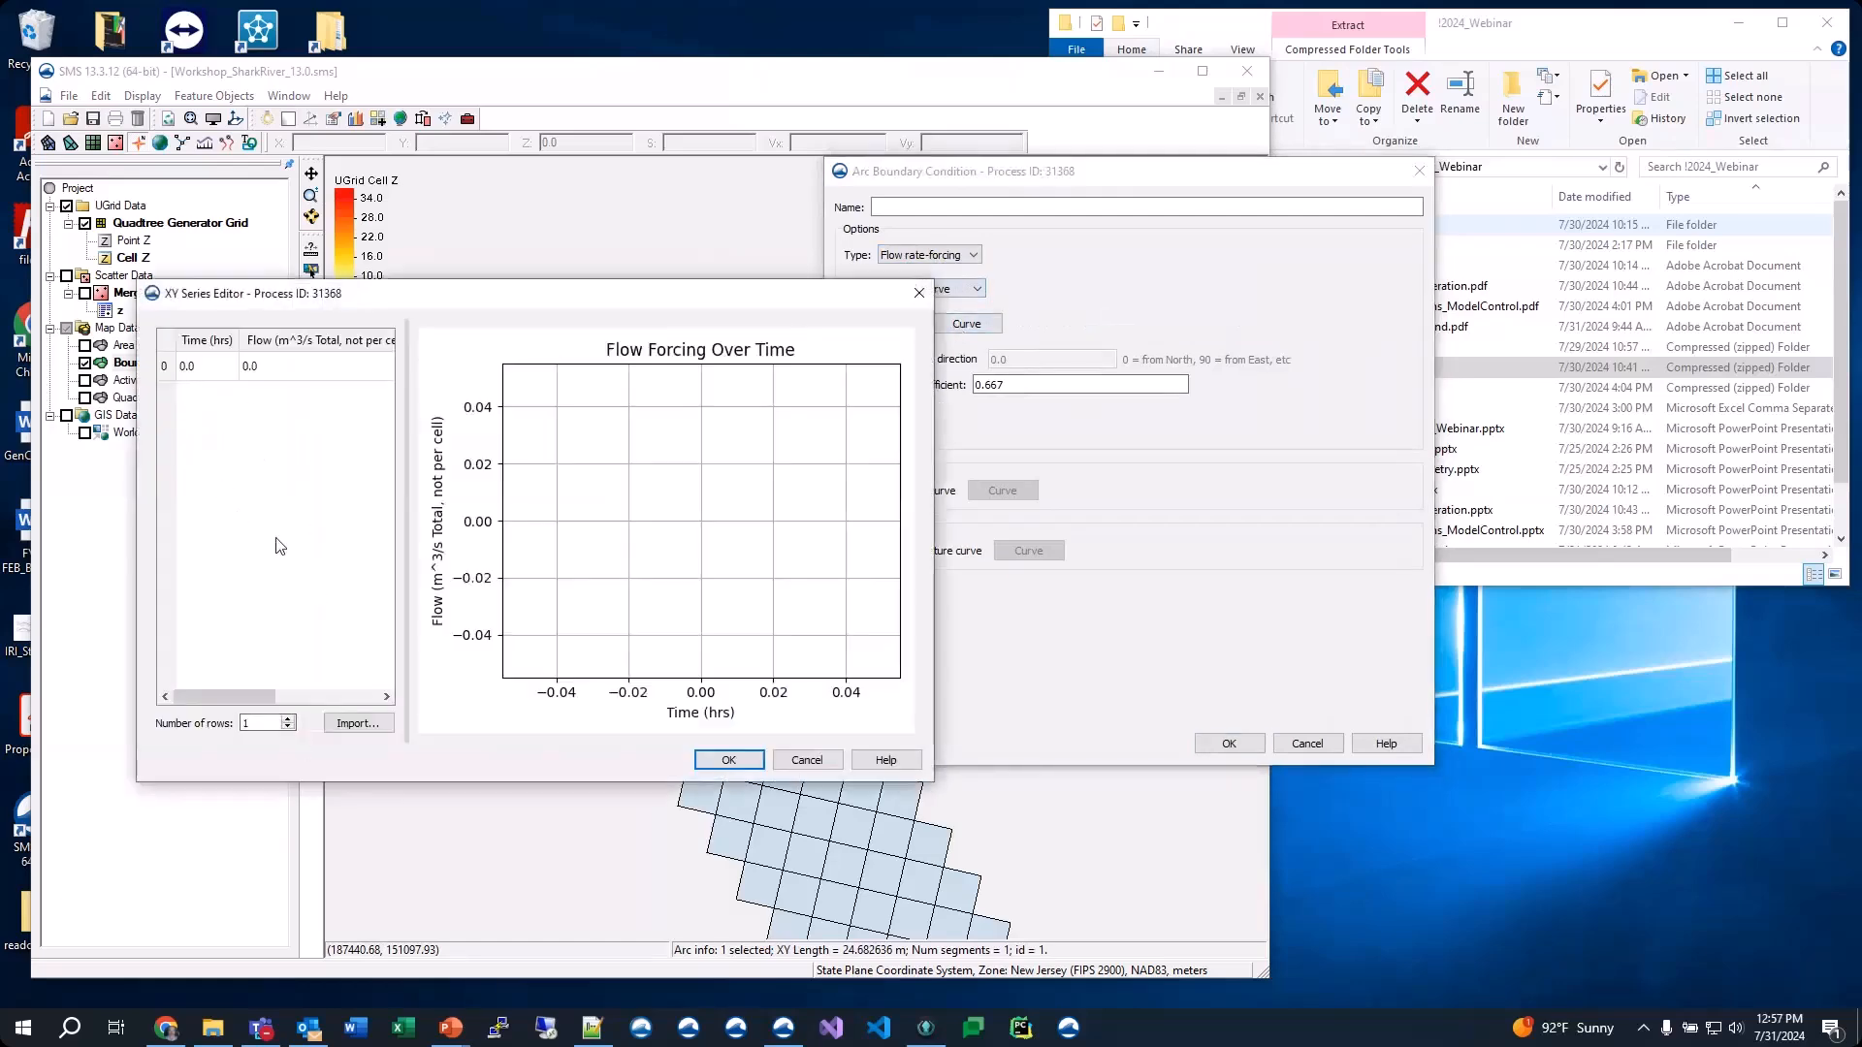
double_click(276, 365)
left_click(277, 366)
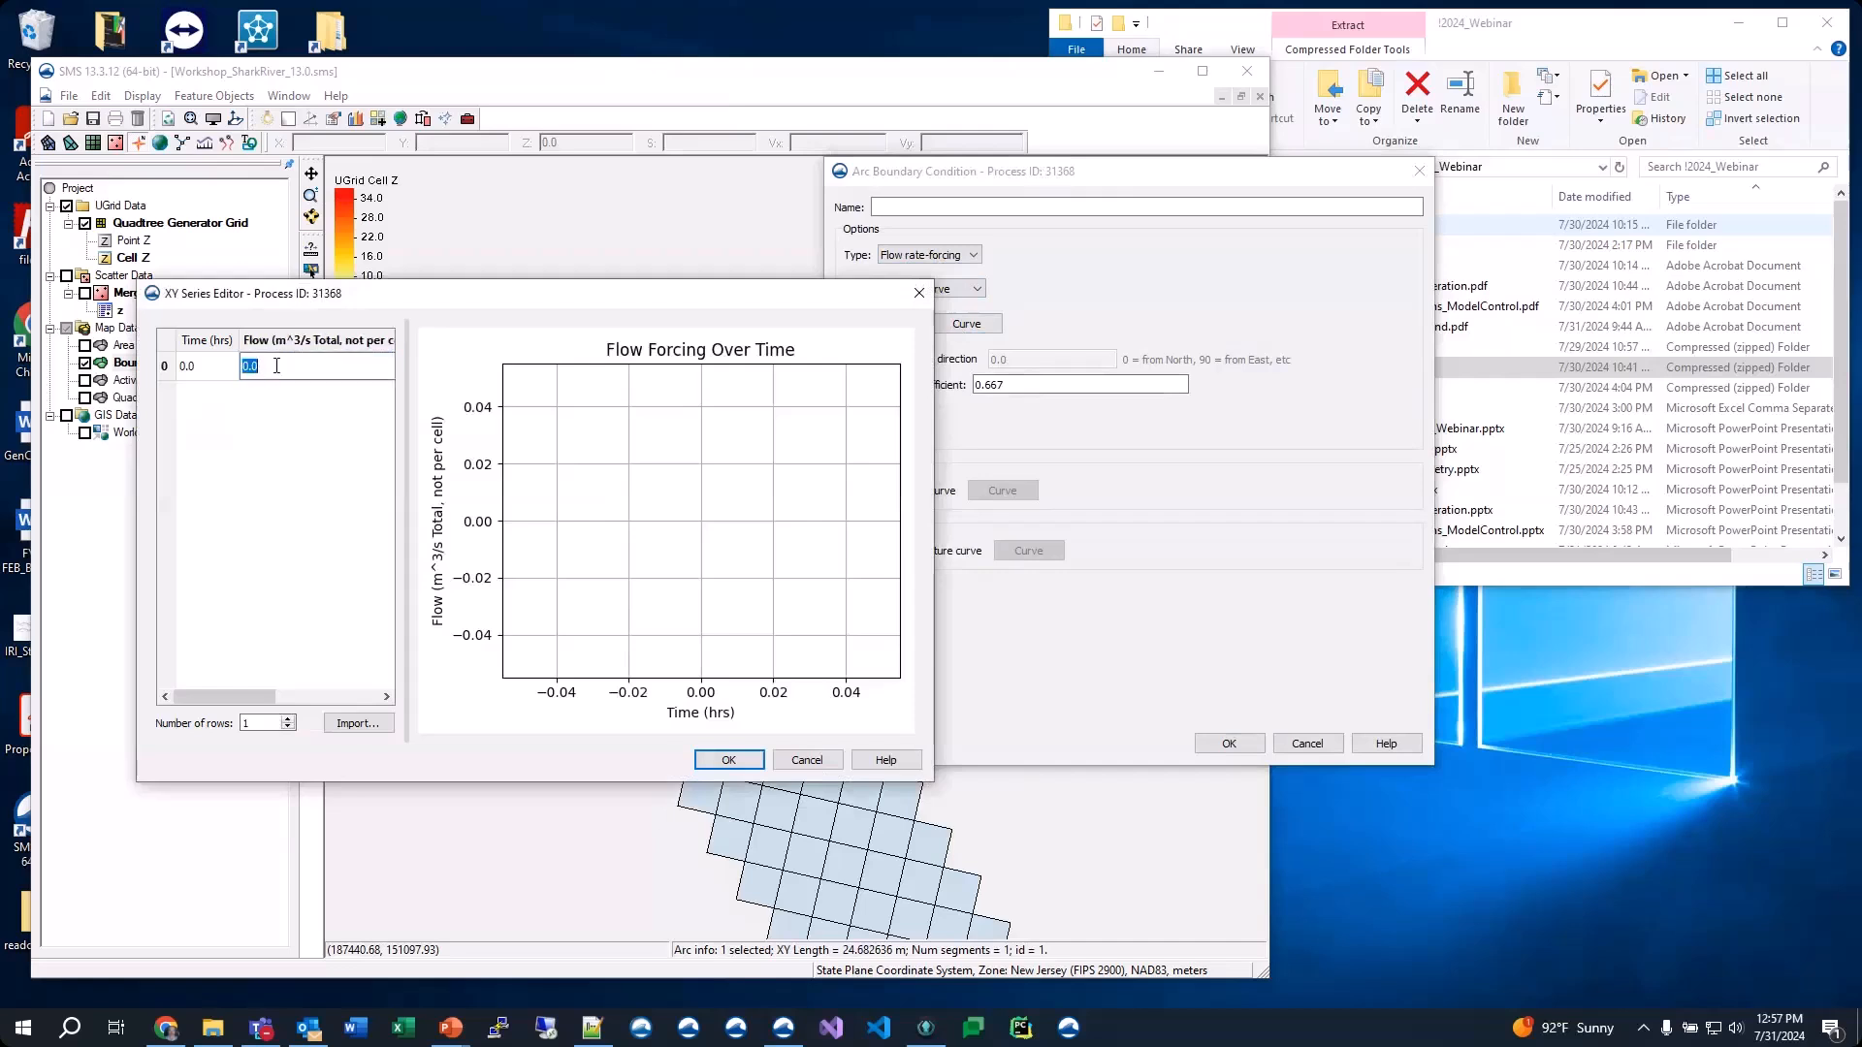
type(".53")
left_click(289, 718)
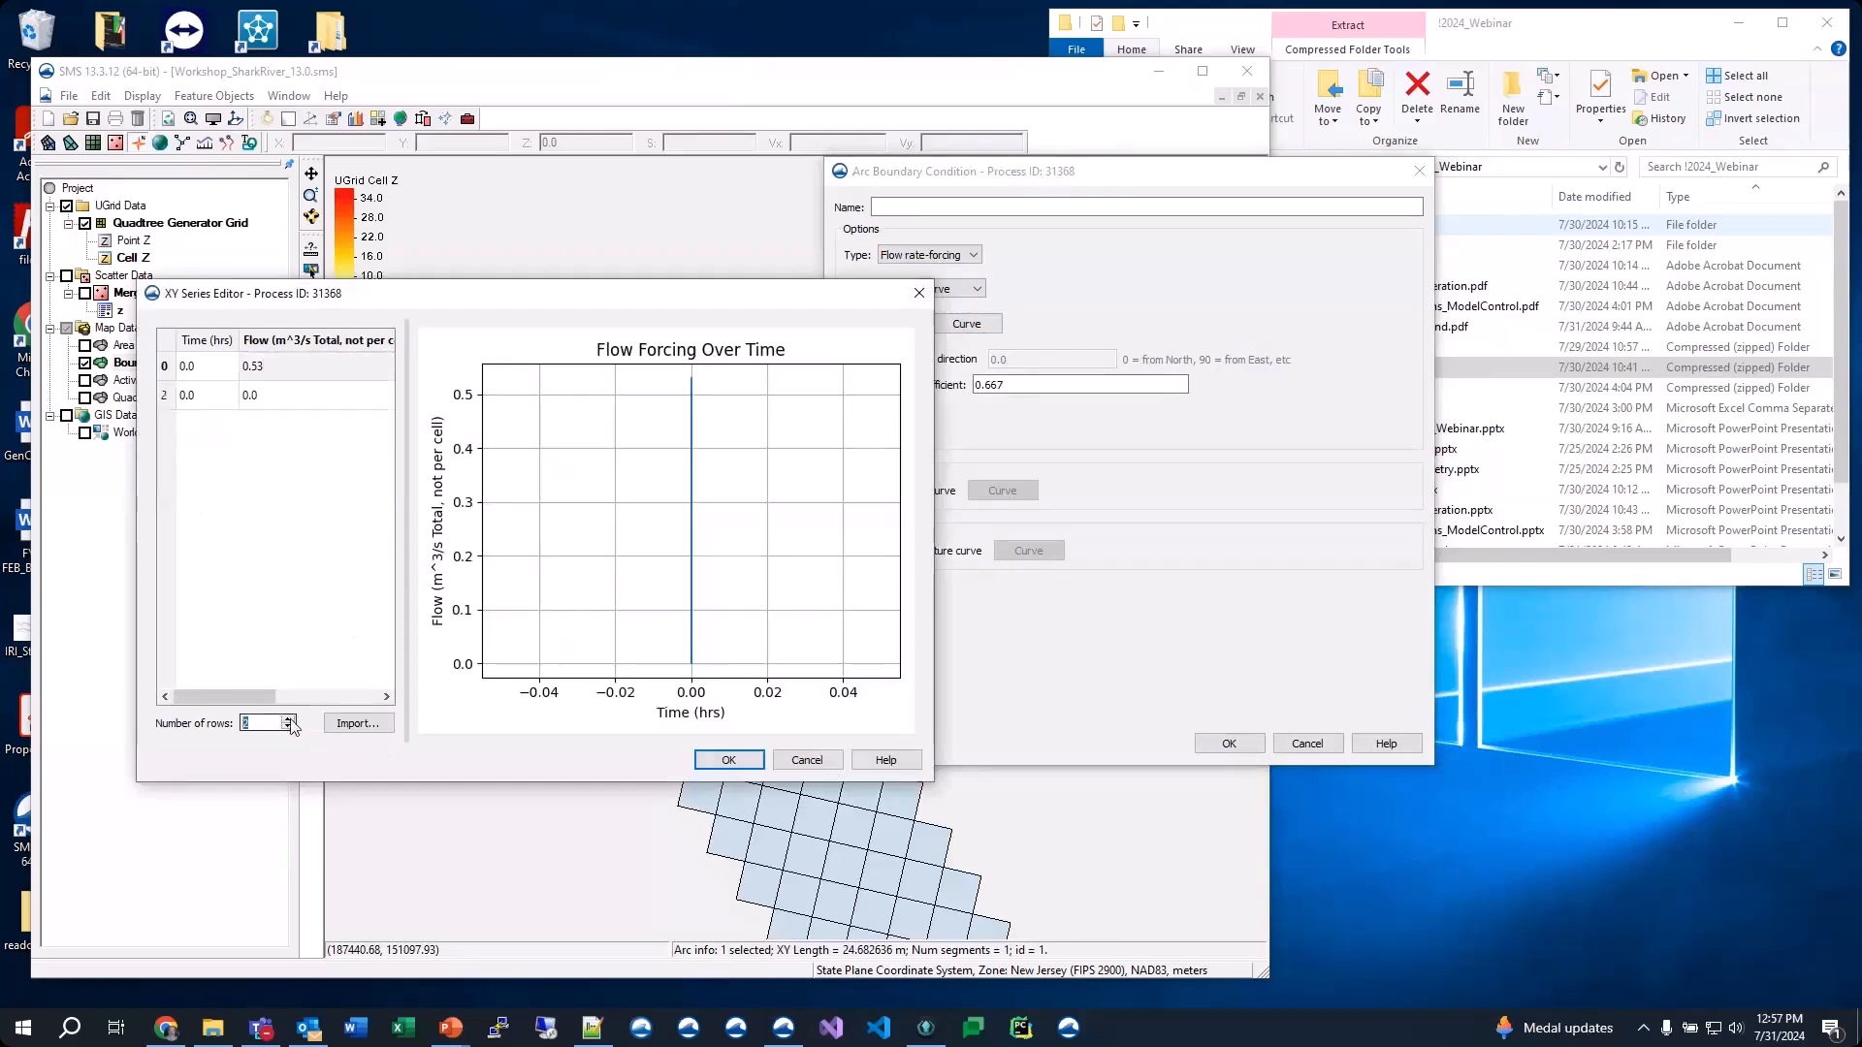
left_click(261, 397)
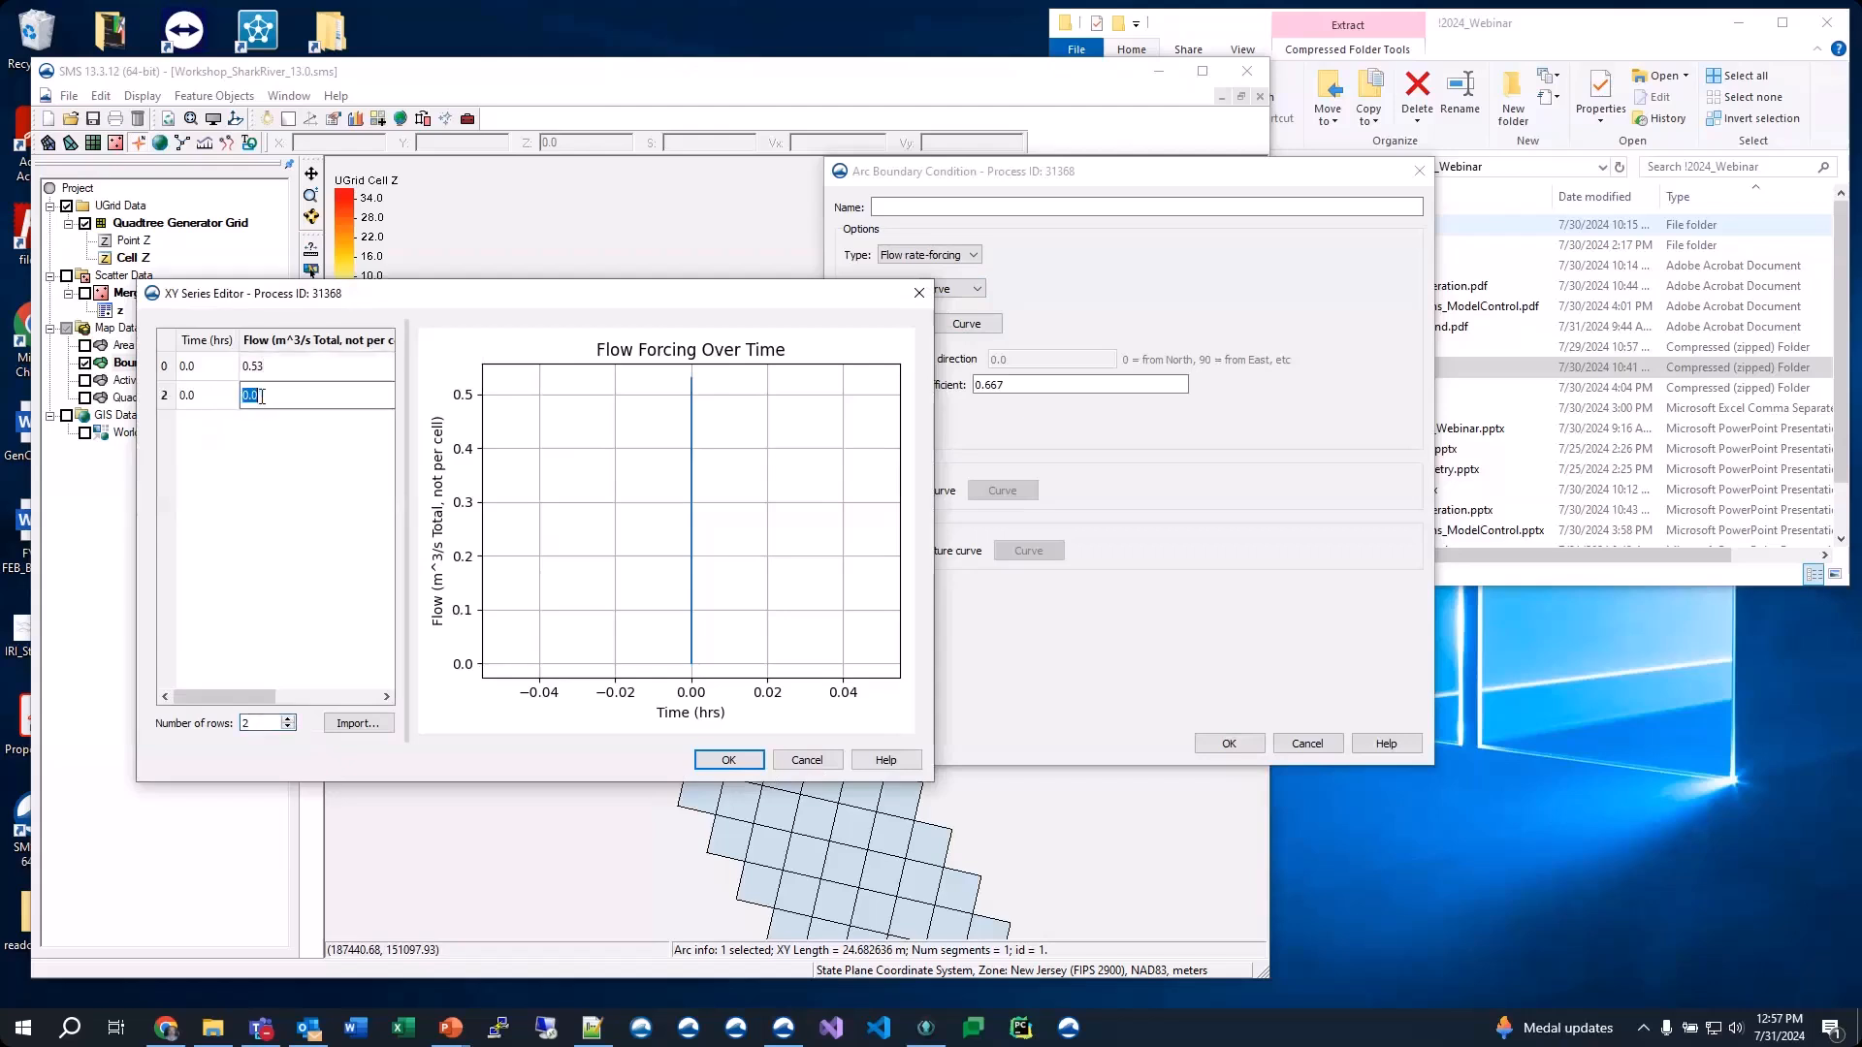
type(".60")
left_click(212, 399)
type("744")
left_click(265, 487)
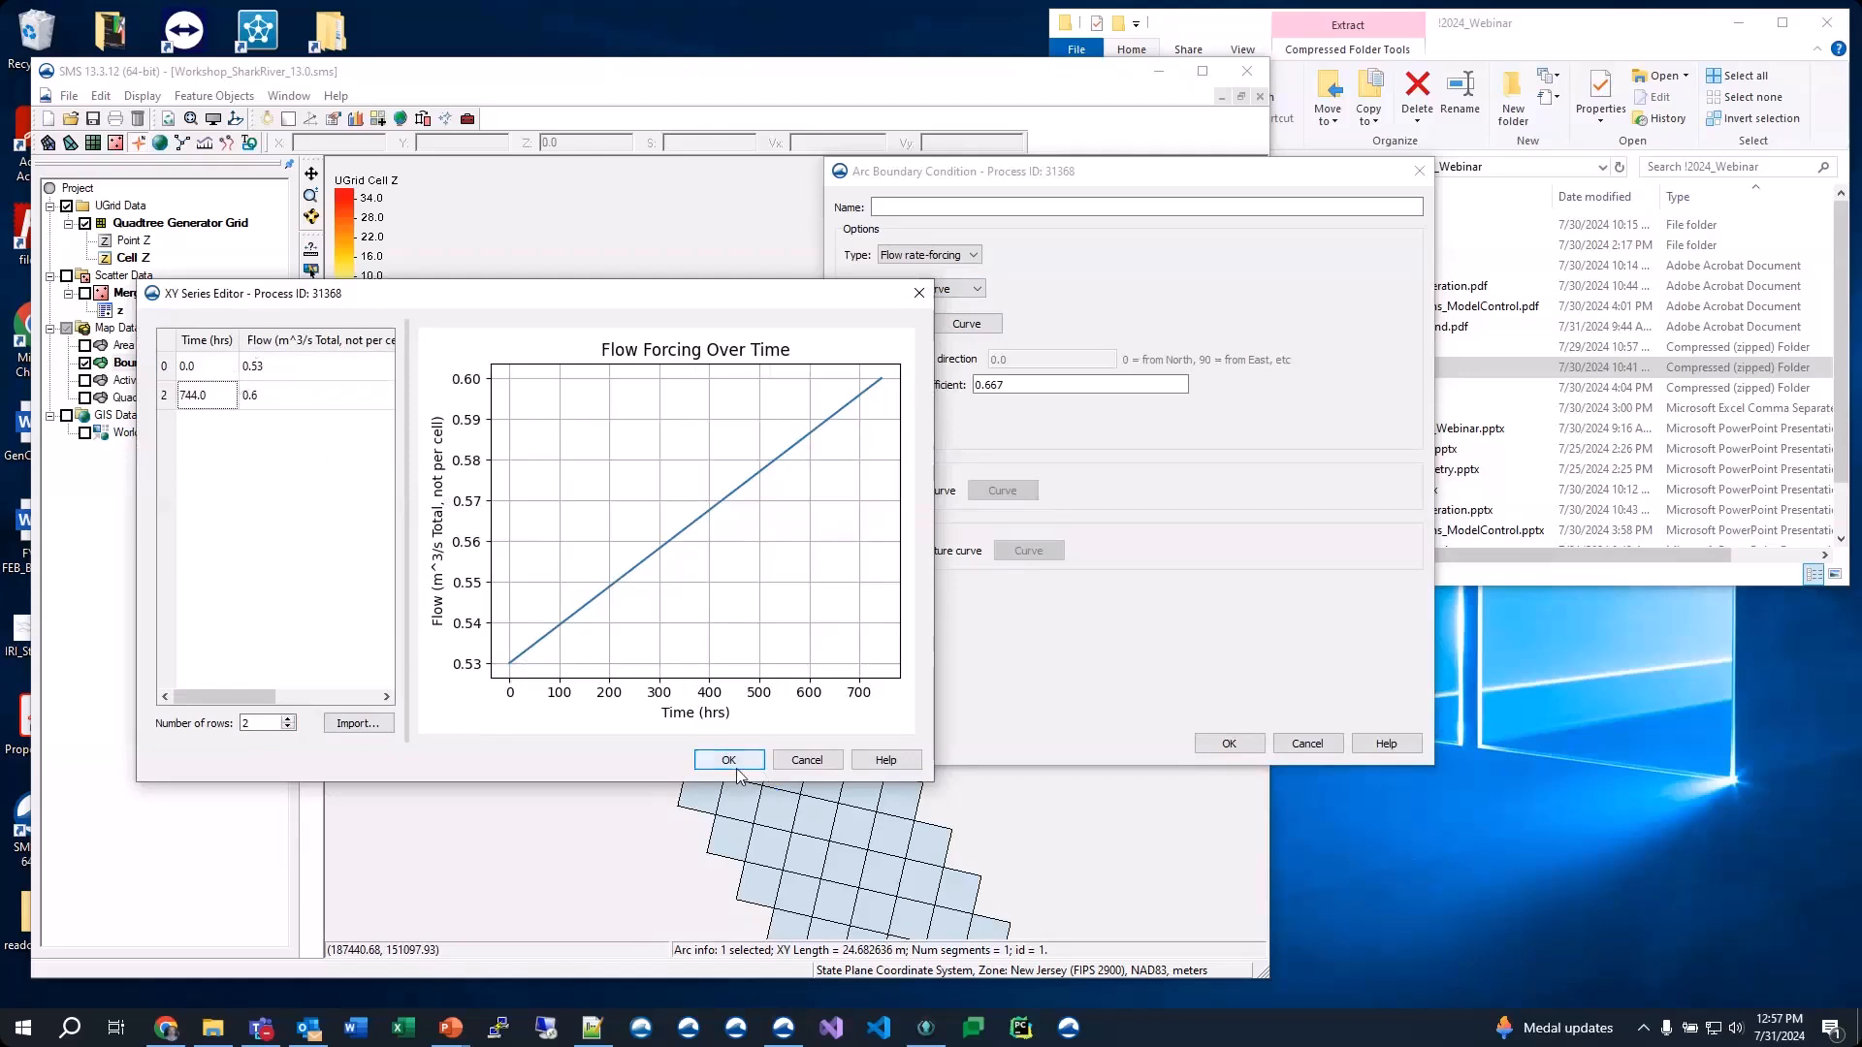
left_click(807, 760)
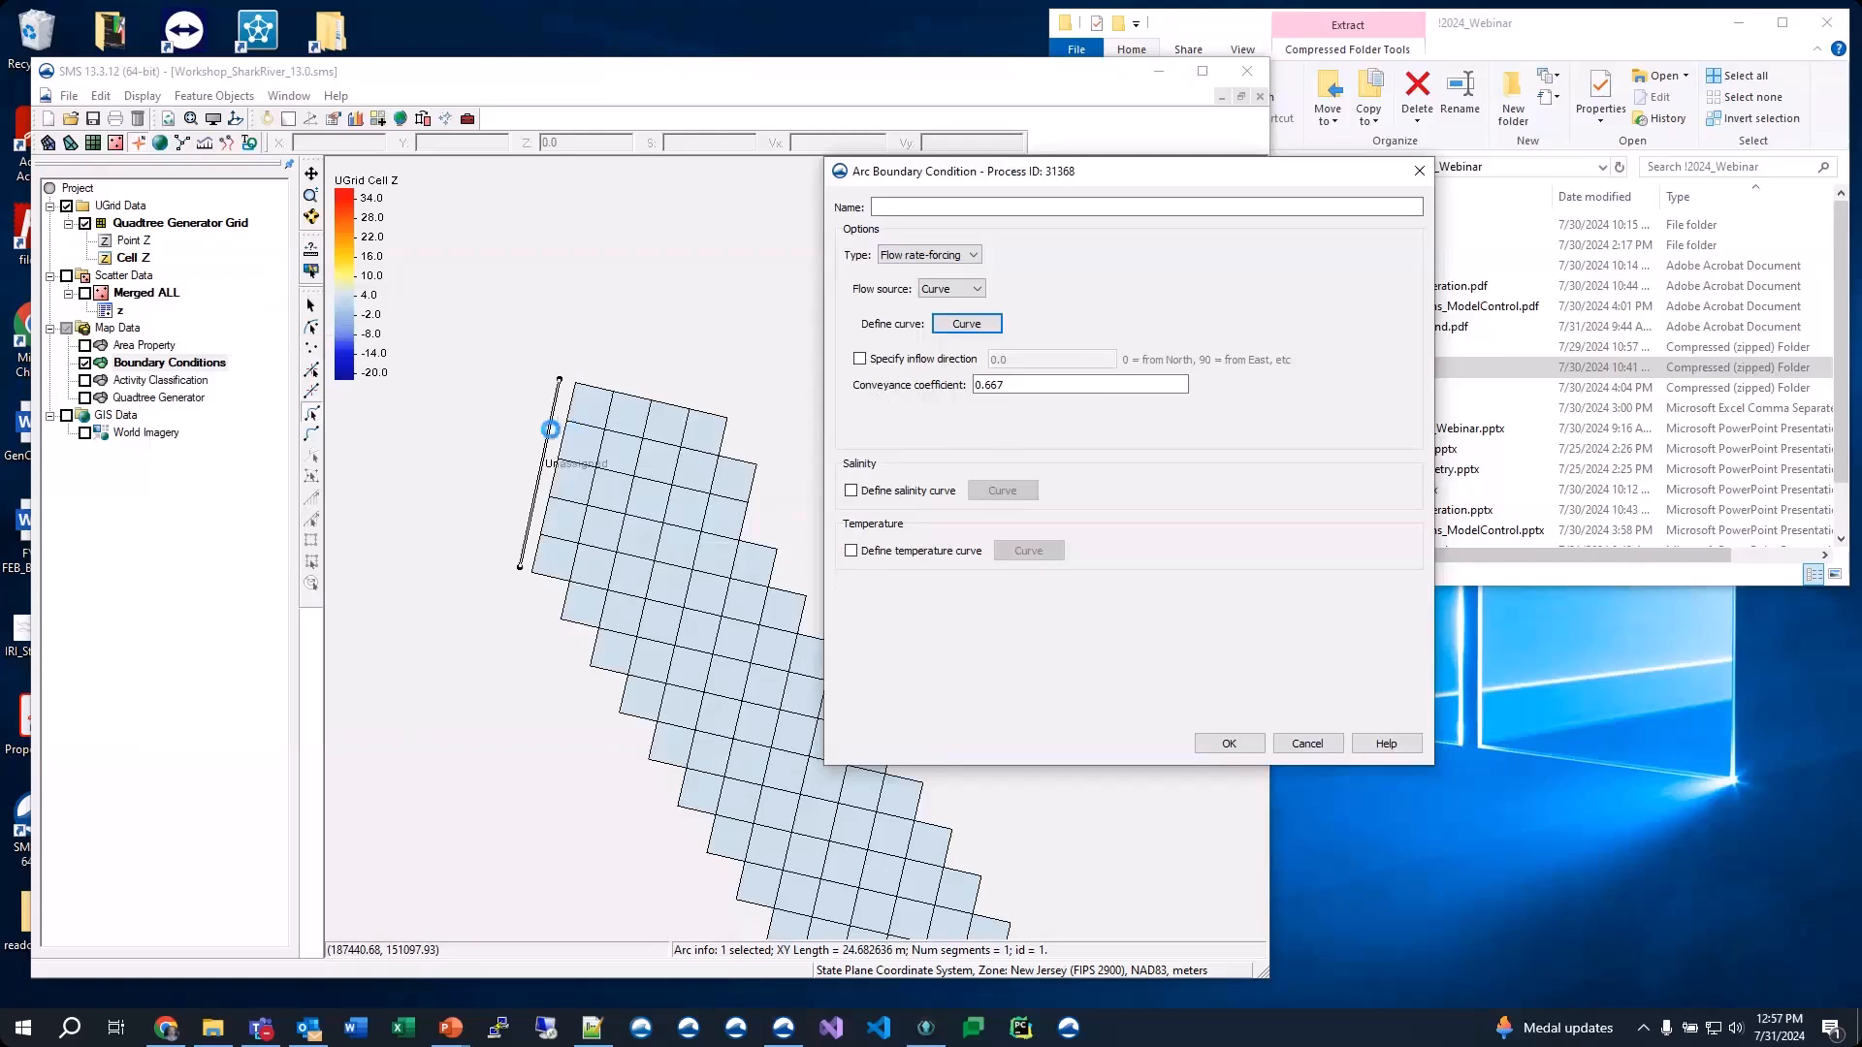
Try the inflow direction option of the flow boundary condition, turn it off, and discard the river arc's boundary settings
left_click(1025, 385)
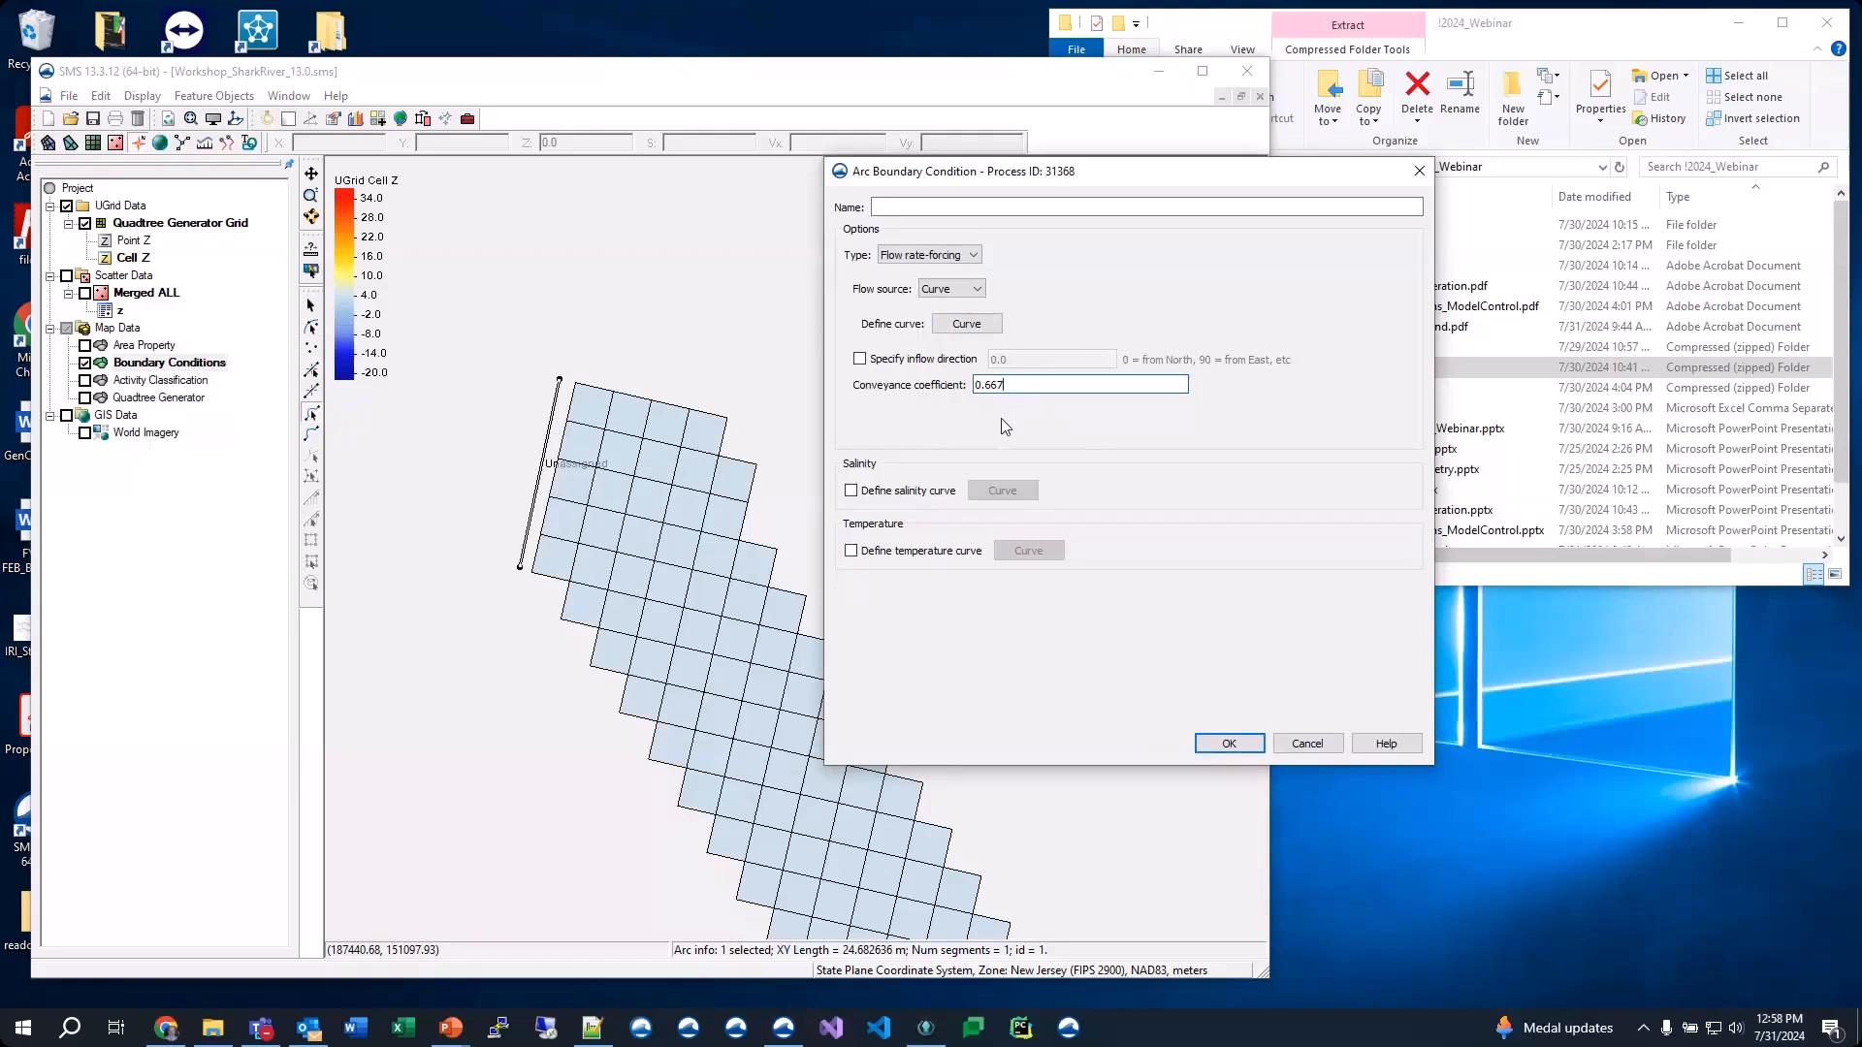
left_click(859, 362)
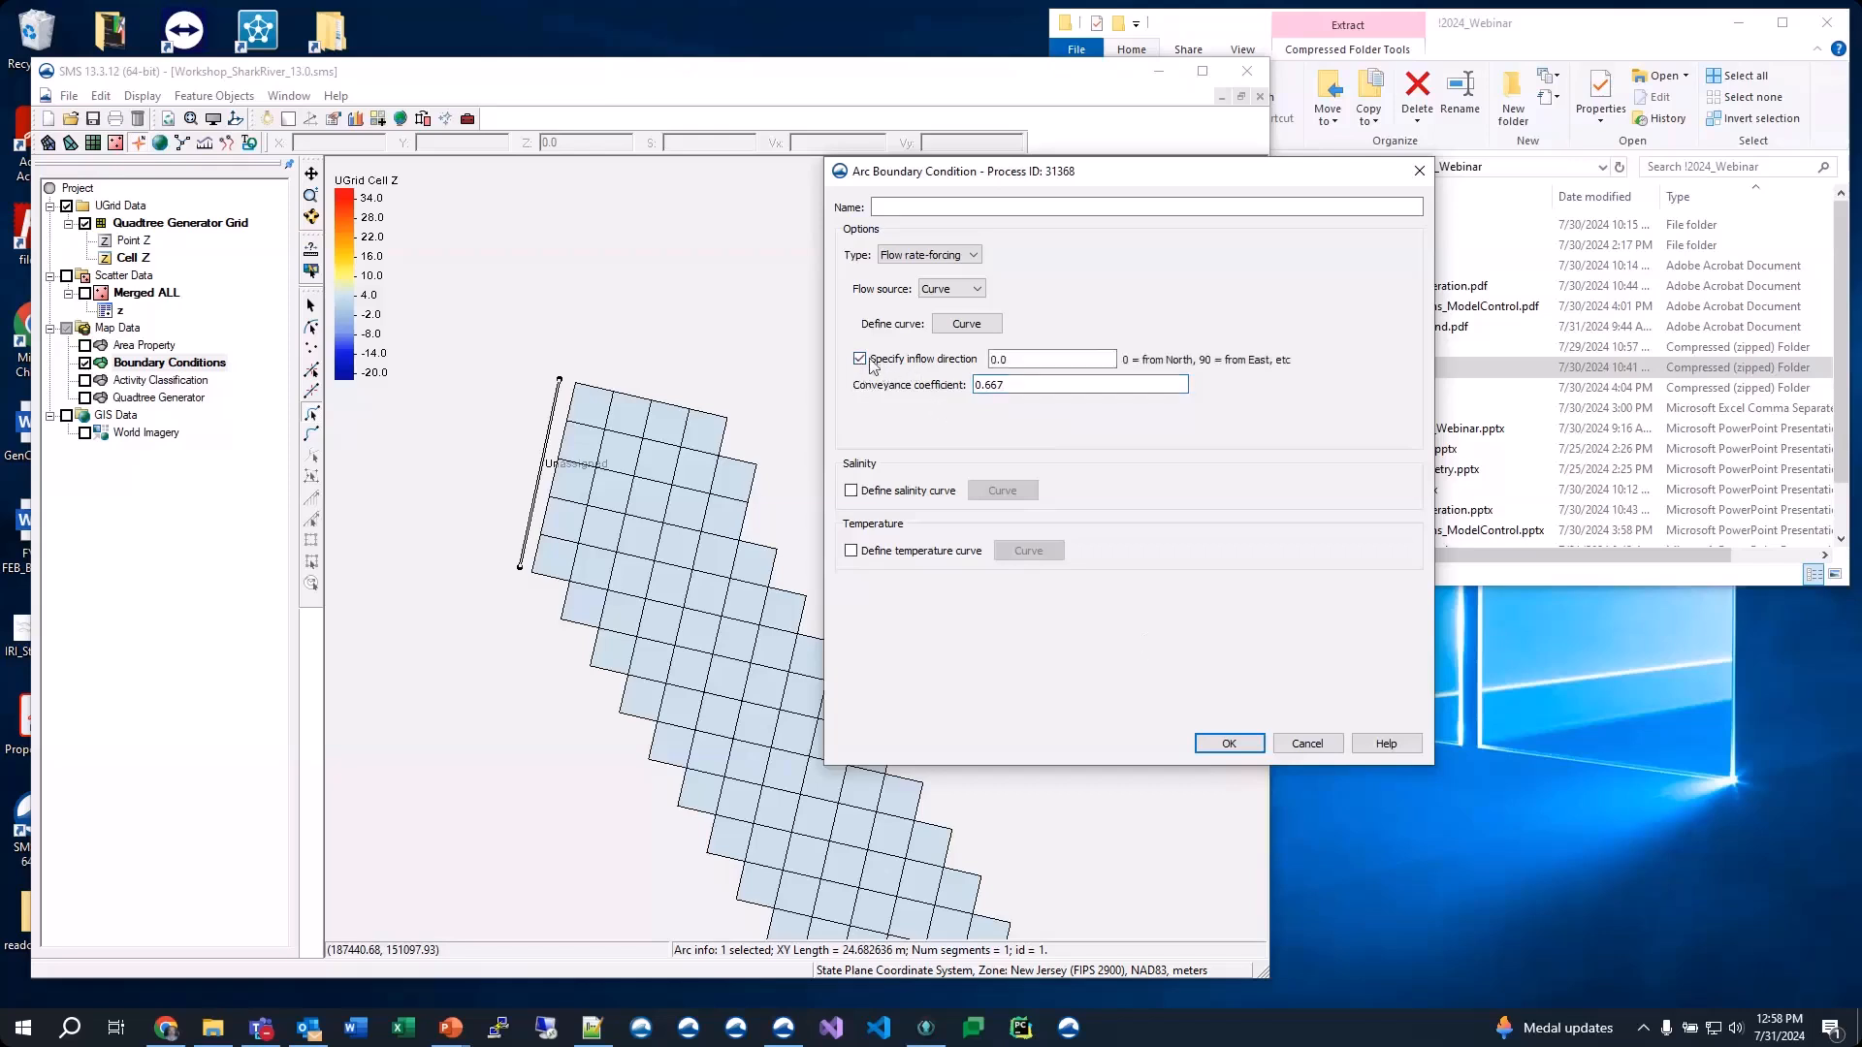
left_click(860, 360)
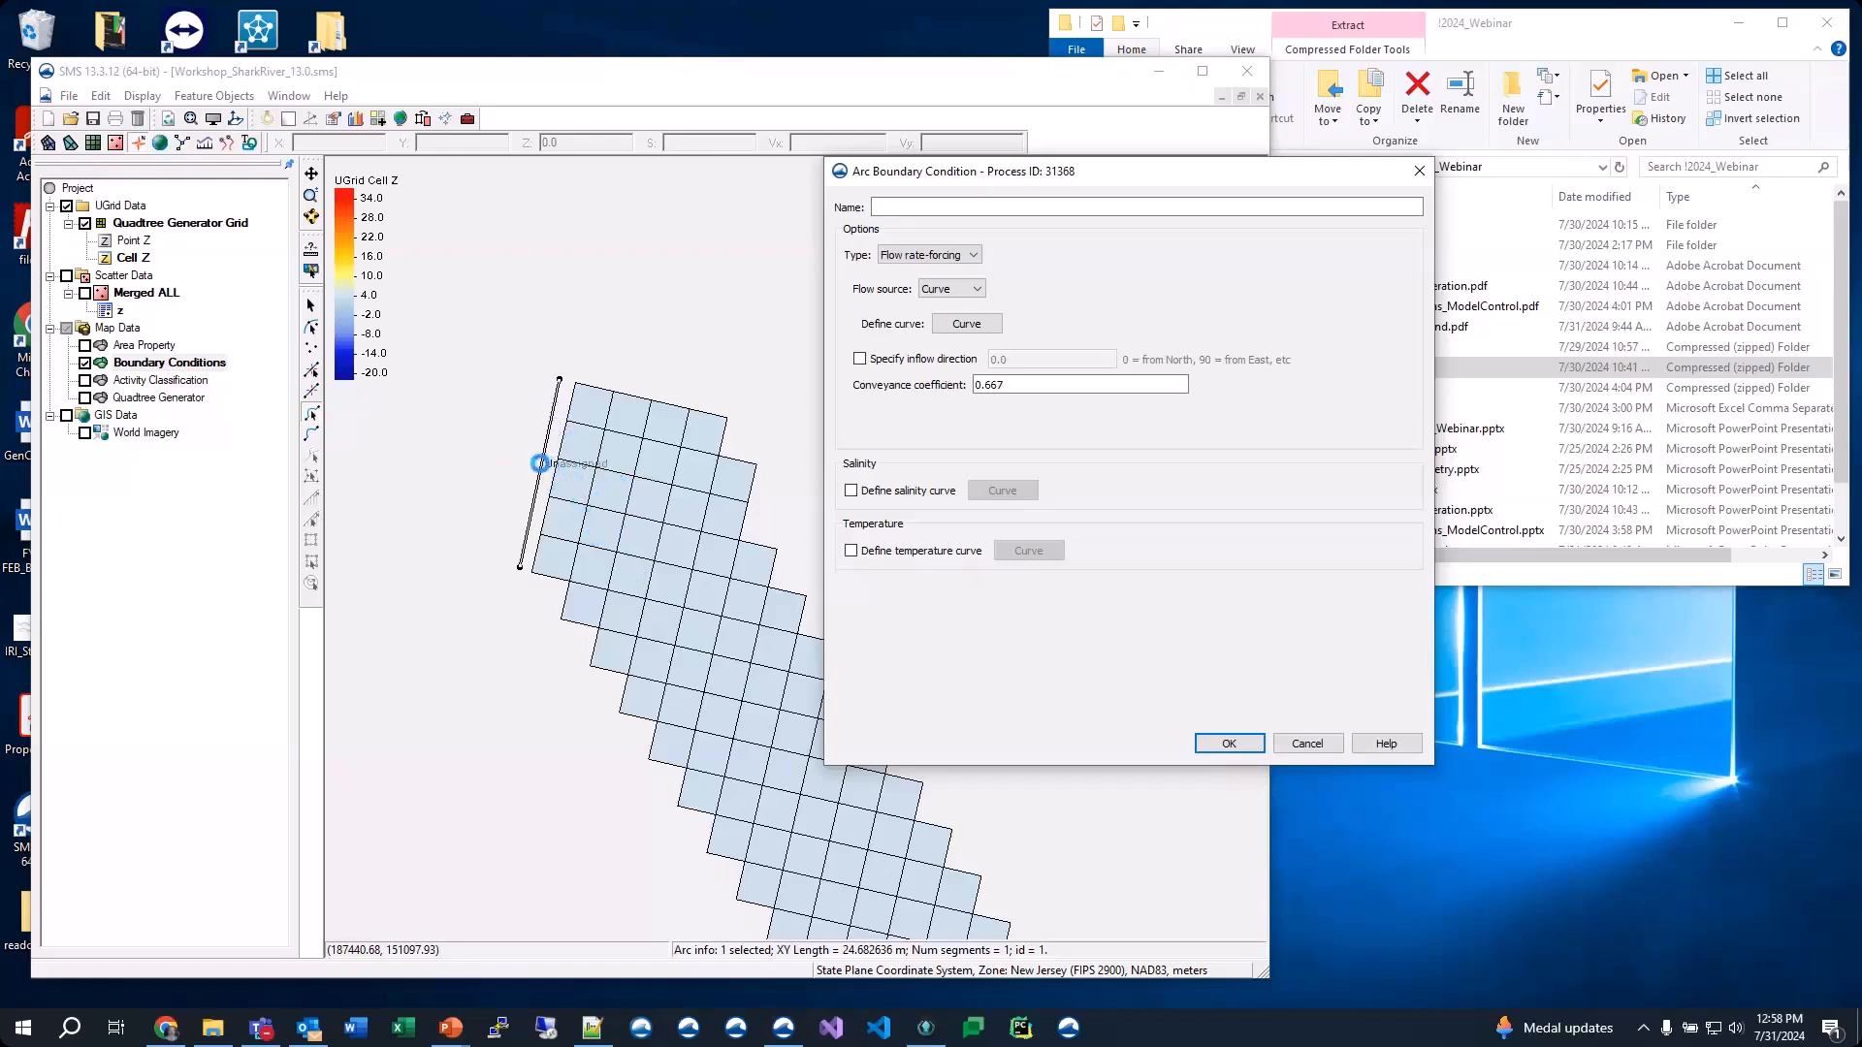
left_click(859, 359)
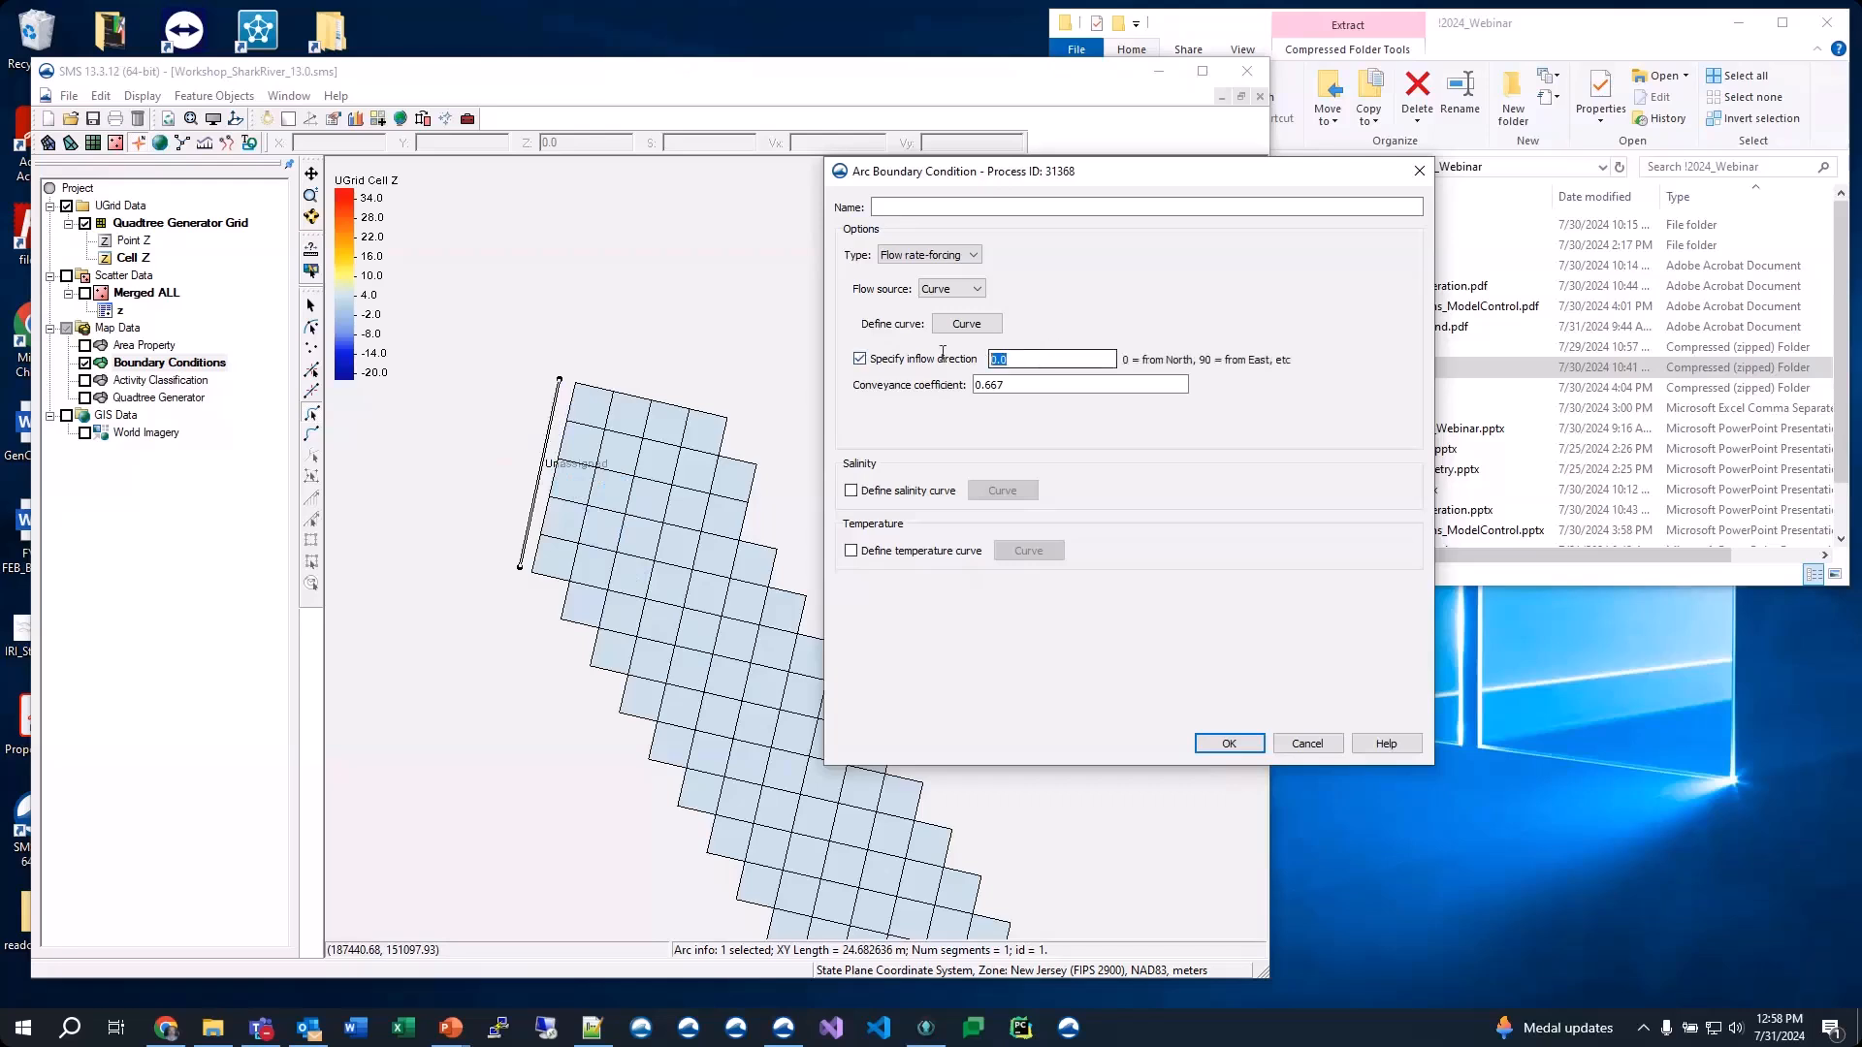
double_click(1042, 359)
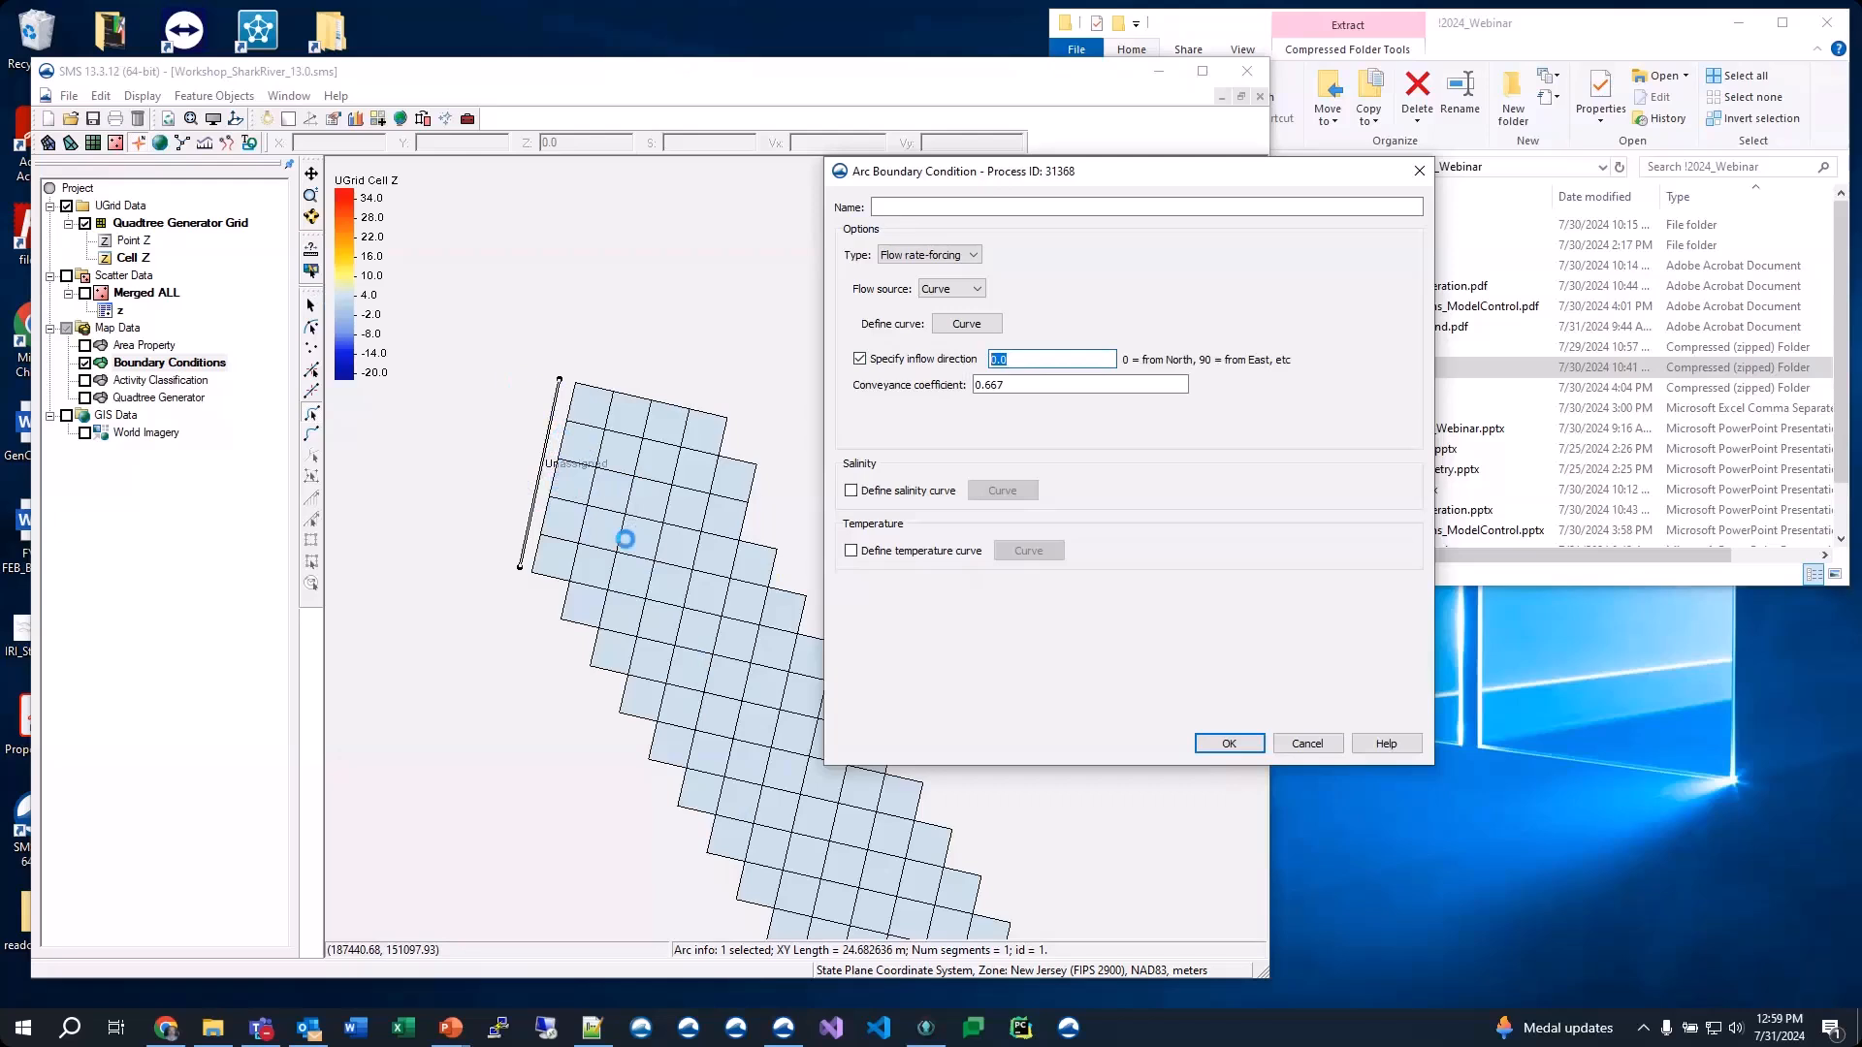
left_click(860, 365)
left_click(860, 364)
left_click(1038, 361)
left_click(898, 367)
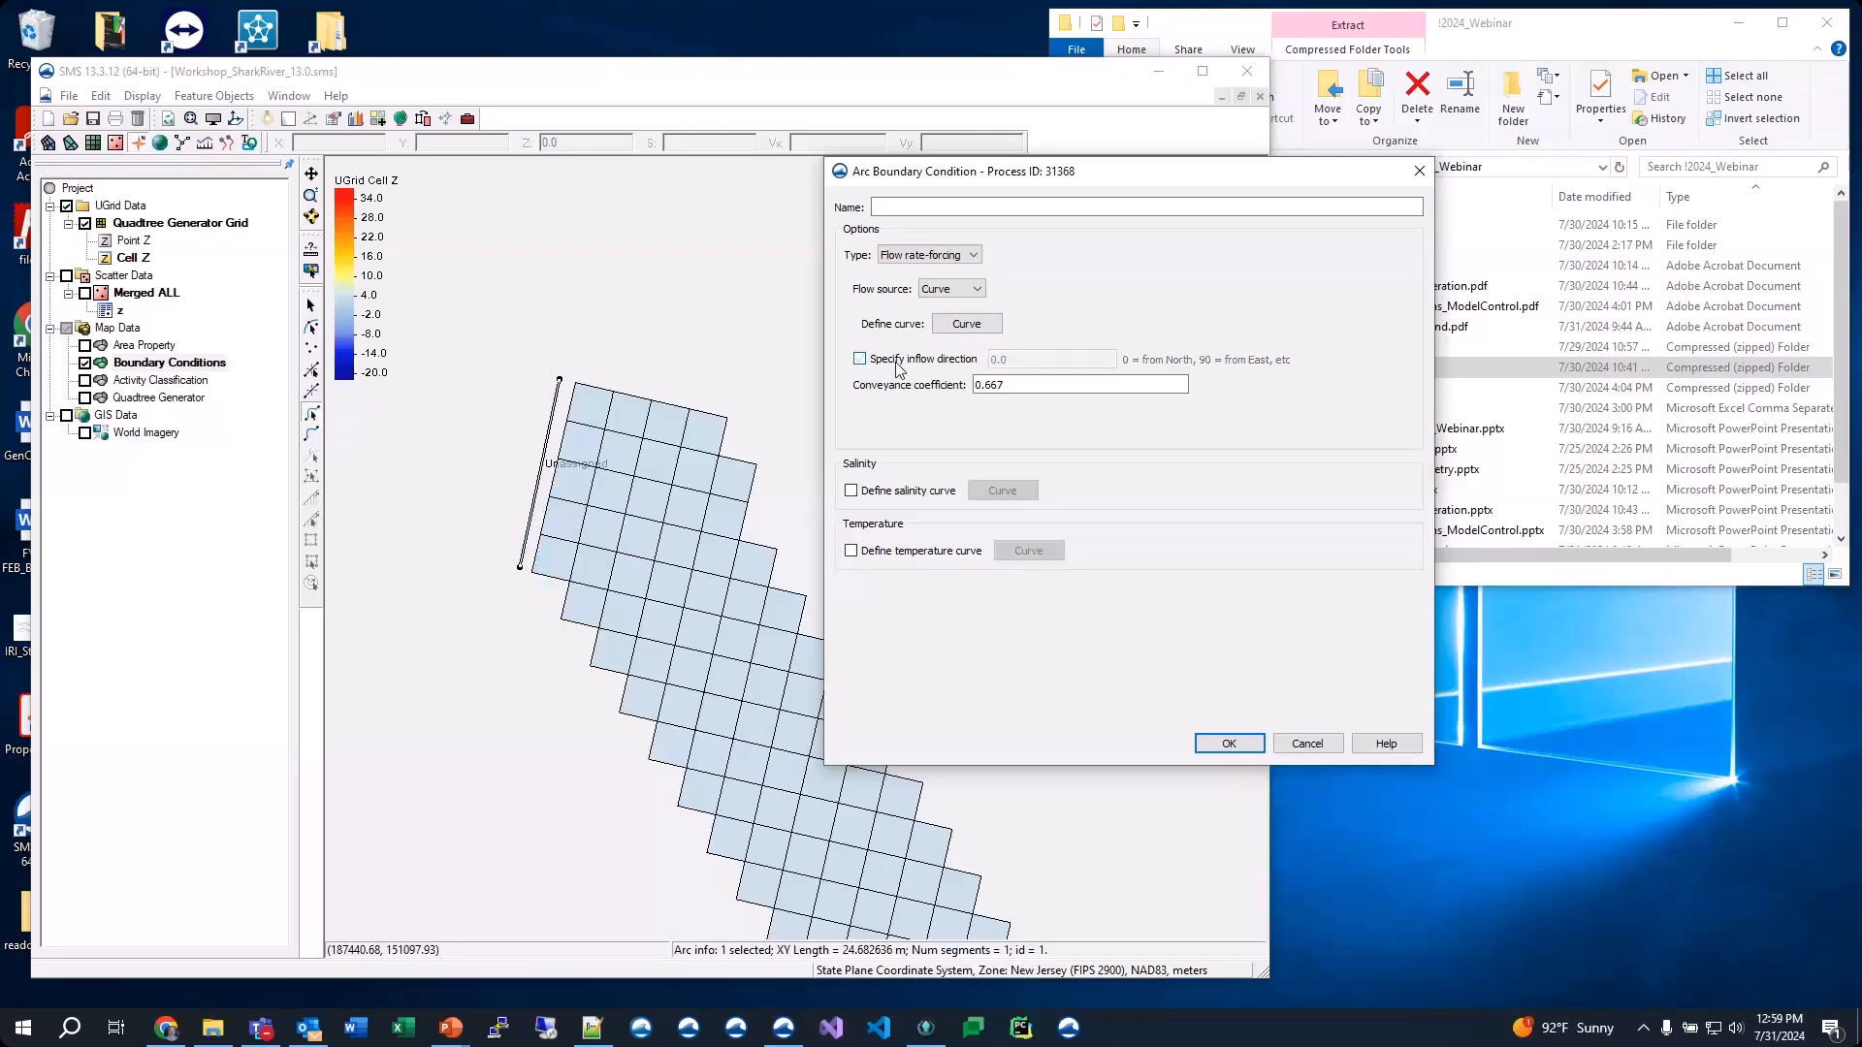
left_click(1309, 745)
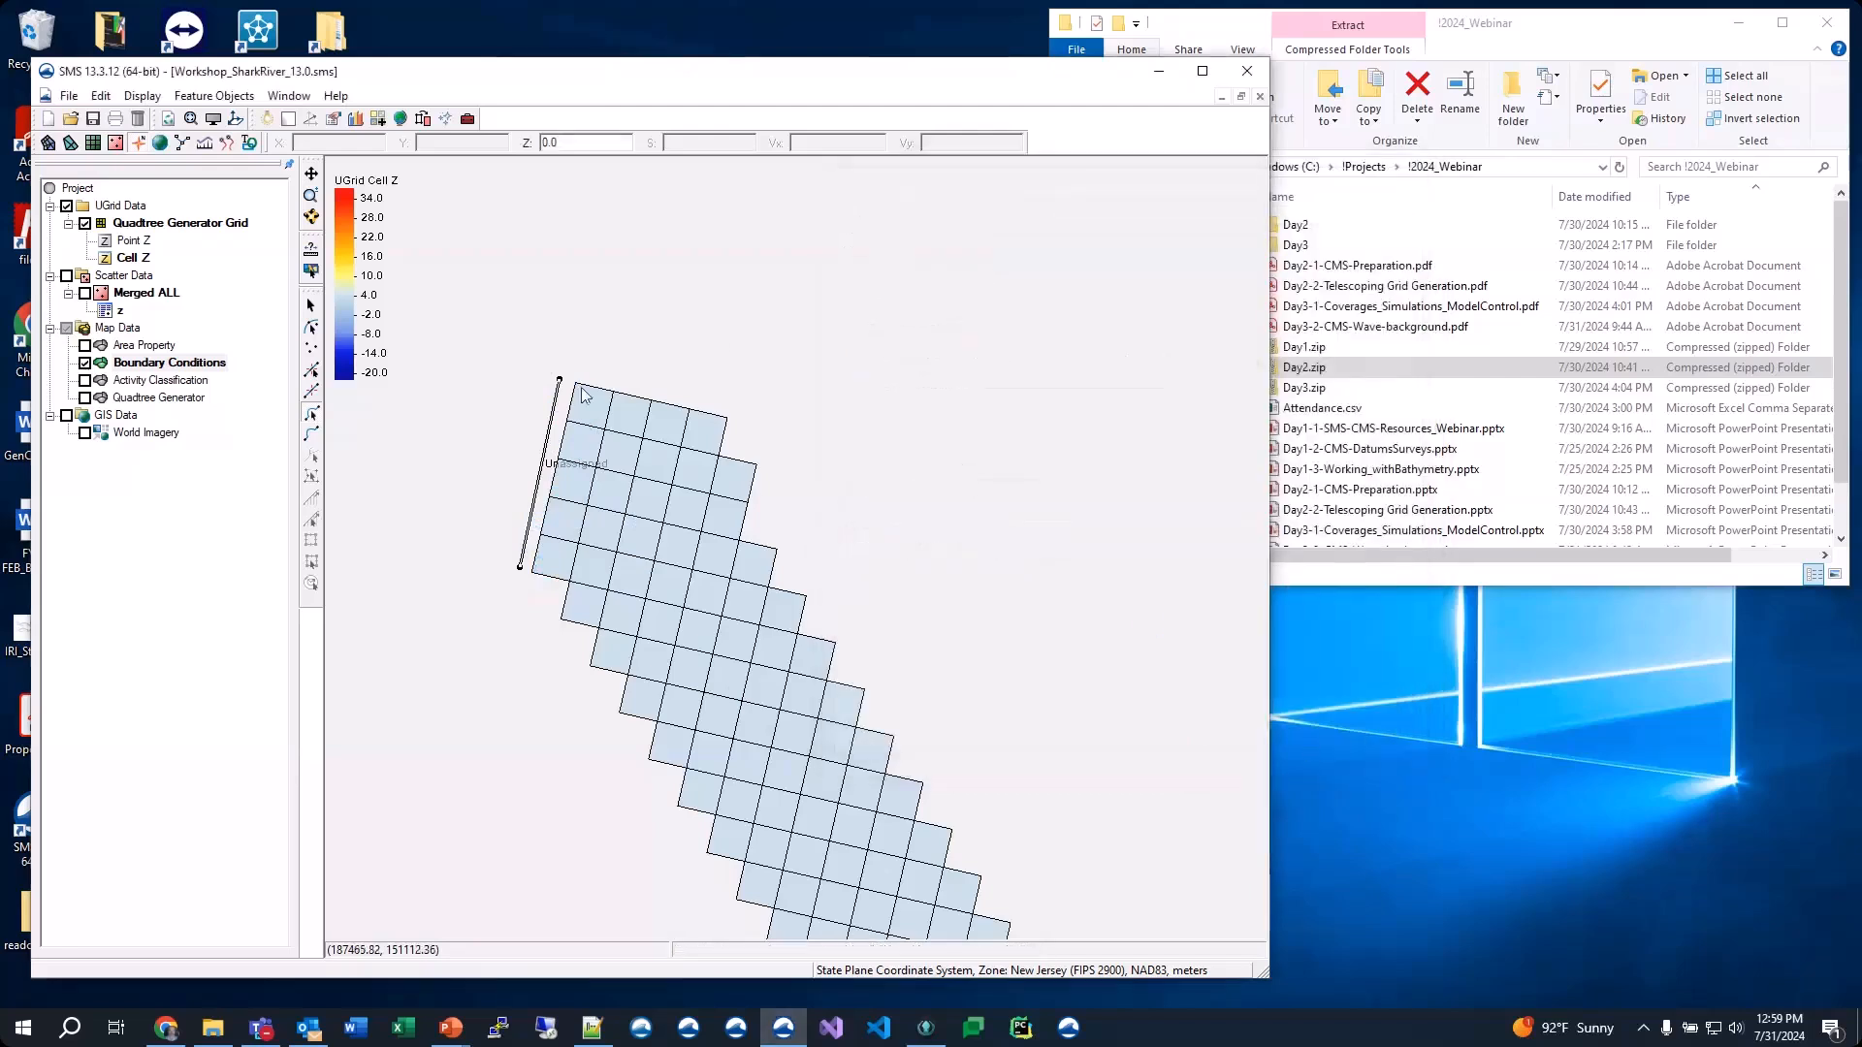
Delete the unassigned arc at the upstream end of the river branch
left_click(311, 417)
left_click(546, 454)
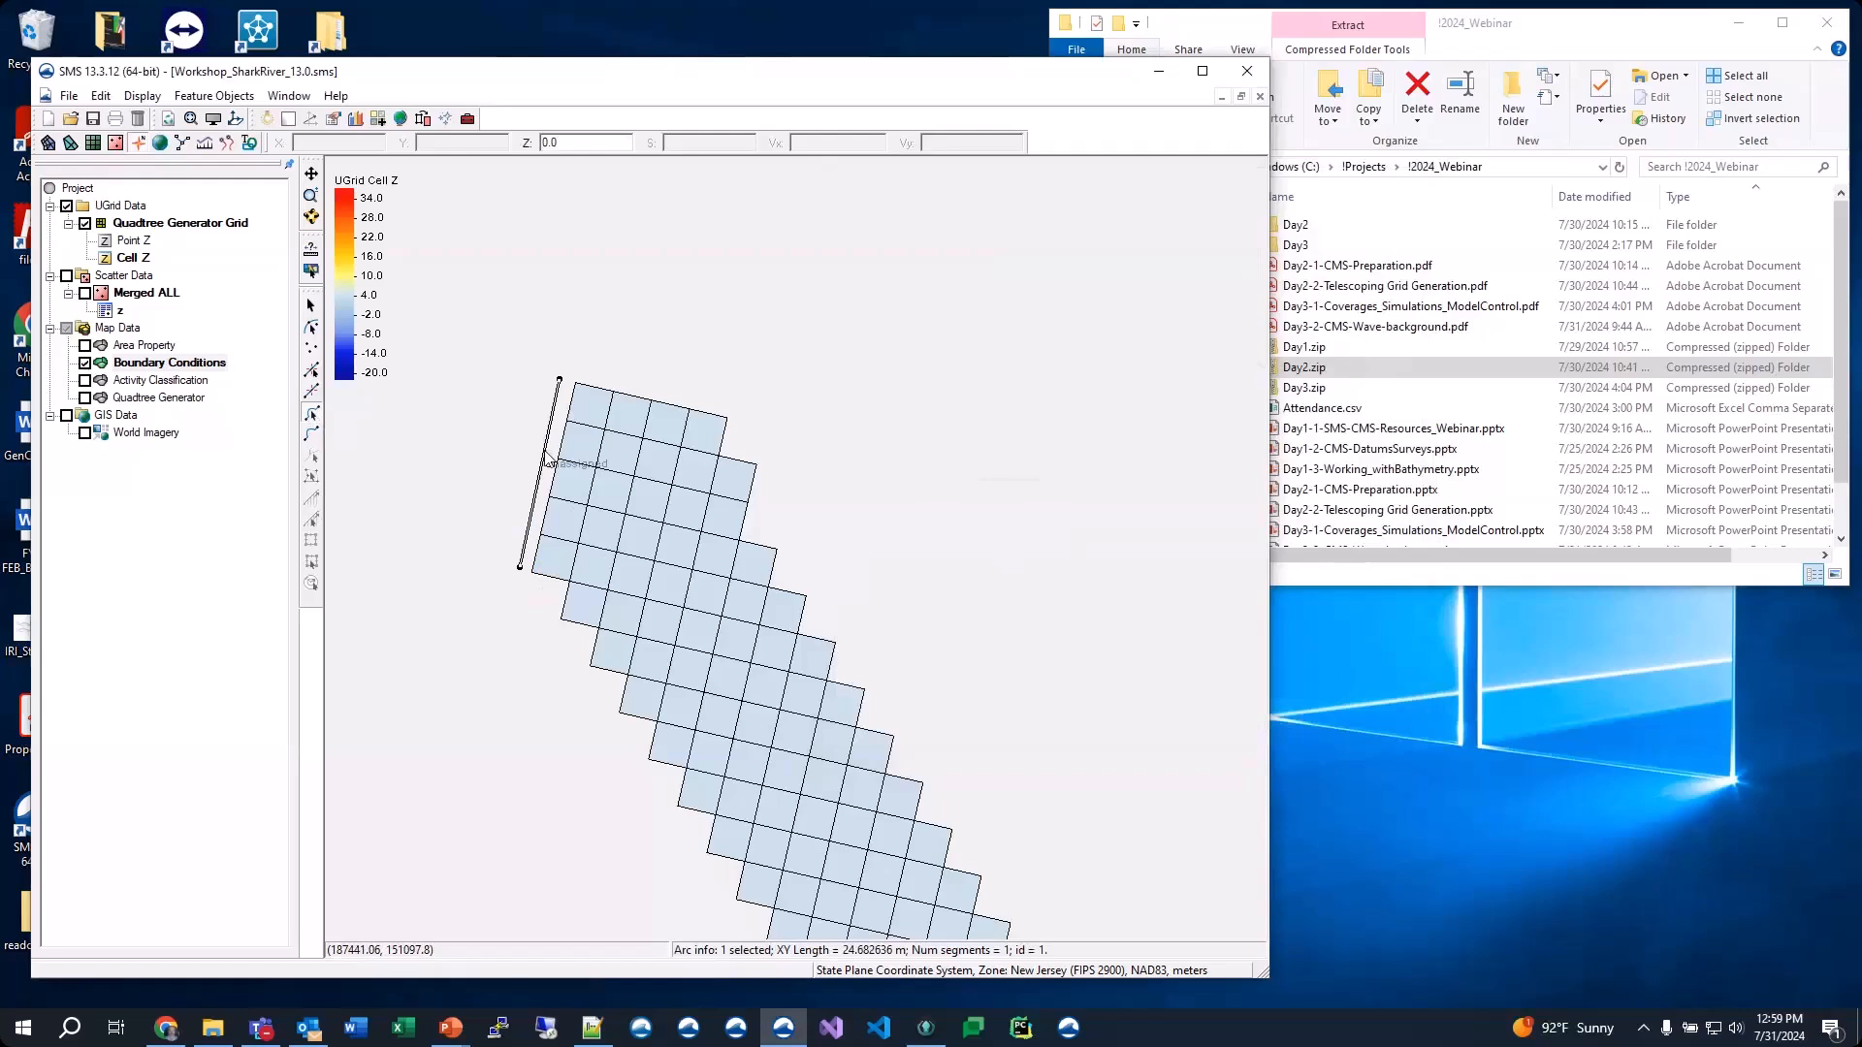
key("Delete")
key("Return")
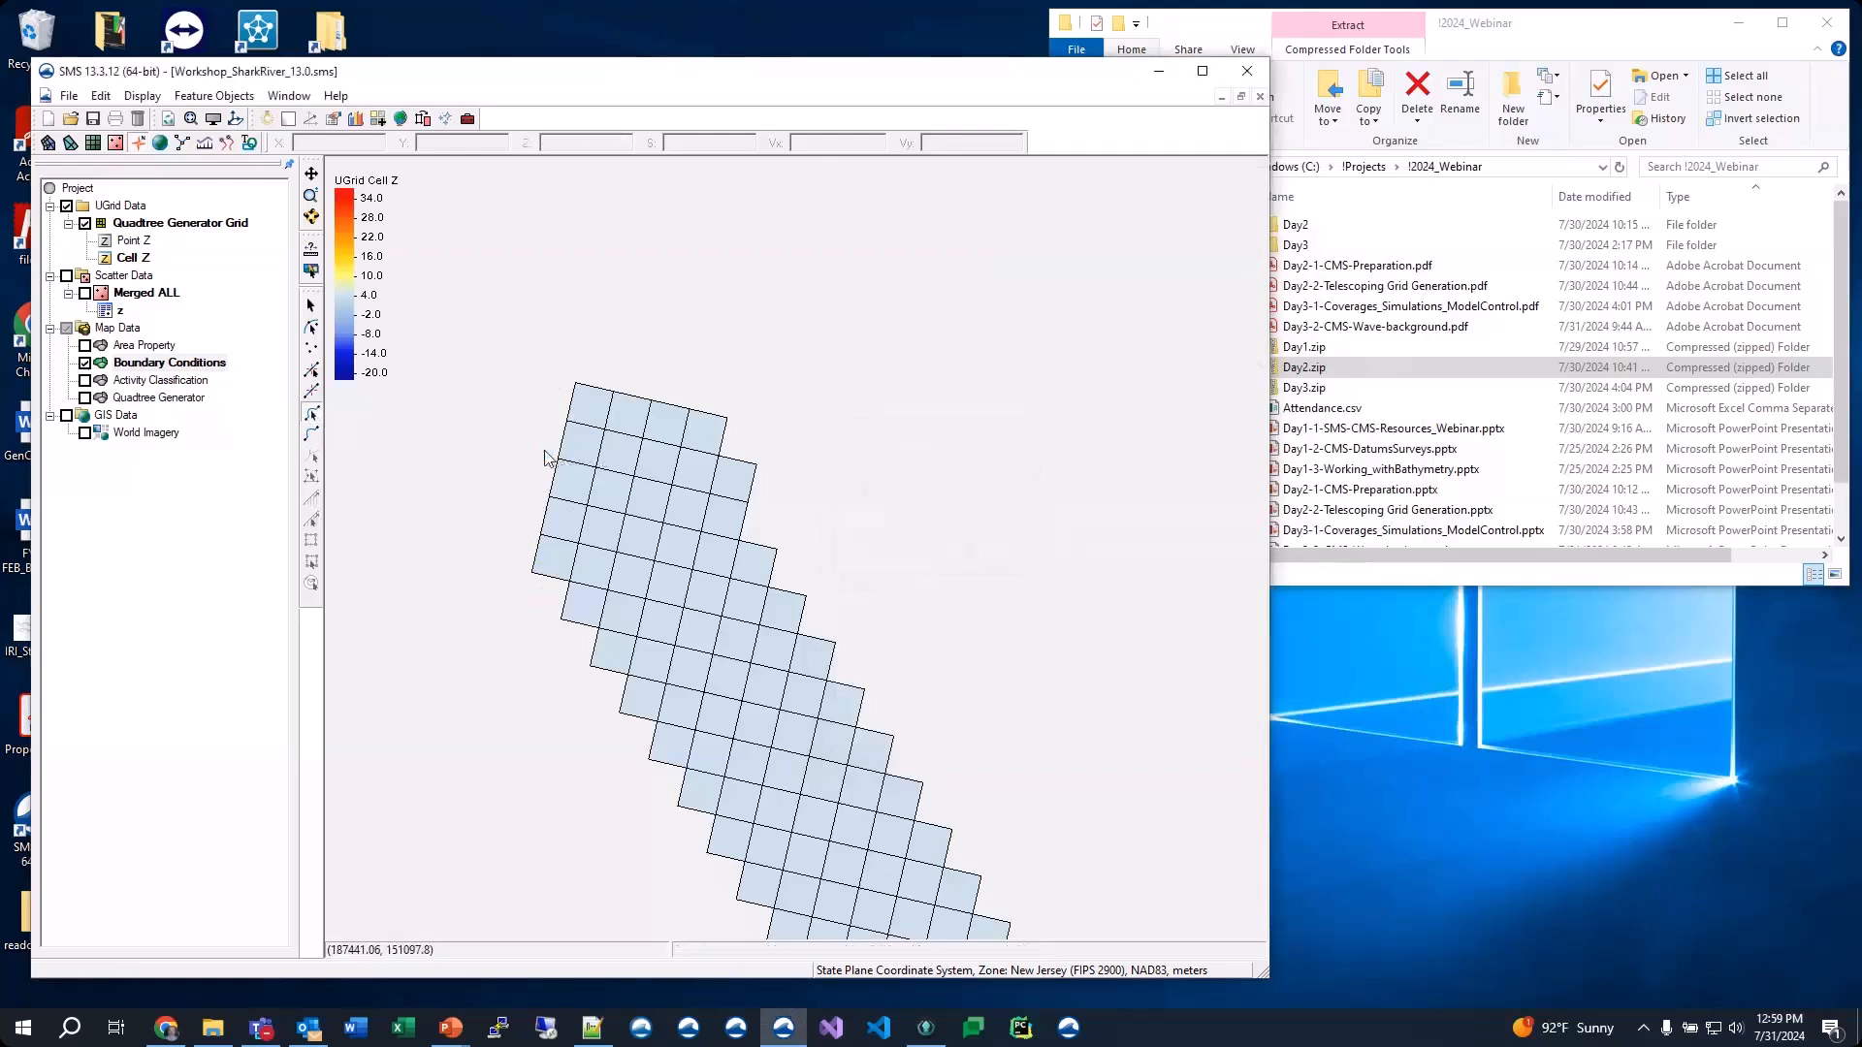
Create a new CMS-Flow simulation and rename it SRI_TestRun1
left_click(200, 136)
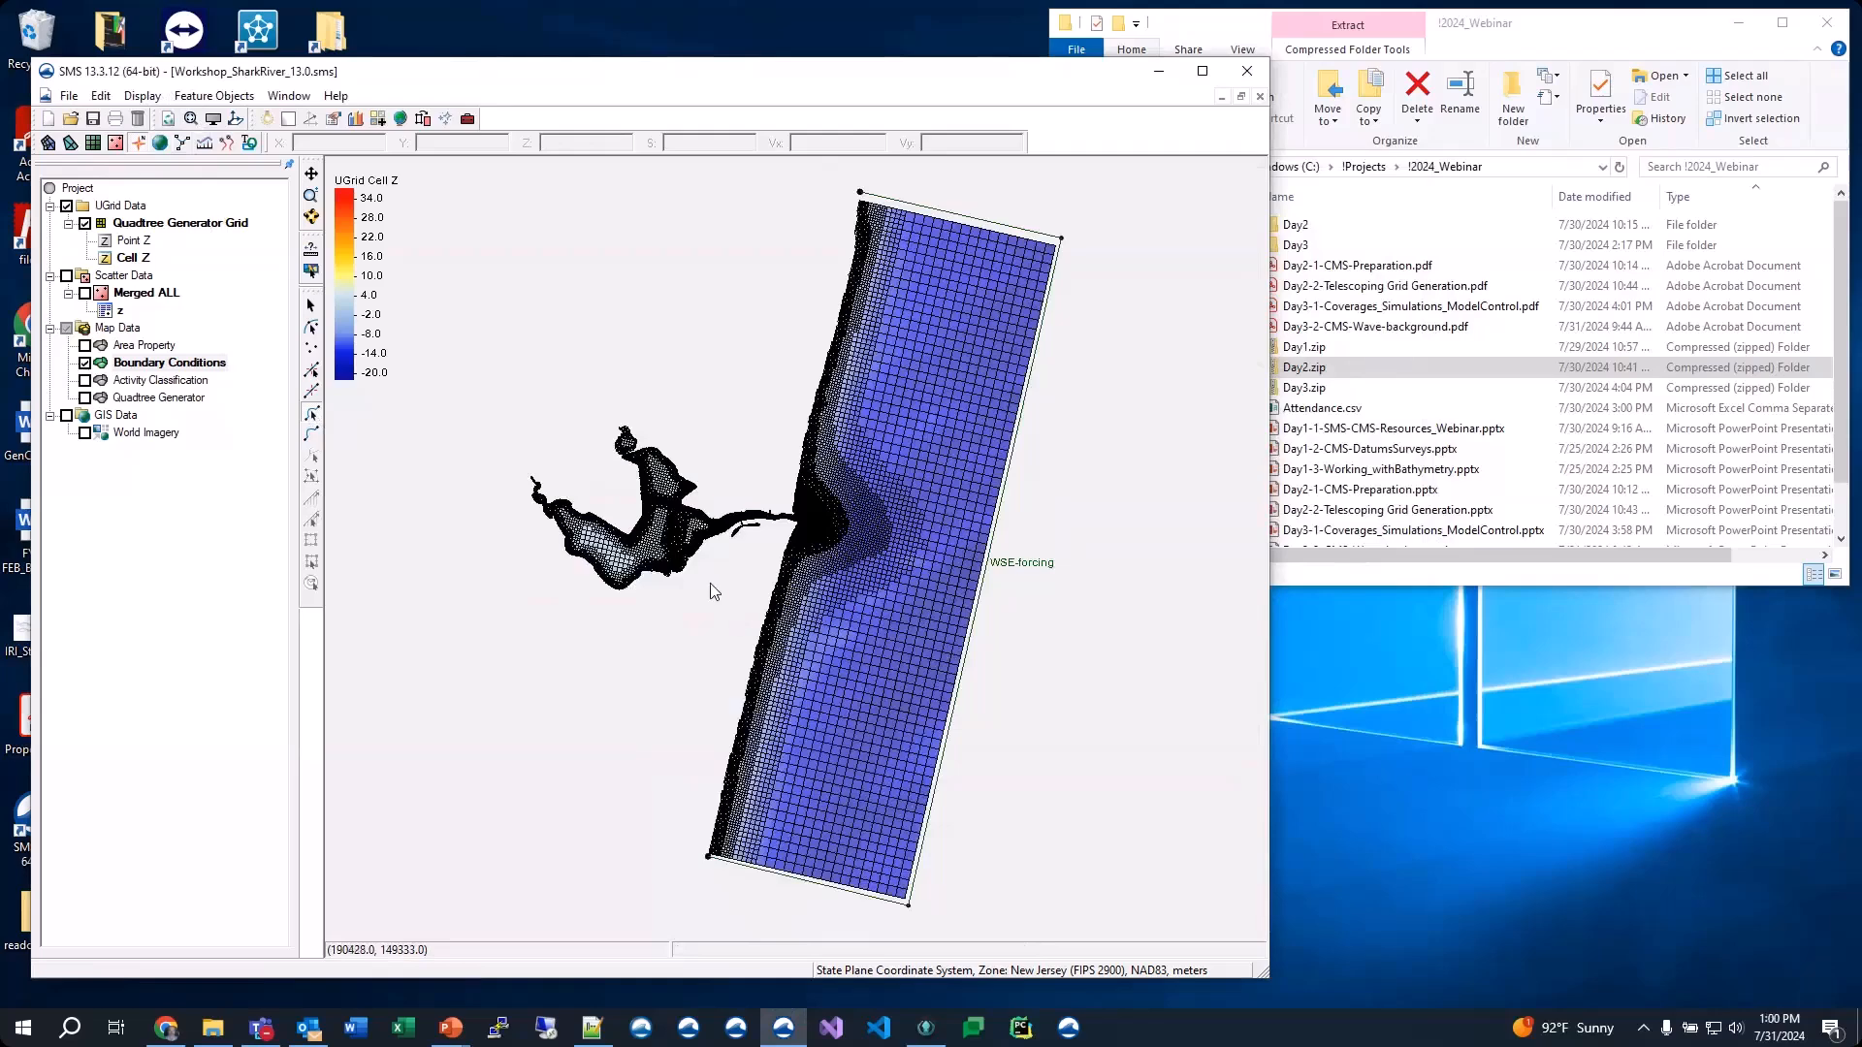
right_click(130, 503)
mouse_move(195, 567)
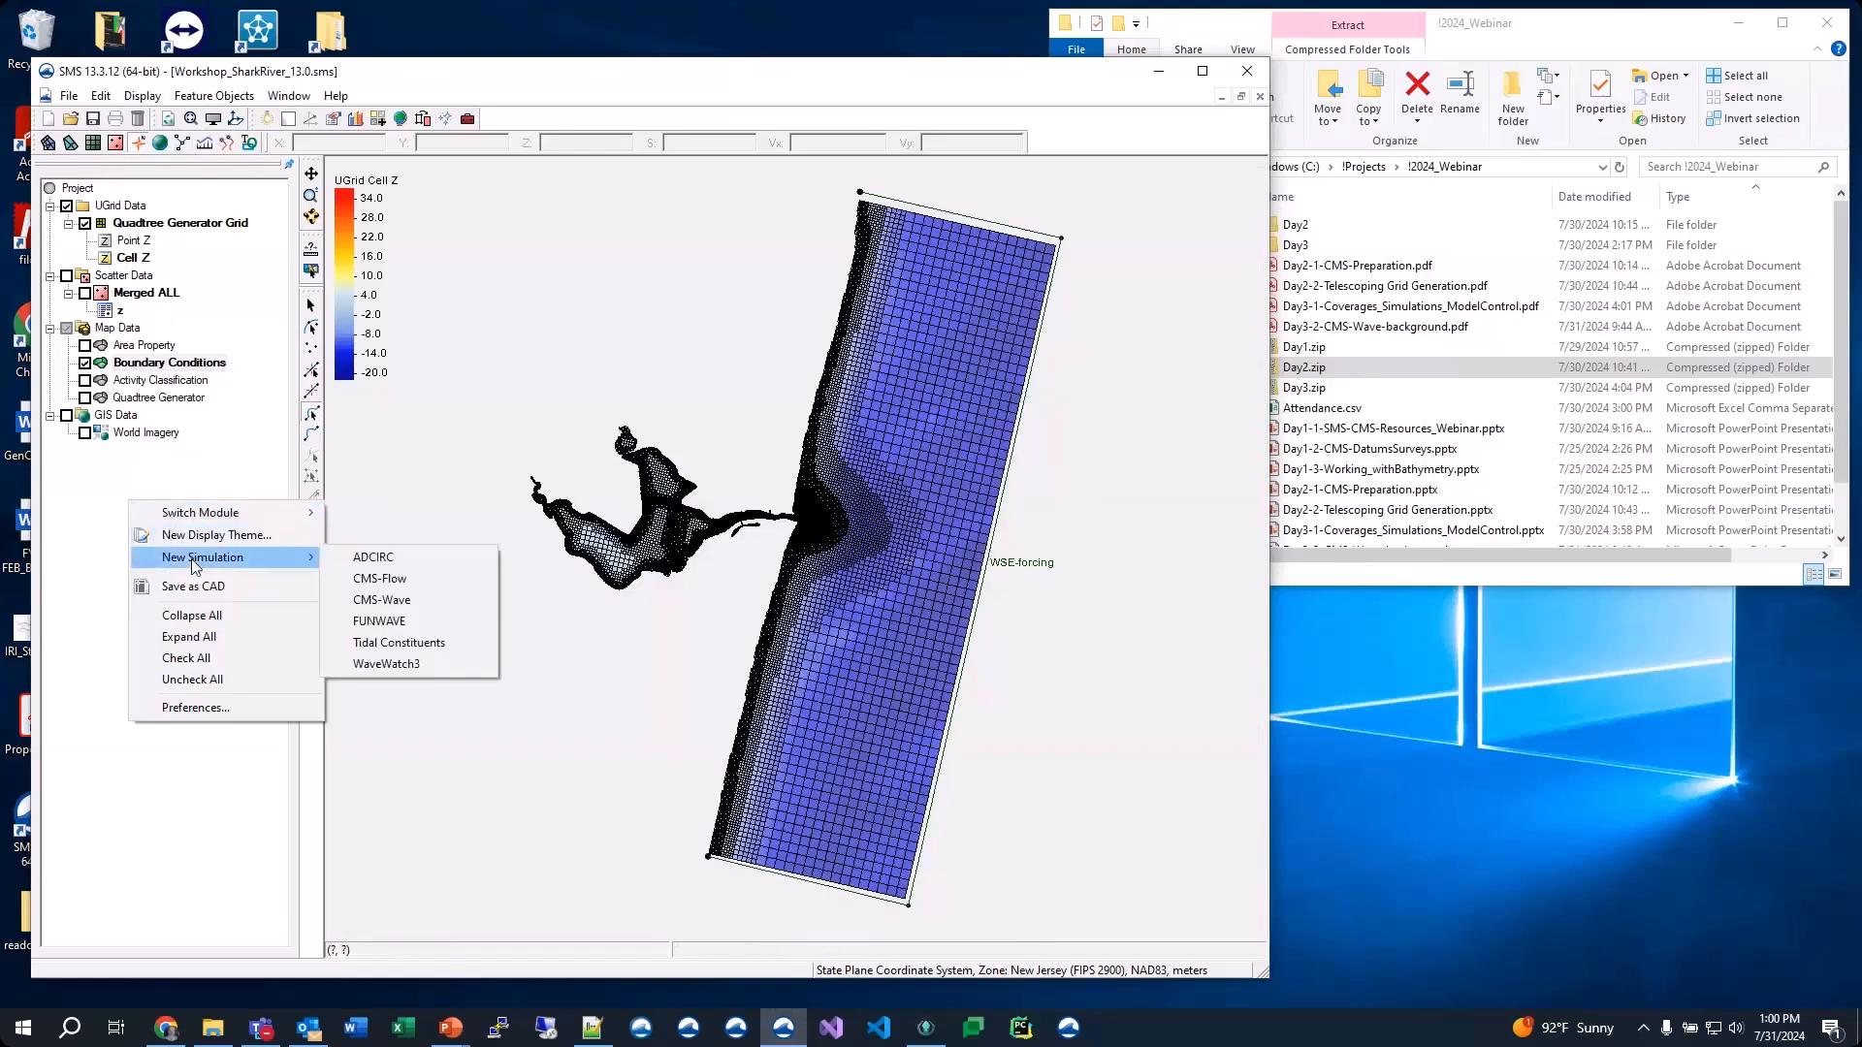
left_click(384, 580)
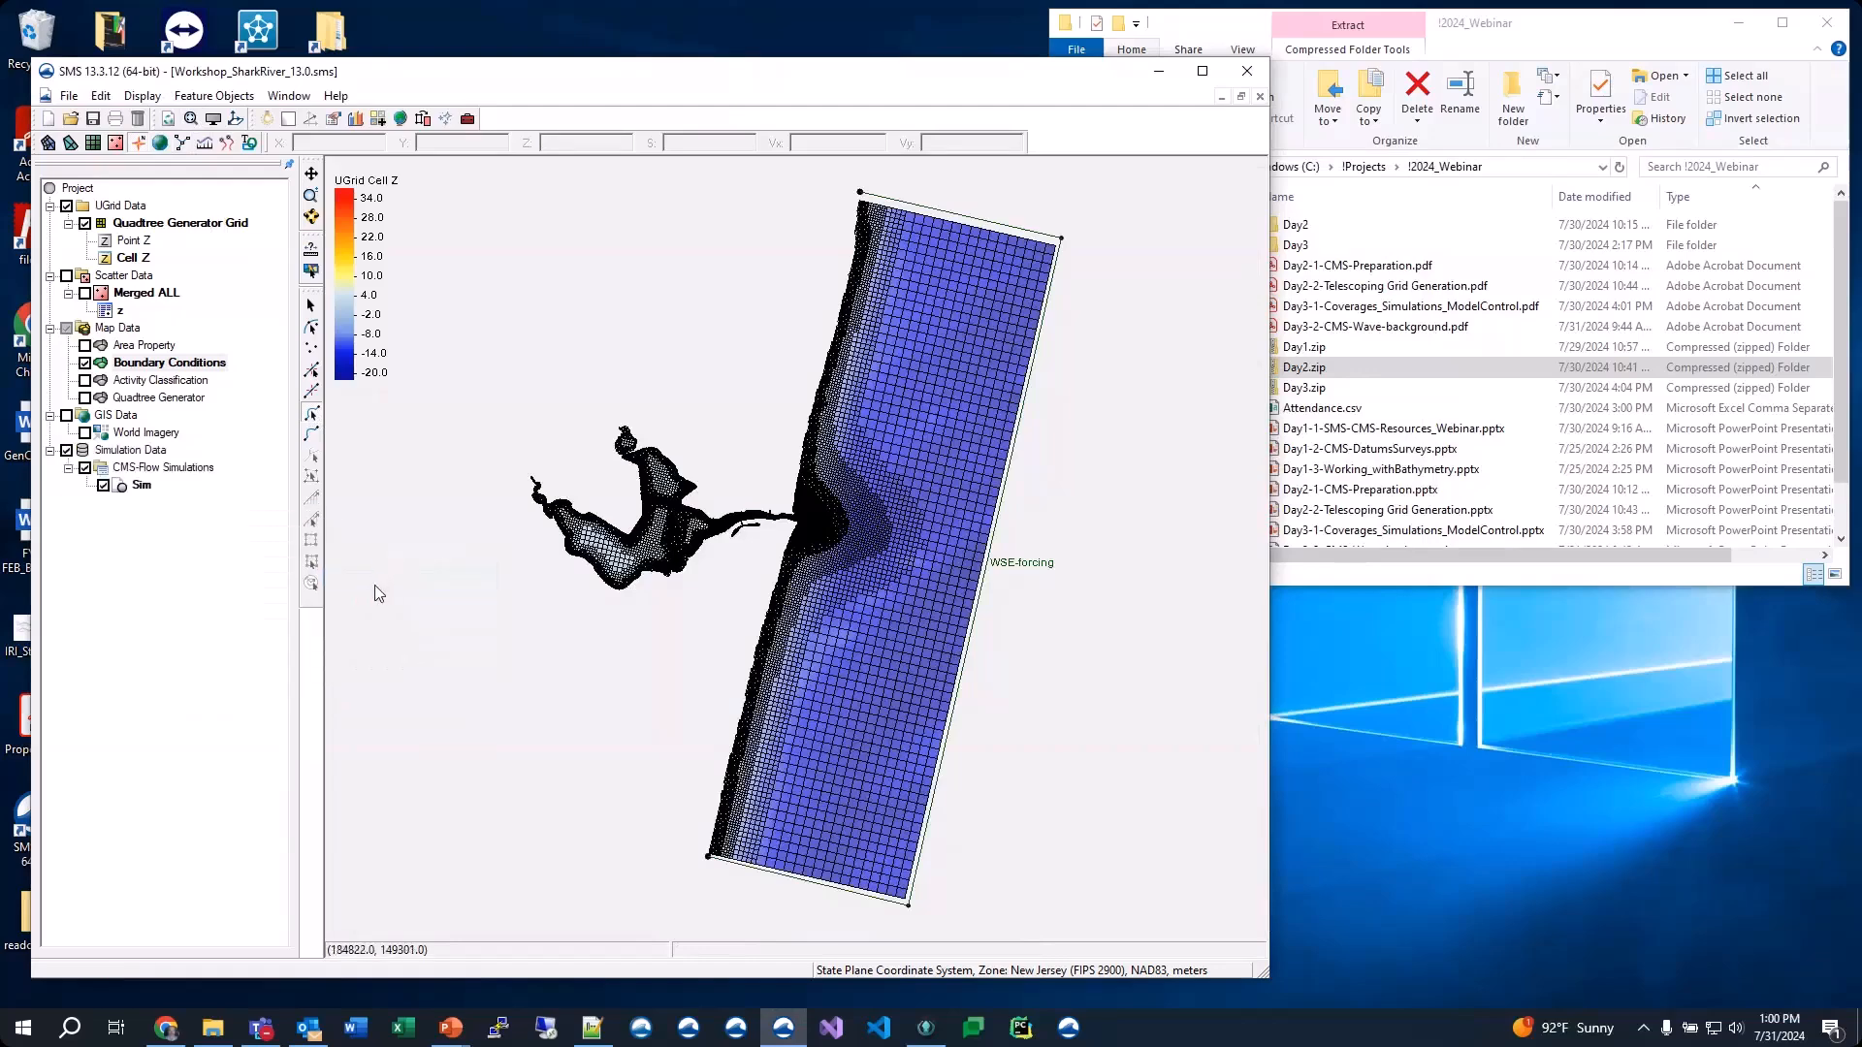
right_click(140, 487)
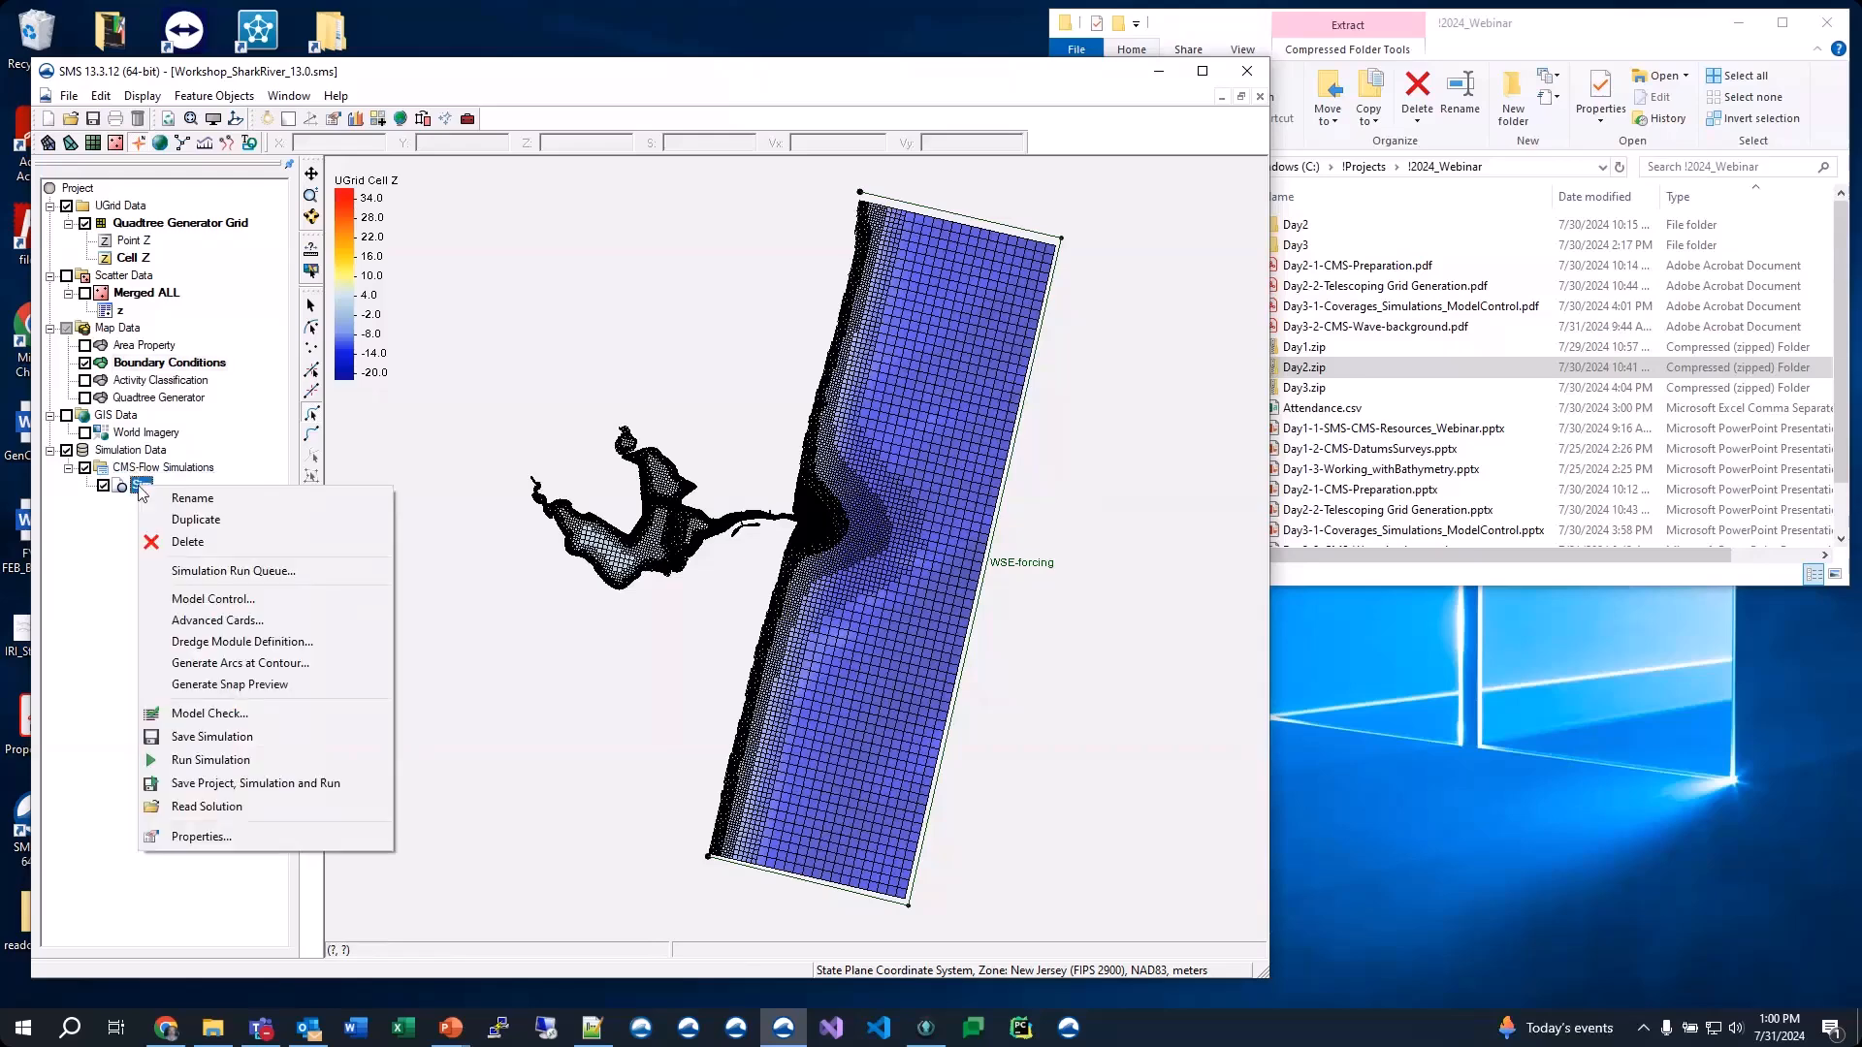
left_click(218, 499)
type("SRI_")
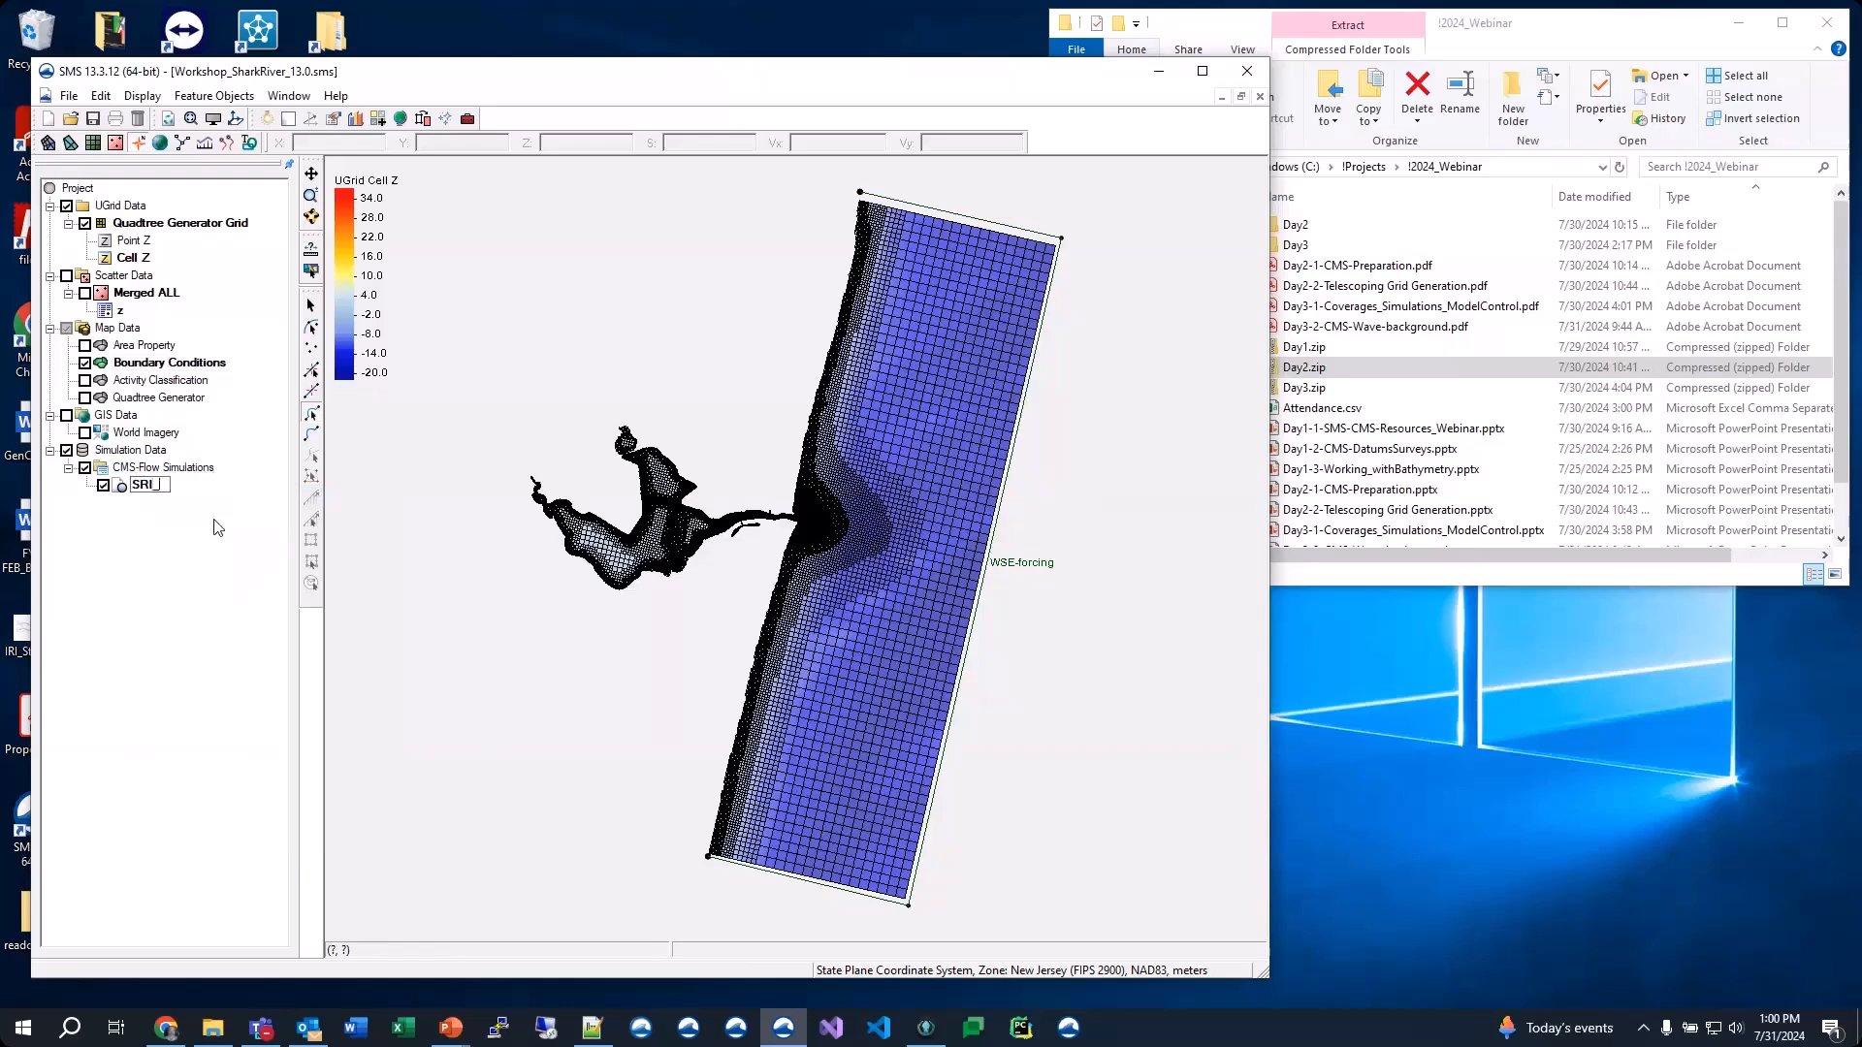
type("TestRun1")
key("Return")
Apply the Boundary Conditions and Activity Classification coverages to the SRI_TestRun1 simulation
right_click(177, 366)
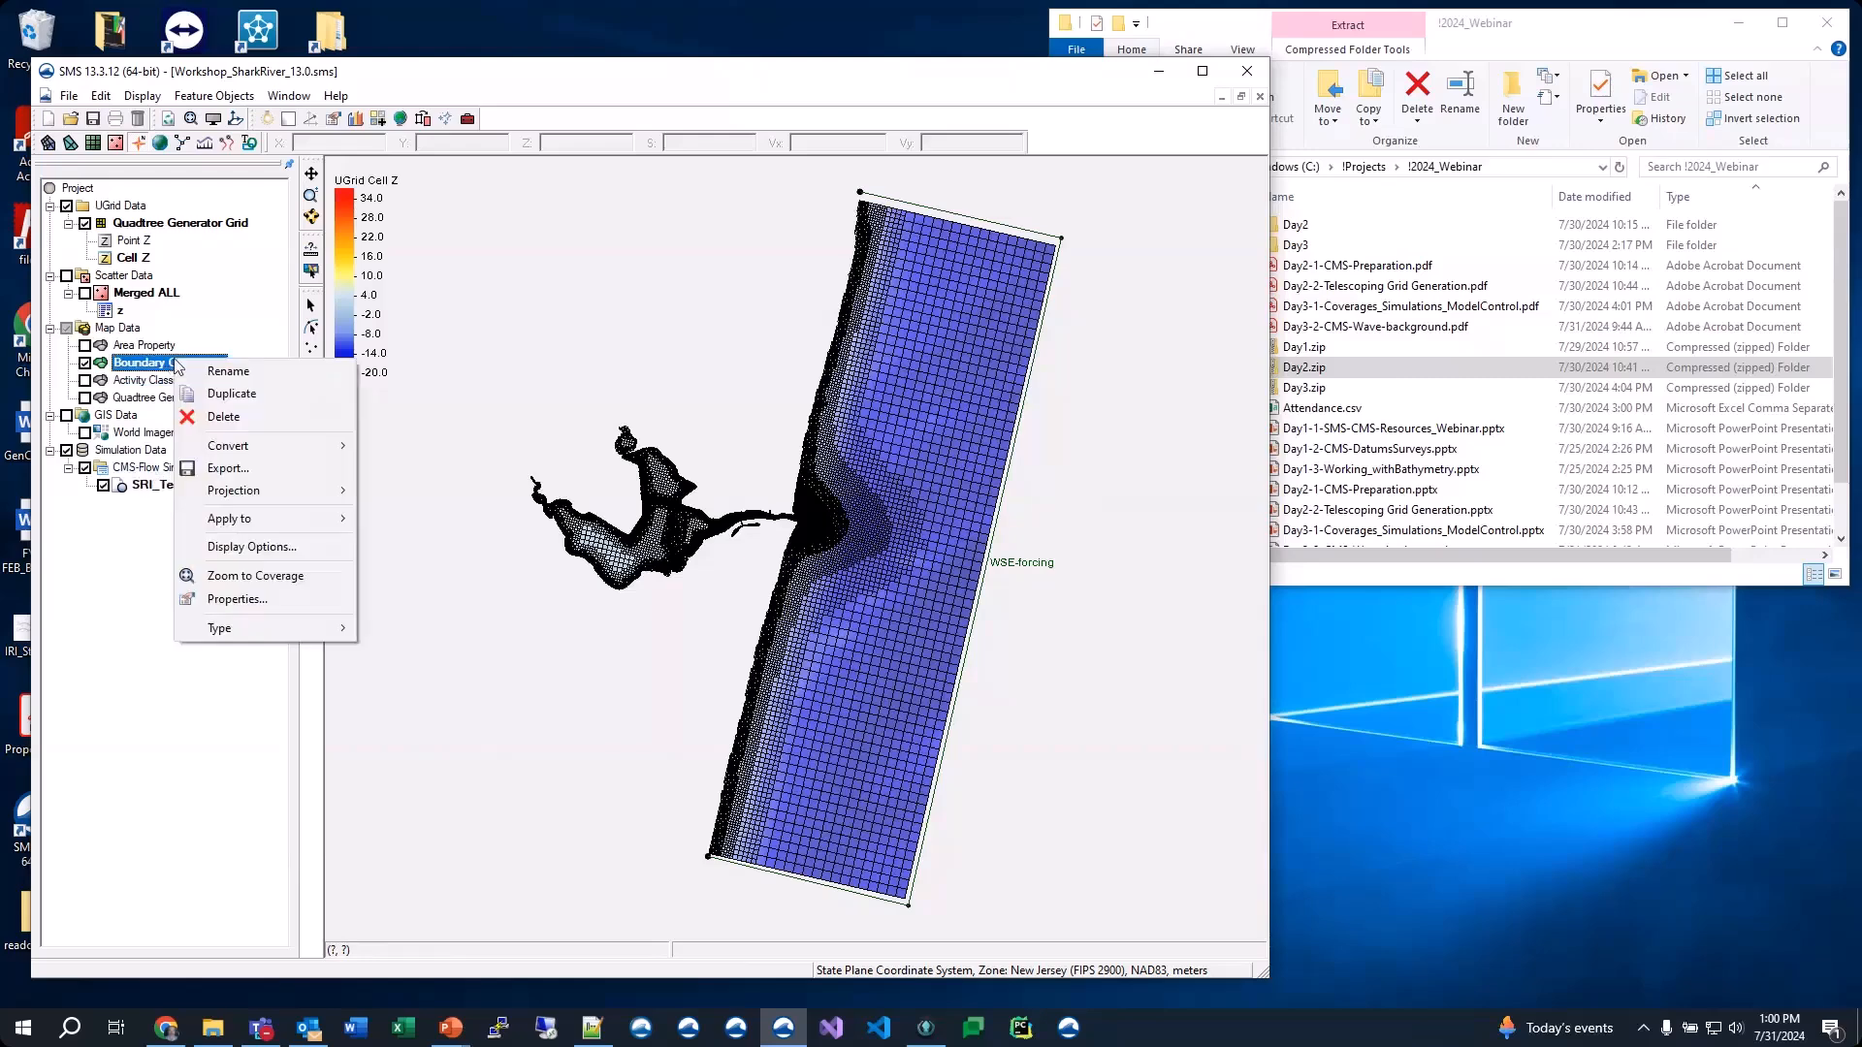
mouse_move(320, 520)
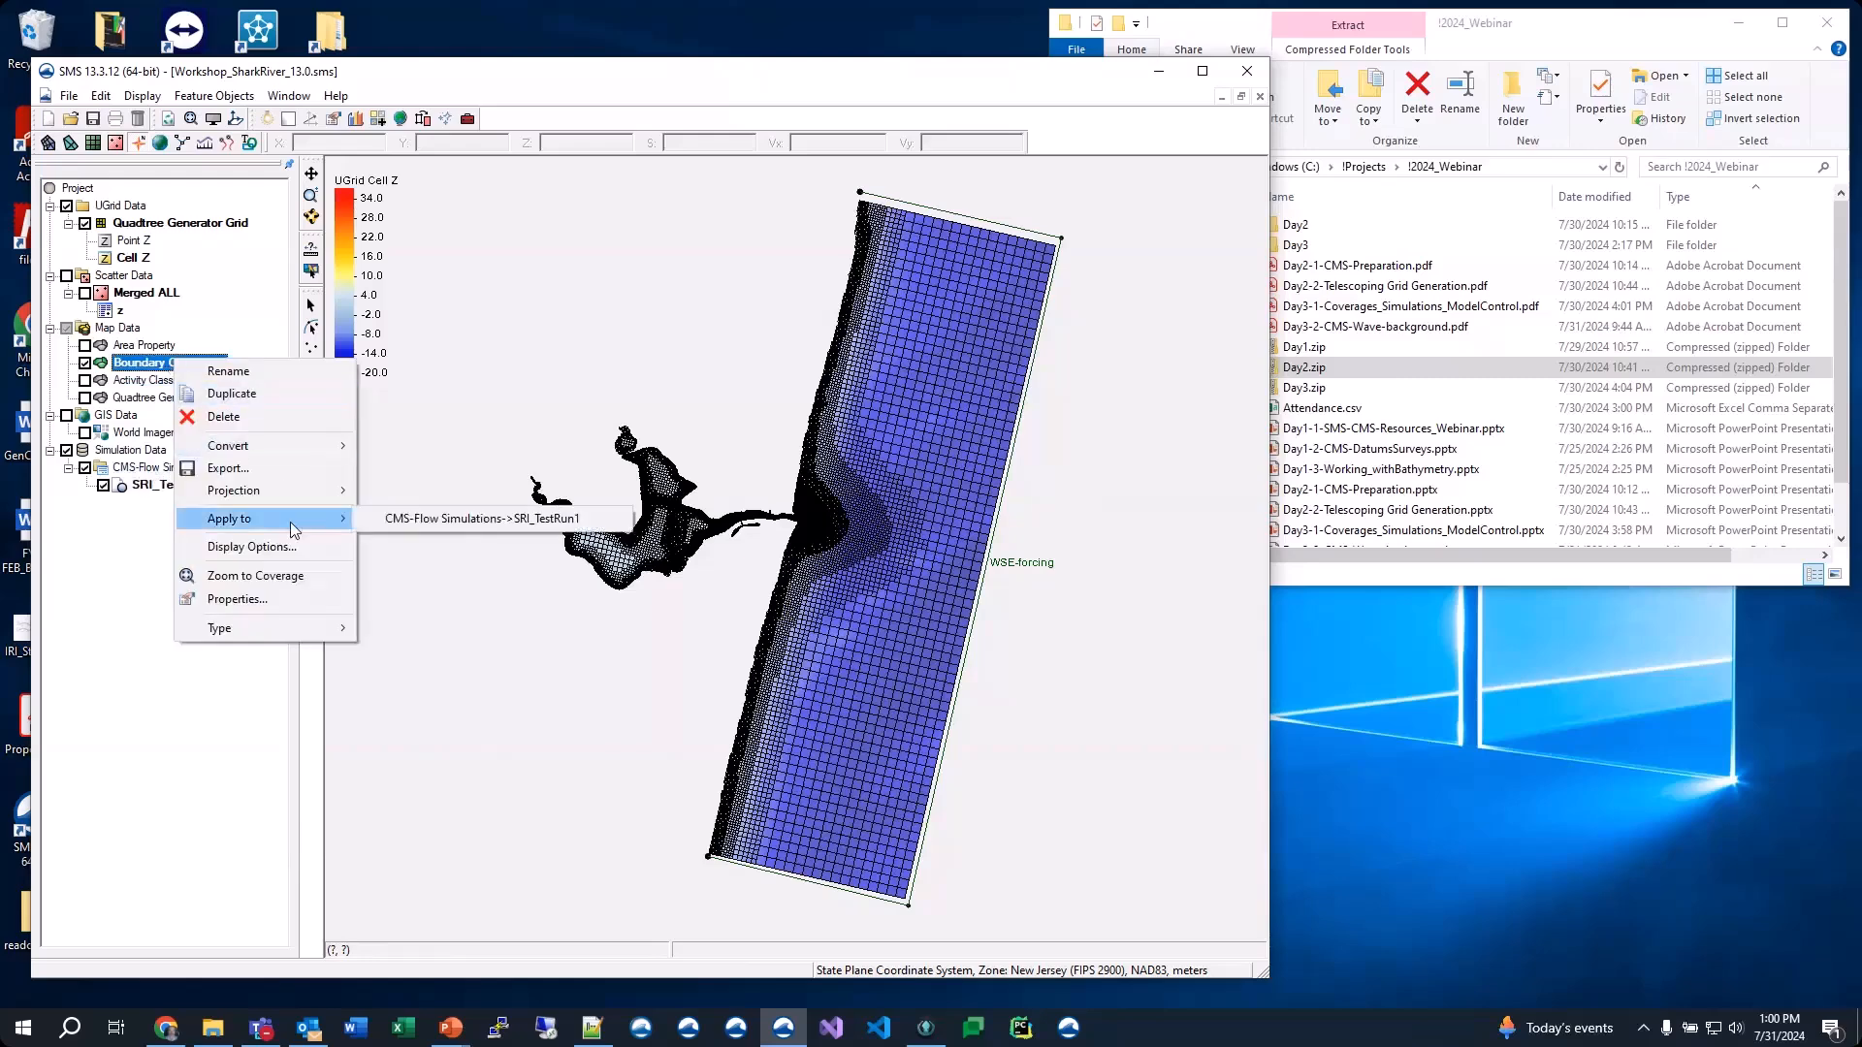
left_click(467, 518)
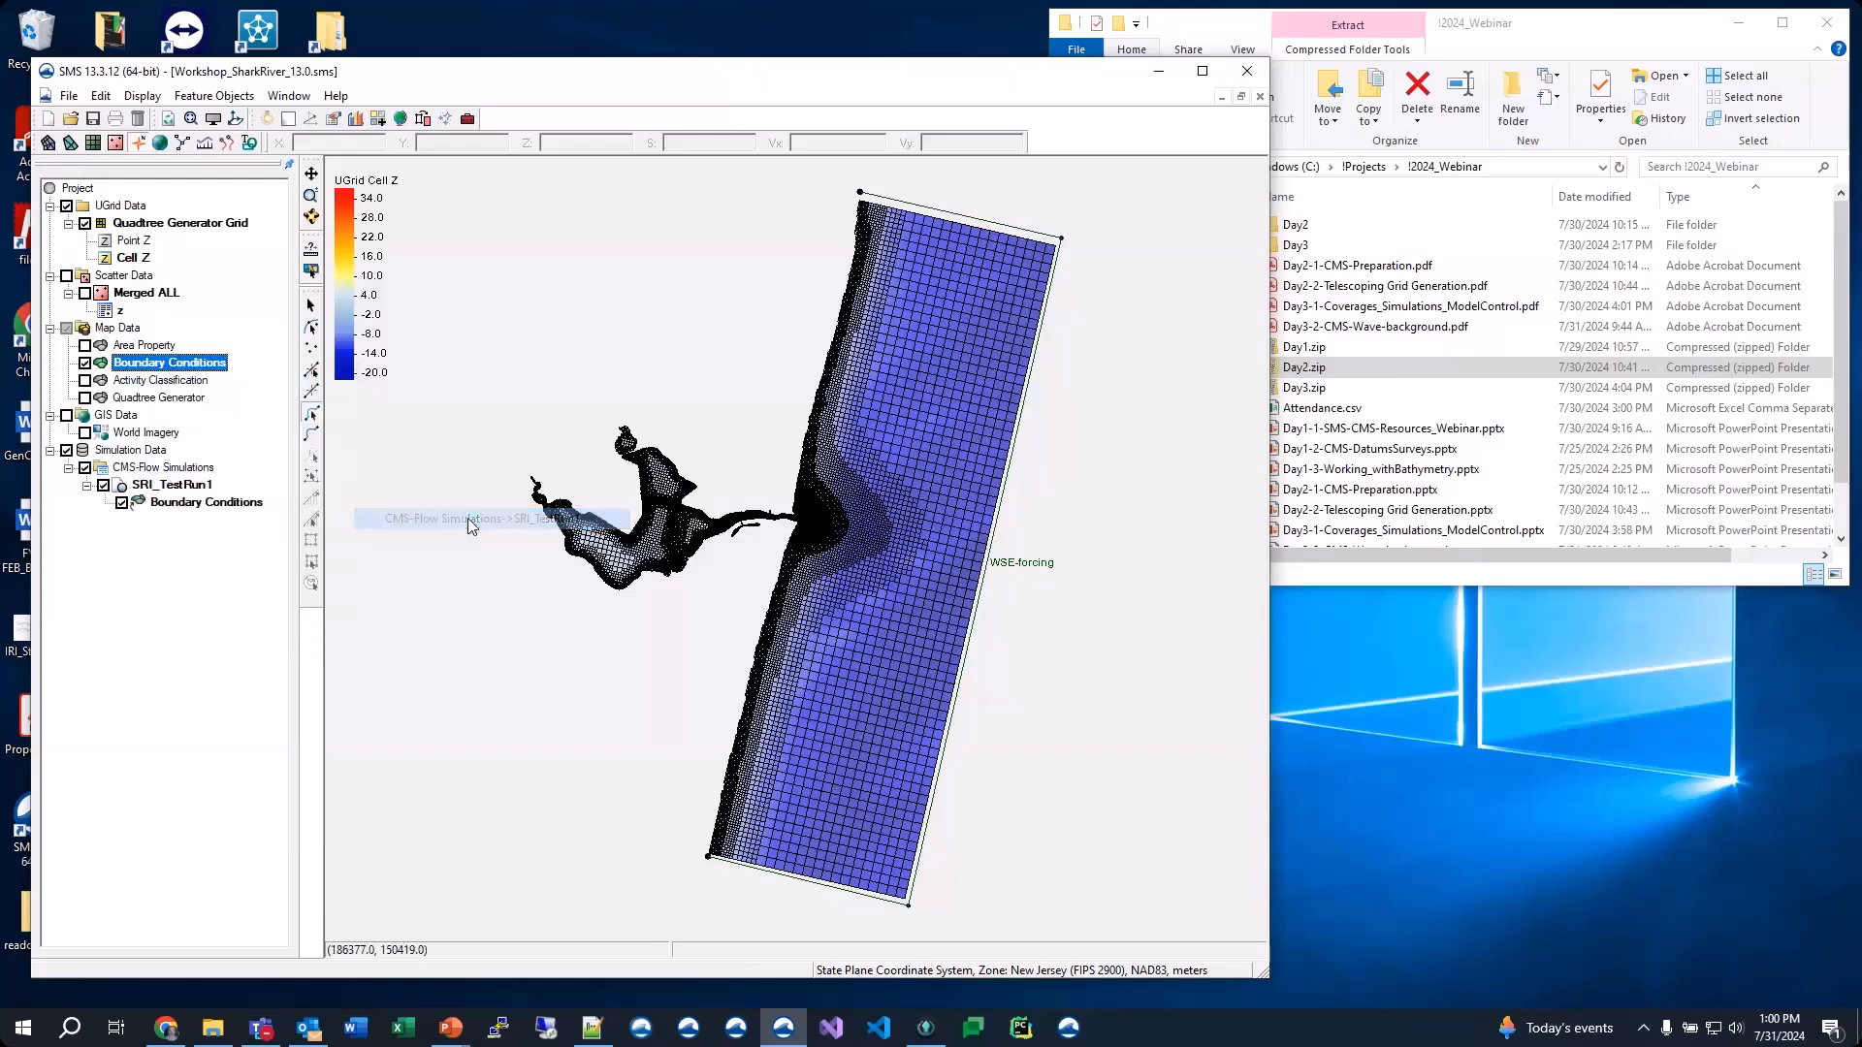
right_click(128, 384)
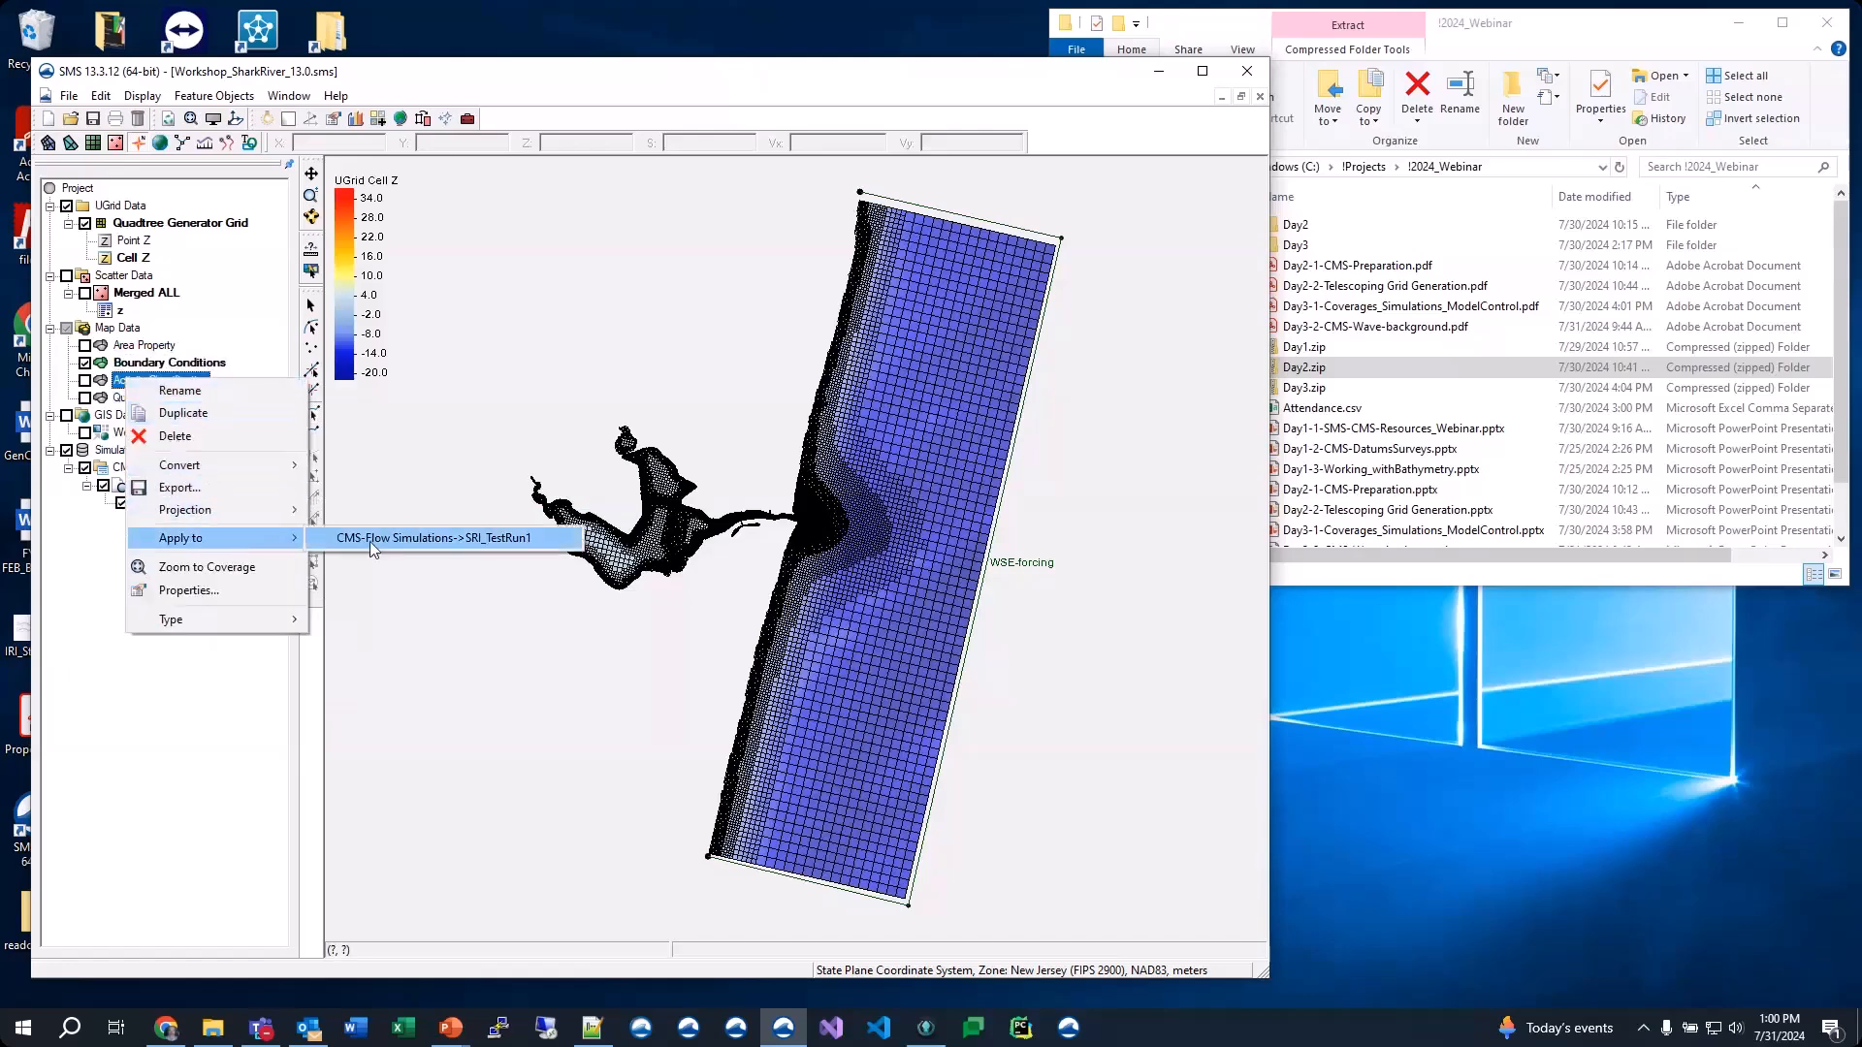
left_click(371, 541)
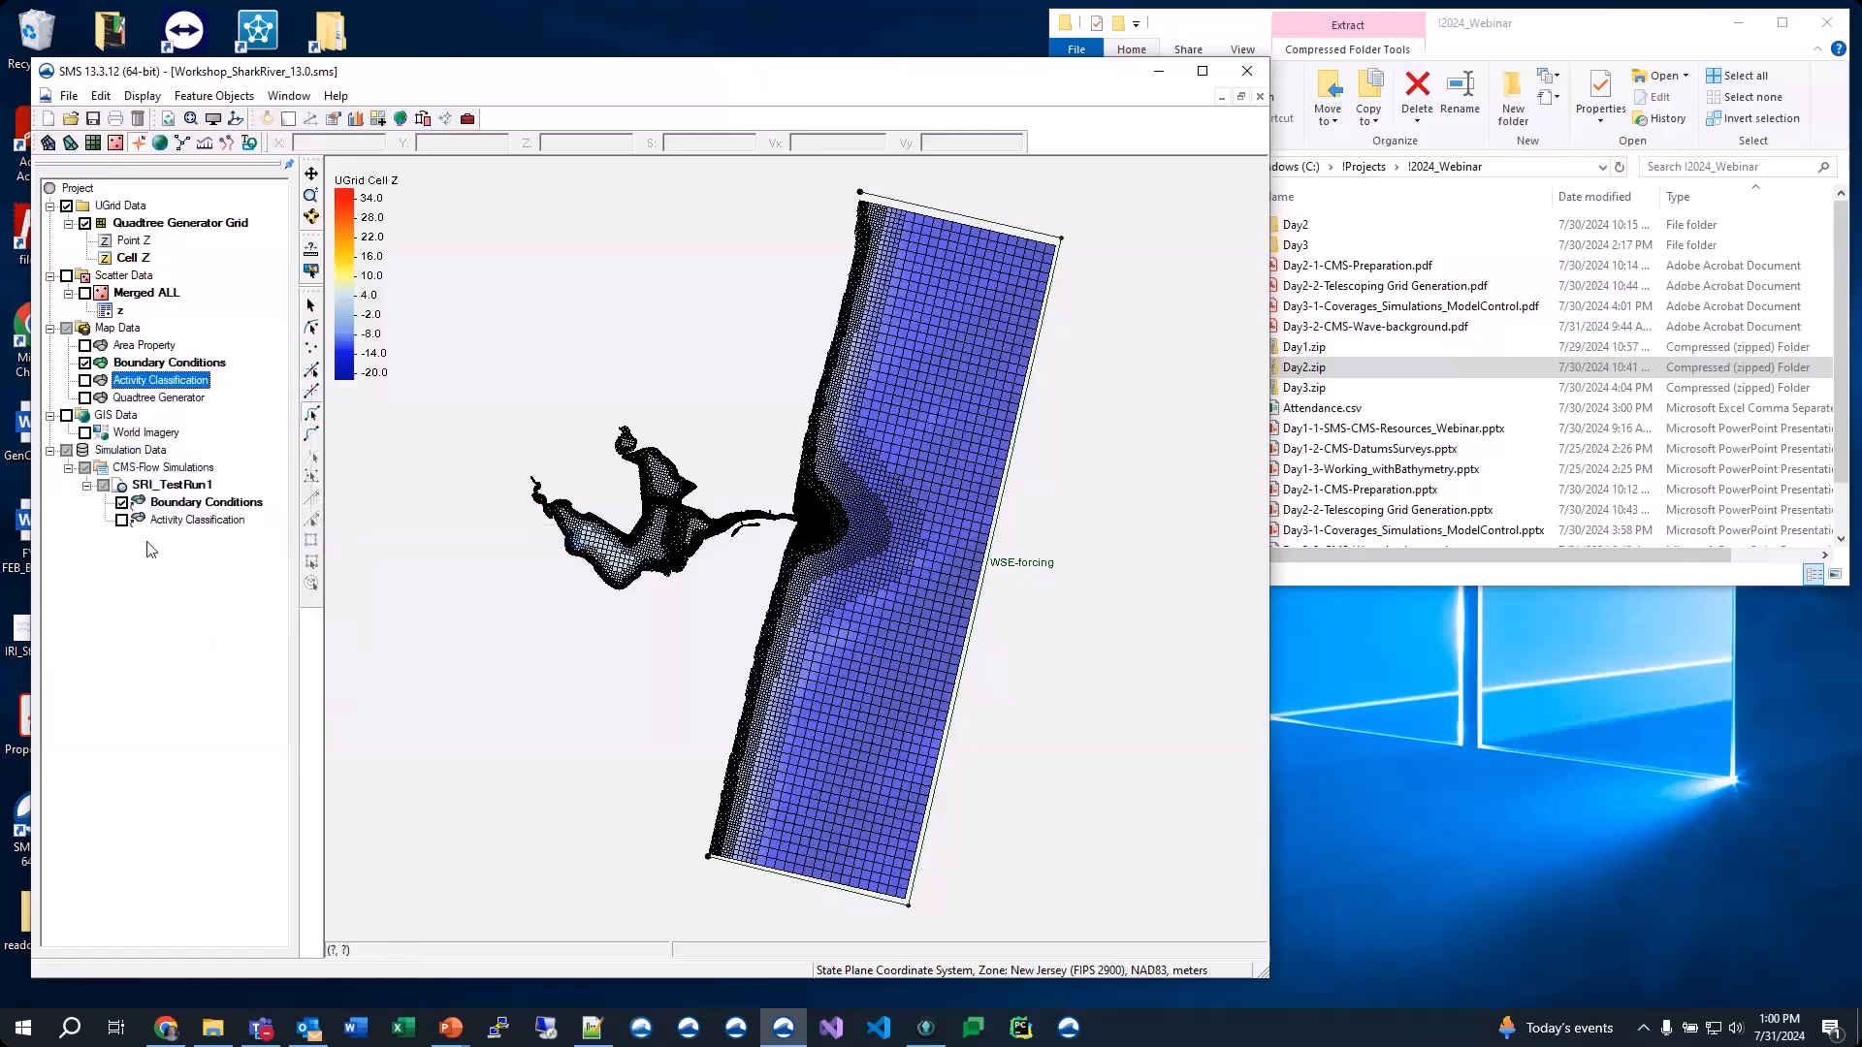
Apply the Quadtree Generator Grid to the SRI_TestRun1 simulation
right_click(148, 407)
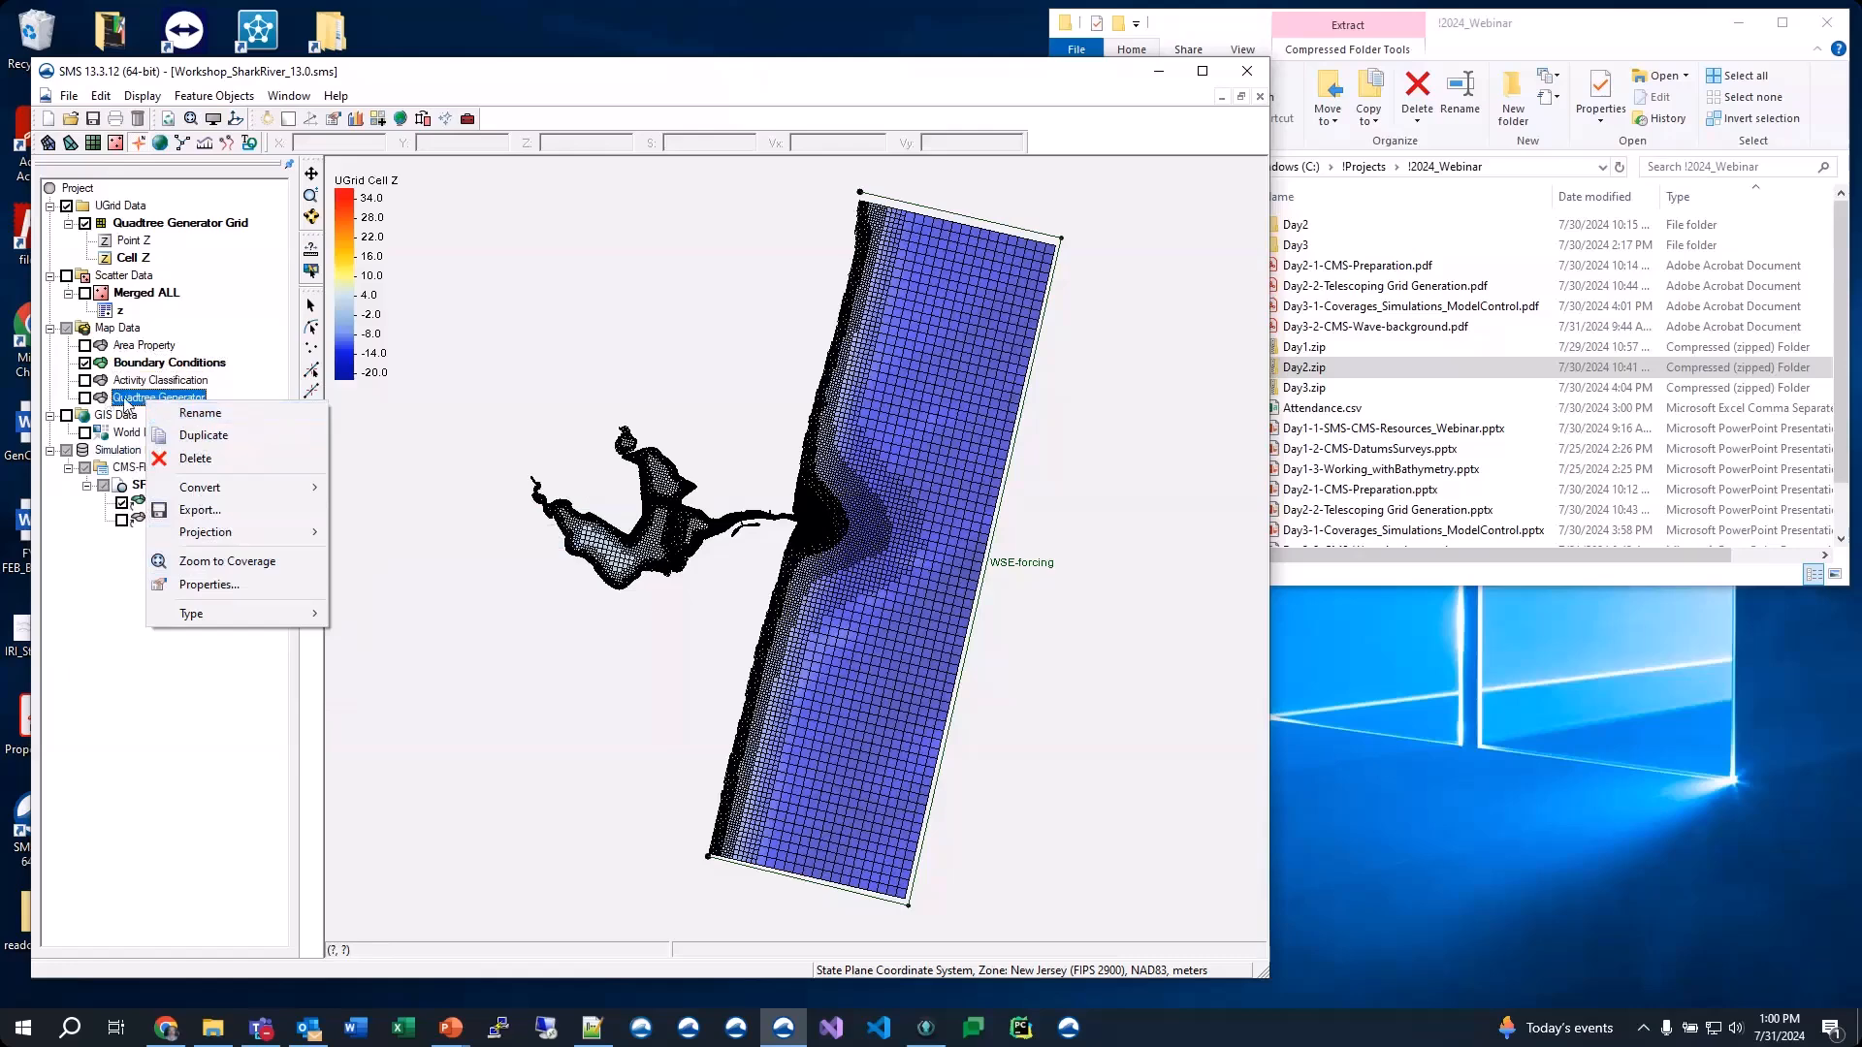
left_click(131, 635)
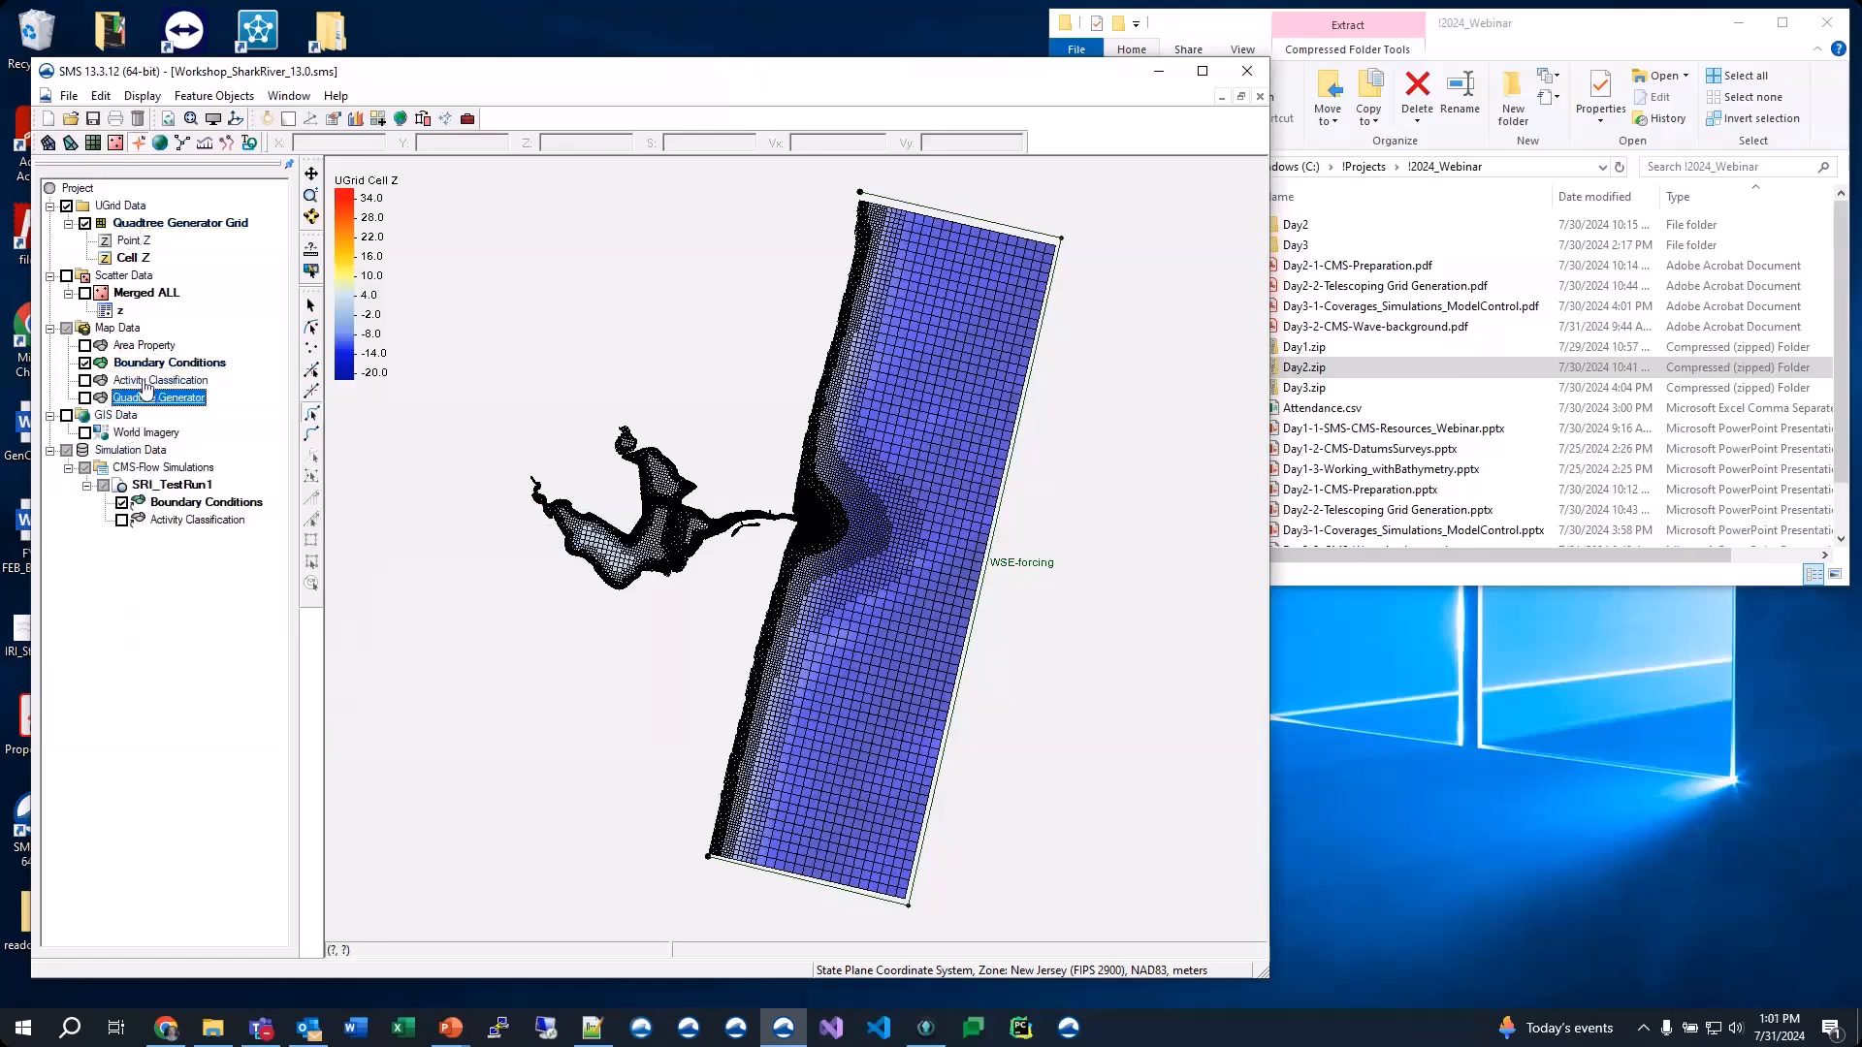
left_click(146, 229)
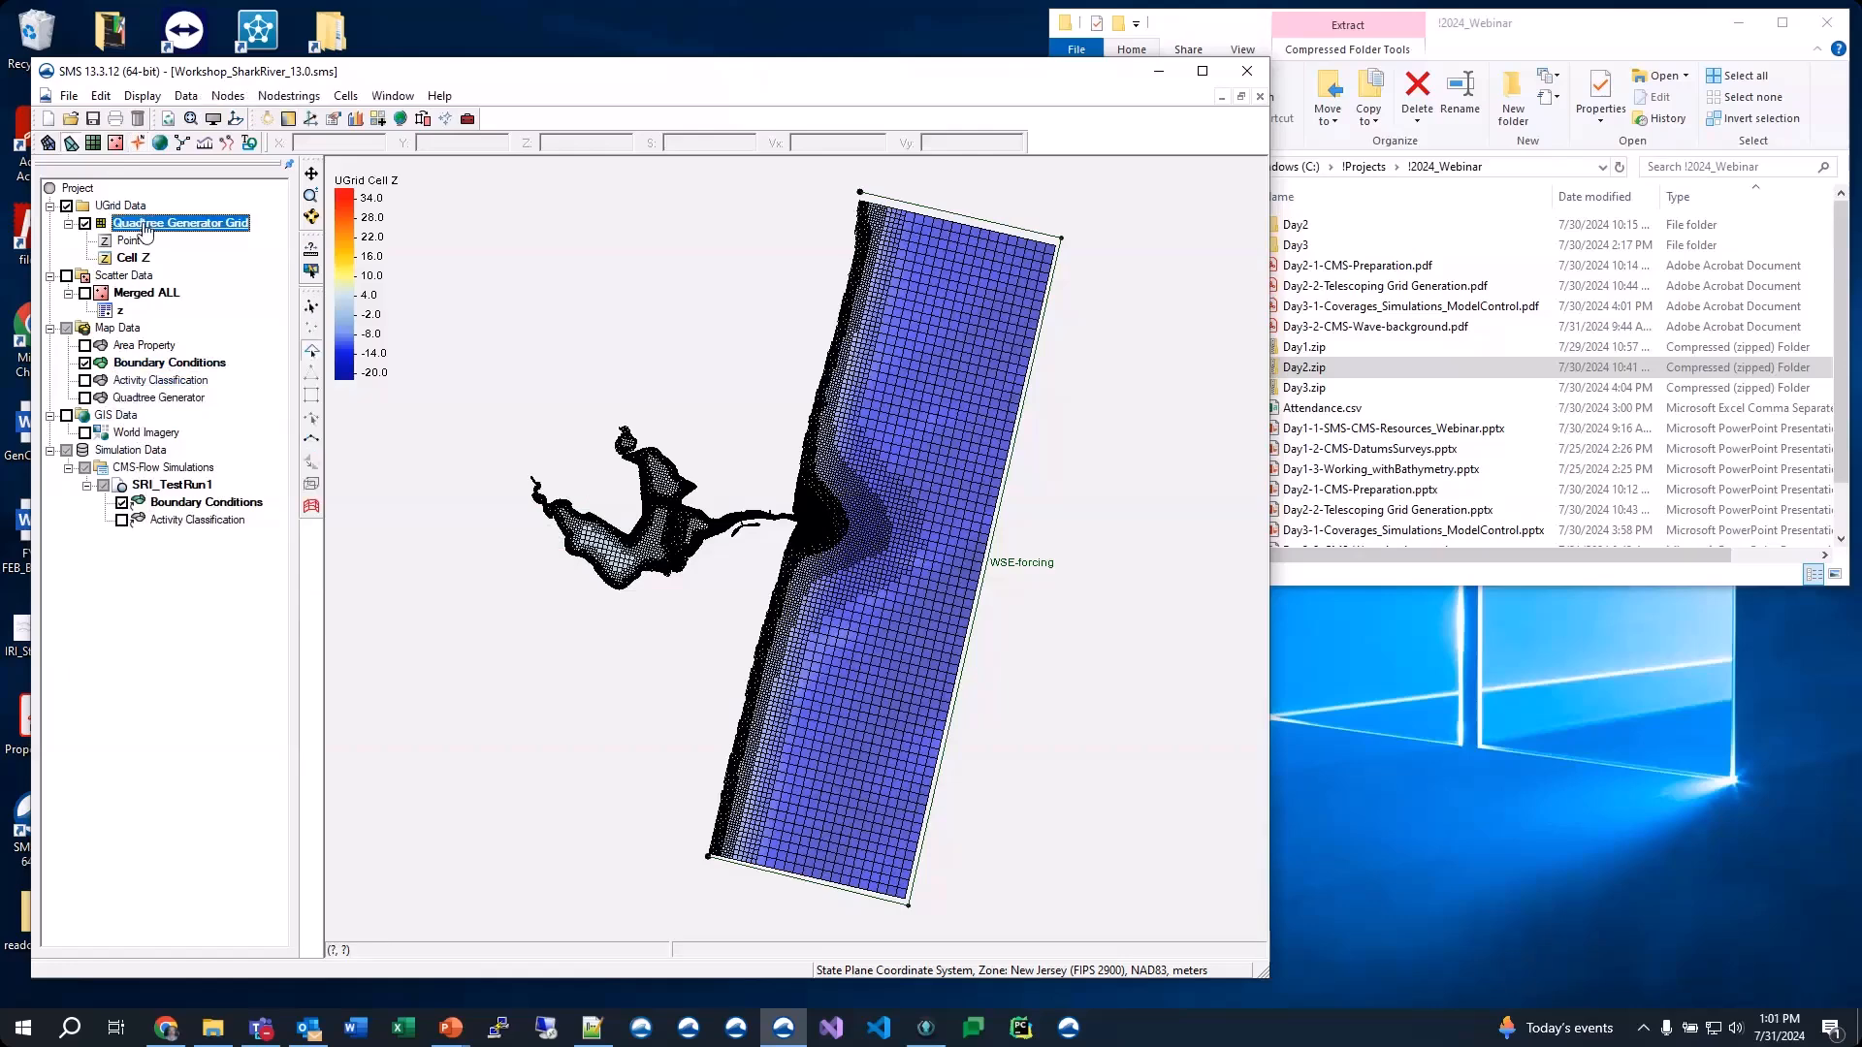
right_click(145, 229)
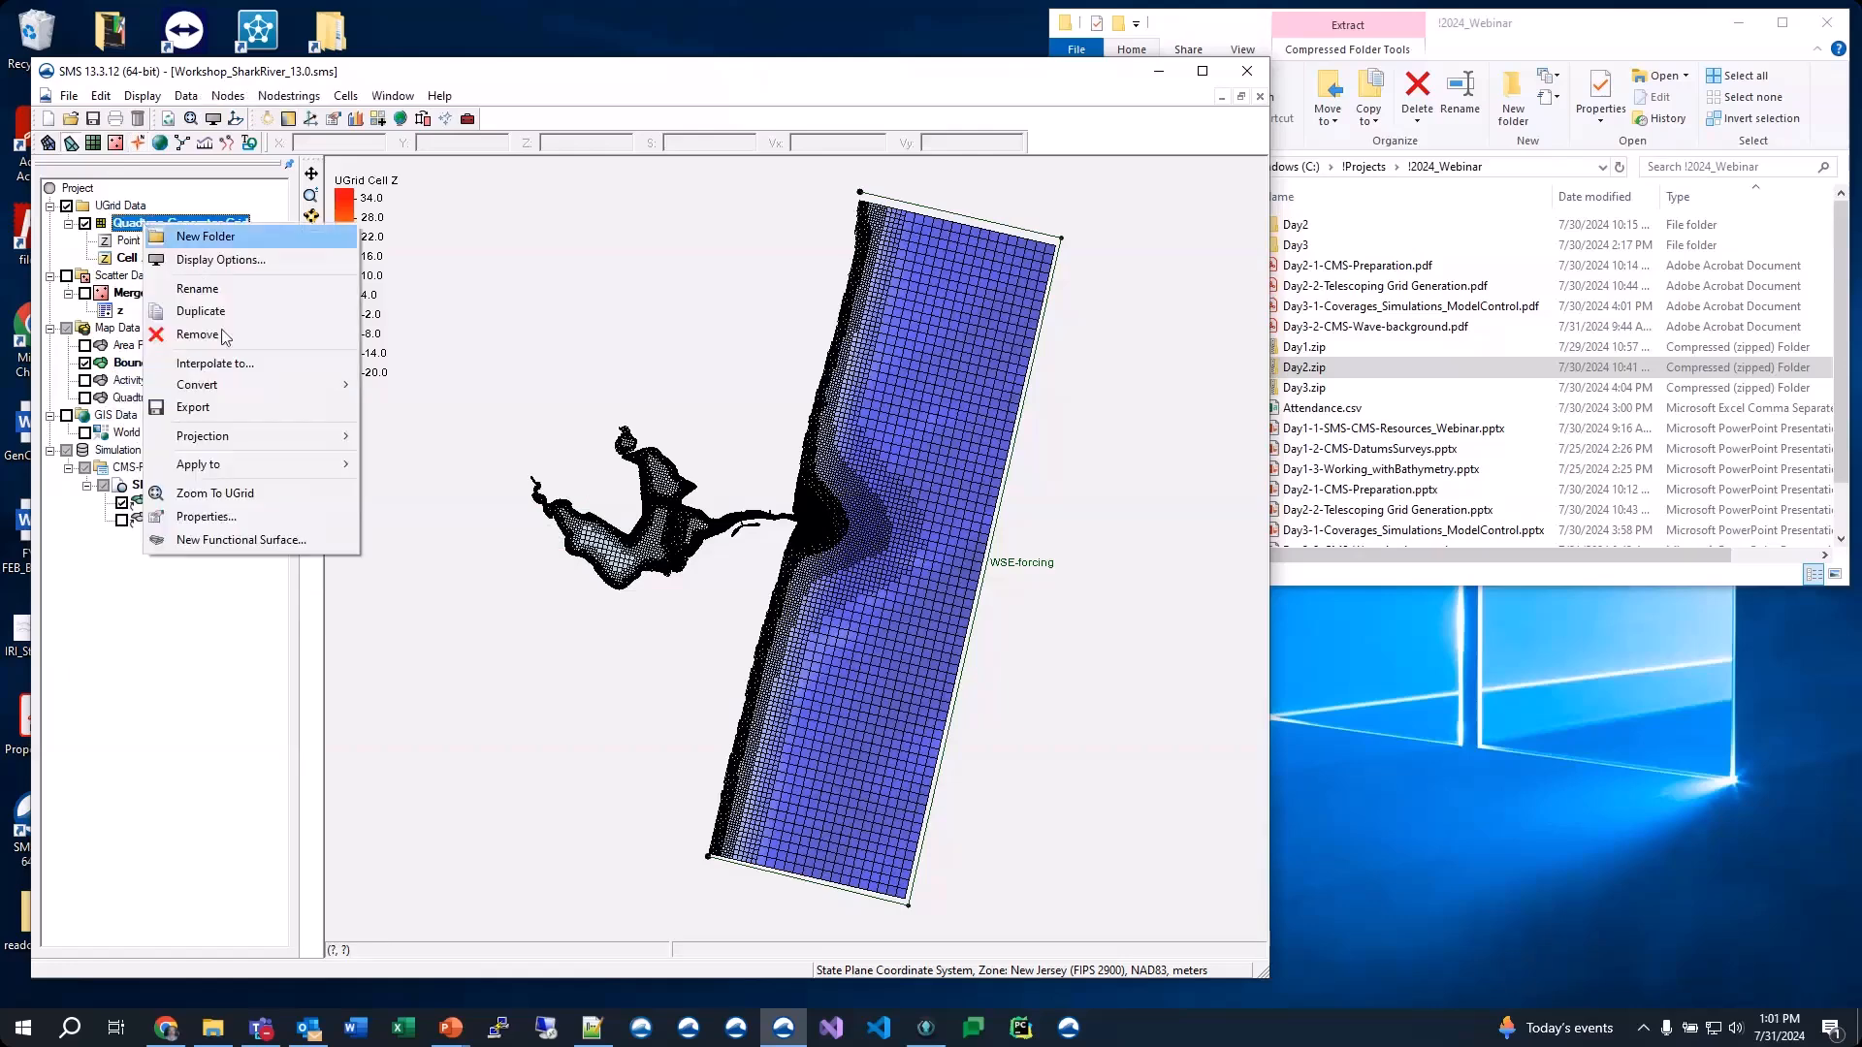
mouse_move(260, 466)
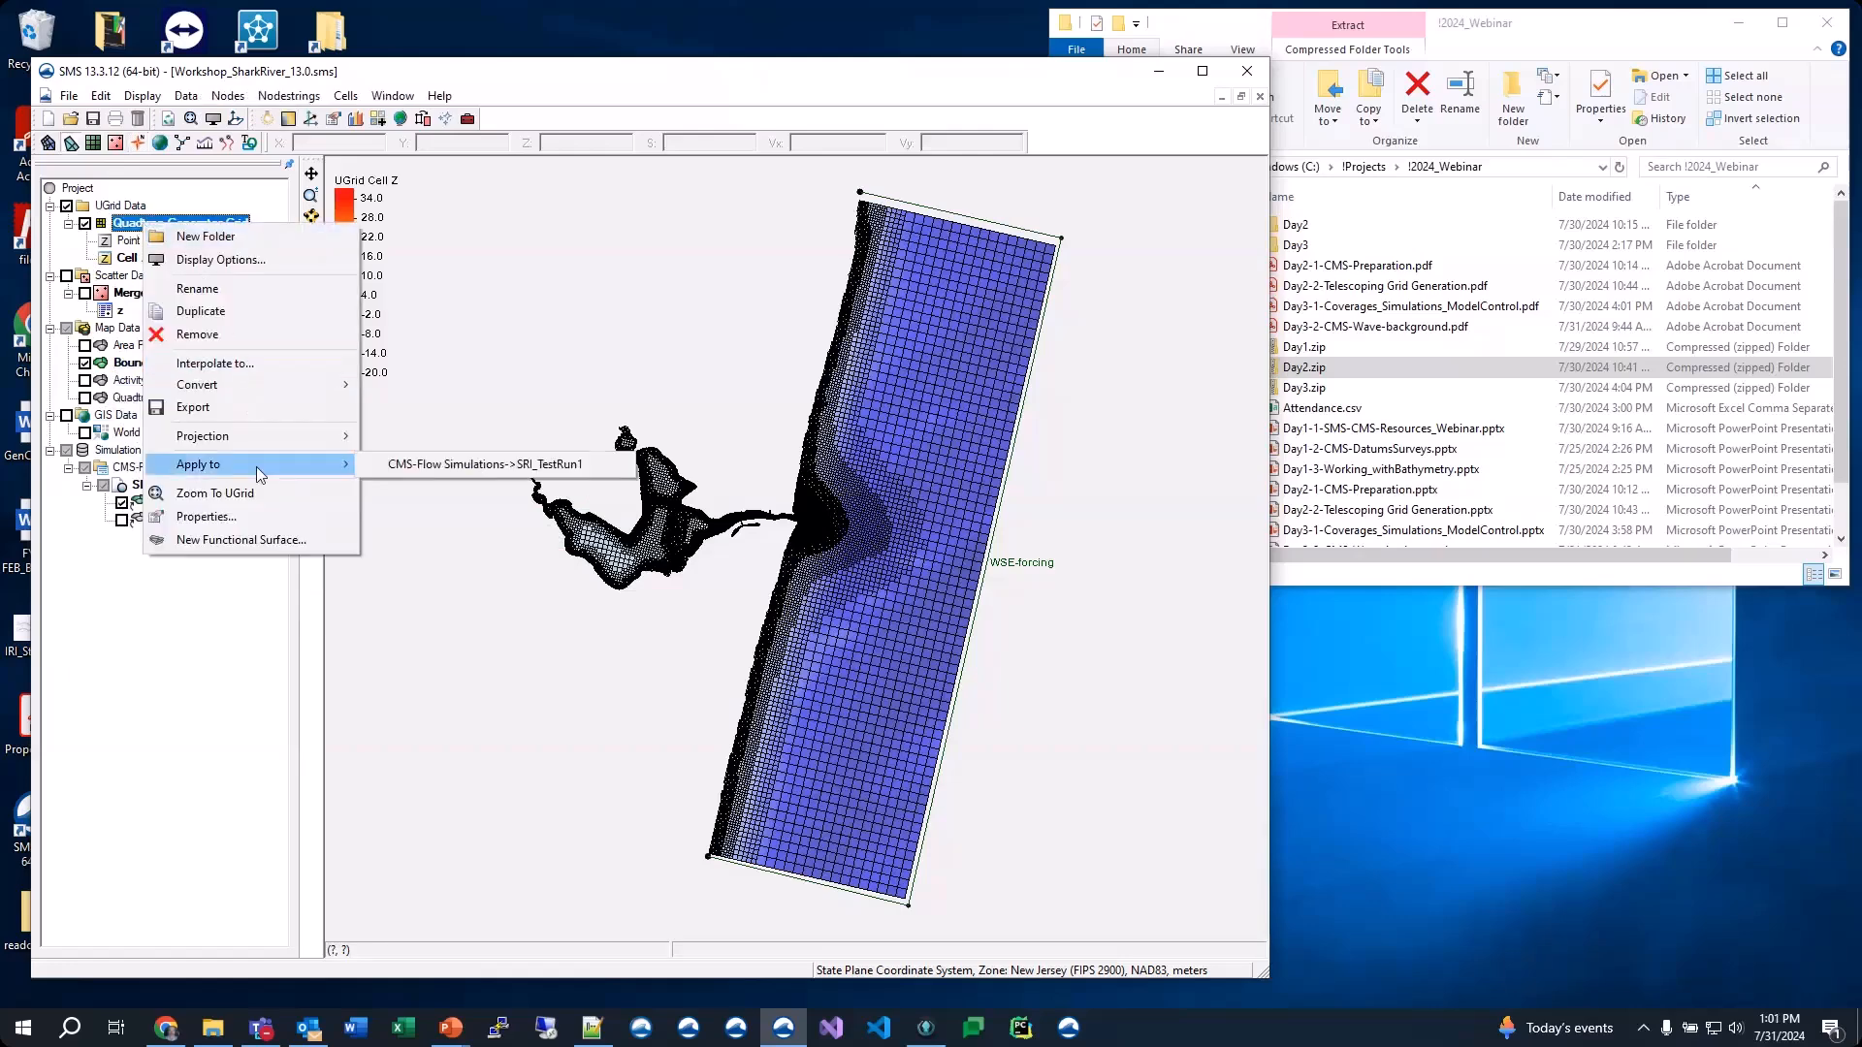
left_click(472, 464)
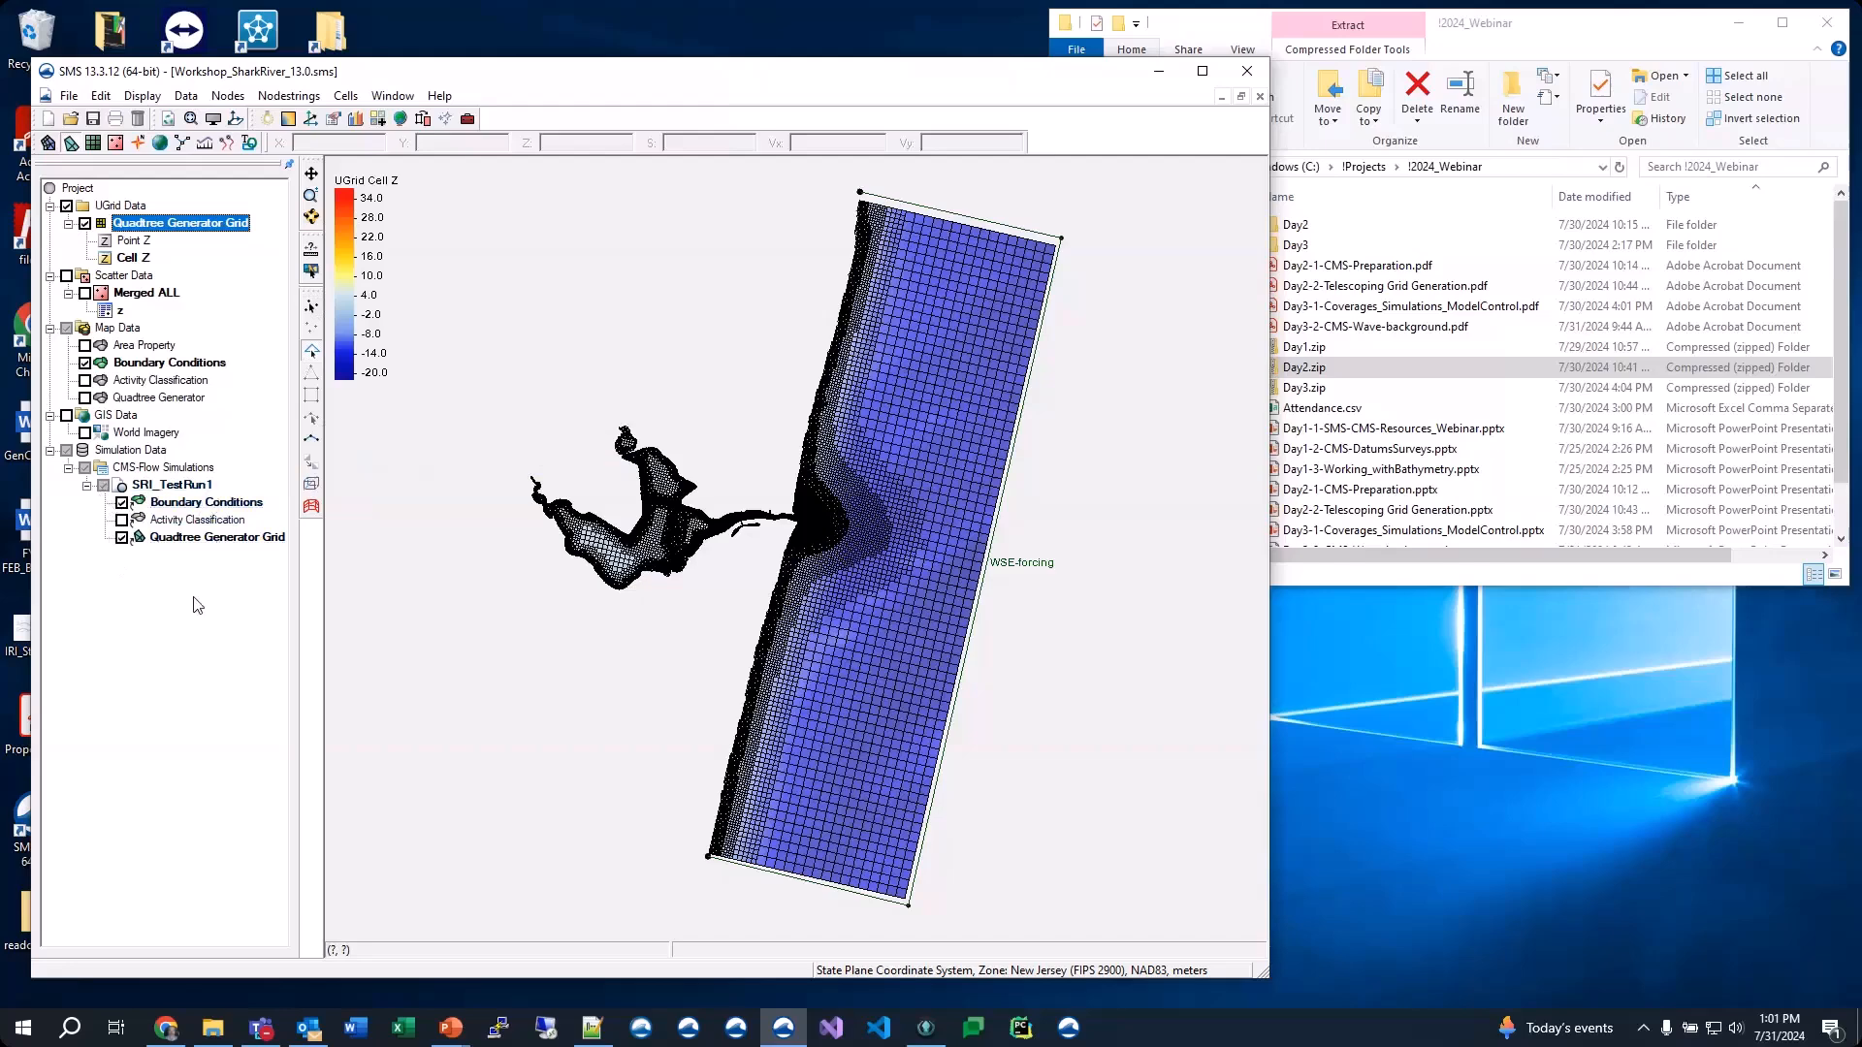
In the model control of SRI_TestRun1, set the start date to 1/1/2001 12:00 AM and the simulation duration to 744 hours
right_click(170, 487)
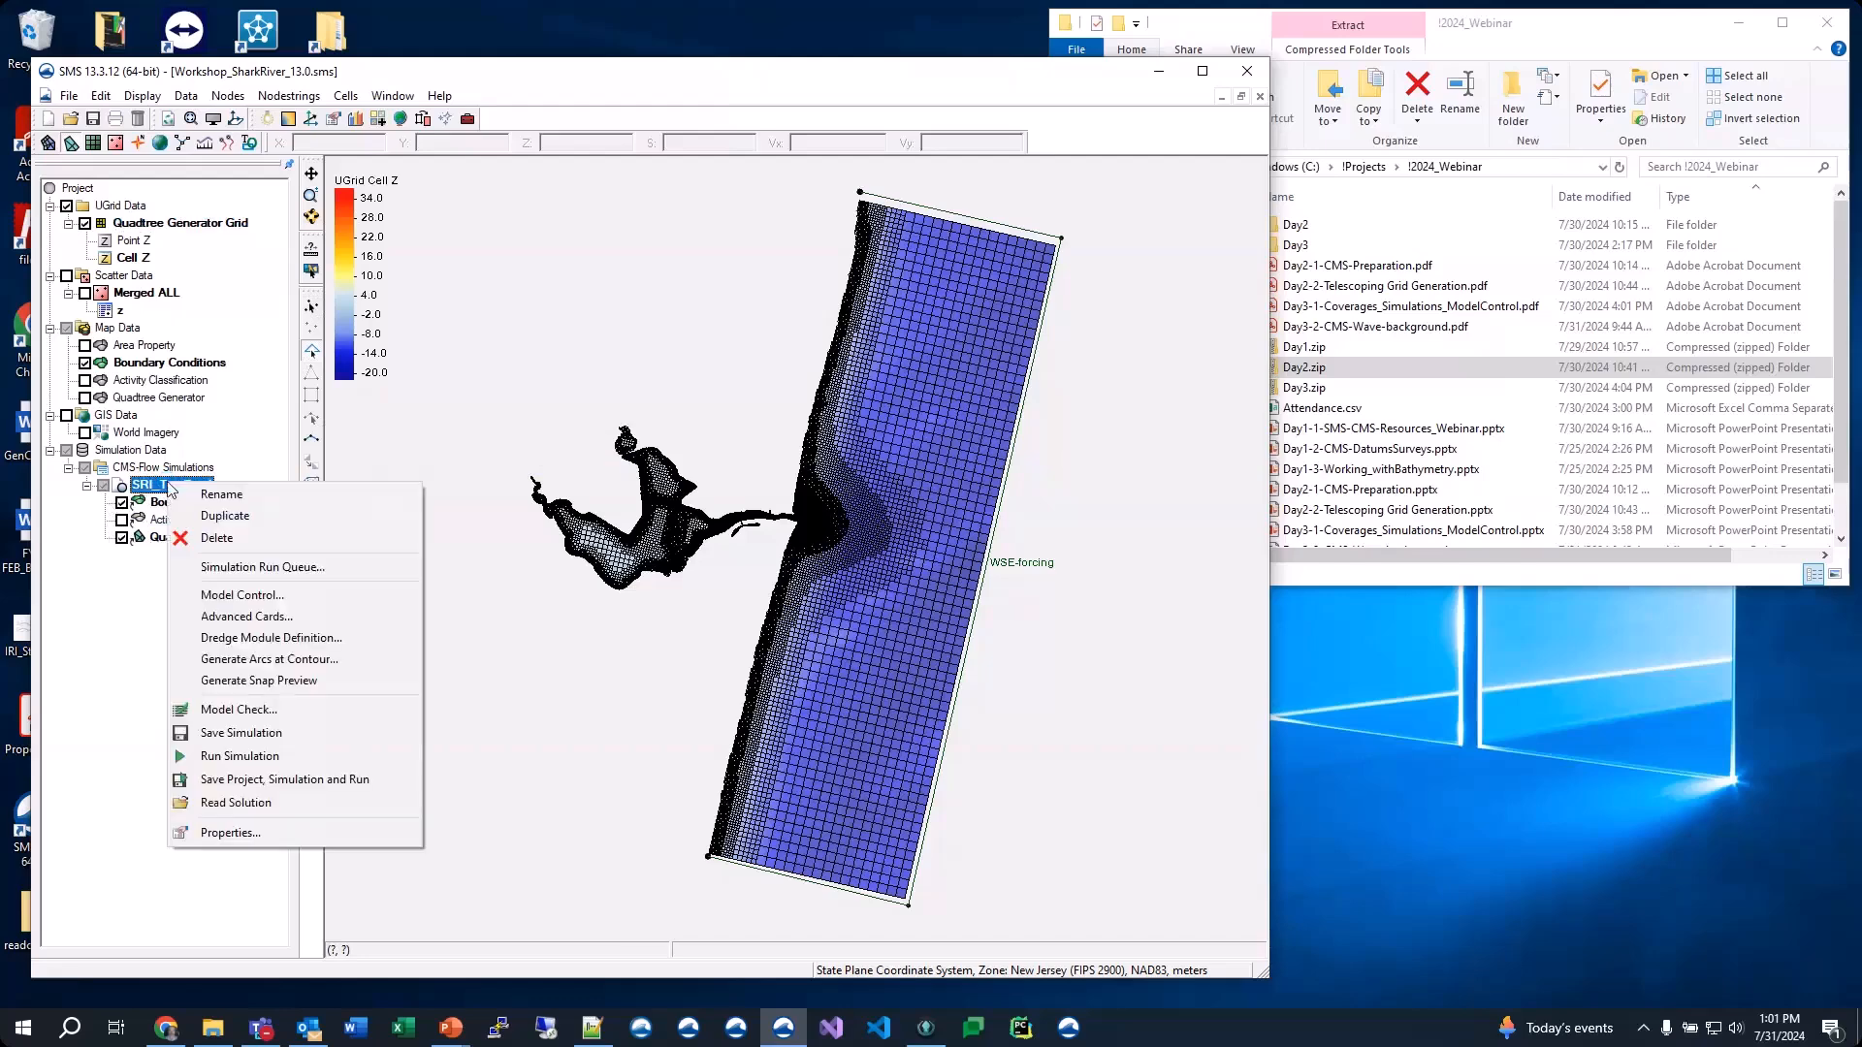
left_click(249, 603)
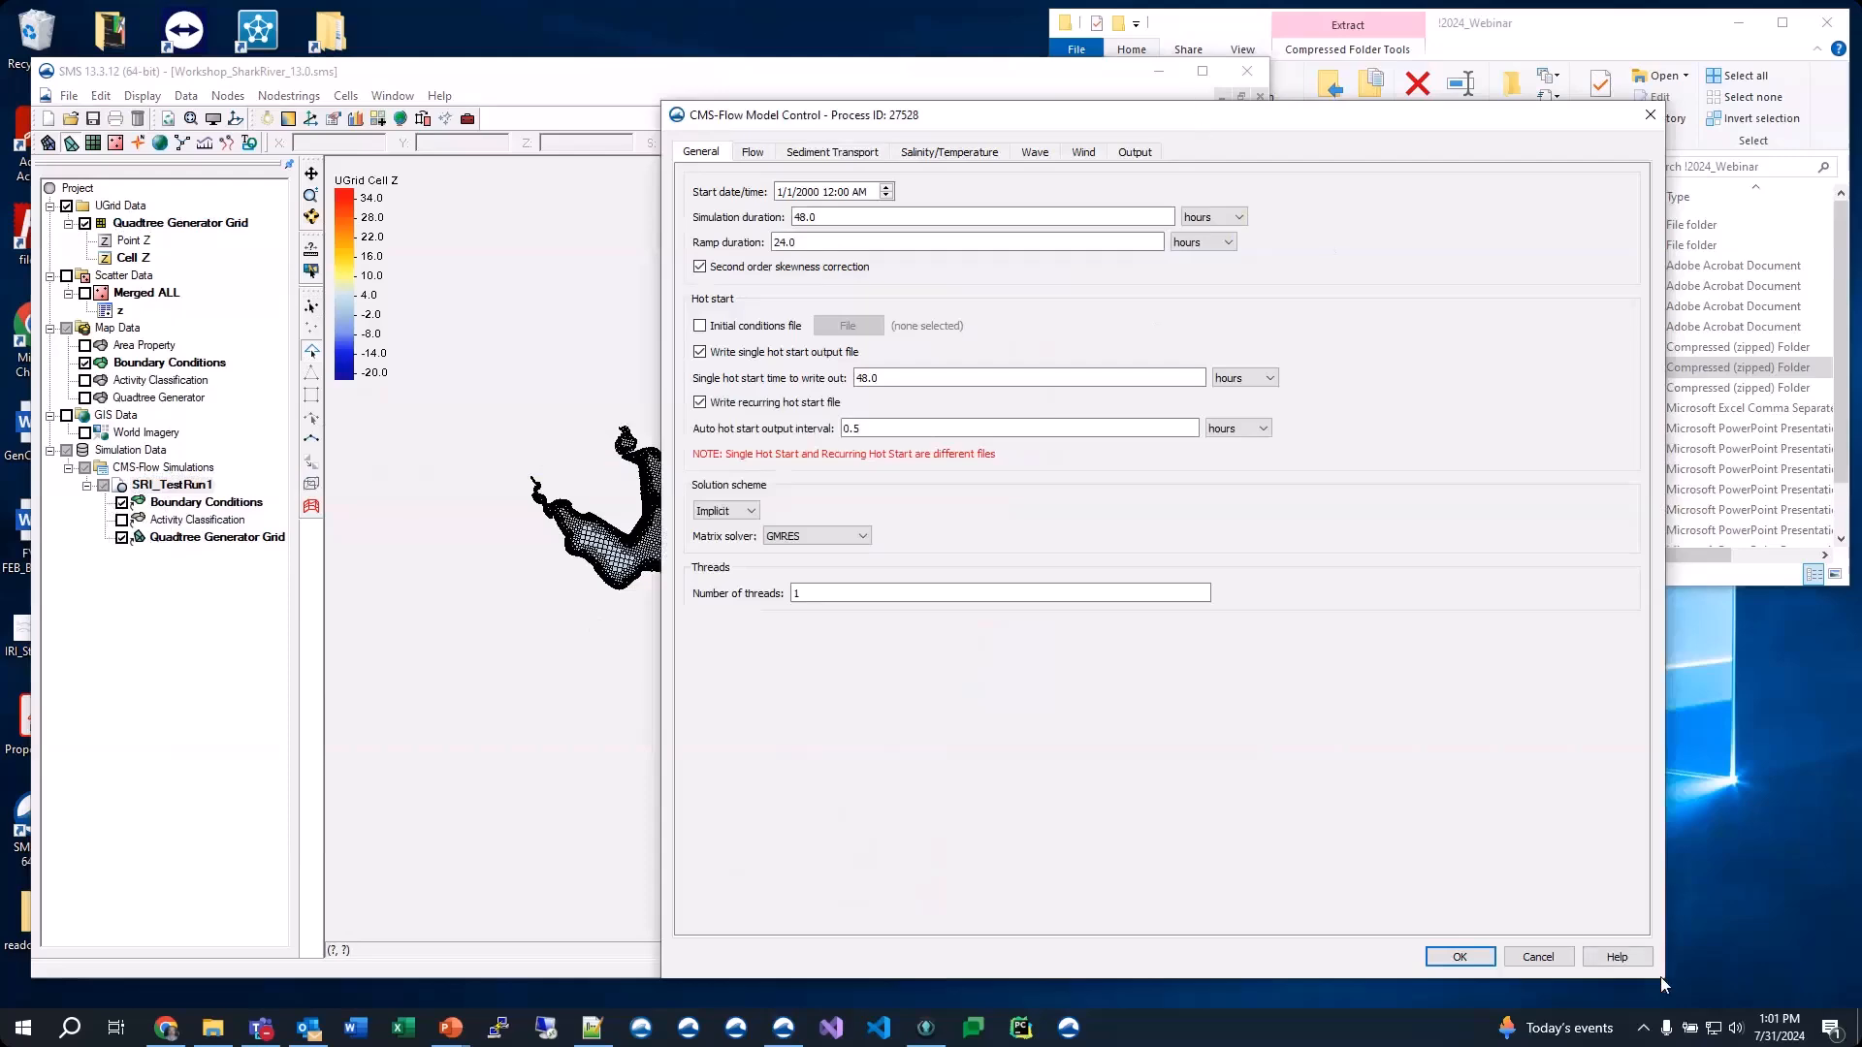
left_click_drag(1661, 984, 1422, 818)
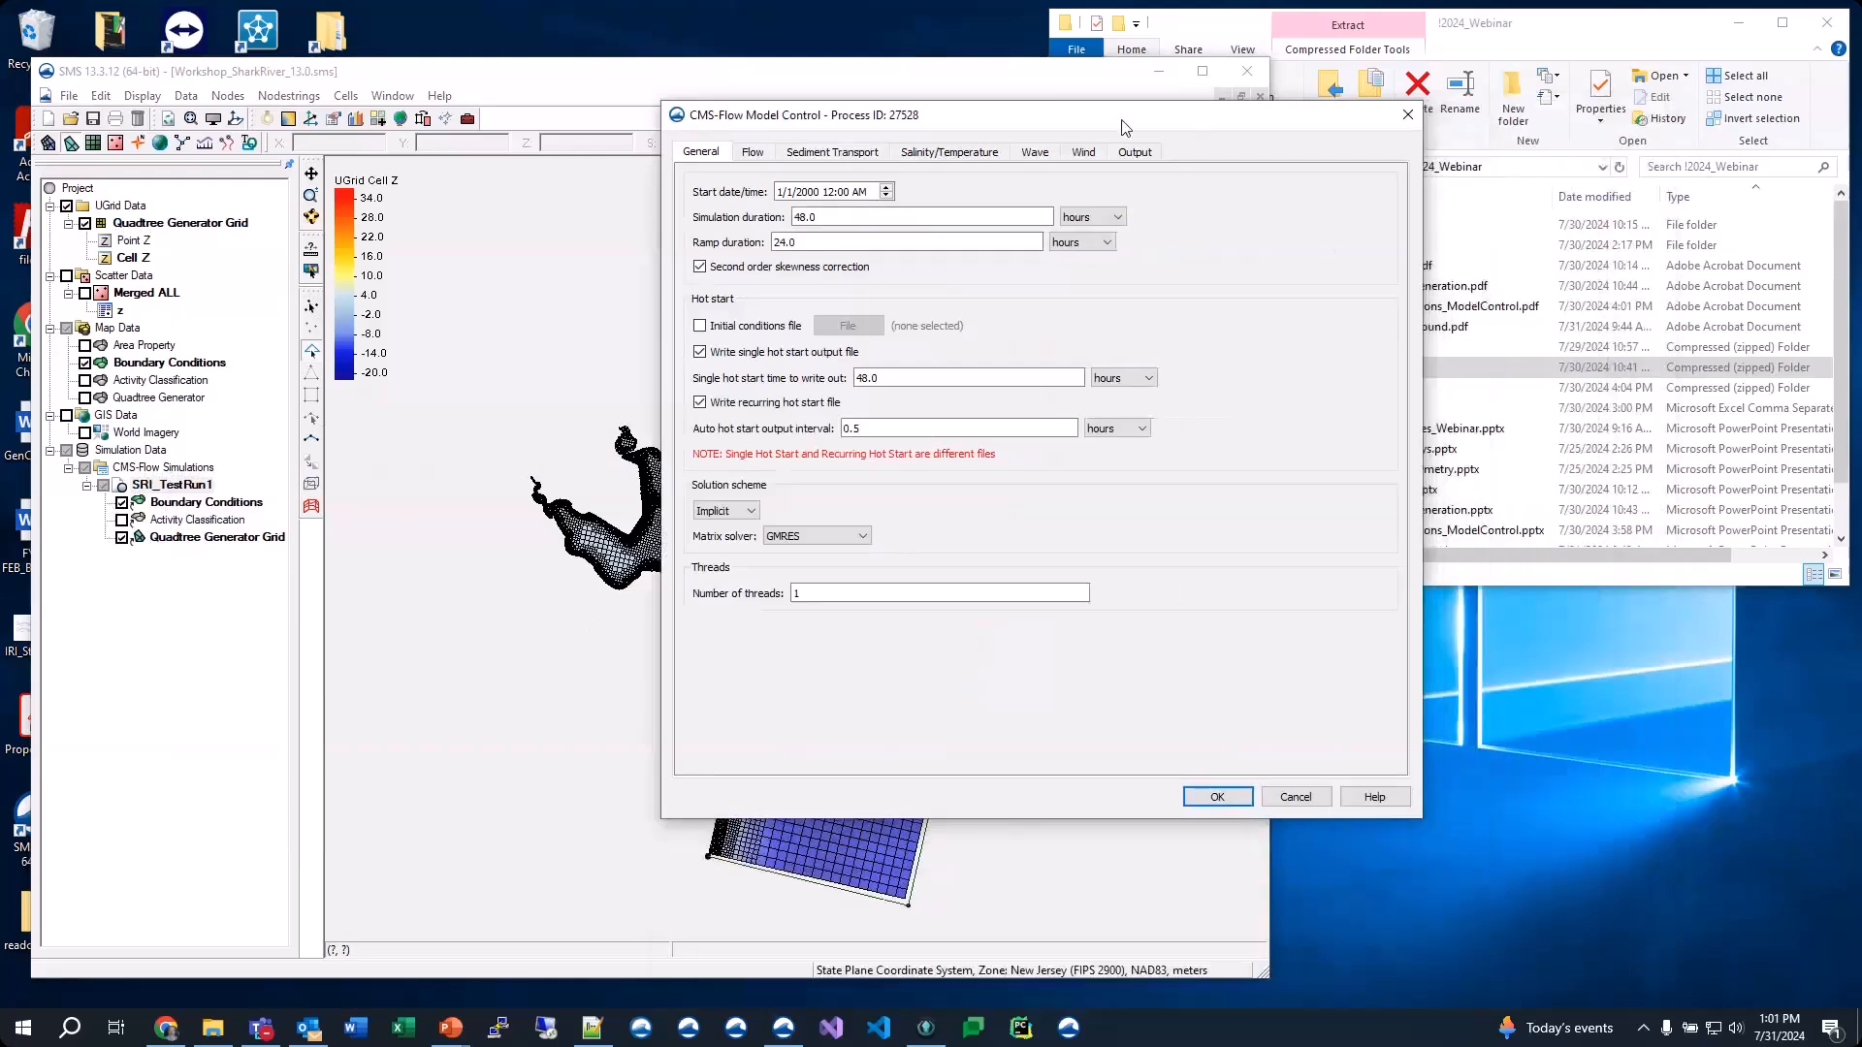
left_click_drag(1123, 127, 806, 116)
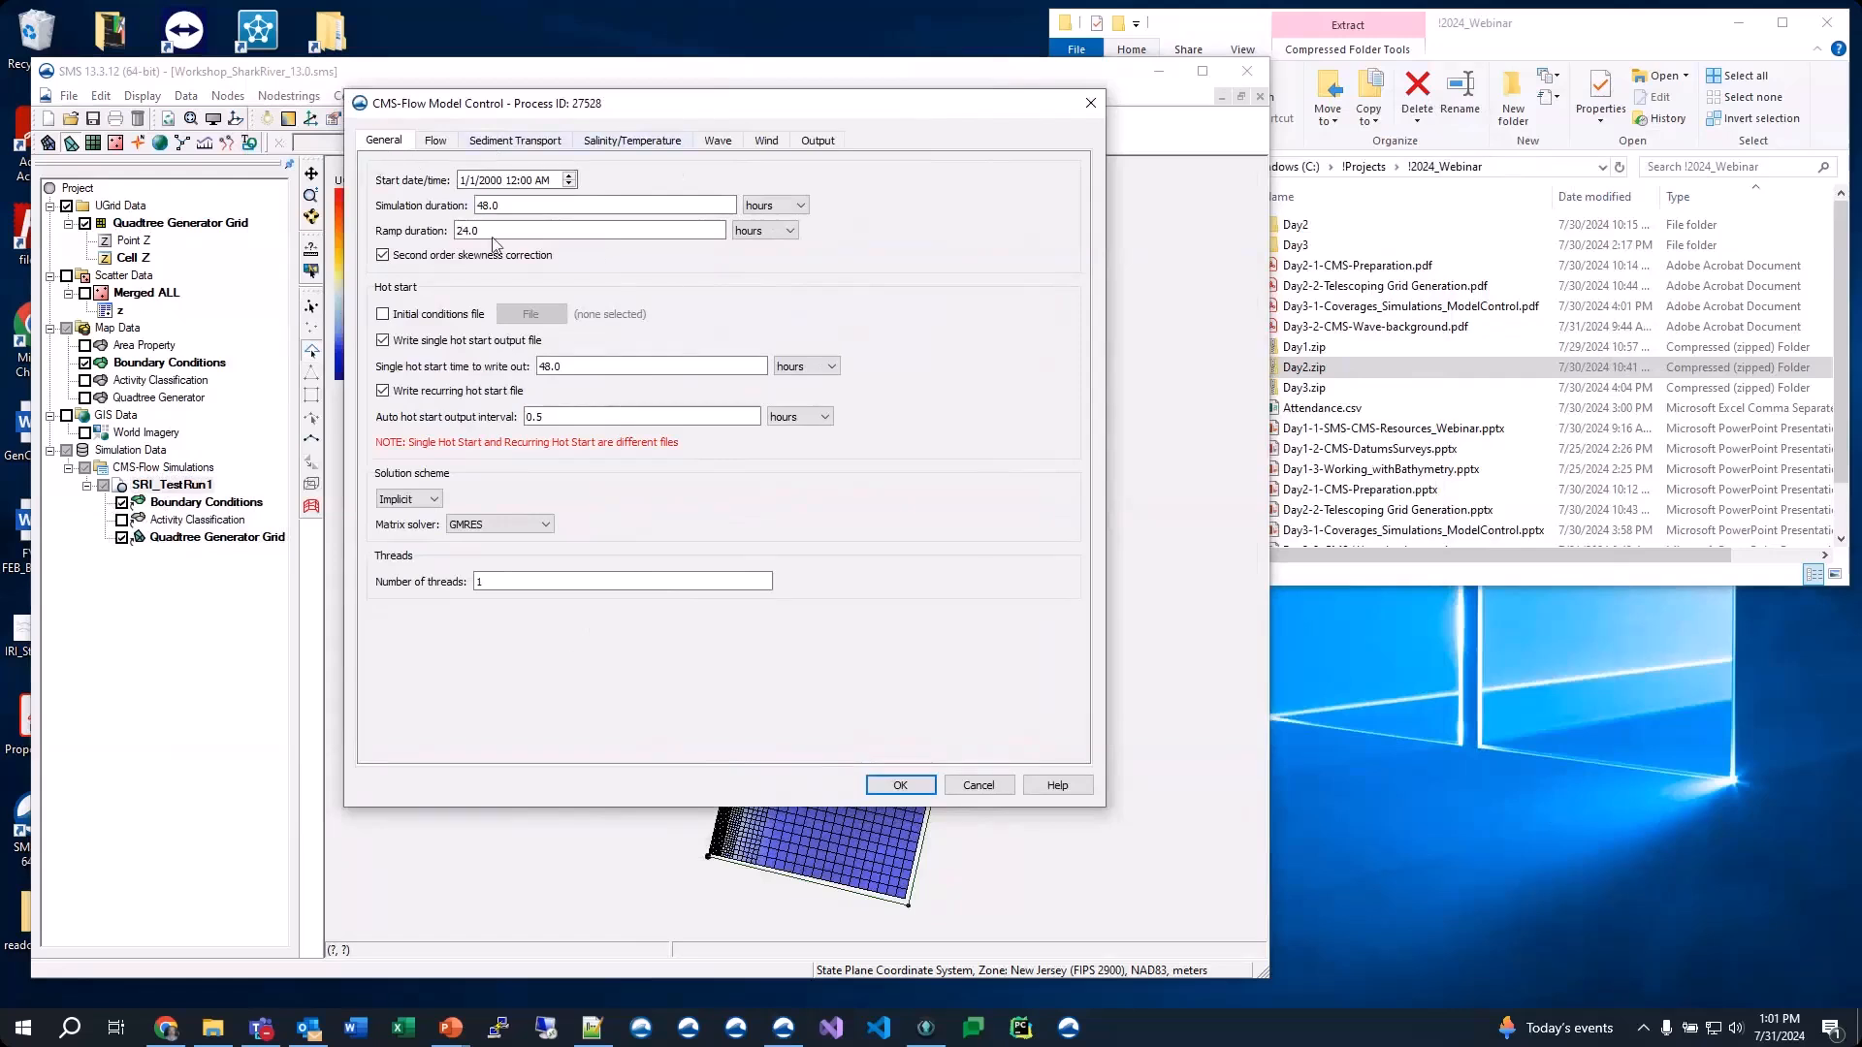
left_click(489, 179)
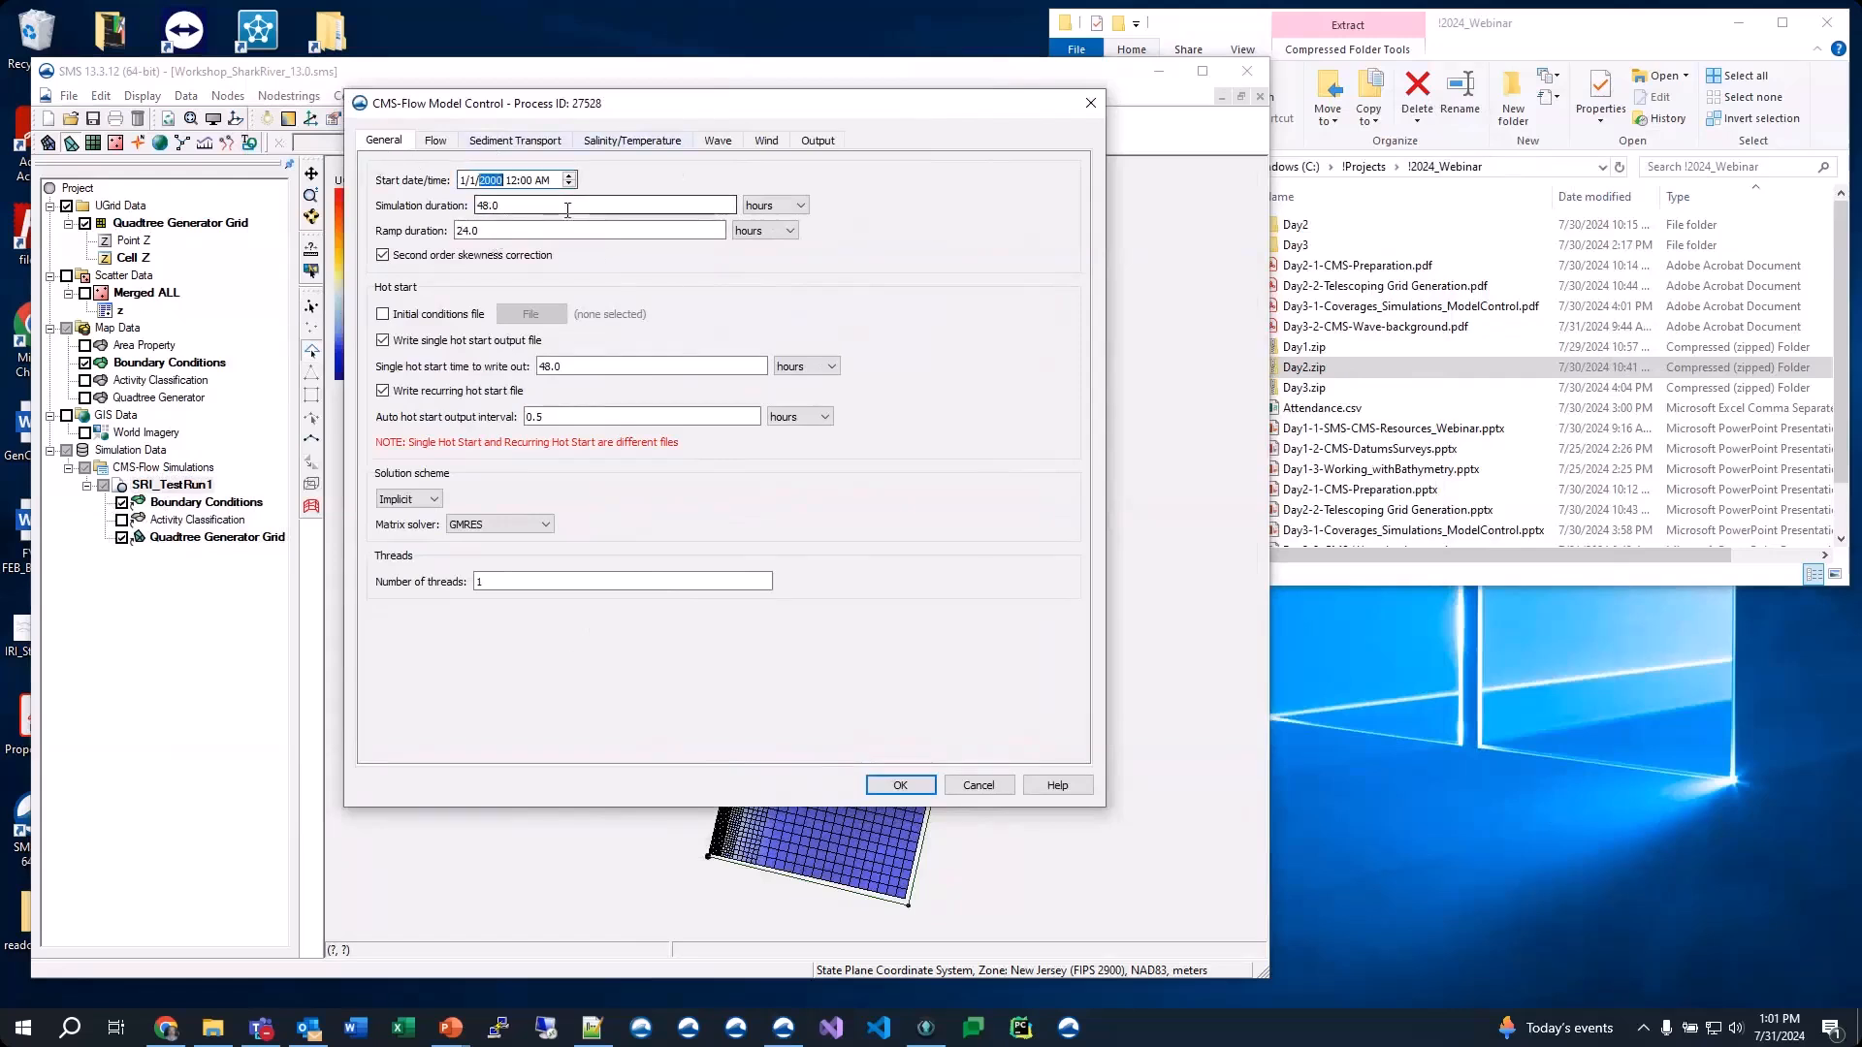
type("2001")
key("Tab")
key("Tab")
key("Tab")
type("7")
left_click(834, 209)
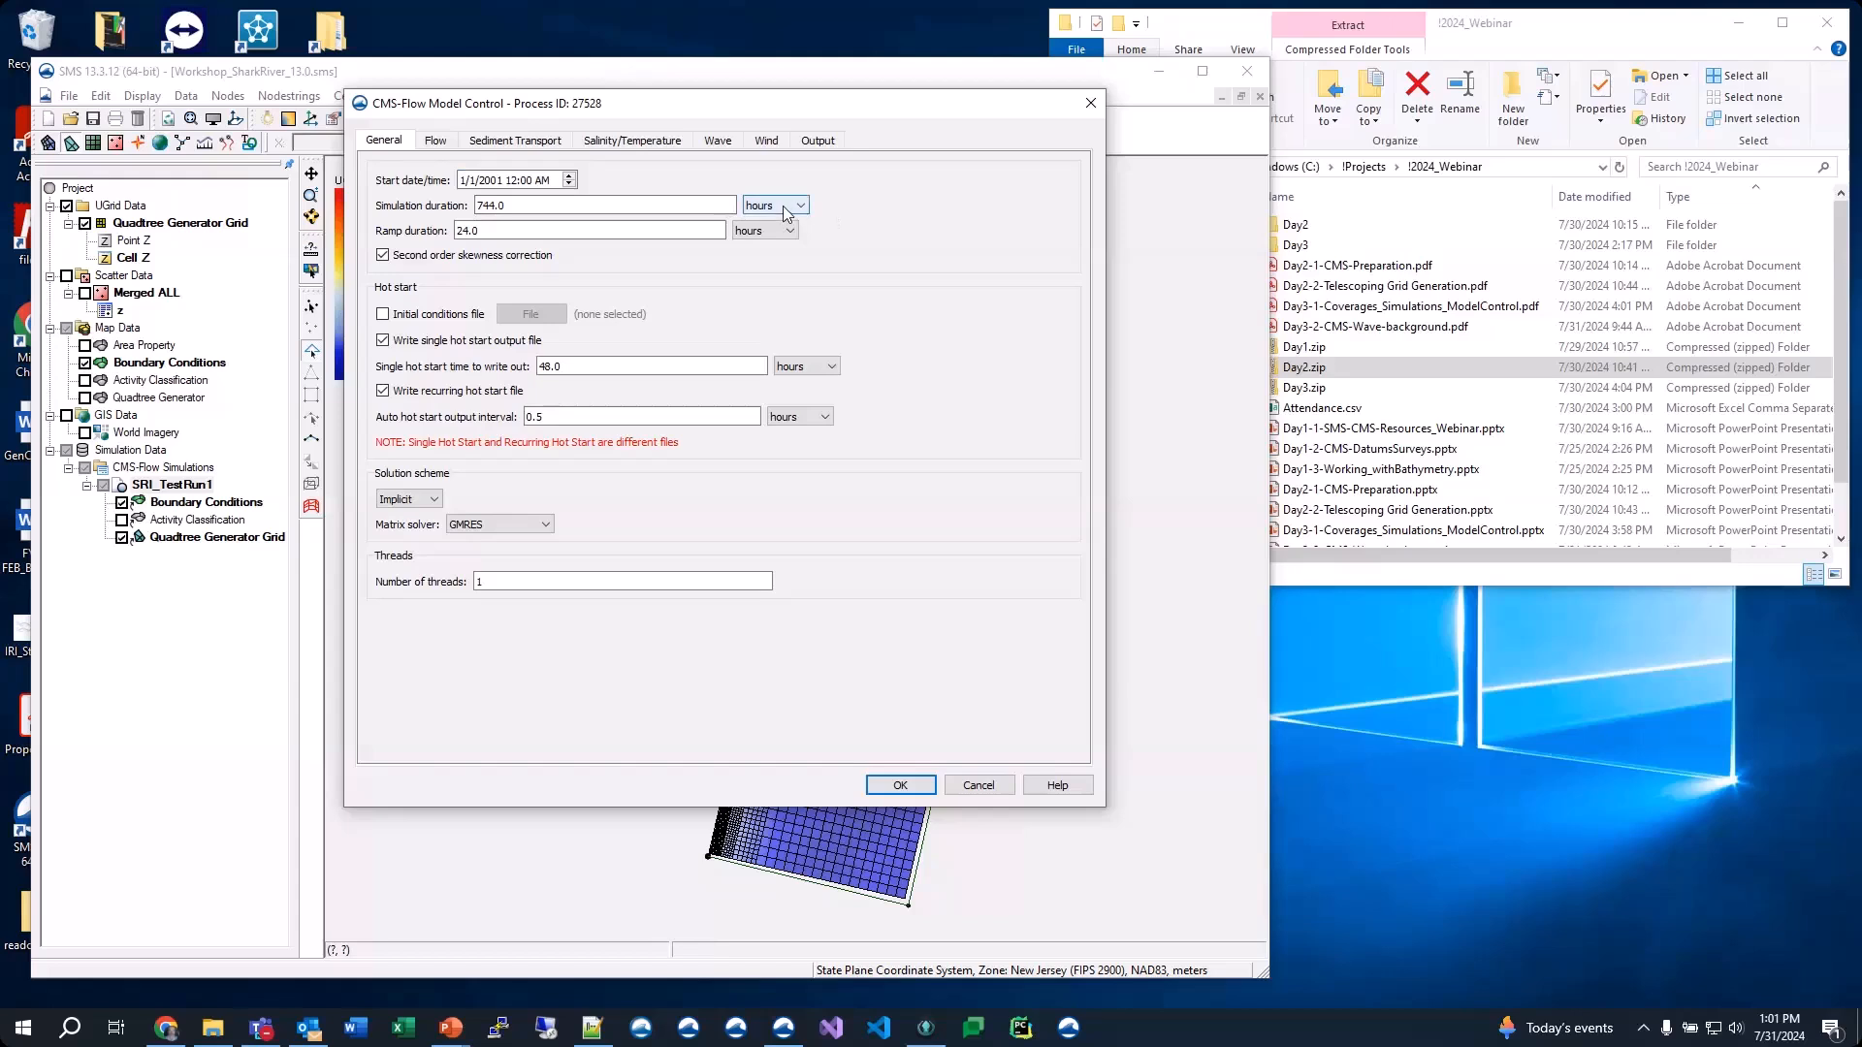
Try a simulation duration of 92 days and convert it to hours
left_click(786, 207)
left_click(779, 249)
left_click_drag(529, 206, 457, 207)
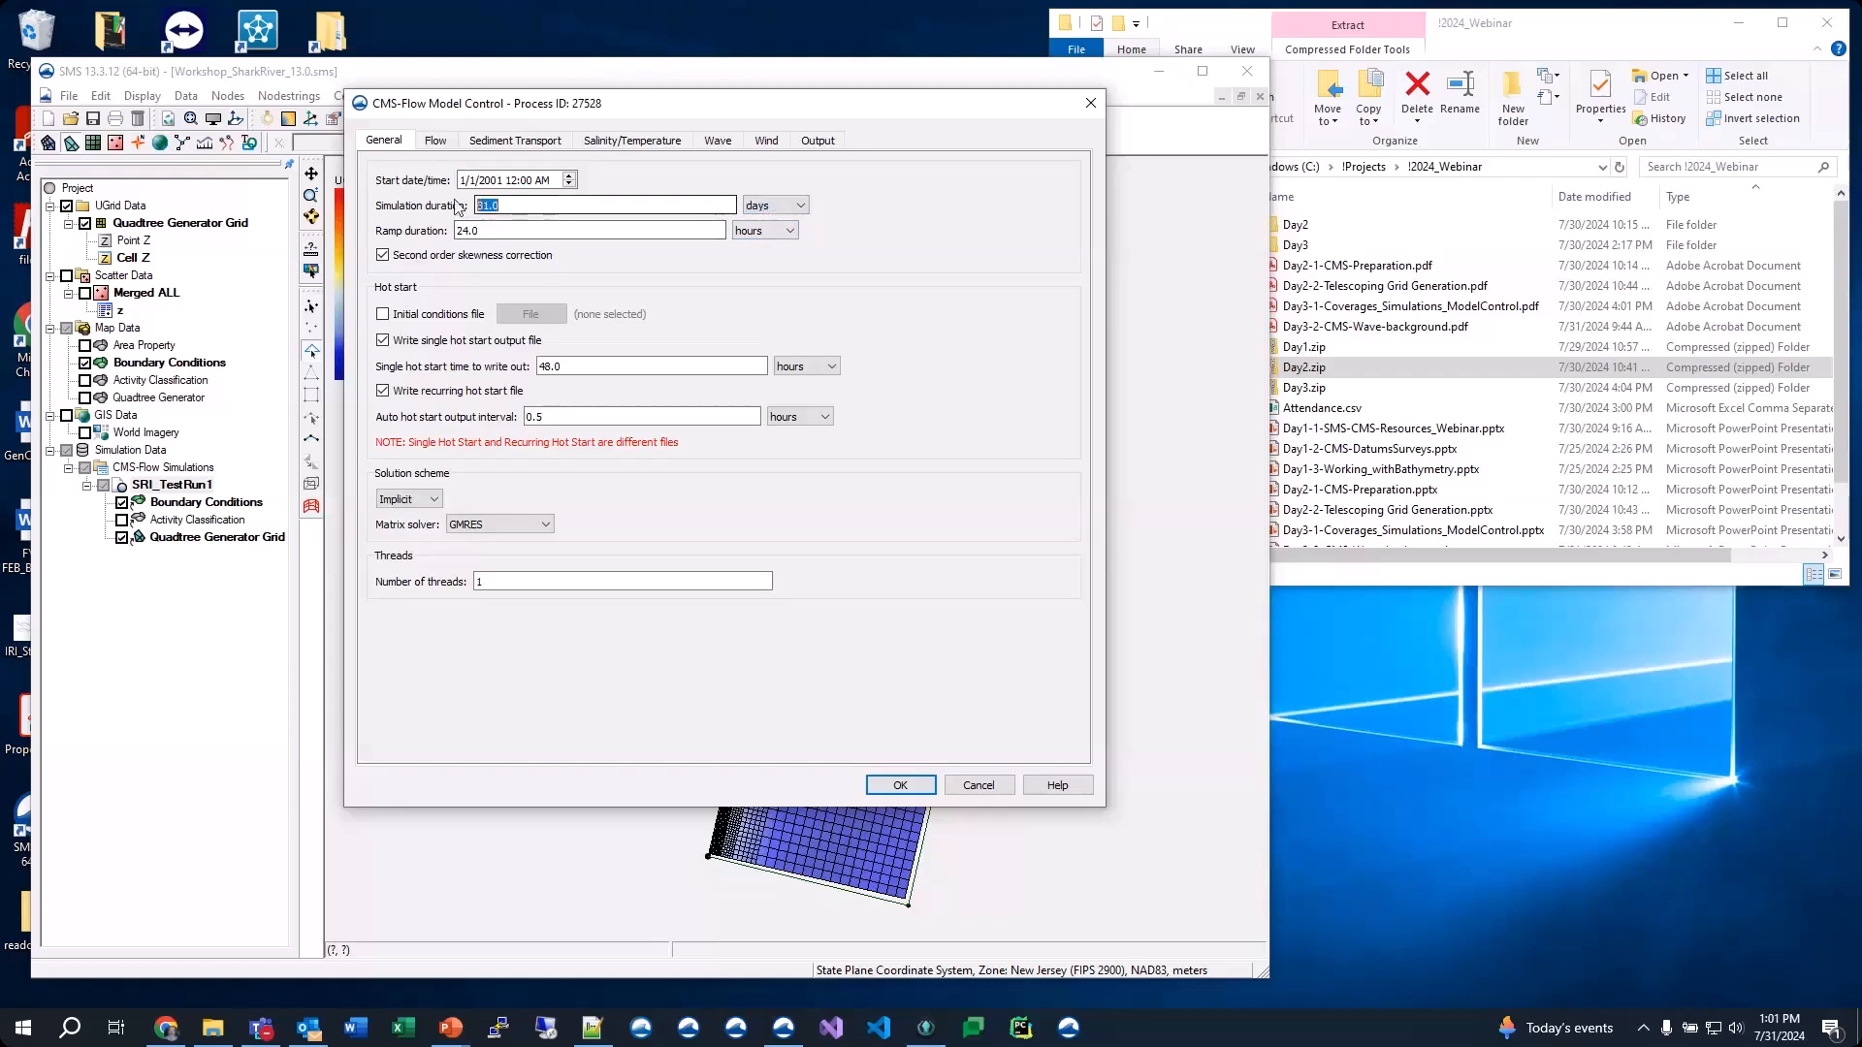
type("92")
left_click(776, 206)
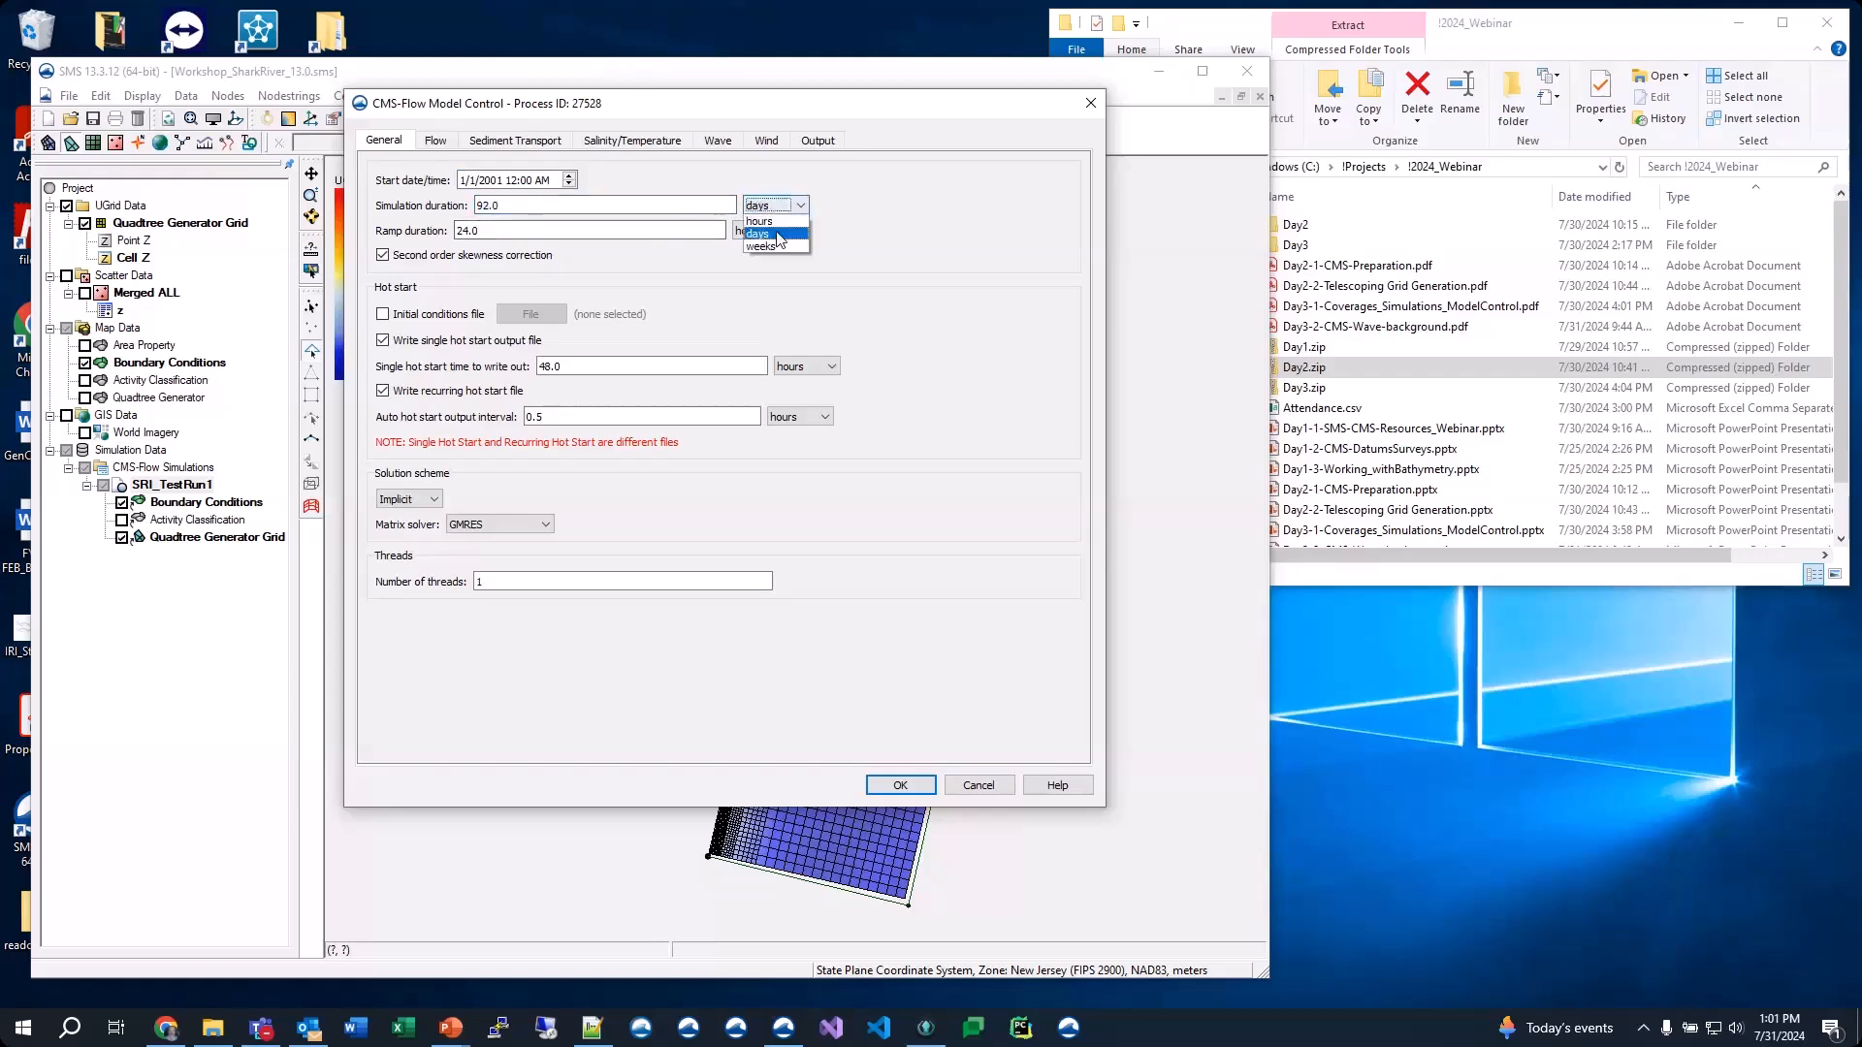
left_click(765, 222)
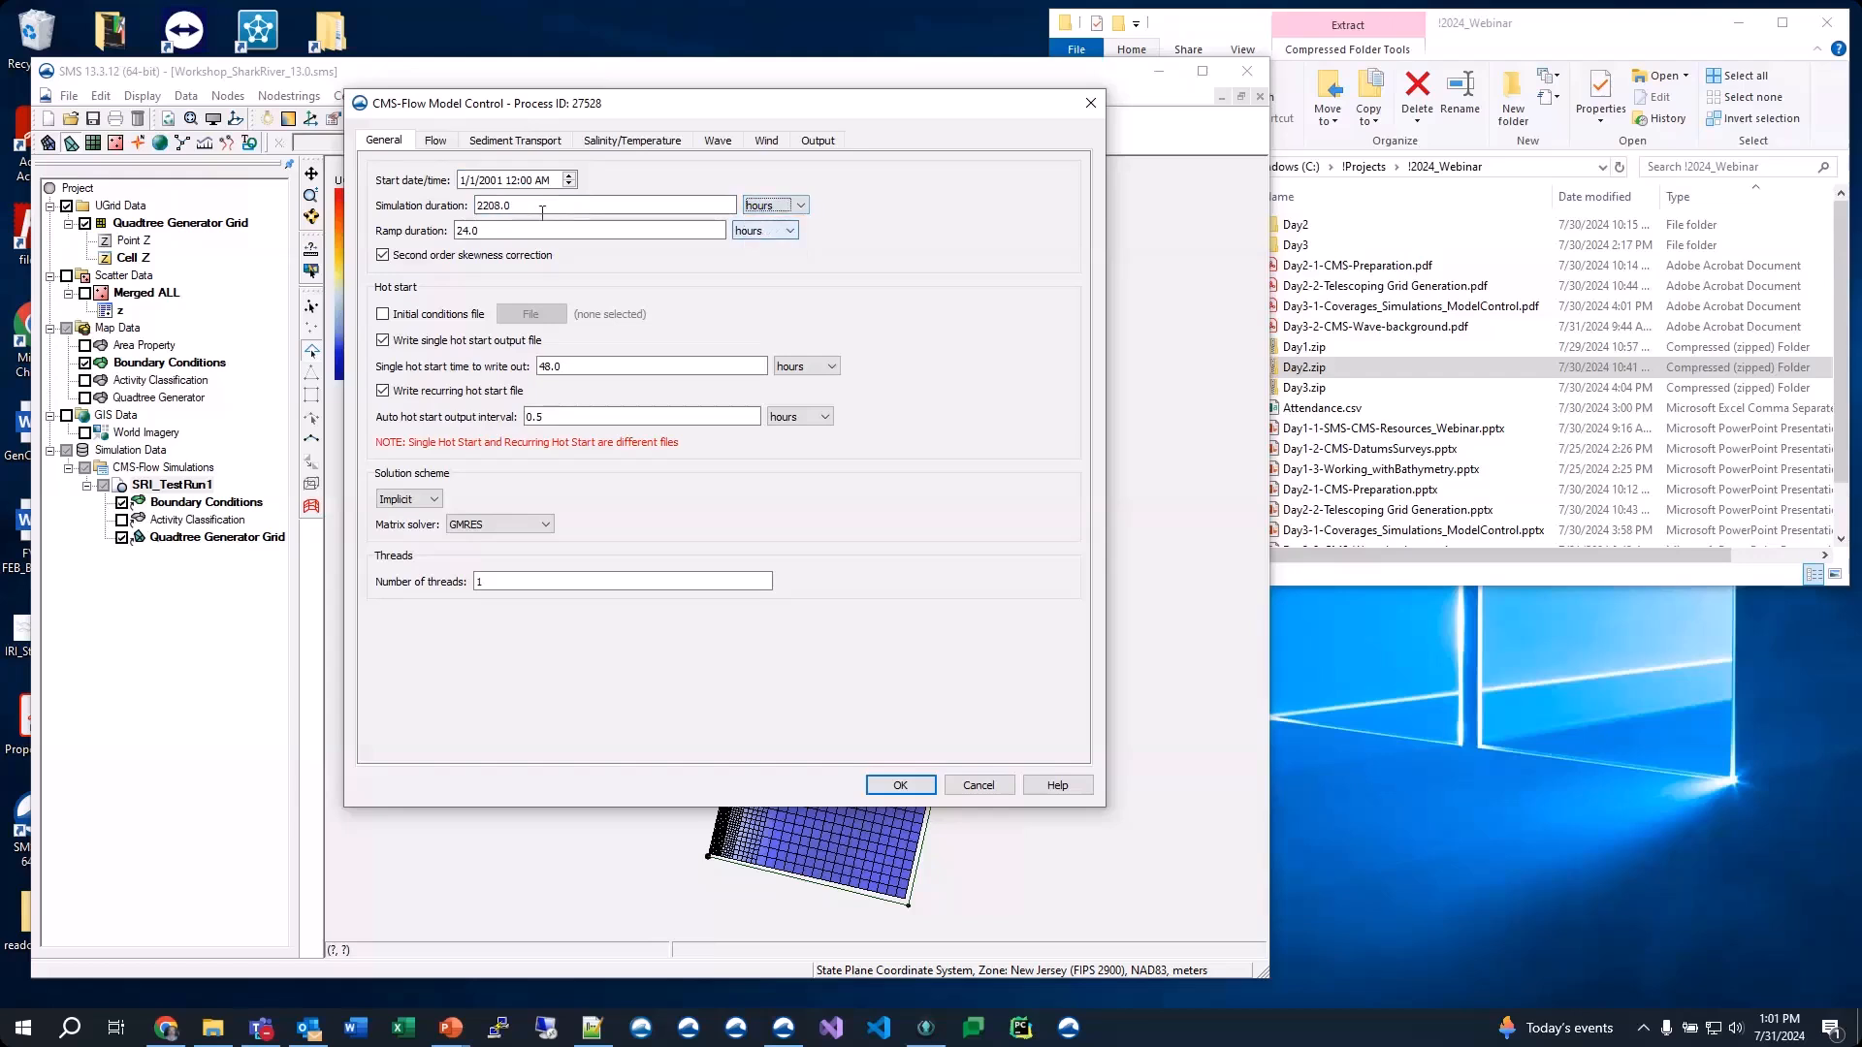
Set the simulation duration to 31 days and convert it to hours
left_click(776, 205)
left_click(772, 235)
double_click(538, 205)
type("31")
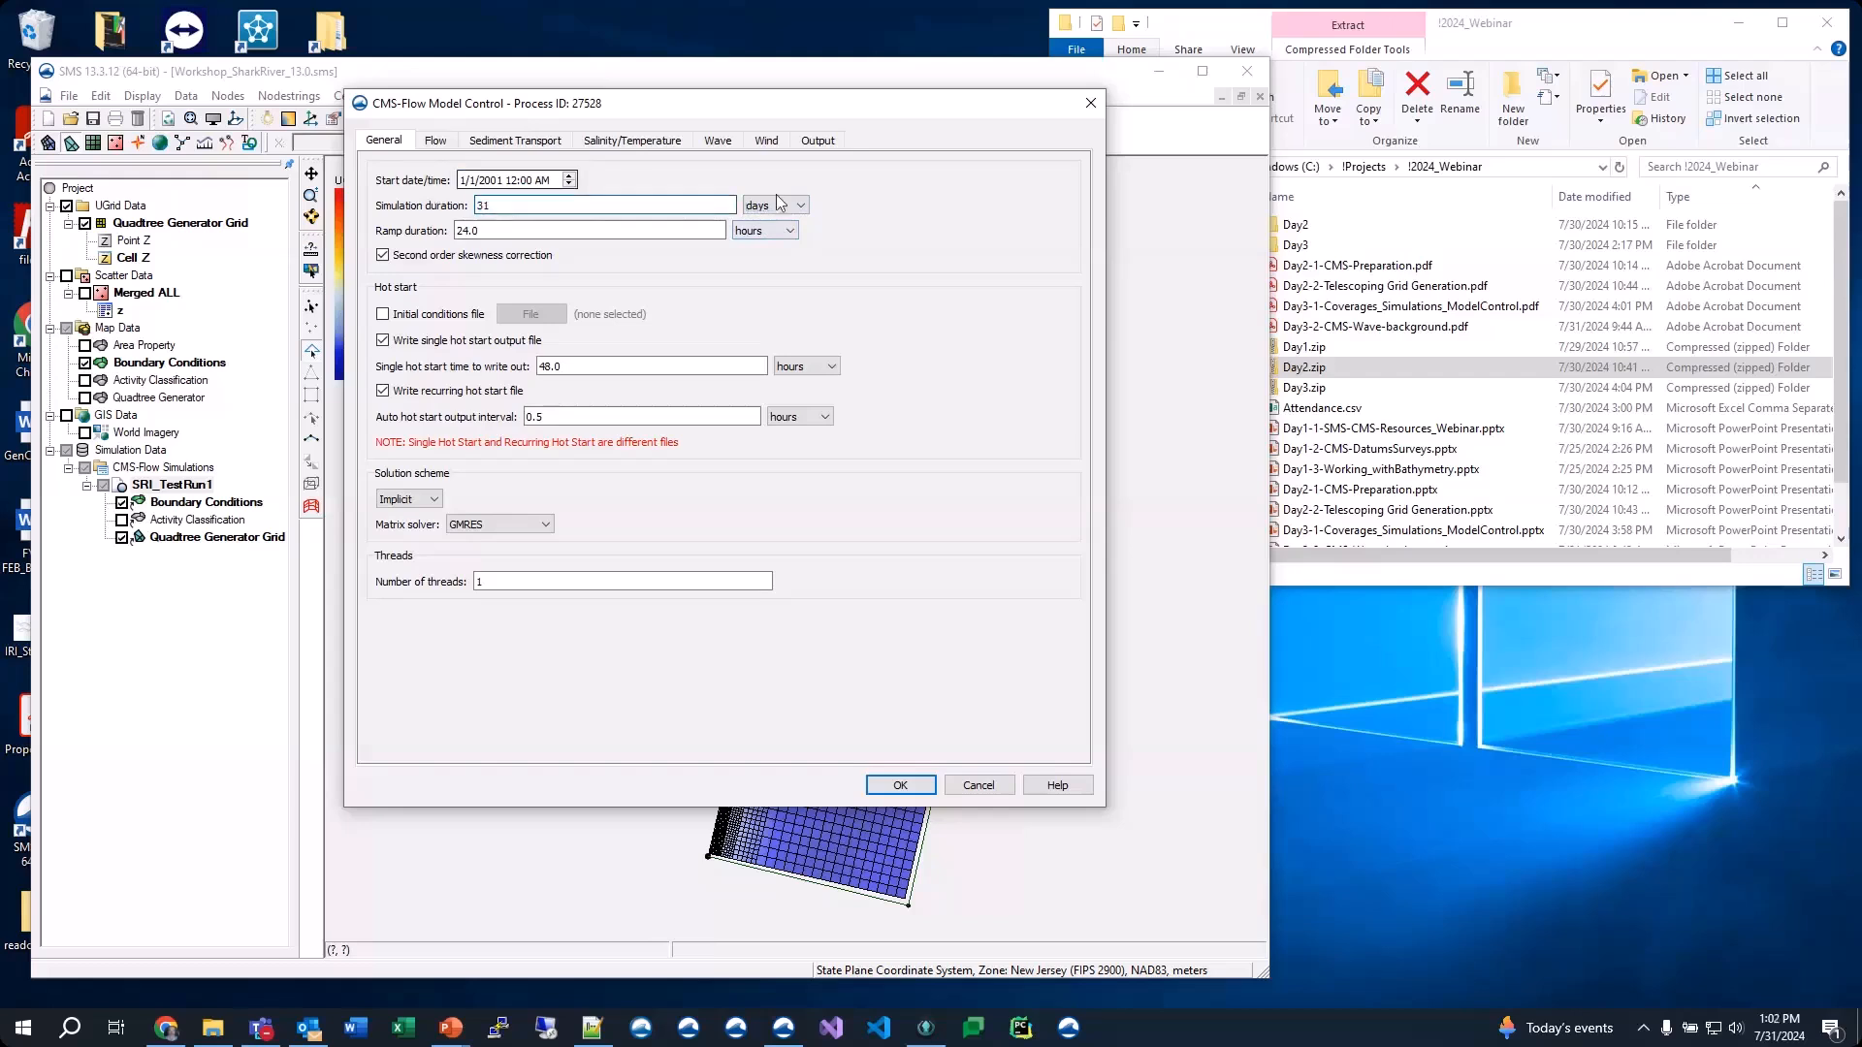
left_click(498, 233)
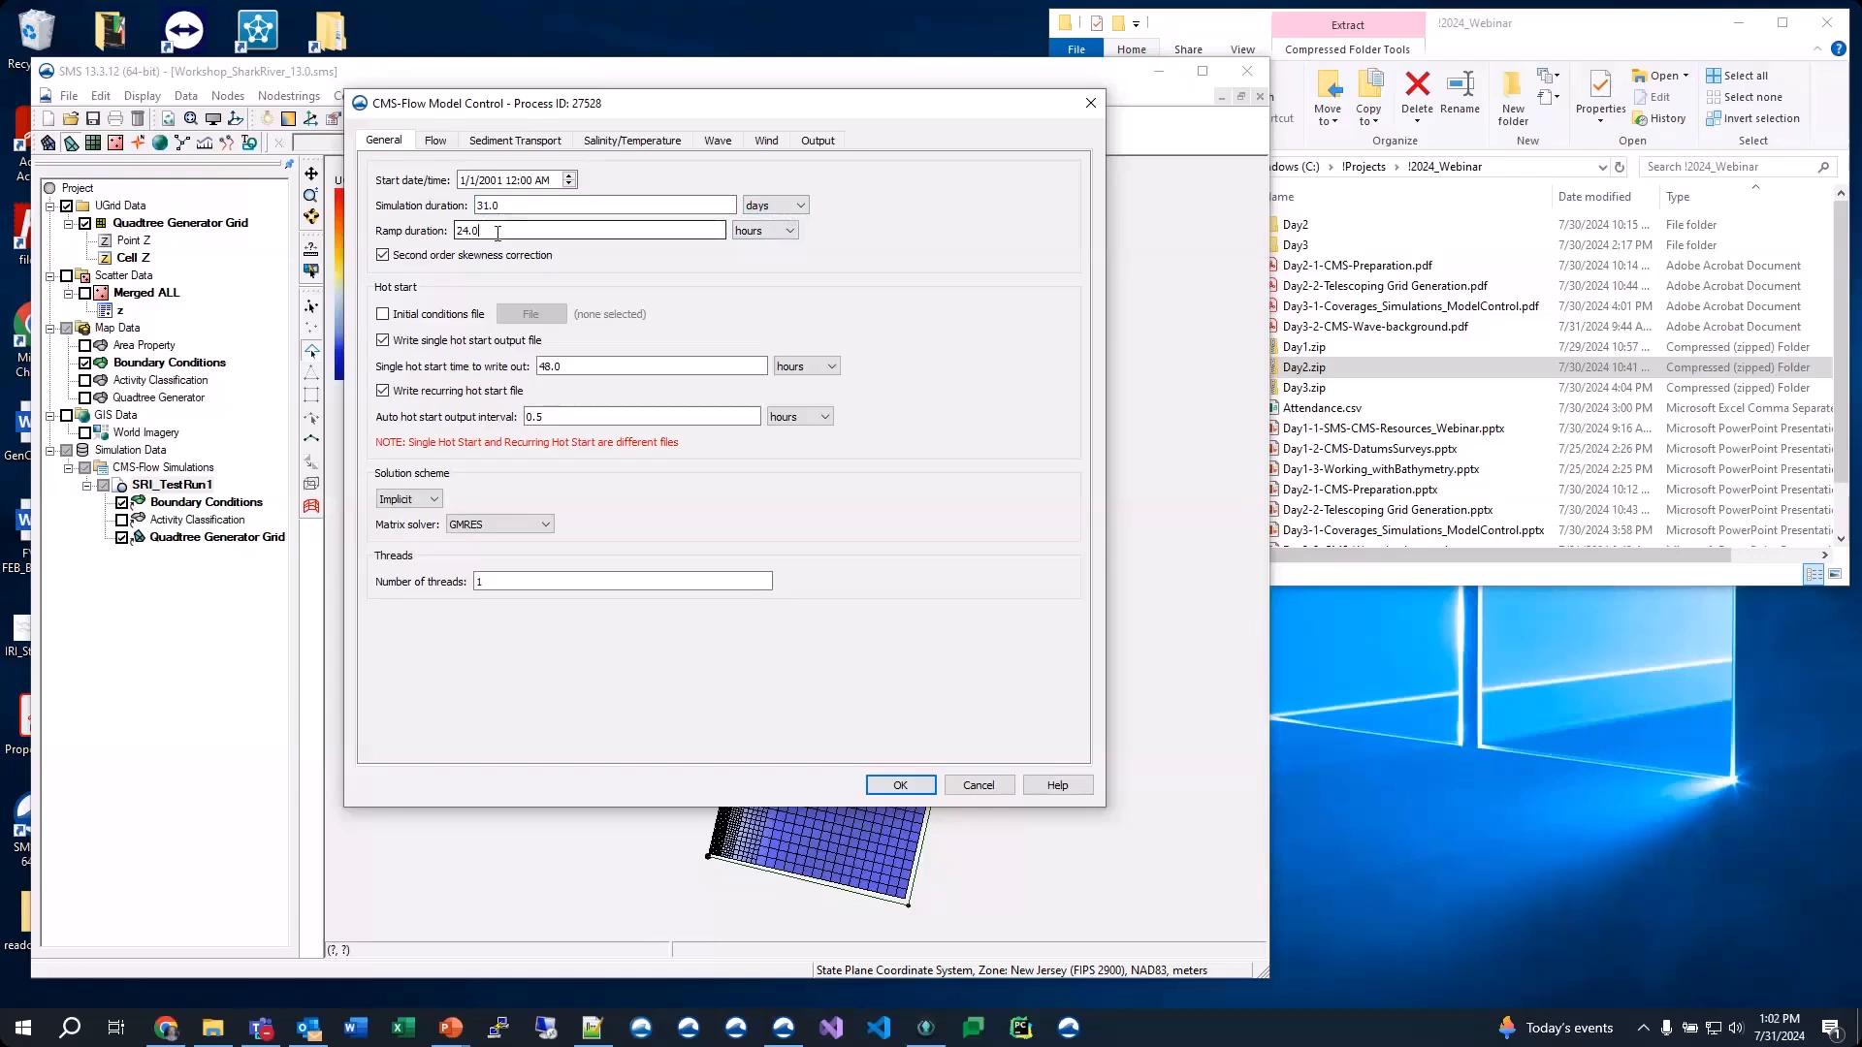
left_click(776, 204)
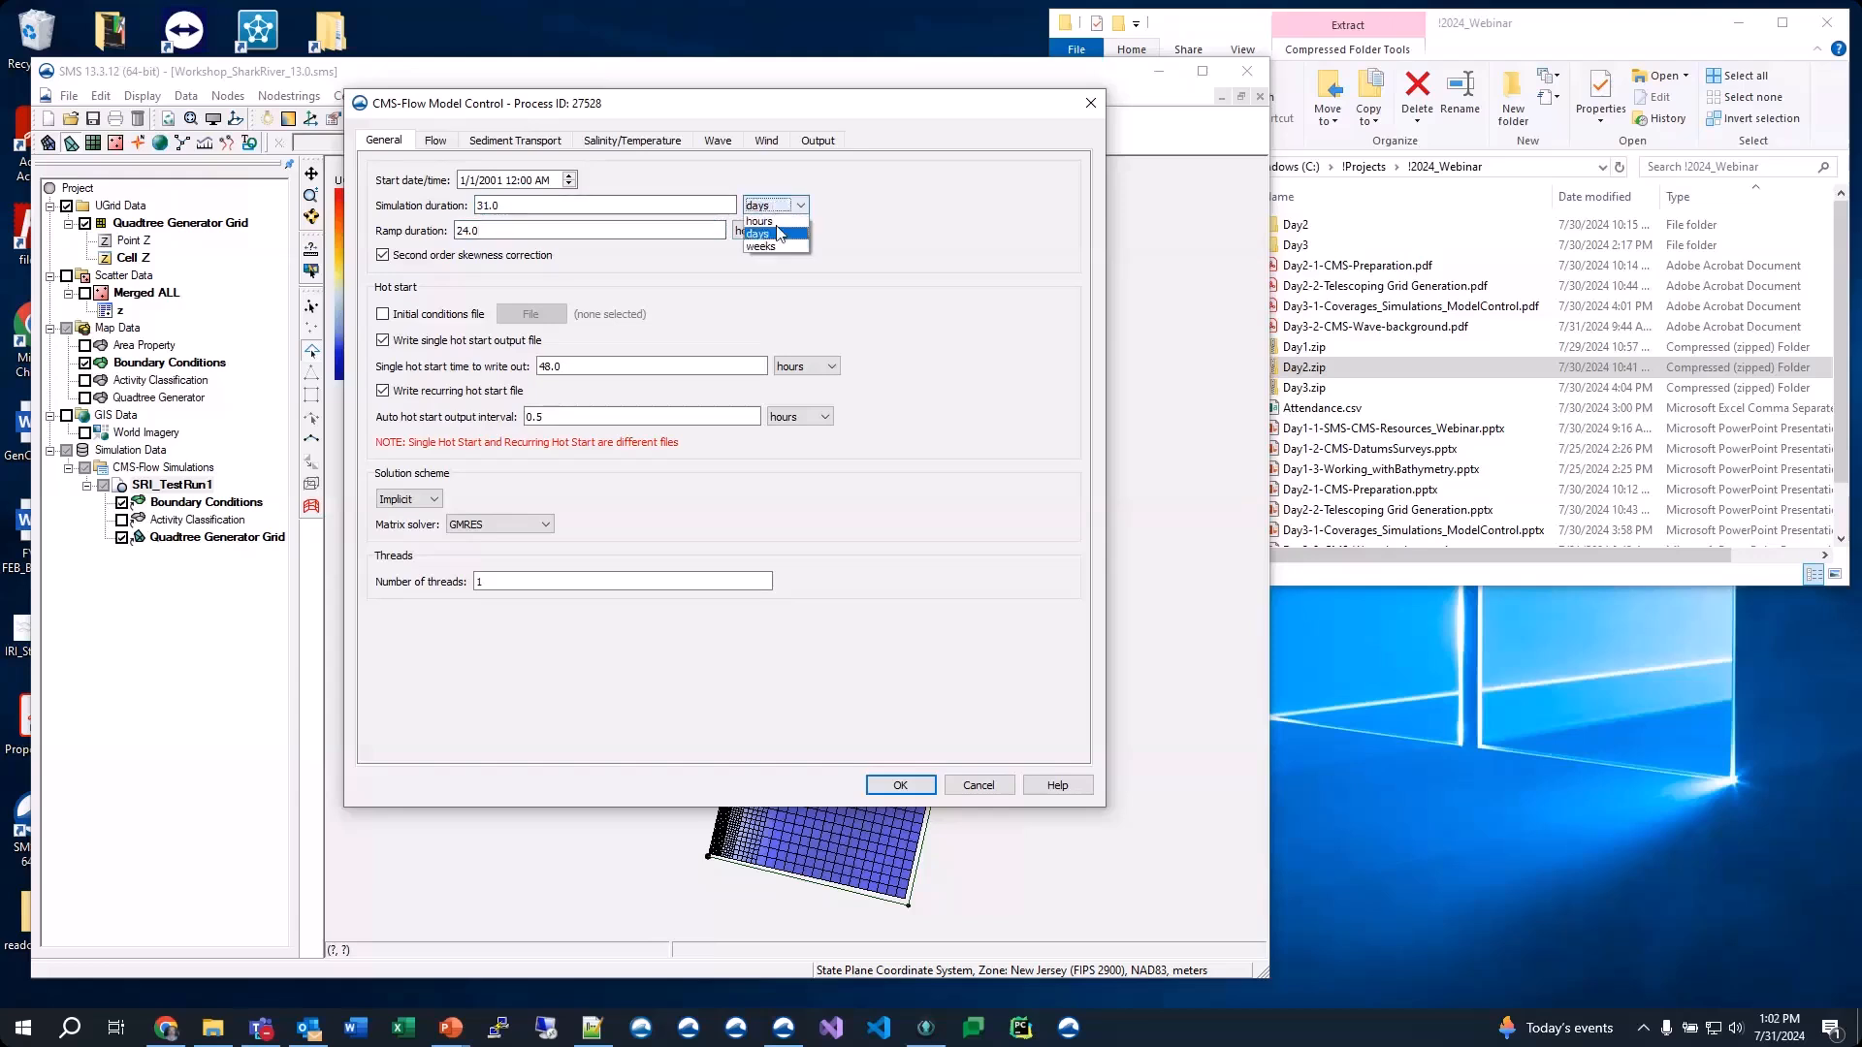
left_click(771, 221)
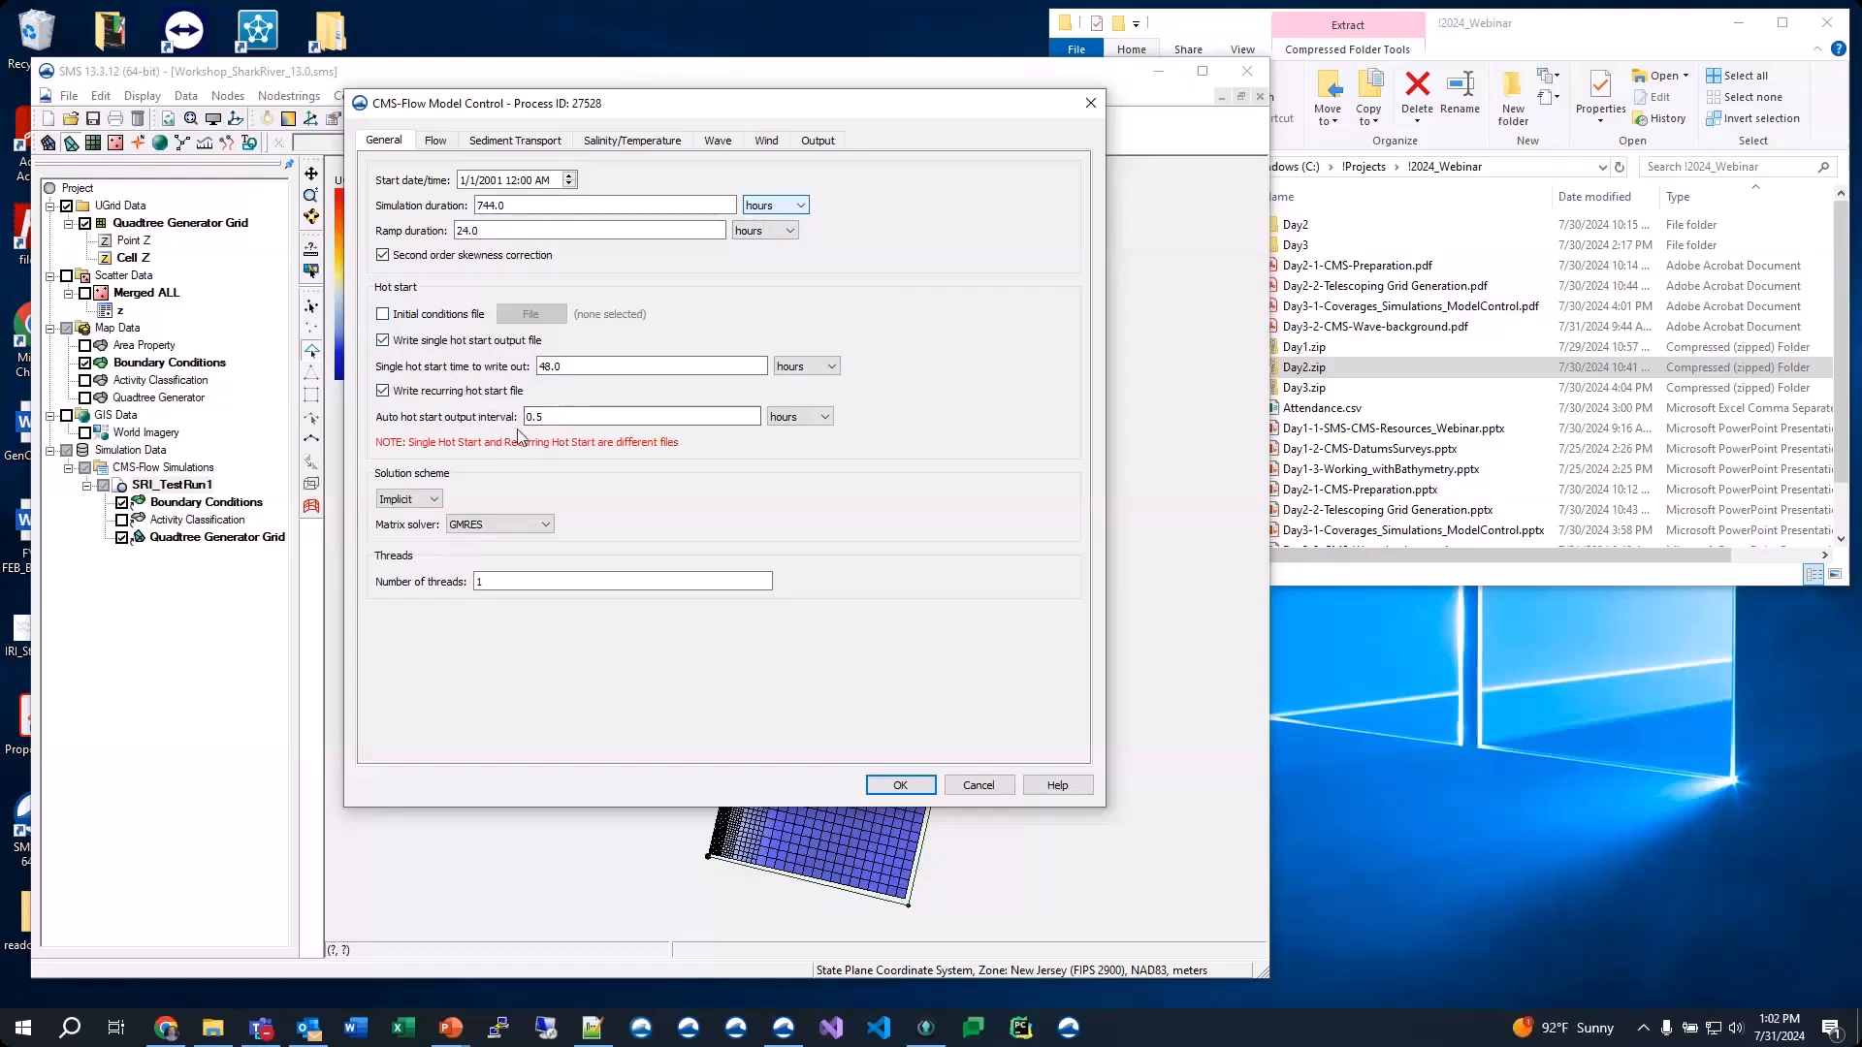
Keep the Implicit solution scheme and the GMRES matrix solver, and set the number of threads to 4
left_click(419, 501)
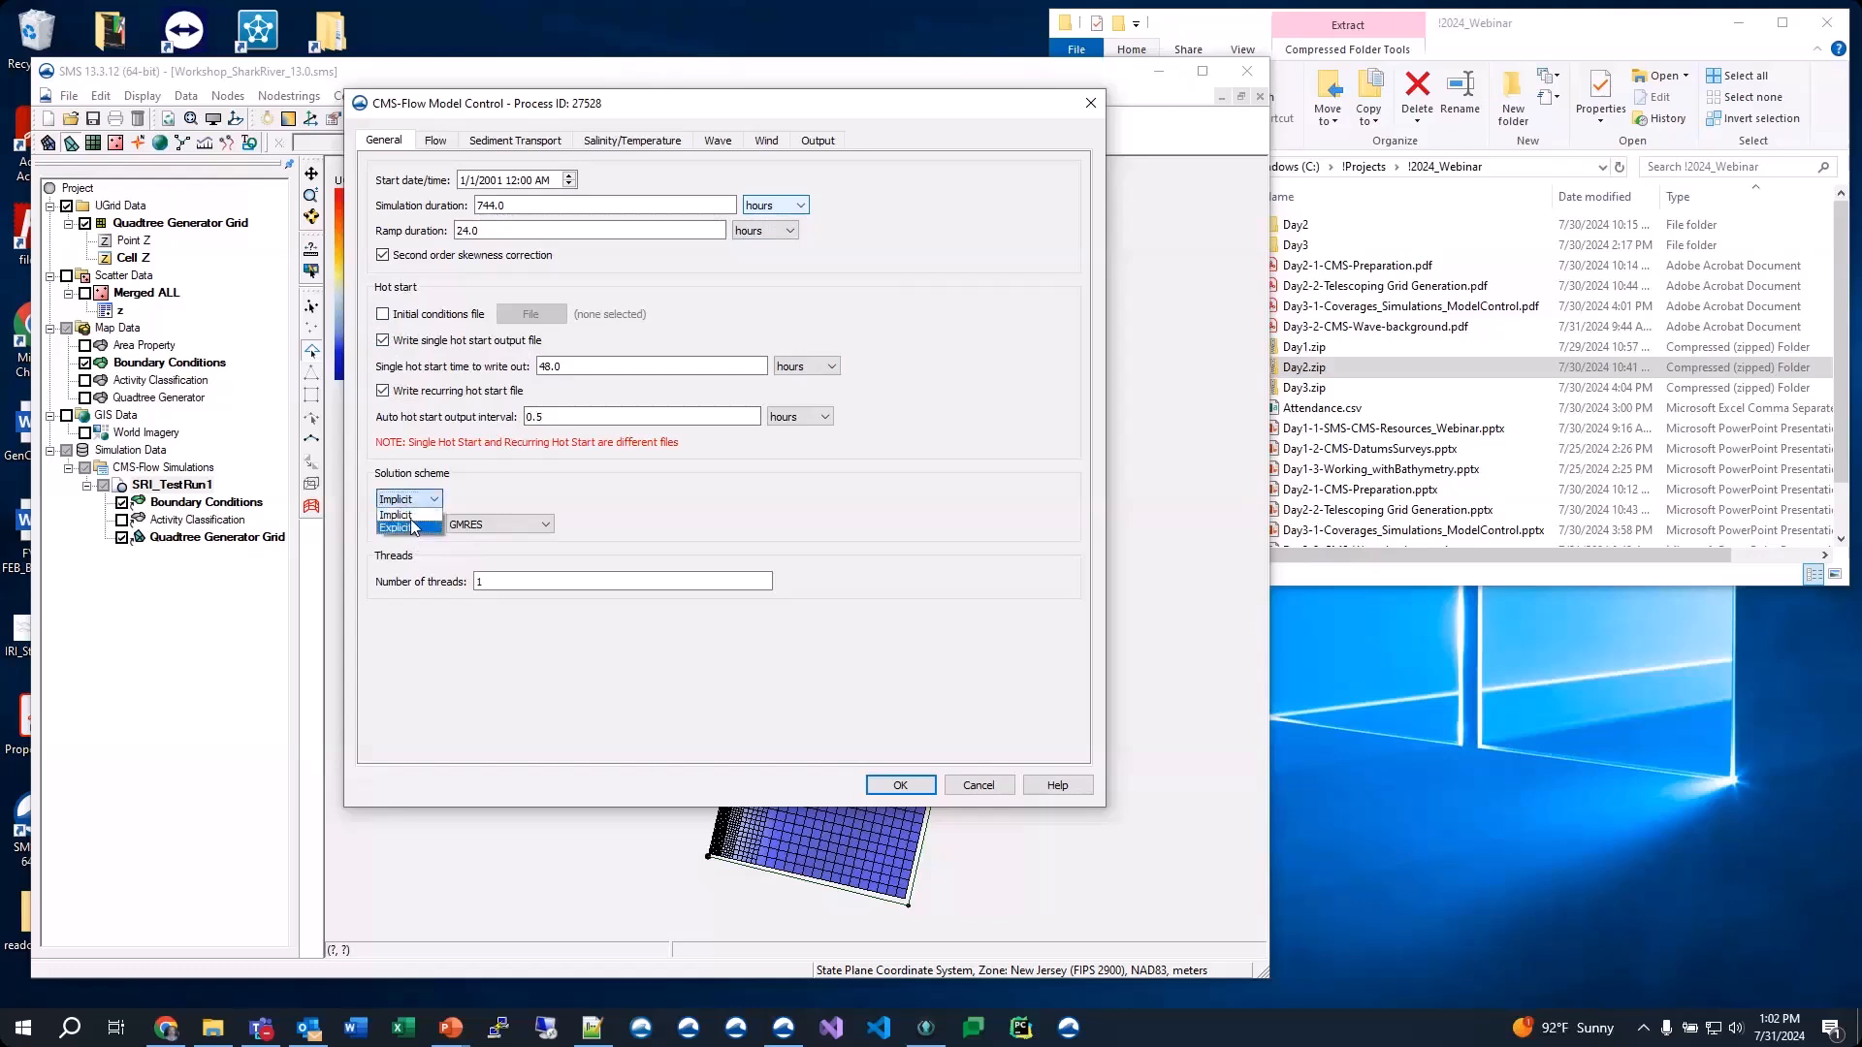
left_click(409, 515)
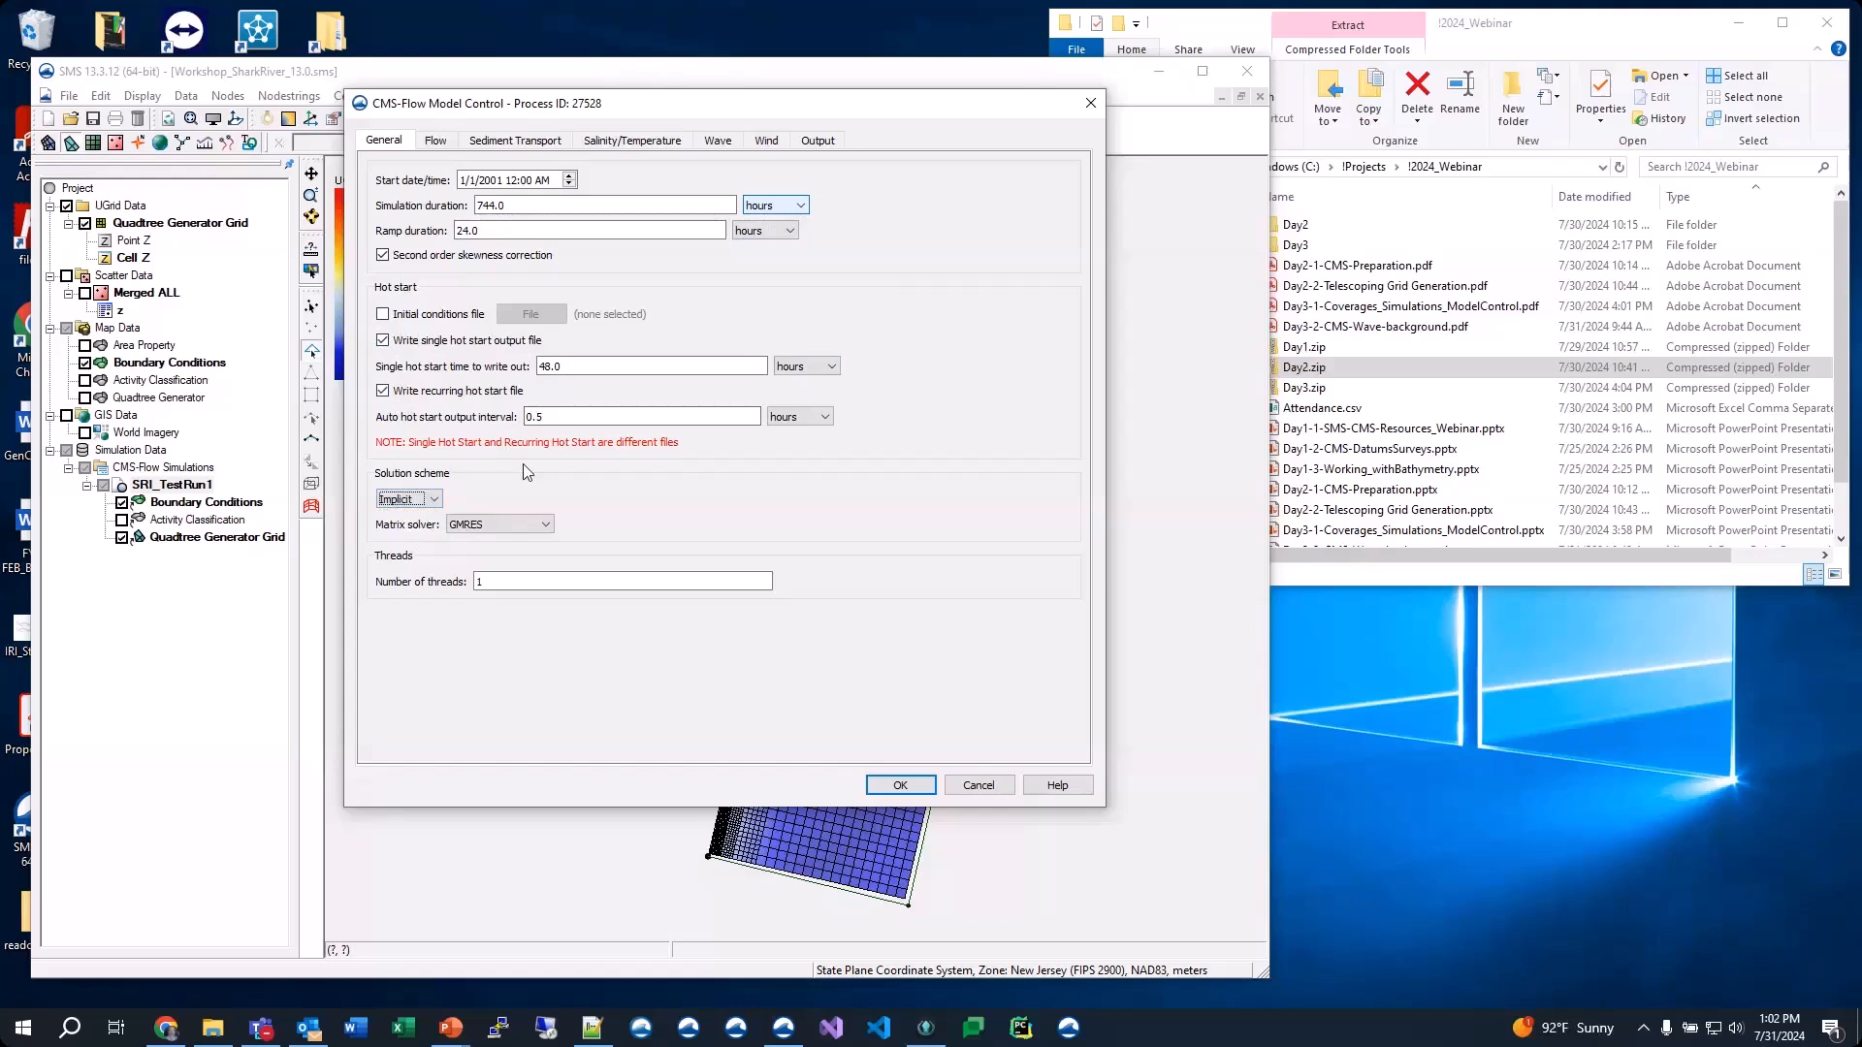
left_click(499, 531)
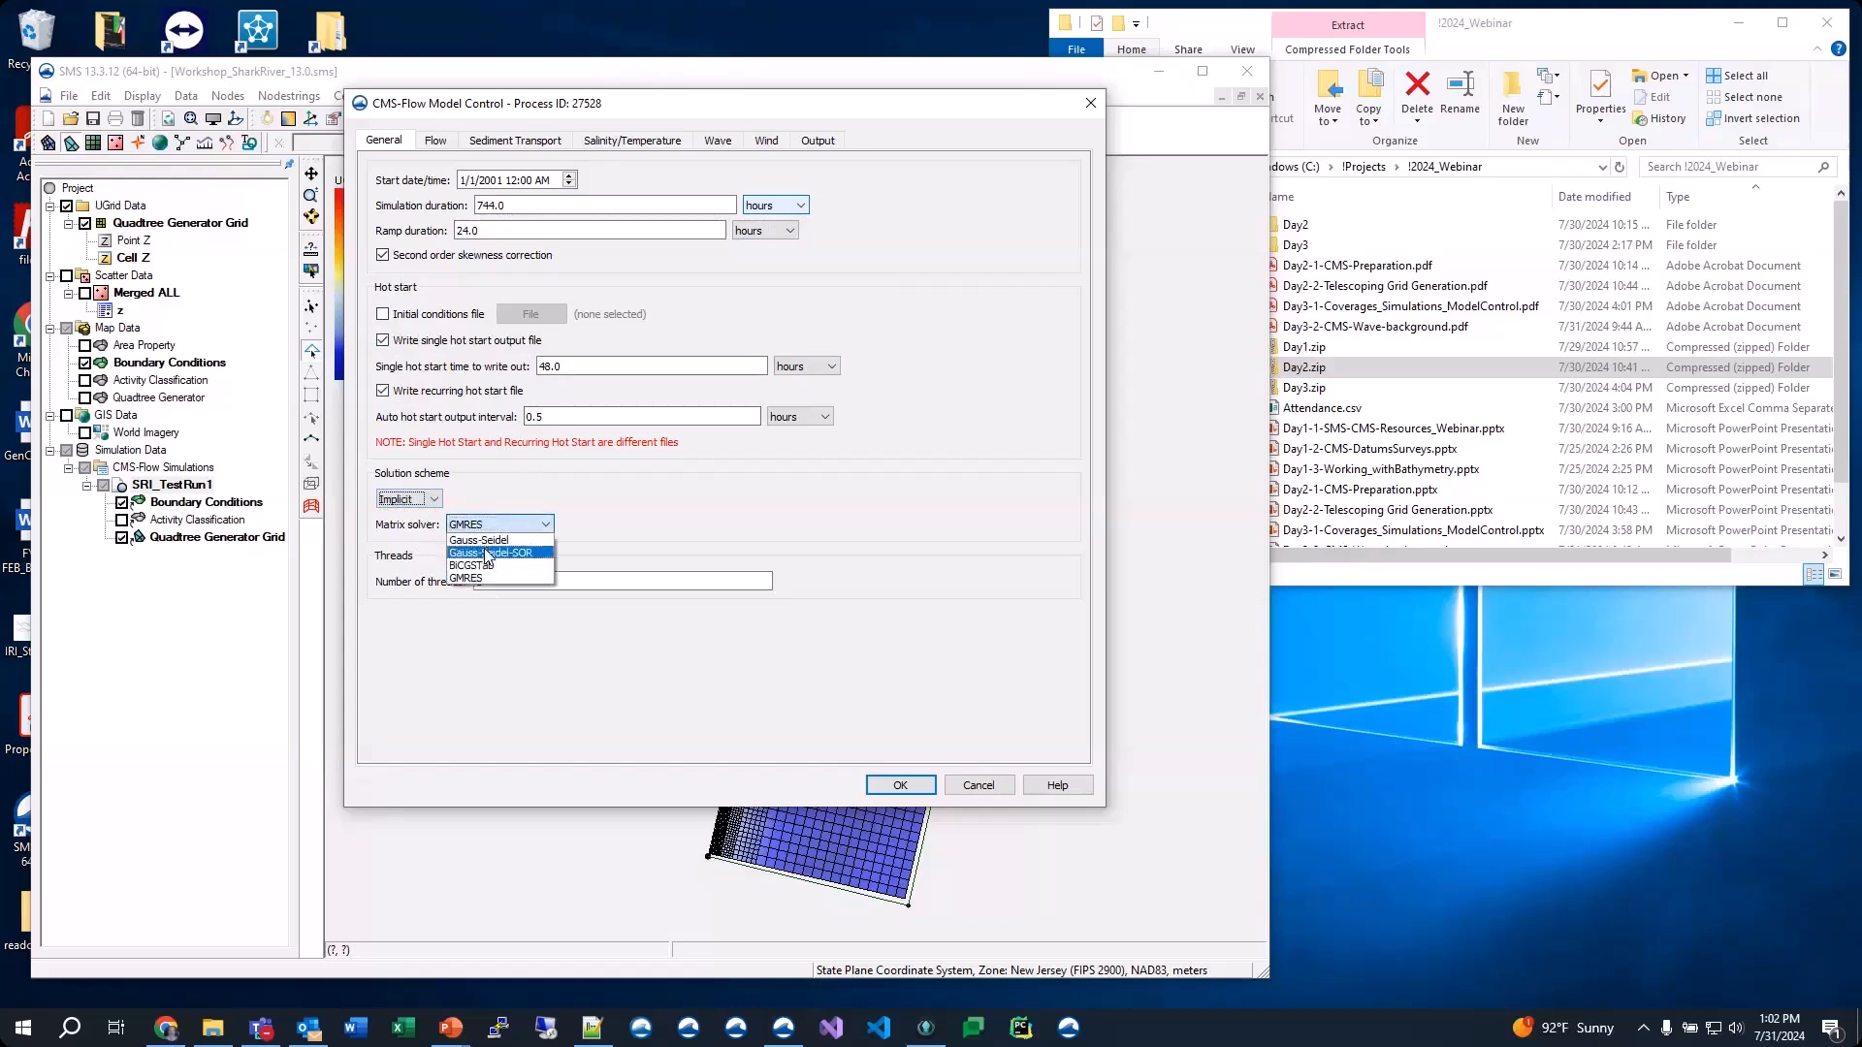
left_click(626, 521)
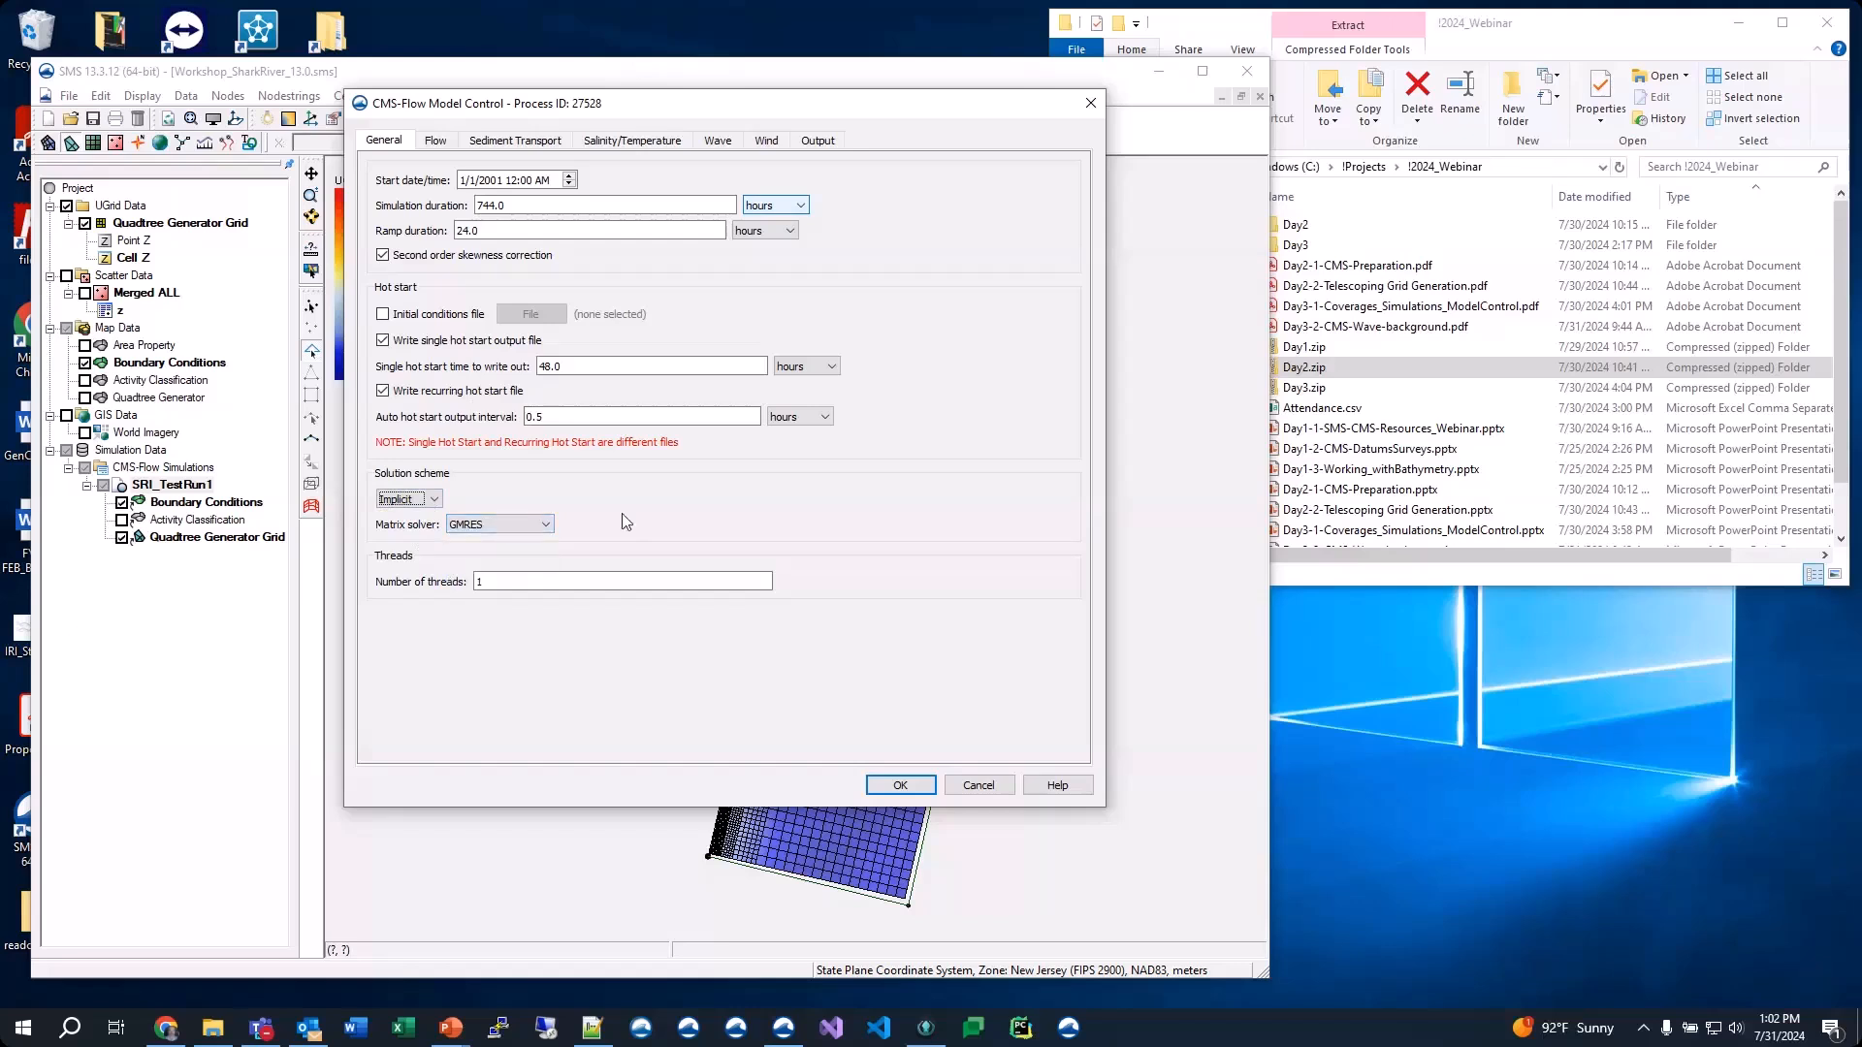
key("Tab")
type("4")
Try other hydrodynamic time steps such as 450 seconds in the flow parameters, and set the time step back to 600 seconds
left_click(436, 140)
left_click_drag(557, 193, 444, 193)
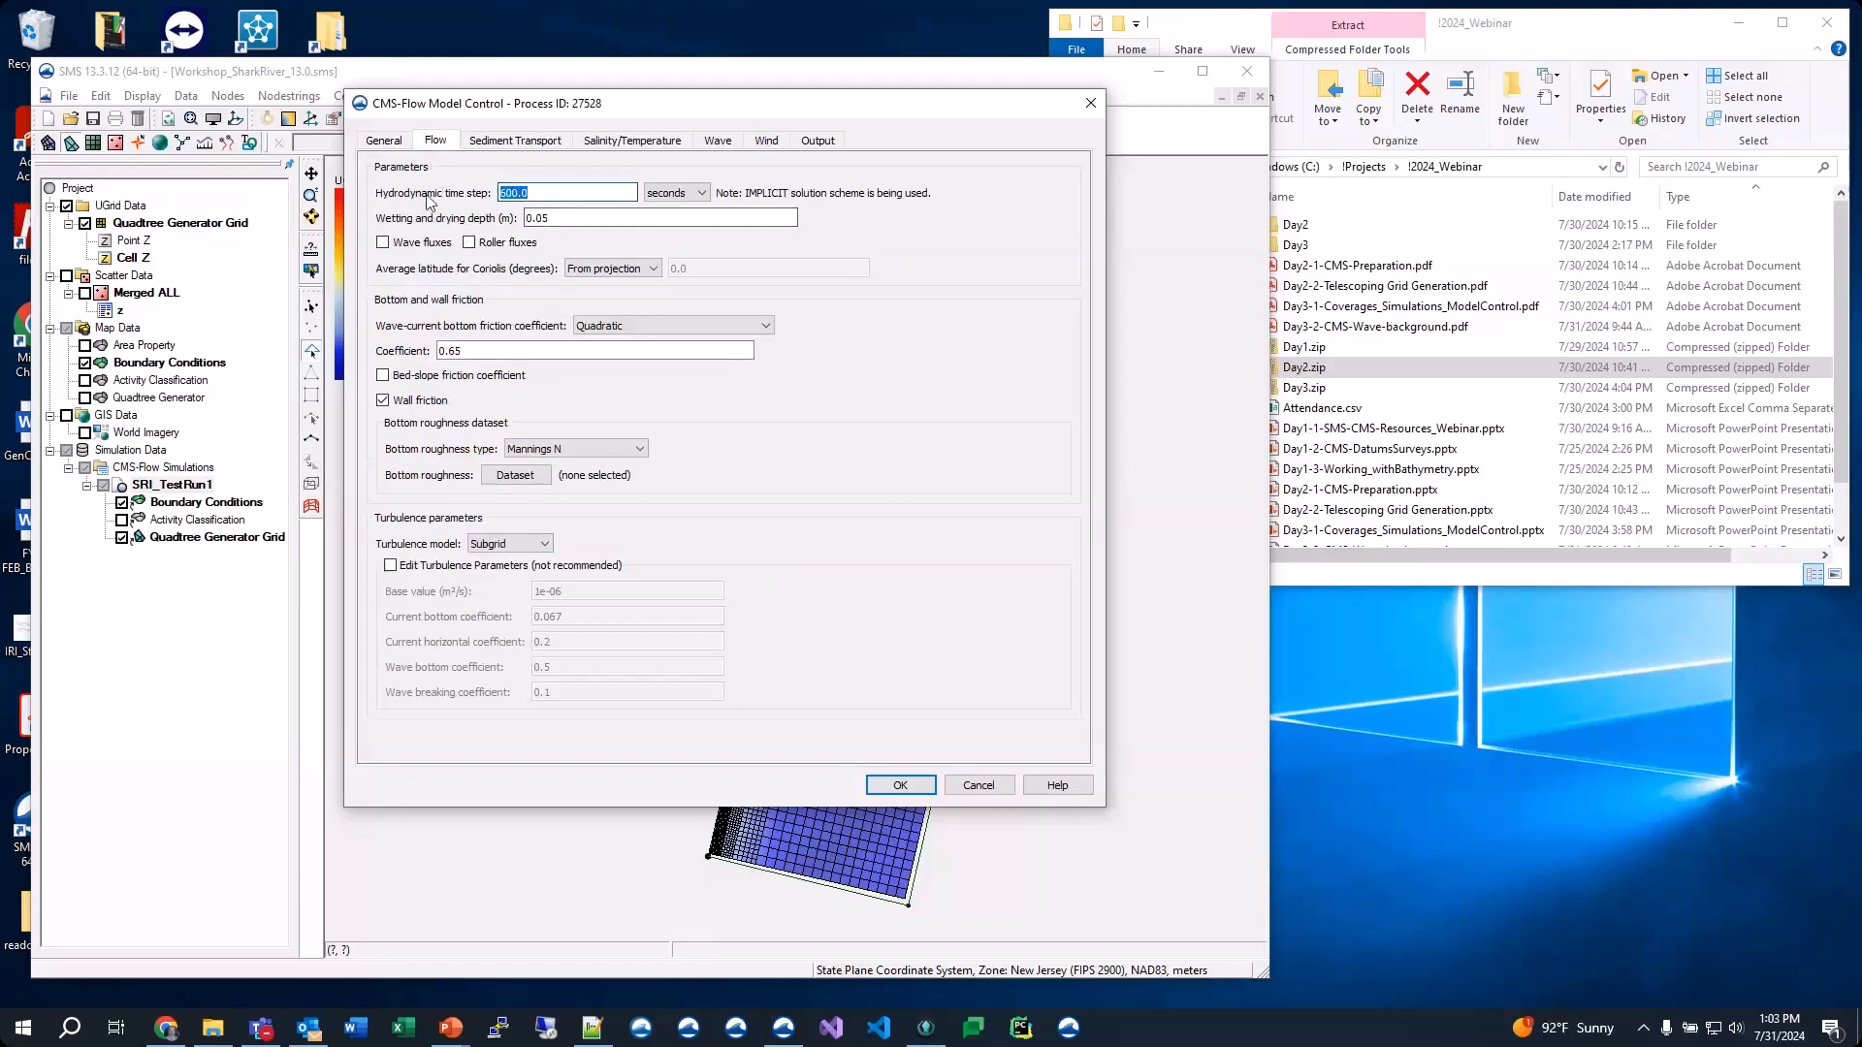
type("1")
key("Tab")
left_click_drag(537, 192, 478, 184)
type("600.0")
key("ctrl+a")
type("450")
key("ctrl+a")
type("600")
left_click(753, 252)
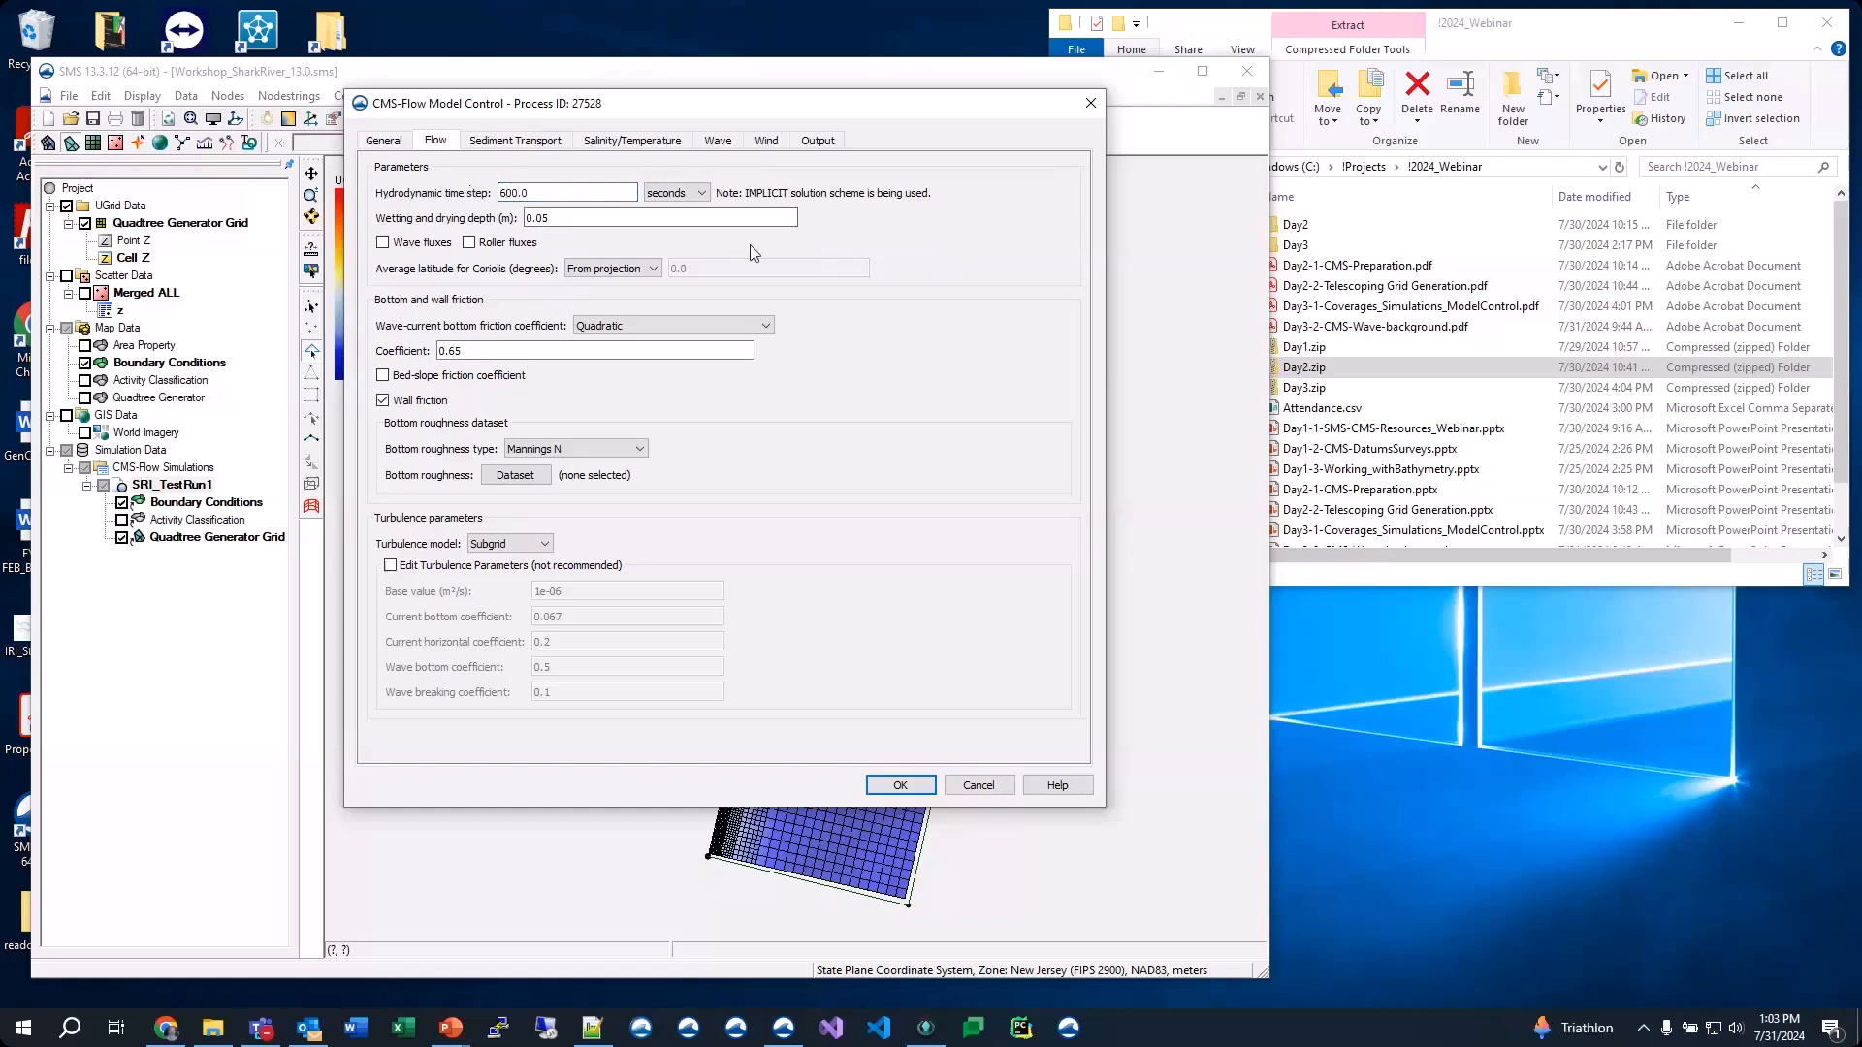
Check the datasets offered for bottom roughness without choosing one, and accept the model control settings
left_click(569, 219)
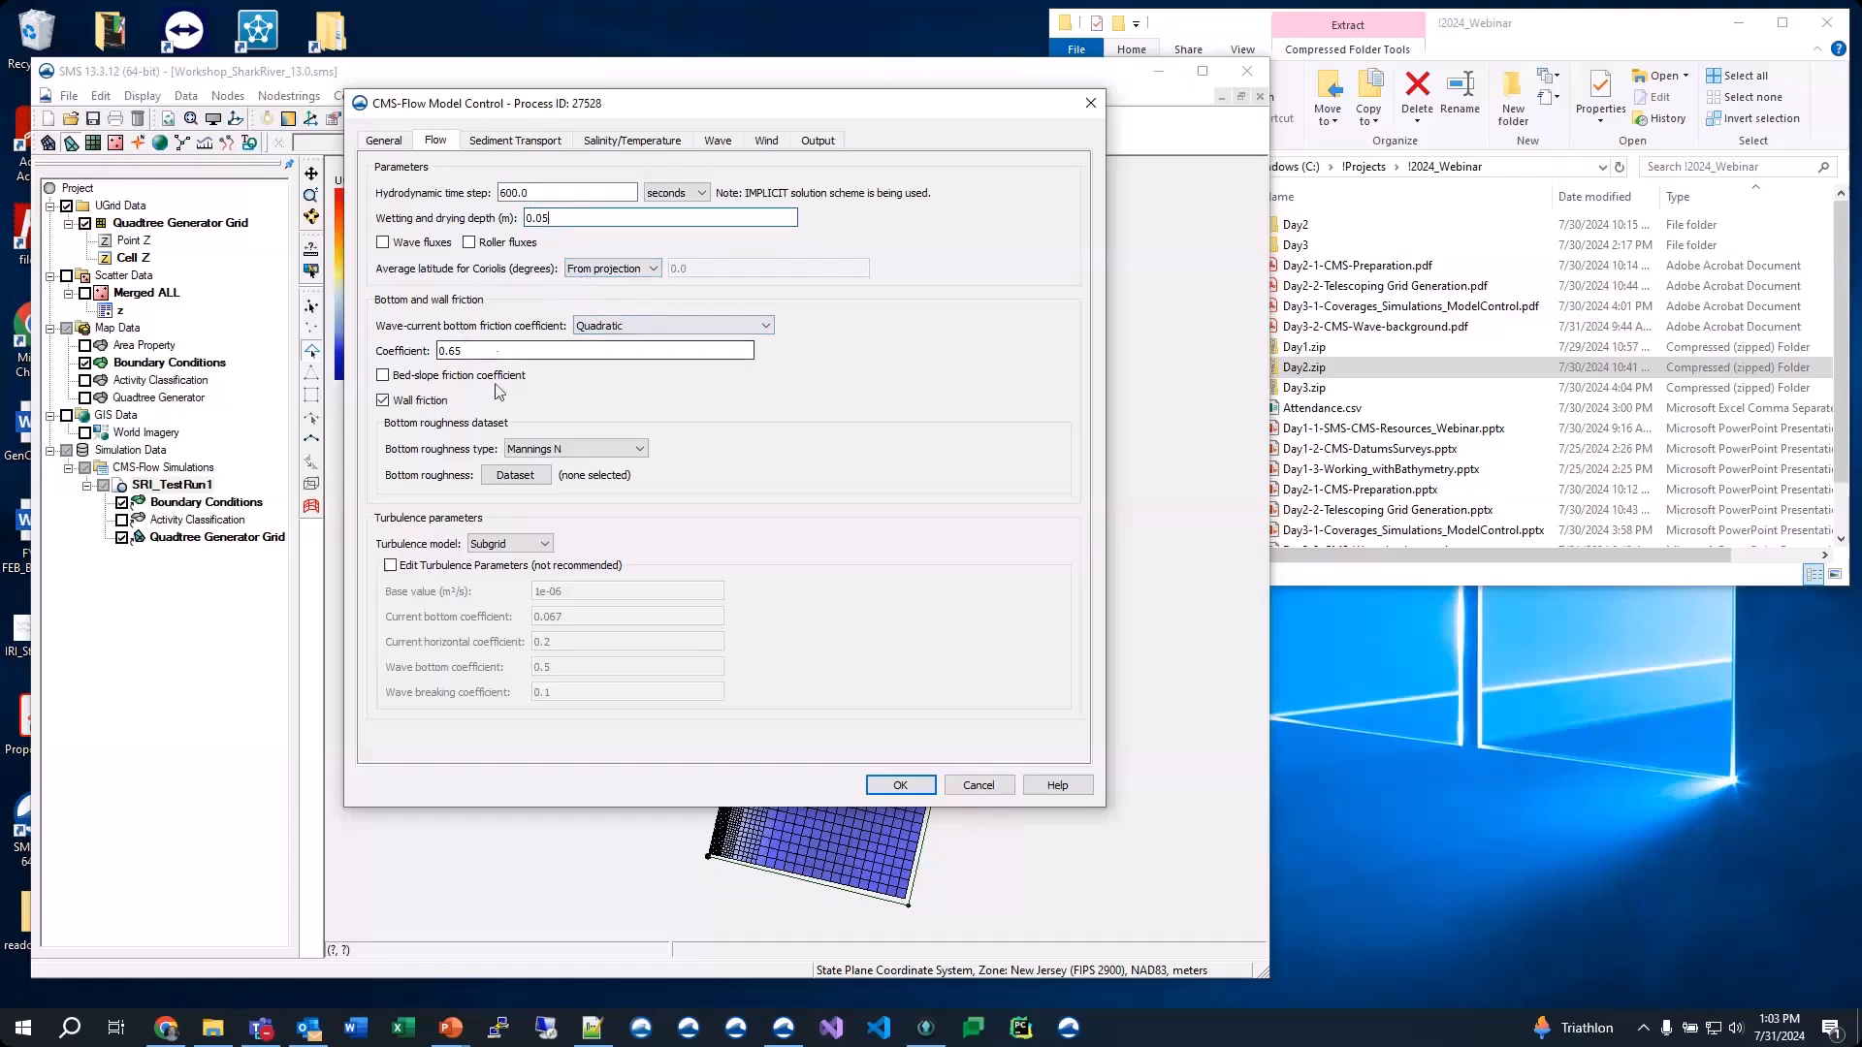
left_click(521, 482)
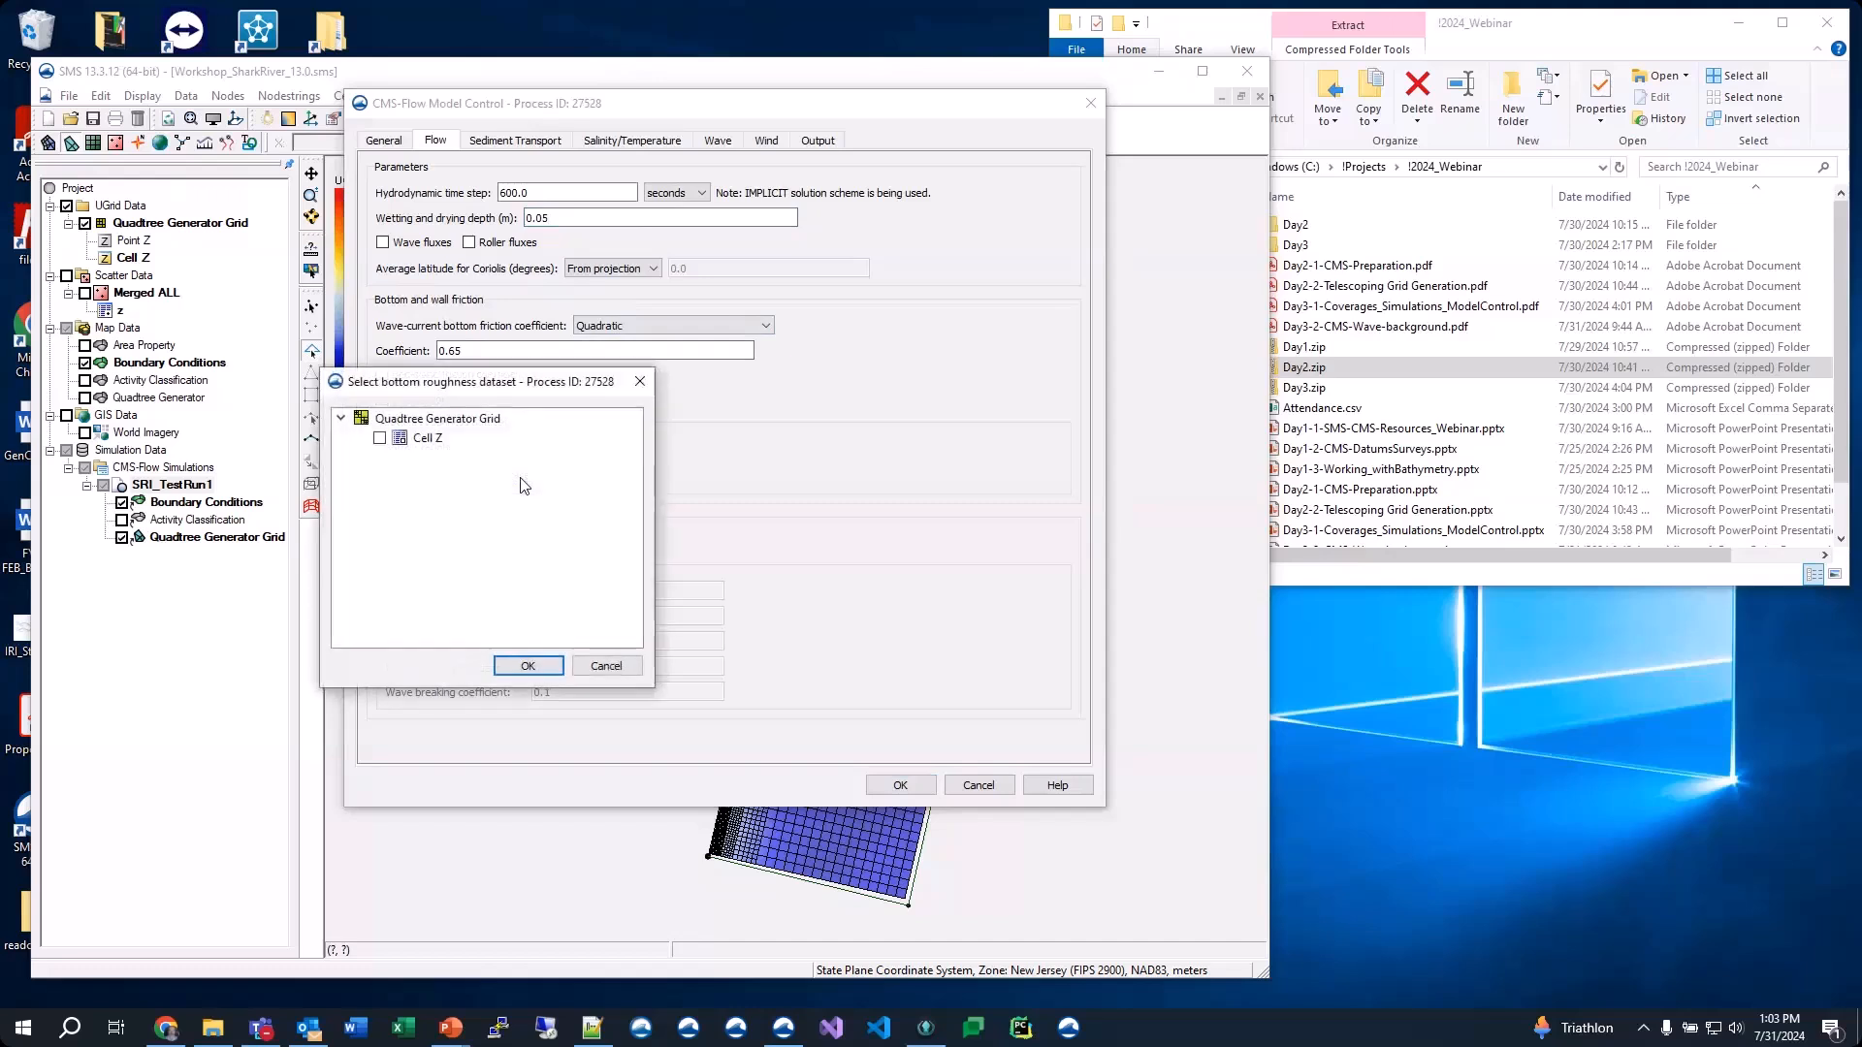
left_click_drag(491, 386, 1019, 194)
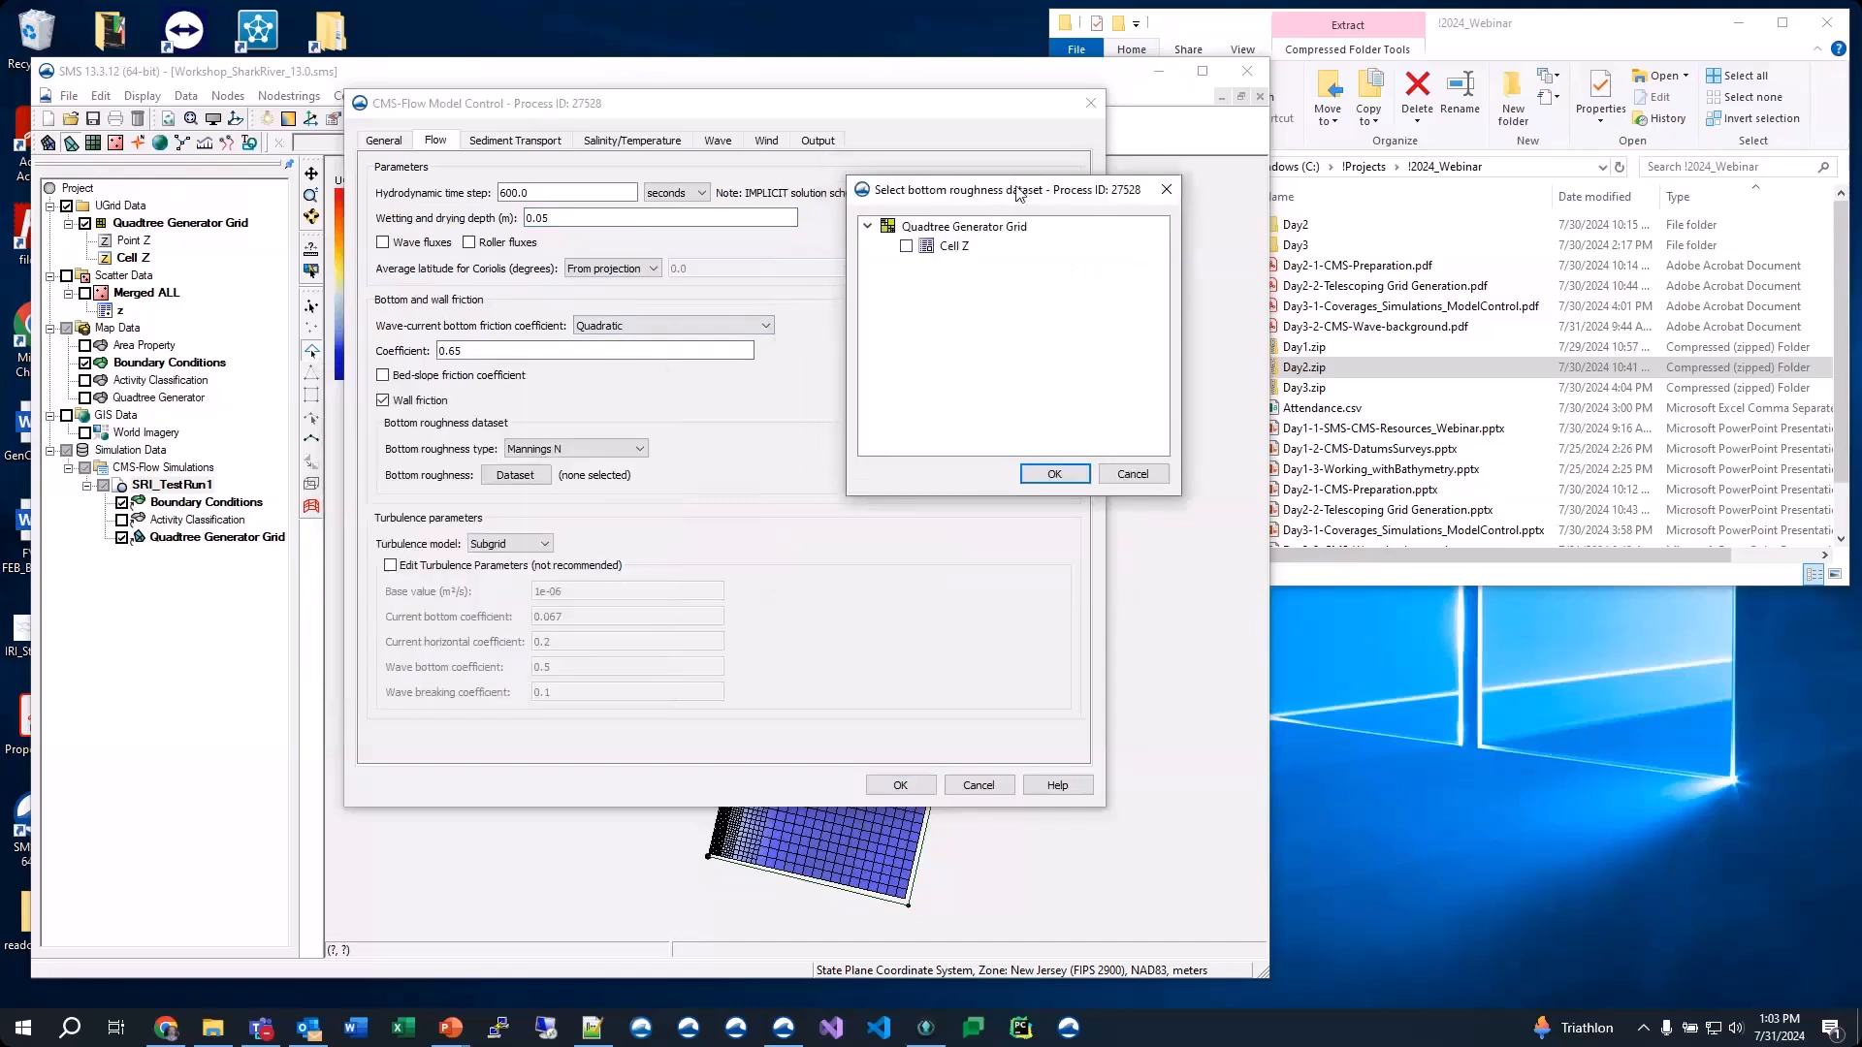
left_click(1133, 475)
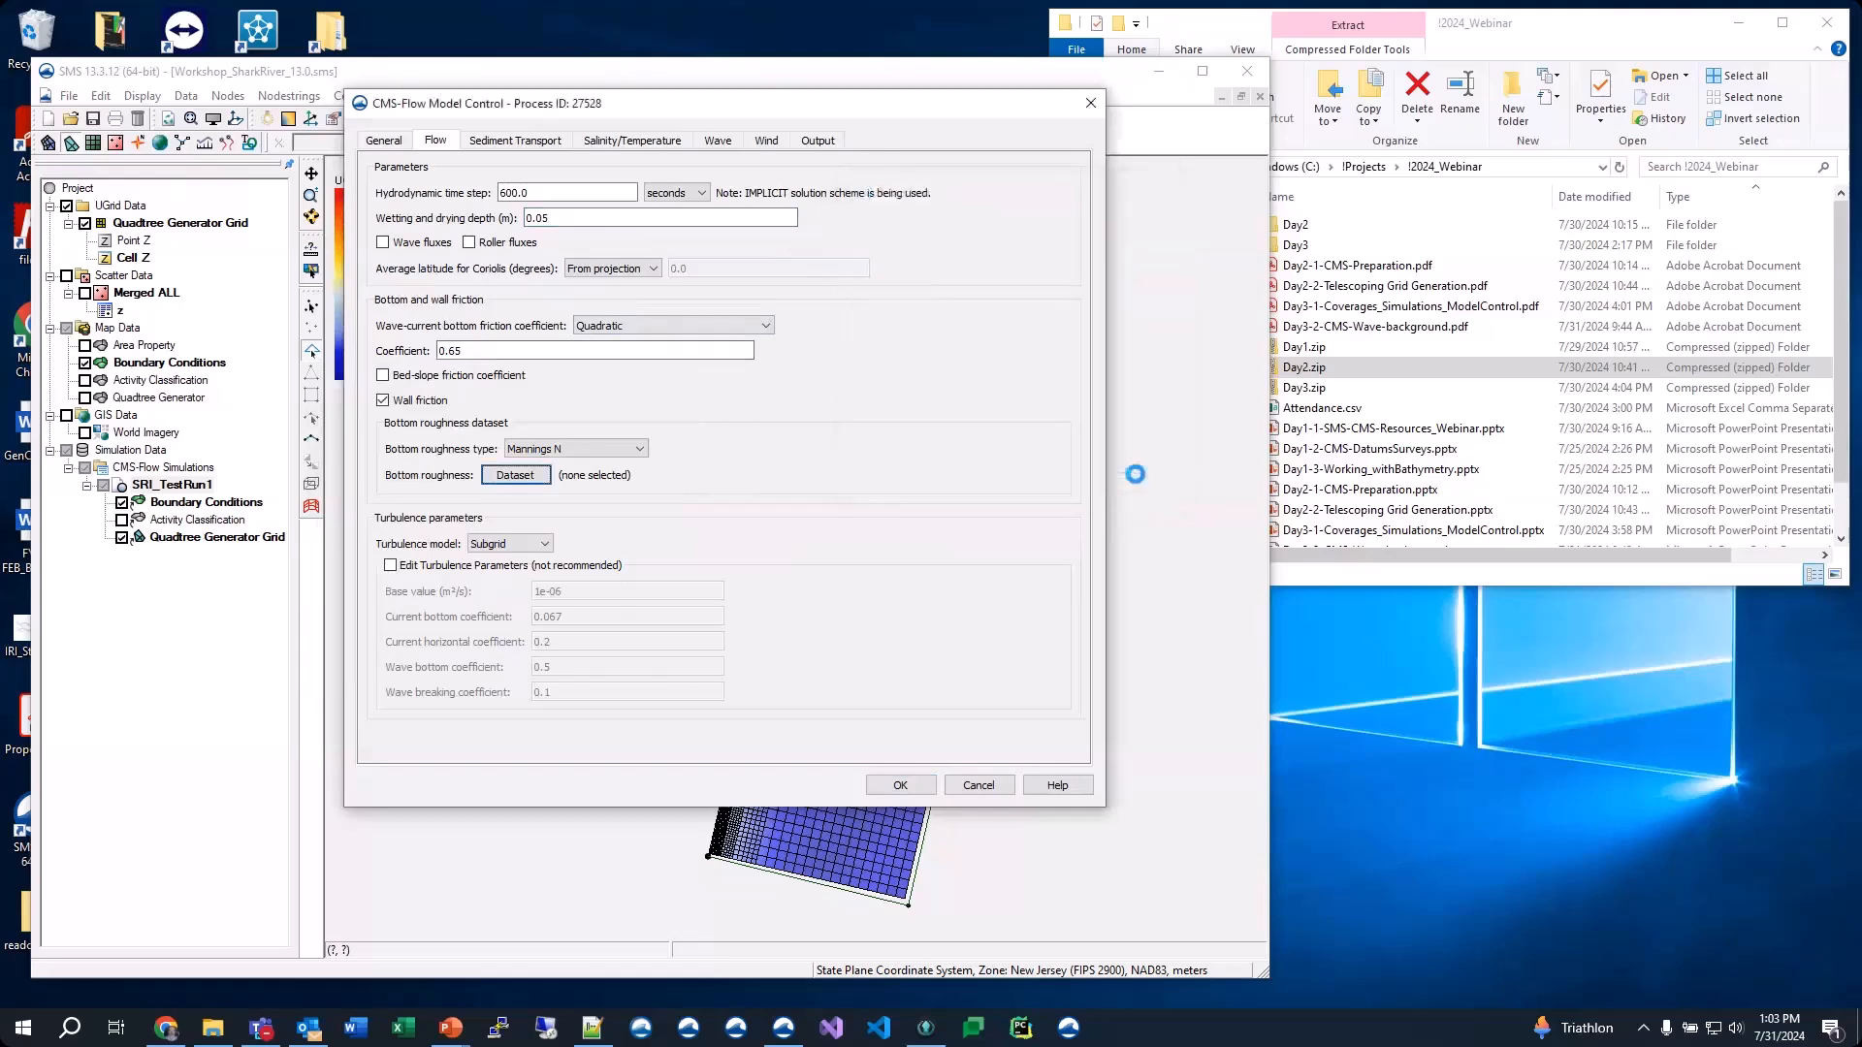
left_click(898, 785)
left_click(171, 484)
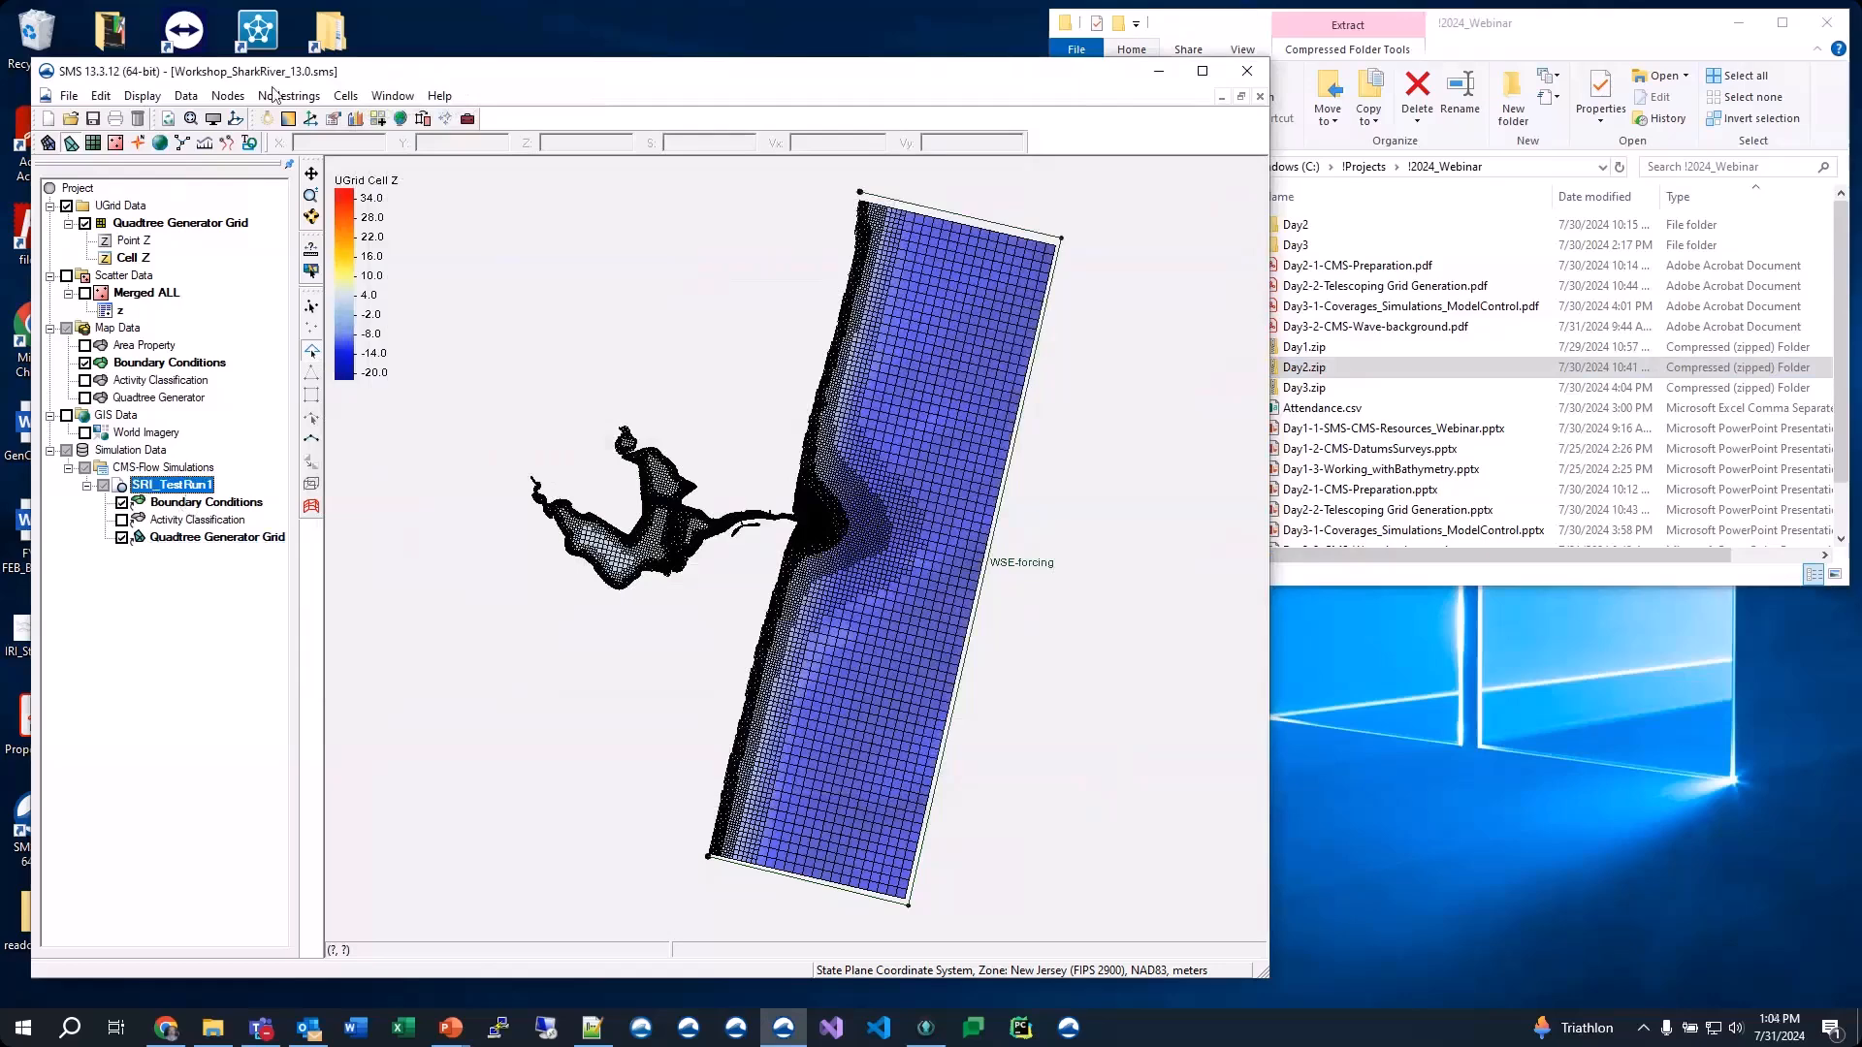
Create a cell-based dataset named ManningsN with a constant value of 0.025 in the Data Calculator
left_click(186, 96)
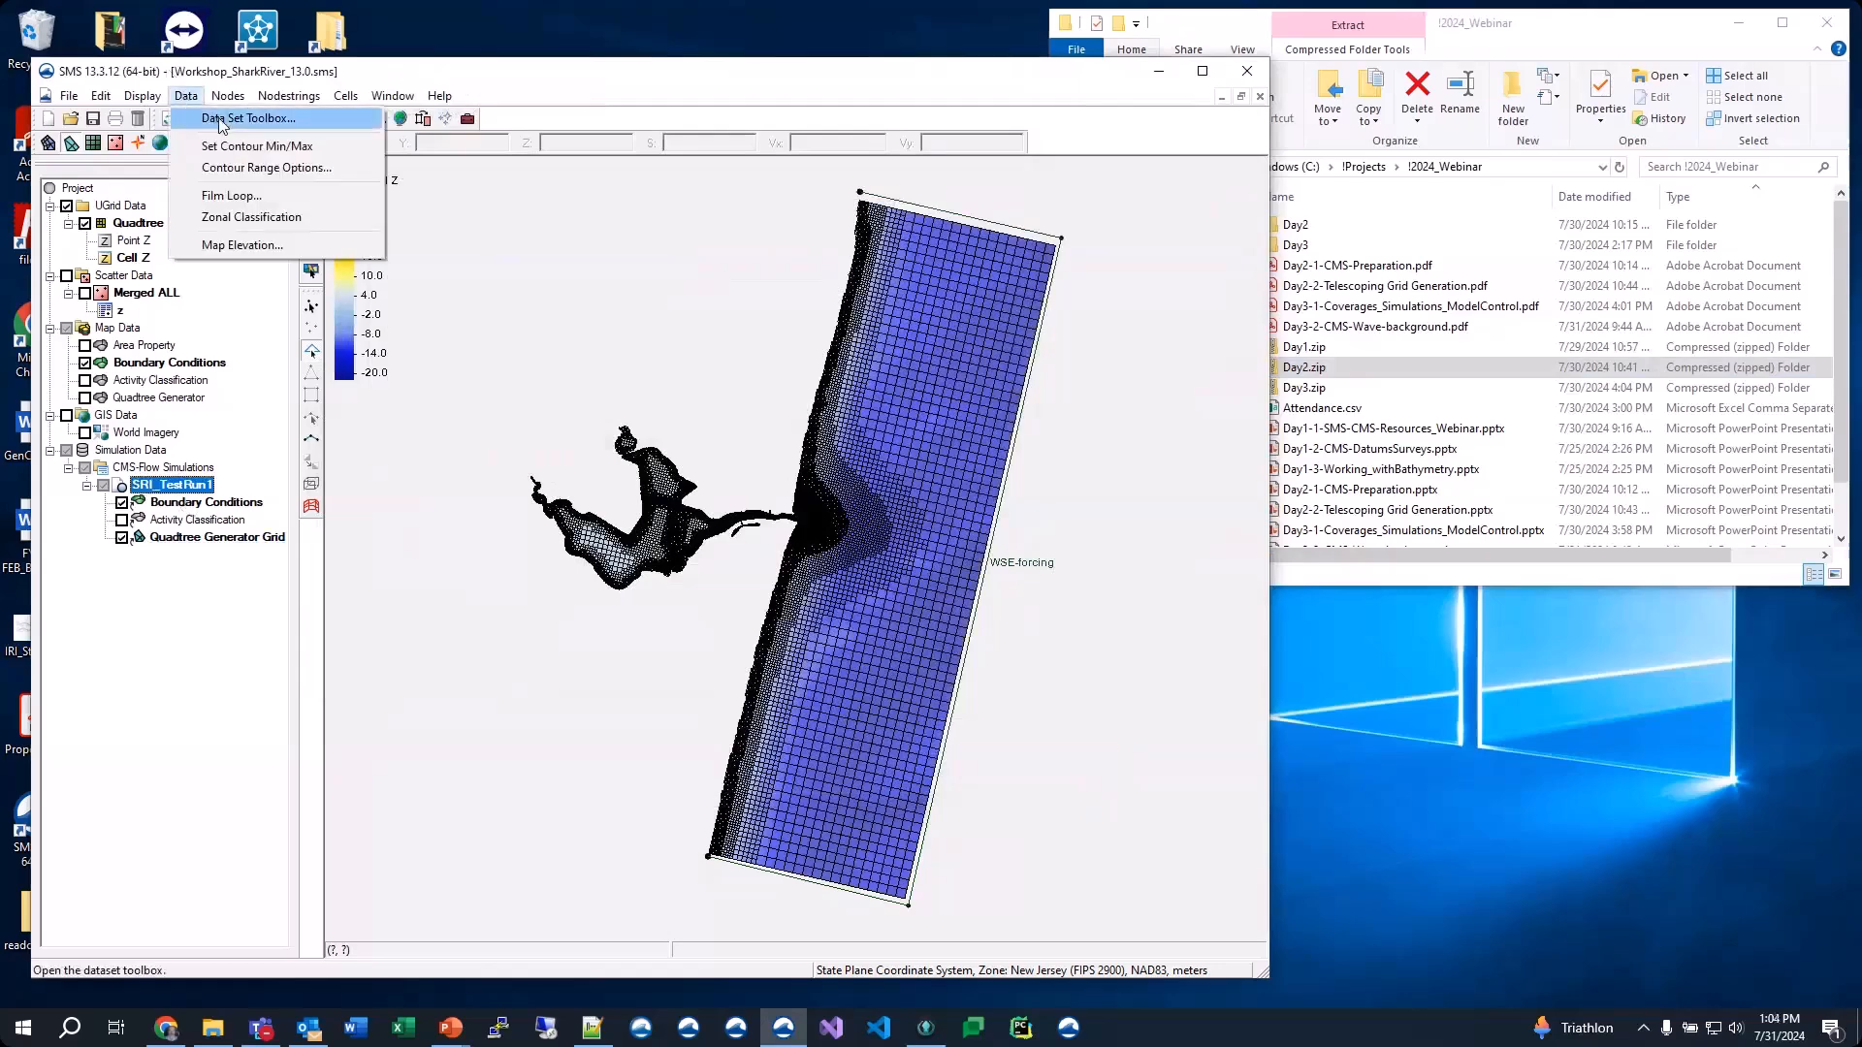
left_click(216, 117)
left_click(555, 282)
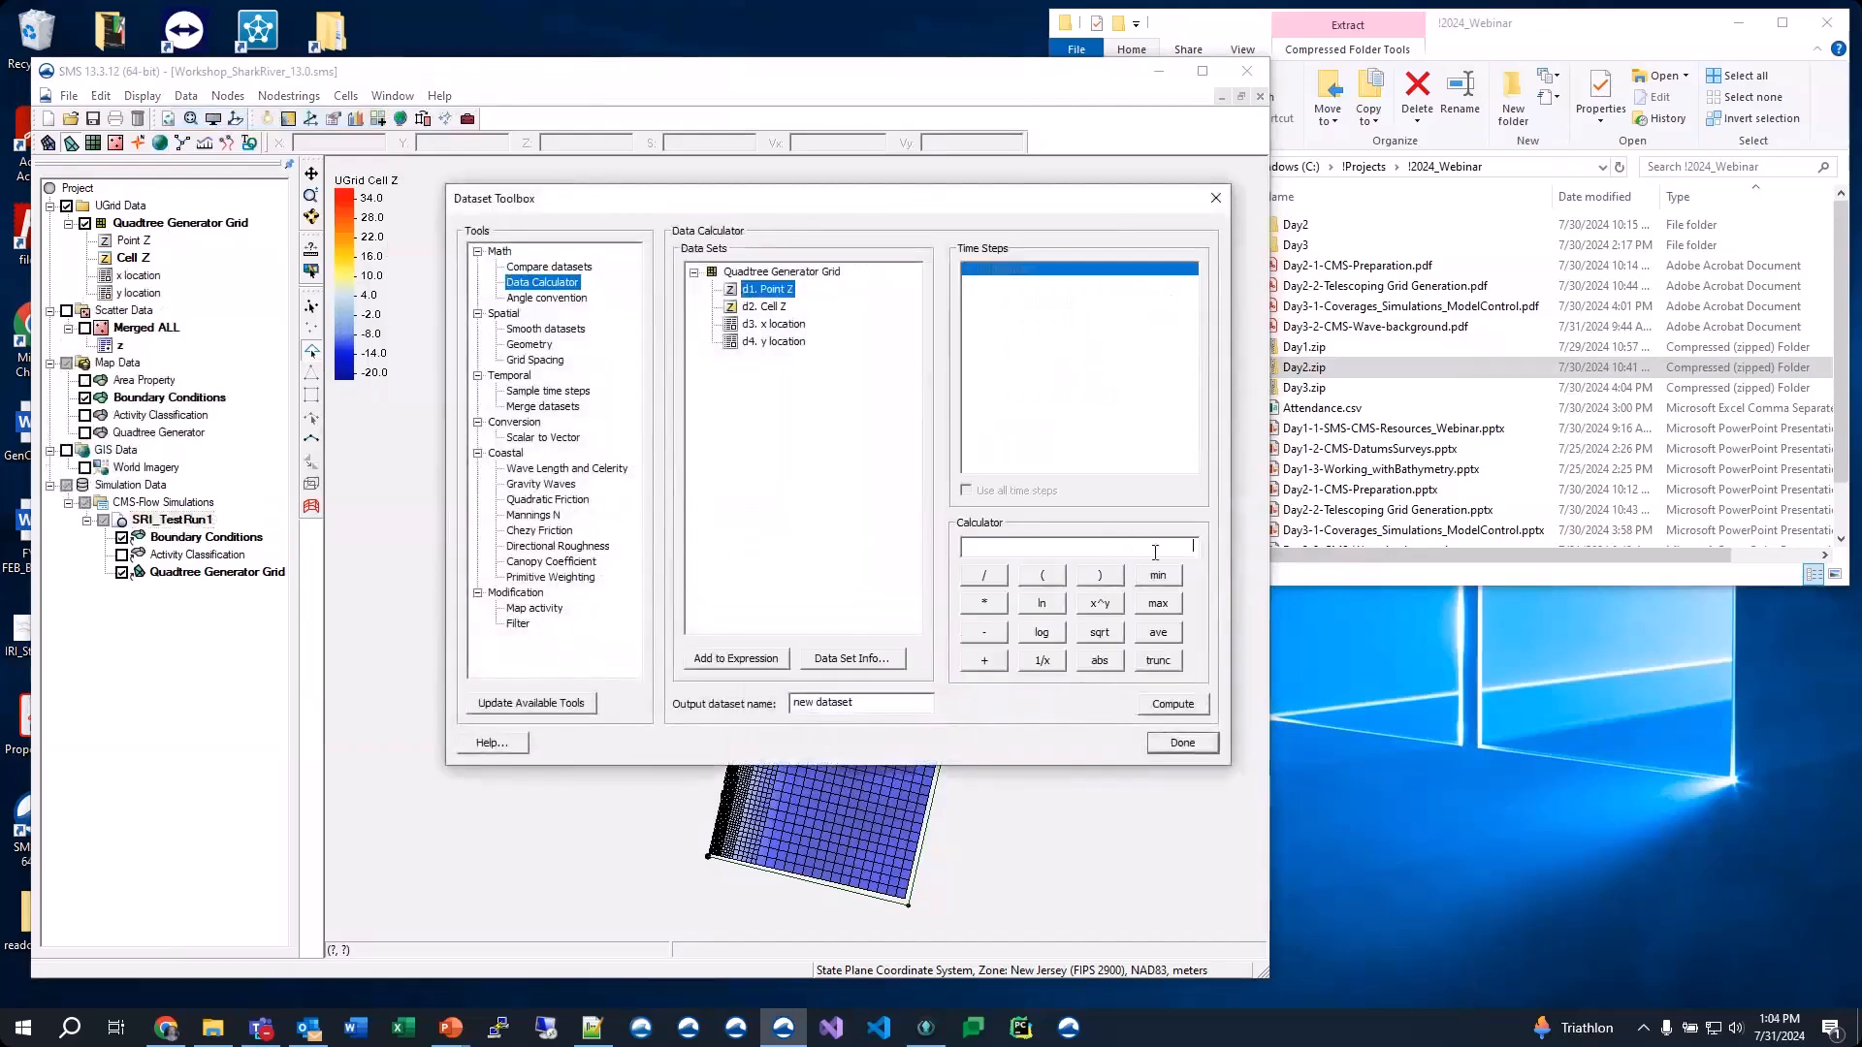
type("0.025")
left_click_drag(895, 709, 663, 714)
type("ManningsN")
left_click(1170, 714)
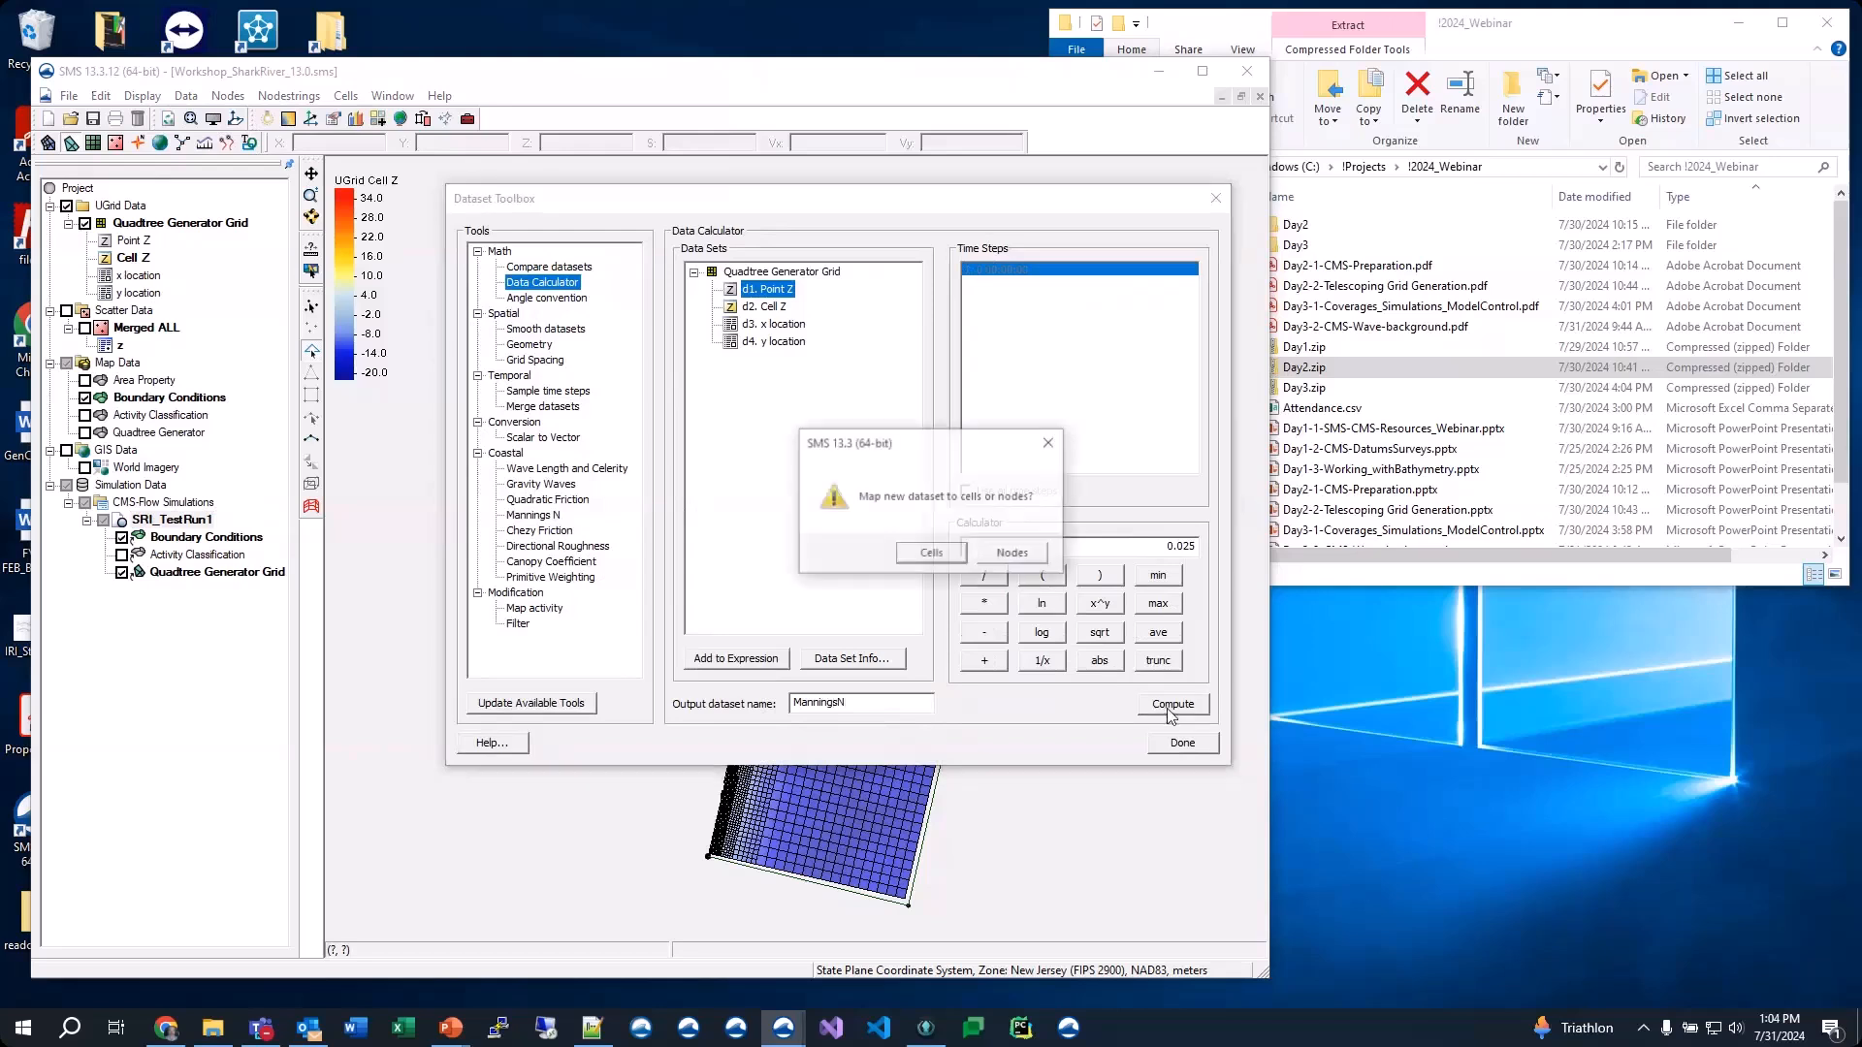
left_click(933, 555)
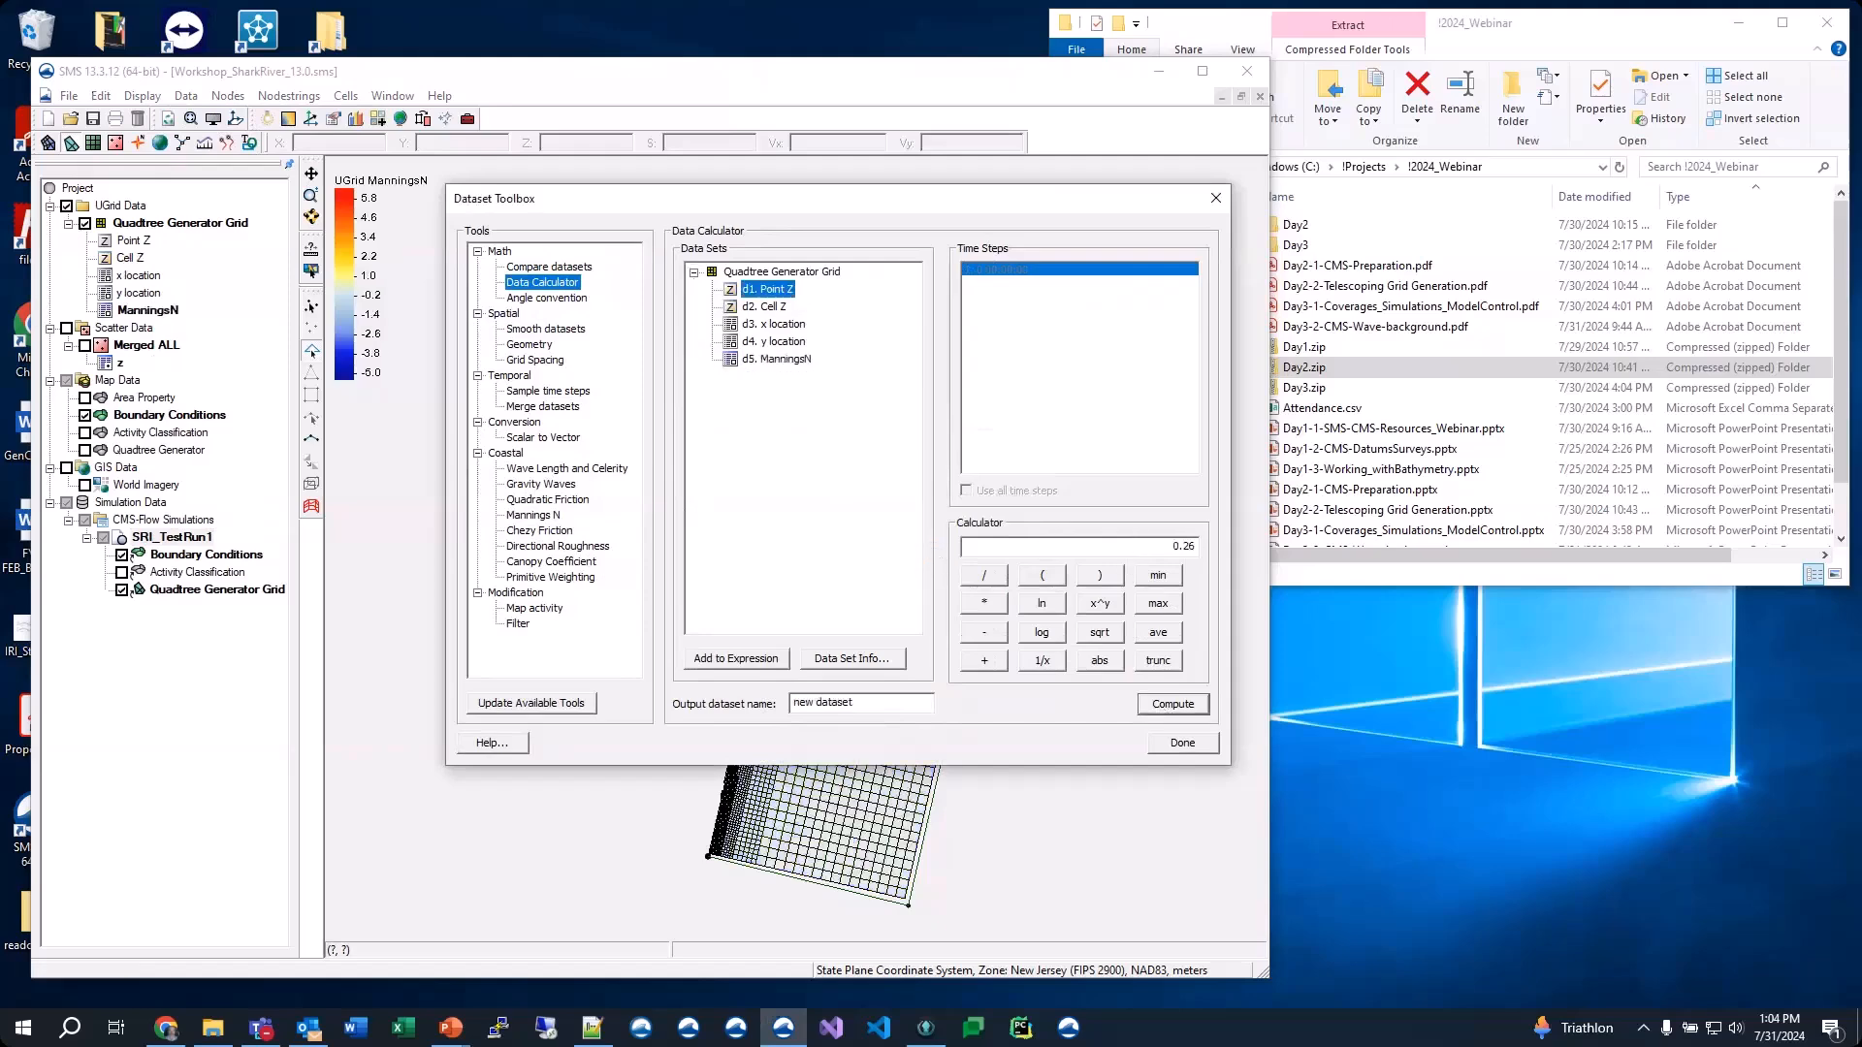
Compute a constant dataset named D50 with the value 0.26 and map it to the cells
left_click_drag(857, 703, 614, 700)
type("D50")
left_click(1156, 710)
left_click(929, 553)
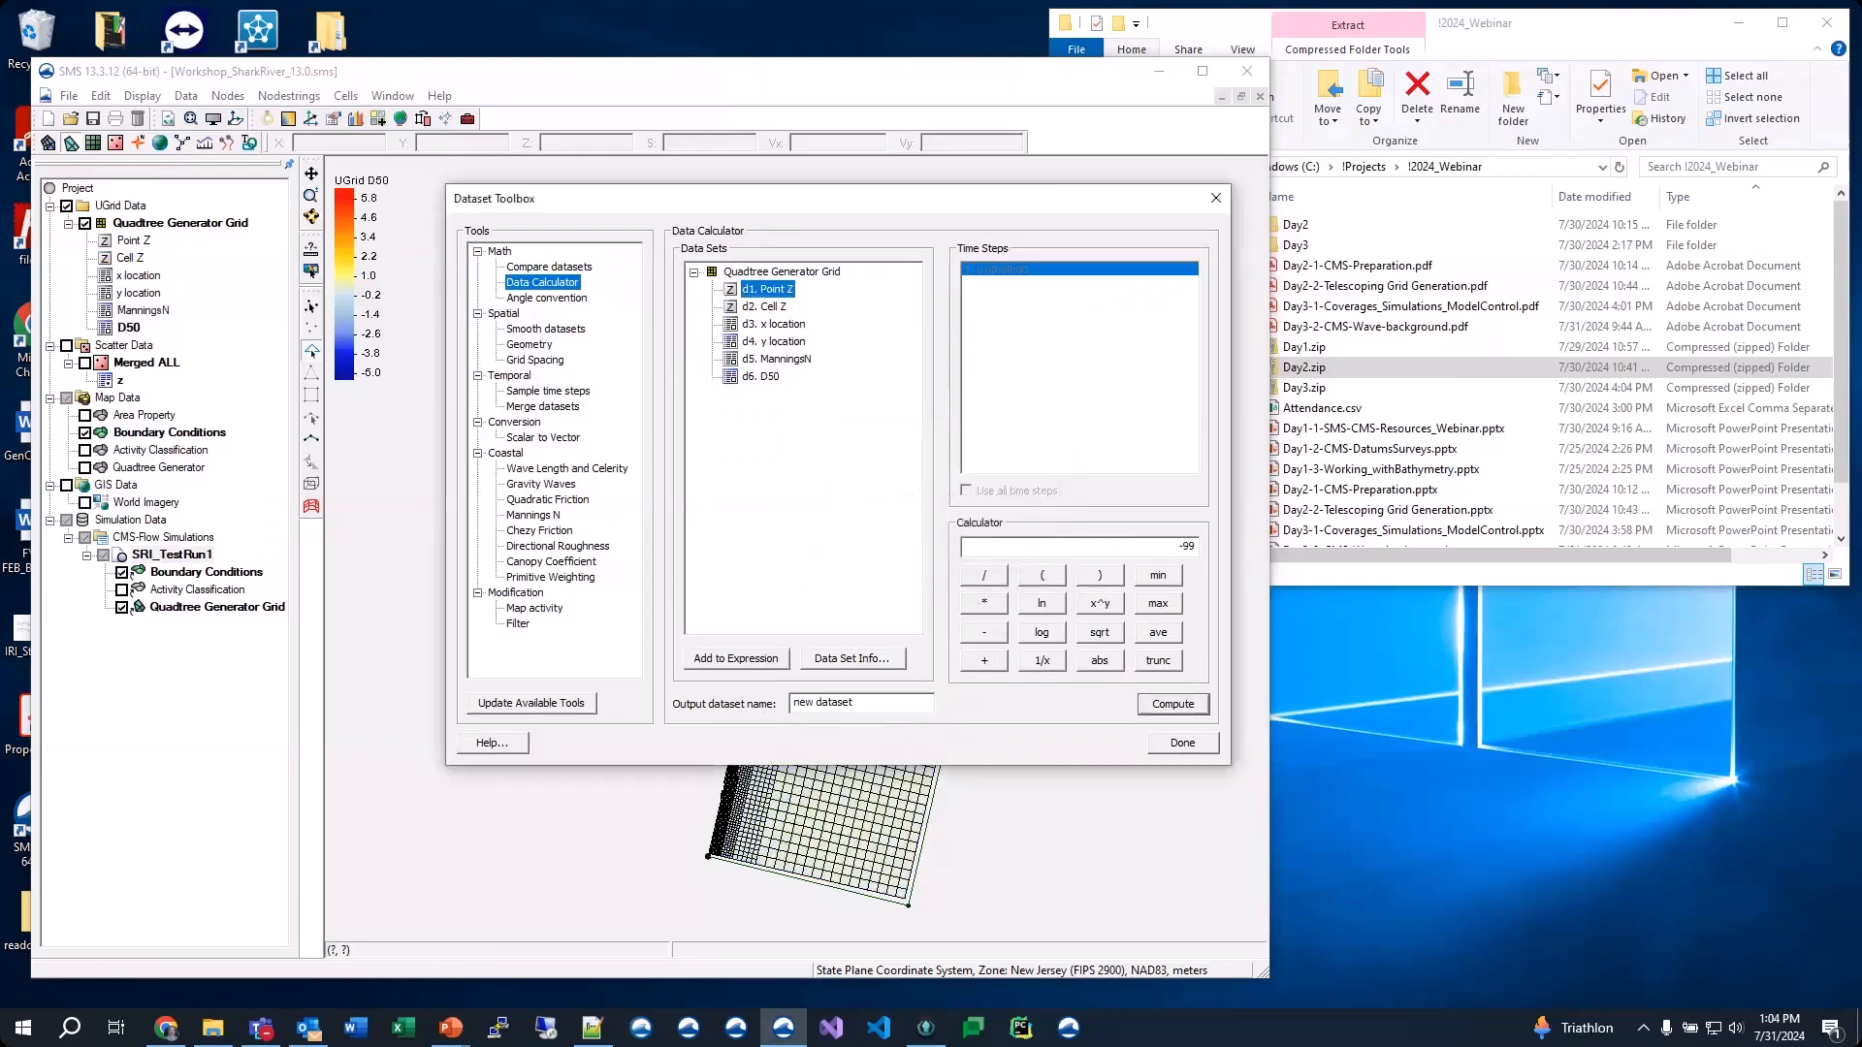
Compute a constant dataset named HardBottom with the value -999, map it to the cells, and finish with the dataset toolbox
key("ctrl+a")
type("Har")
left_click(1176, 706)
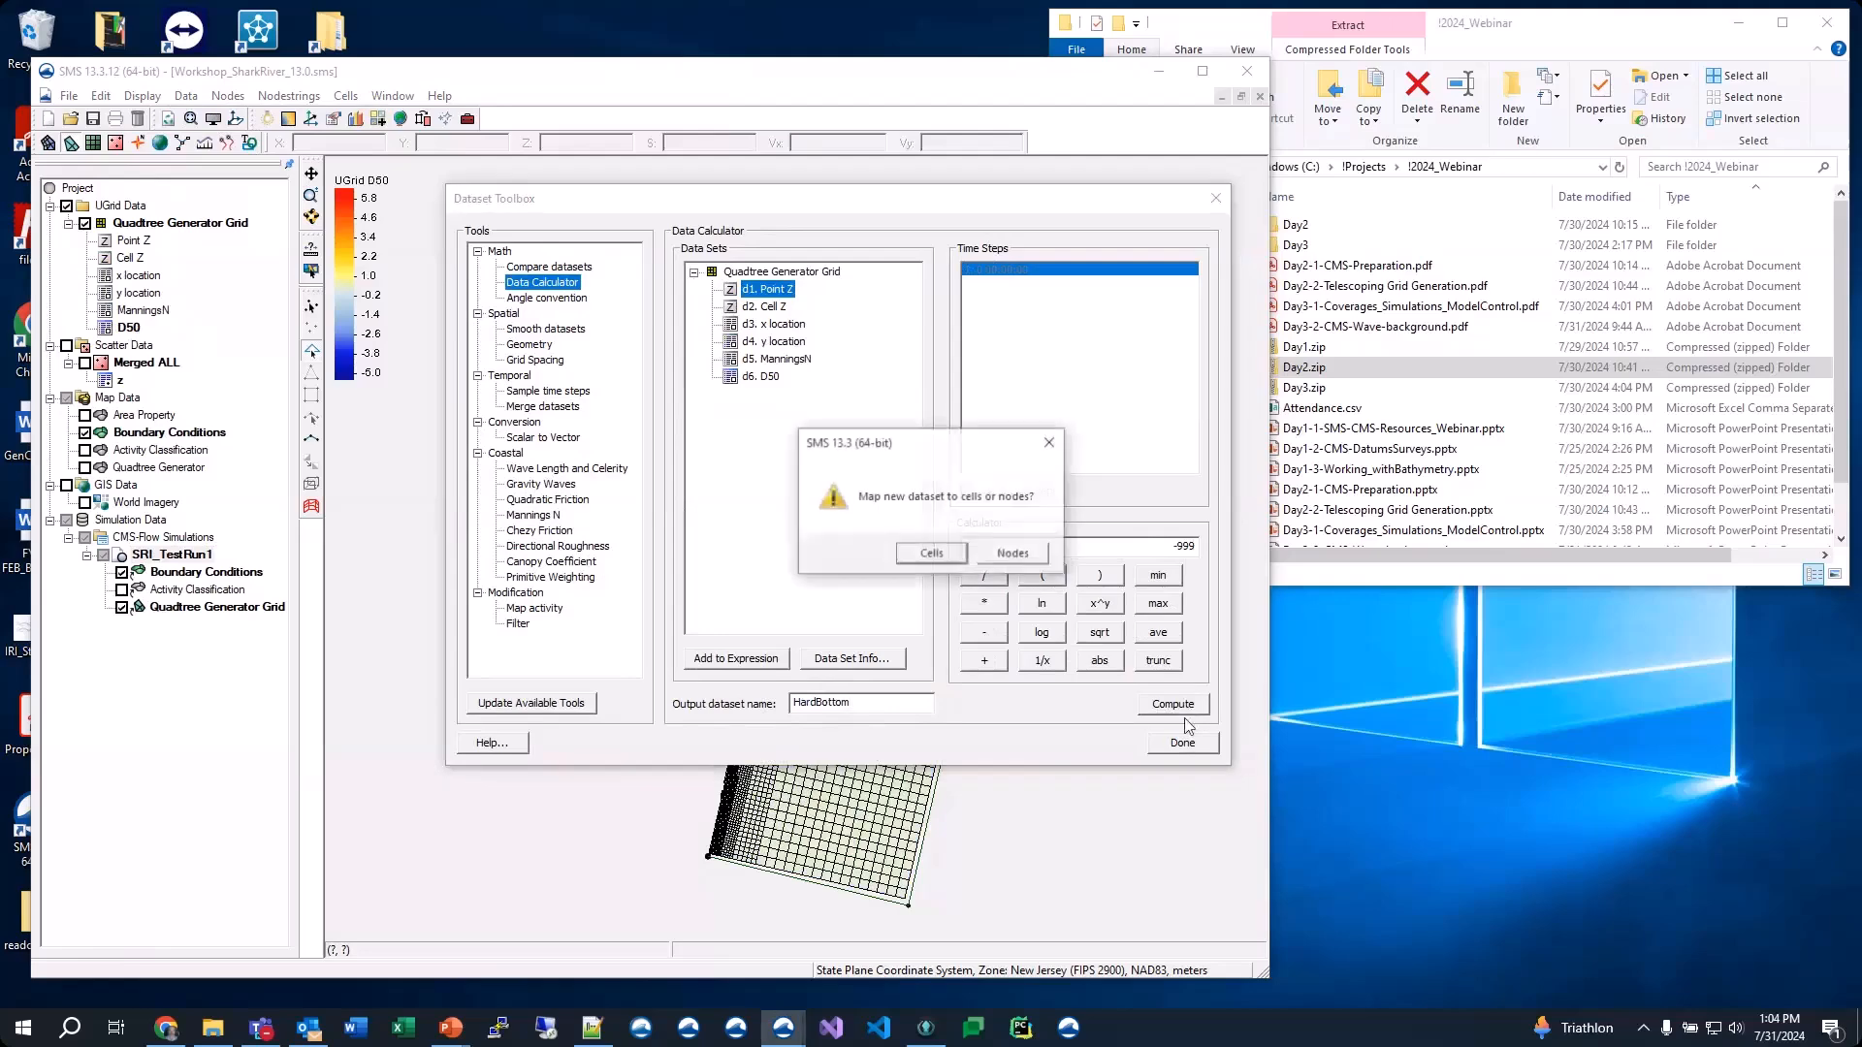
left_click(929, 553)
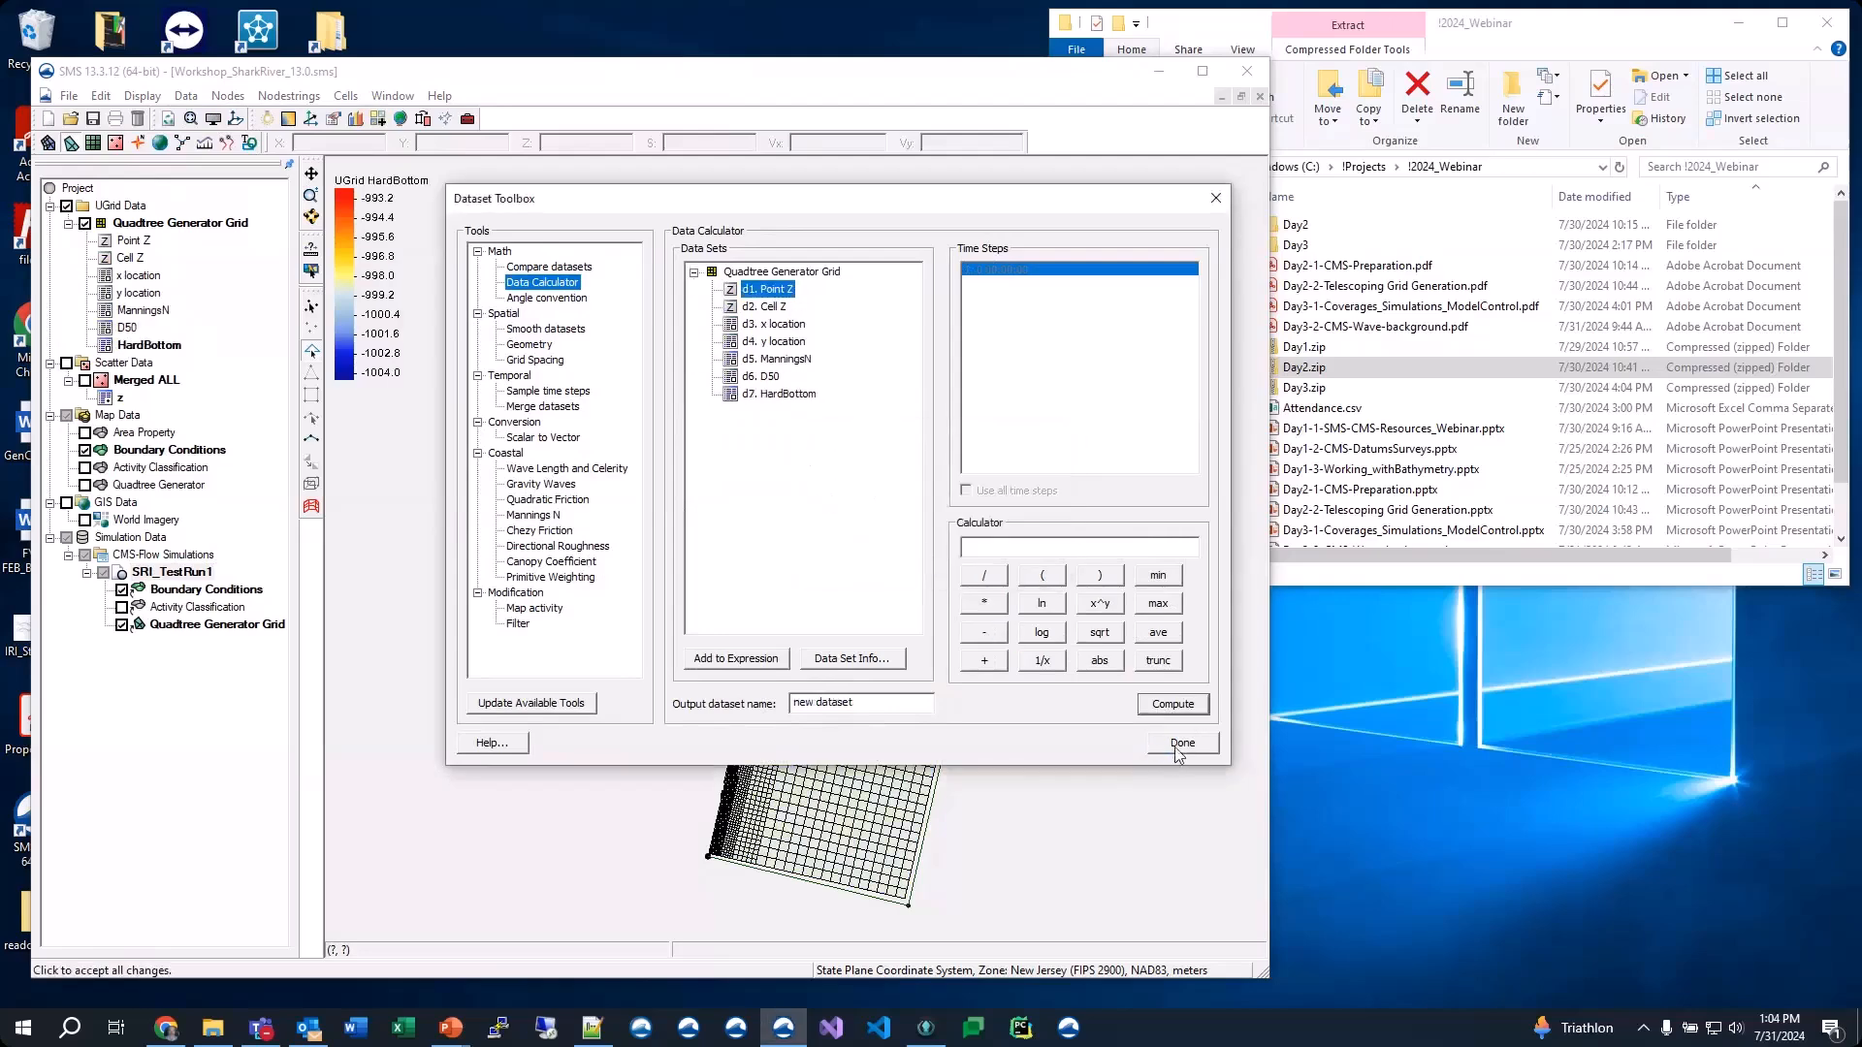
left_click(1182, 743)
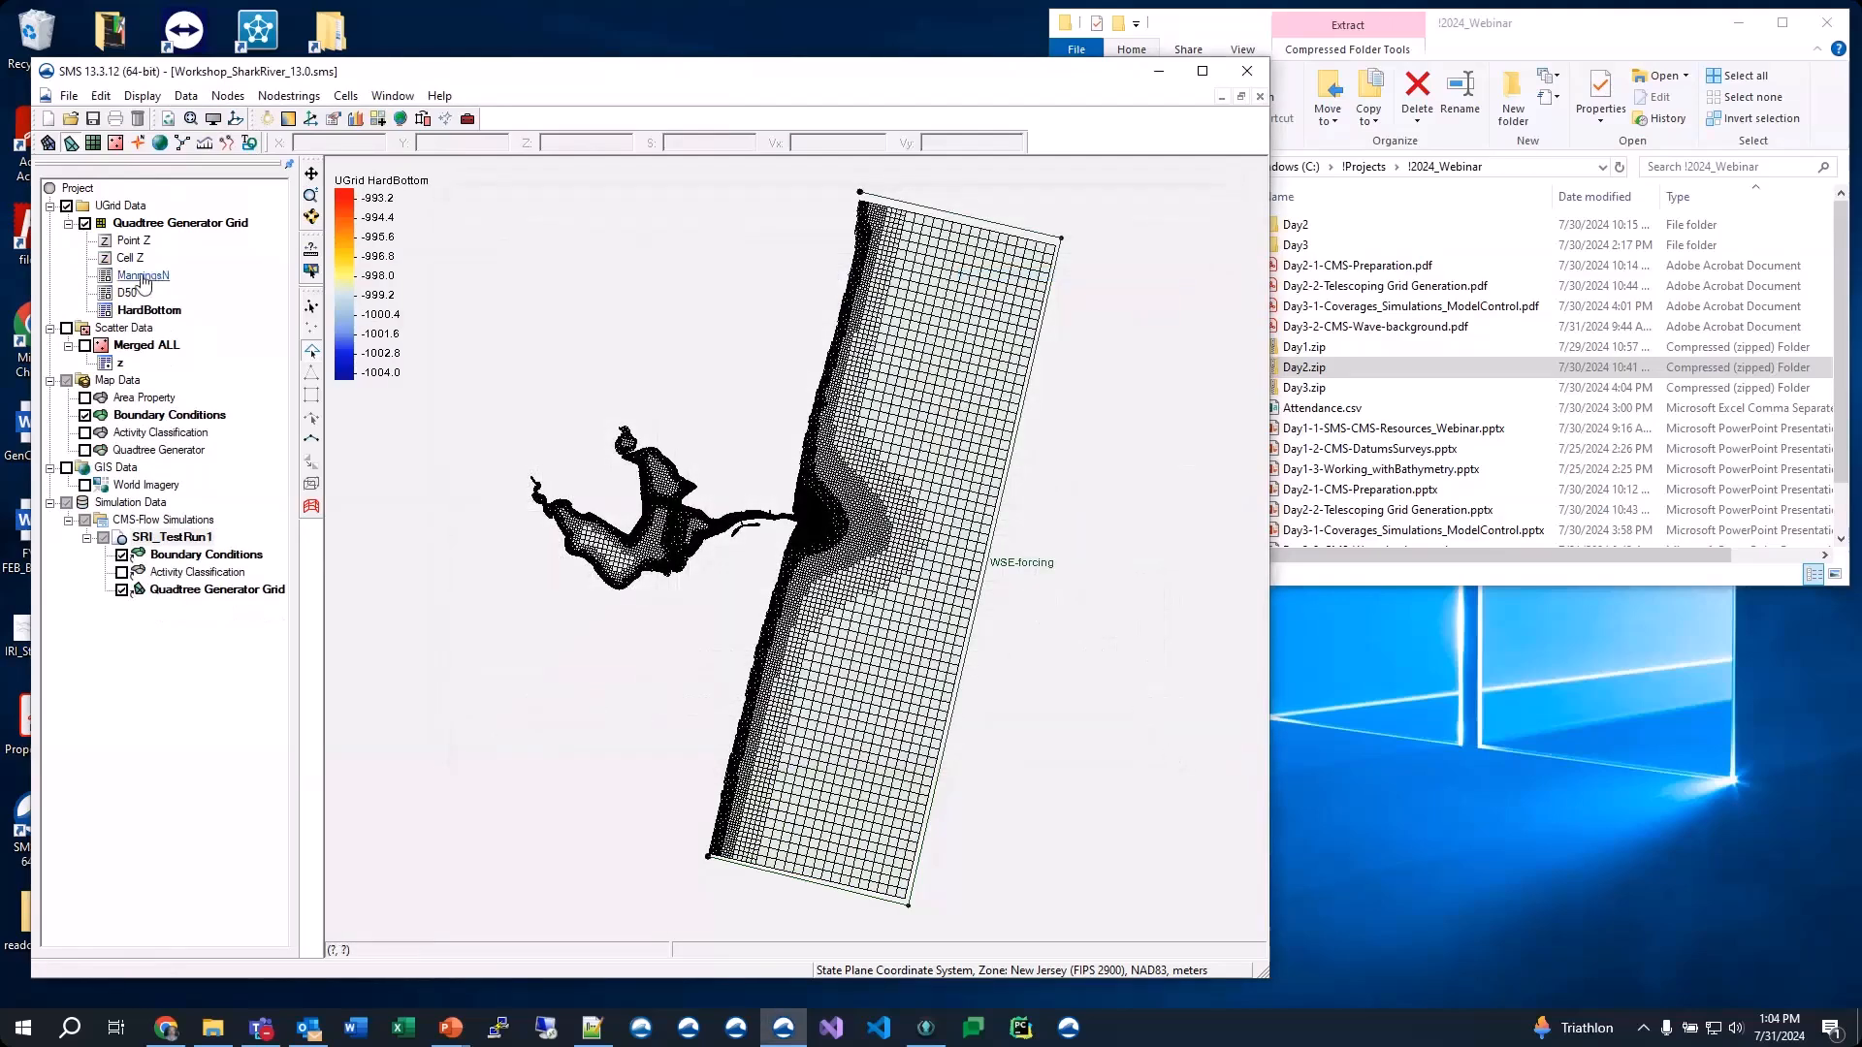
Display the ManningsN dataset and the D50 dataset on the grid, and examine the D50 cells around the inlet
left_click(136, 275)
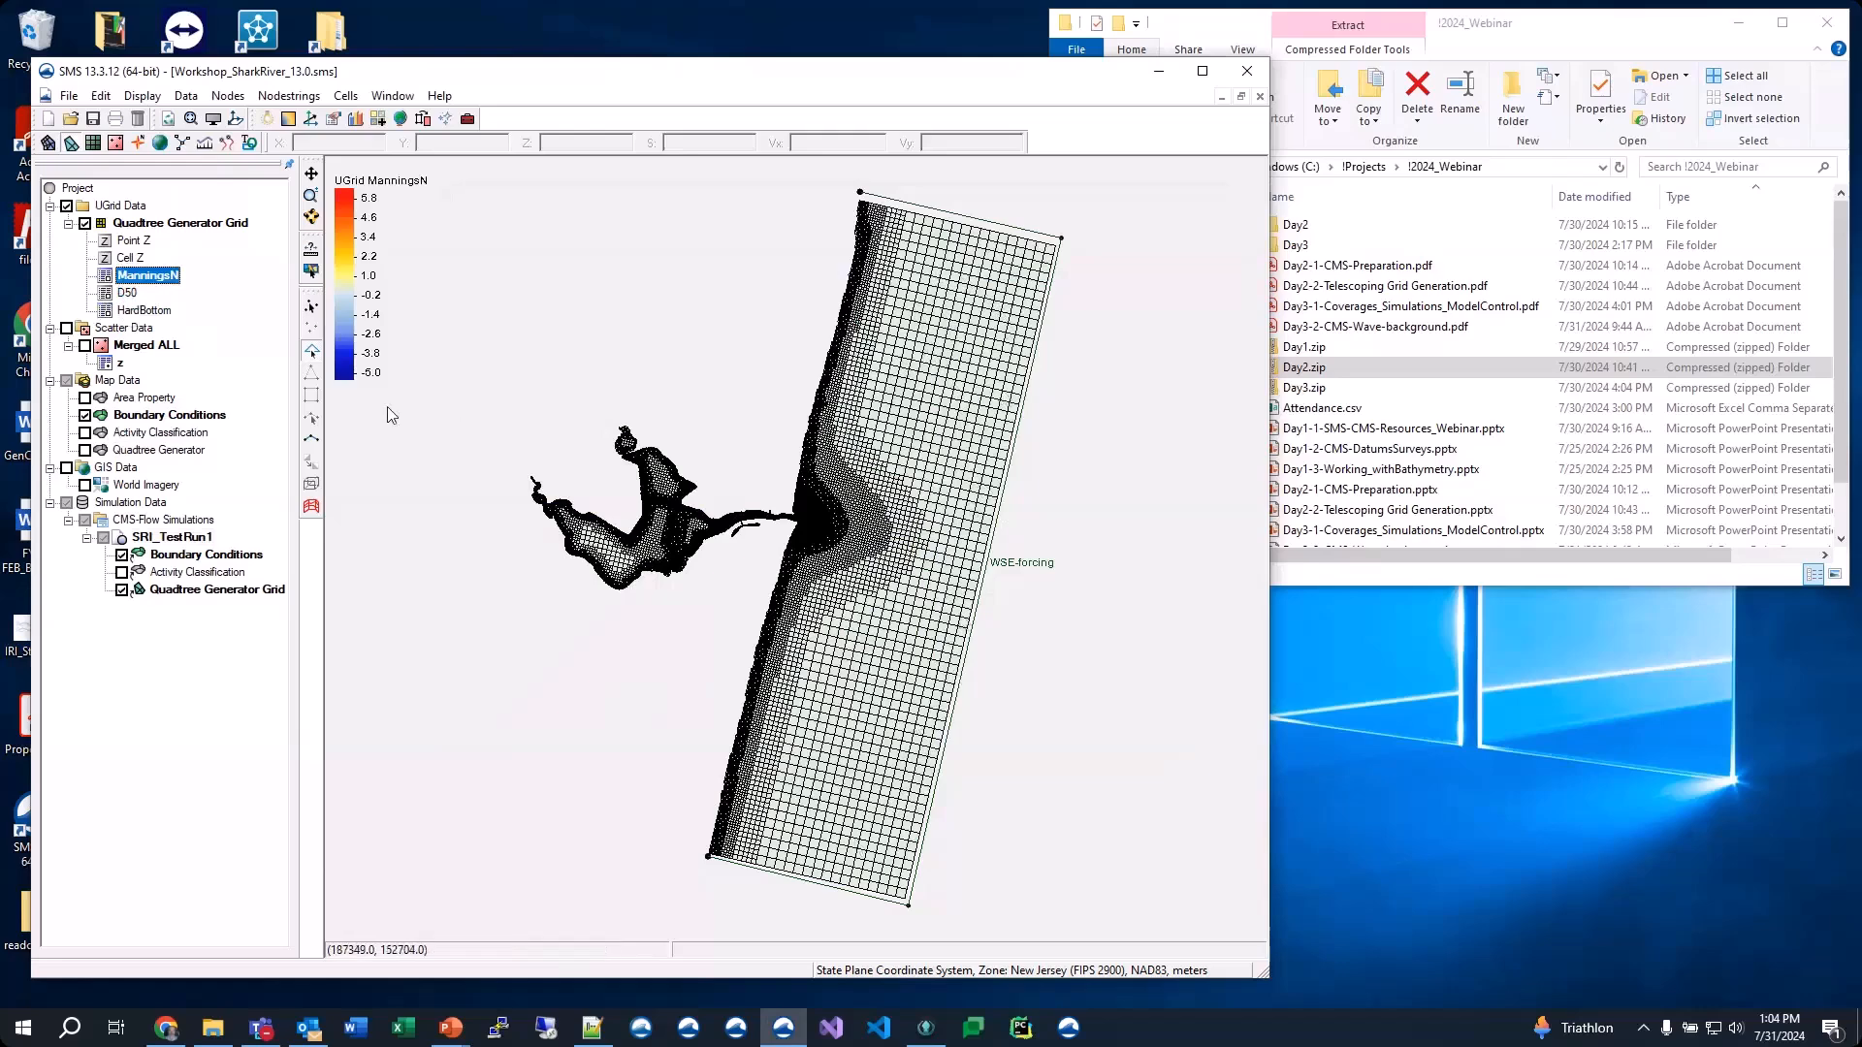
left_click(127, 292)
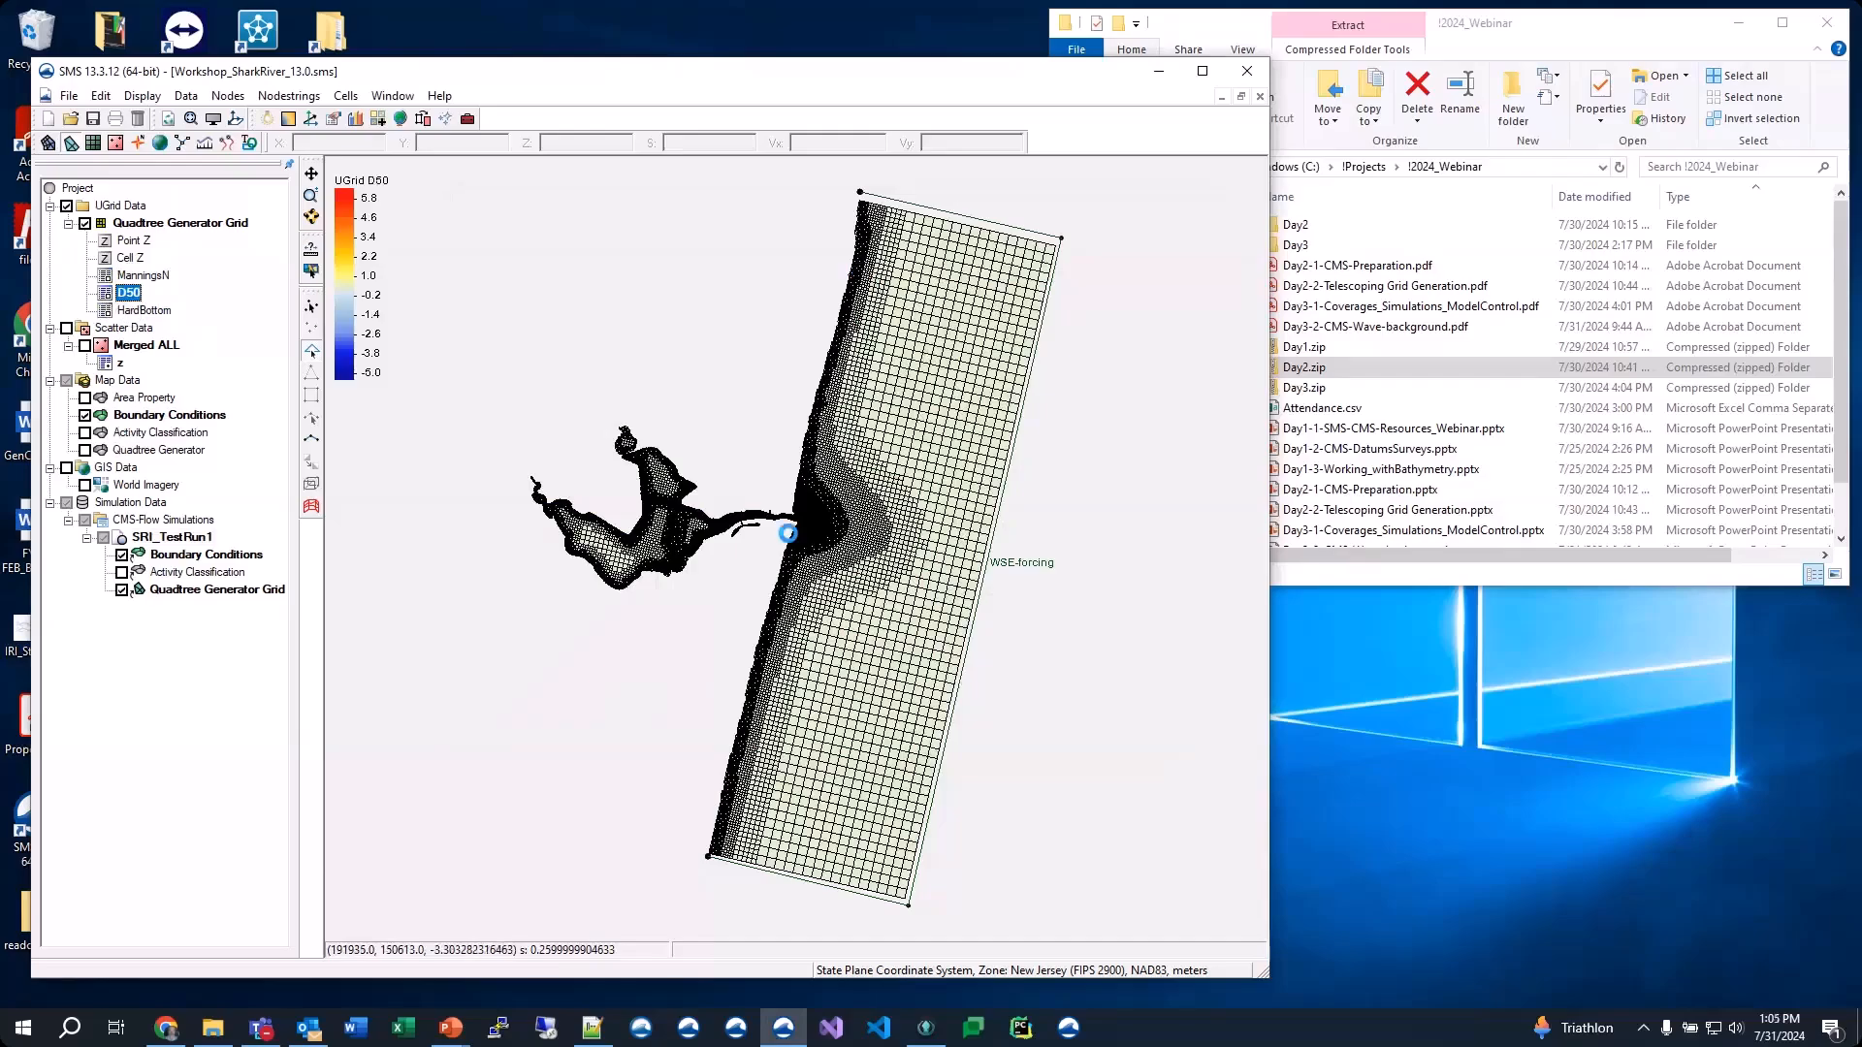
scroll(806, 555, "up", 5)
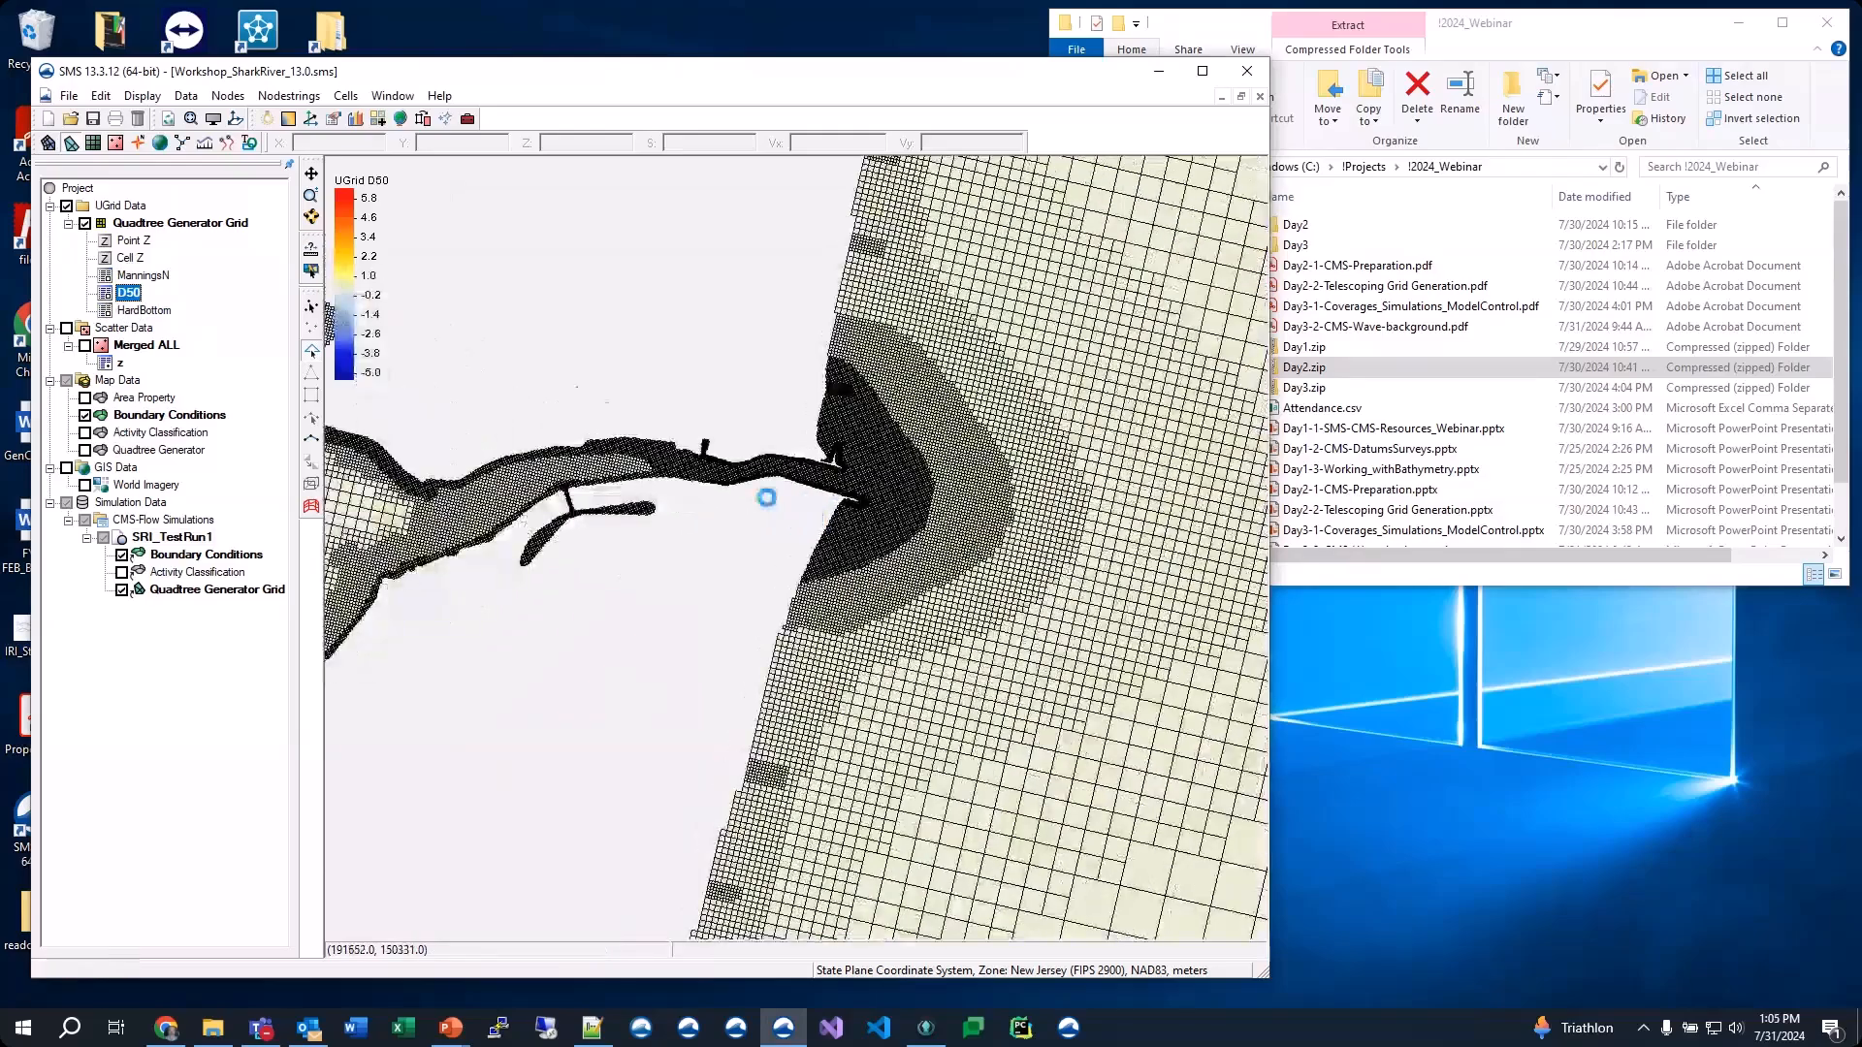
scroll(766, 496, "up", 6)
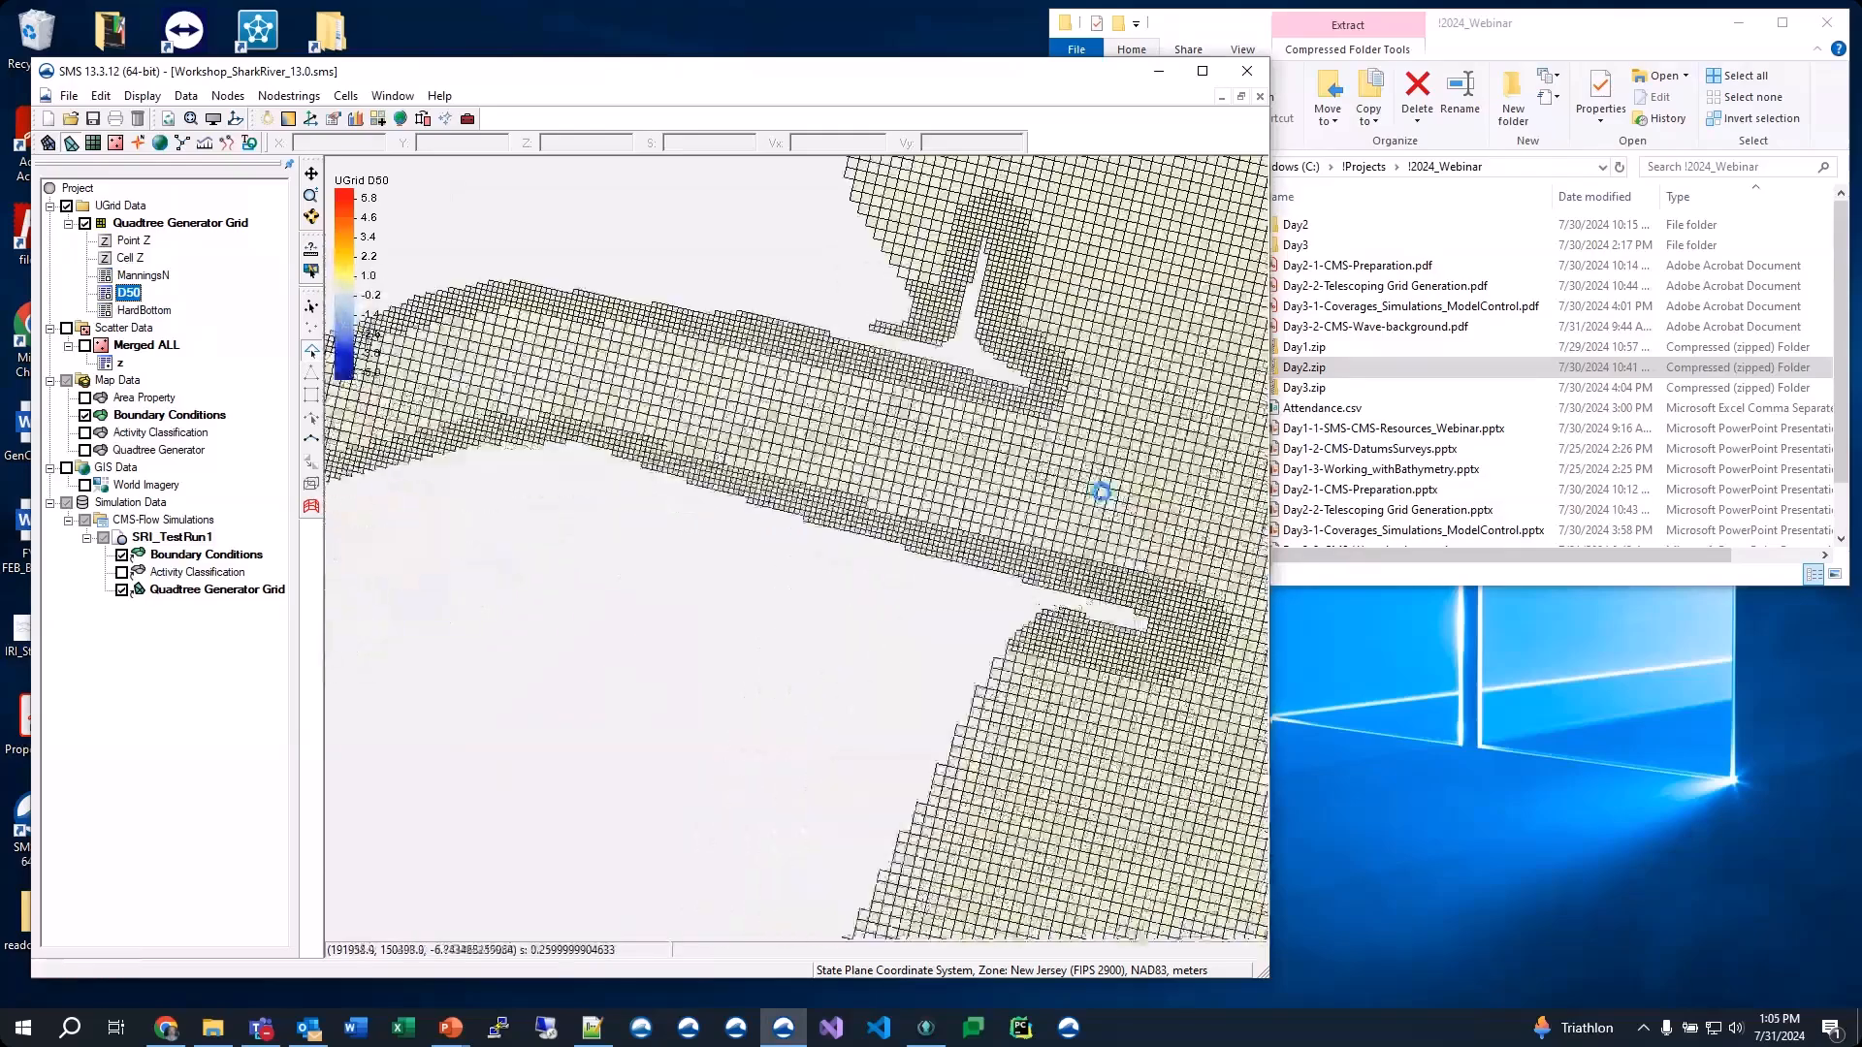
Select a block of D50 cells in the inlet channel and check the available criteria for selecting cells, such as dataset value
left_click(311, 351)
left_click_drag(670, 337, 730, 466)
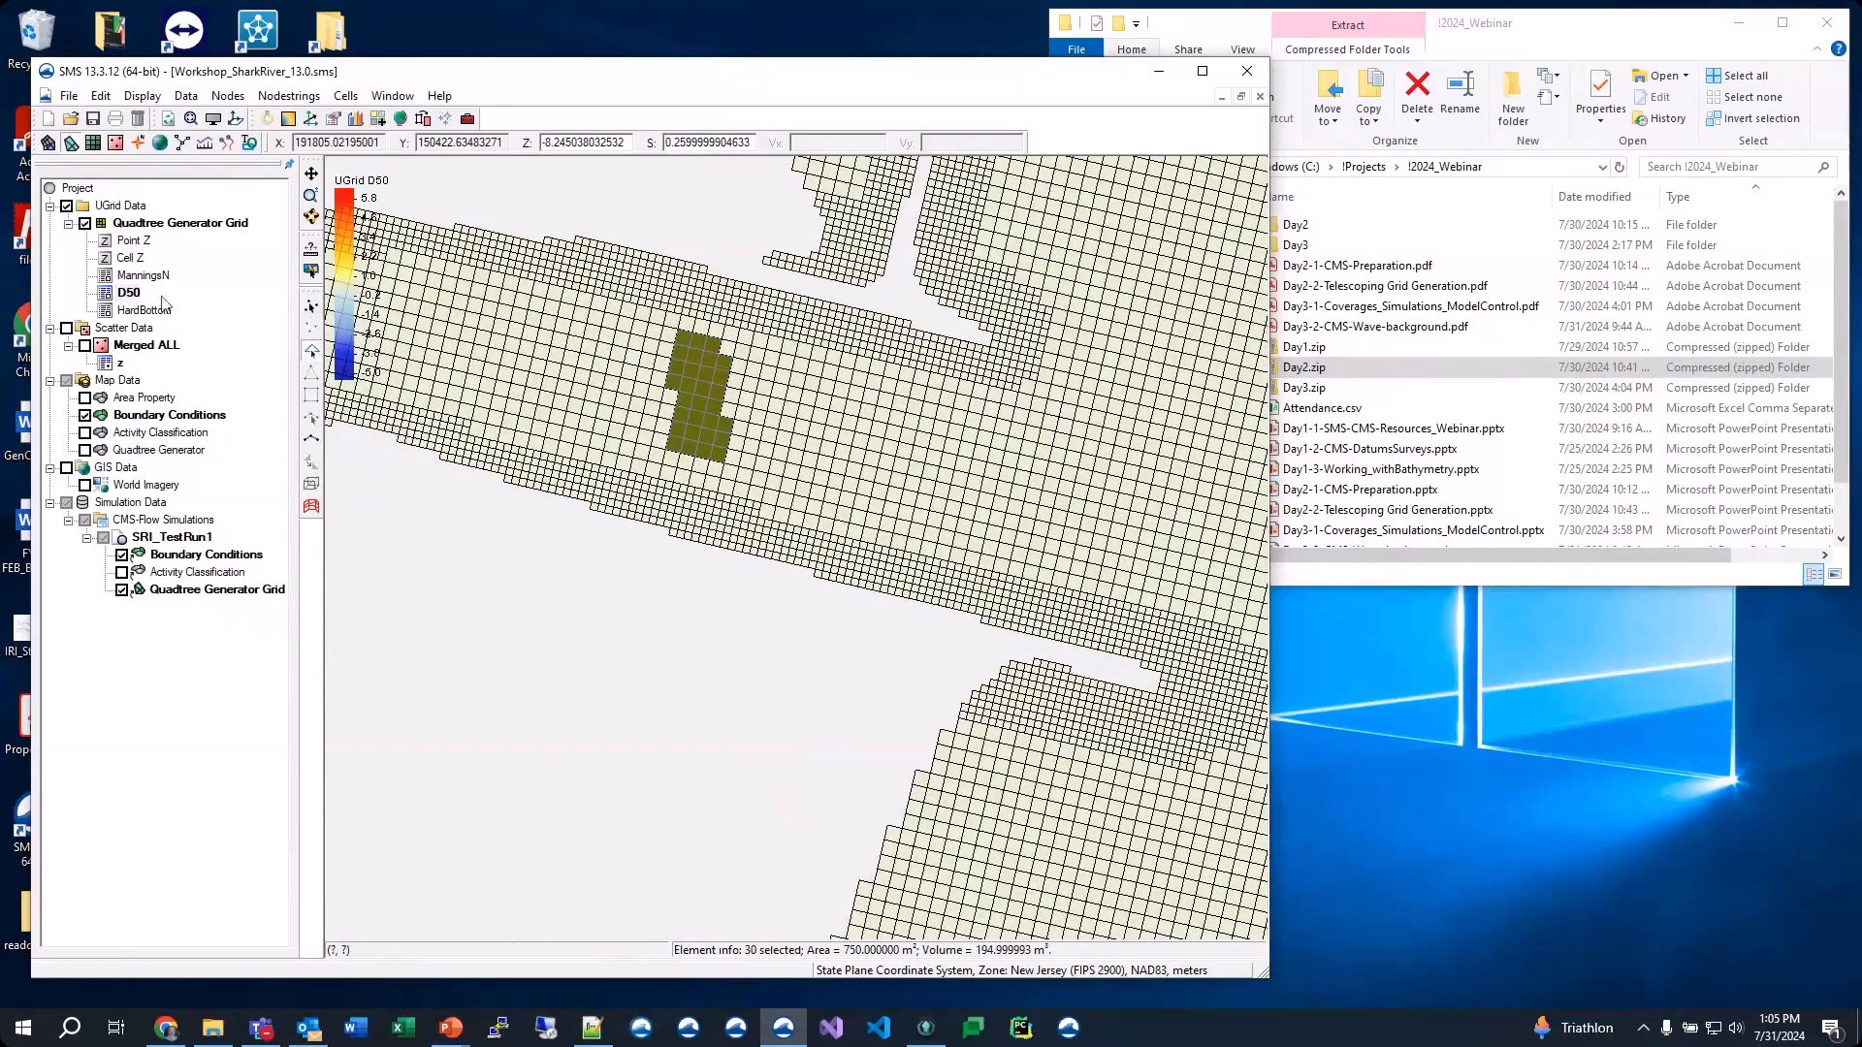
left_click(100, 95)
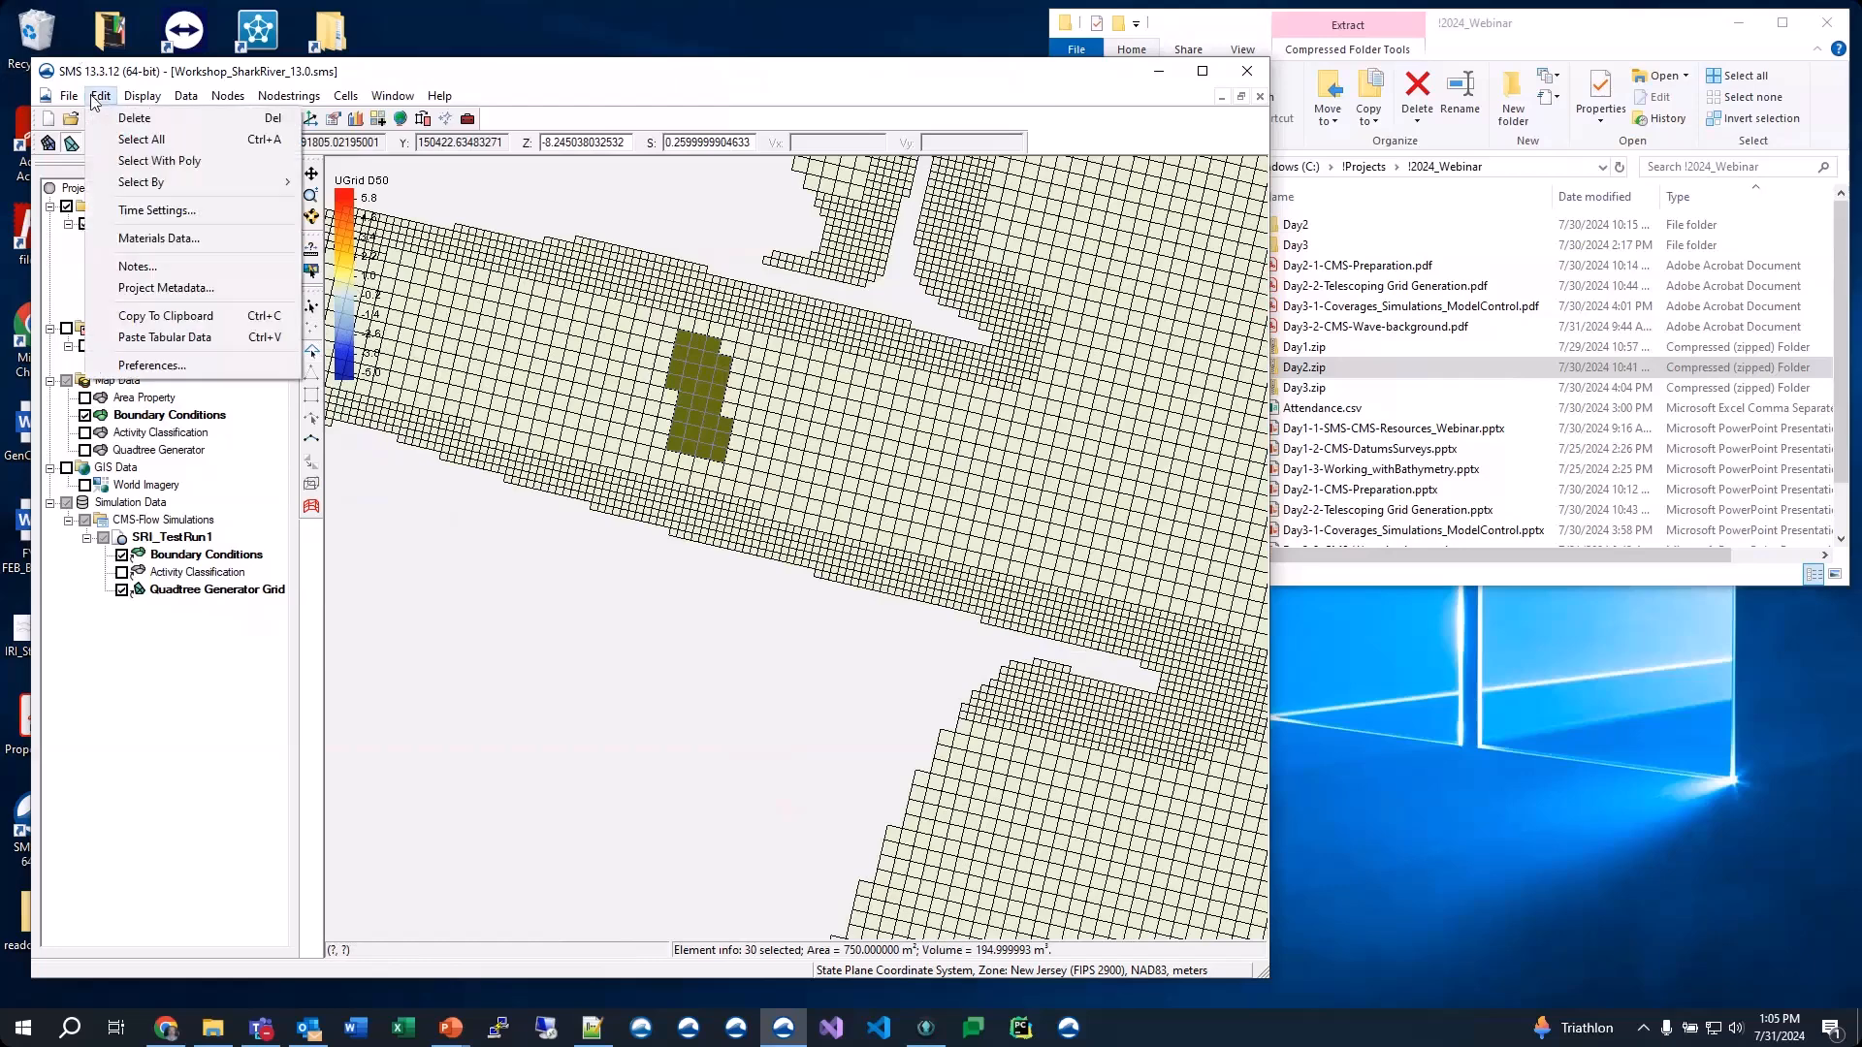
mouse_move(144, 186)
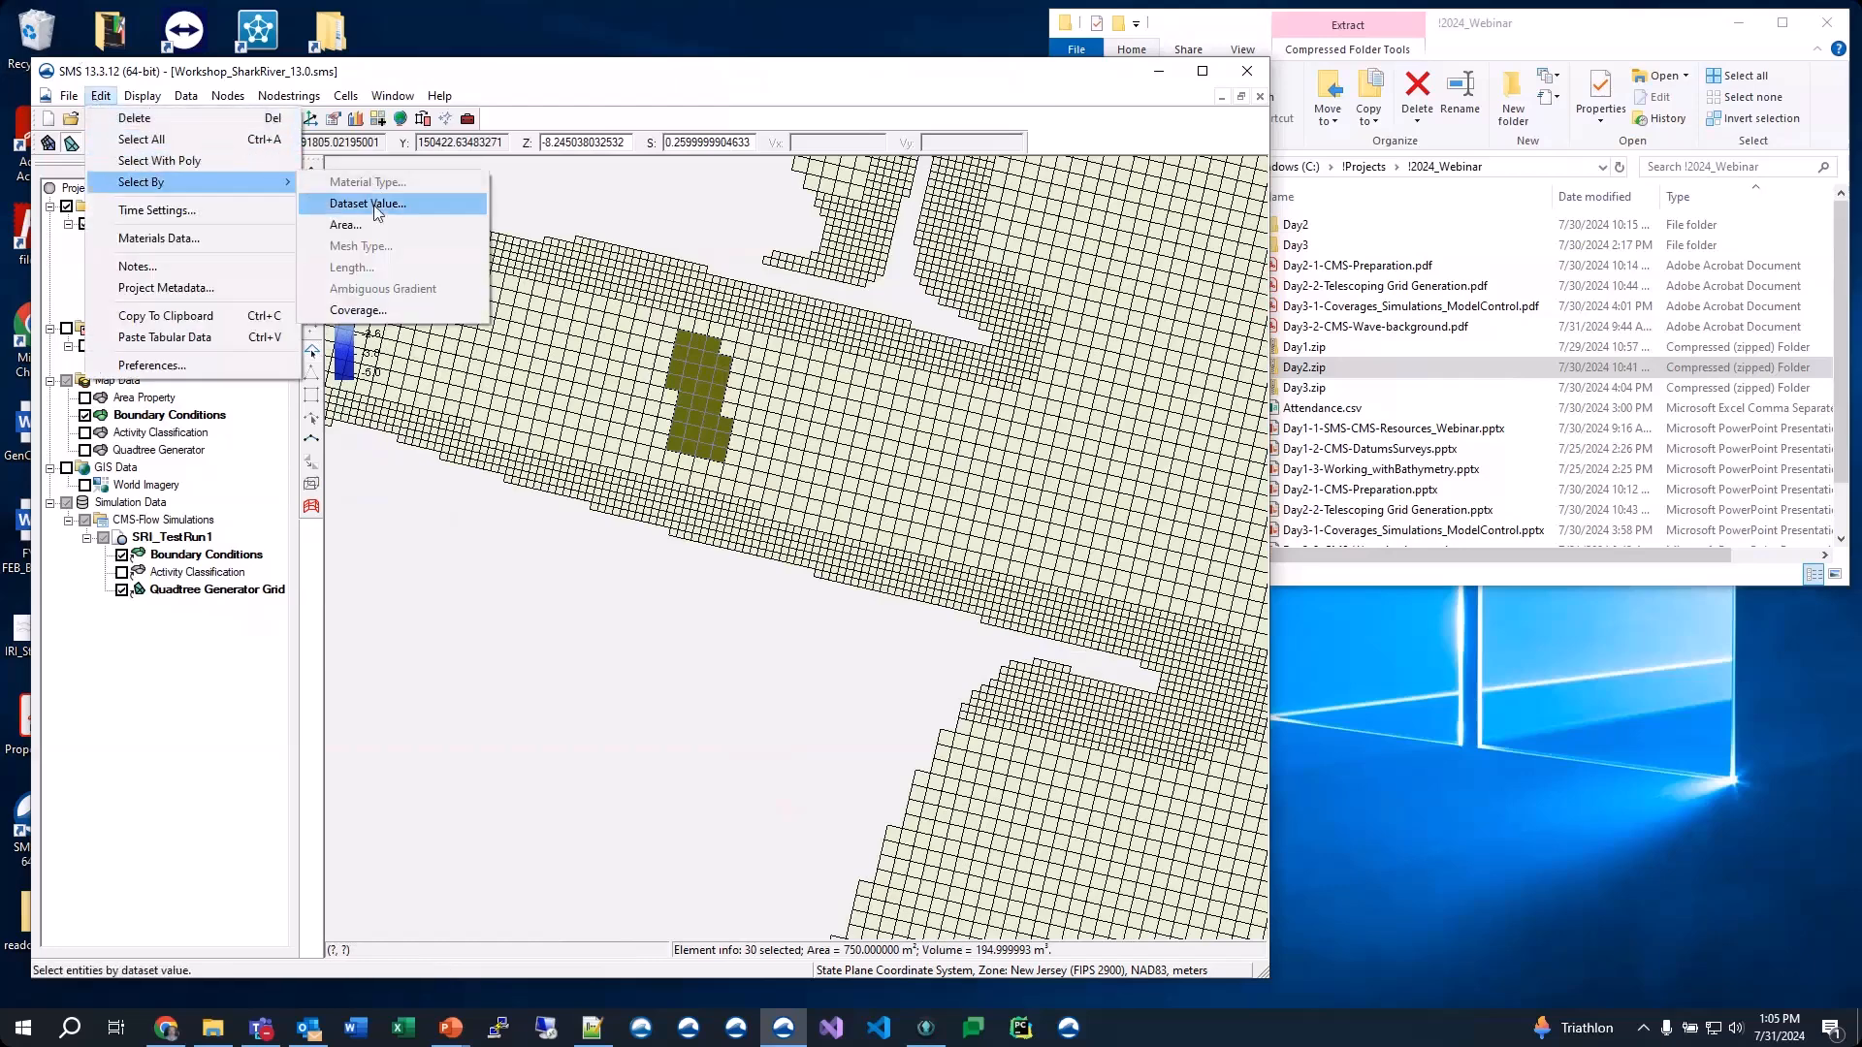
left_click(702, 214)
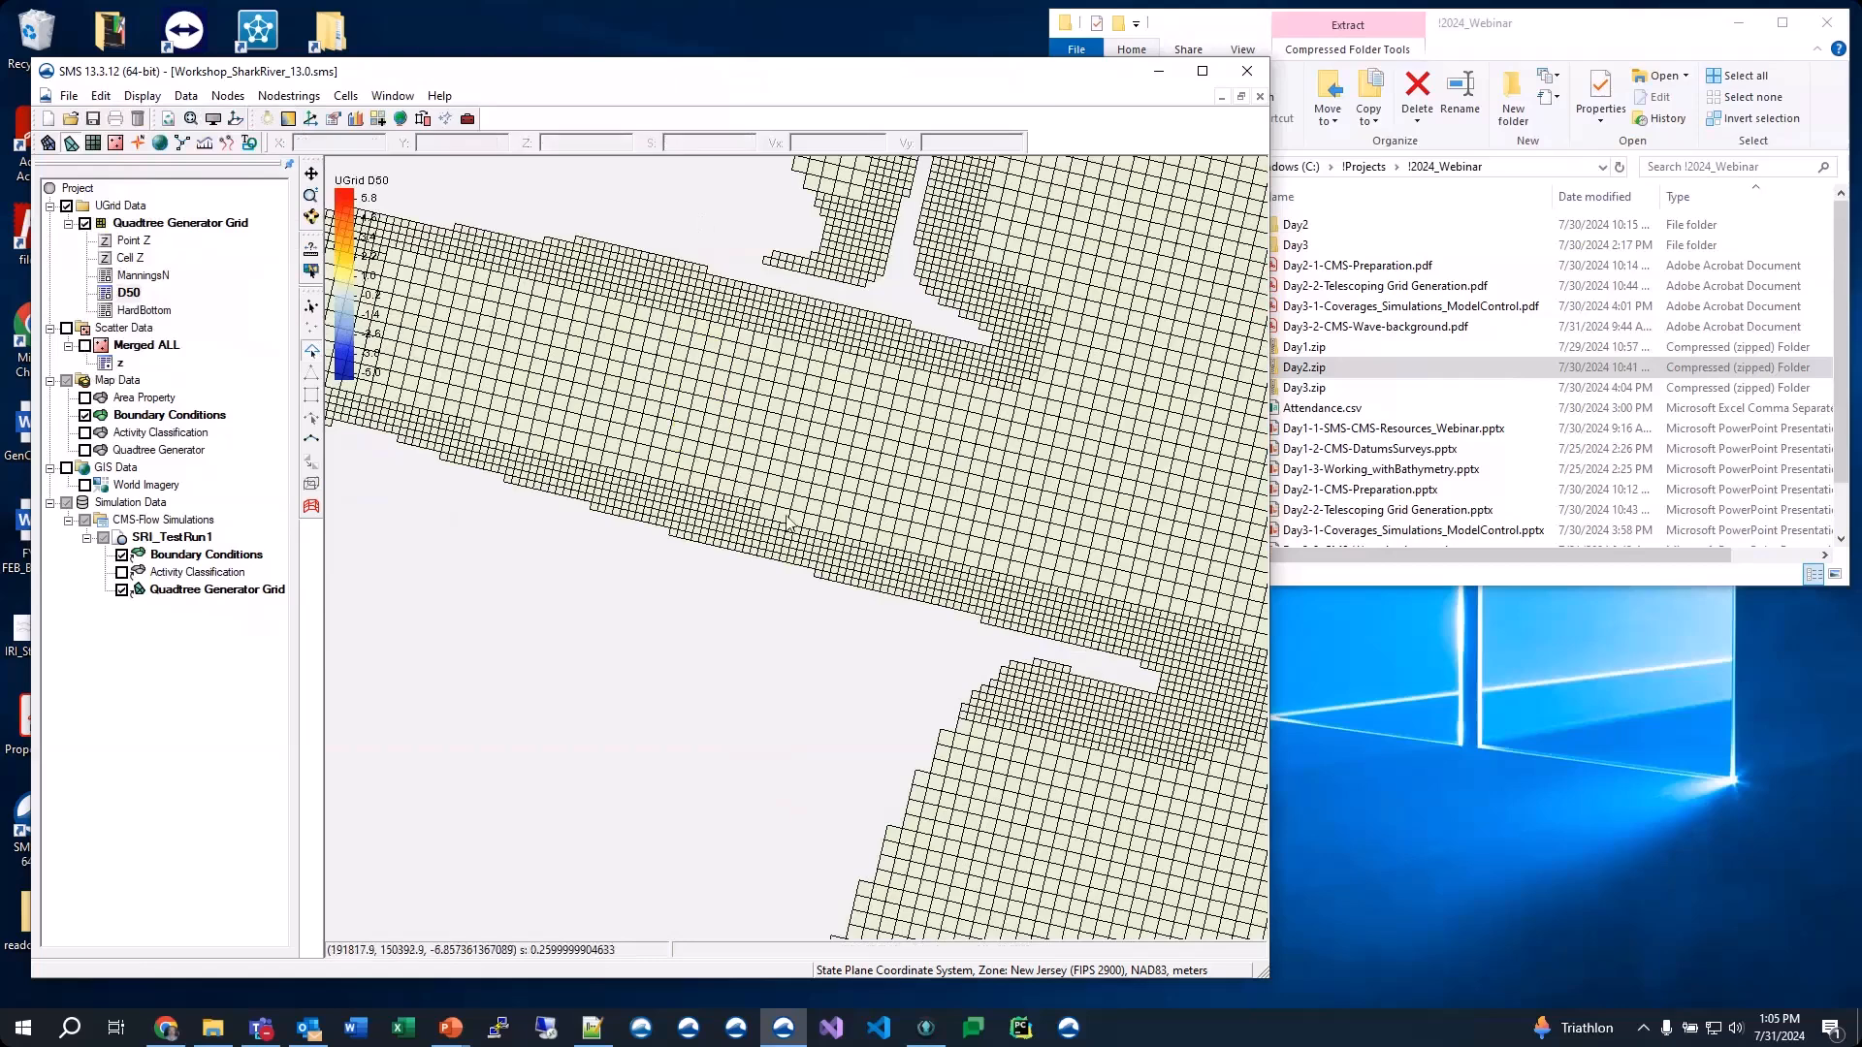
Select a block of cells across the inlet channel, open their D50 value for editing without changing it, and clear the selection
left_click_drag(696, 331, 794, 471)
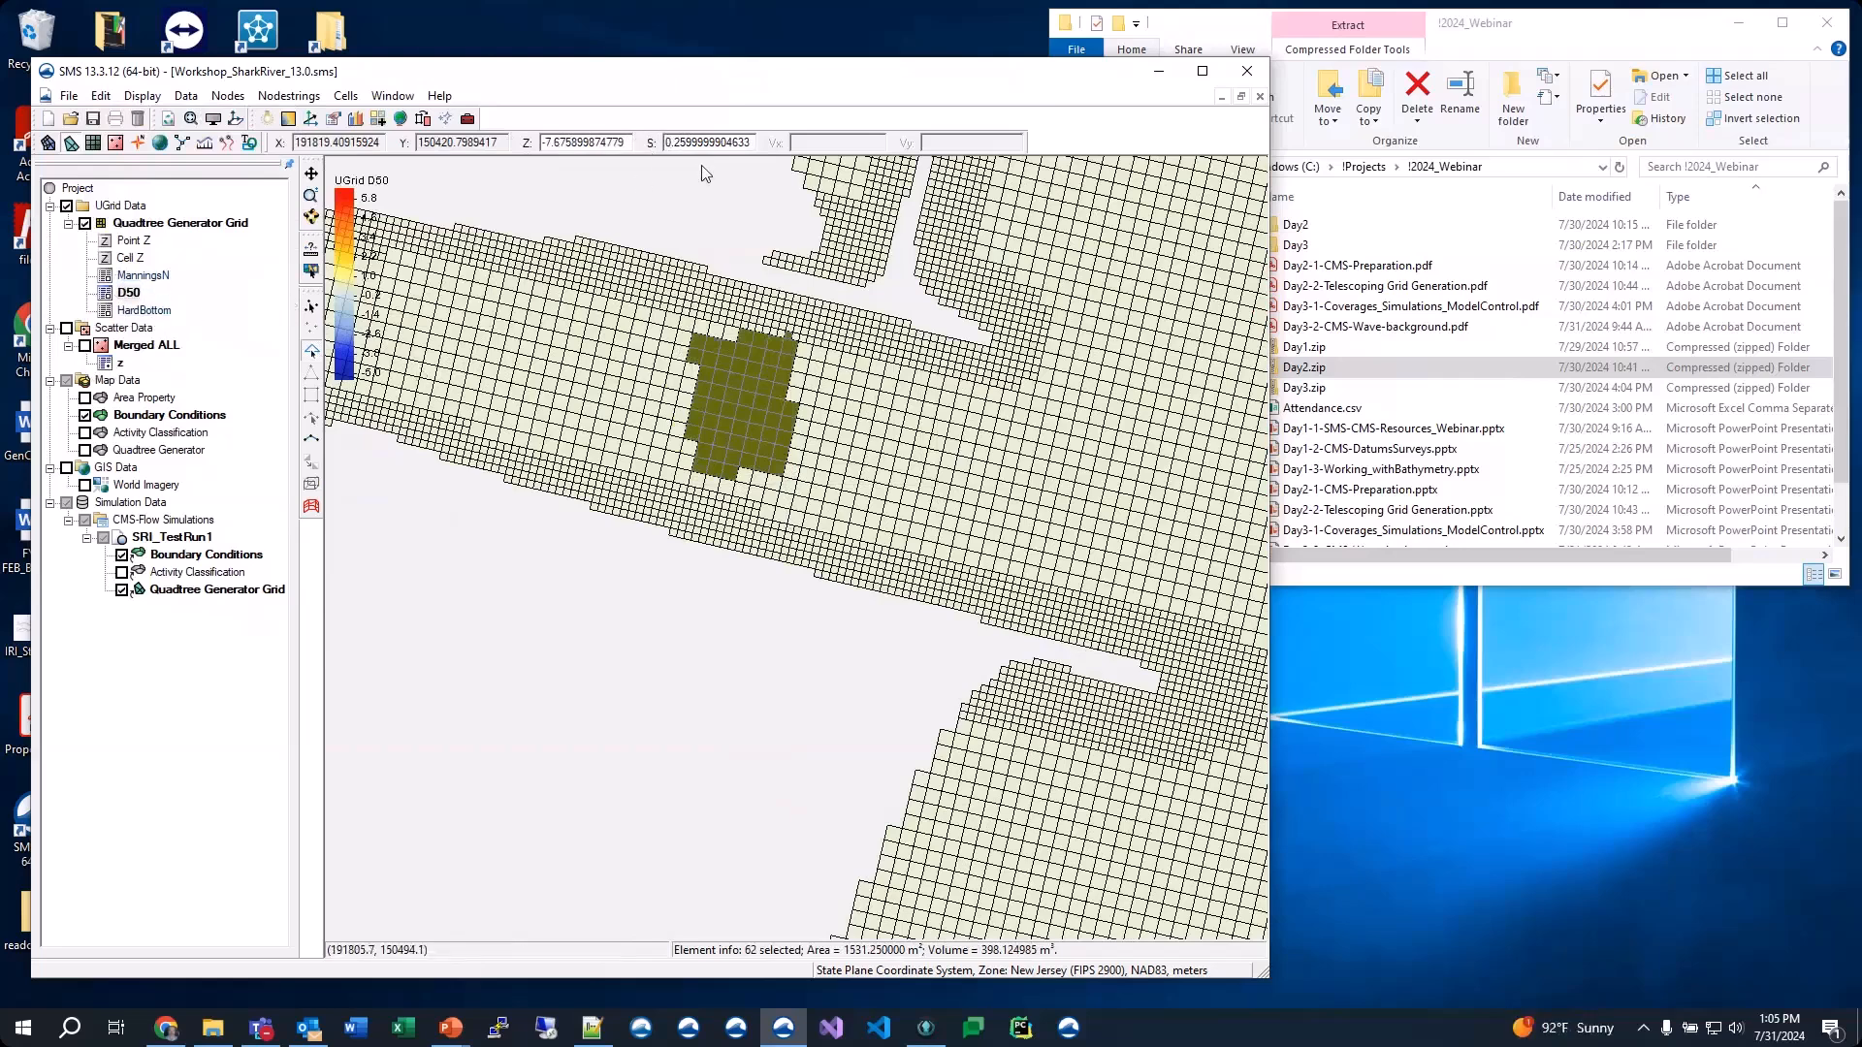
double_click(756, 142)
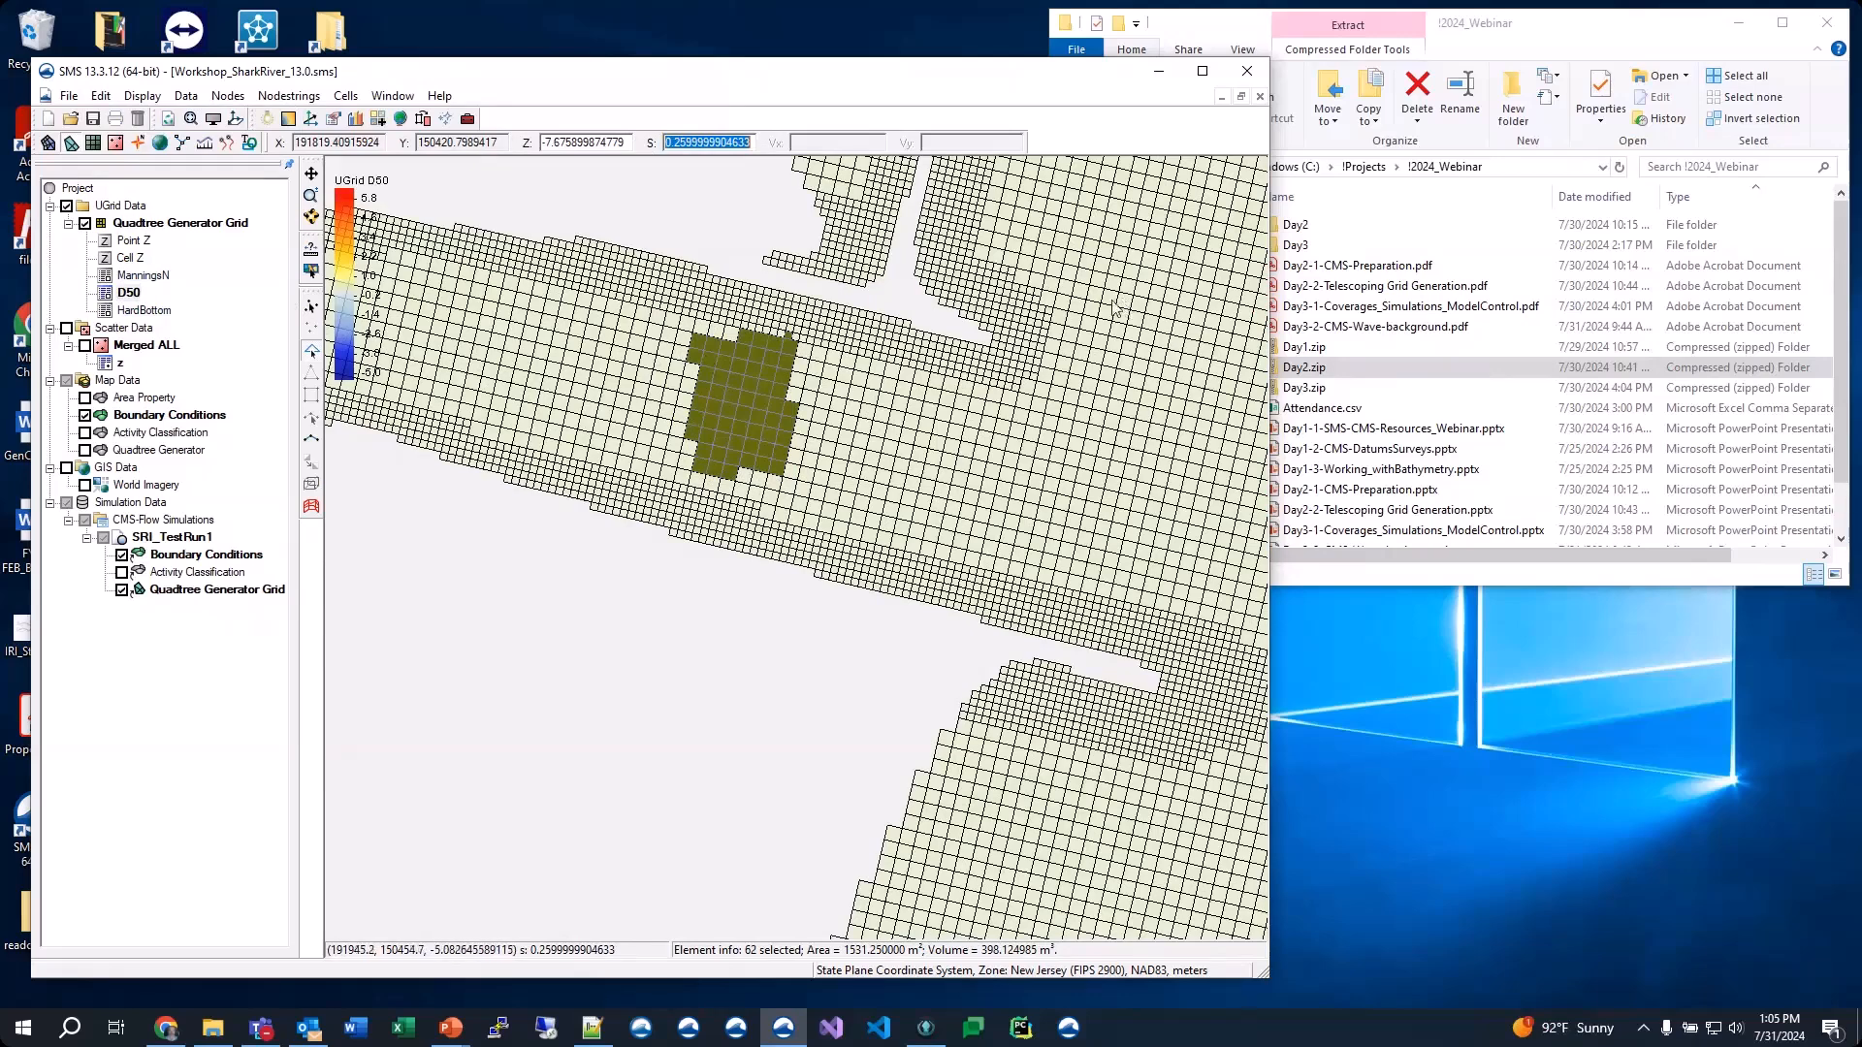
left_click(800, 634)
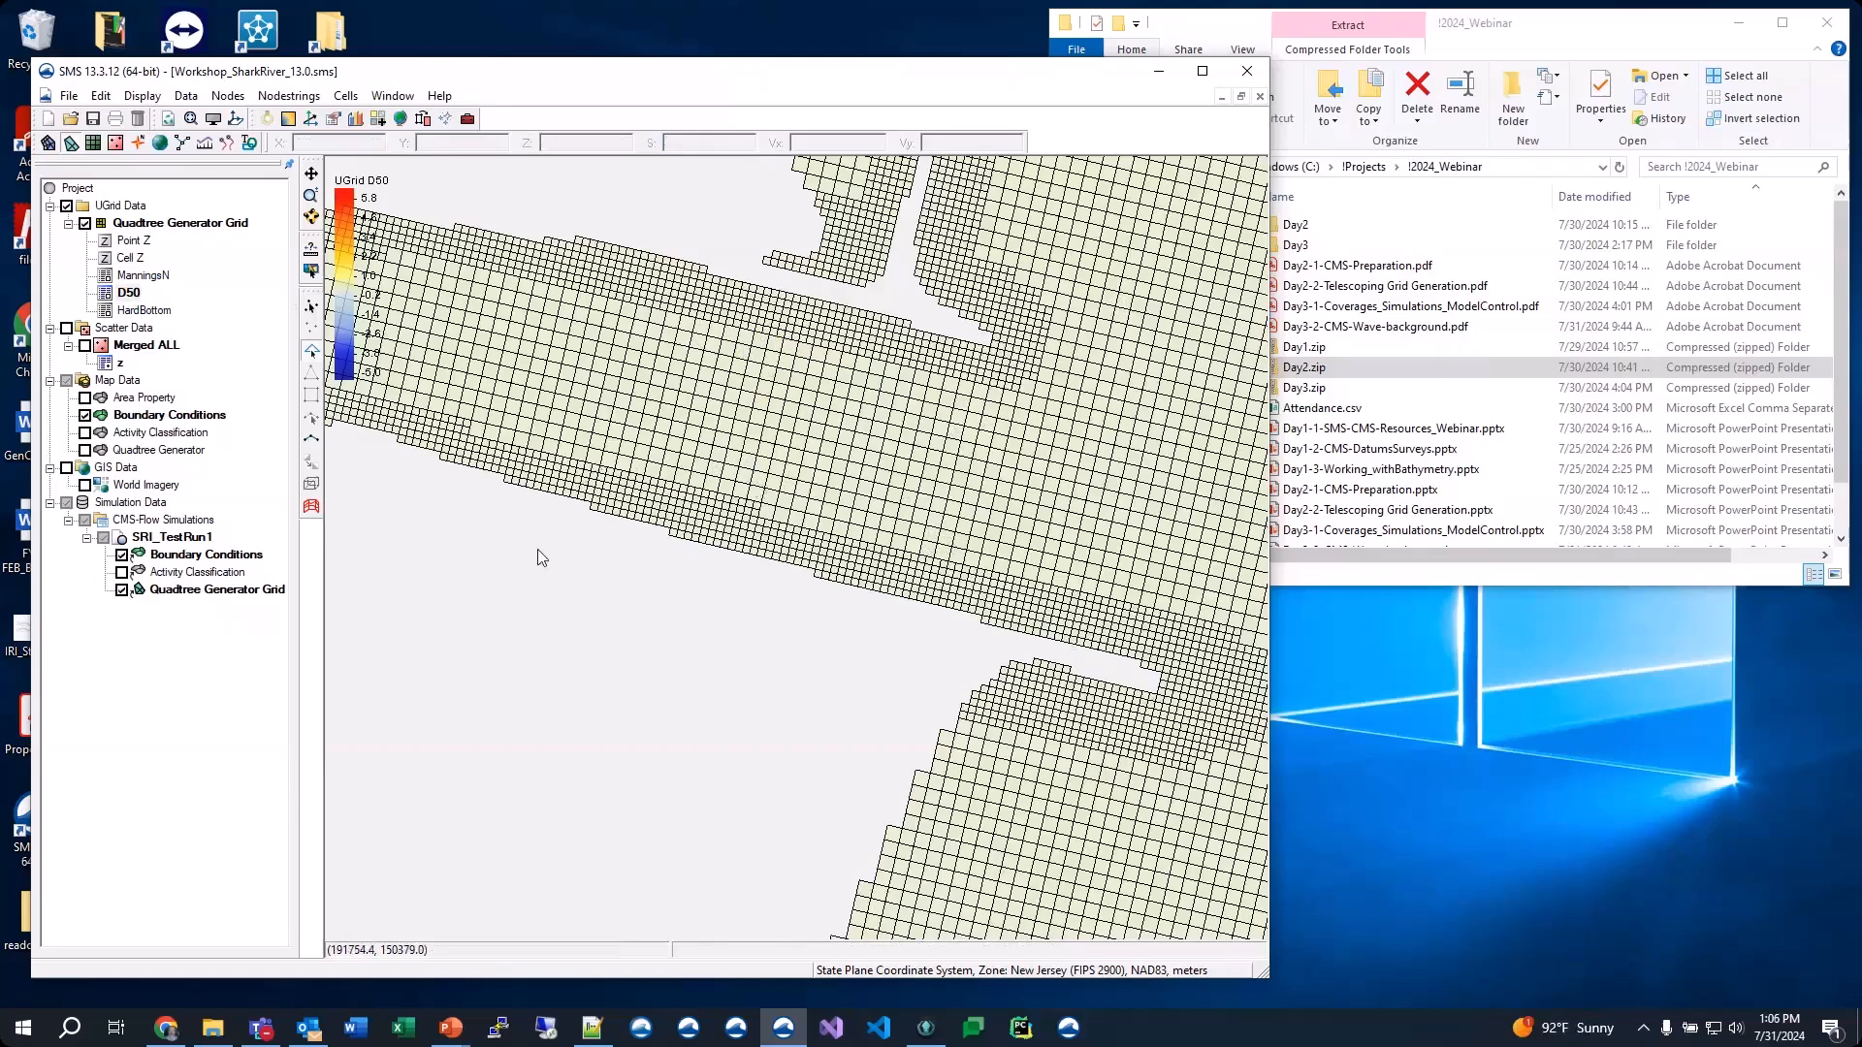
scroll(603, 549, "down", 3)
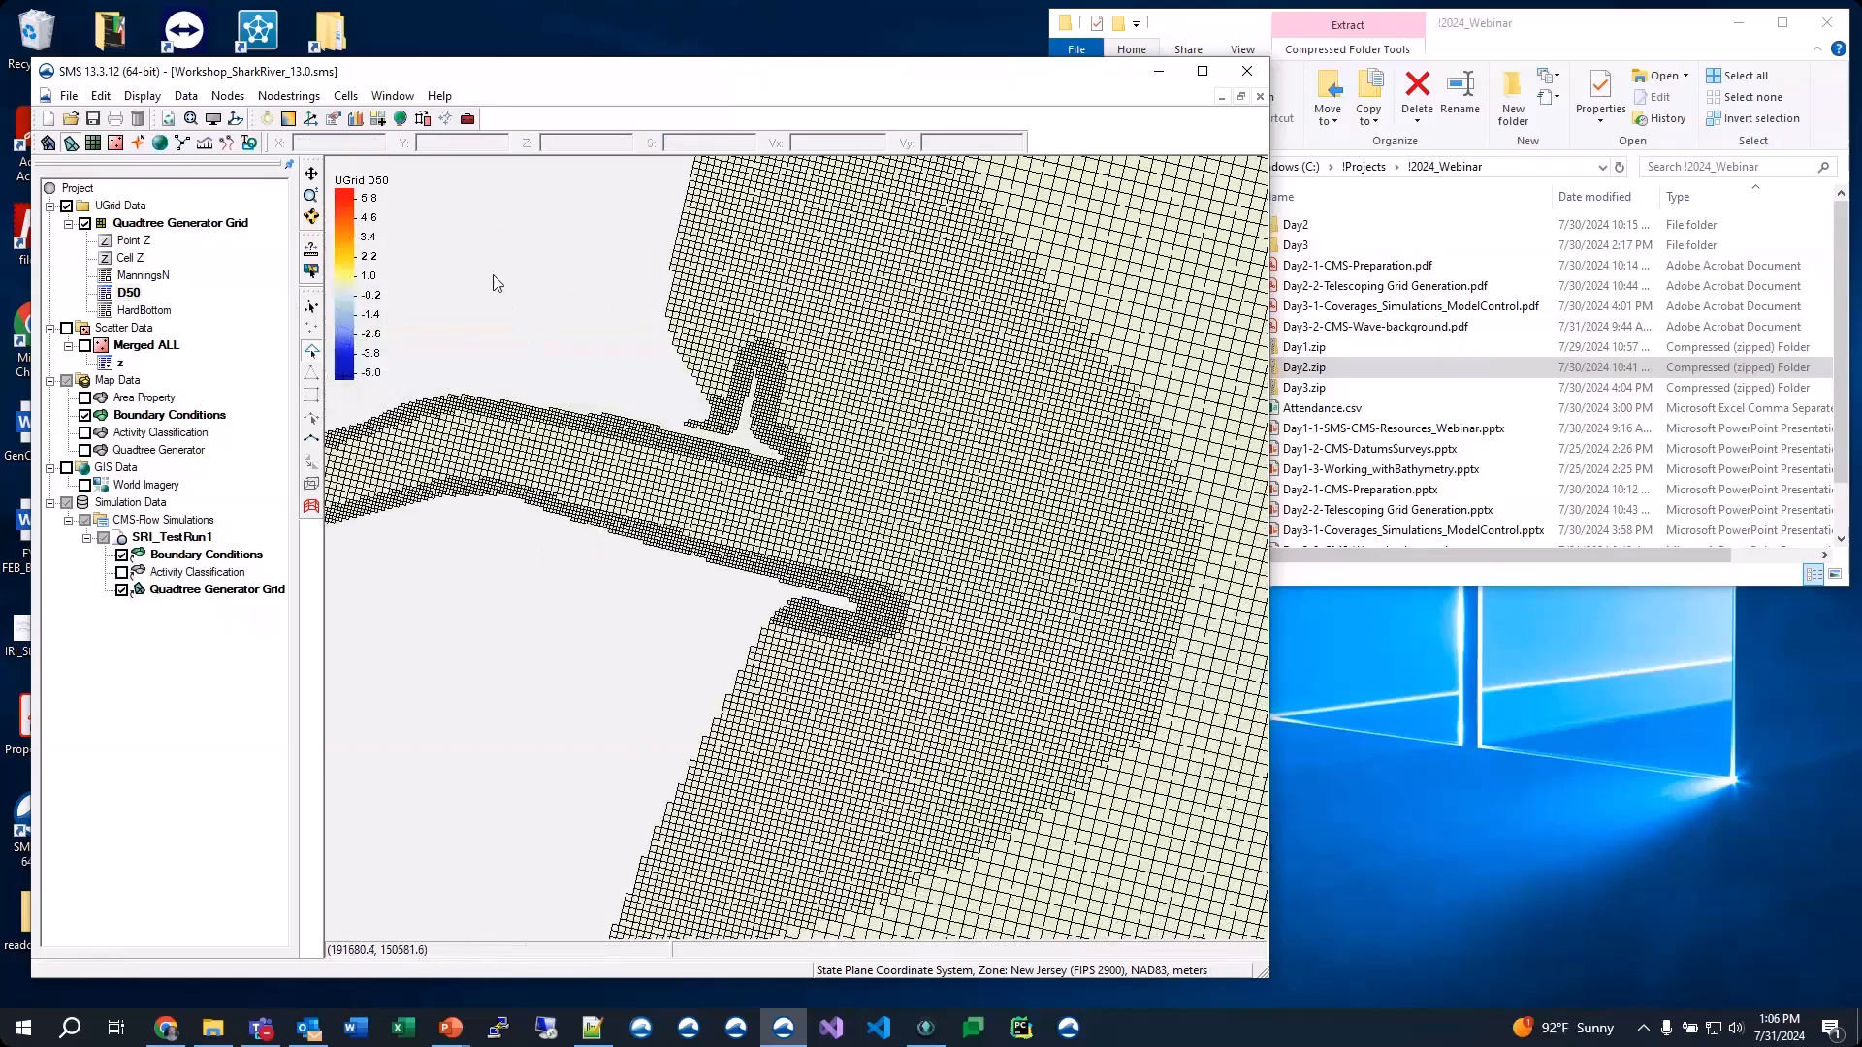
scroll(488, 300, "down", 2)
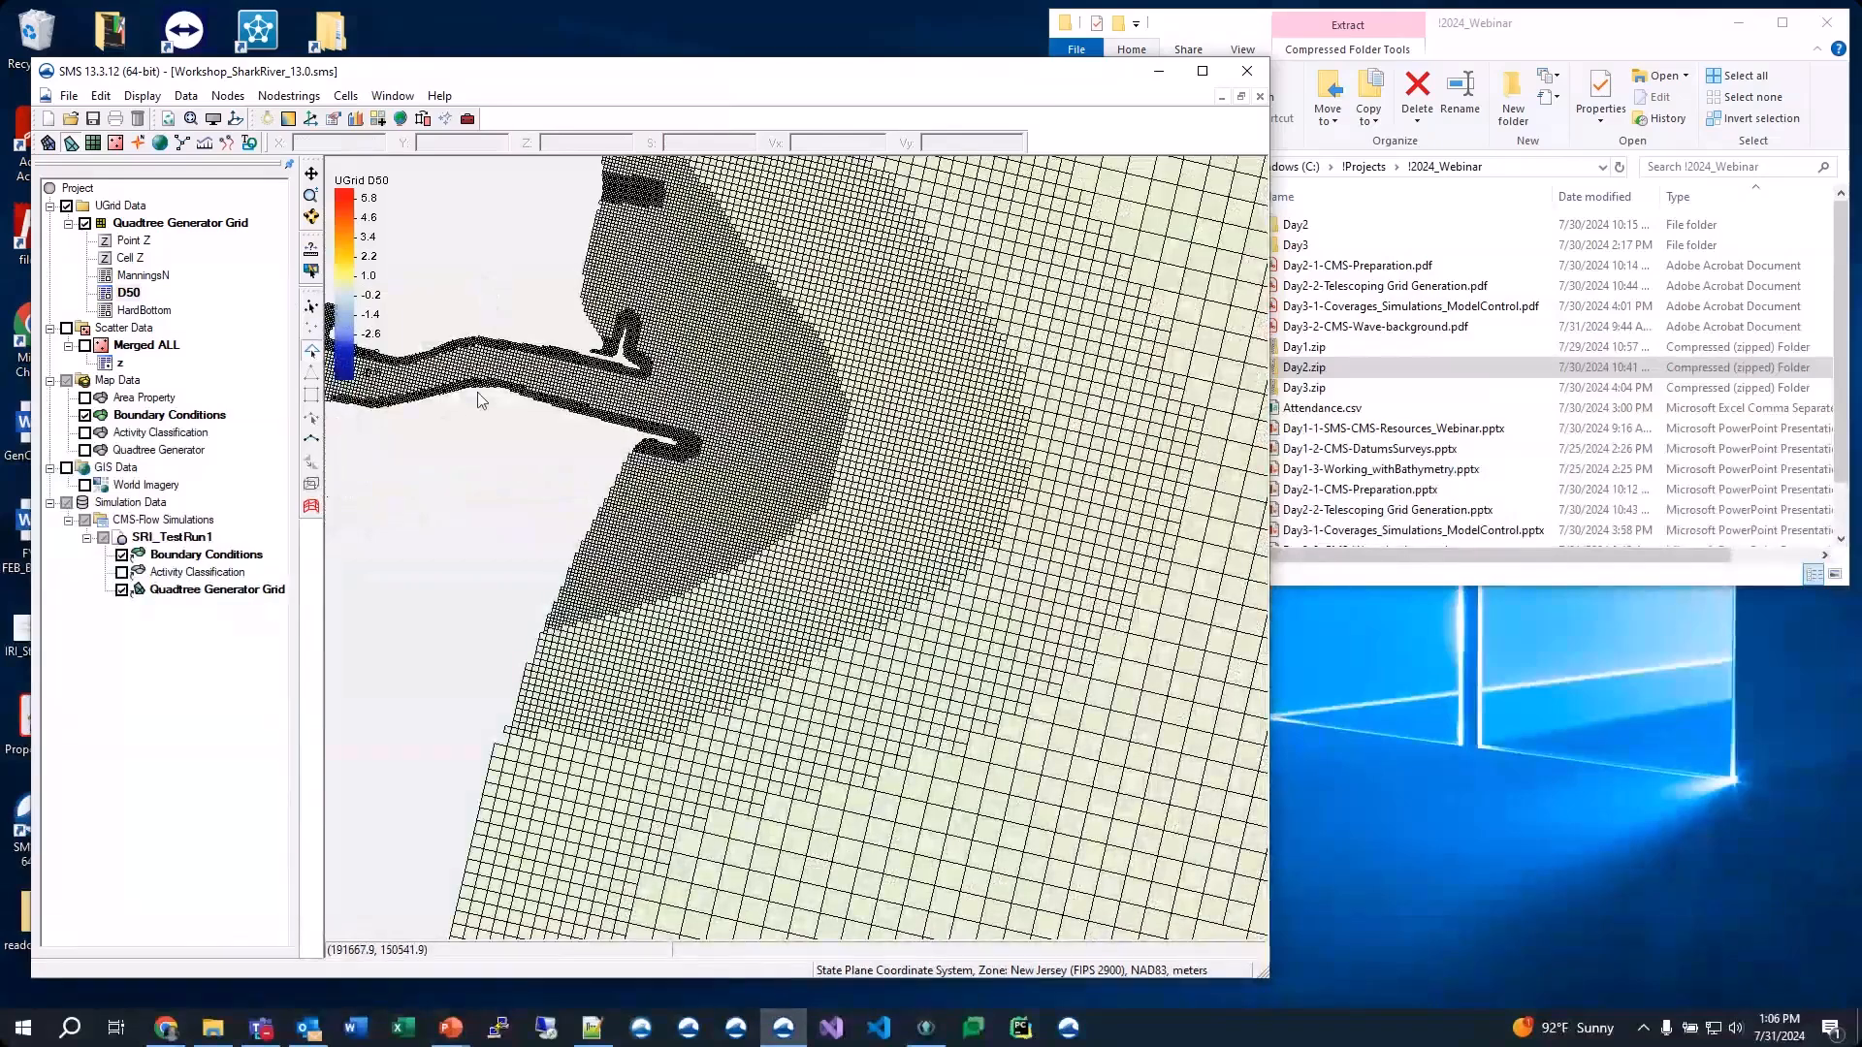
scroll(482, 507, "down", 3)
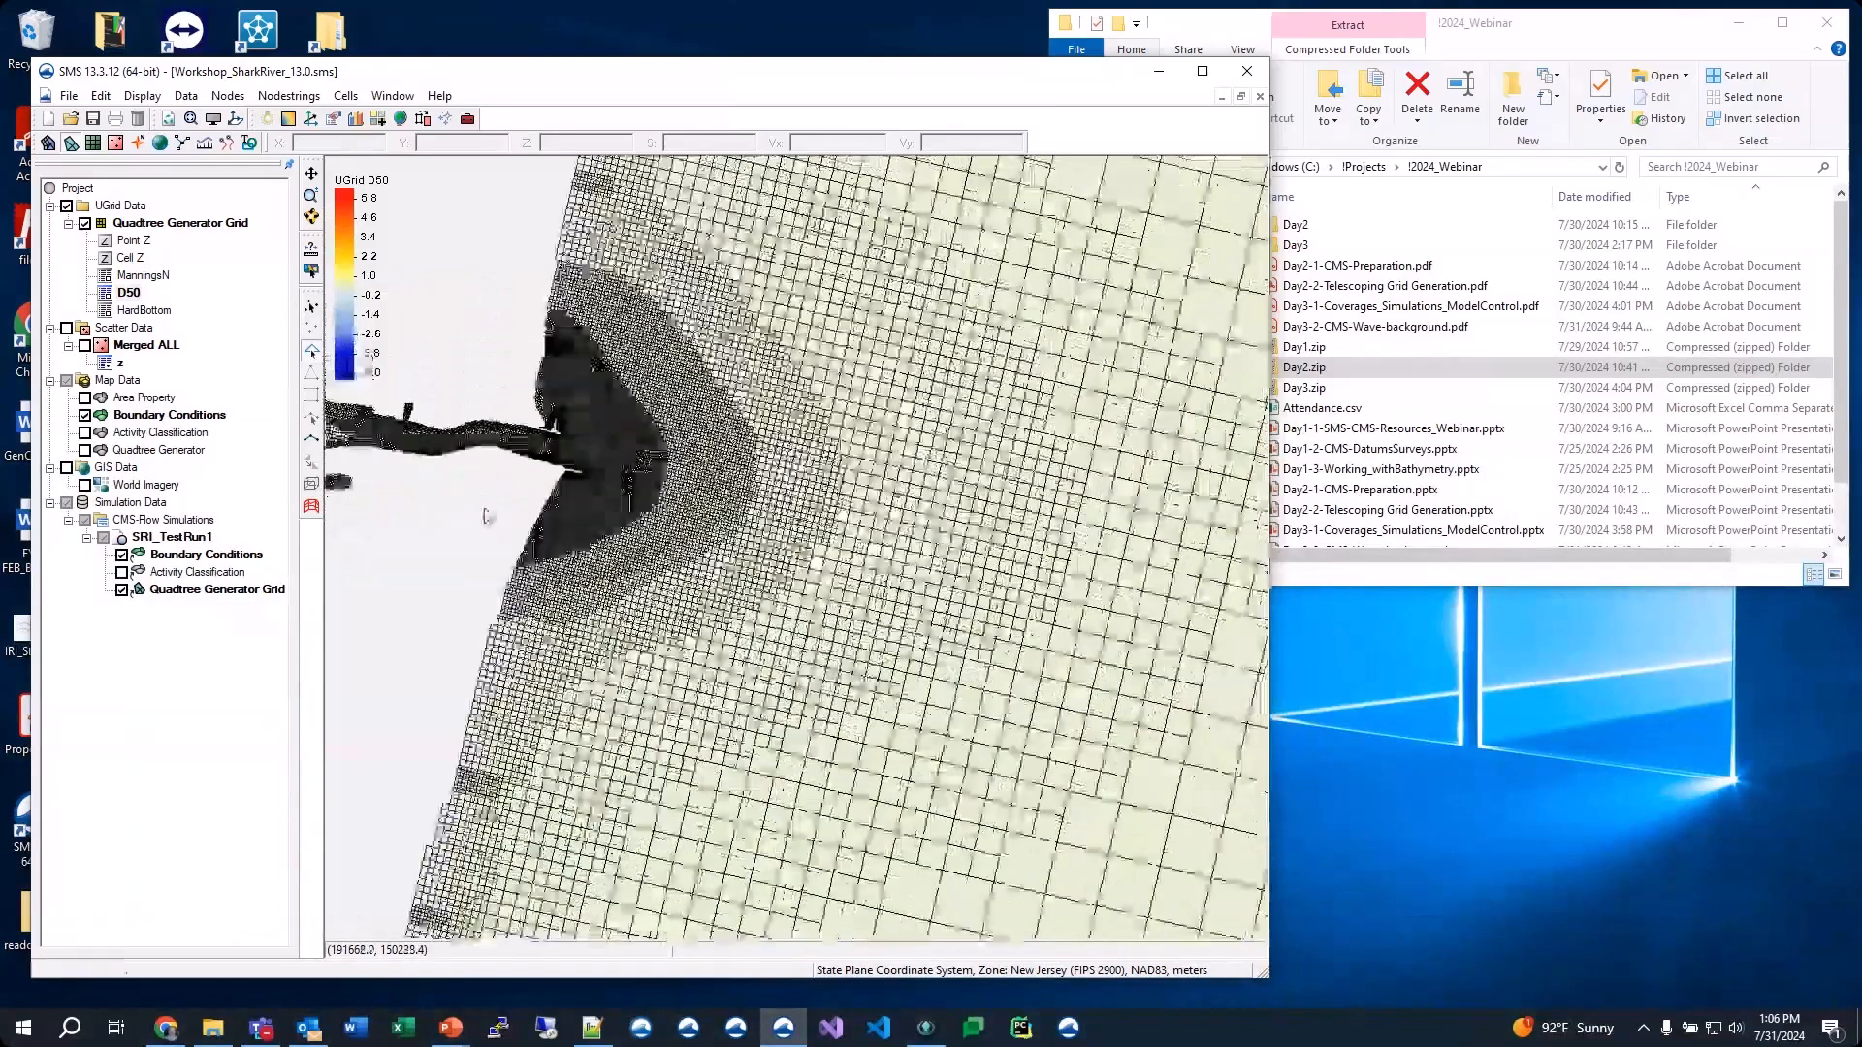
scroll(485, 514, "down", 2)
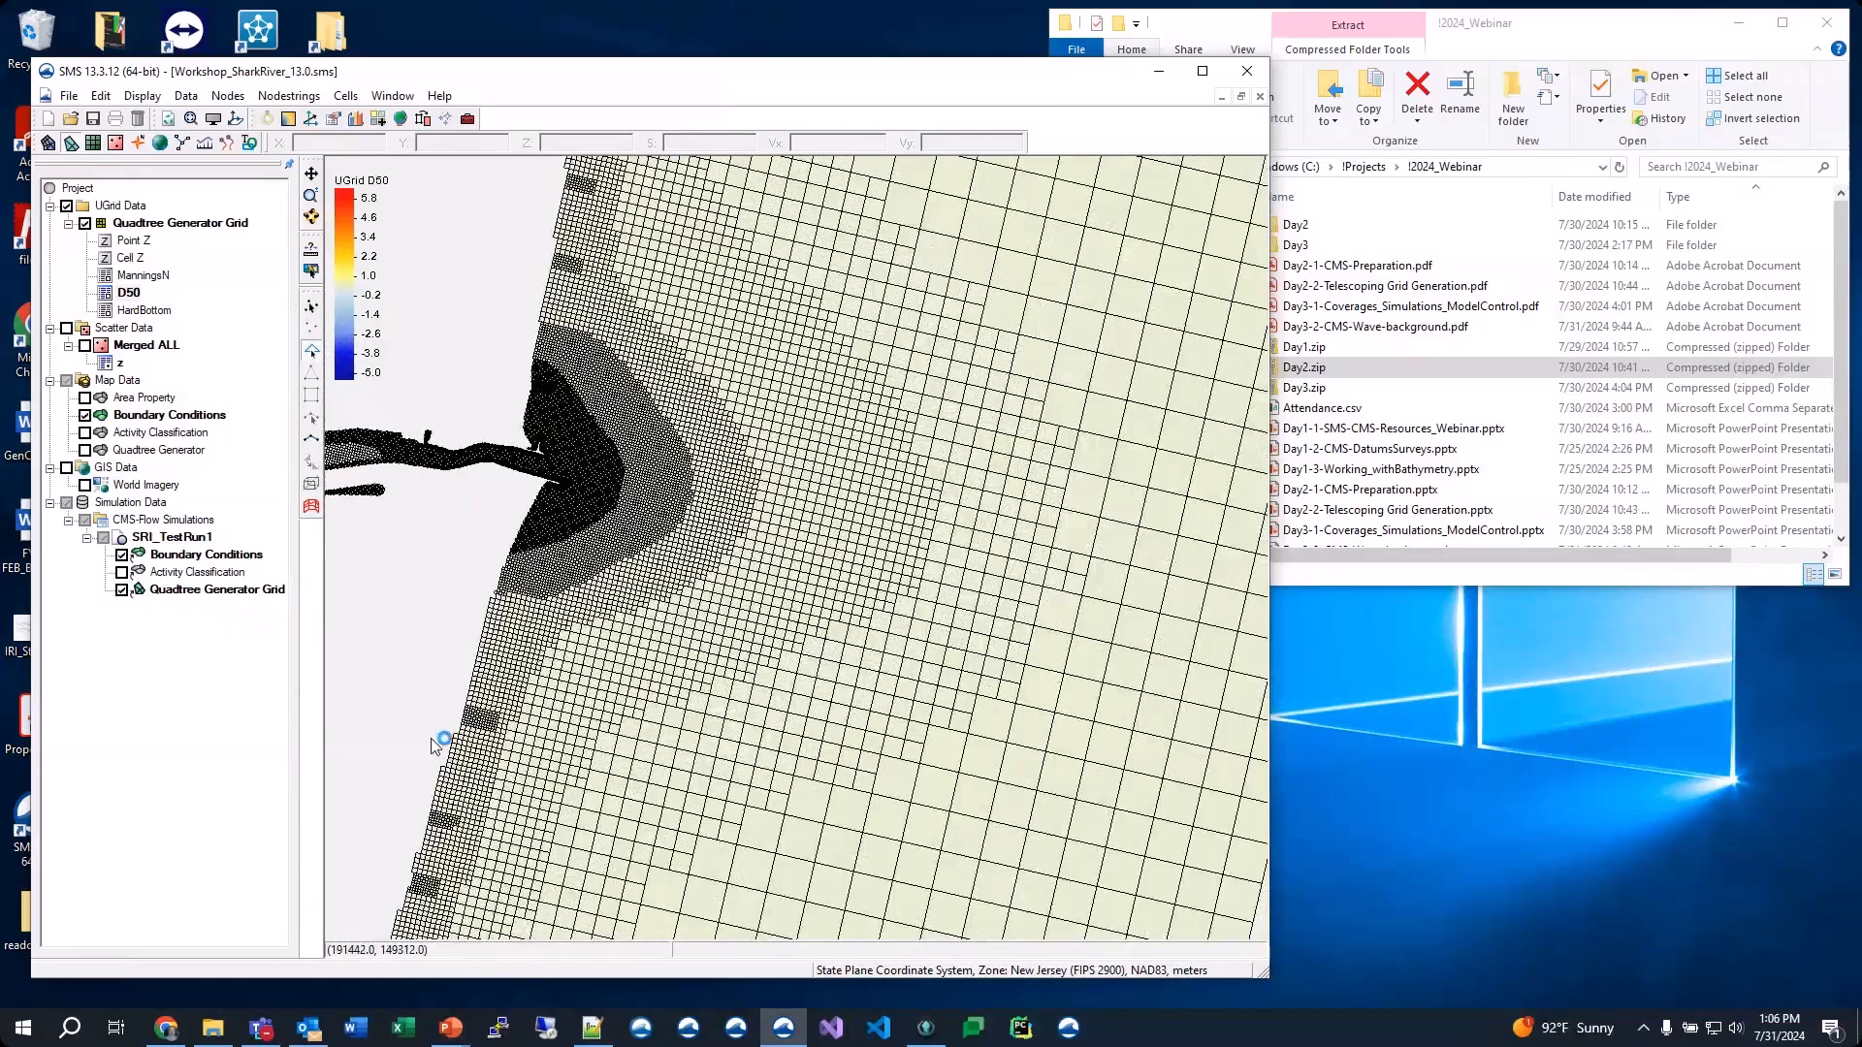
left_click(191, 119)
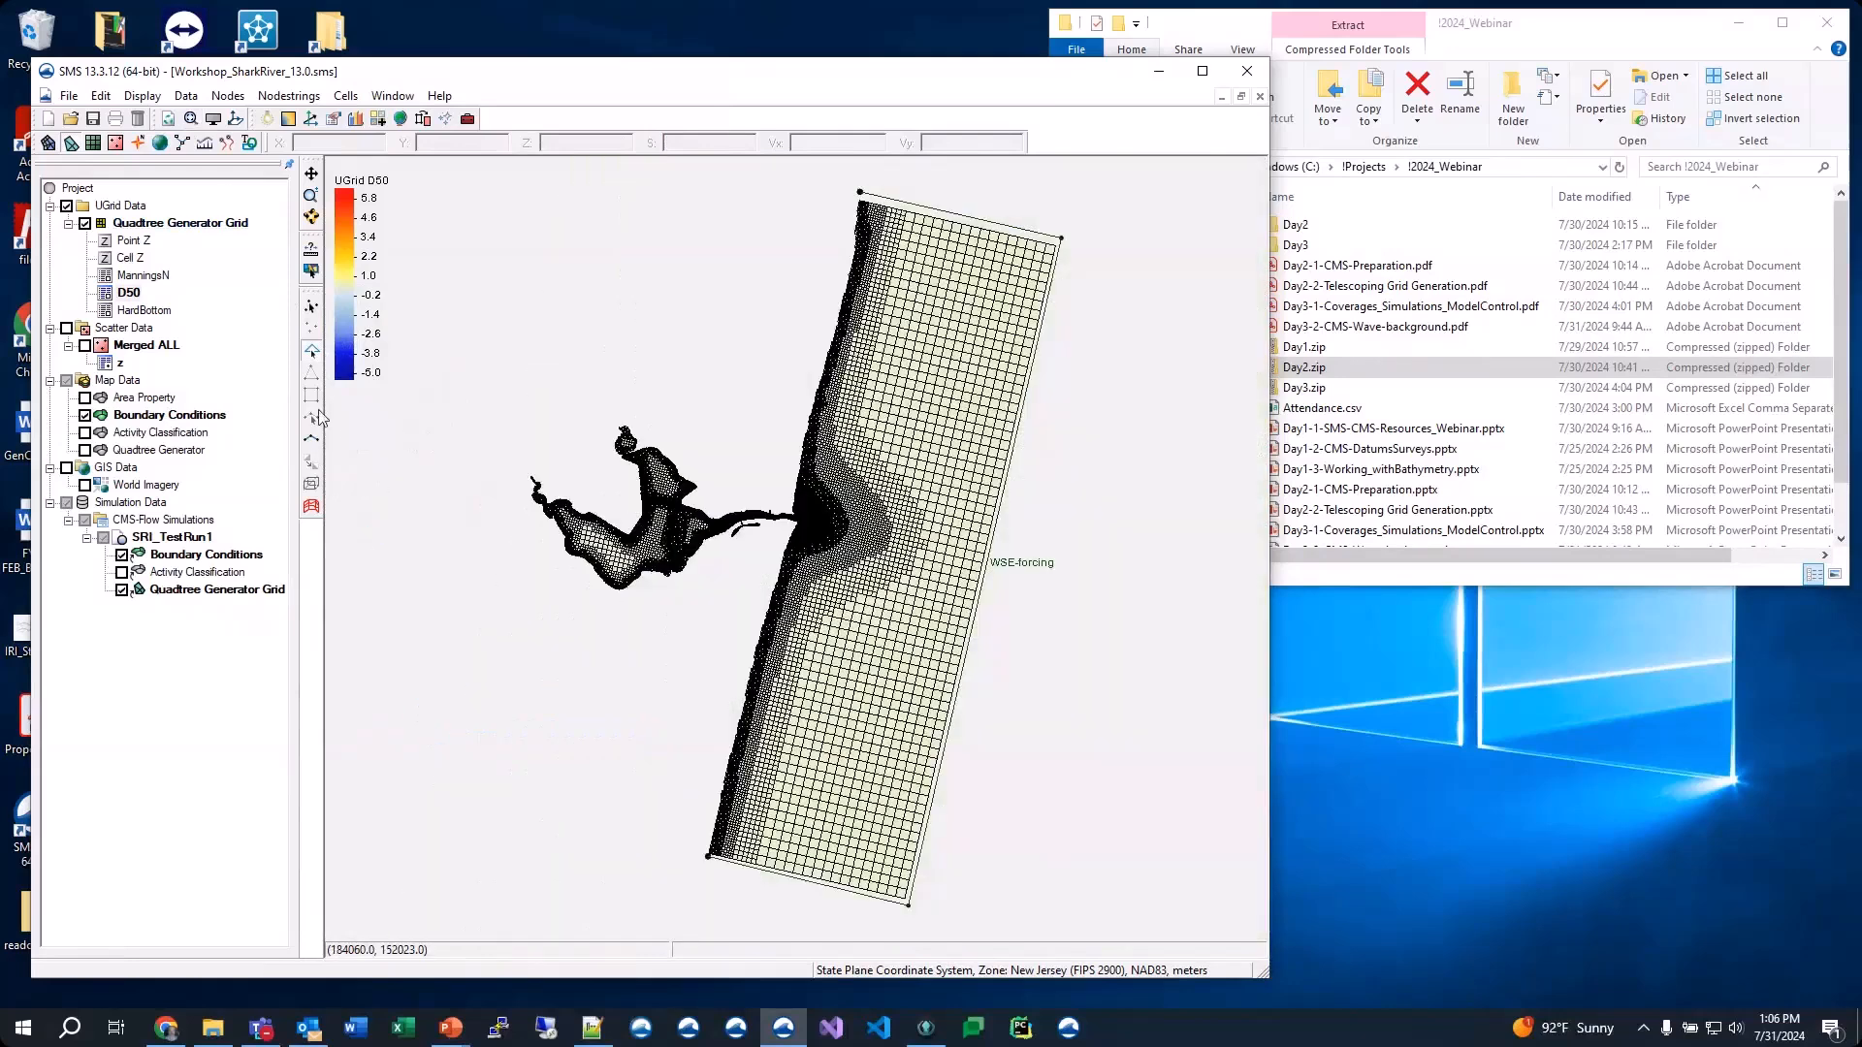
Assign the ManningsN dataset as the Mannings N bottom roughness in SRI_TestRun1's model control, and briefly enable editing of the turbulence parameters
right_click(163, 544)
left_click(224, 647)
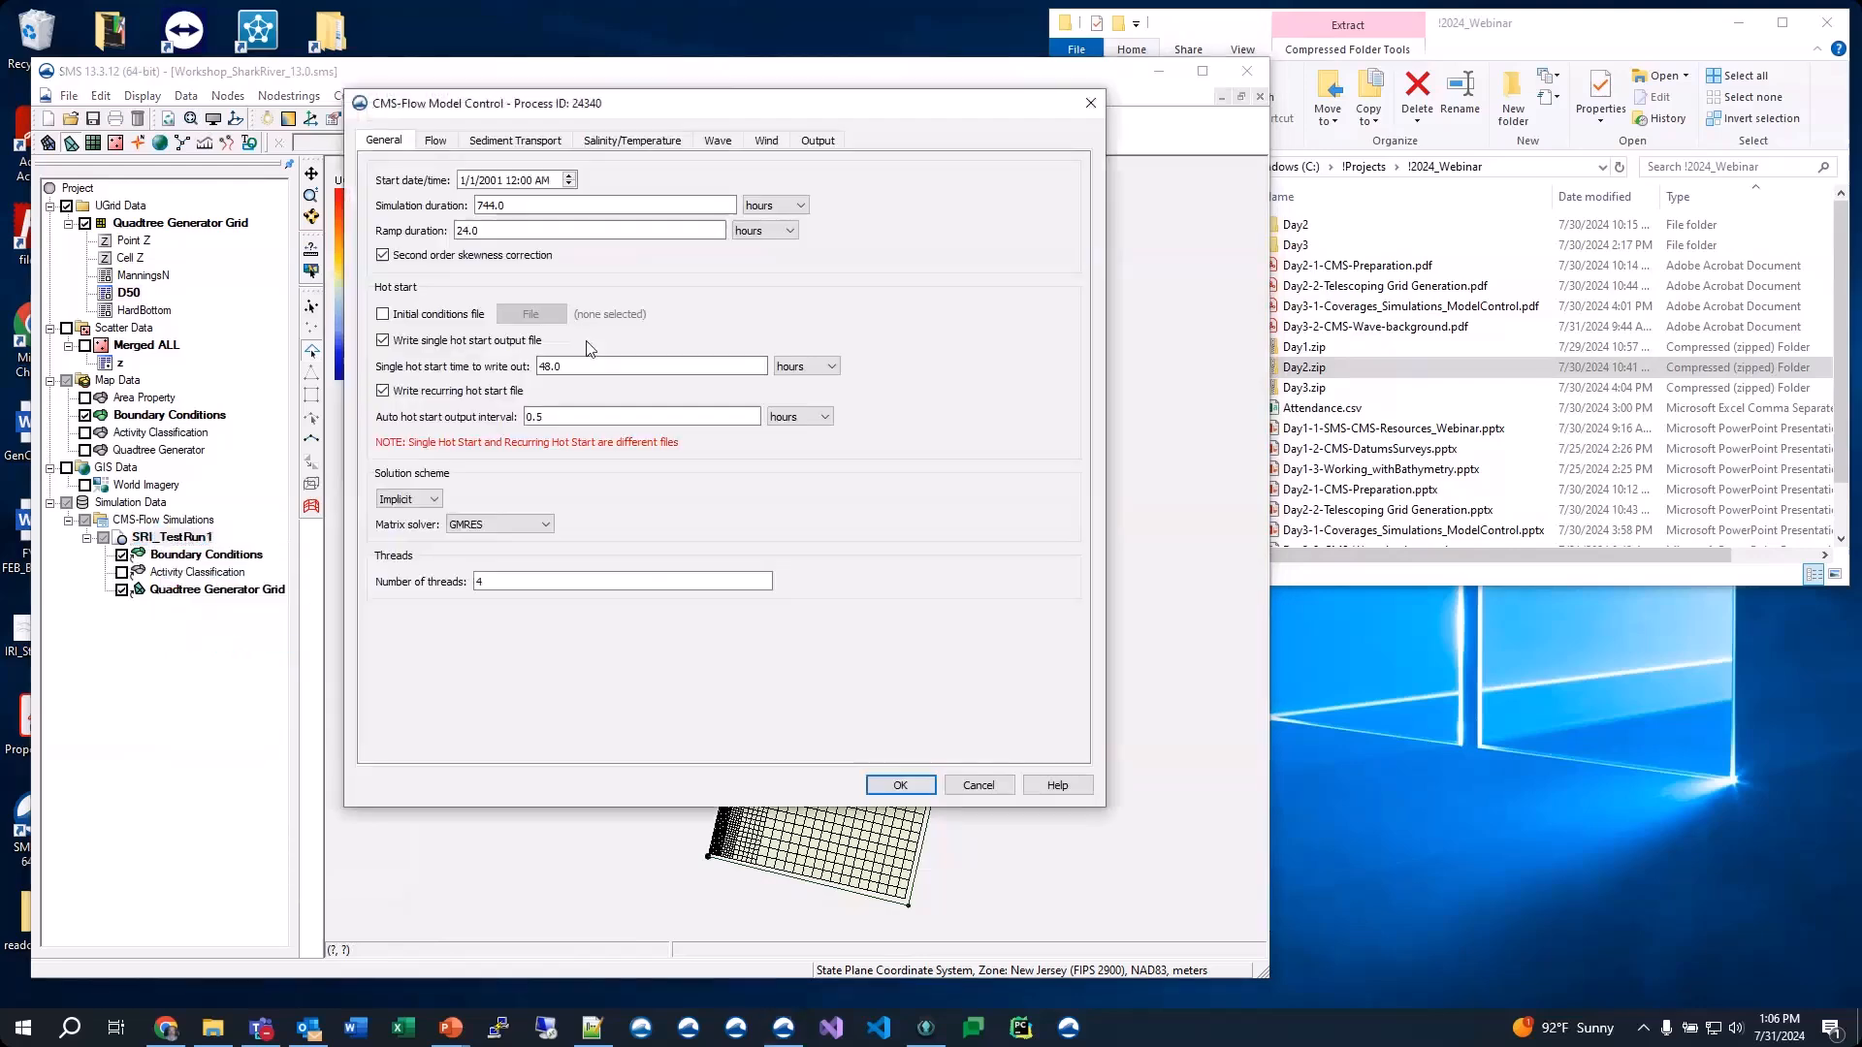
left_click(437, 142)
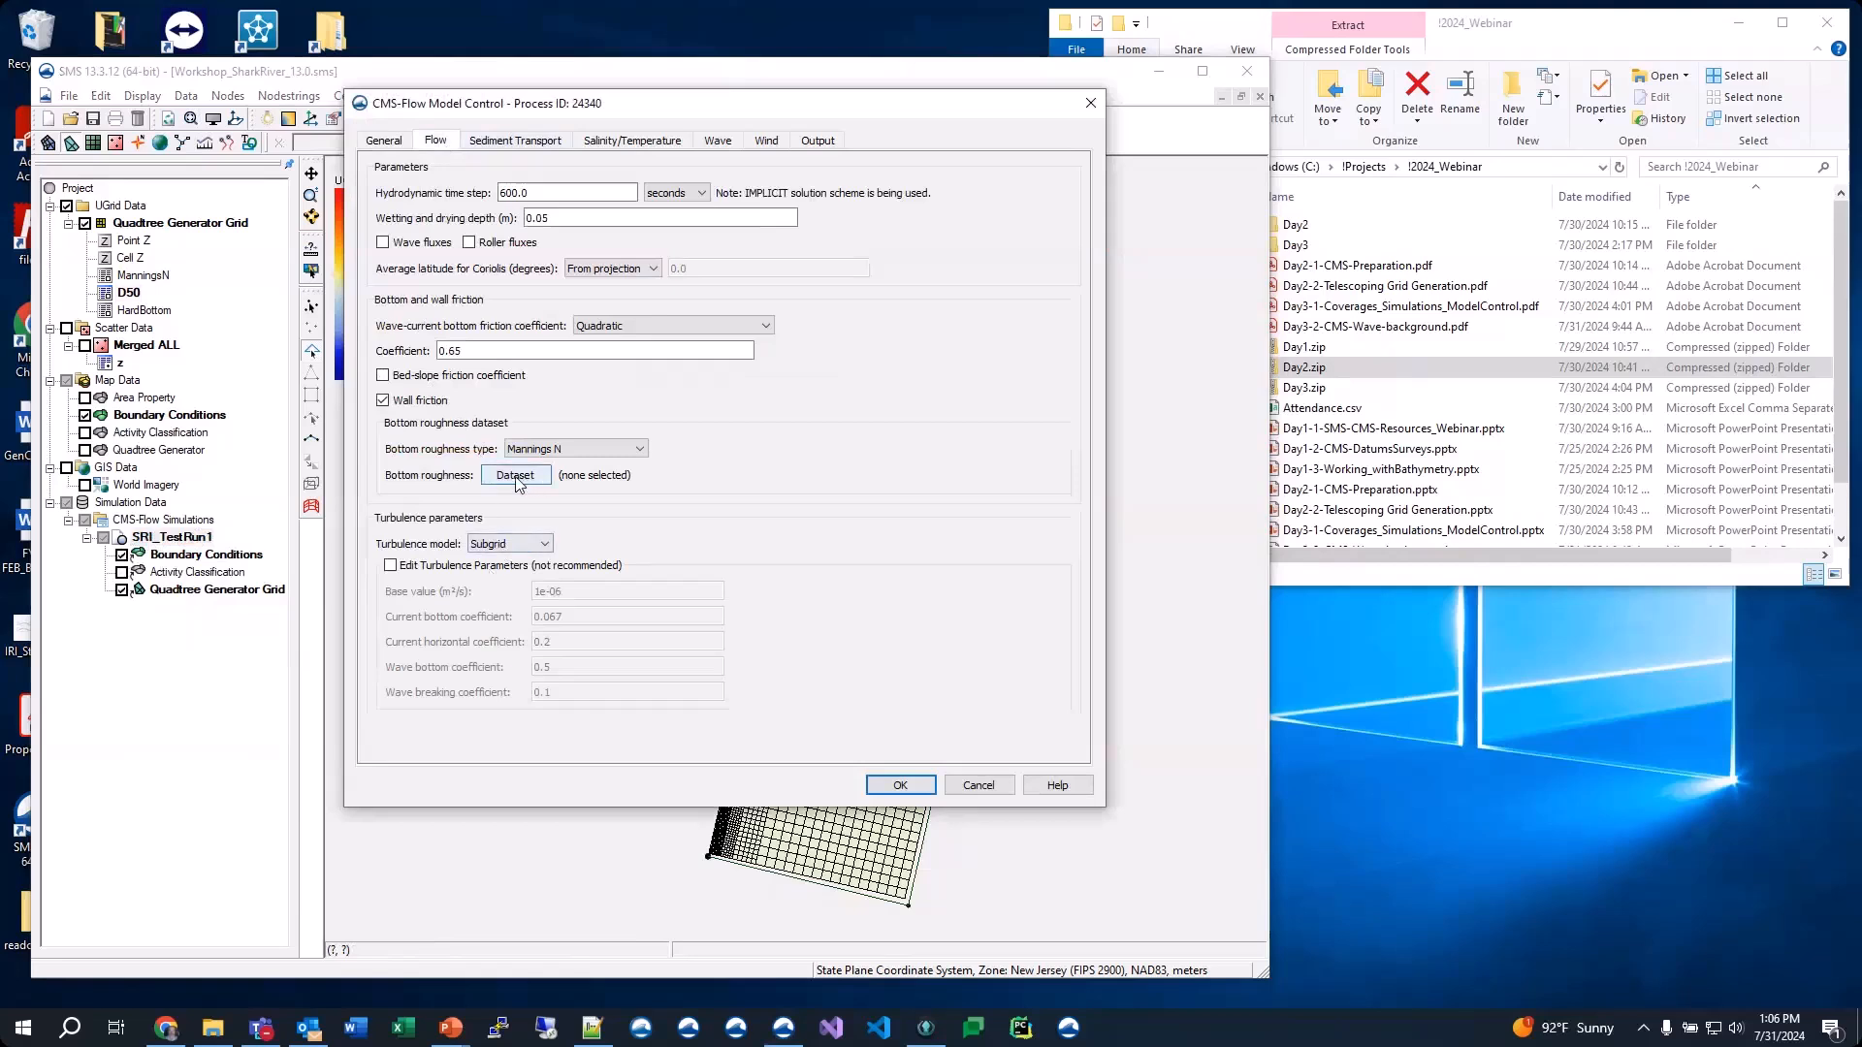
left_click(540, 453)
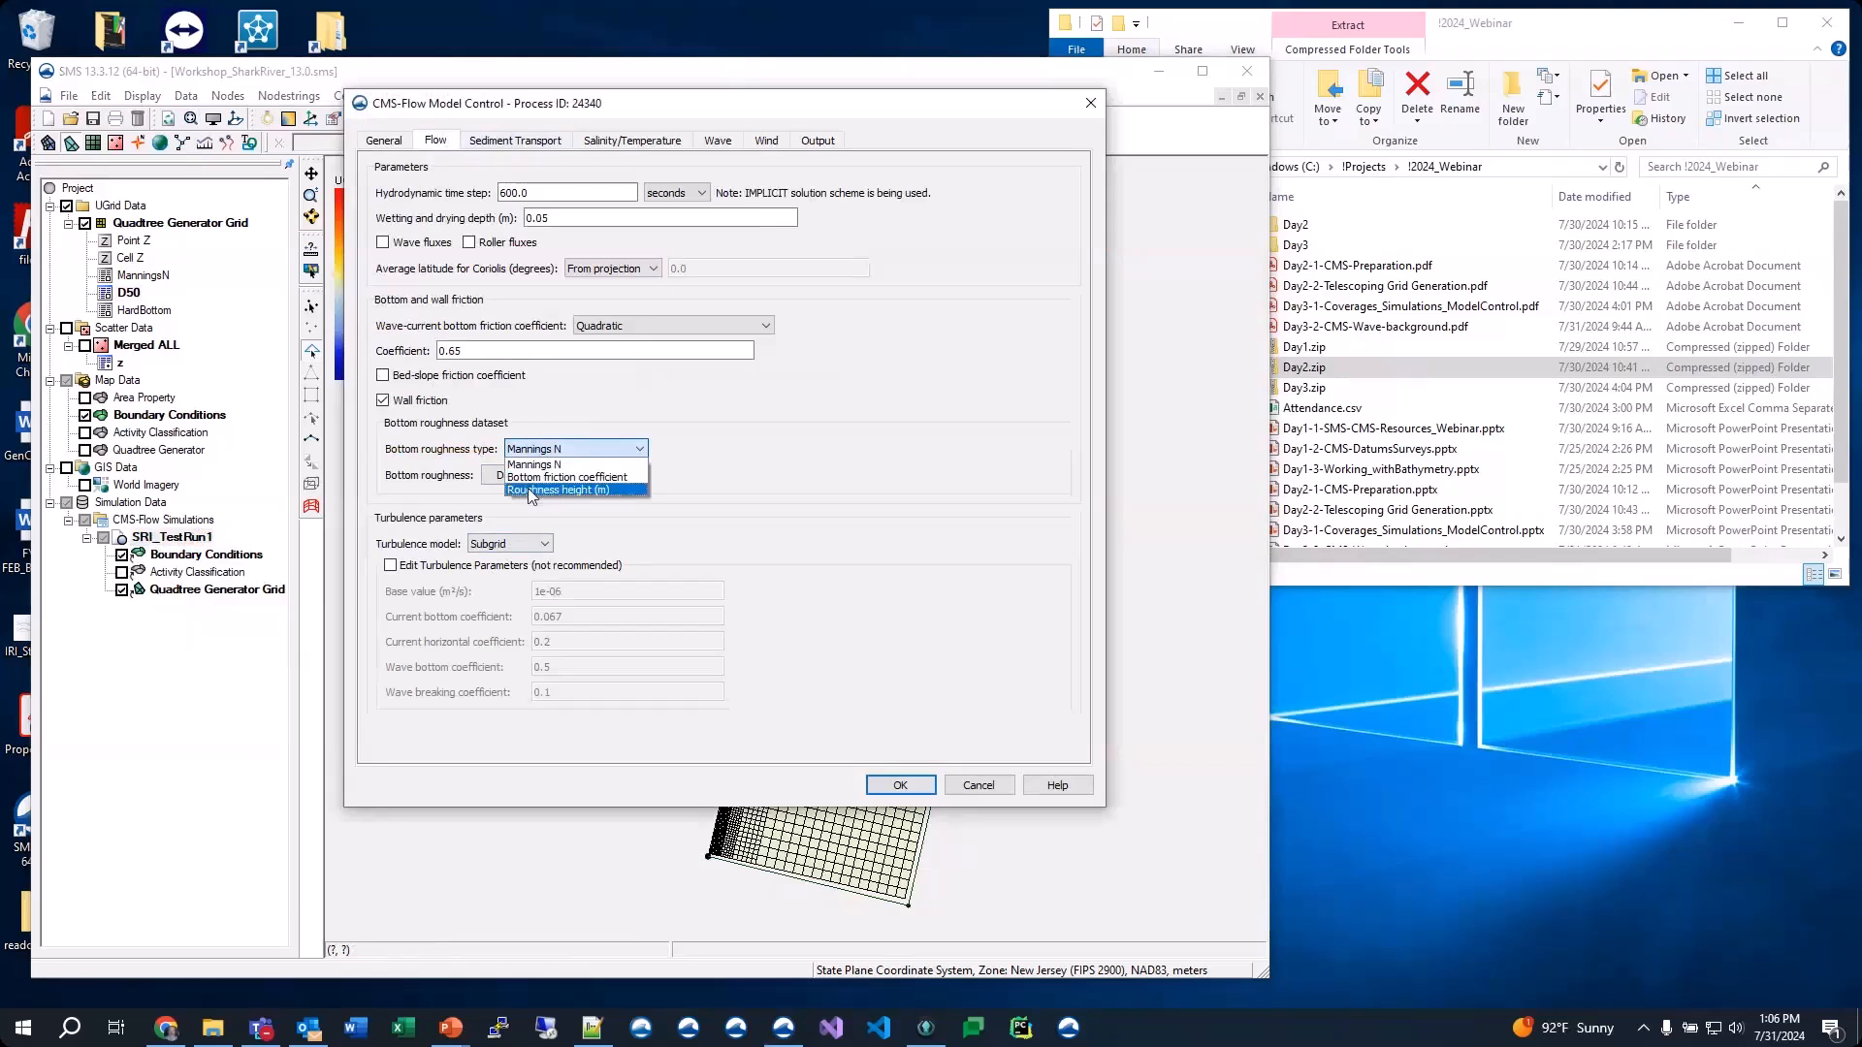
left_click(778, 473)
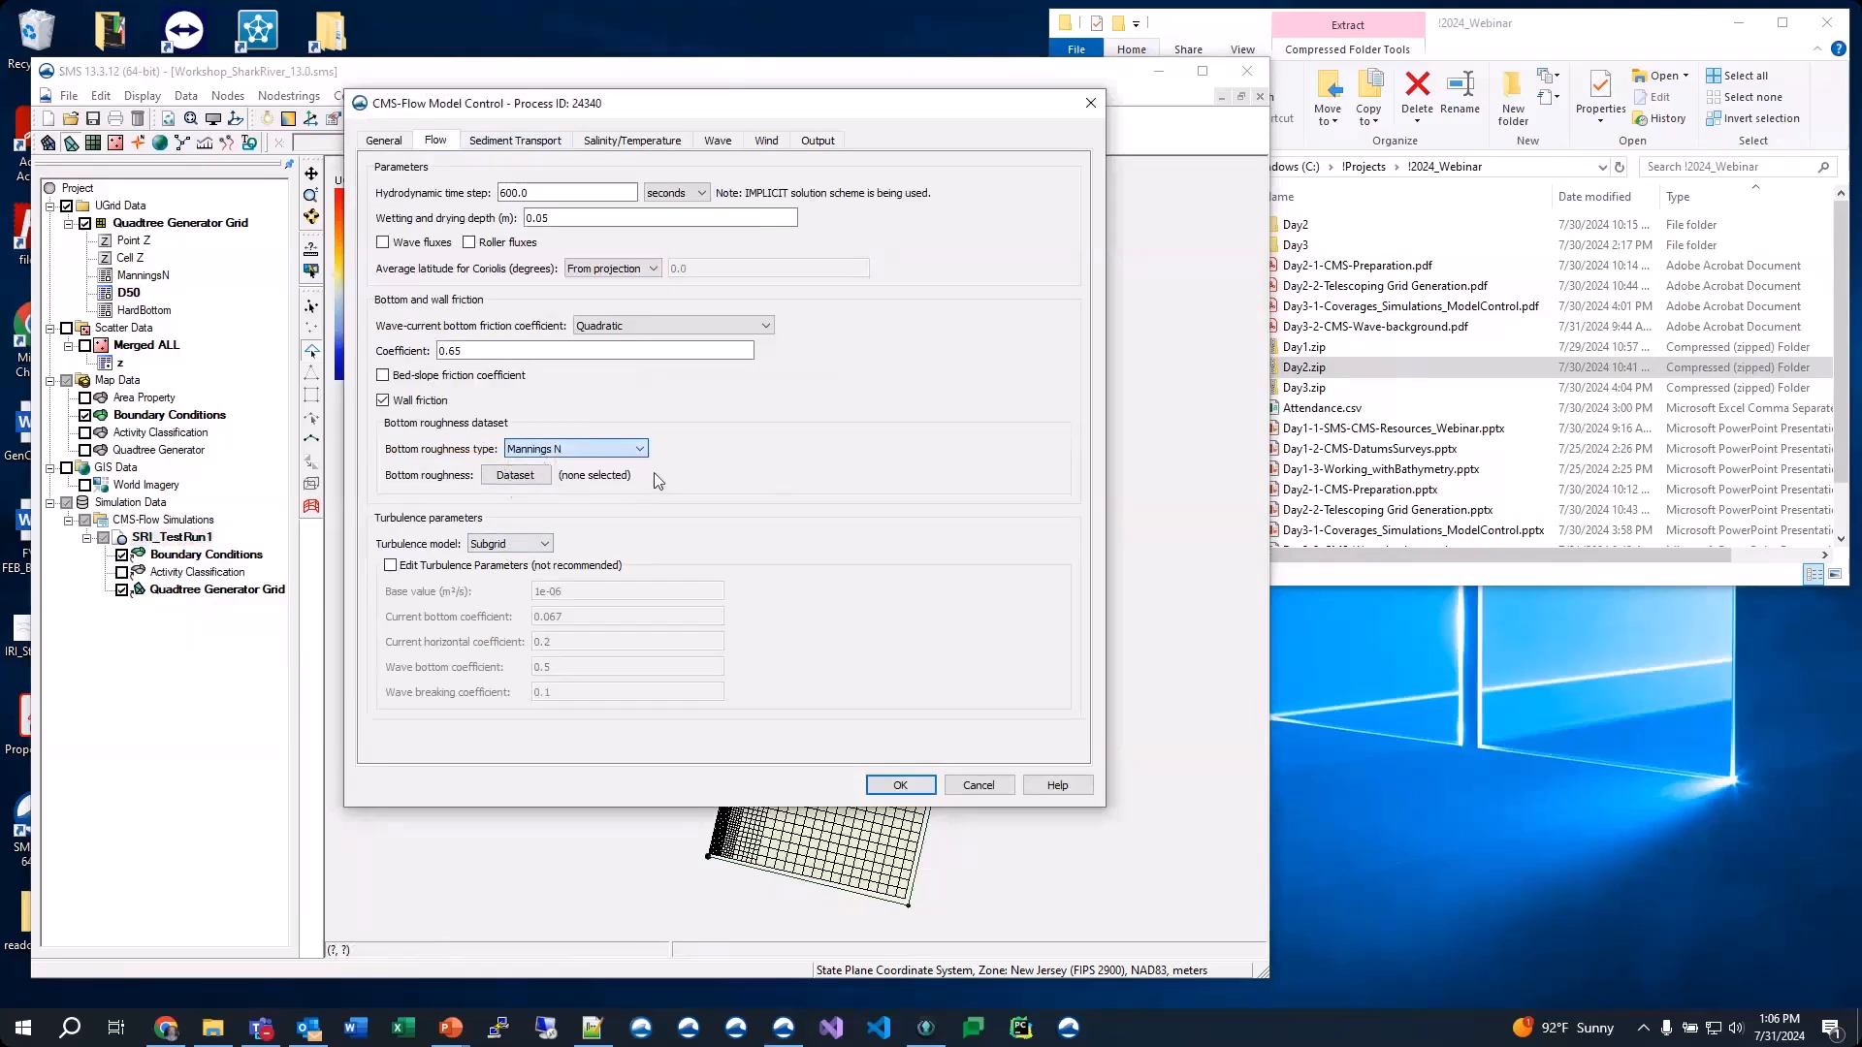
left_click(504, 477)
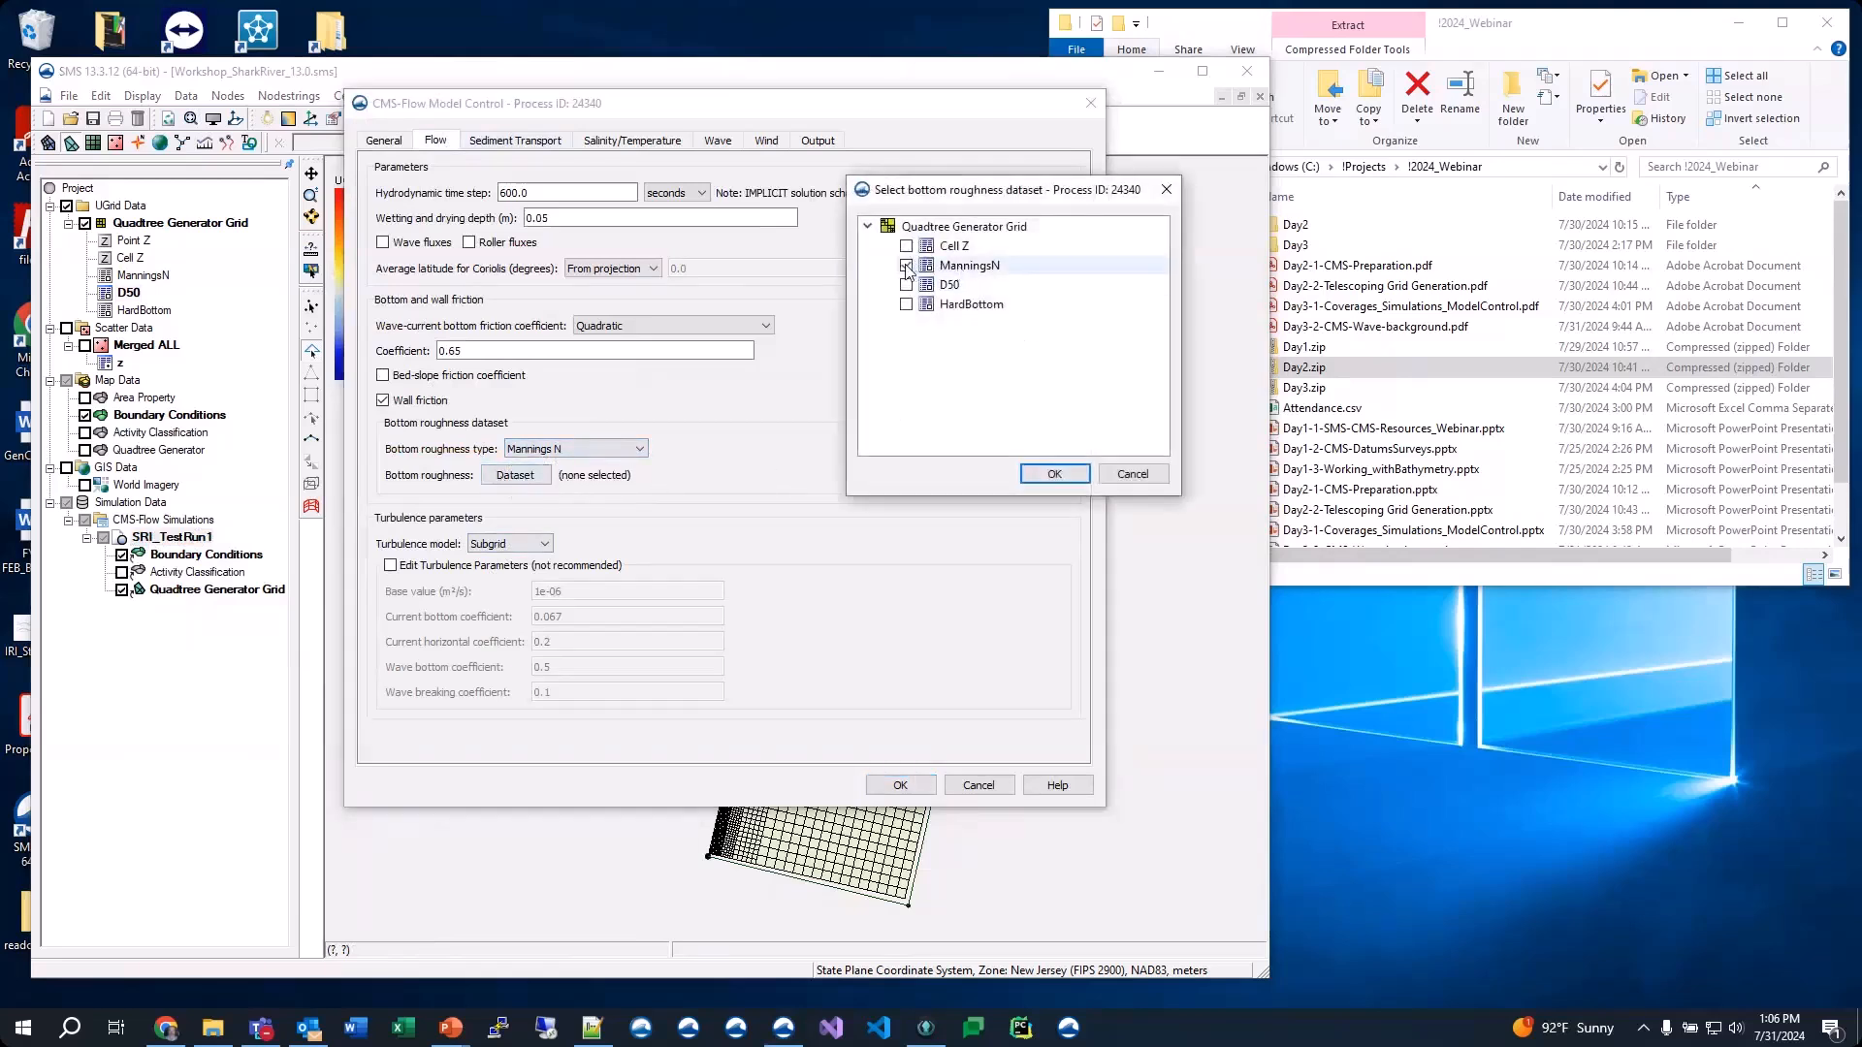
left_click(1067, 472)
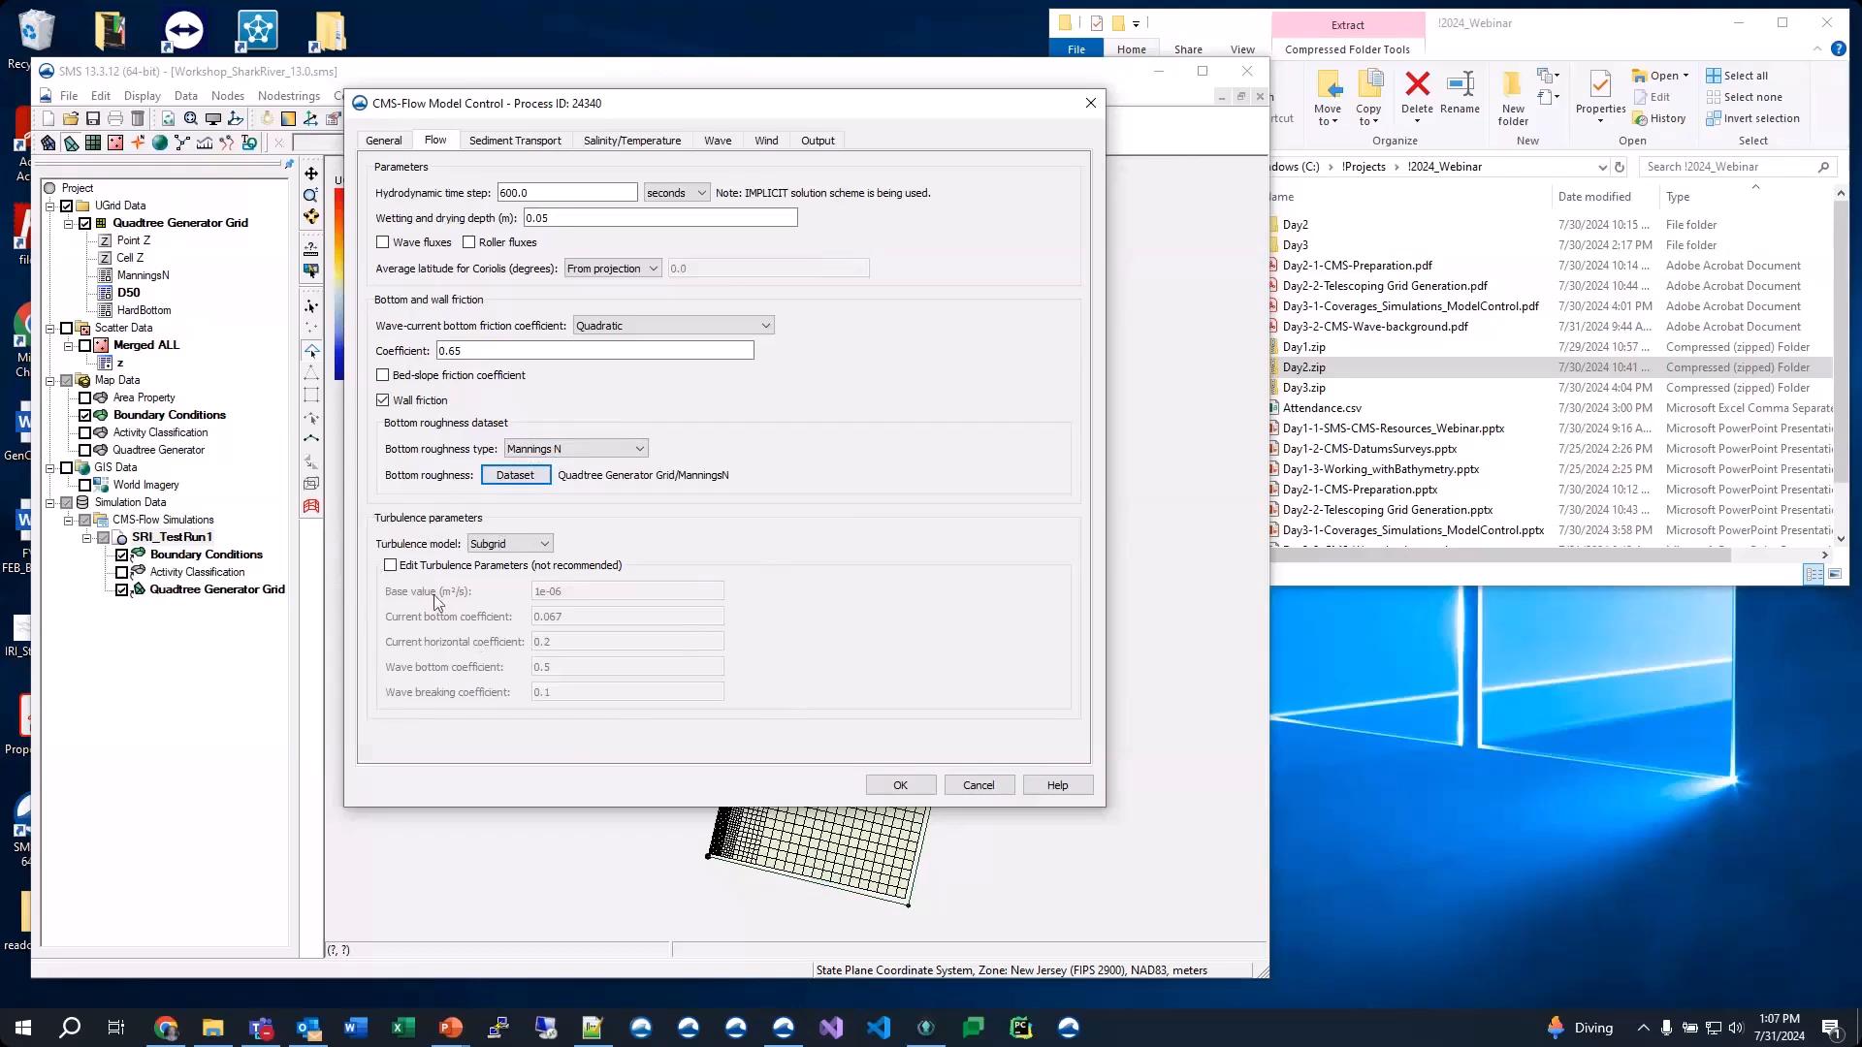
left_click(391, 566)
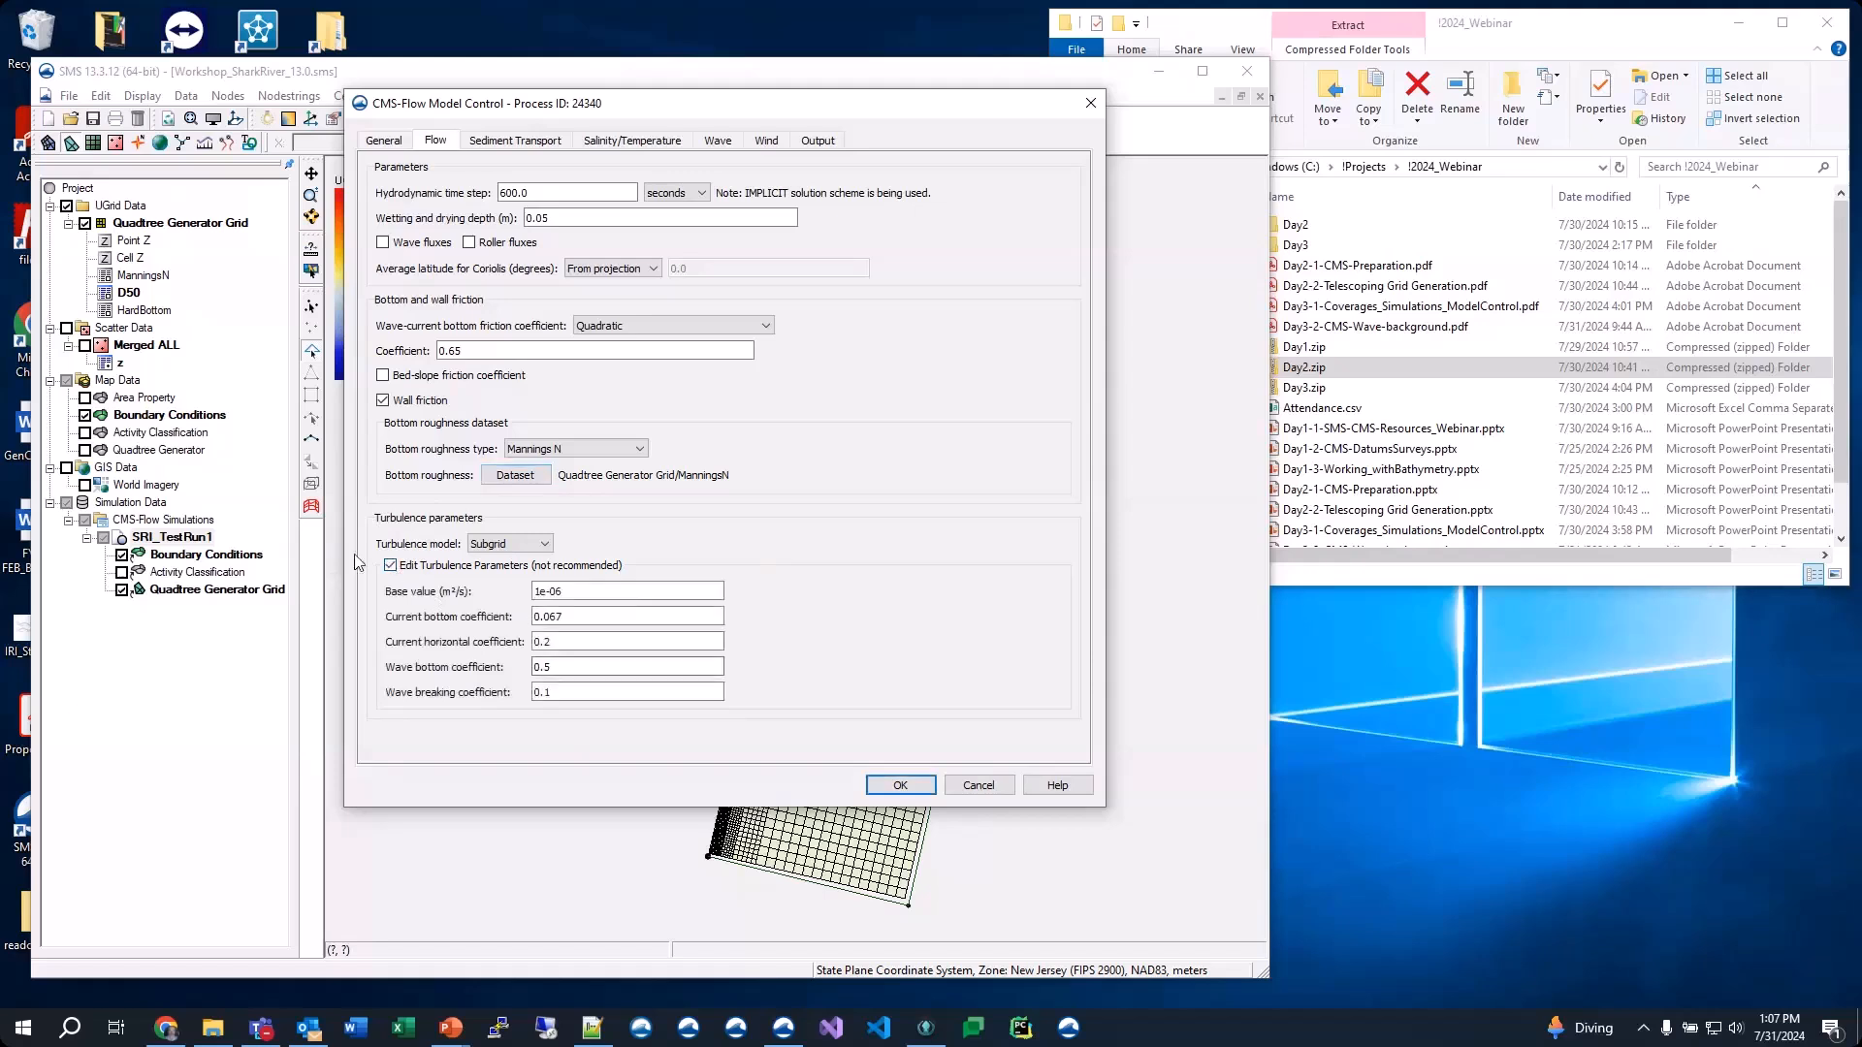
left_click(391, 566)
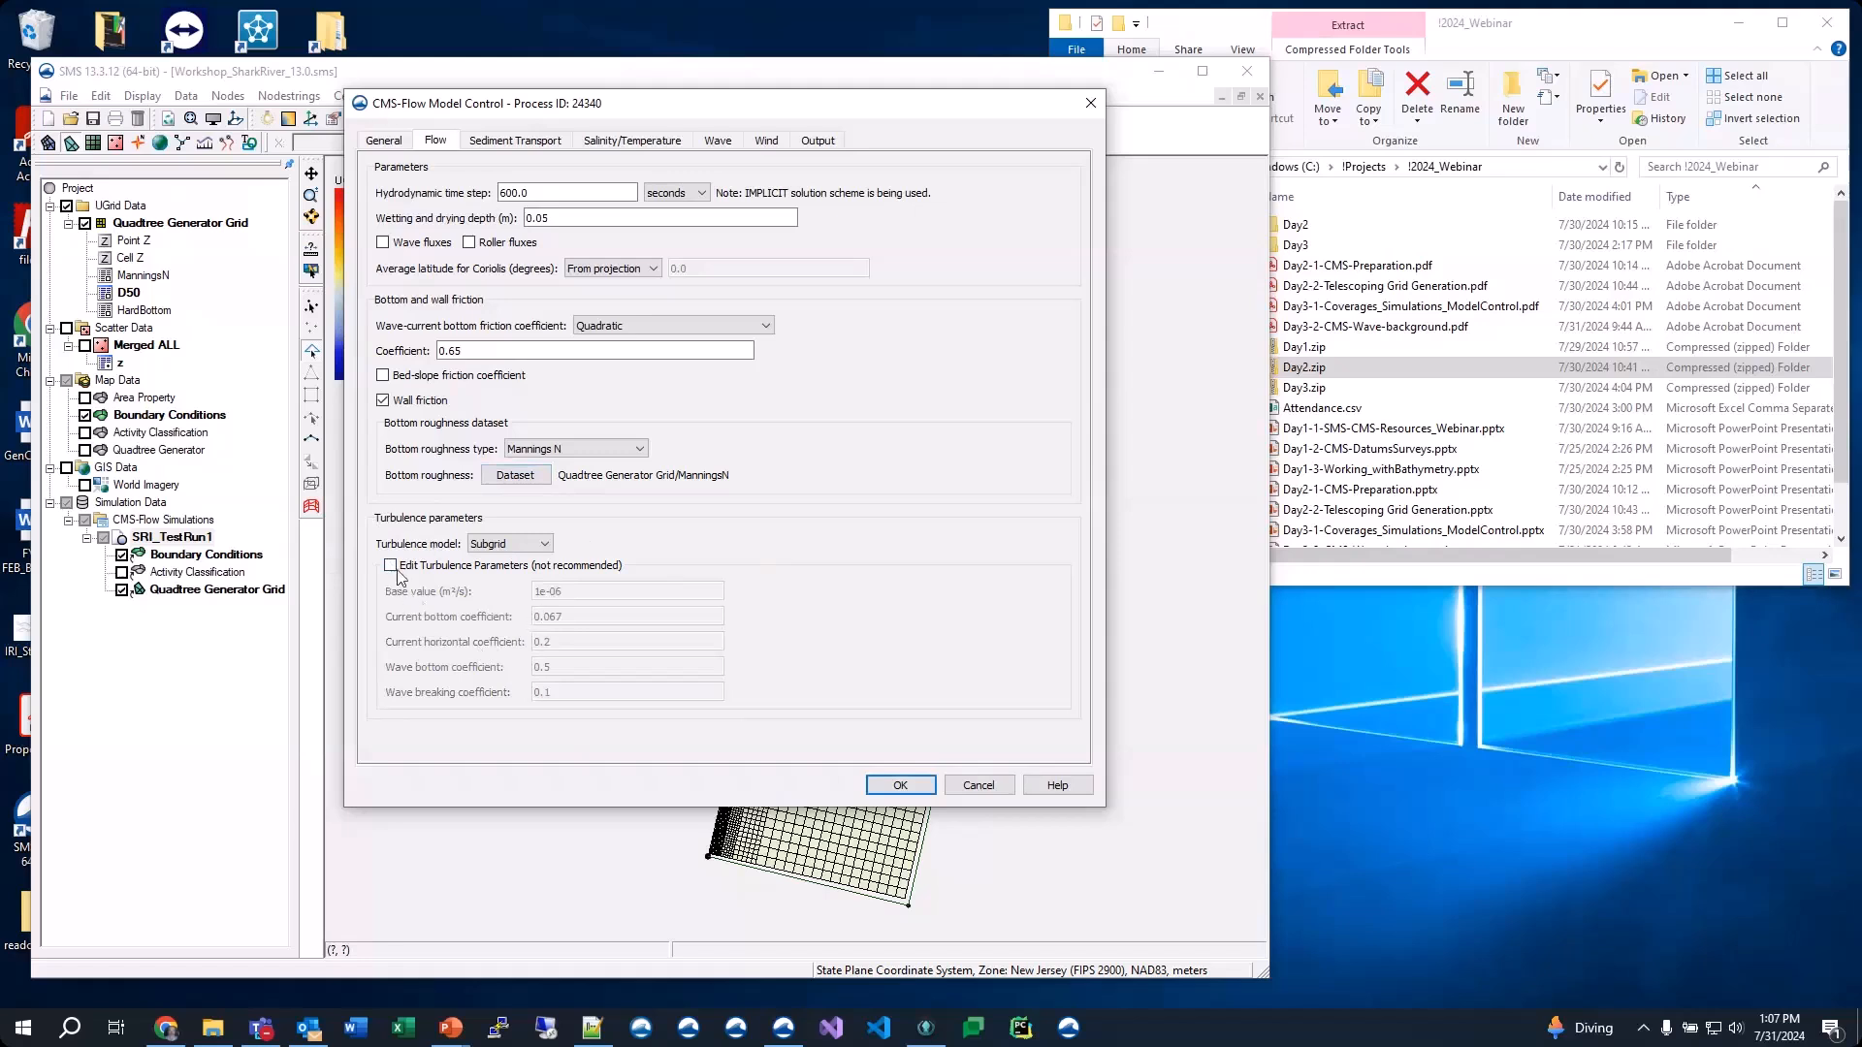
Enable the sediment transport calculation, set the morphology change start time to 24 hours, and keep the Nonequilibrium total load formulation
left_click(492, 146)
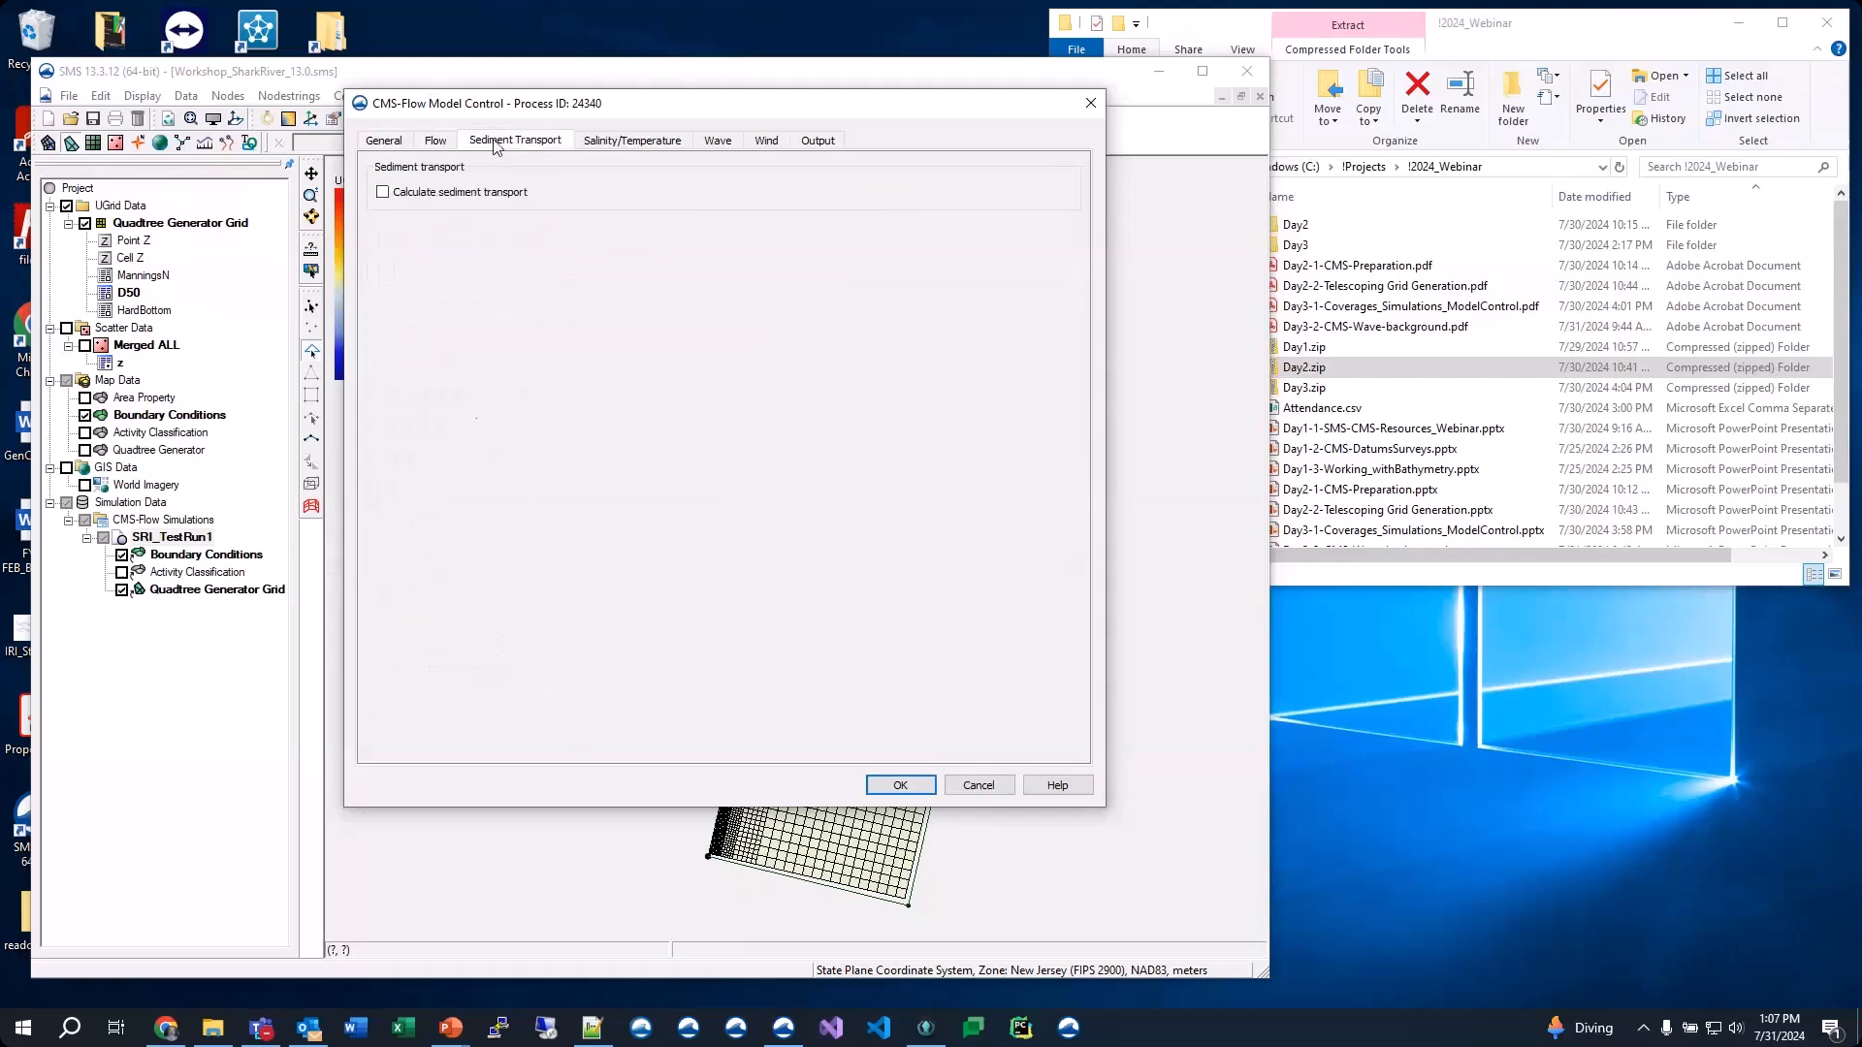
left_click(384, 192)
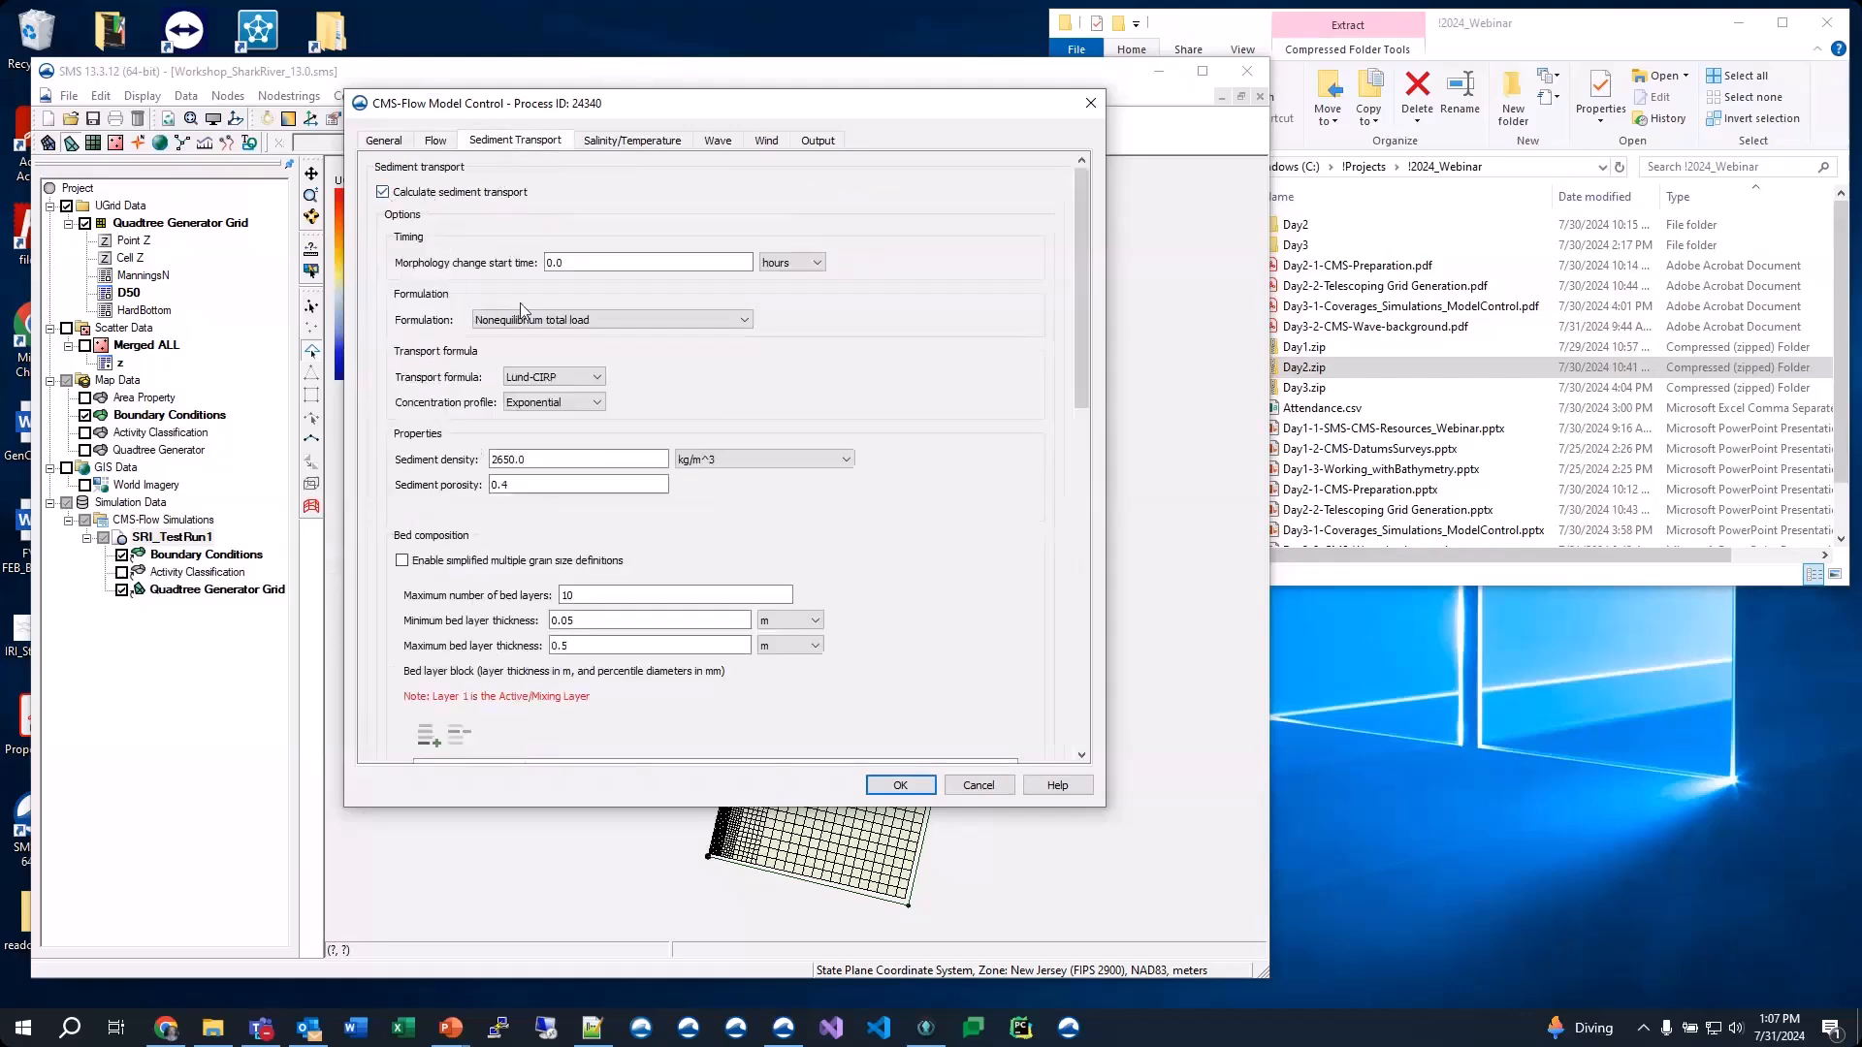
double_click(572, 262)
type("24")
left_click(904, 462)
left_click(638, 323)
left_click(638, 323)
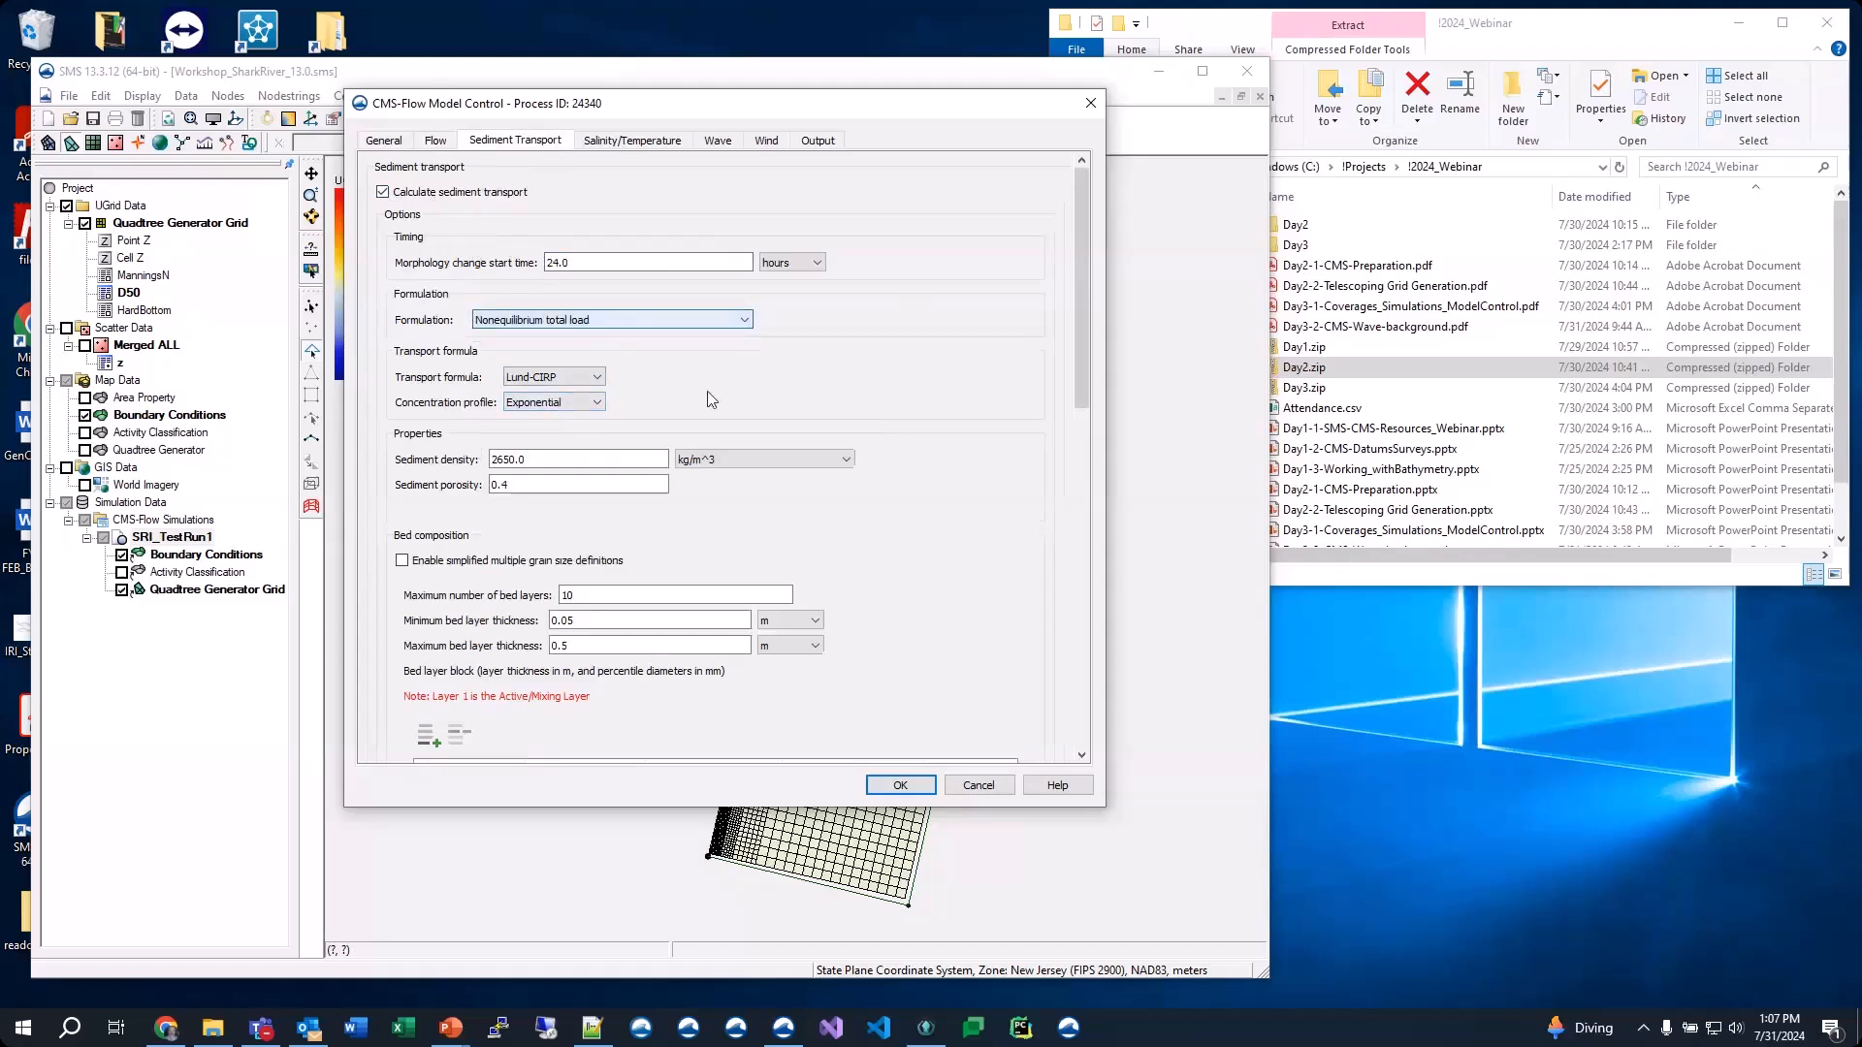
Try the C2SHORE transport formula in the sediment transport settings, switch back to Lund-CIRP, and check the available formulas
left_click(541, 378)
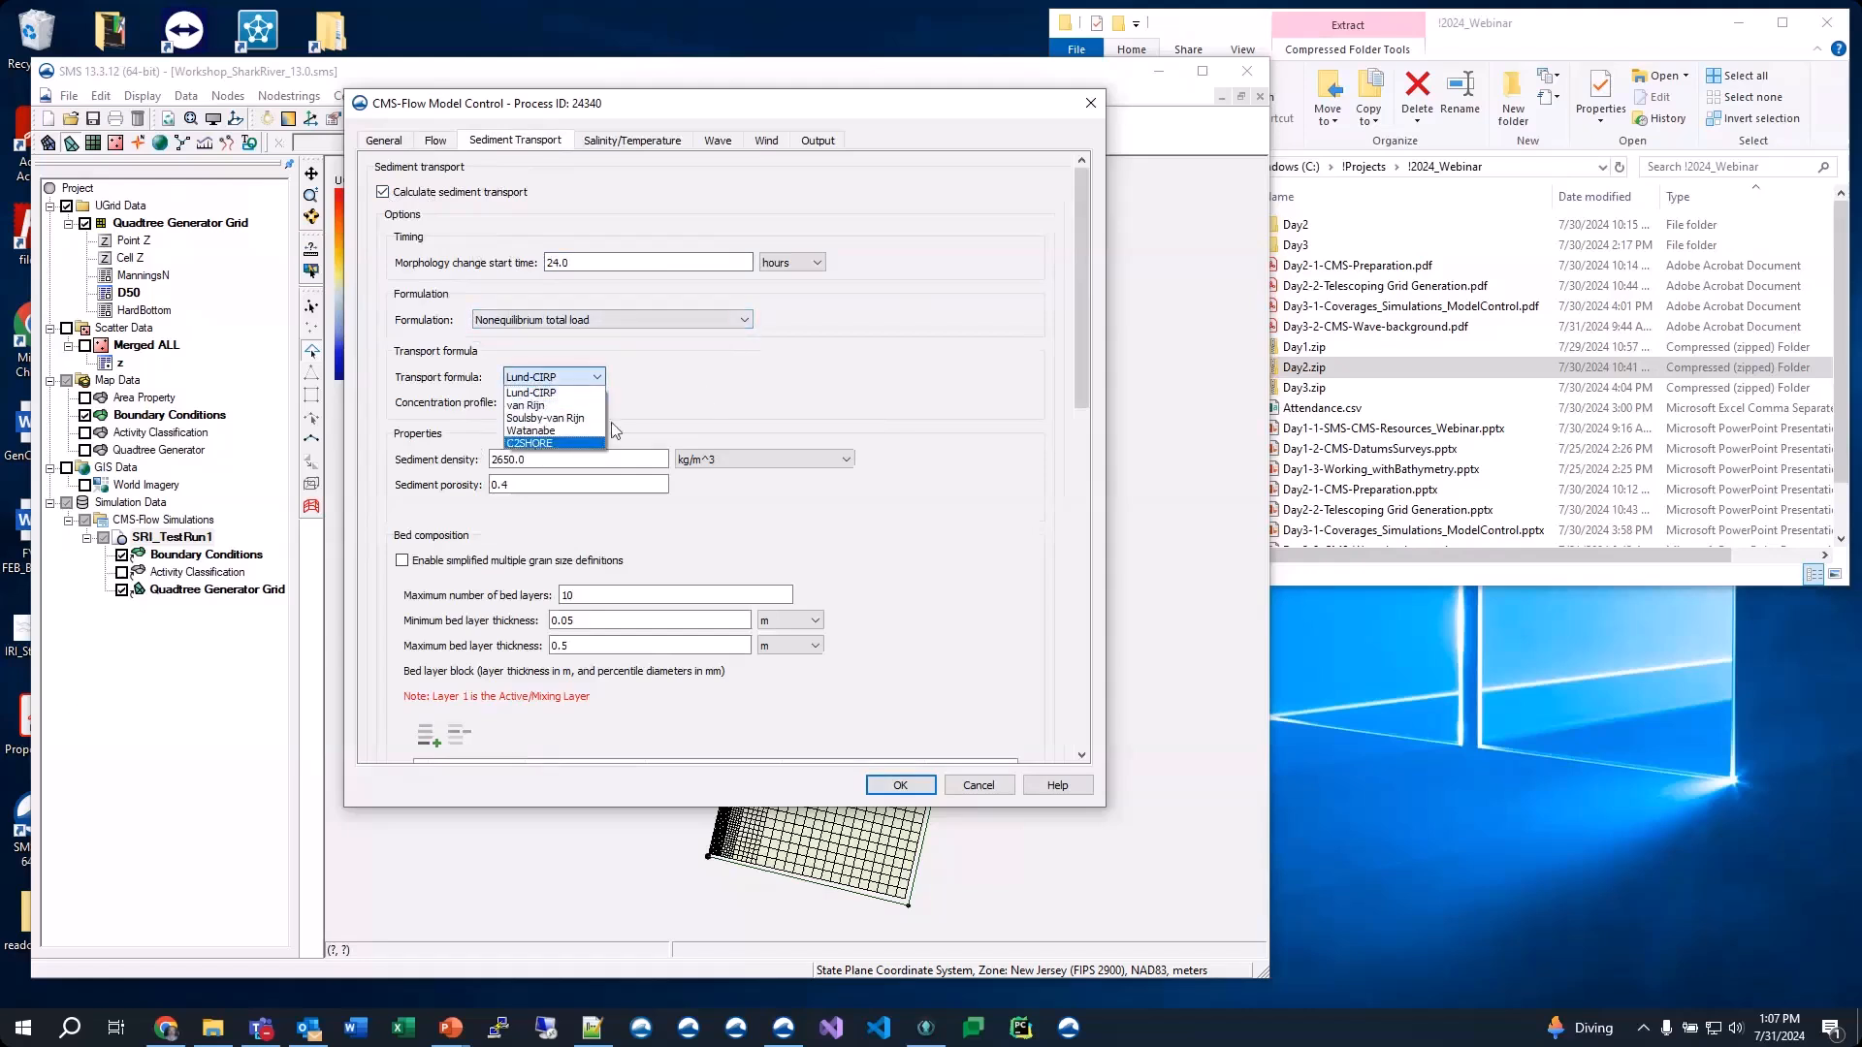
left_click(771, 393)
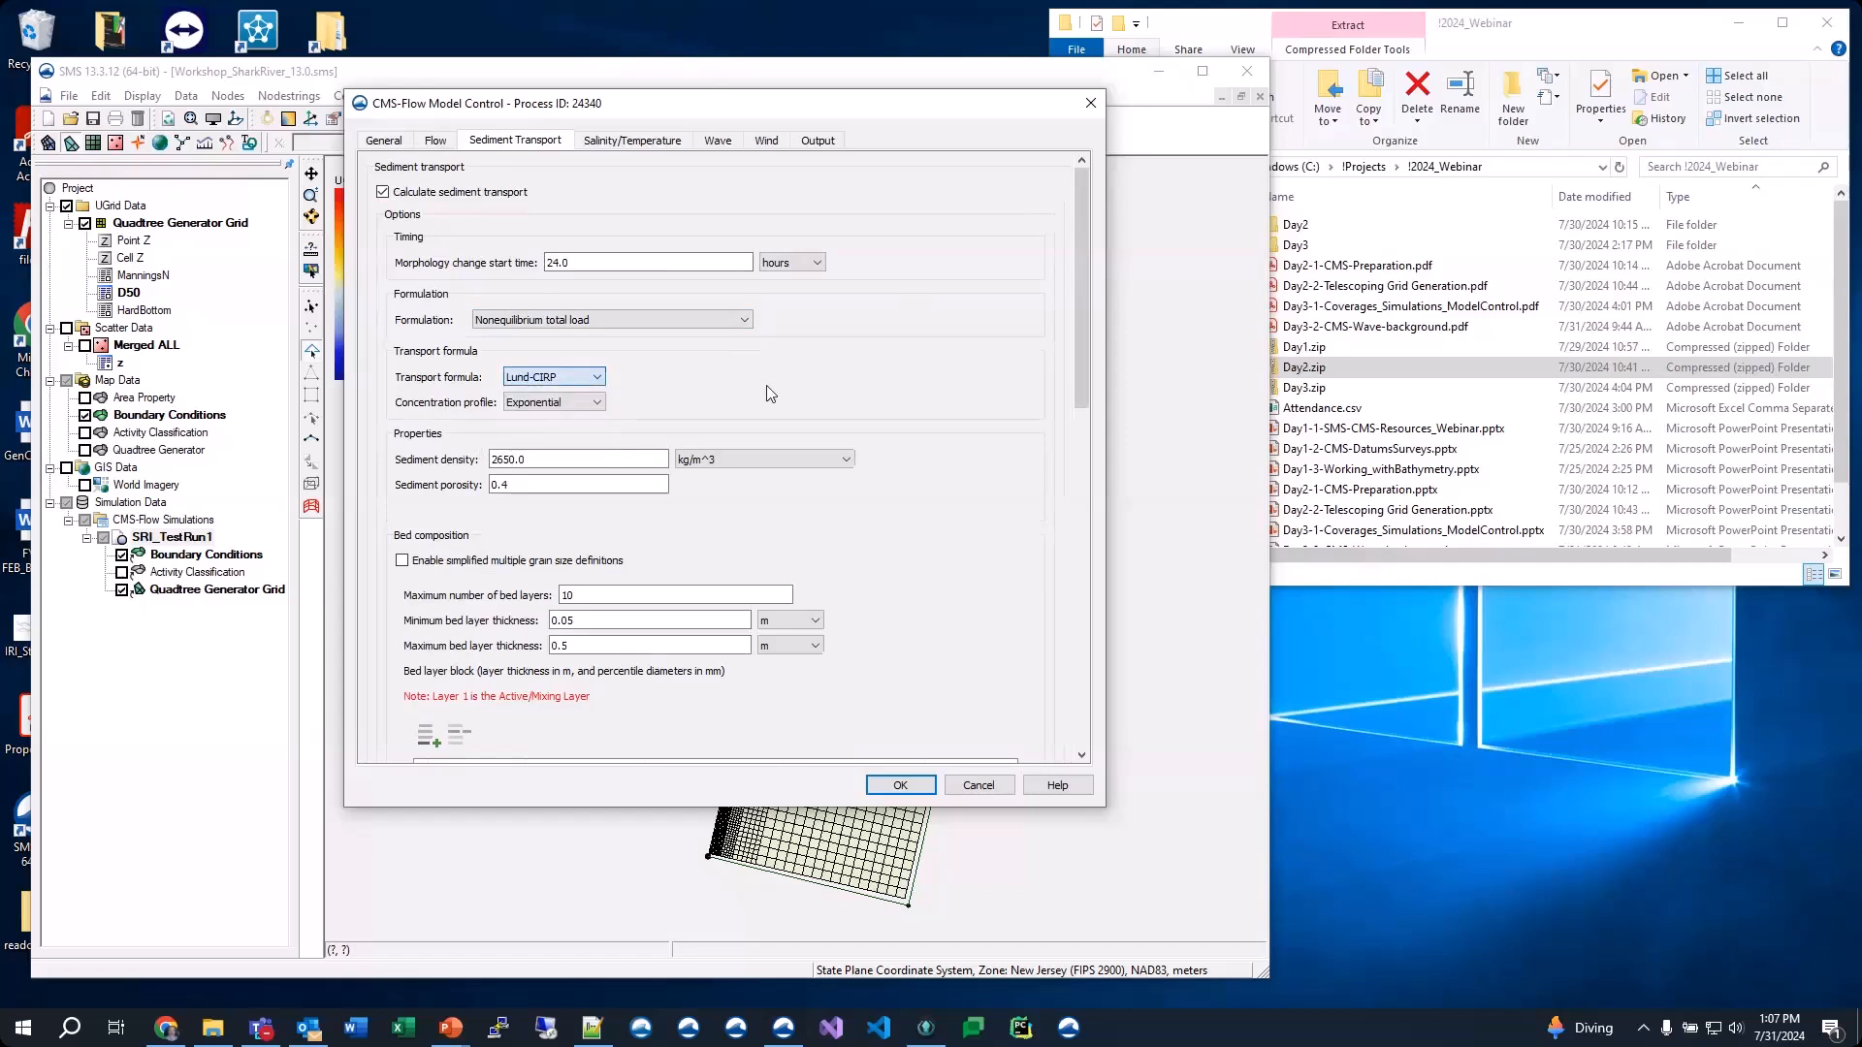
left_click(546, 378)
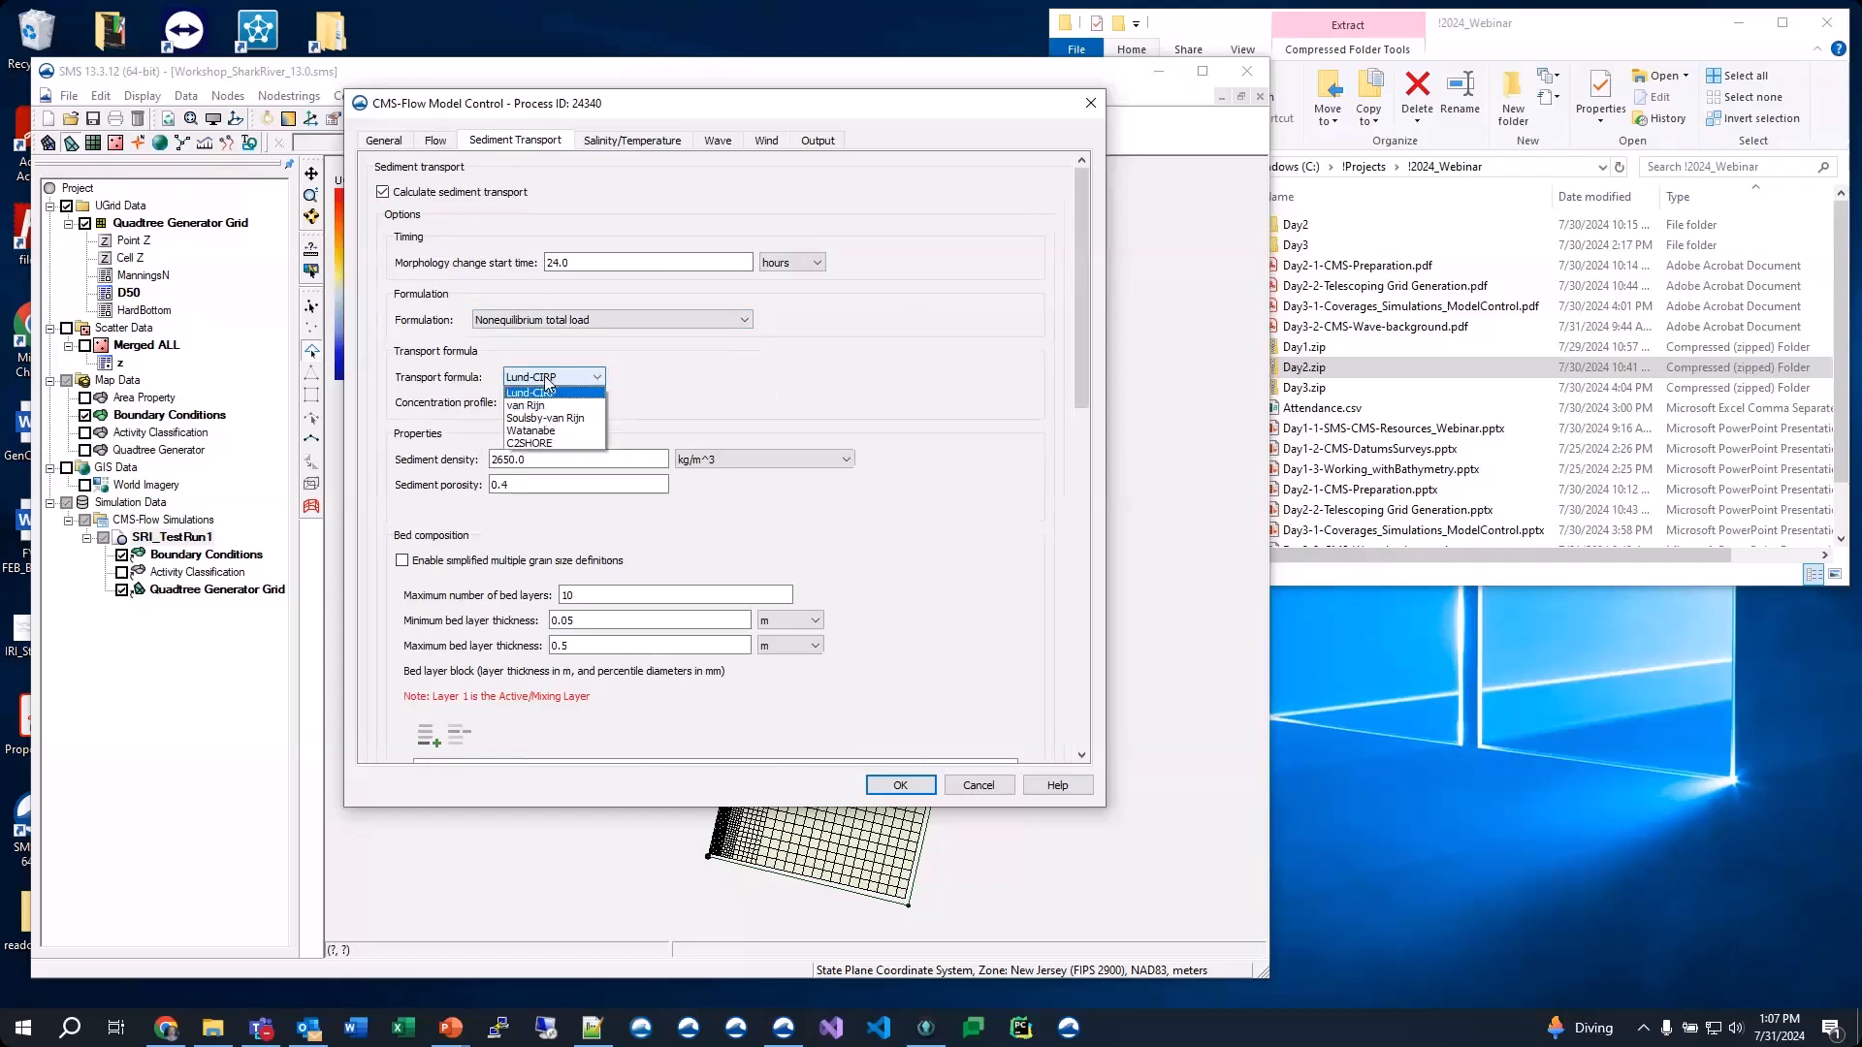
left_click(567, 444)
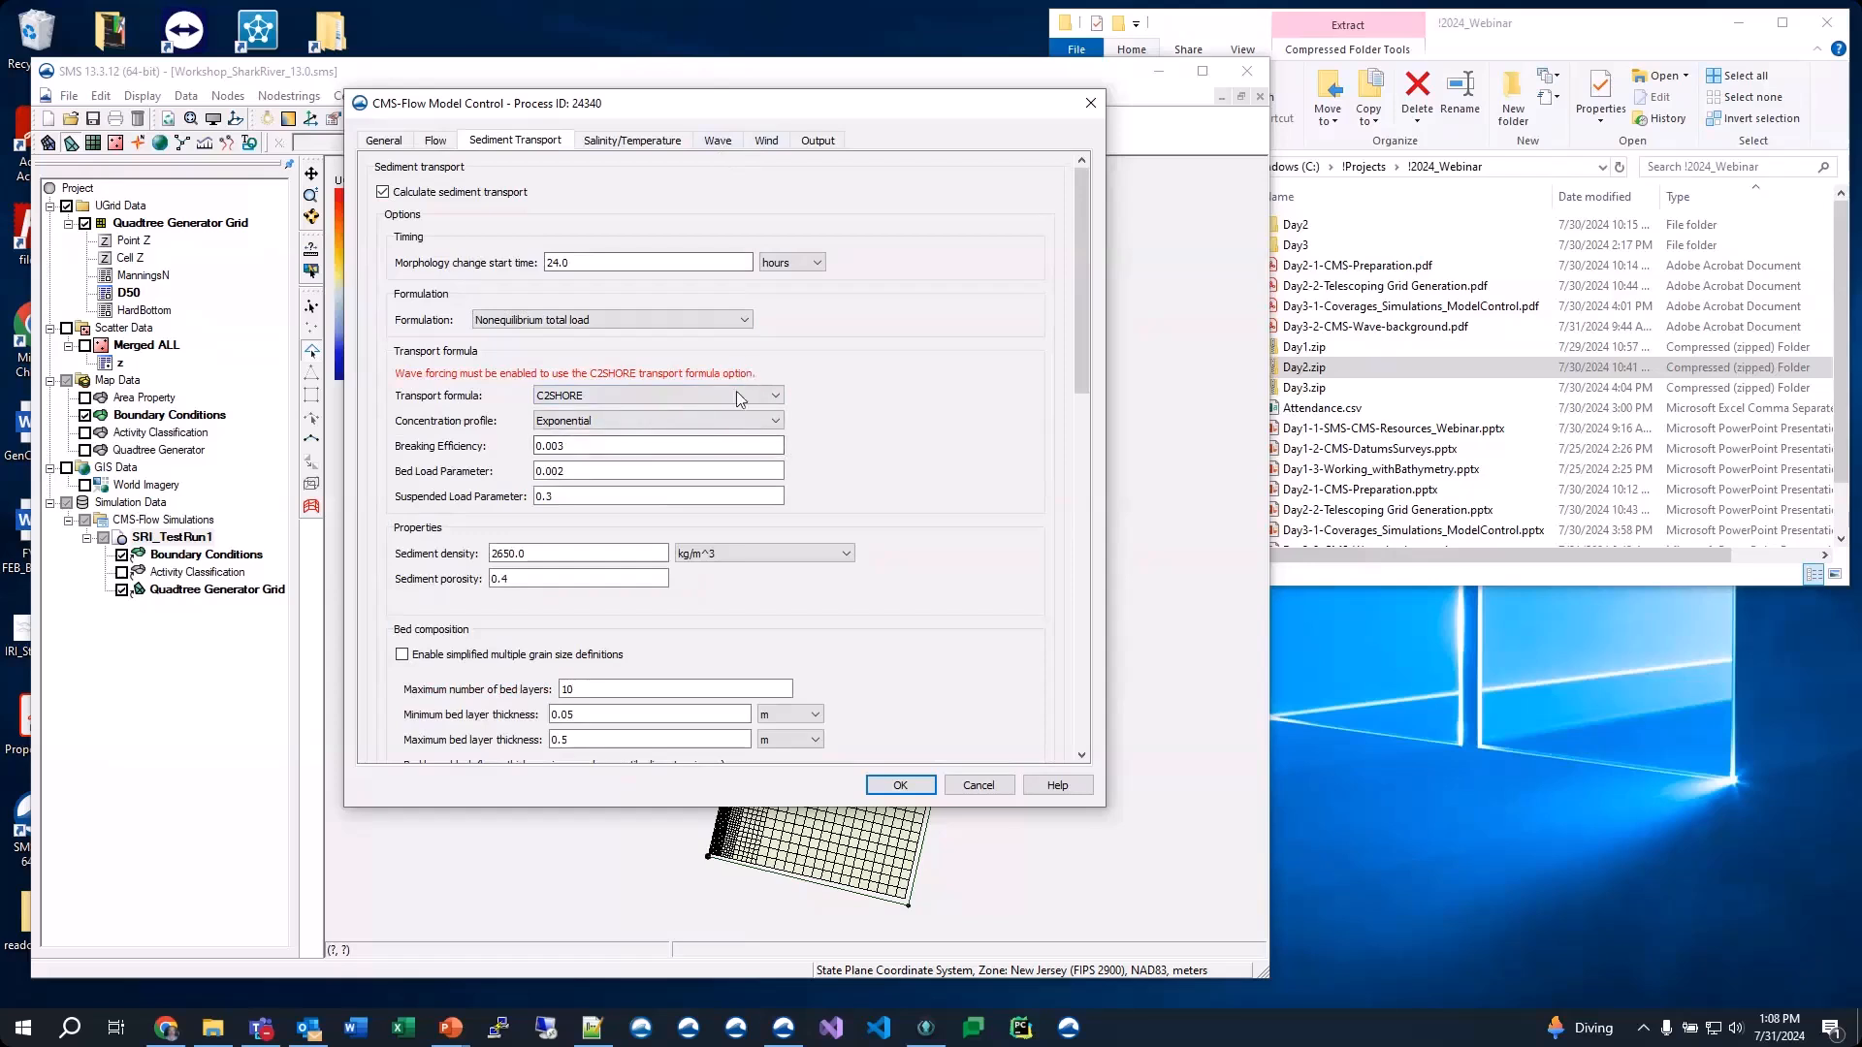
left_click(582, 397)
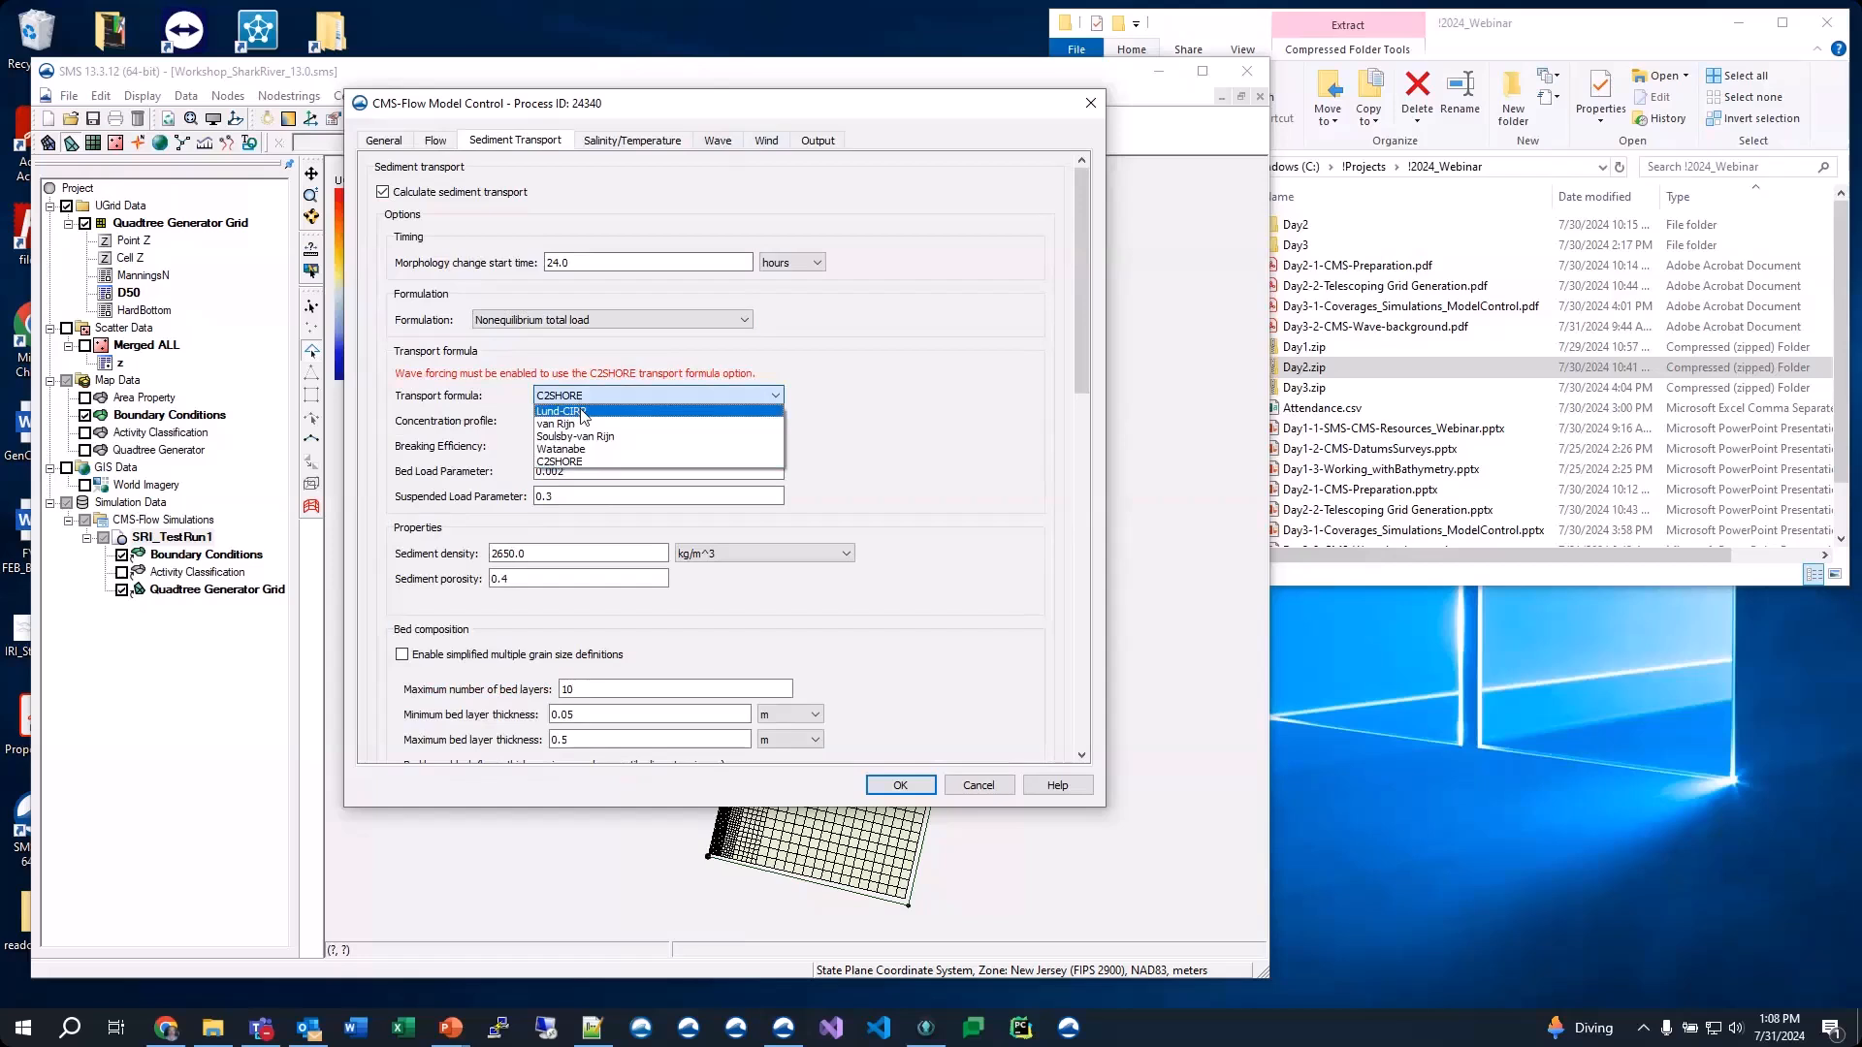
left_click(580, 409)
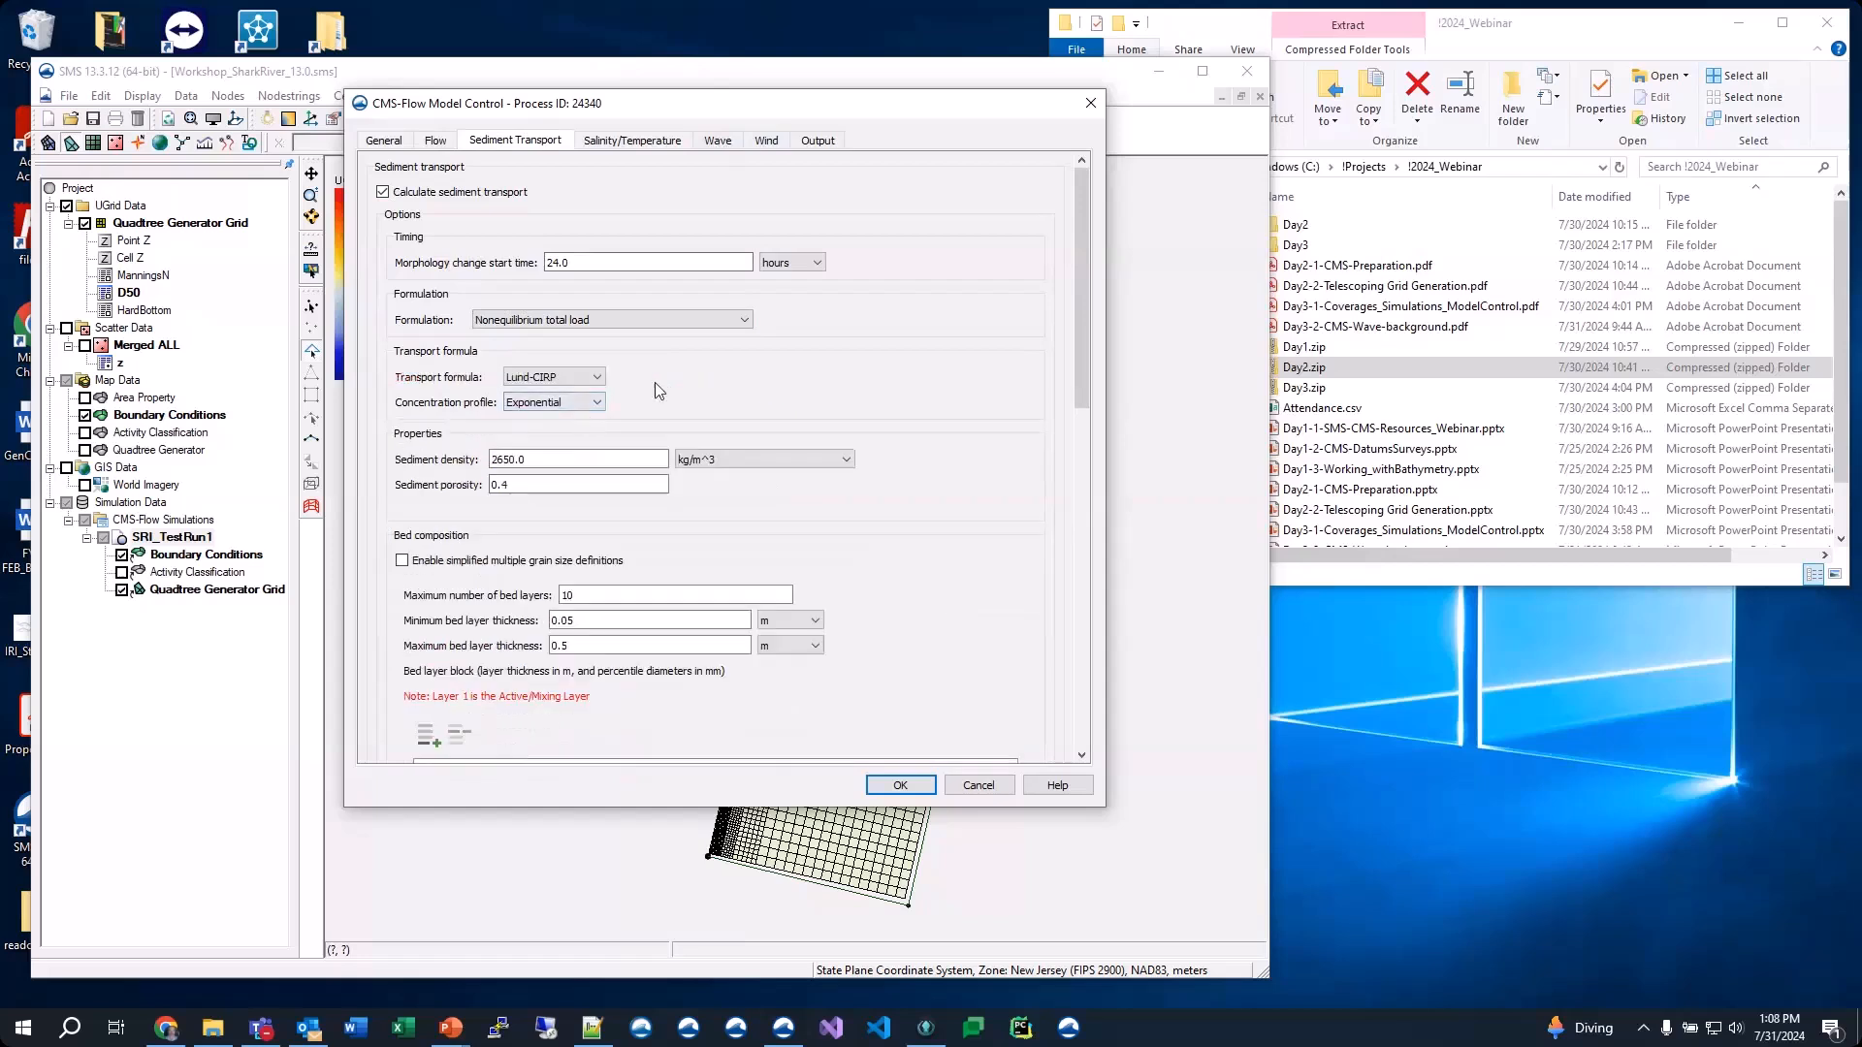
left_click(599, 382)
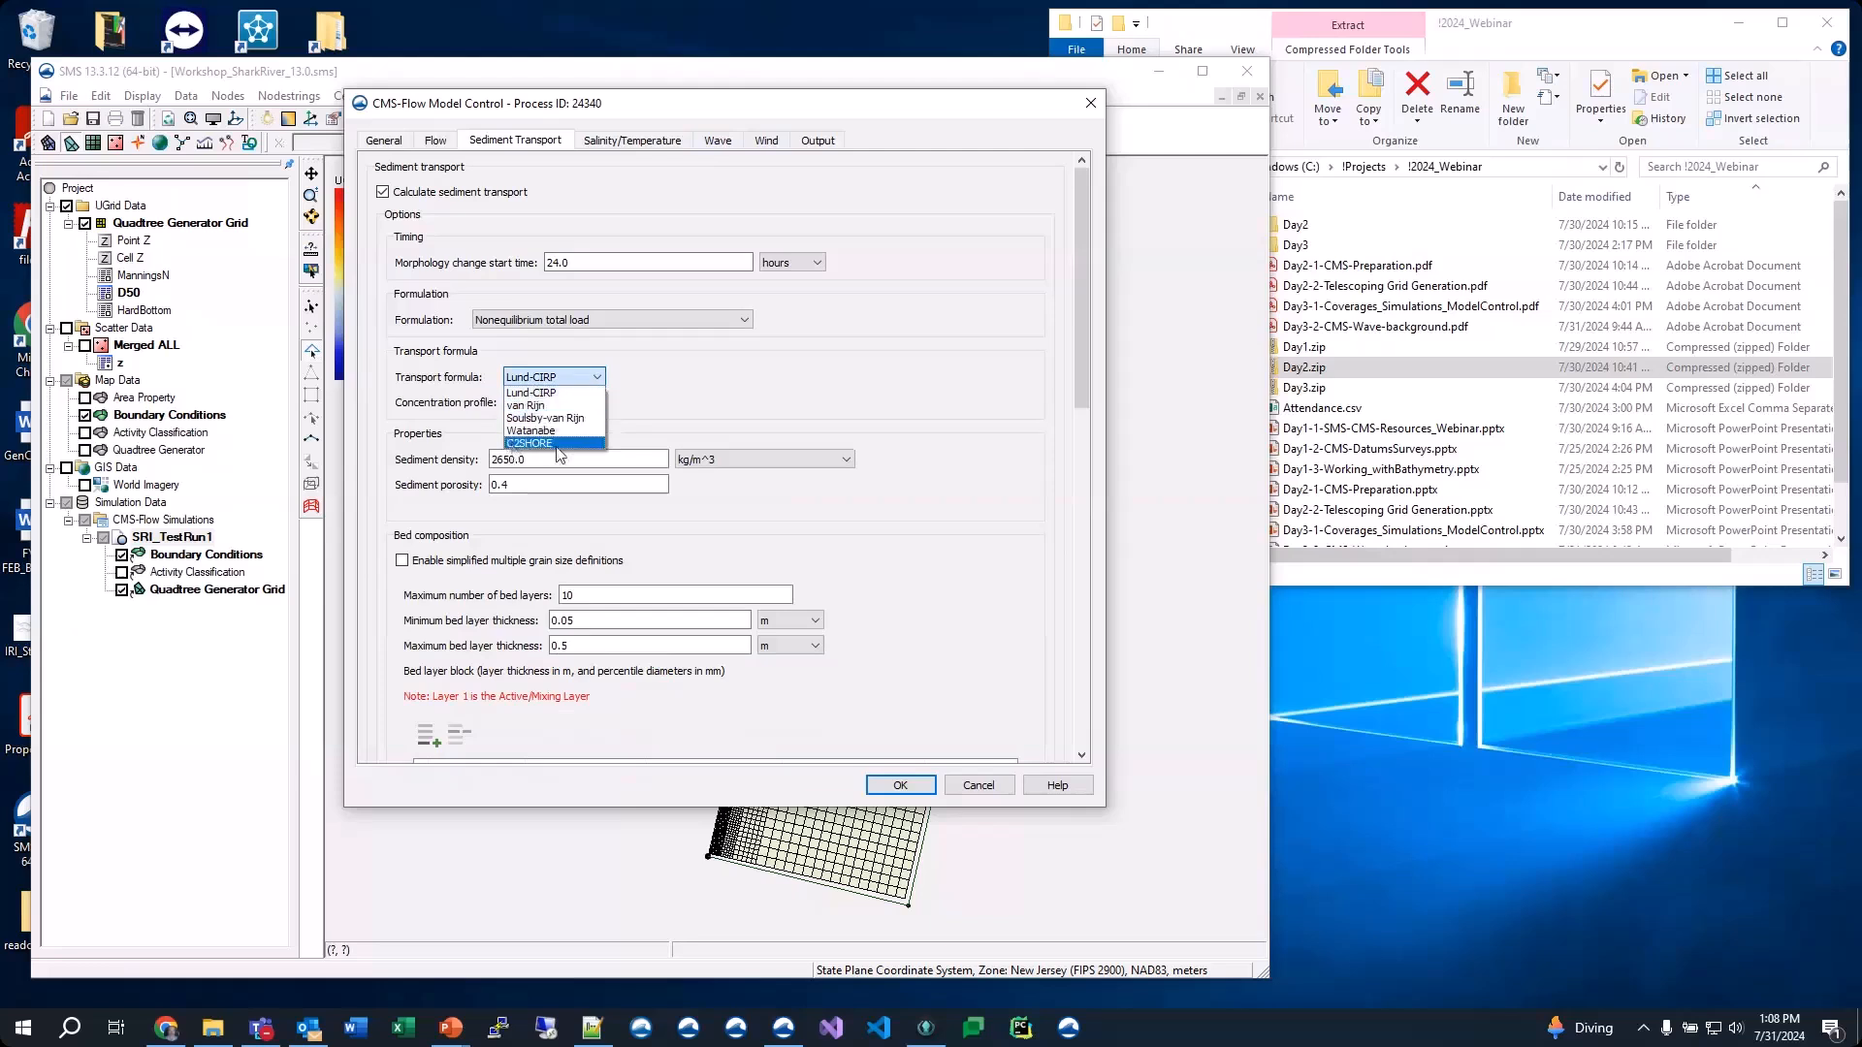
left_click(671, 402)
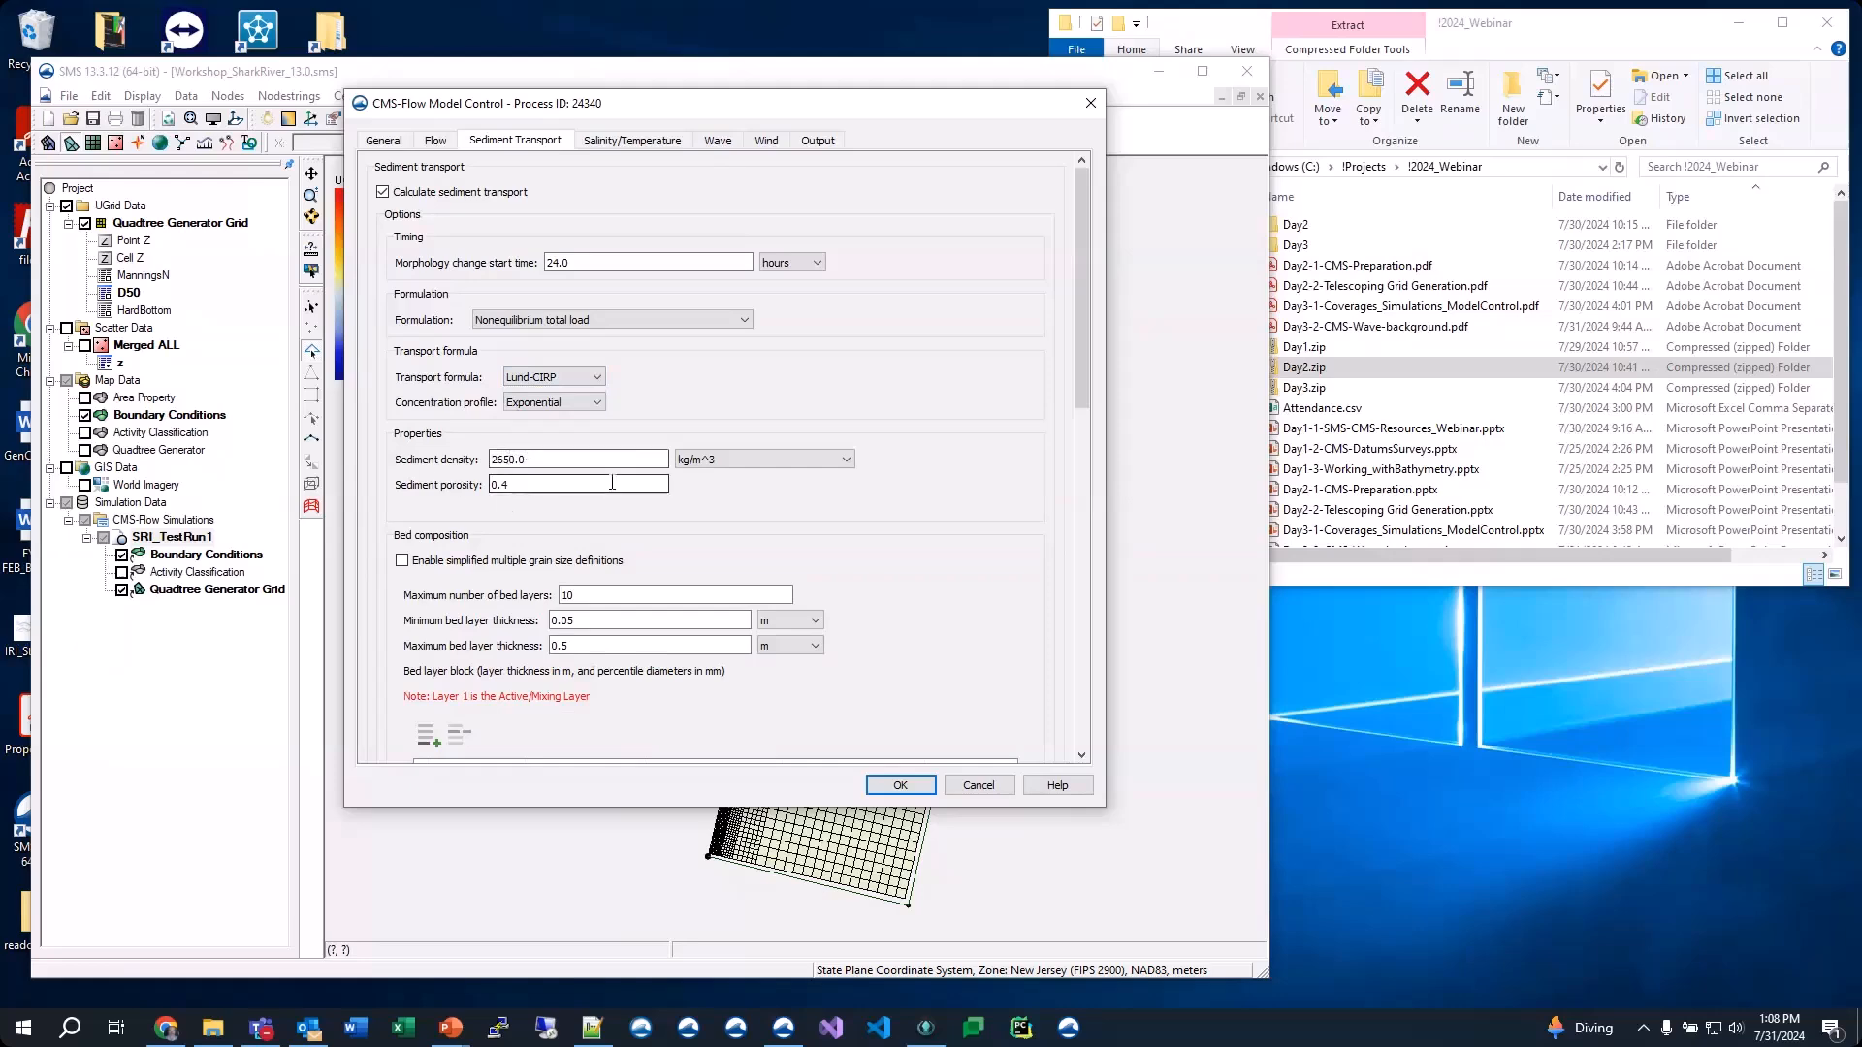
Assign the quadtree grid's D50 dataset as the D50 grain size of bed layer 1 in the bed composition
scroll(777, 517, "down", 5)
scroll(793, 449, "up", 2)
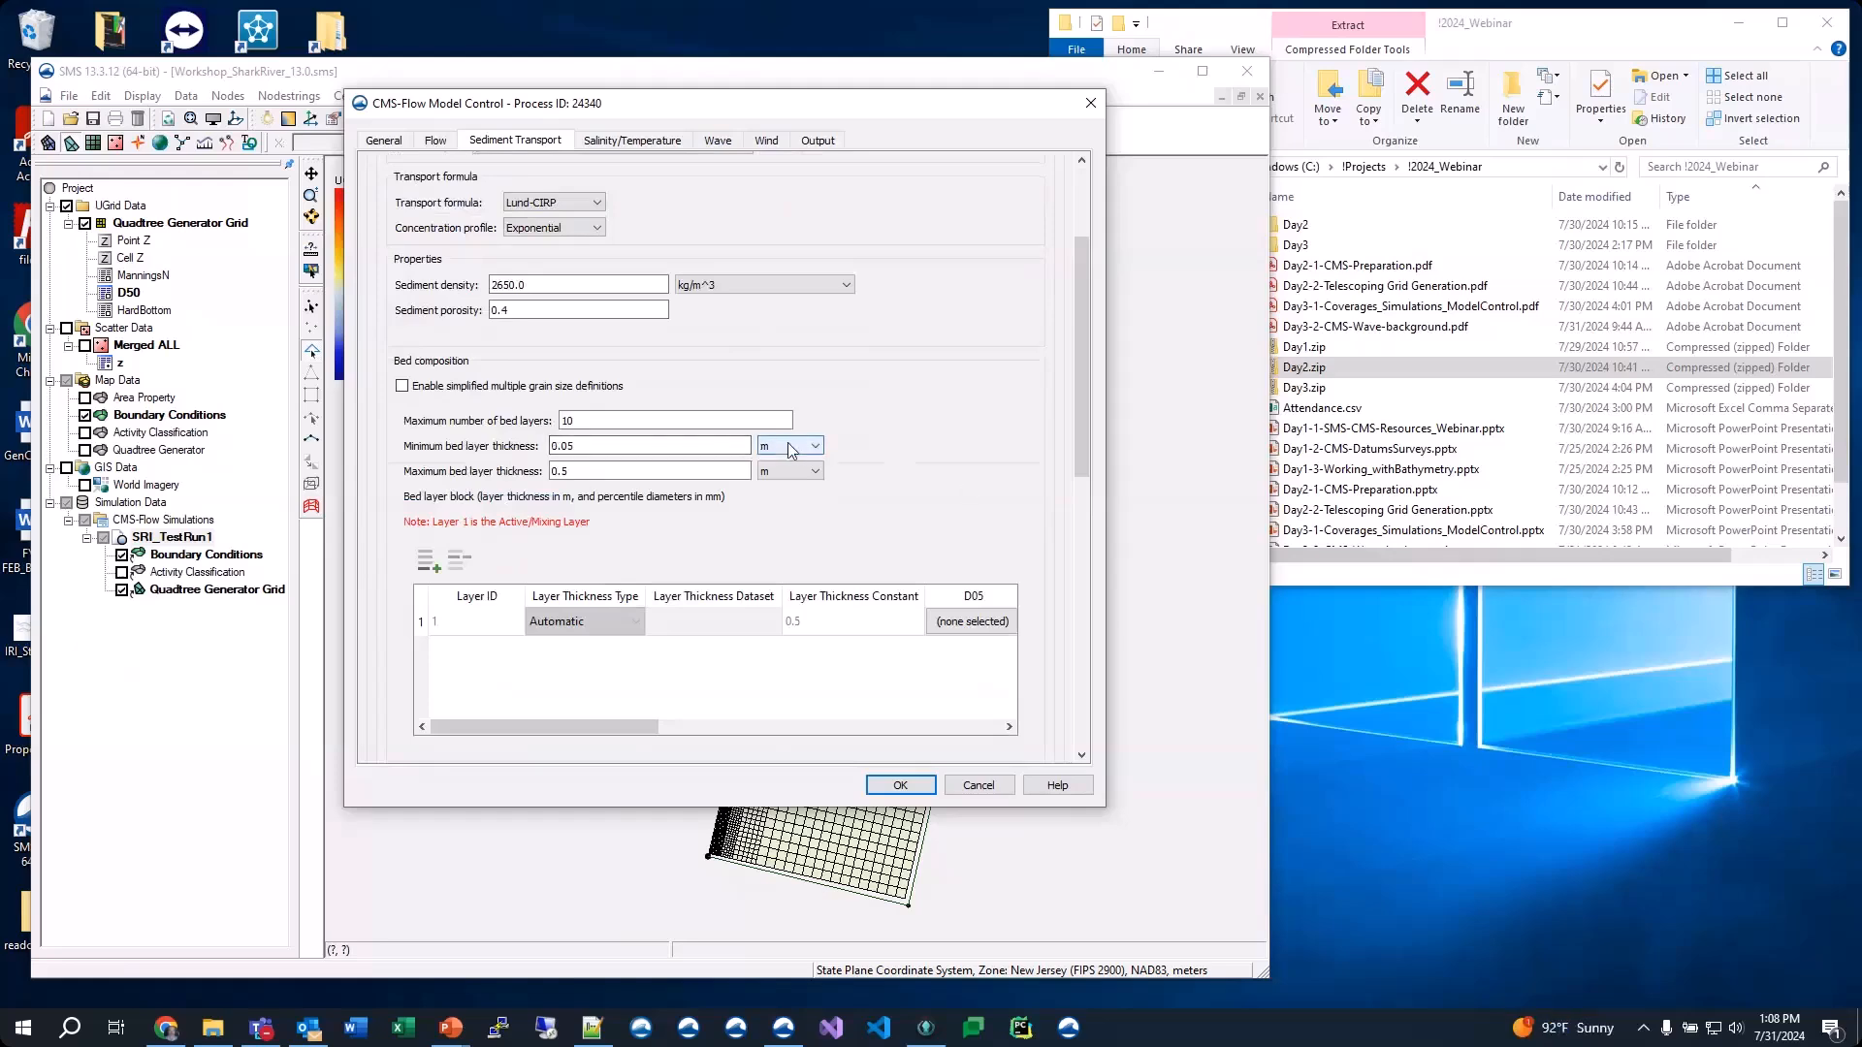
scroll(442, 463, "down", 3)
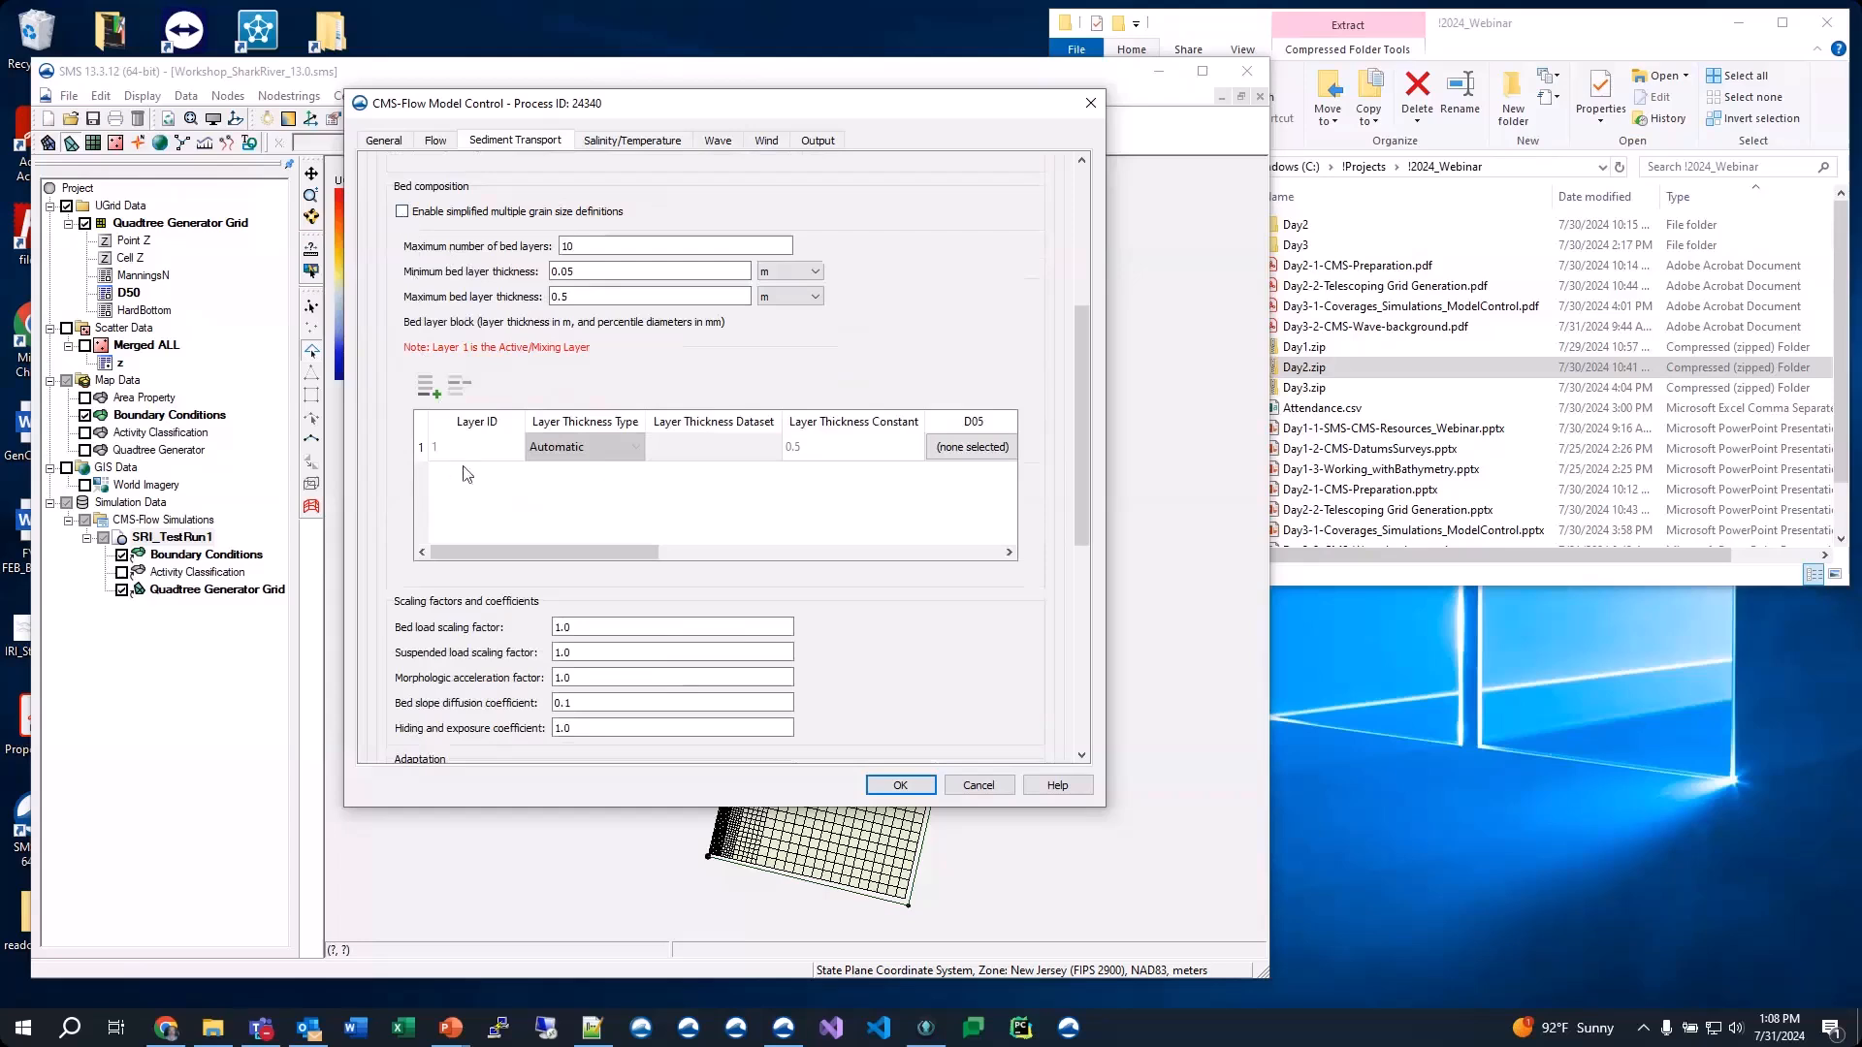
left_click_drag(523, 549, 765, 566)
left_click(844, 445)
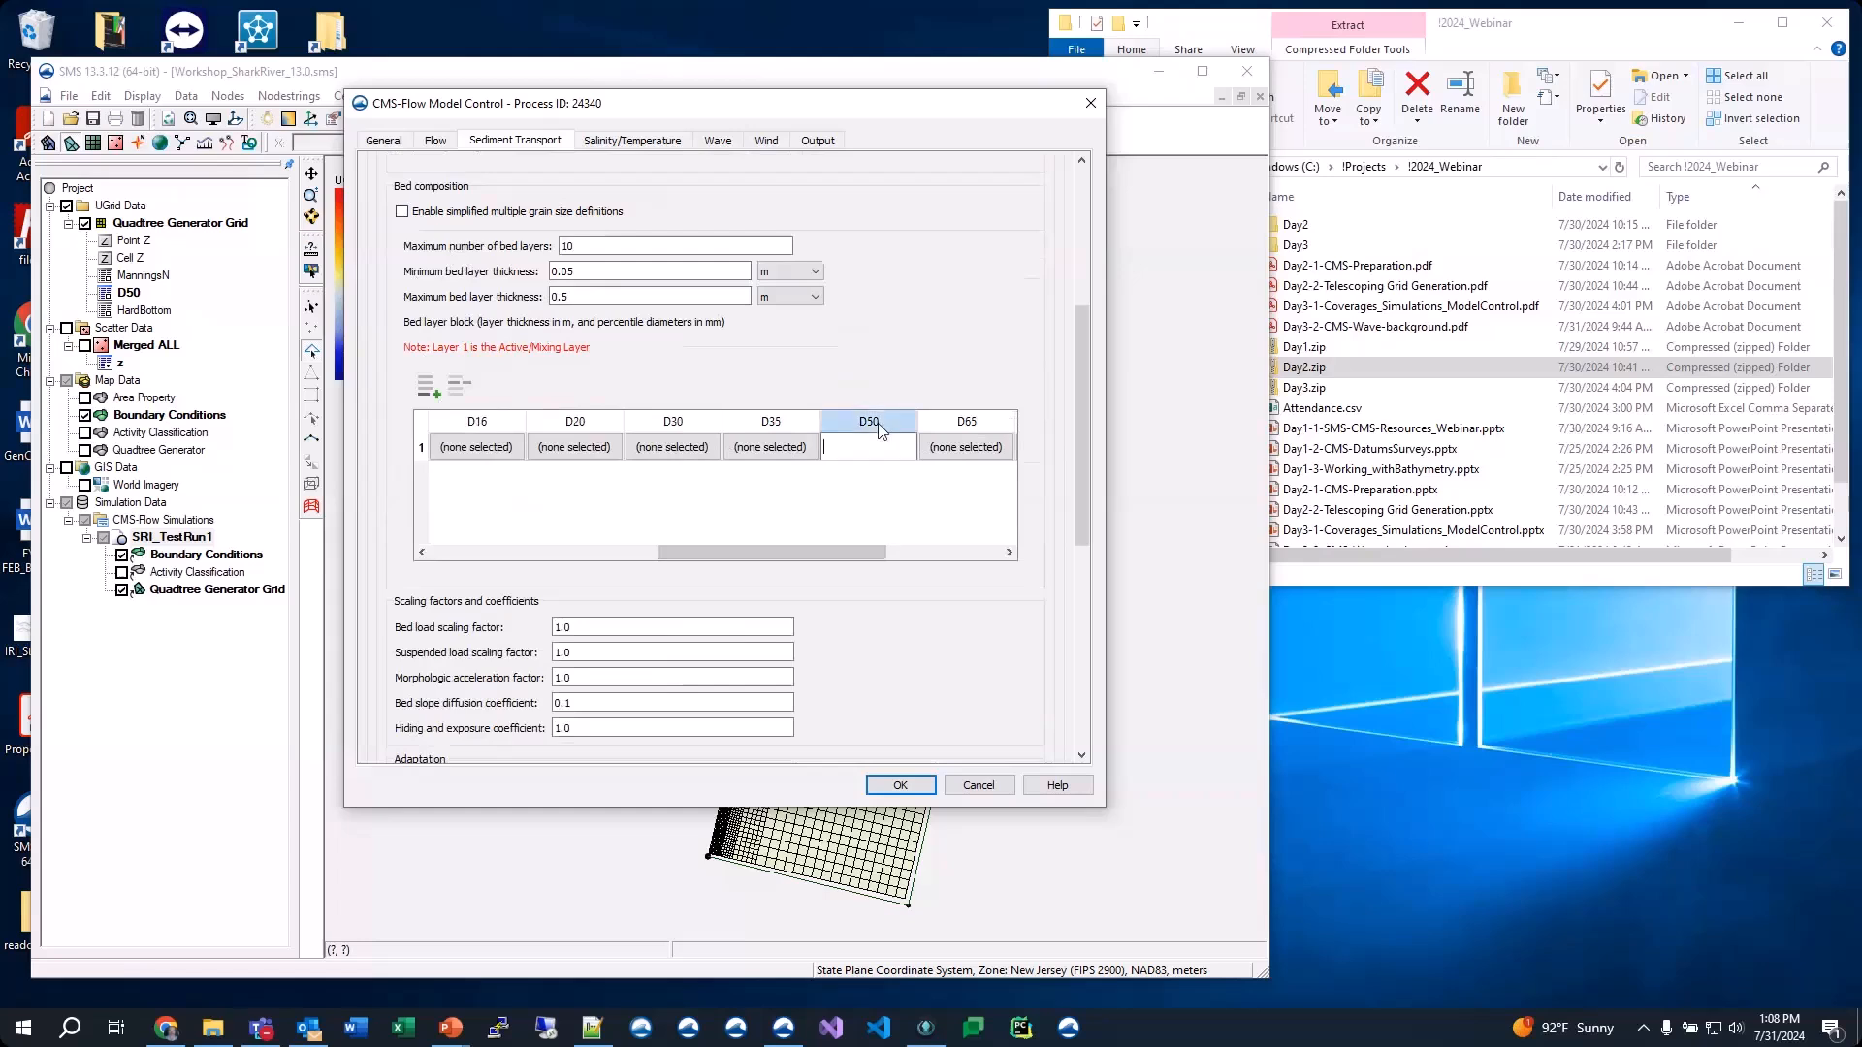
left_click(865, 507)
left_click(860, 452)
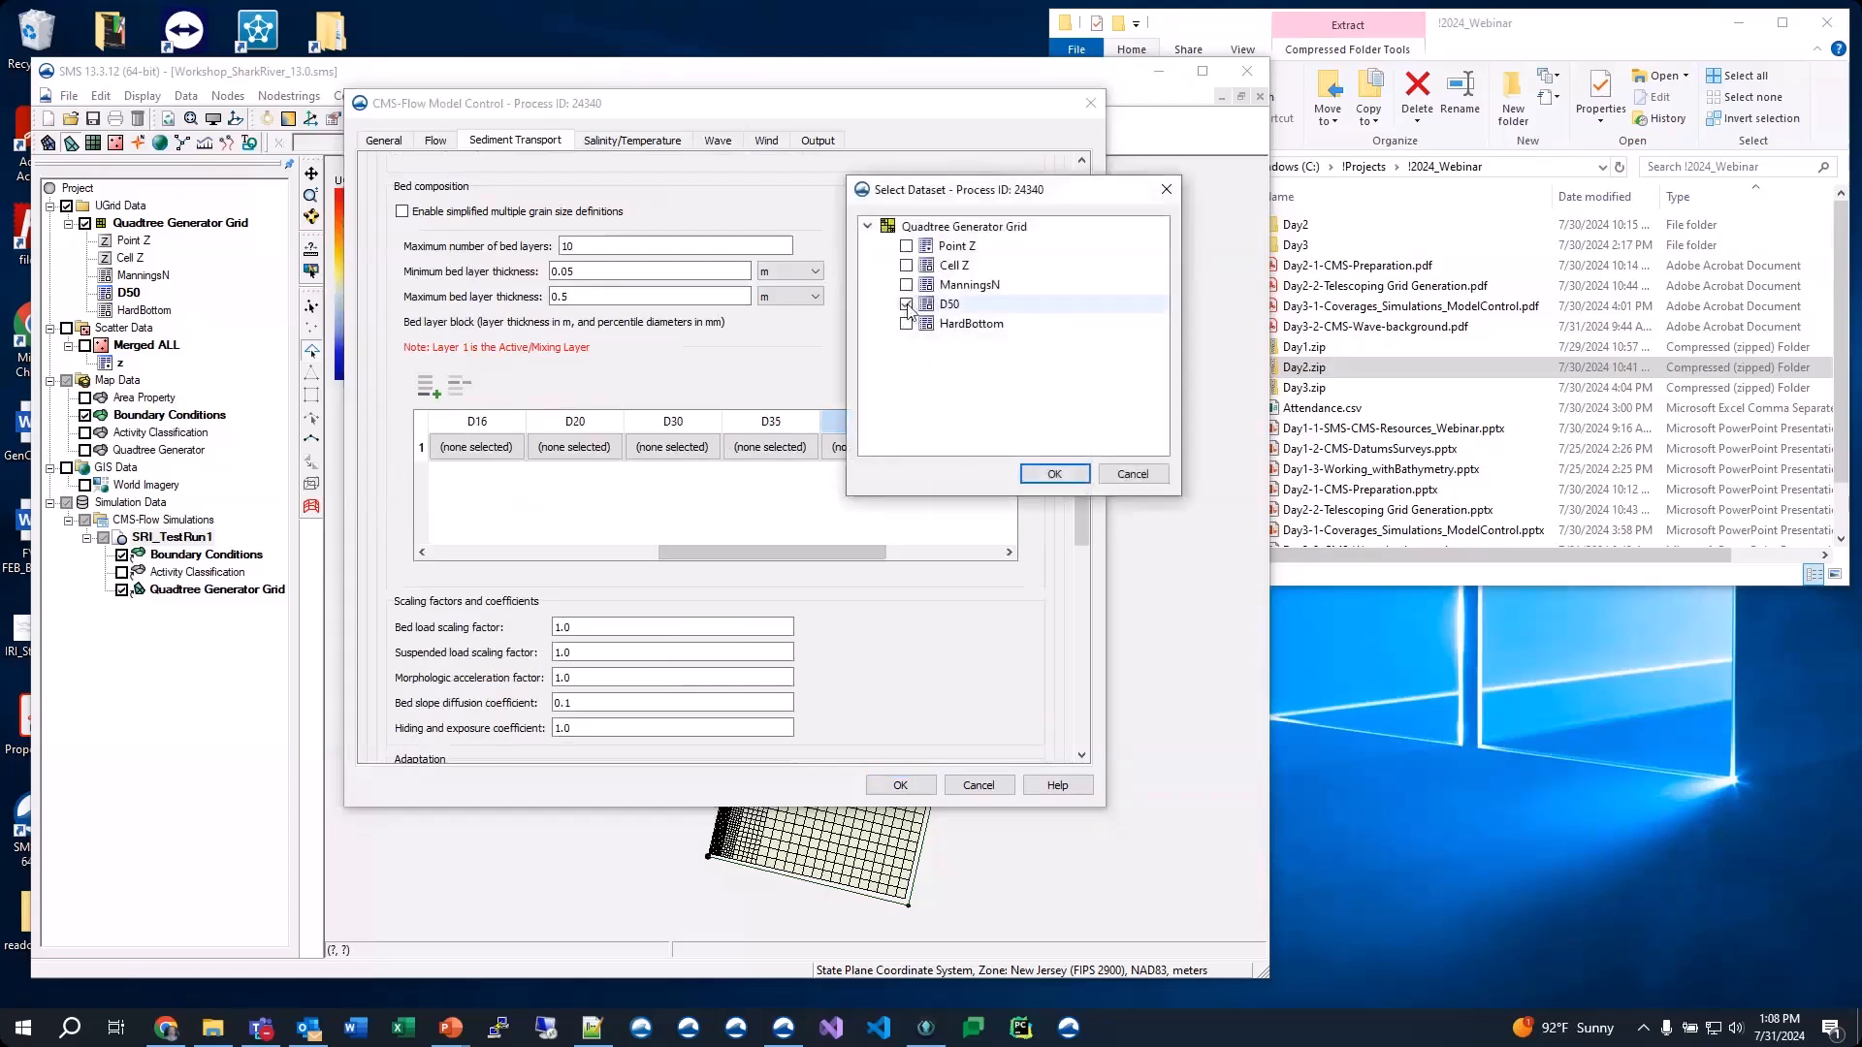
left_click(1059, 474)
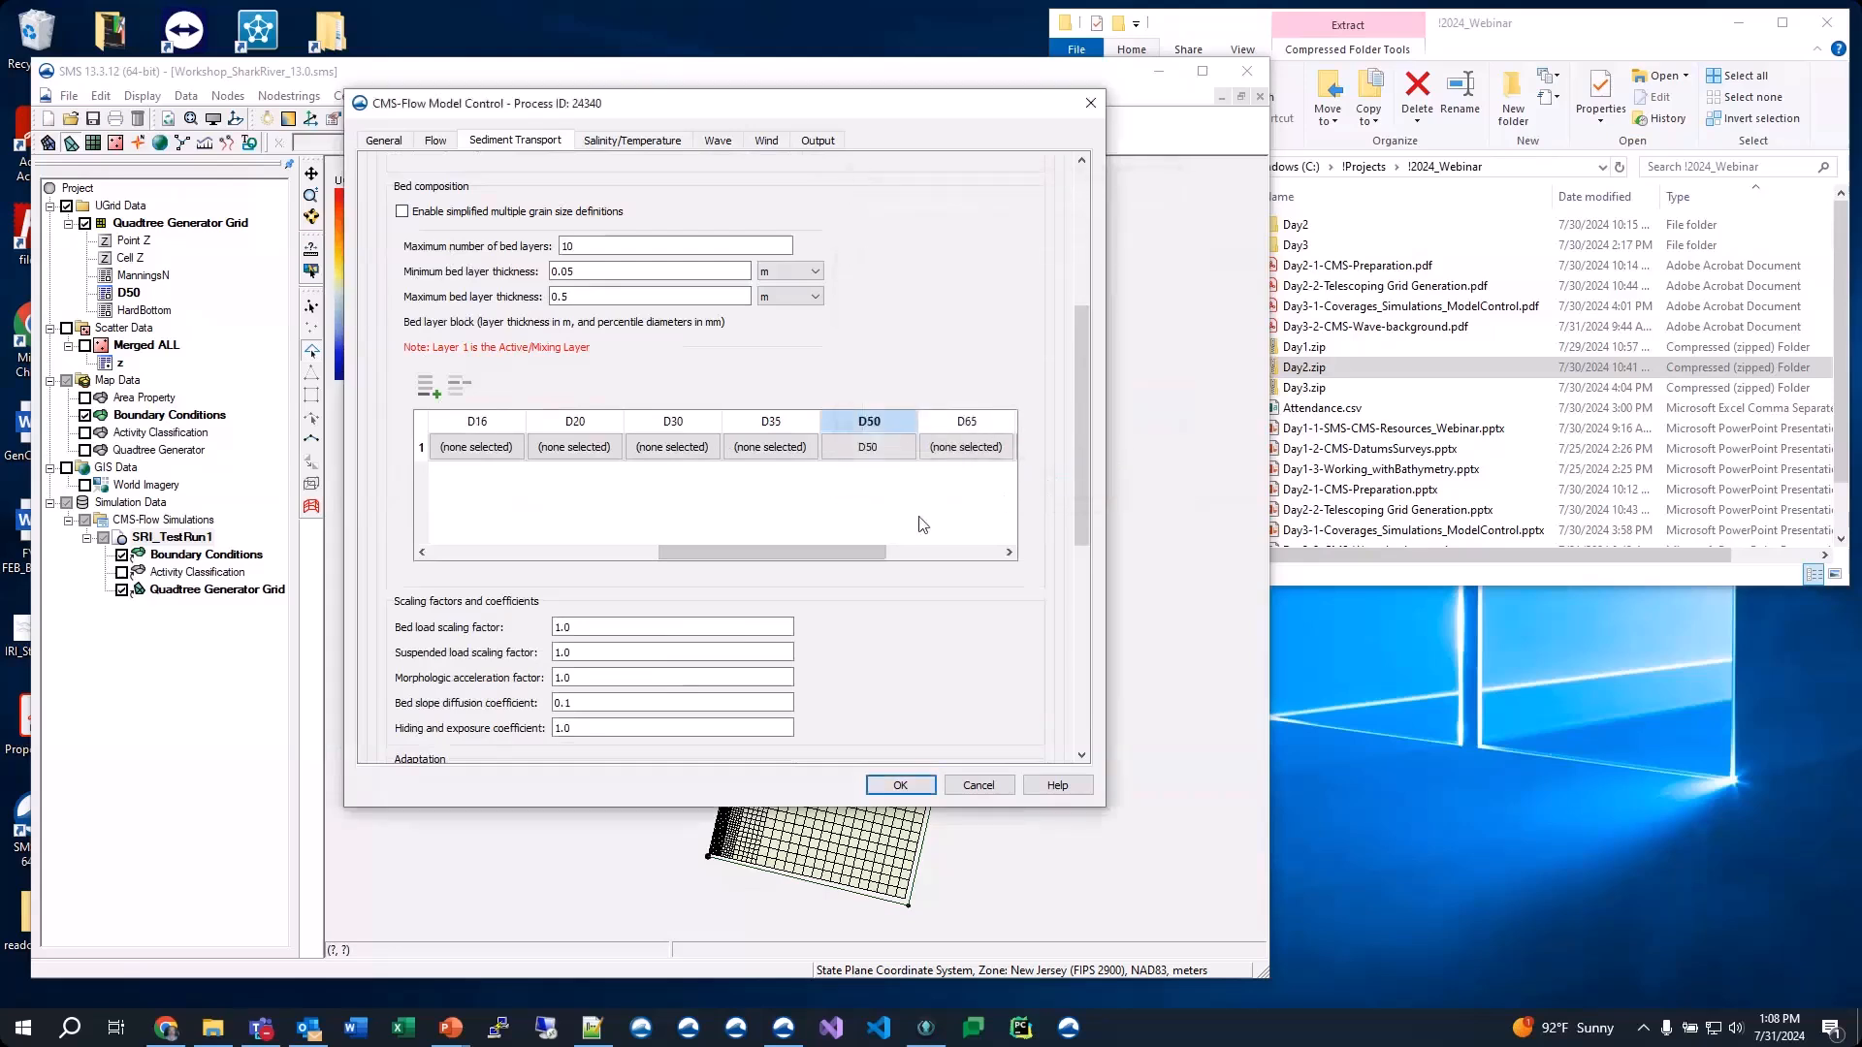
left_click(918, 549)
Add a second bed layer, try the Constant thickness type, return it to Dataset, and remove the layer
left_click_drag(934, 562, 568, 543)
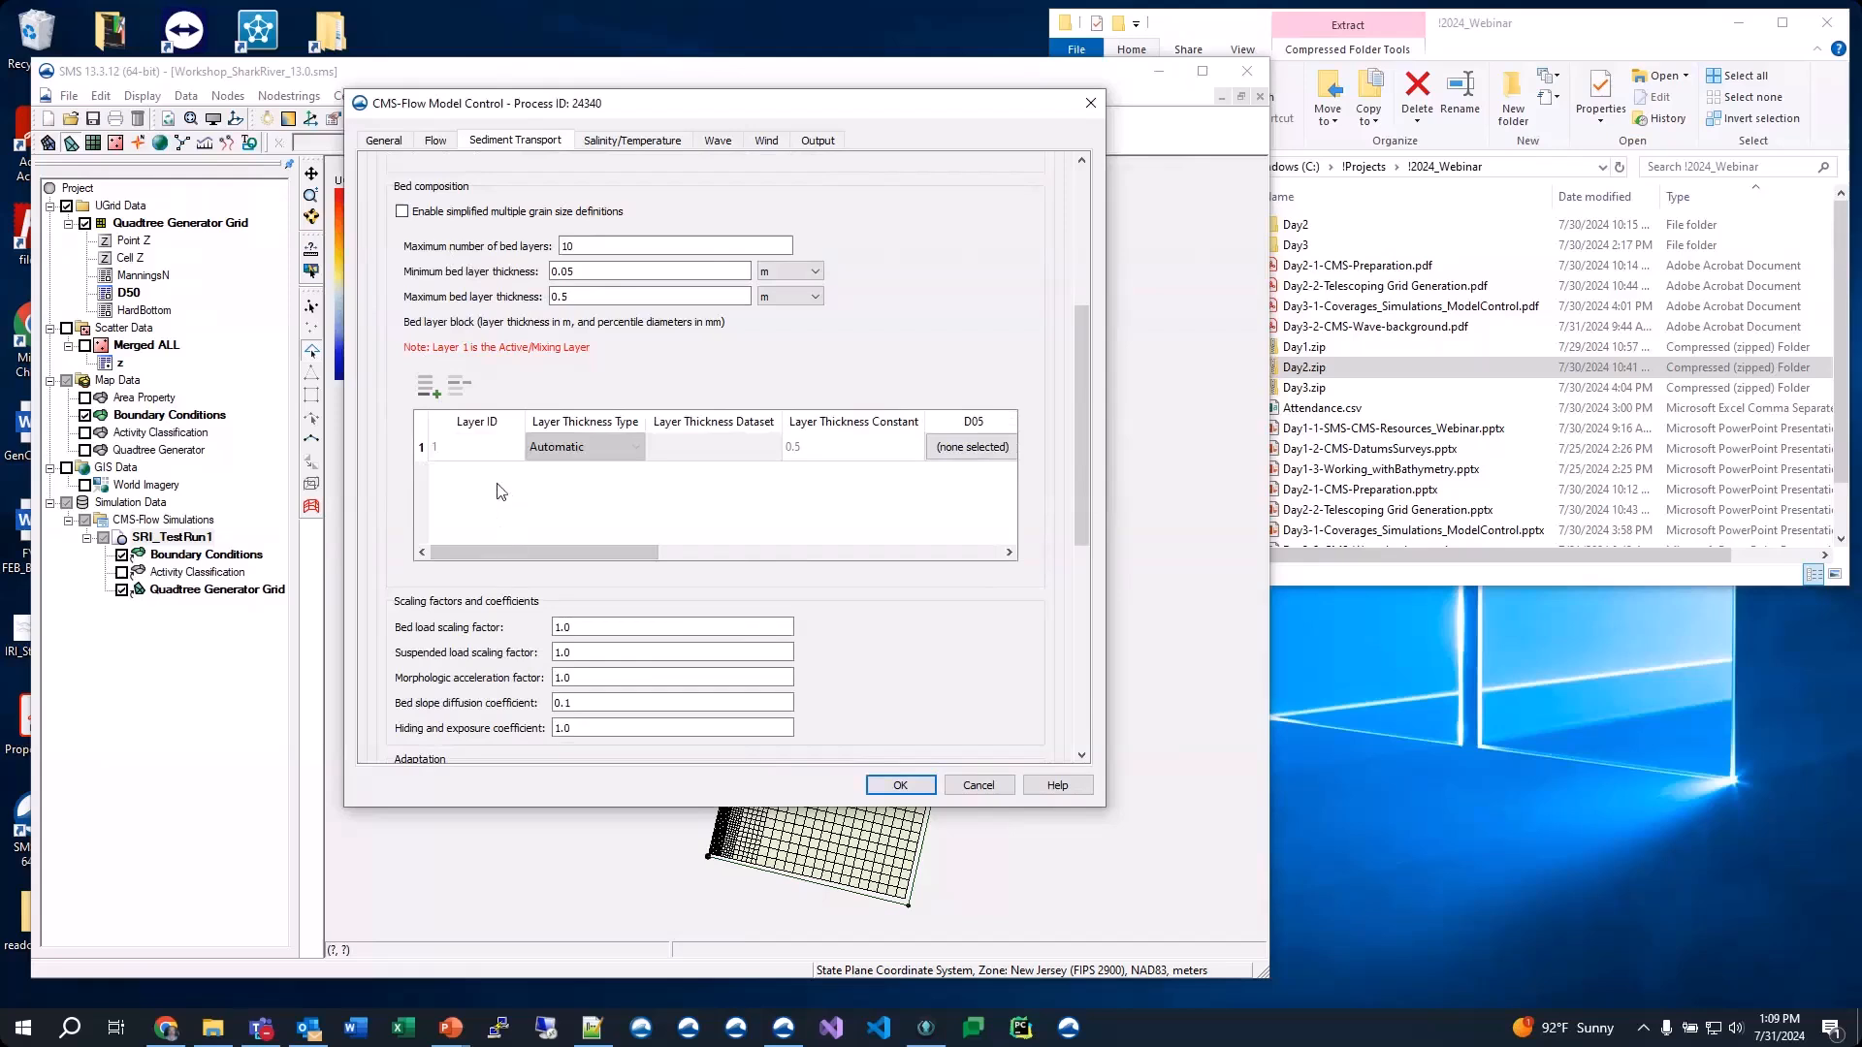
left_click(428, 386)
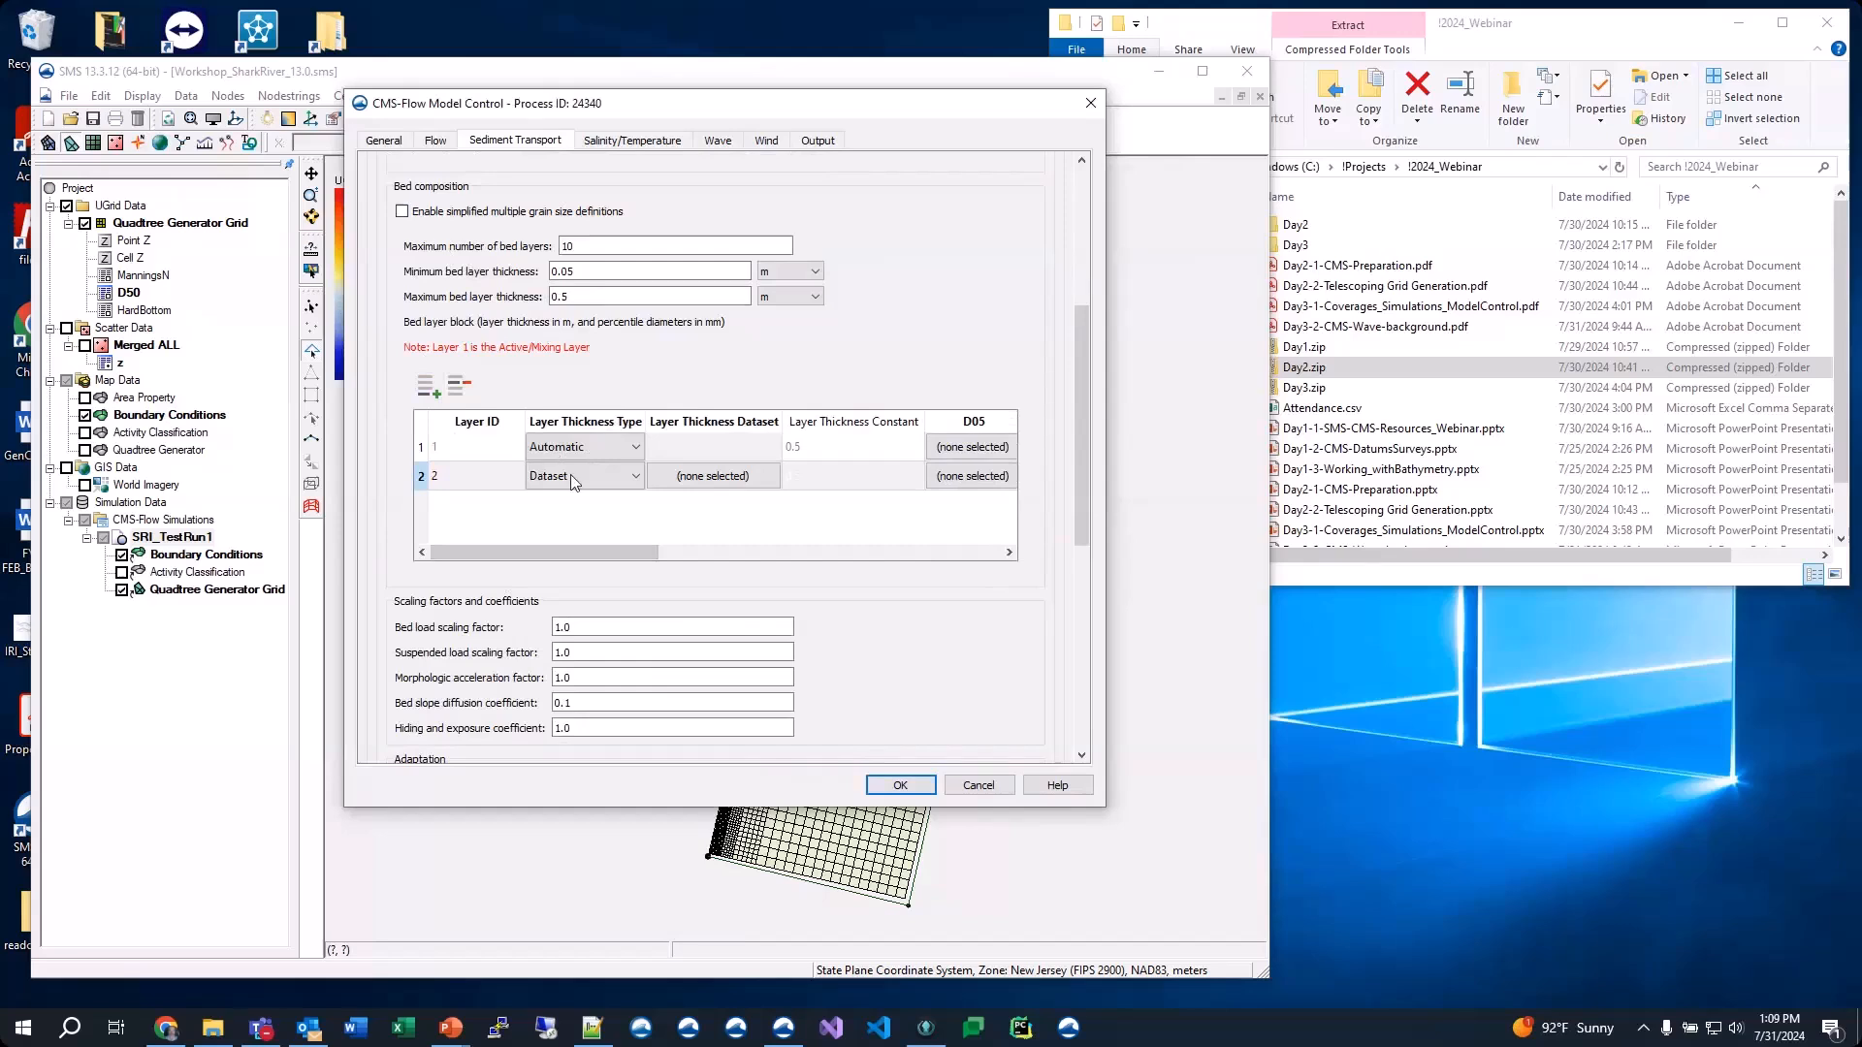
left_click(570, 474)
left_click(570, 474)
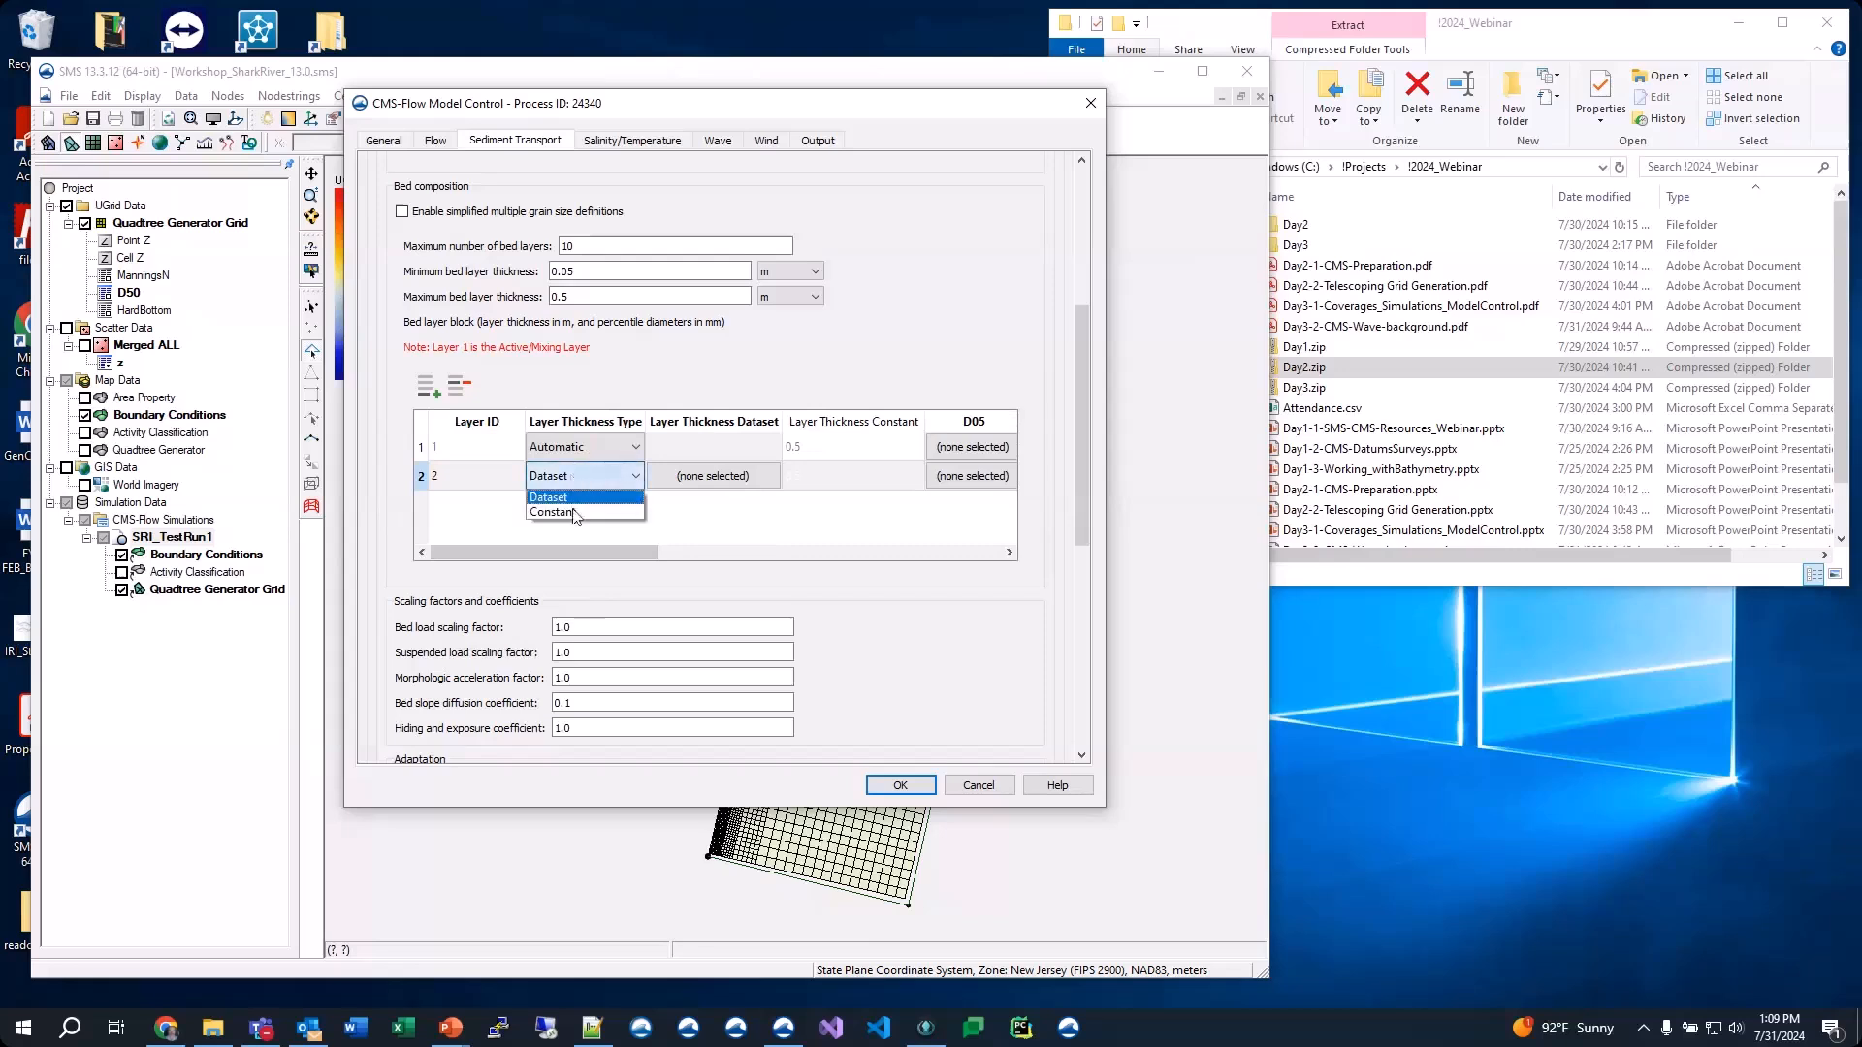
left_click(572, 511)
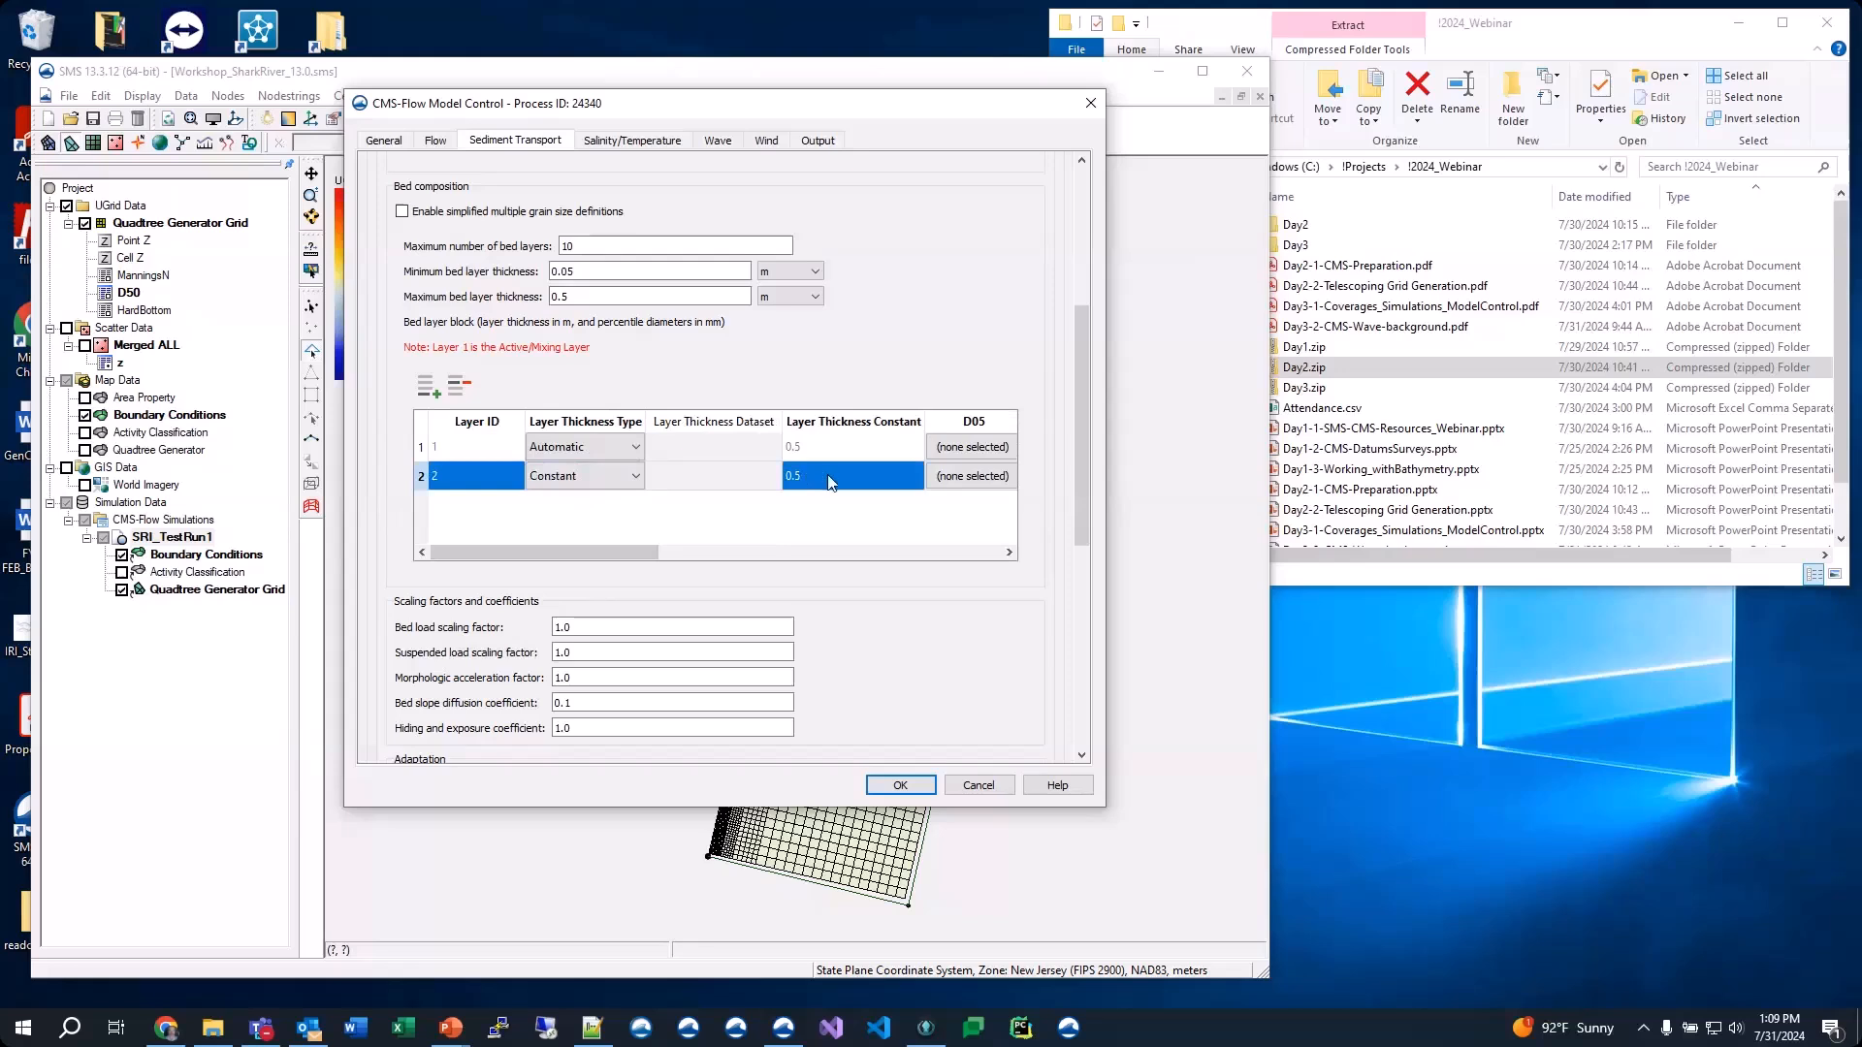
left_click(568, 473)
left_click(568, 474)
left_click(575, 497)
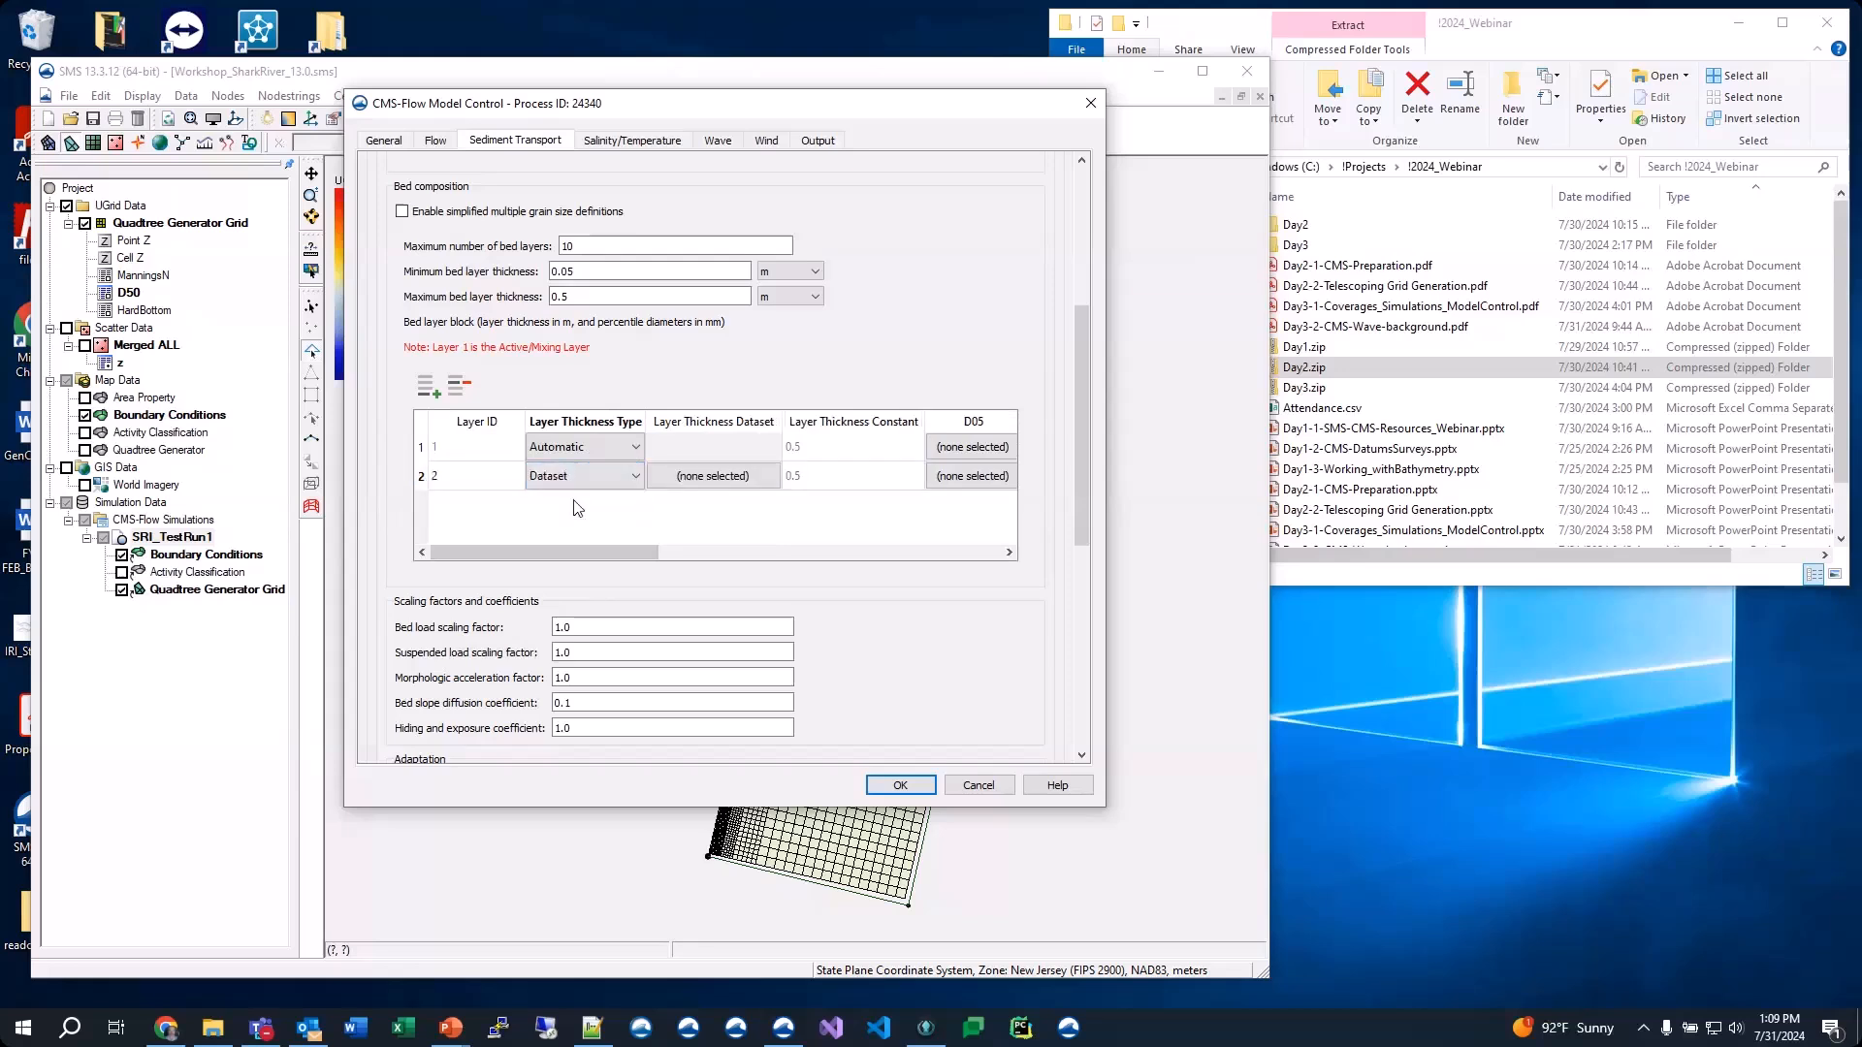
left_click(419, 478)
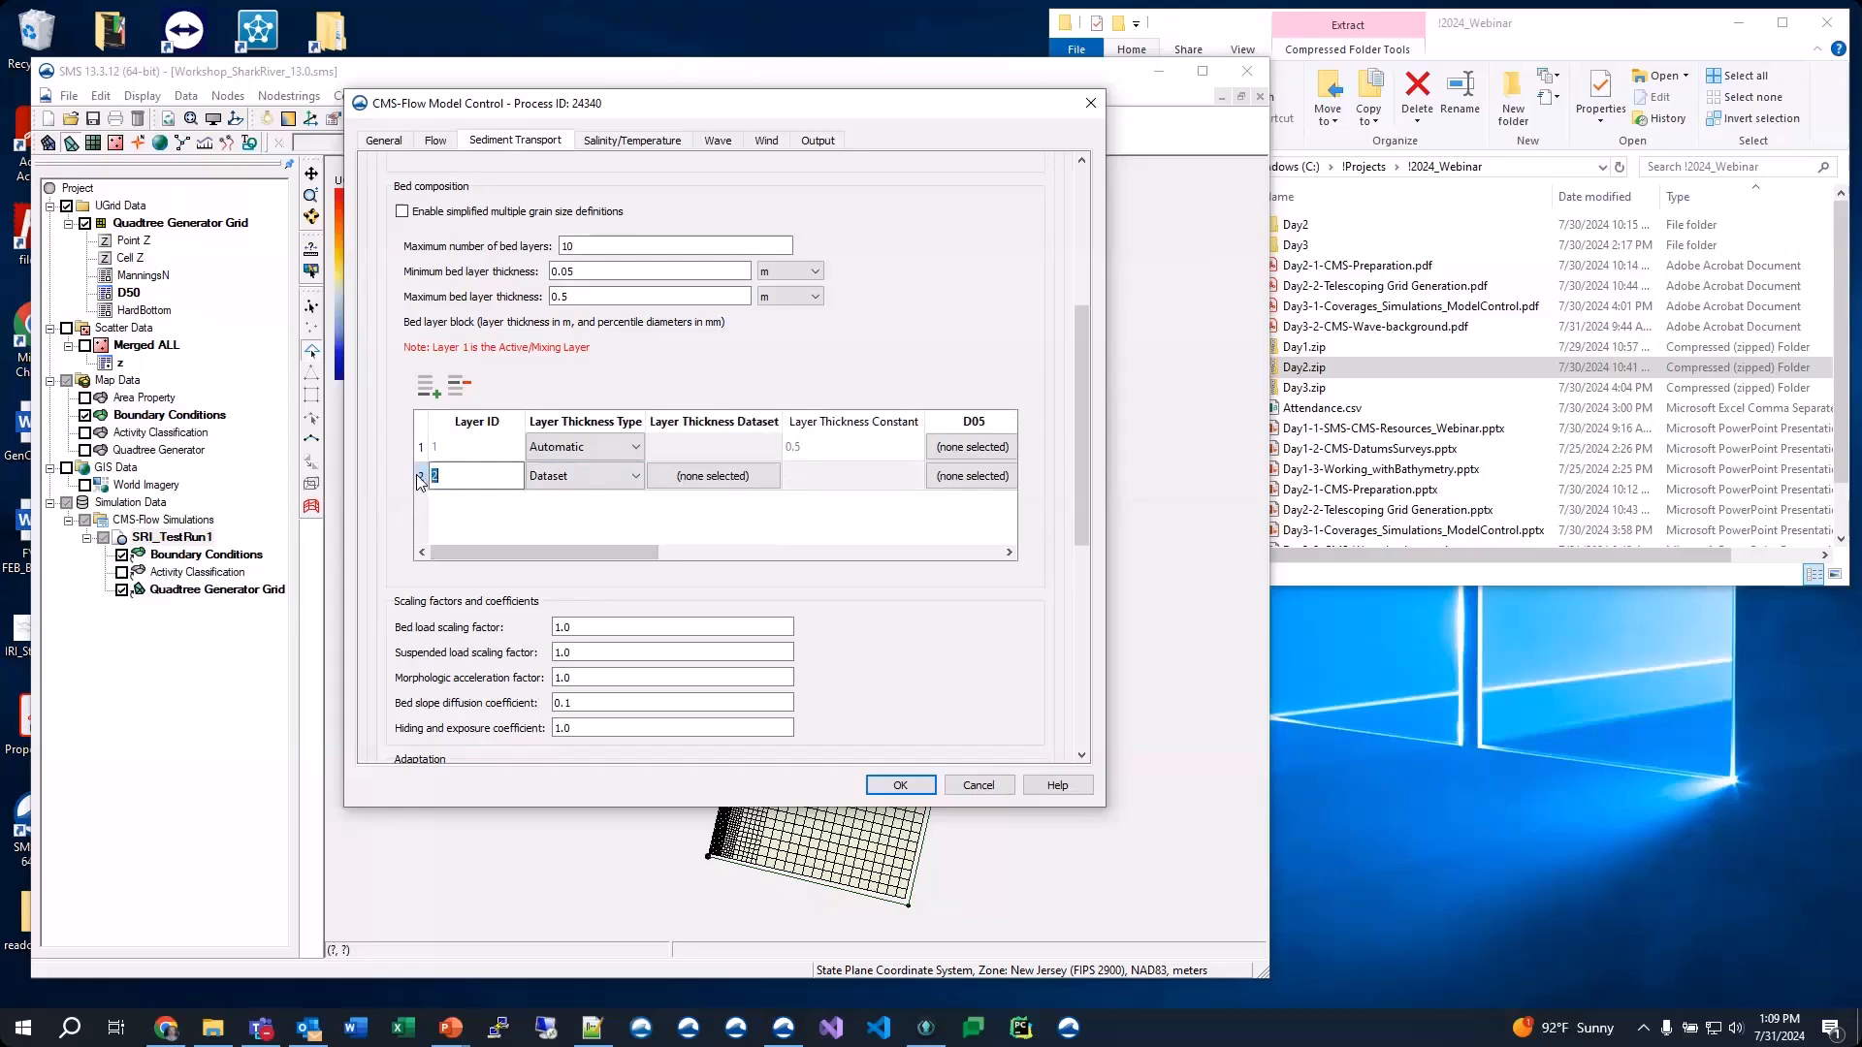
left_click(462, 387)
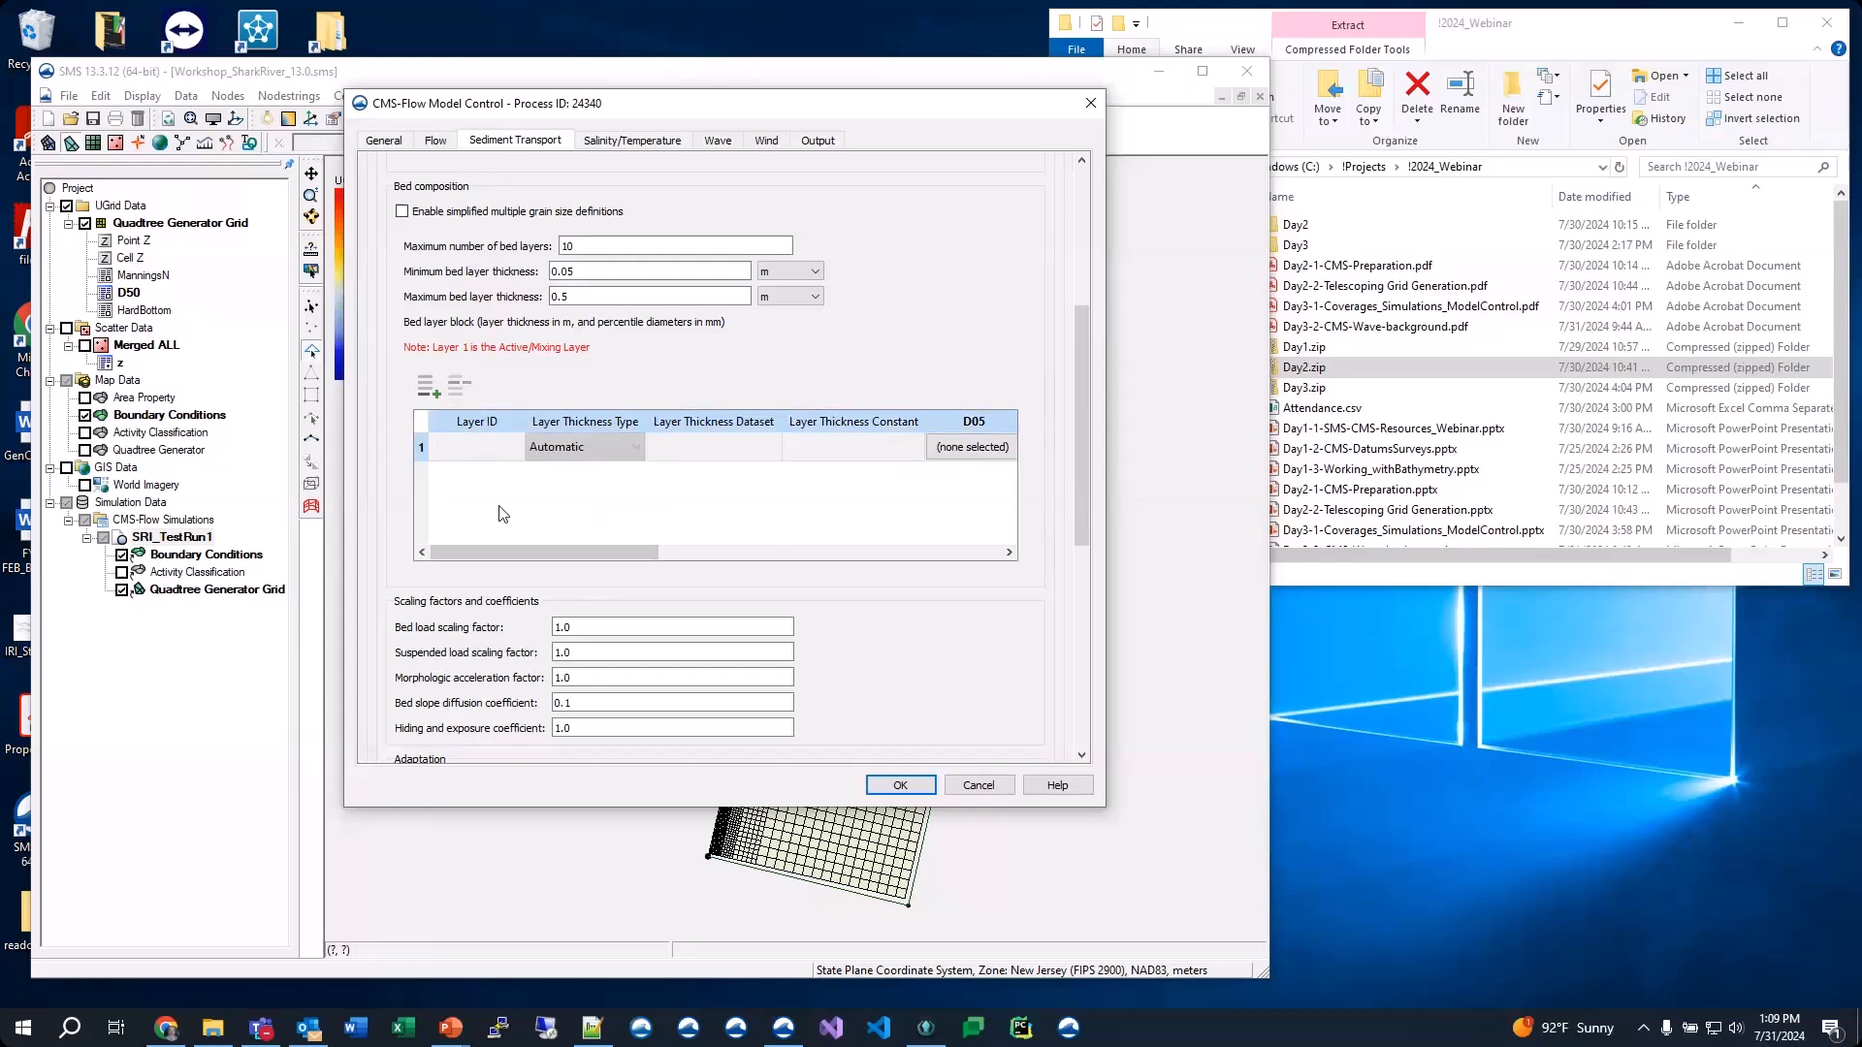
Examine the bed load and suspended load scaling factors and the morphologic acceleration factor without changing them
scroll(422, 611, "down", 5)
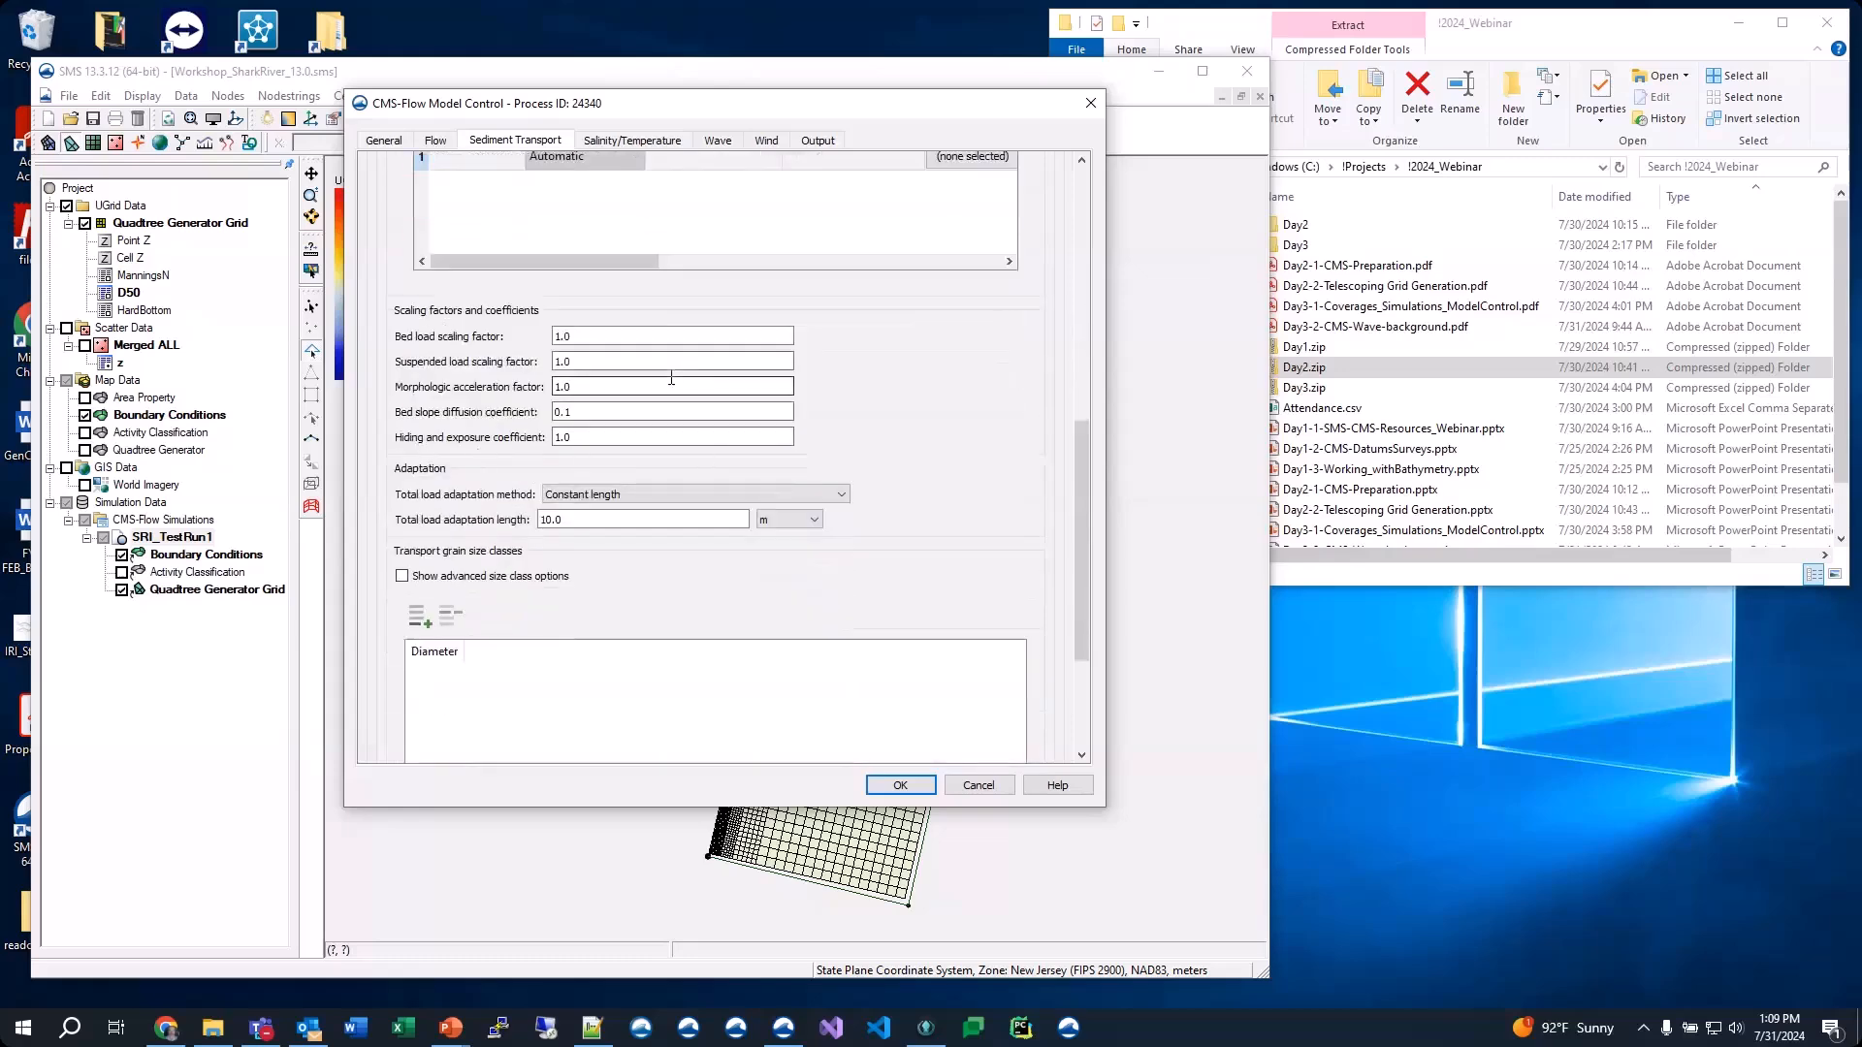
double_click(564, 336)
double_click(629, 361)
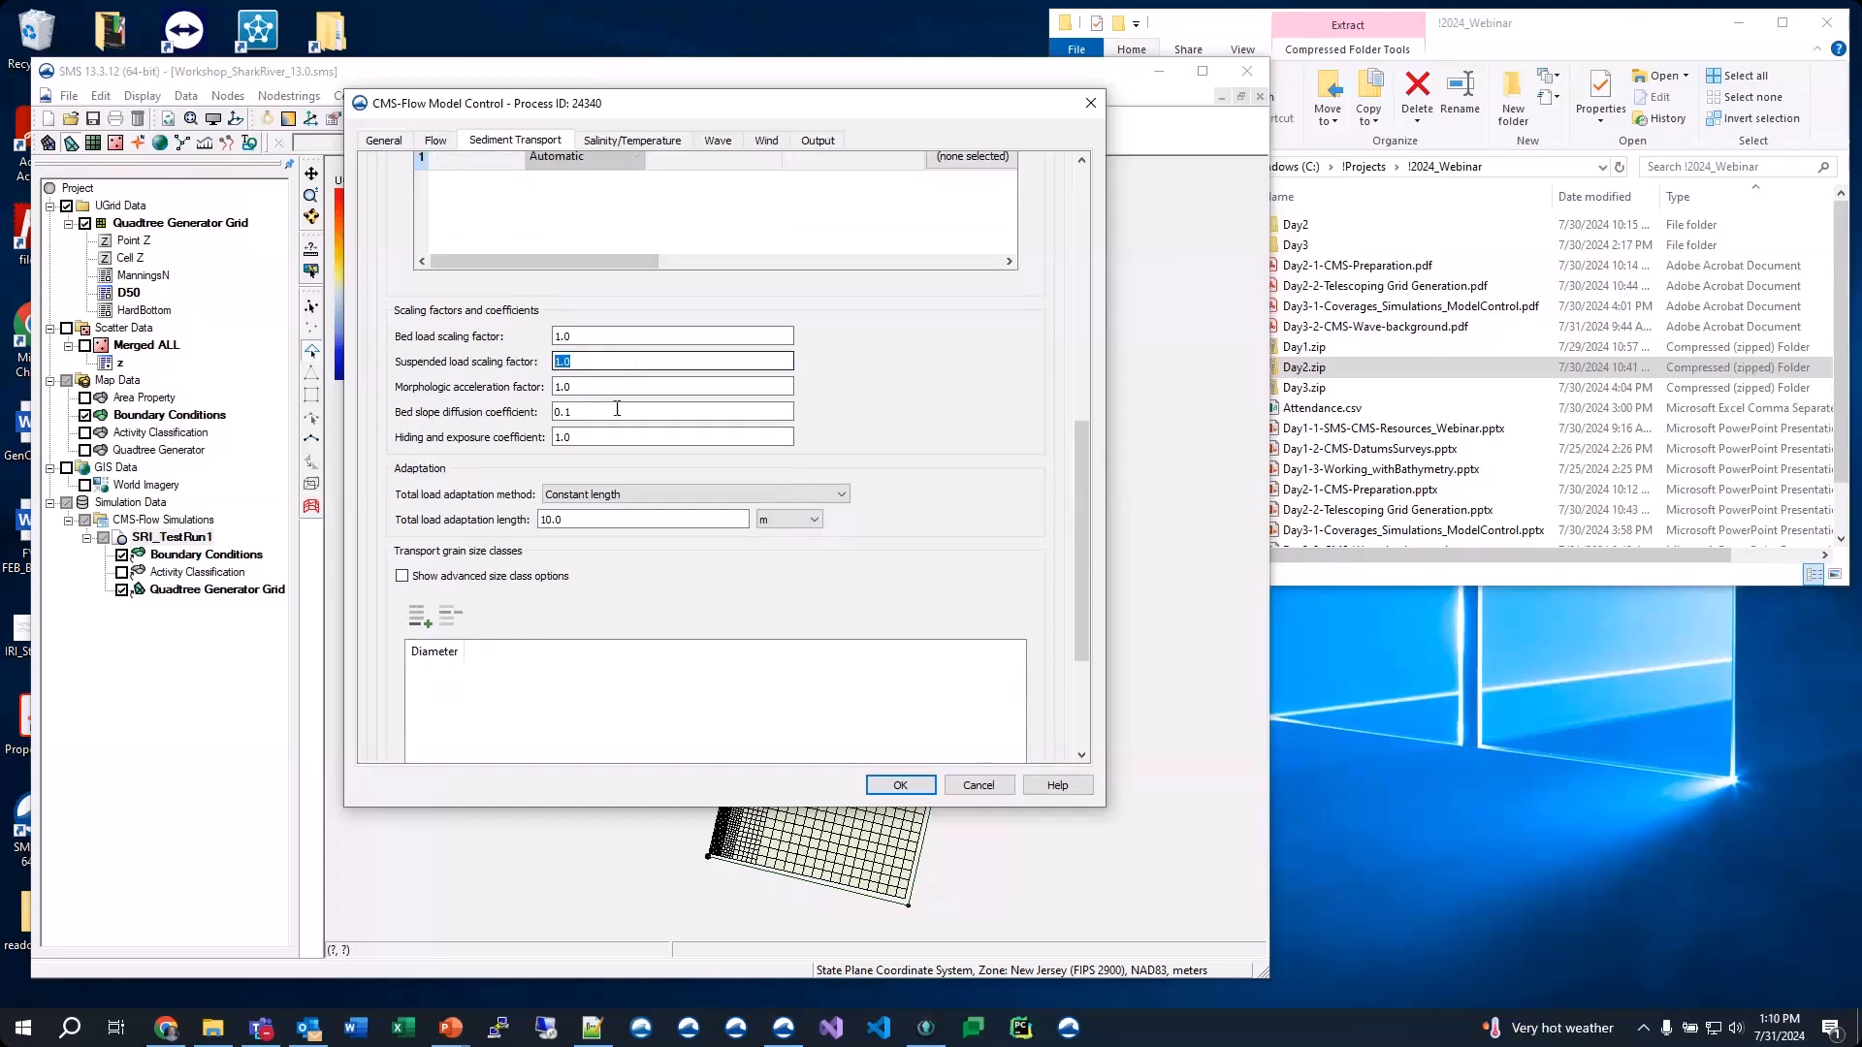
left_click_drag(584, 387, 524, 382)
left_click_drag(587, 386, 427, 395)
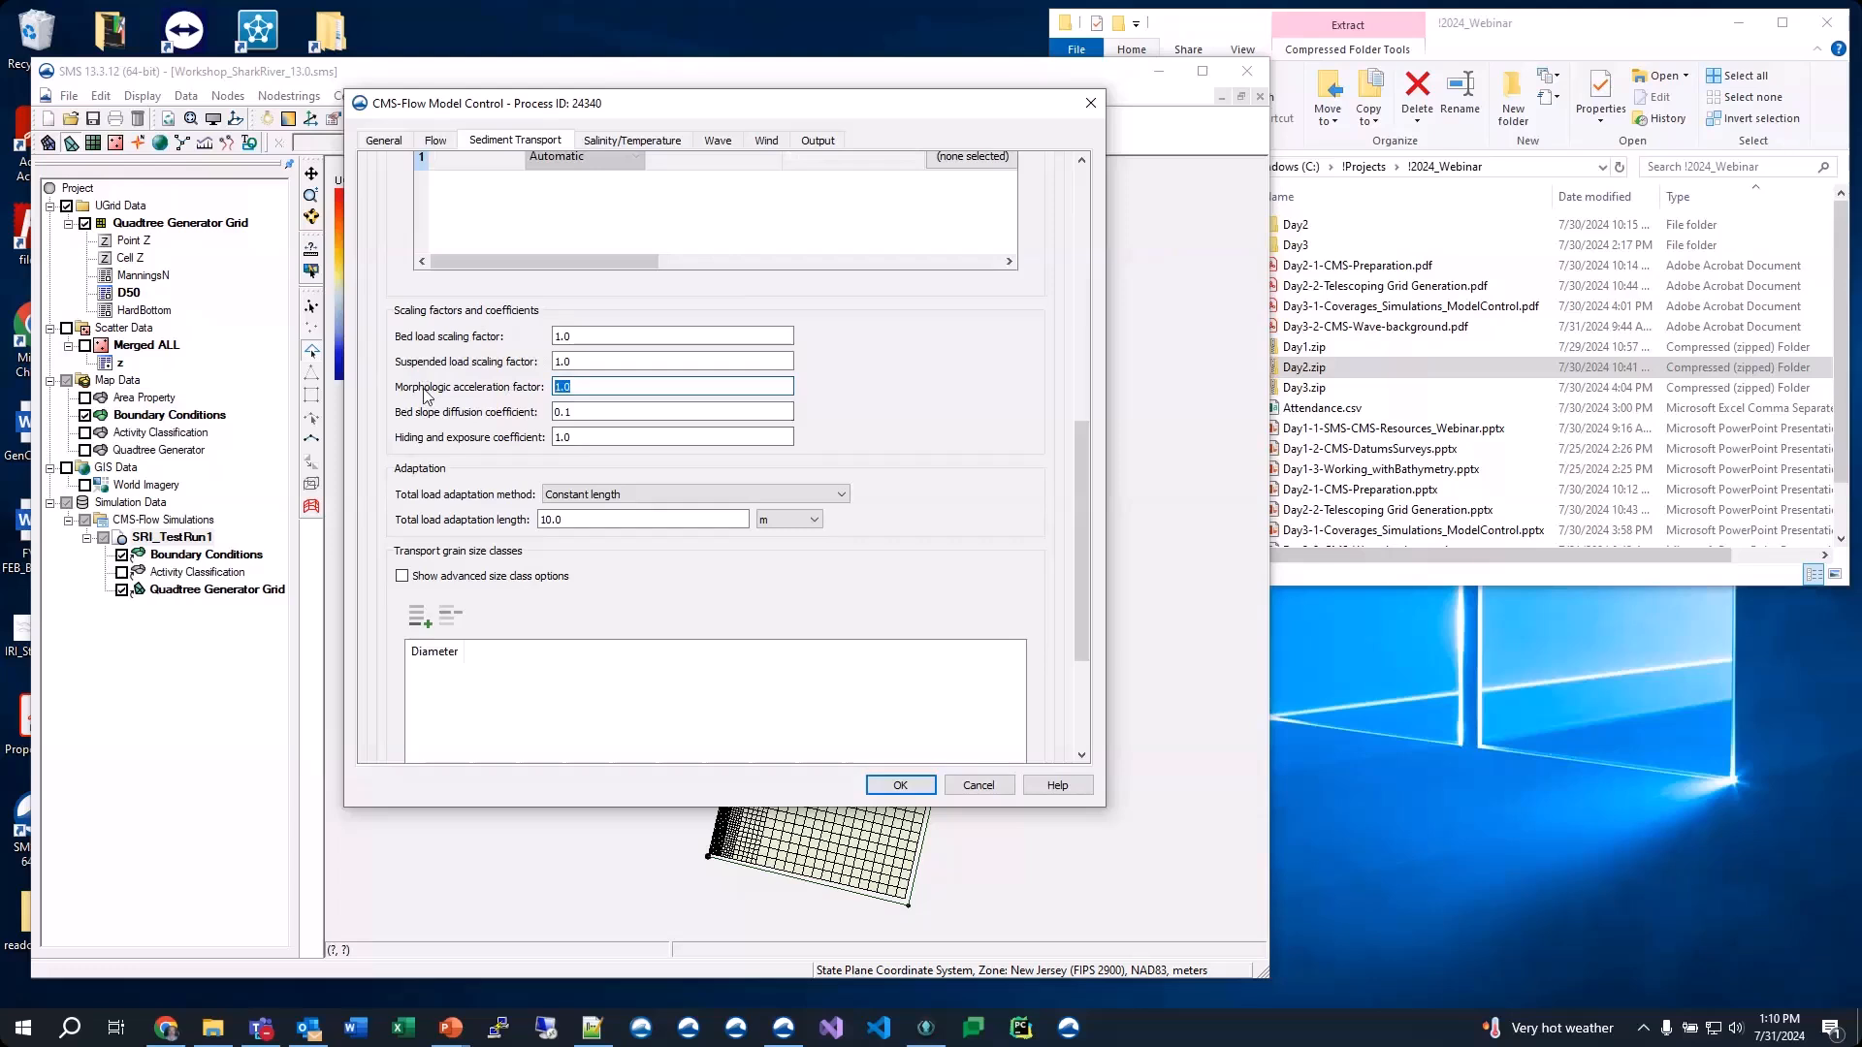
left_click(864, 385)
left_click(584, 384)
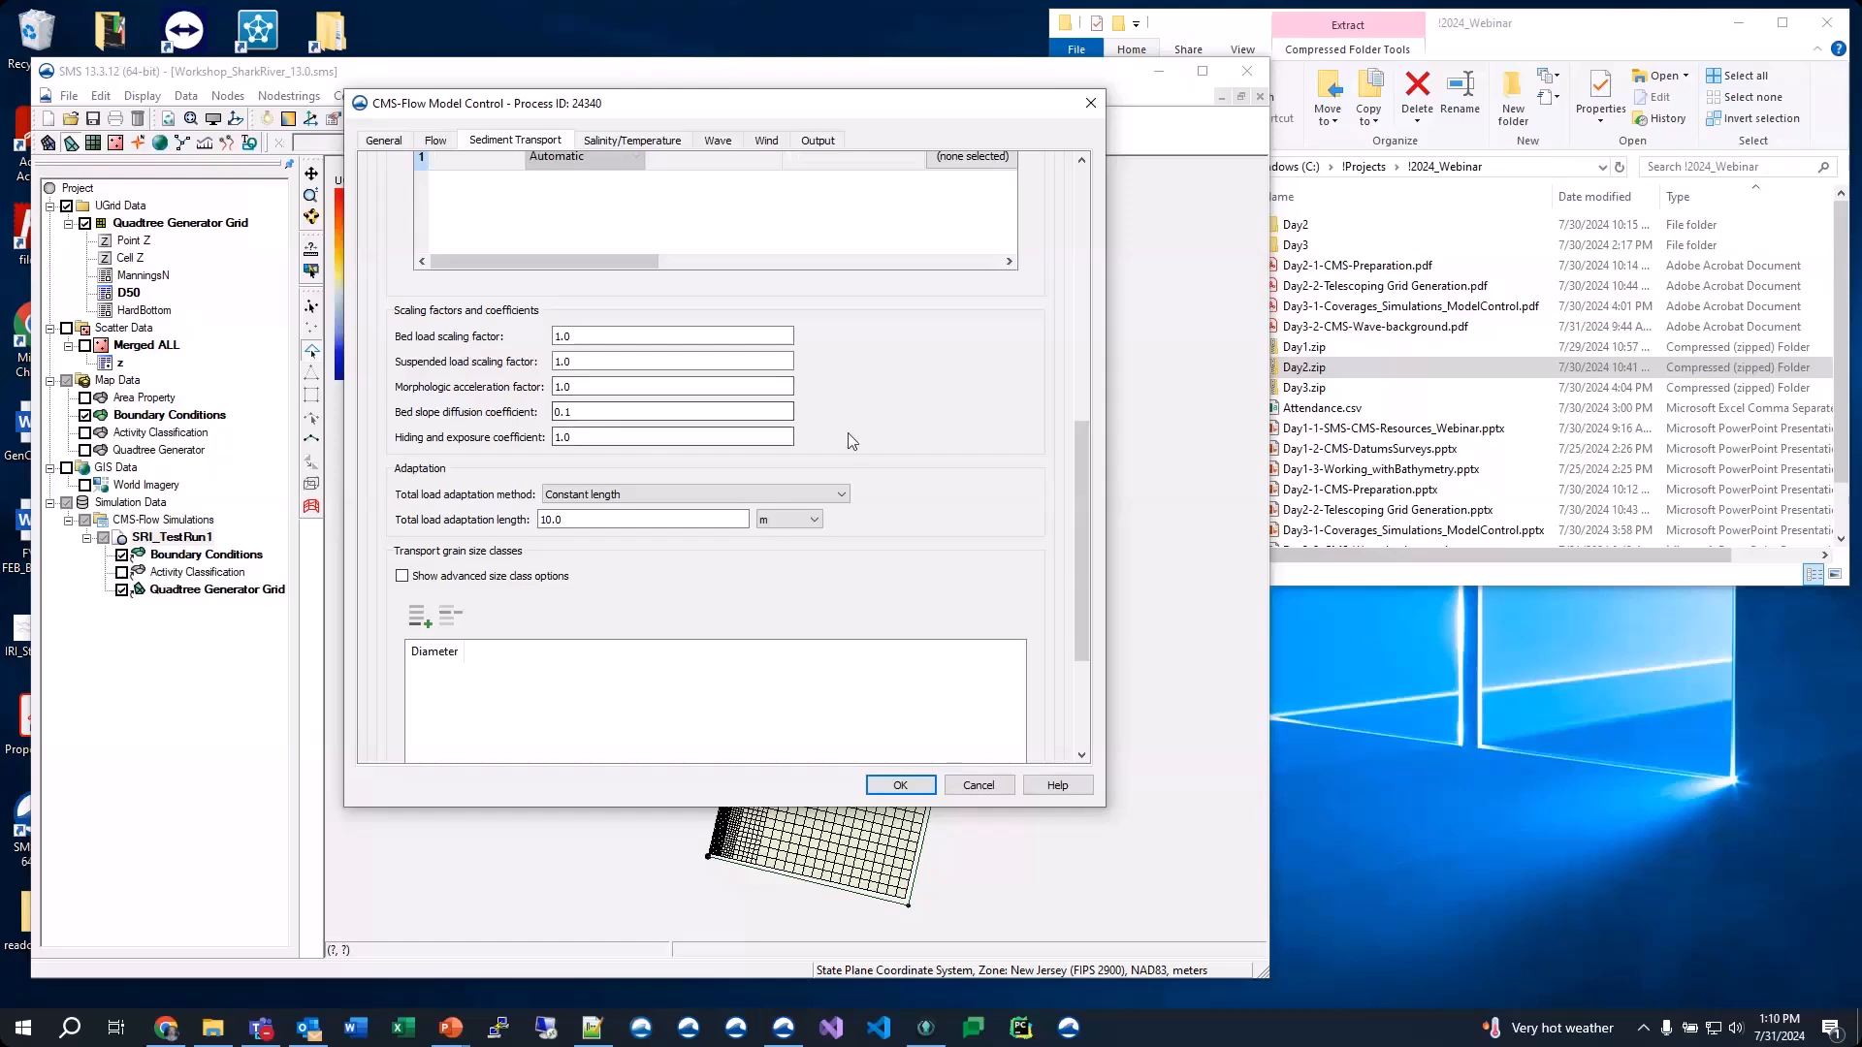
Add a transport grain size class with a diameter of 0.26 mm, and add a second size class below it
scroll(931, 428, "down", 2)
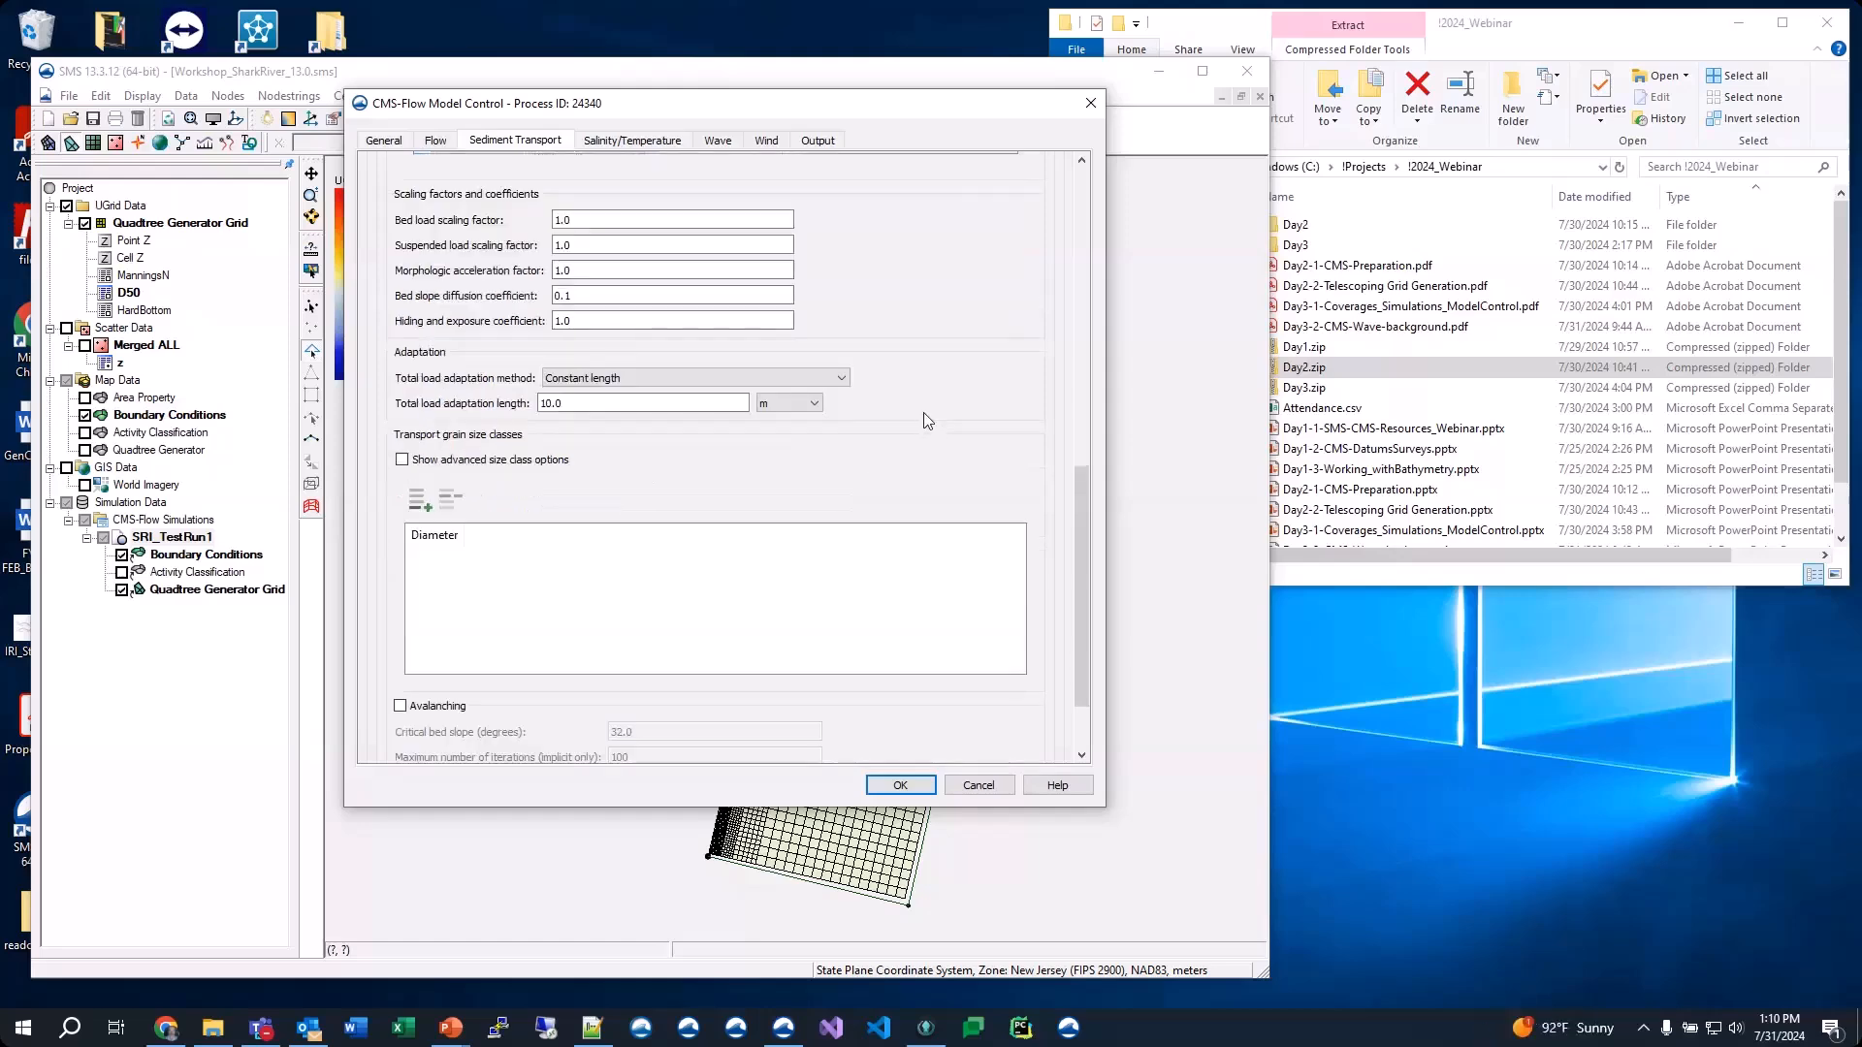
scroll(924, 398, "down", 2)
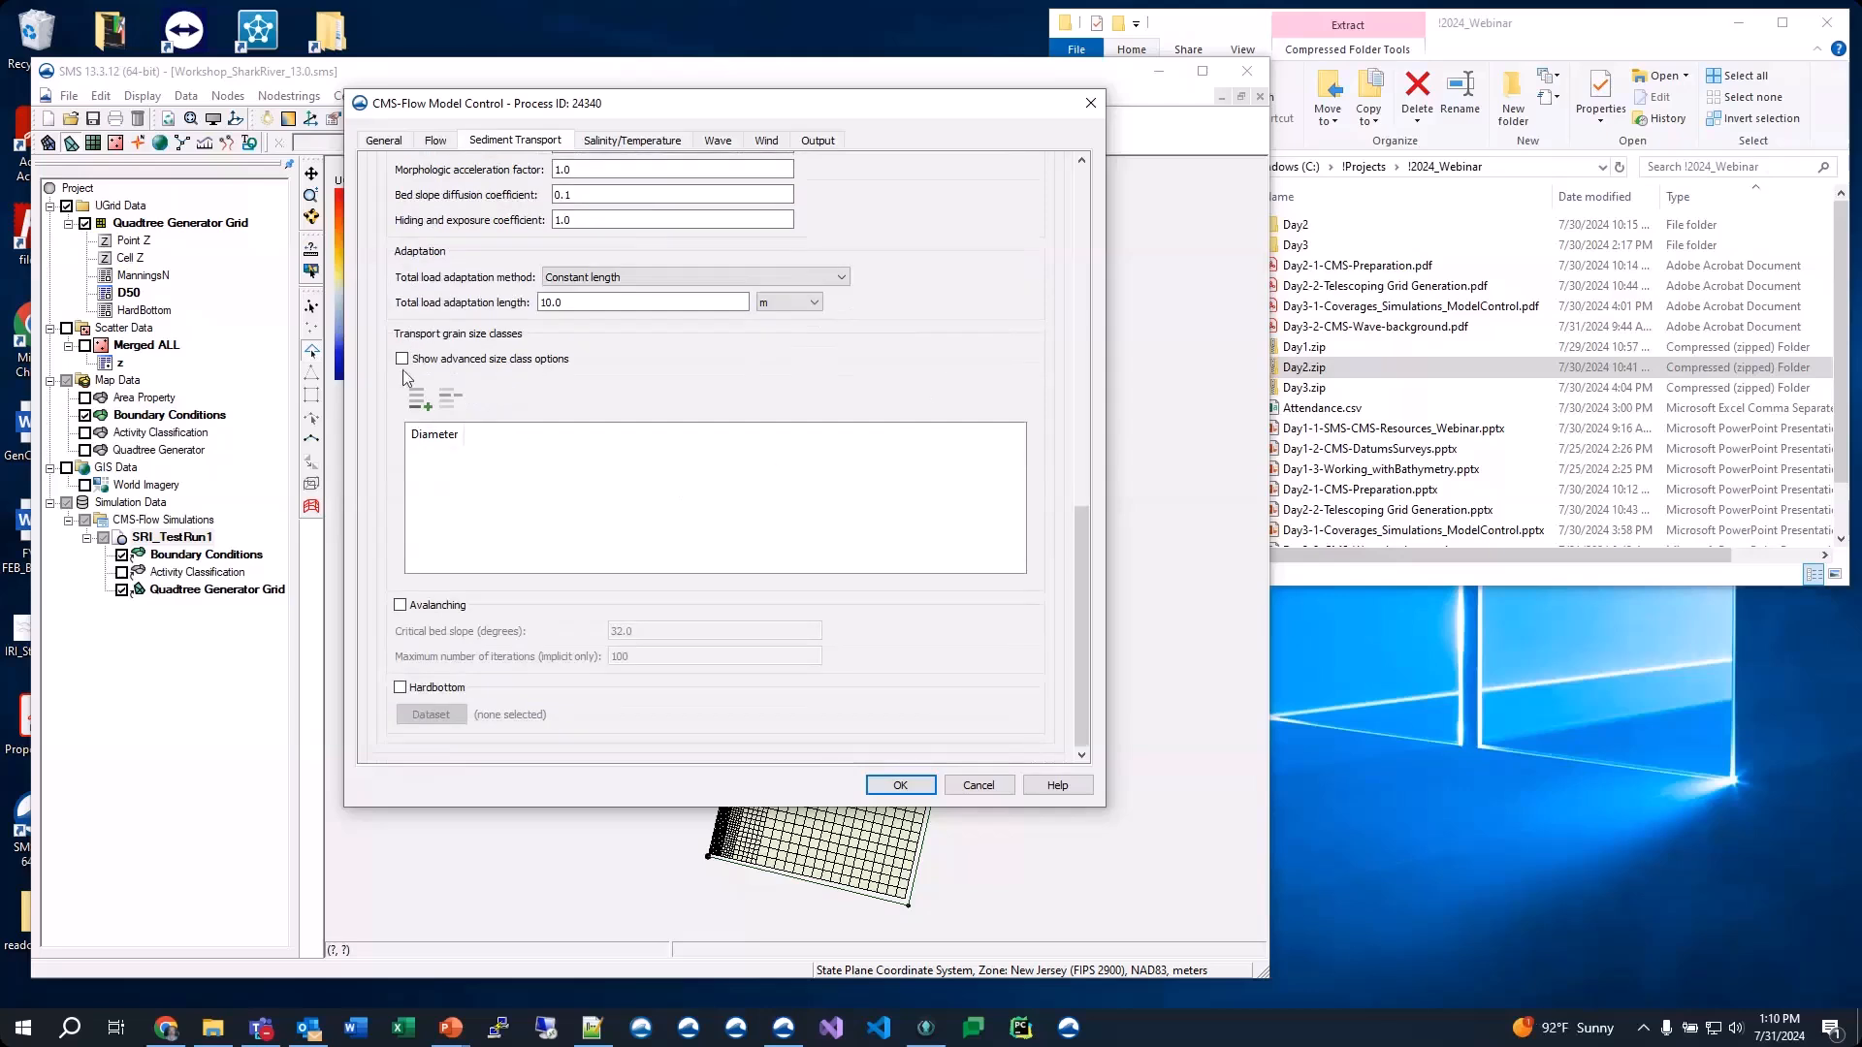
left_click(419, 399)
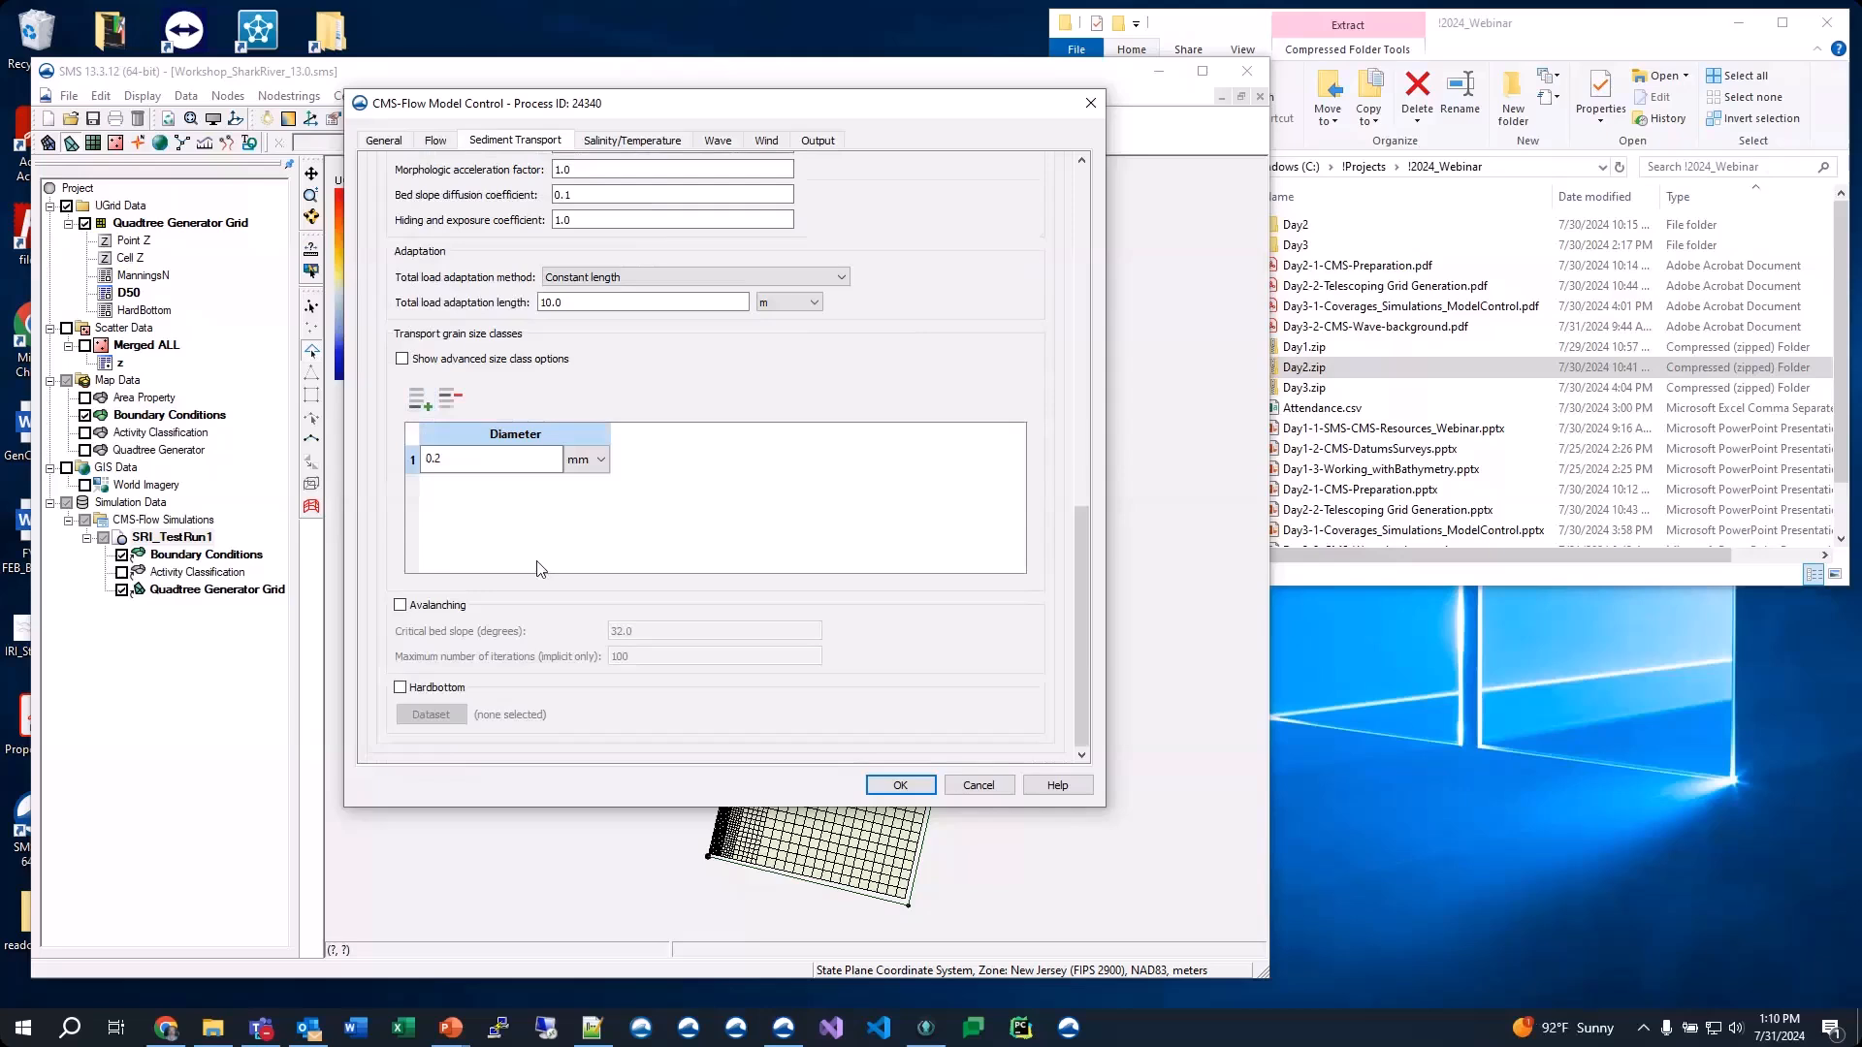
double_click(466, 458)
type("26")
left_click(419, 402)
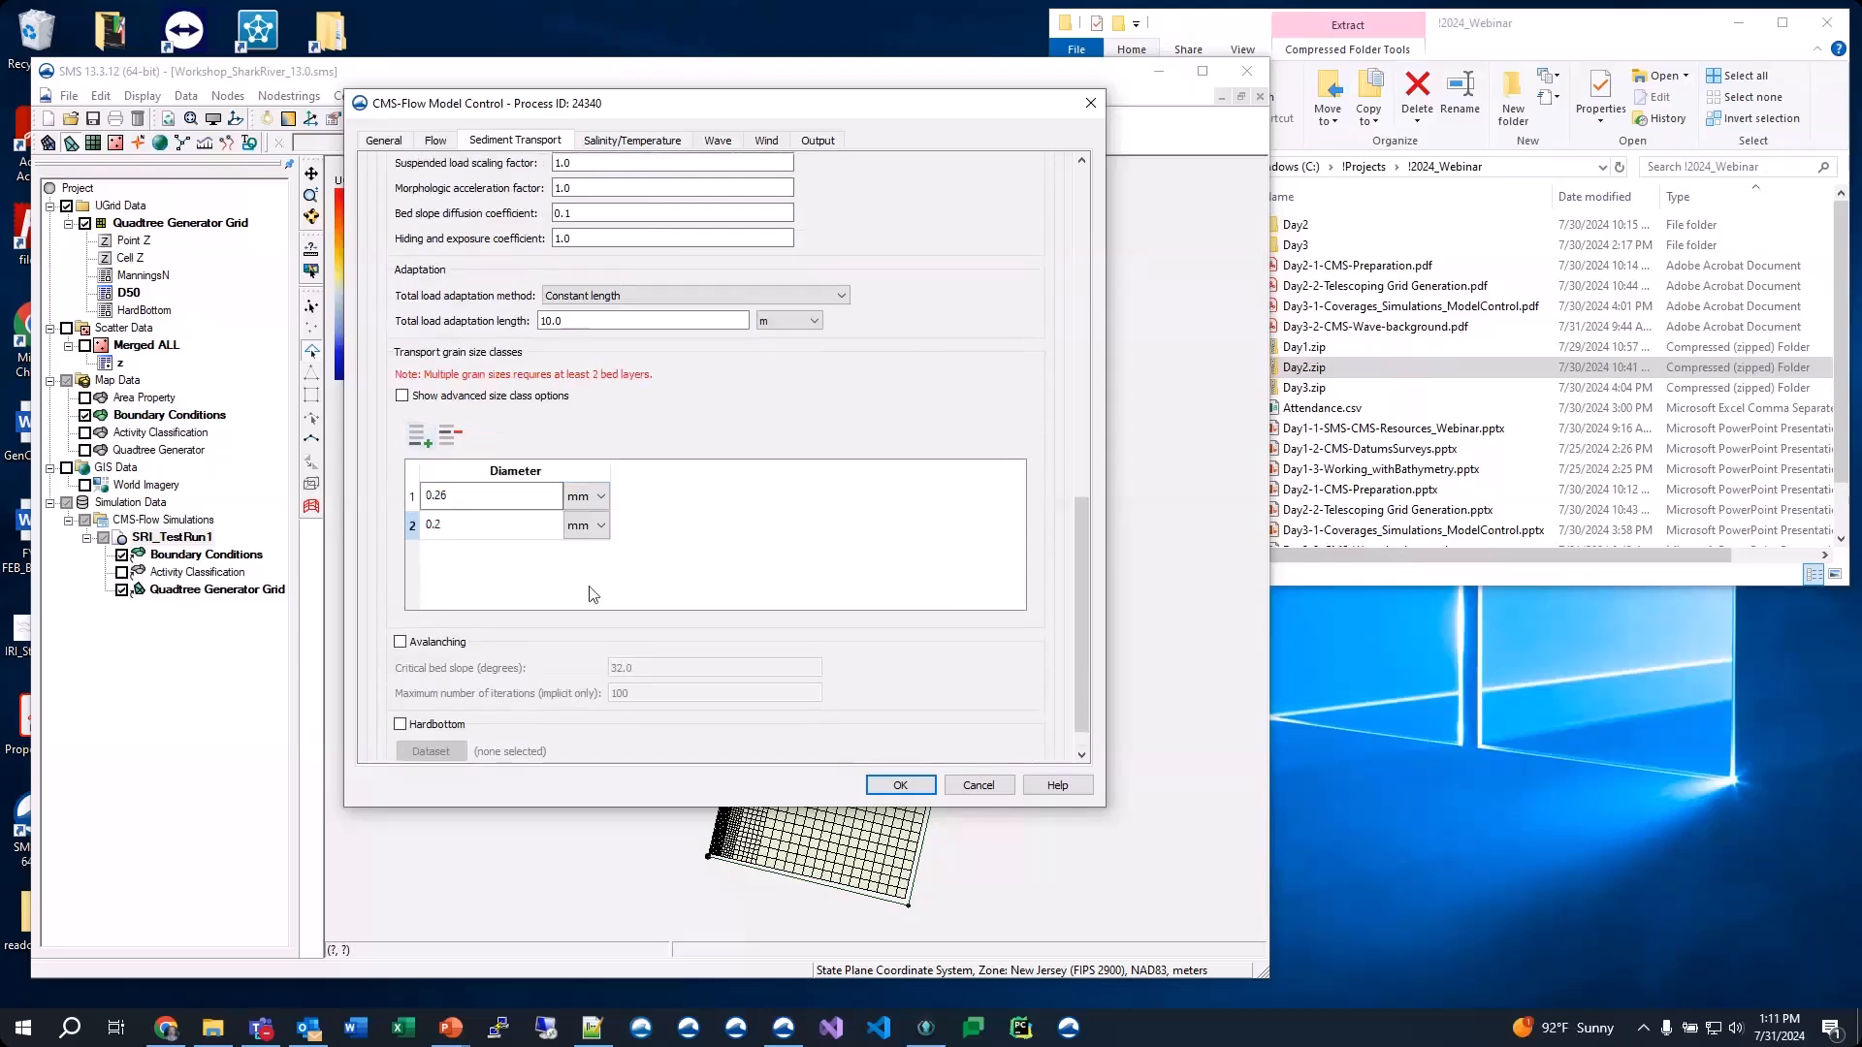
Set the second transport grain size class diameter to 0.3 mm
double_click(450, 525)
type("3")
key("Return")
Enable Hardbottom for sediment transport and assign the HardBottom dataset of the Quadtree Generator Grid to it
scroll(676, 572, "down", 1)
left_click(400, 604)
left_click(438, 606)
left_click(437, 689)
left_click(448, 724)
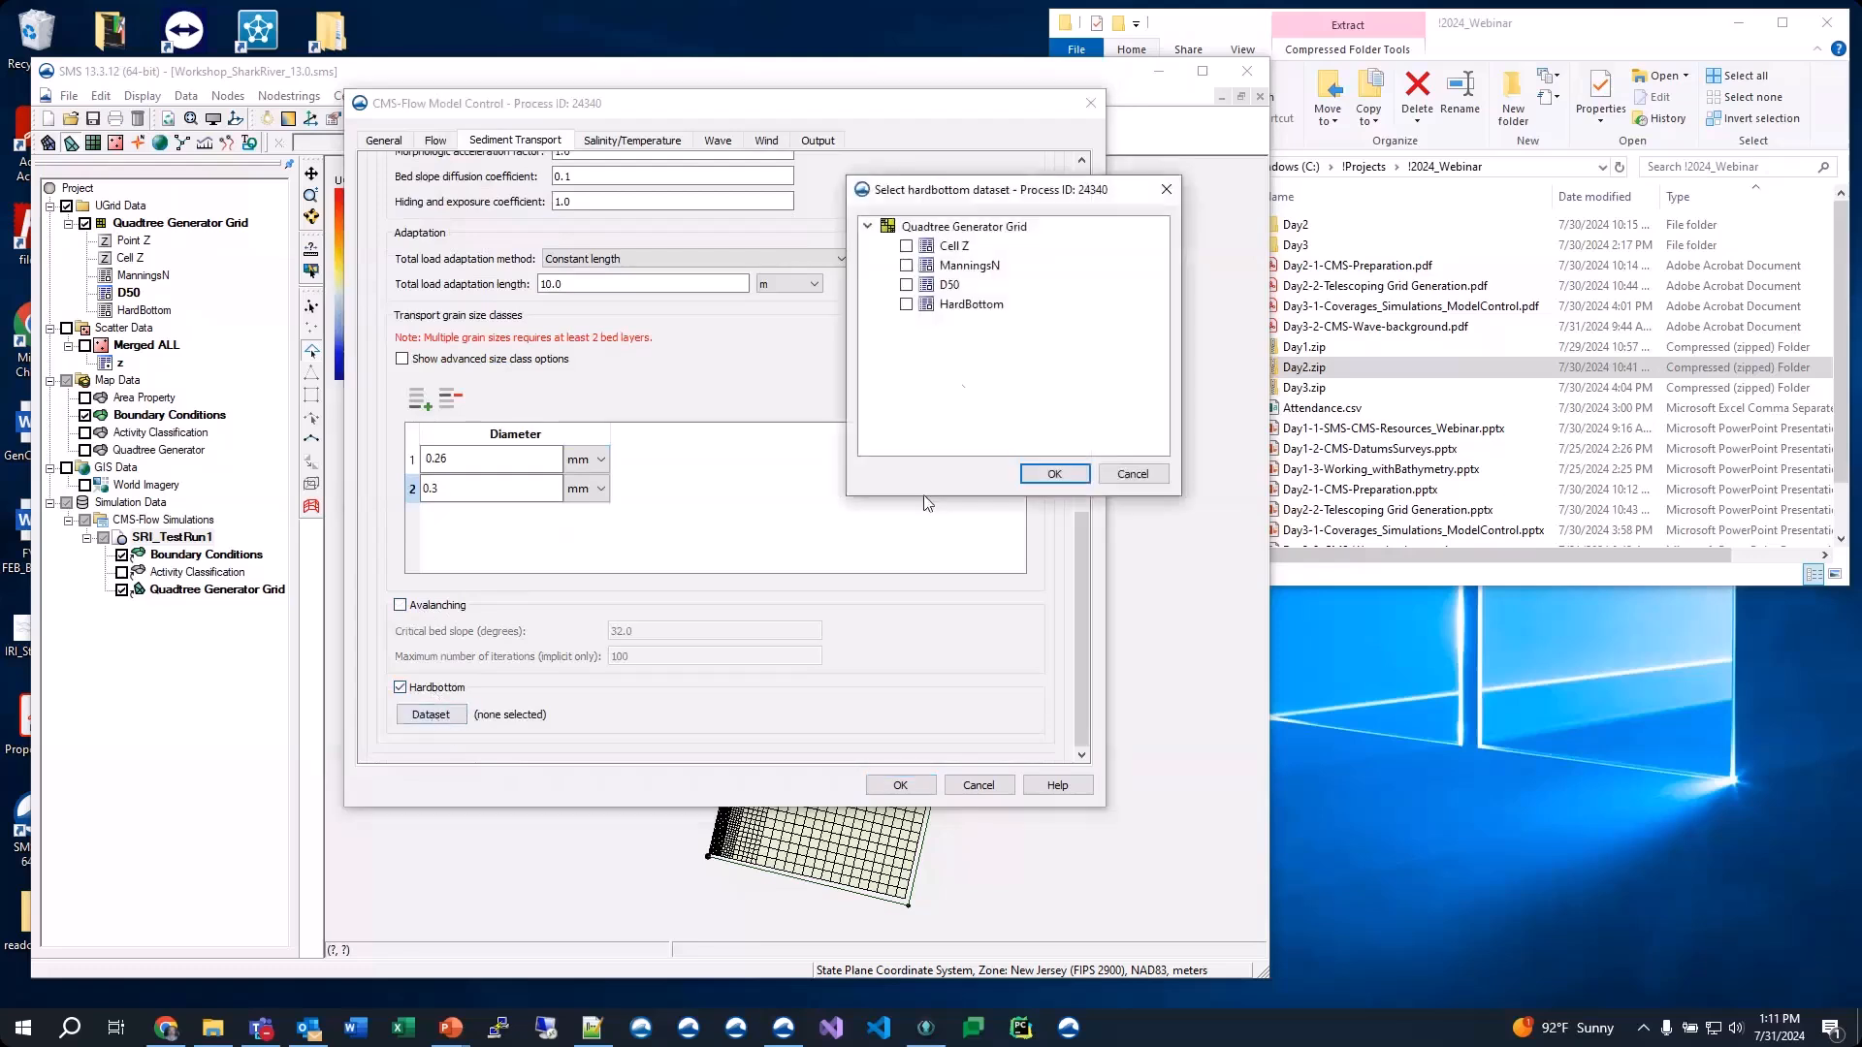
left_click(907, 305)
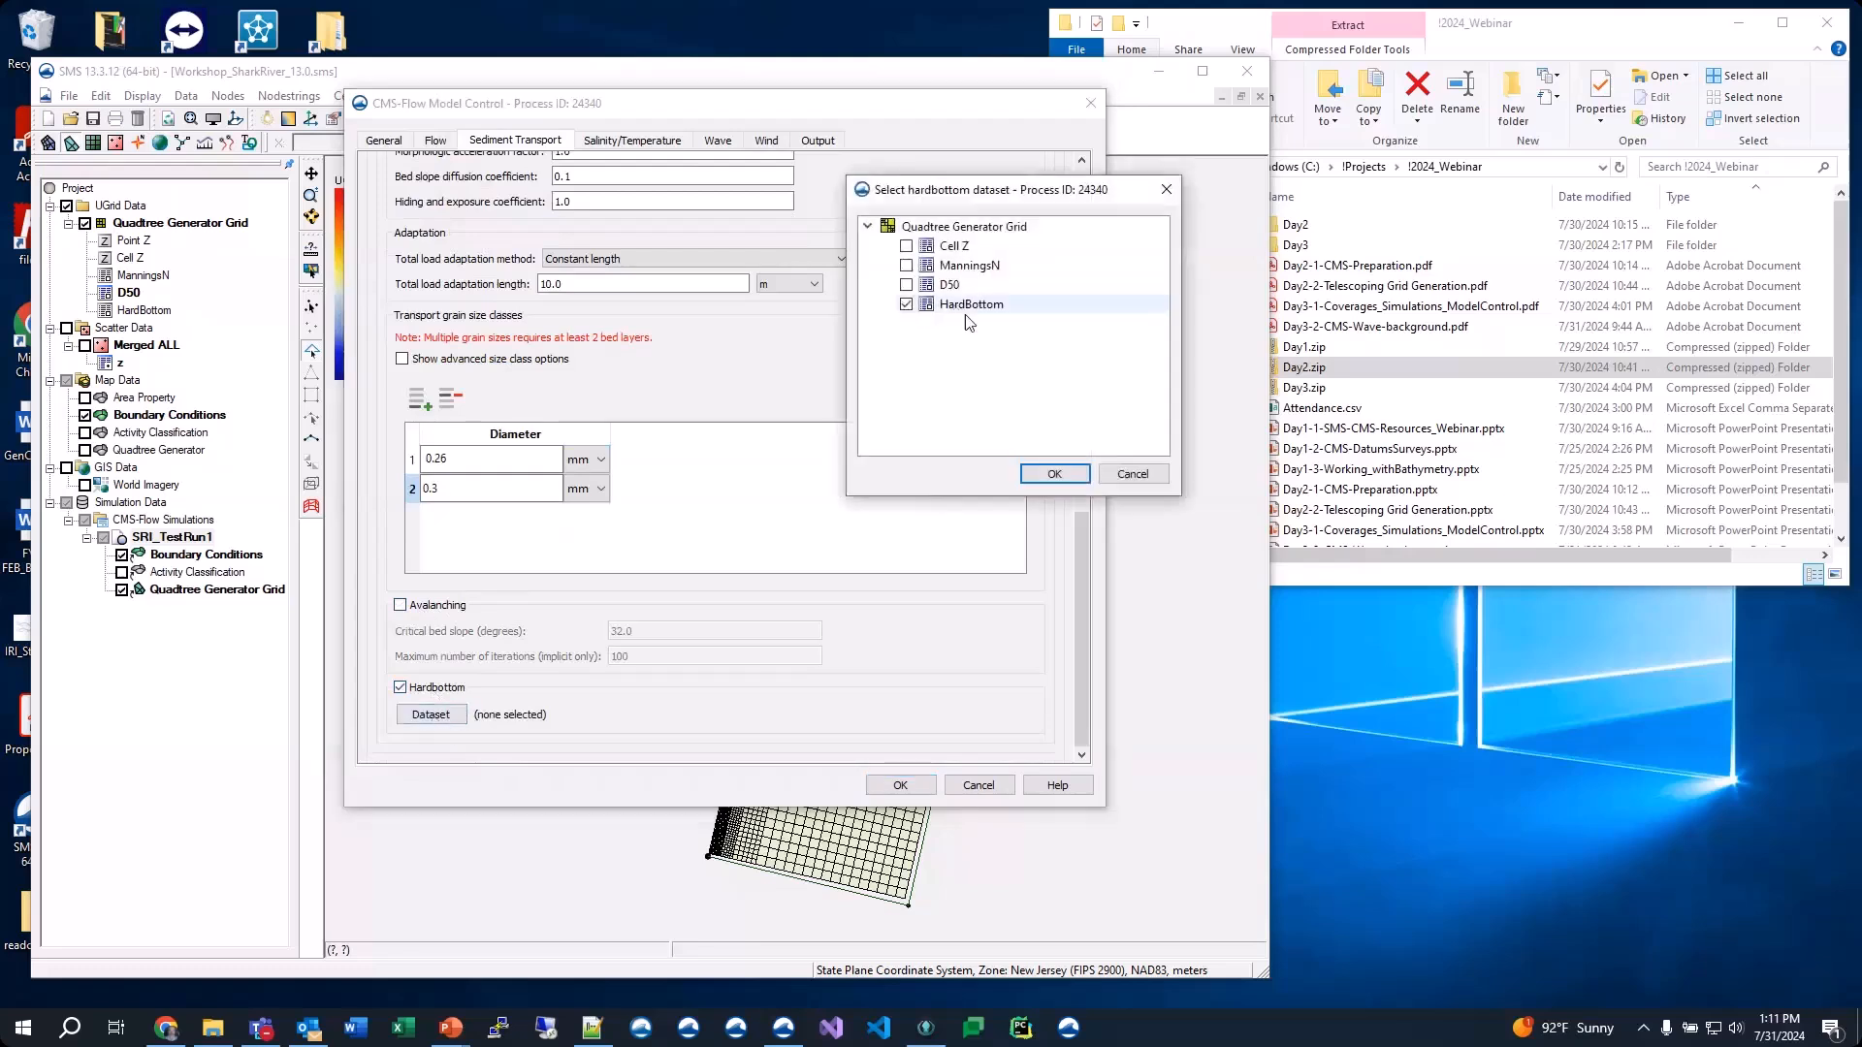
left_click(1054, 473)
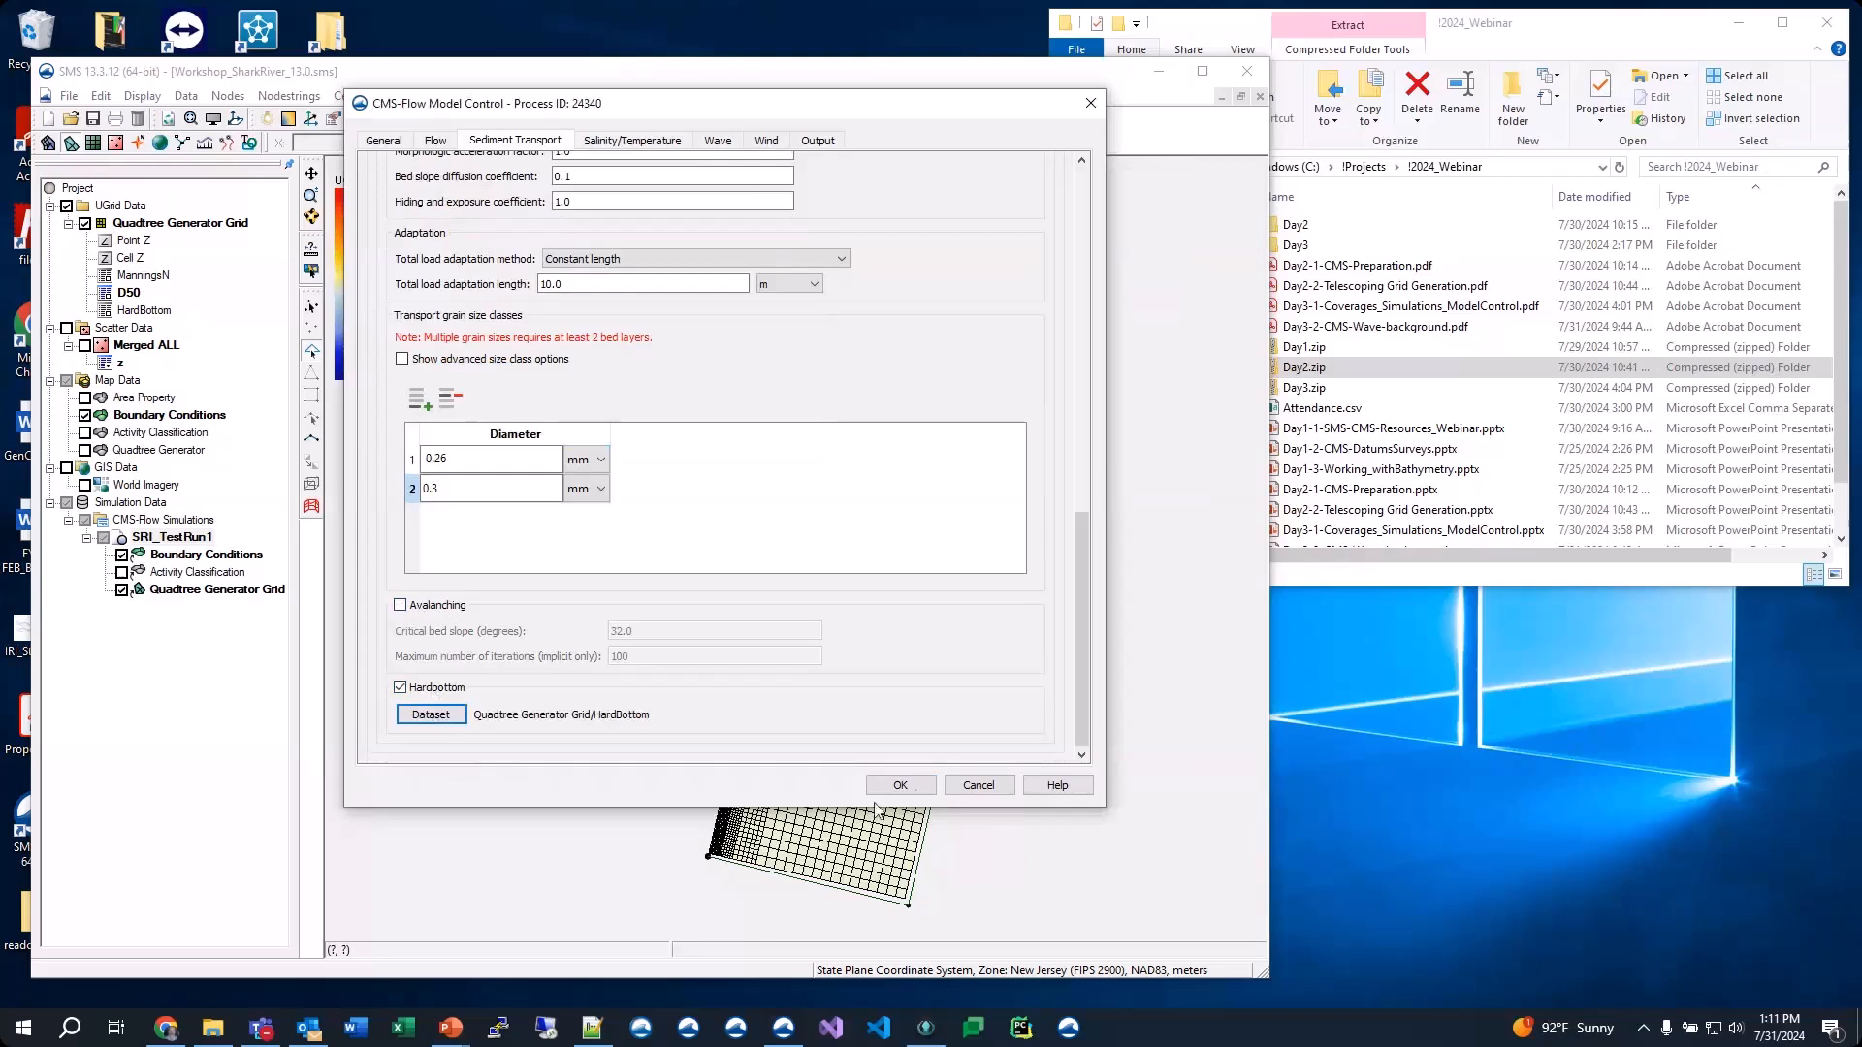
Check the salinity and temperature settings, and try the single wave condition and inline steering wave options before restoring None
left_click(633, 142)
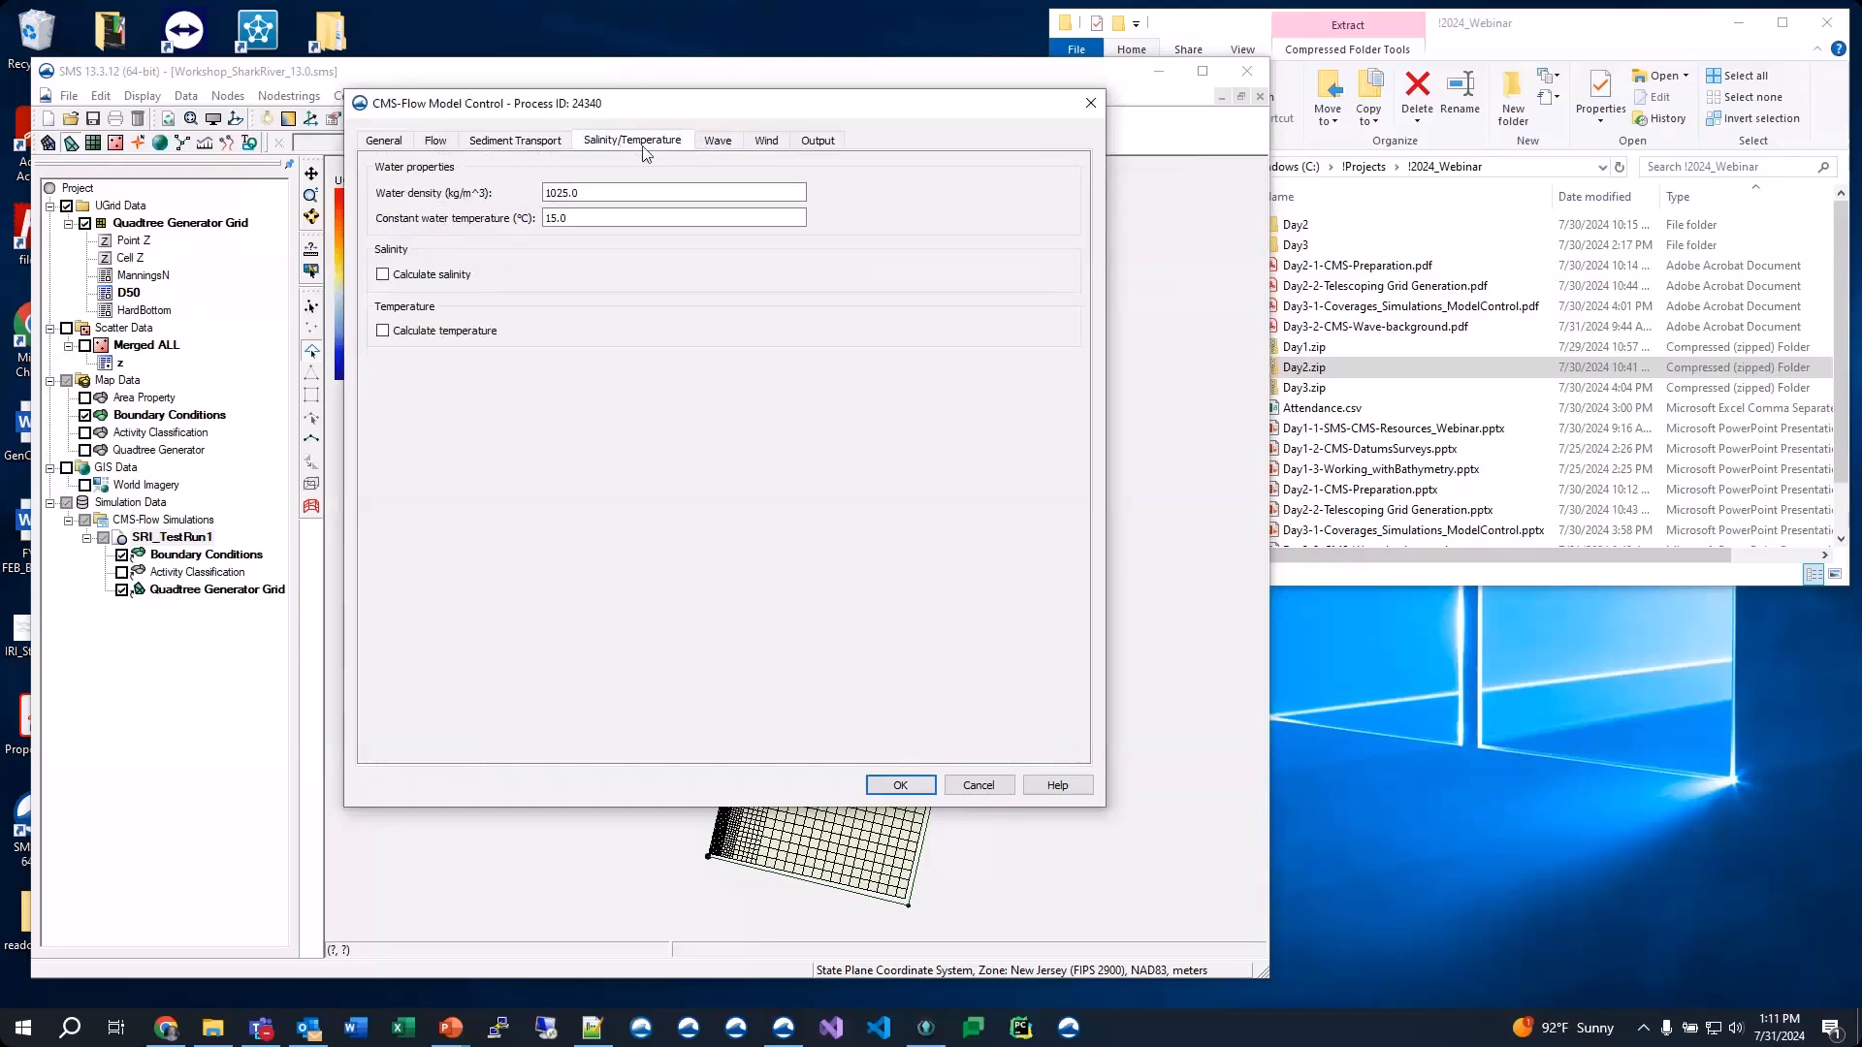
left_click(719, 141)
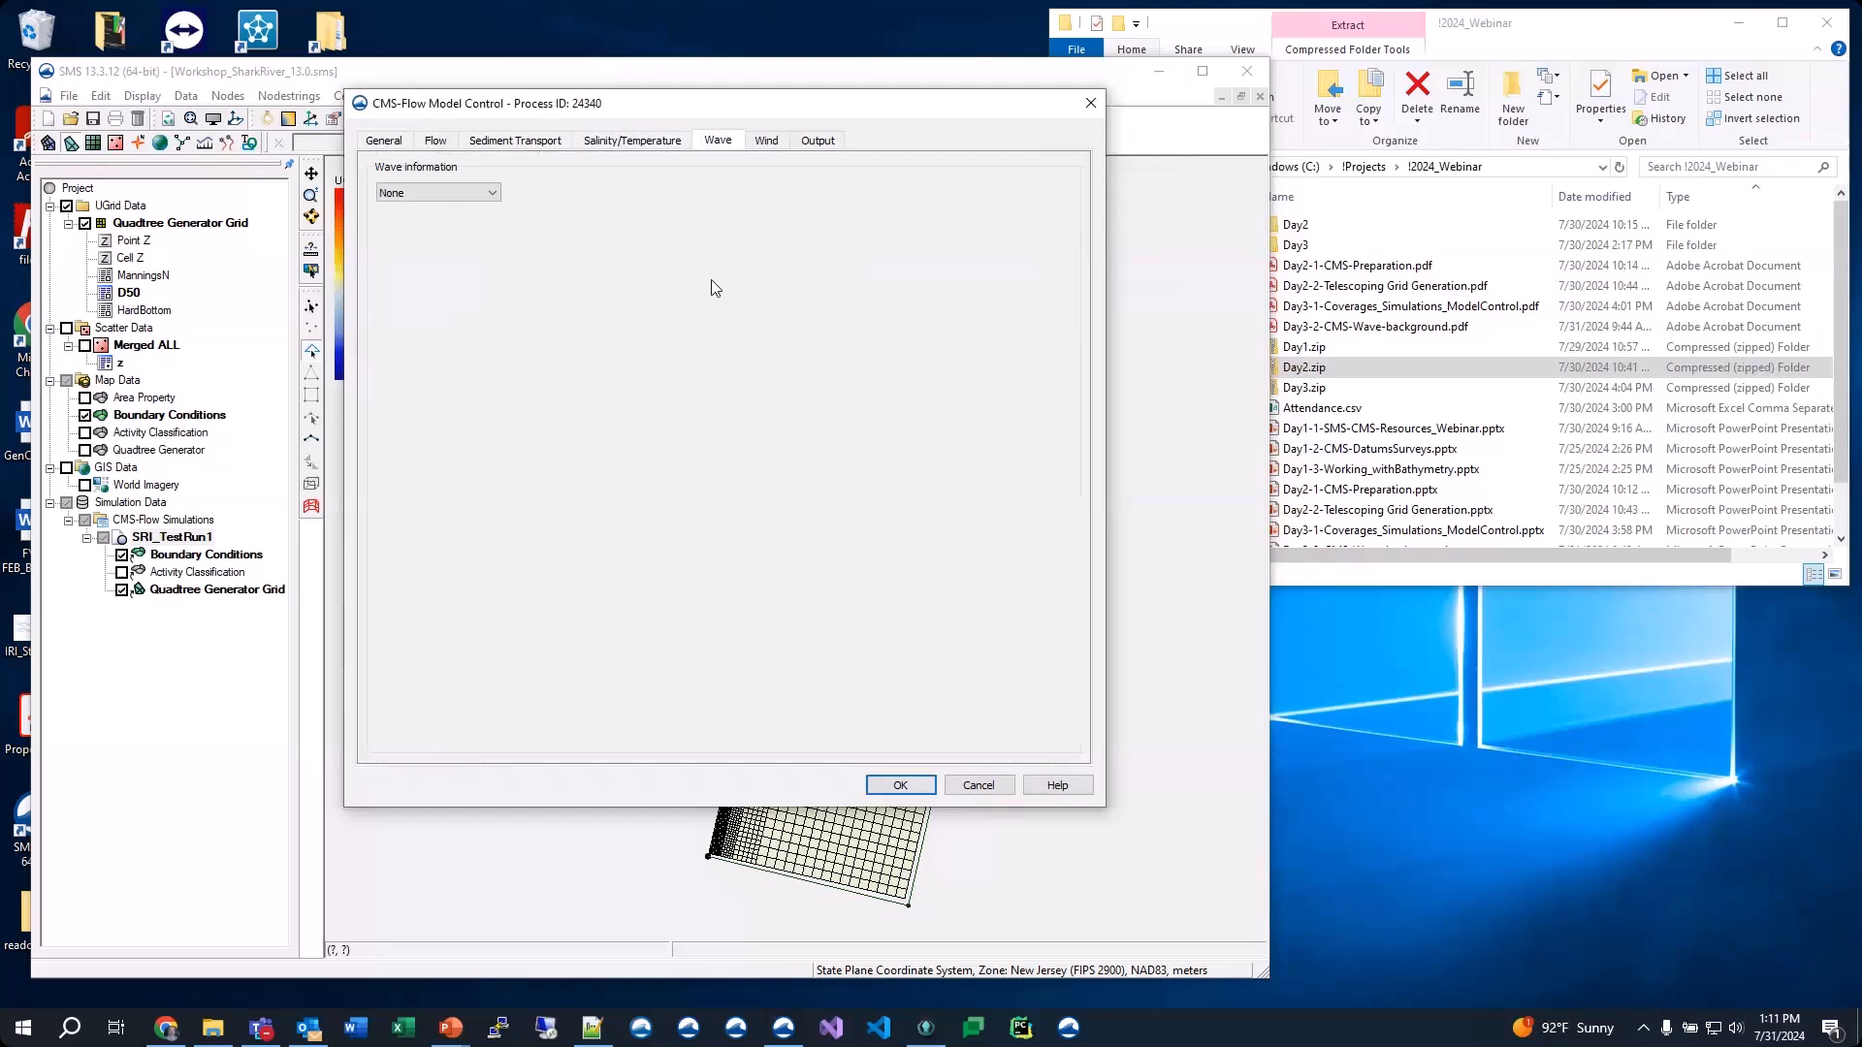
left_click(427, 194)
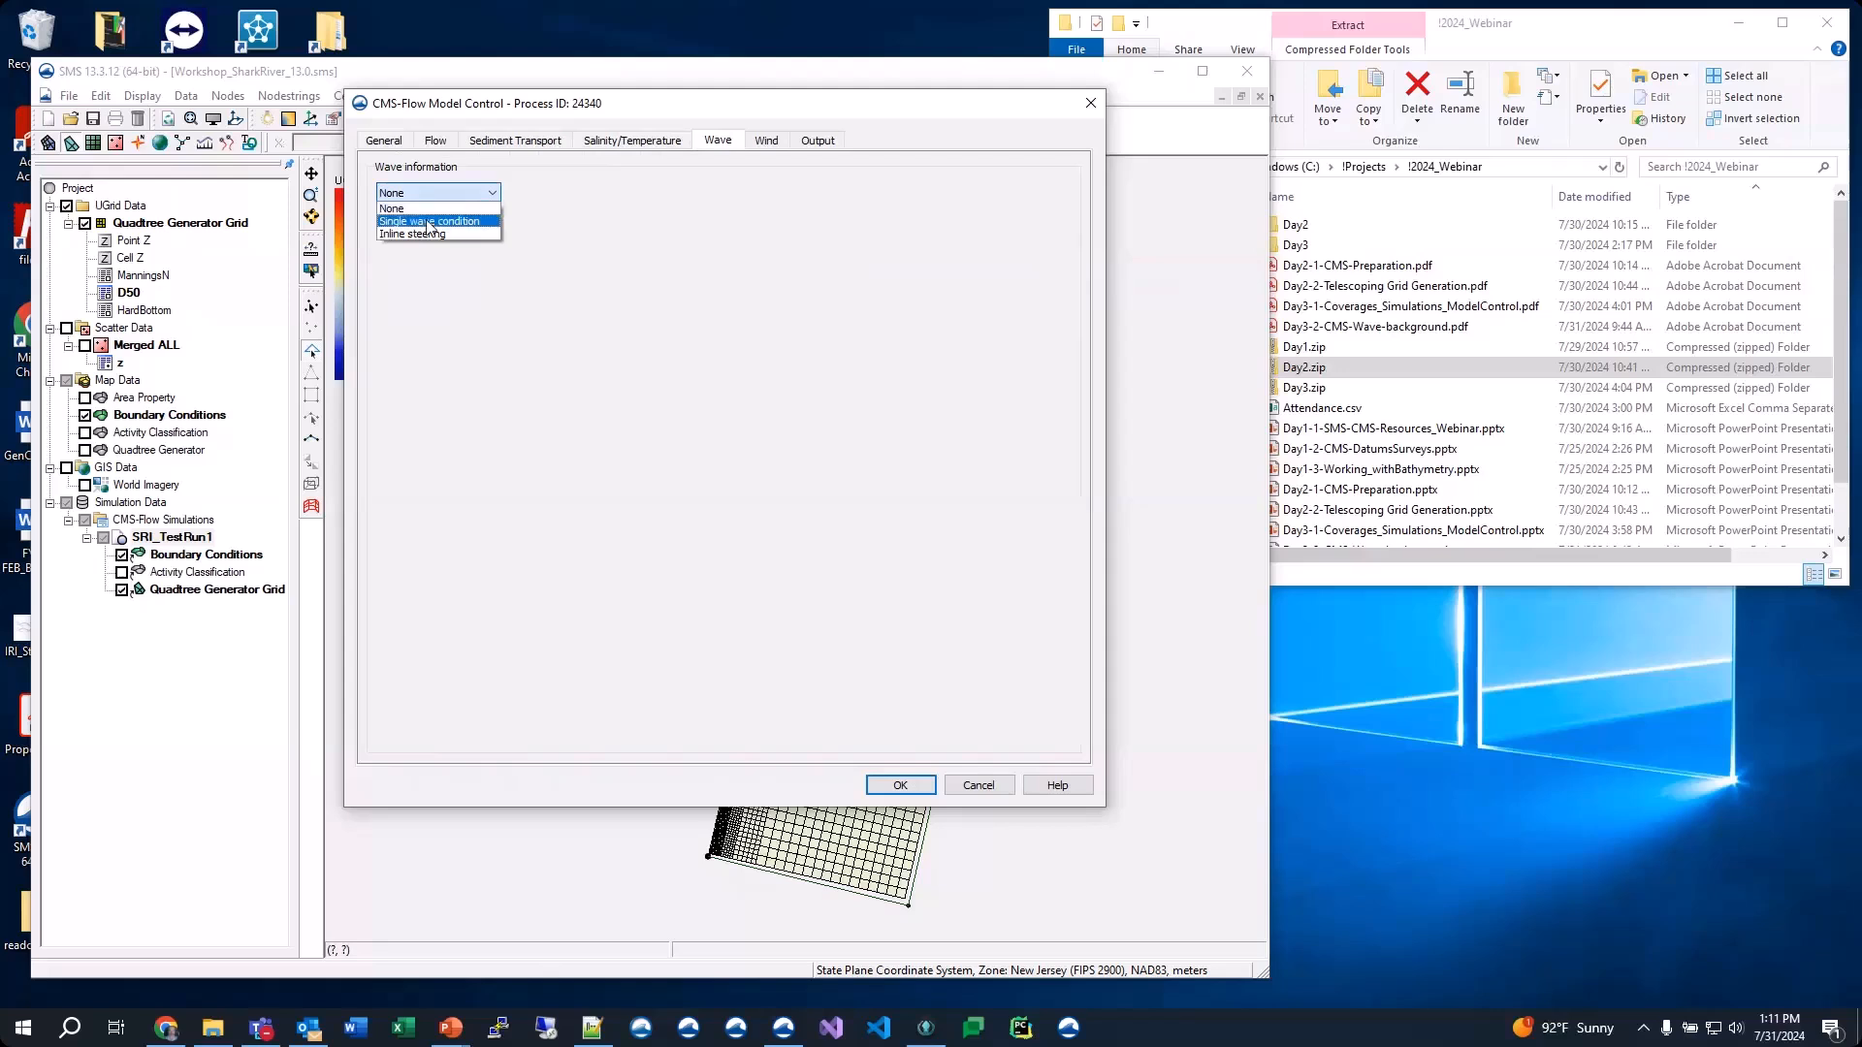
left_click(430, 222)
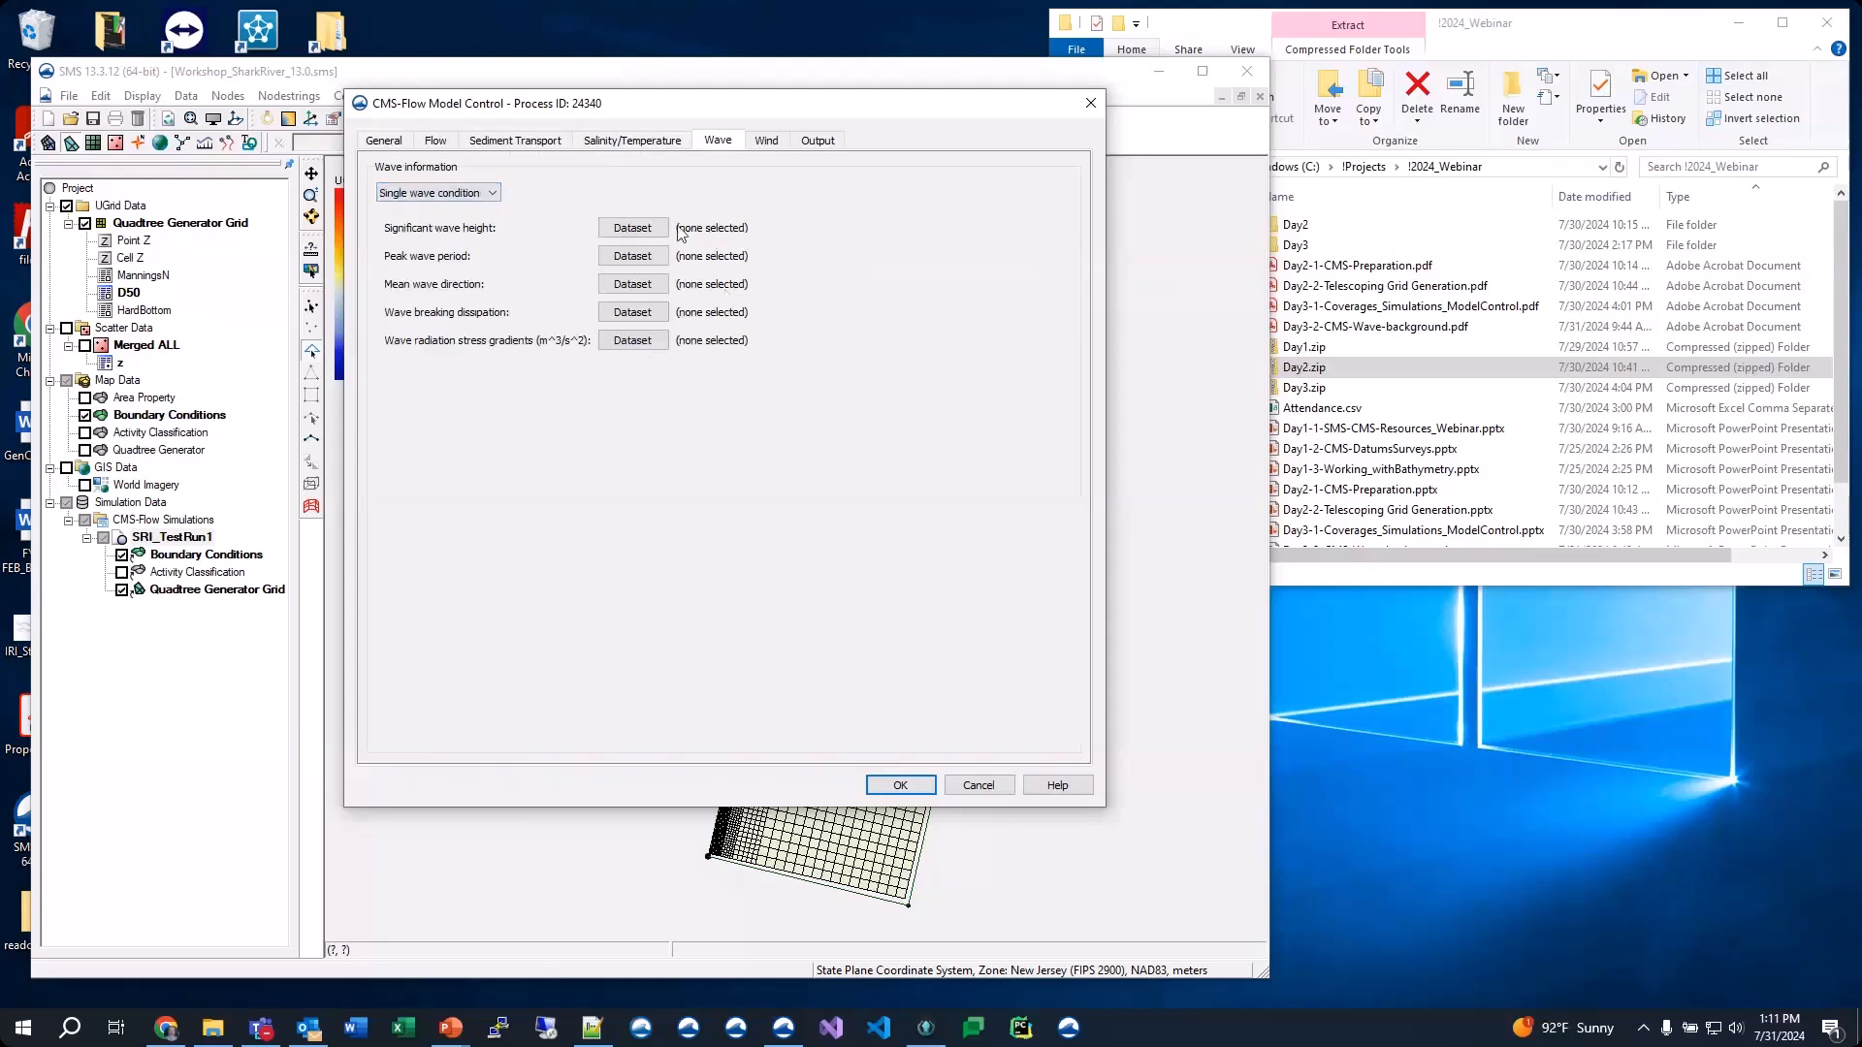
left_click(442, 193)
left_click(438, 235)
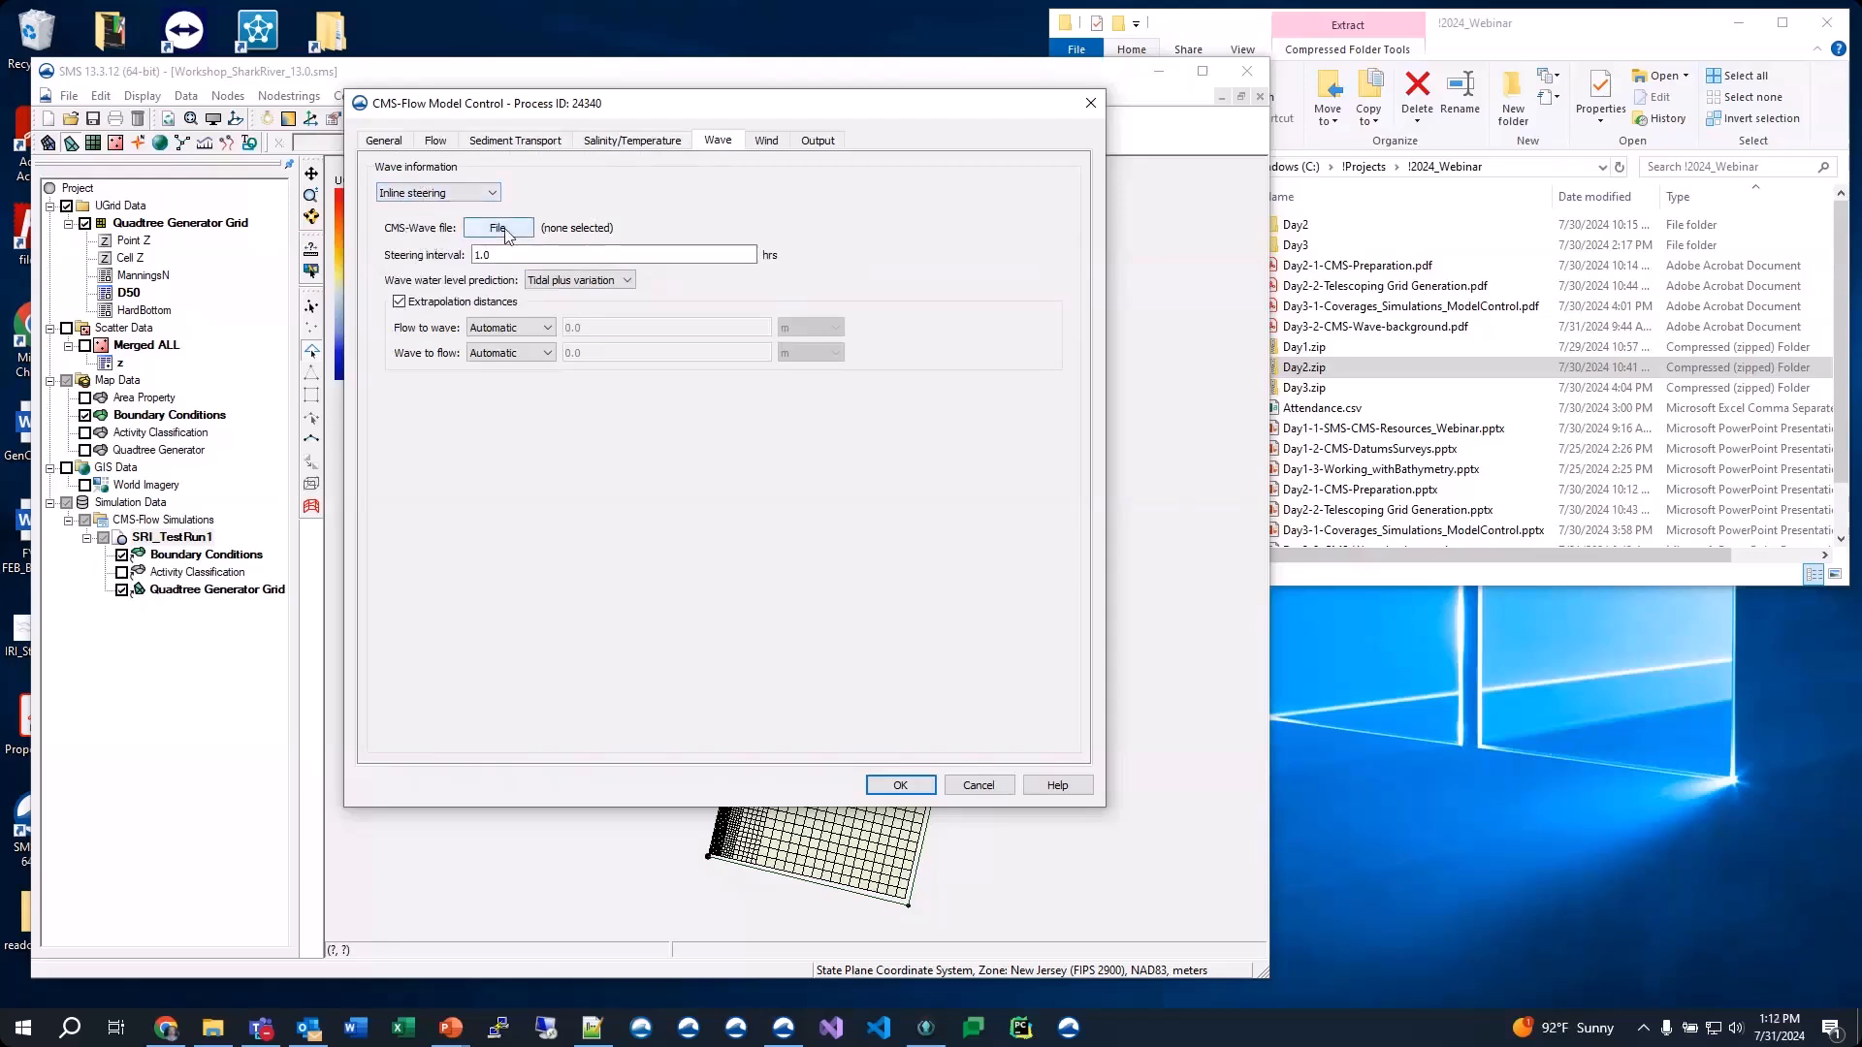
left_click(496, 254)
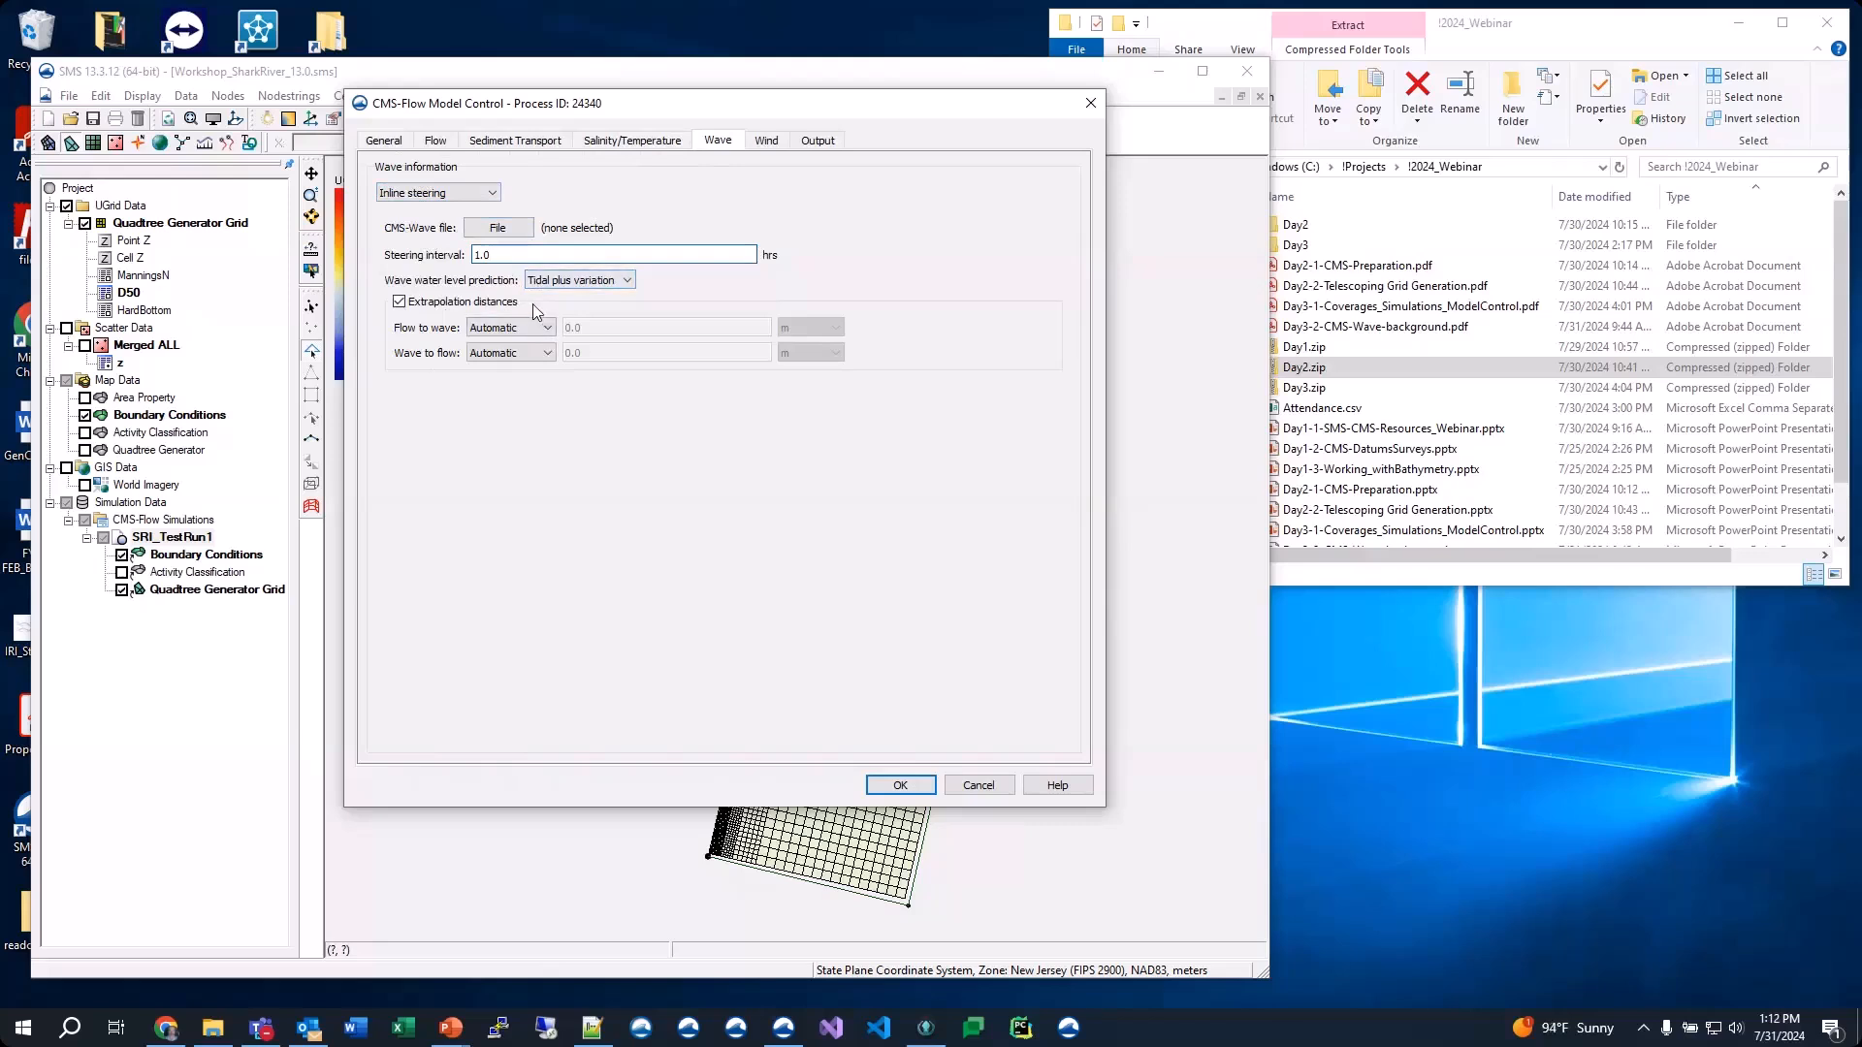
left_click(438, 192)
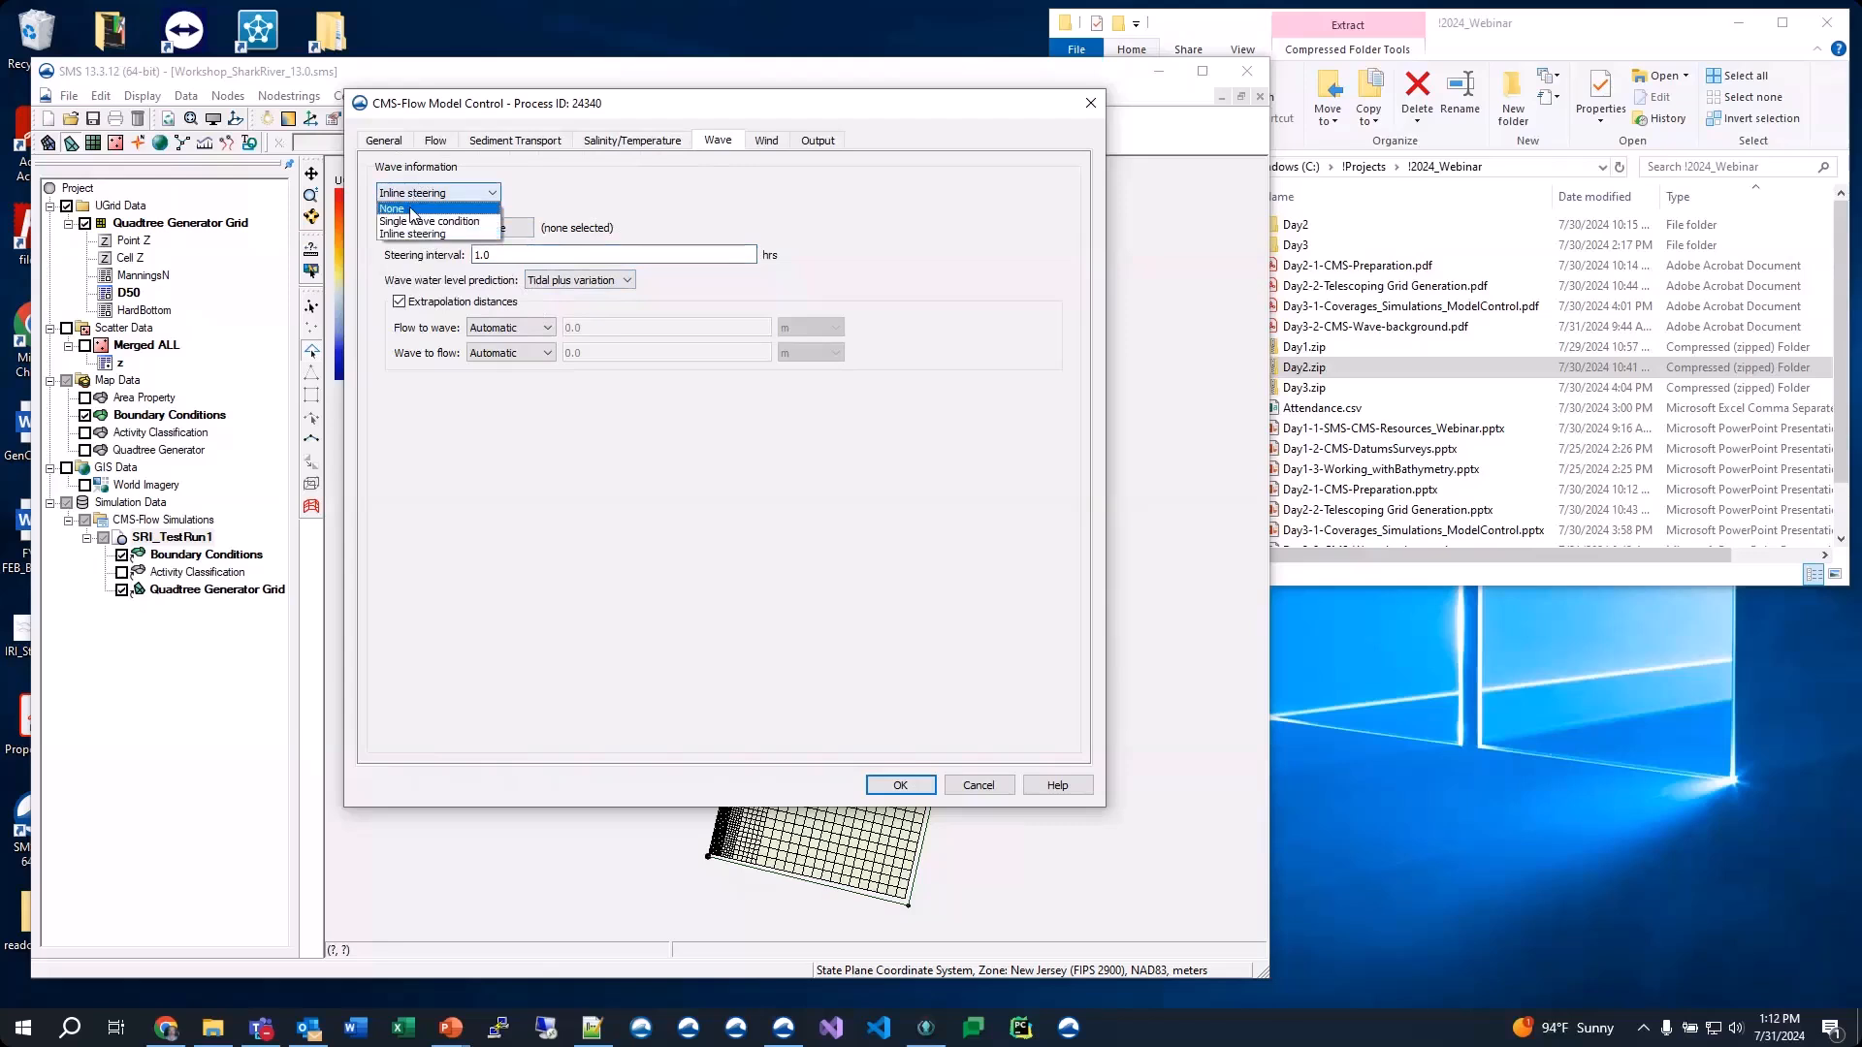
left_click(417, 211)
Try the spatially constant wind option and move the model control dialog aside to reveal the grid
left_click(767, 142)
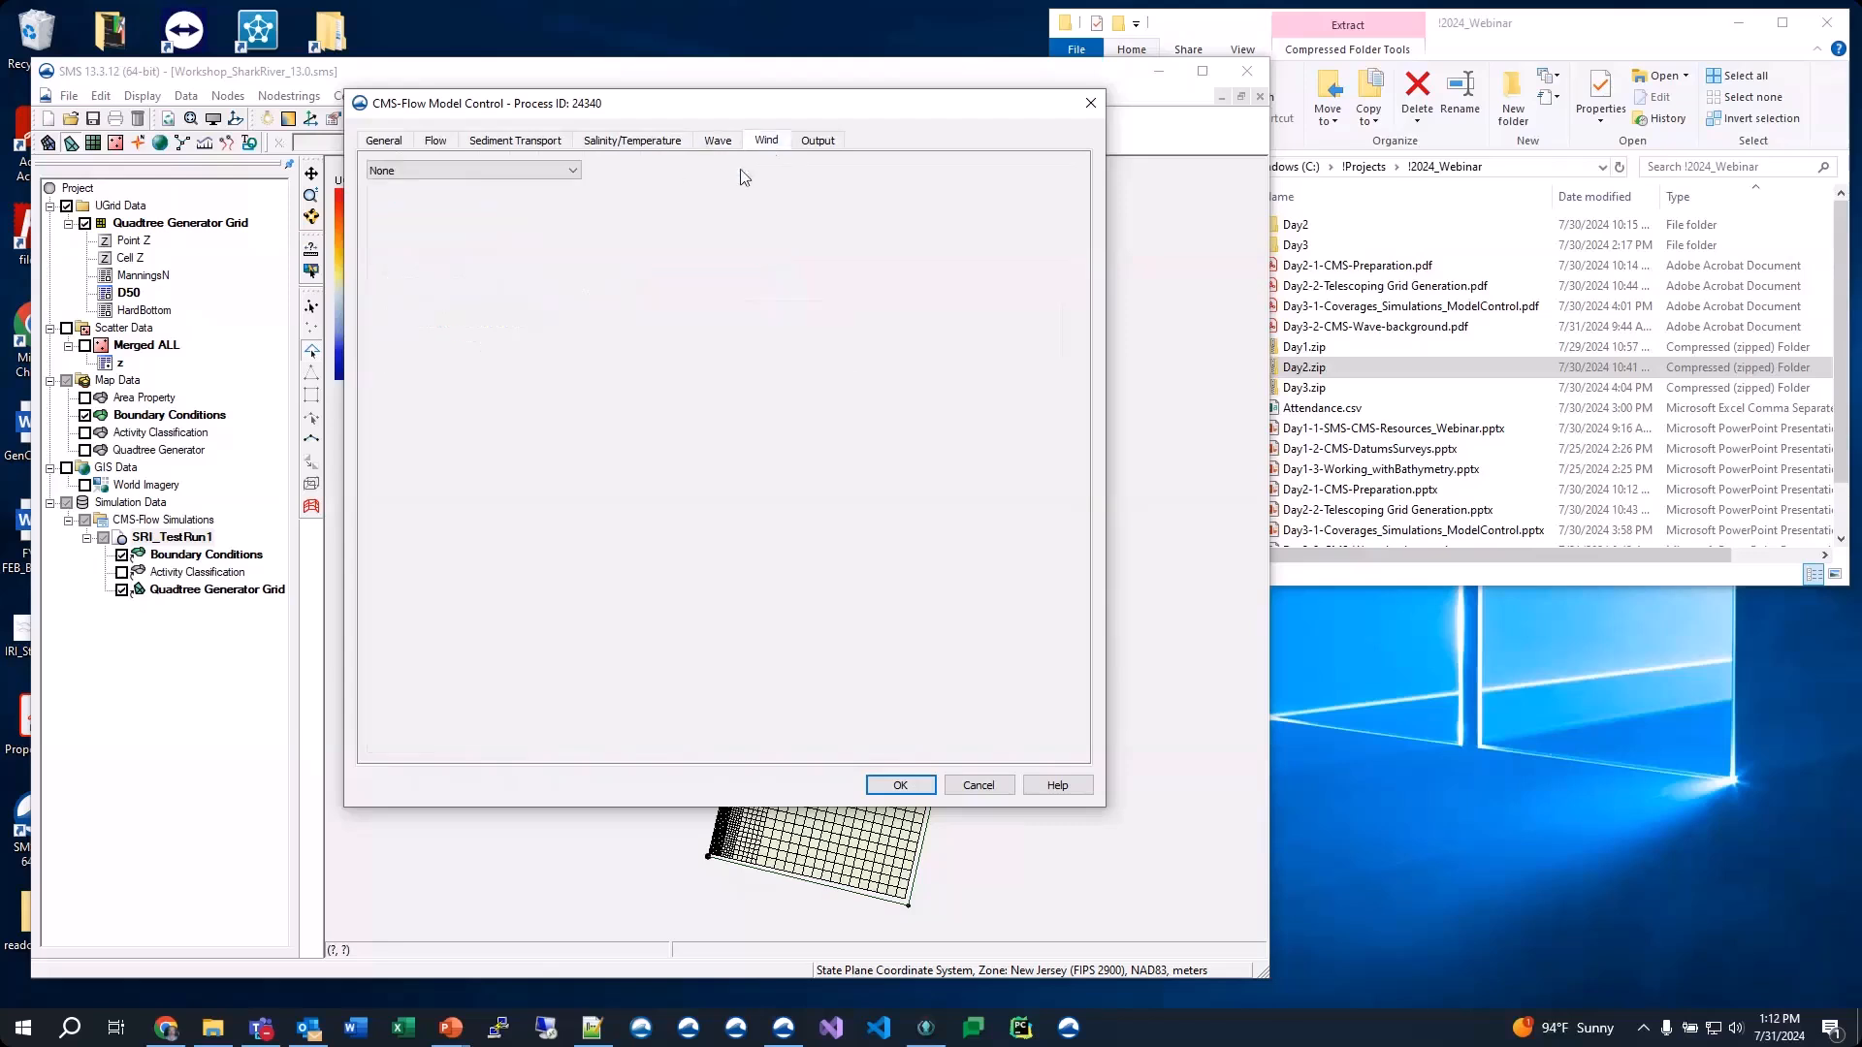
left_click(470, 180)
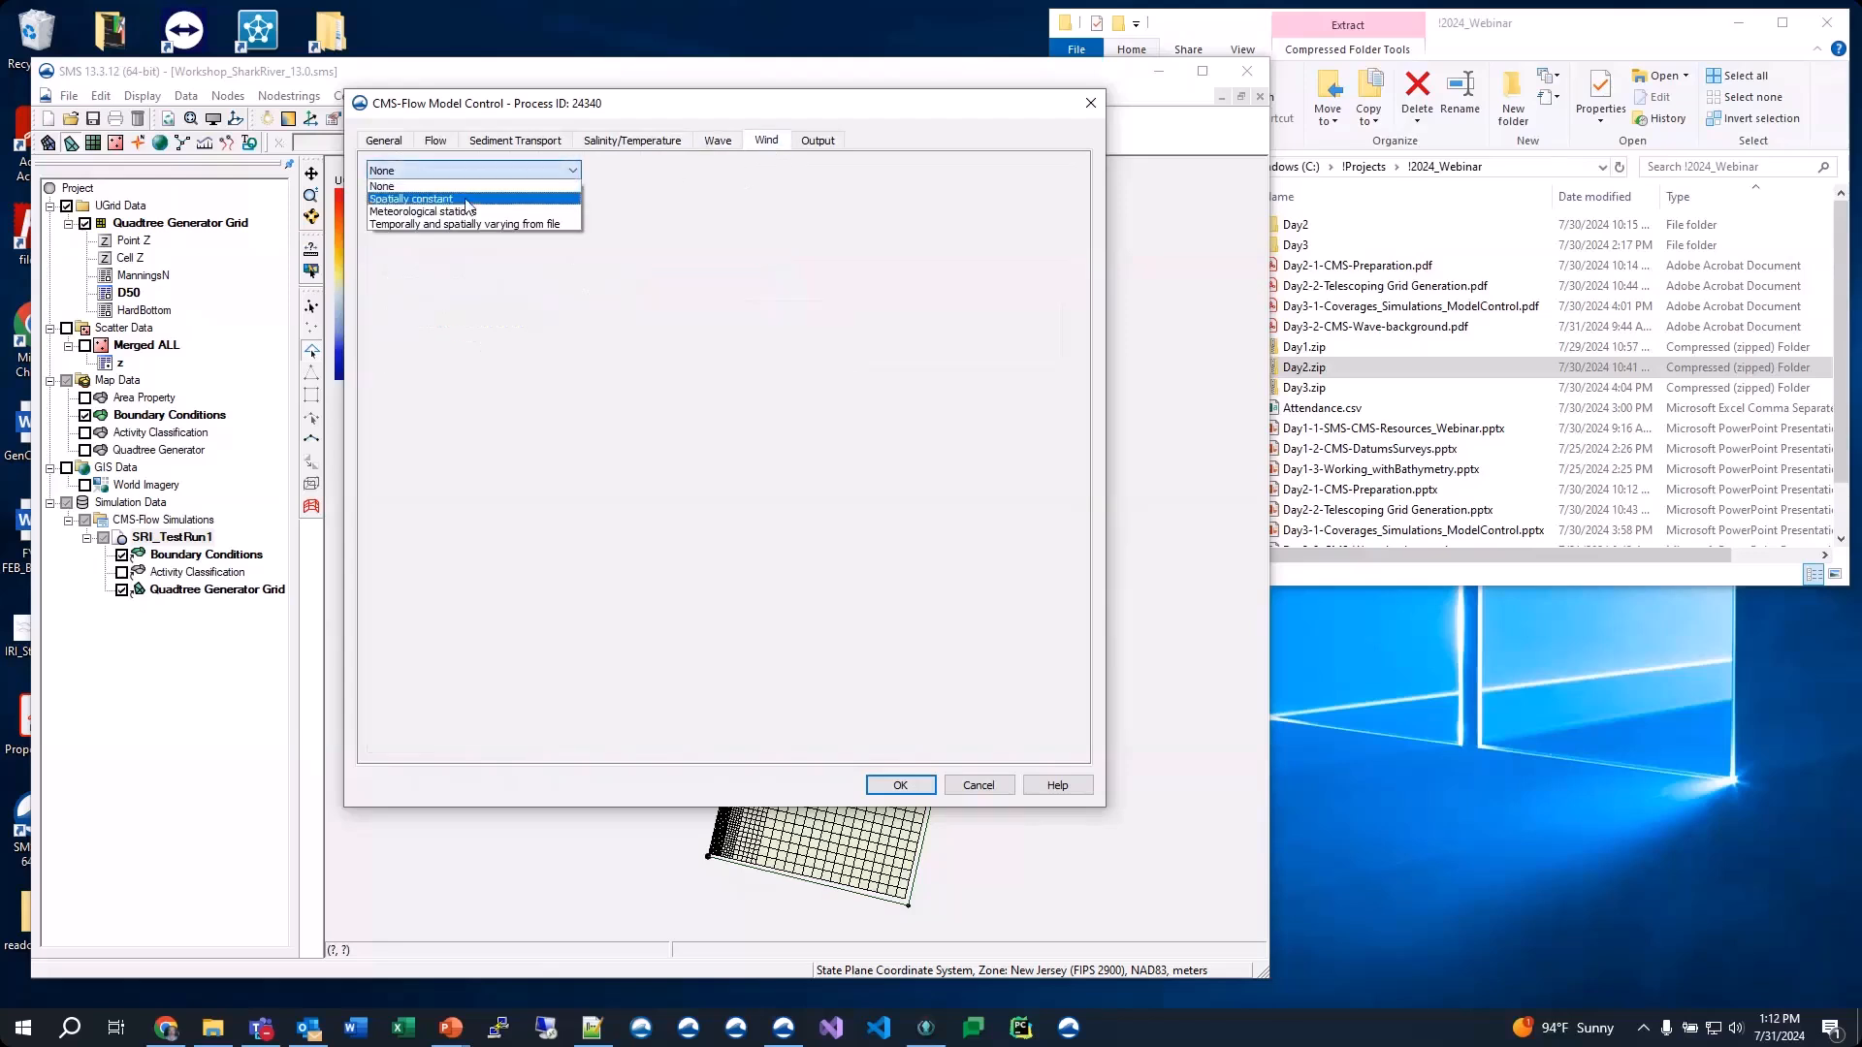
left_click(456, 197)
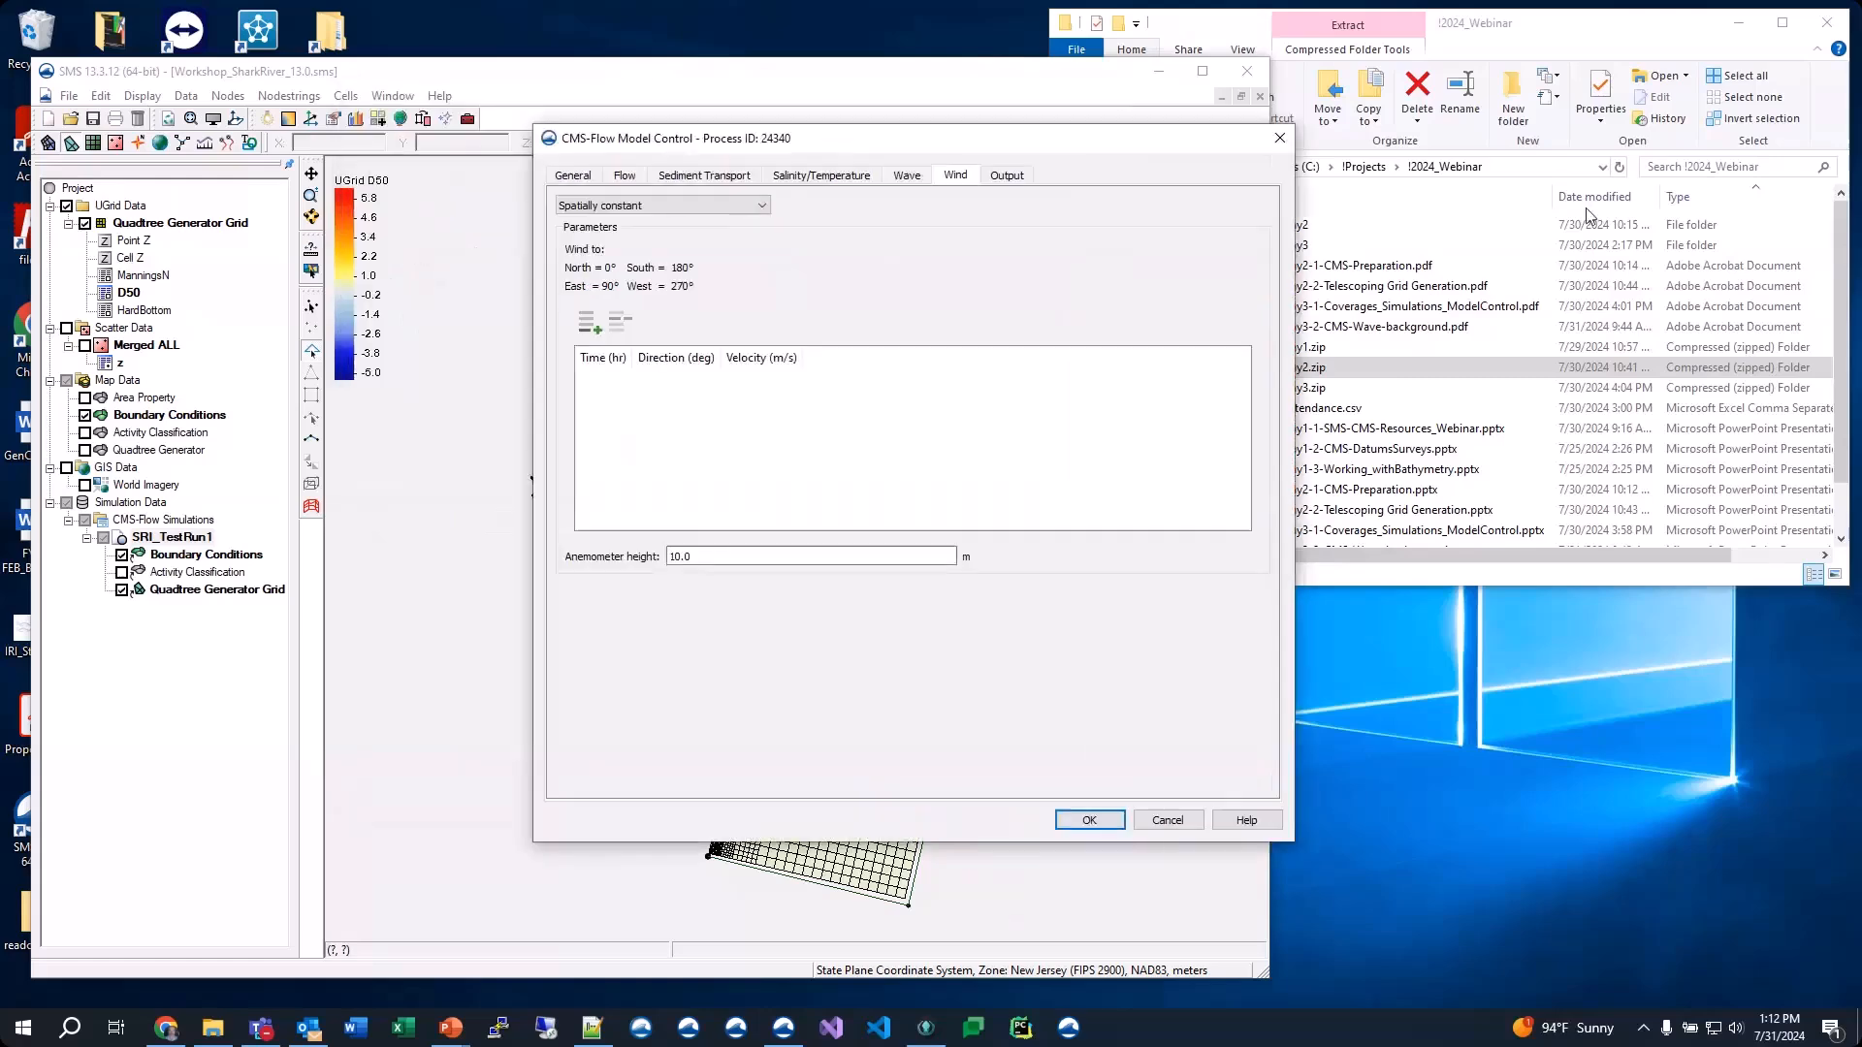
left_click_drag(857, 122, 1633, 165)
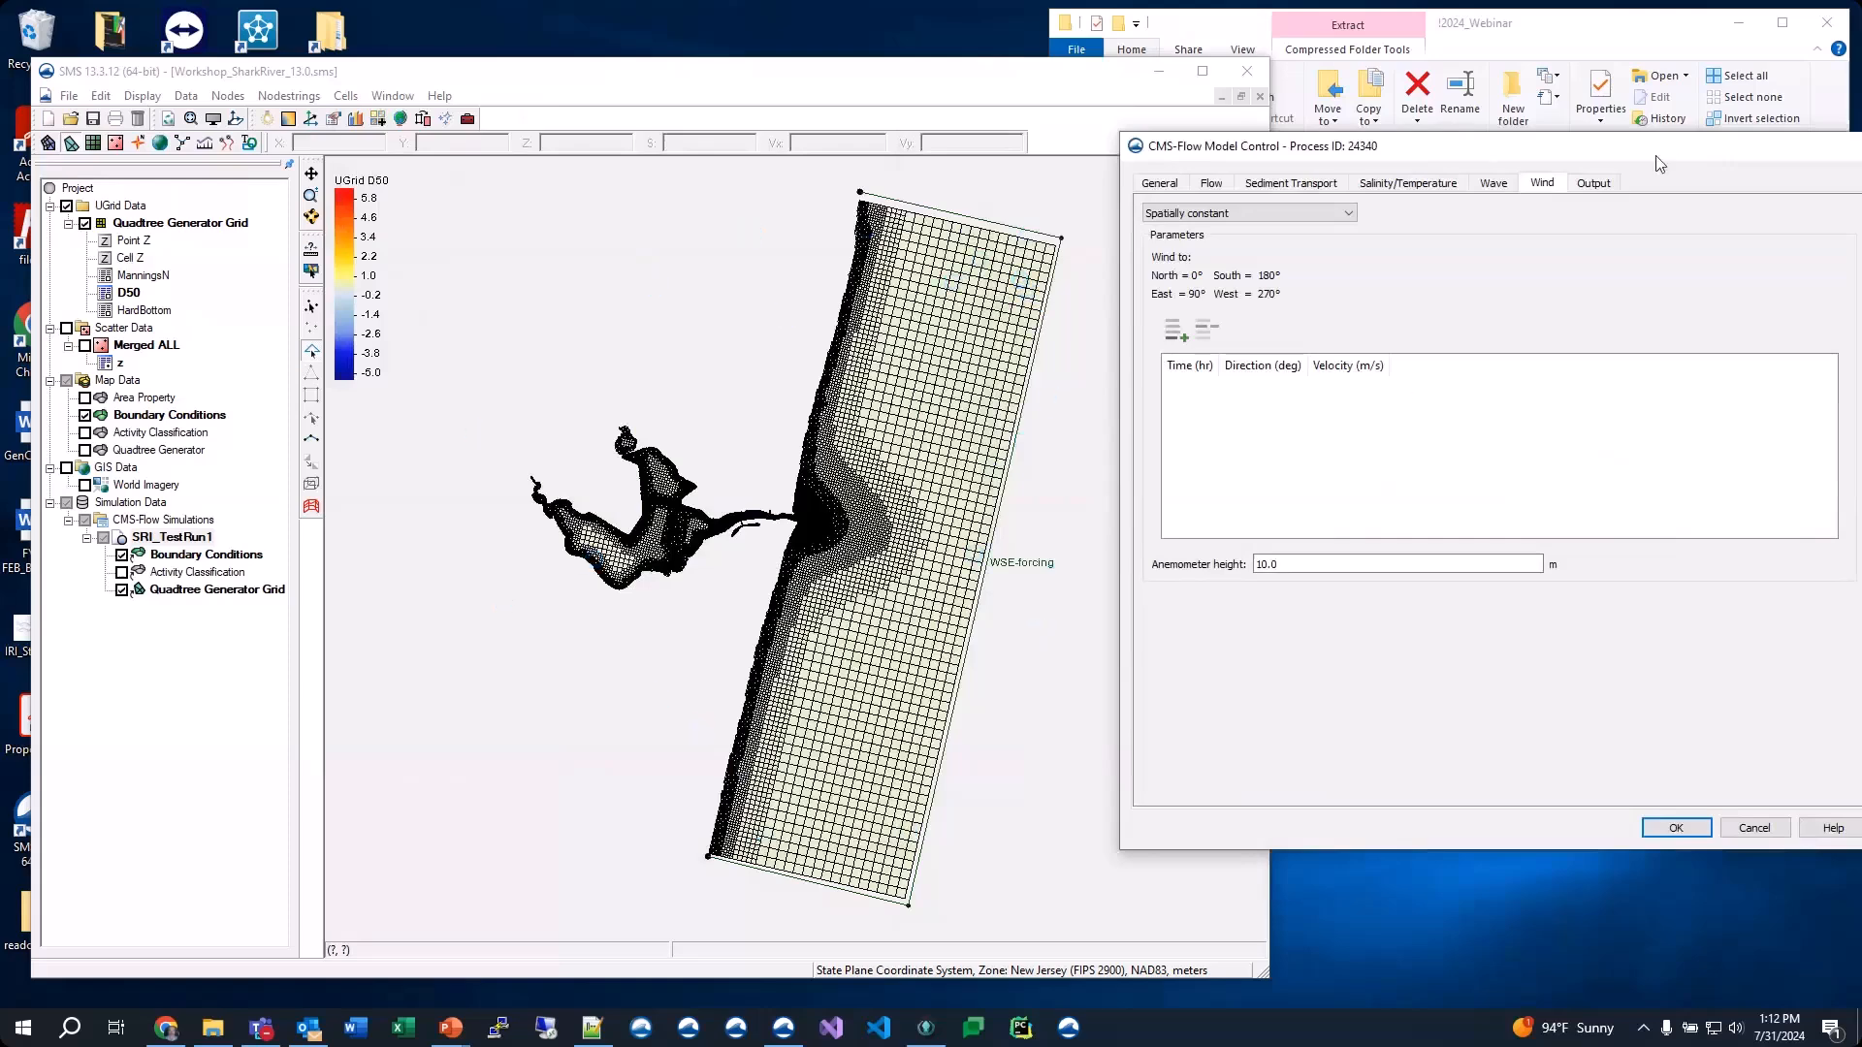
left_click_drag(1656, 156, 1504, 167)
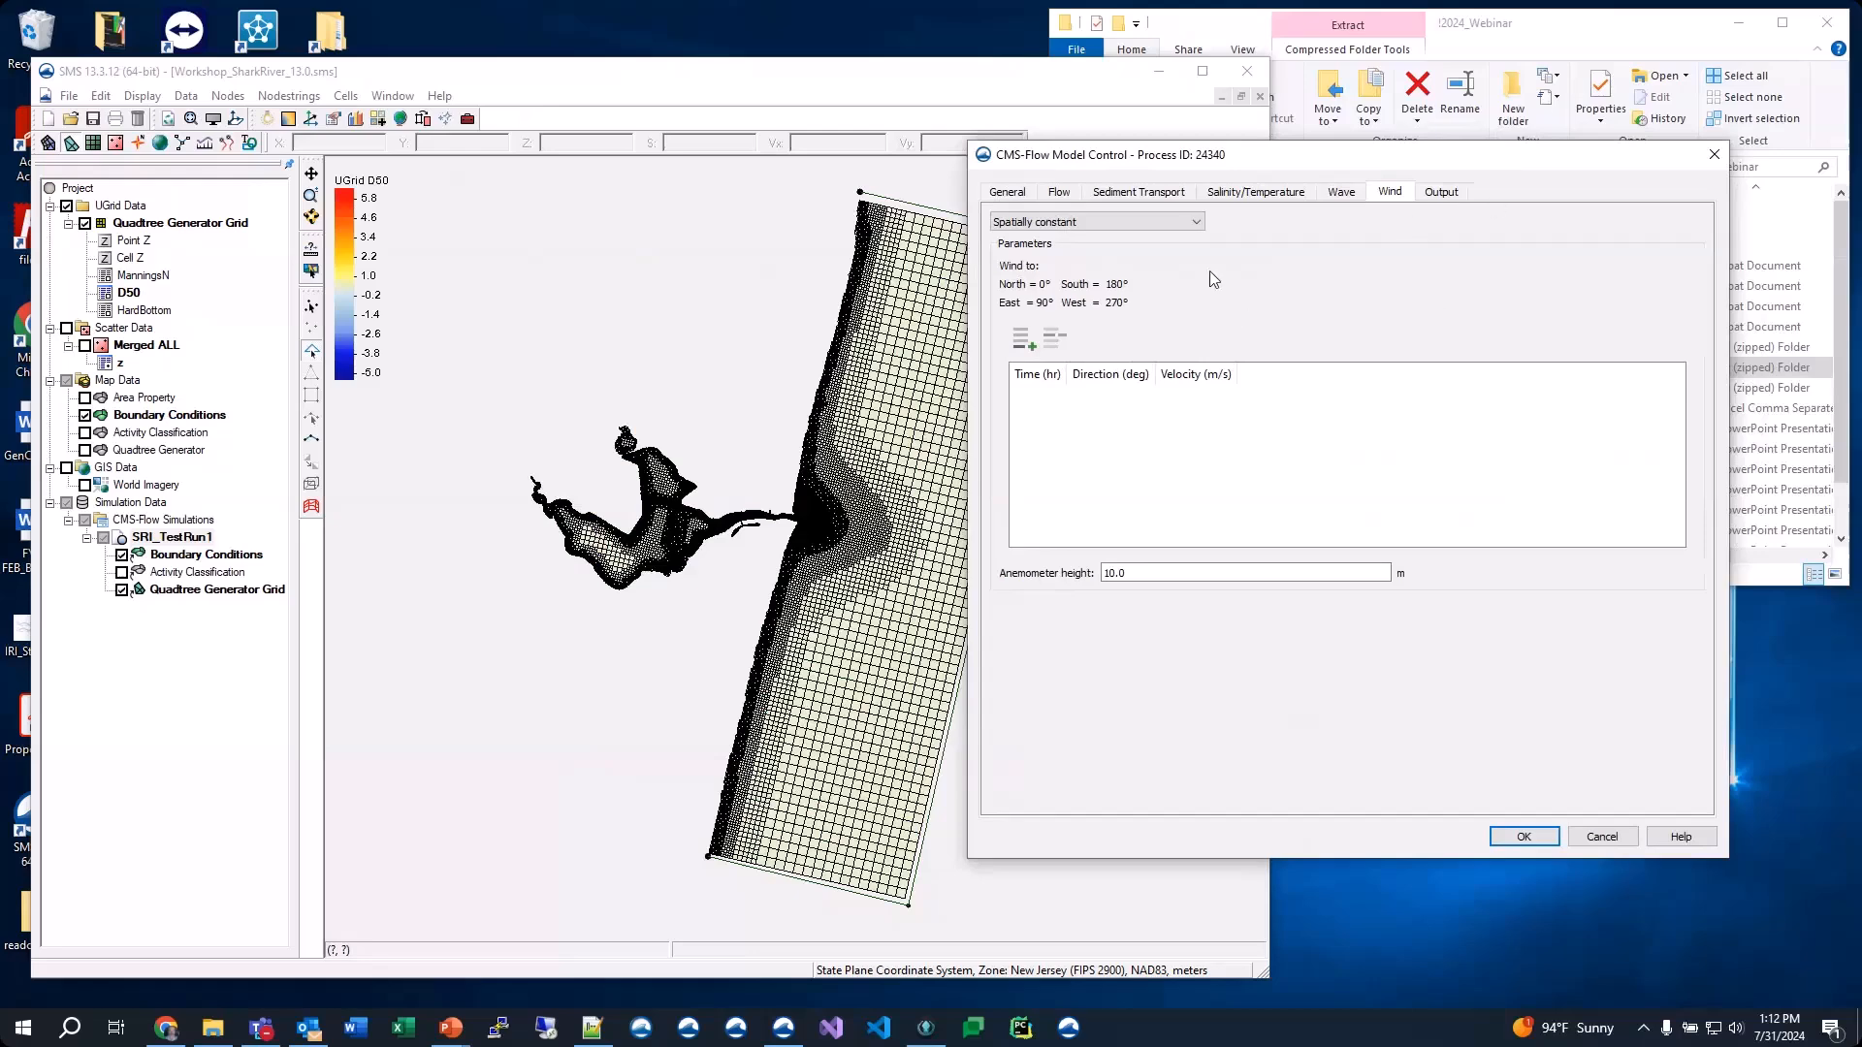
Switch the wind option to meteorological stations and add two station rows
left_click(1057, 228)
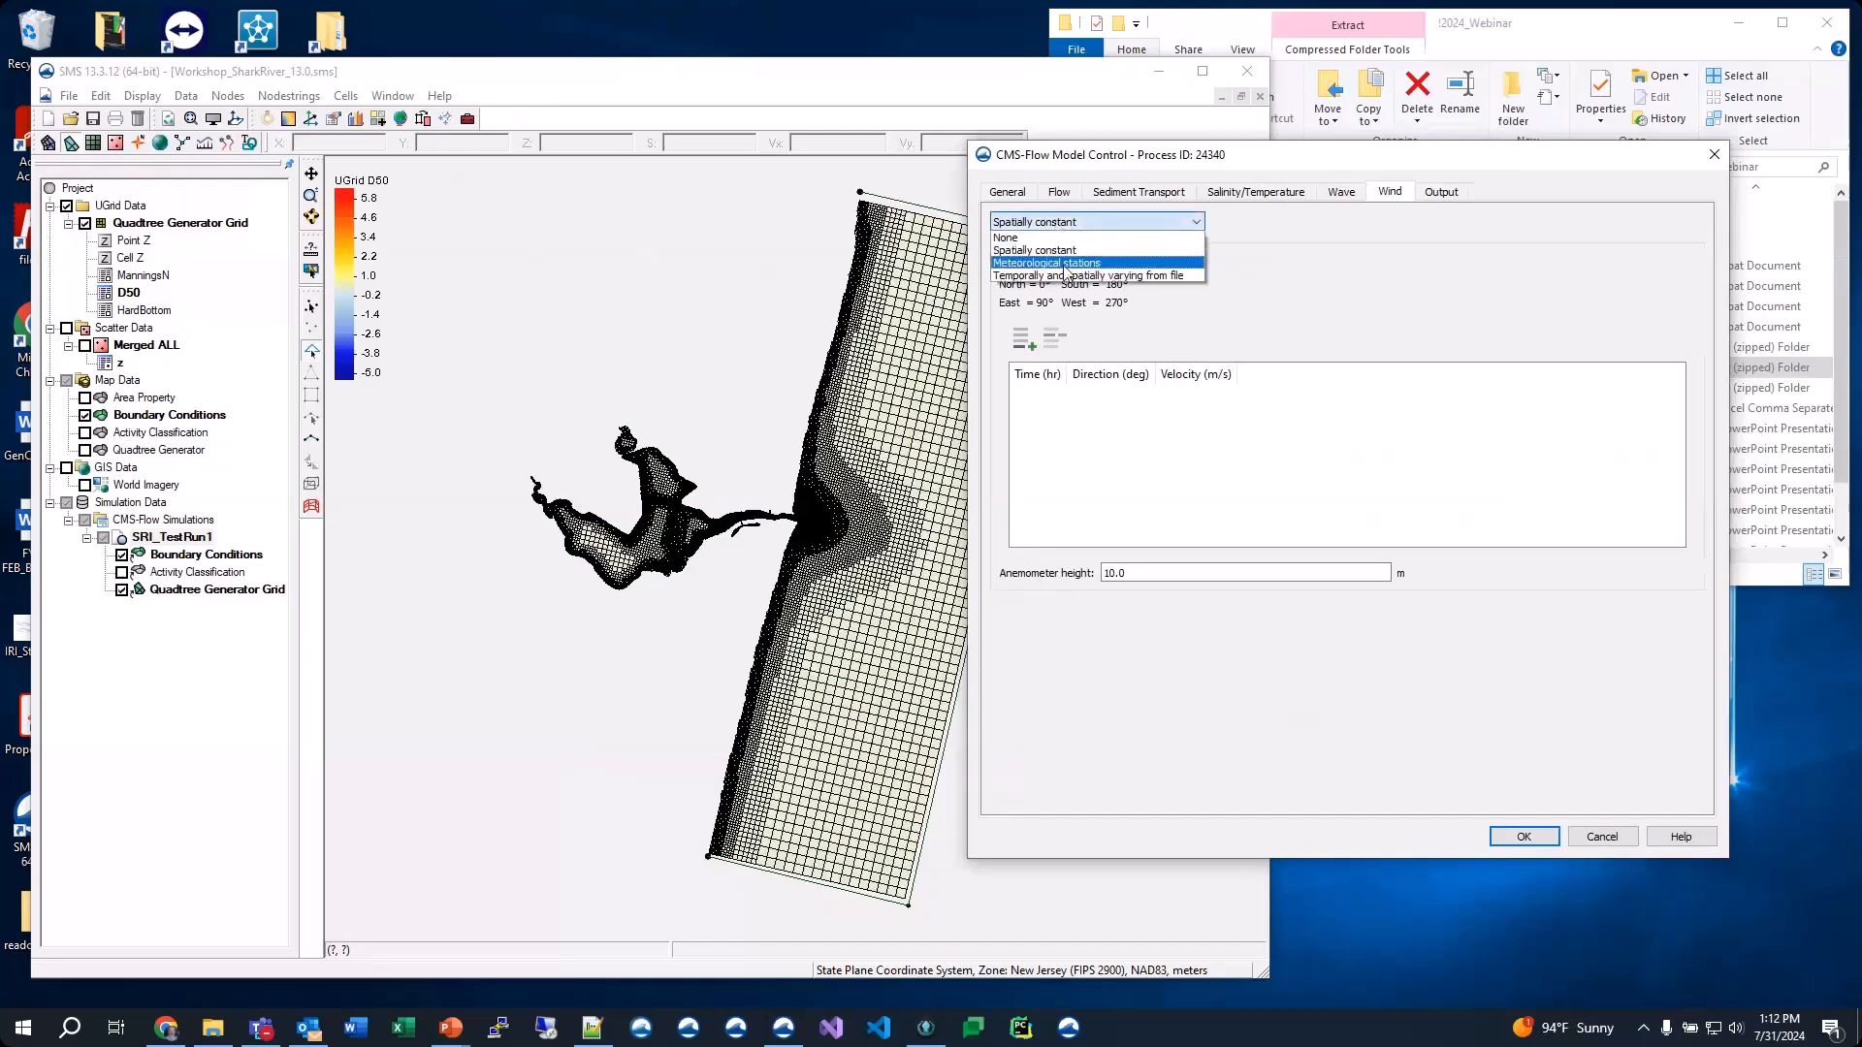
left_click(1067, 263)
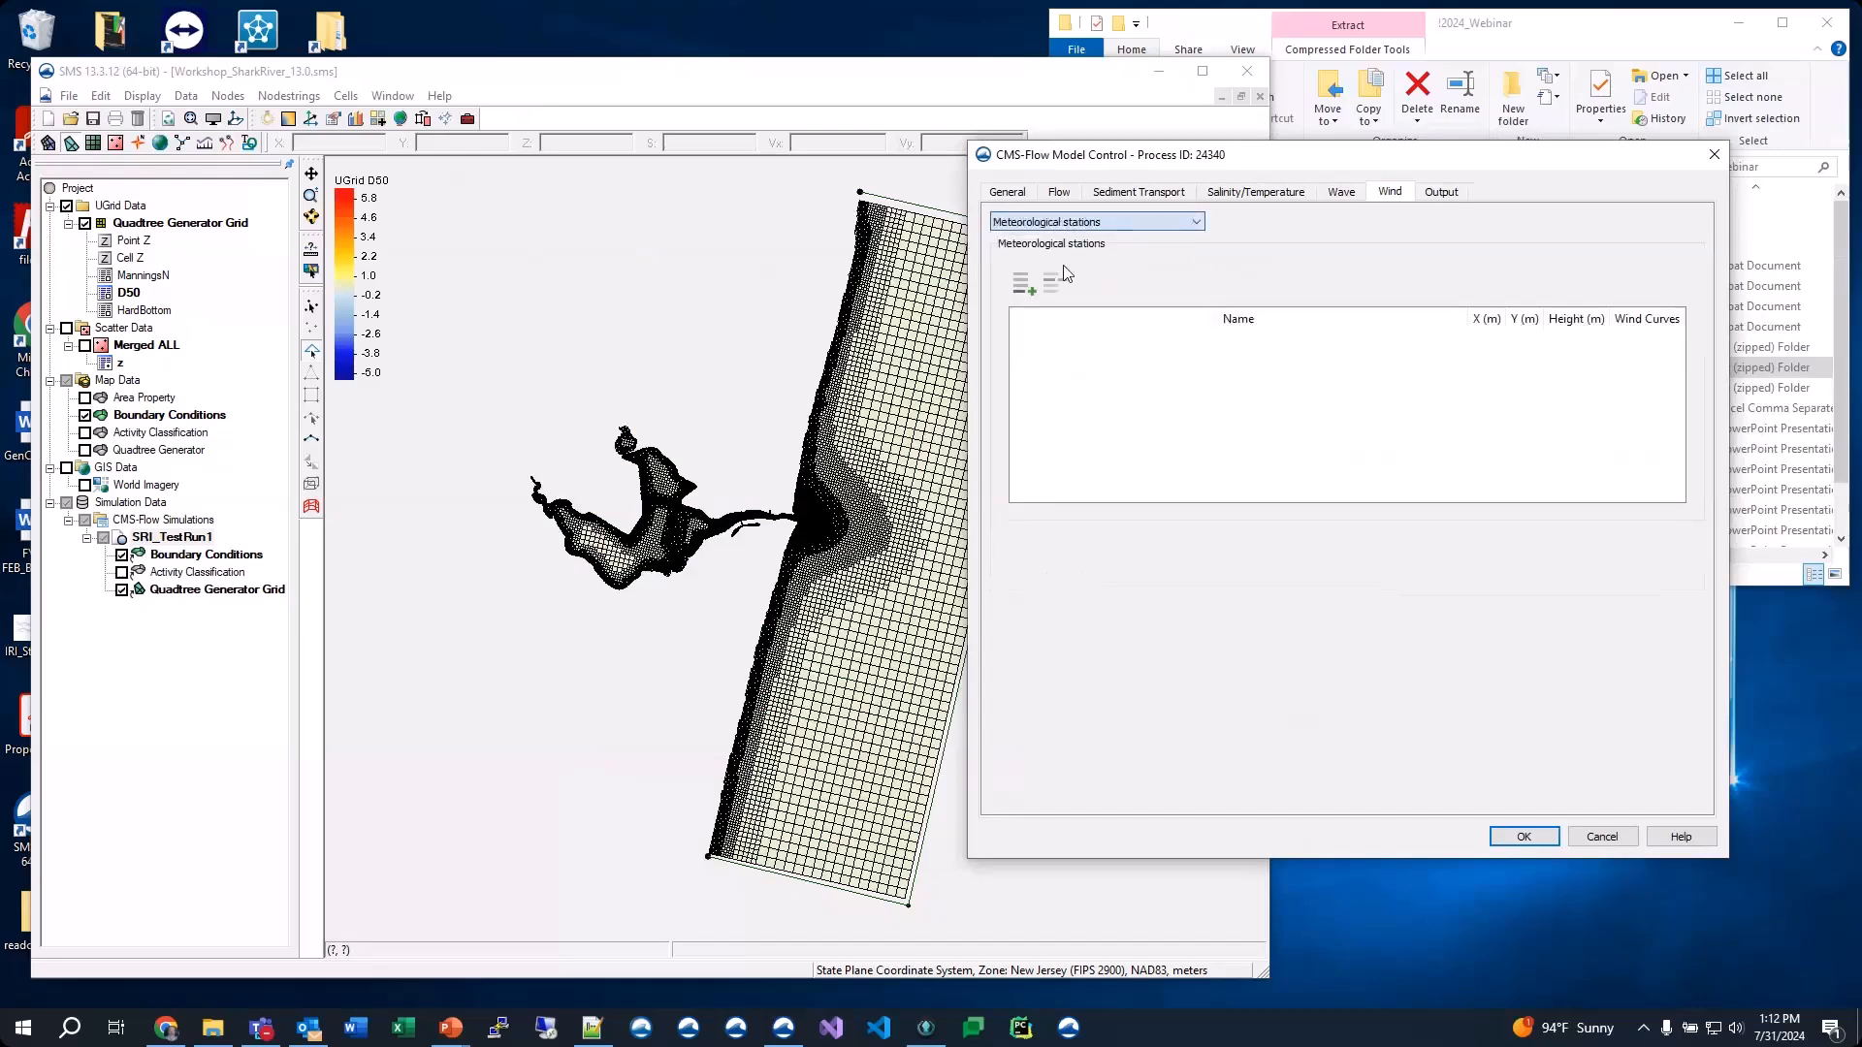
left_click(1026, 288)
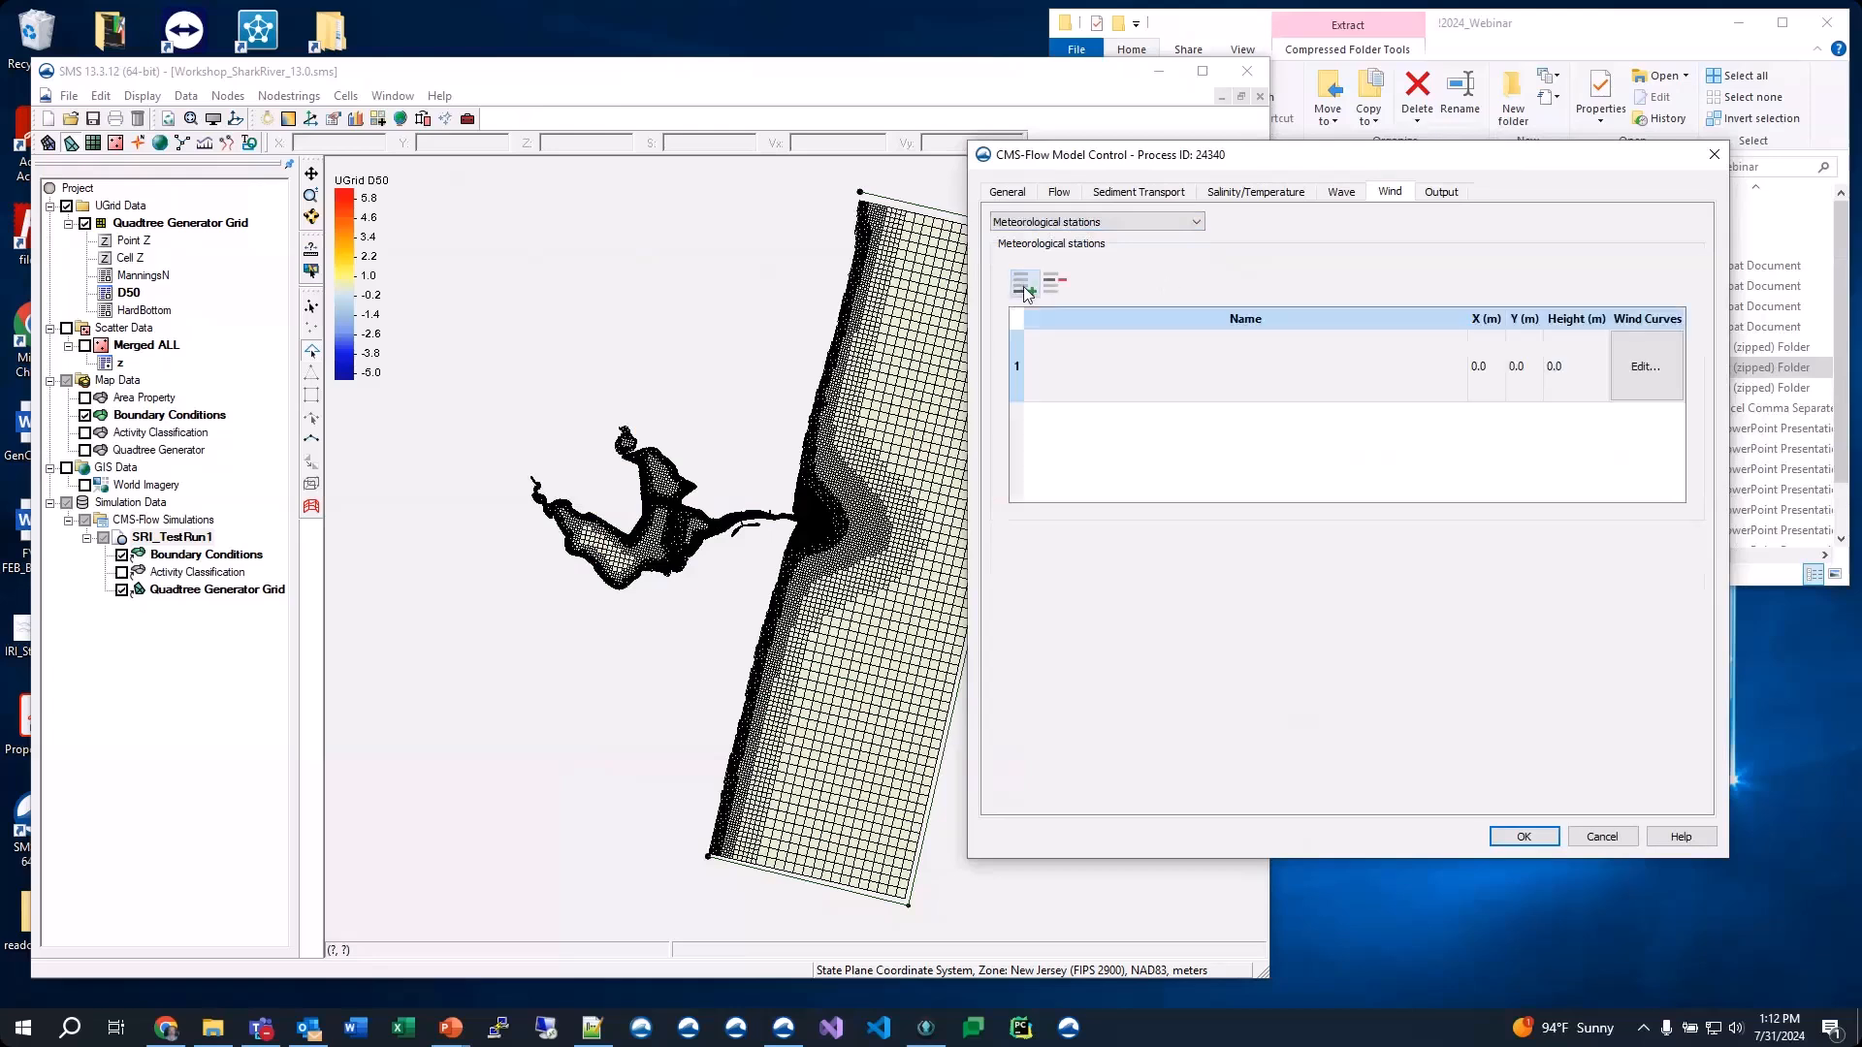
left_click(1025, 289)
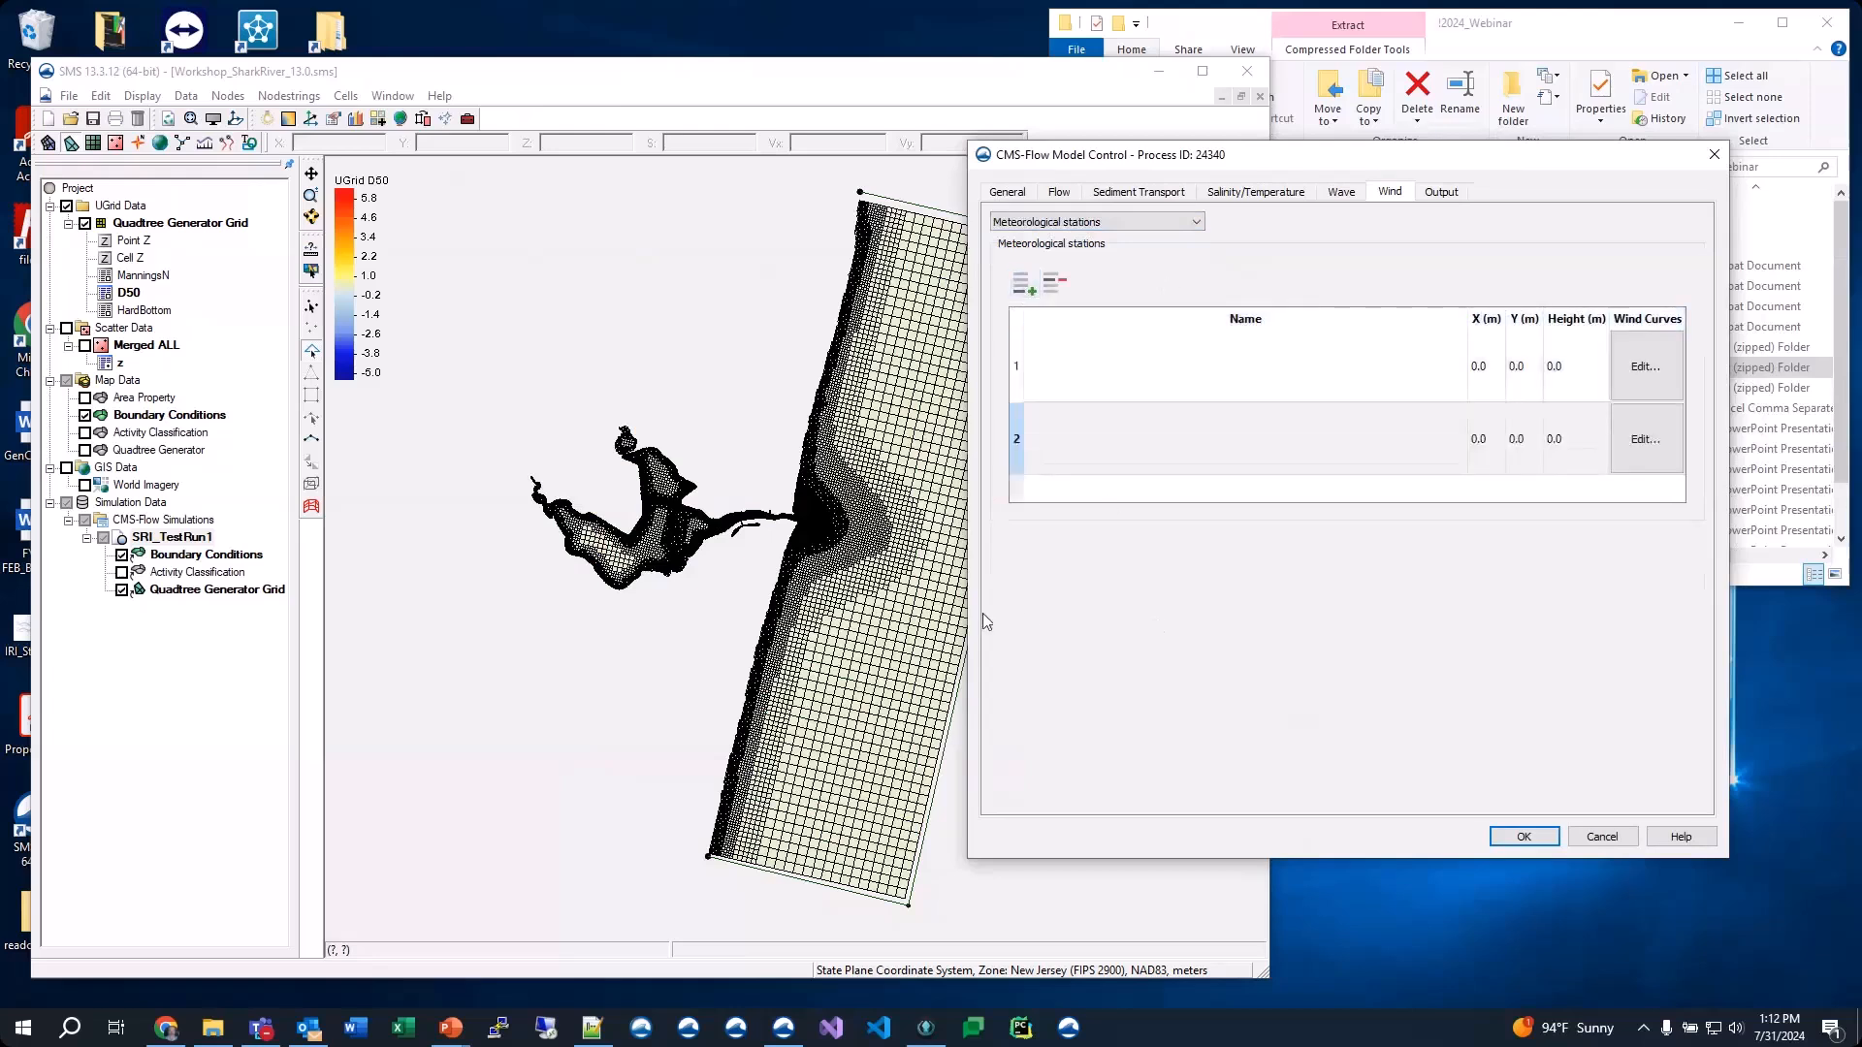
Inspect the stations' name, coordinate and height cells and the first station's wind curves, and remove one station
left_click(1493, 370)
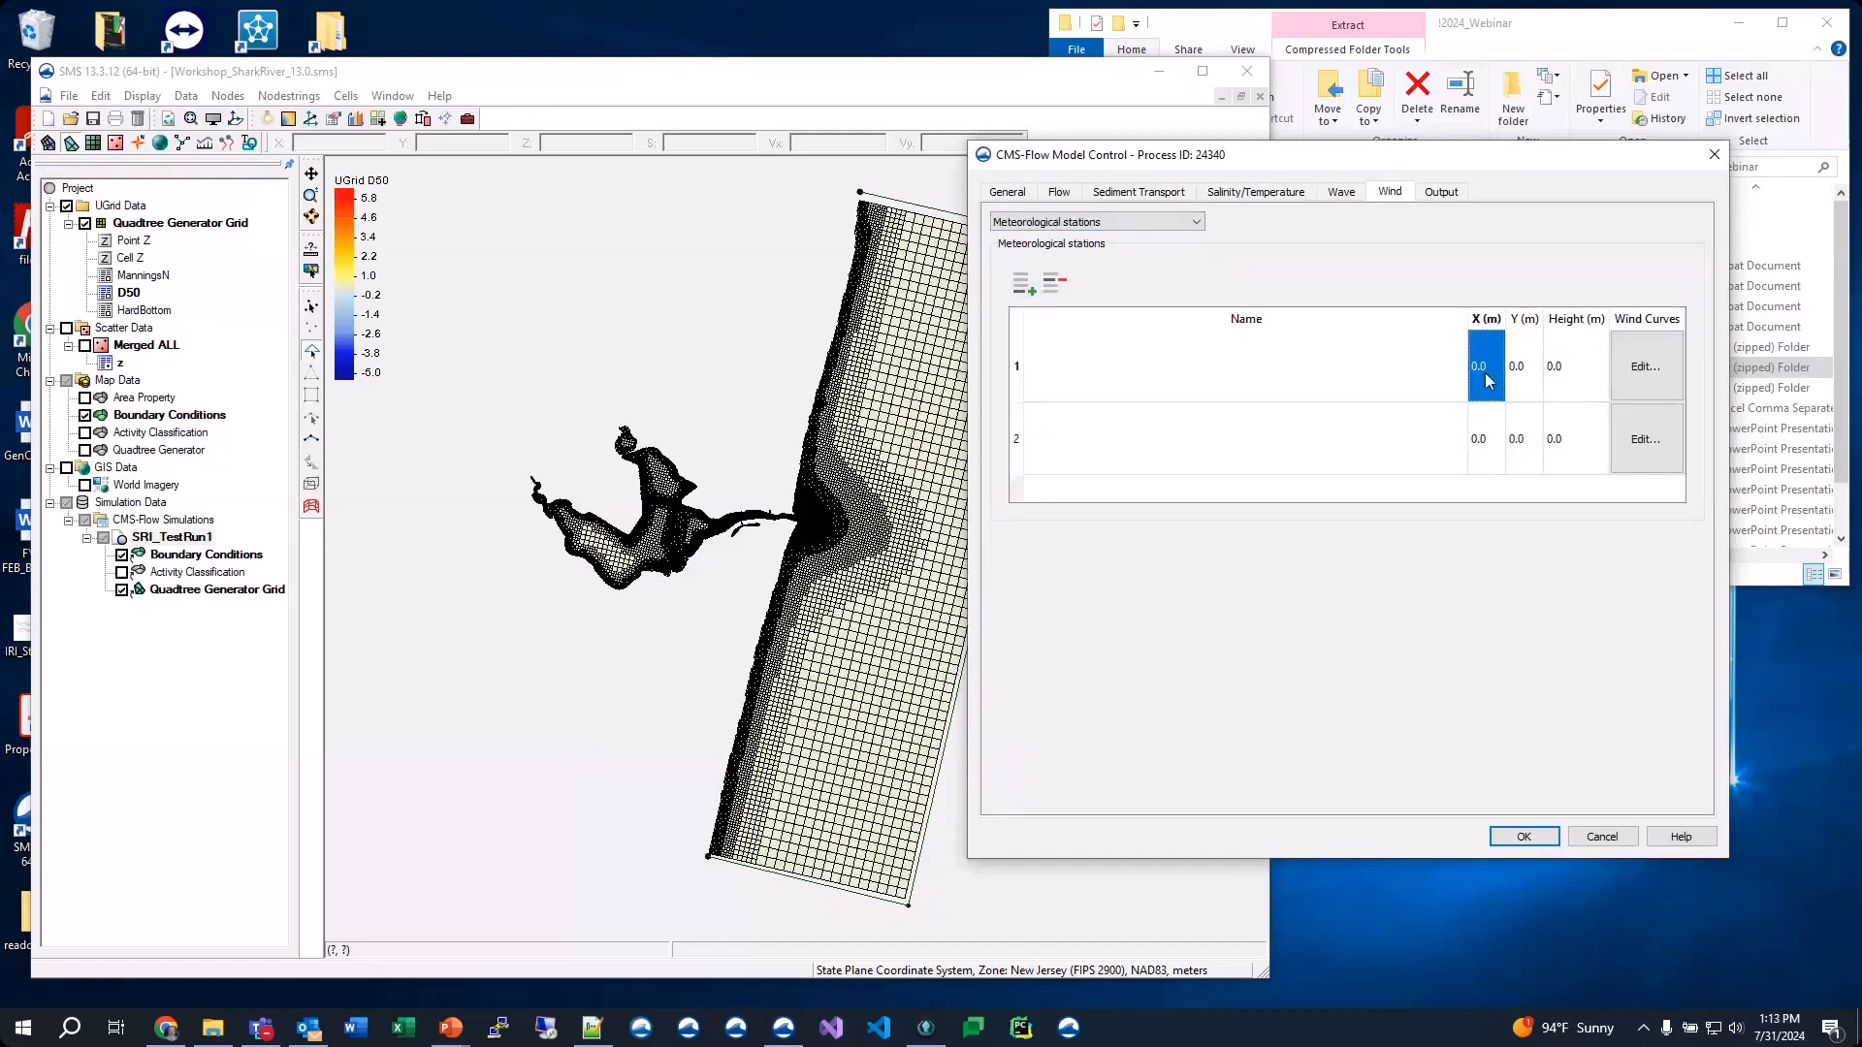
left_click(1515, 376)
left_click(1522, 440)
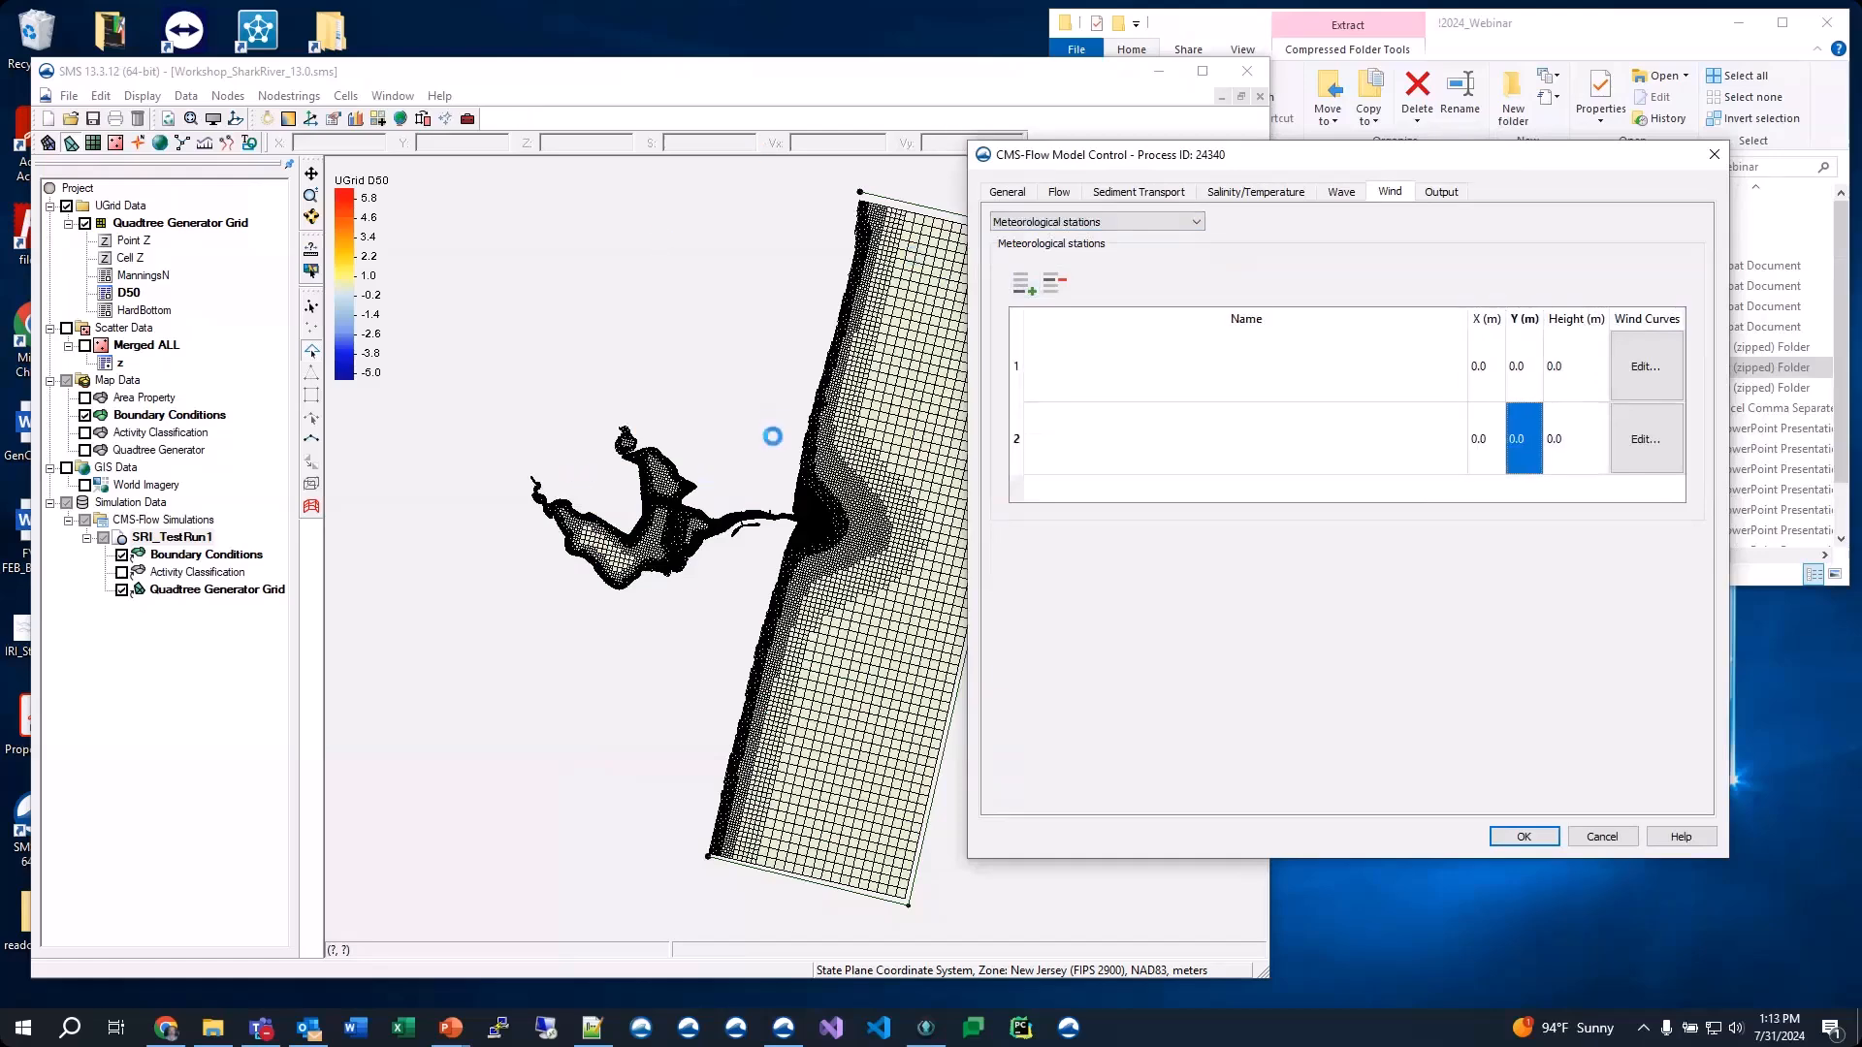
left_click(1581, 370)
left_click(1590, 446)
left_click(1590, 369)
left_click(1159, 377)
left_click(1176, 442)
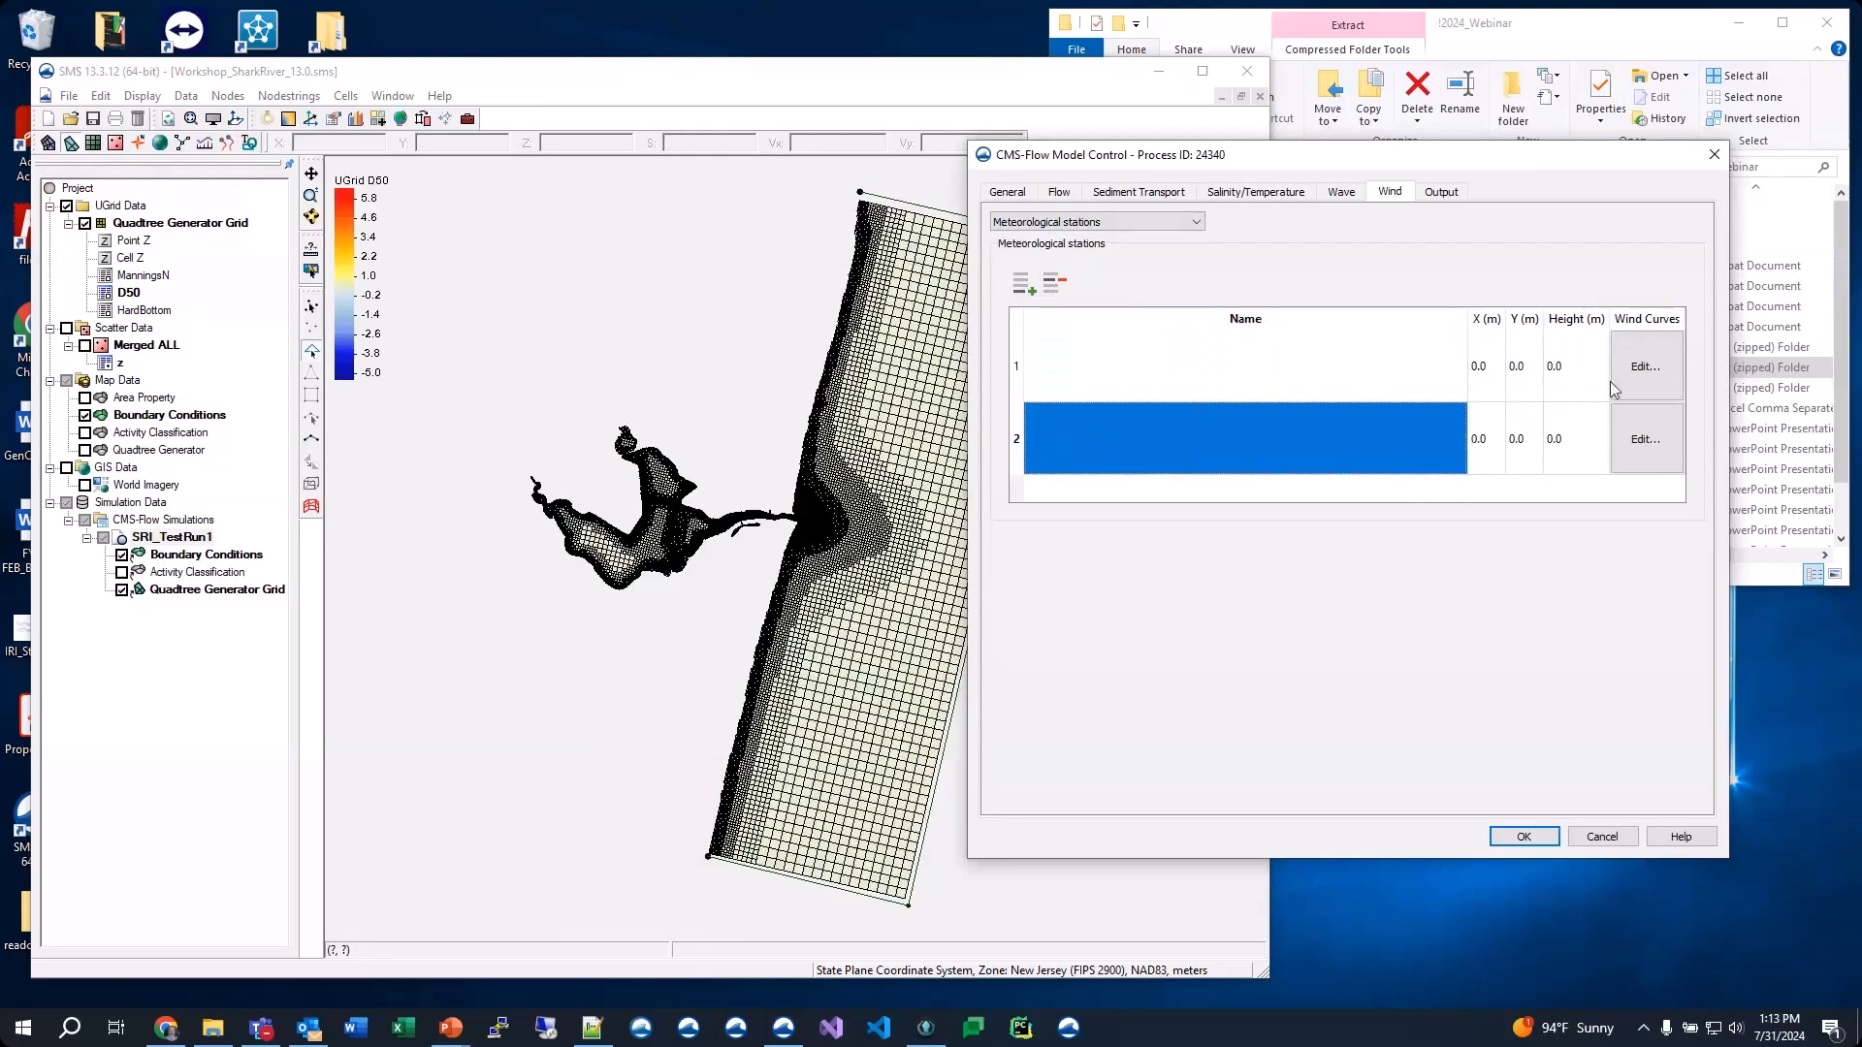
left_click(1646, 367)
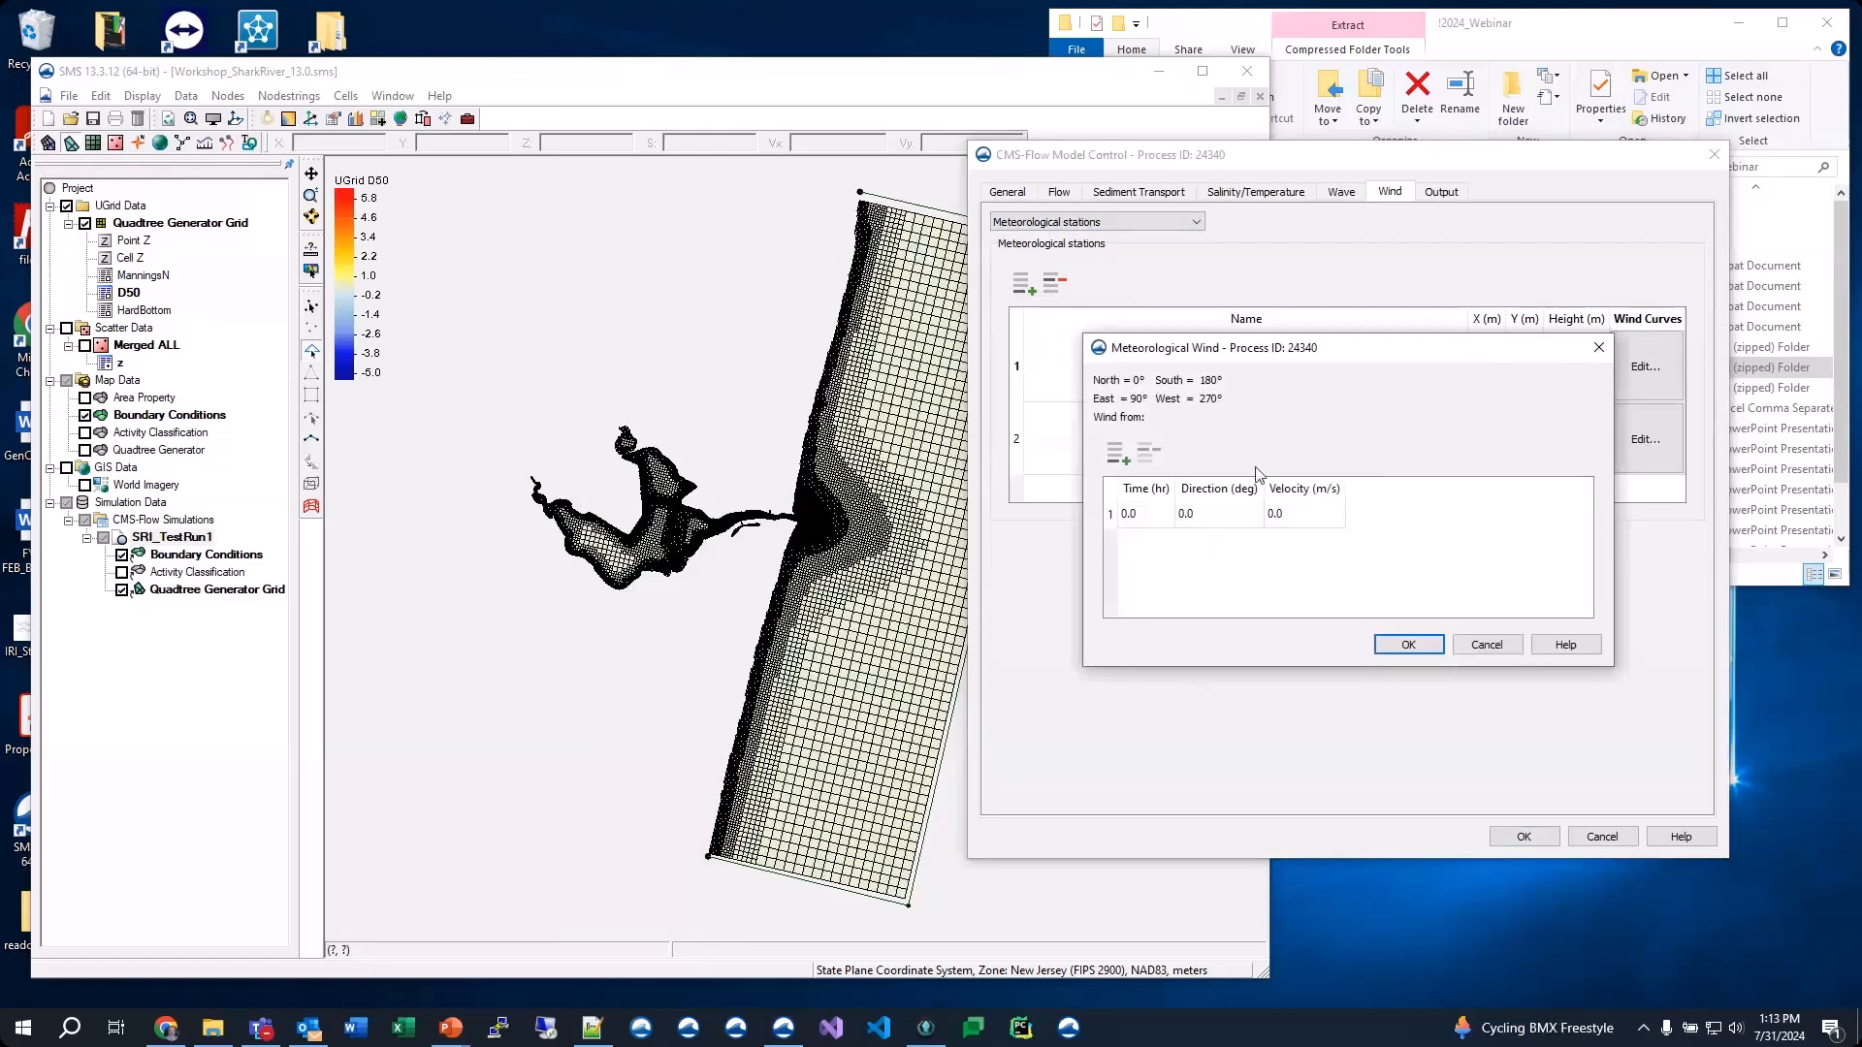
left_click(1513, 647)
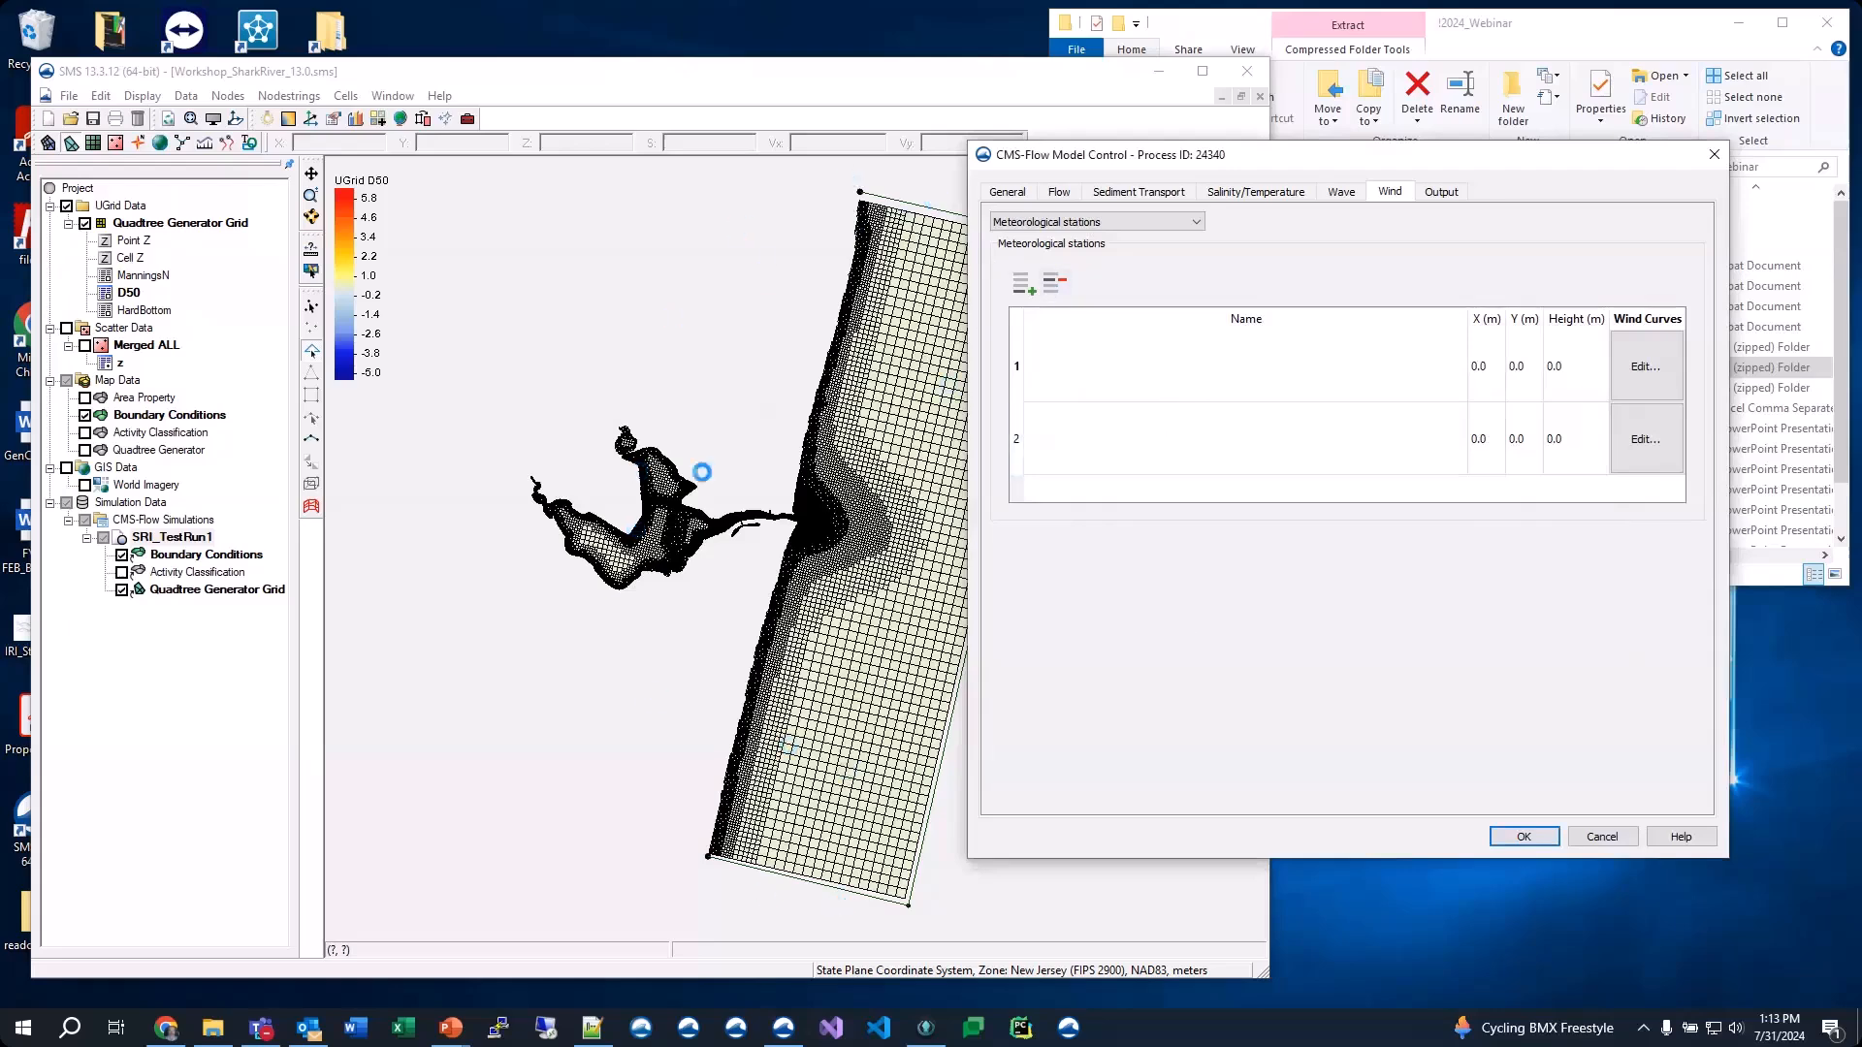
left_click(1055, 286)
Try temporally and spatially varying wind with the single ASCII and Navy fleet file types, and return the wind option to None
left_click(1043, 225)
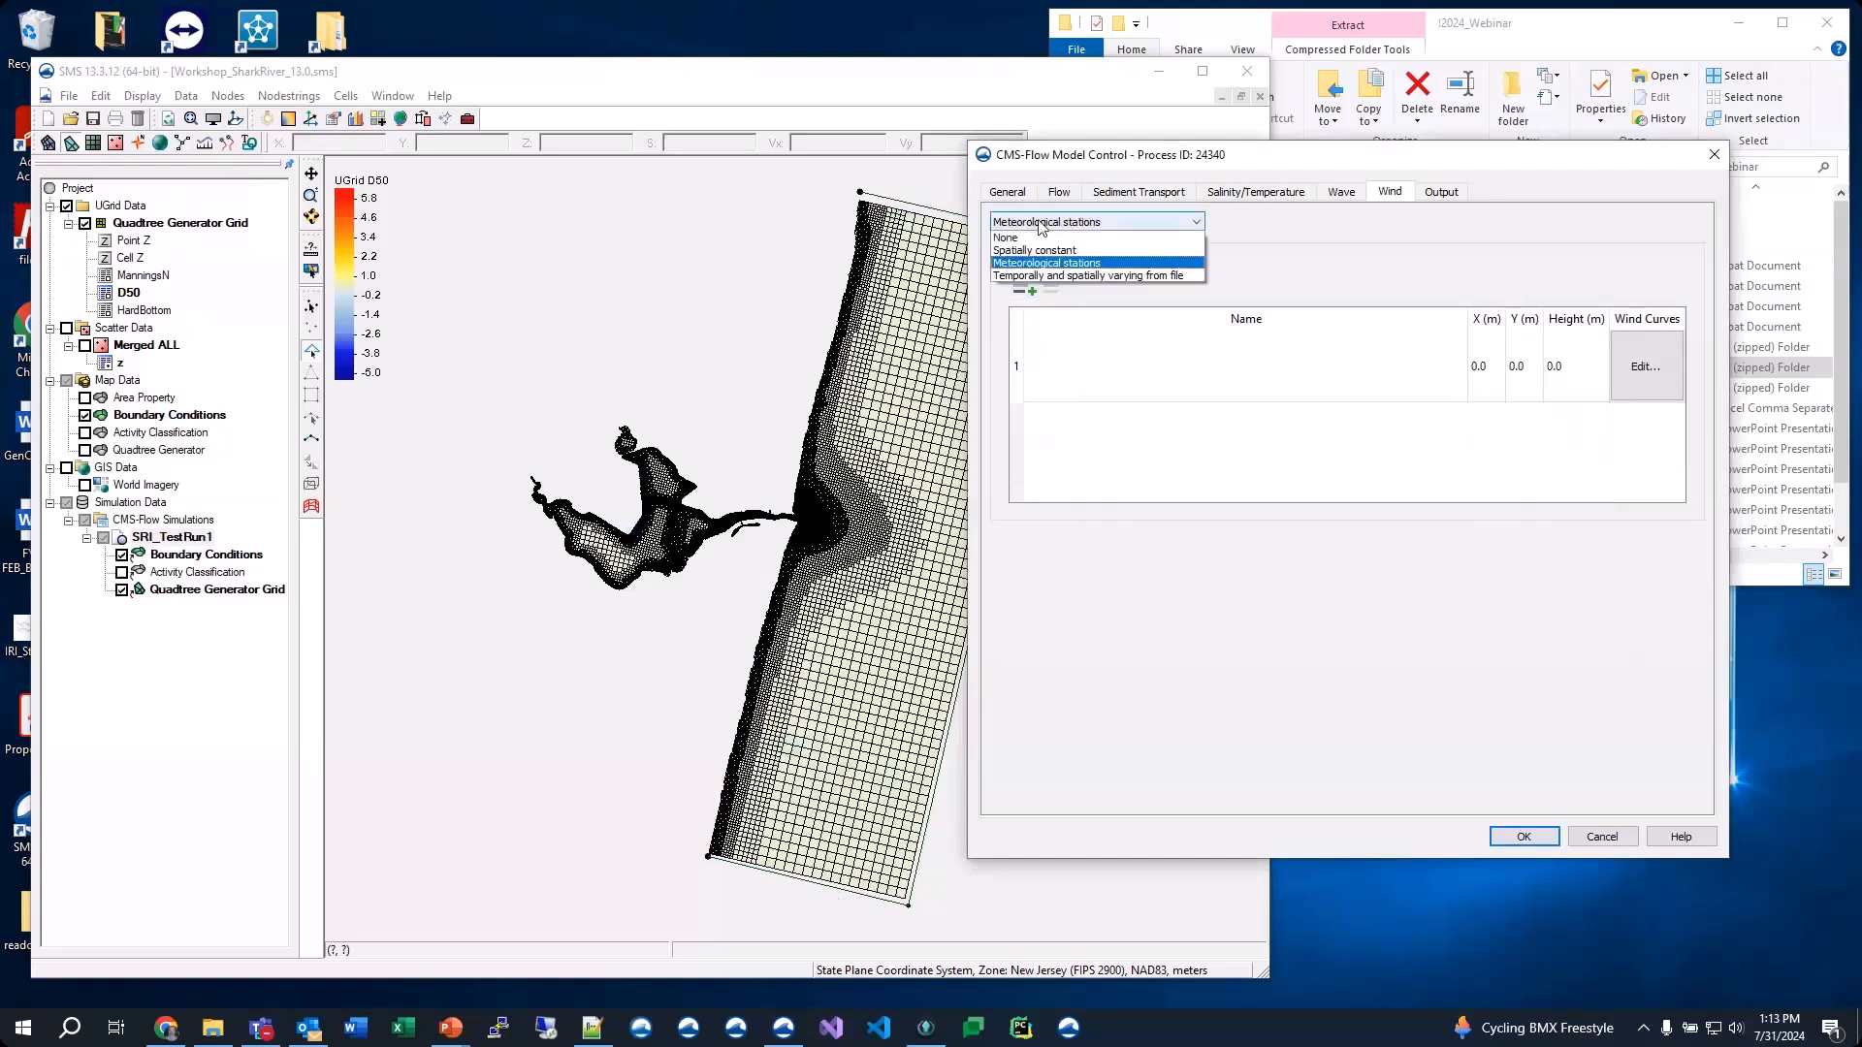
left_click(1056, 277)
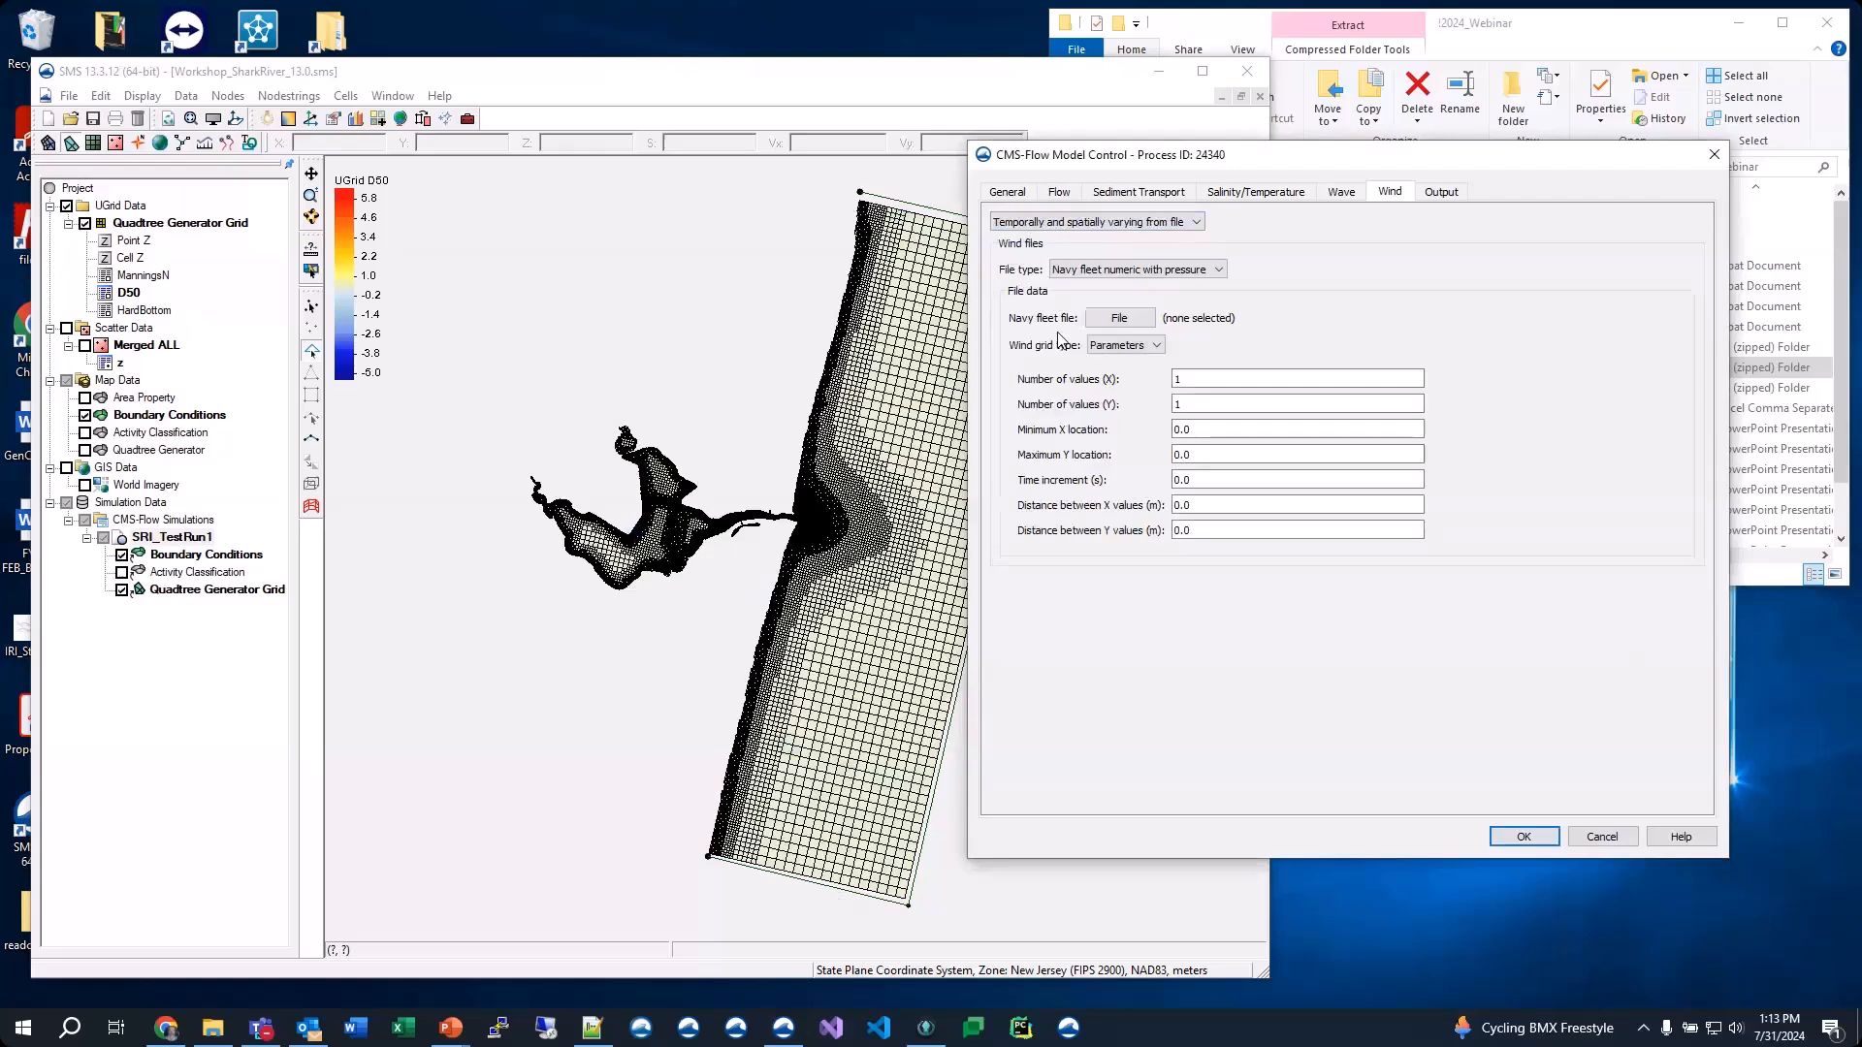
left_click(1152, 271)
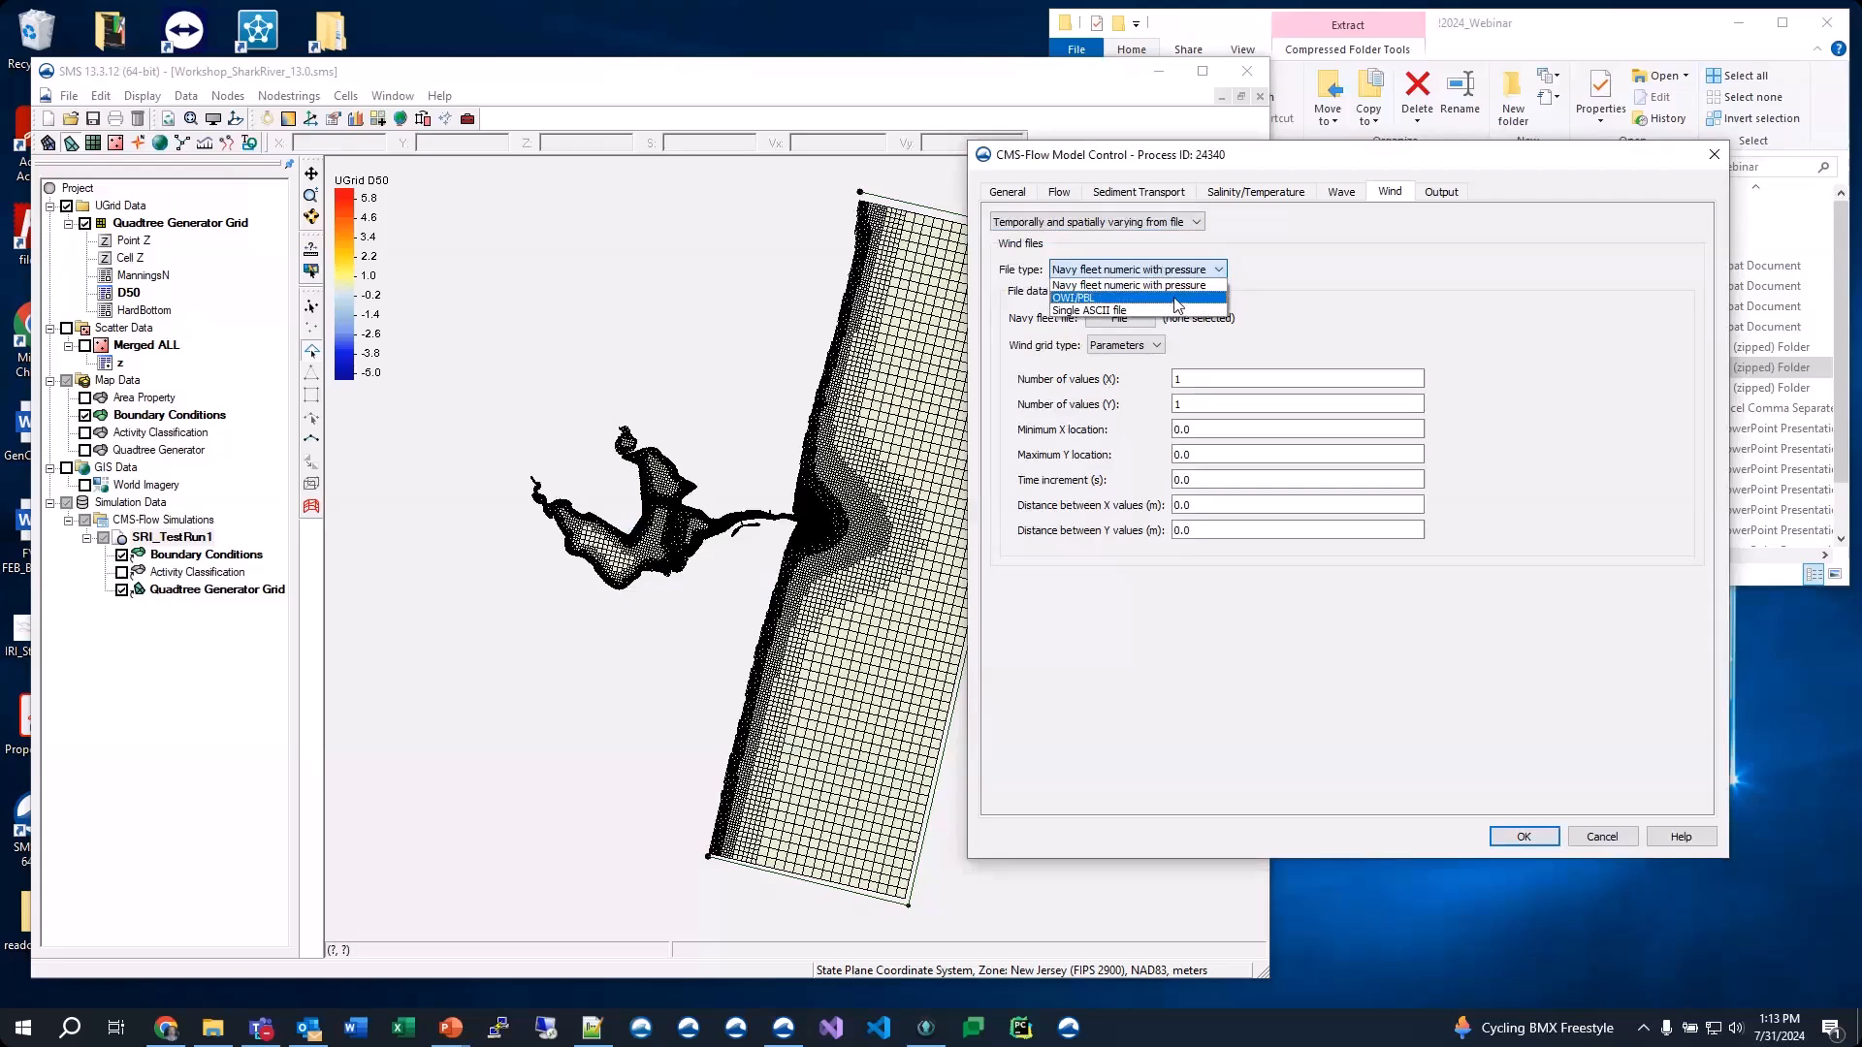
left_click(1092, 310)
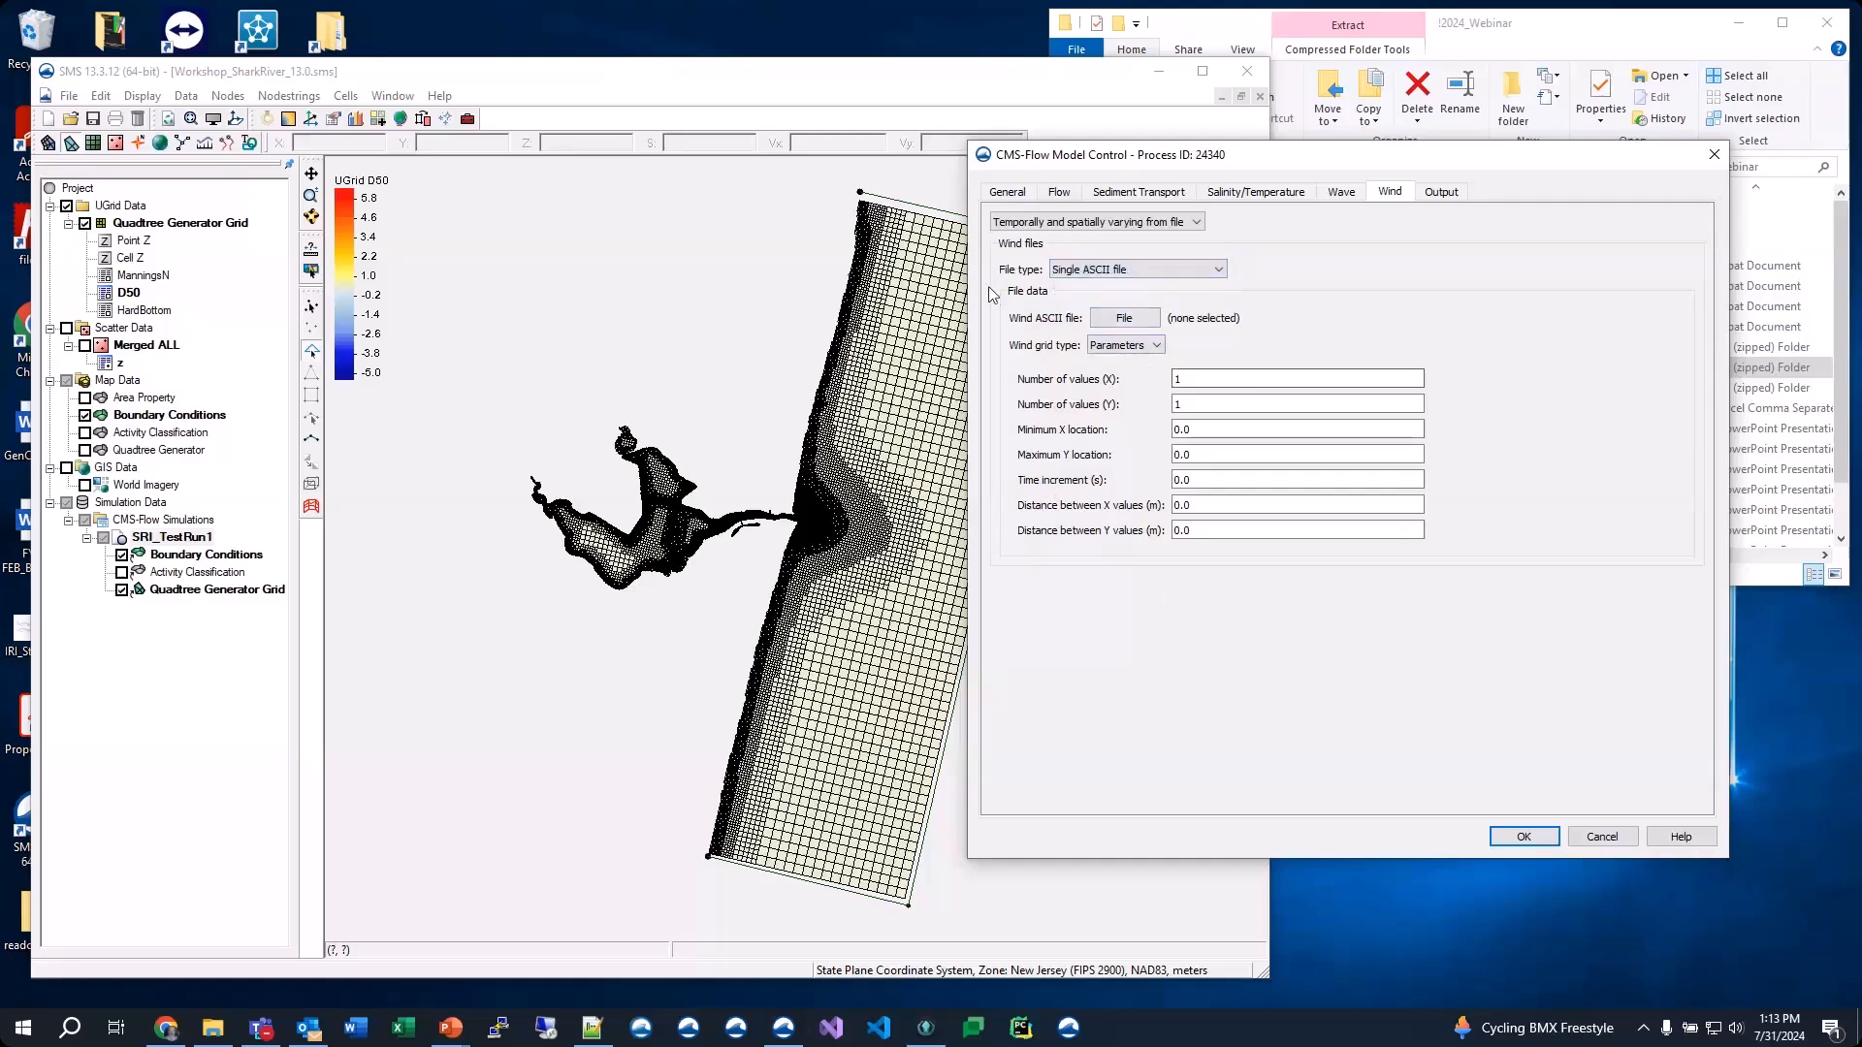
left_click(1094, 272)
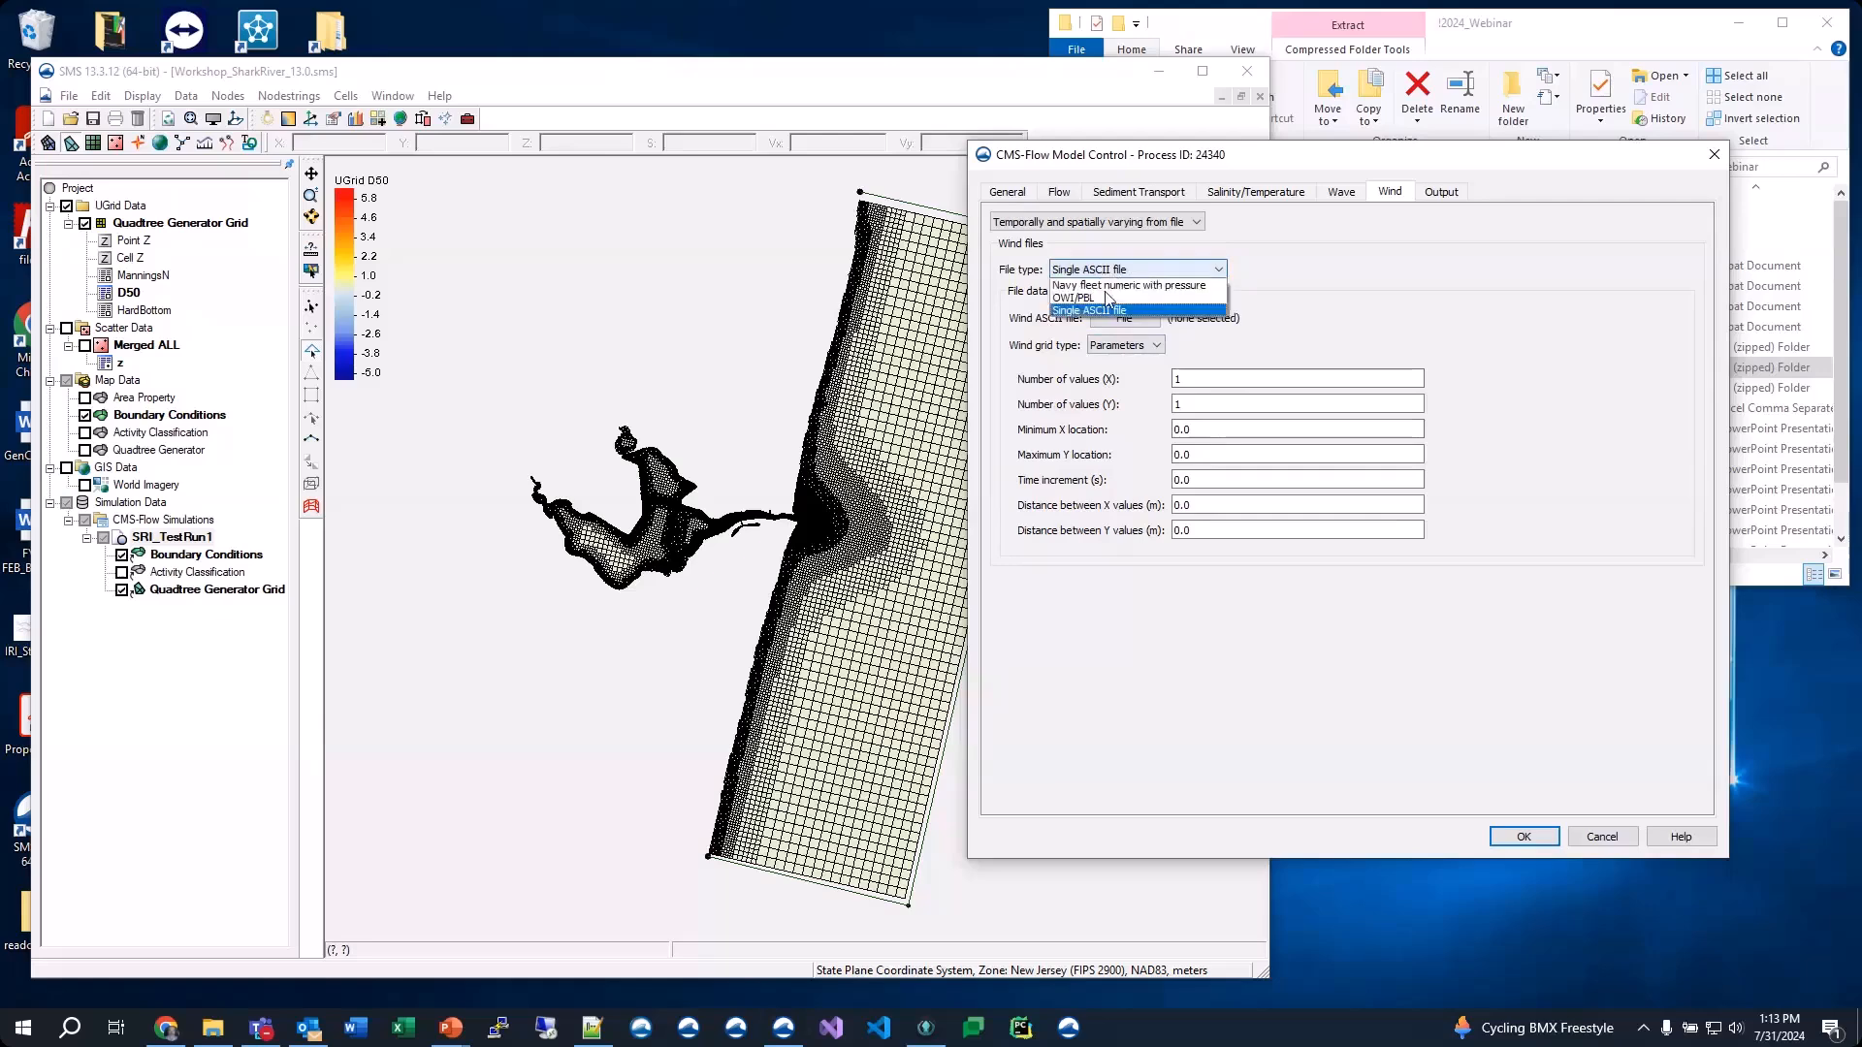
left_click(1096, 283)
left_click(1126, 269)
left_click(1128, 287)
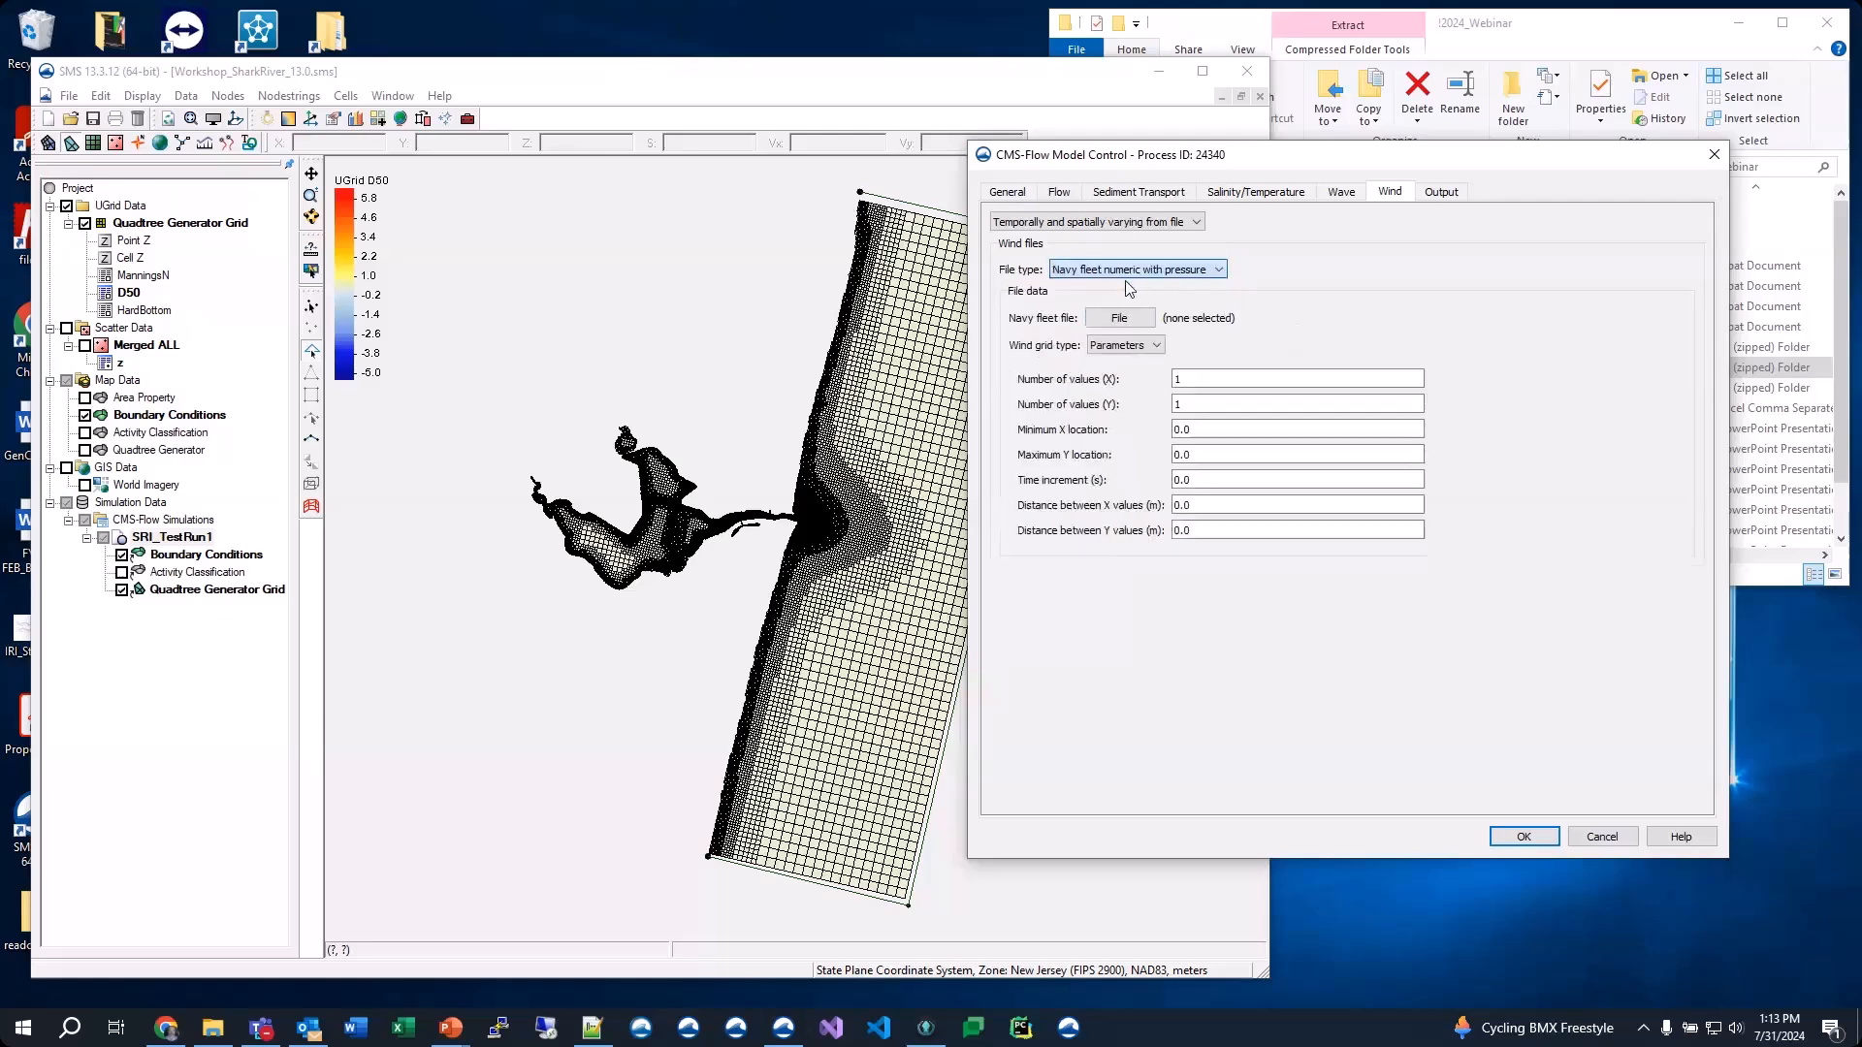
left_click(1116, 223)
left_click(1090, 239)
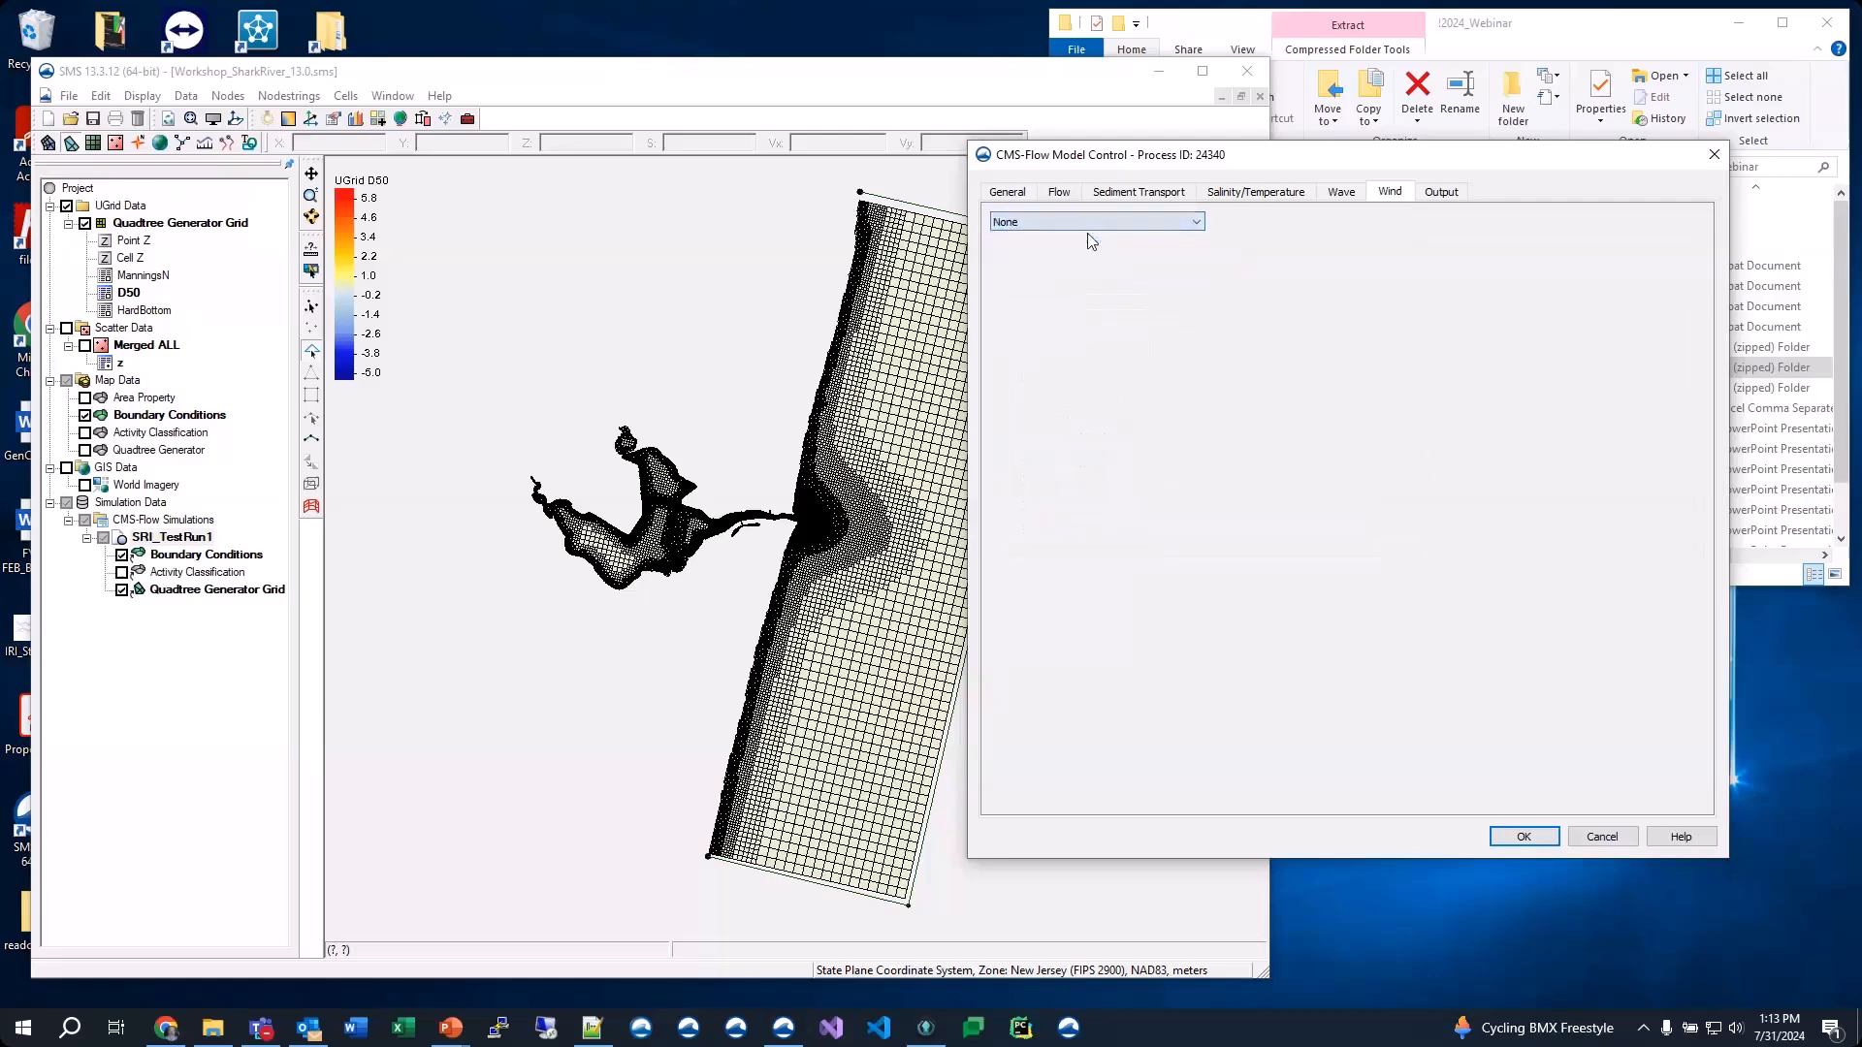
Set the simulation label in the output settings to Run1
left_click(1444, 192)
left_click_drag(1446, 165, 990, 157)
double_click(694, 212)
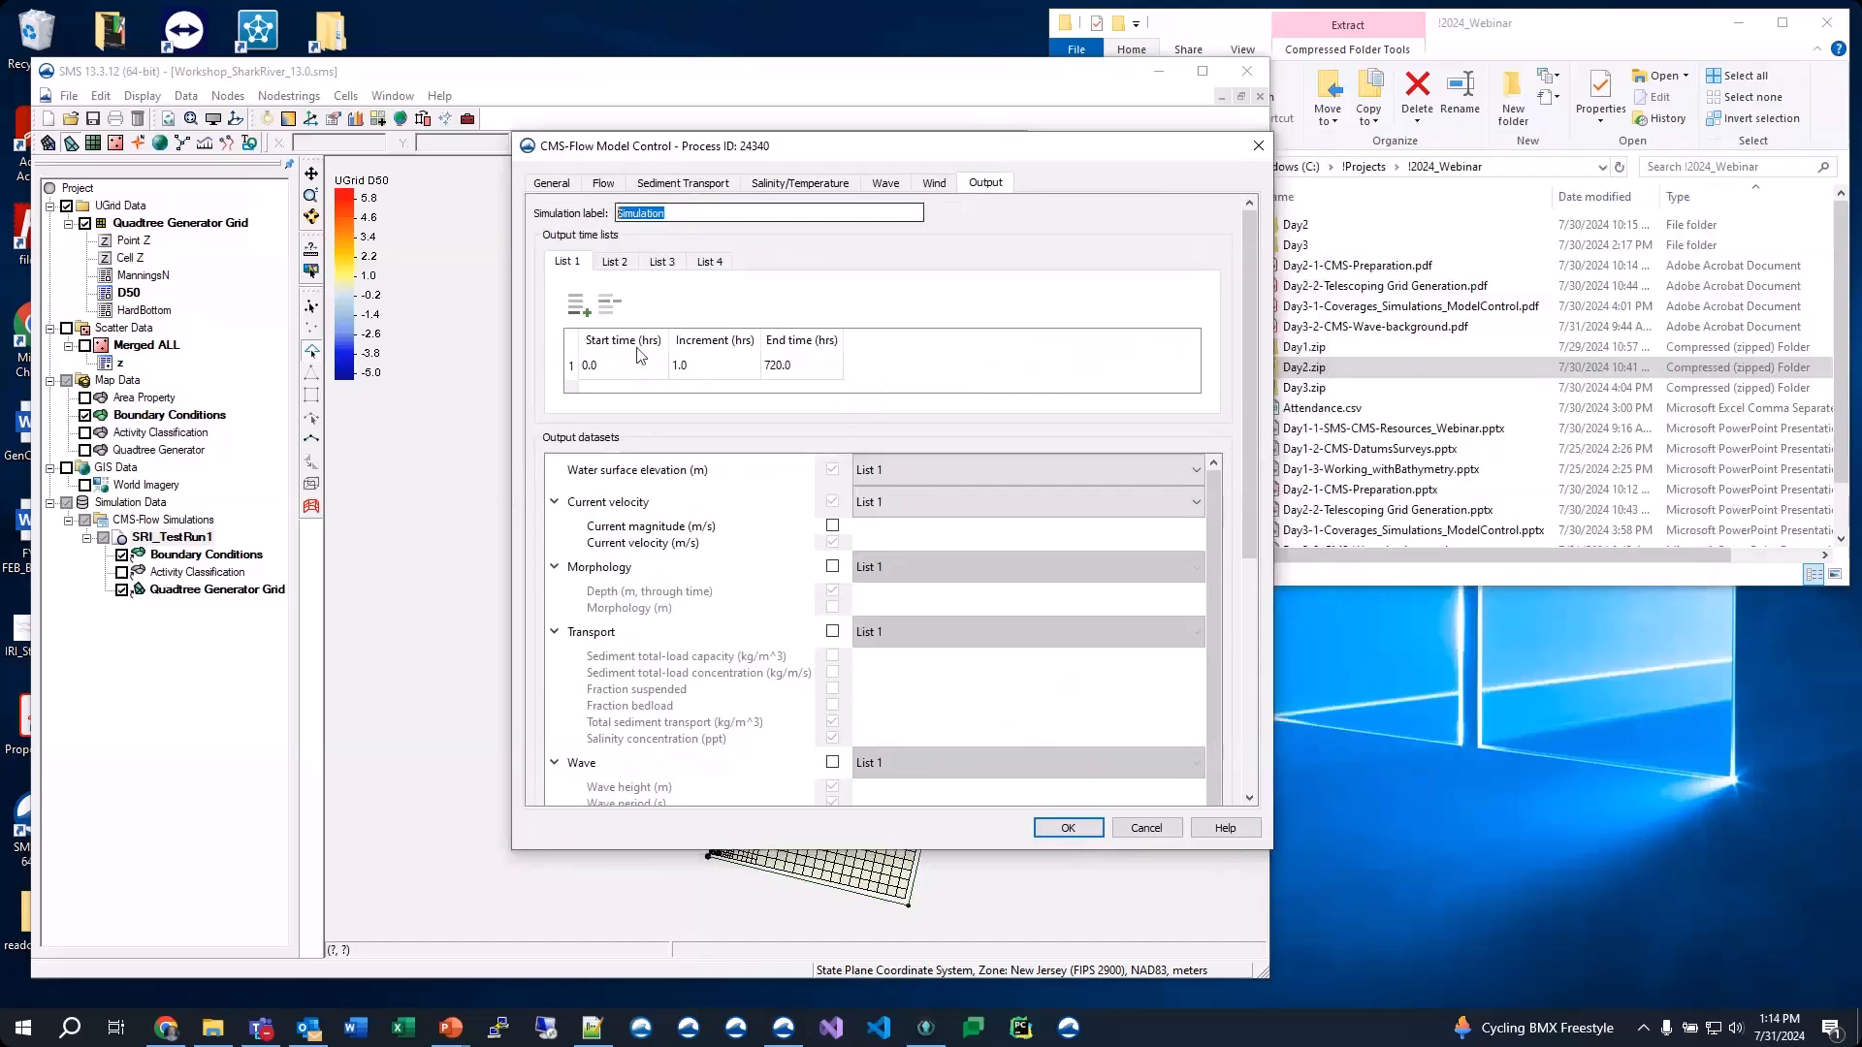
type("Run1")
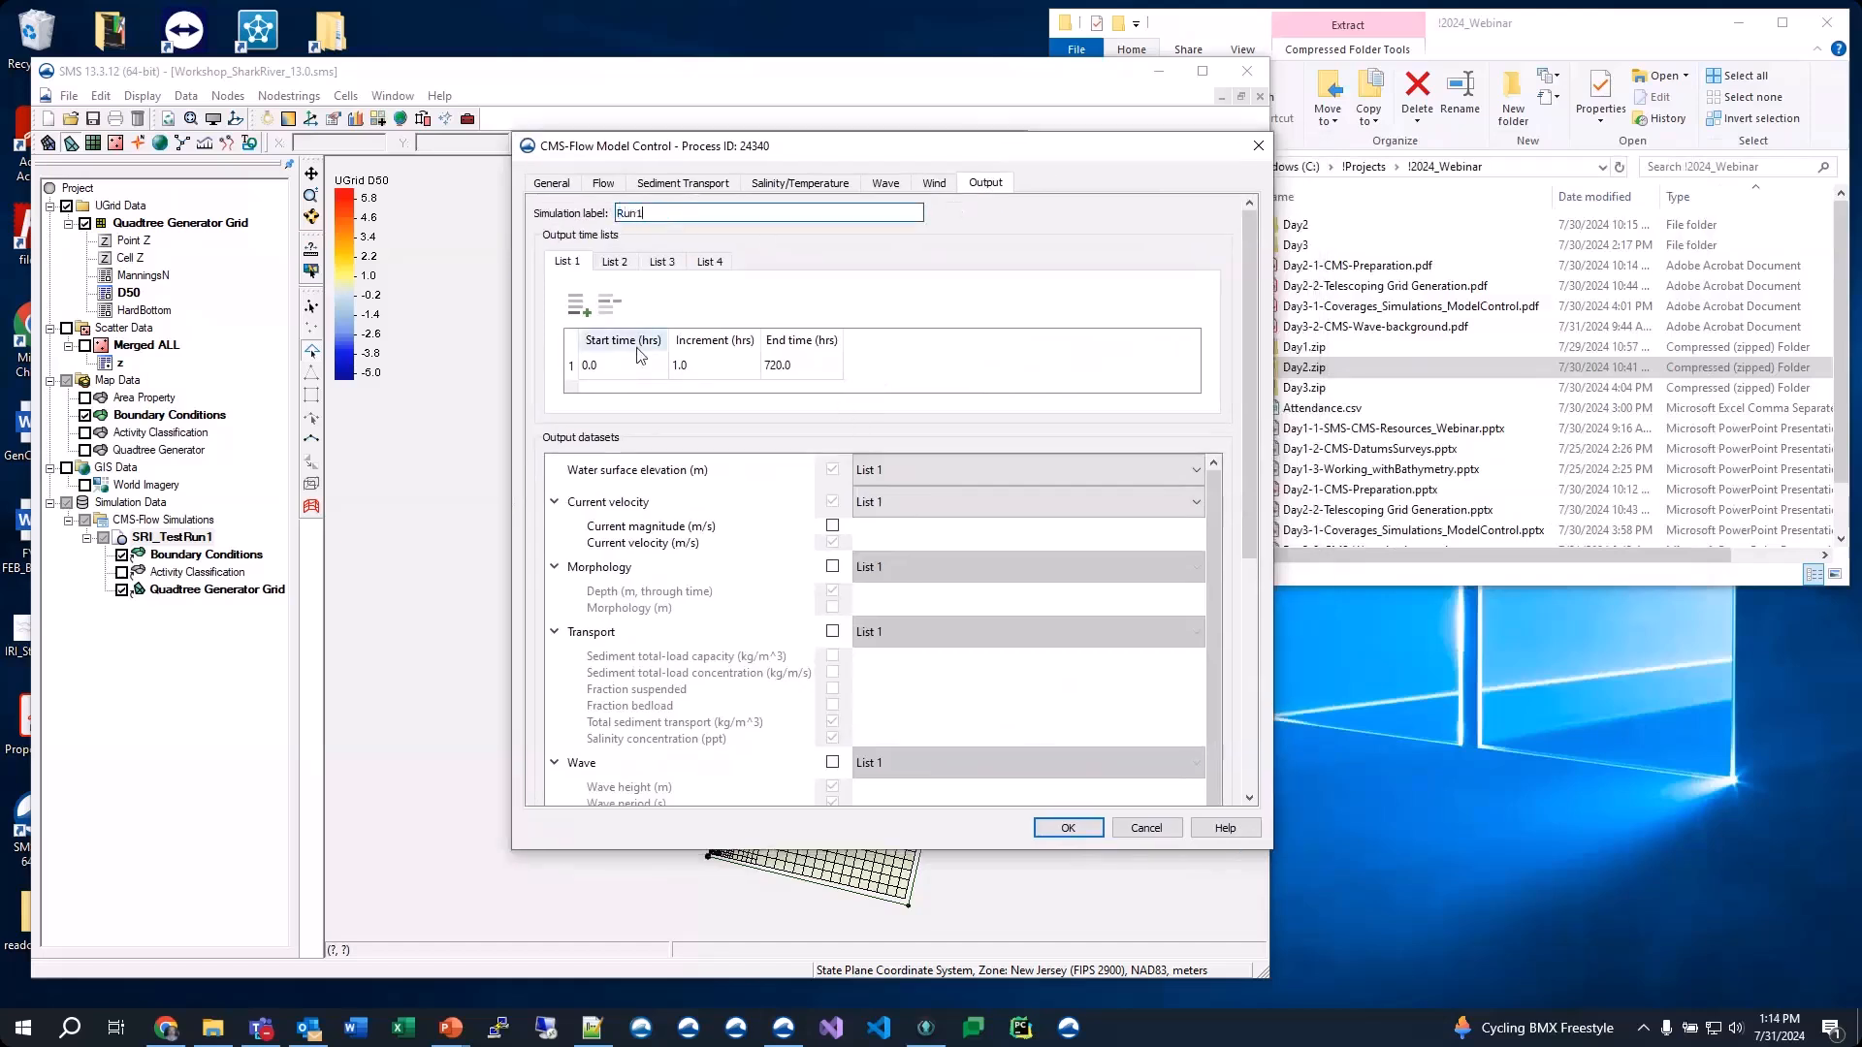
Set the end time of output time List 1 to 744 hours
double_click(787, 370)
triple_click(785, 359)
type("744")
left_click(853, 340)
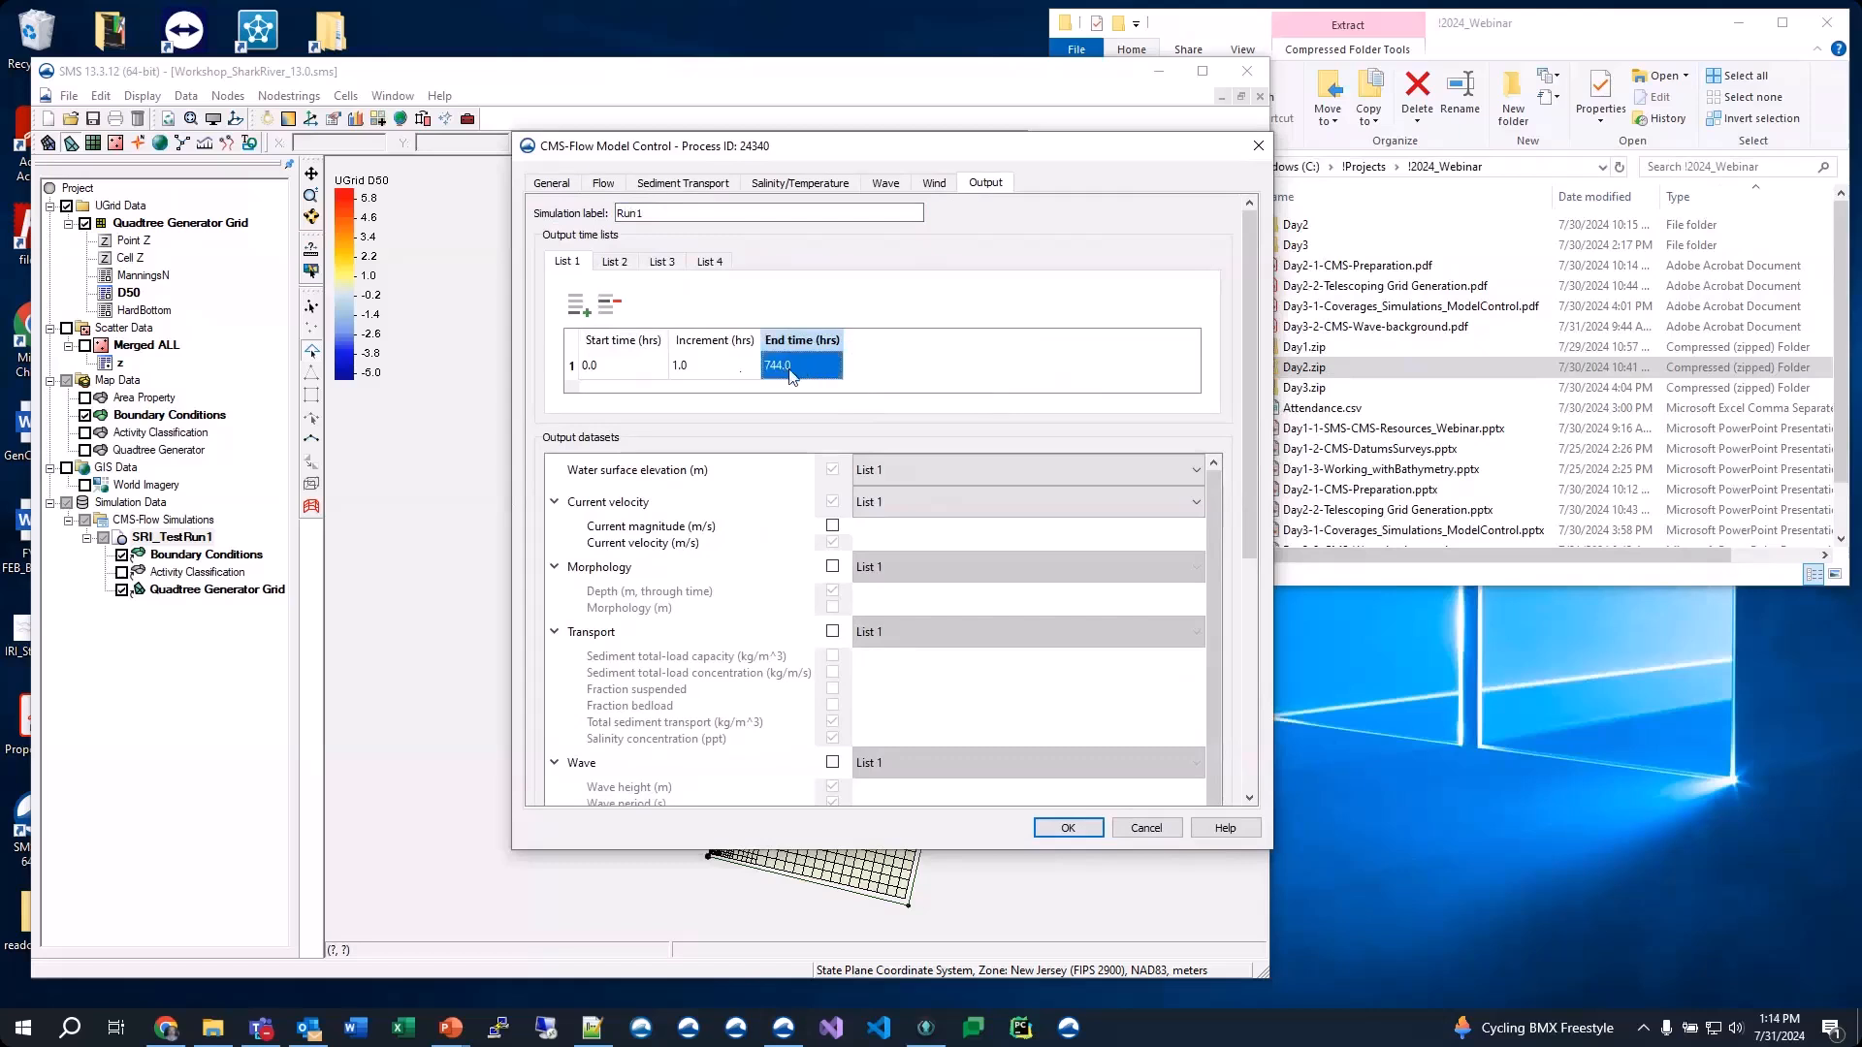
Try a start time of 24 hours in output time List 1, and set it back to 0
double_click(616, 367)
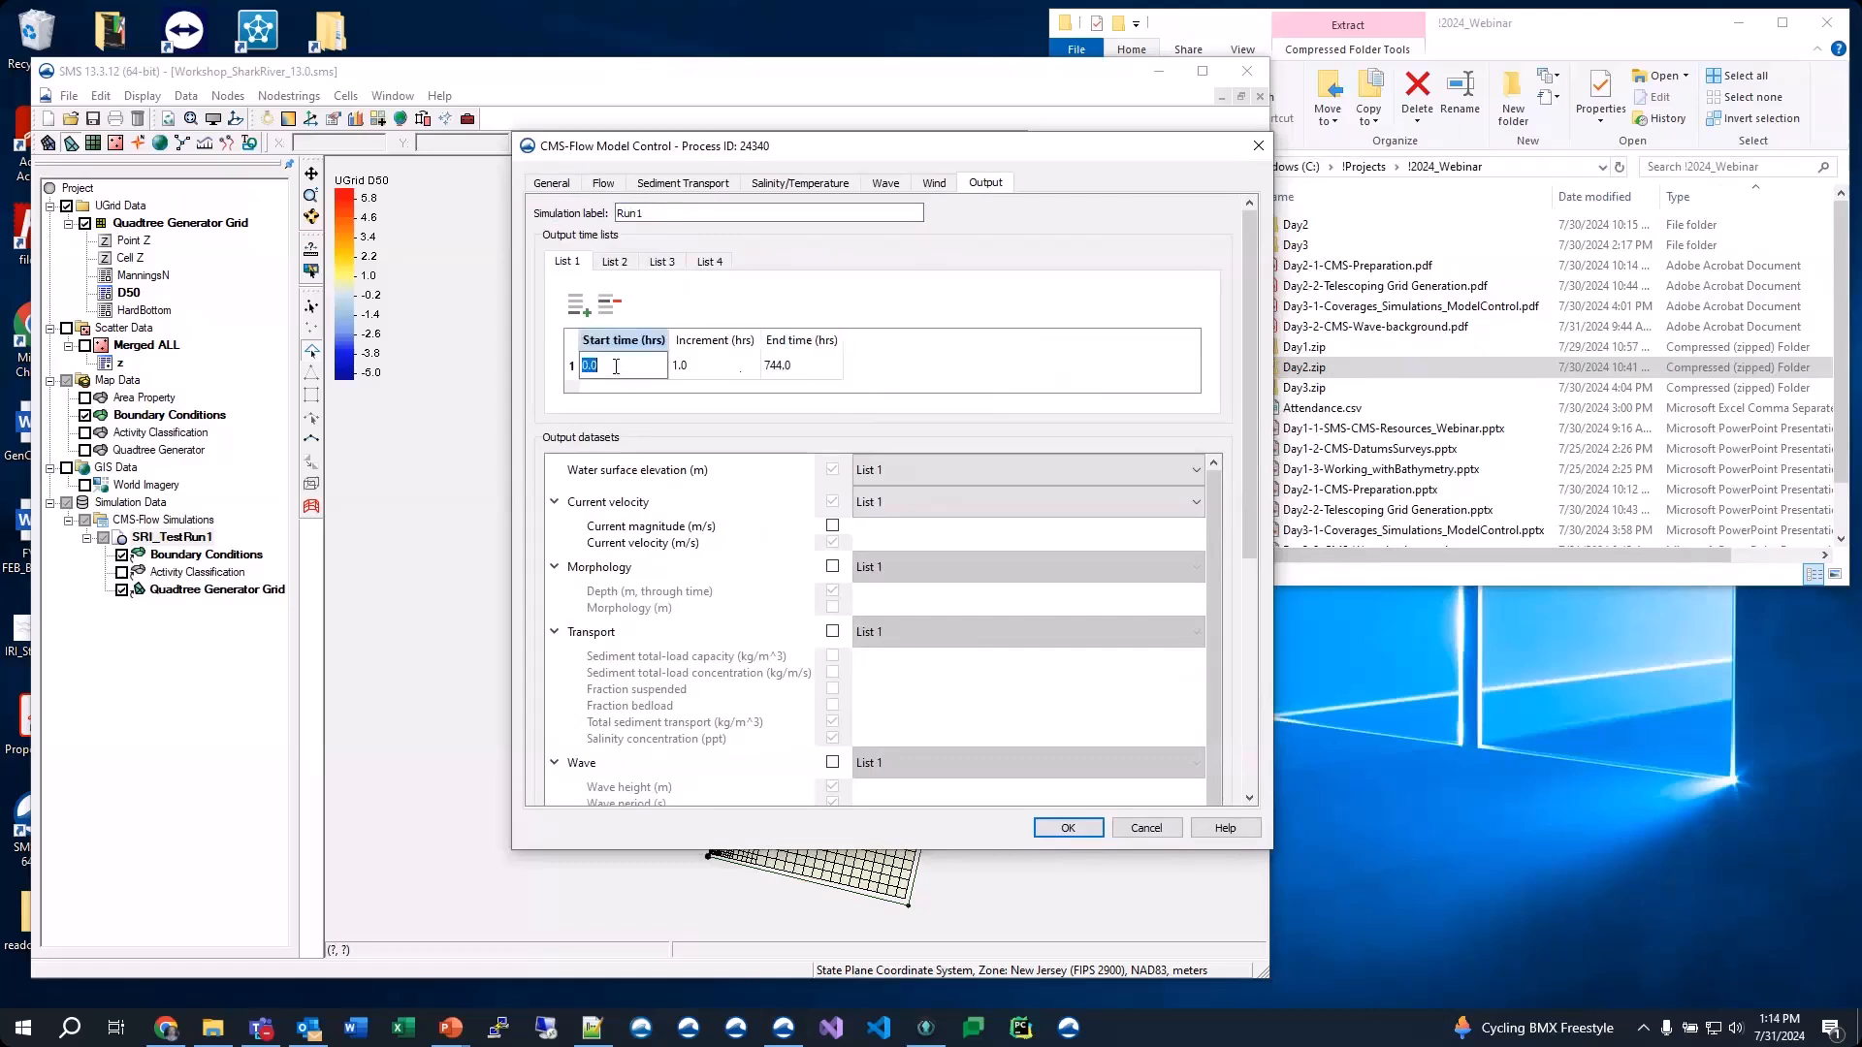
left_click(894, 382)
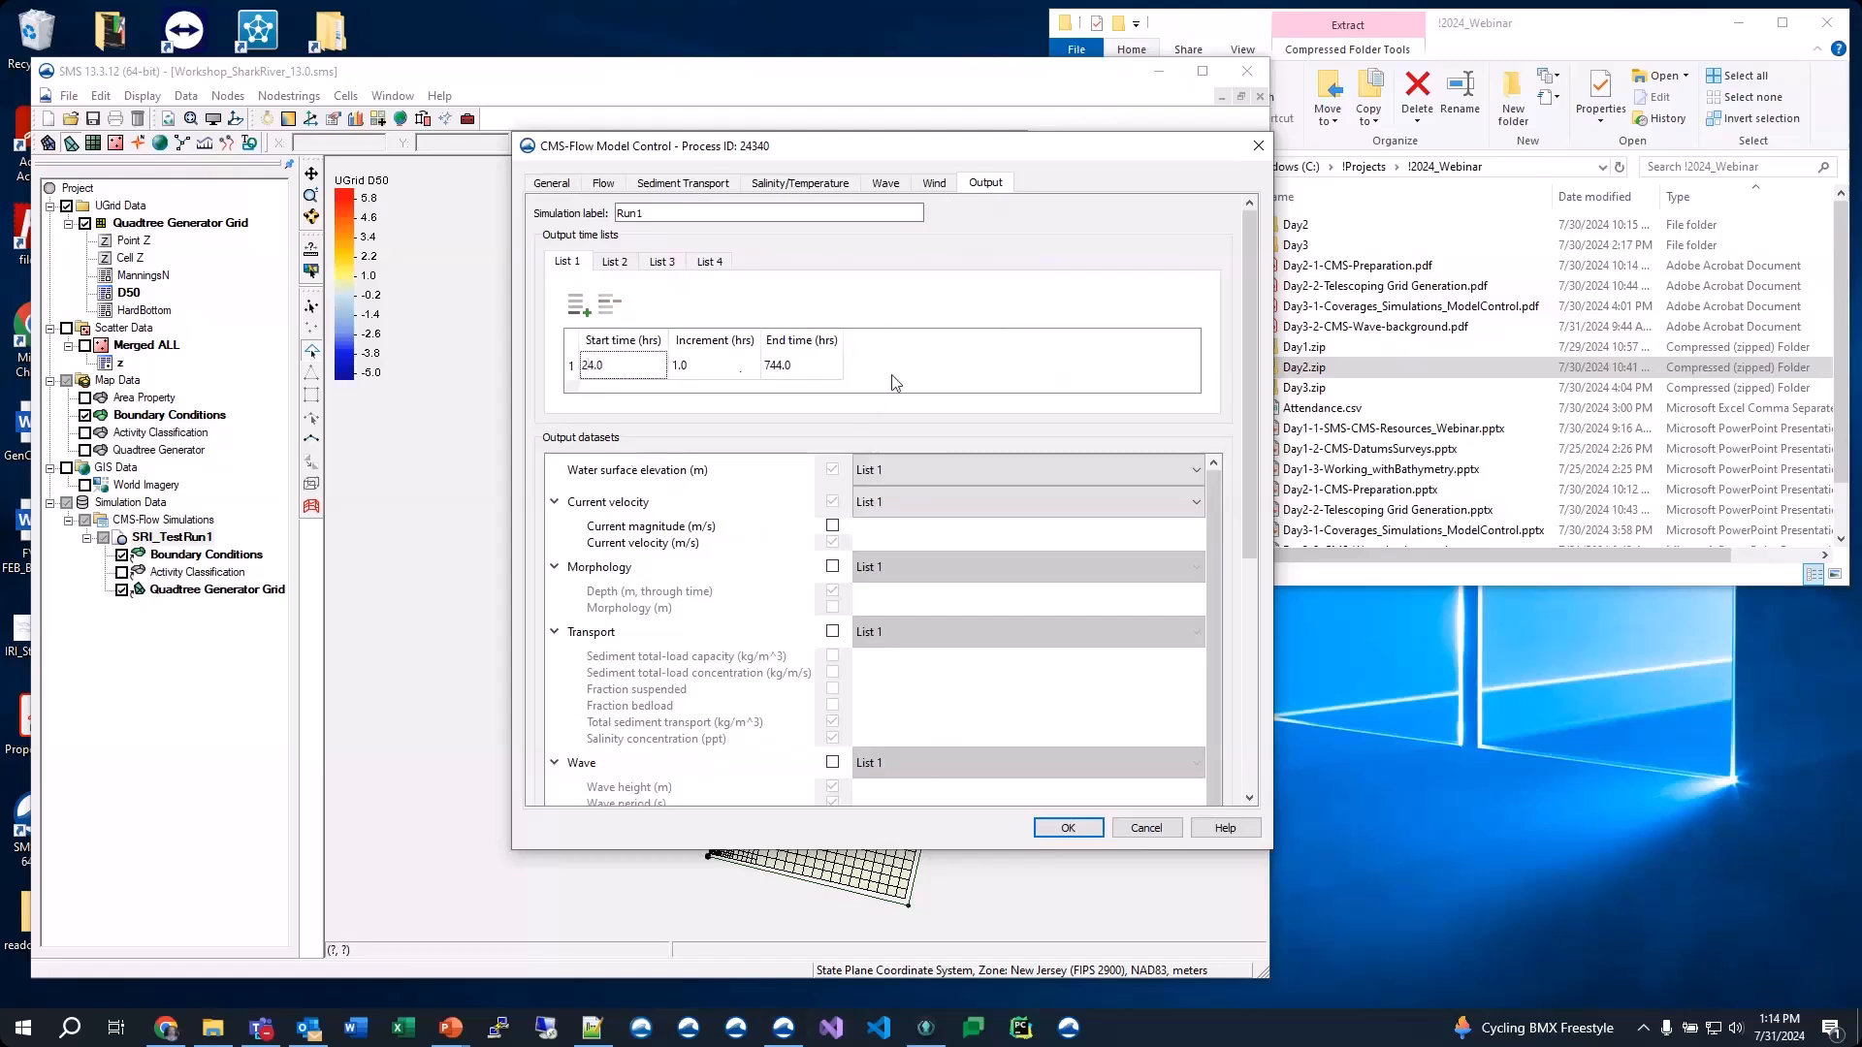
left_click(593, 366)
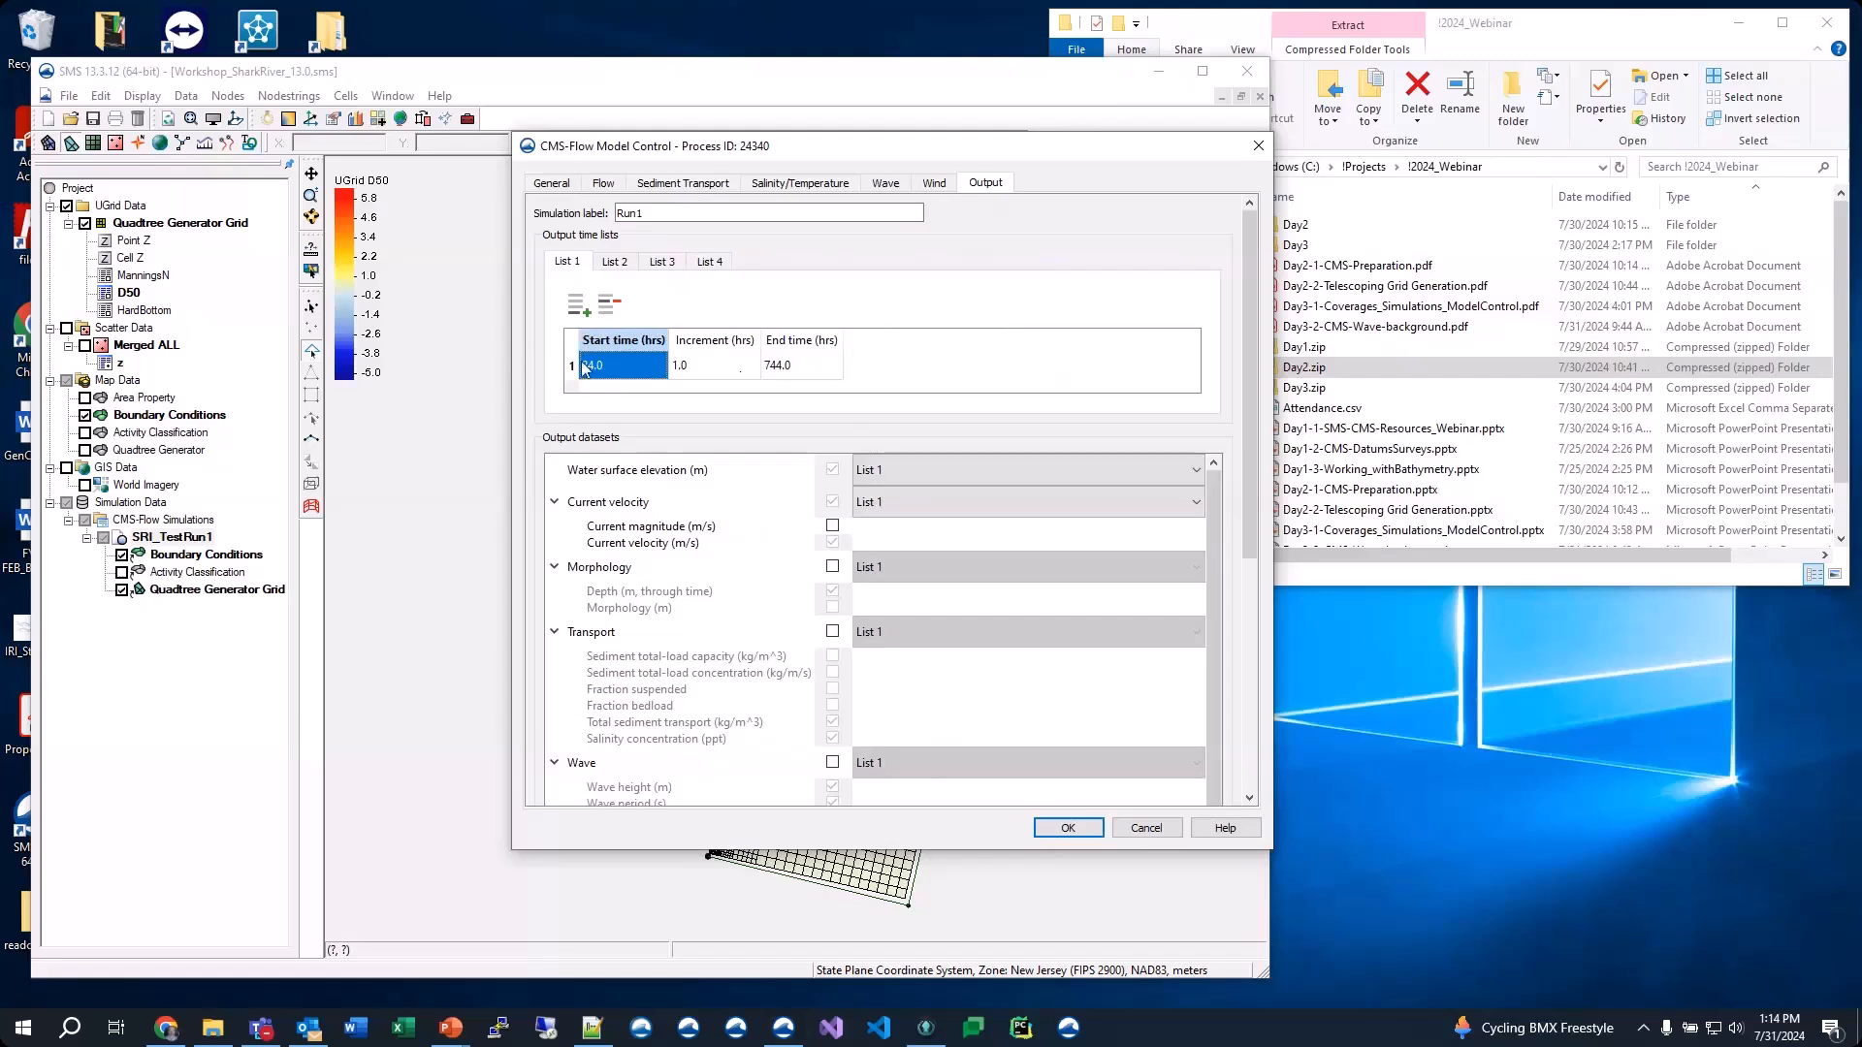
type("0")
left_click(891, 367)
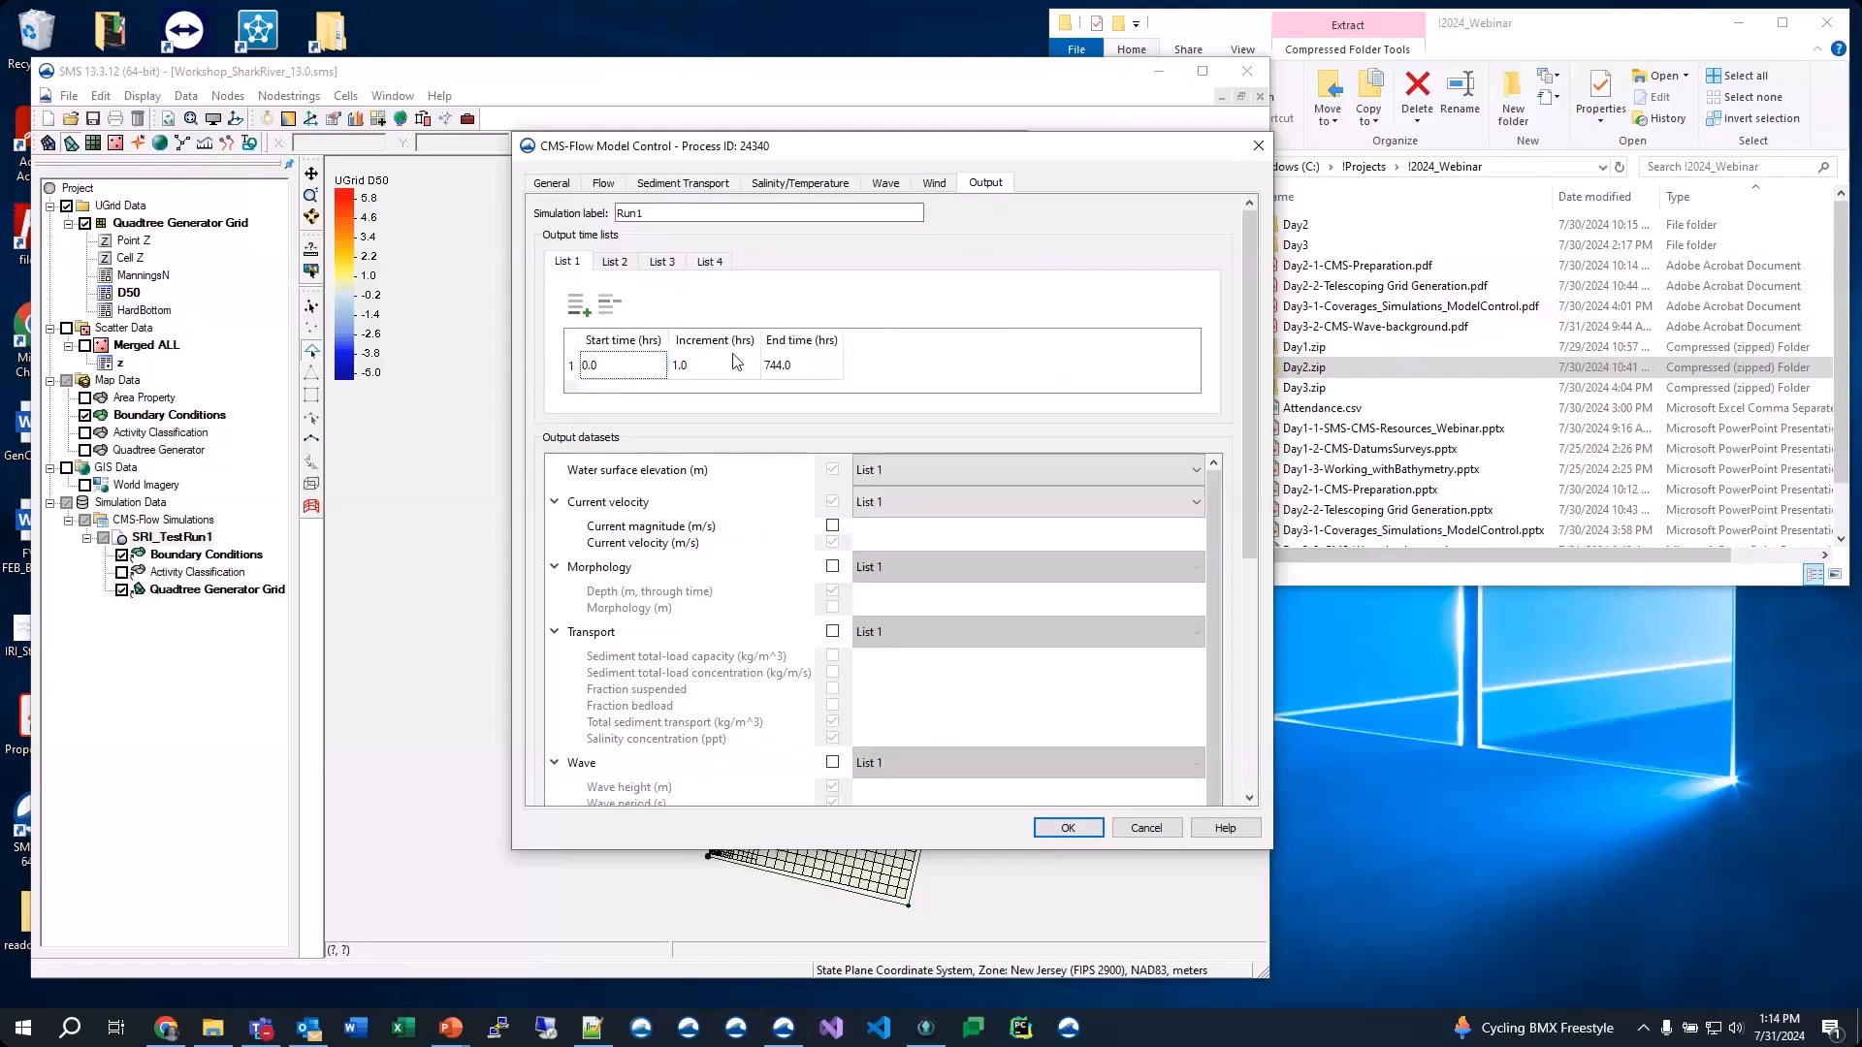
Add a second row to output time List 1 with start time 28, increment 40 and end time 0.5
left_click(578, 305)
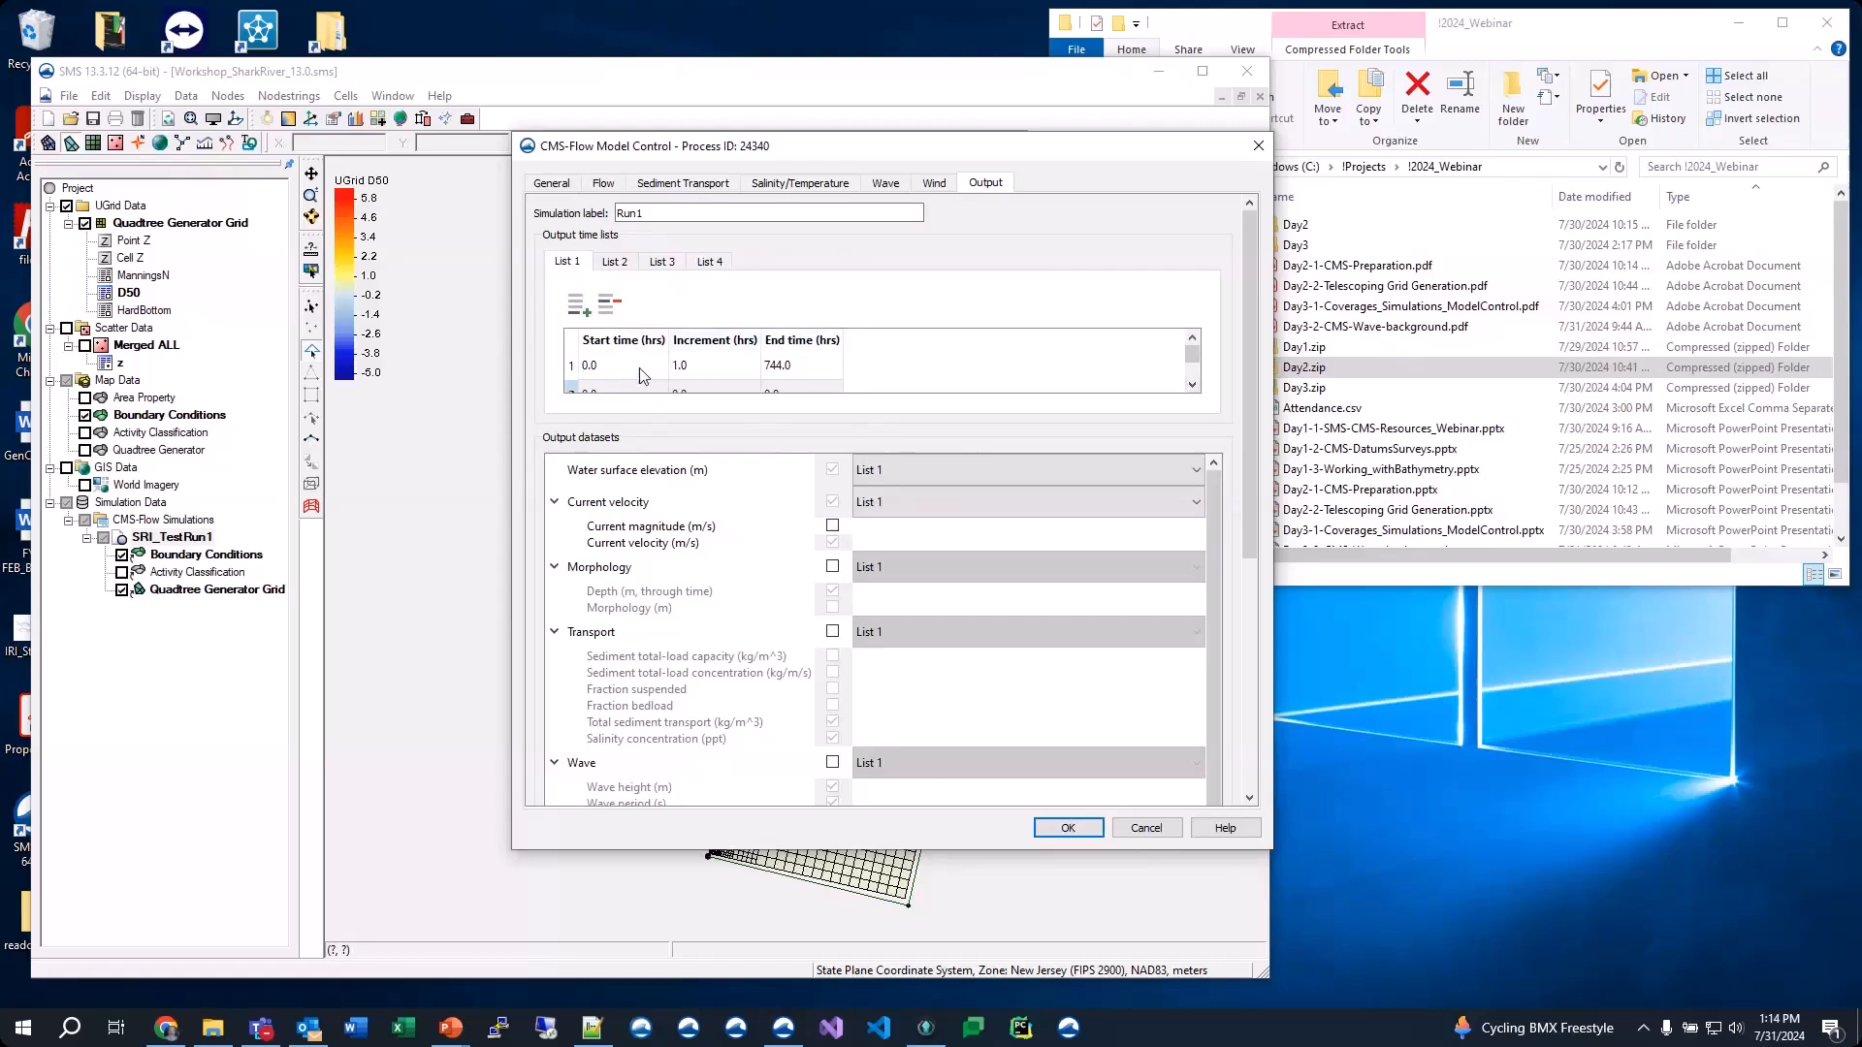
left_click(1192, 386)
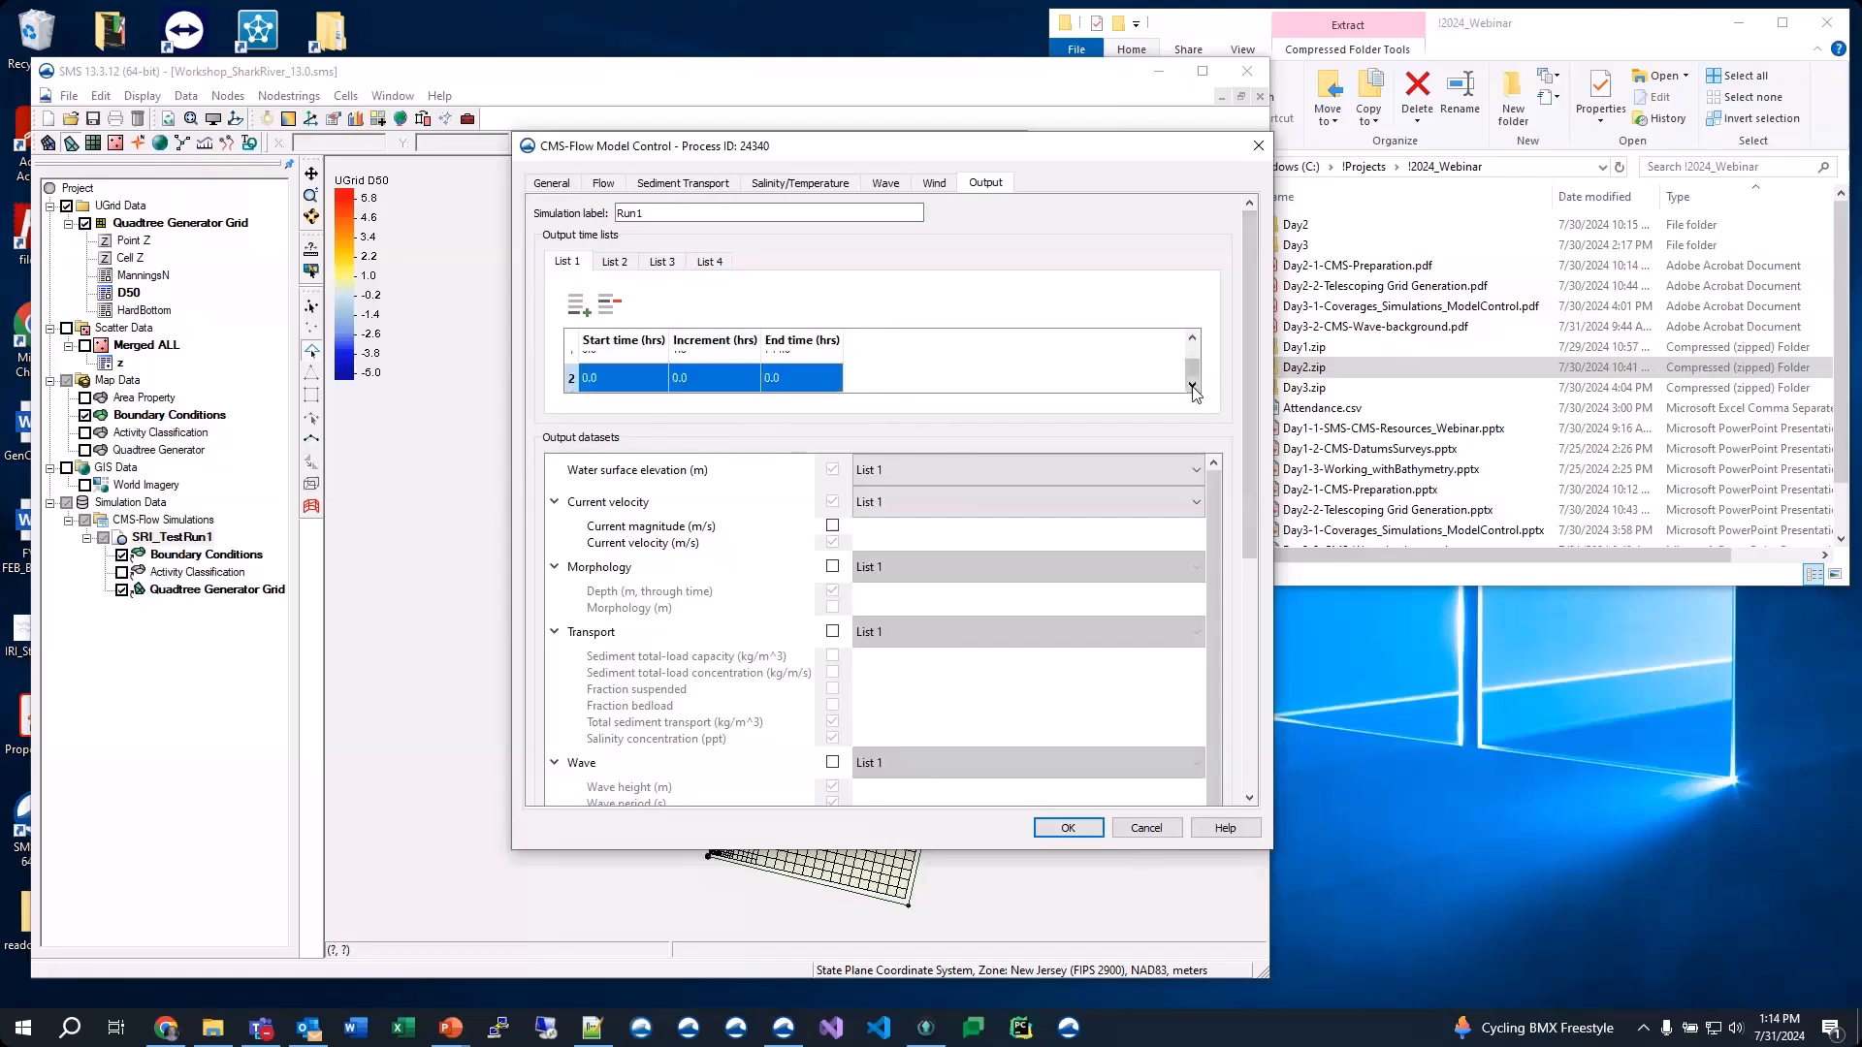
double_click(634, 380)
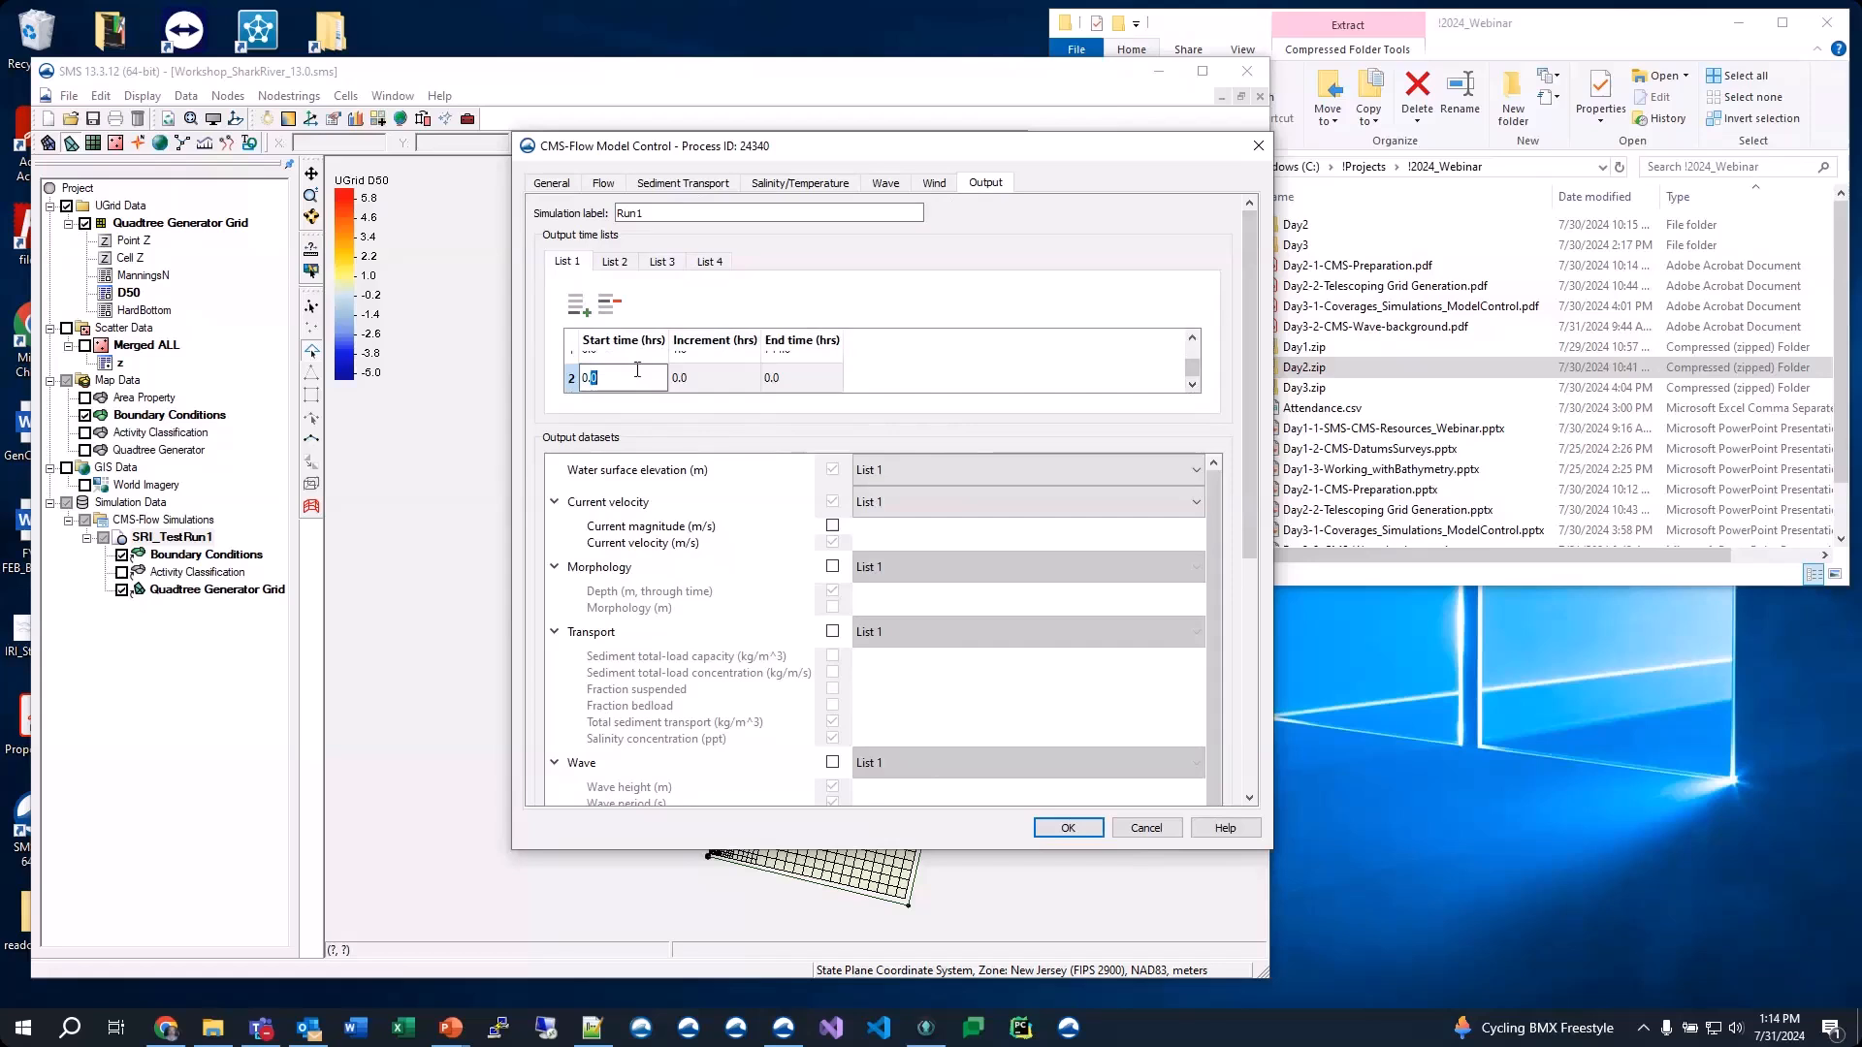
triple_click(638, 371)
type("28")
key("Tab")
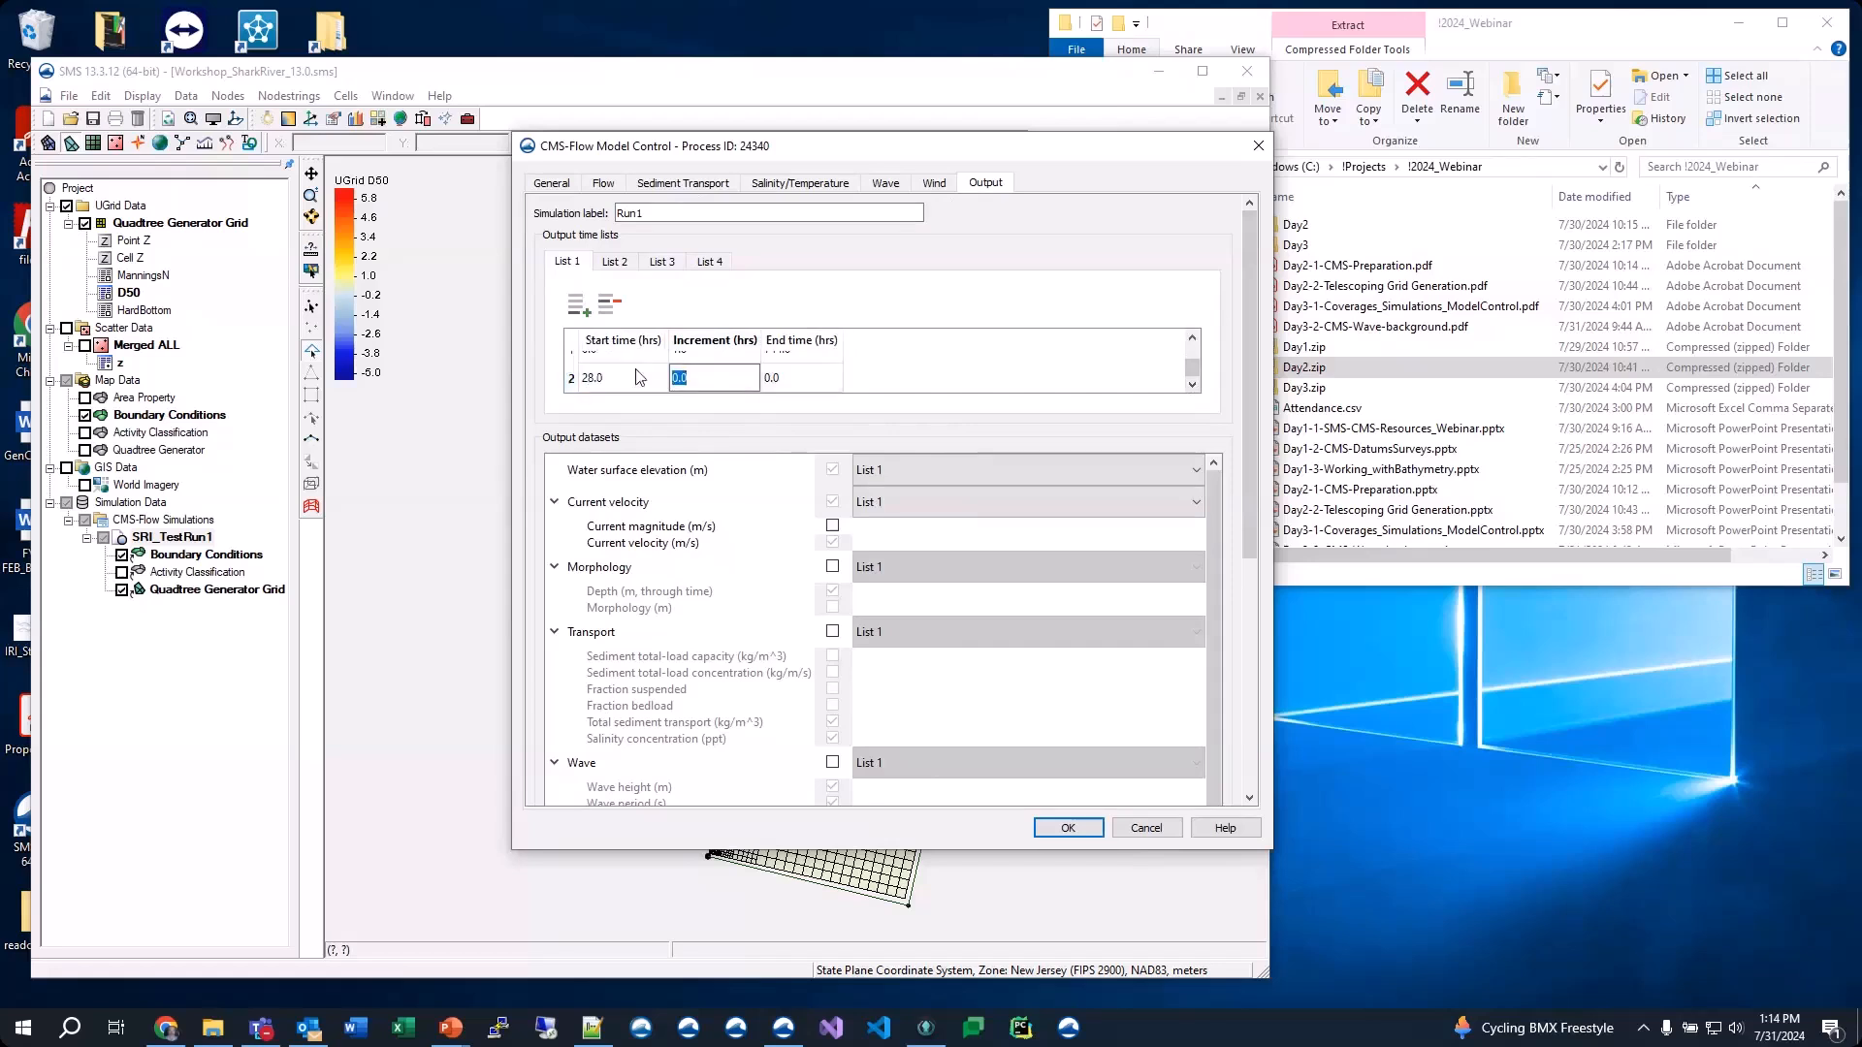
left_click(794, 380)
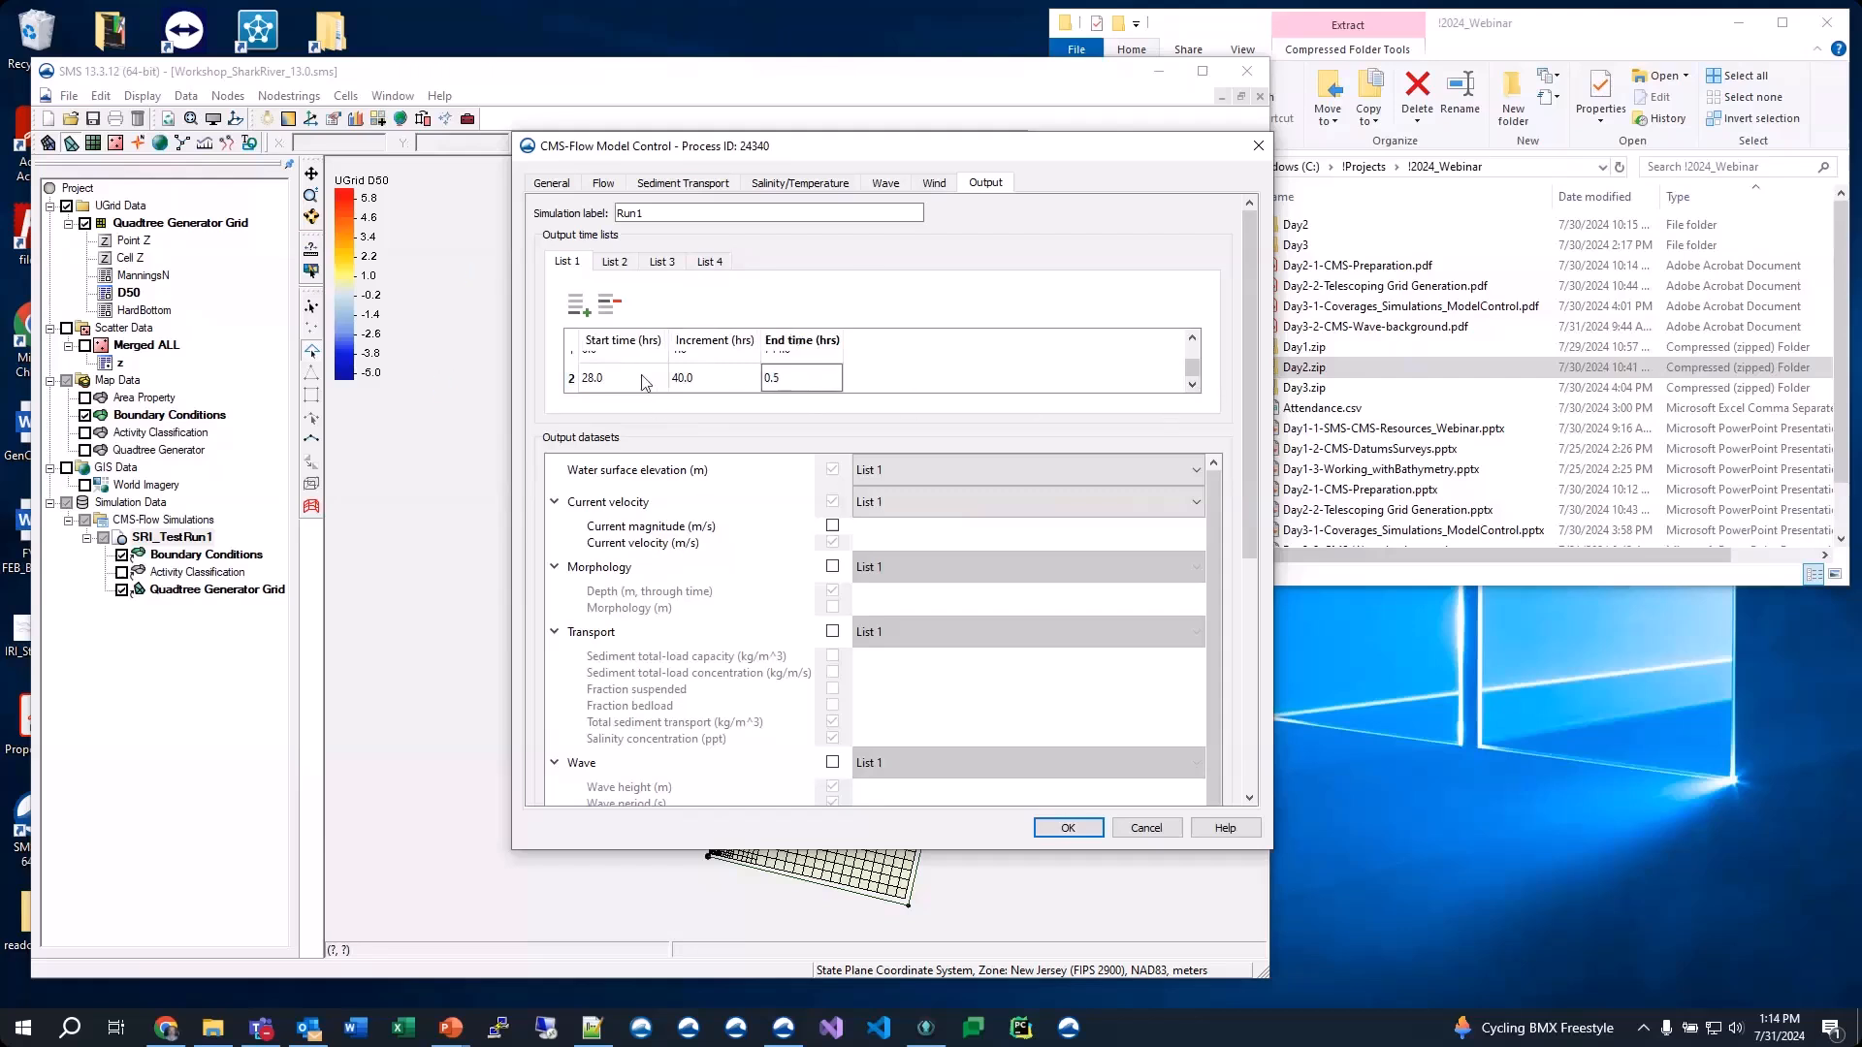
Compare the two rows of output time List 1 and delete the second row
left_click(1193, 337)
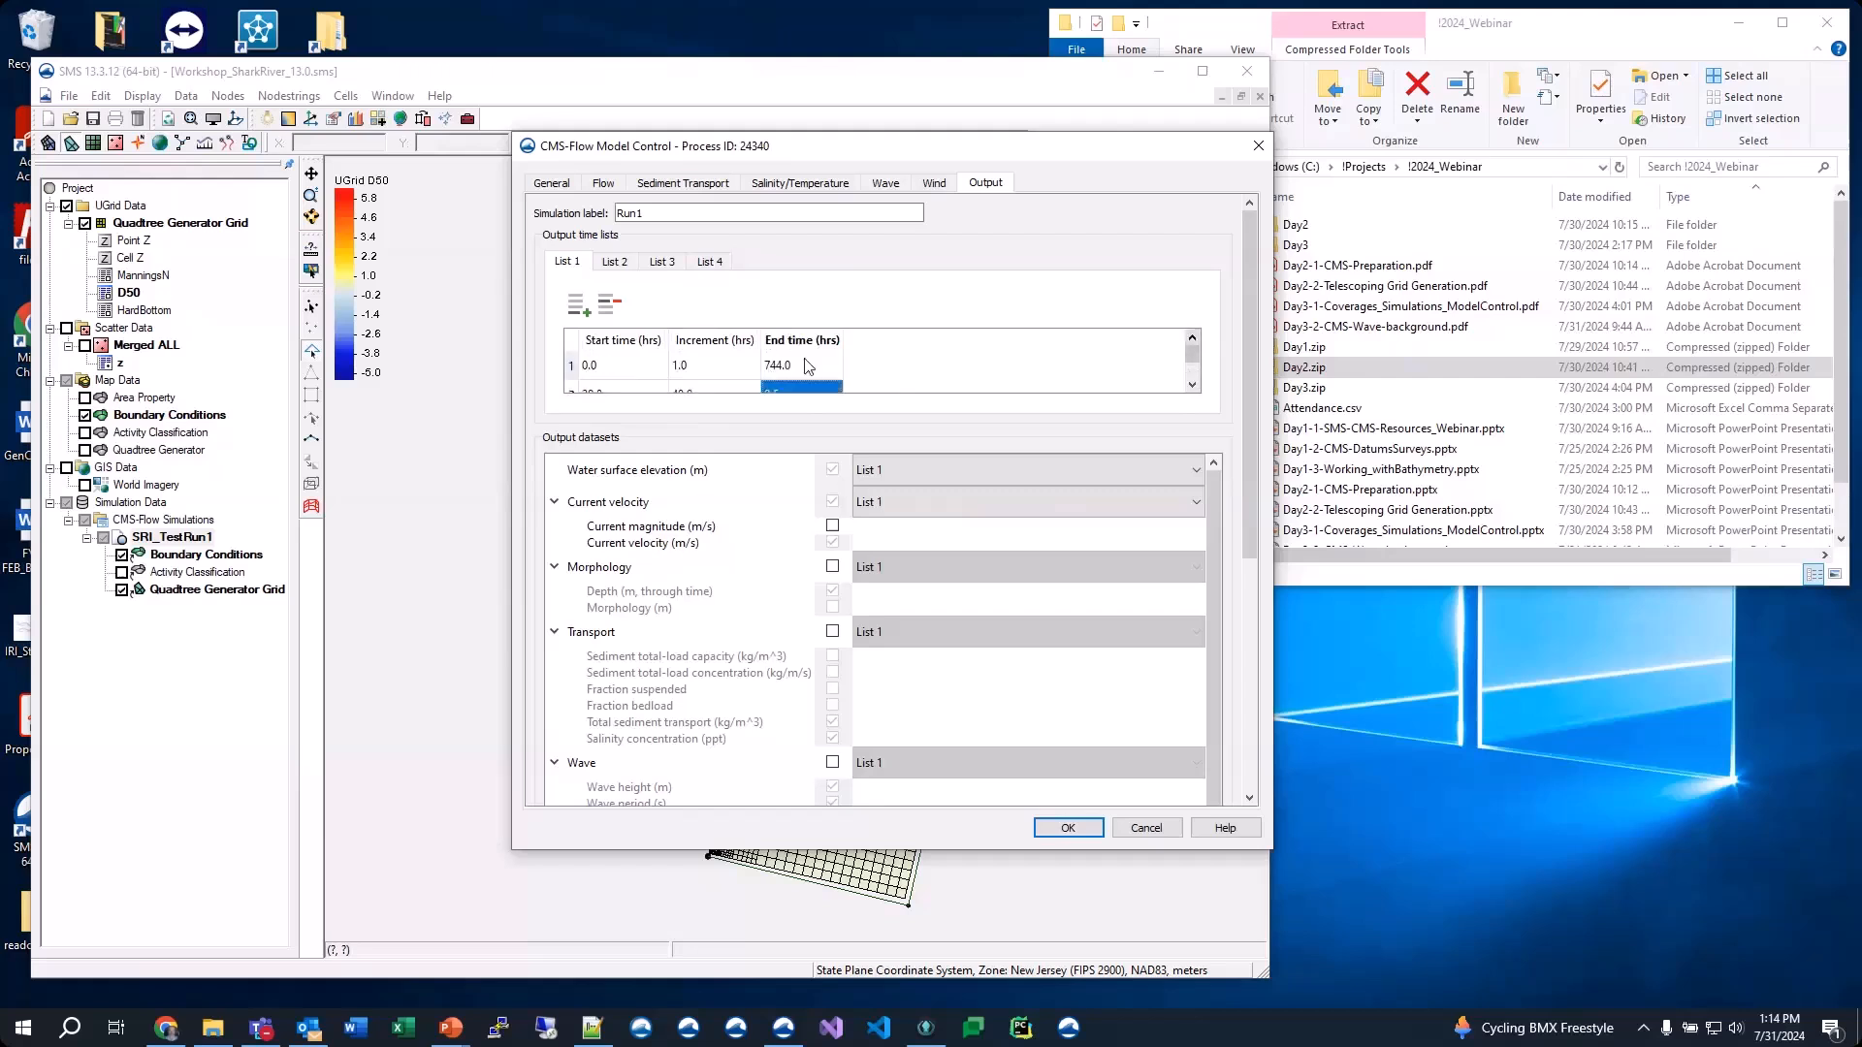
left_click(1193, 384)
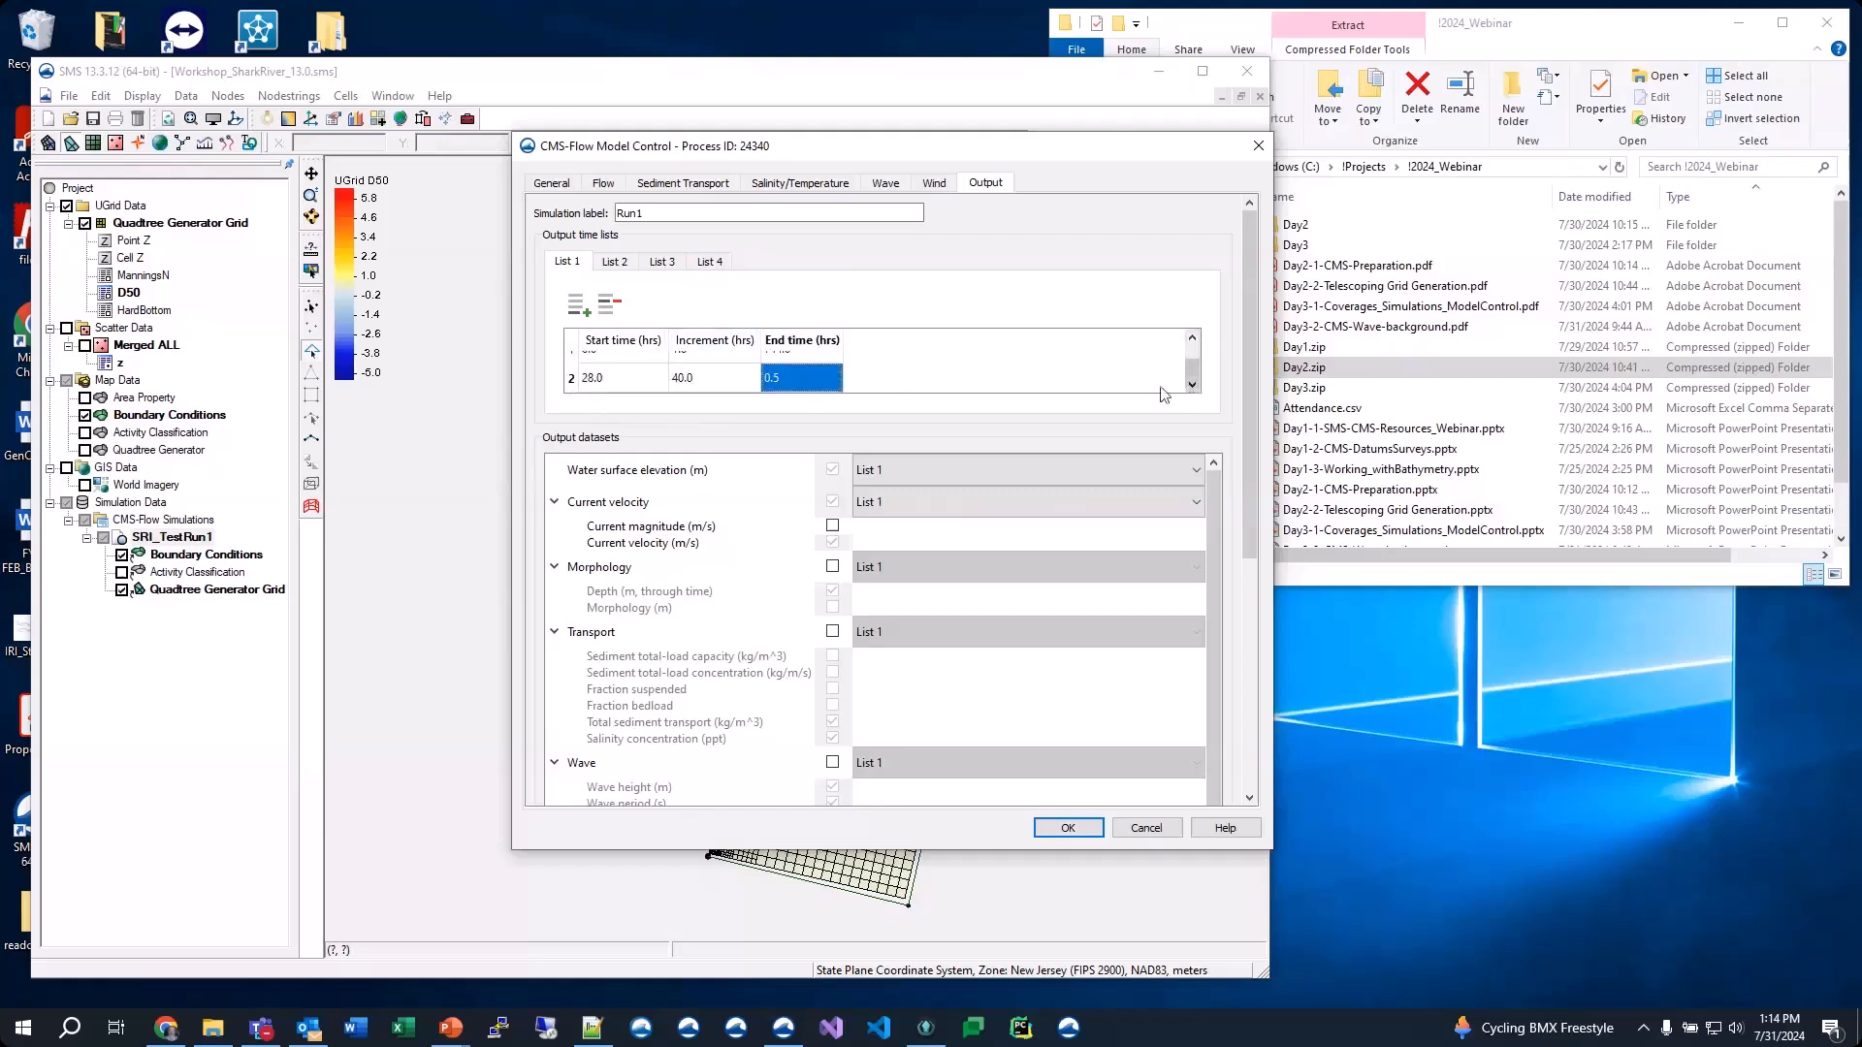
left_click(572, 379)
left_click(609, 304)
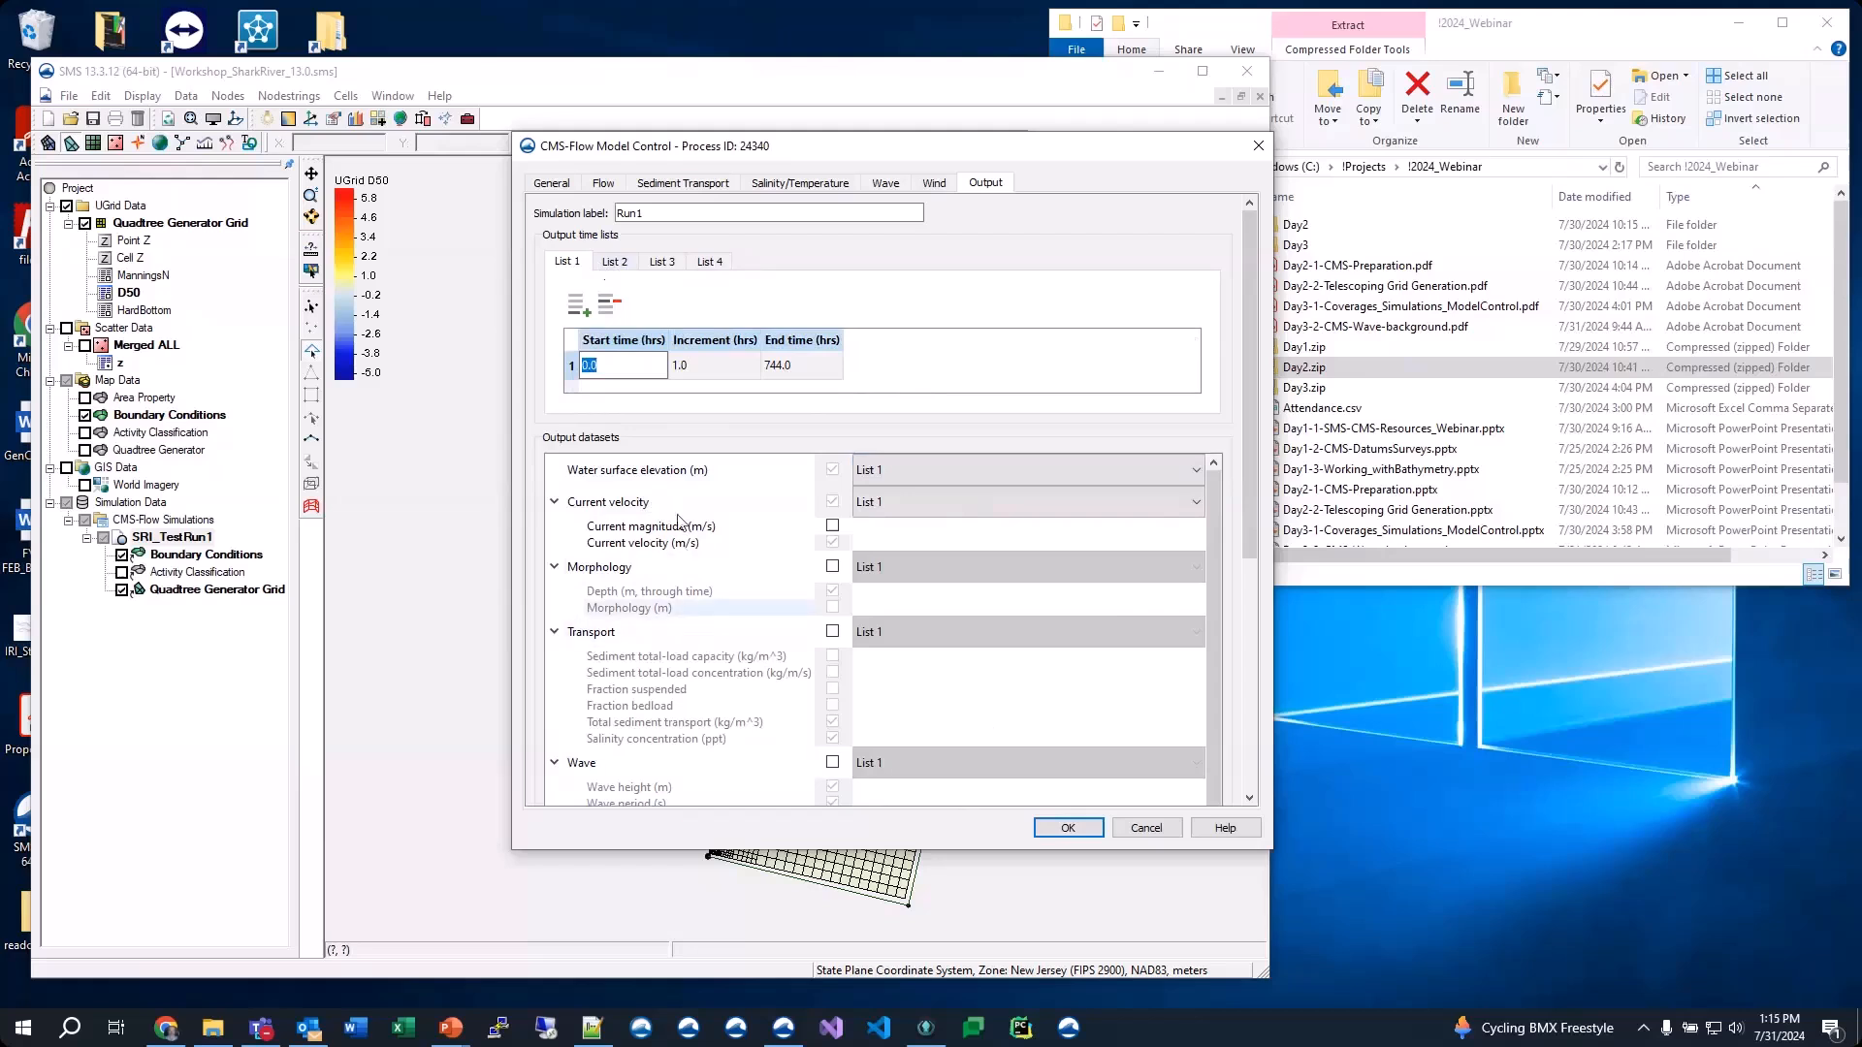
Enable the Morphology and Transport output datasets, and switch Morphology off again
left_click(832, 567)
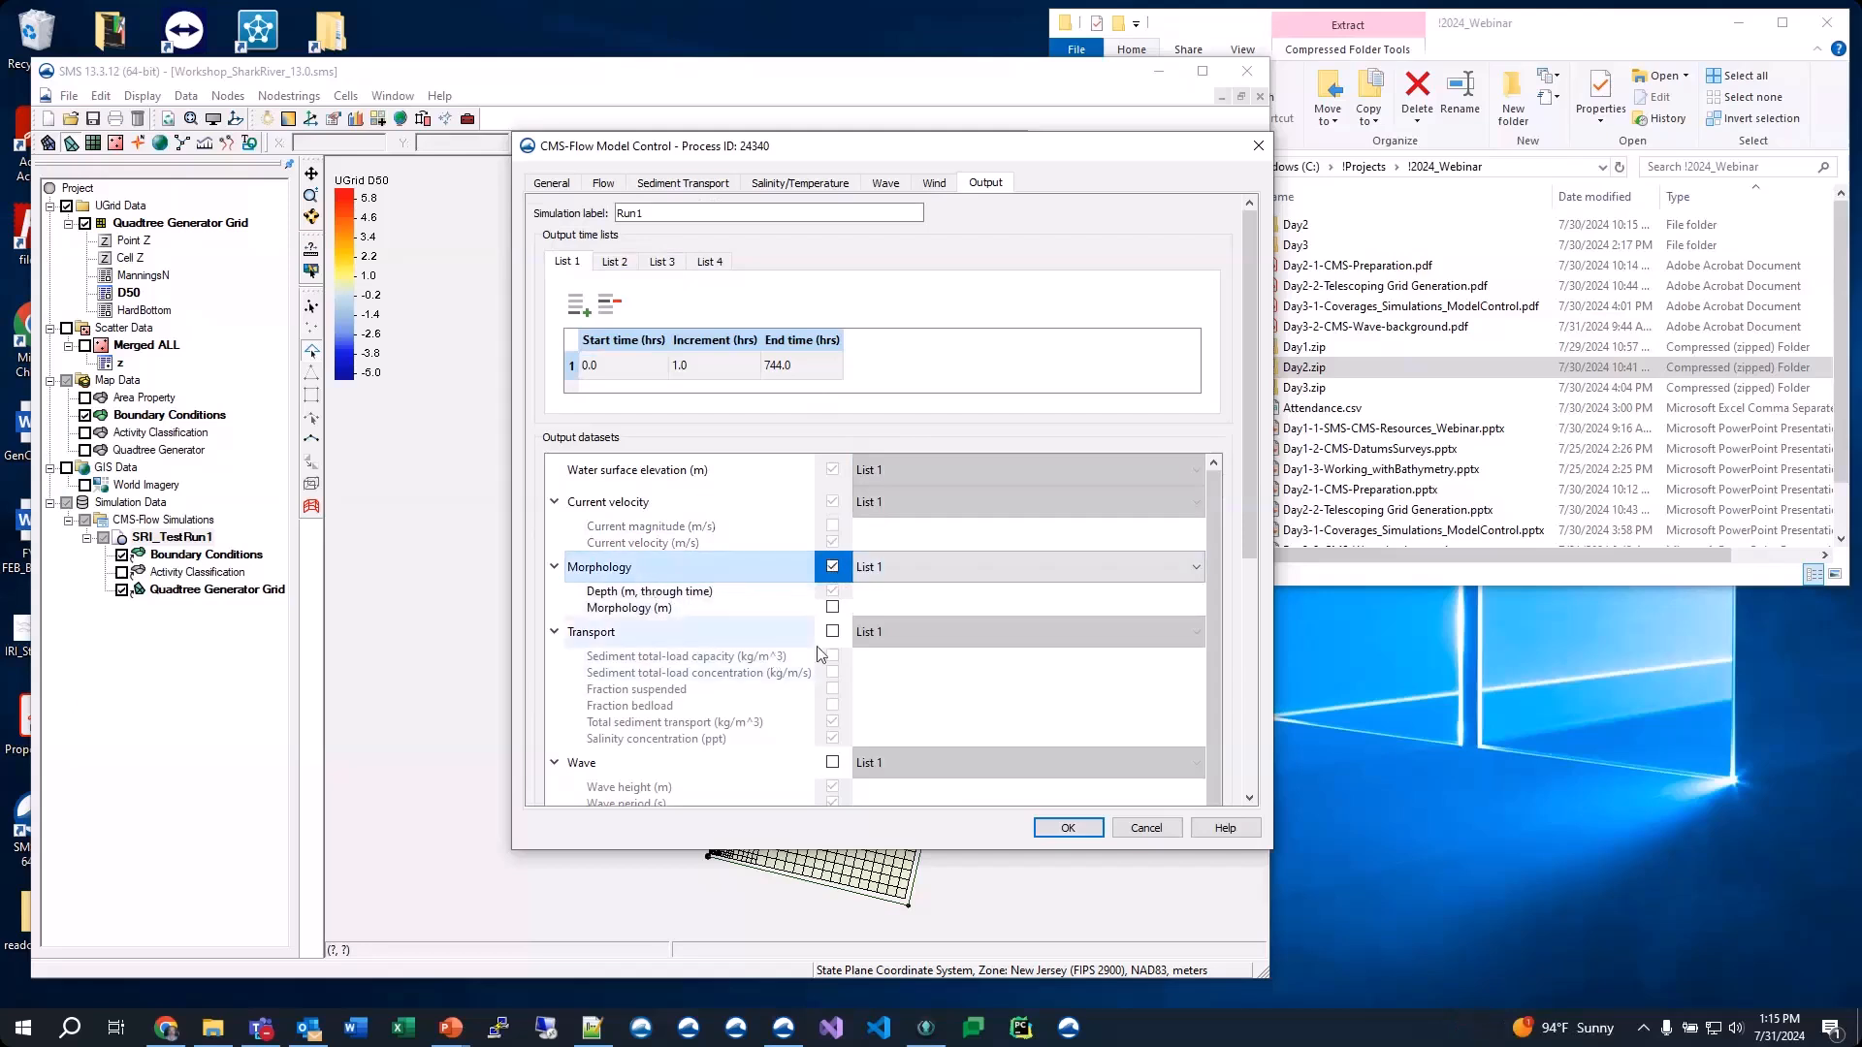
left_click(832, 632)
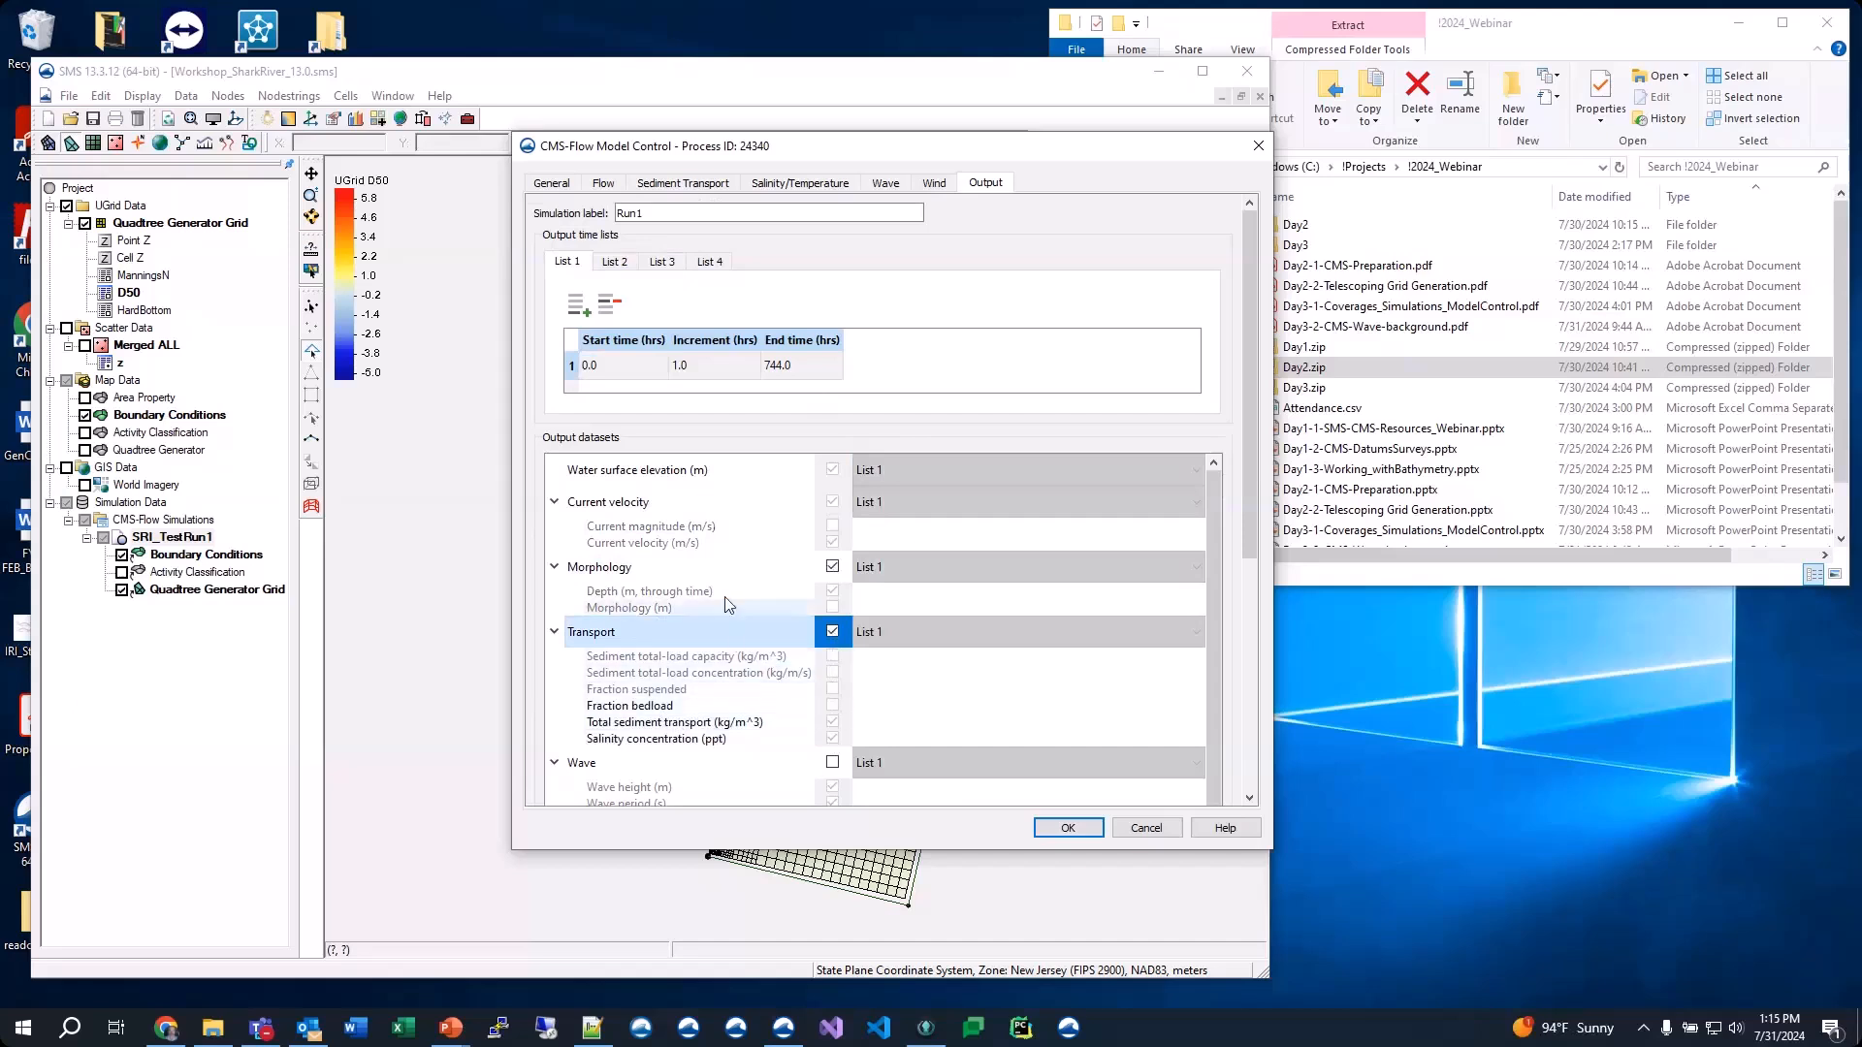
left_click(834, 579)
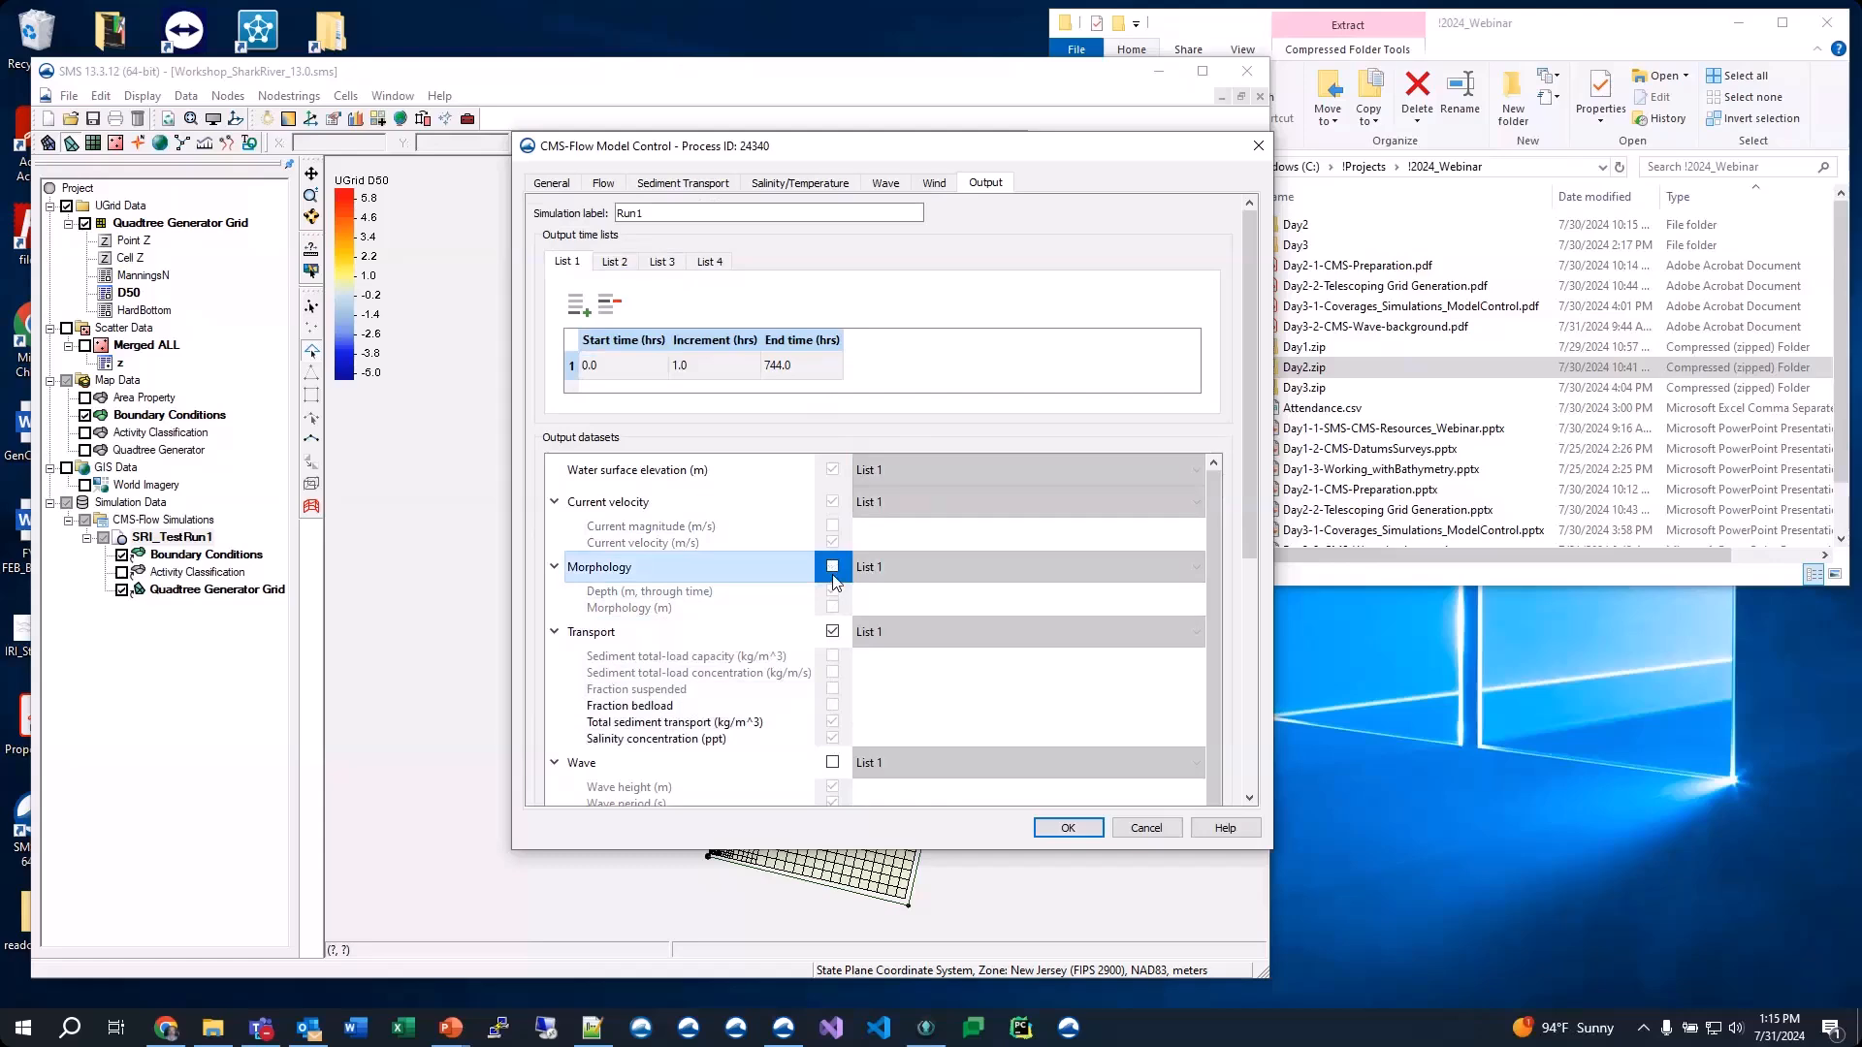
Try ASCII output only as the solution/statistics output option, and return it to XMDF binary output
scroll(717, 637, "down", 3)
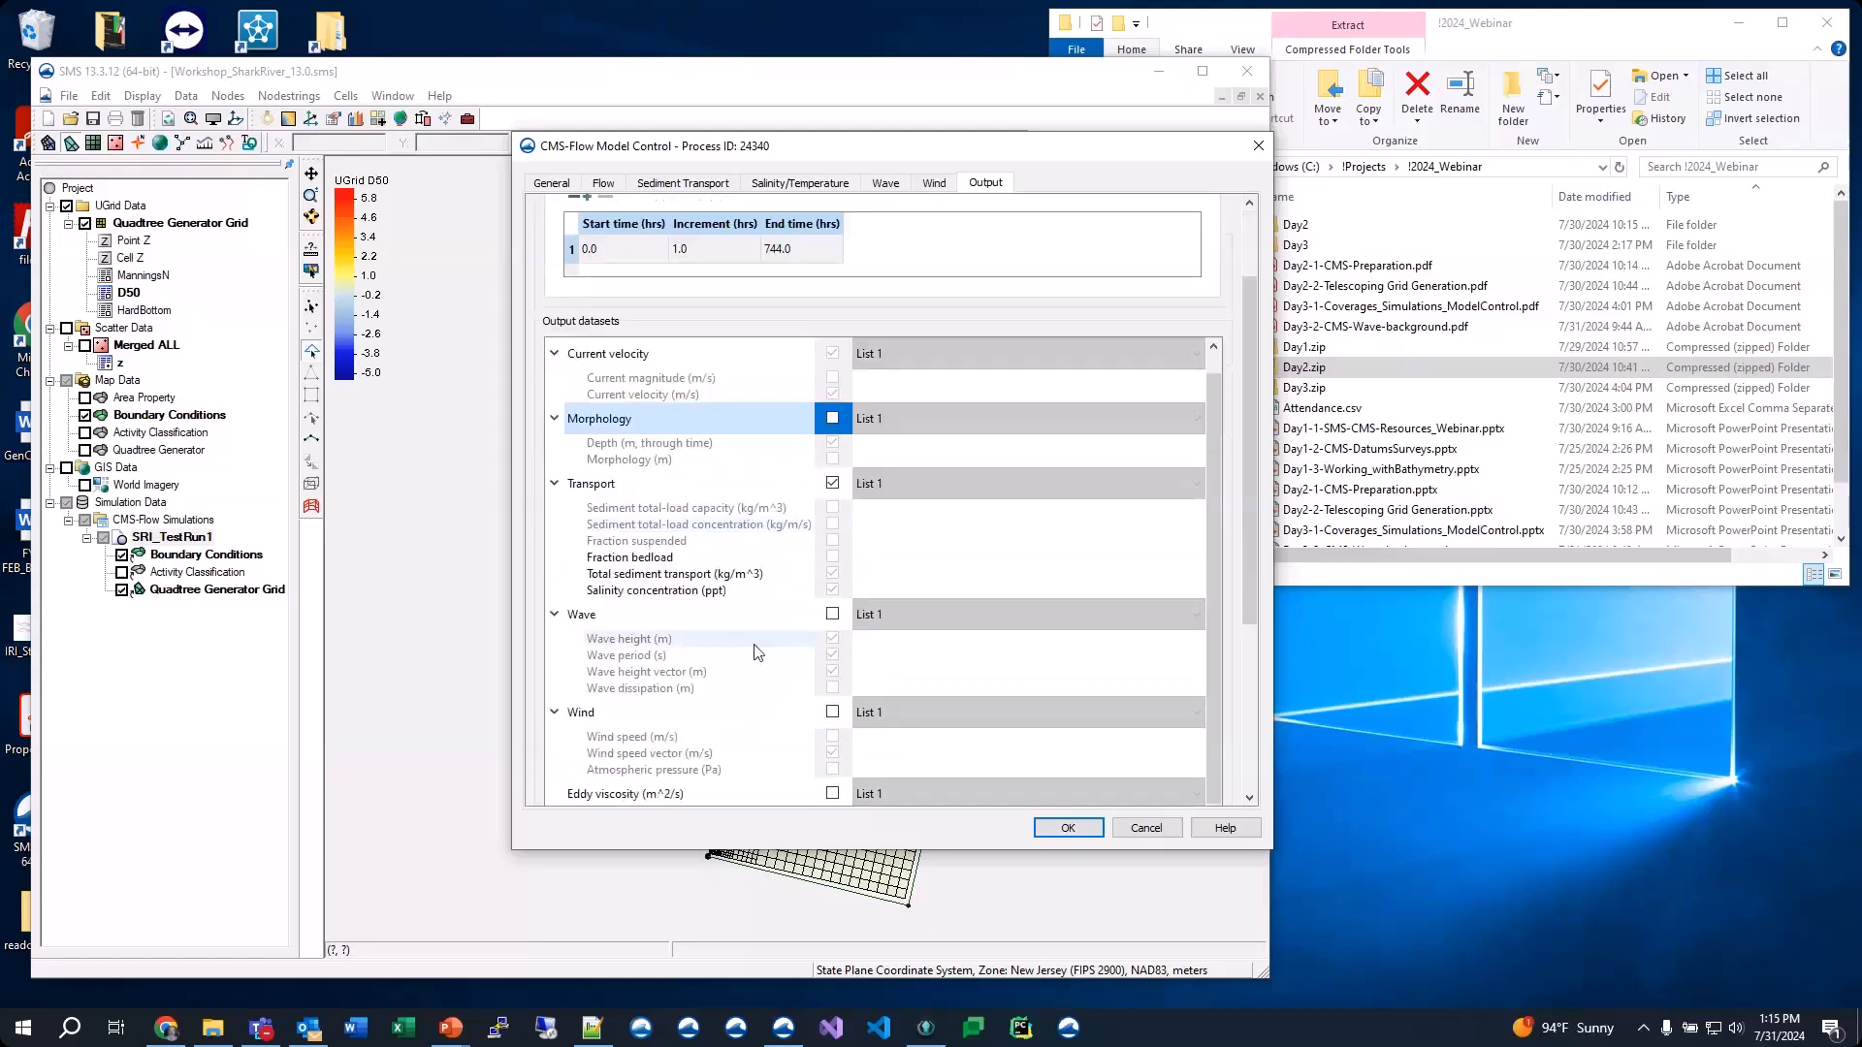
scroll(715, 688, "down", 5)
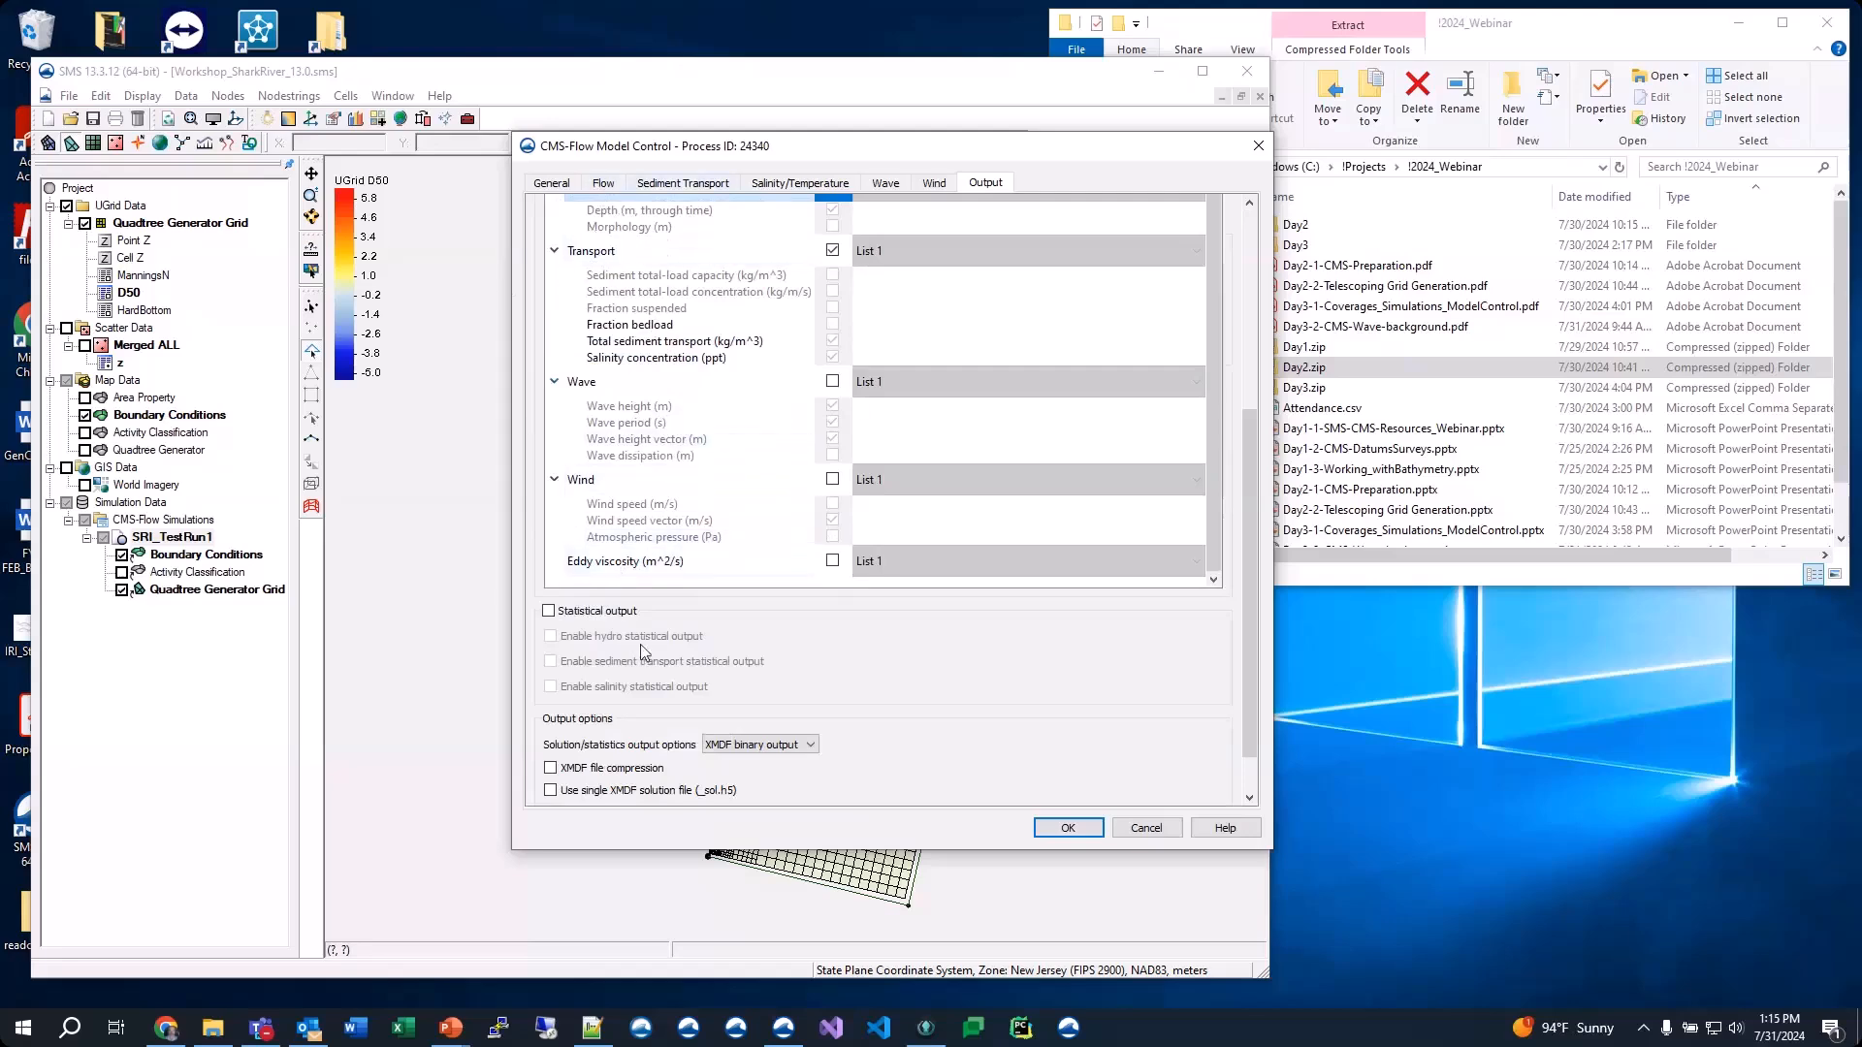
scroll(623, 564, "down", 2)
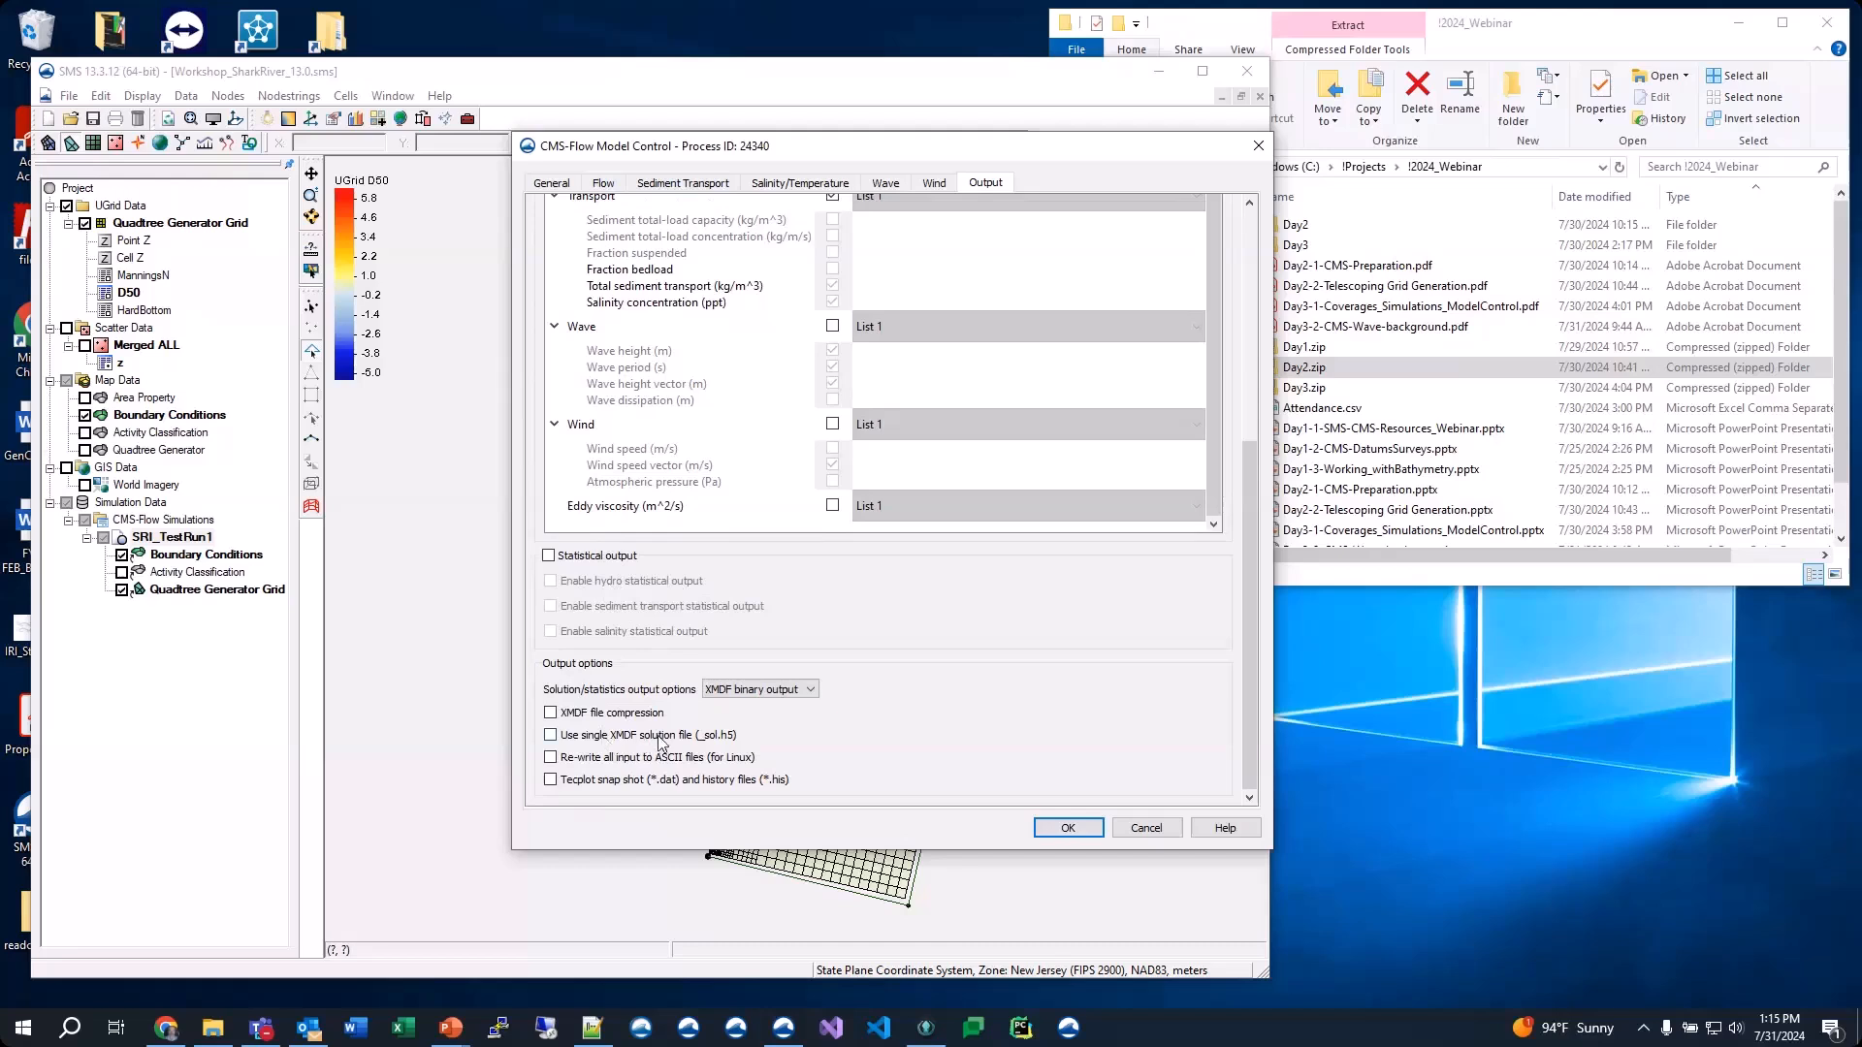
left_click(759, 691)
left_click(900, 697)
left_click(716, 690)
left_click(742, 724)
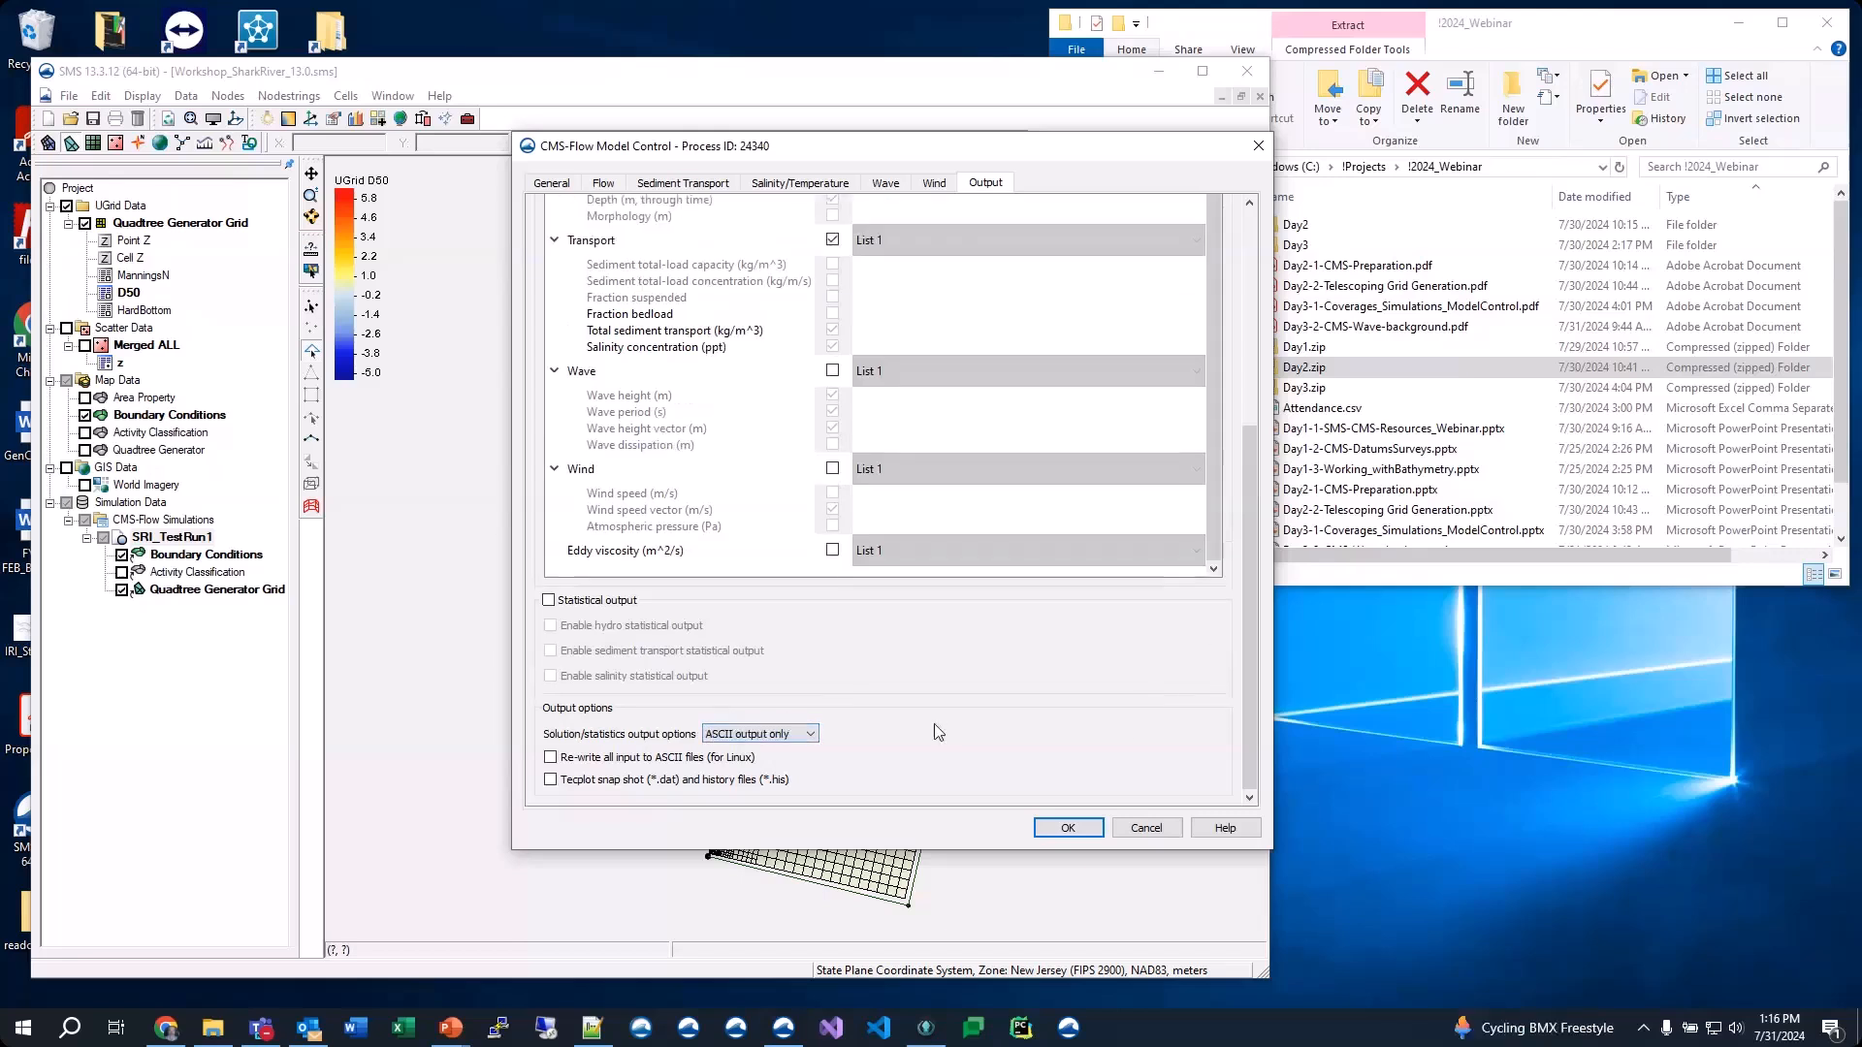
left_click(747, 734)
left_click(751, 751)
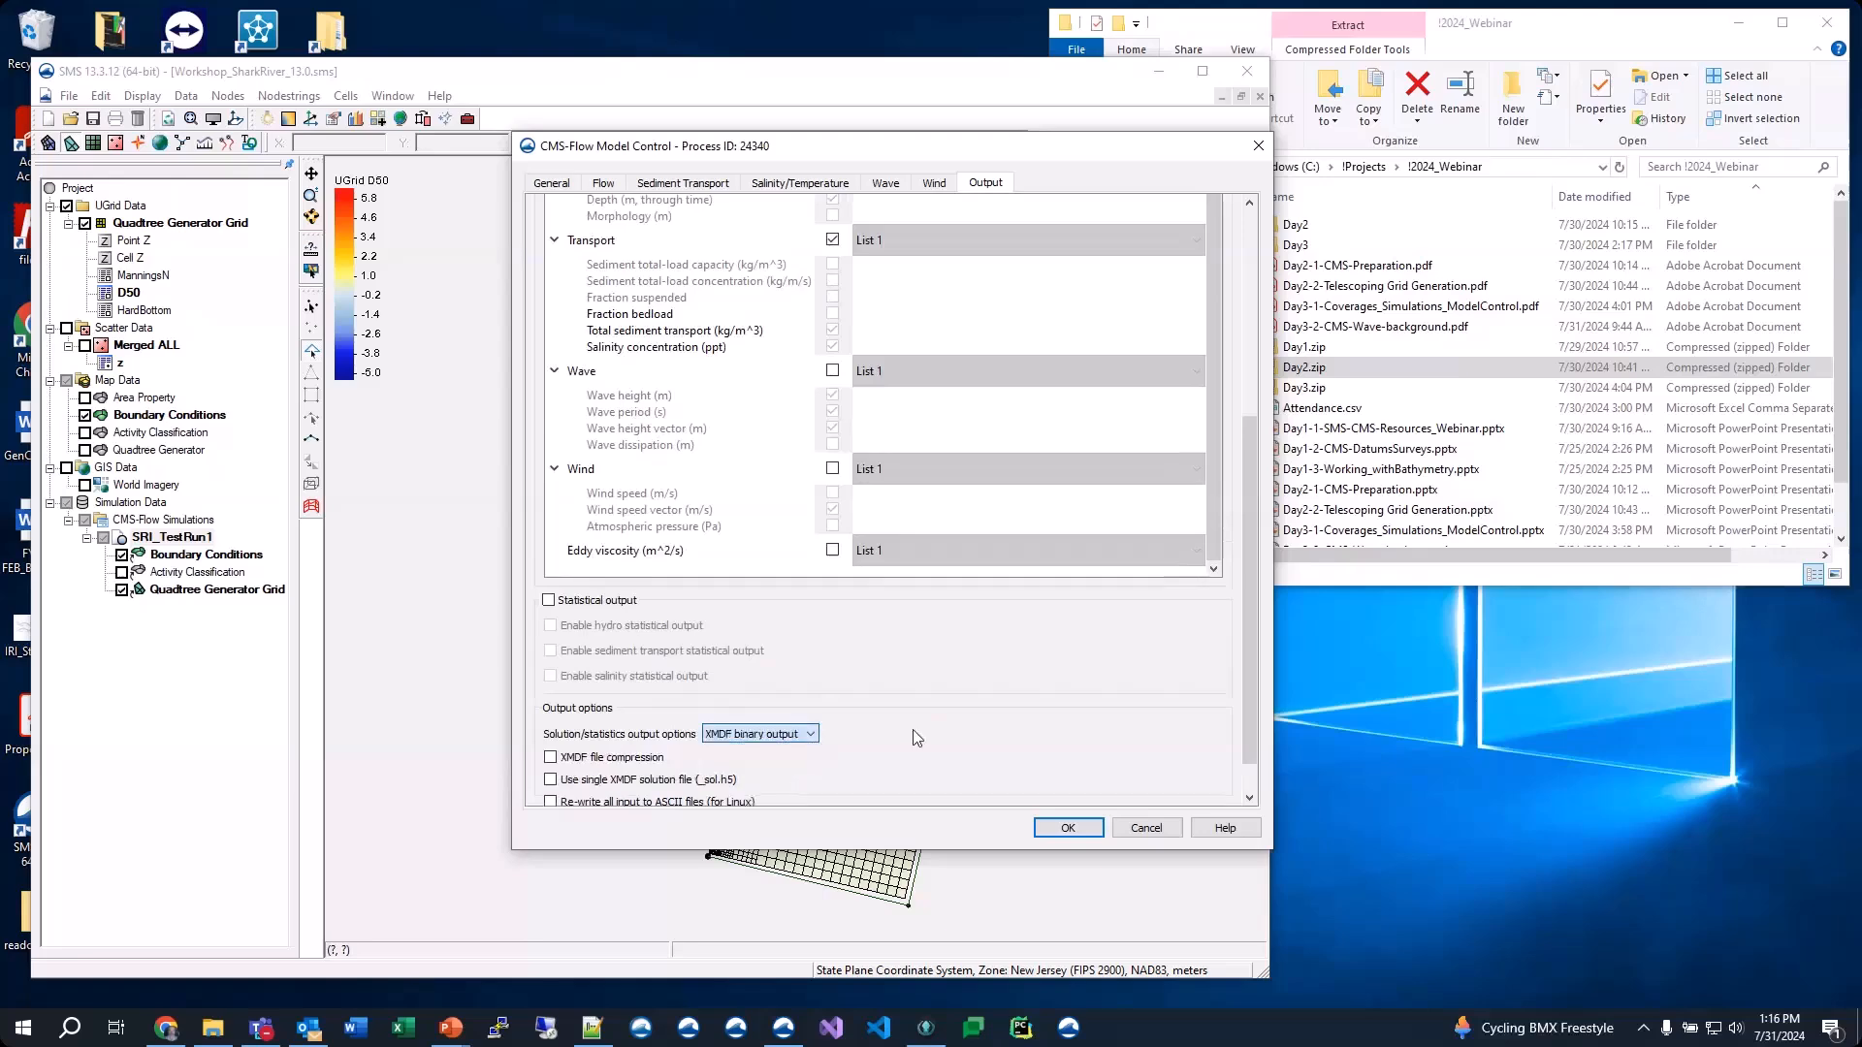
Review the remaining output settings, accept the model control changes and save the project
scroll(880, 716, "down", 1)
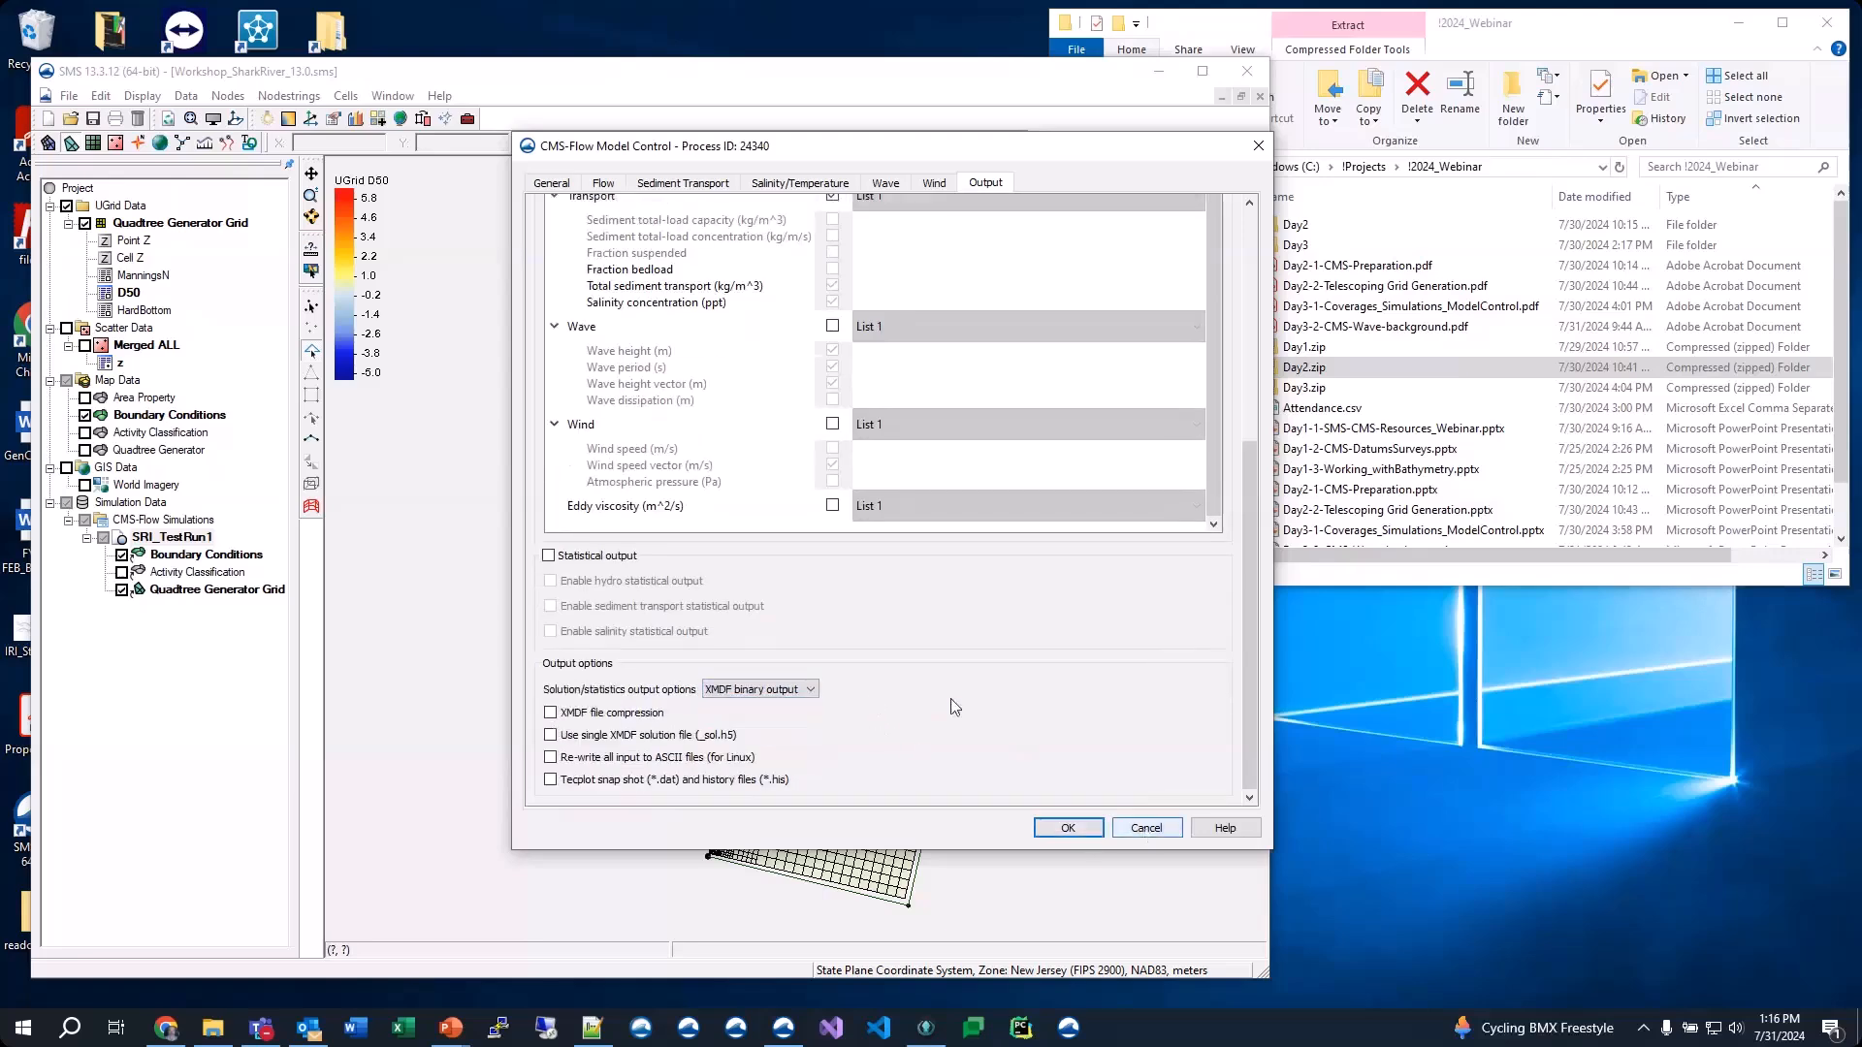
scroll(954, 699, "up", 5)
scroll(955, 699, "up", 2)
scroll(980, 723, "down", 3)
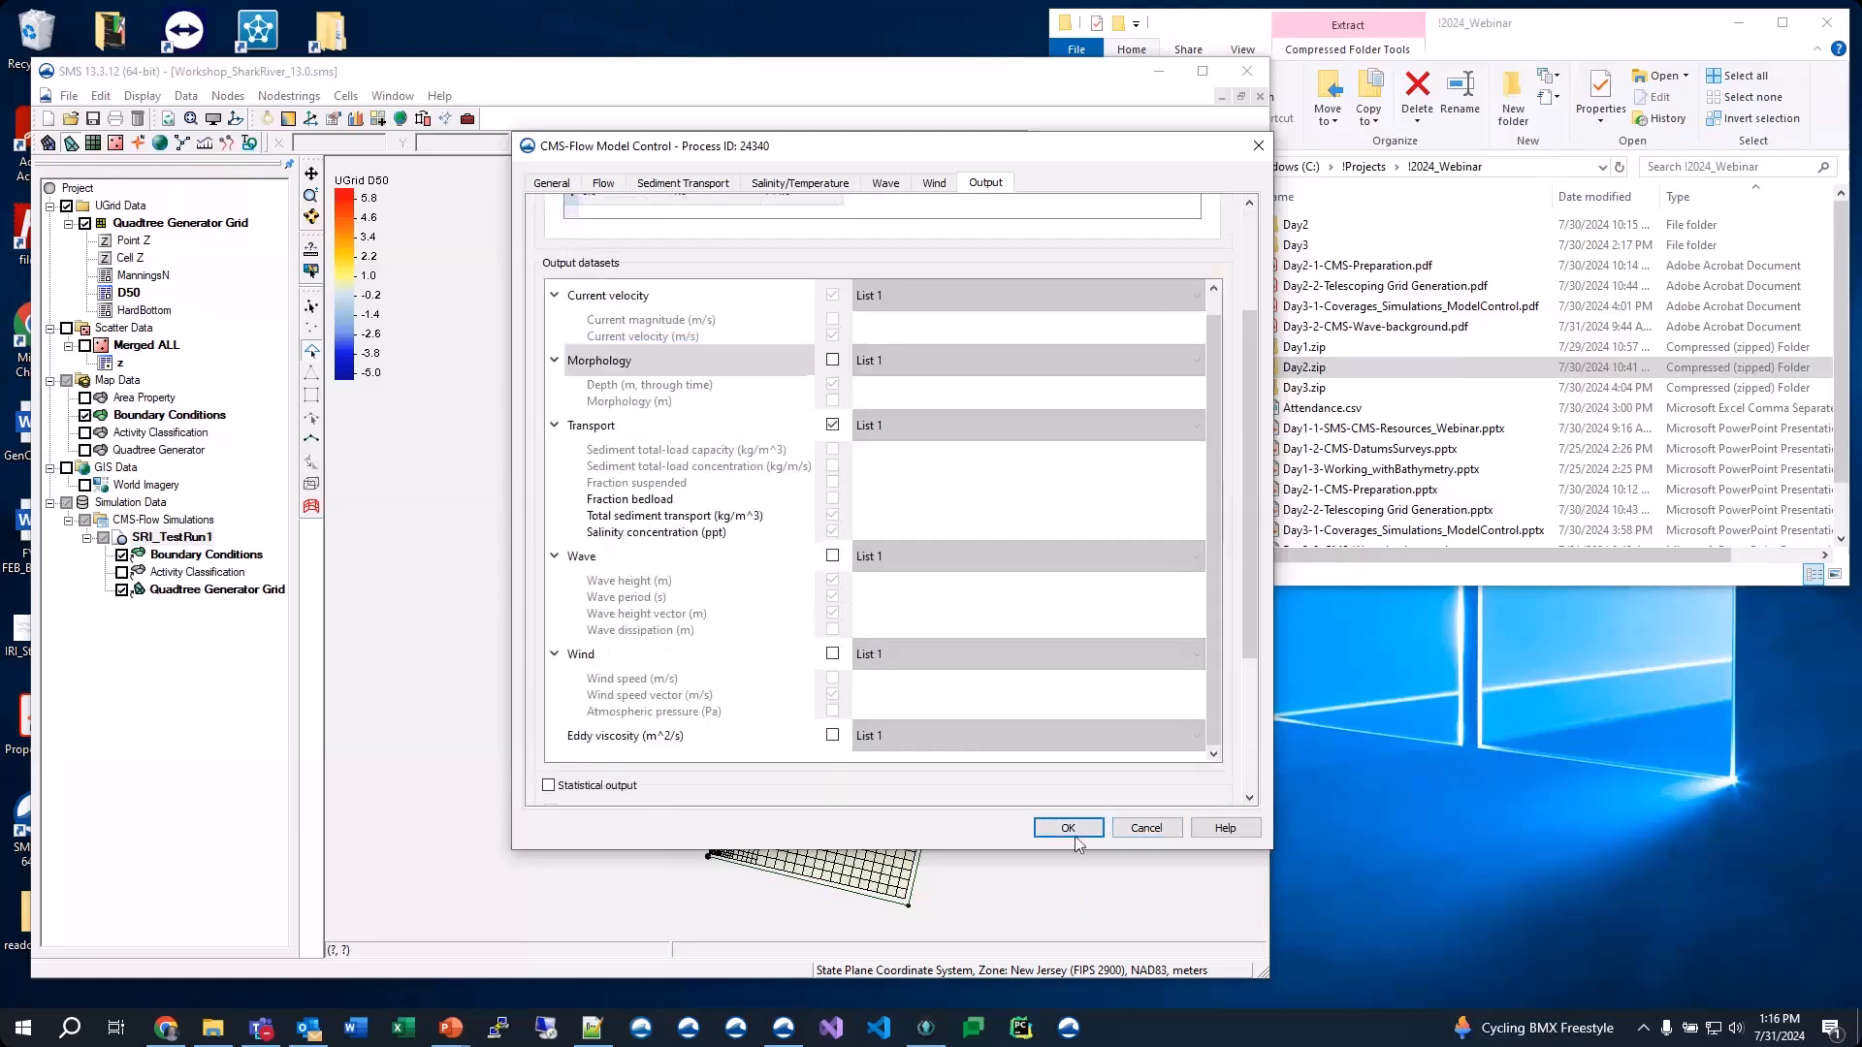
left_click(1065, 828)
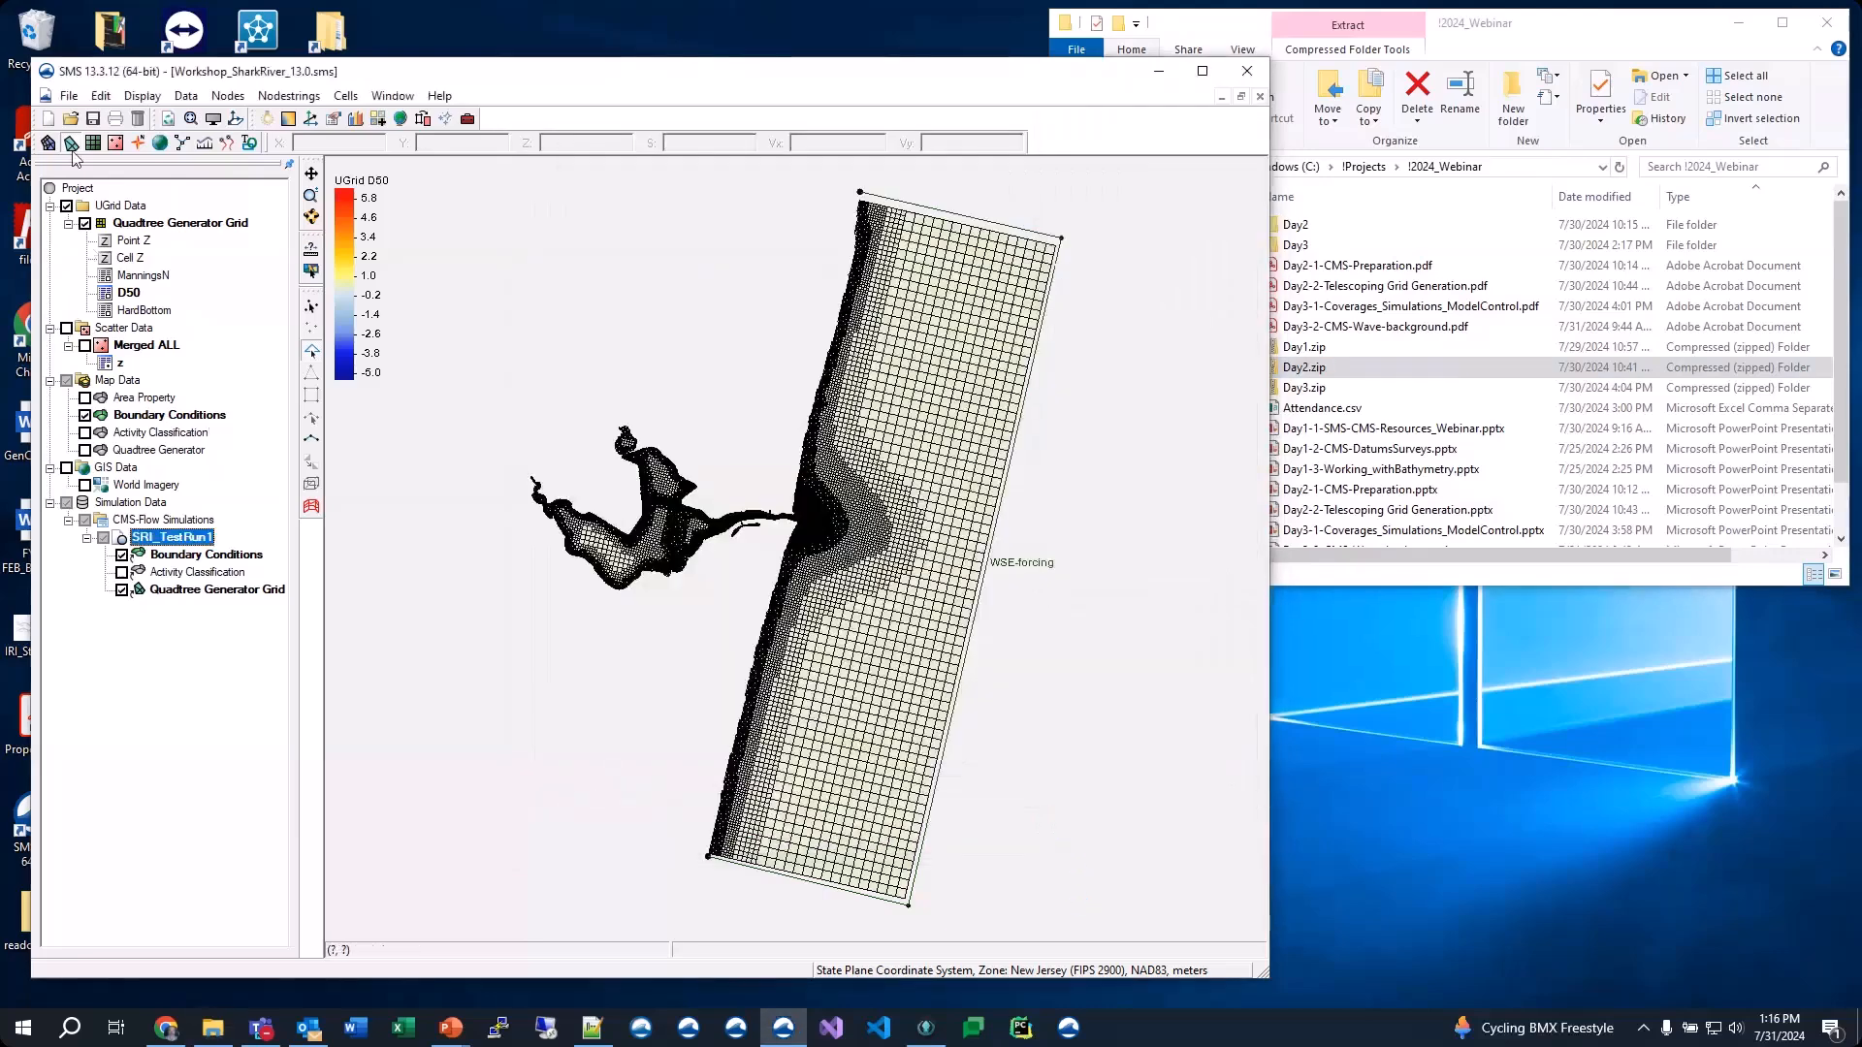
left_click(93, 119)
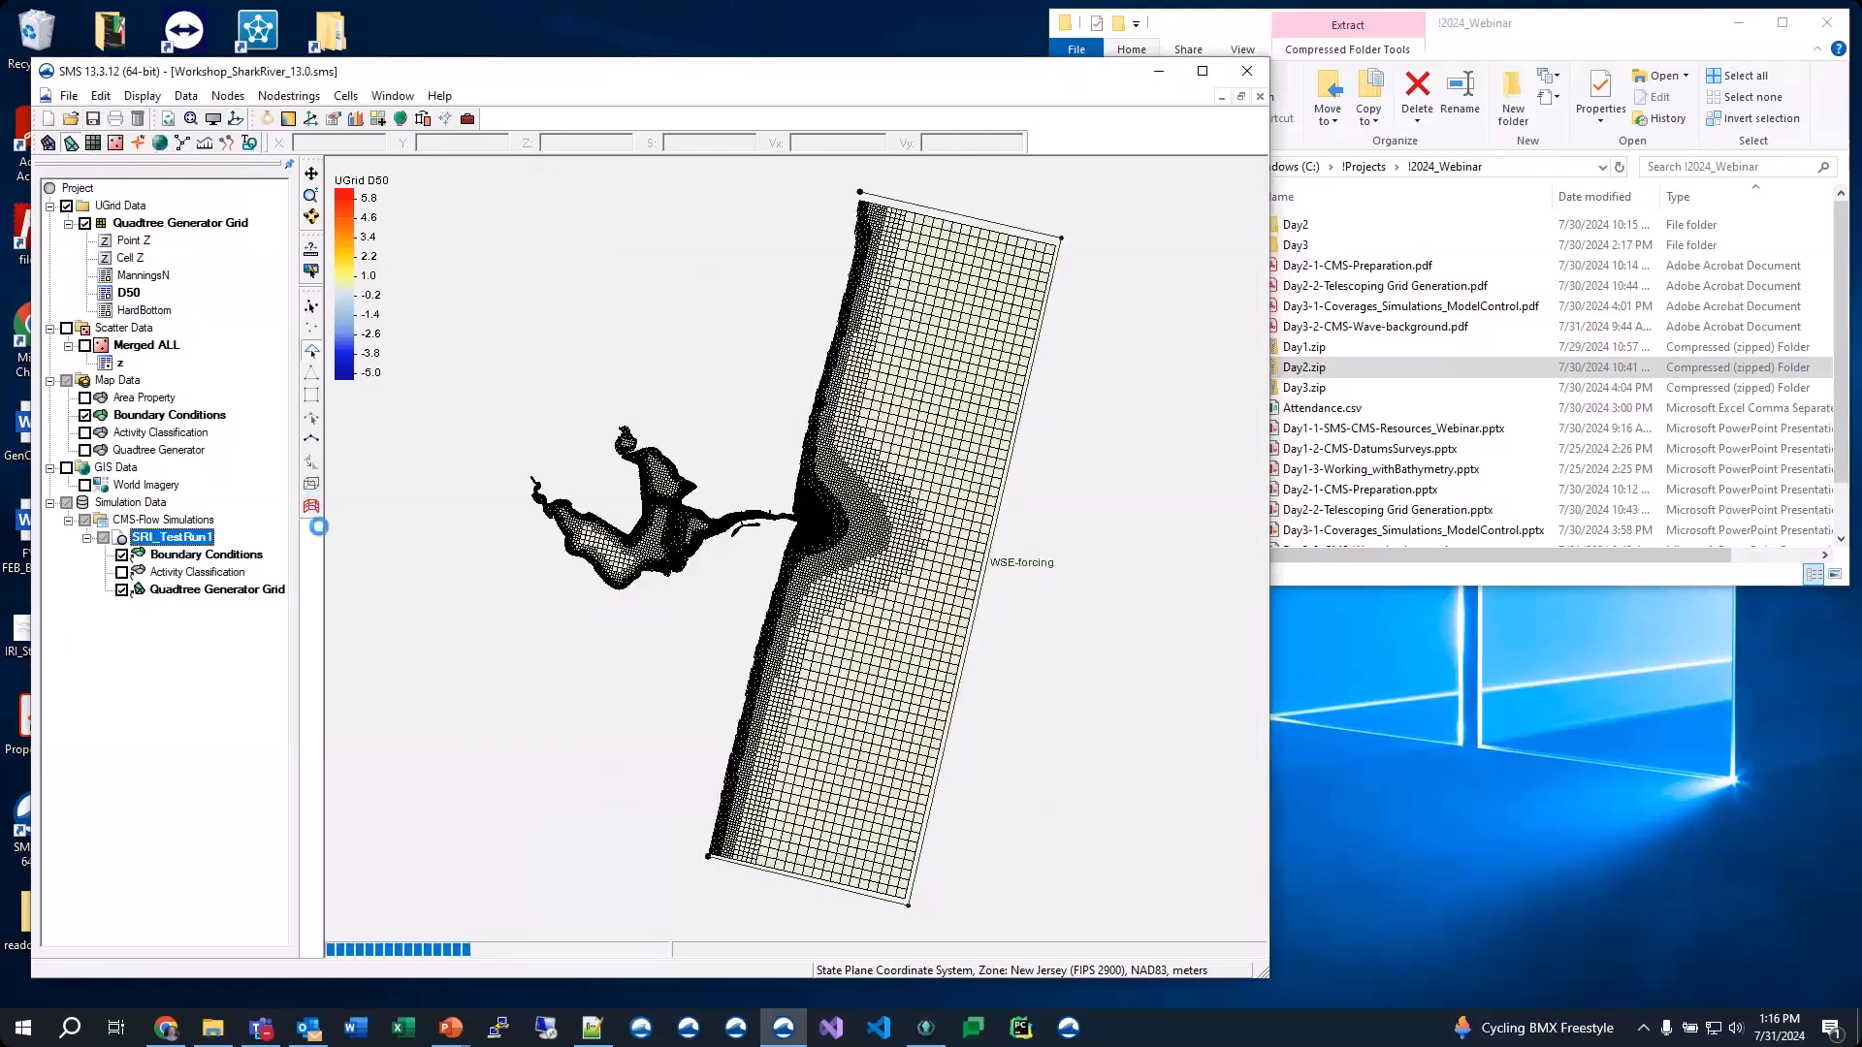
Switch to File Explorer, open the Day3\1-Webinar folder, and arrange its window beside the SMS window with less overlap
right_click(163, 548)
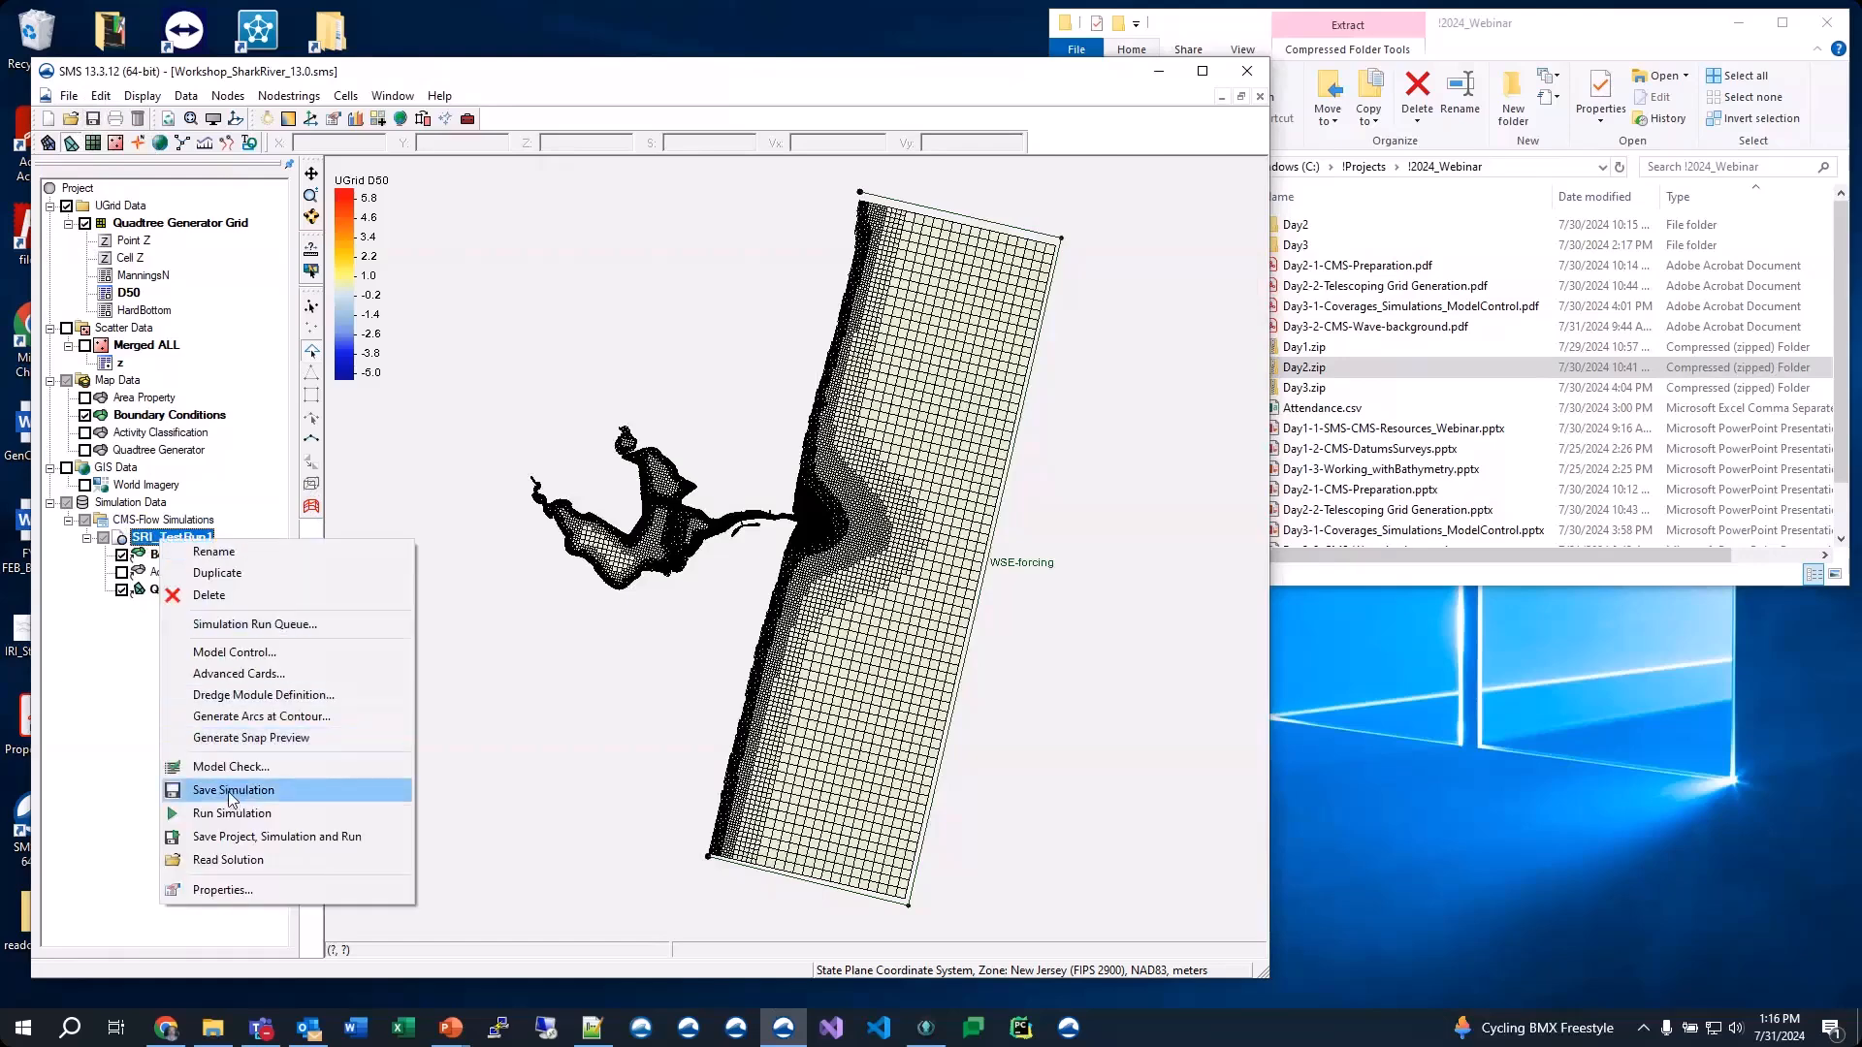
left_click(1669, 13)
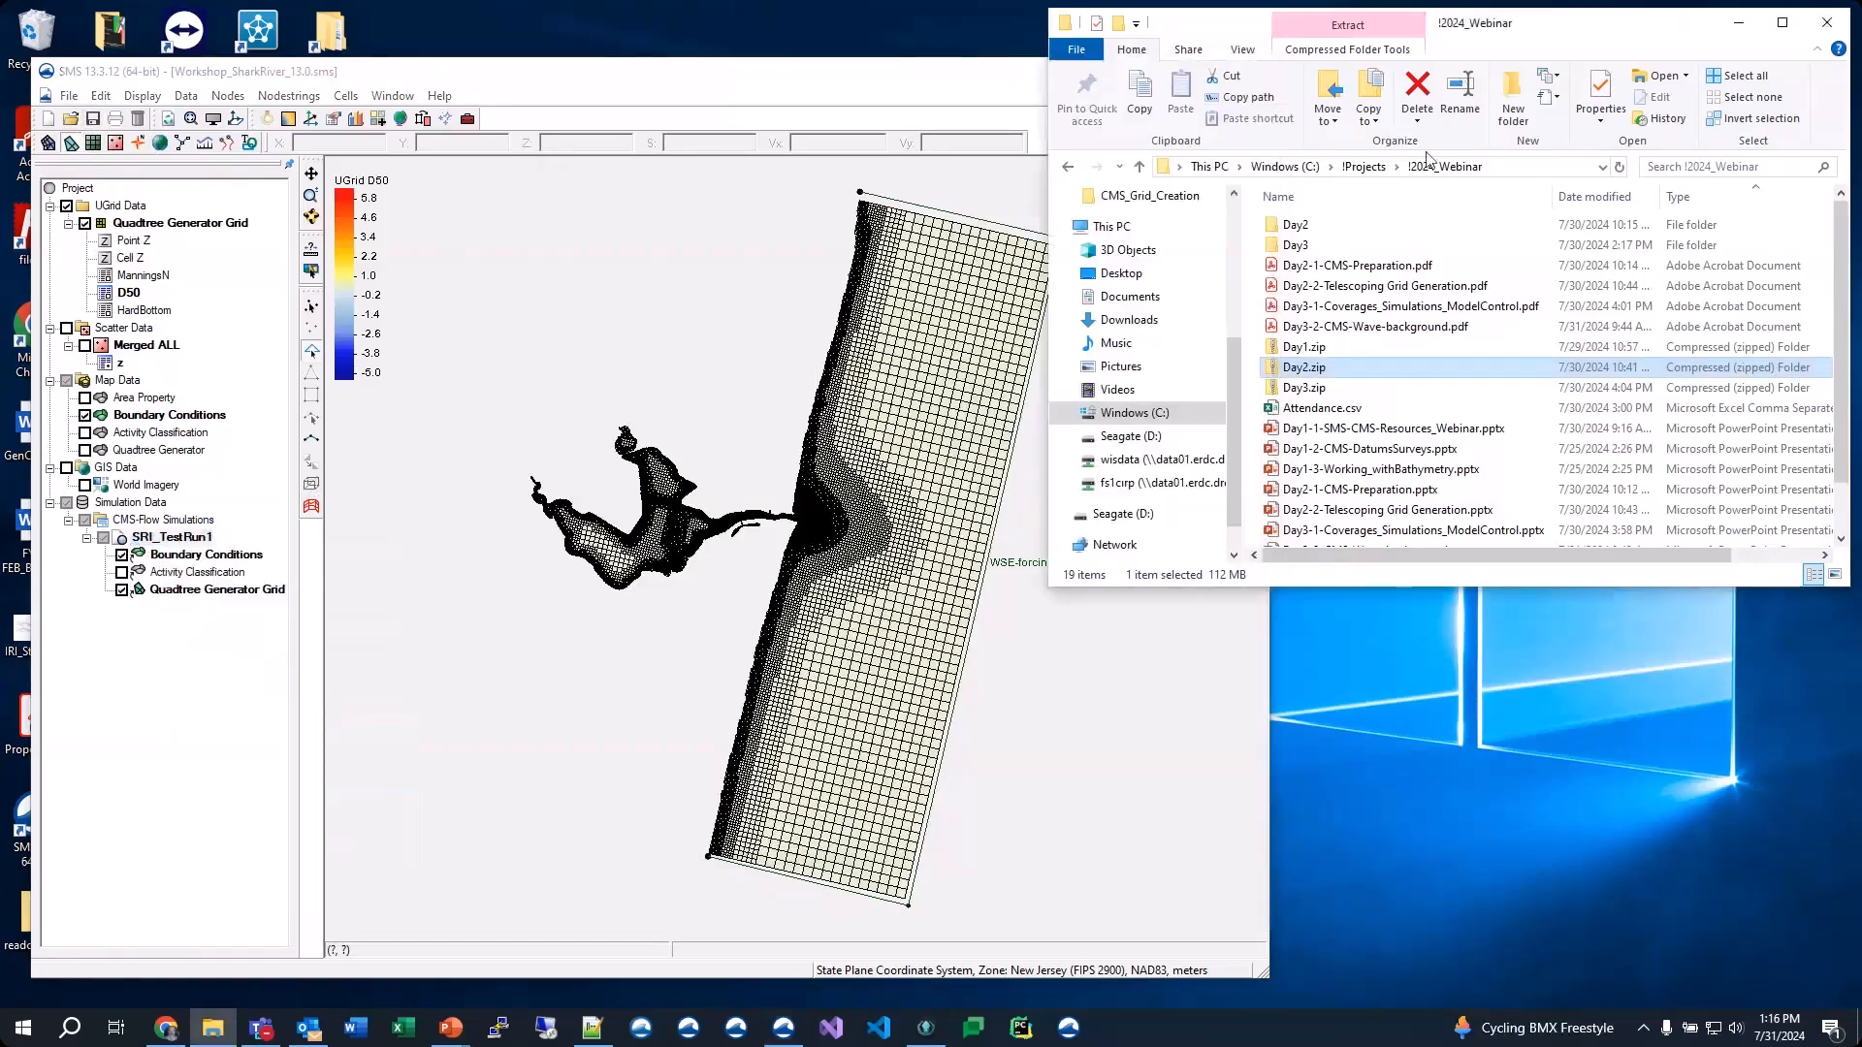
double_click(1314, 249)
left_click(1309, 229)
double_click(1309, 228)
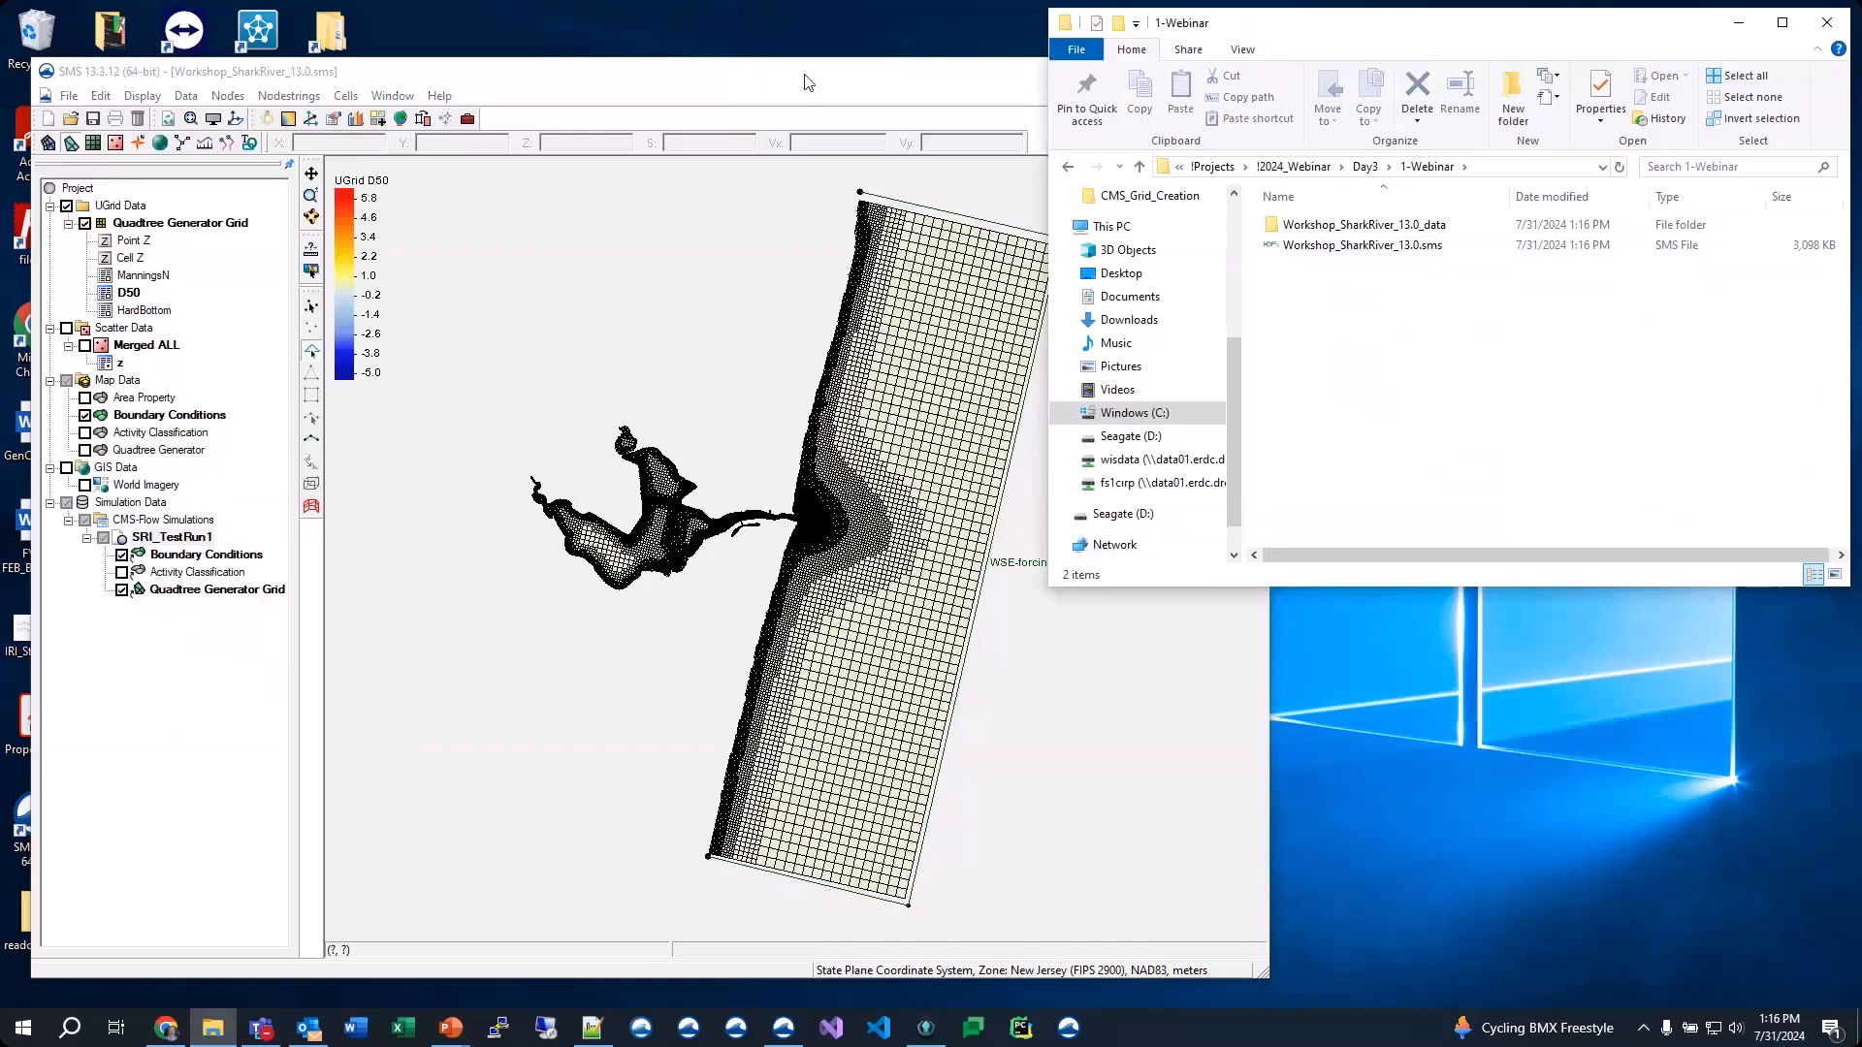
left_click_drag(808, 82, 779, 76)
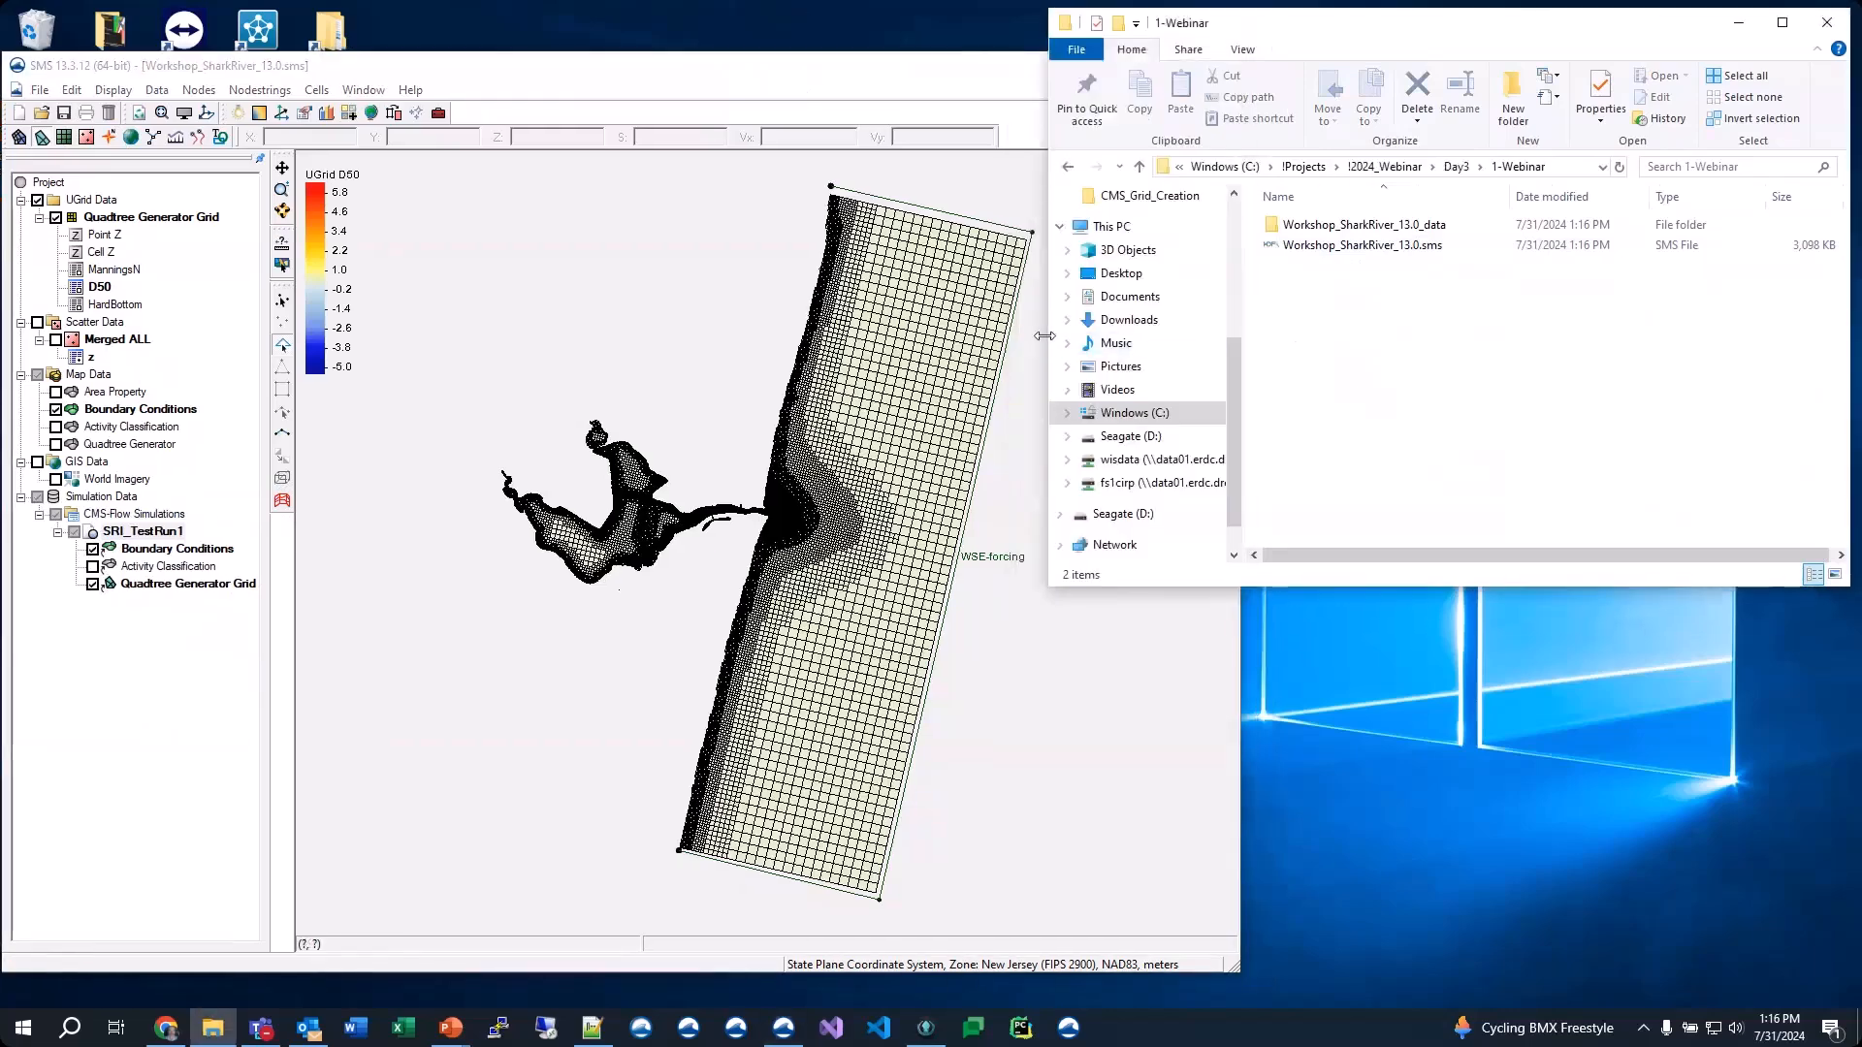
left_click_drag(1045, 335, 1146, 335)
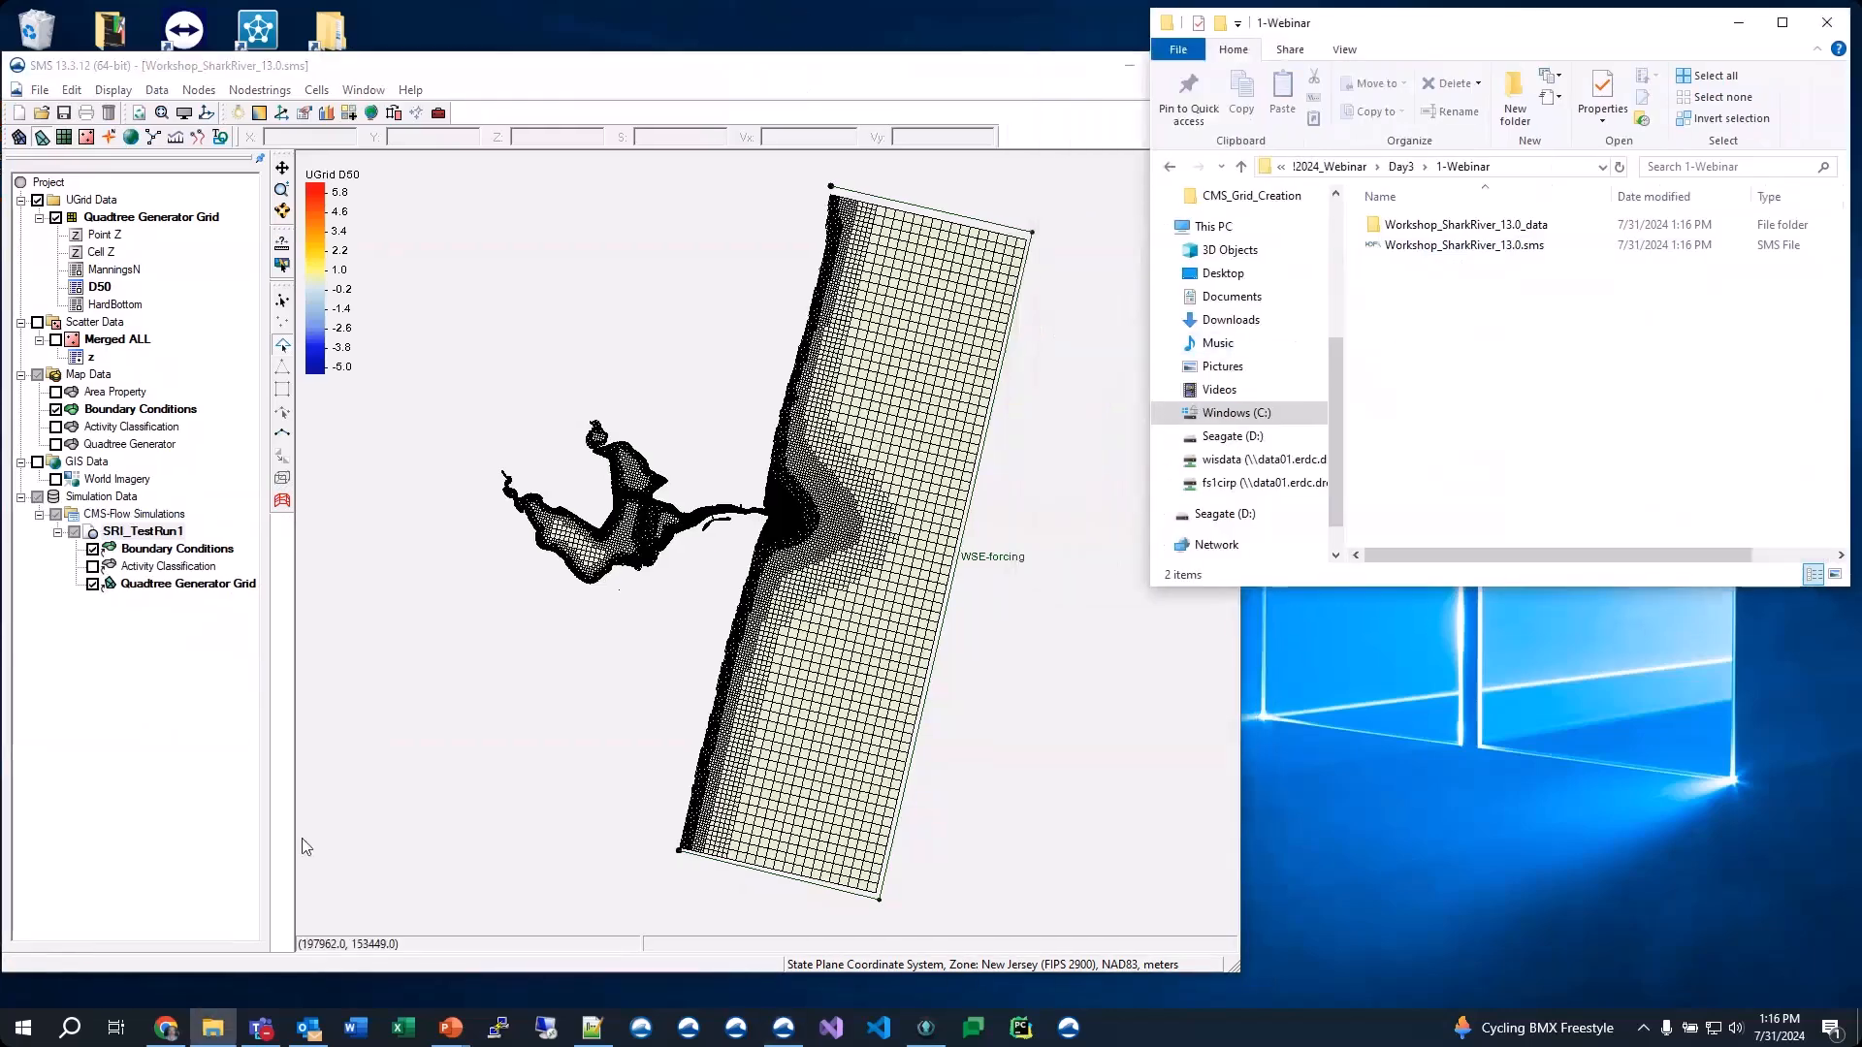
Try to save the SRI_TestRun1 simulation, and cancel the export from the model checker
right_click(116, 529)
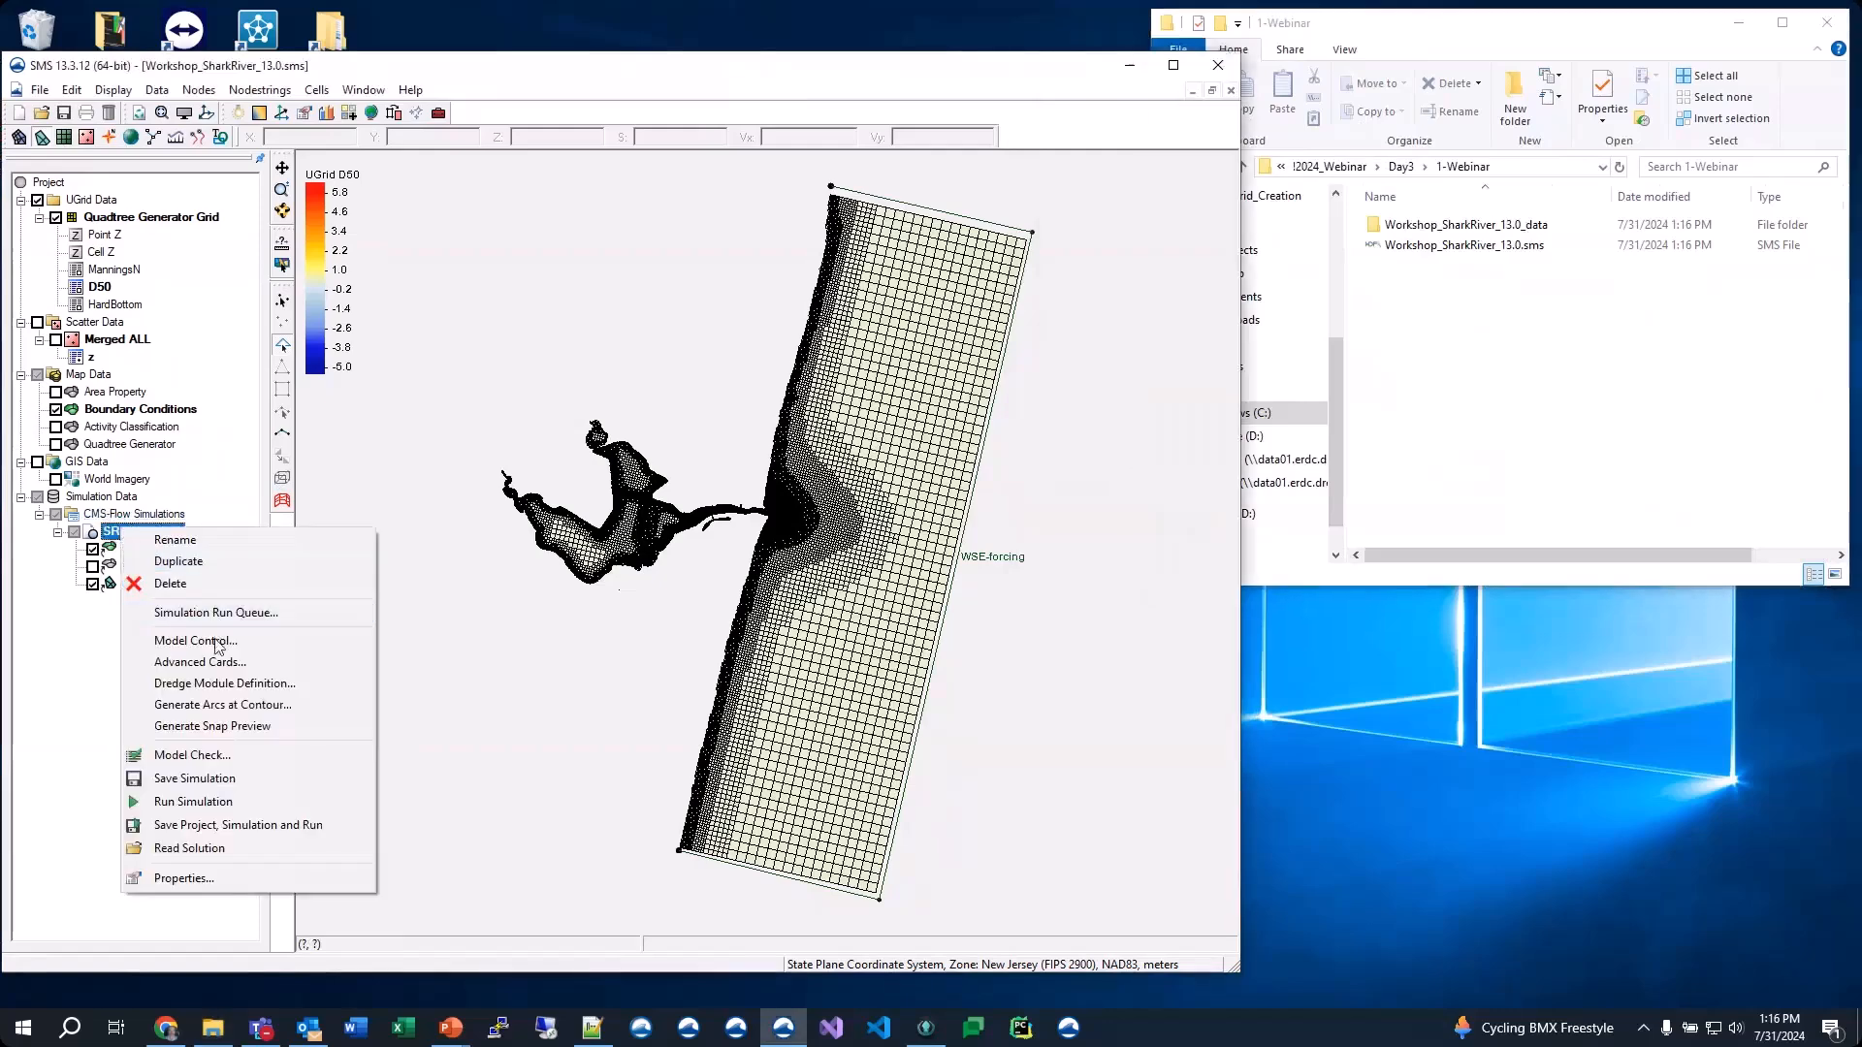
left_click(193, 780)
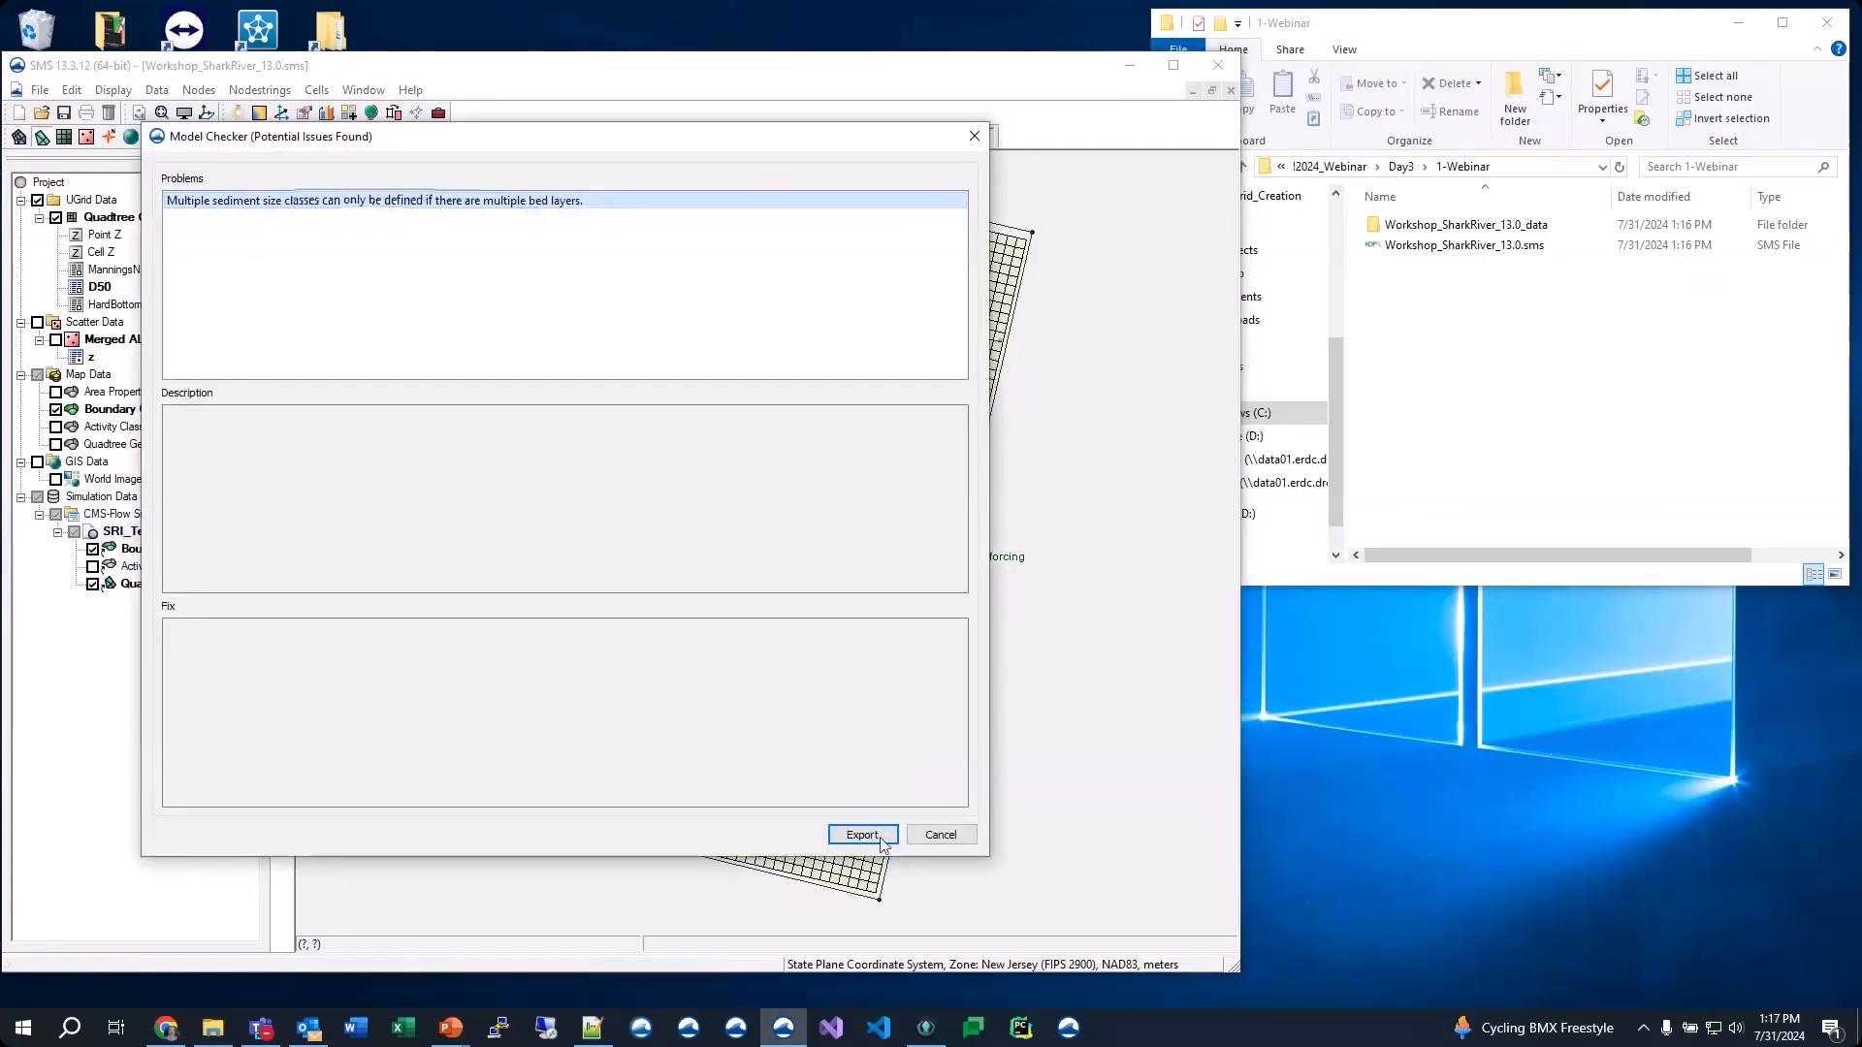
left_click(939, 835)
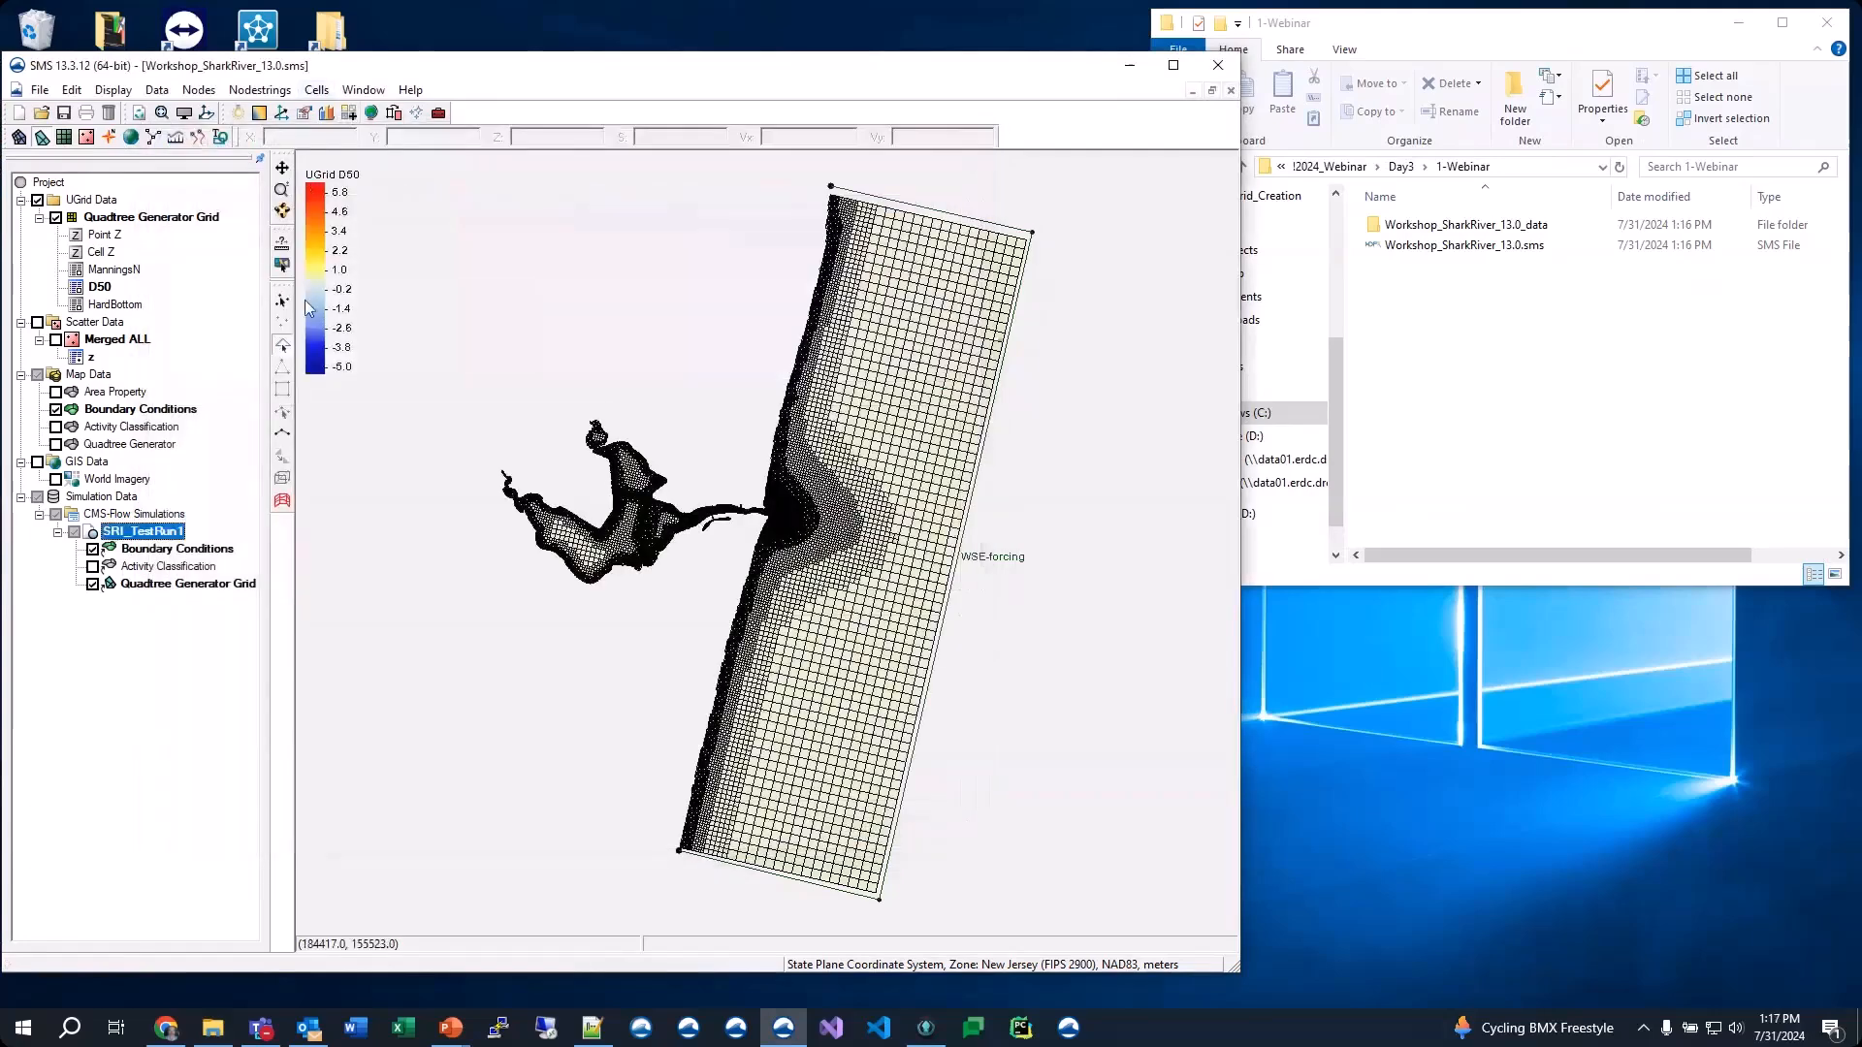
In SRI_TestRun1's sediment transport settings, remove the second transport grain size class, keeping only the 0.26 mm diameter
right_click(137, 534)
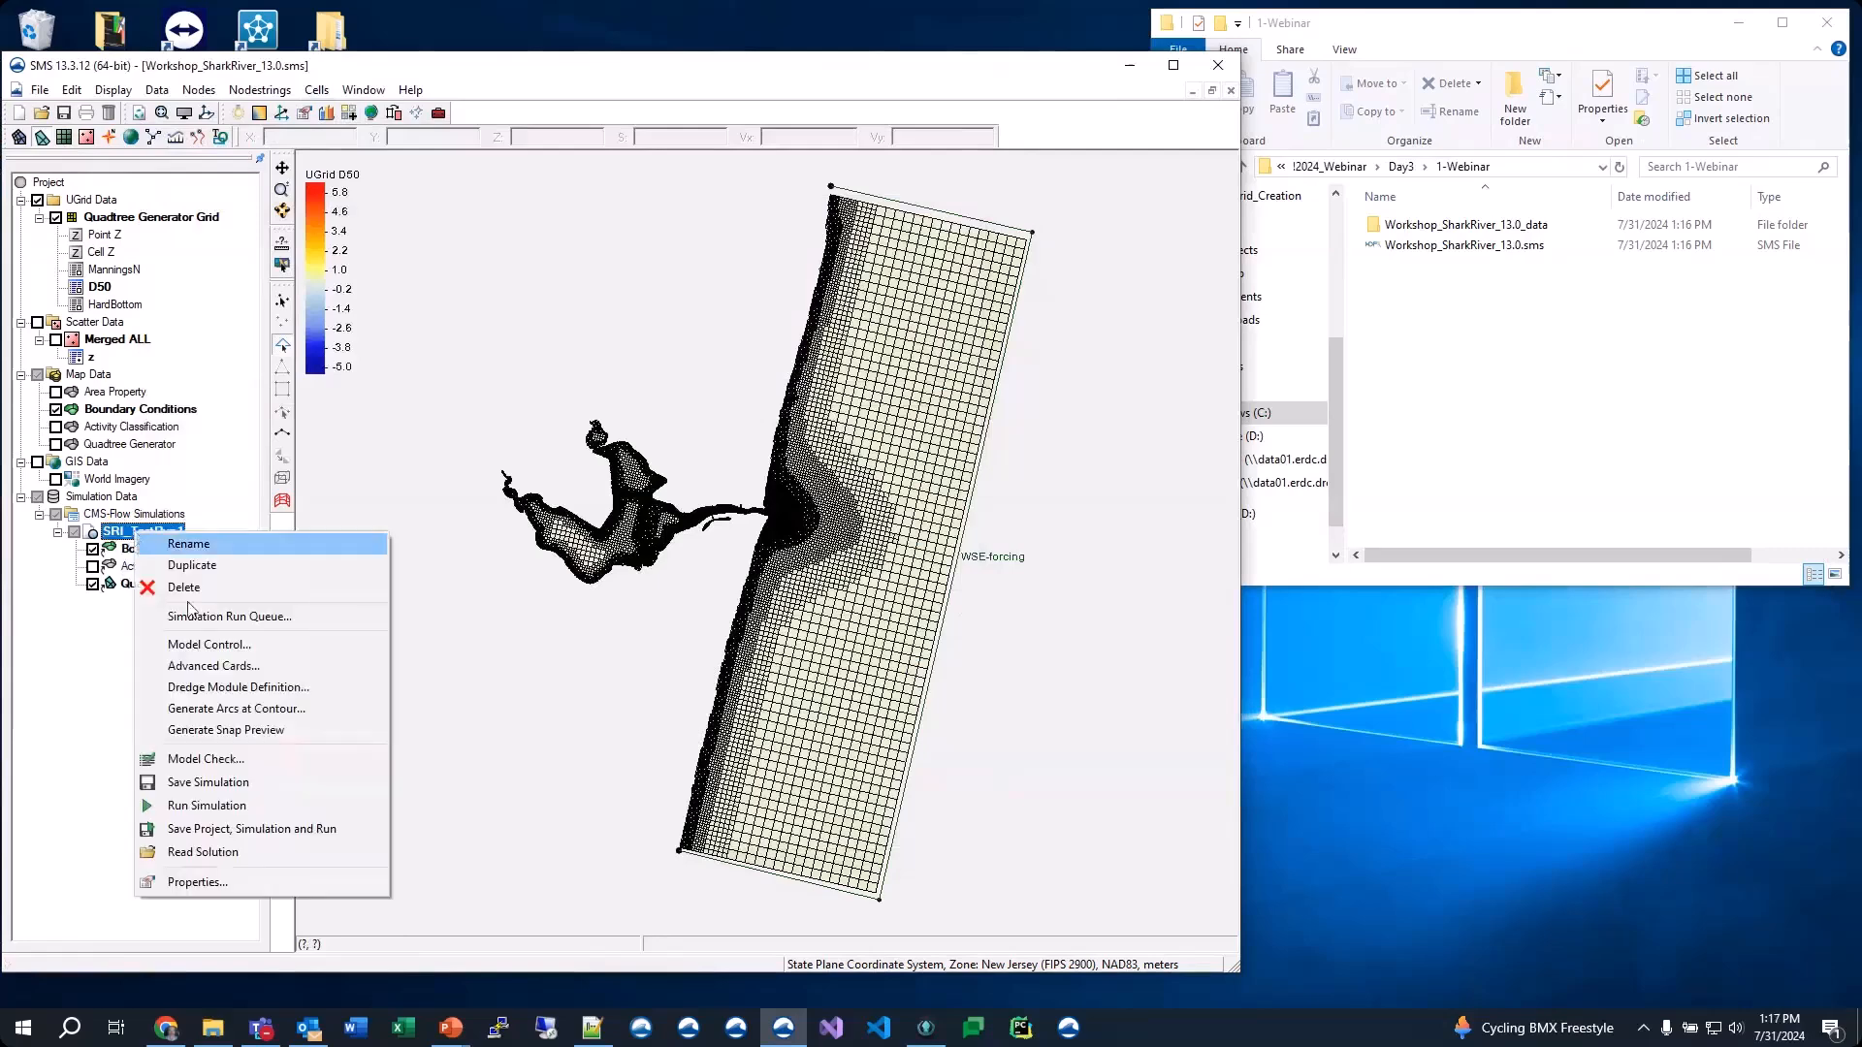
left_click(215, 646)
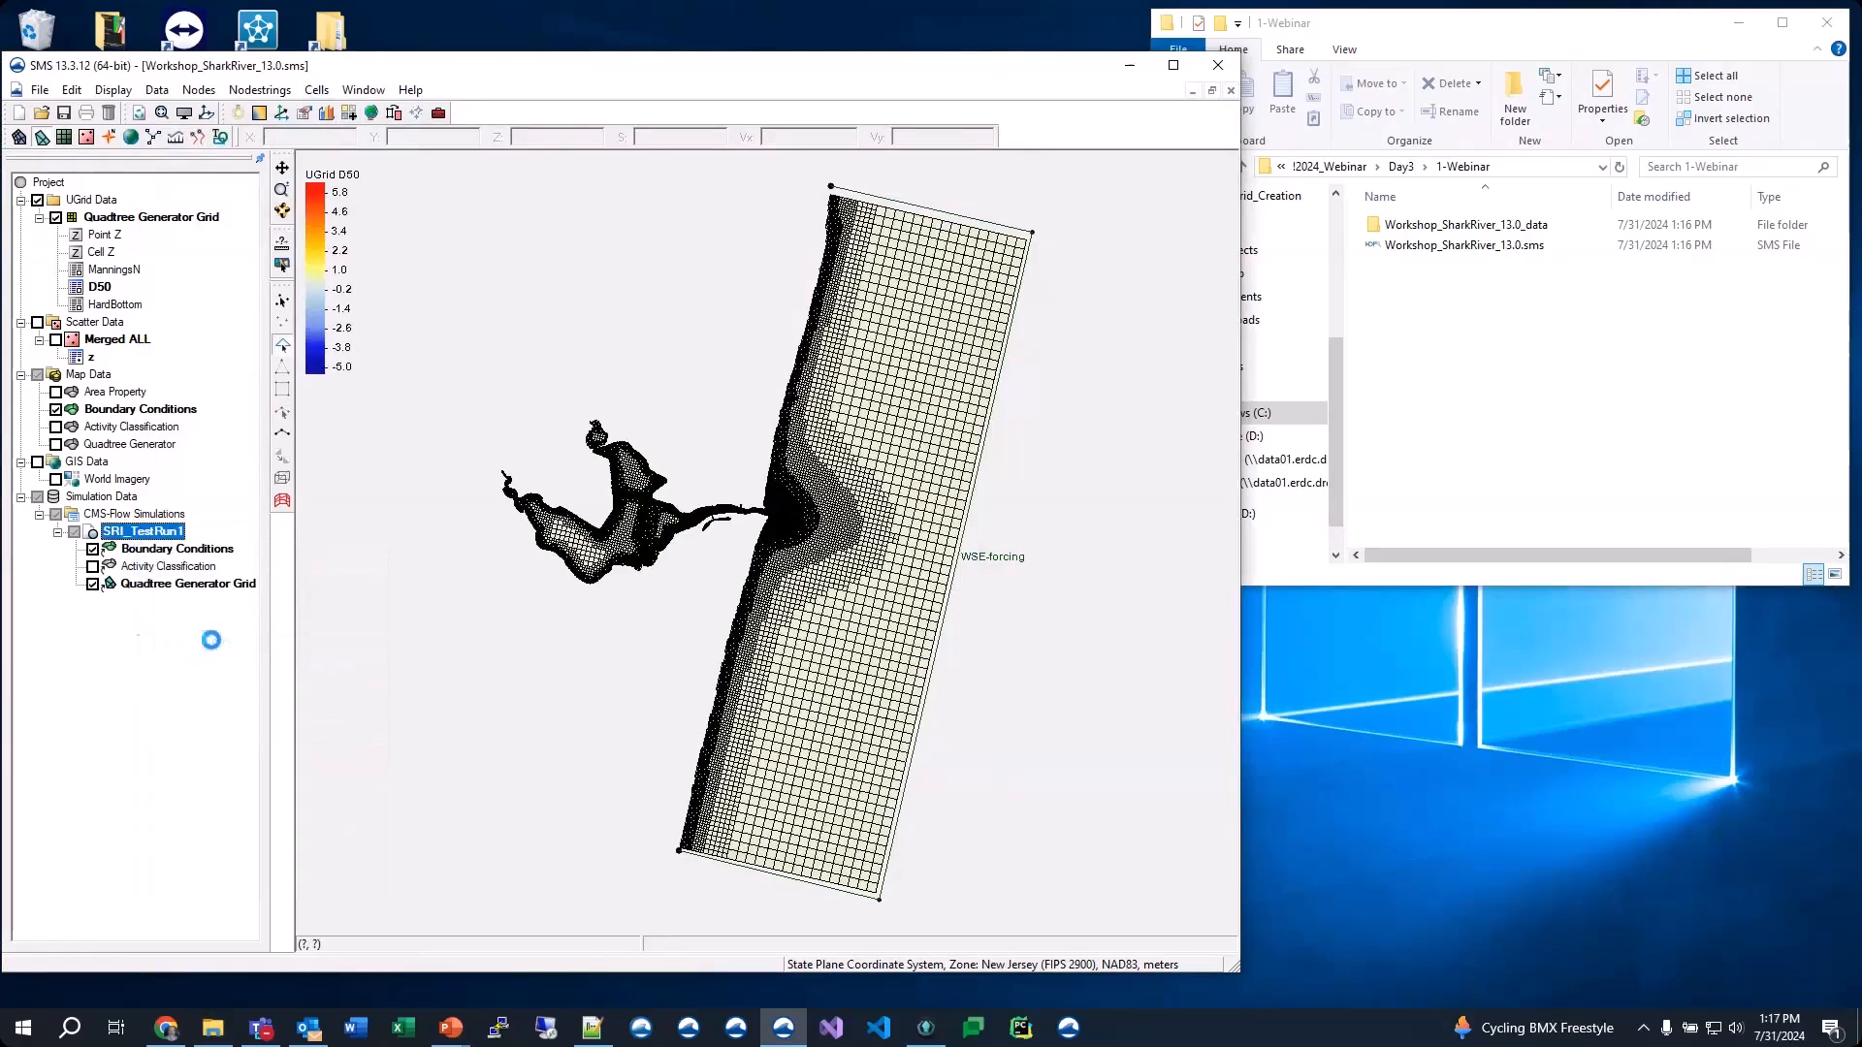
left_click(697, 183)
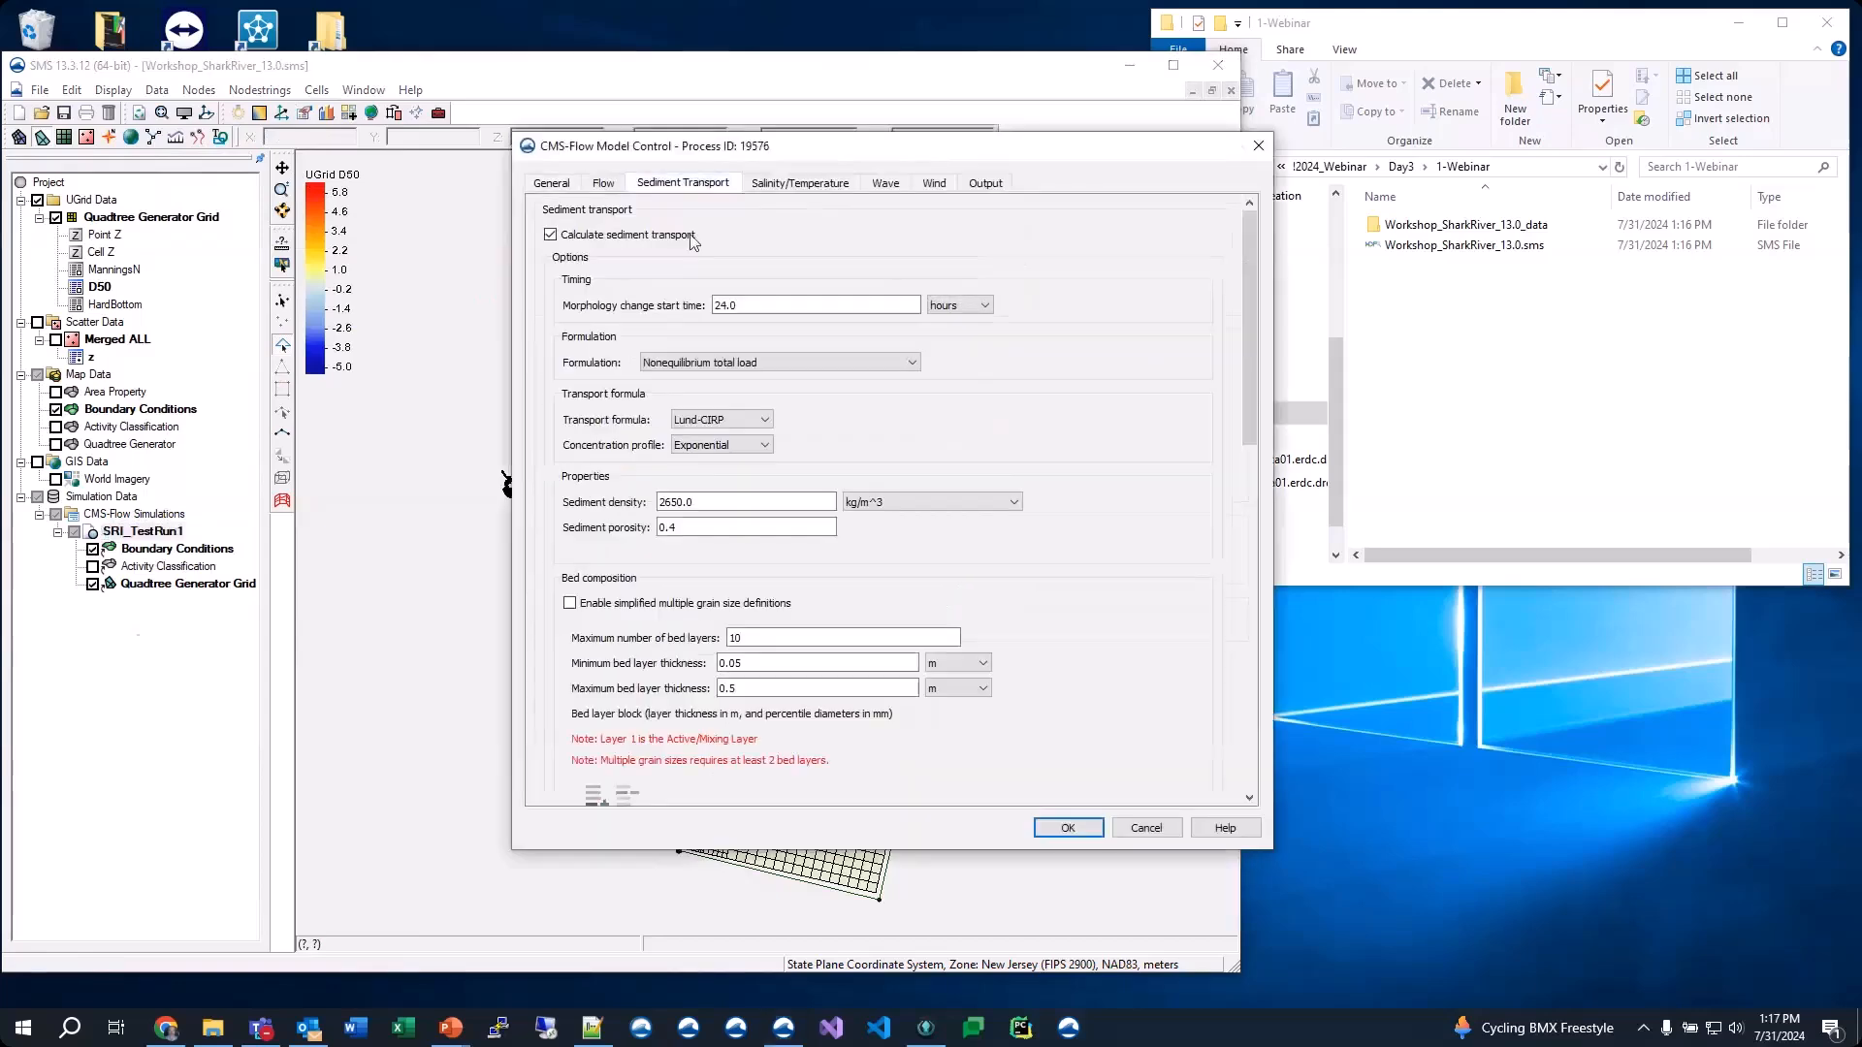
scroll(568, 614, "down", 5)
scroll(567, 614, "down", 5)
left_click(580, 611)
left_click(618, 524)
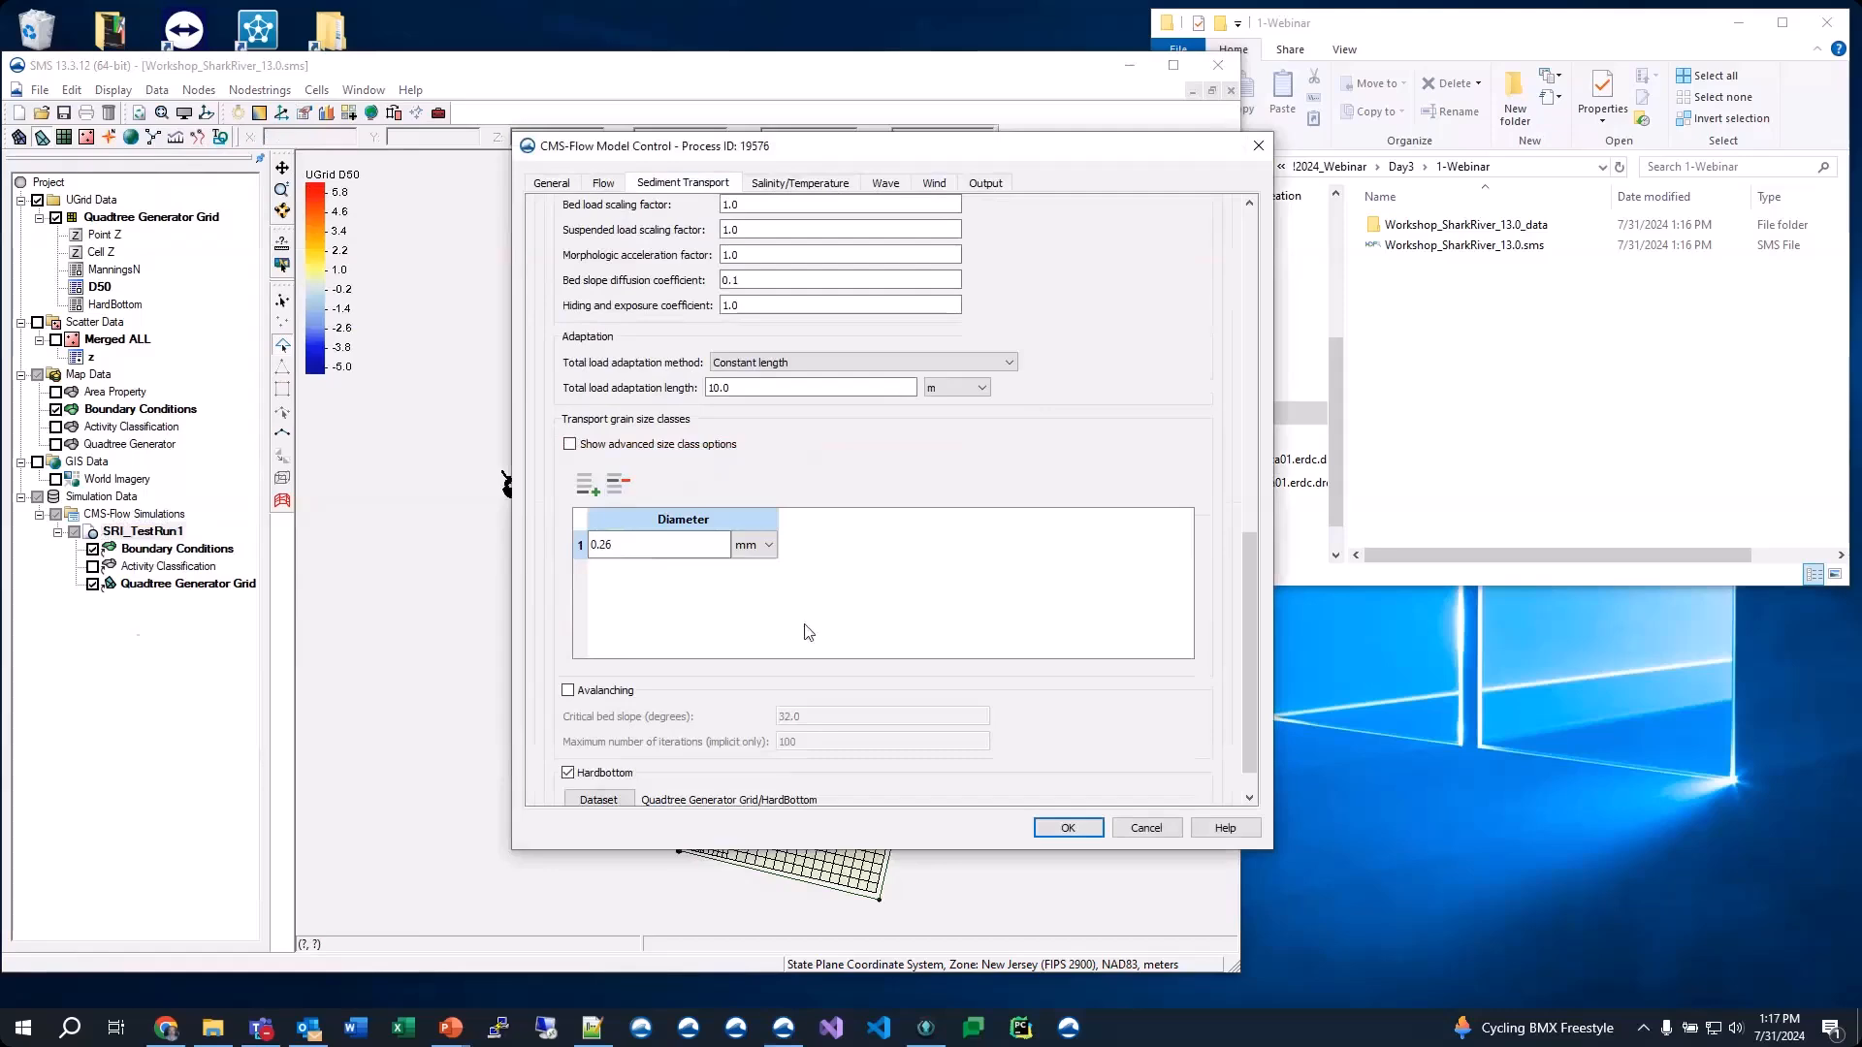
Check the bed composition and layer settings, accept the model control changes and save the project
scroll(587, 548, "up", 5)
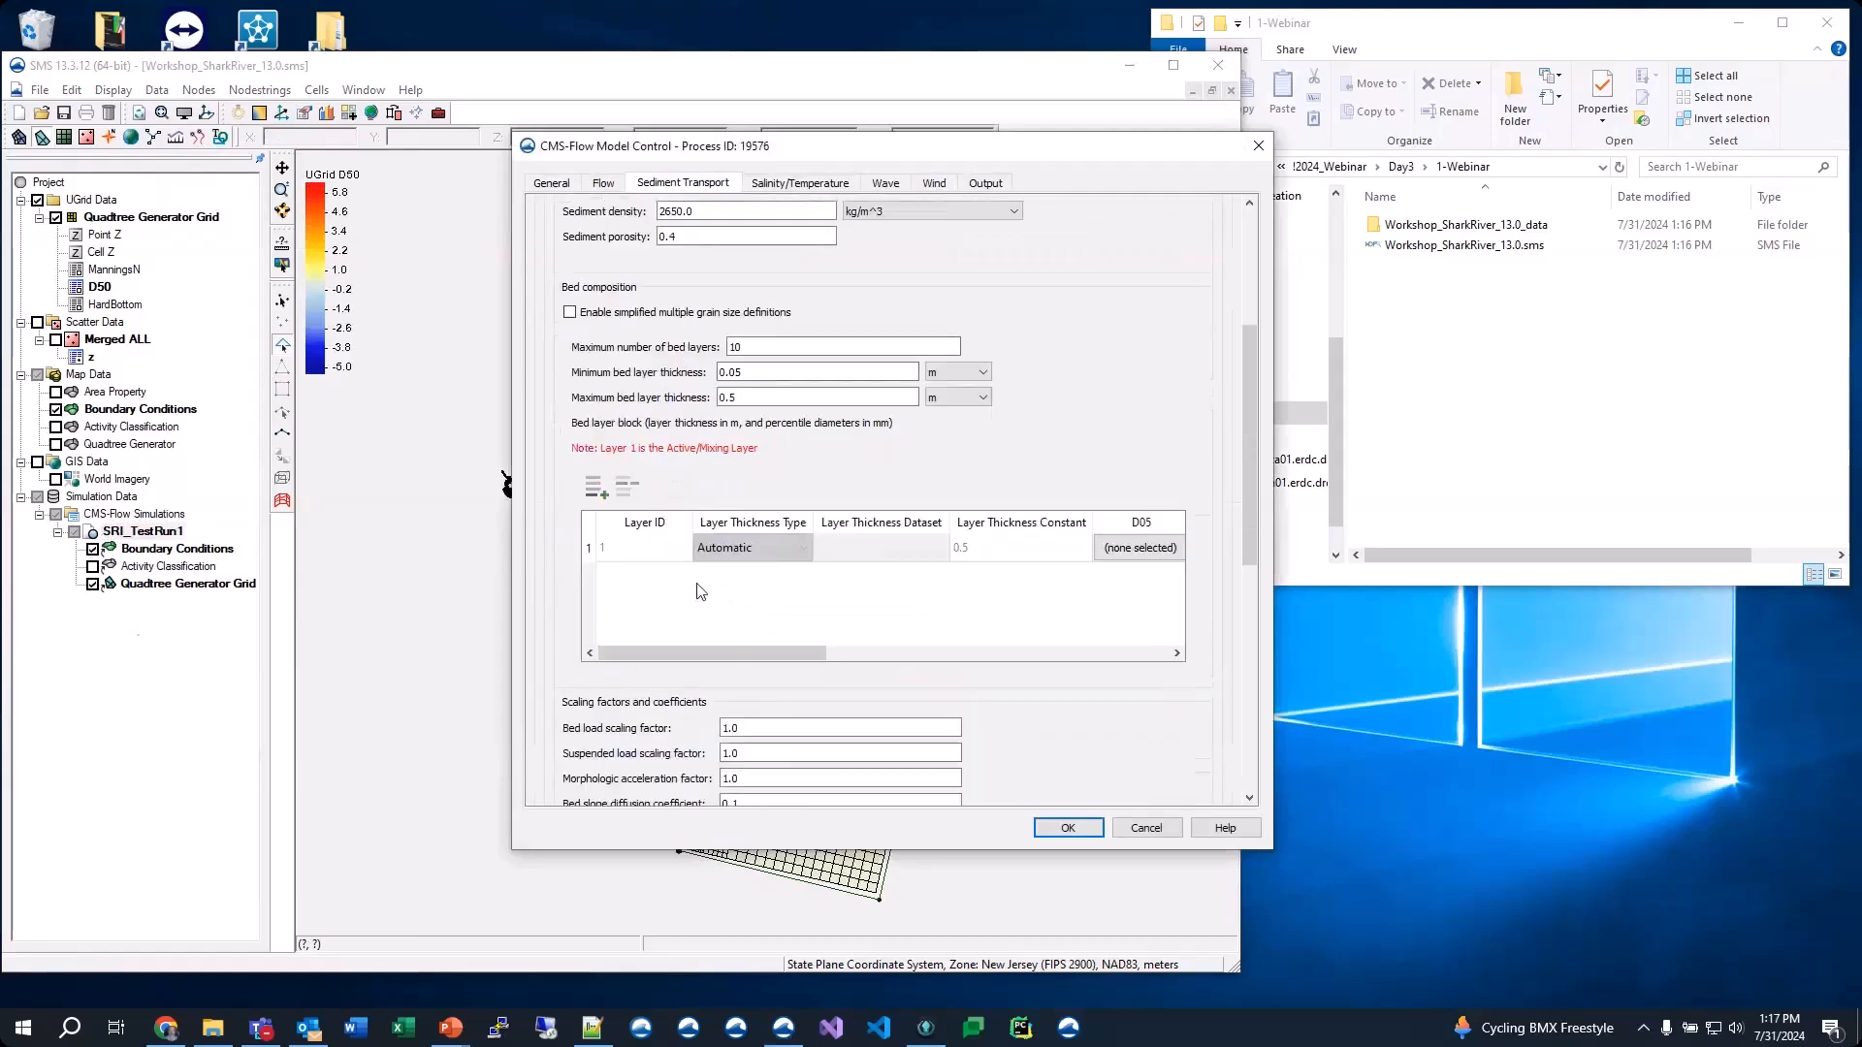
scroll(700, 591, "down", 5)
scroll(658, 669, "up", 5)
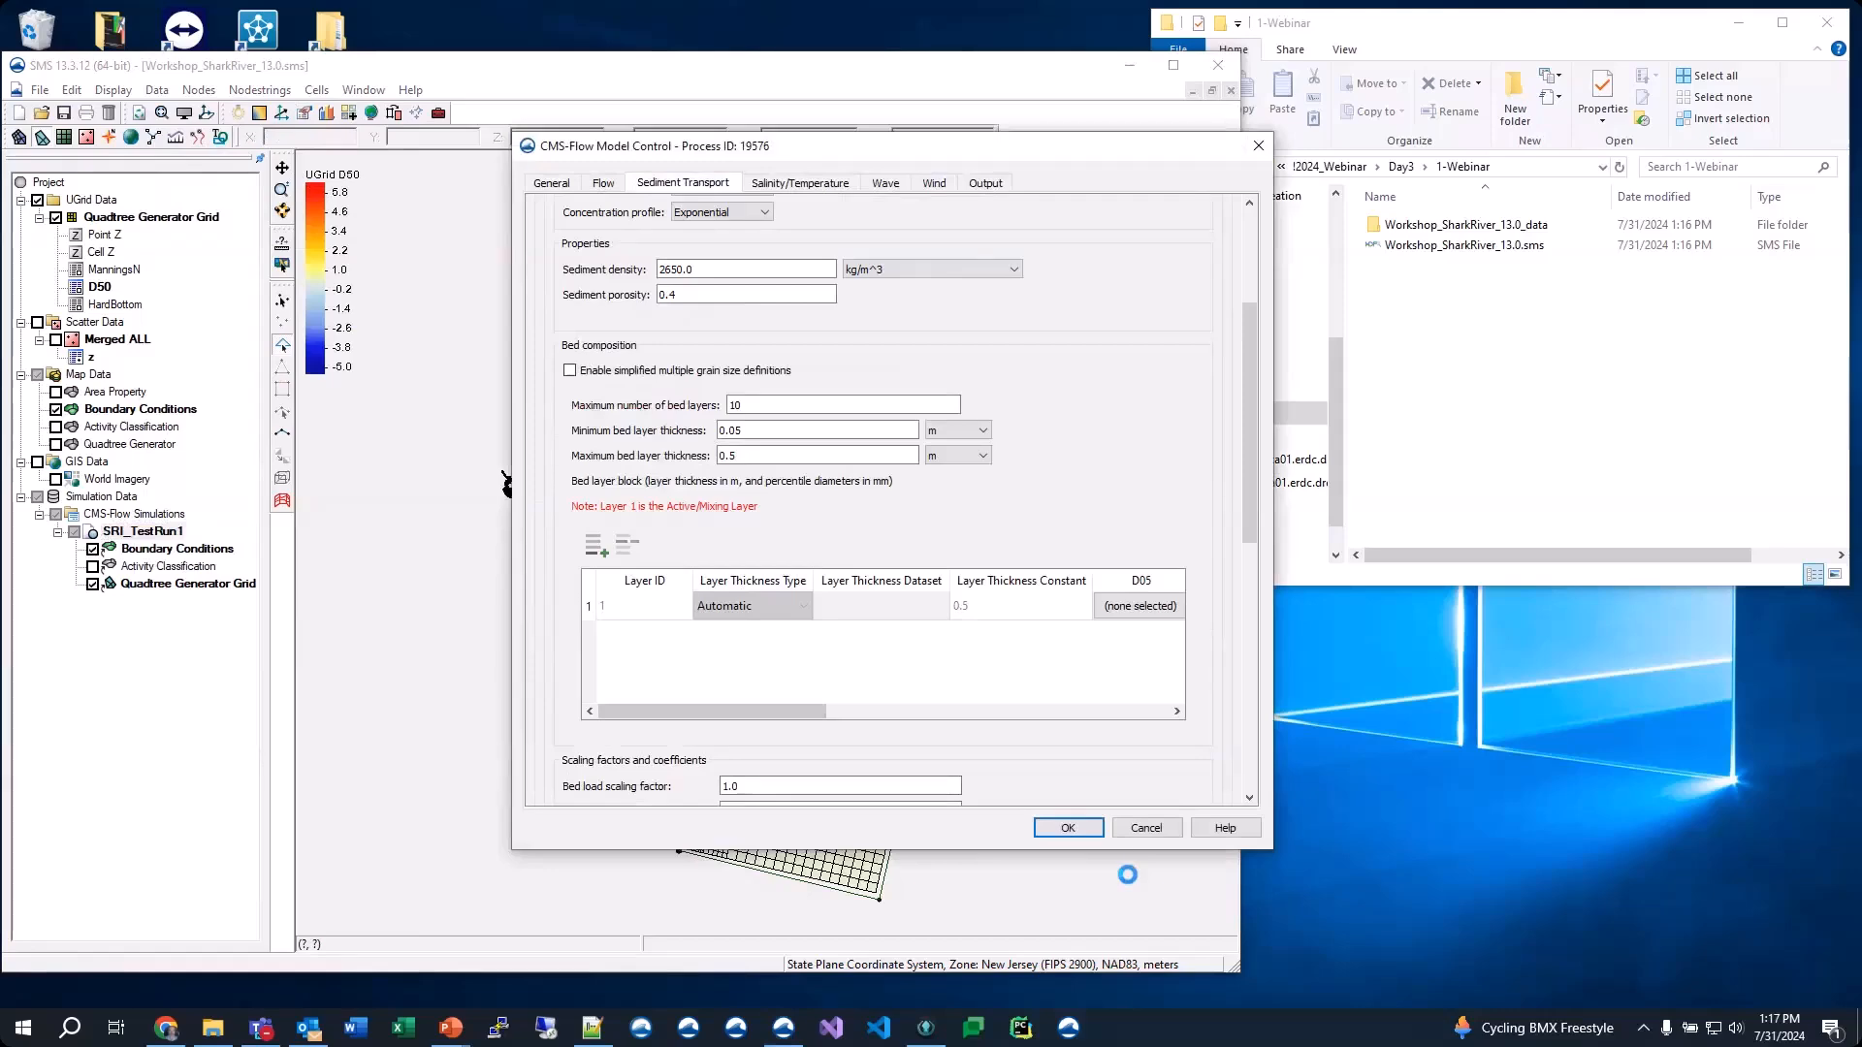
left_click(1067, 829)
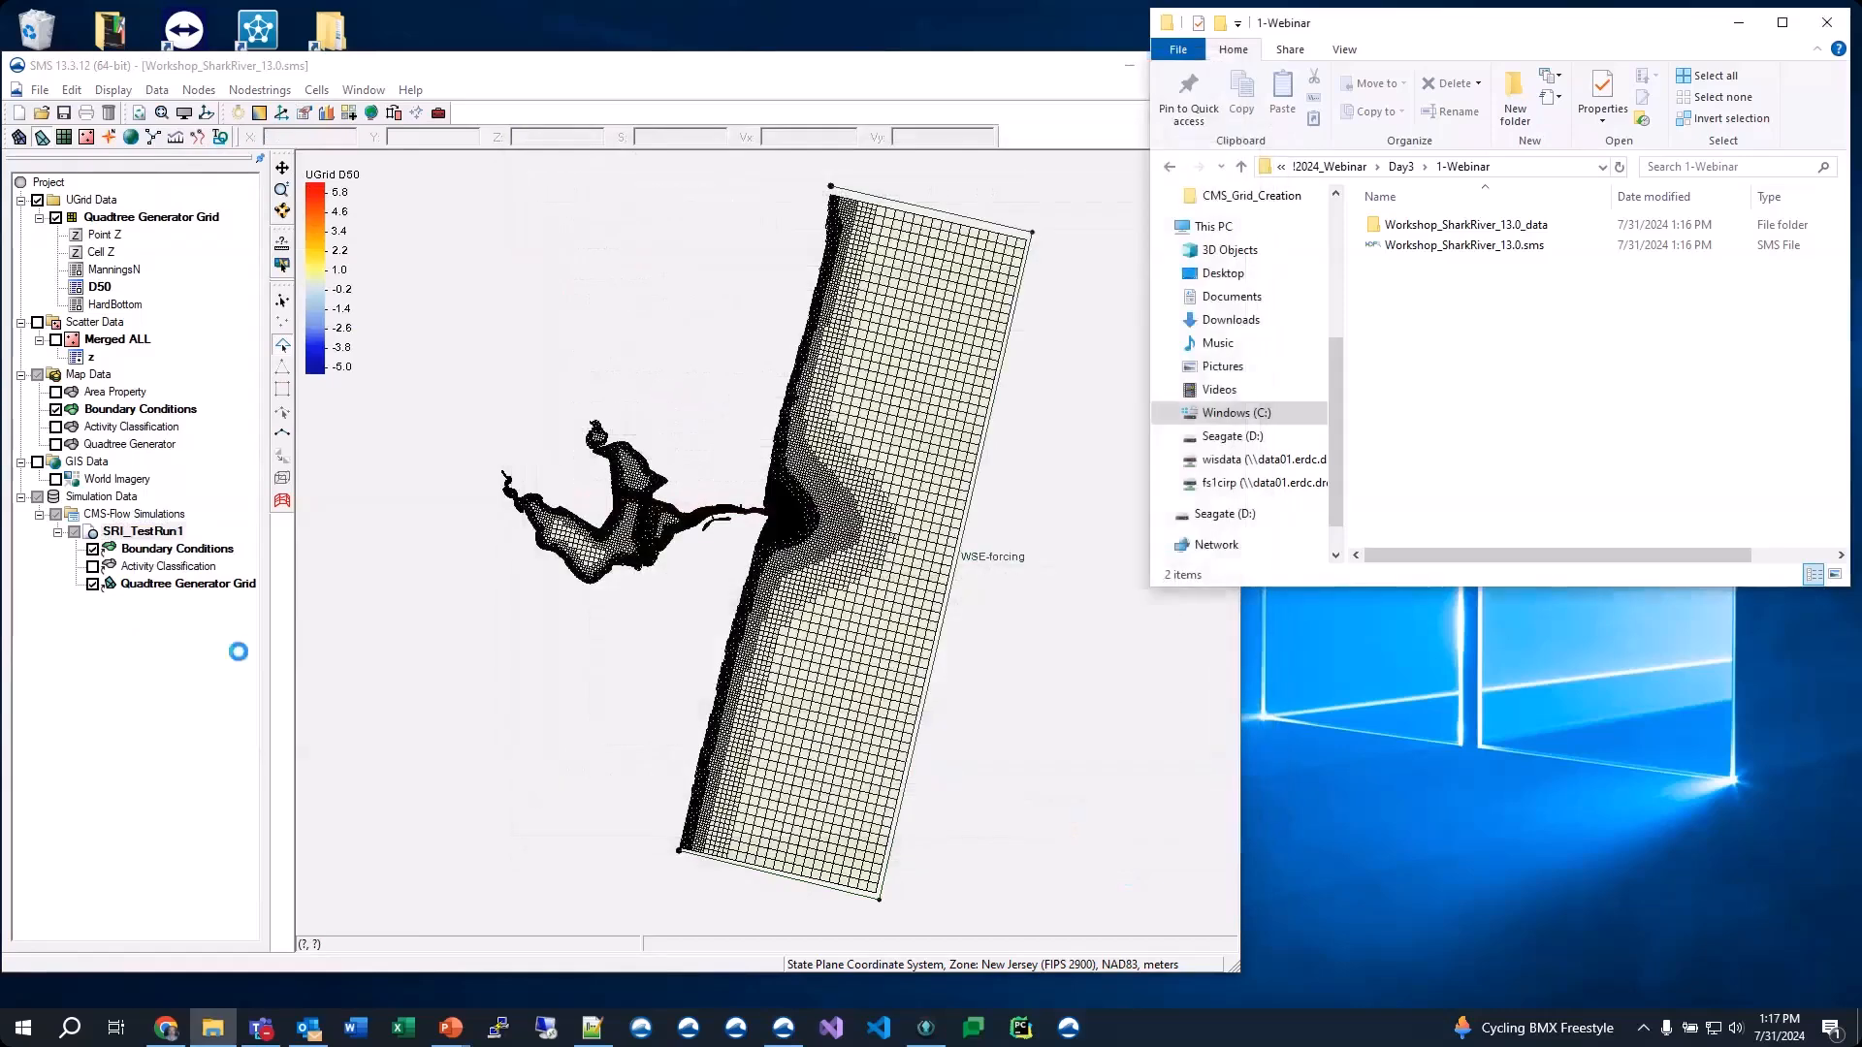
key("ctrl+s")
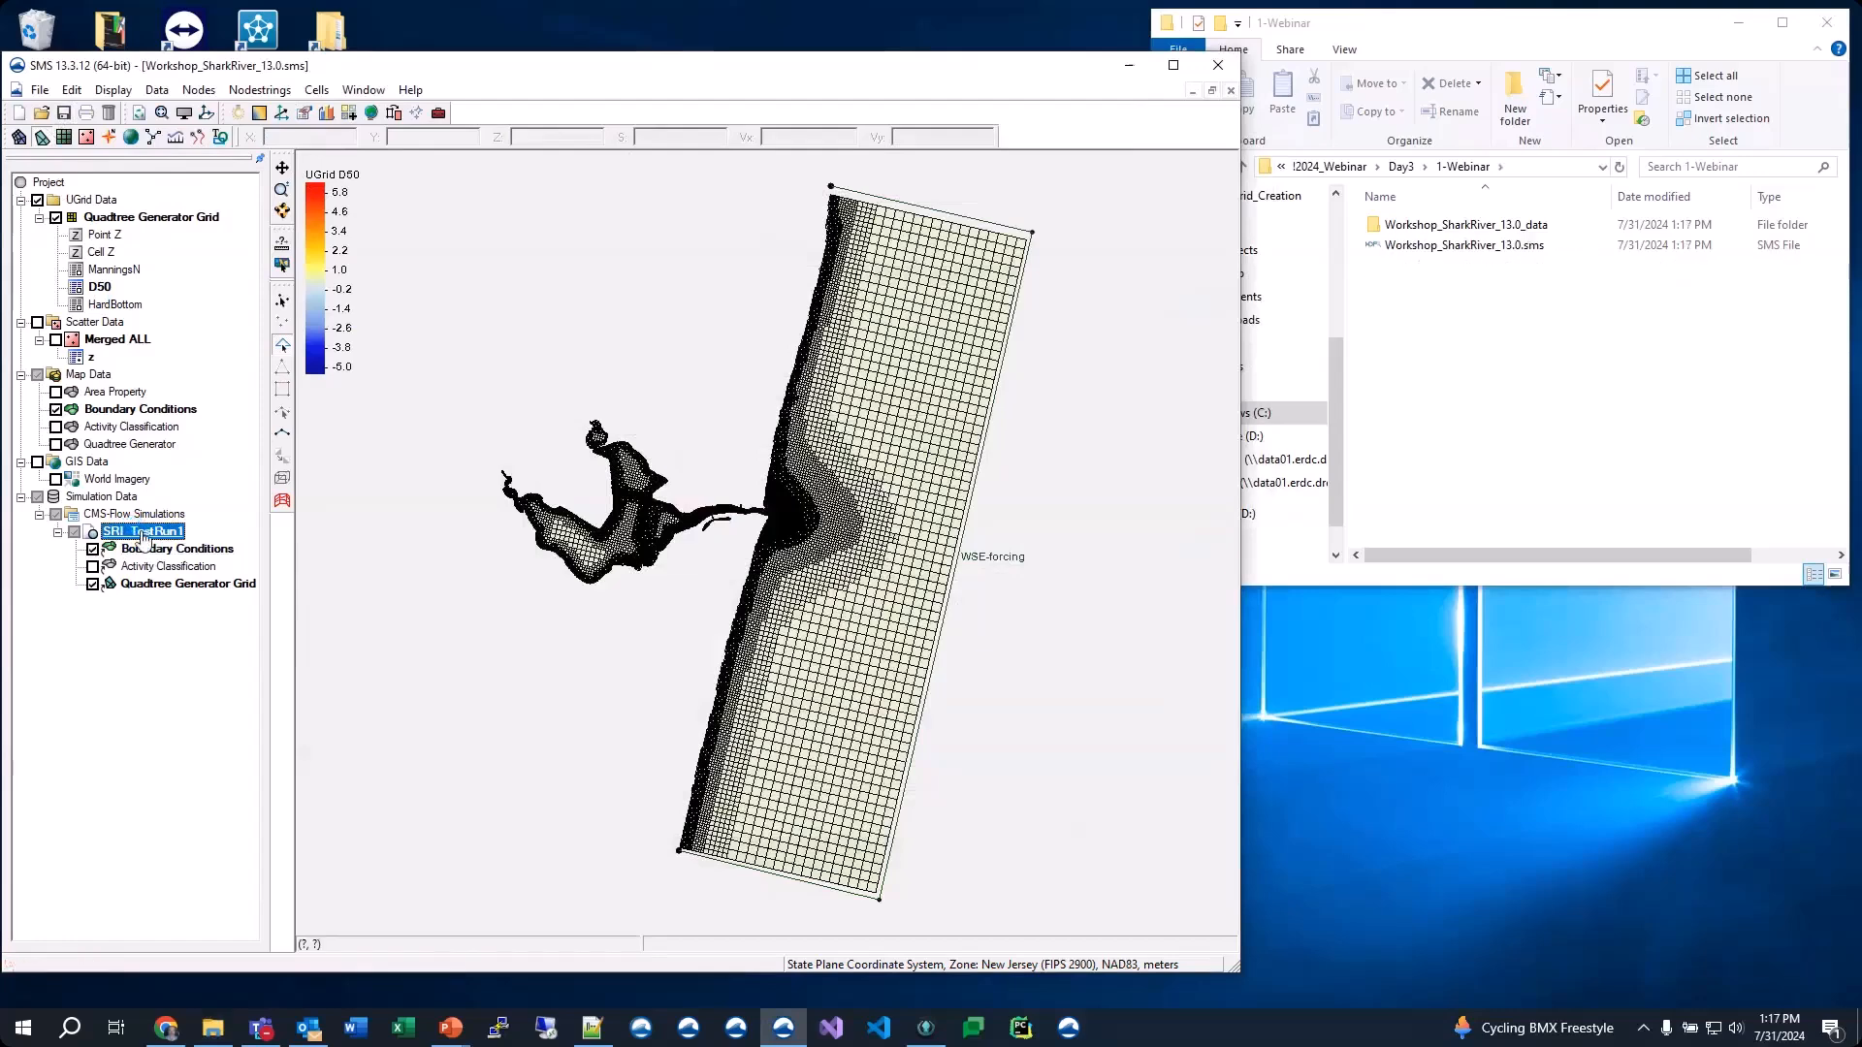
Save the SRI_TestRun1 simulation to export its CMS-Flow files, moving the export window aside
right_click(143, 535)
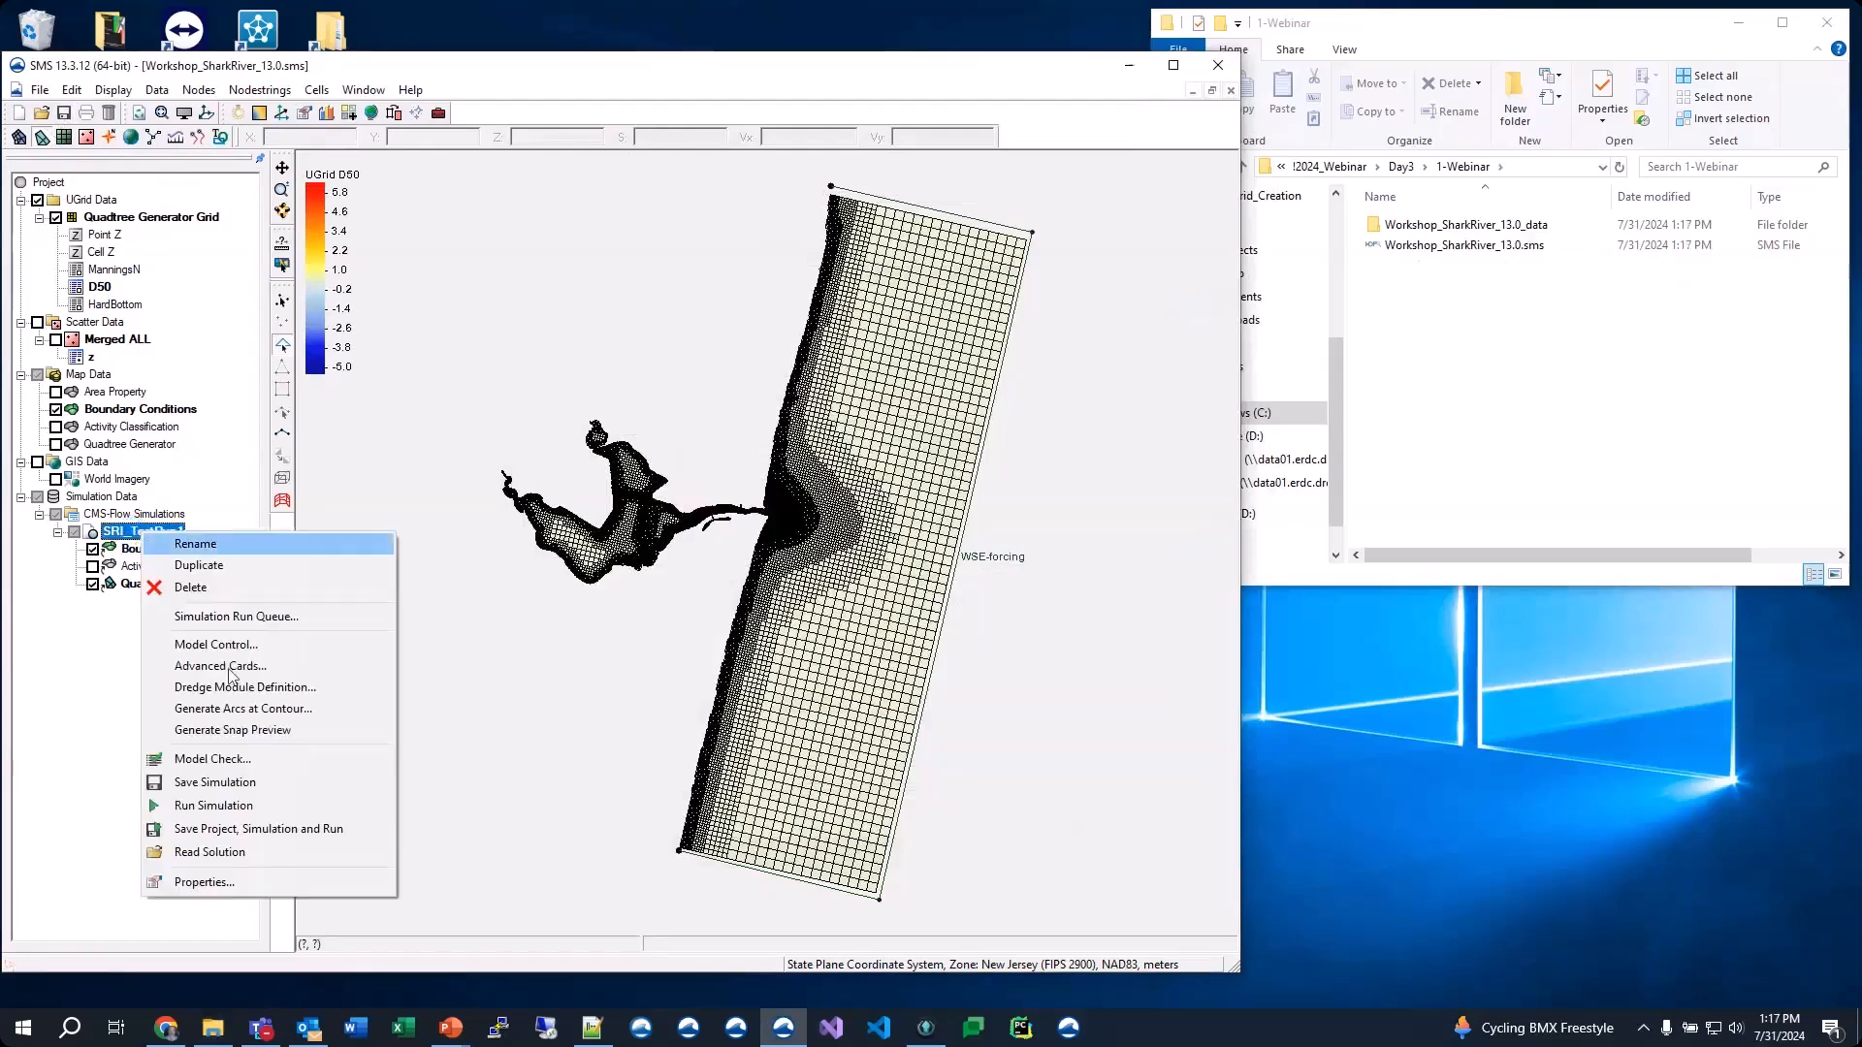
left_click(215, 783)
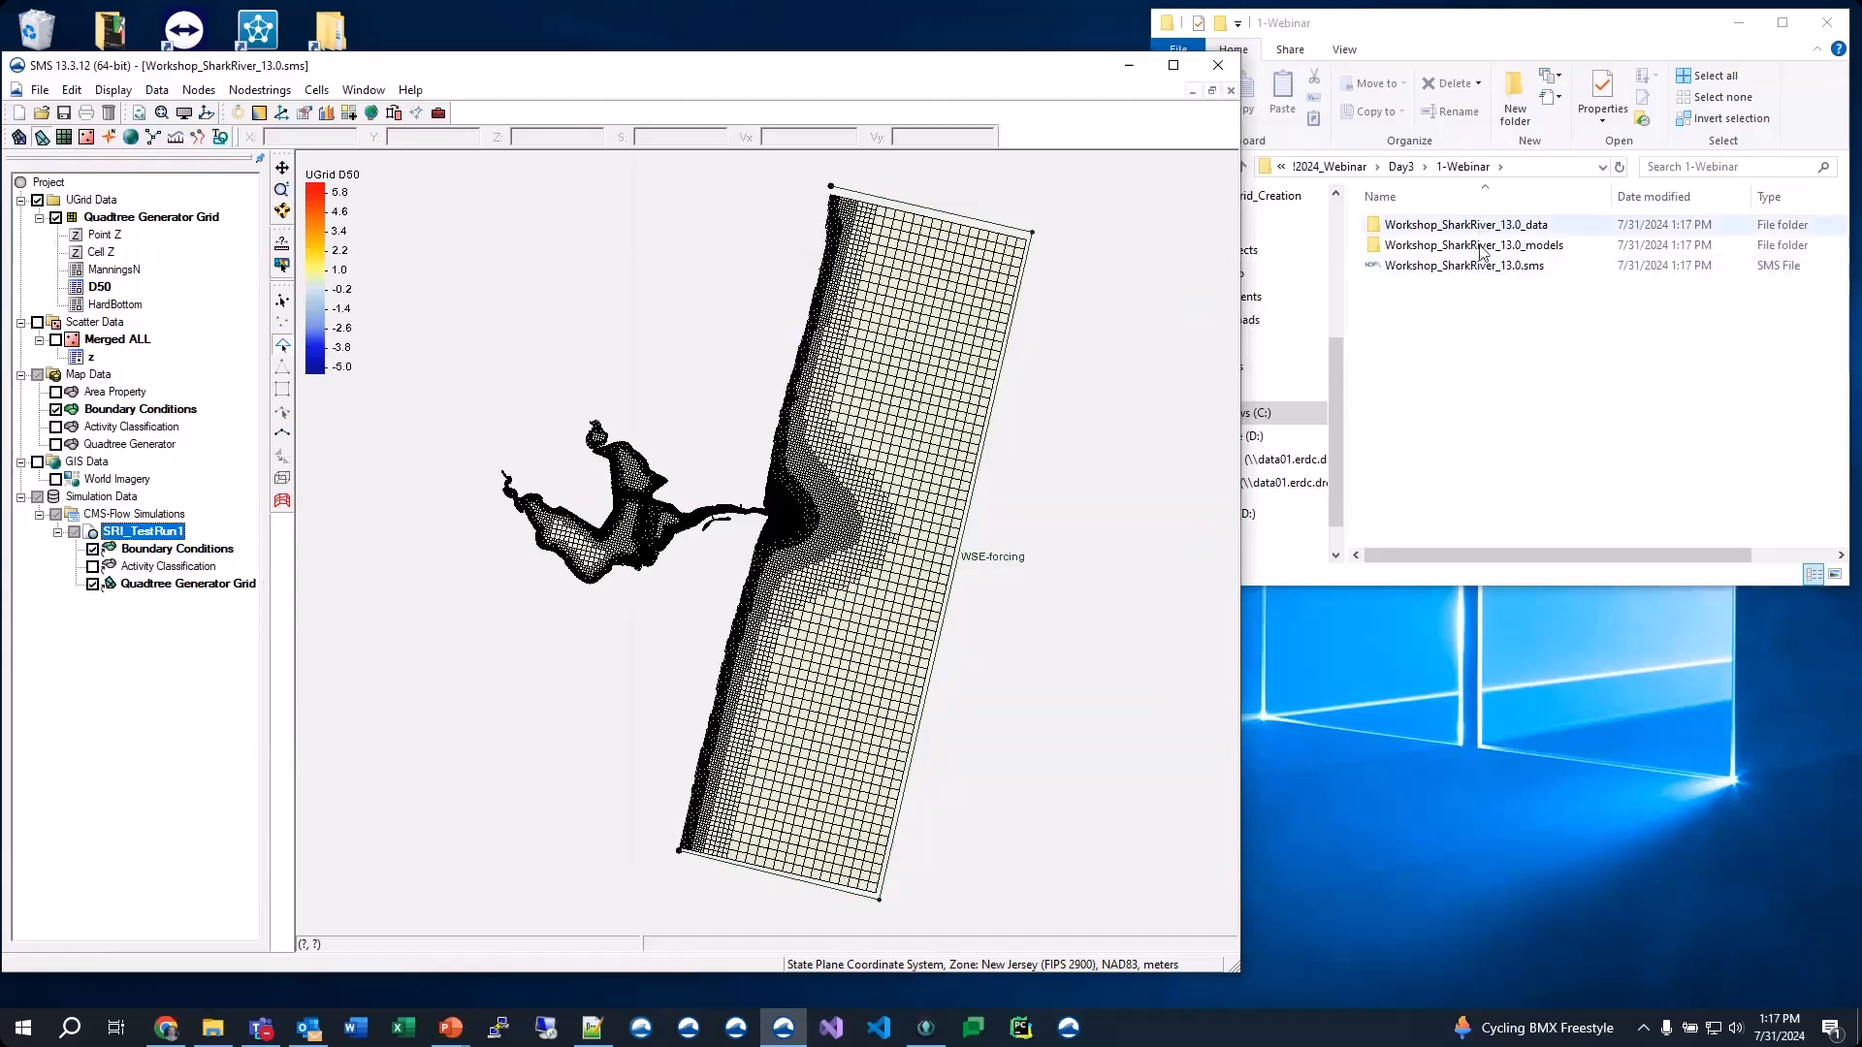
left_click_drag(1185, 146, 996, 147)
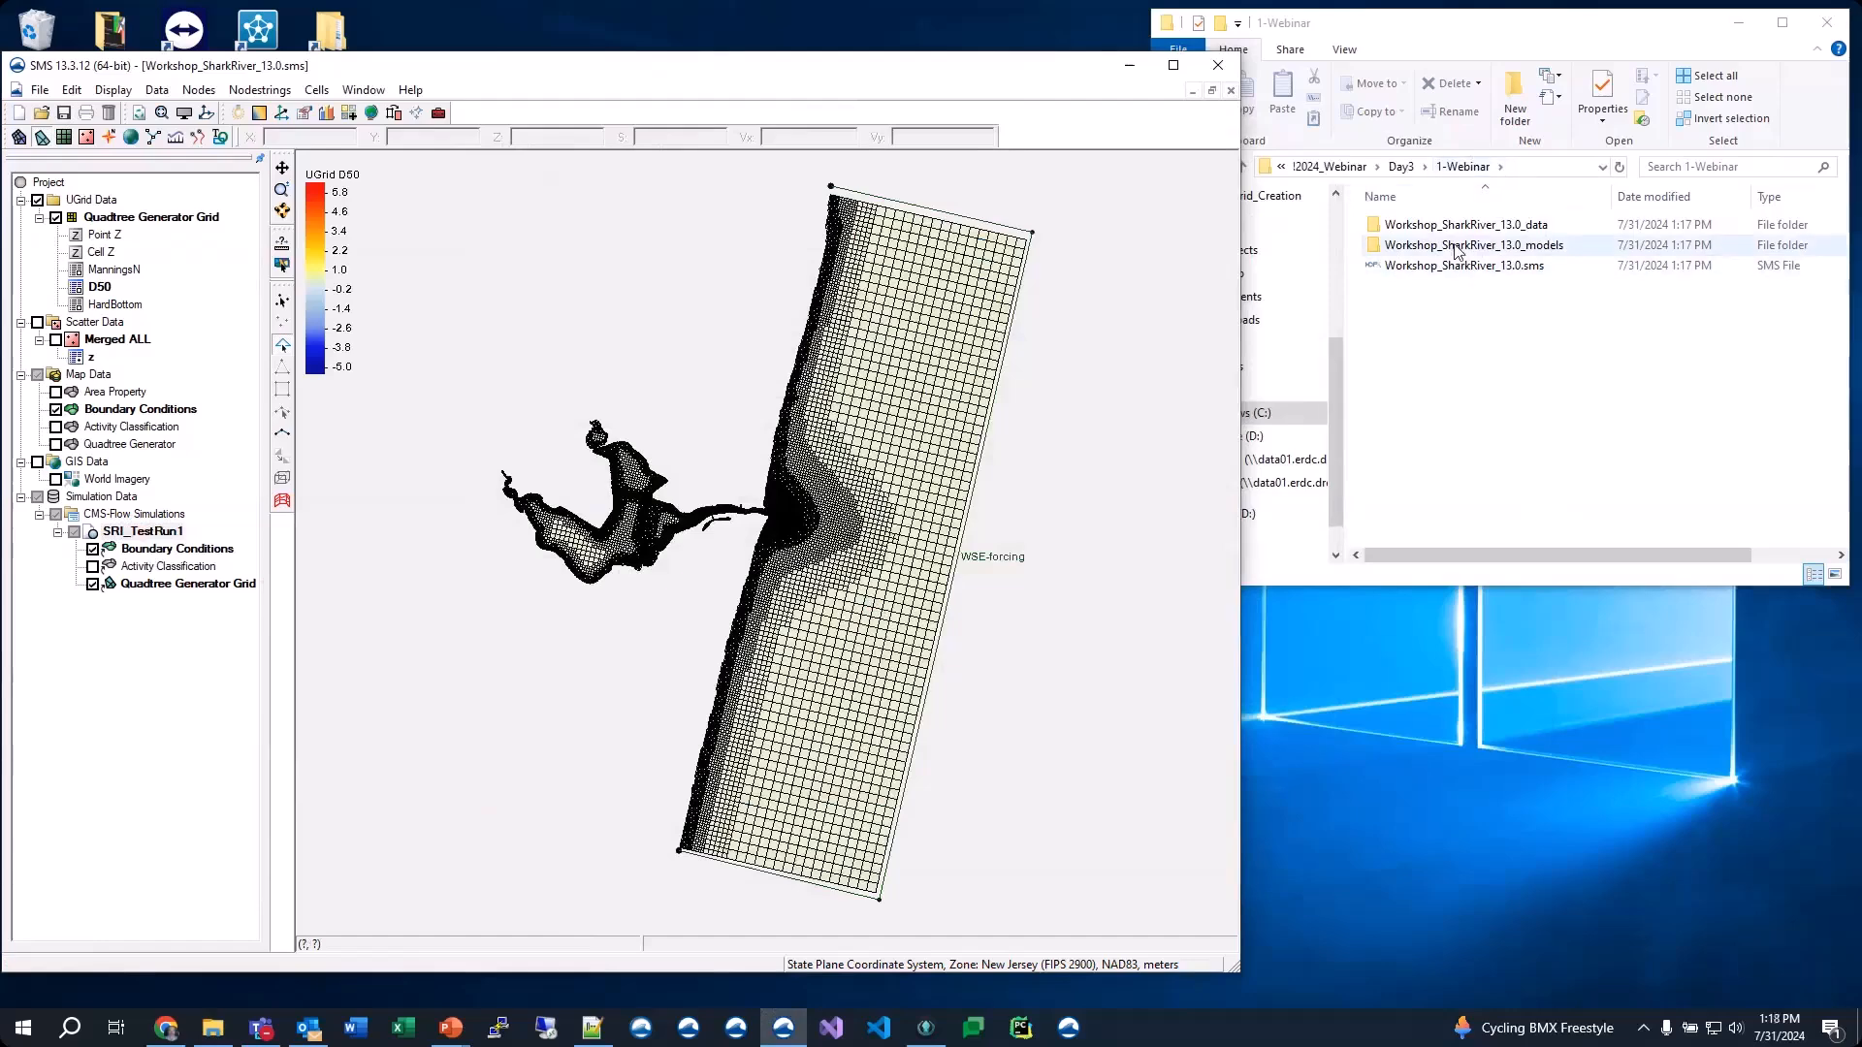
In File Explorer, open the Workshop_SharkRiver_13.0_models folder and browse through CMS-Flow into SRI_TestRun1
double_click(1458, 251)
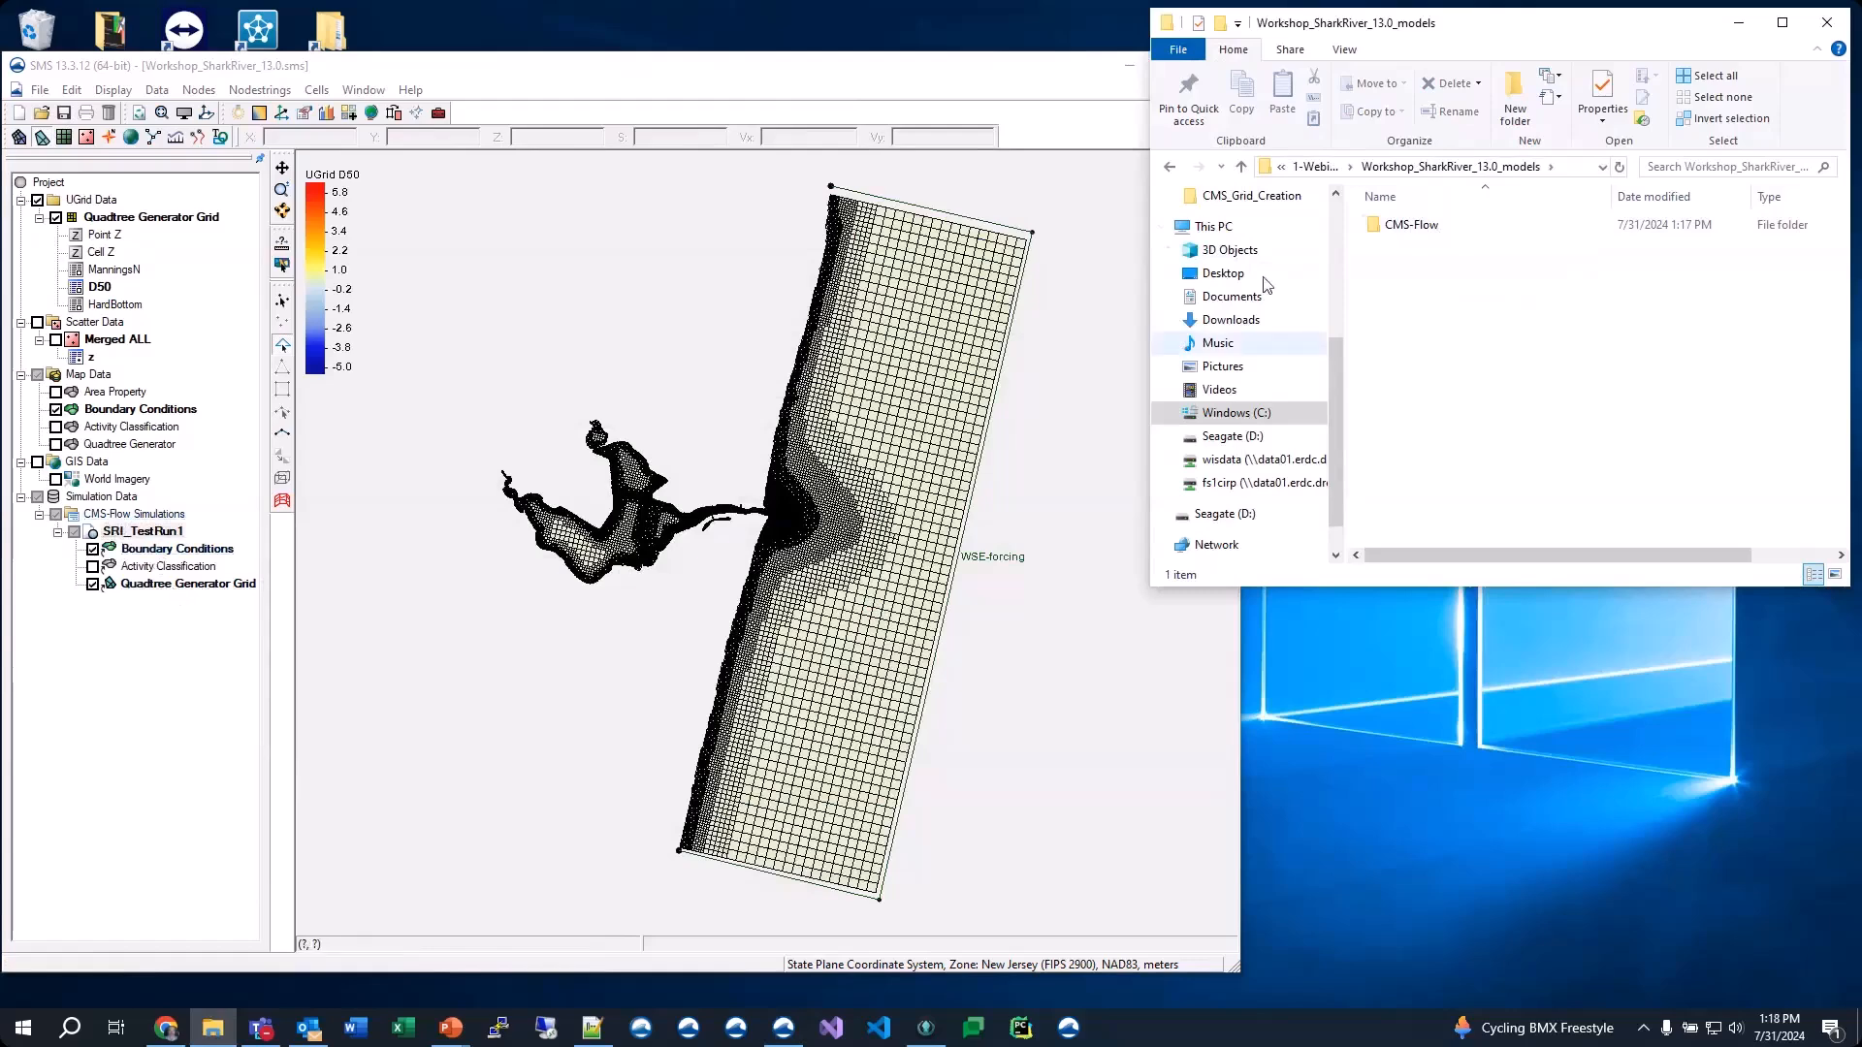
left_click(115, 656)
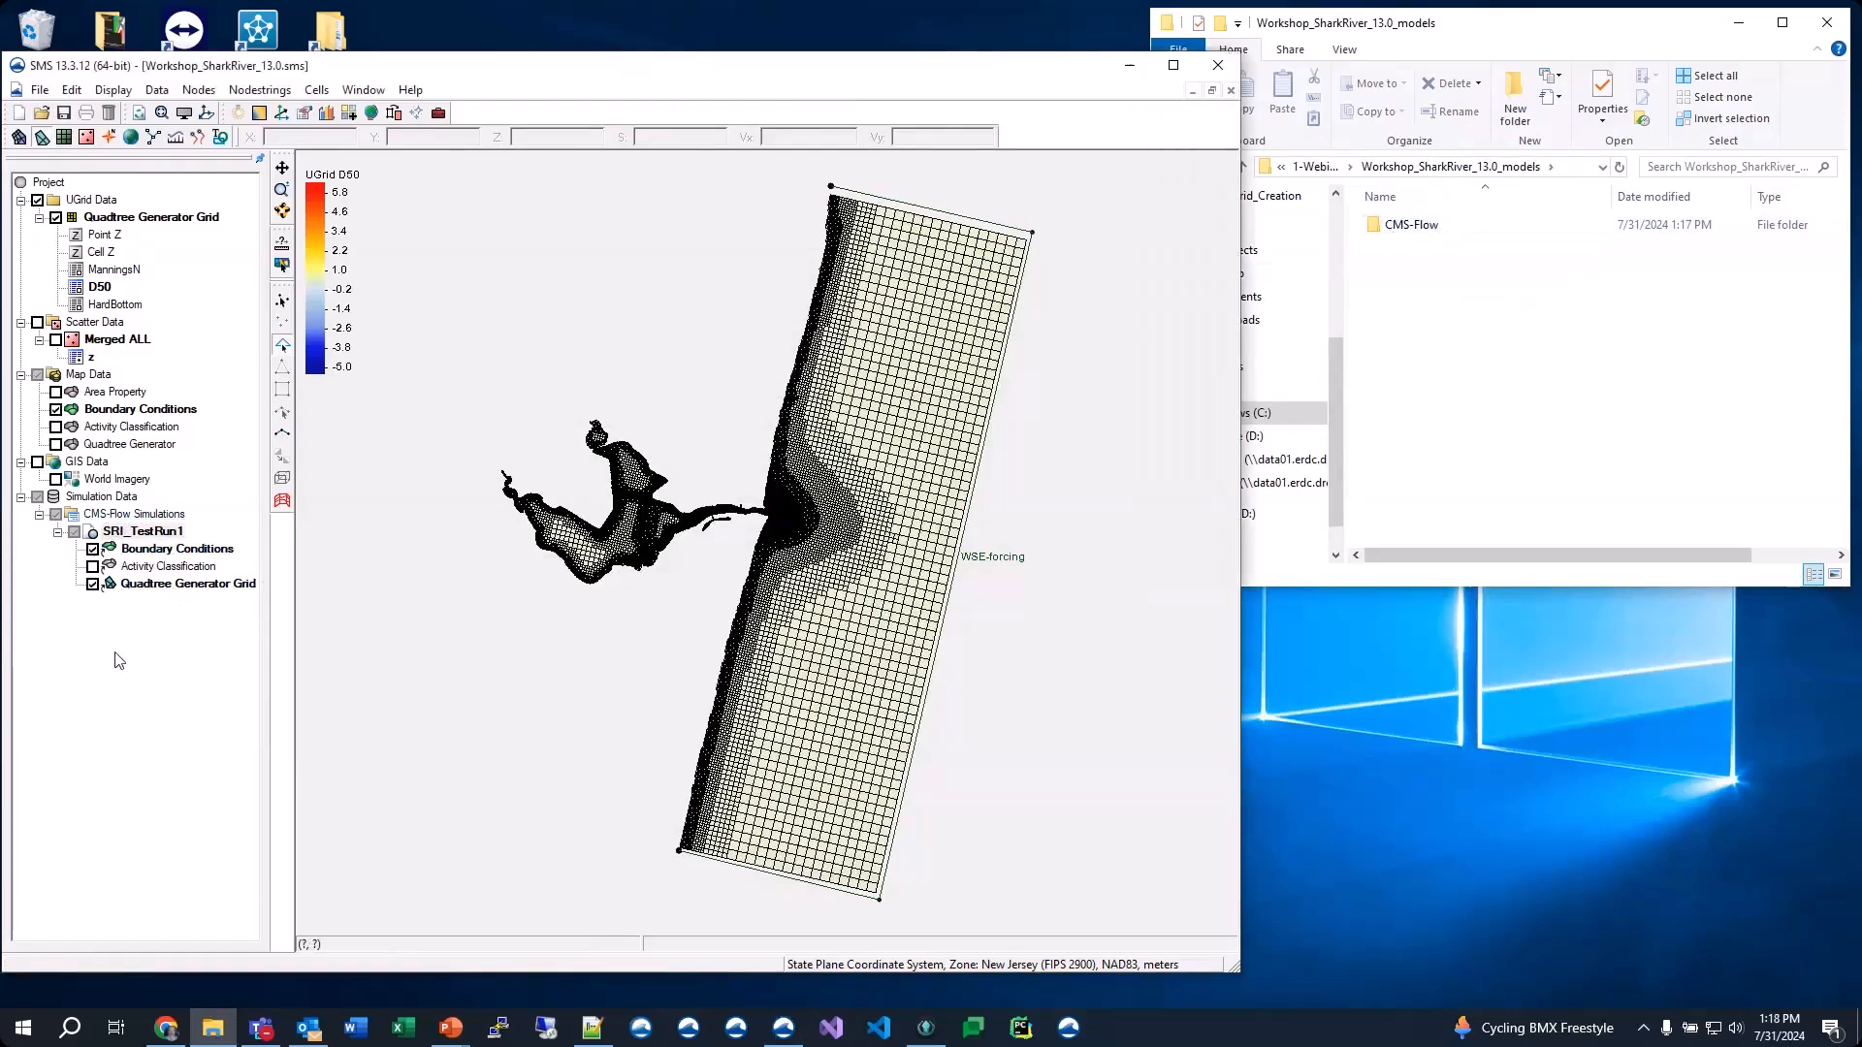
left_click(1414, 298)
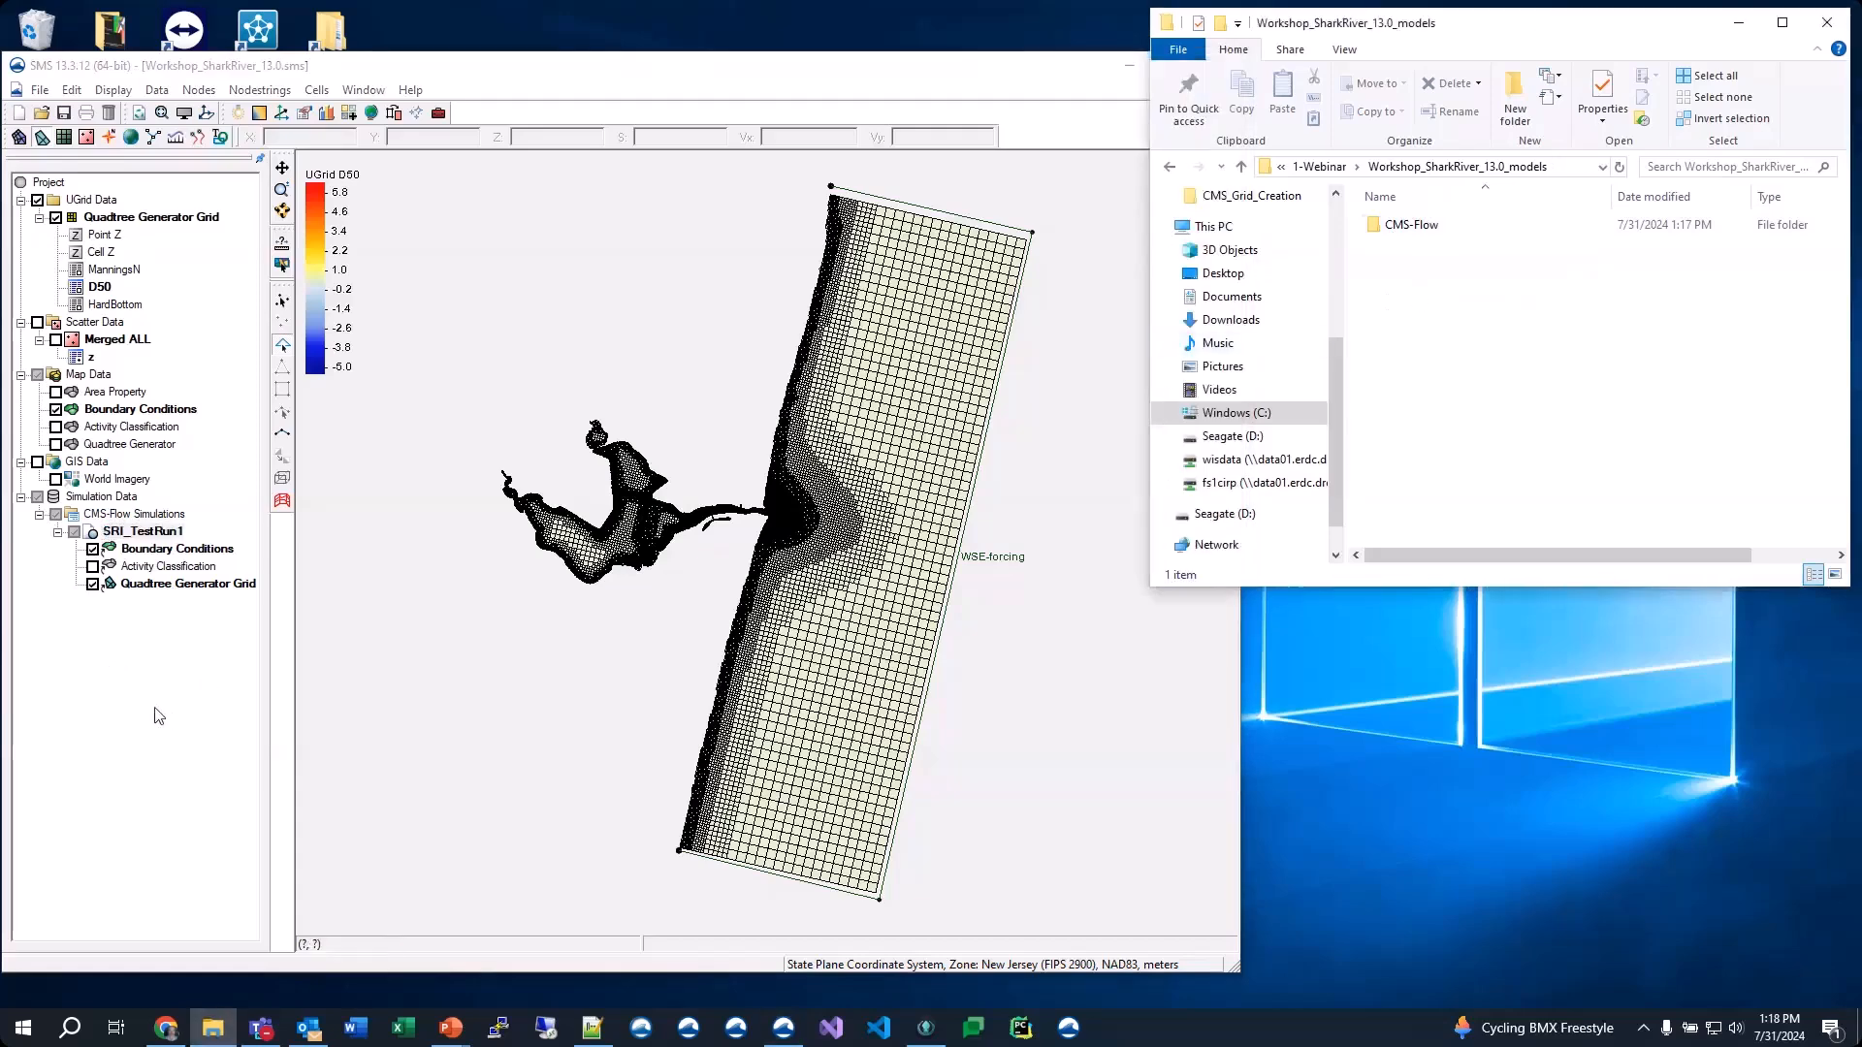
left_click(110, 778)
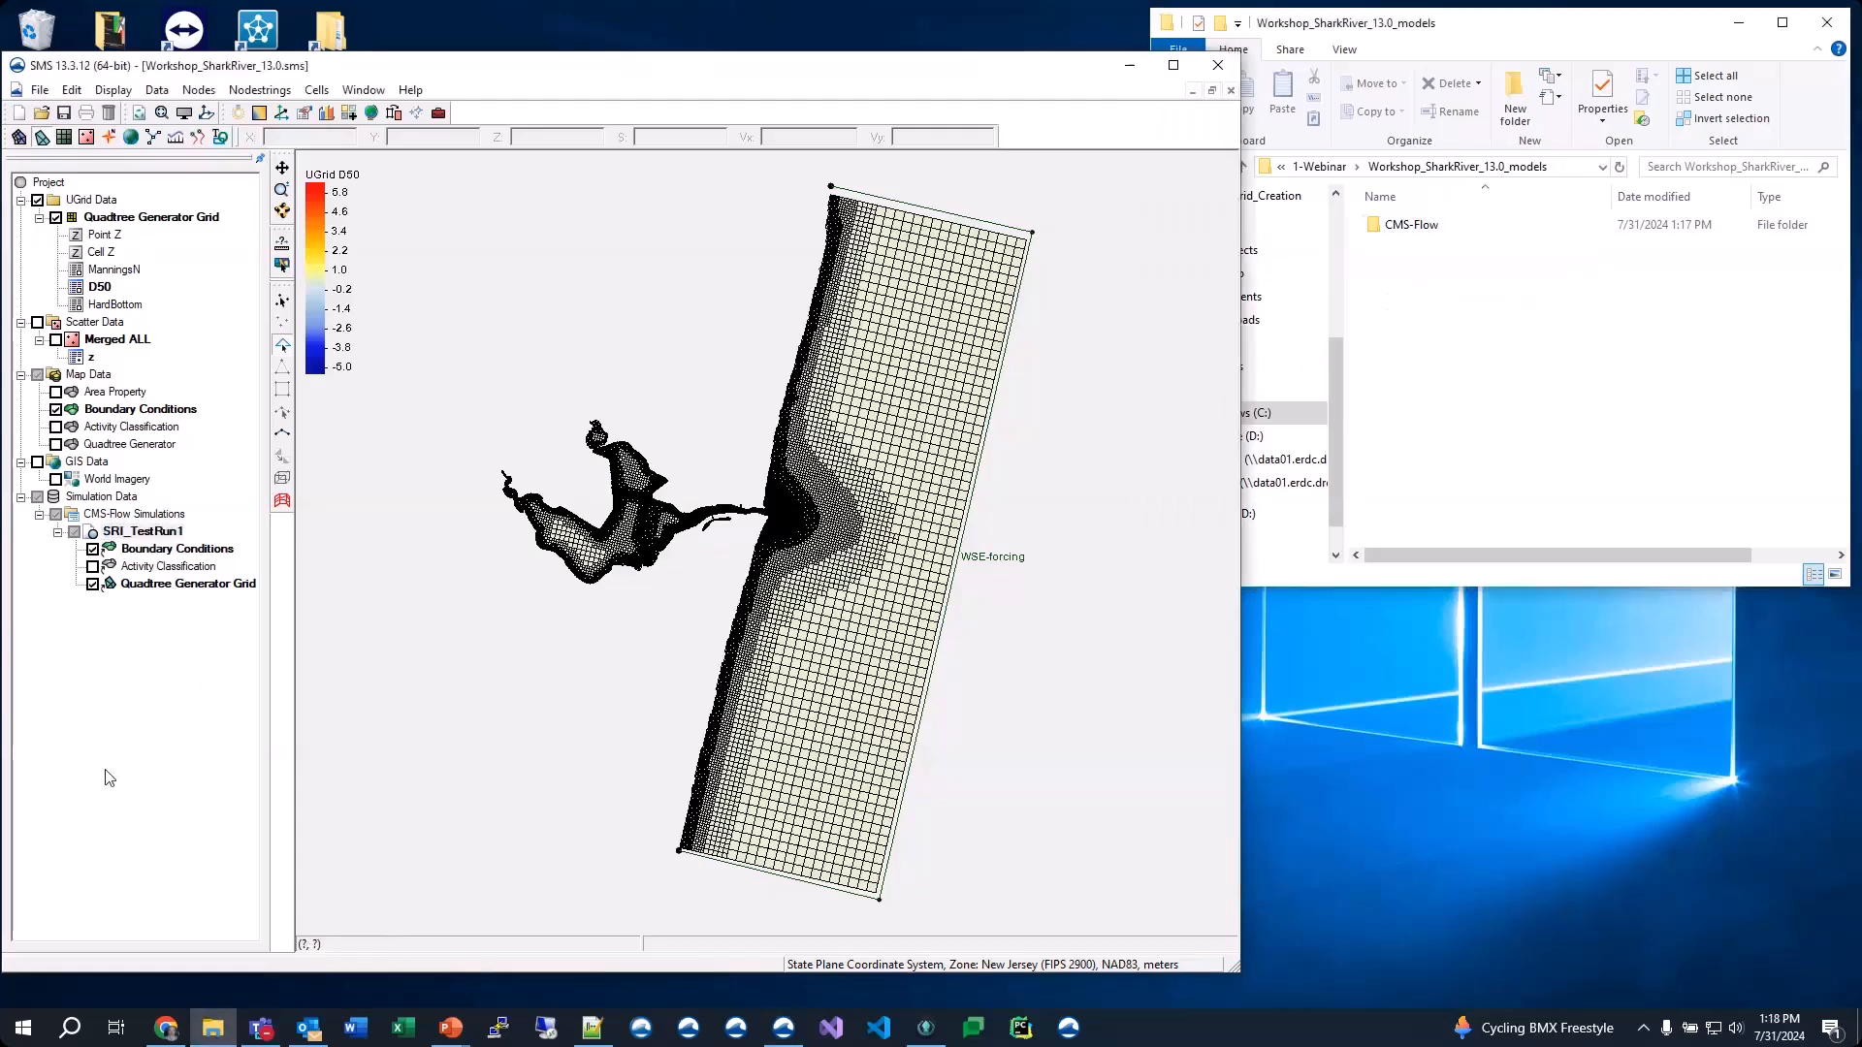
left_click(1428, 378)
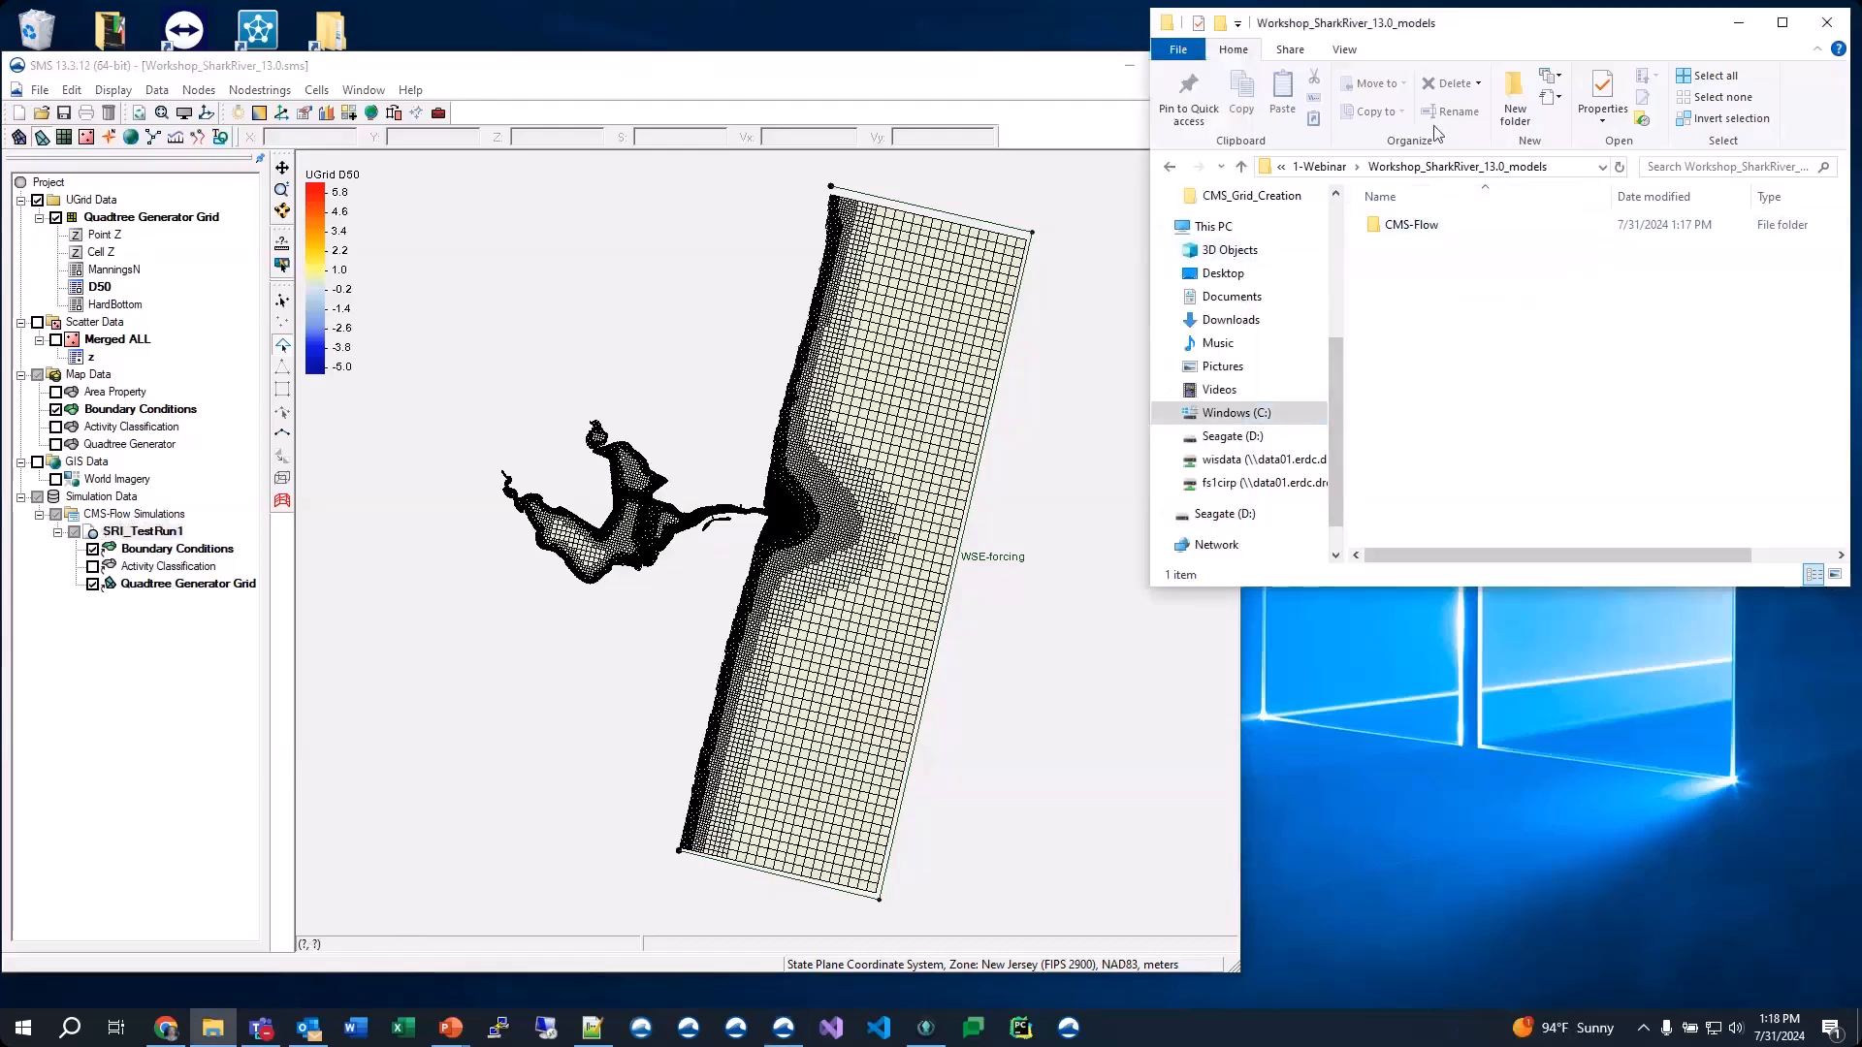
left_click(1463, 234)
double_click(1417, 229)
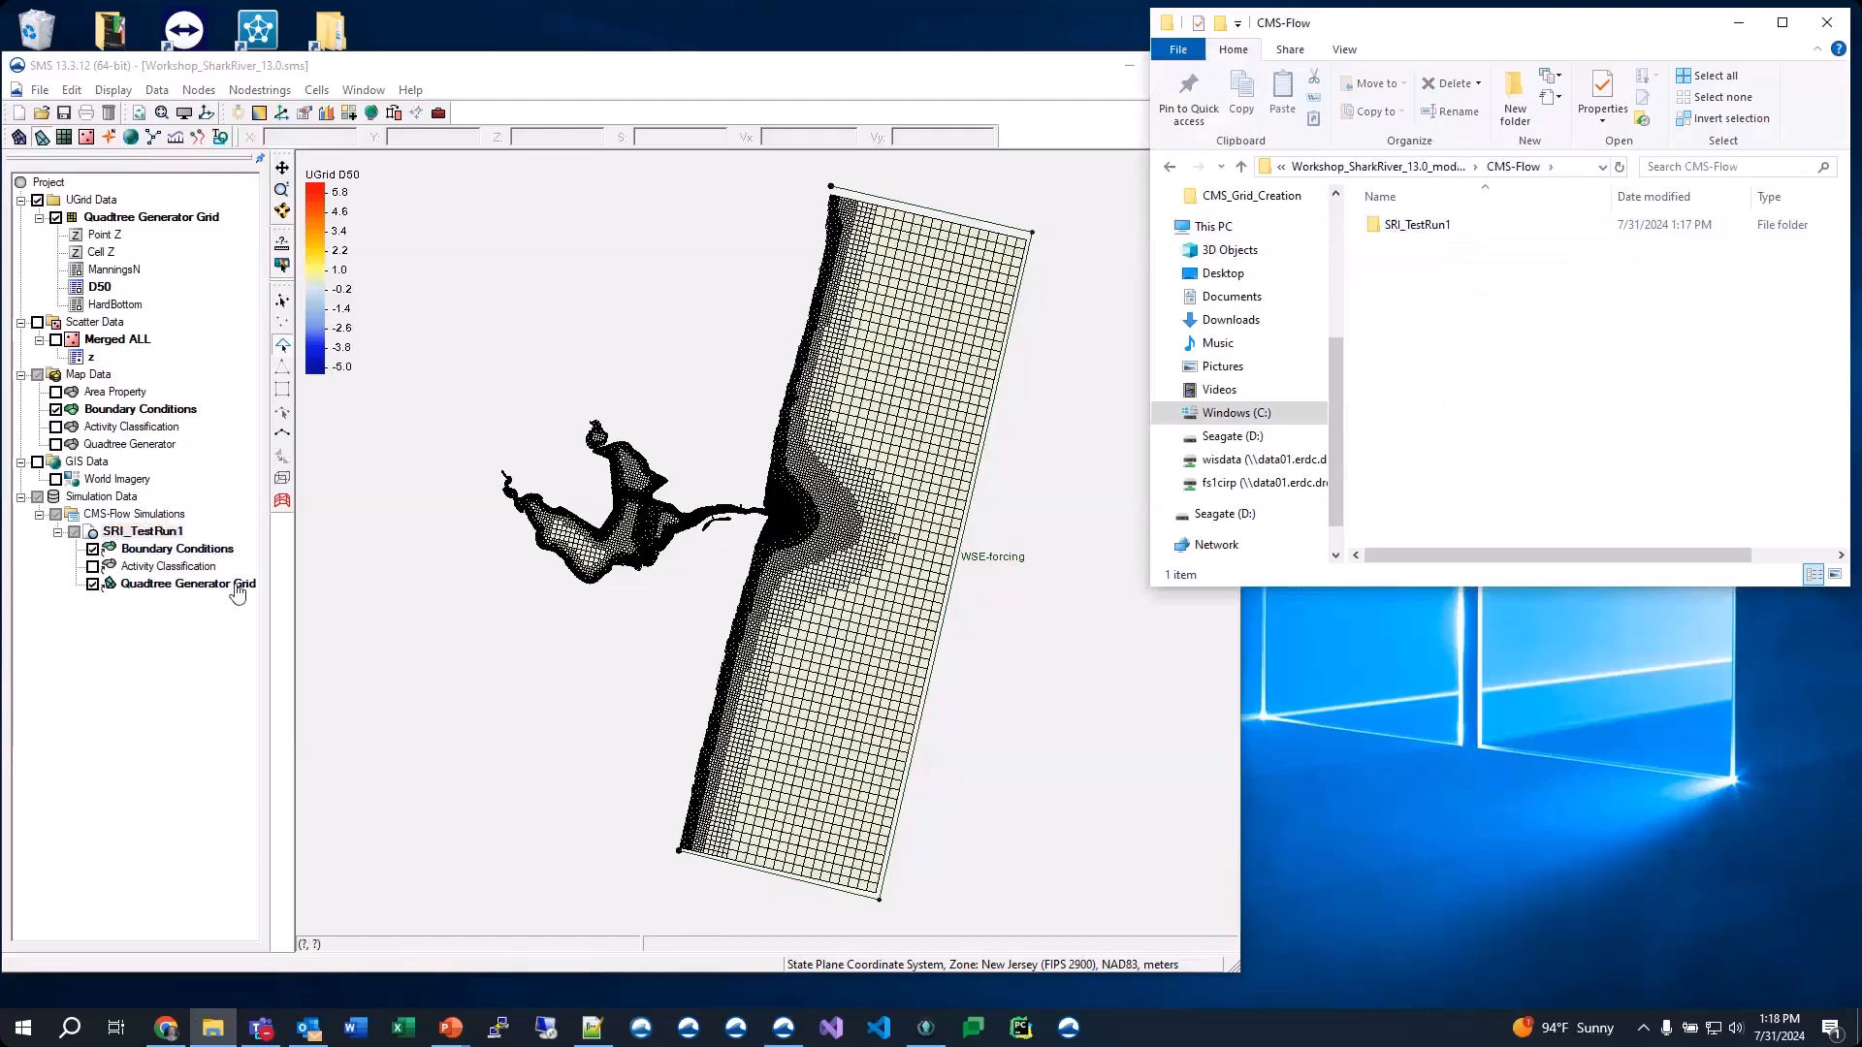
left_click(103, 533)
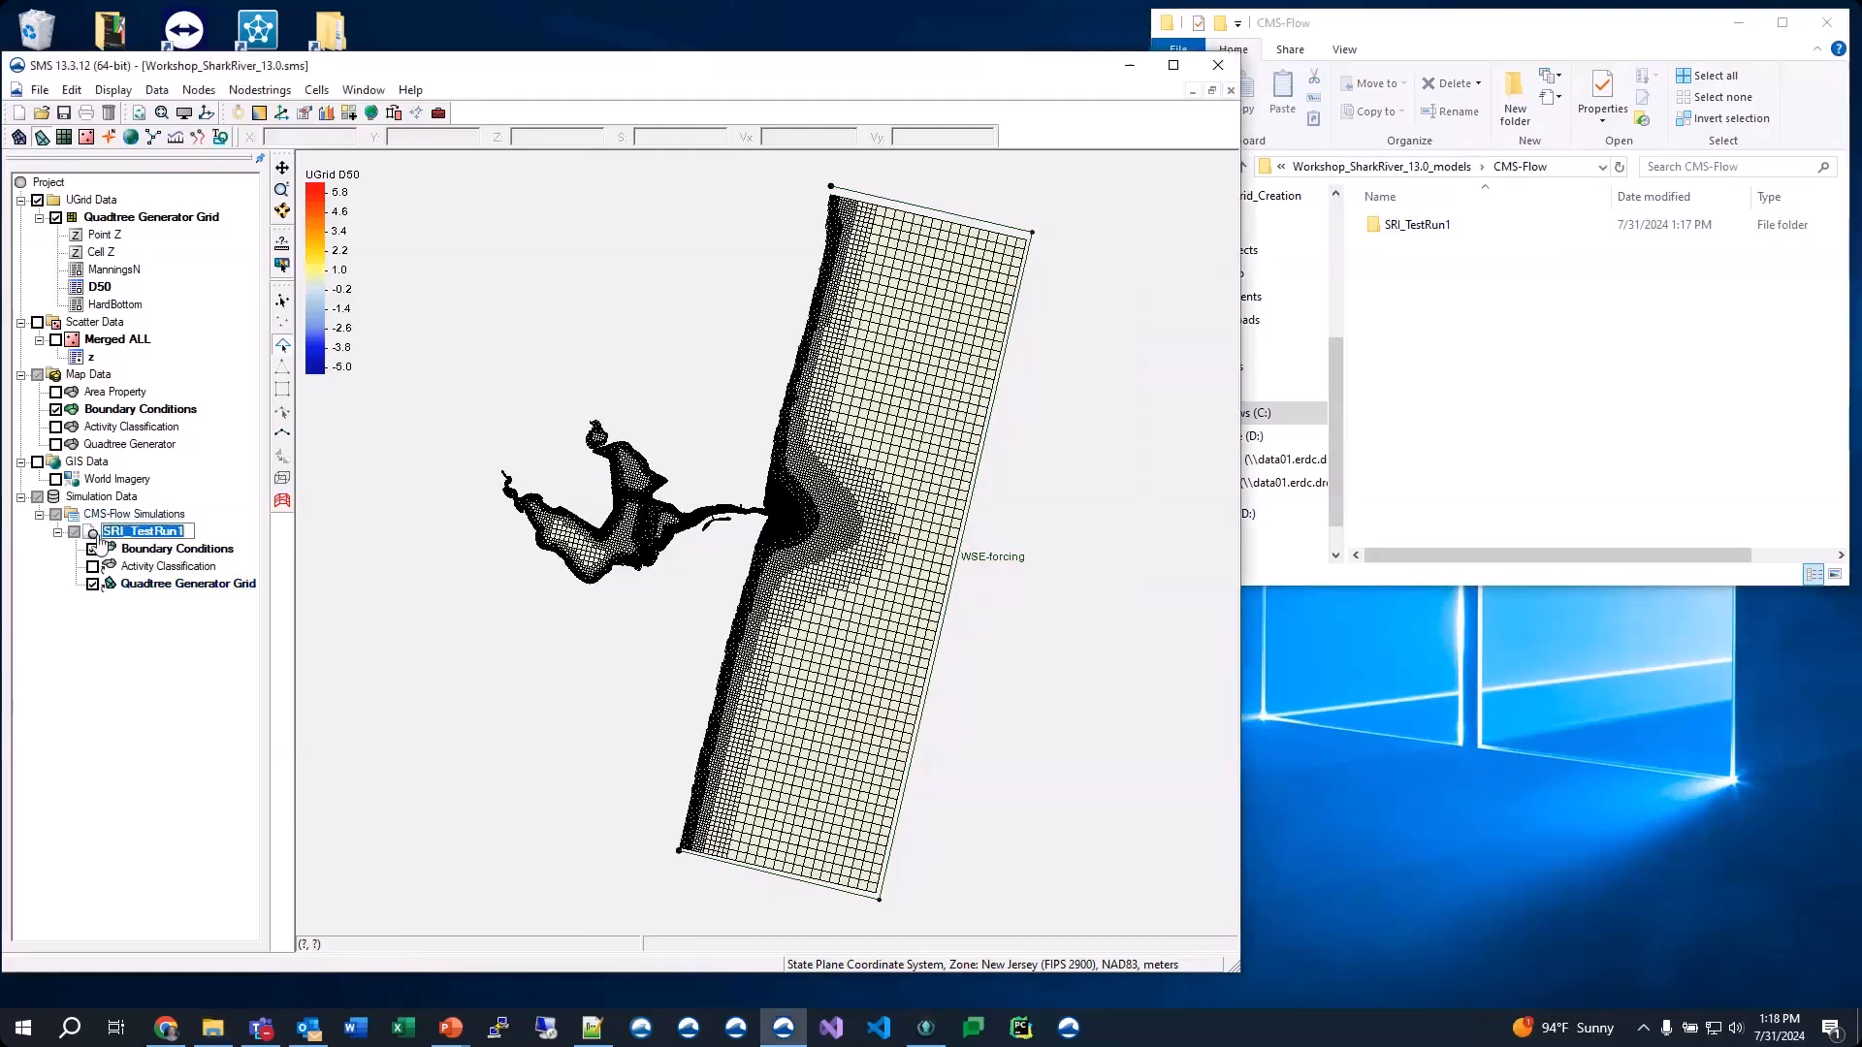
left_click(180, 650)
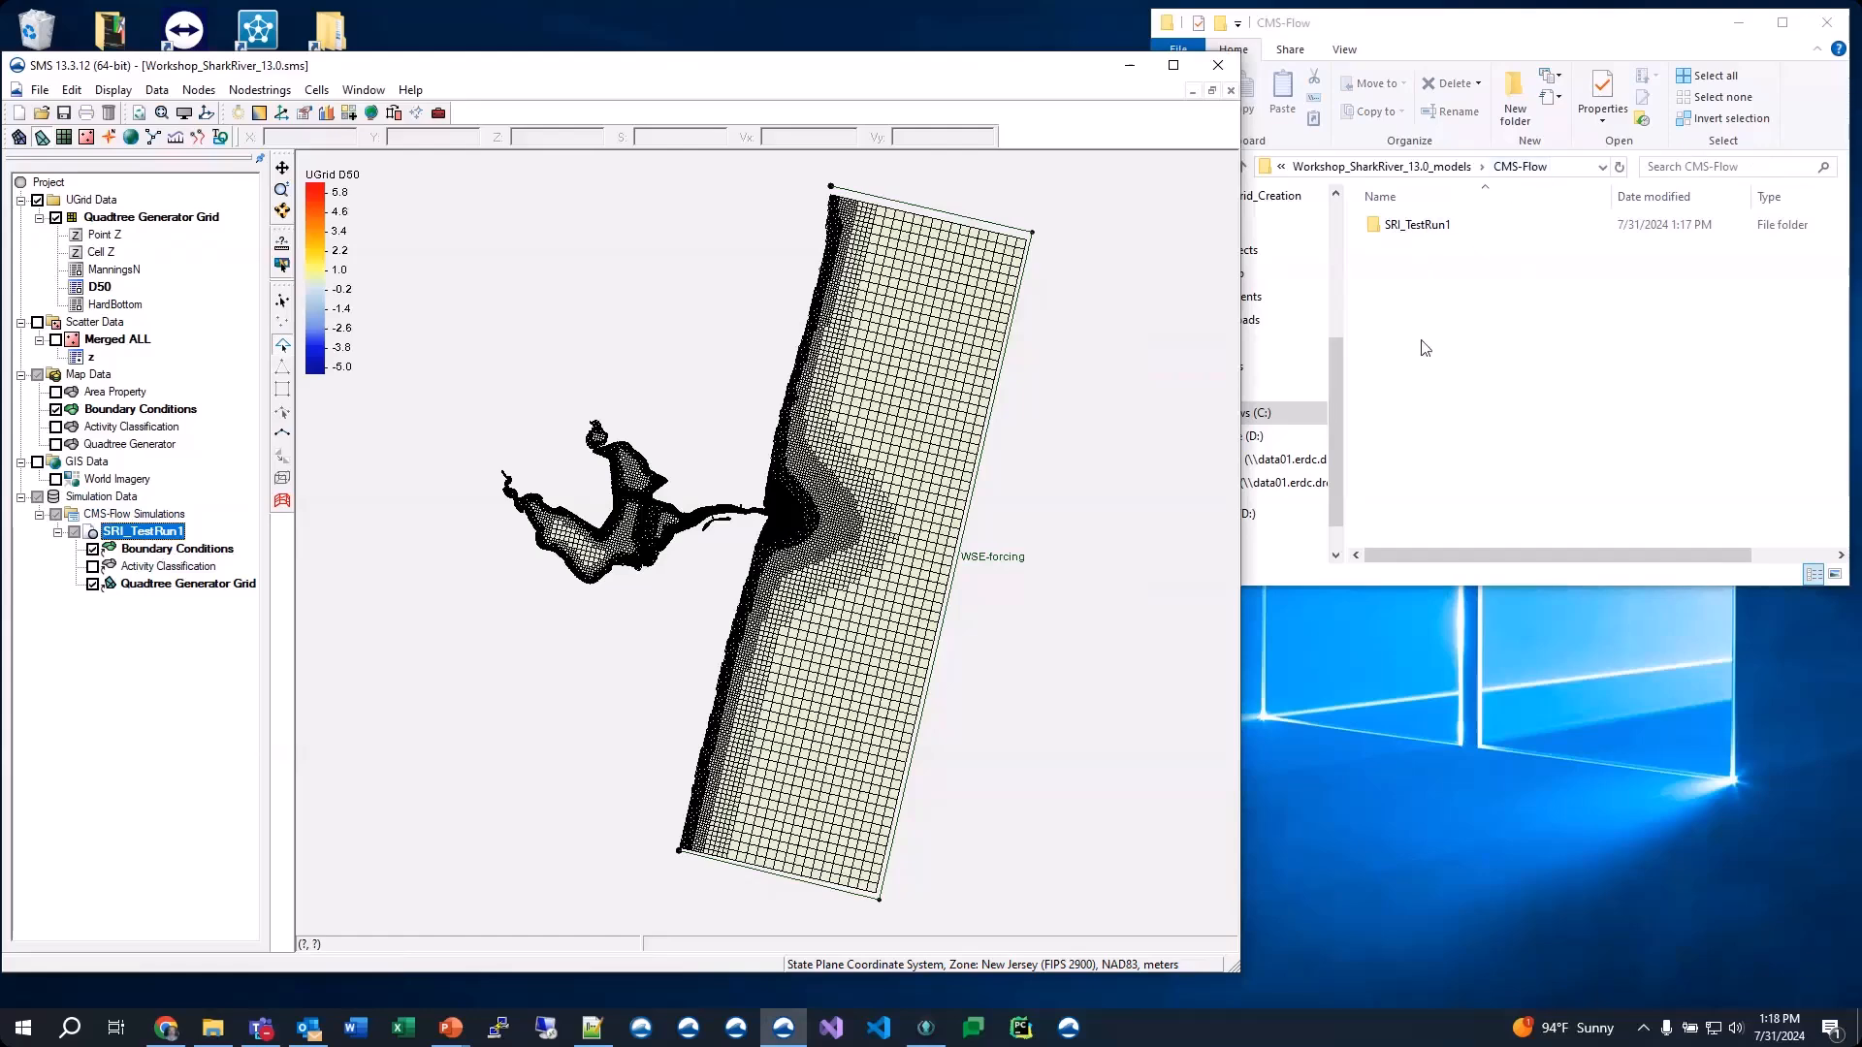
double_click(1429, 229)
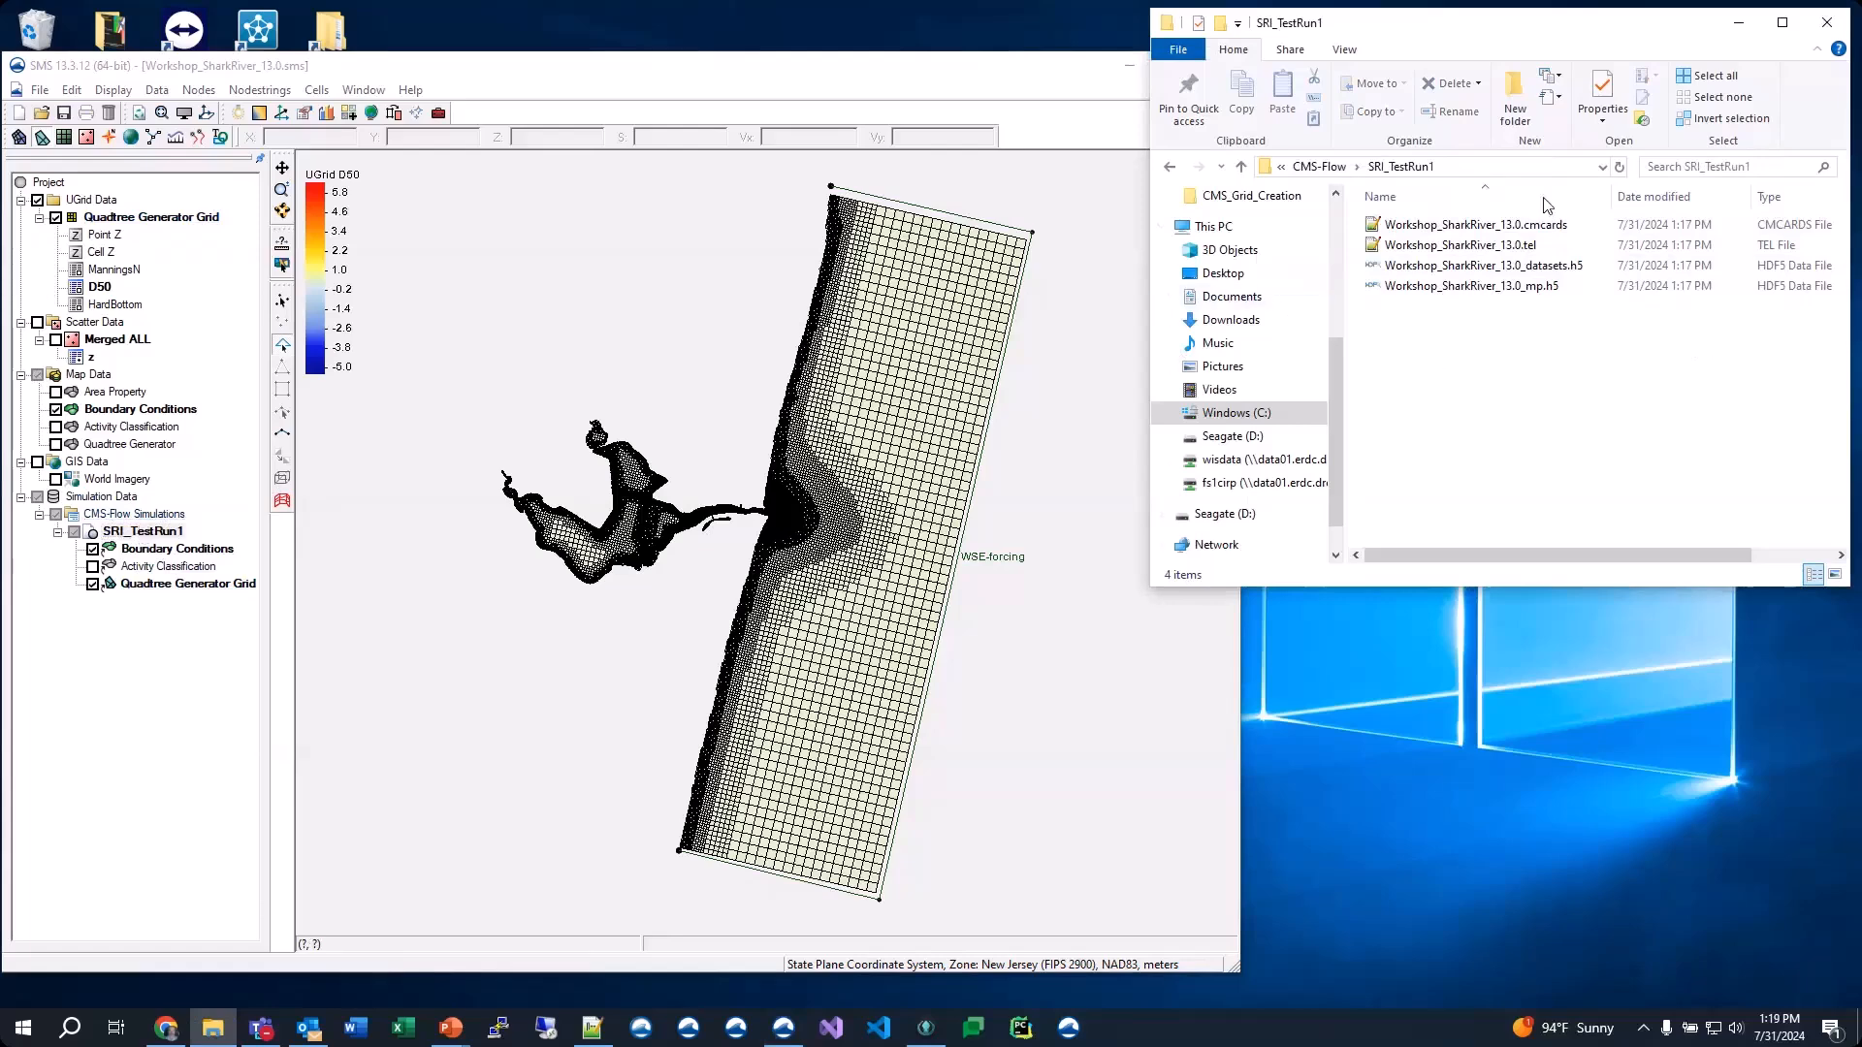
Read through Workshop_SharkRiver_13.0.cmcards in Notepad++, close it, and return to the CMS-Flow folder in File Explorer
double_click(1502, 226)
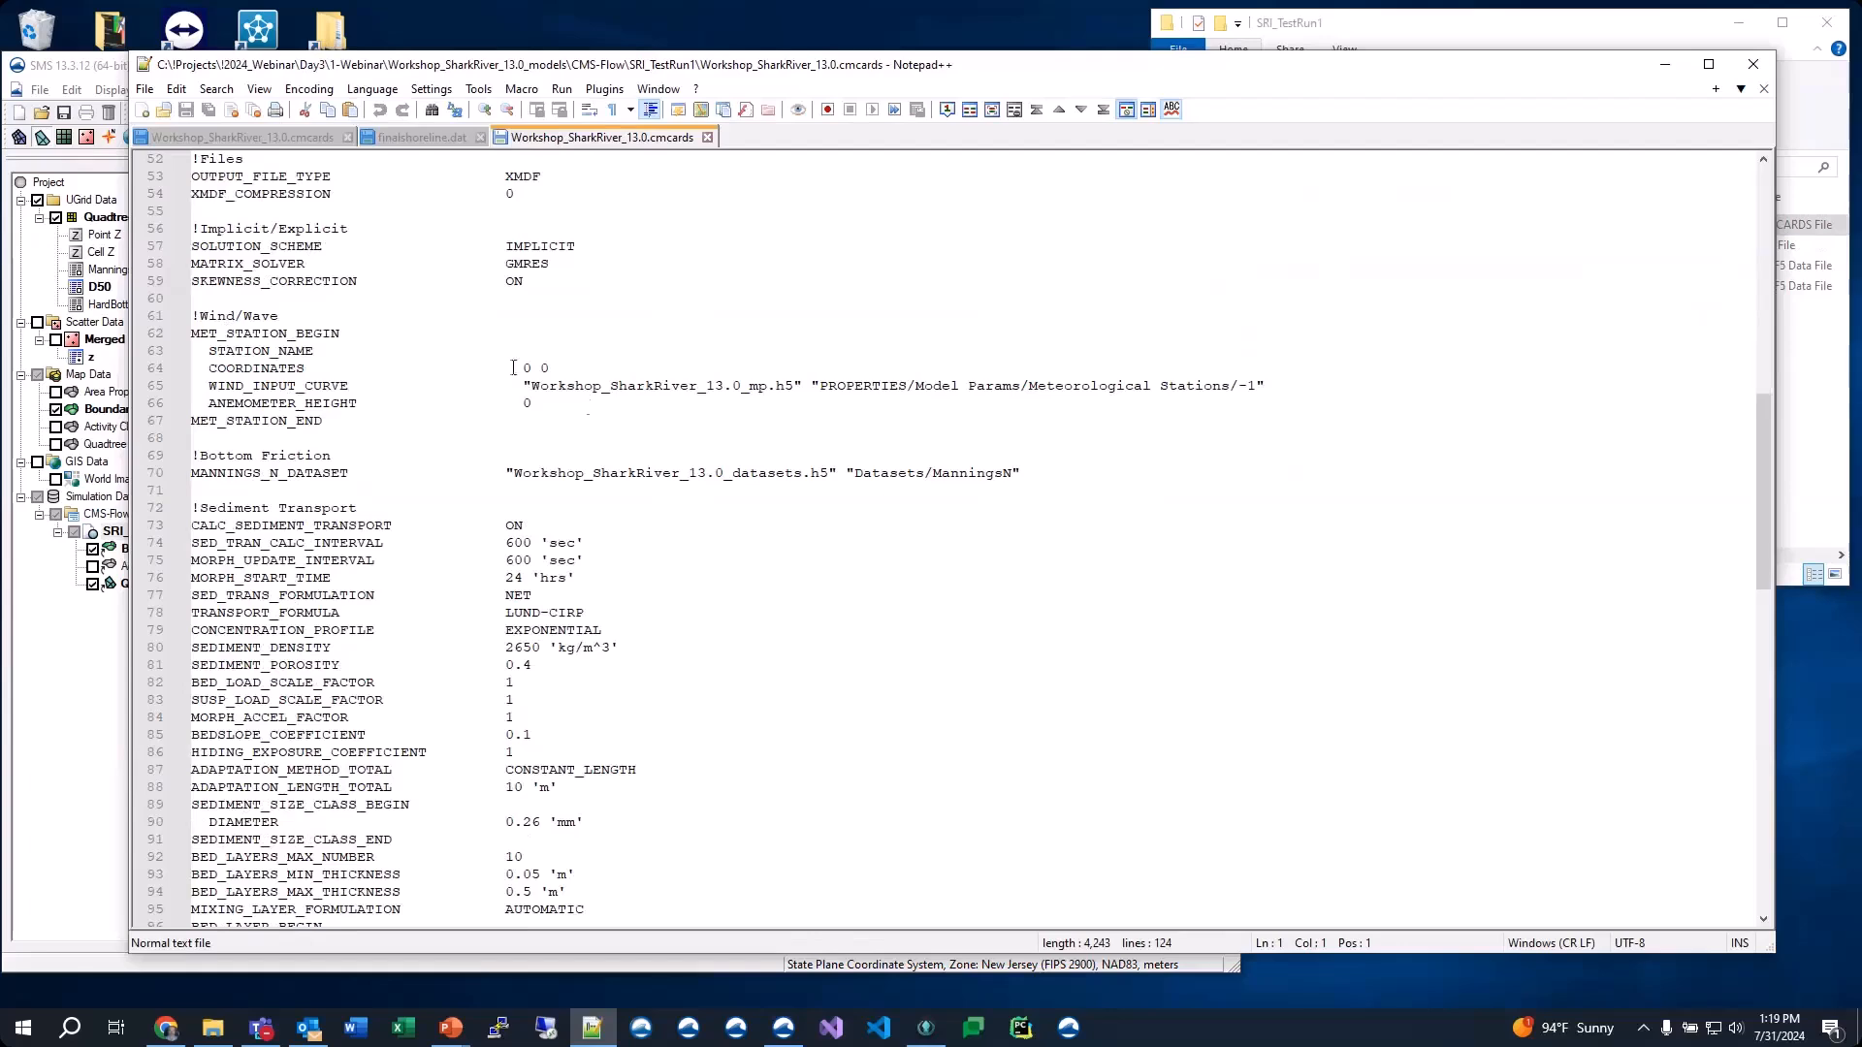
left_click(1754, 66)
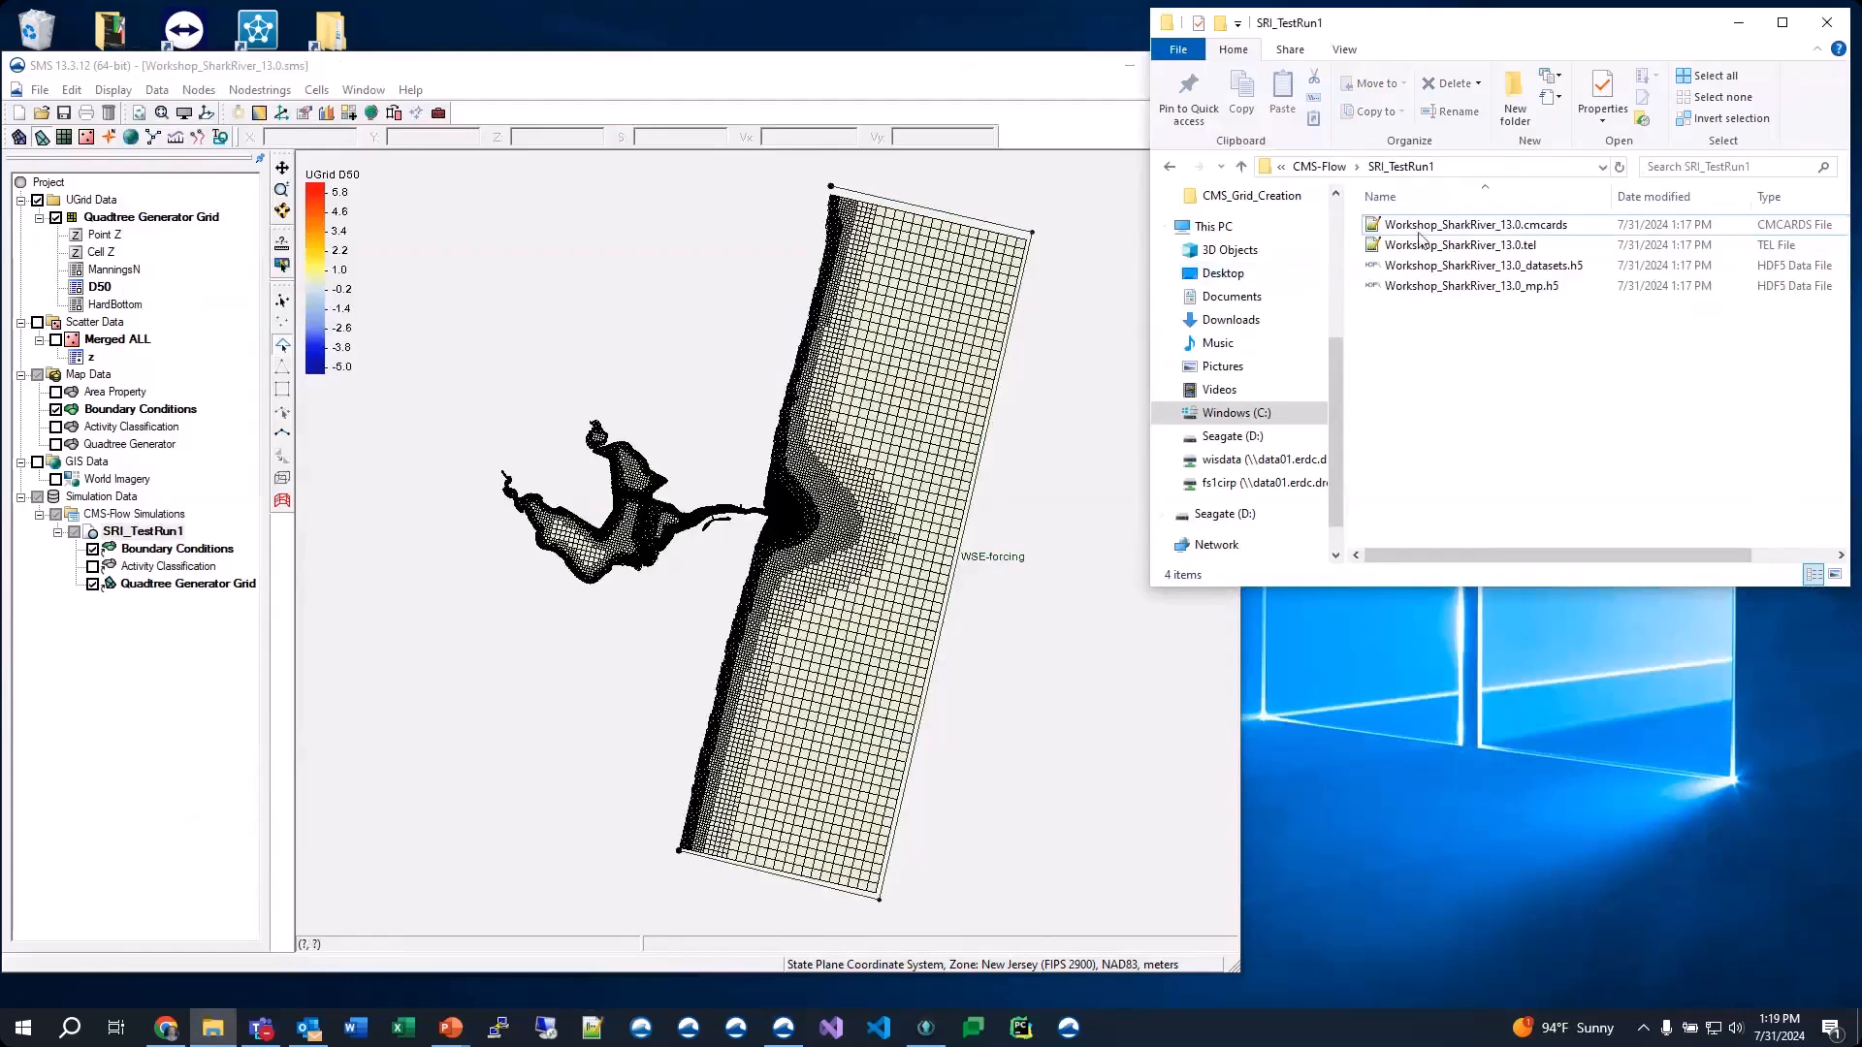
left_click(1319, 167)
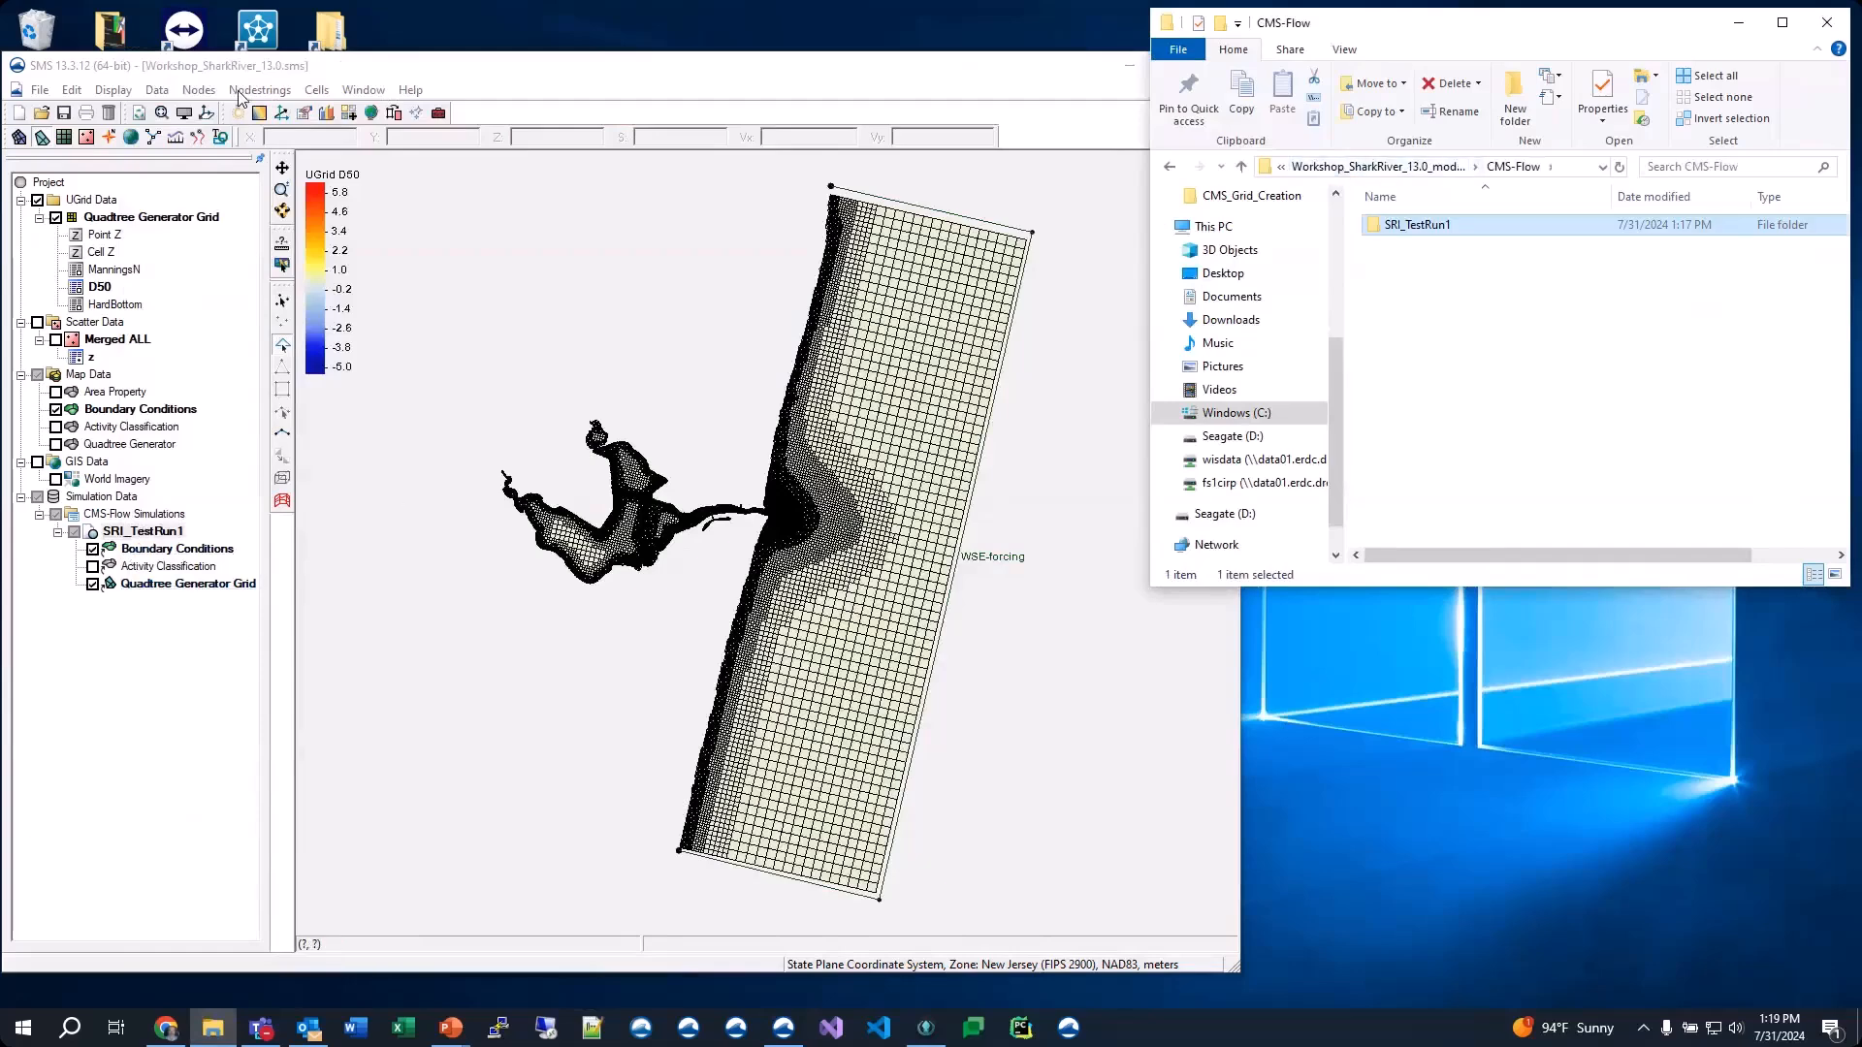
In SRI_TestRun1's model control, delete the empty meteorological station and set the wind option back to None
right_click(137, 531)
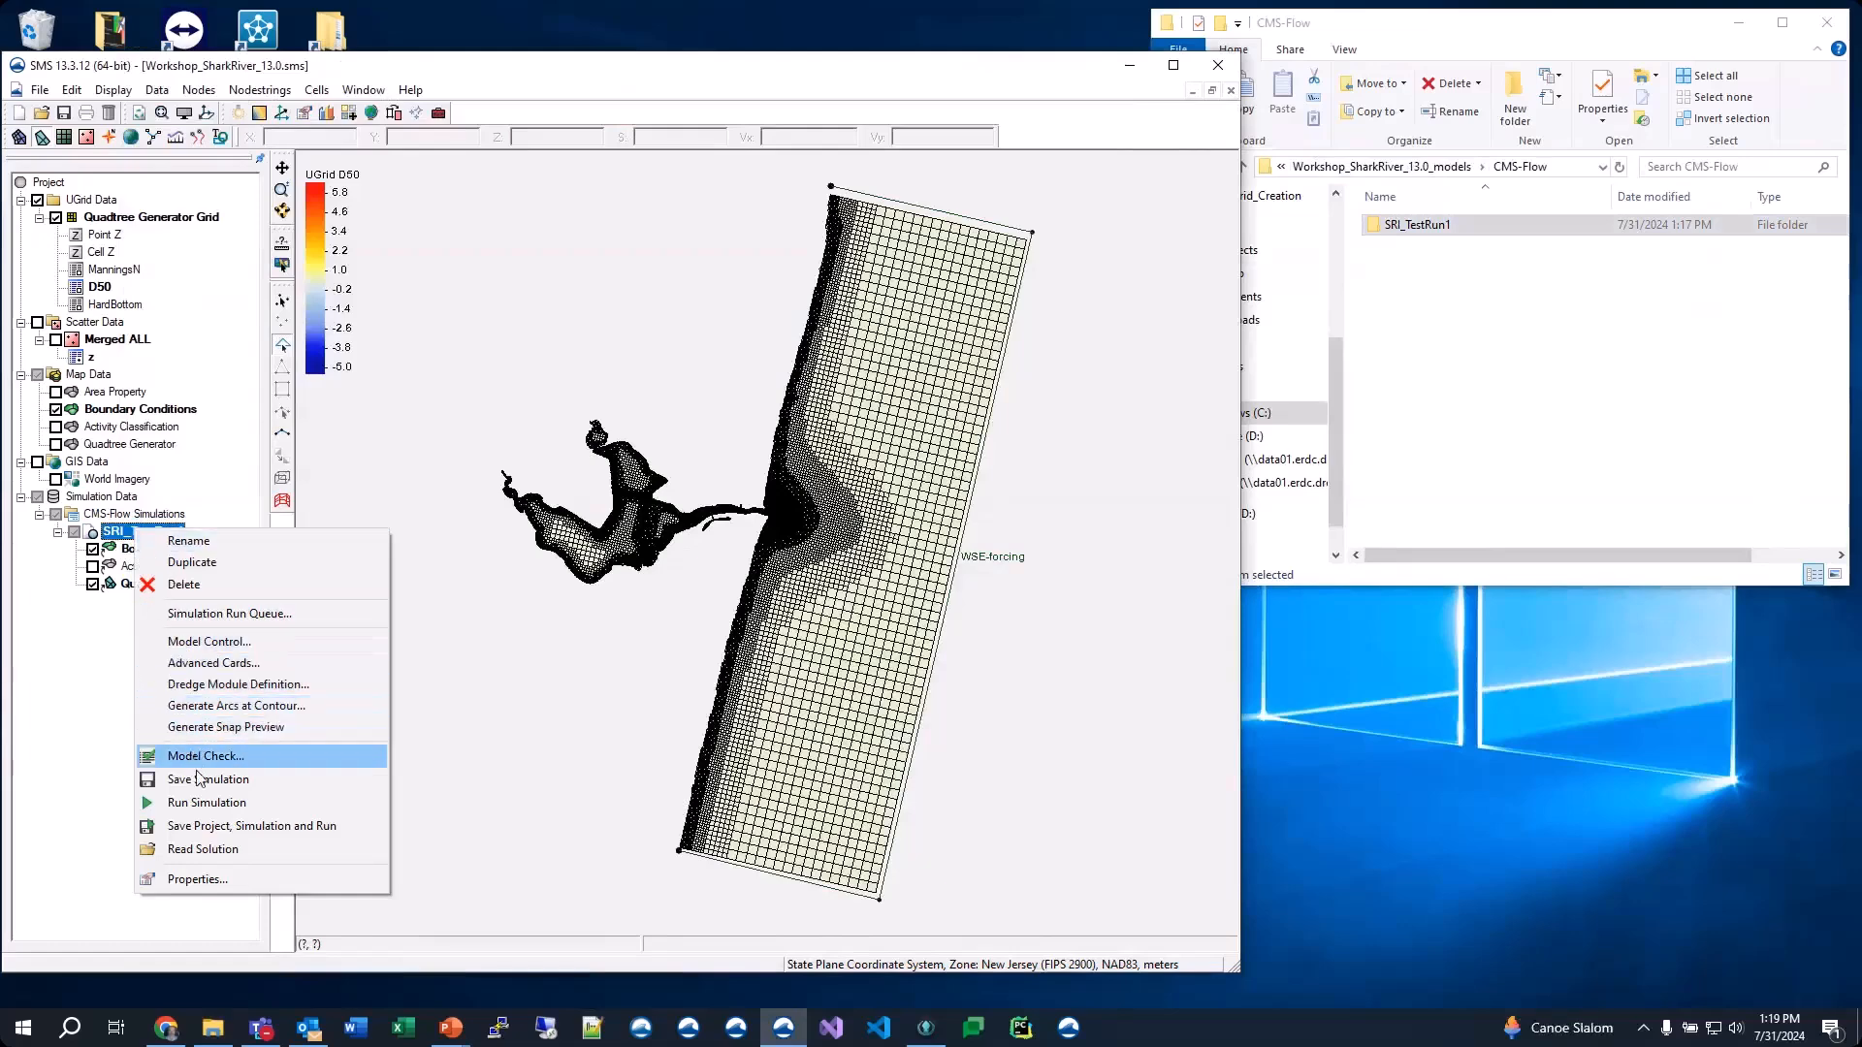
left_click(194, 642)
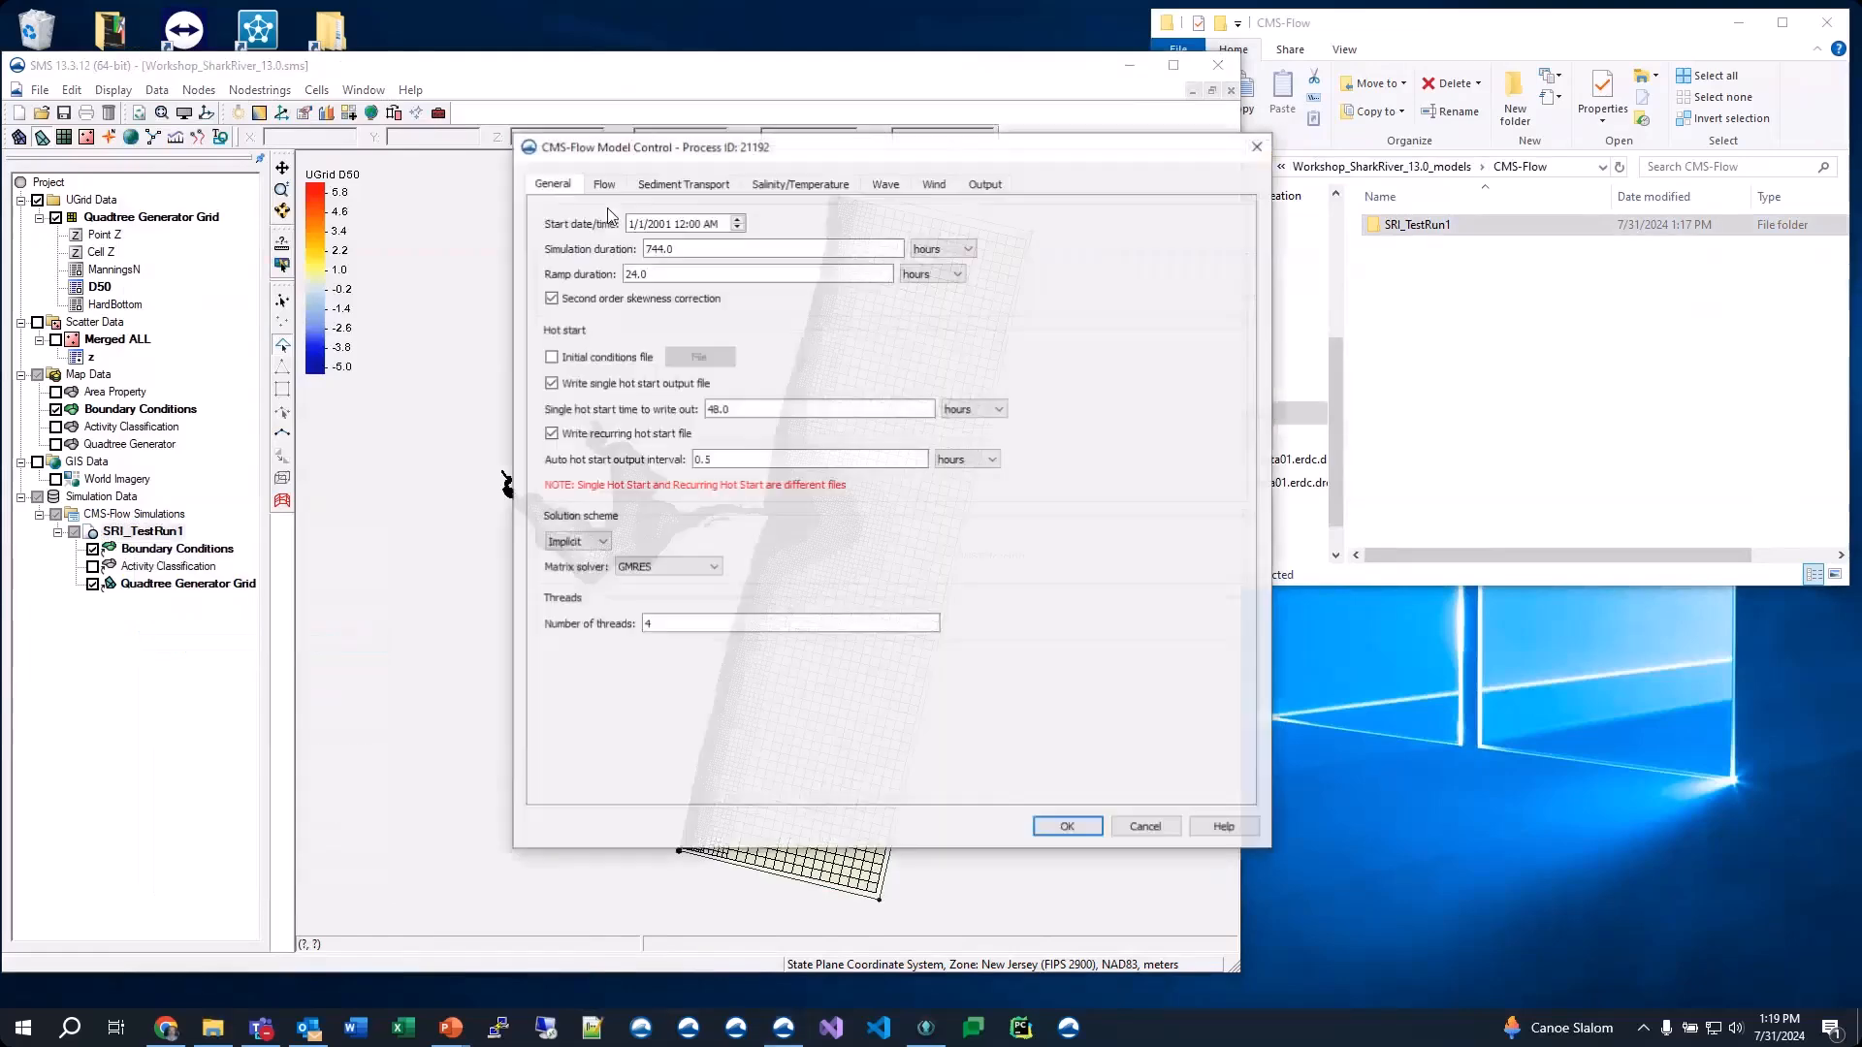
left_click(935, 184)
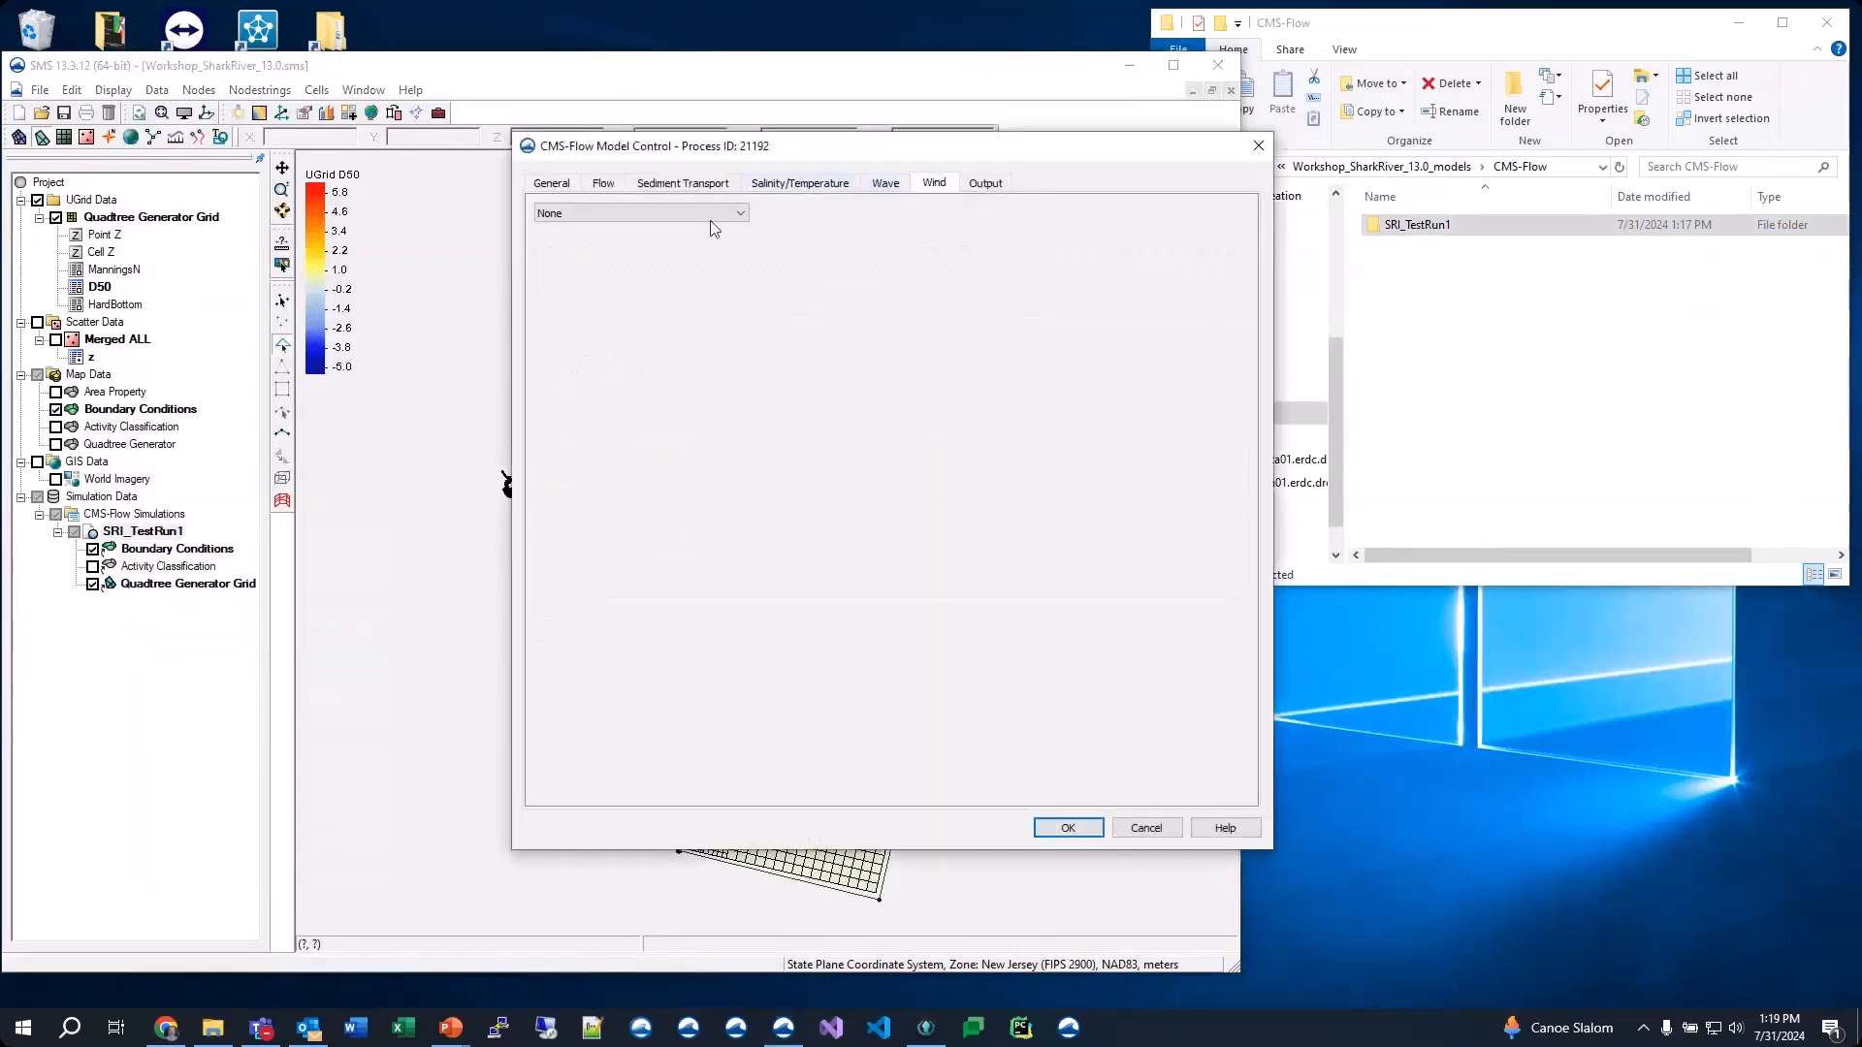
left_click(608, 219)
left_click(602, 258)
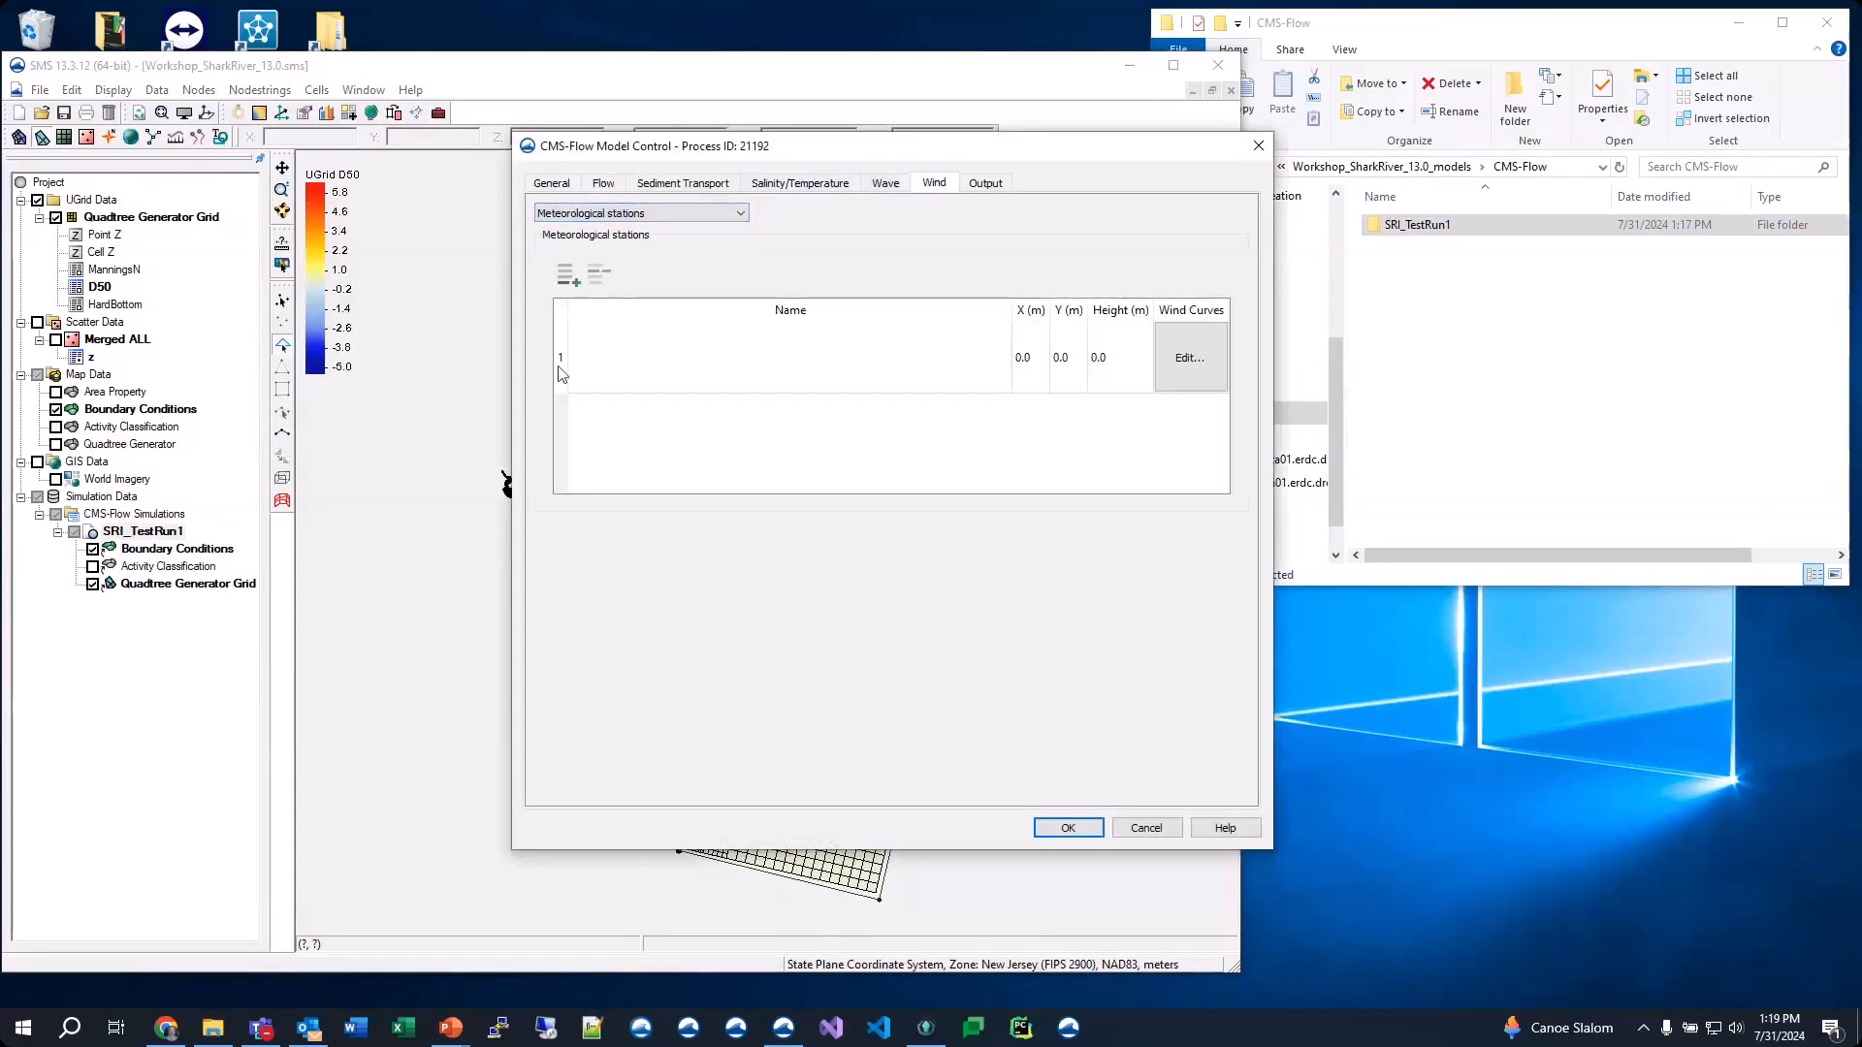
left_click(561, 376)
left_click(597, 276)
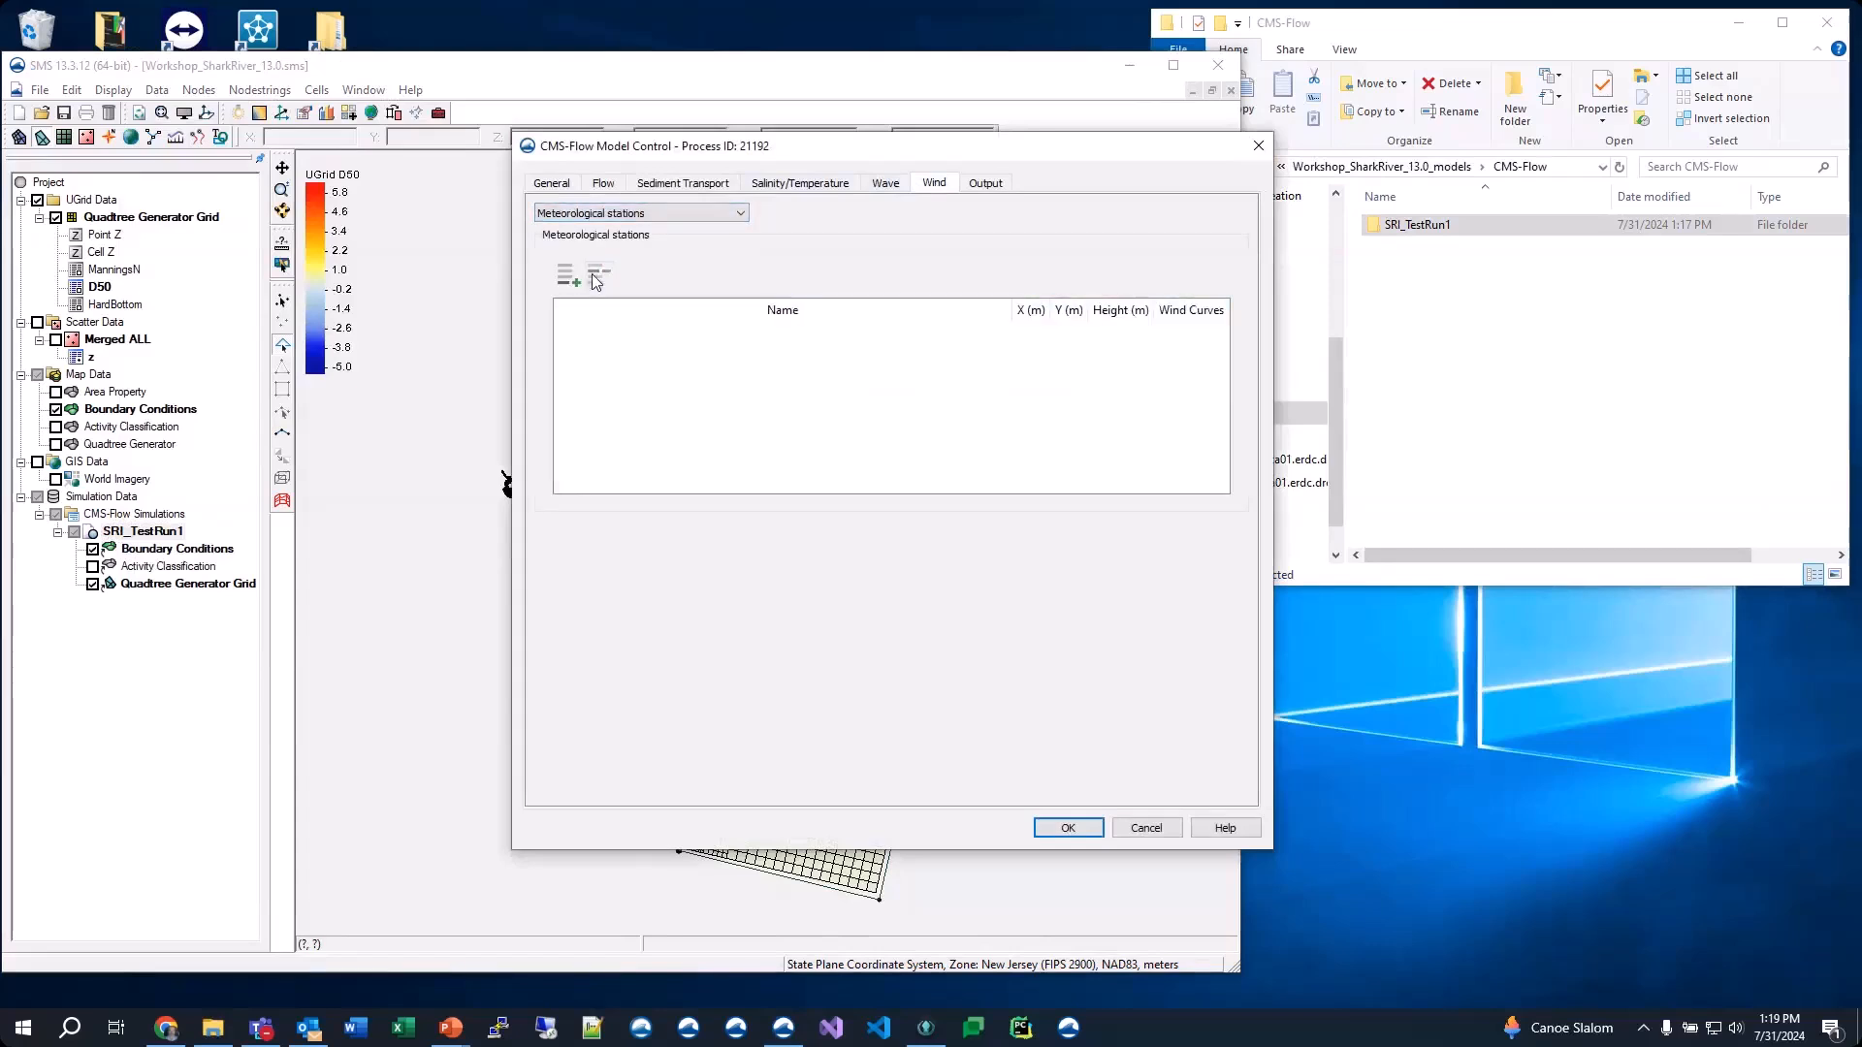
left_click(617, 217)
left_click(614, 231)
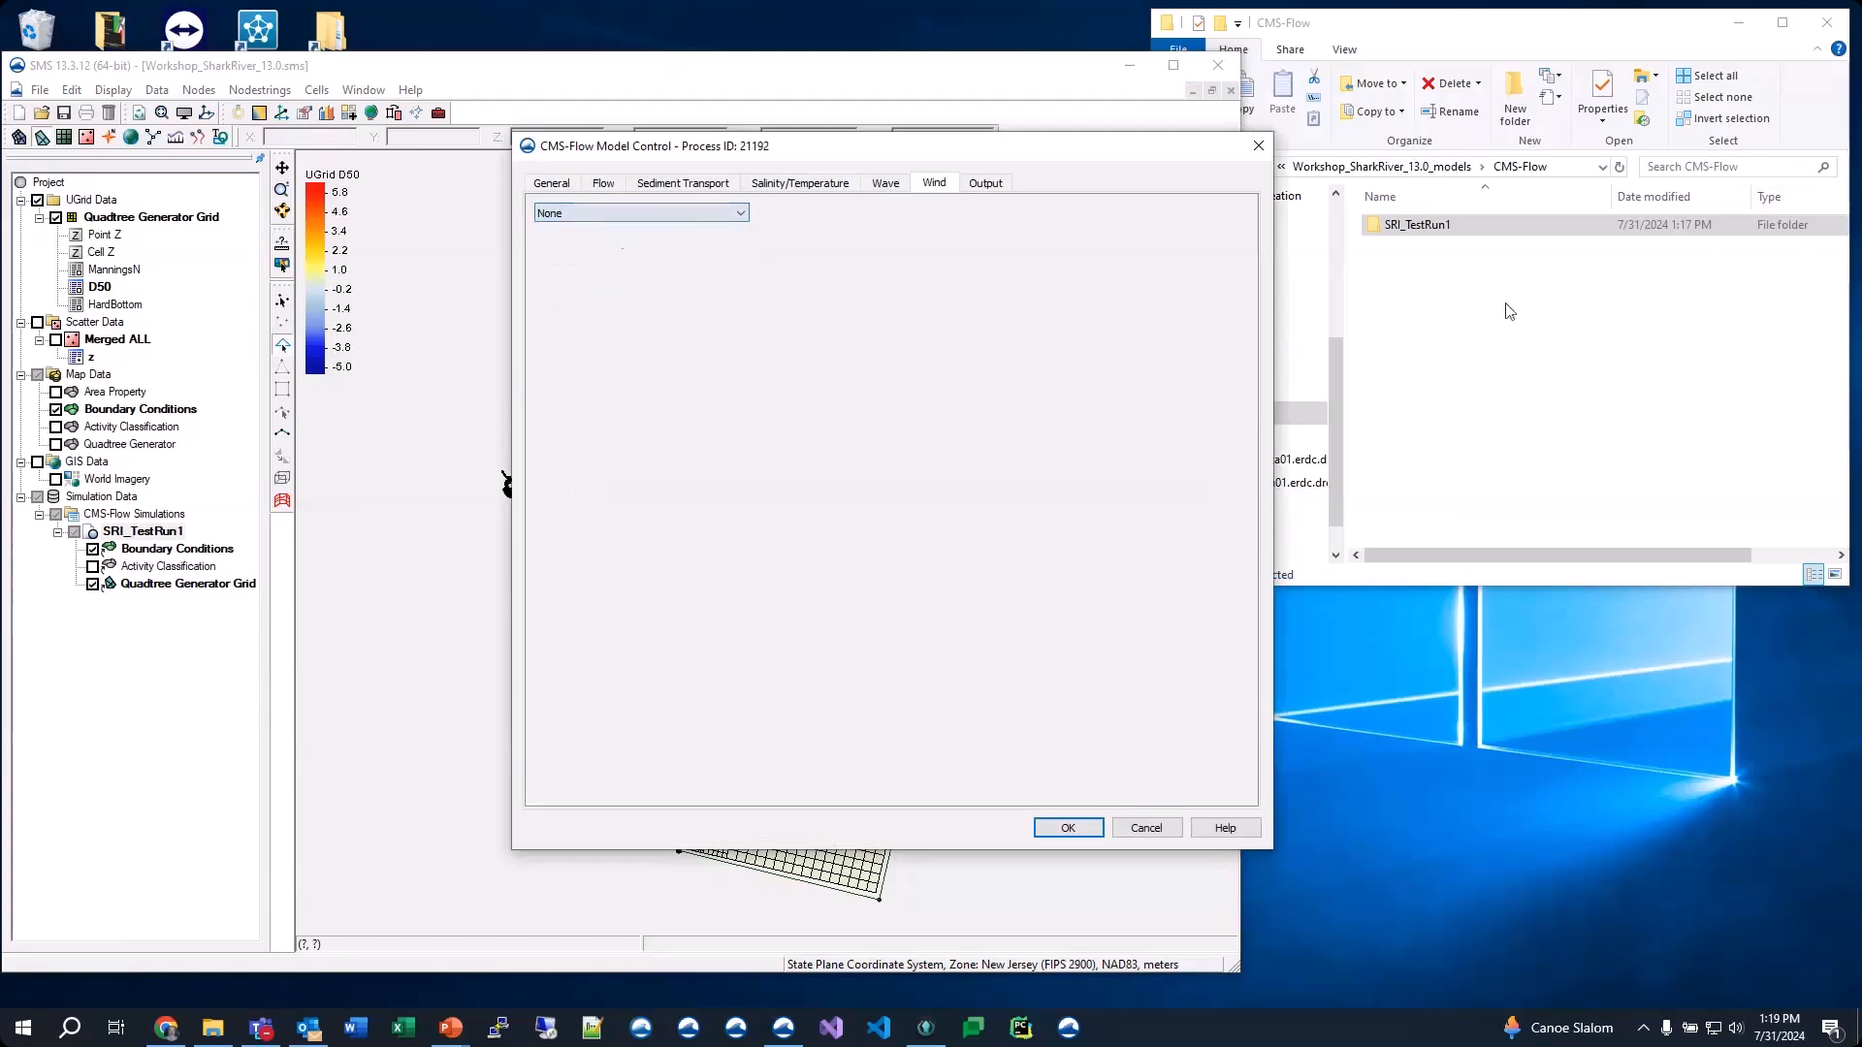
Reopen Workshop_SharkRiver_13.0.cmcards from the SRI_TestRun1 folder, examine its Wind/Wave cards, then close the file and minimize Notepad++
double_click(1425, 226)
left_click(1431, 229)
key("Return")
scroll(347, 534, "down", 20)
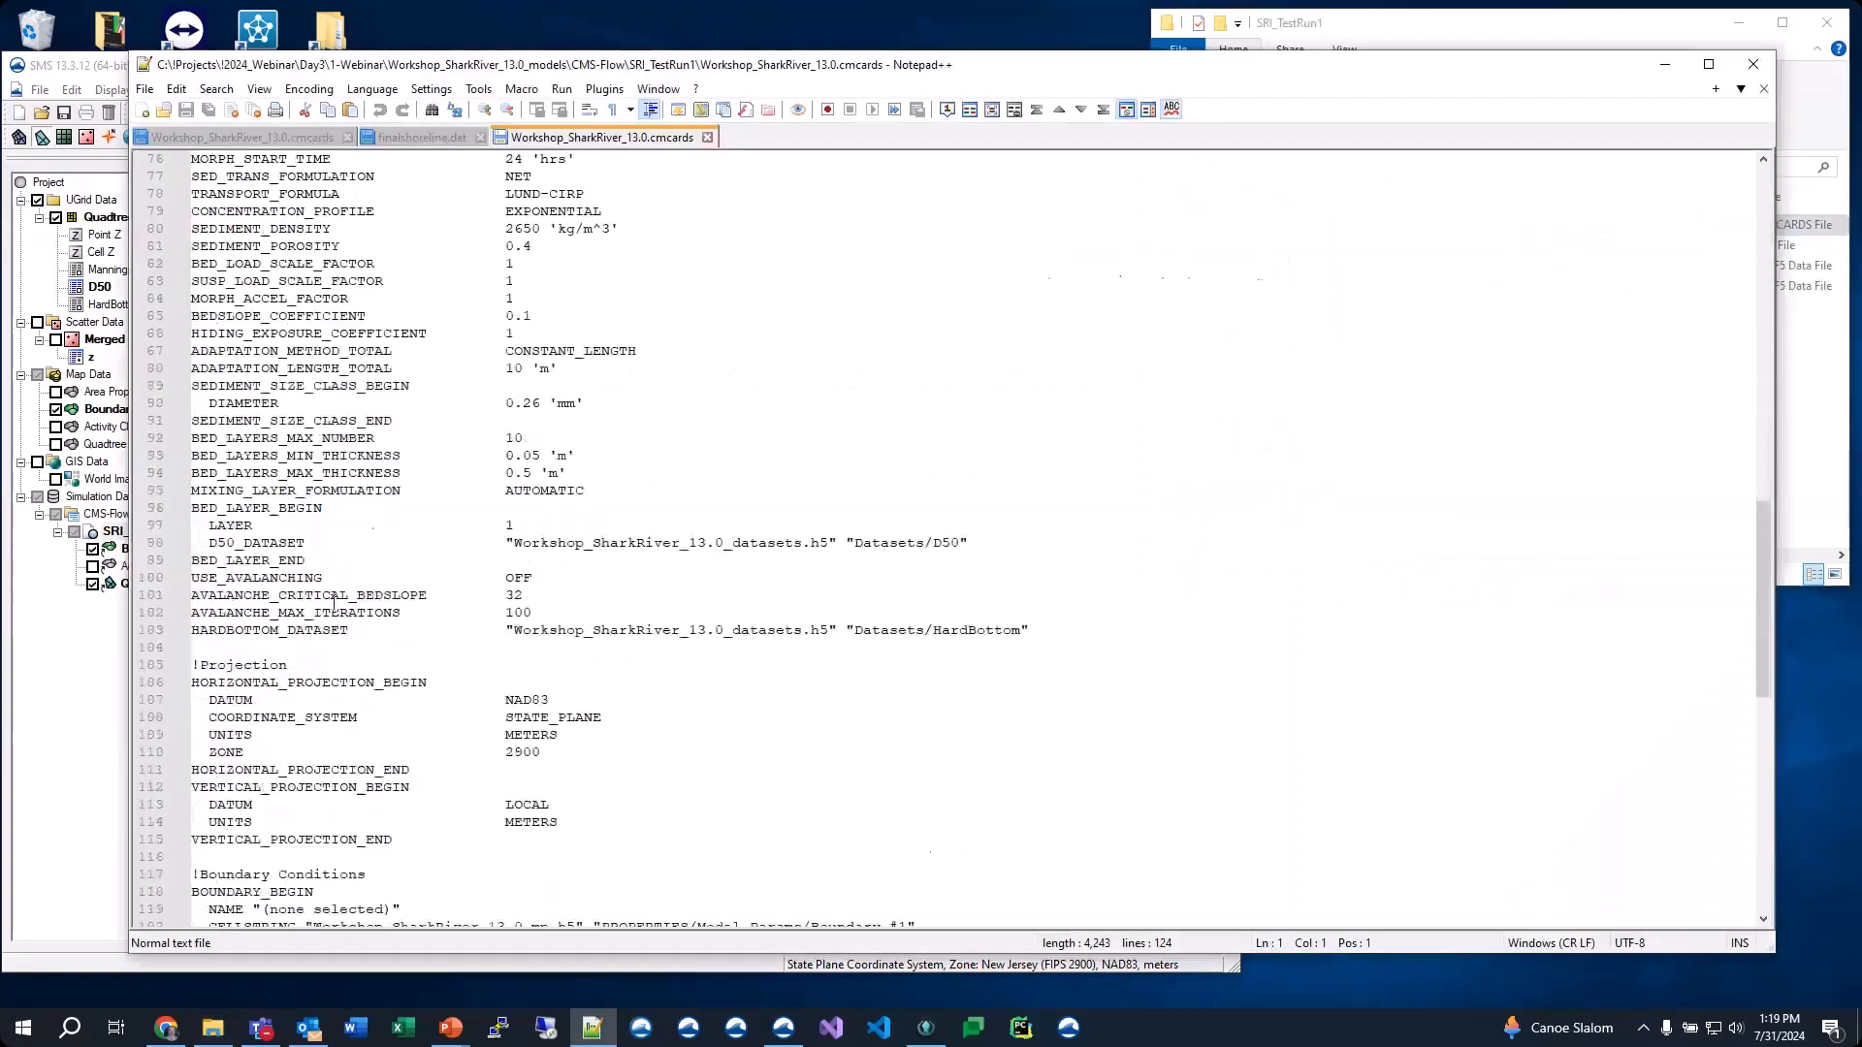
scroll(347, 535, "up", 14)
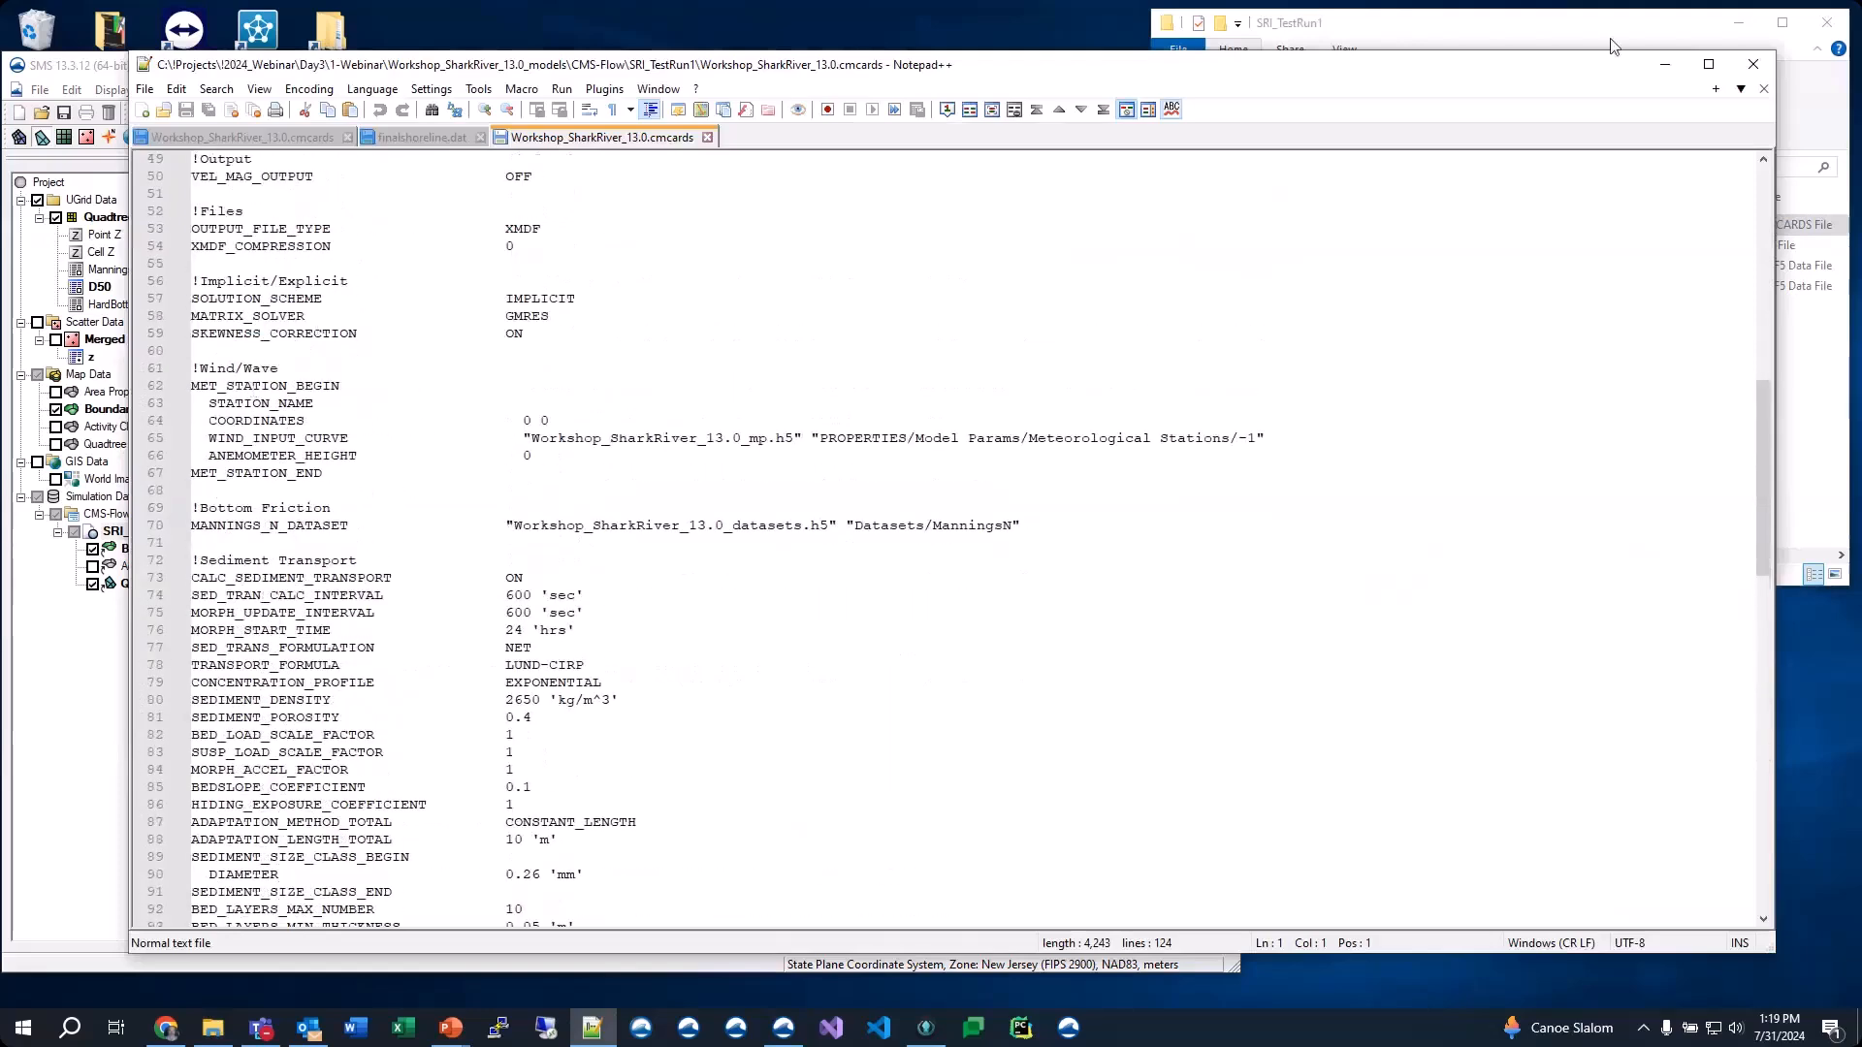
left_click(709, 138)
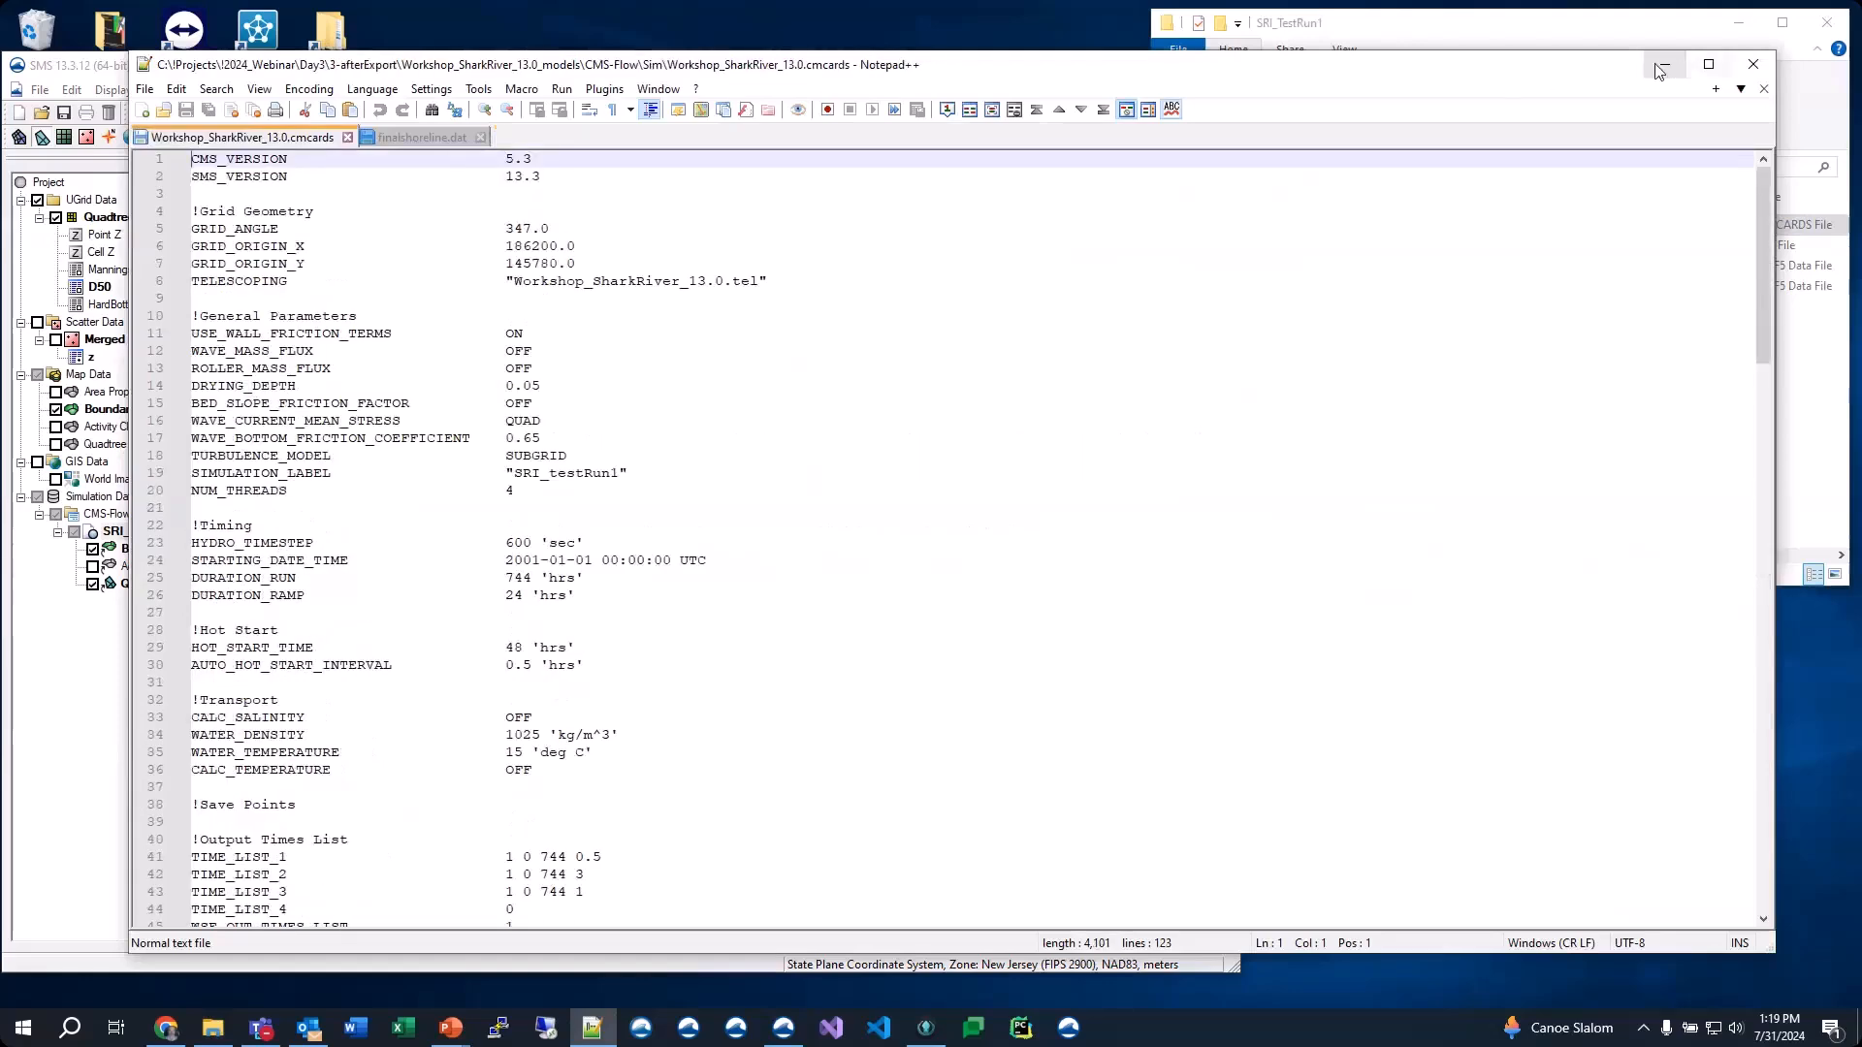
left_click(1660, 68)
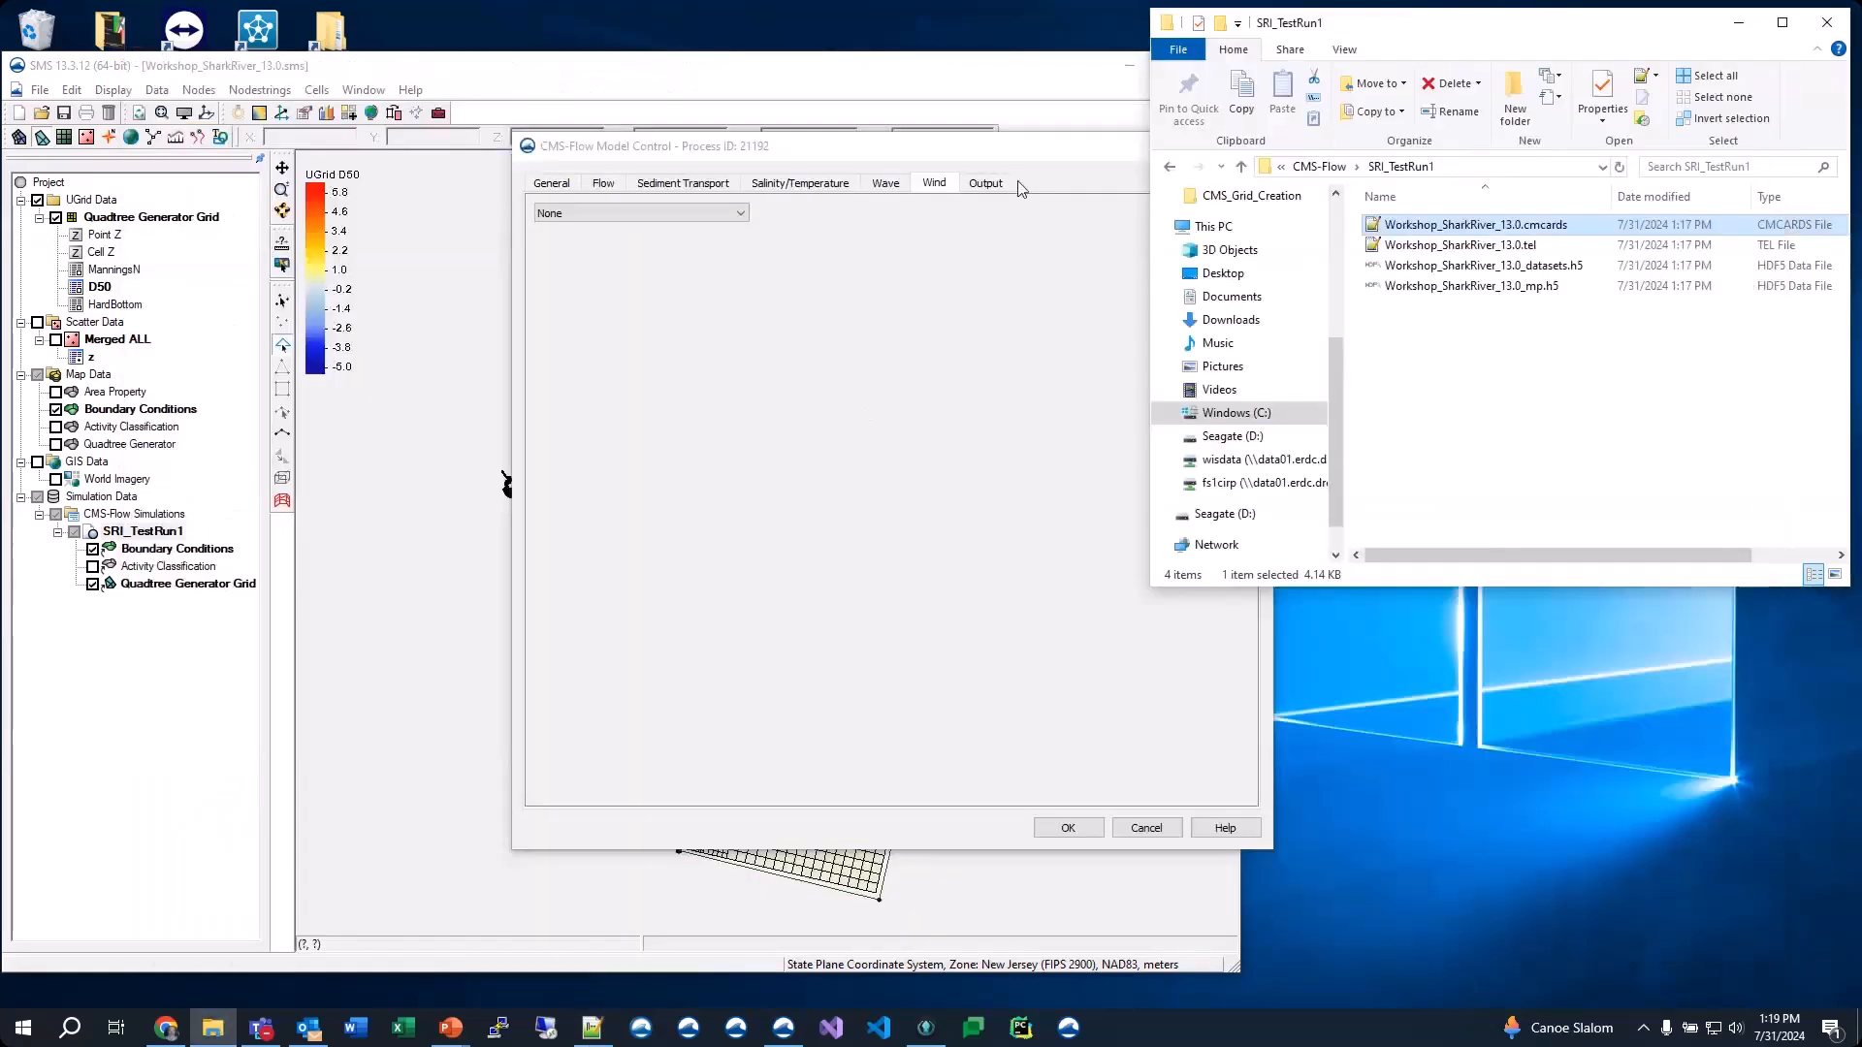
Accept the wind setting change in model control and save the SRI_TestRun1 simulation again to re-export its files
left_click(1076, 832)
left_click(151, 535)
right_click(152, 540)
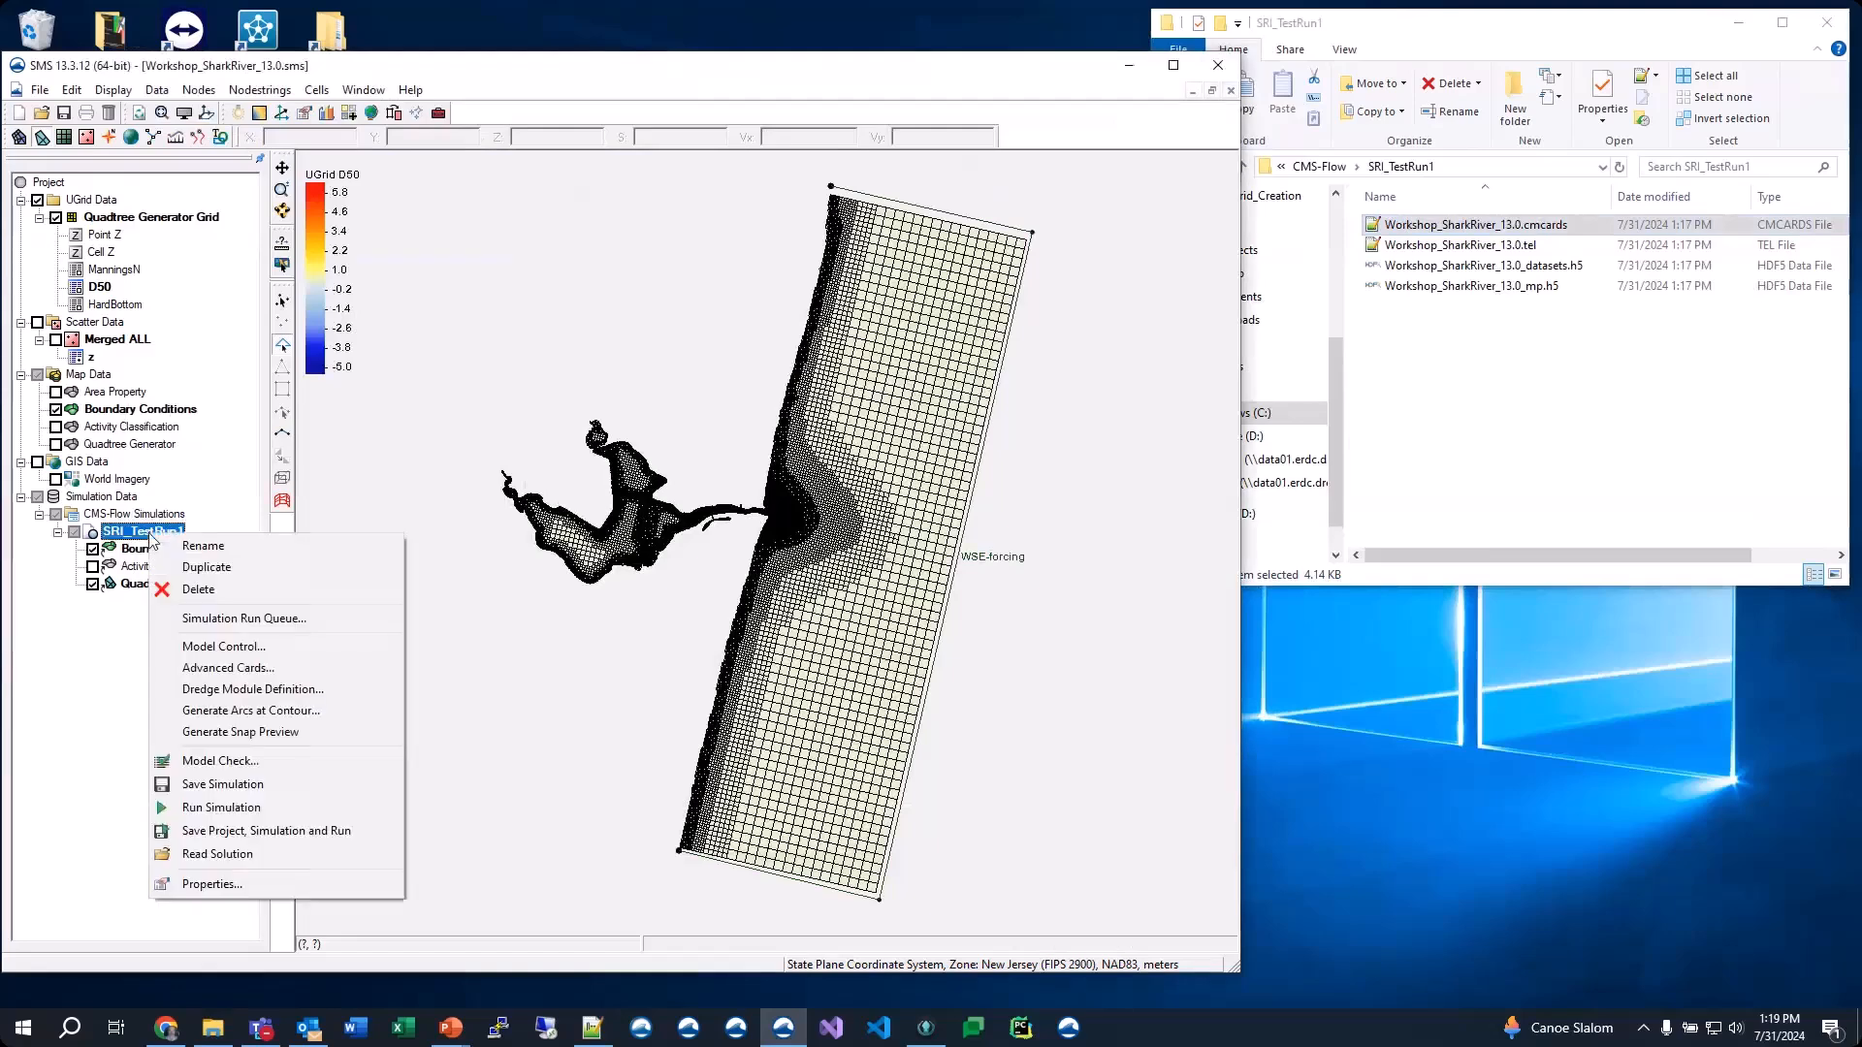
left_click(217, 786)
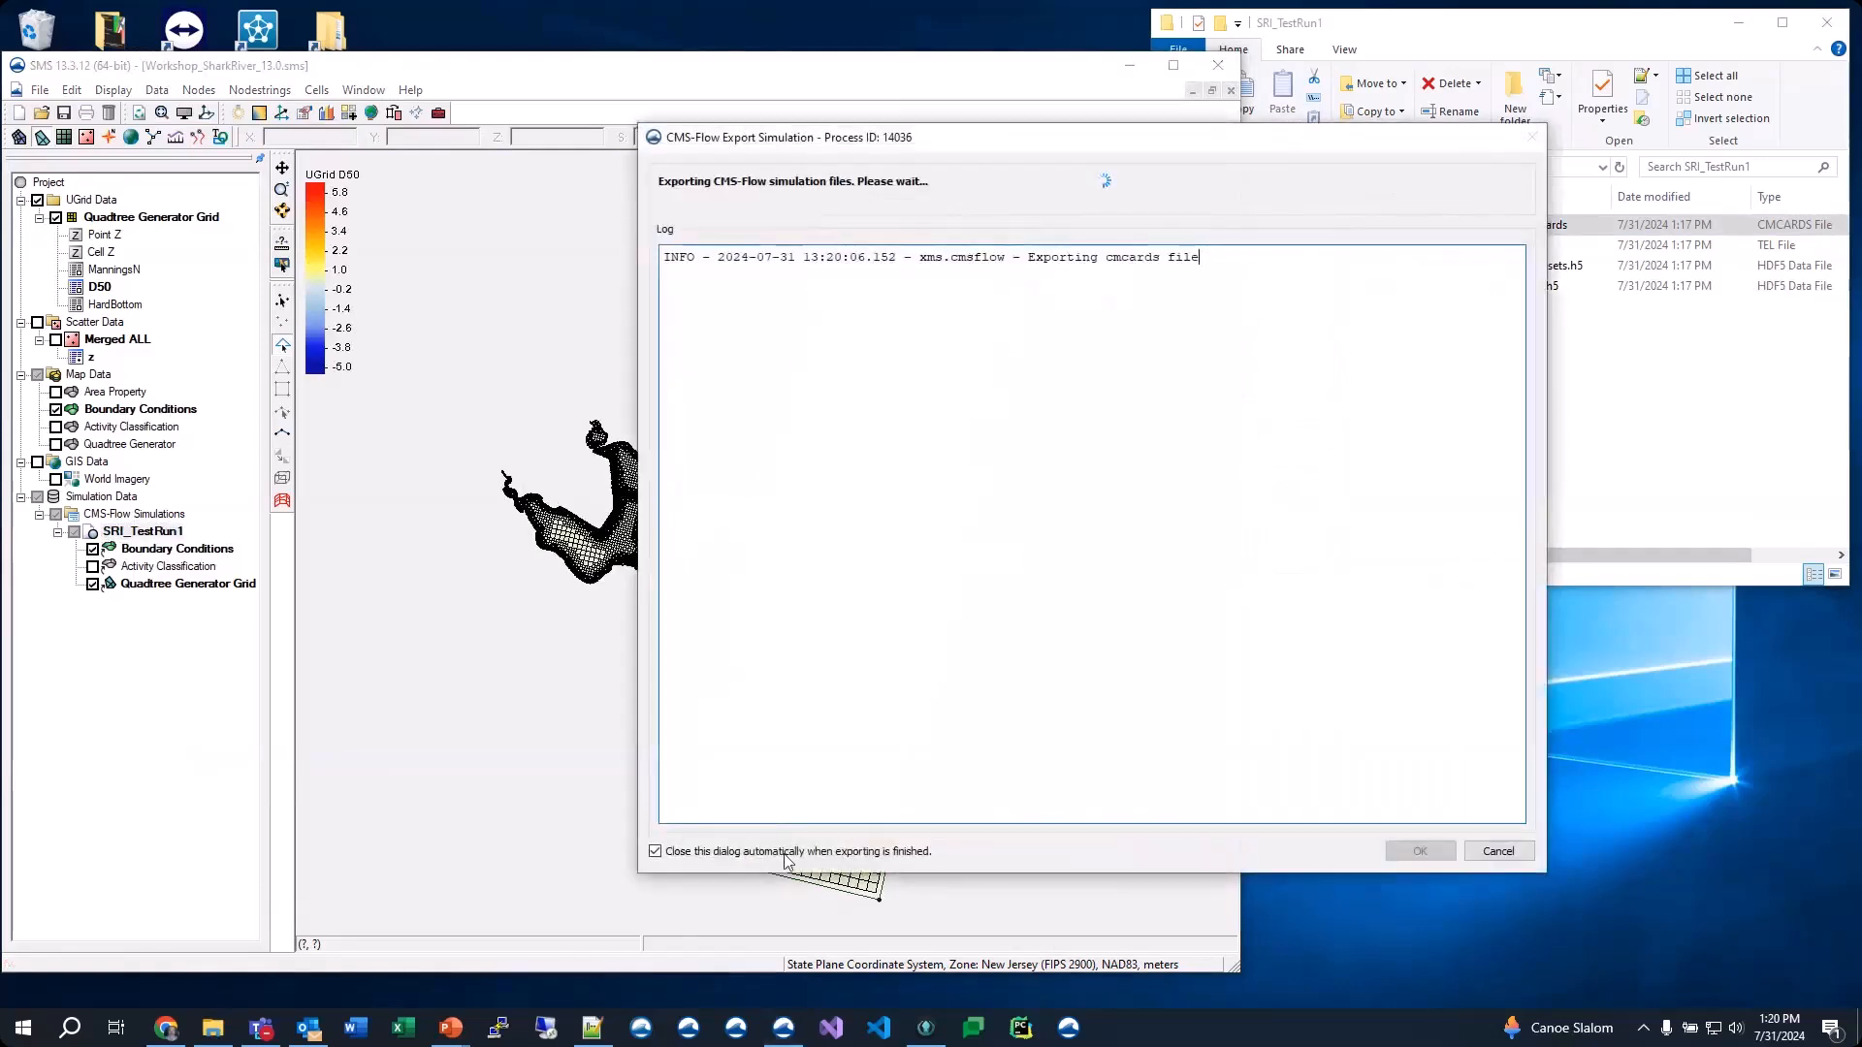
Turn off automatic closing of the CMS-Flow export dialog and look over the export log
left_click(787, 852)
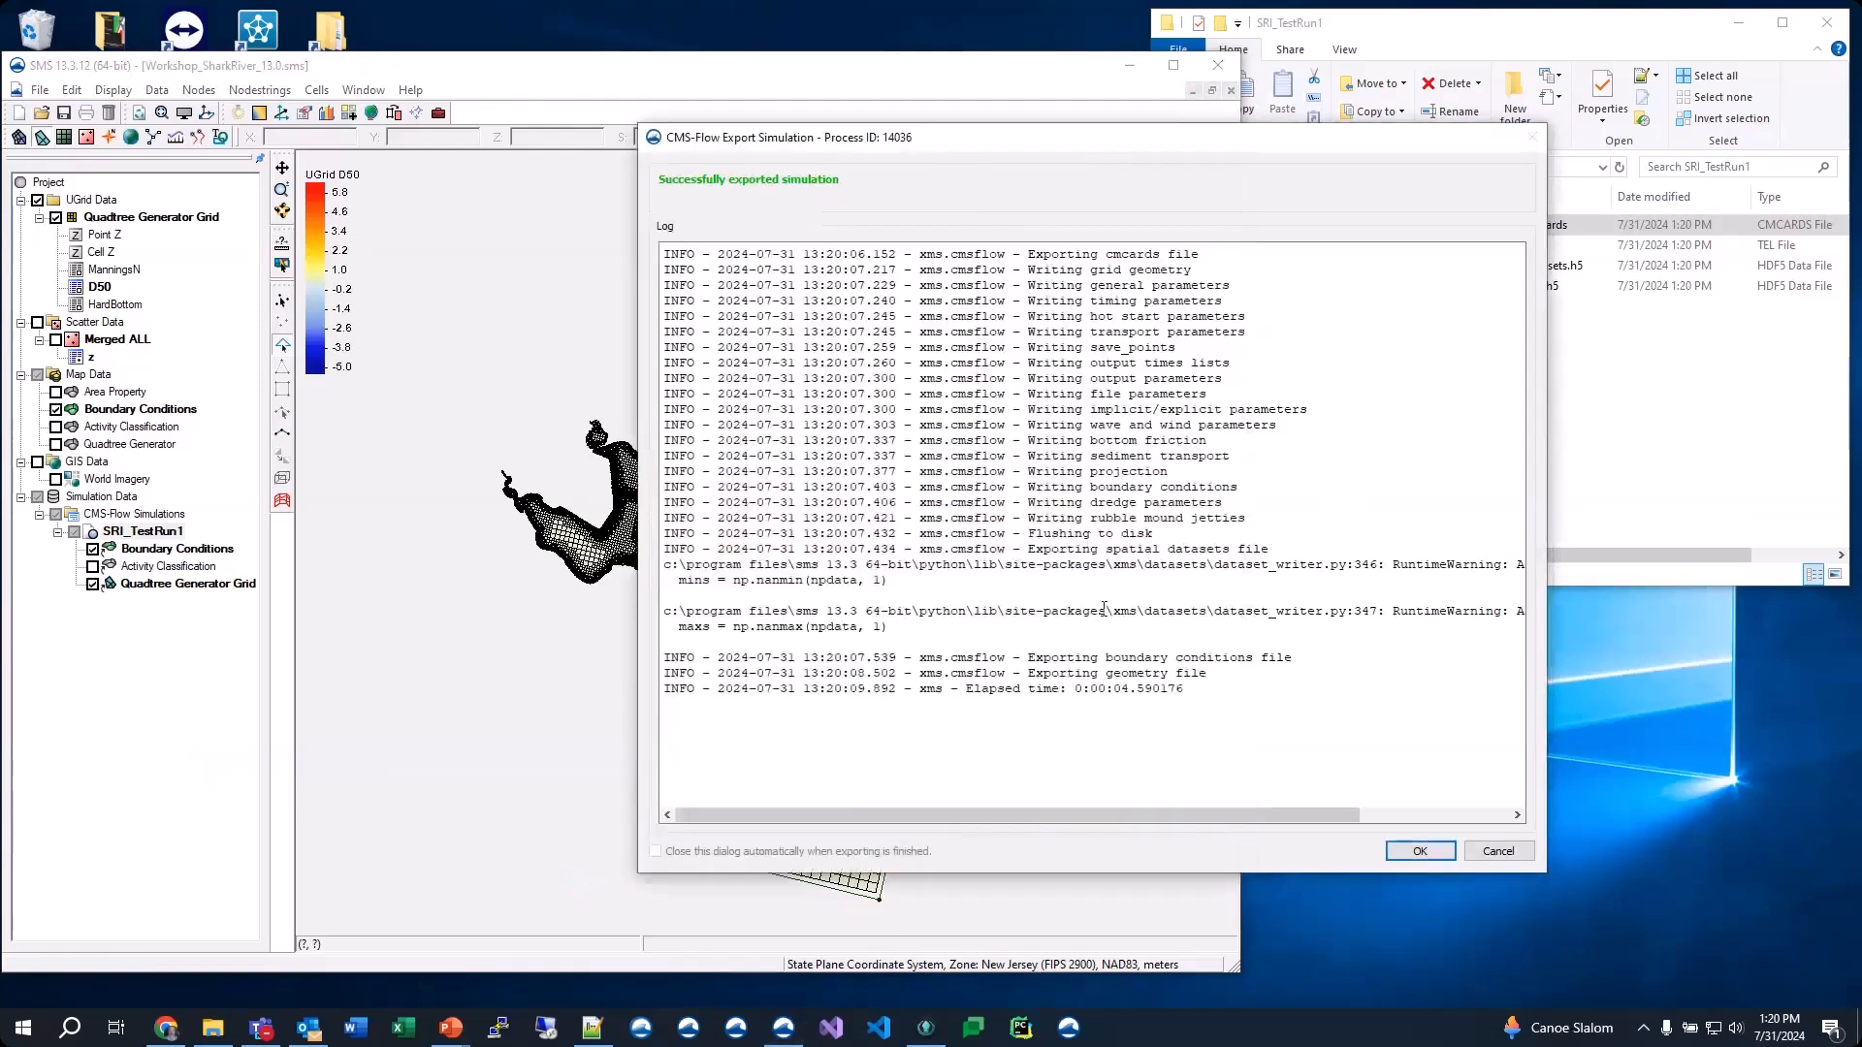
left_click_drag(1108, 819, 1033, 819)
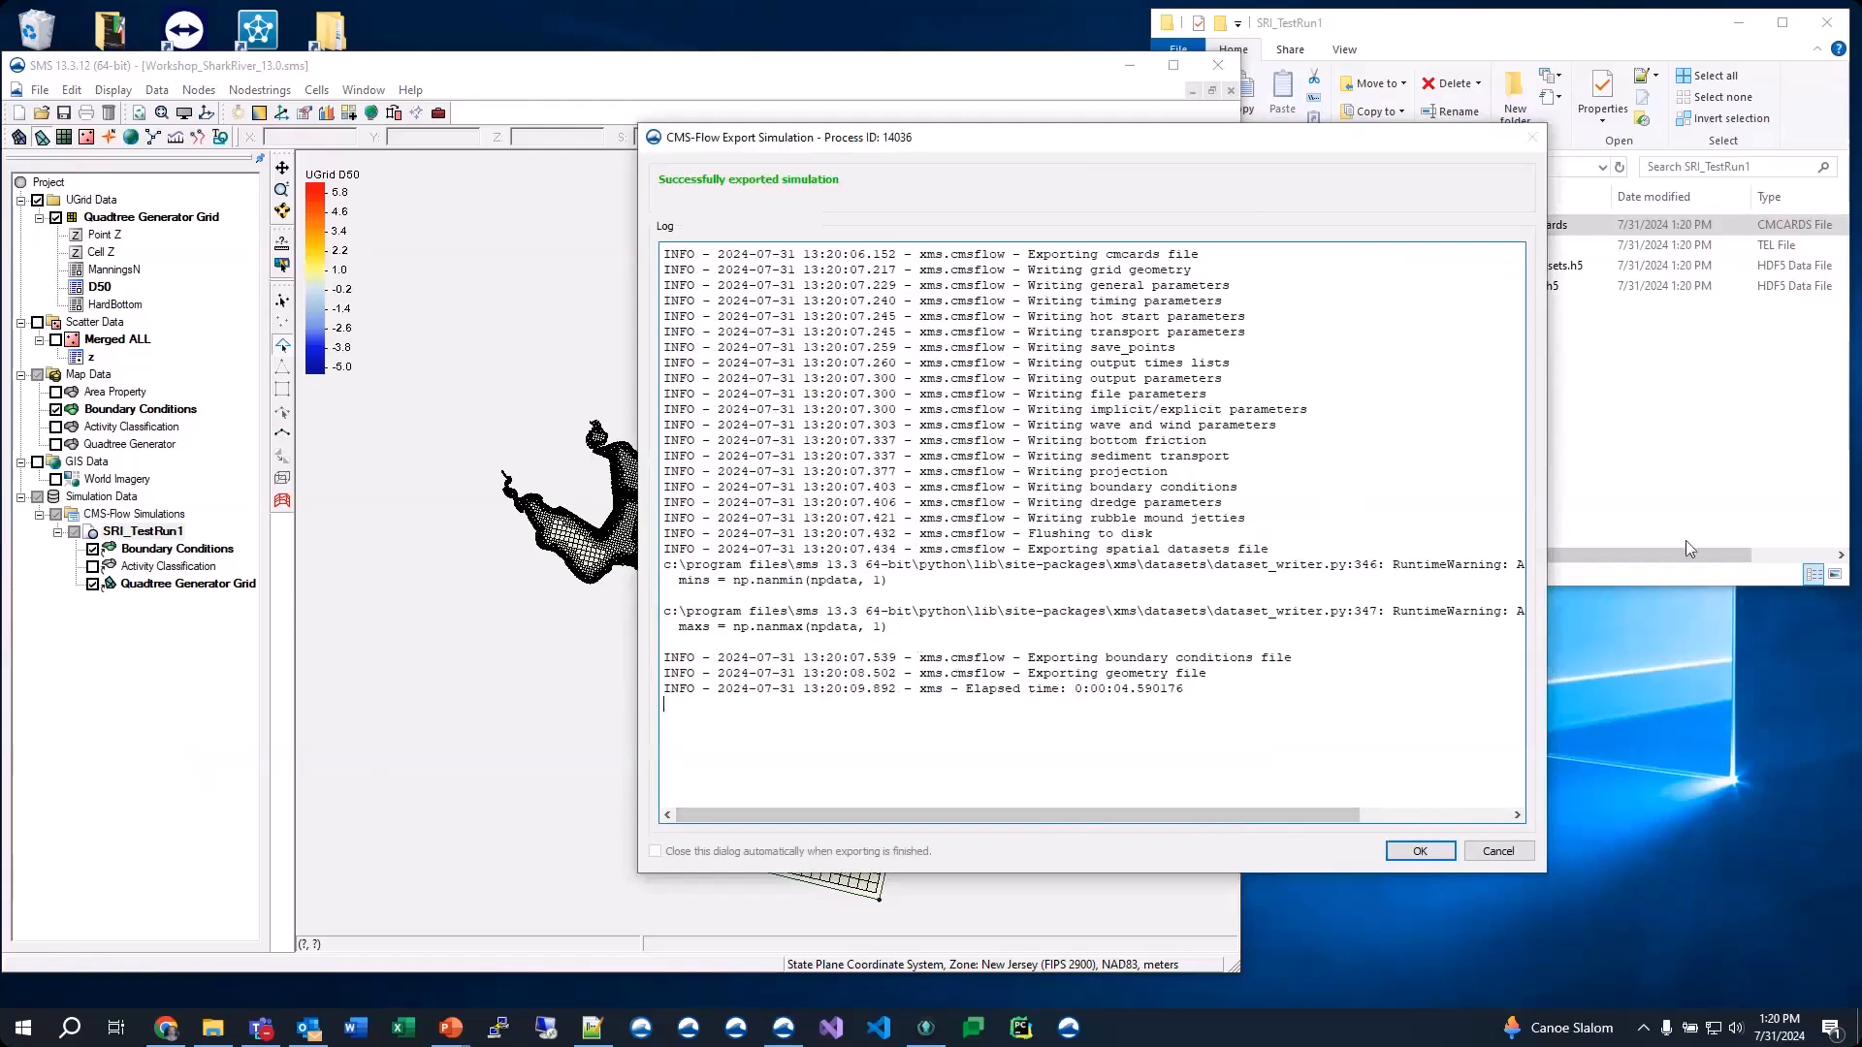
Read through the re-exported Workshop_SharkRiver_13.0.cmcards from the SRI_TestRun1 folder in Notepad++, then close it and dismiss the finished export dialog
left_click(1672, 496)
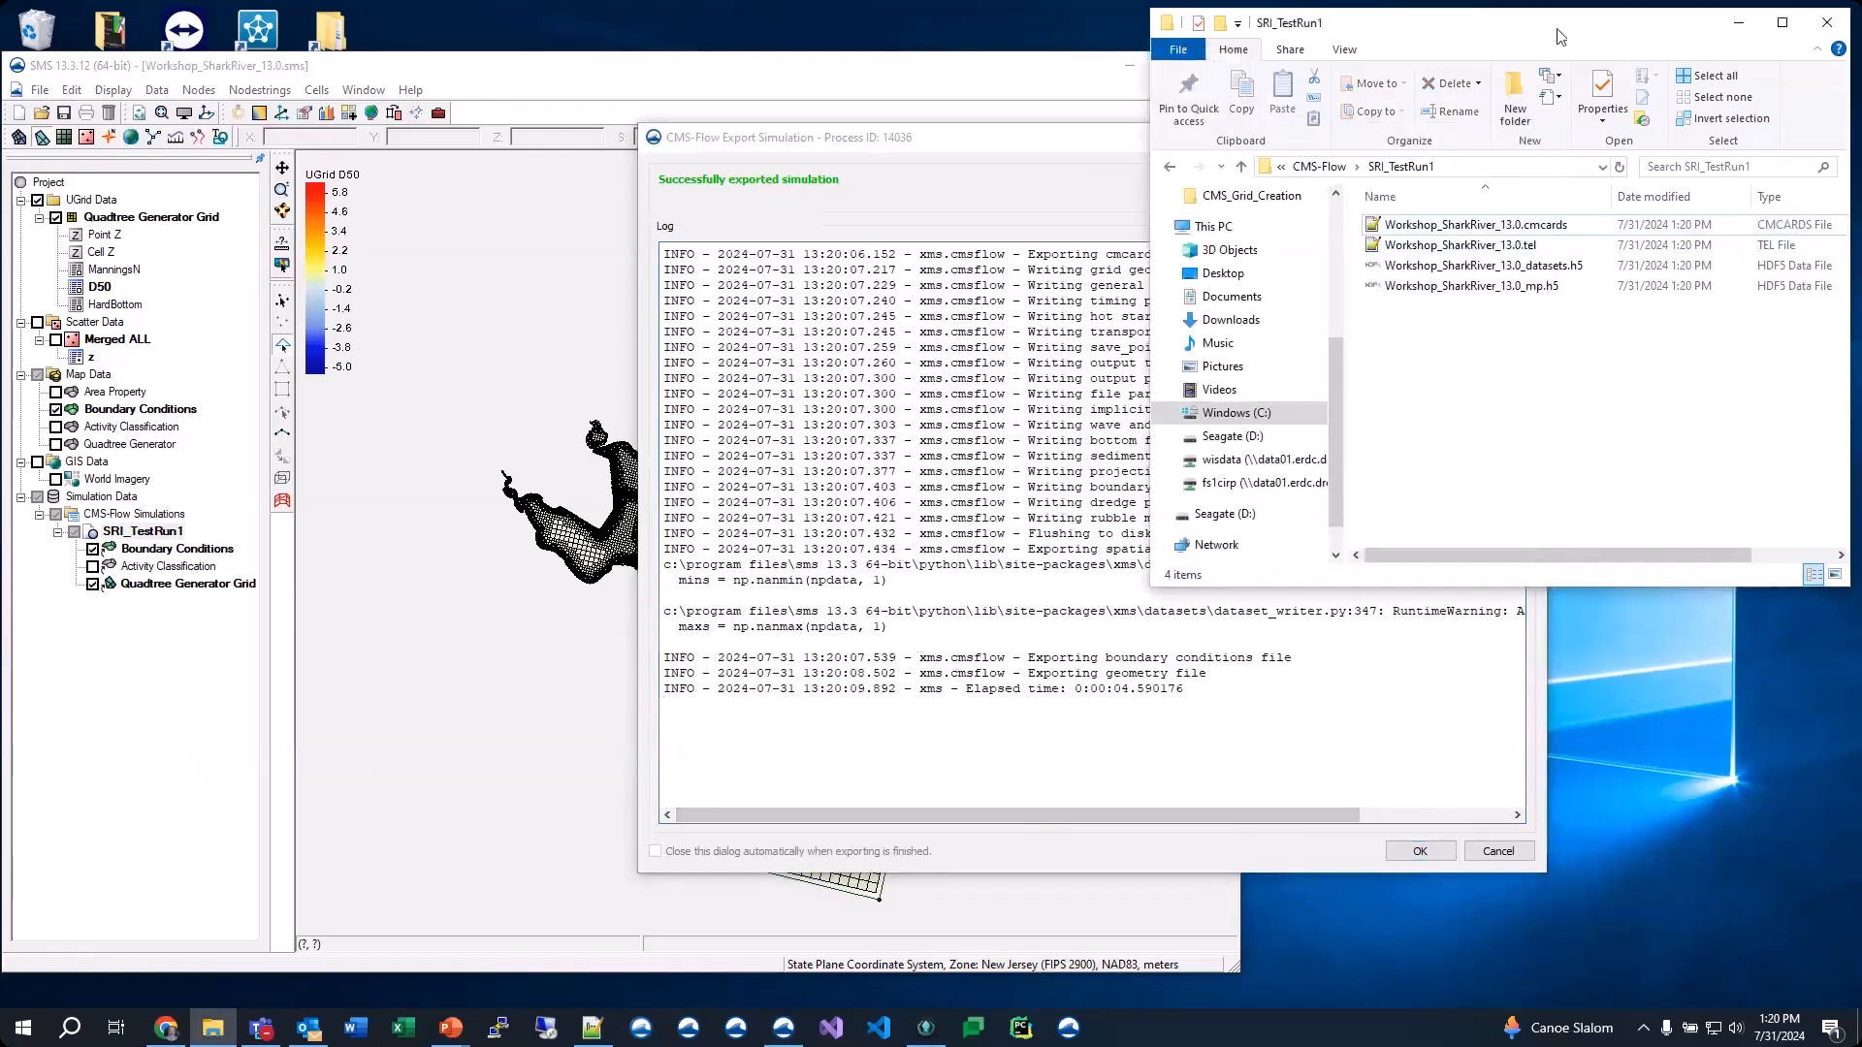
left_click_drag(1559, 37, 1448, 63)
double_click(1408, 252)
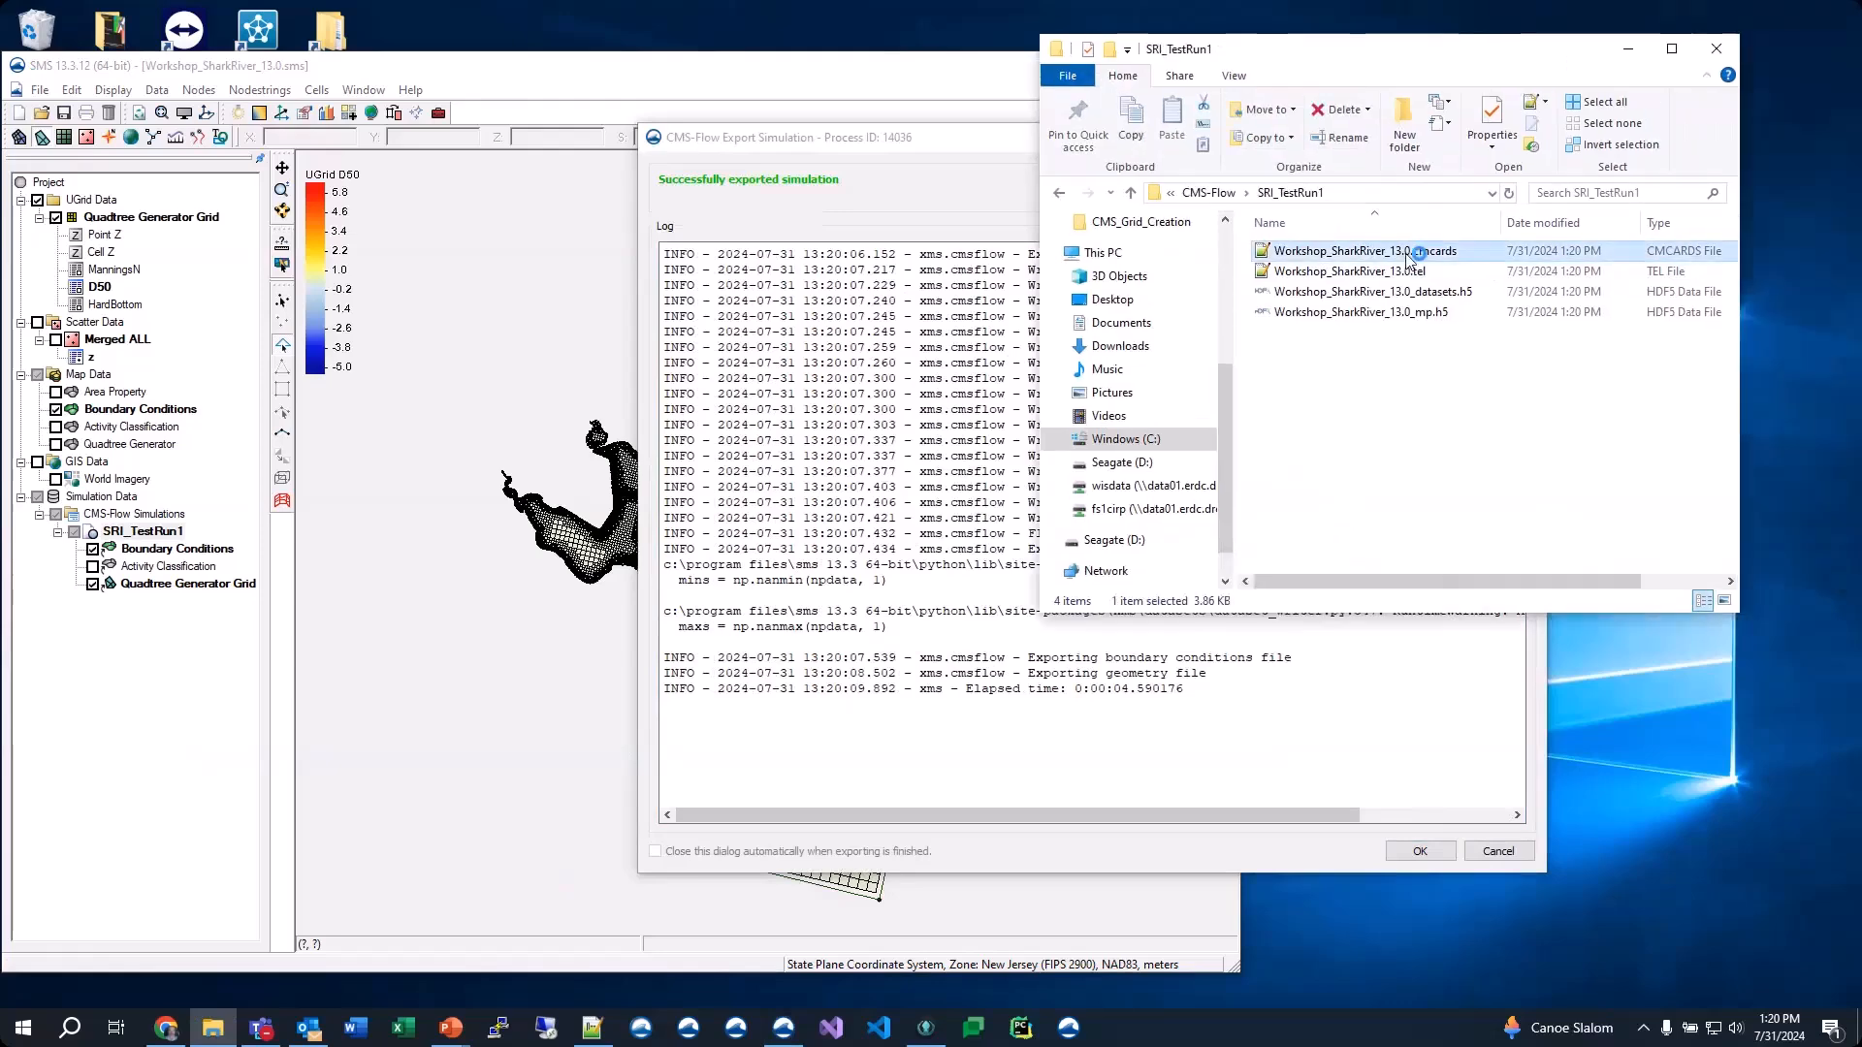
scroll(641, 669, "down", 20)
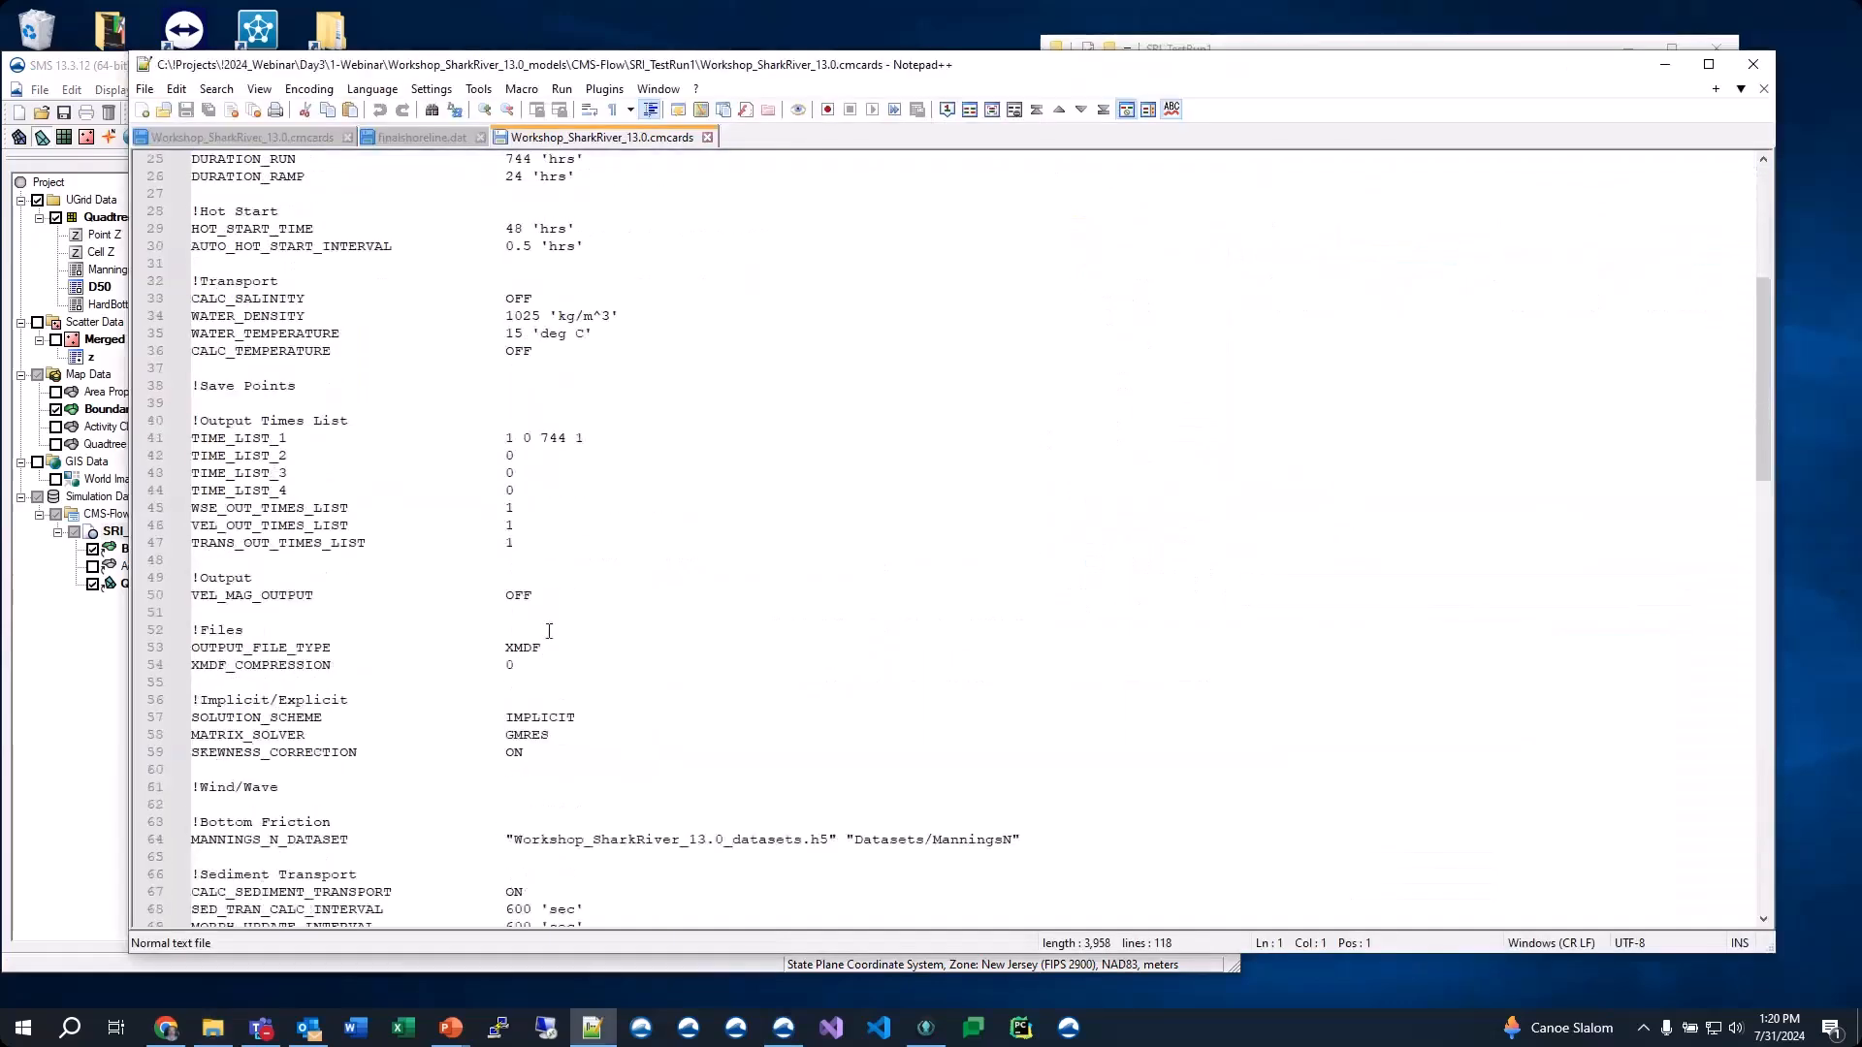
scroll(641, 668, "down", 8)
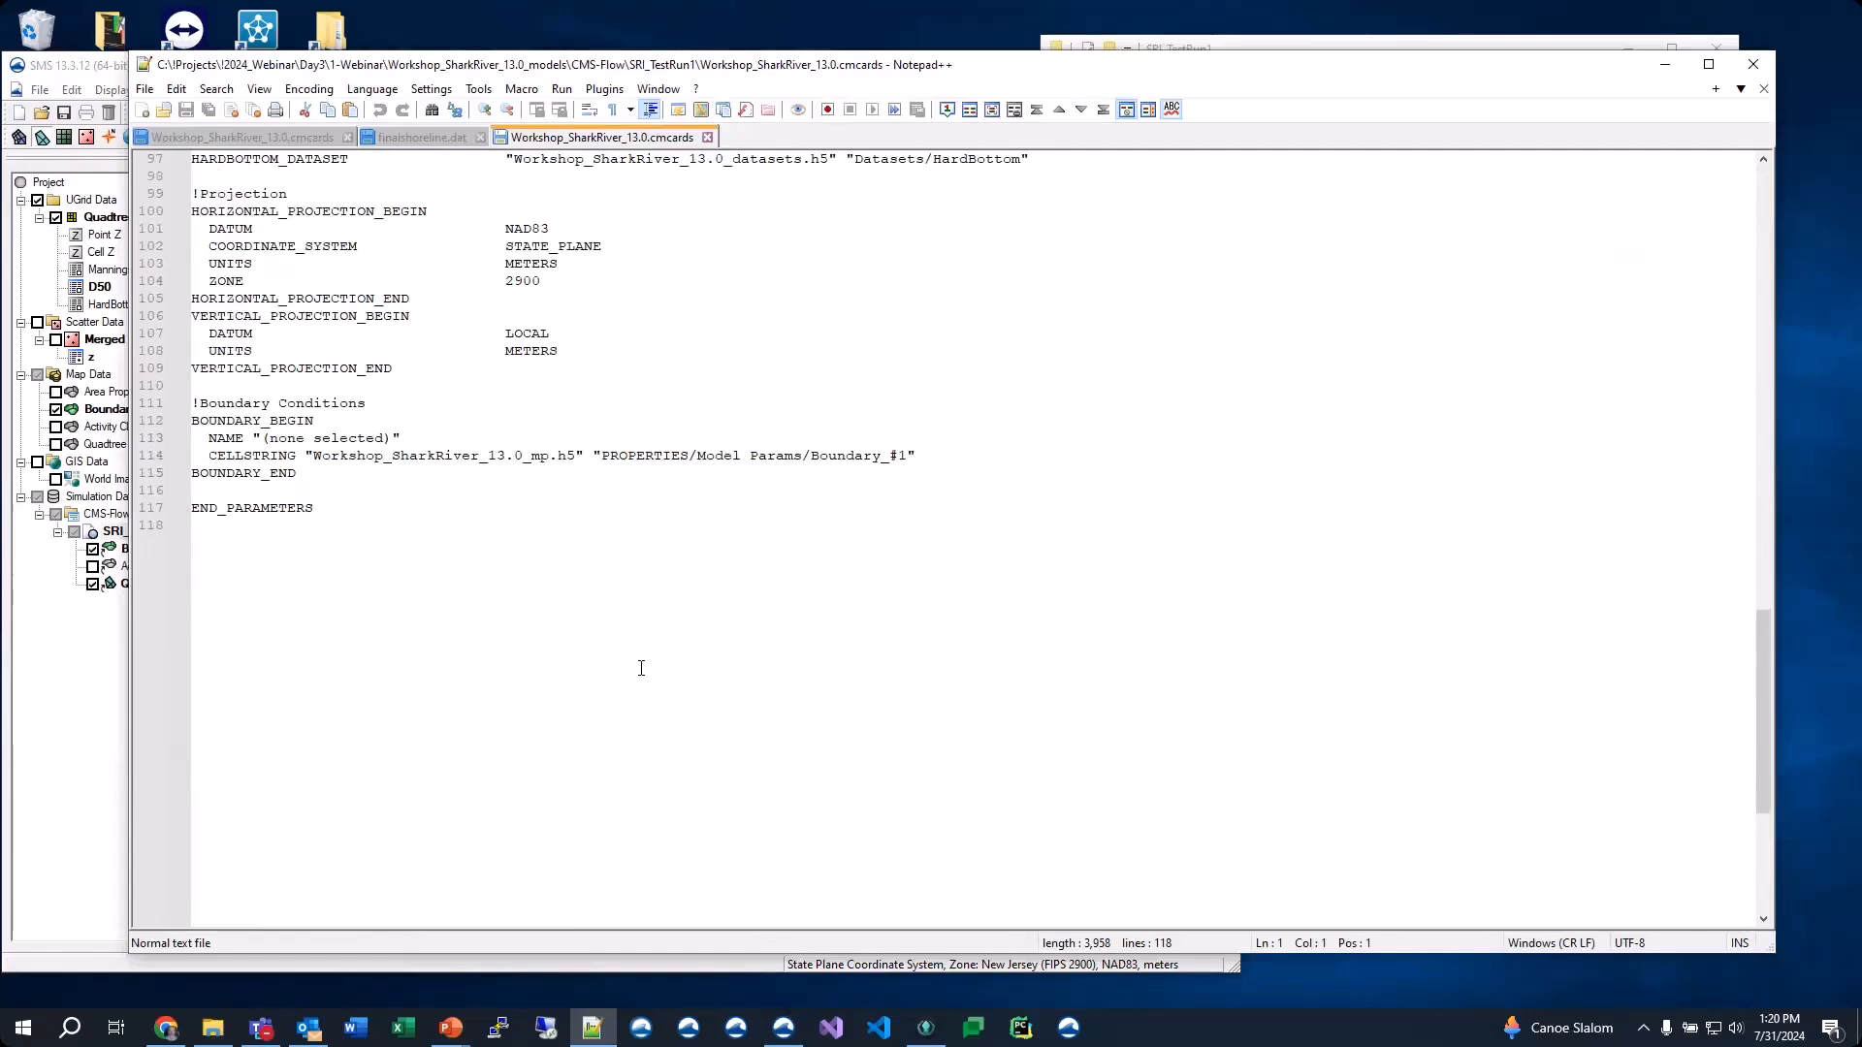
scroll(641, 668, "up", 20)
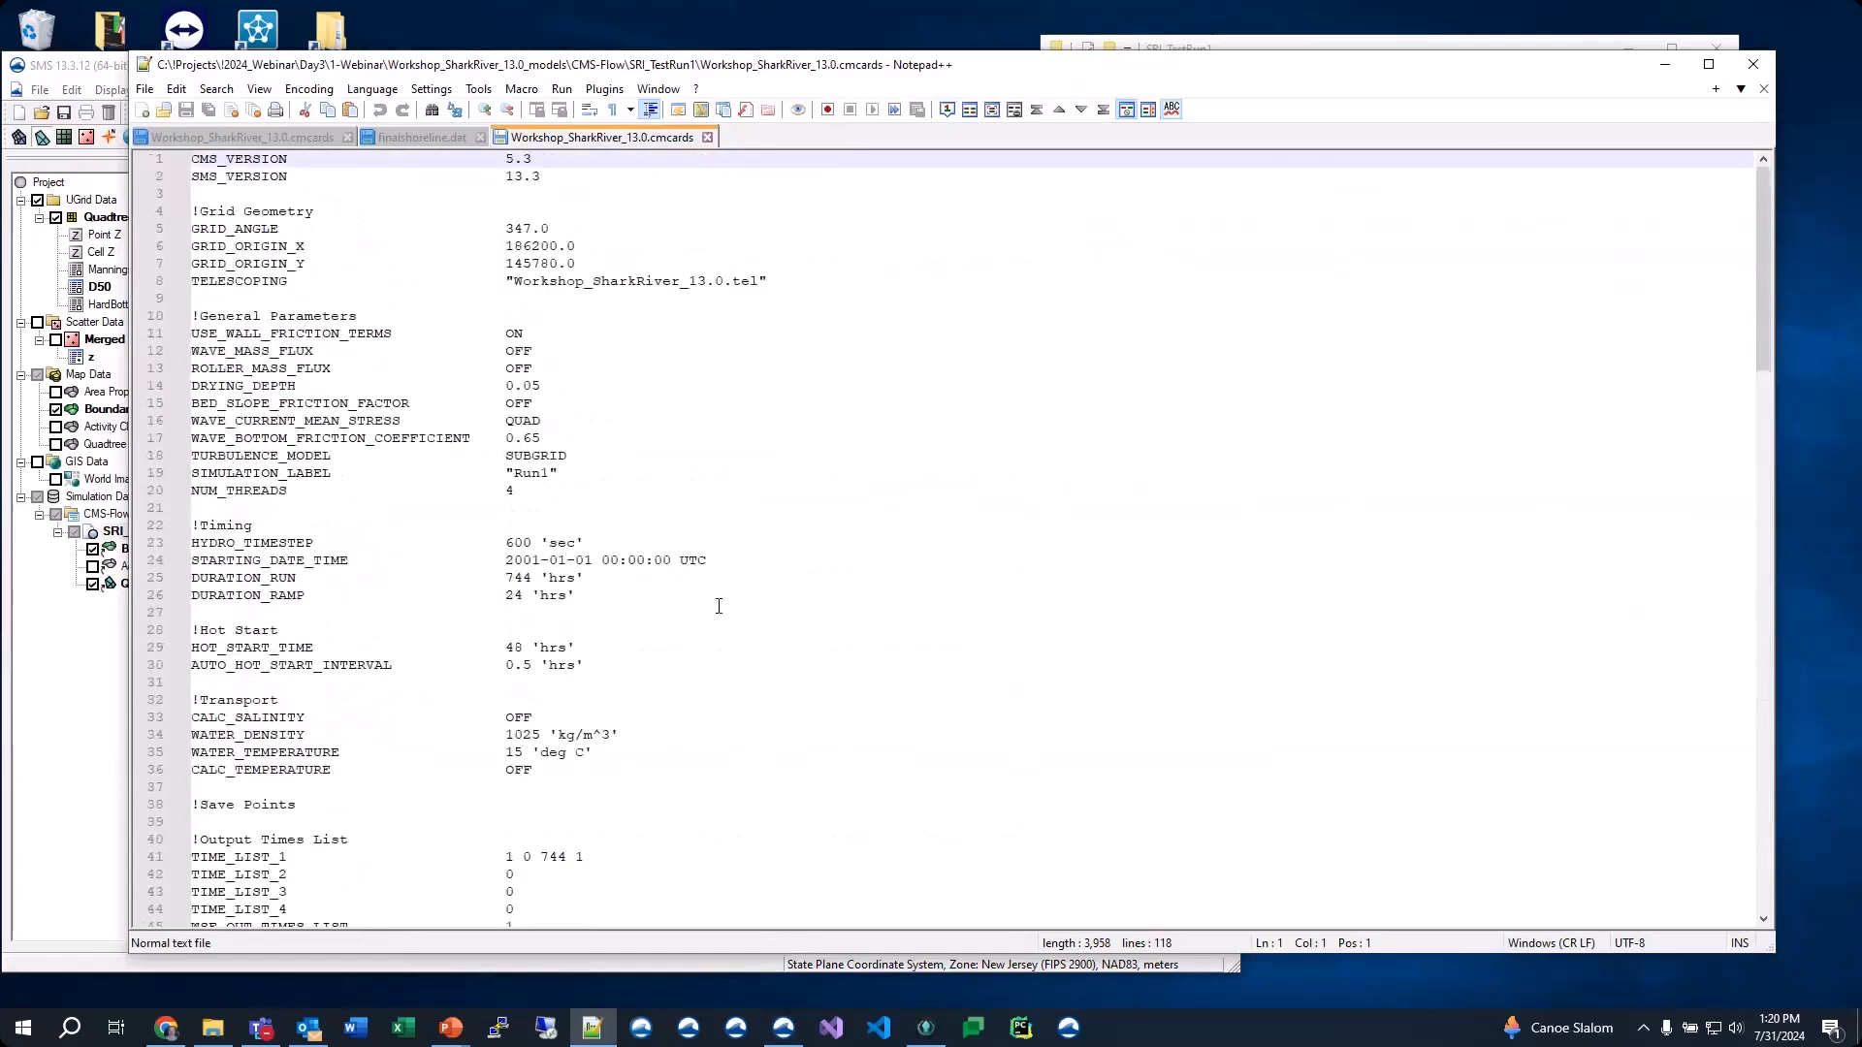
left_click(1751, 66)
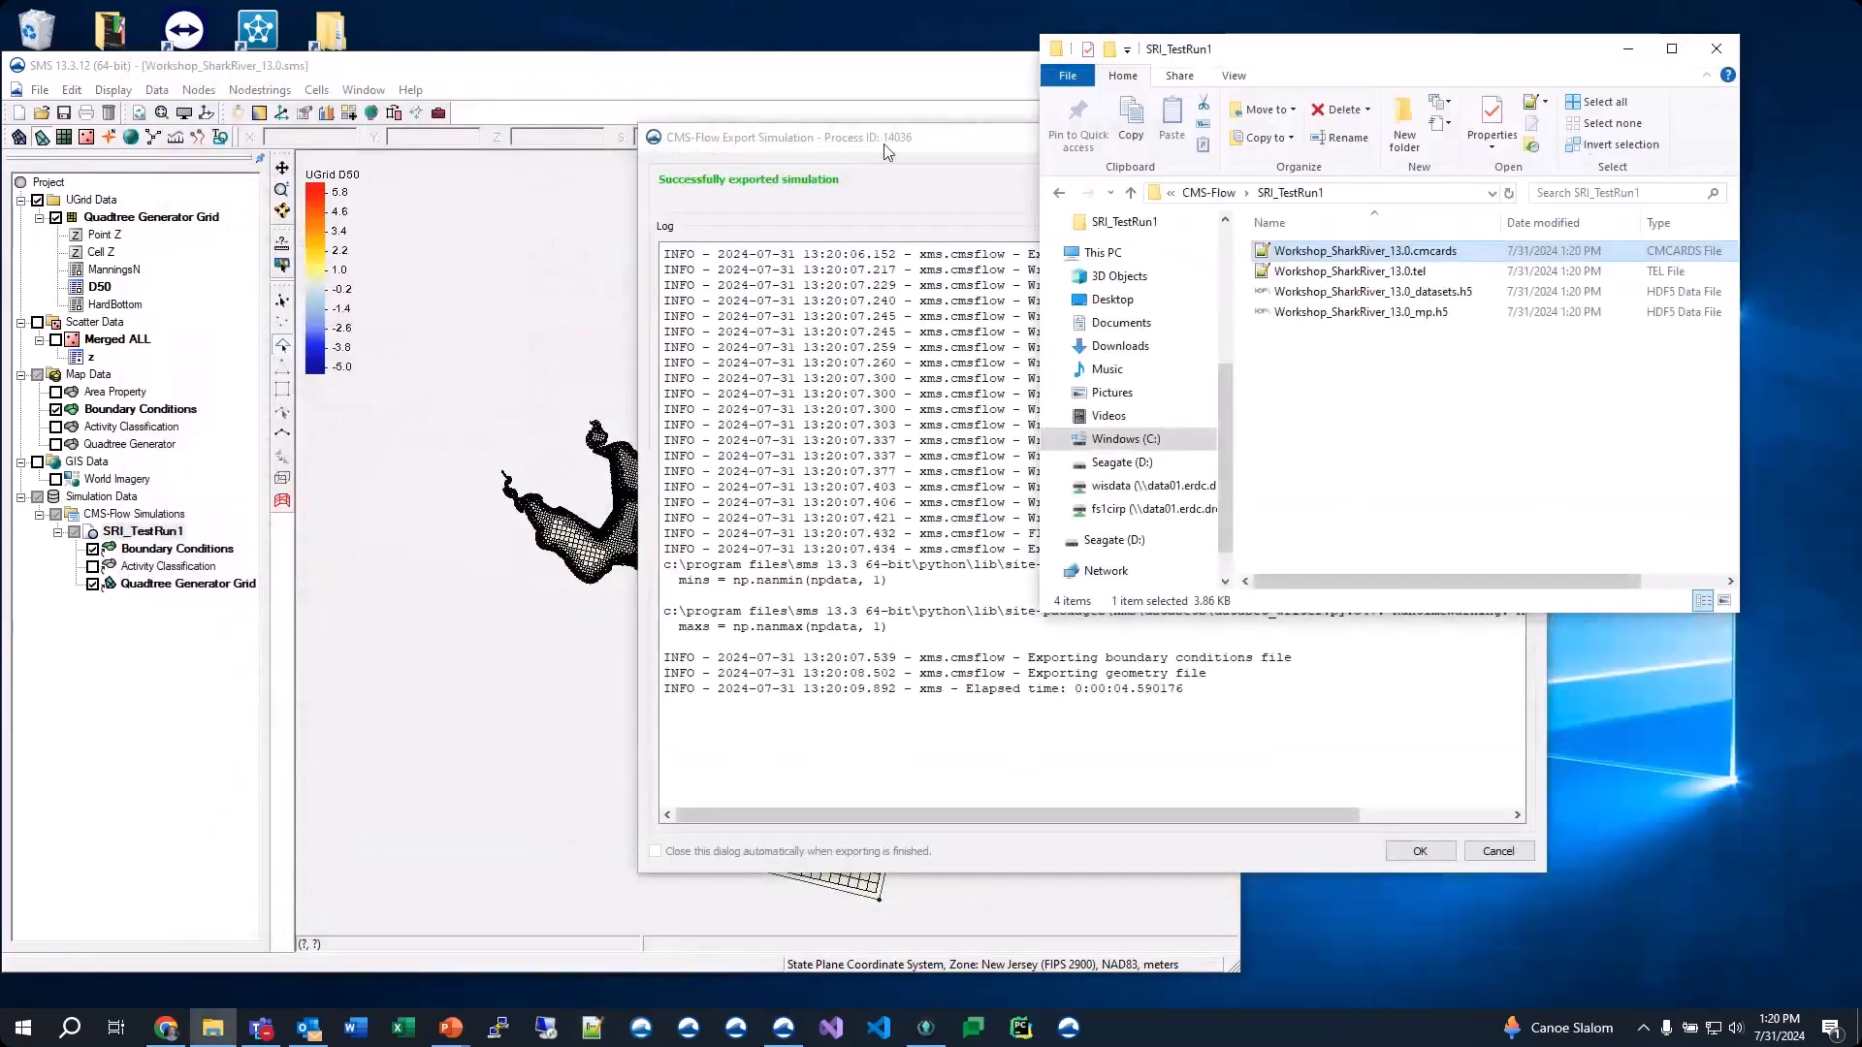
left_click(1418, 857)
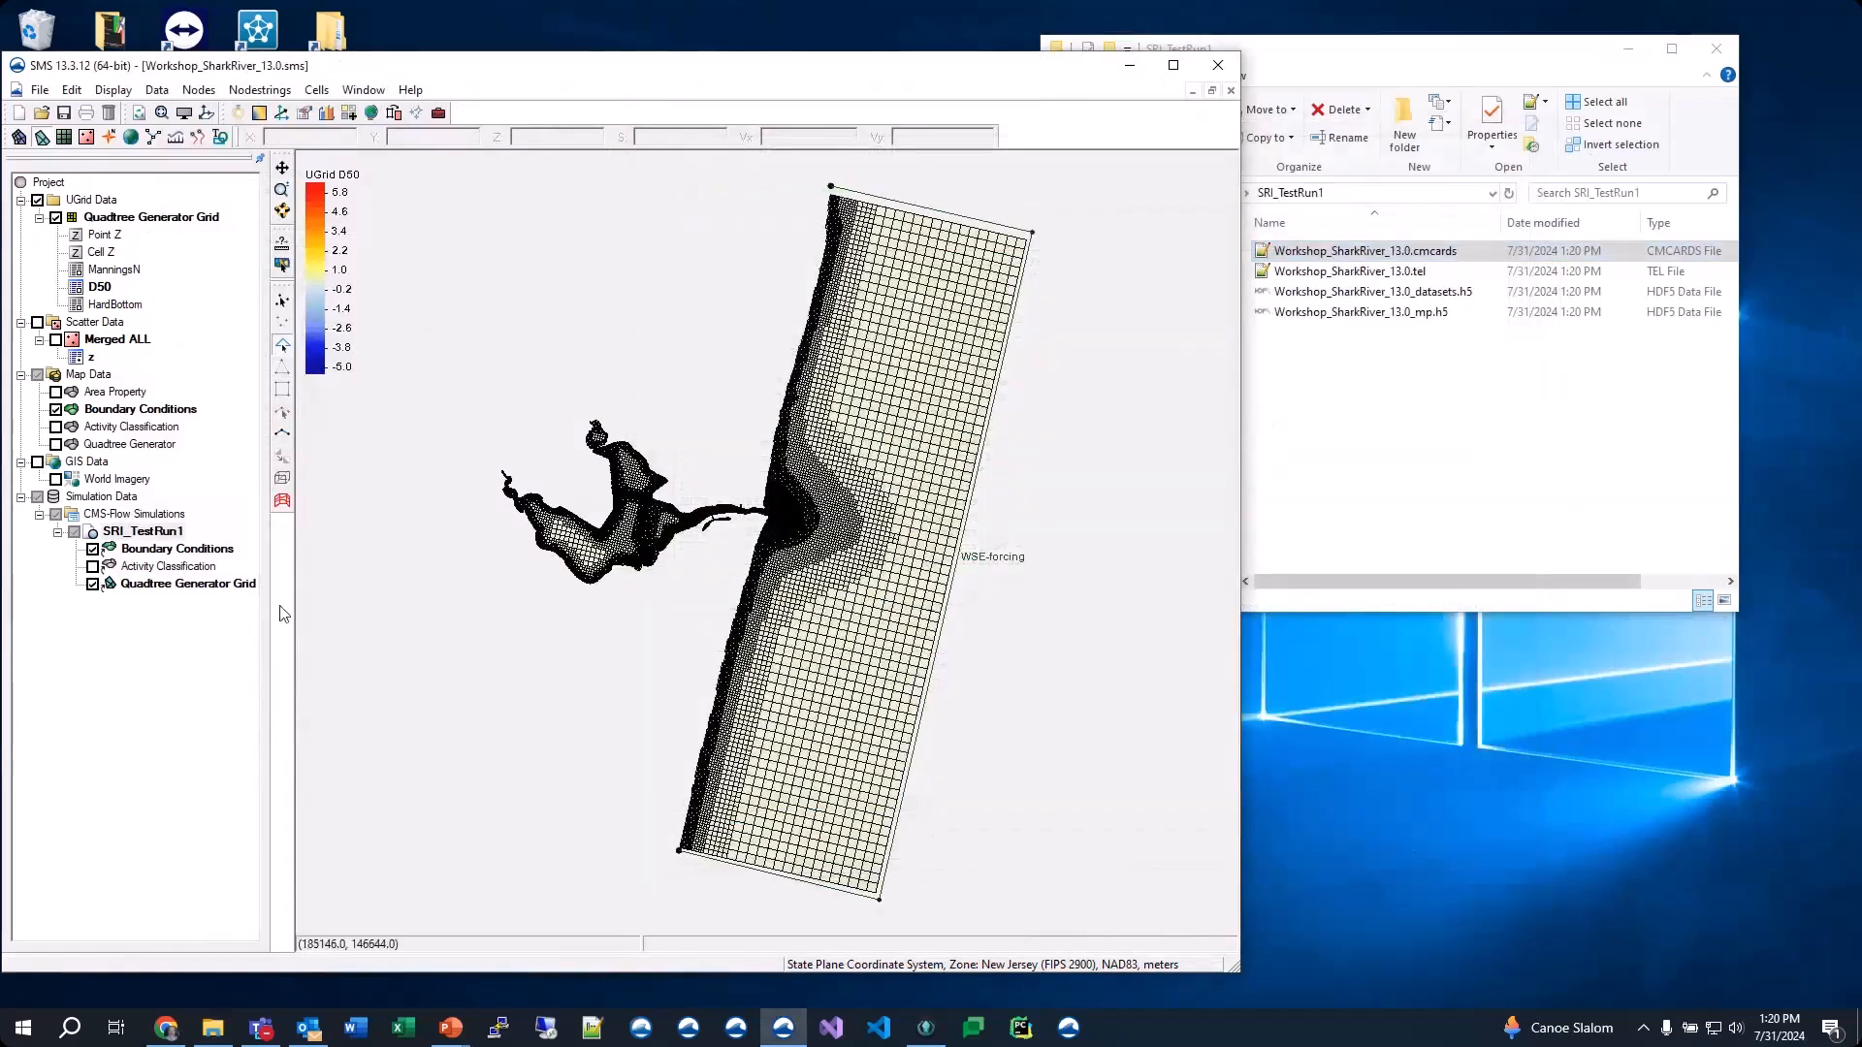
Check the CMS-Flow and CMS-Wave executable paths among the file locations in the SMS preferences
right_click(145, 532)
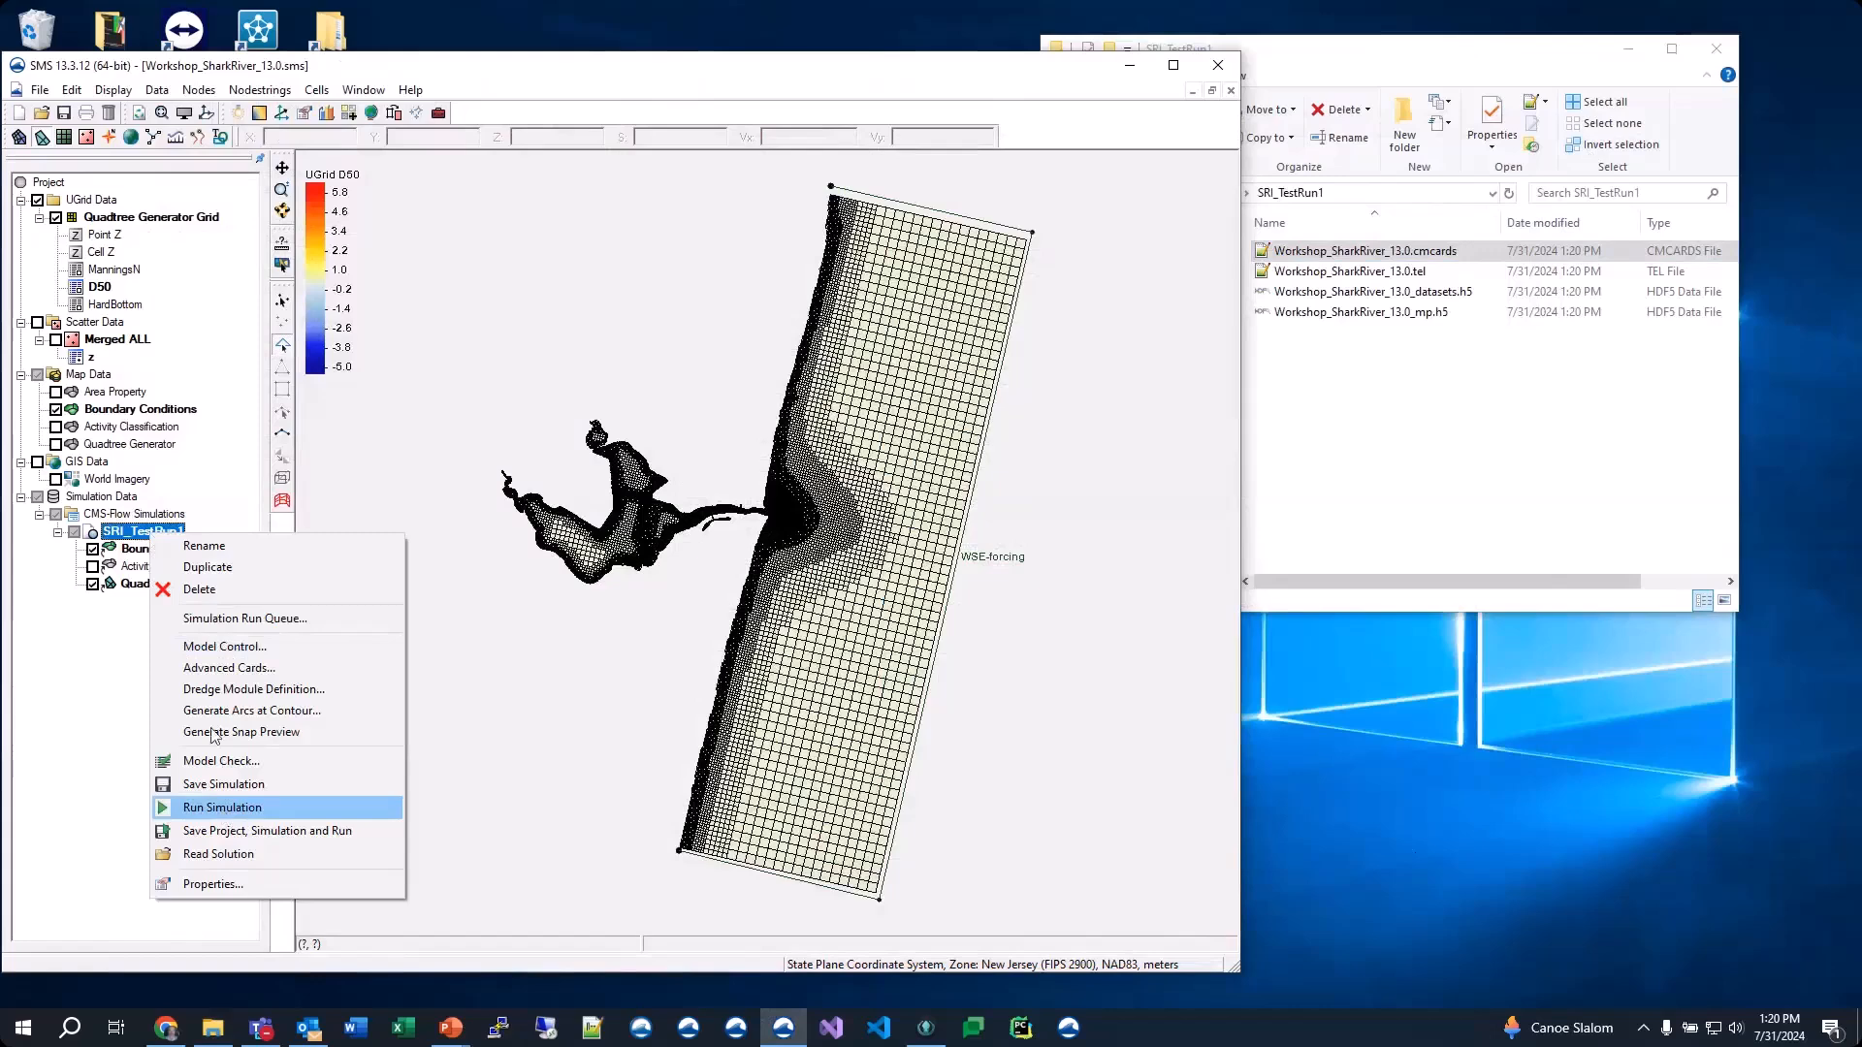
left_click(197, 75)
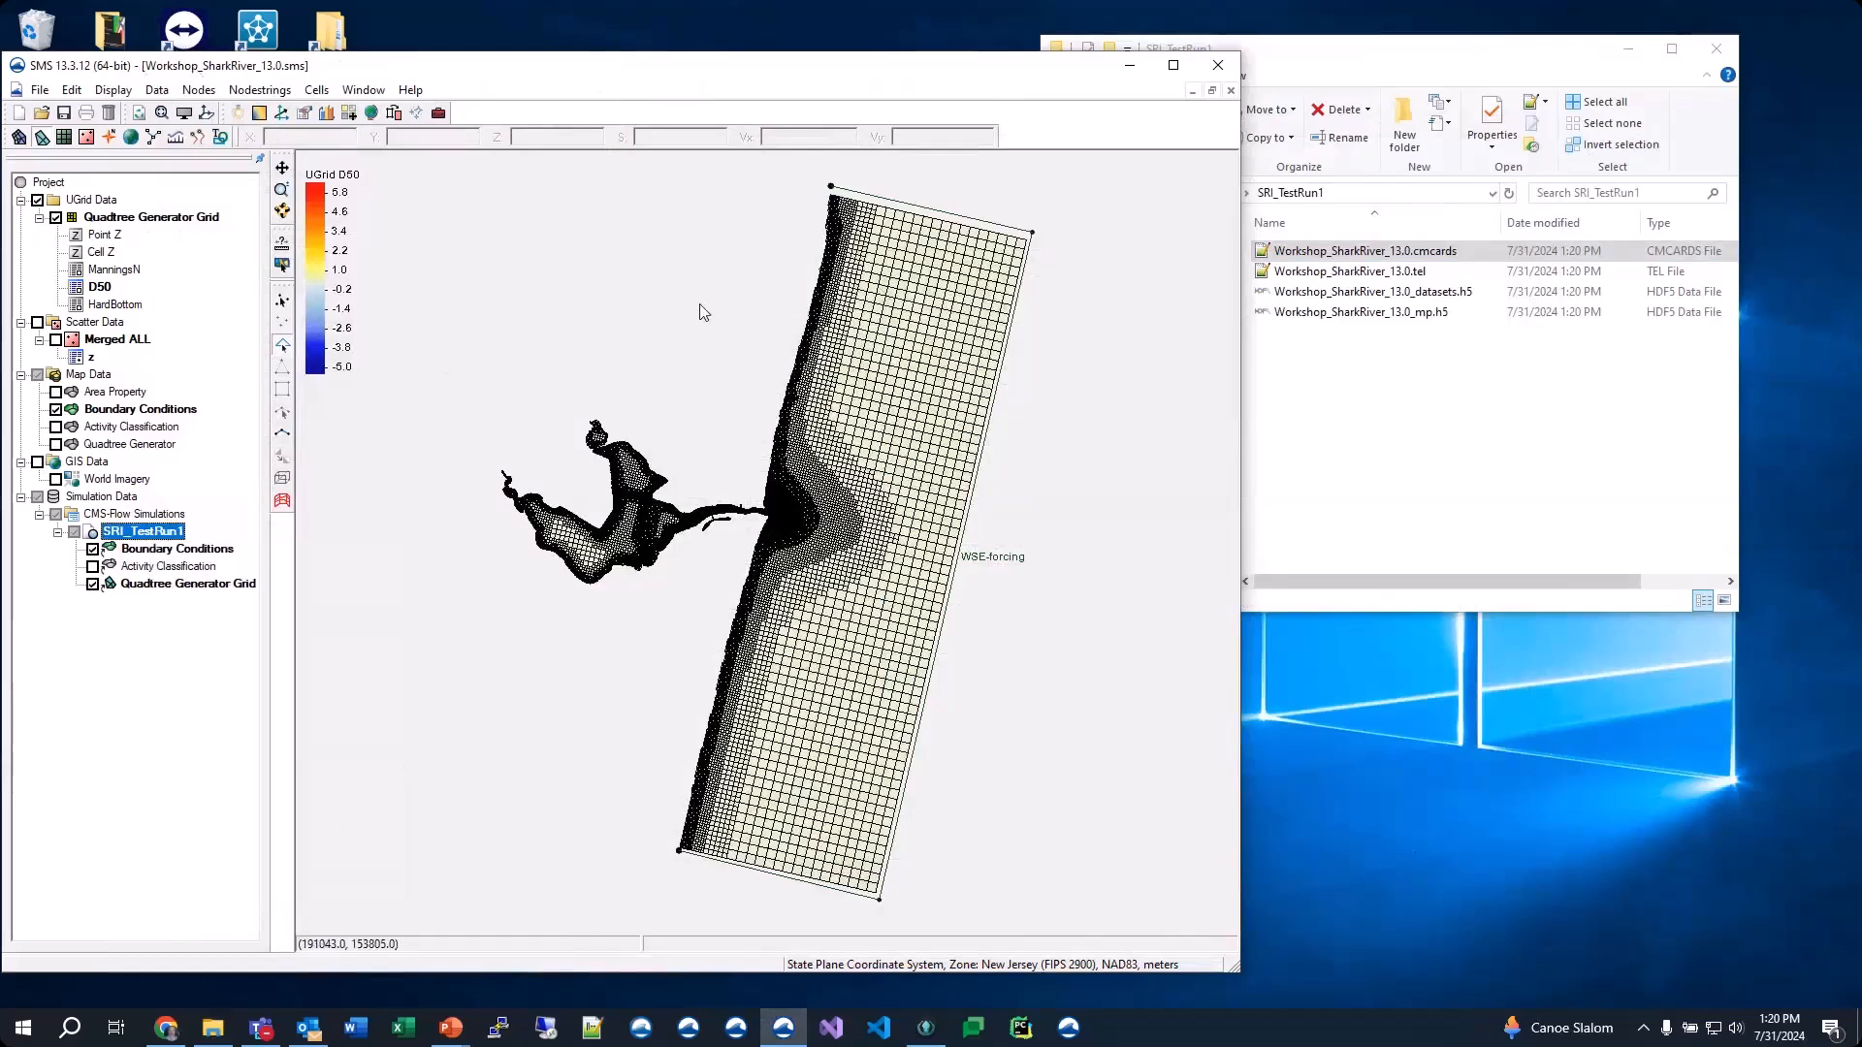
left_click(72, 91)
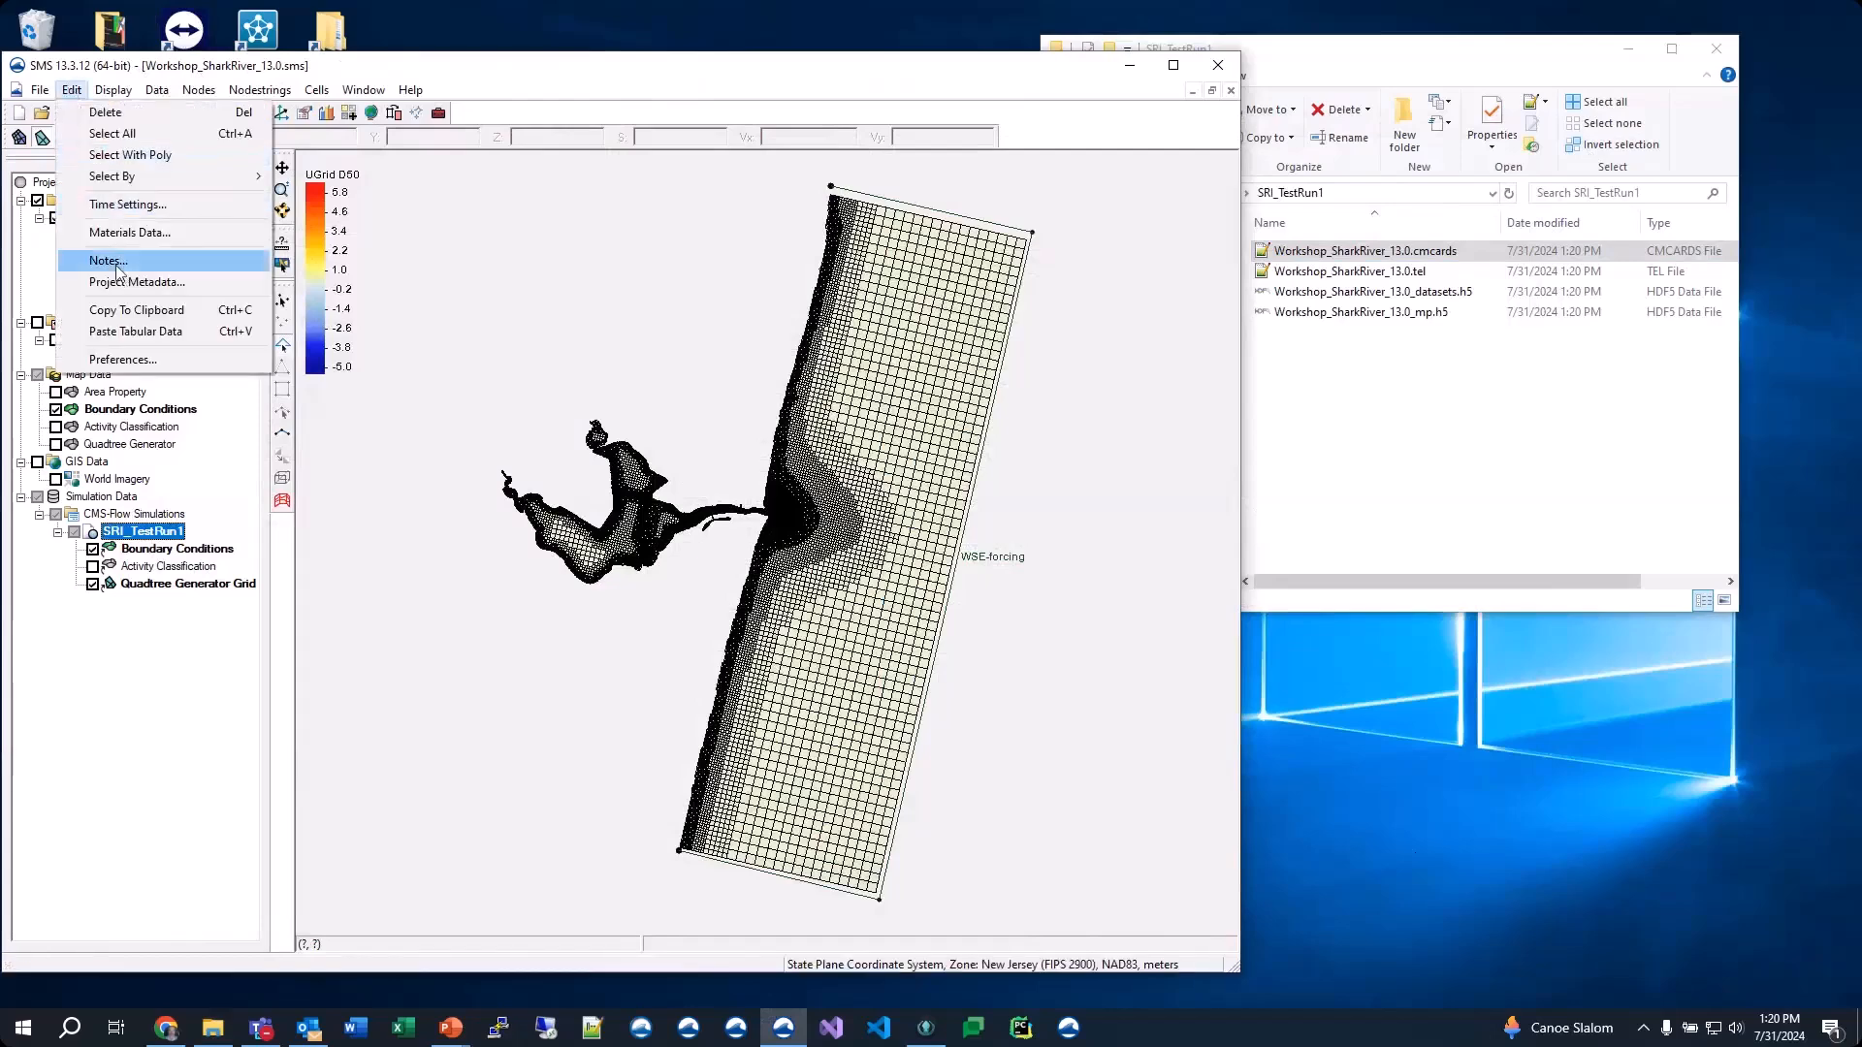
left_click(124, 360)
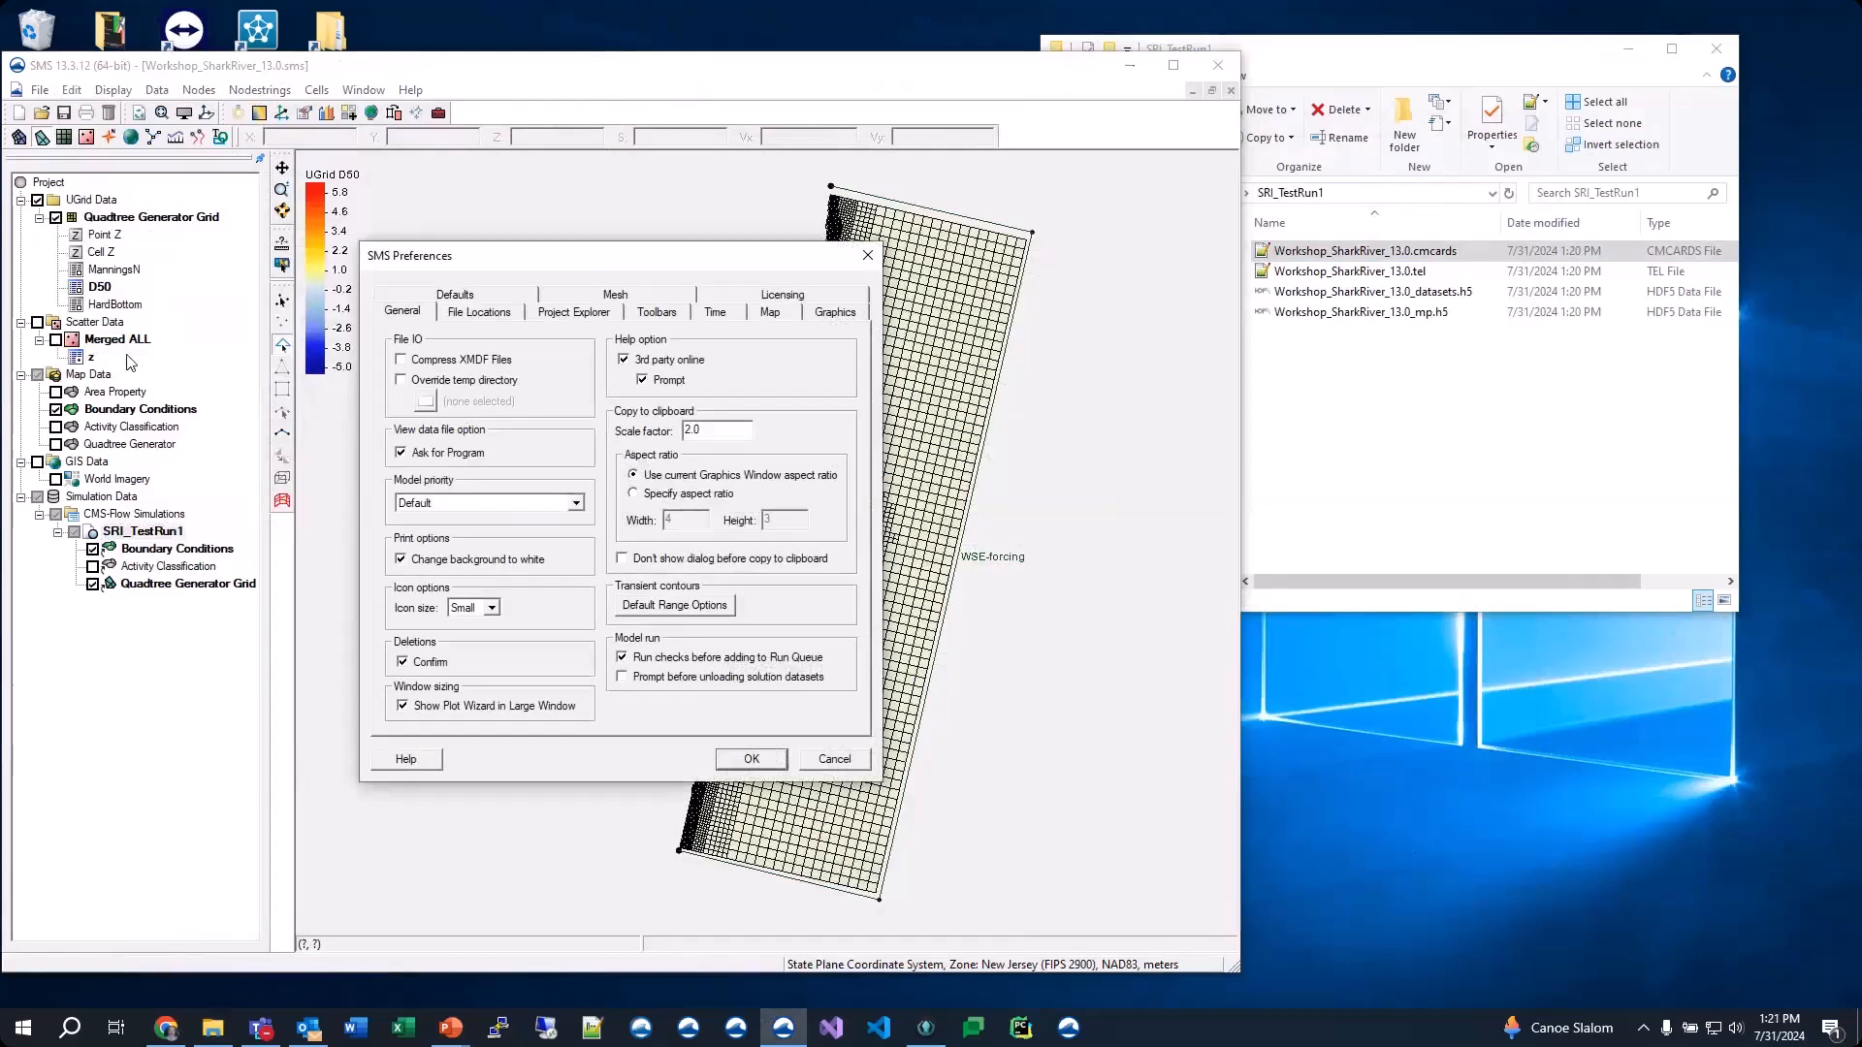
left_click(480, 312)
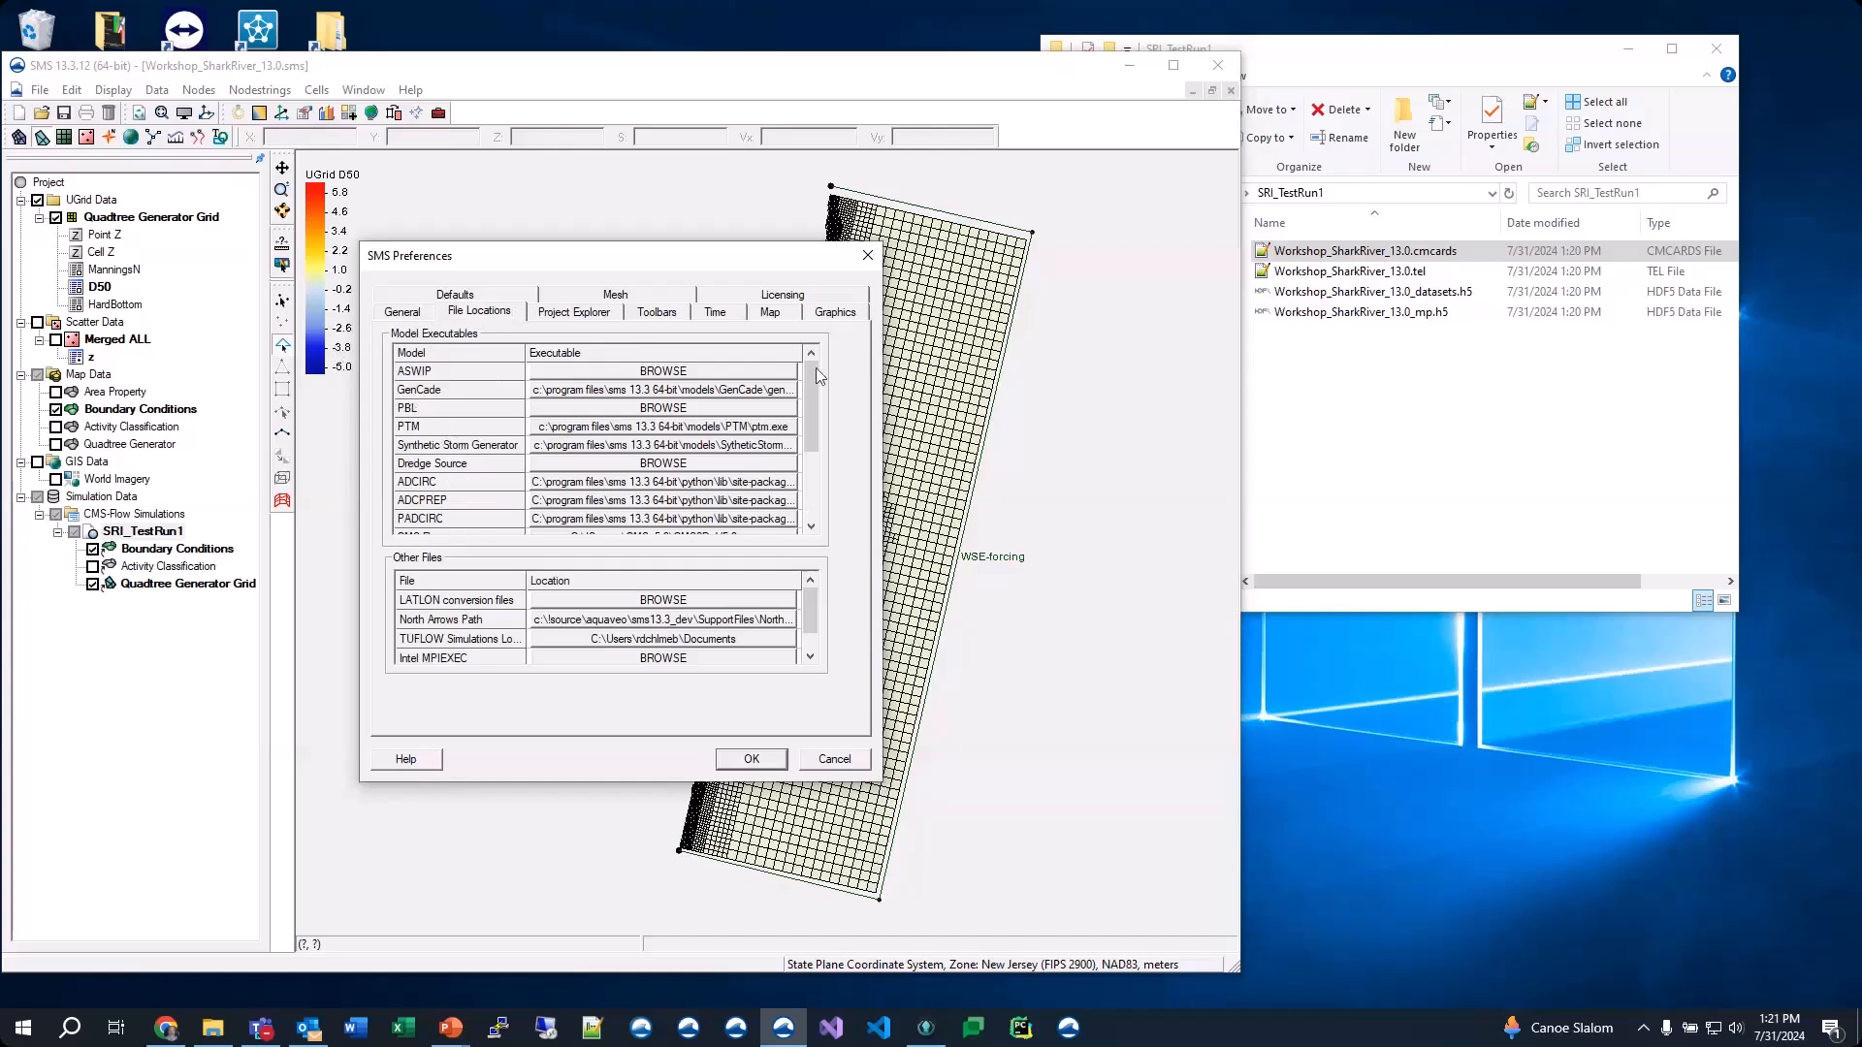
left_click_drag(806, 381, 809, 435)
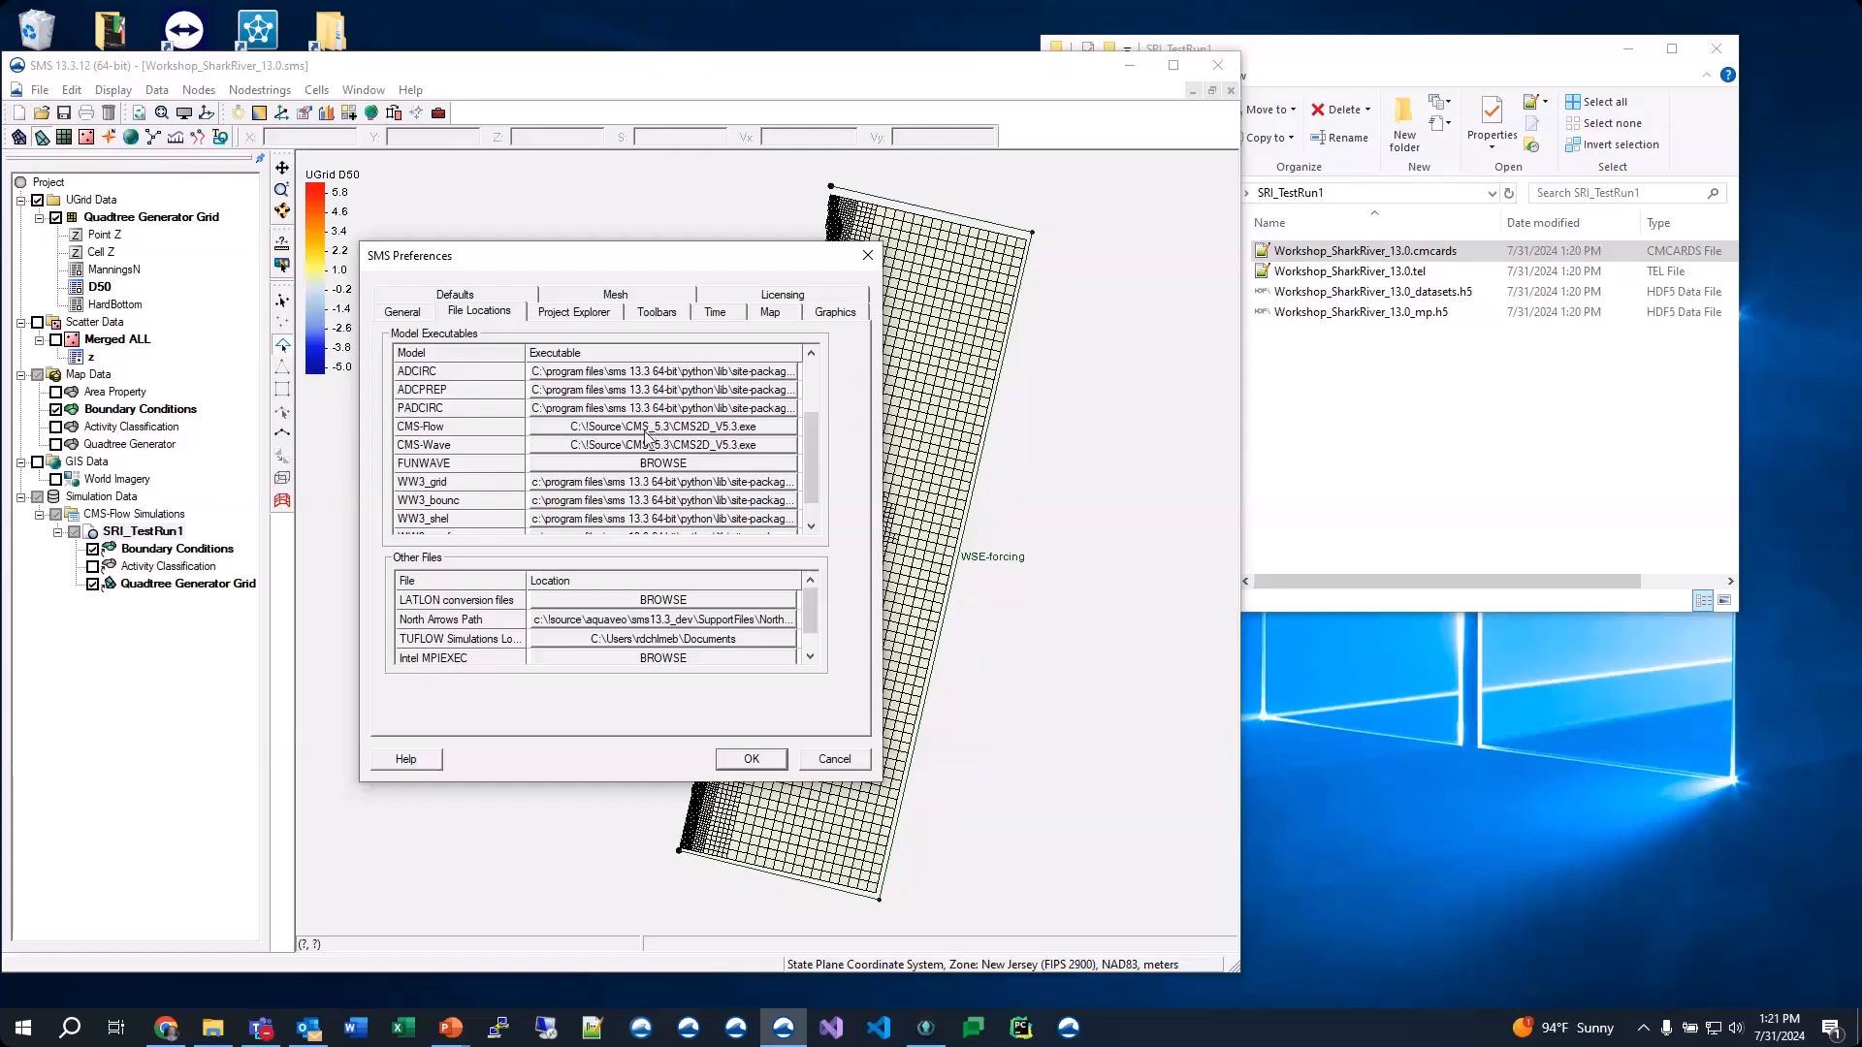
left_click(752, 760)
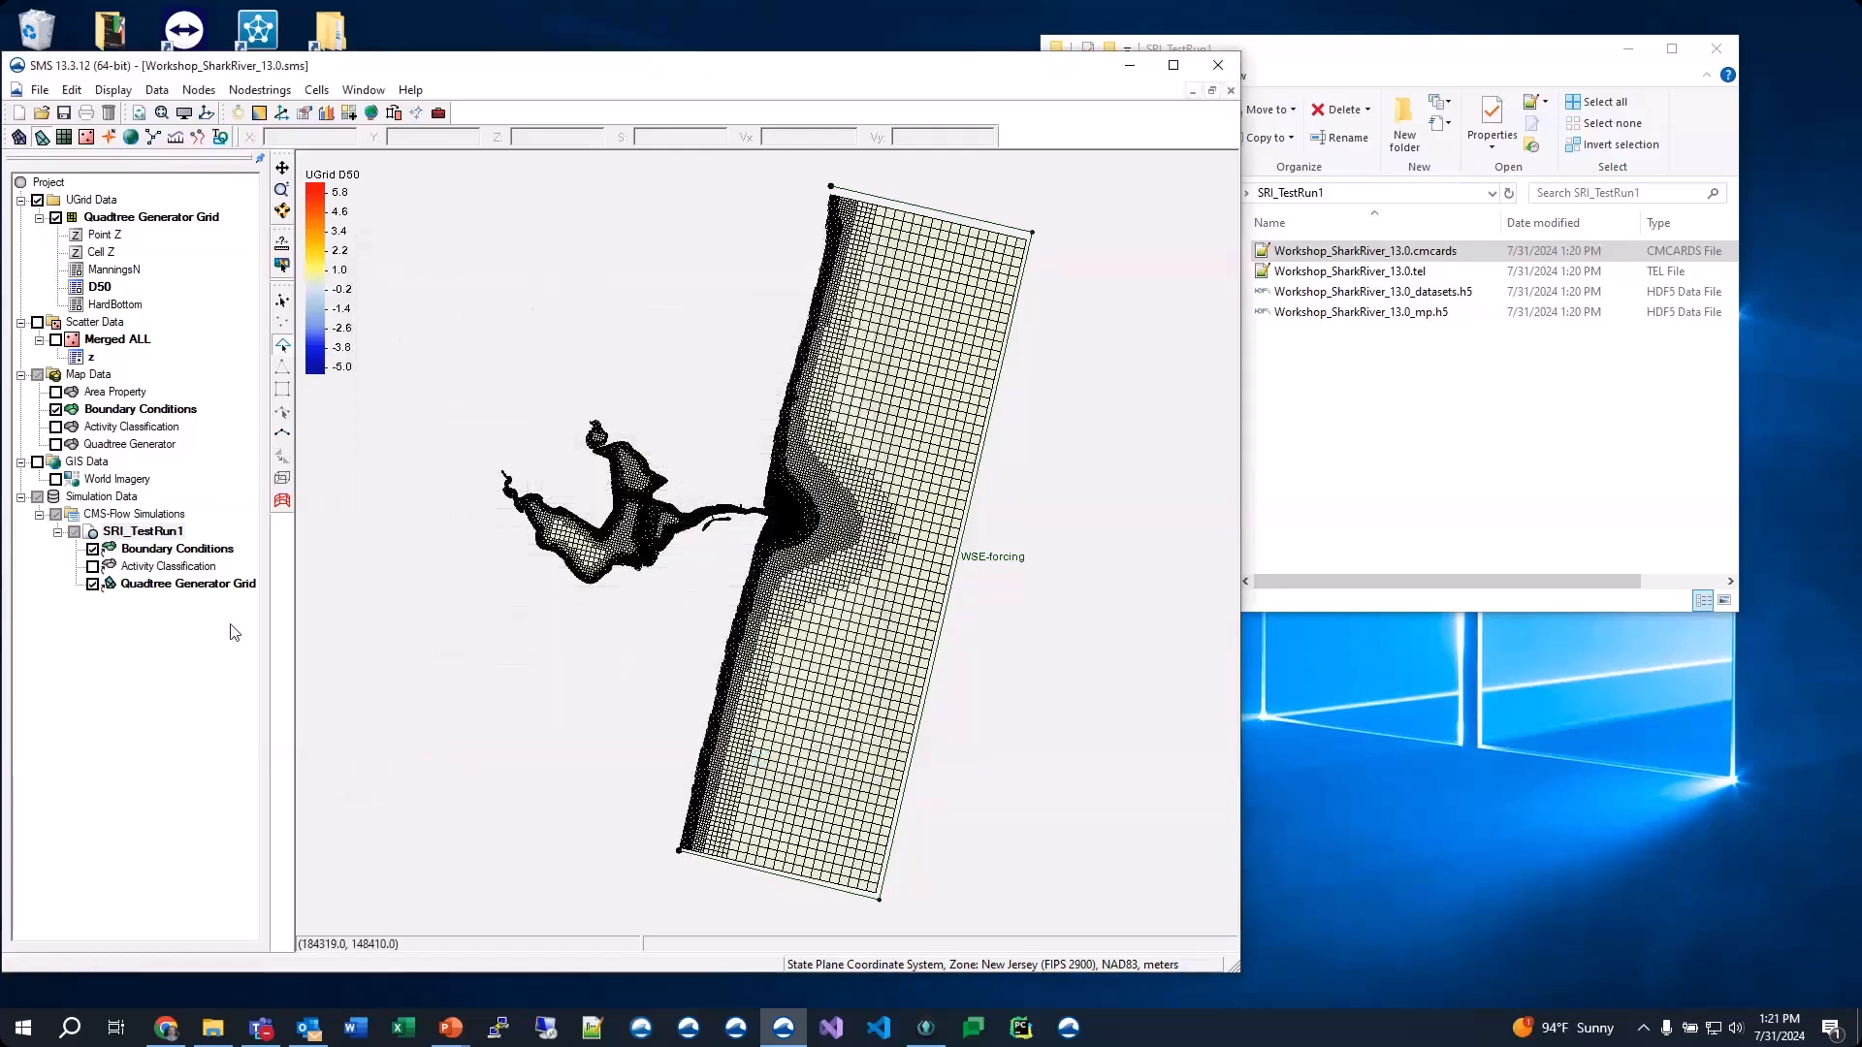
Run the SRI_TestRun1 simulation and enlarge the Simulation Run Queue window to monitor its output
right_click(141, 533)
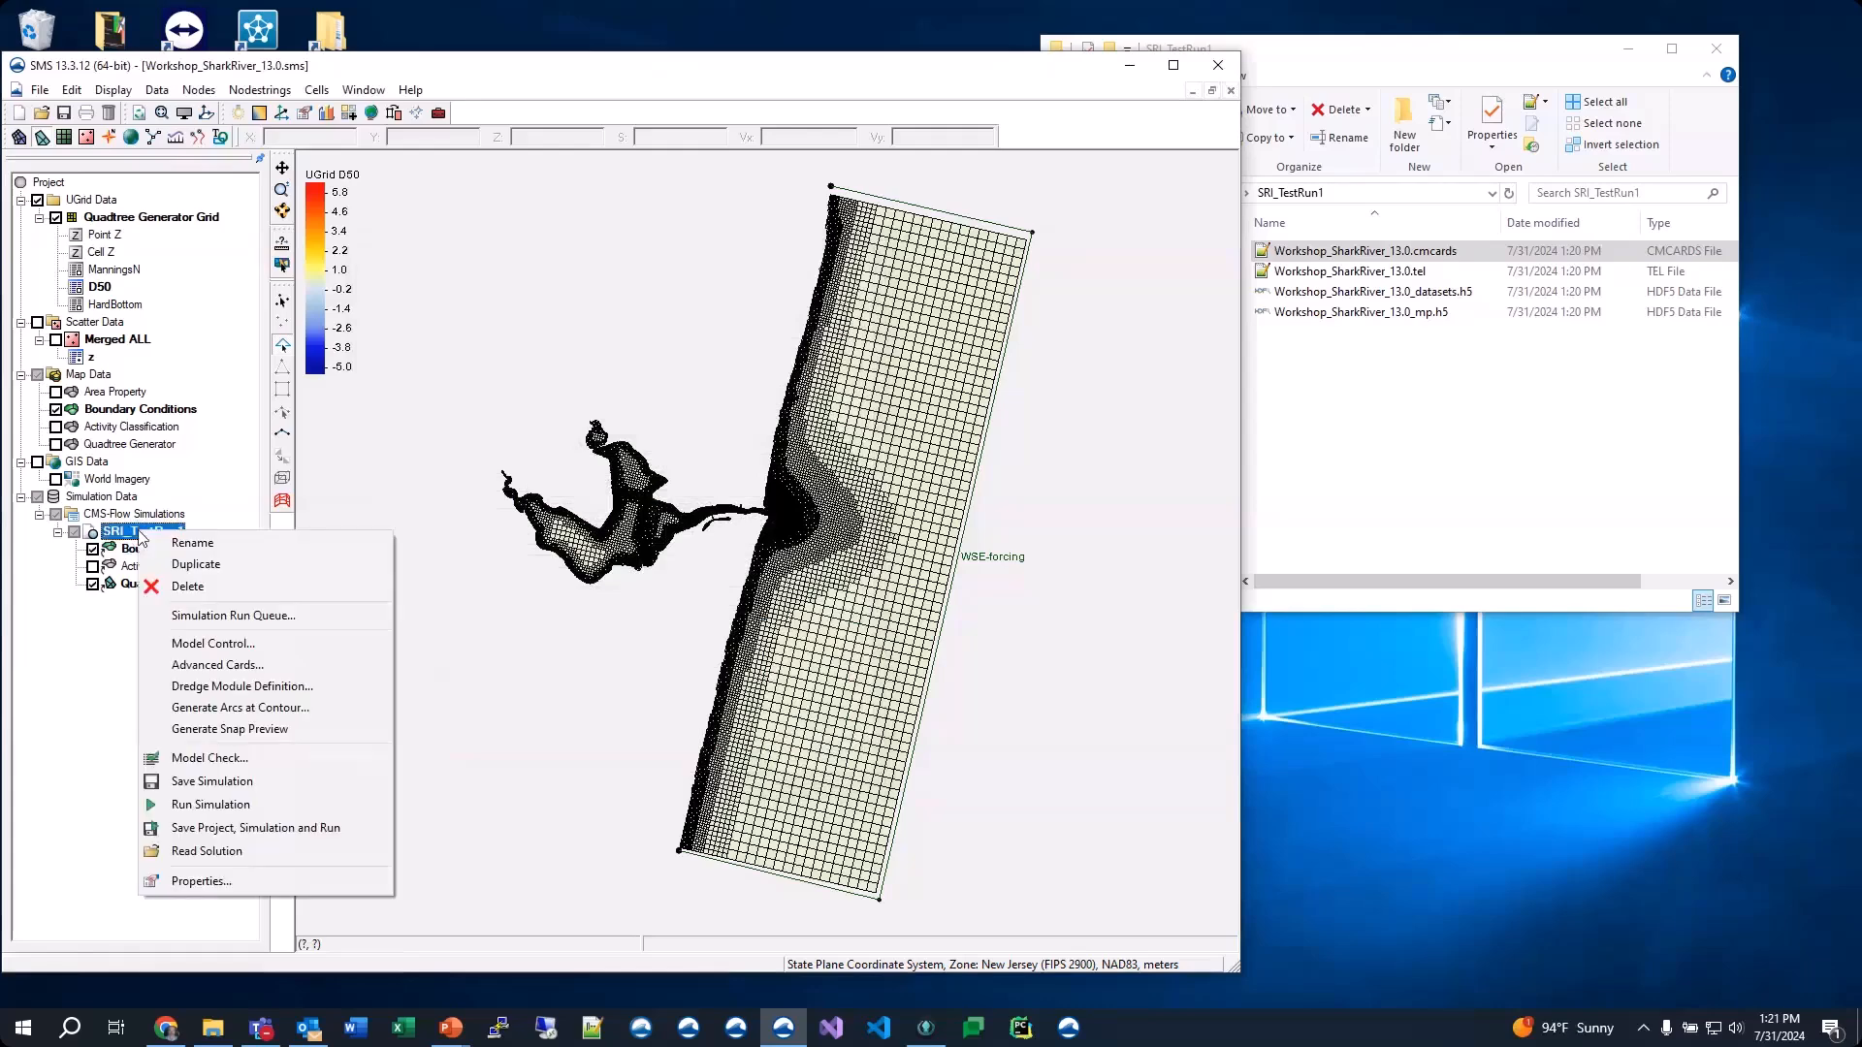
left_click(233, 807)
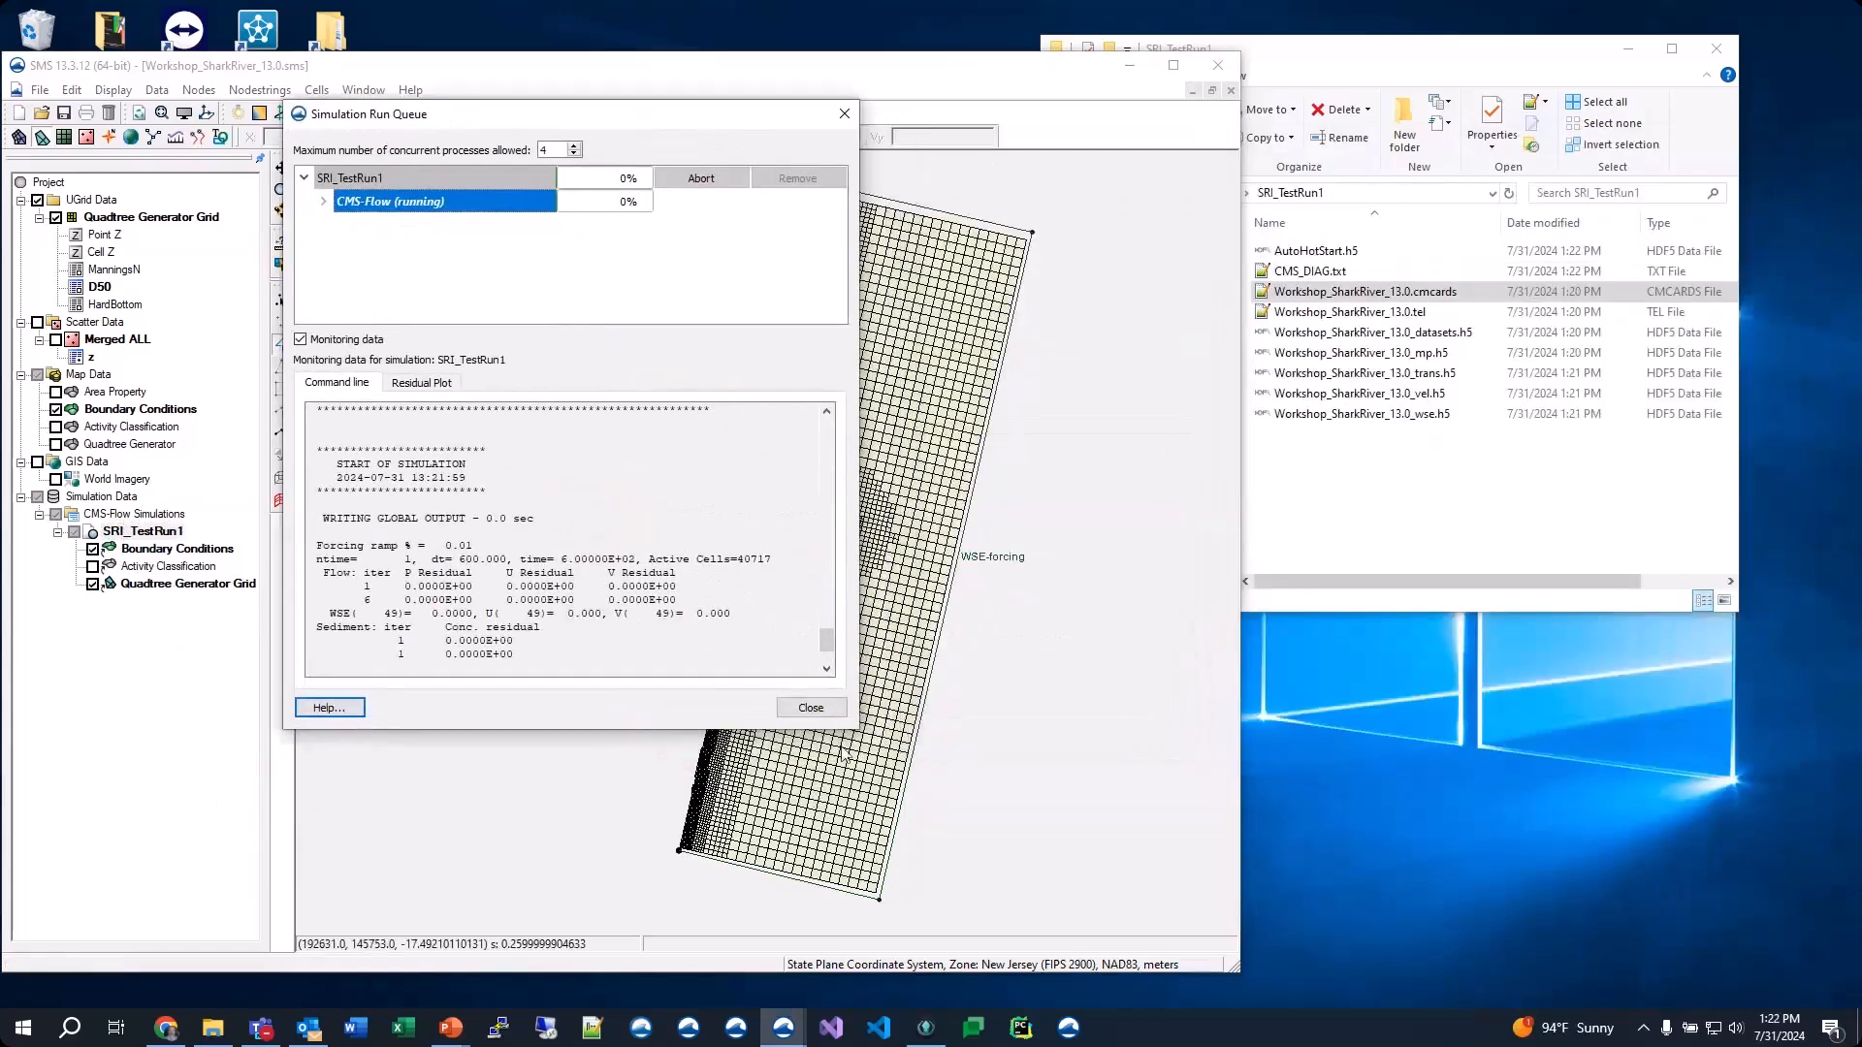
left_click_drag(852, 727, 1387, 904)
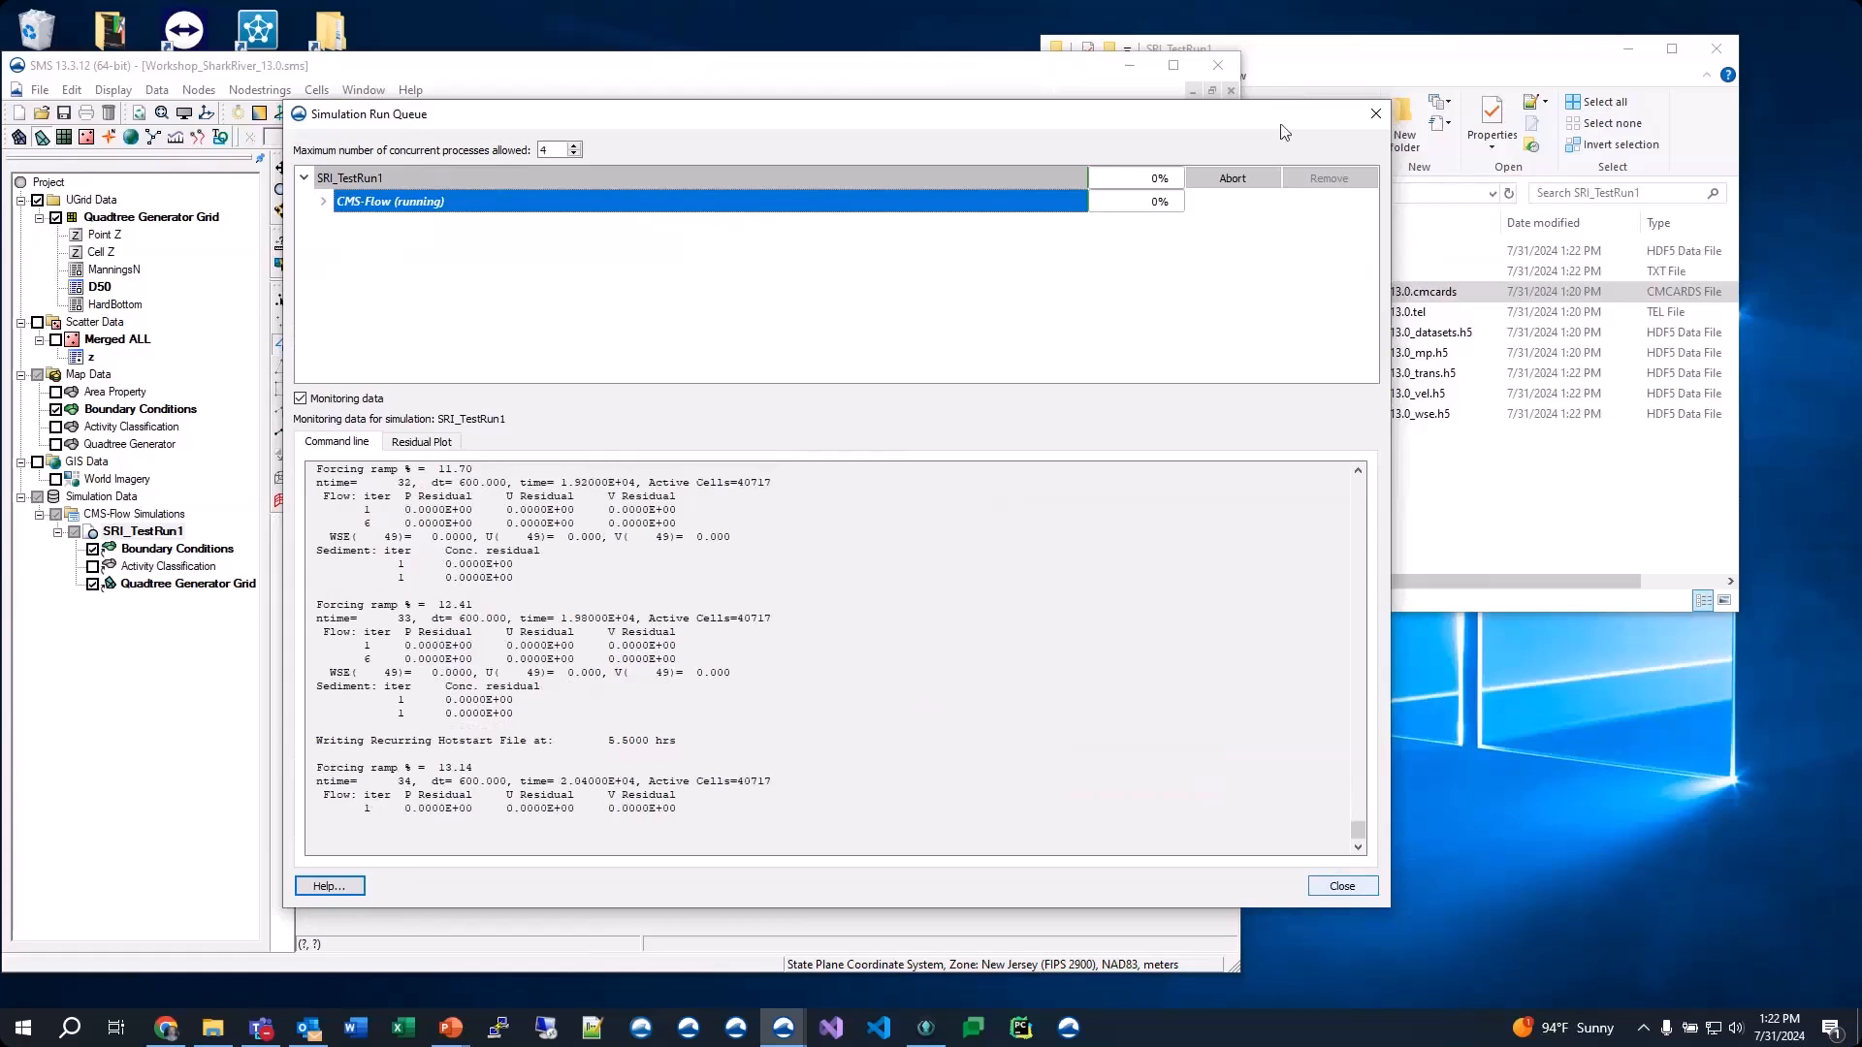
Abort the SRI_TestRun1 run, remove it from the Simulation Run Queue and close the queue
left_click(1251, 188)
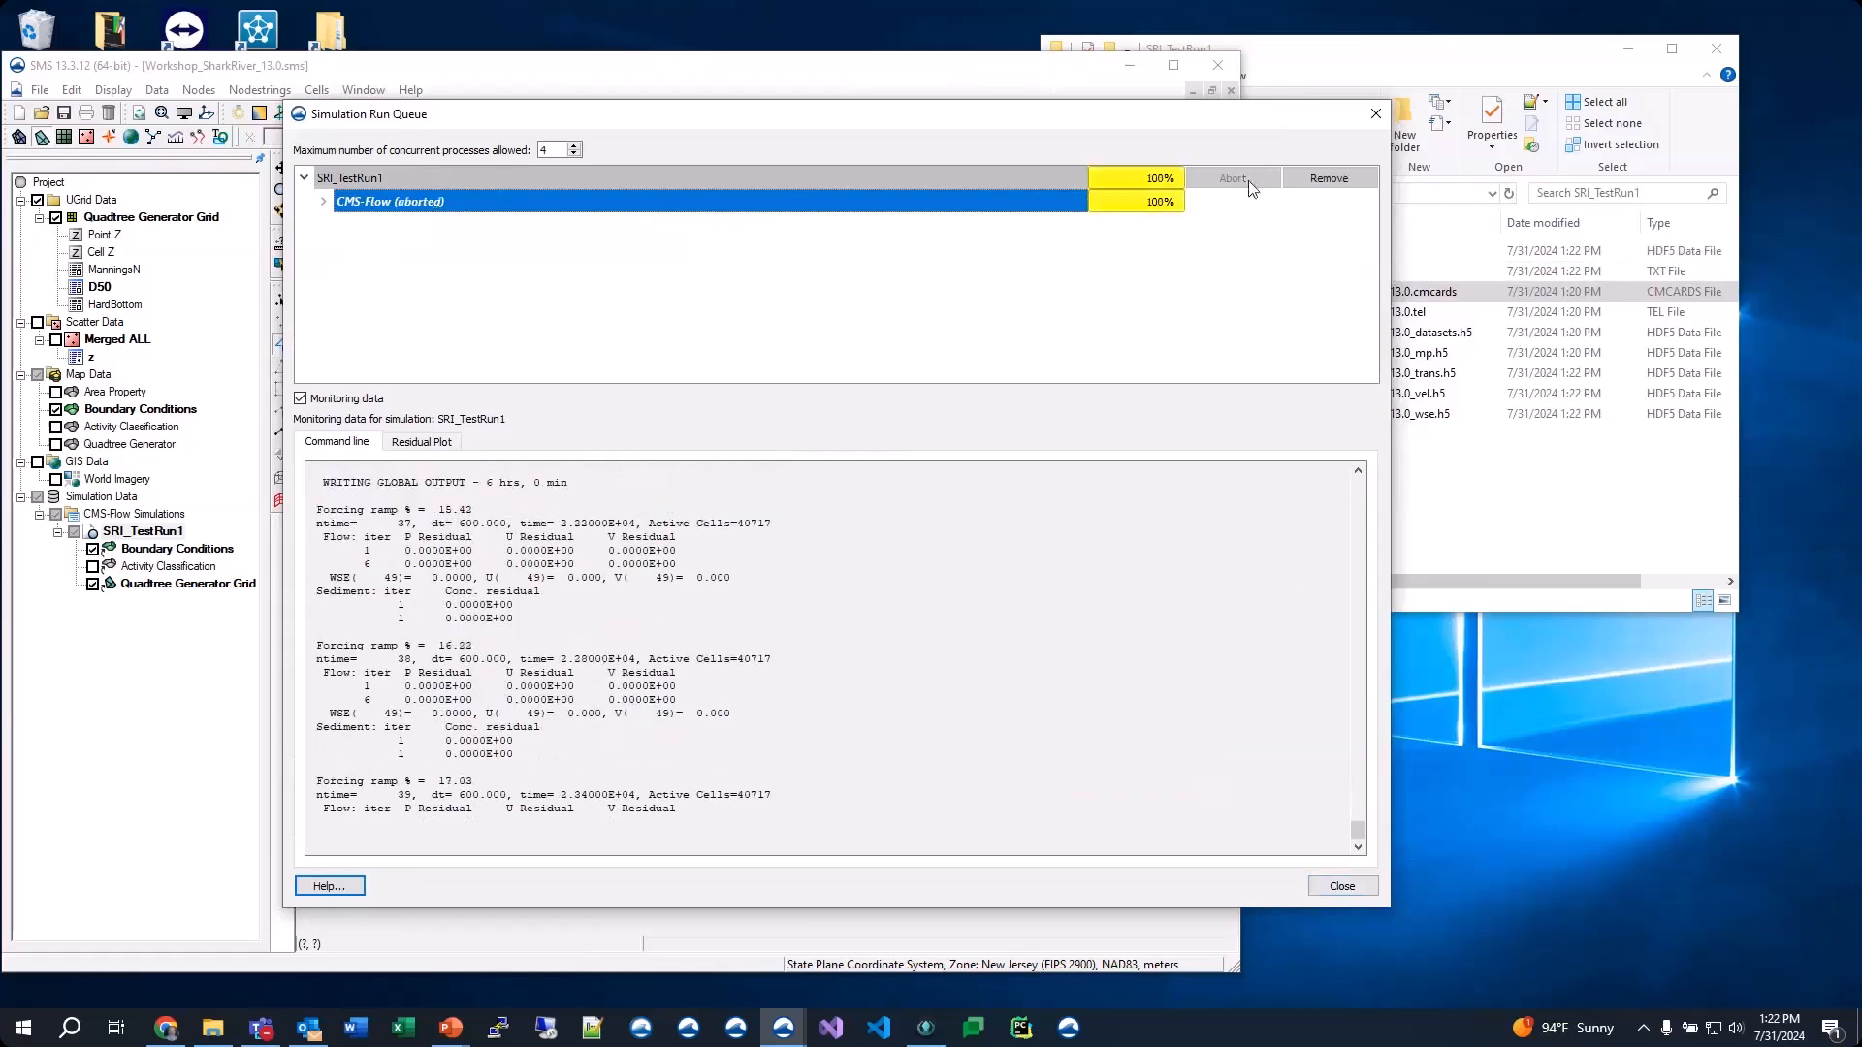
left_click(1344, 188)
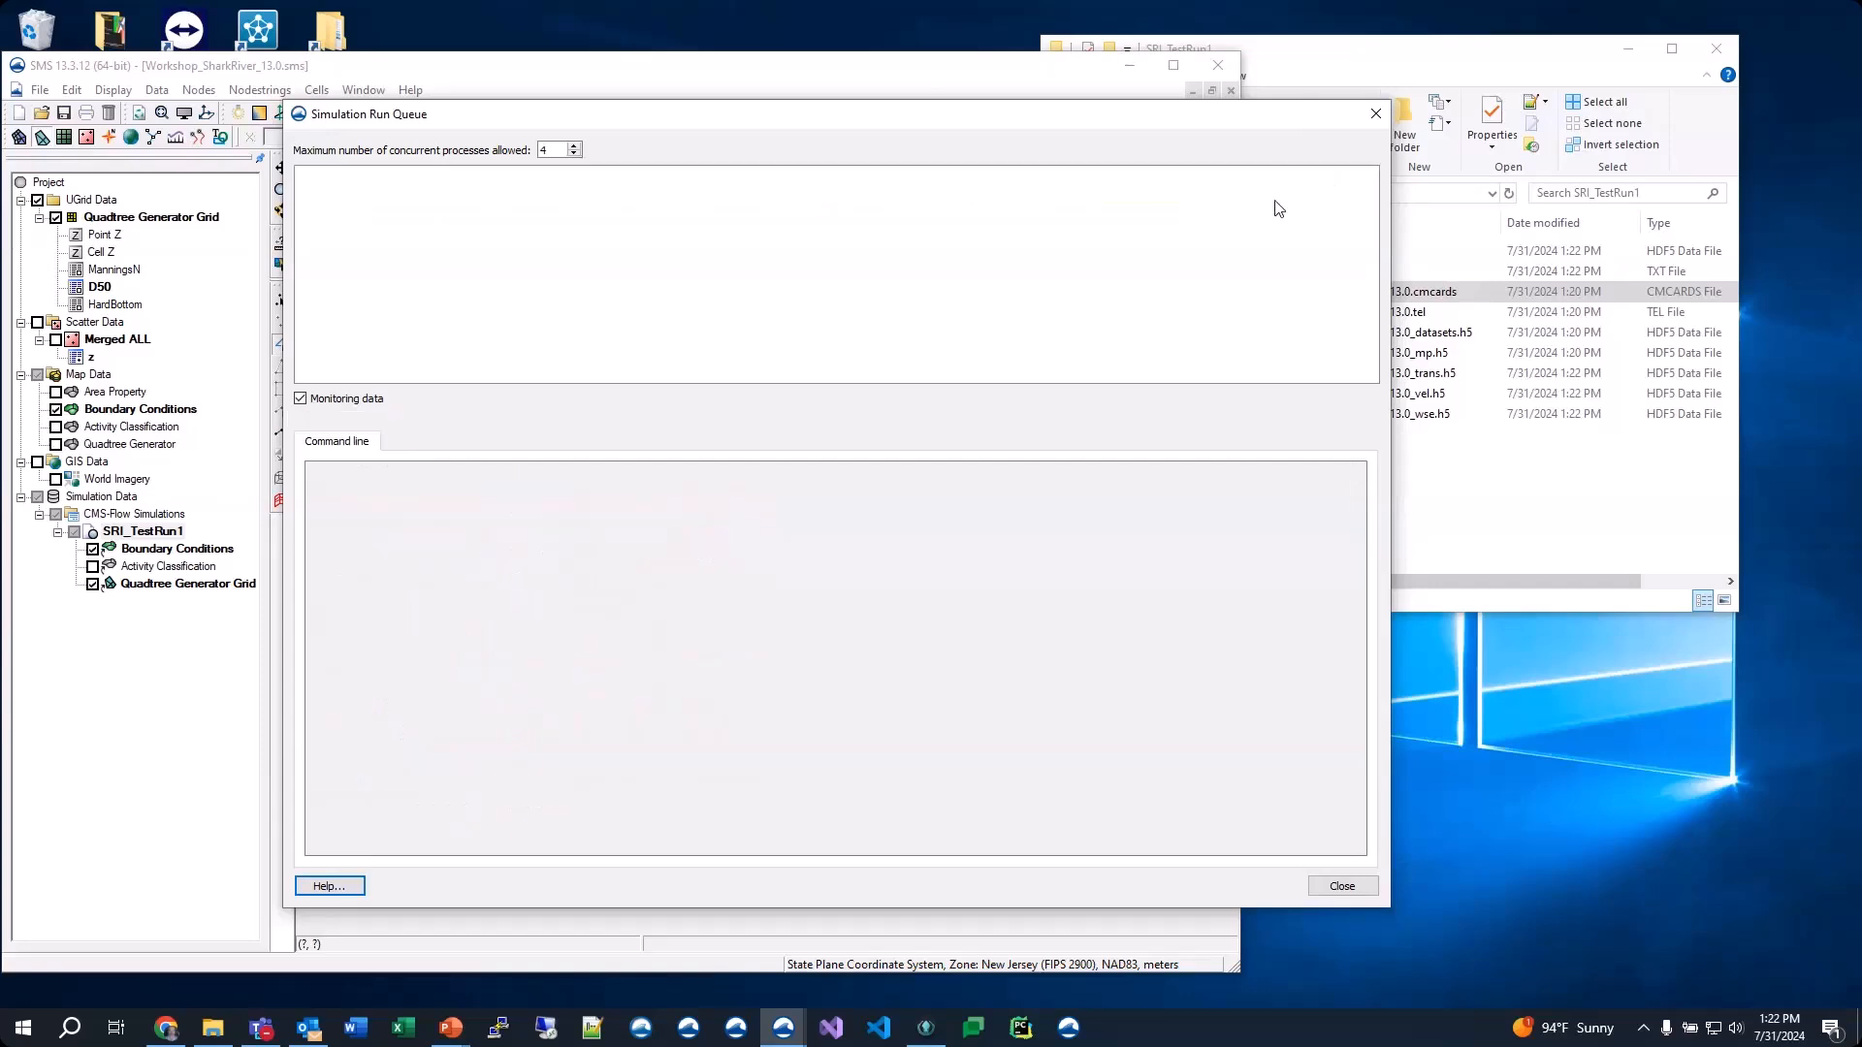
left_click(1343, 886)
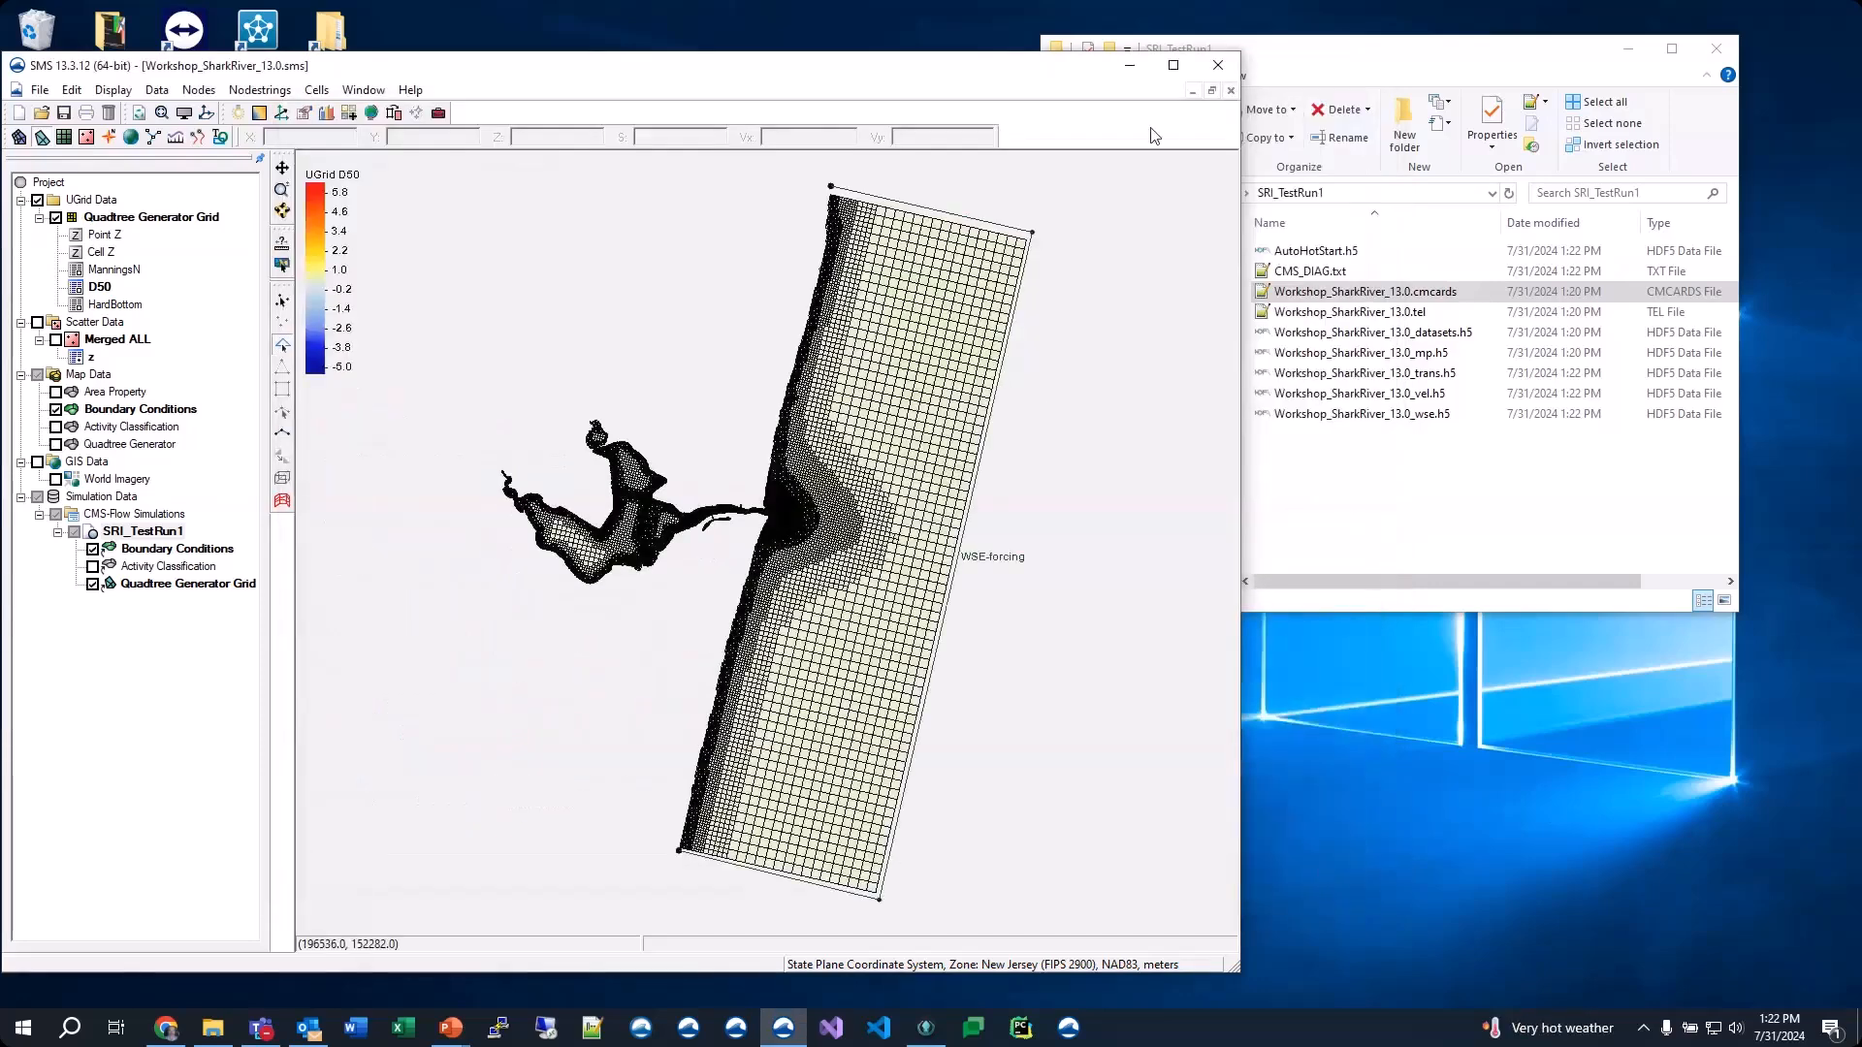
Load Workshop_SharkRiver_13.0.sms from the Day3 folder's 3-afterExport subfolder into SMS, deleting the existing data
left_click(1247, 226)
left_click(1208, 193)
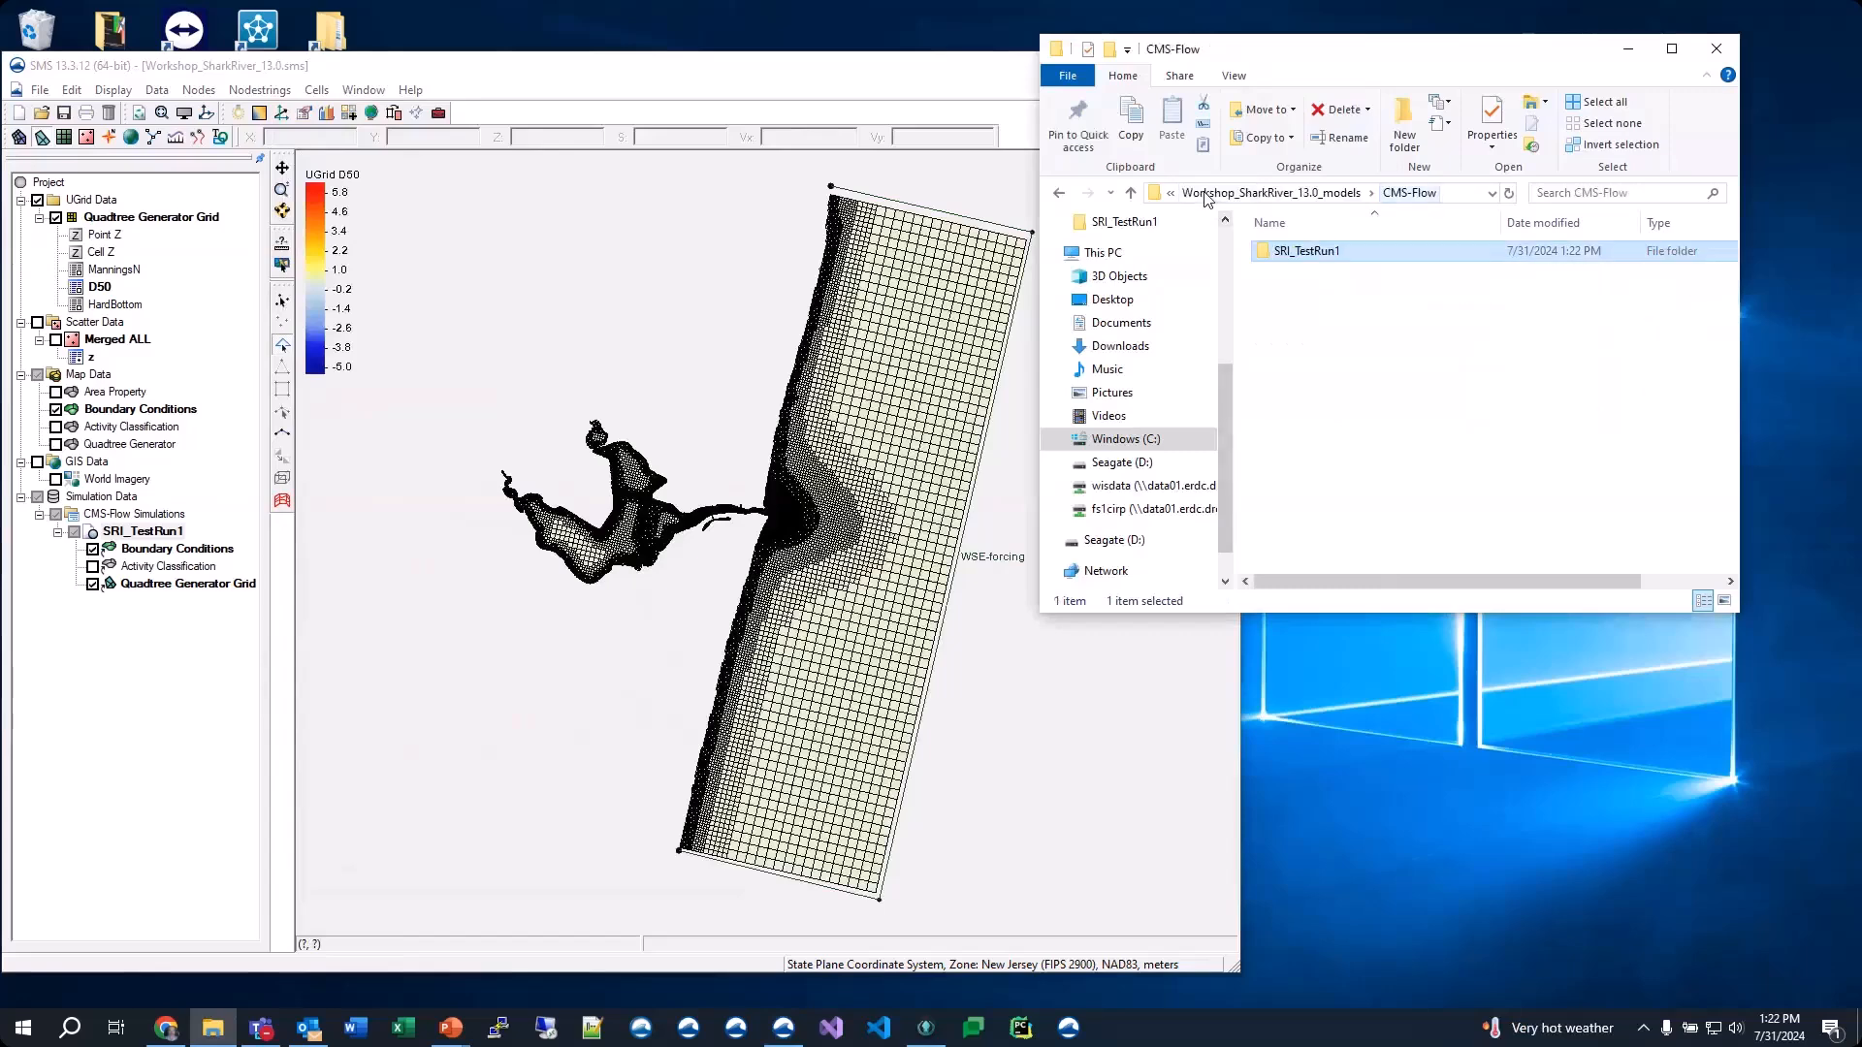
left_click(1310, 194)
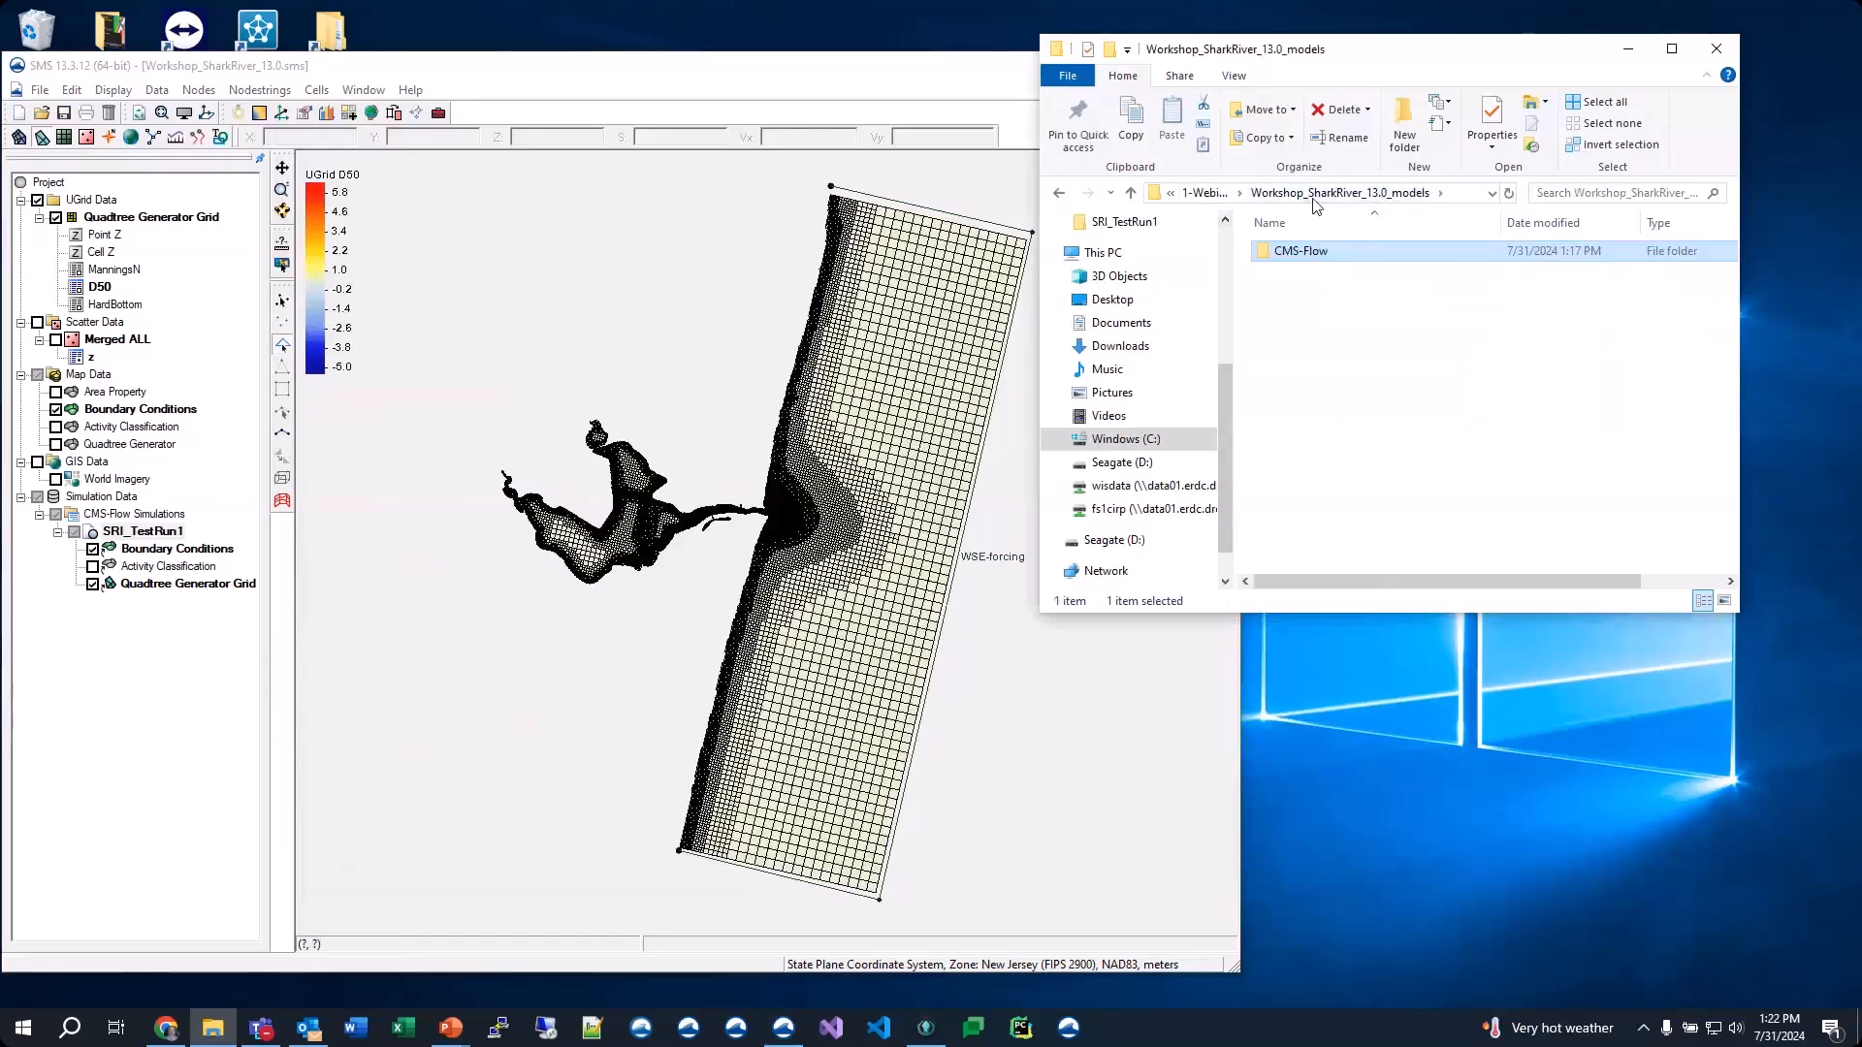
left_click(1207, 194)
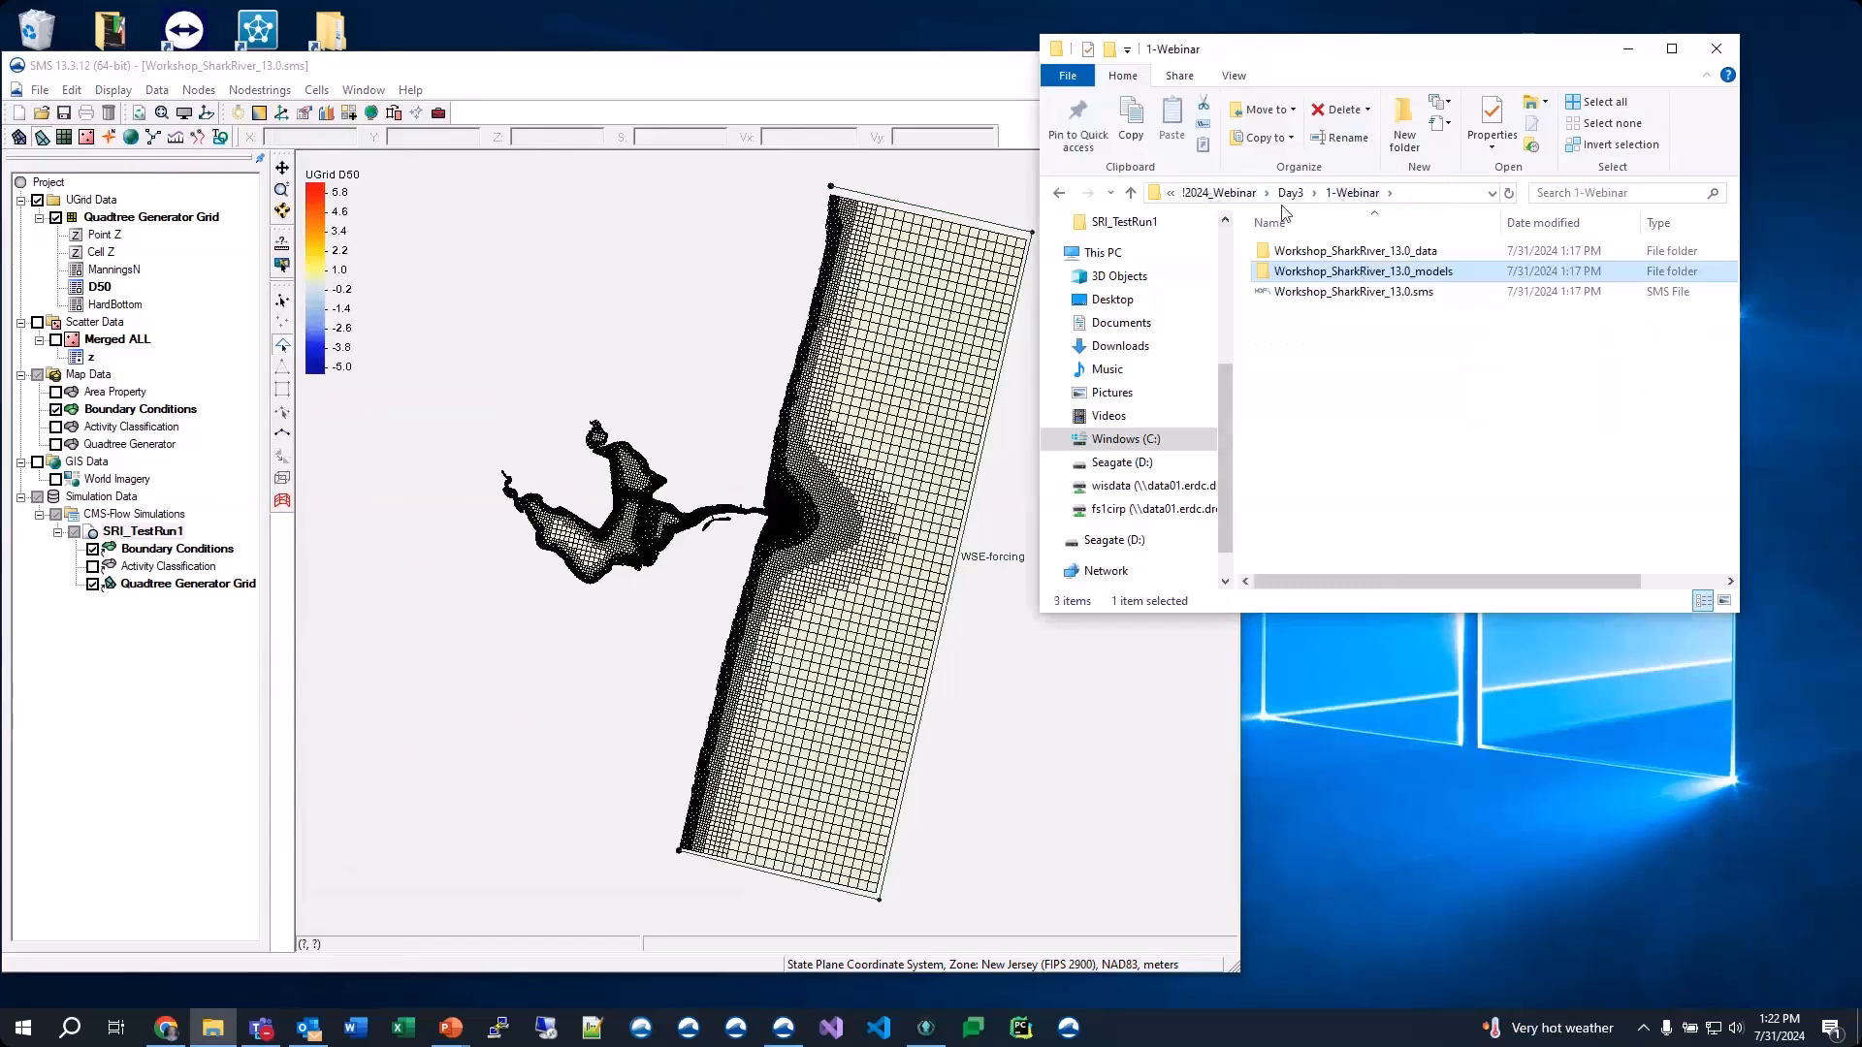
left_click(1300, 194)
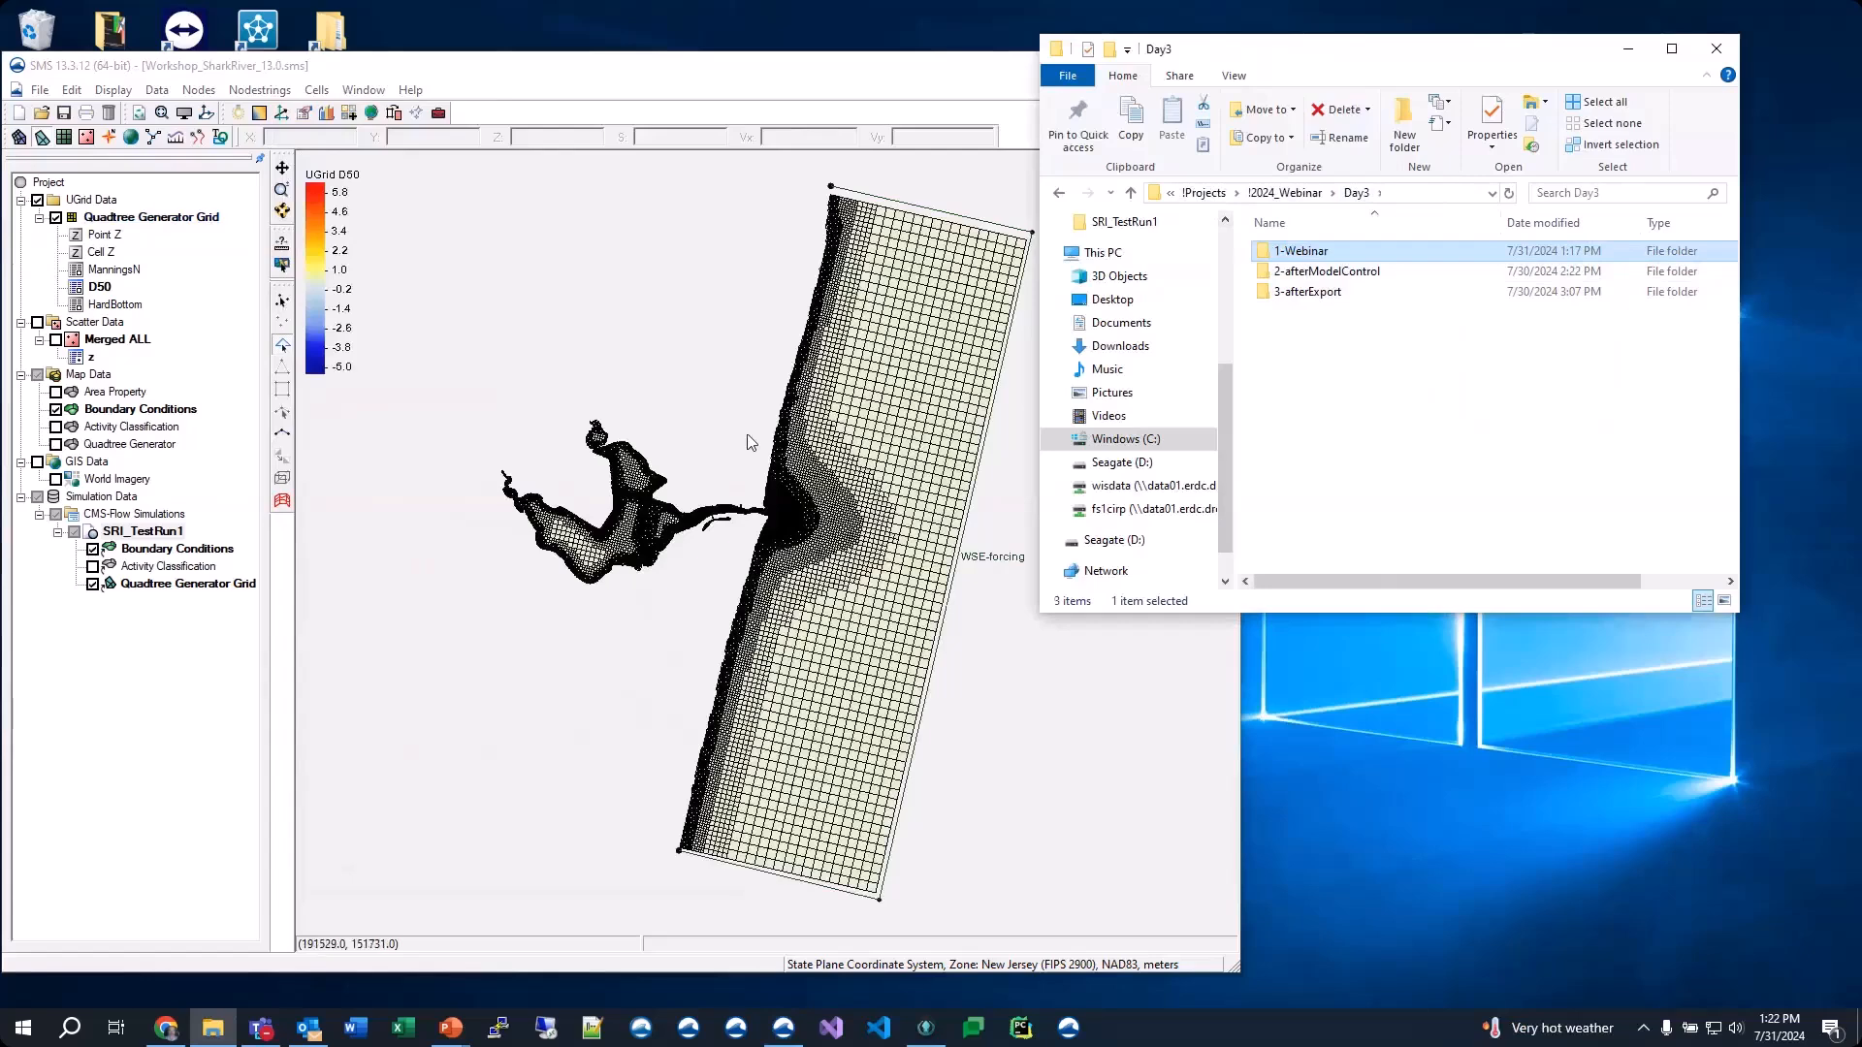
left_click(1333, 294)
left_click(1348, 359)
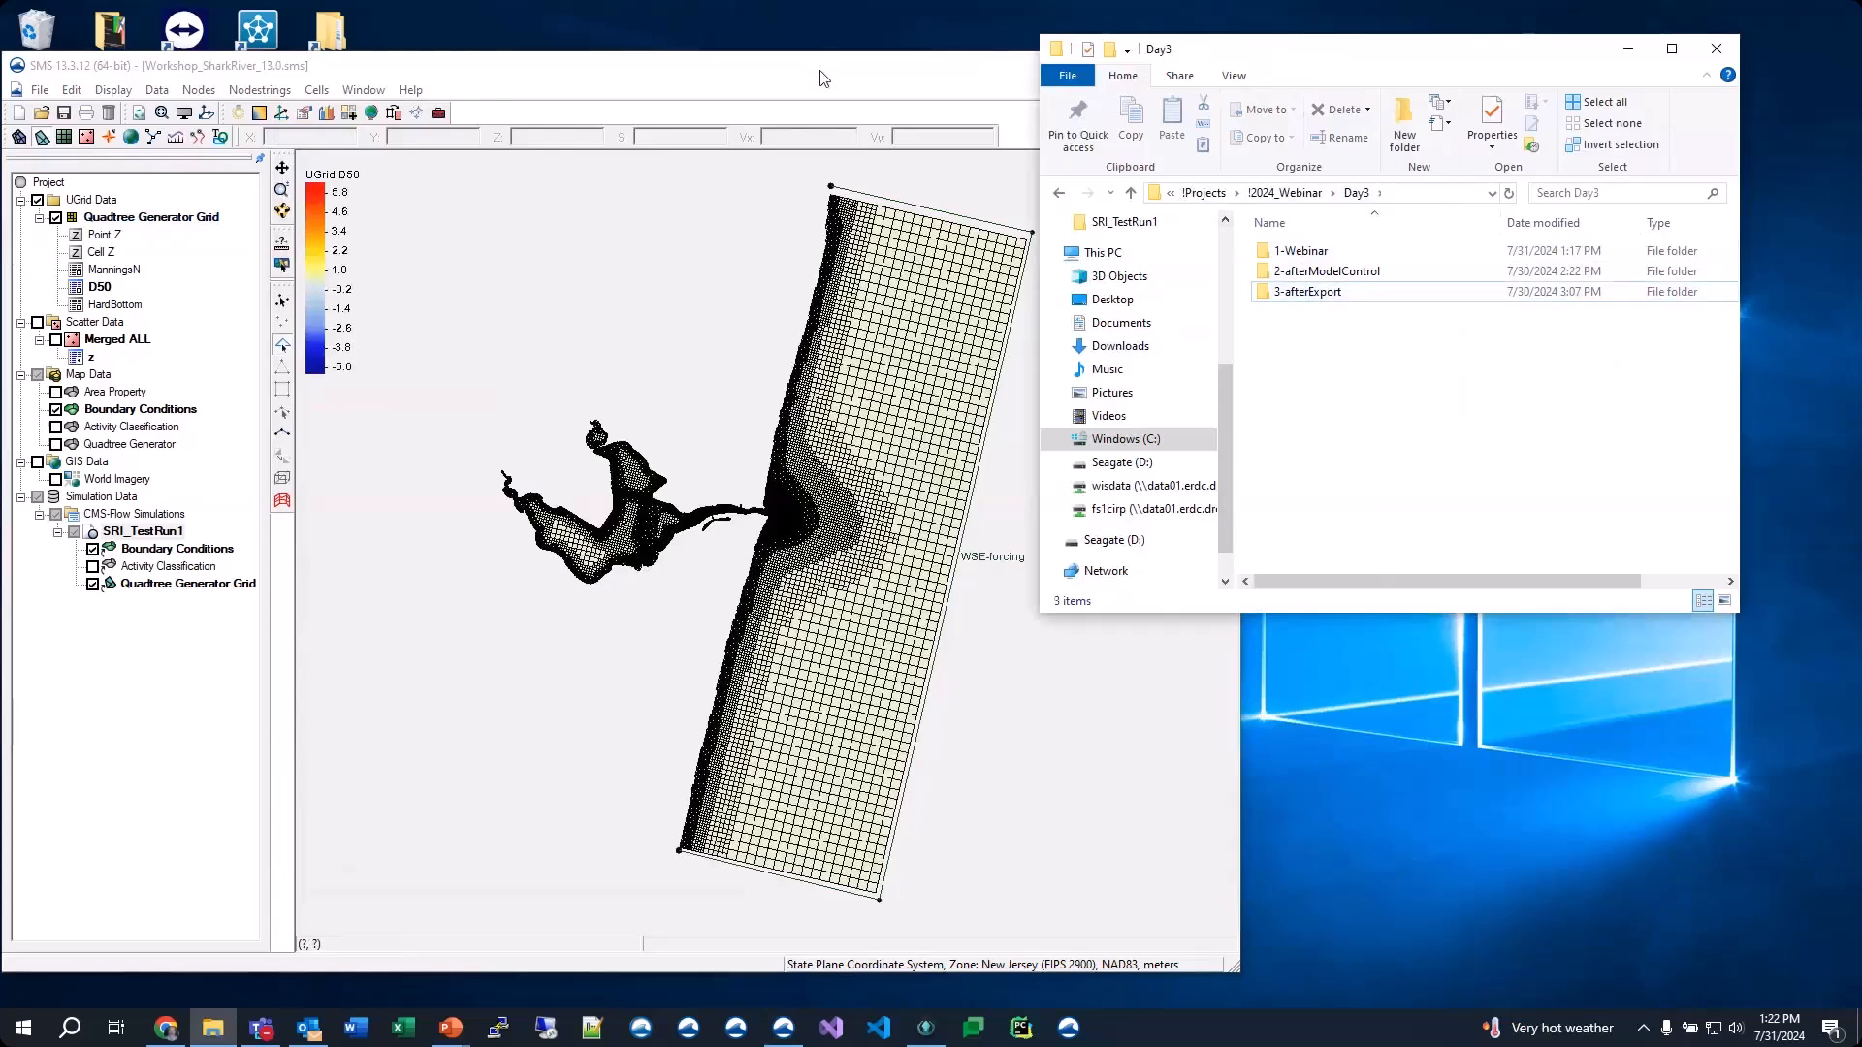
double_click(1308, 292)
left_click_drag(1353, 292, 660, 288)
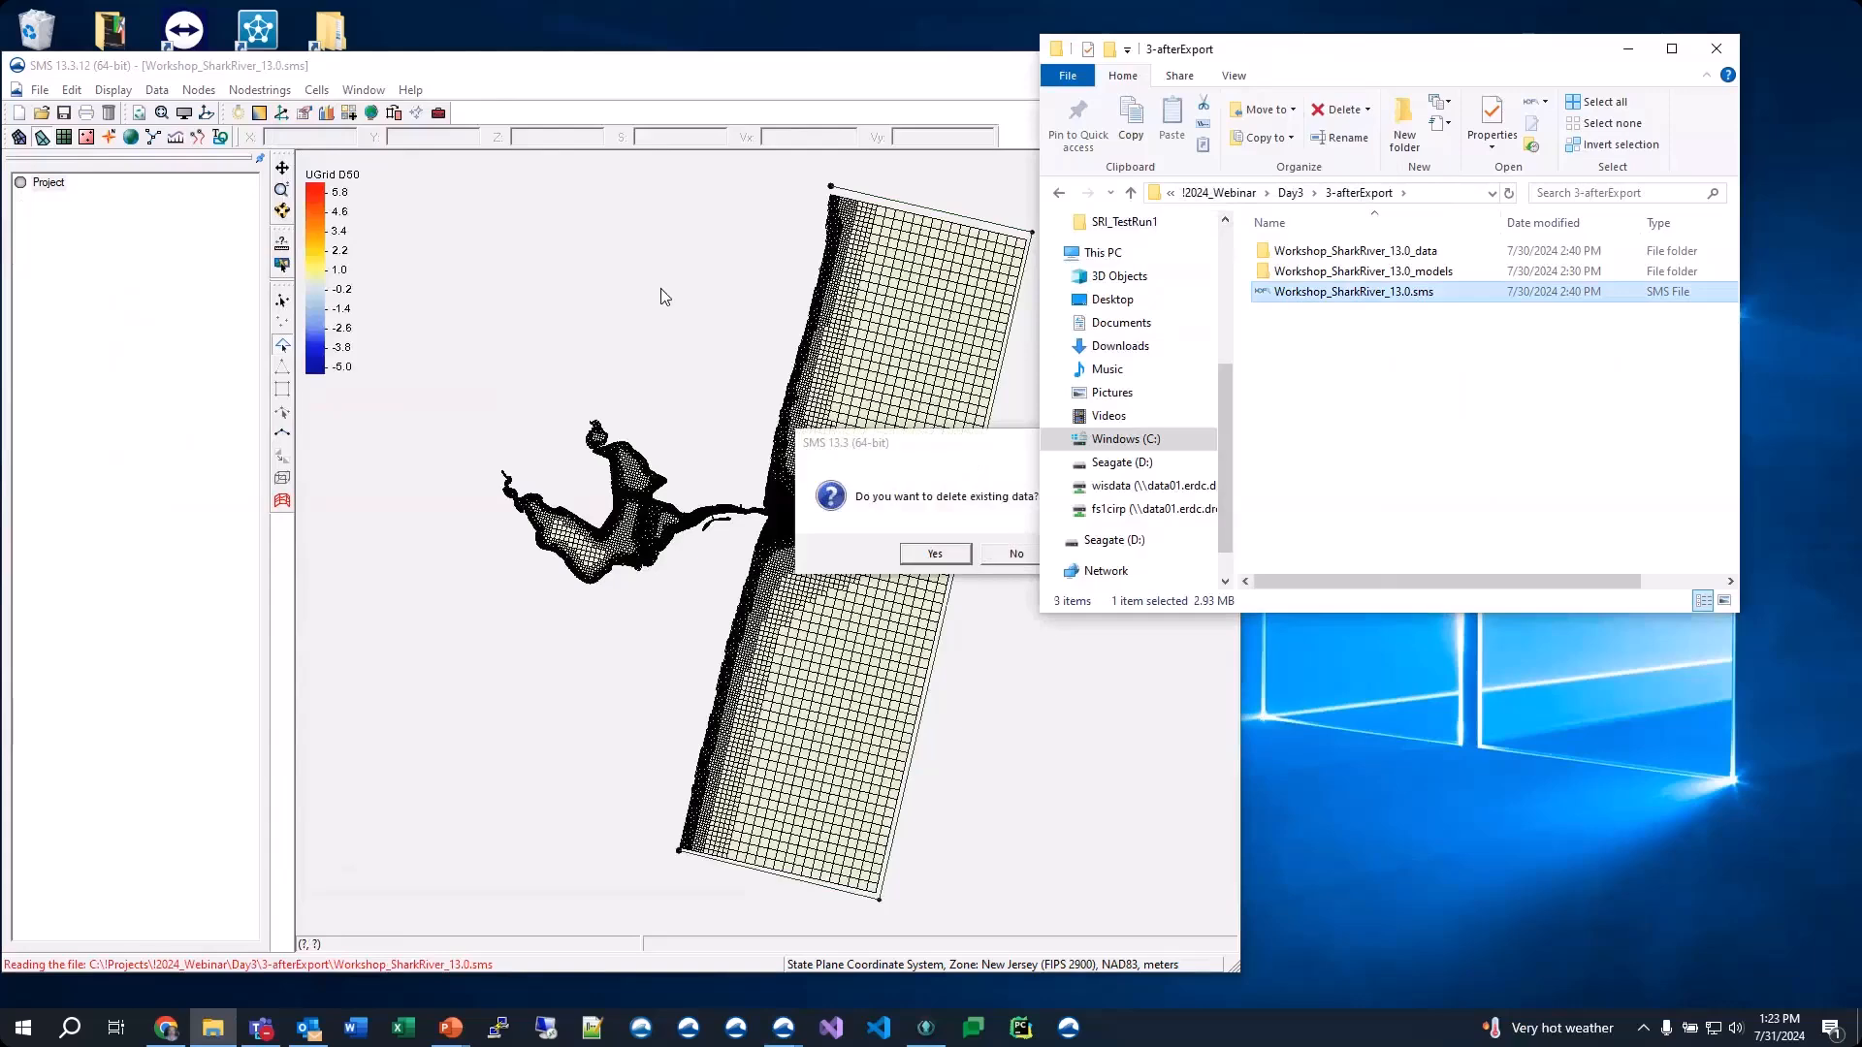
left_click(934, 552)
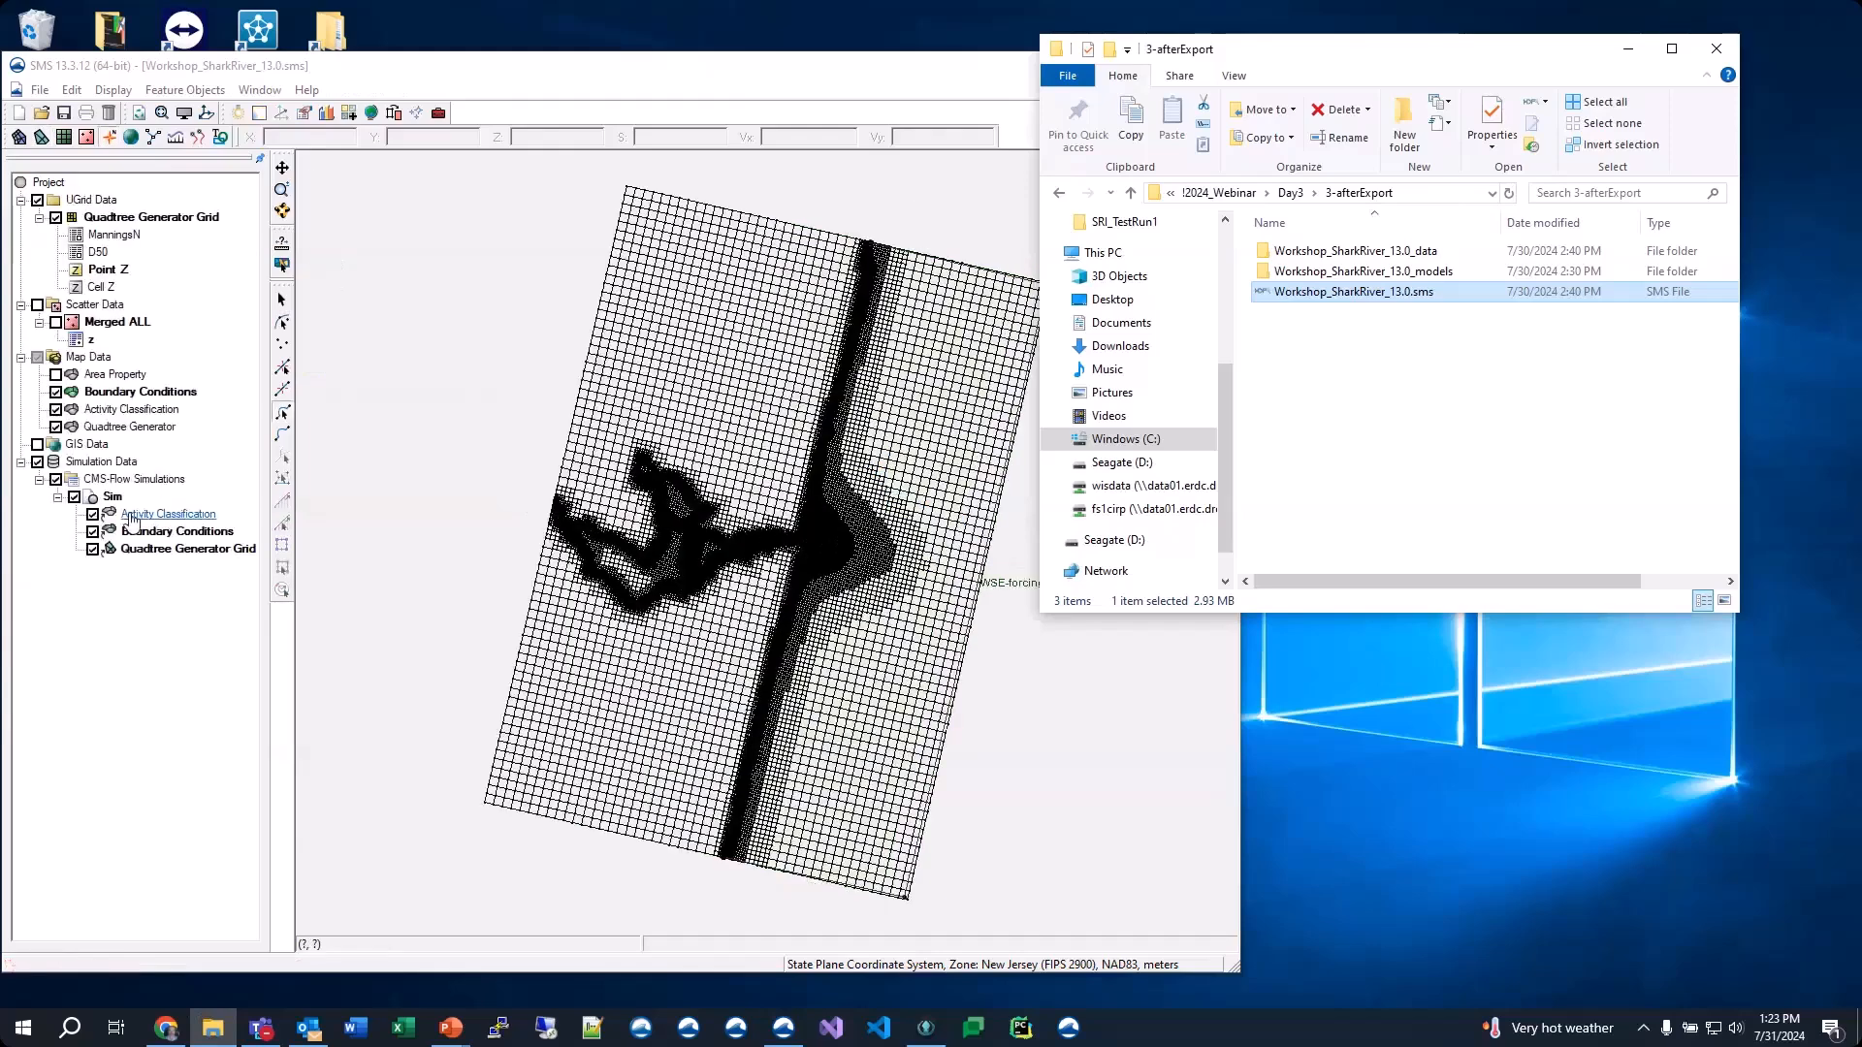
Save the Sim simulation of the loaded project to export its files, and run it
right_click(112, 502)
left_click(157, 748)
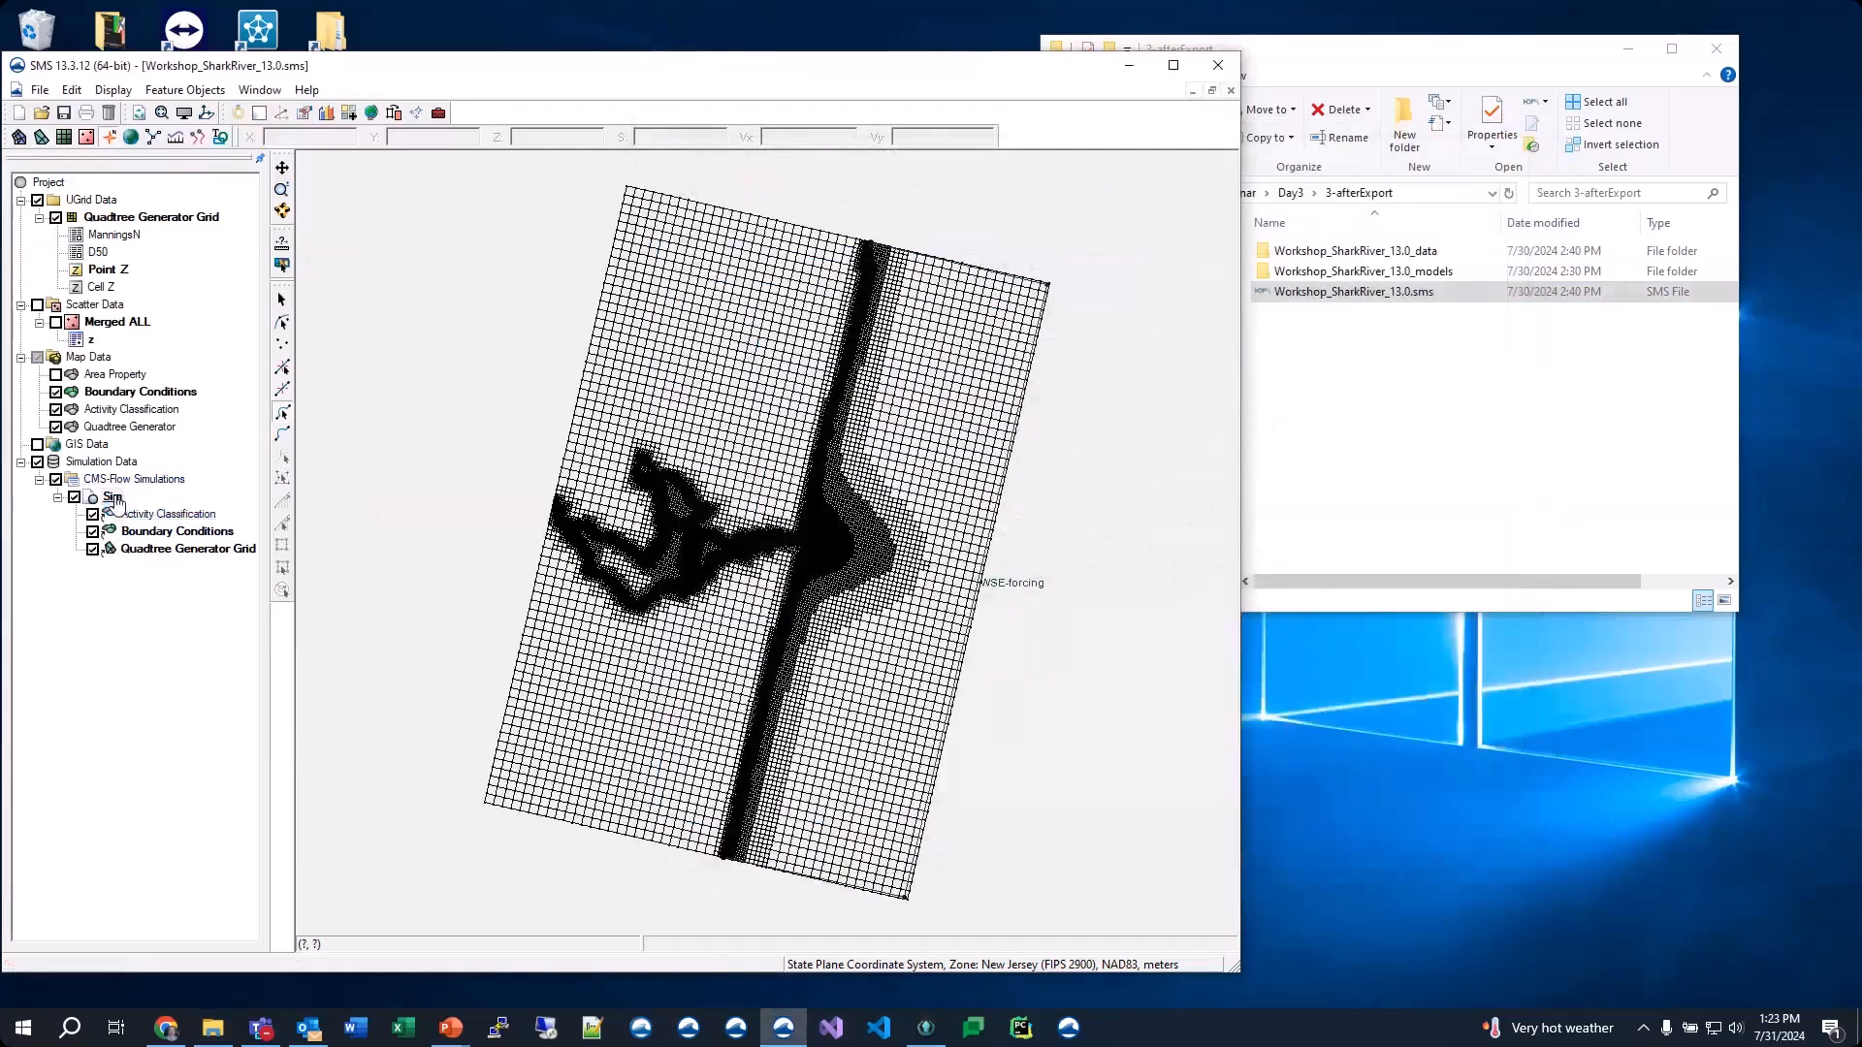
right_click(113, 497)
left_click(205, 763)
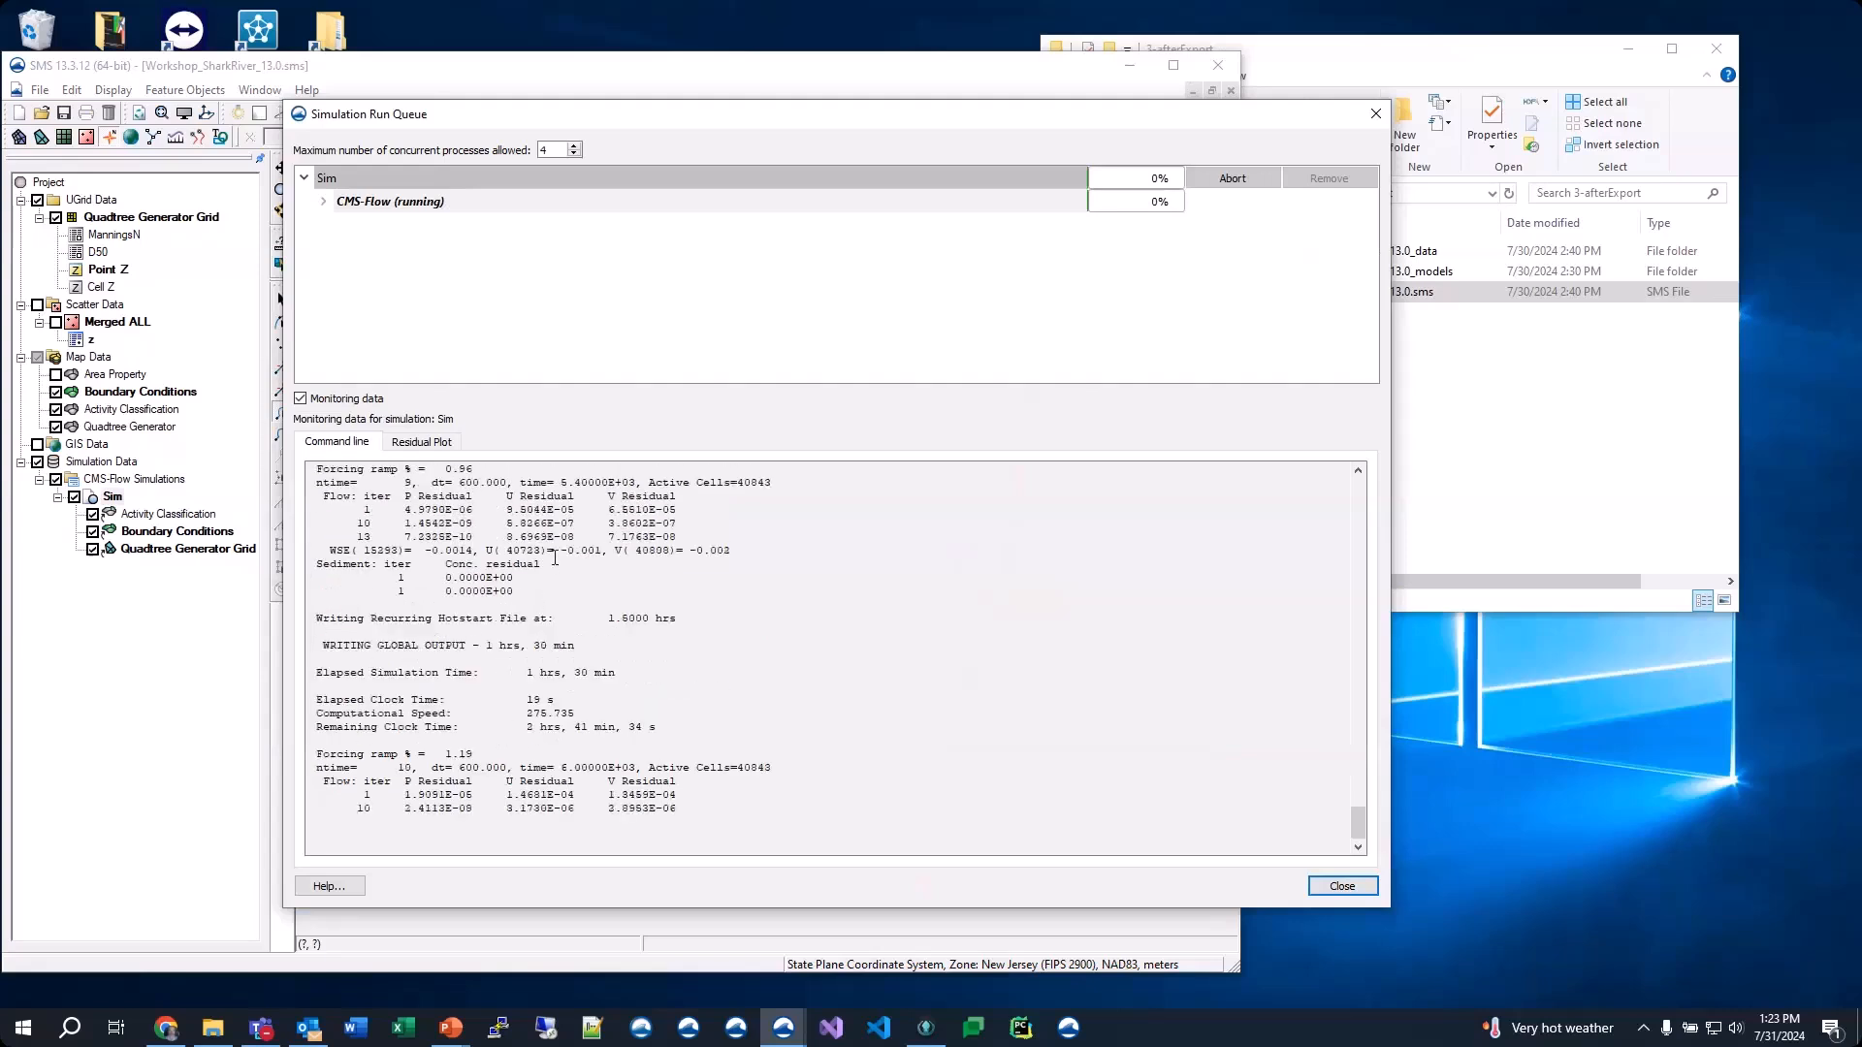
Review the command line output and residual plot of the running Sim simulation, then abort the run
left_click_drag(1353, 808, 1352, 792)
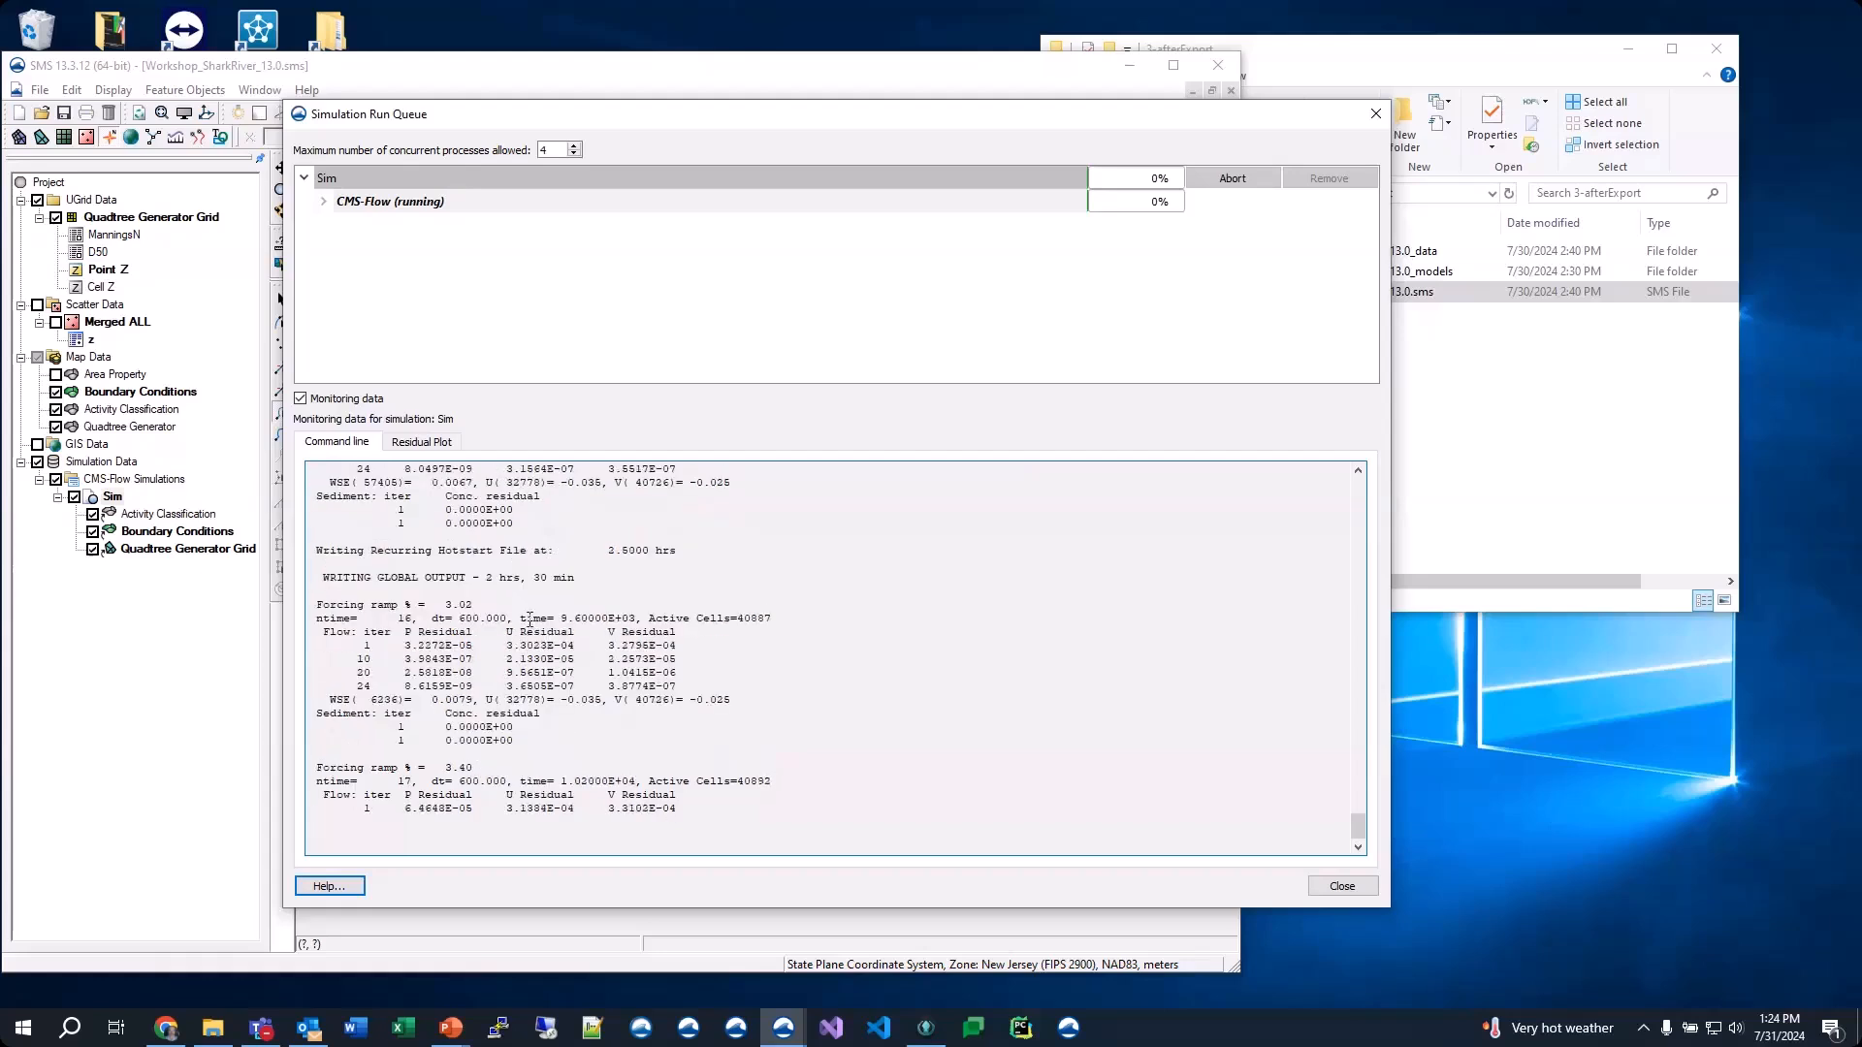
left_click(424, 442)
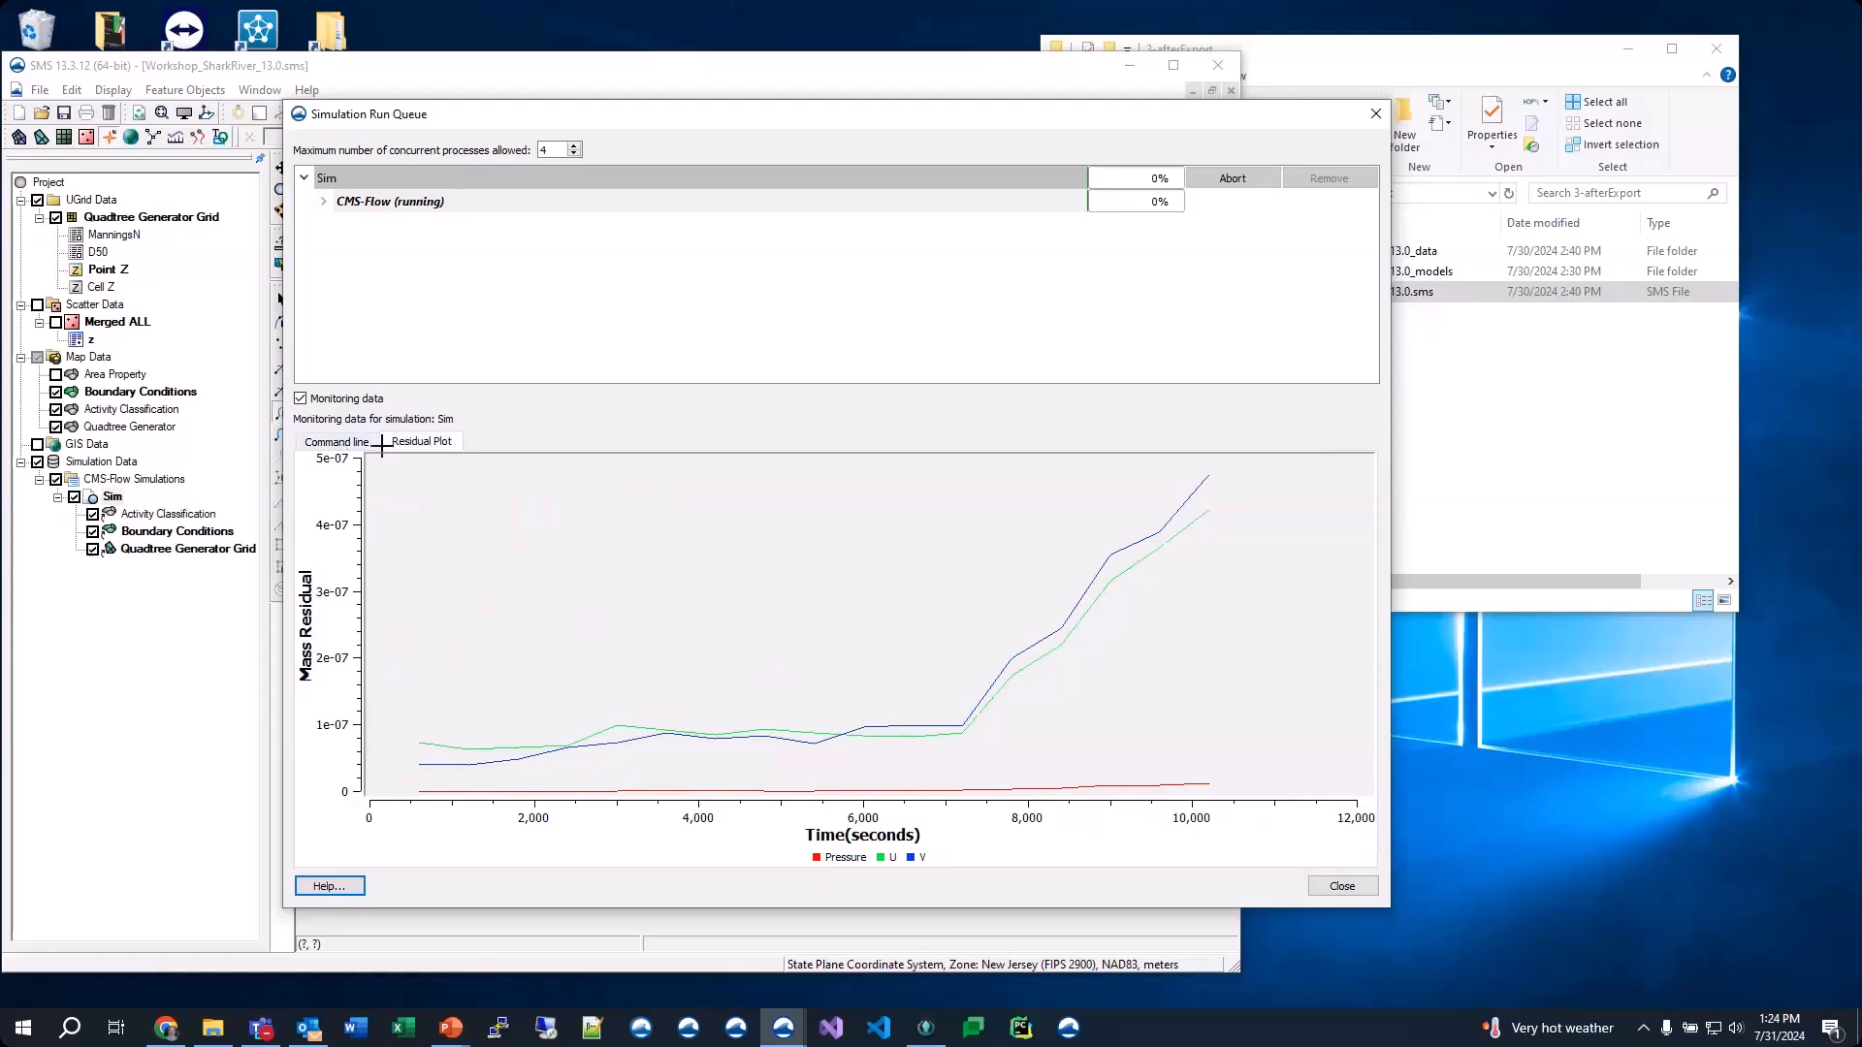
left_click(335, 444)
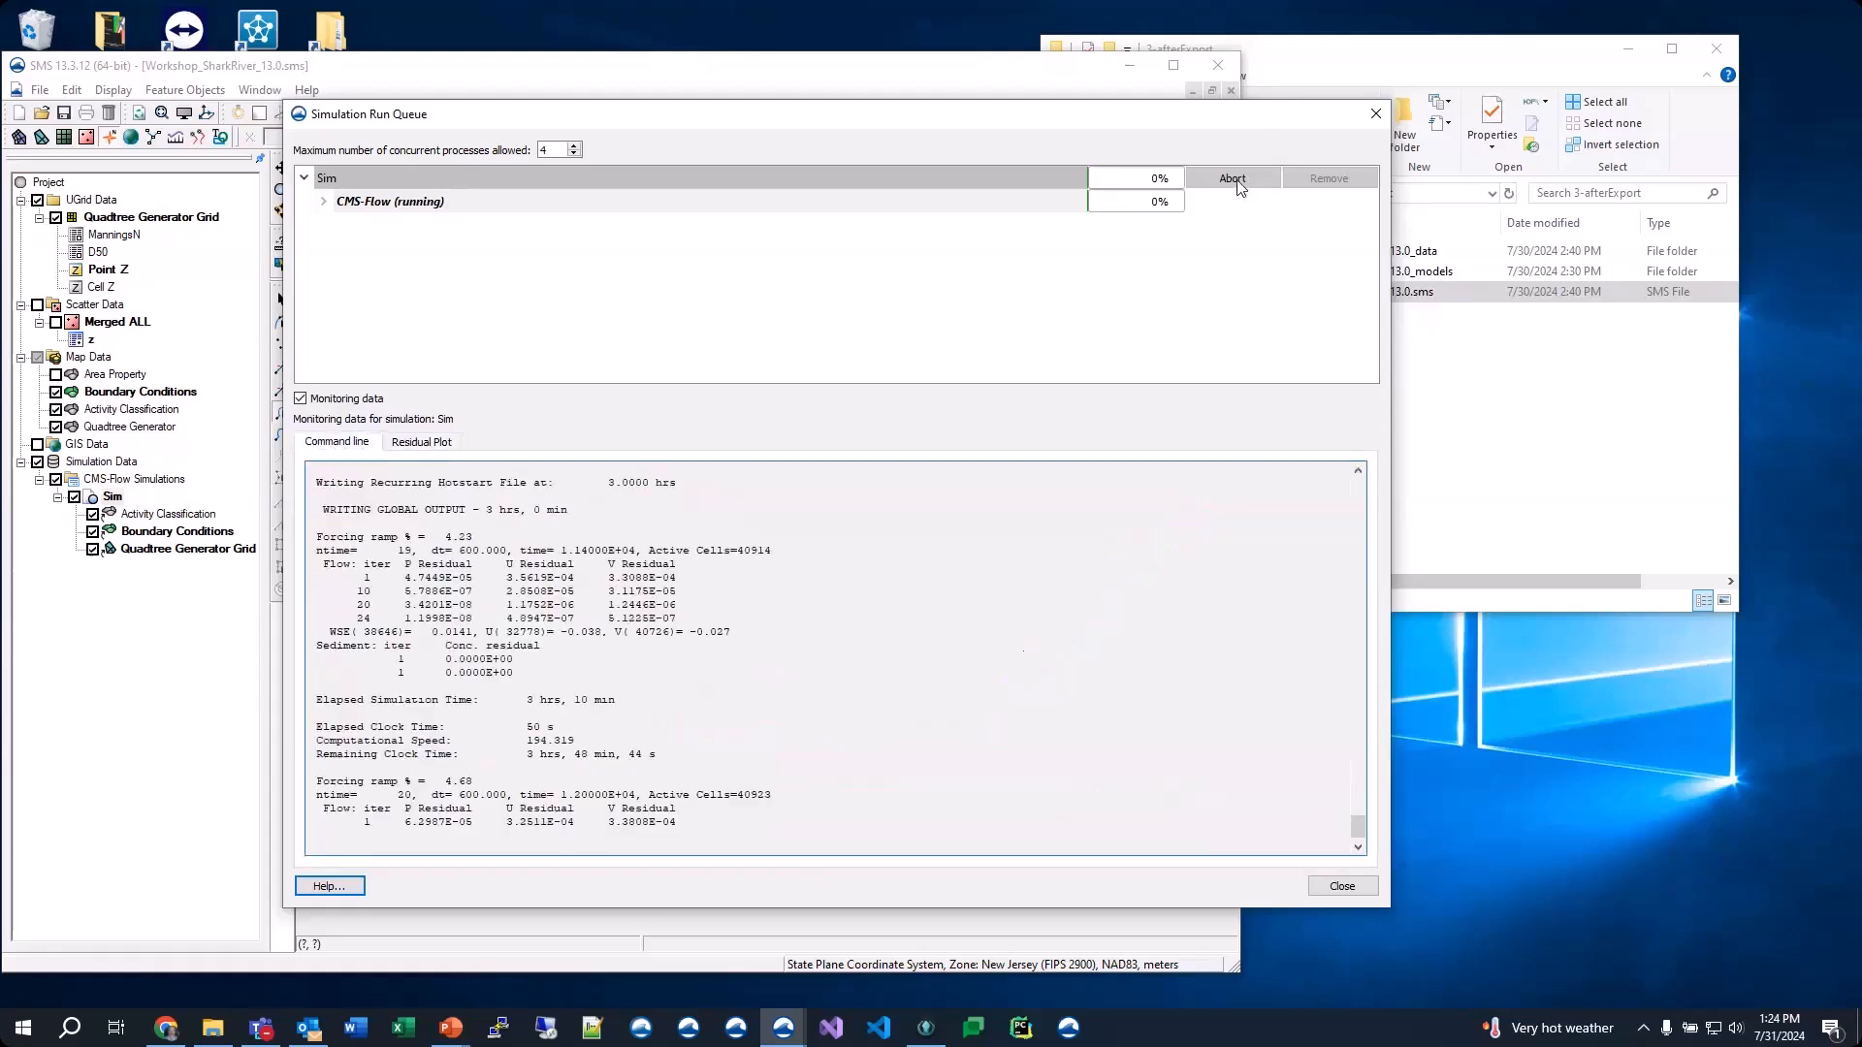
left_click(1239, 186)
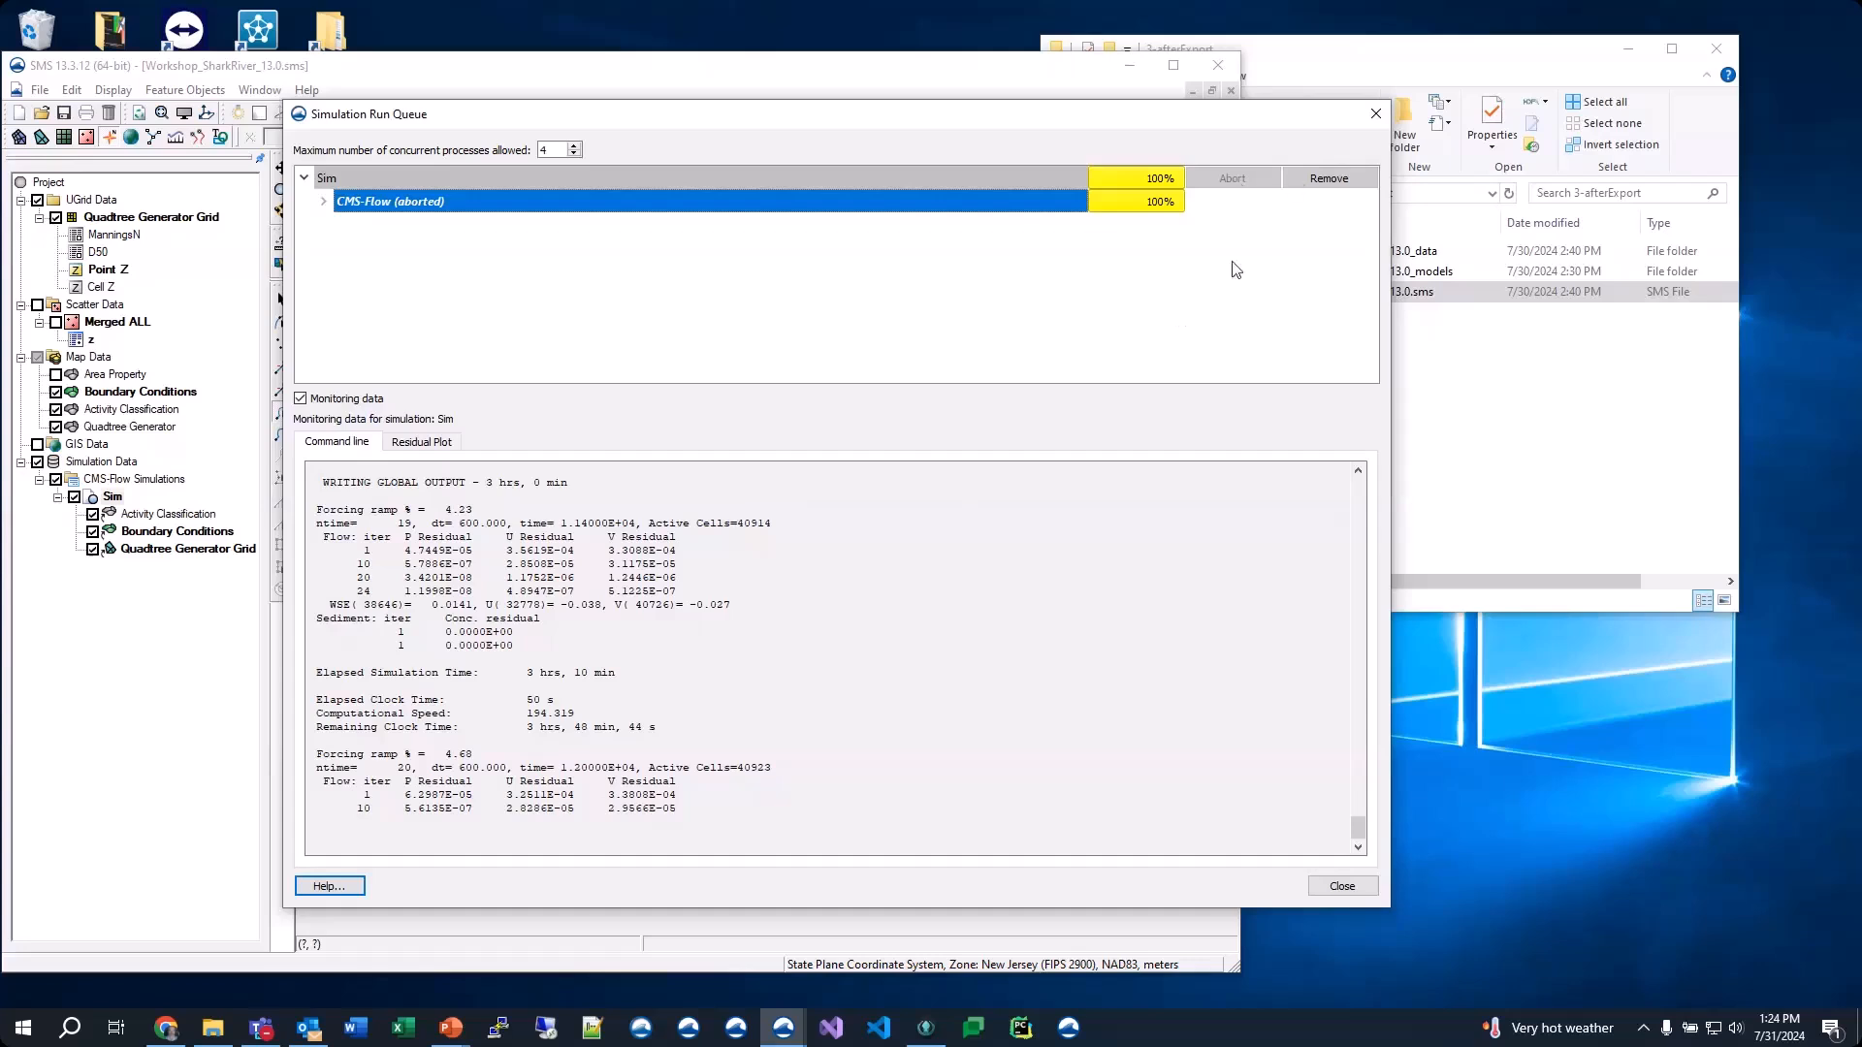
Remove the aborted Sim run from the Simulation Run Queue and close the queue
left_click(1329, 178)
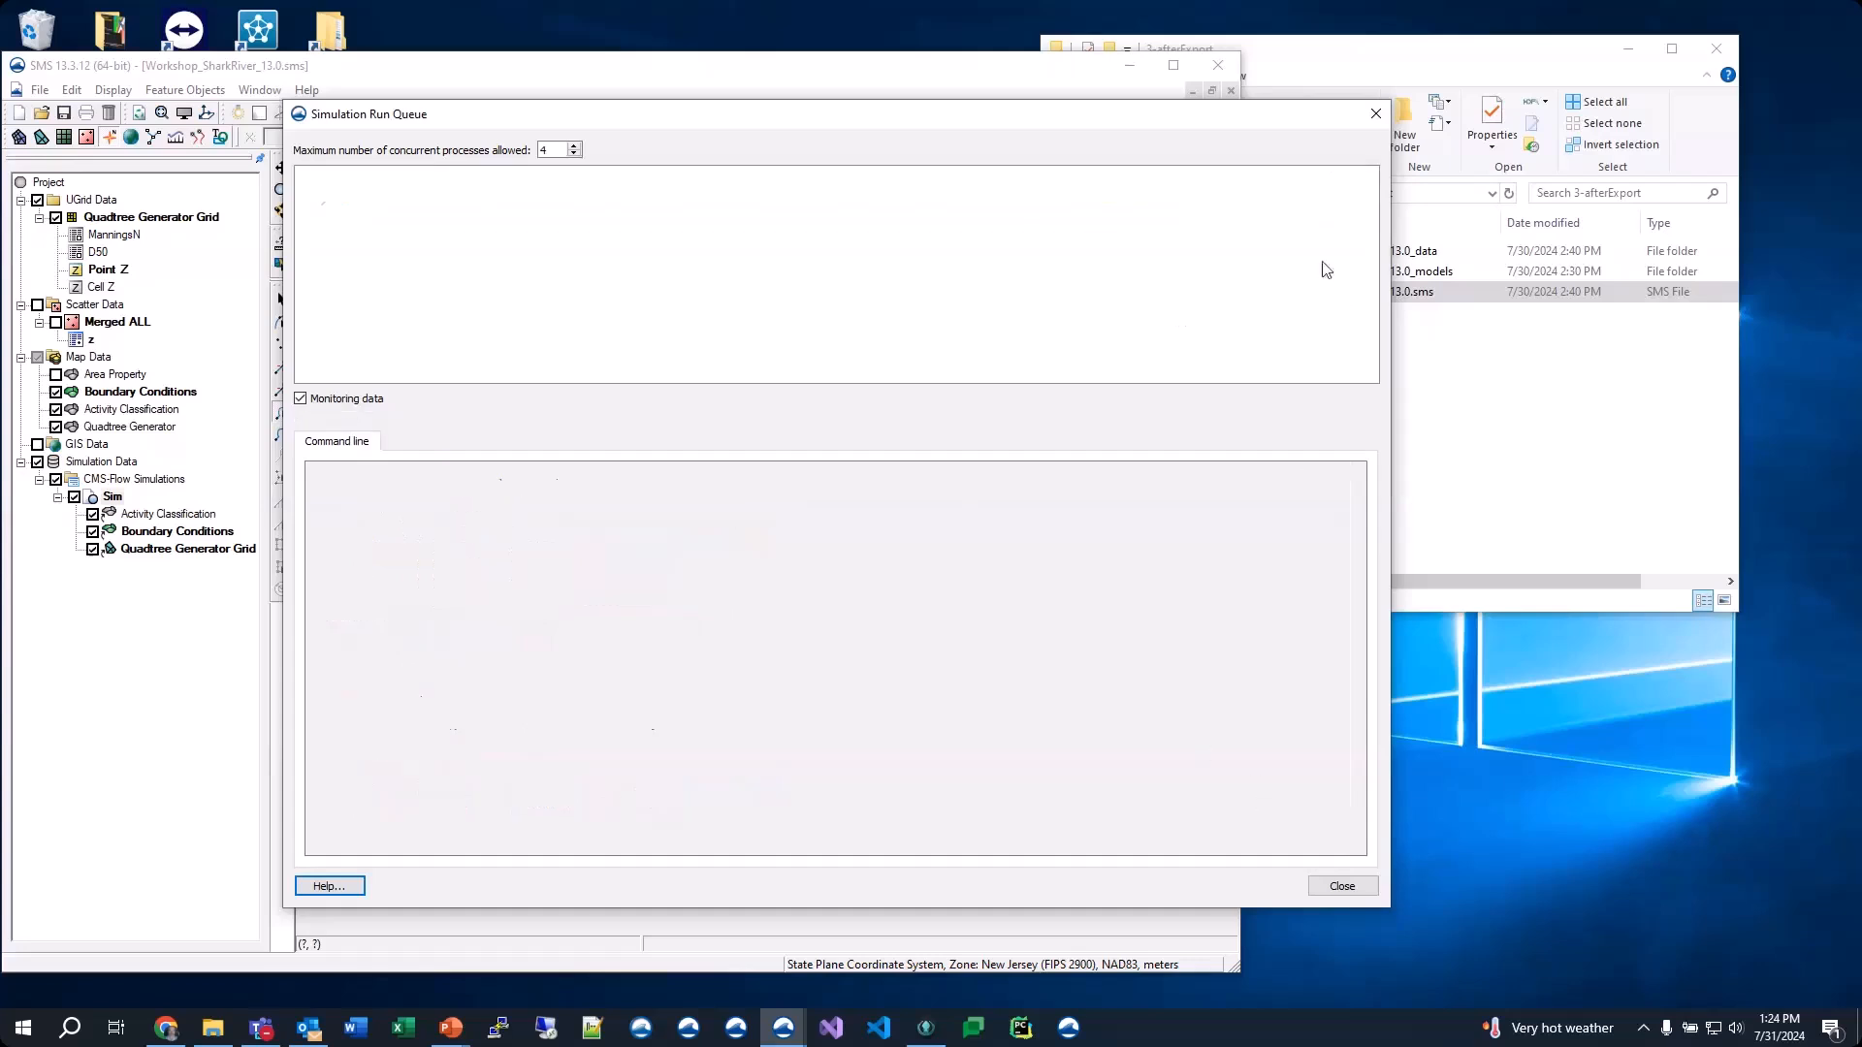
left_click(1342, 886)
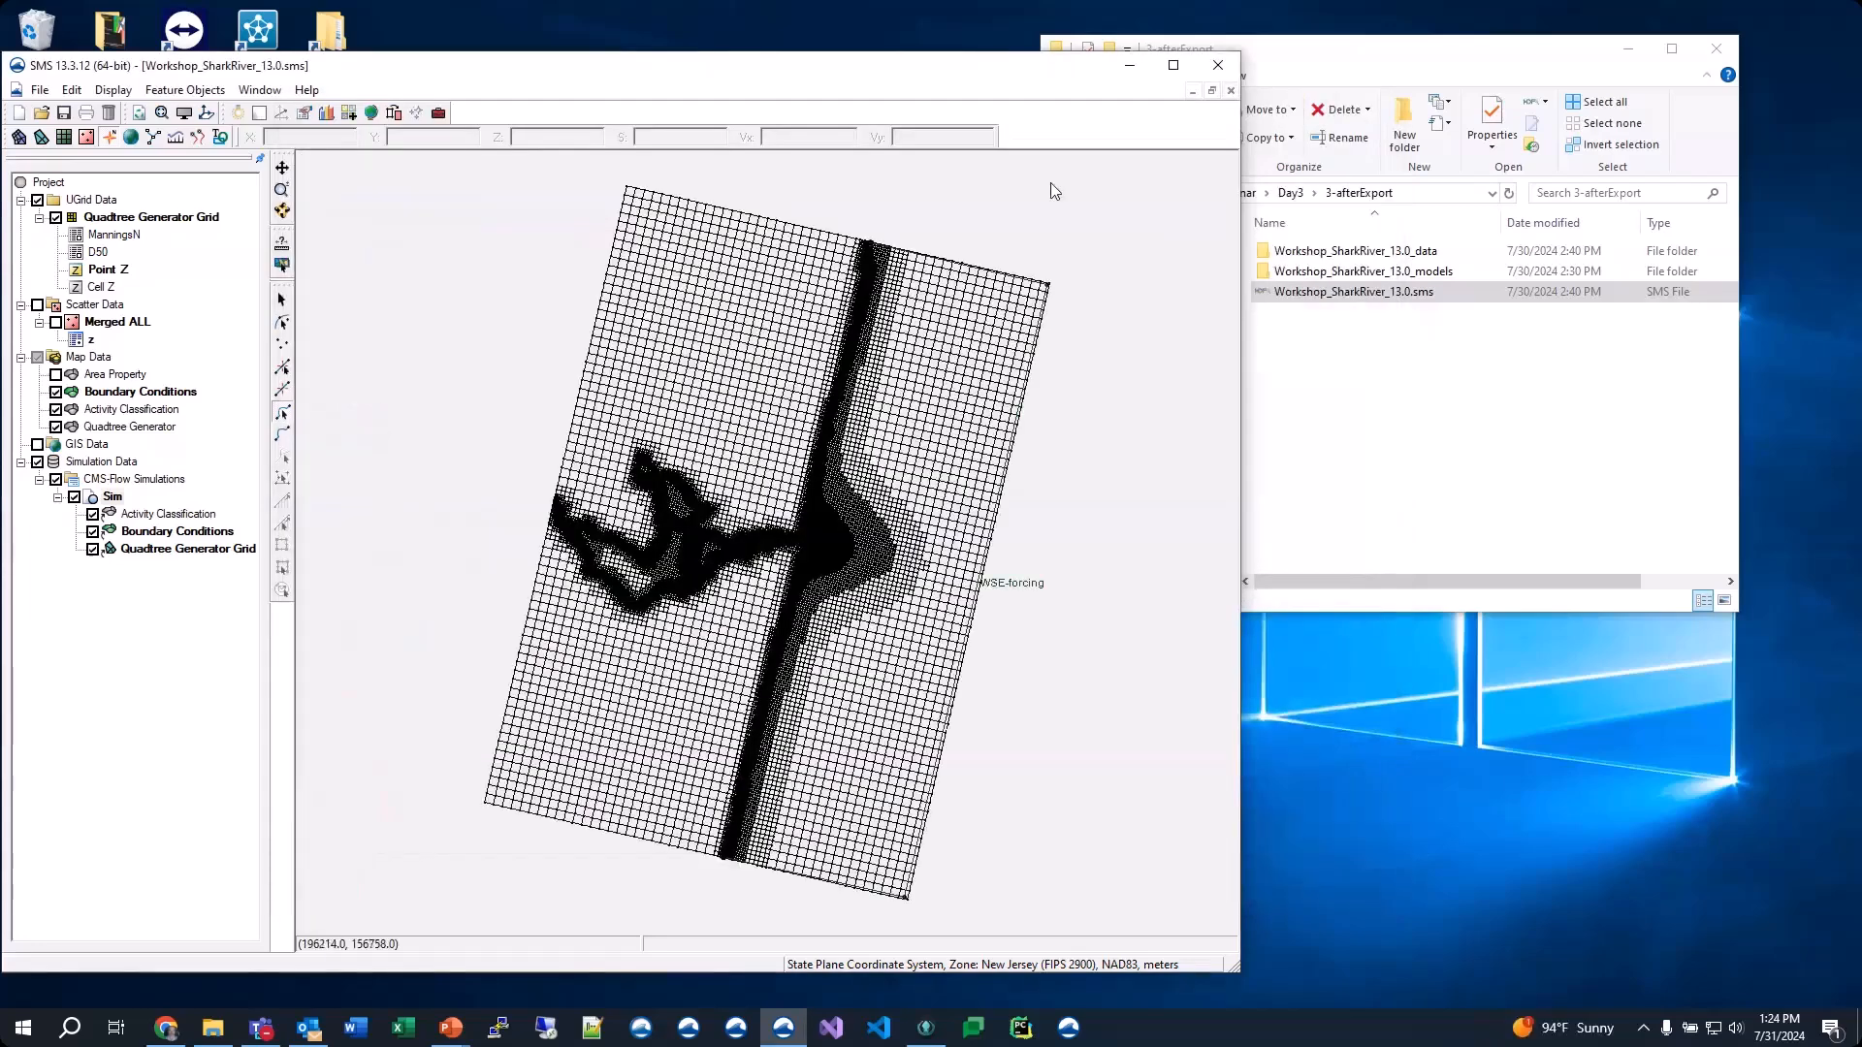
key("XF86AudioRaiseVolume")
key("XF86AudioRaiseVolume")
key("XF86AudioRaiseVolume")
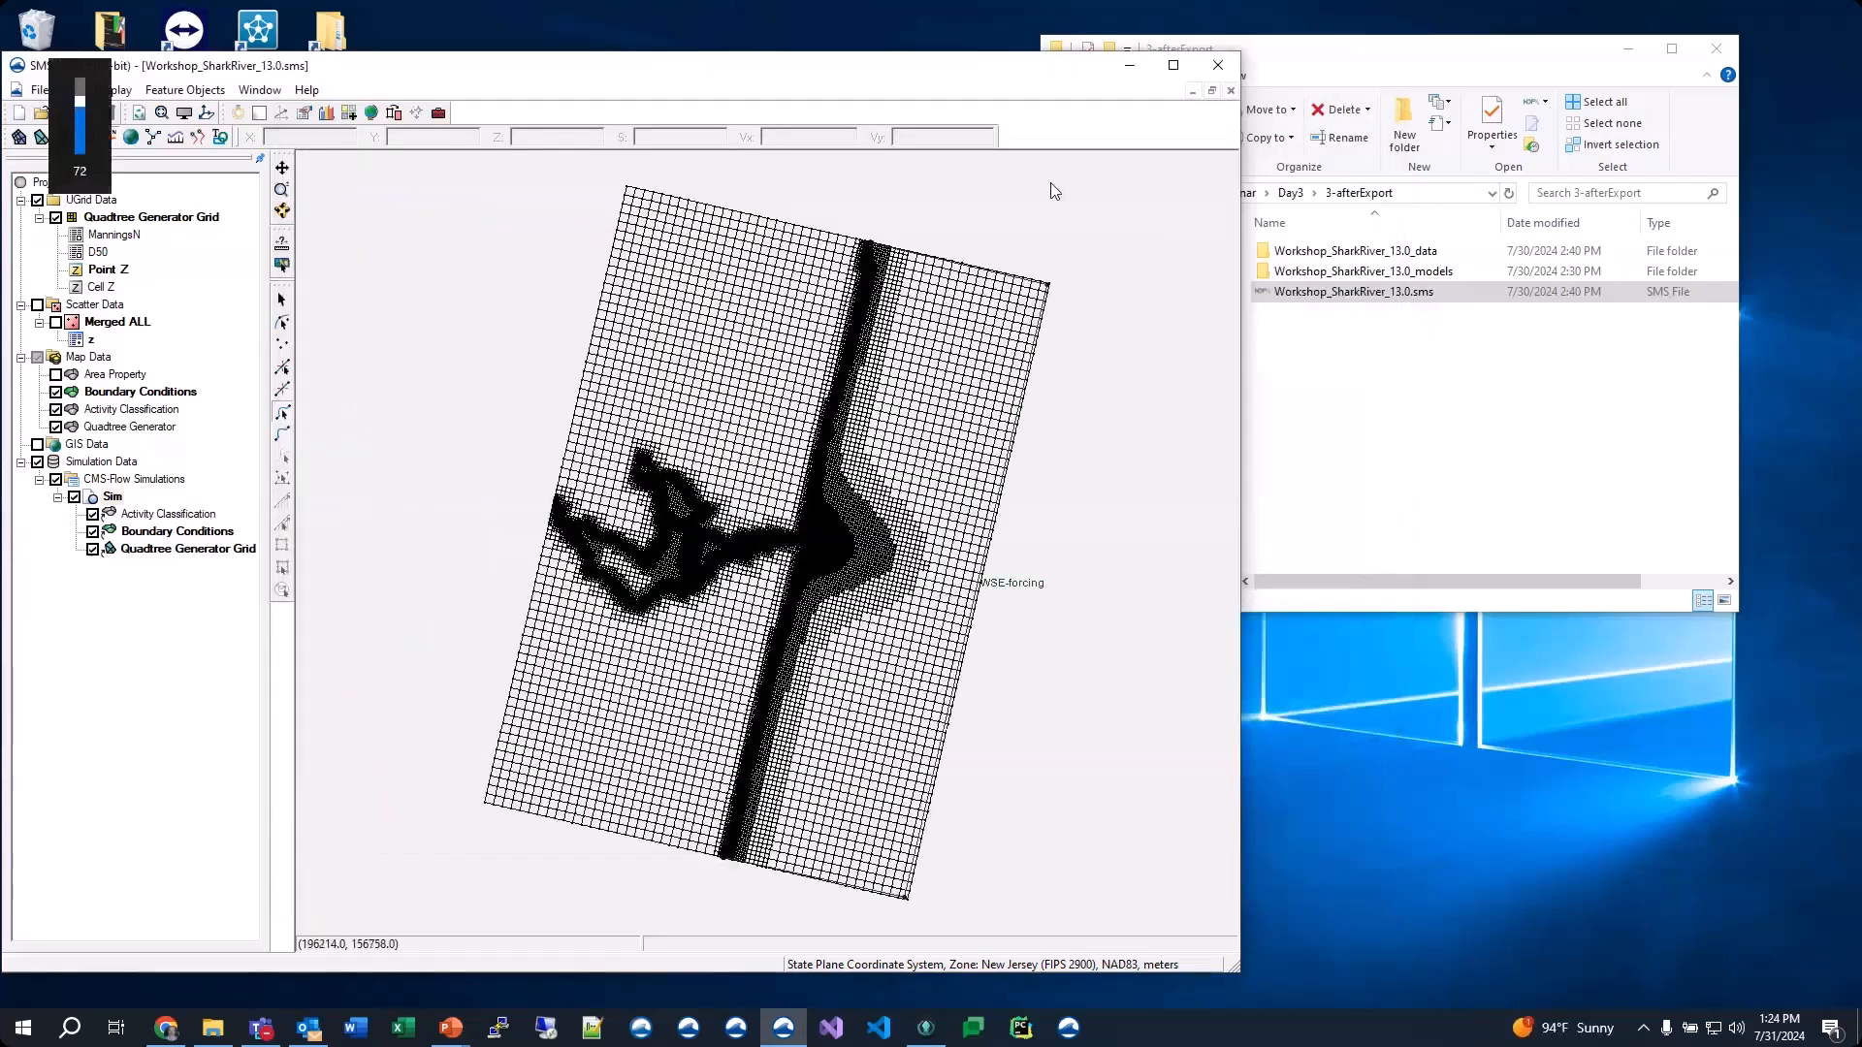
key("XF86AudioRaiseVolume")
key("XF86AudioRaiseVolume")
key("XF86AudioRaiseVolume")
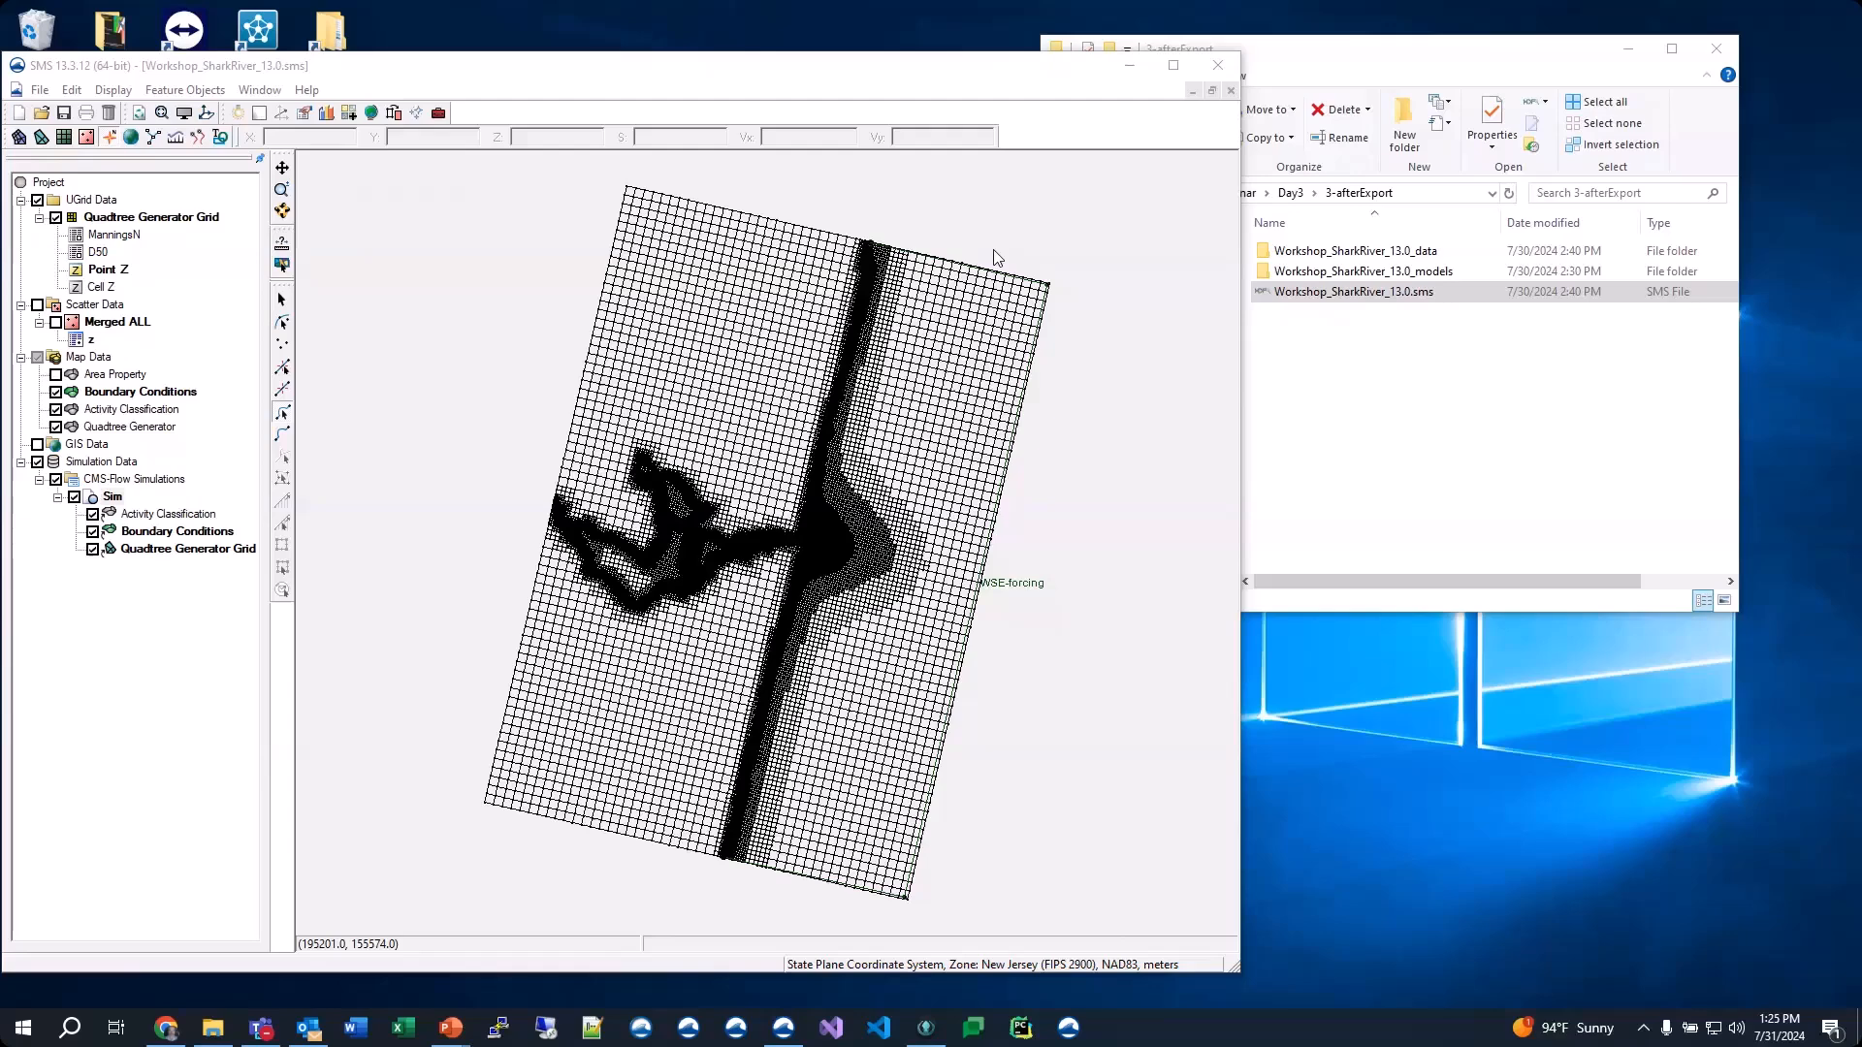
Examine the sediment transport scaling factors and the morphologic acceleration factor in the Sim simulation's model control, and cancel without changes
right_click(112, 499)
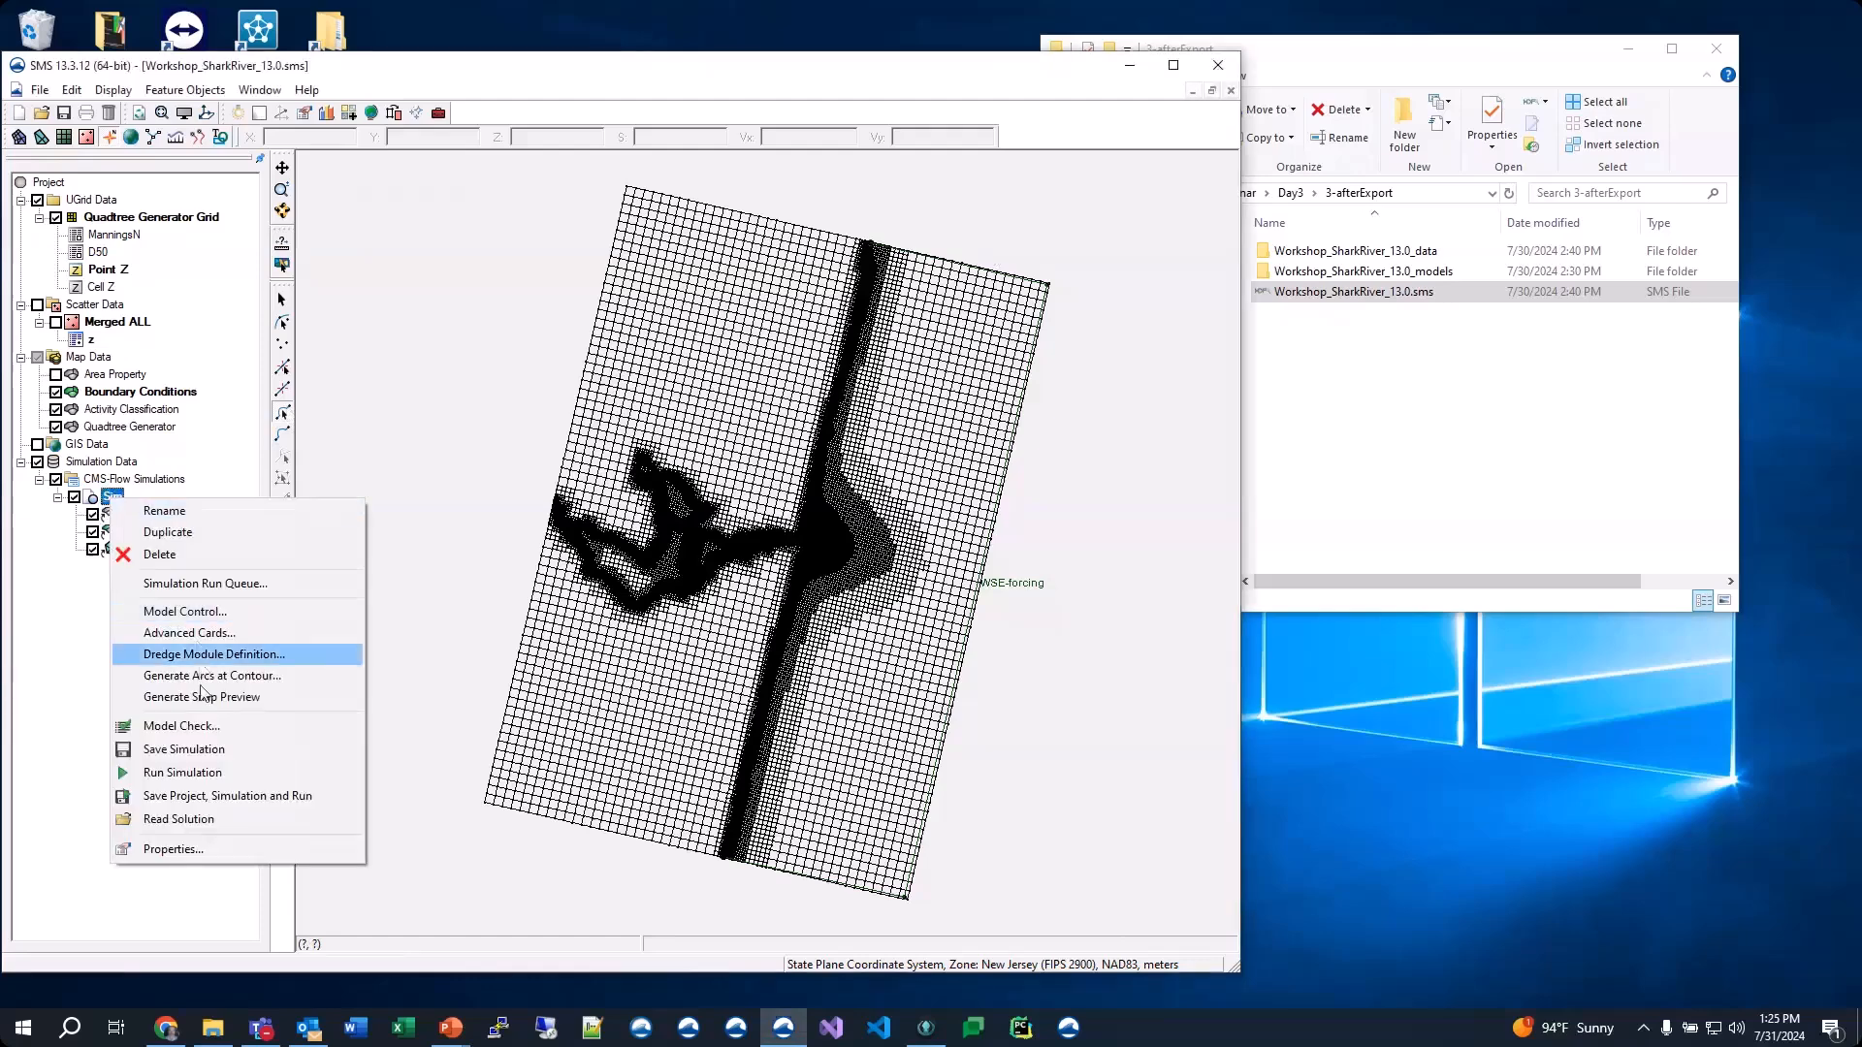
left_click(184, 612)
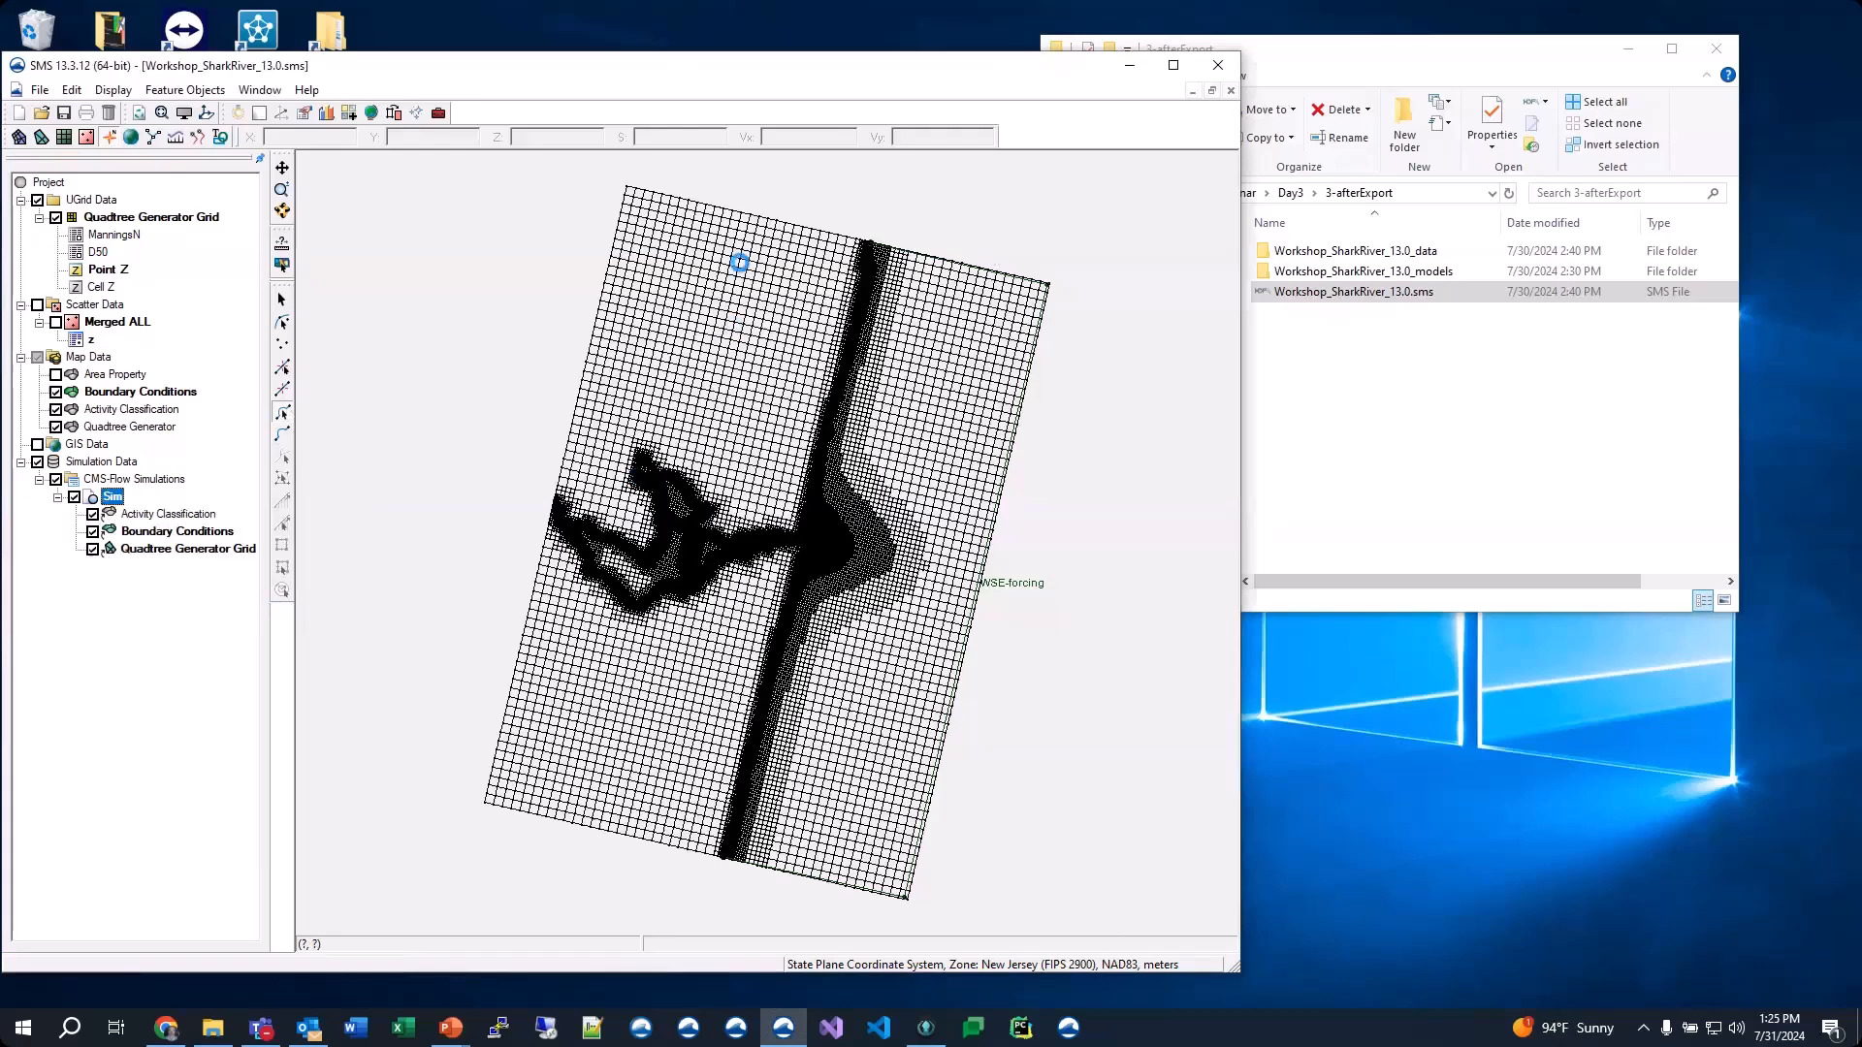
left_click(700, 184)
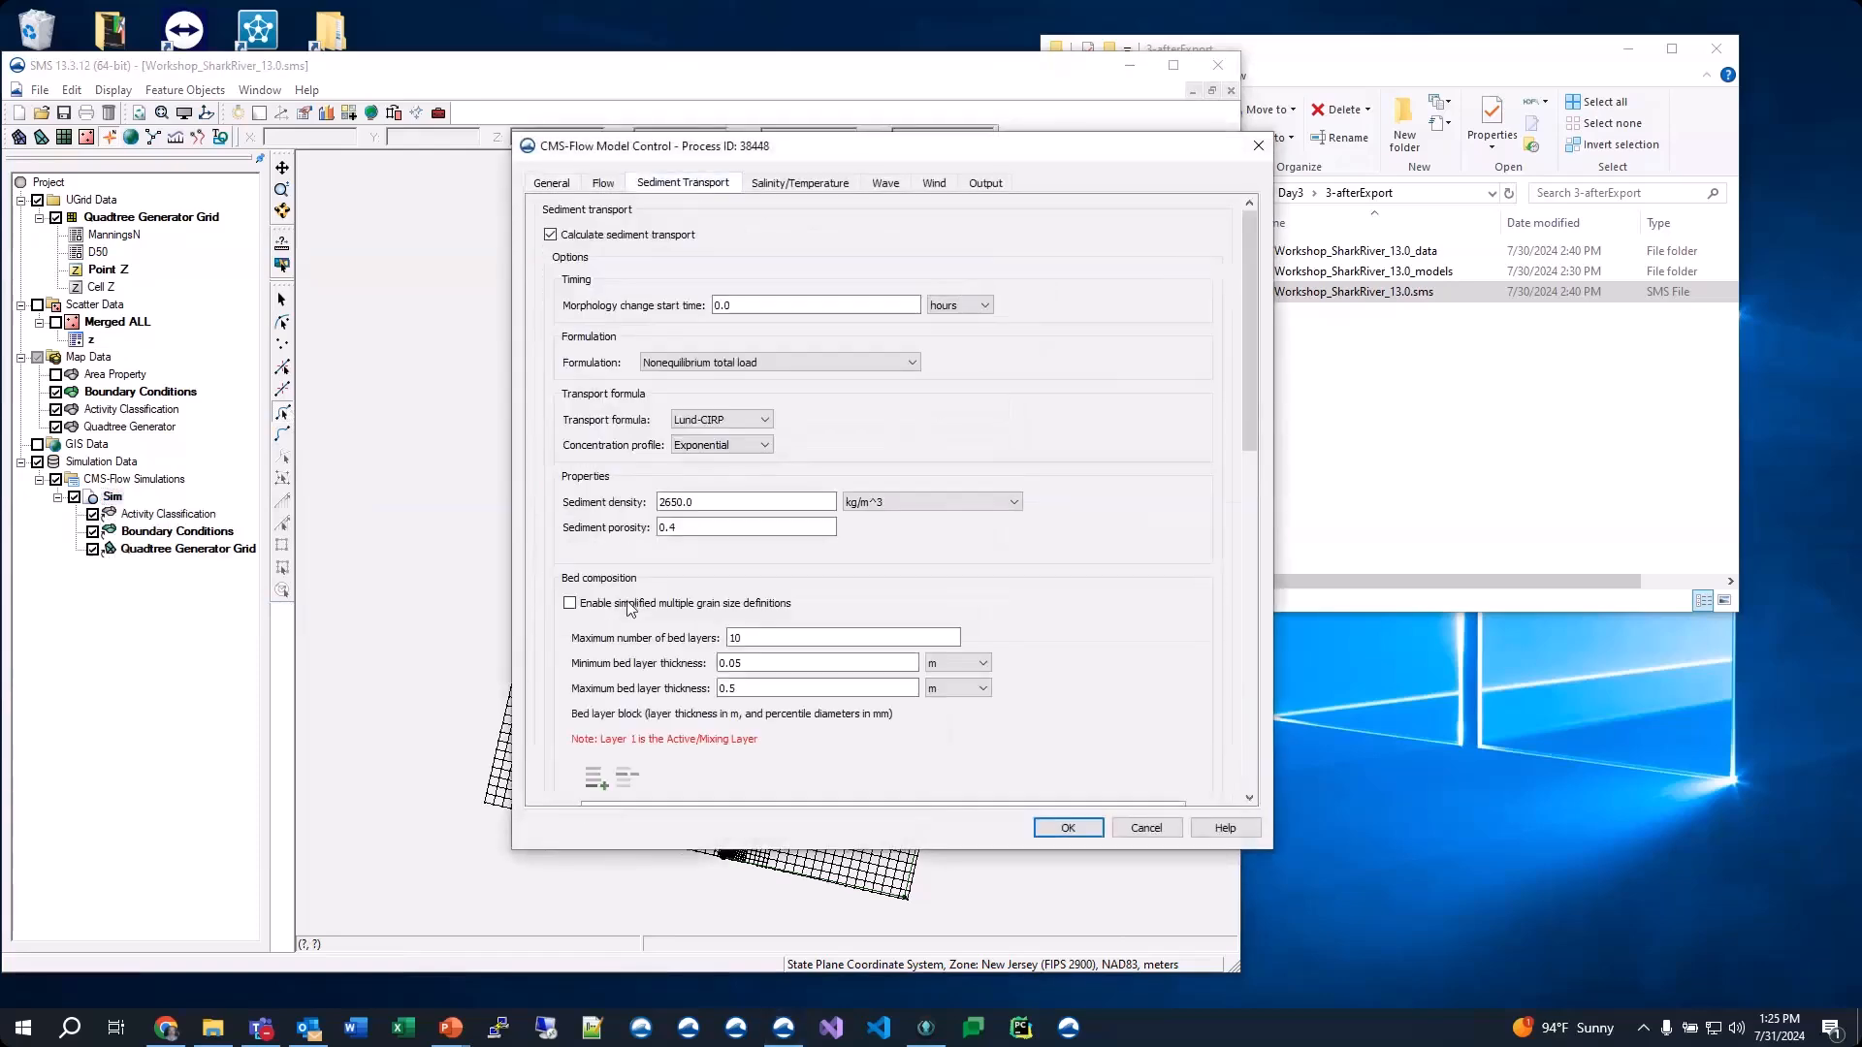
scroll(628, 606, "down", 5)
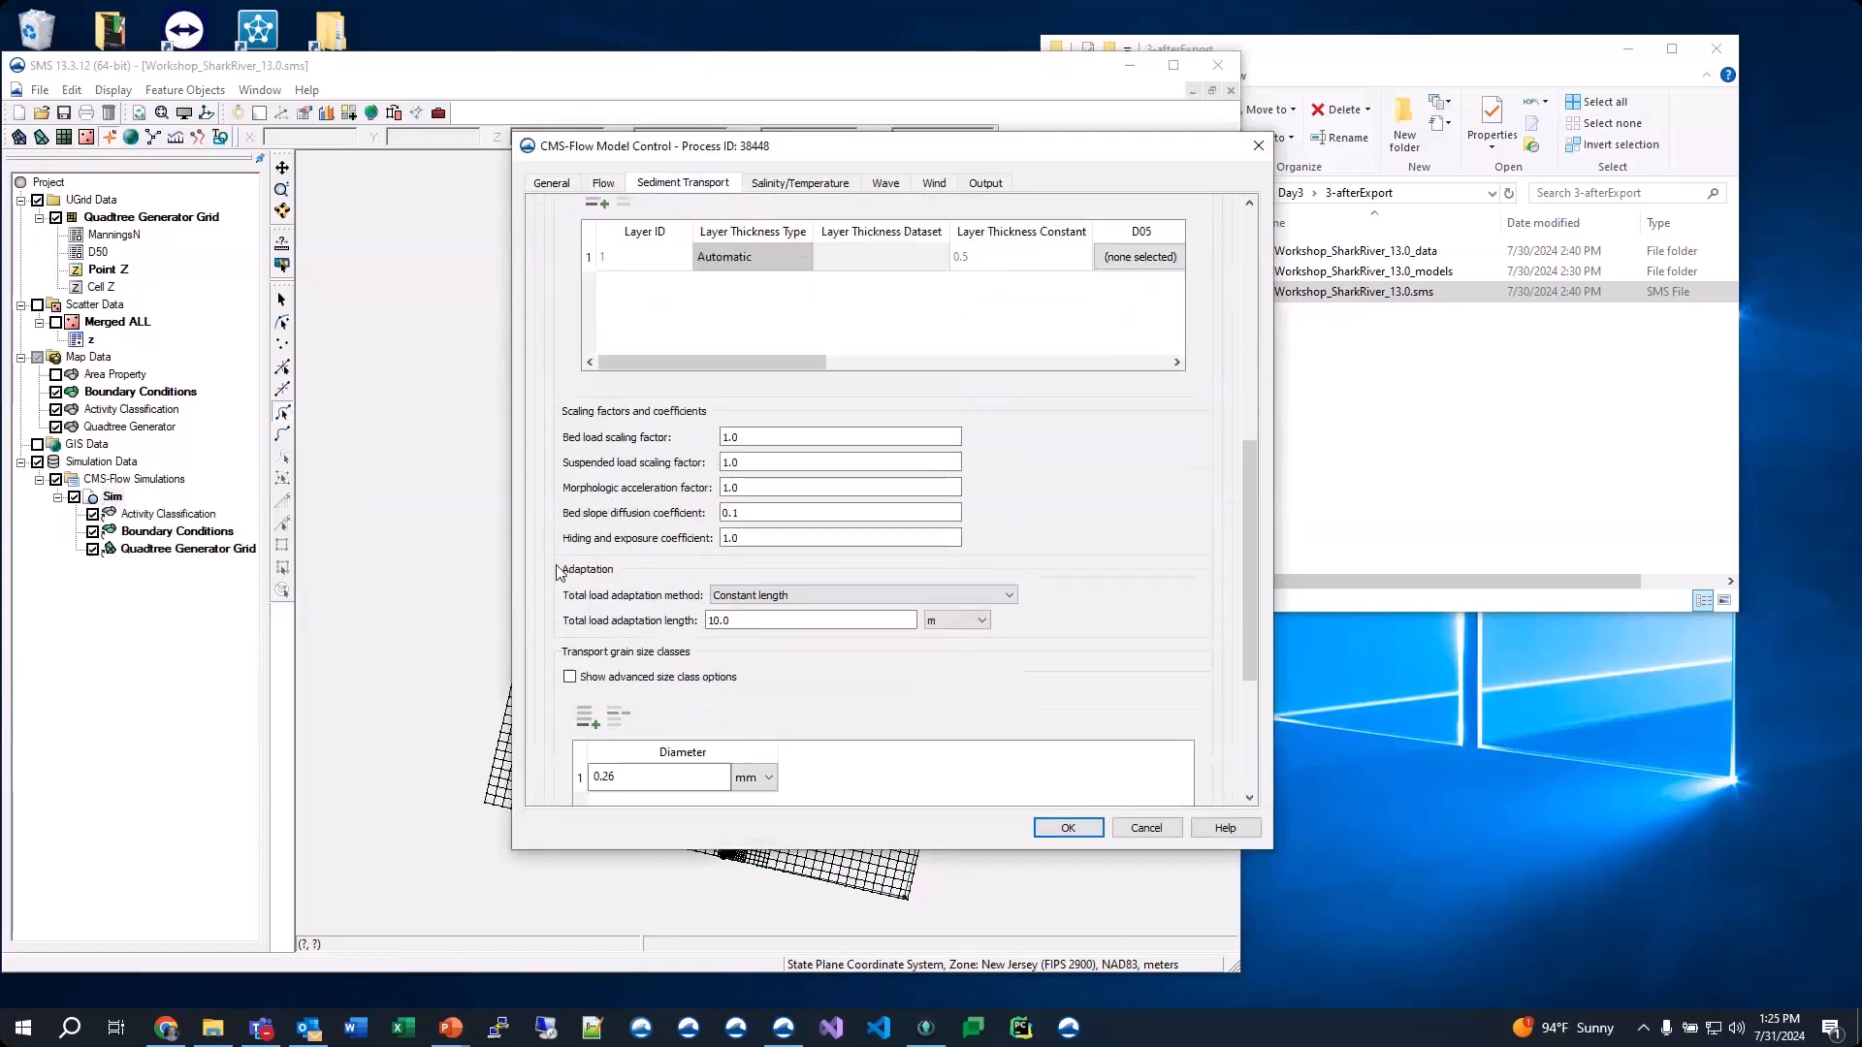
scroll(557, 572, "down", 1)
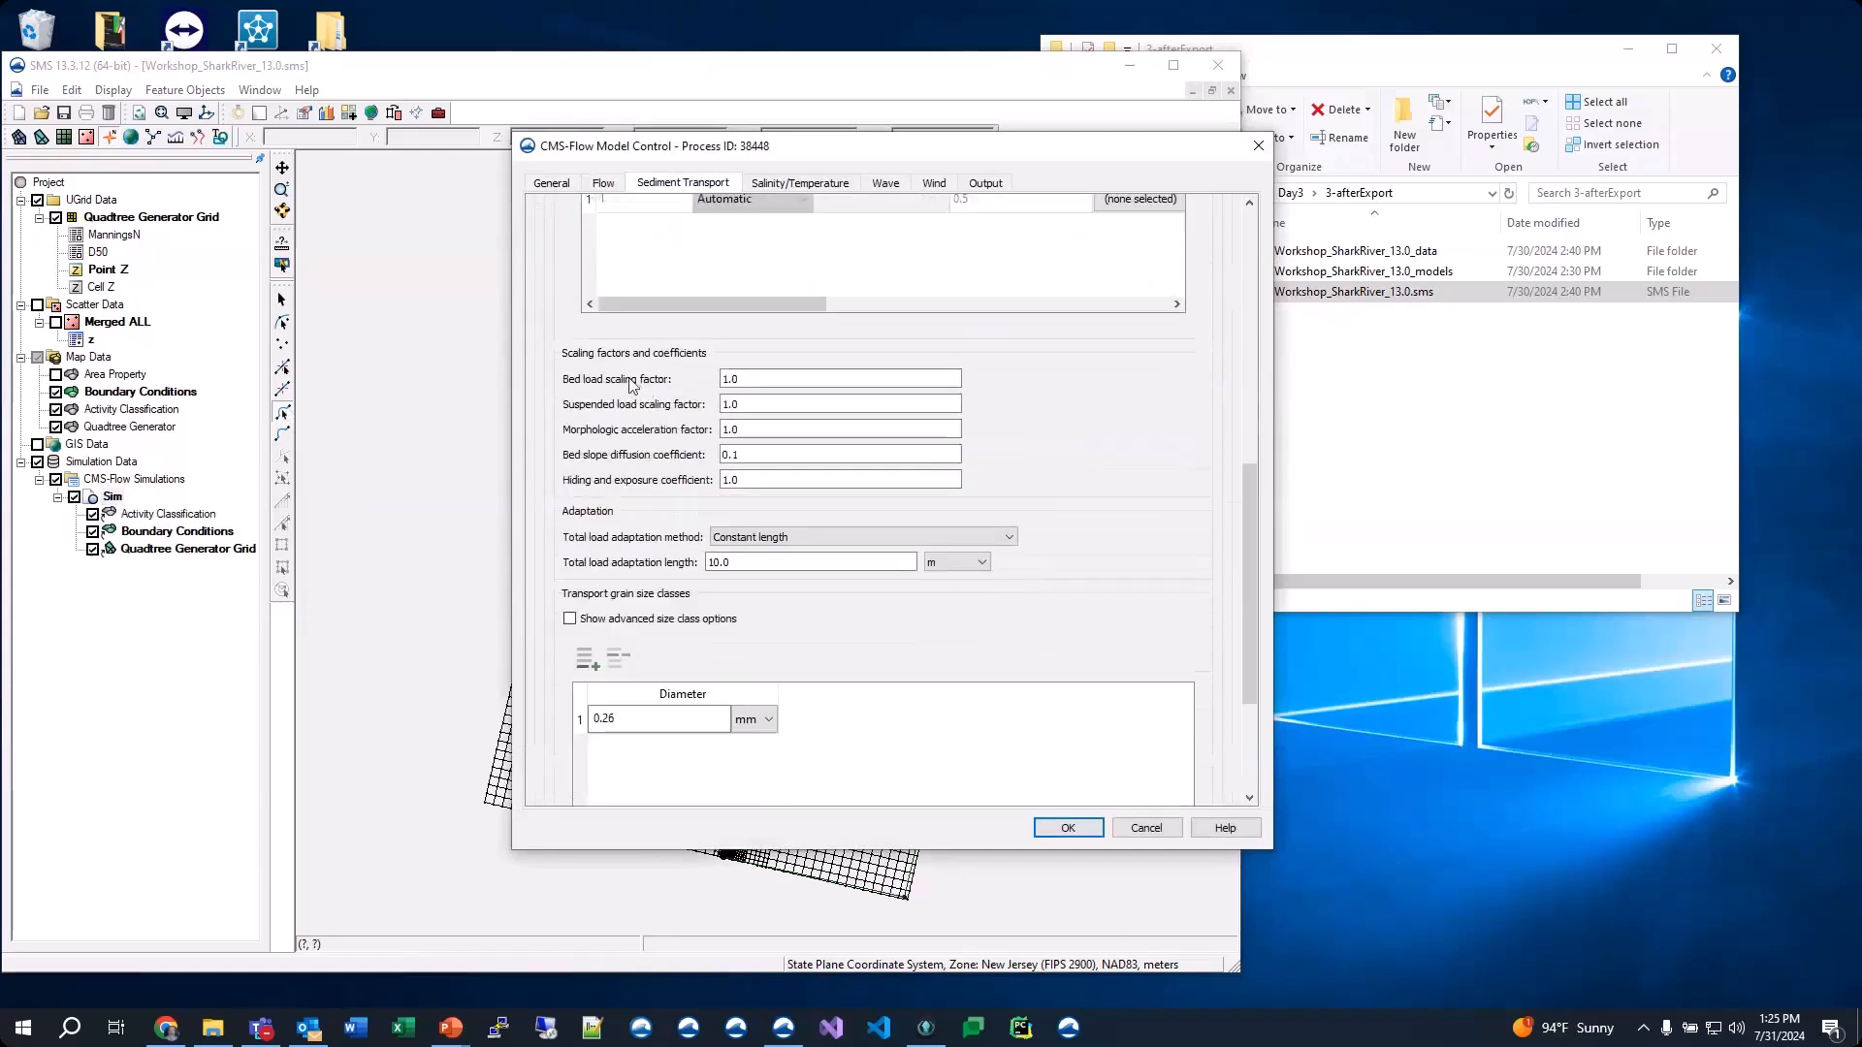
left_click(732, 378)
left_click_drag(705, 377, 641, 375)
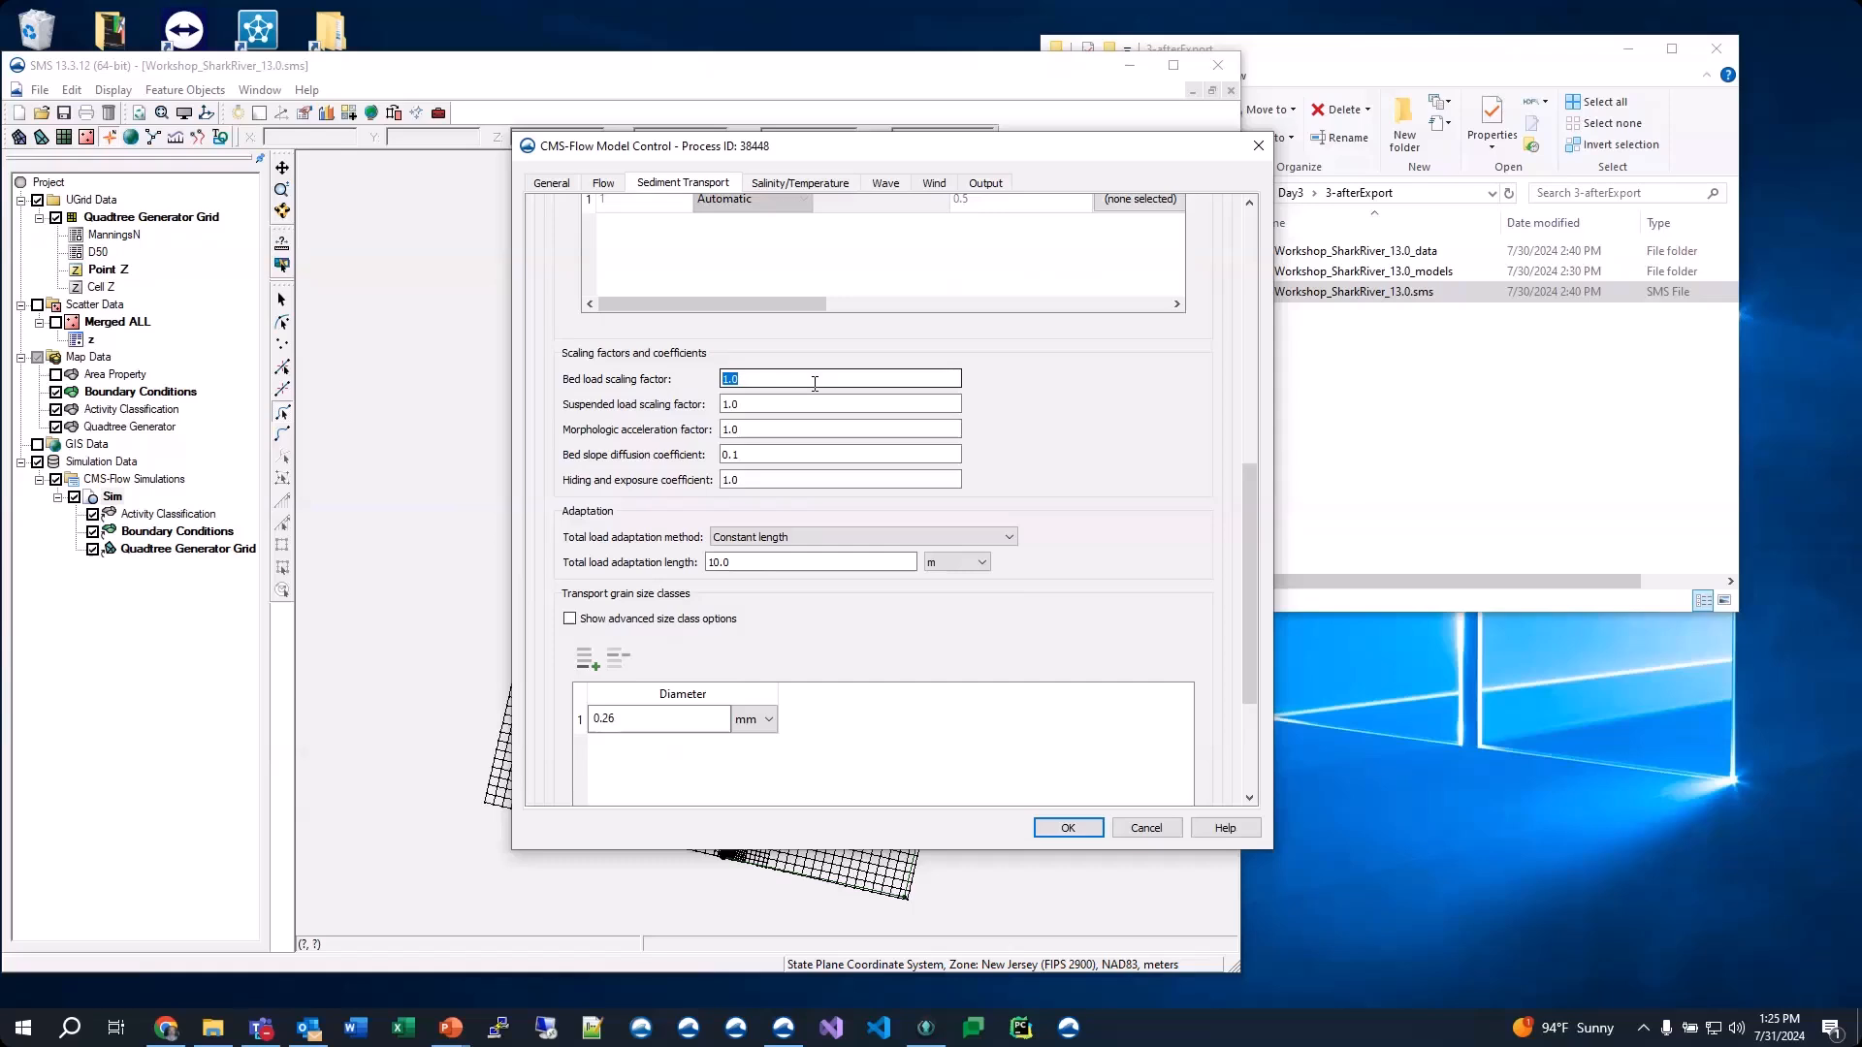
left_click(804, 399)
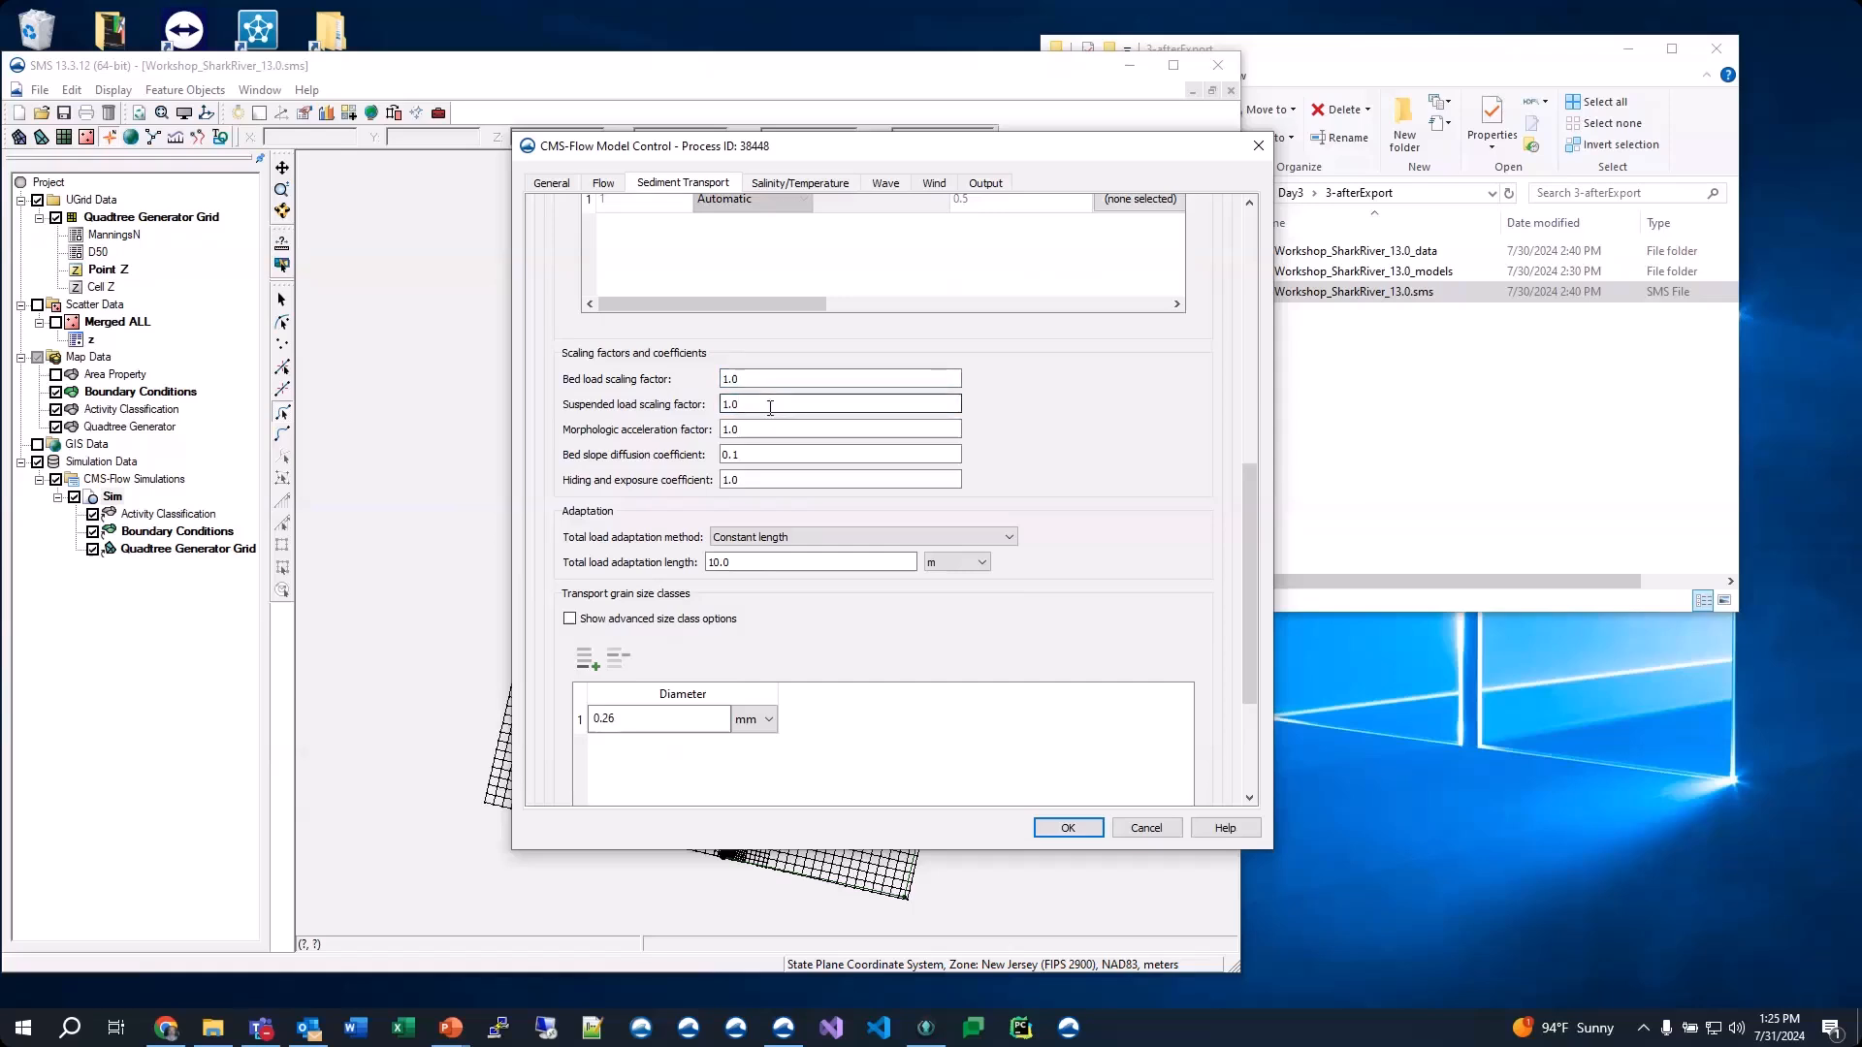
key("Tab")
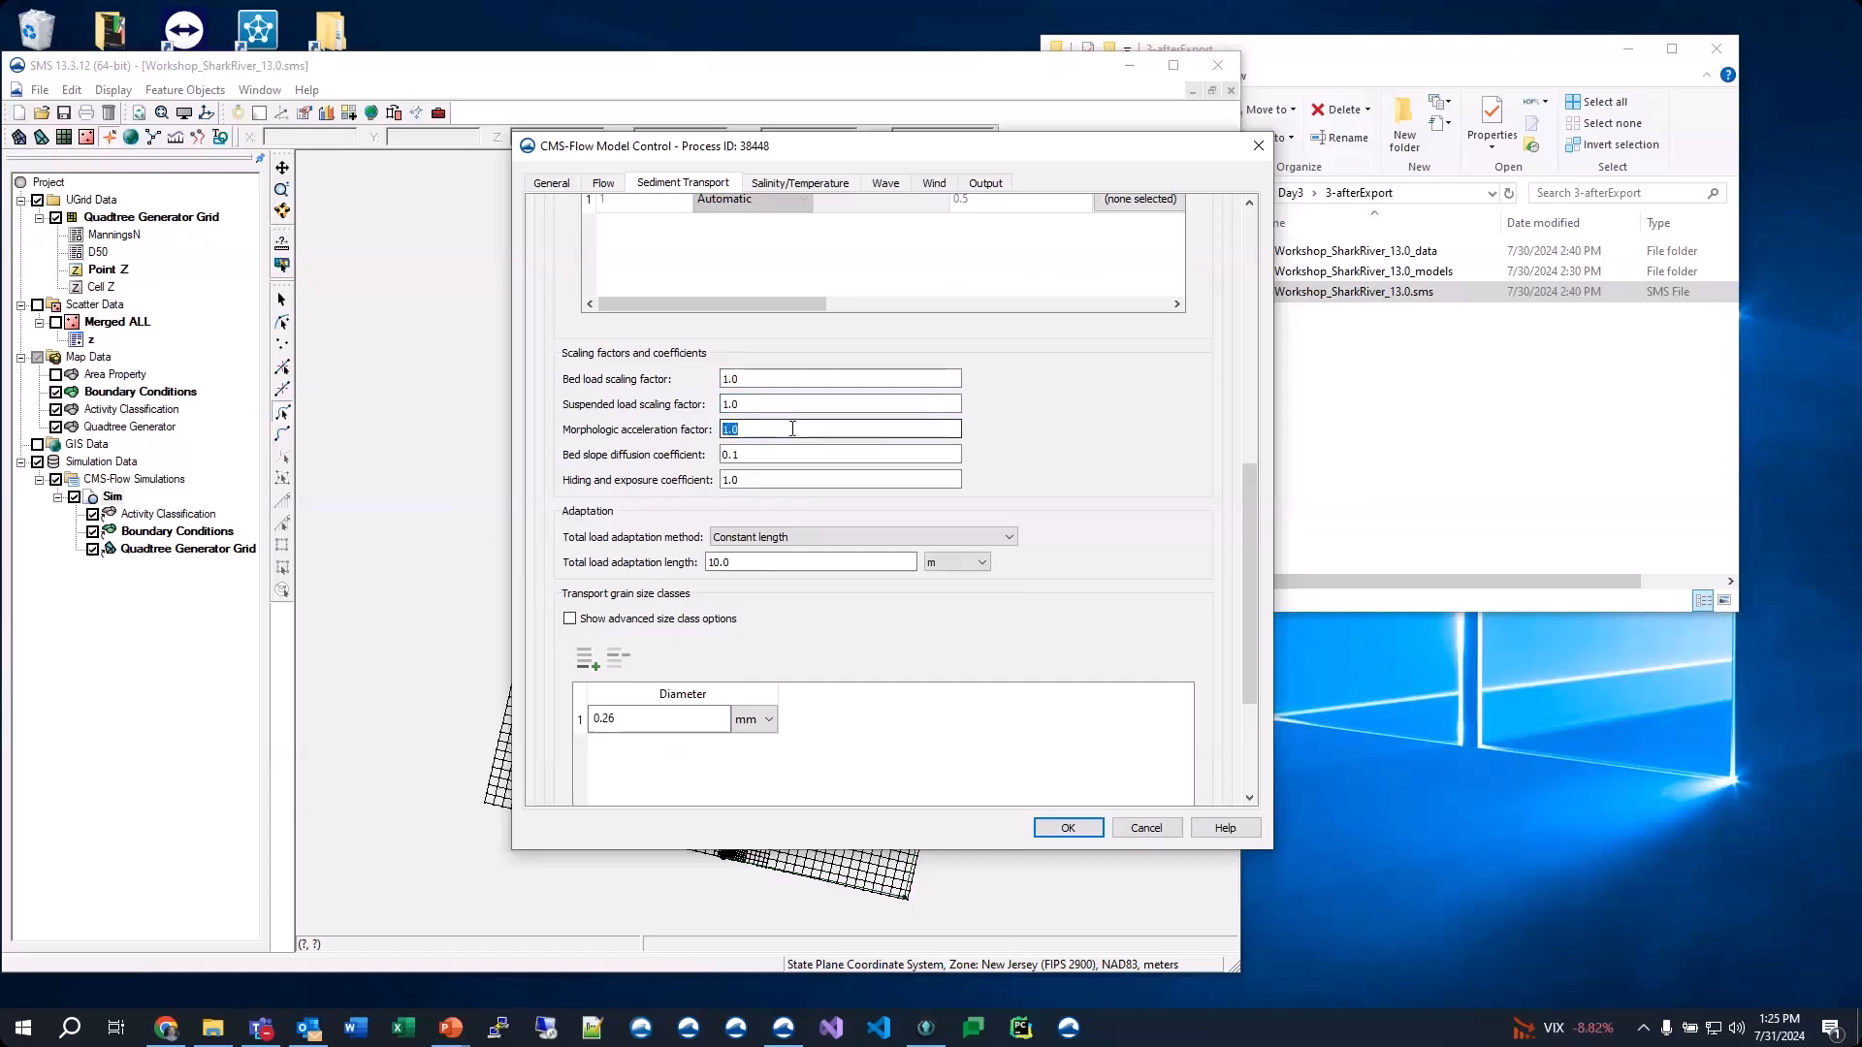
left_click(895, 433)
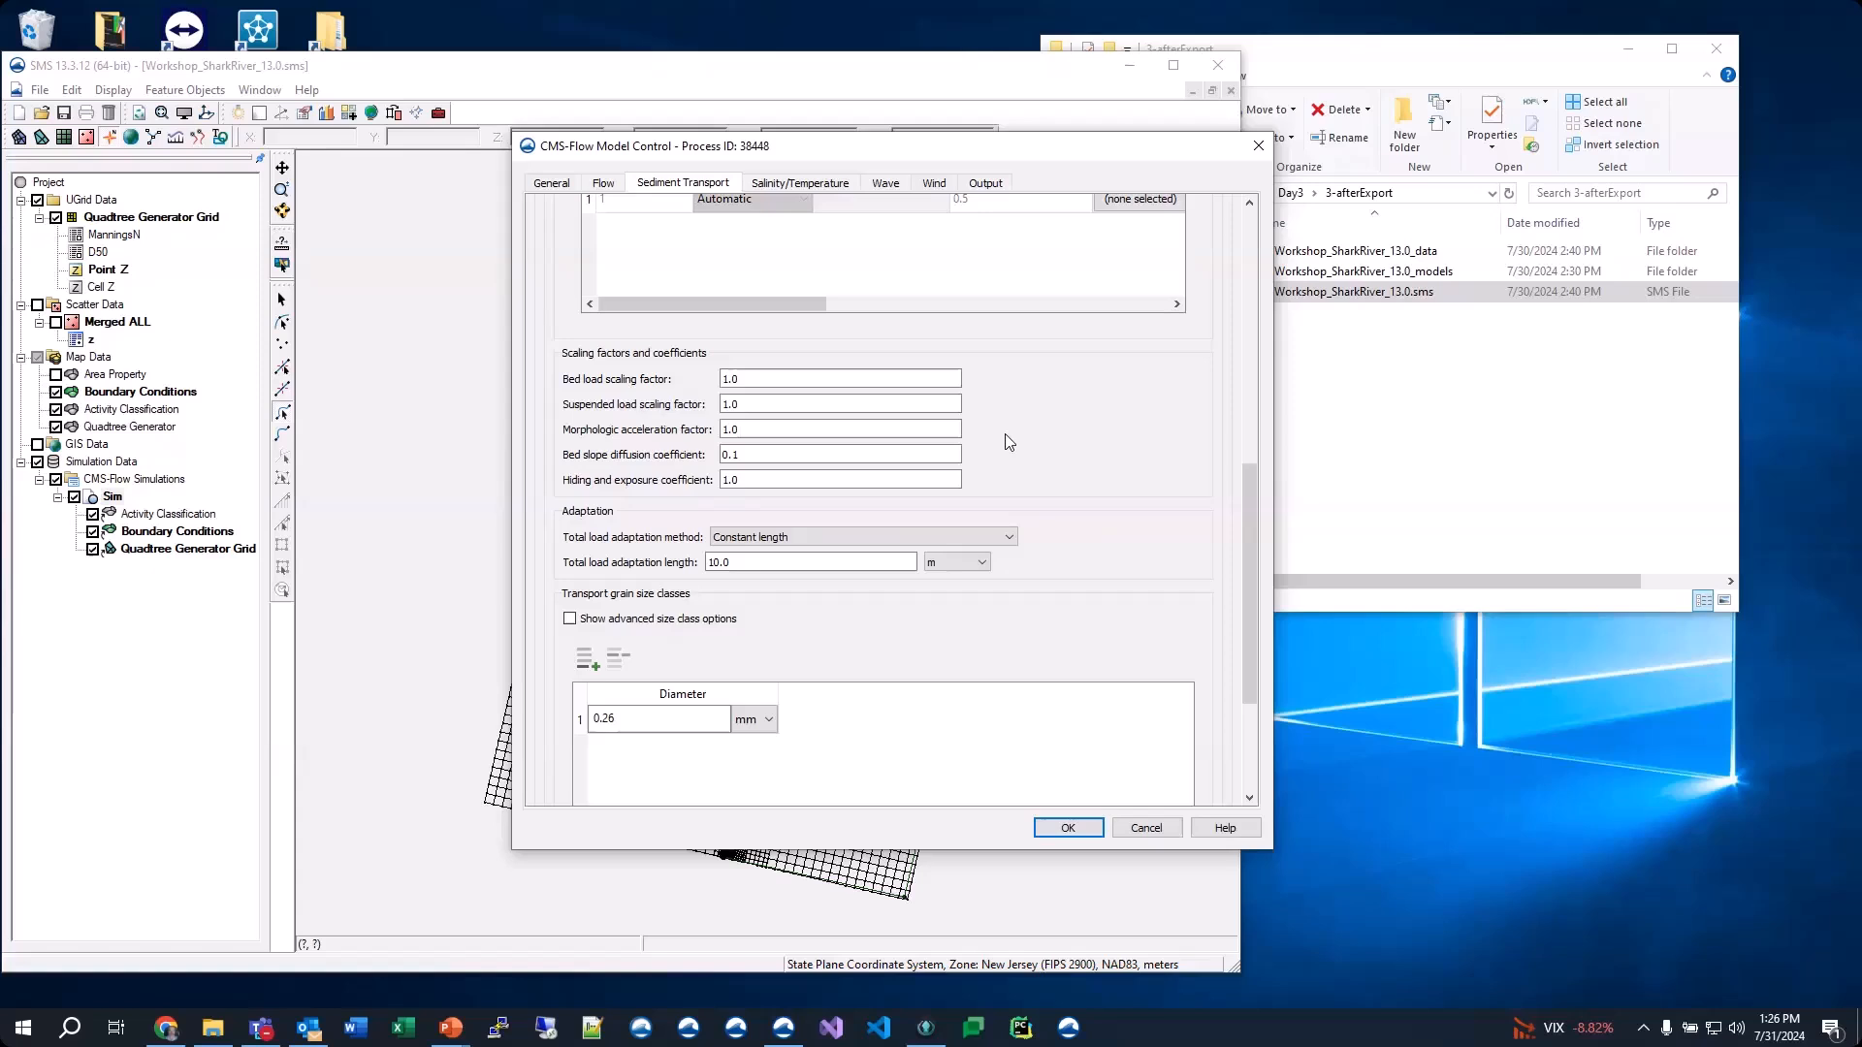
left_click(775, 428)
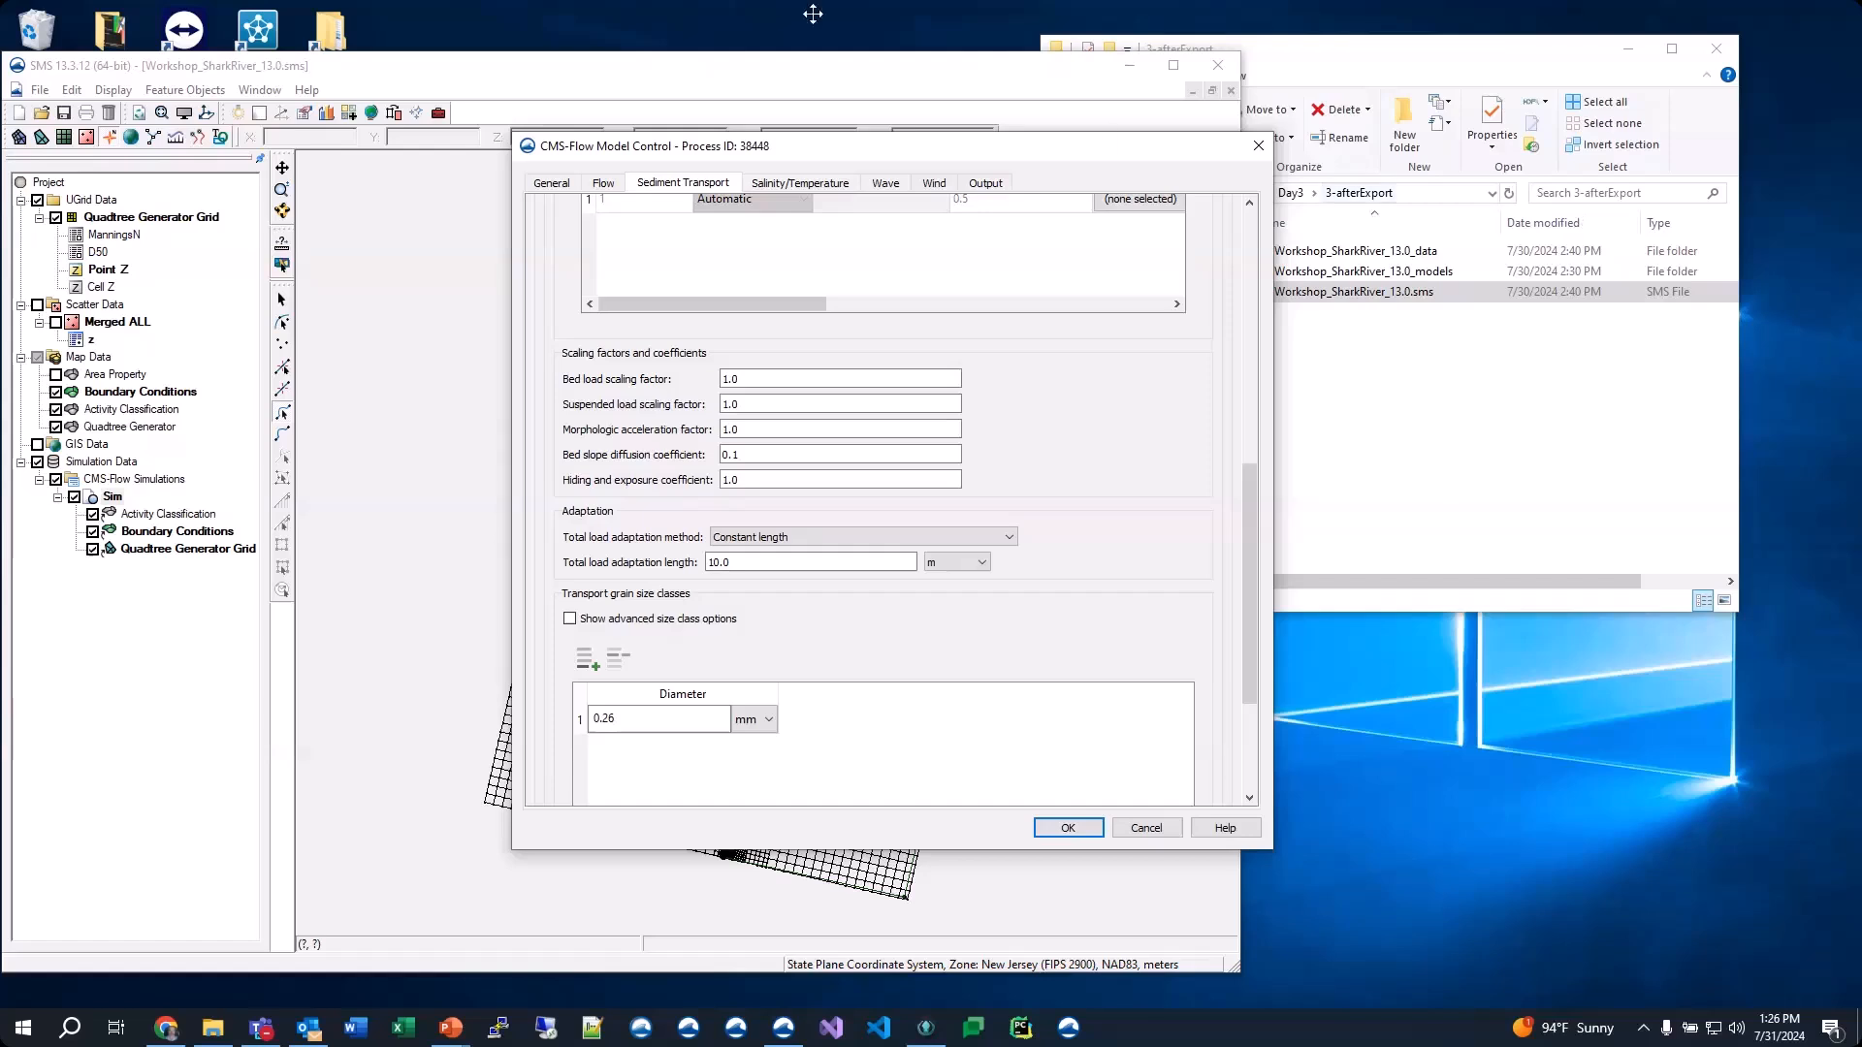
left_click(917, 14)
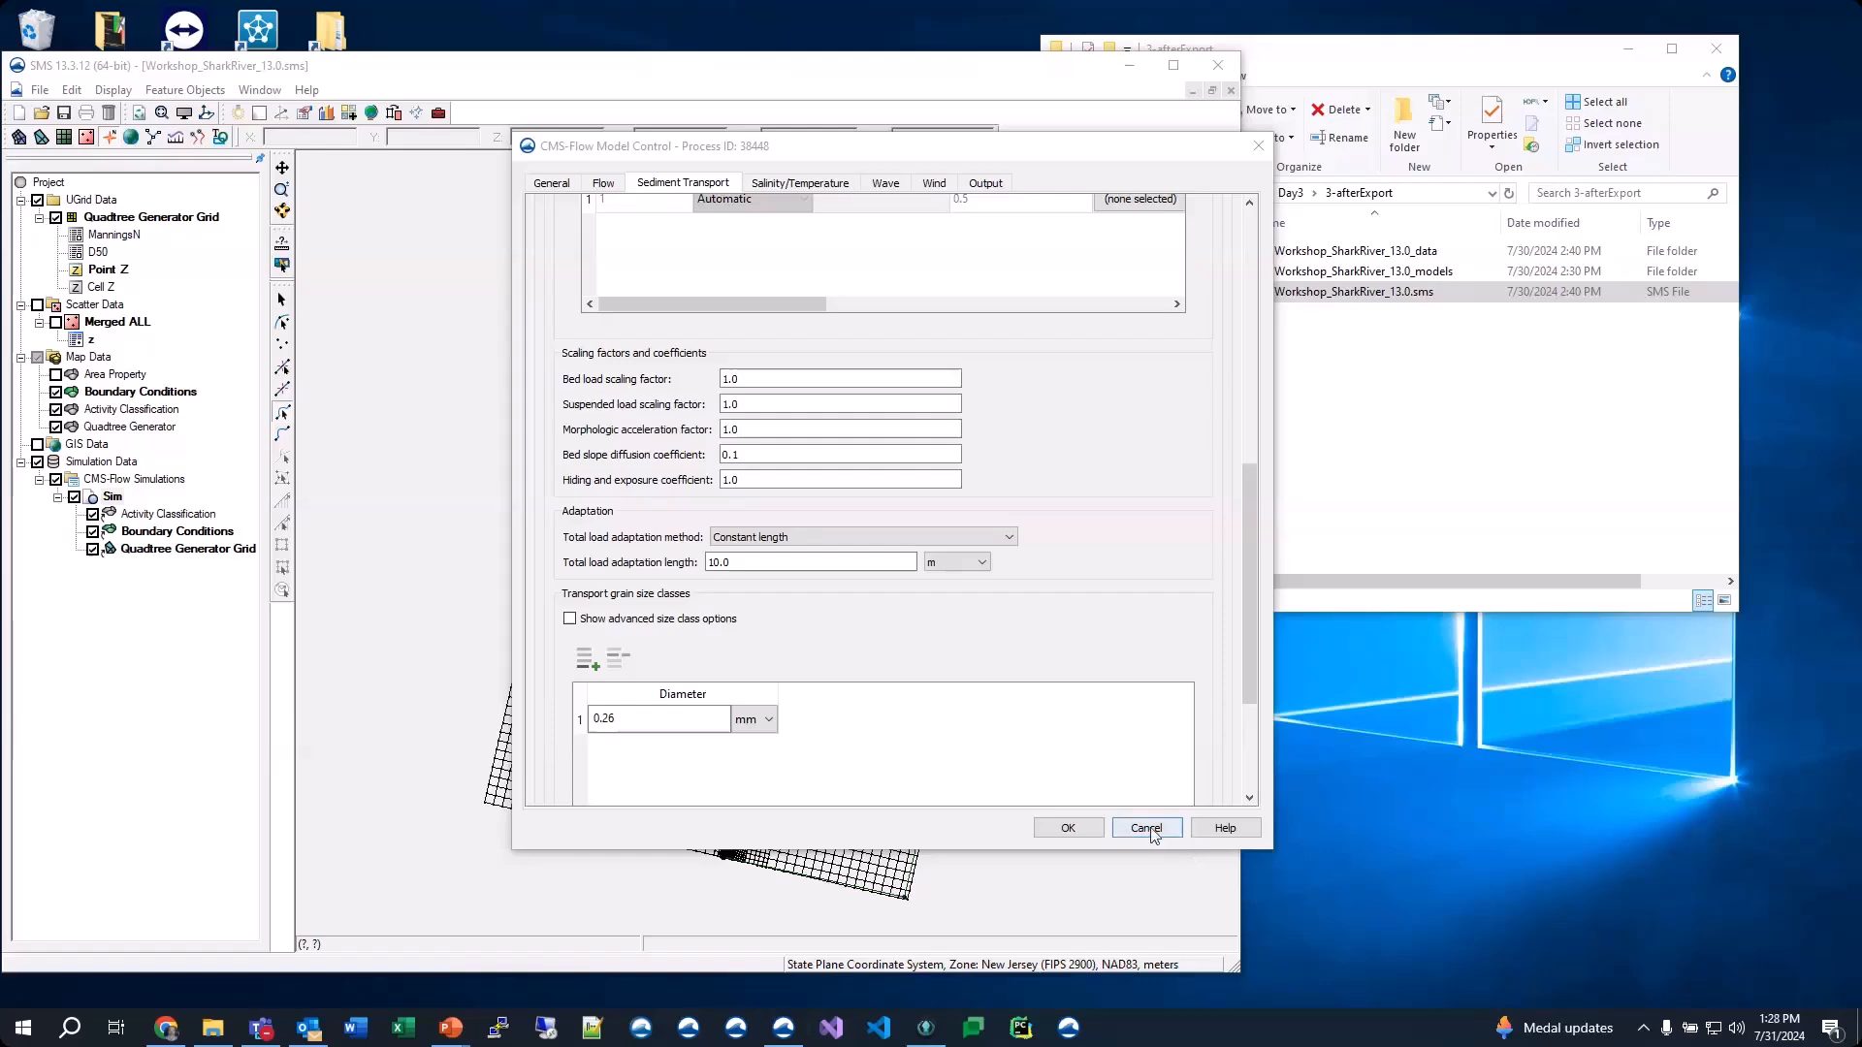
left_click(1147, 828)
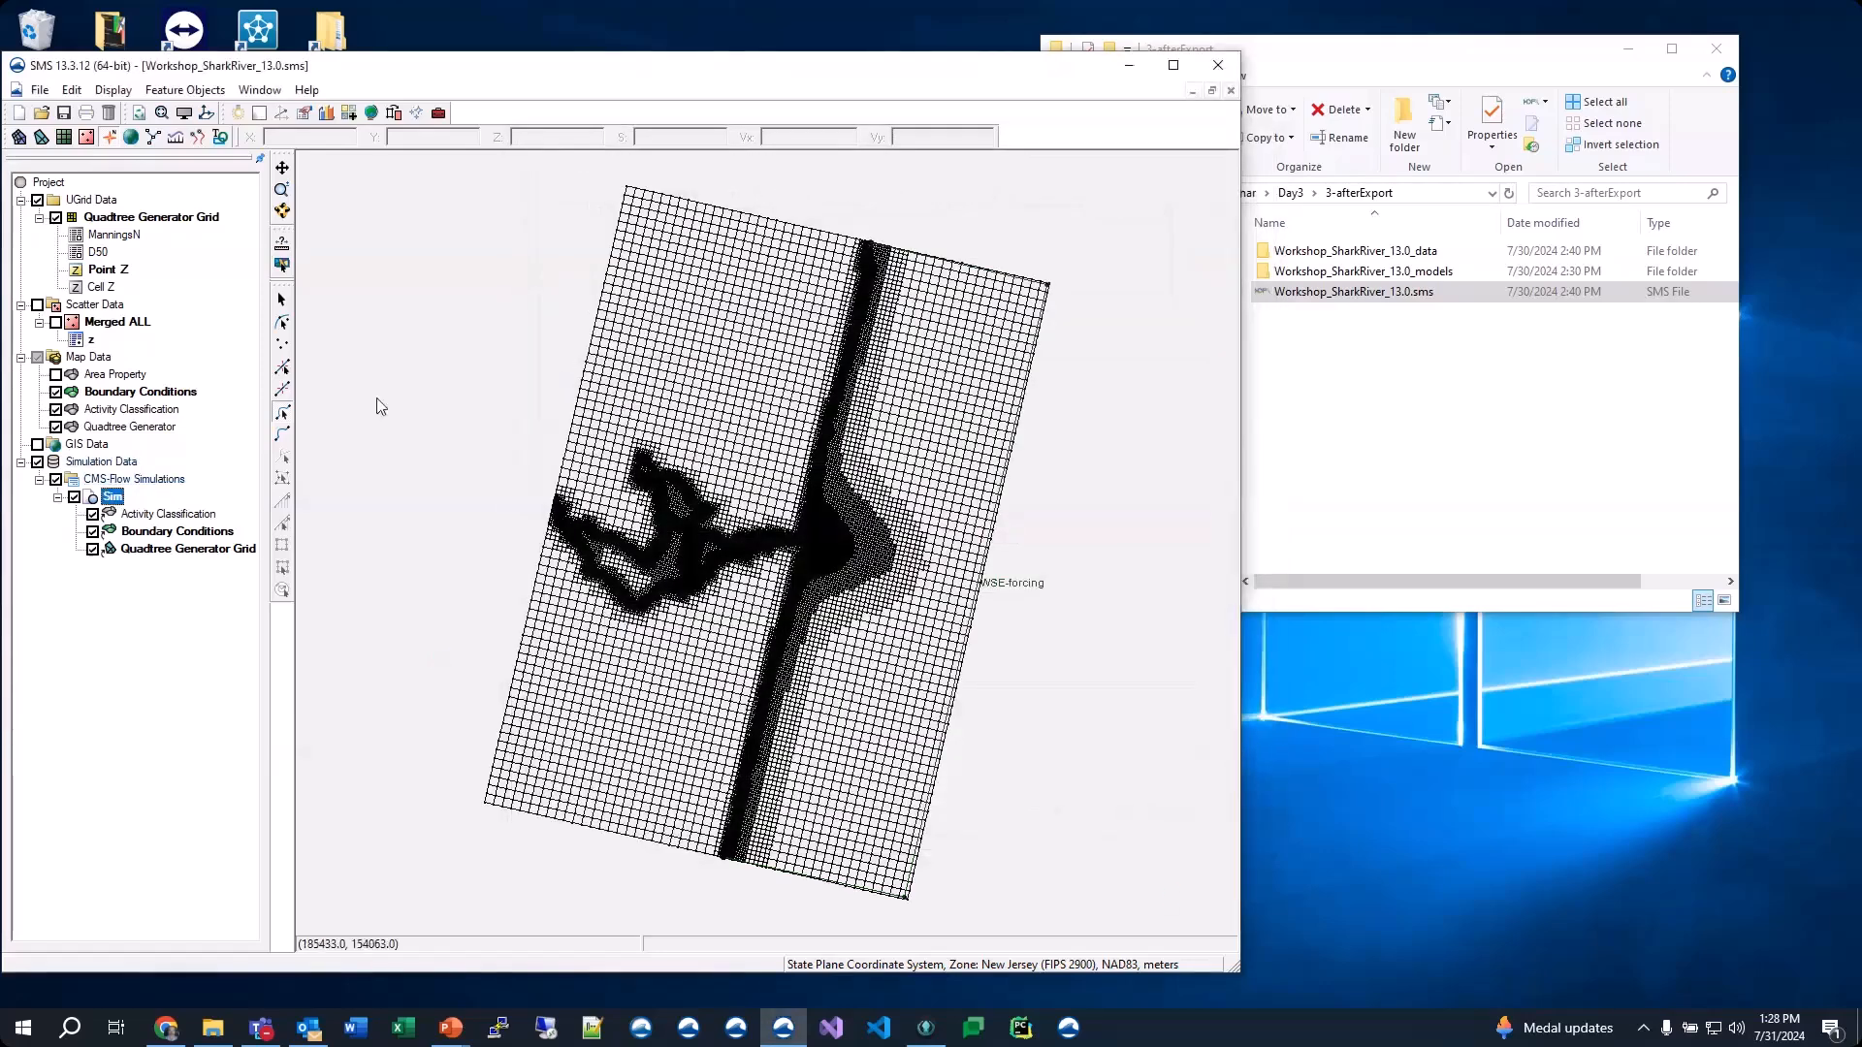
Try Parent ADCIRC as the WSE source with velocity enabled in the boundary condition of the WSE-forcing ocean arc
left_click(974, 594)
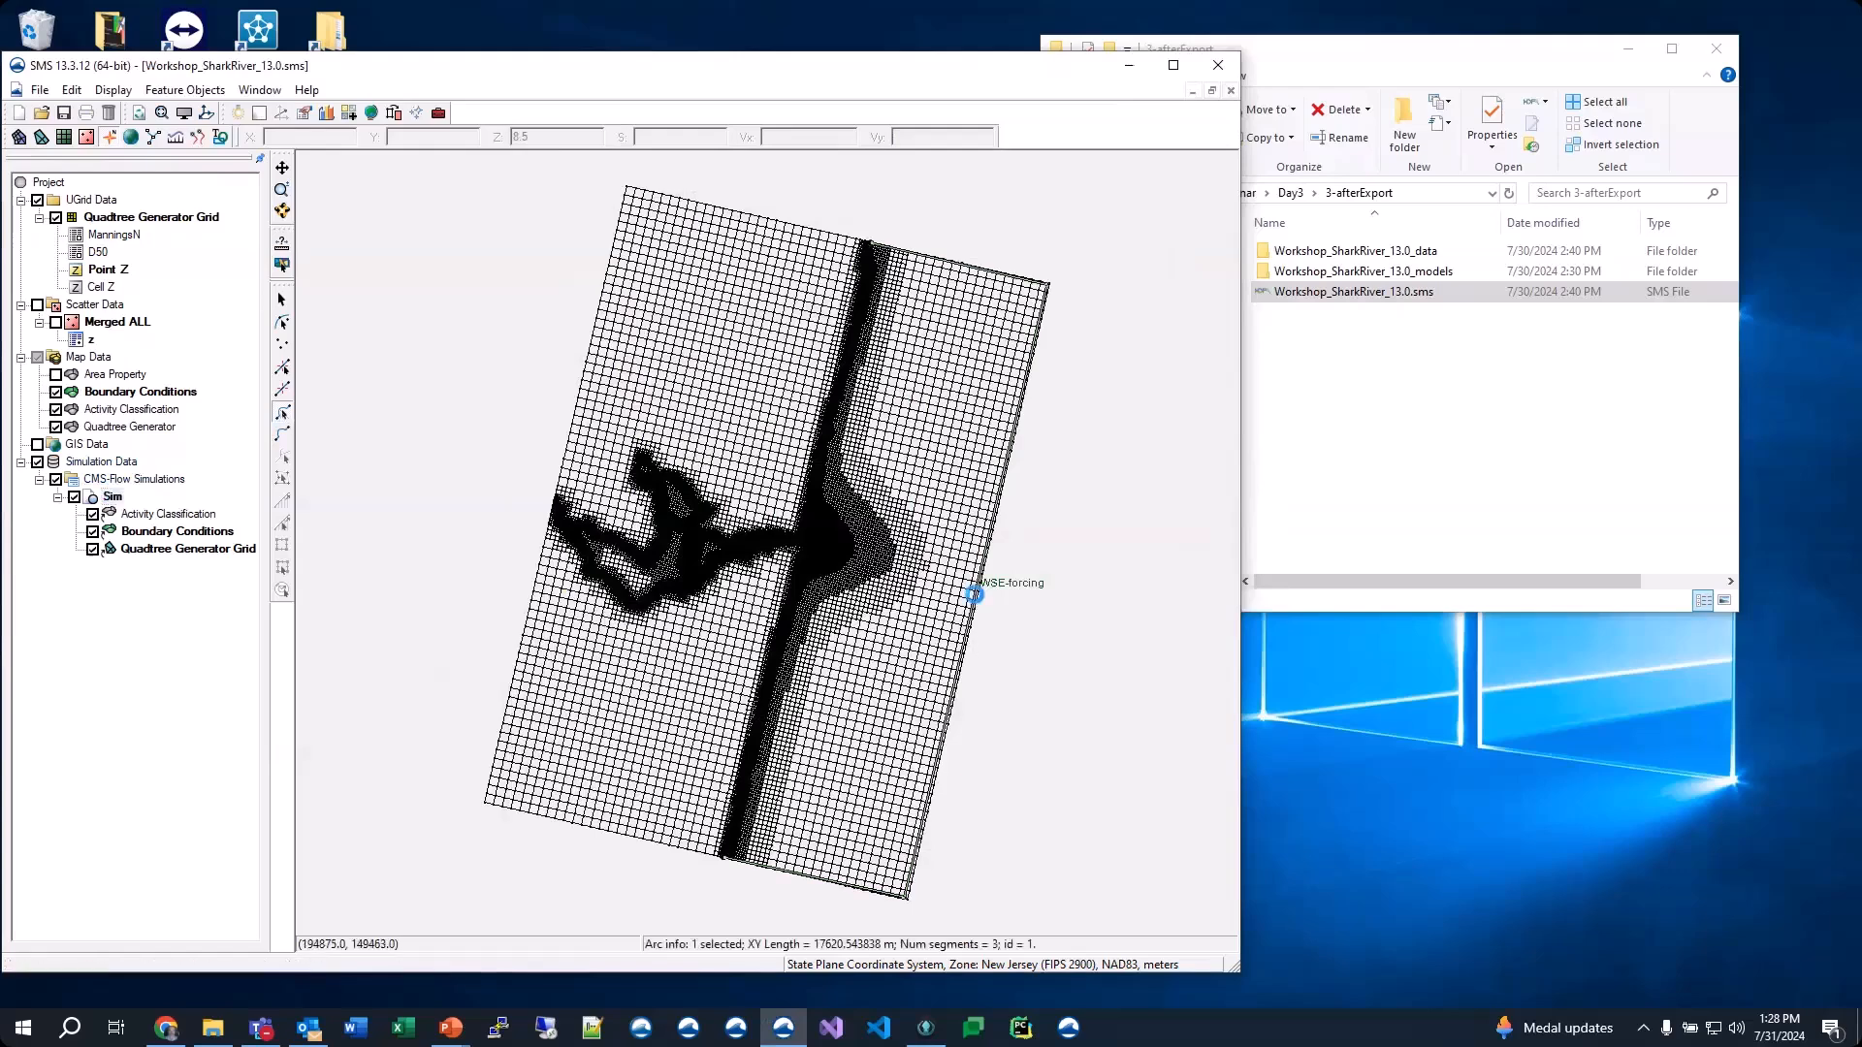
double_click(975, 594)
left_click_drag(1064, 173, 728, 176)
left_click(598, 249)
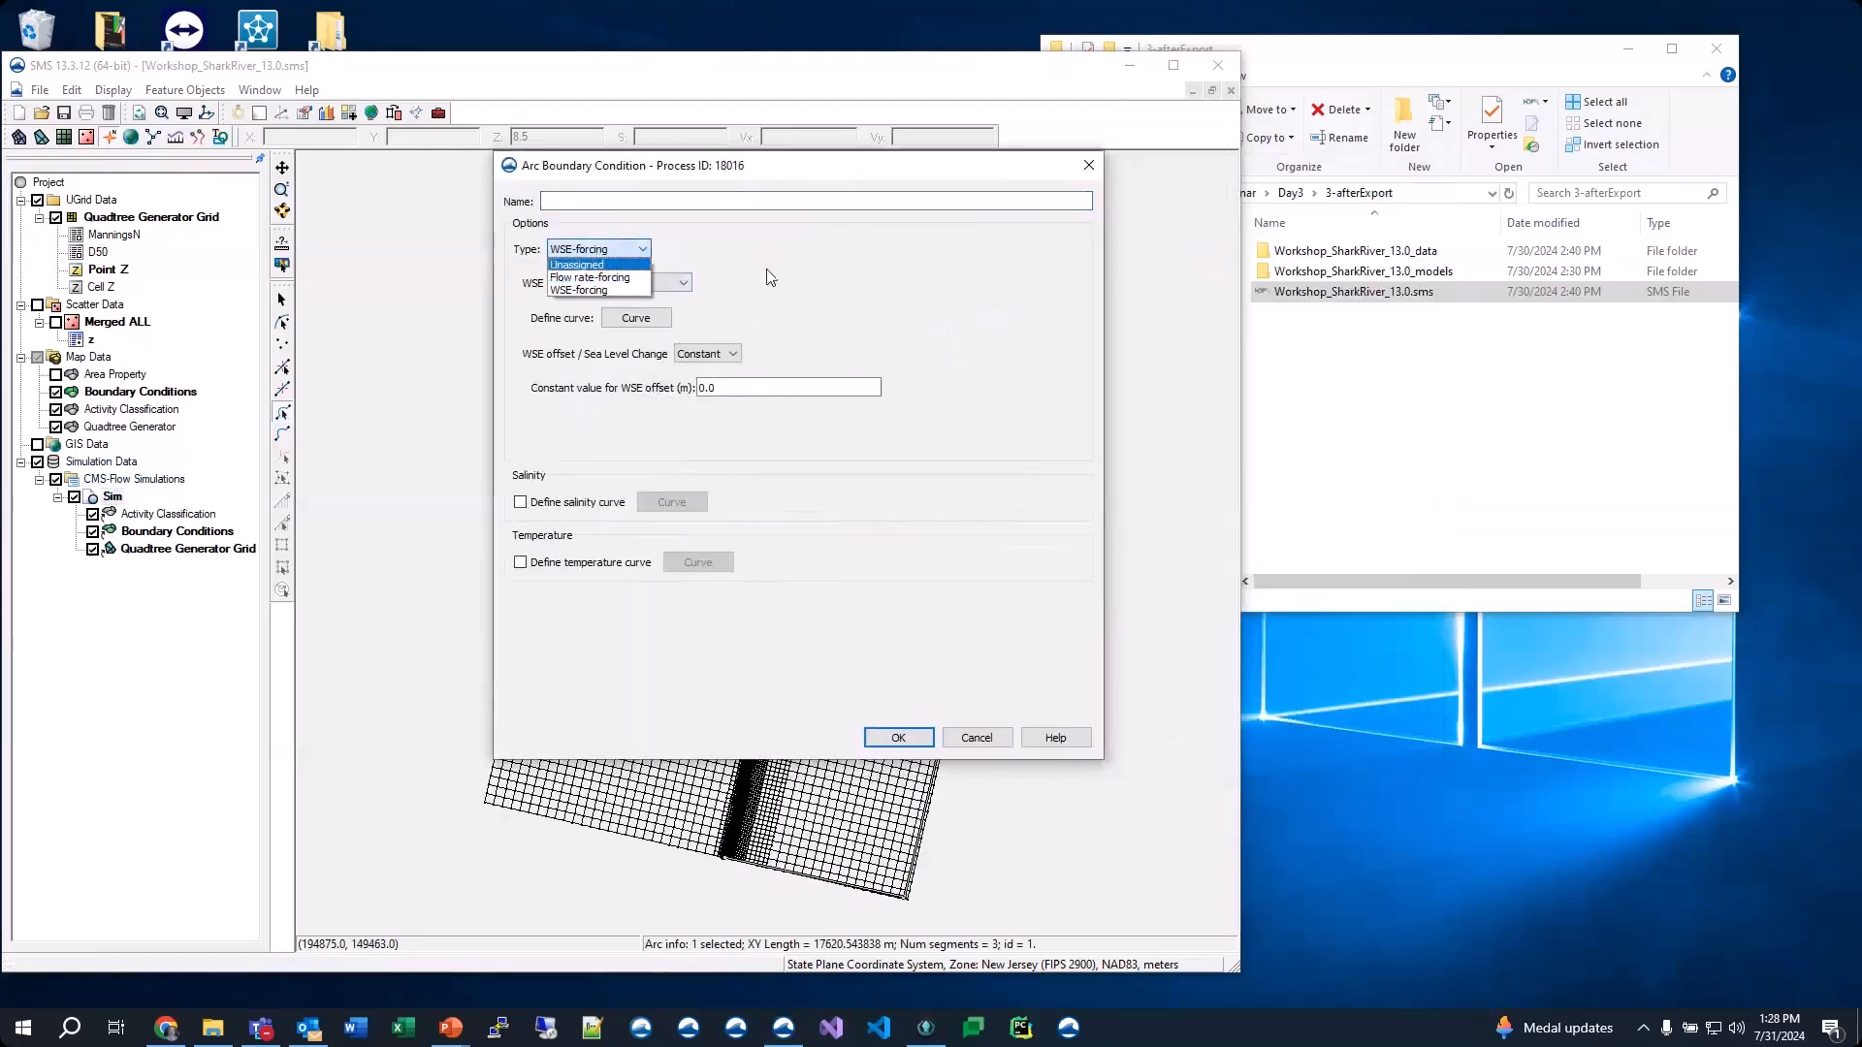
left_click(771, 276)
left_click(618, 282)
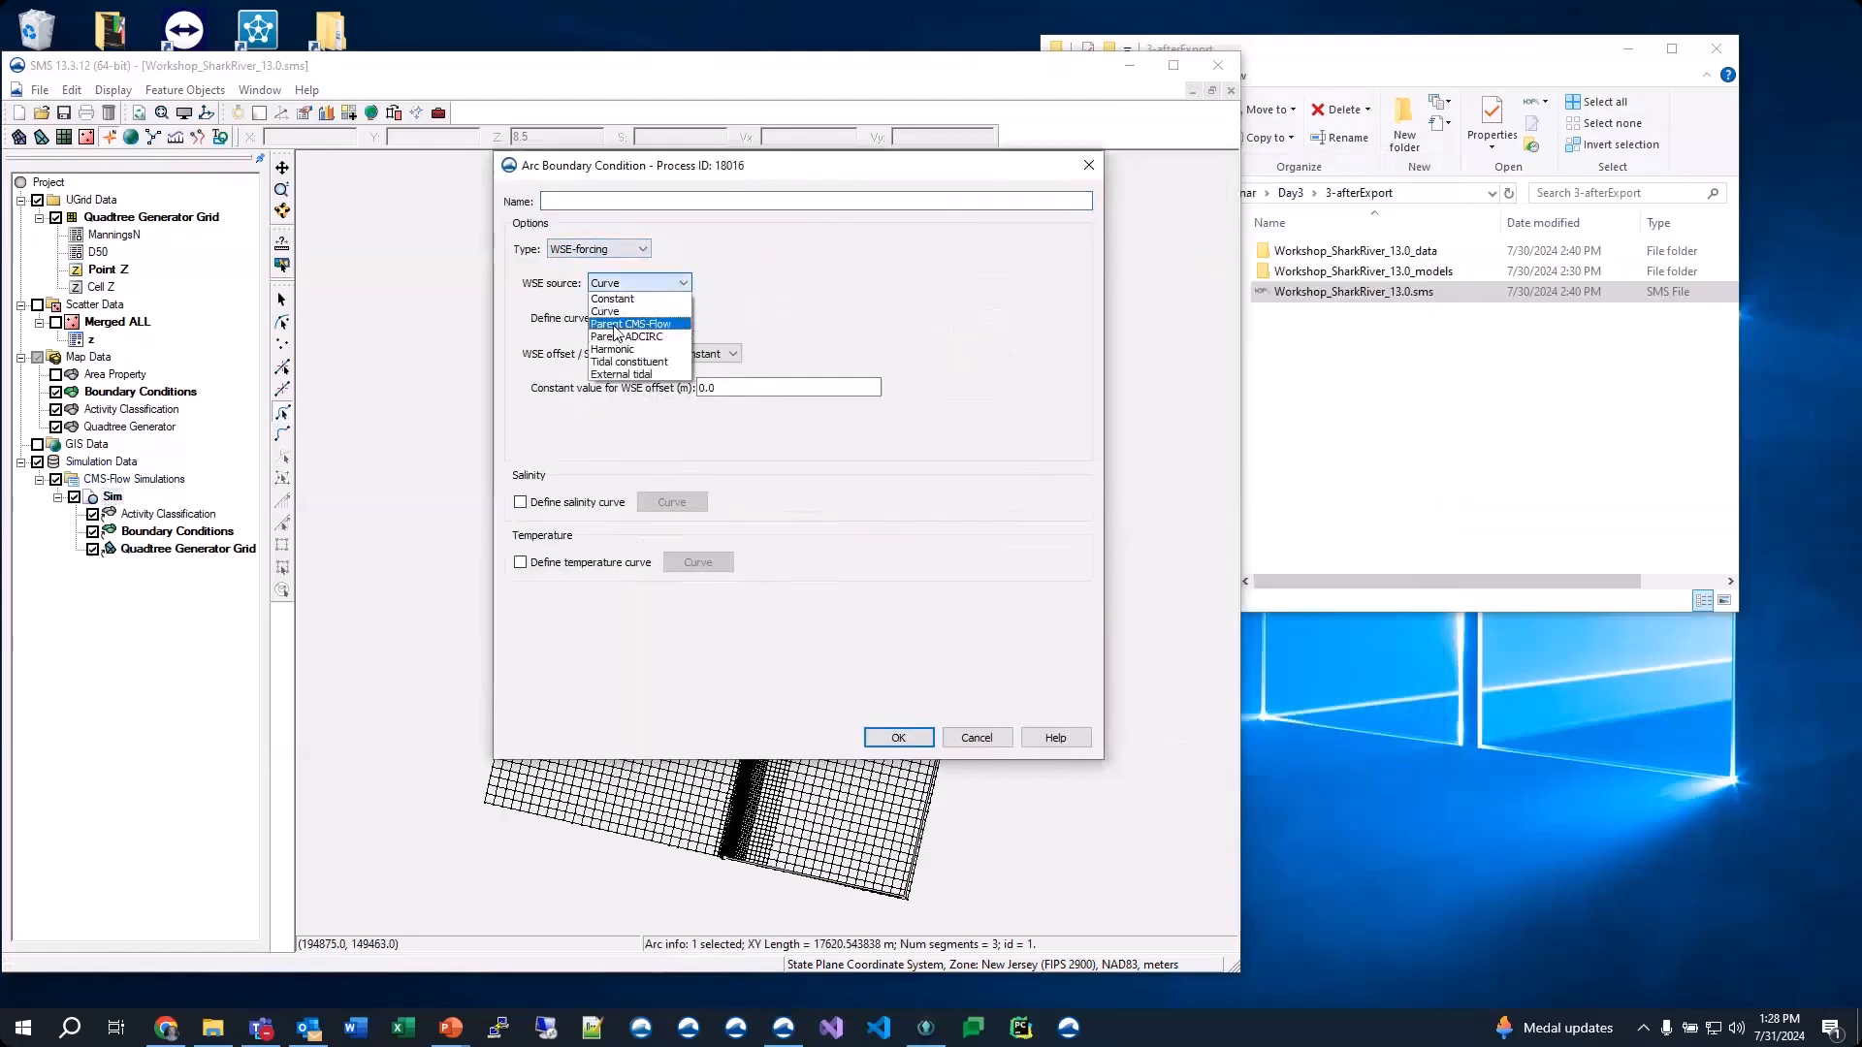
left_click(618, 336)
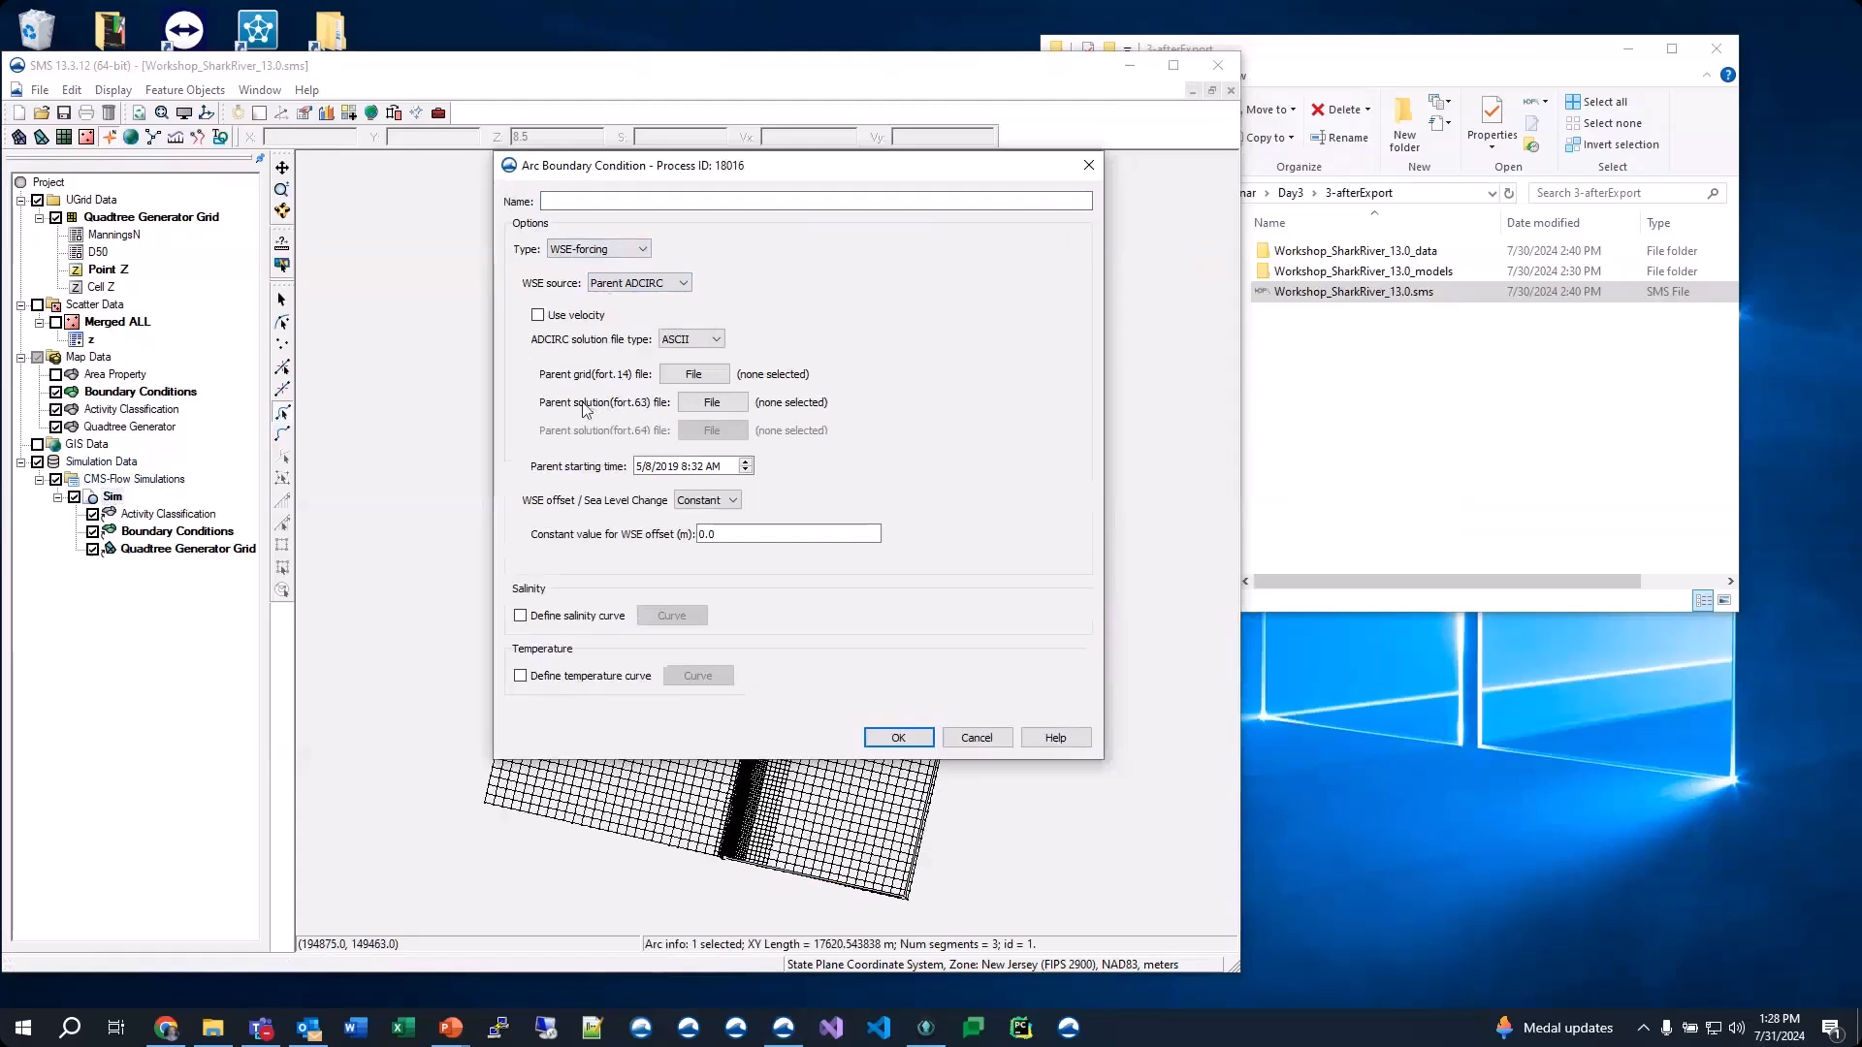
left_click(539, 316)
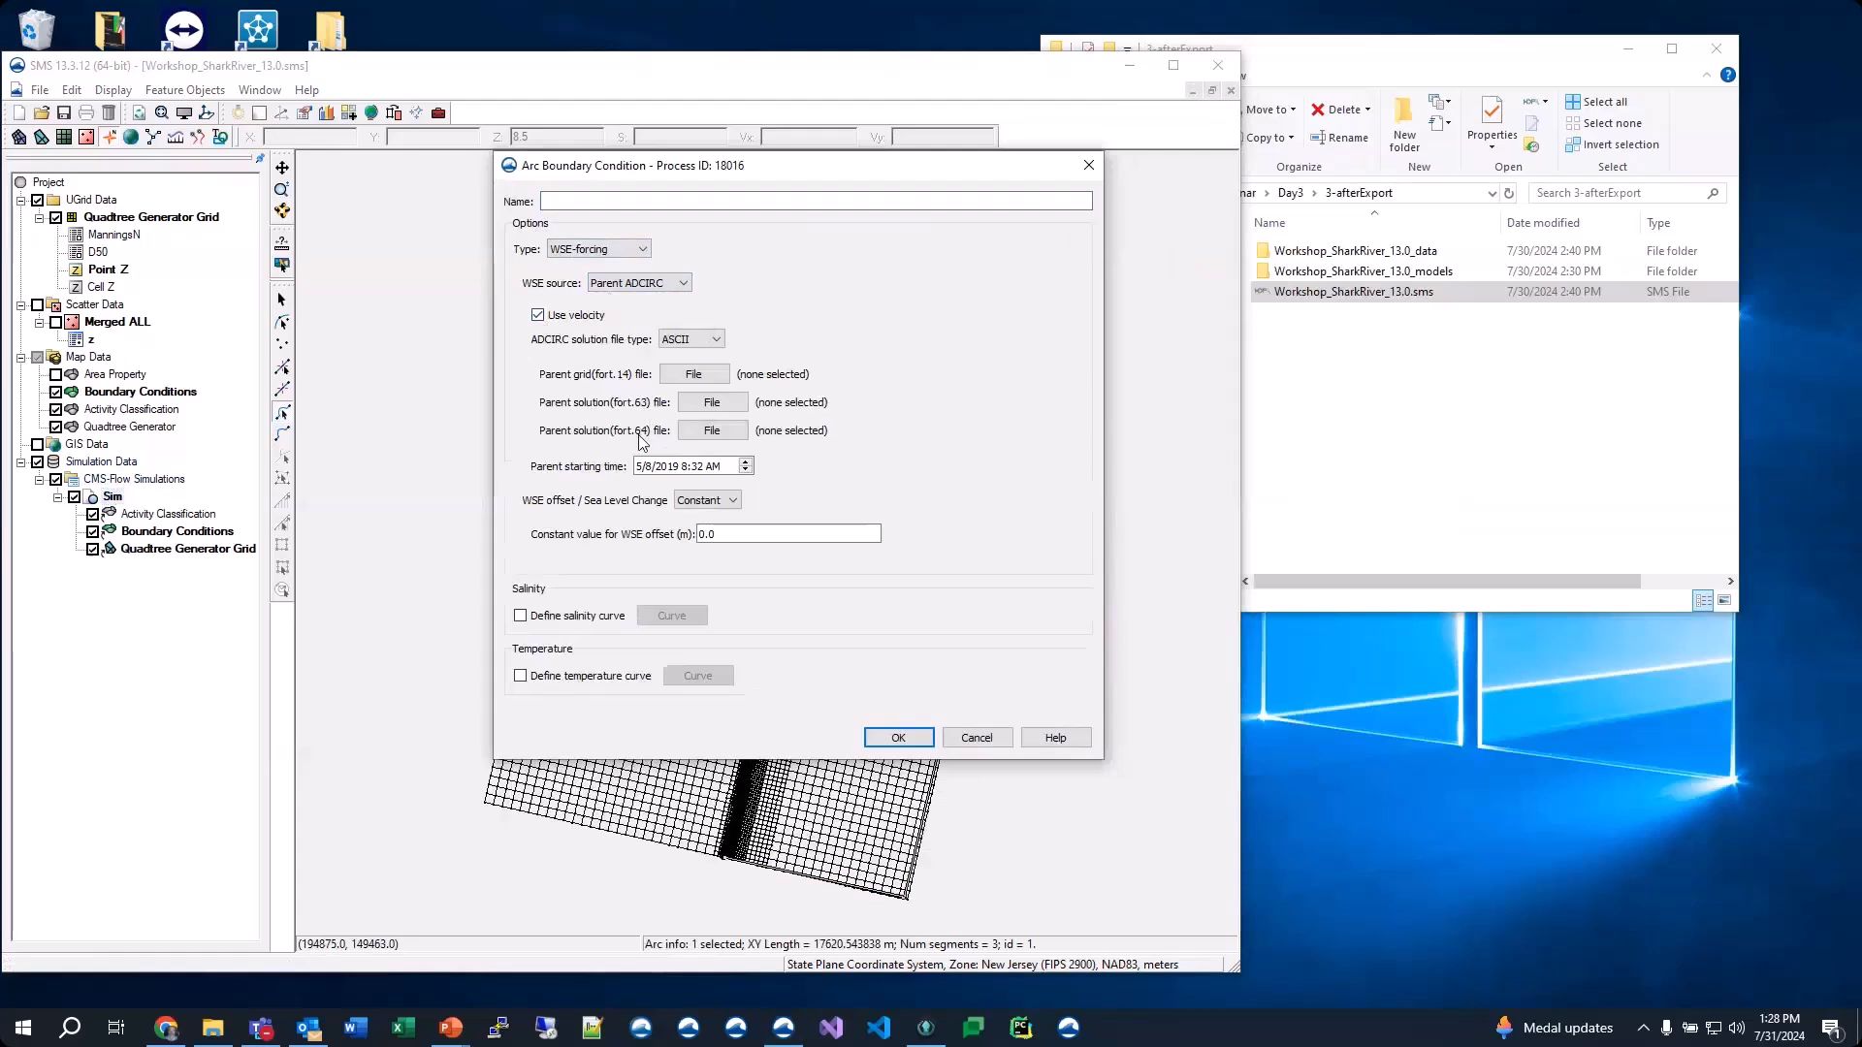
Compare the Parent CMS-Flow and Parent ADCIRC source settings for the ocean arc and close its boundary condition without saving
left_click(617, 284)
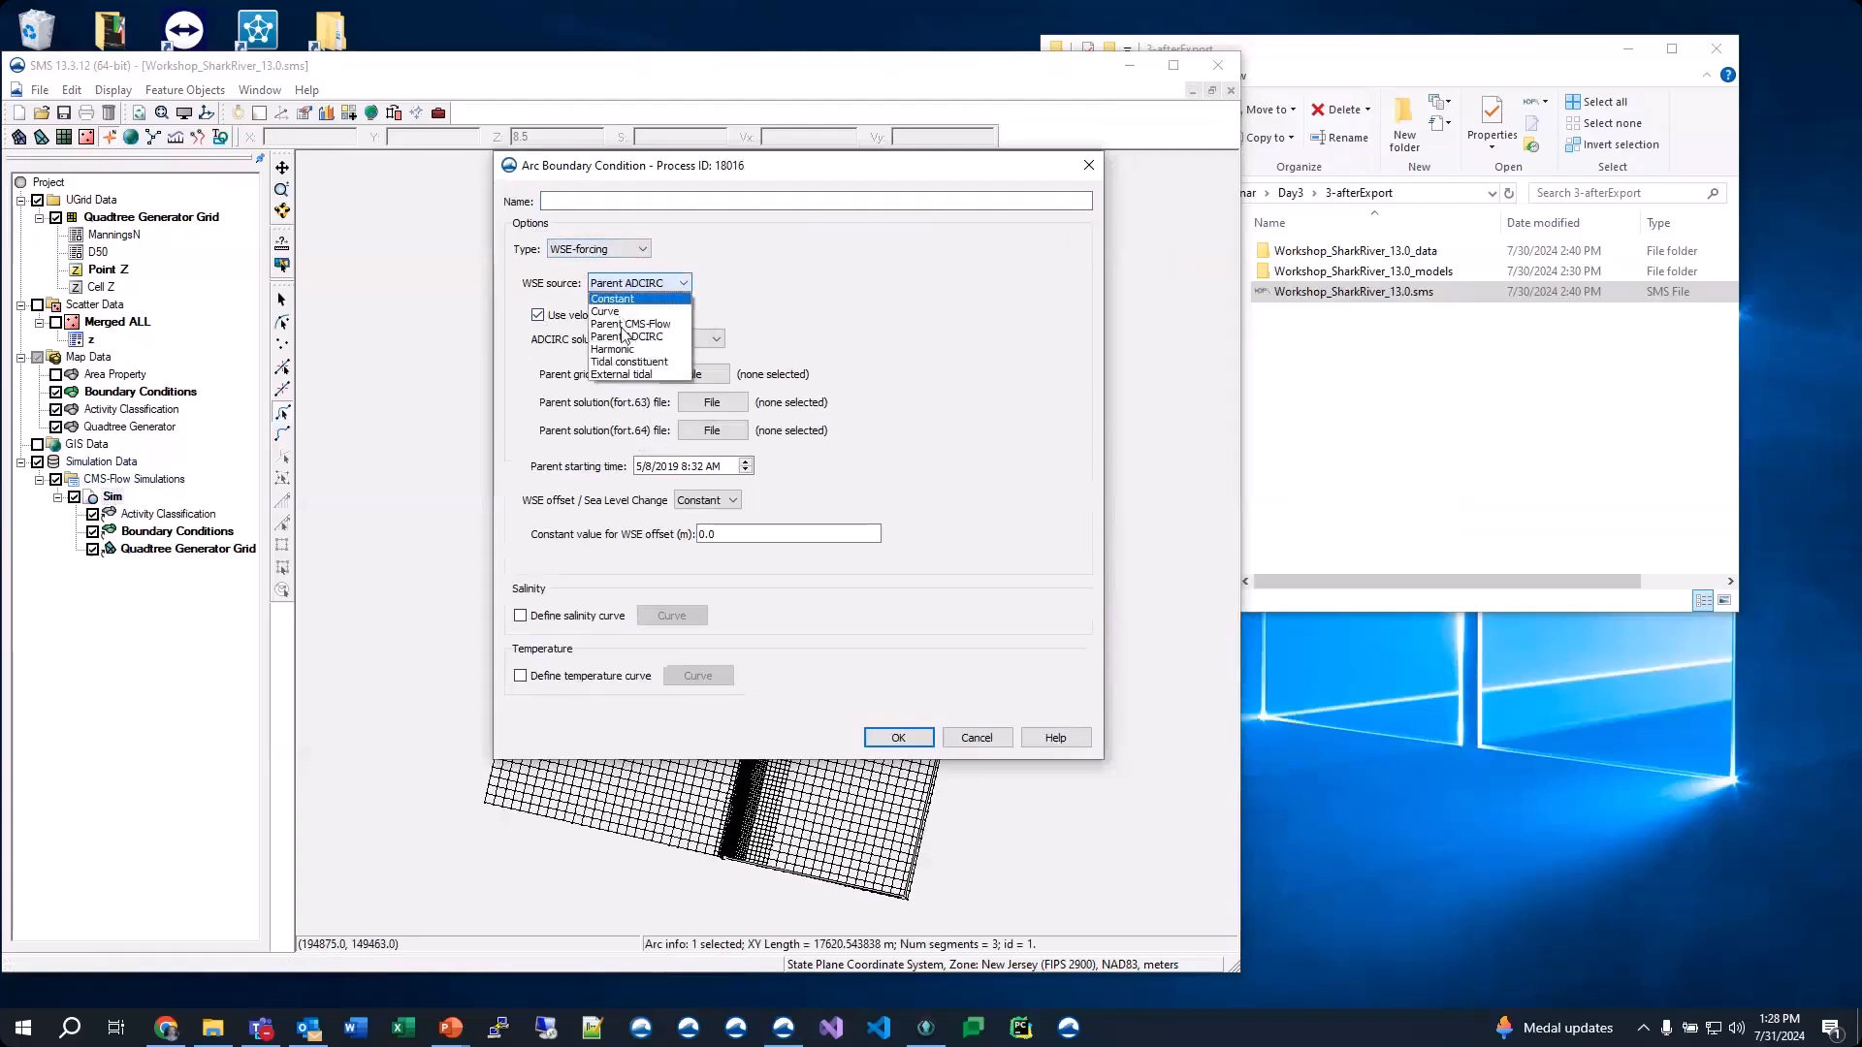
left_click(628, 324)
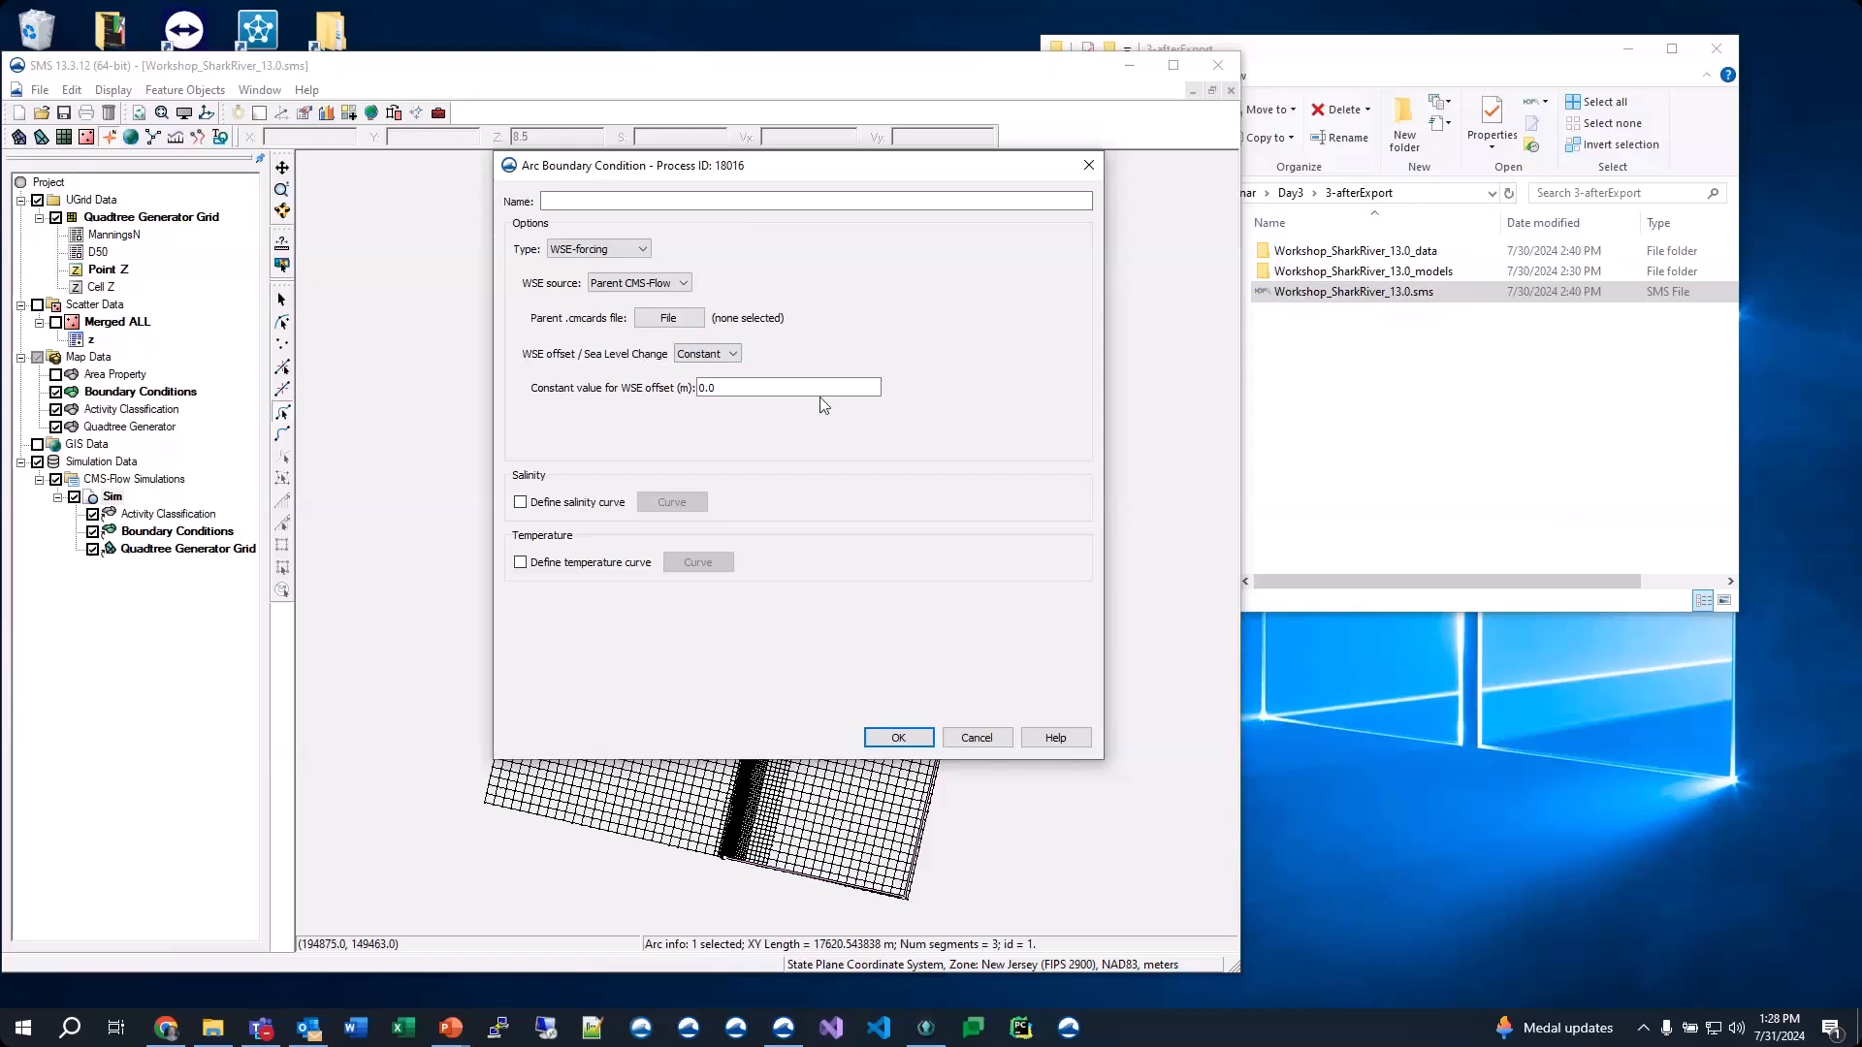
left_click(636, 285)
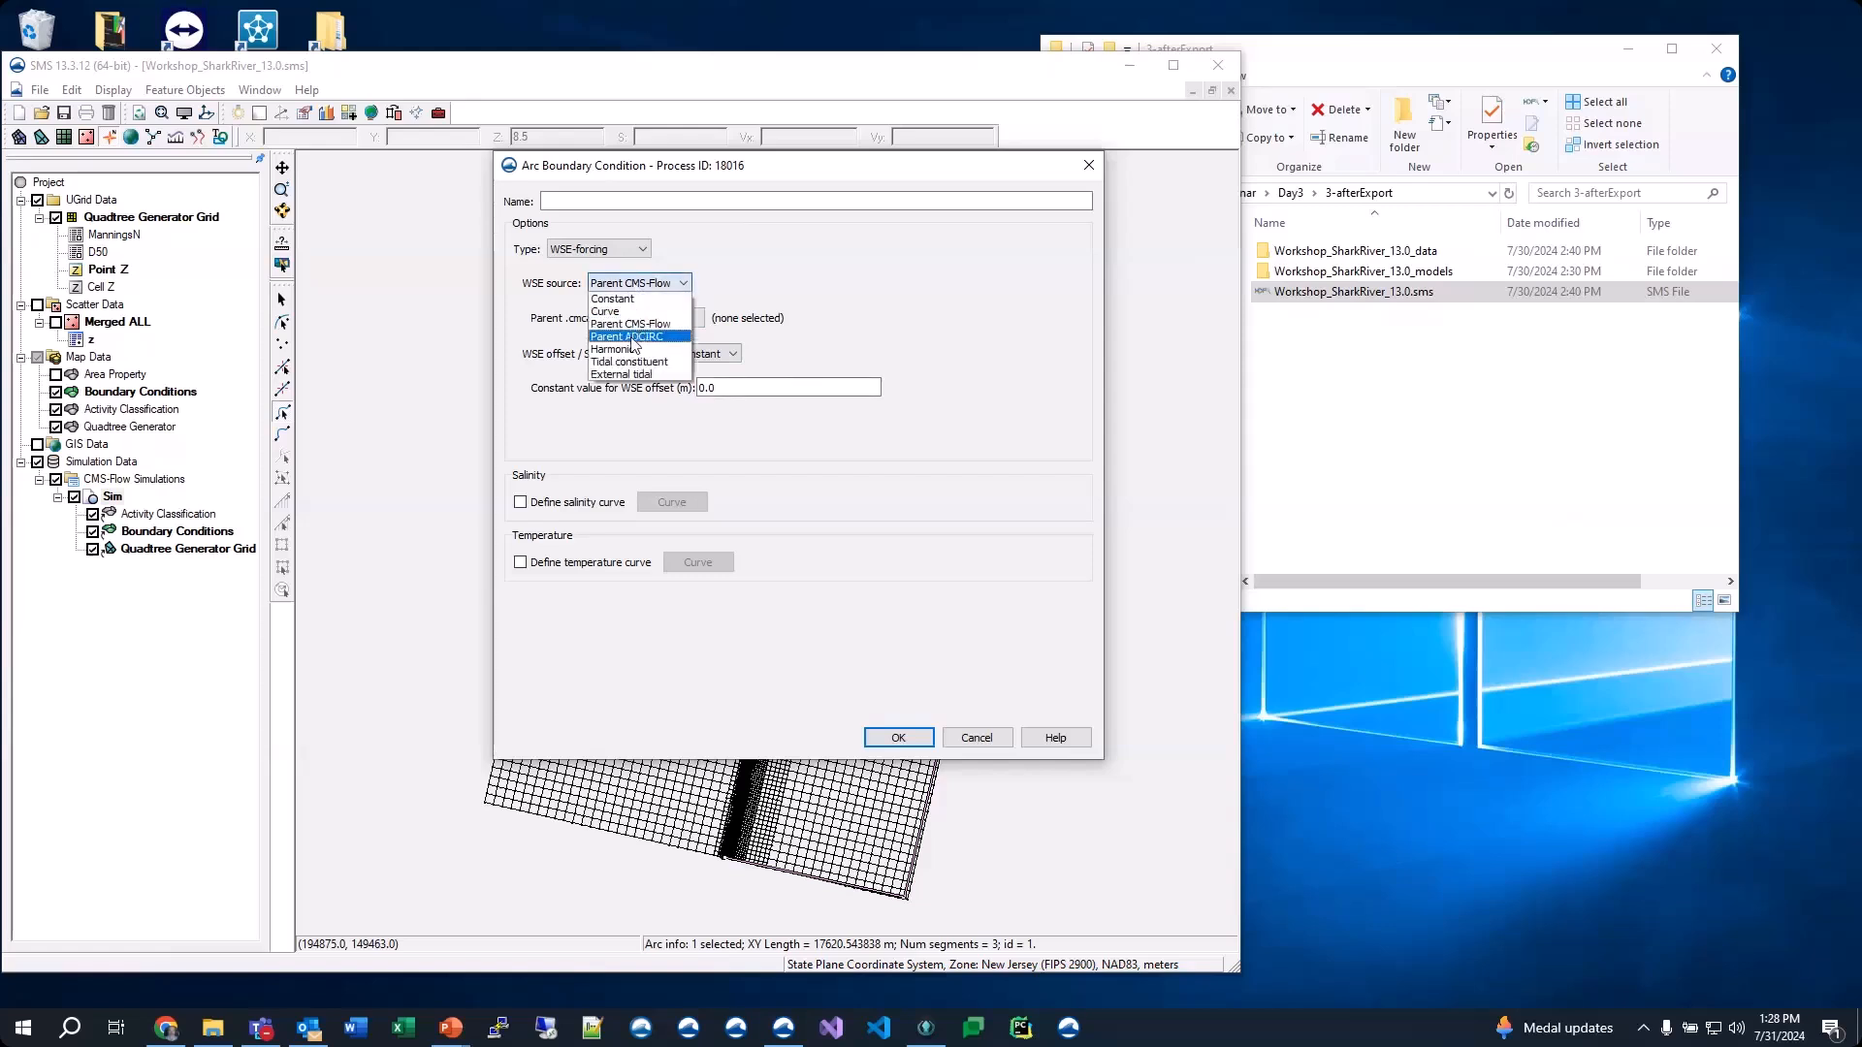
left_click(633, 337)
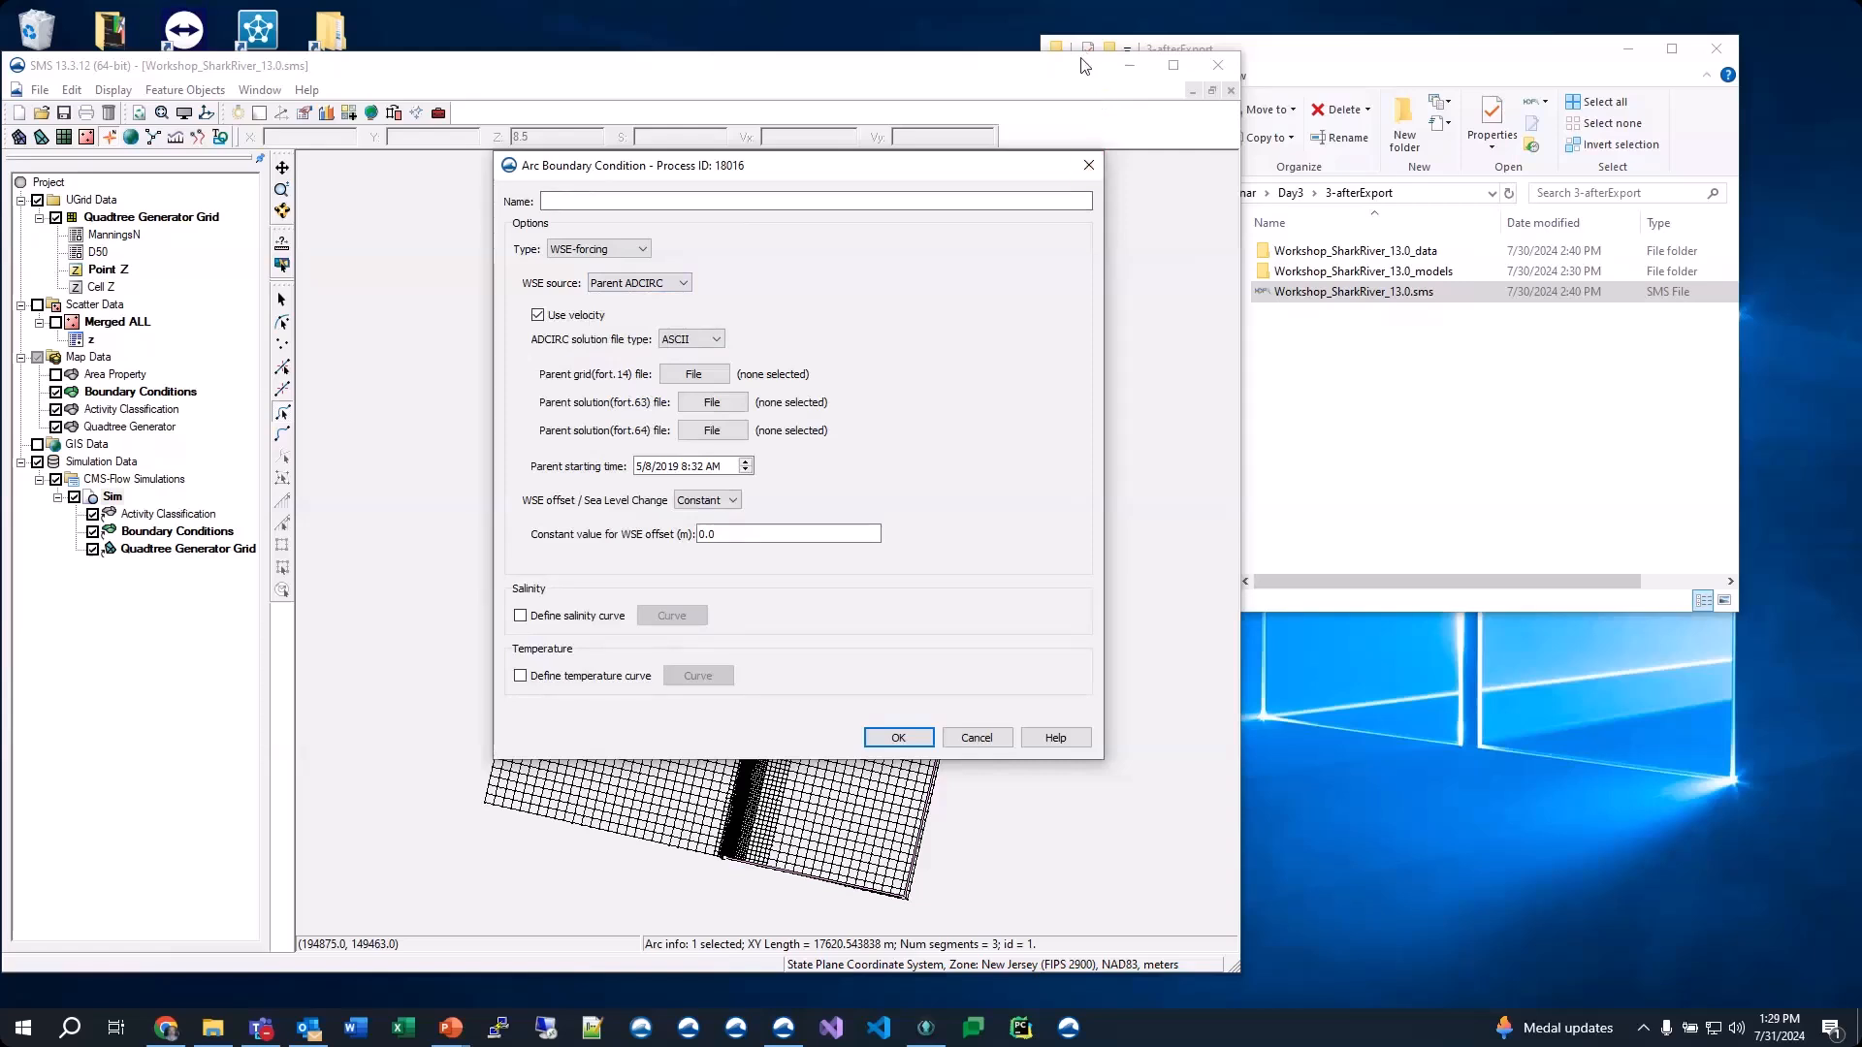
left_click(1088, 169)
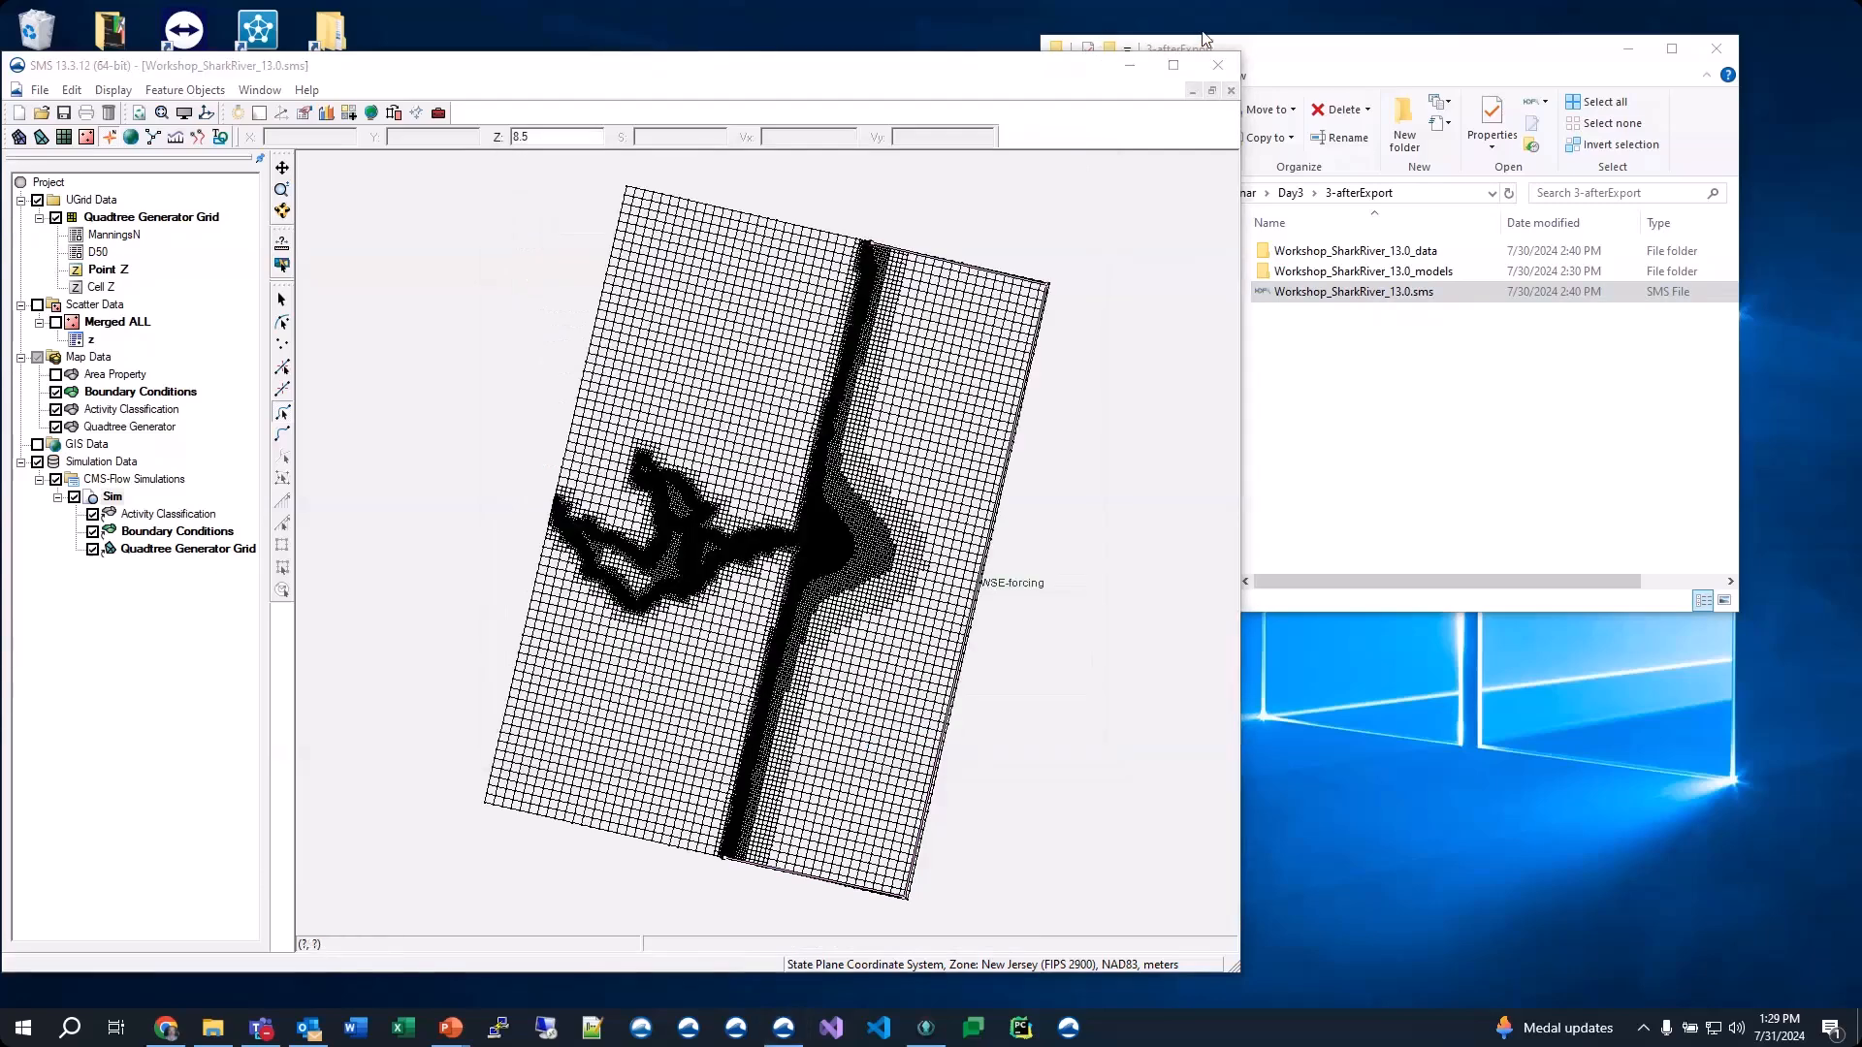
Draw a feature arc in the Boundary Conditions coverage along the grid's west edge, beside the finely refined cells
left_click(1663, 292)
scroll(545, 523, "up", 5)
scroll(550, 534, "up", 5)
scroll(366, 636, "down", 2)
scroll(733, 209, "down", 2)
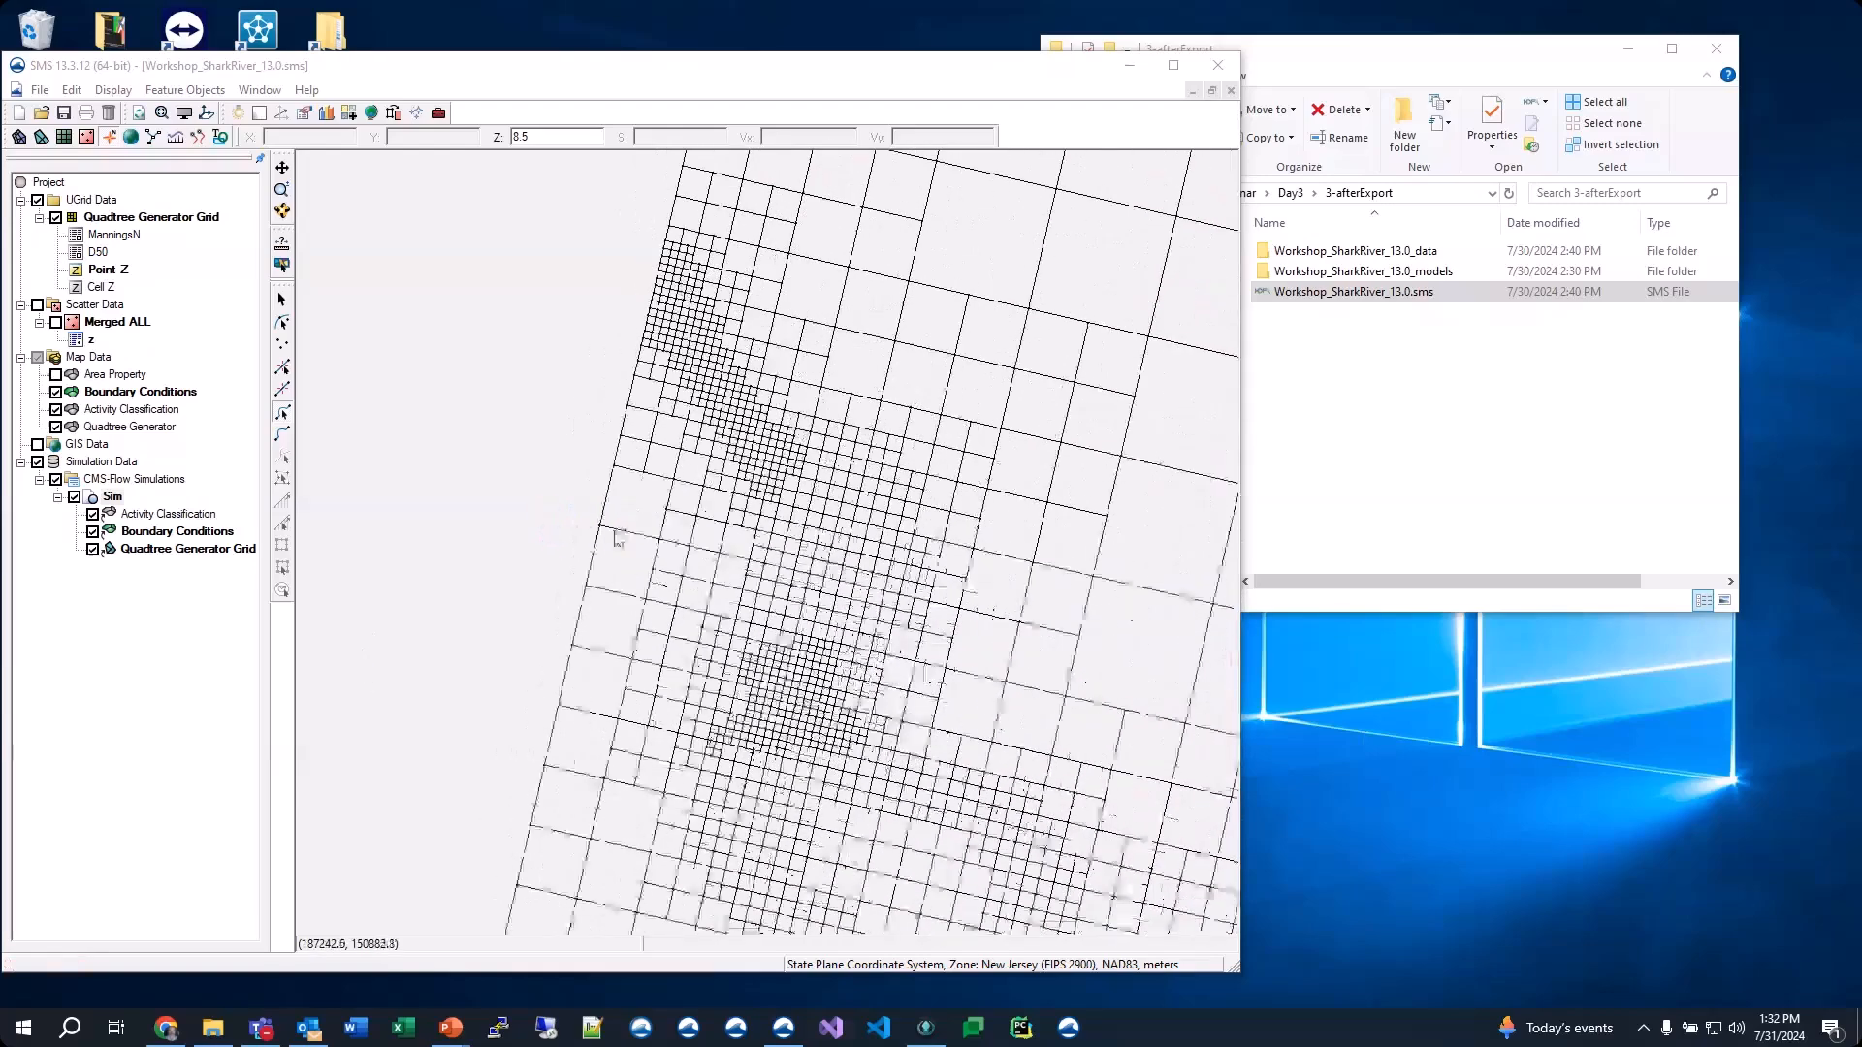
scroll(732, 209, "up", 4)
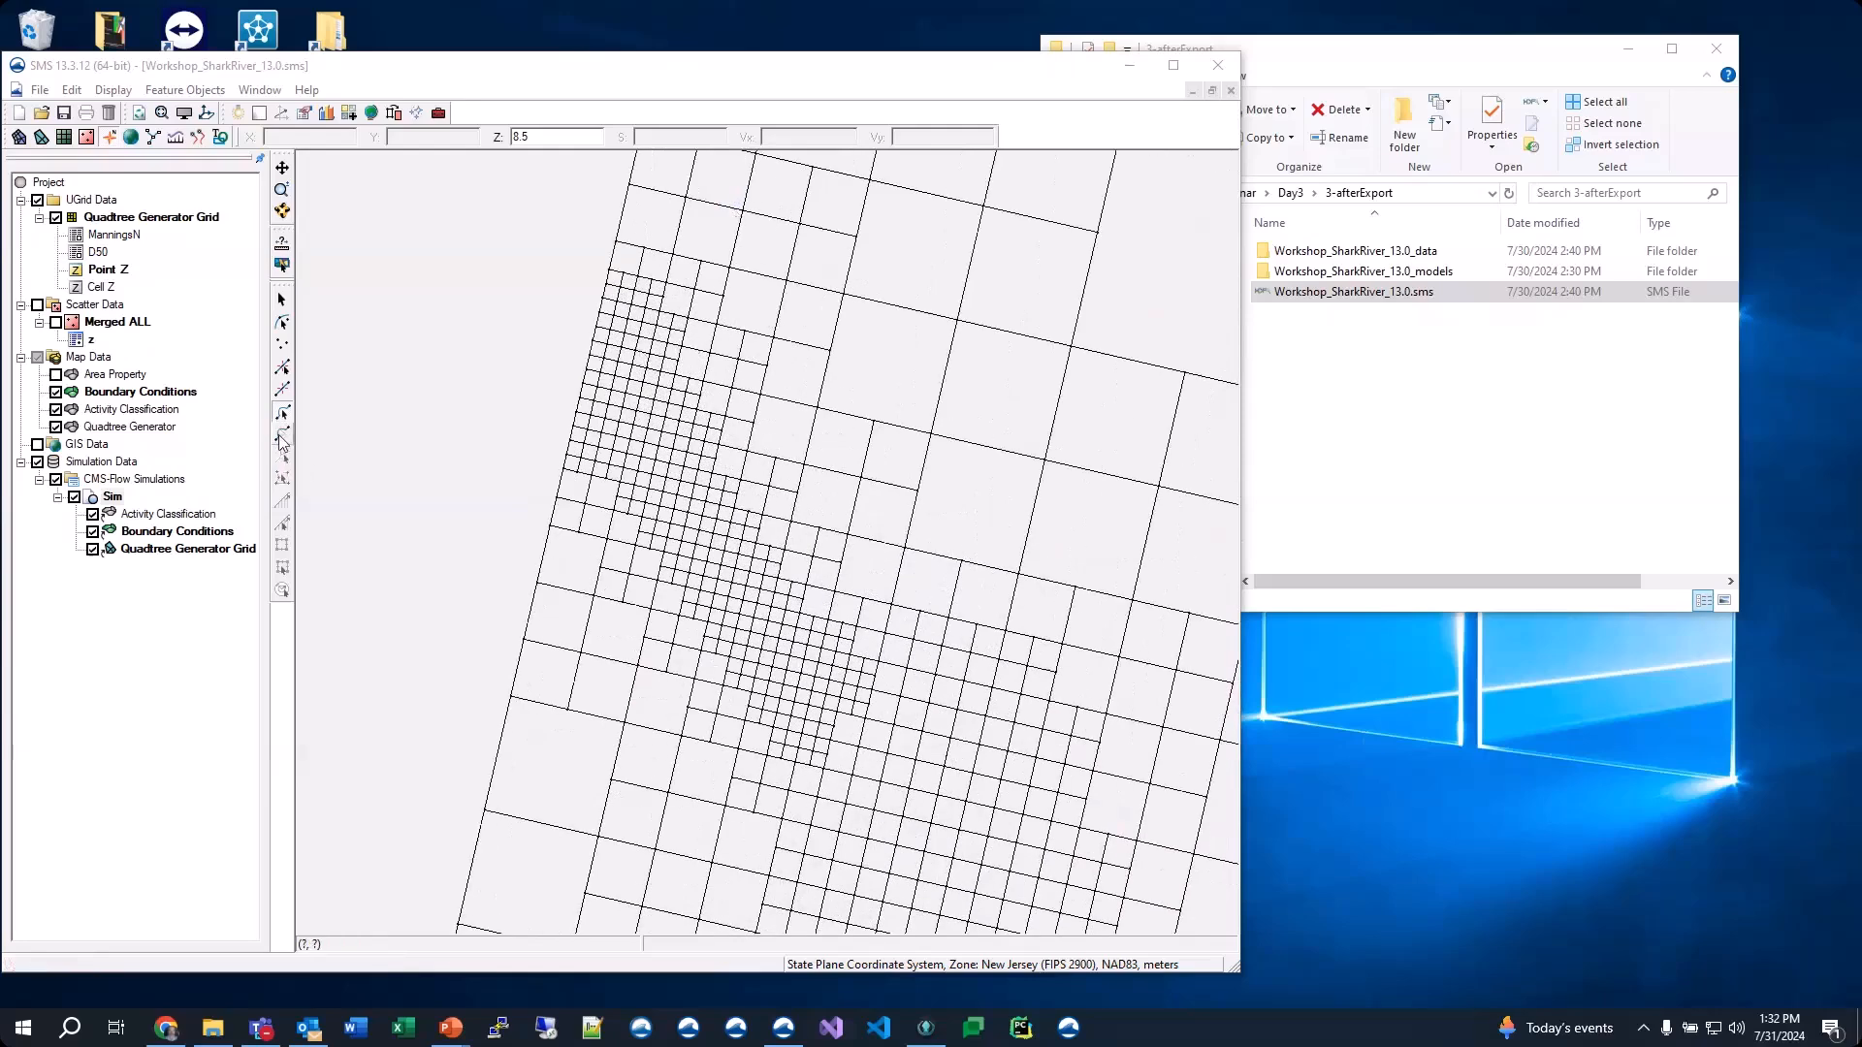
left_click(282, 435)
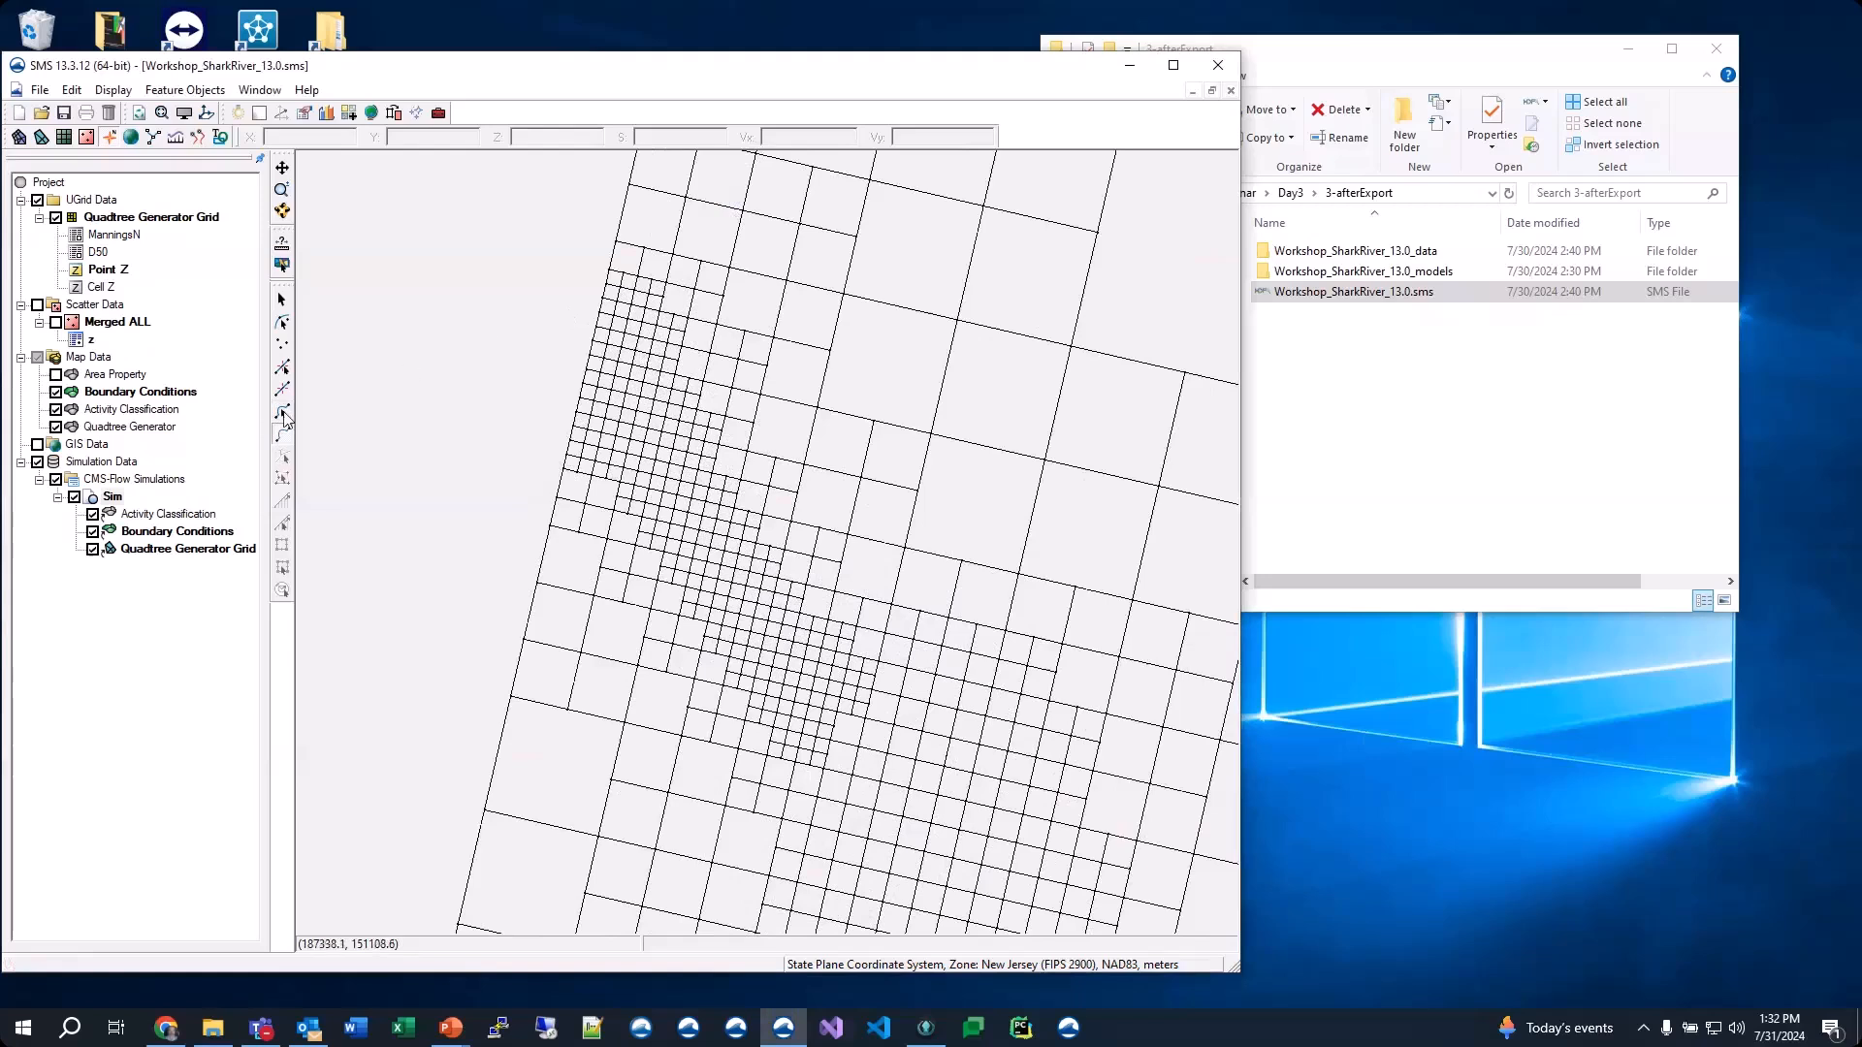
left_click(598, 274)
double_click(561, 443)
Enable face contours for the Quadtree Generator Grid and hide its points and cell edges
left_click(184, 113)
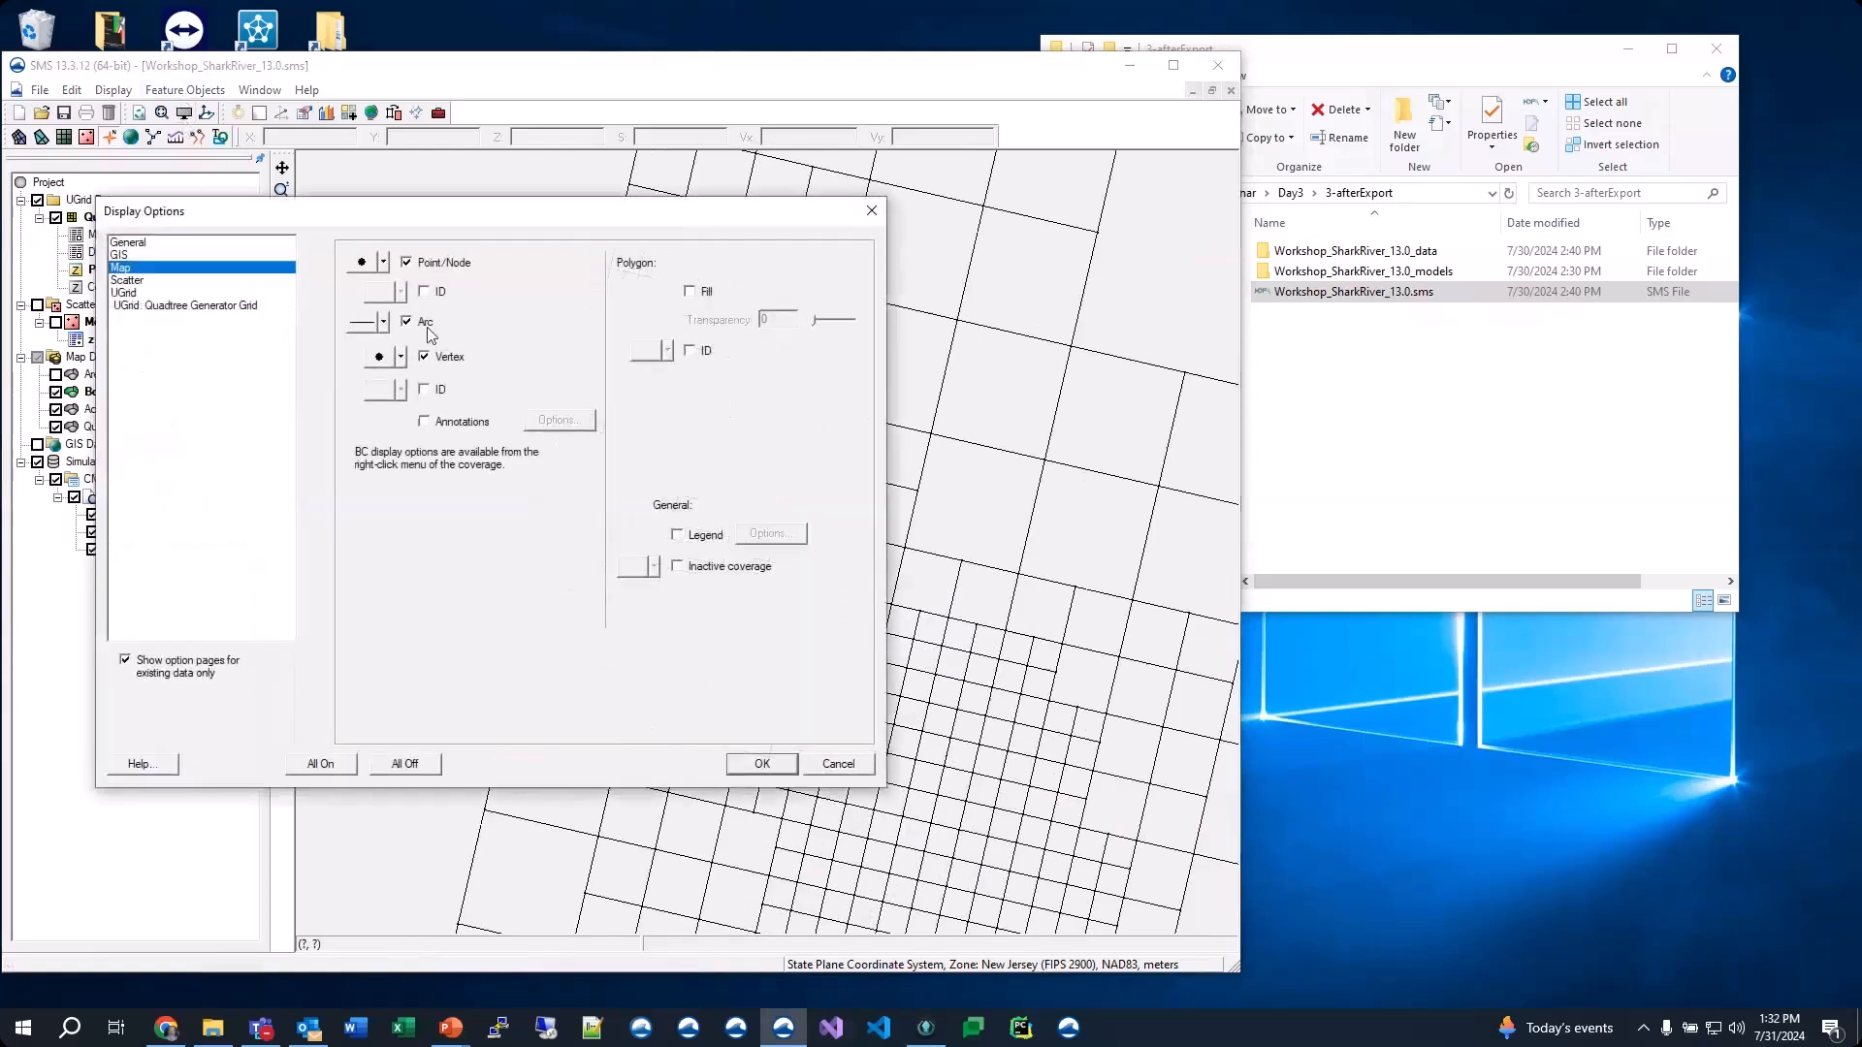
left_click(158, 307)
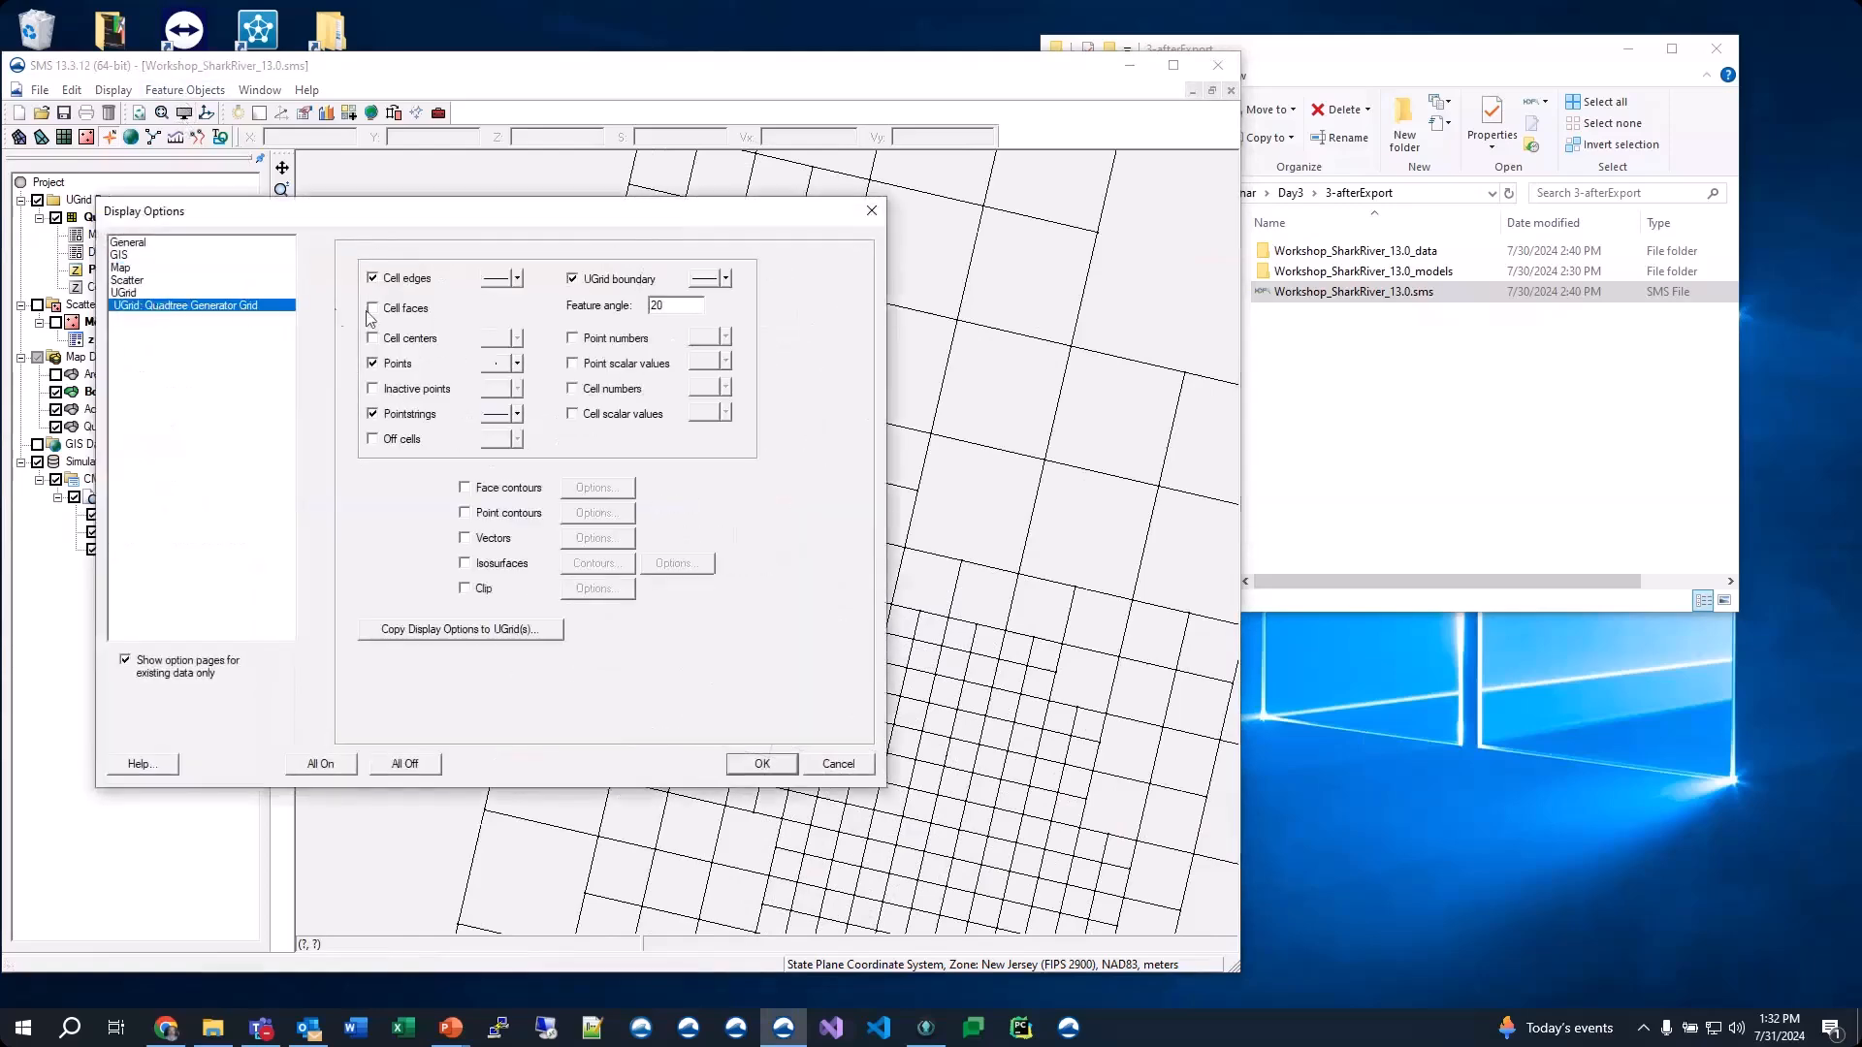
left_click(482, 492)
left_click(392, 368)
left_click(421, 280)
Set the Point Z contour method to Color Fill with a specified data range from -25.0 to 5.0
left_click(582, 493)
left_click(431, 360)
left_click(427, 381)
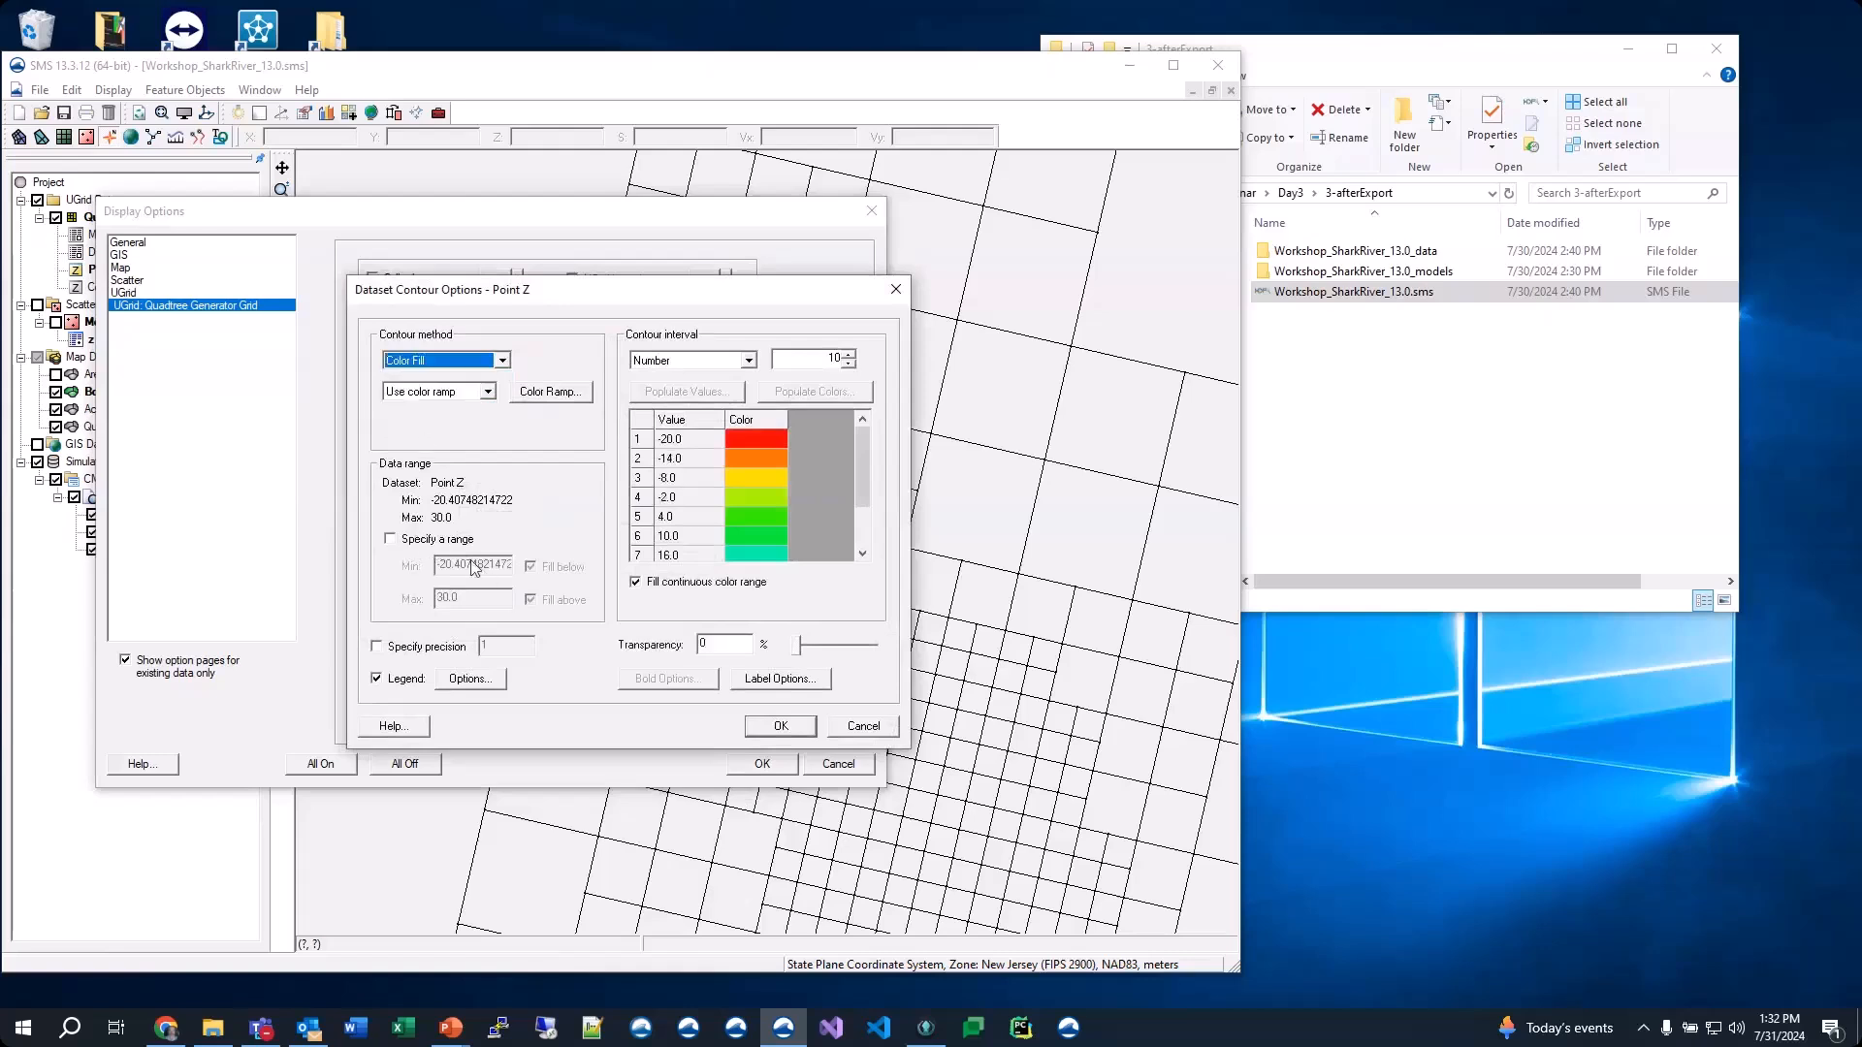
left_click(447, 541)
double_click(463, 563)
type("-25.0")
key("Tab")
key("Tab")
type("5.0")
key("Tab")
key("Tab")
key("Tab")
key("Tab")
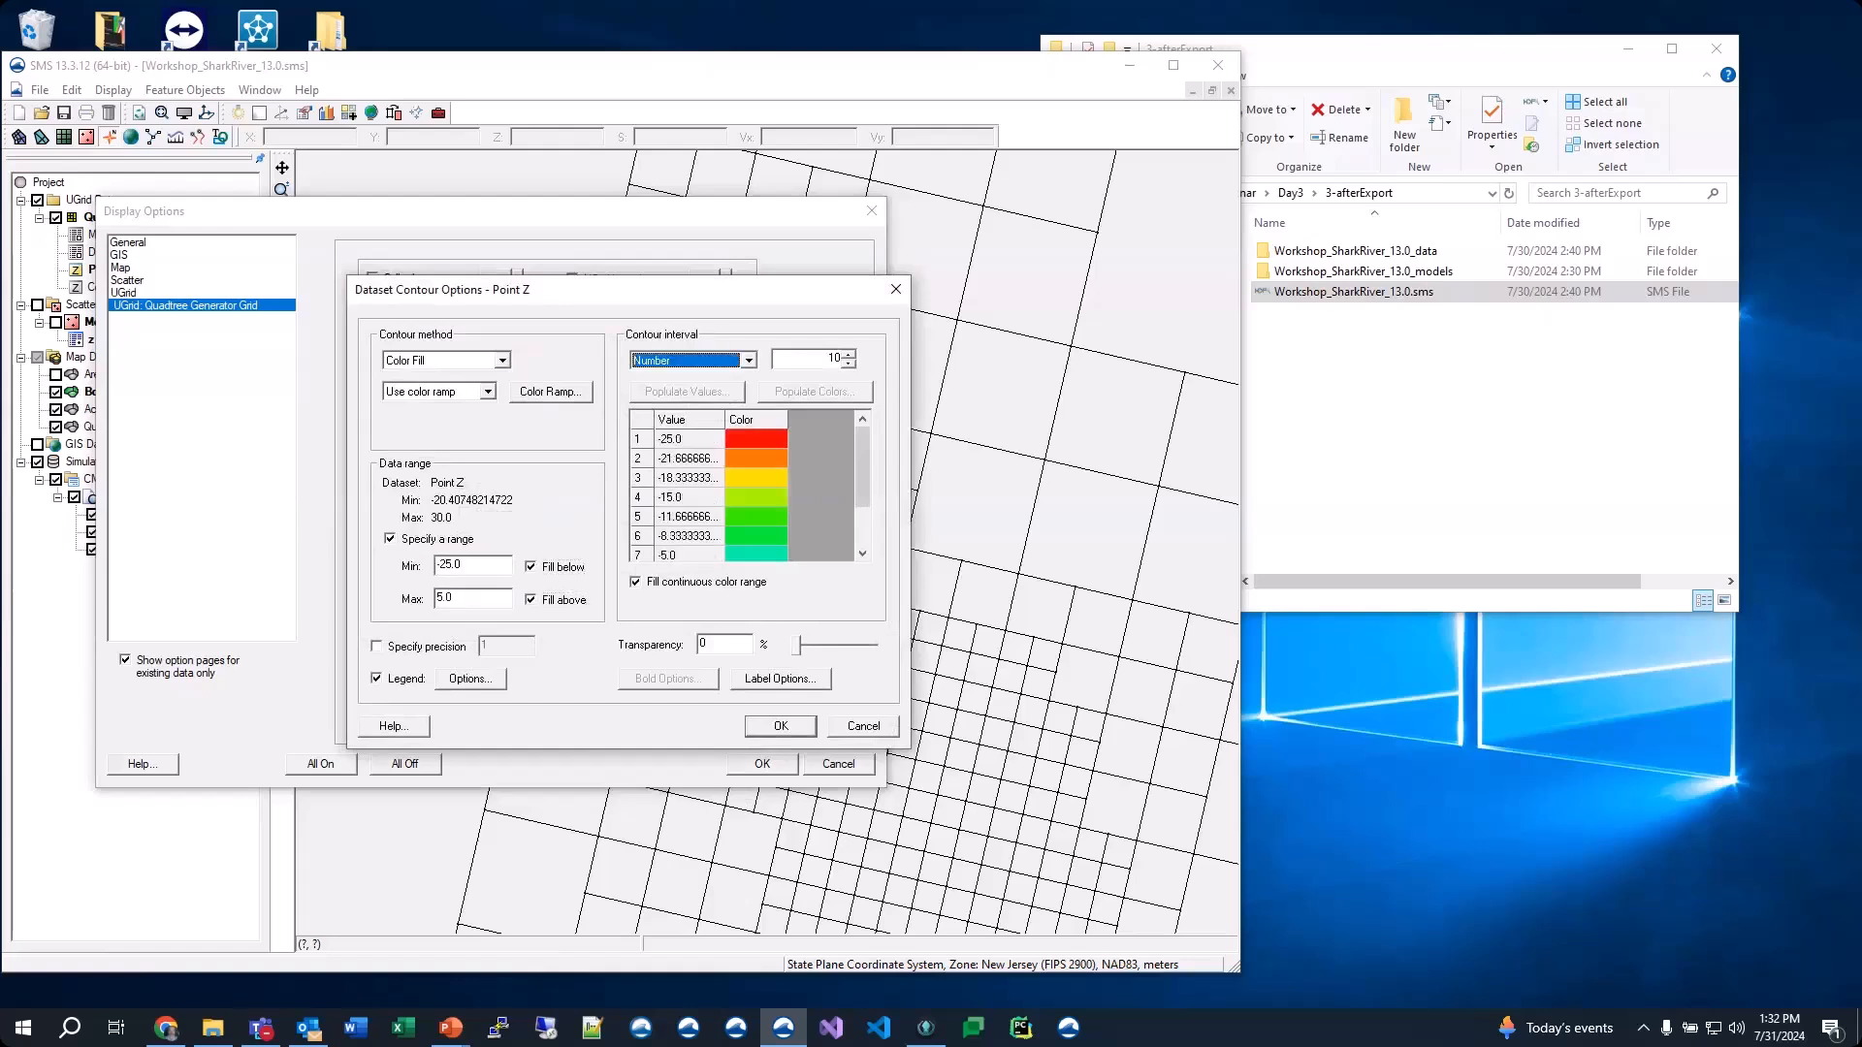
Specify a contour value precision of 2 and apply the contour and display options
key("Tab")
key("space")
key("Tab")
type("2")
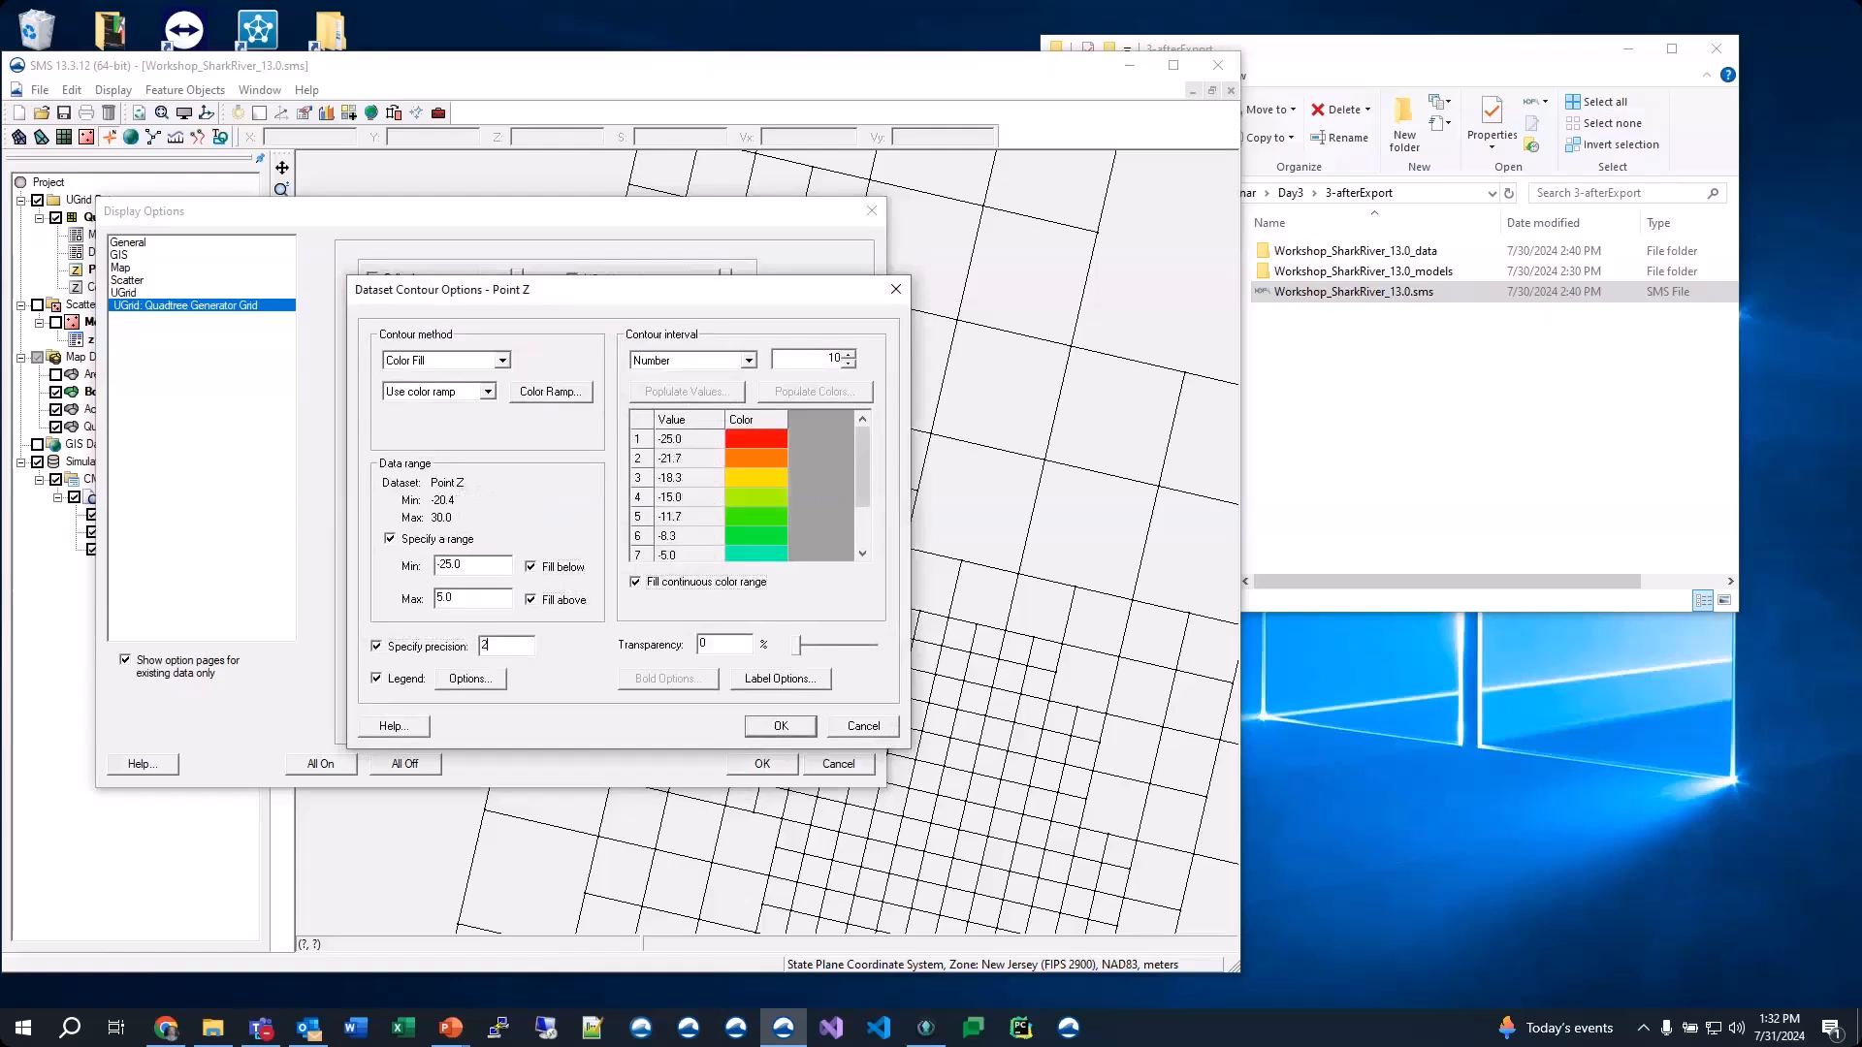
key("Return")
left_click(760, 765)
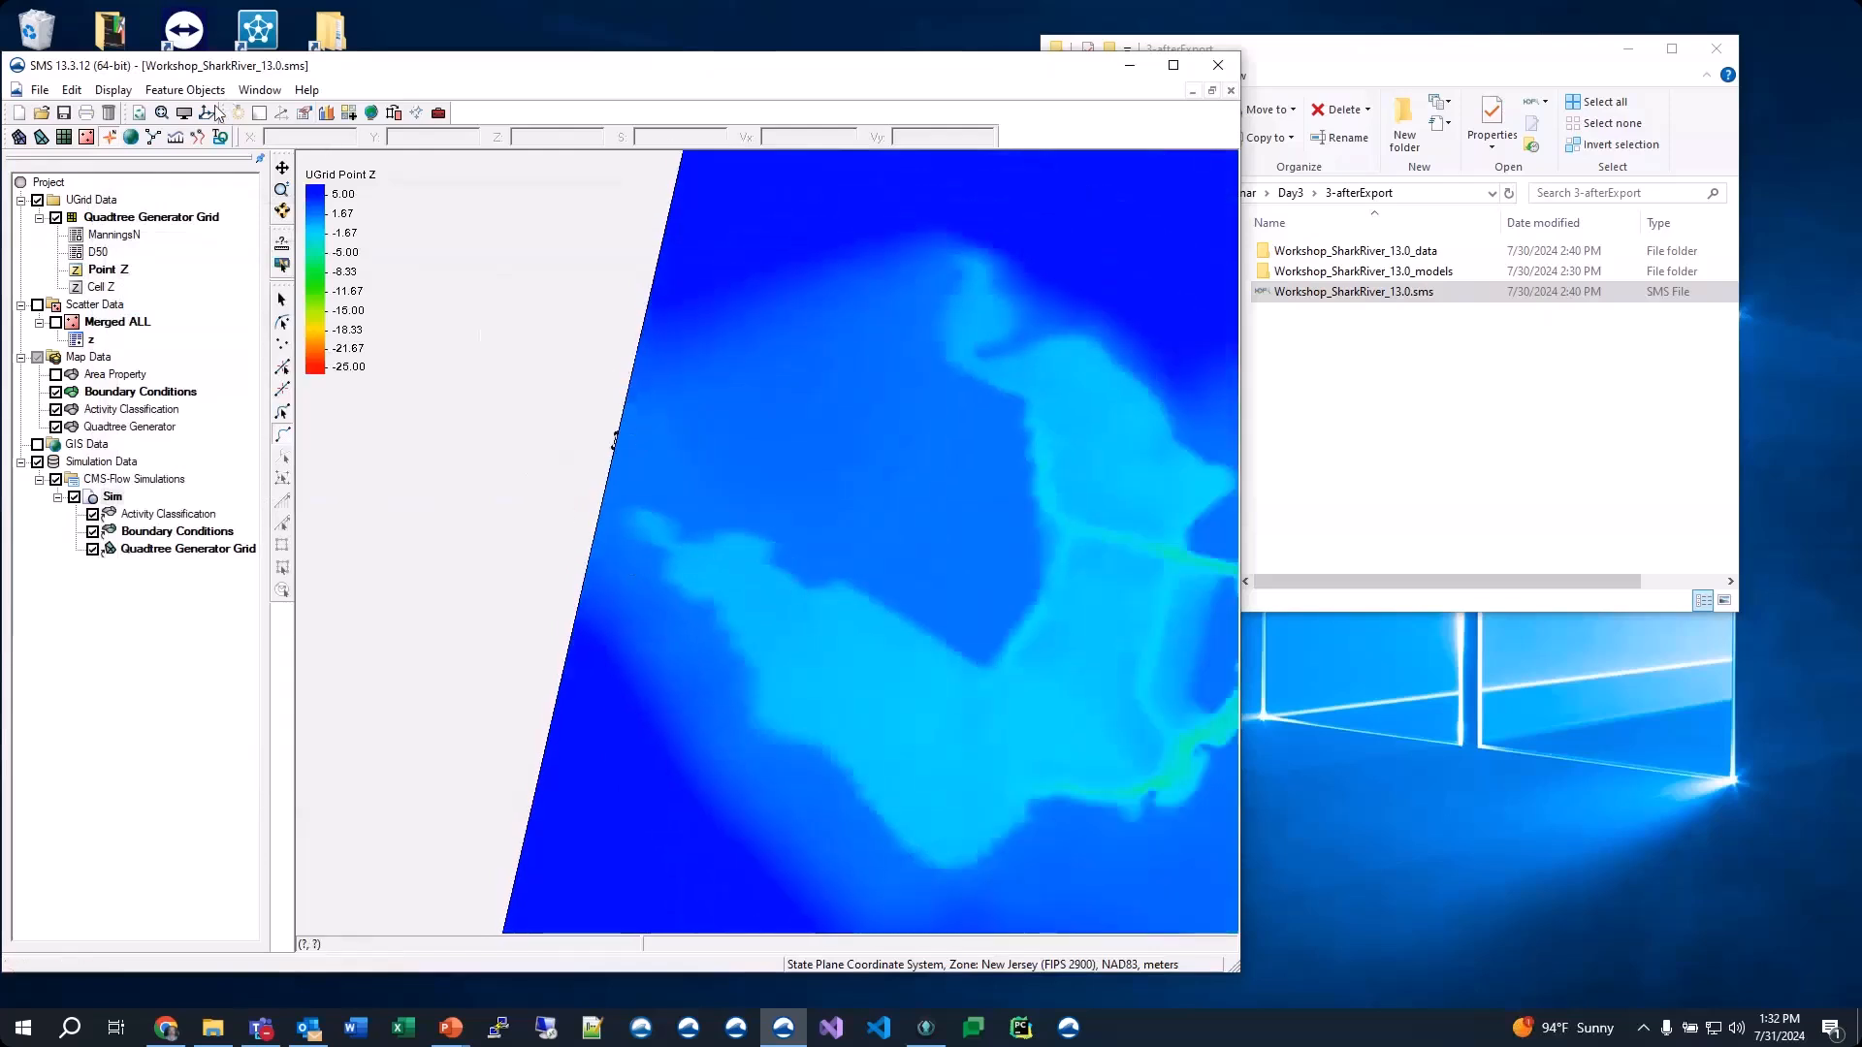
Turn off face contours for the Quadtree Generator Grid and display its cell edges
left_click(184, 113)
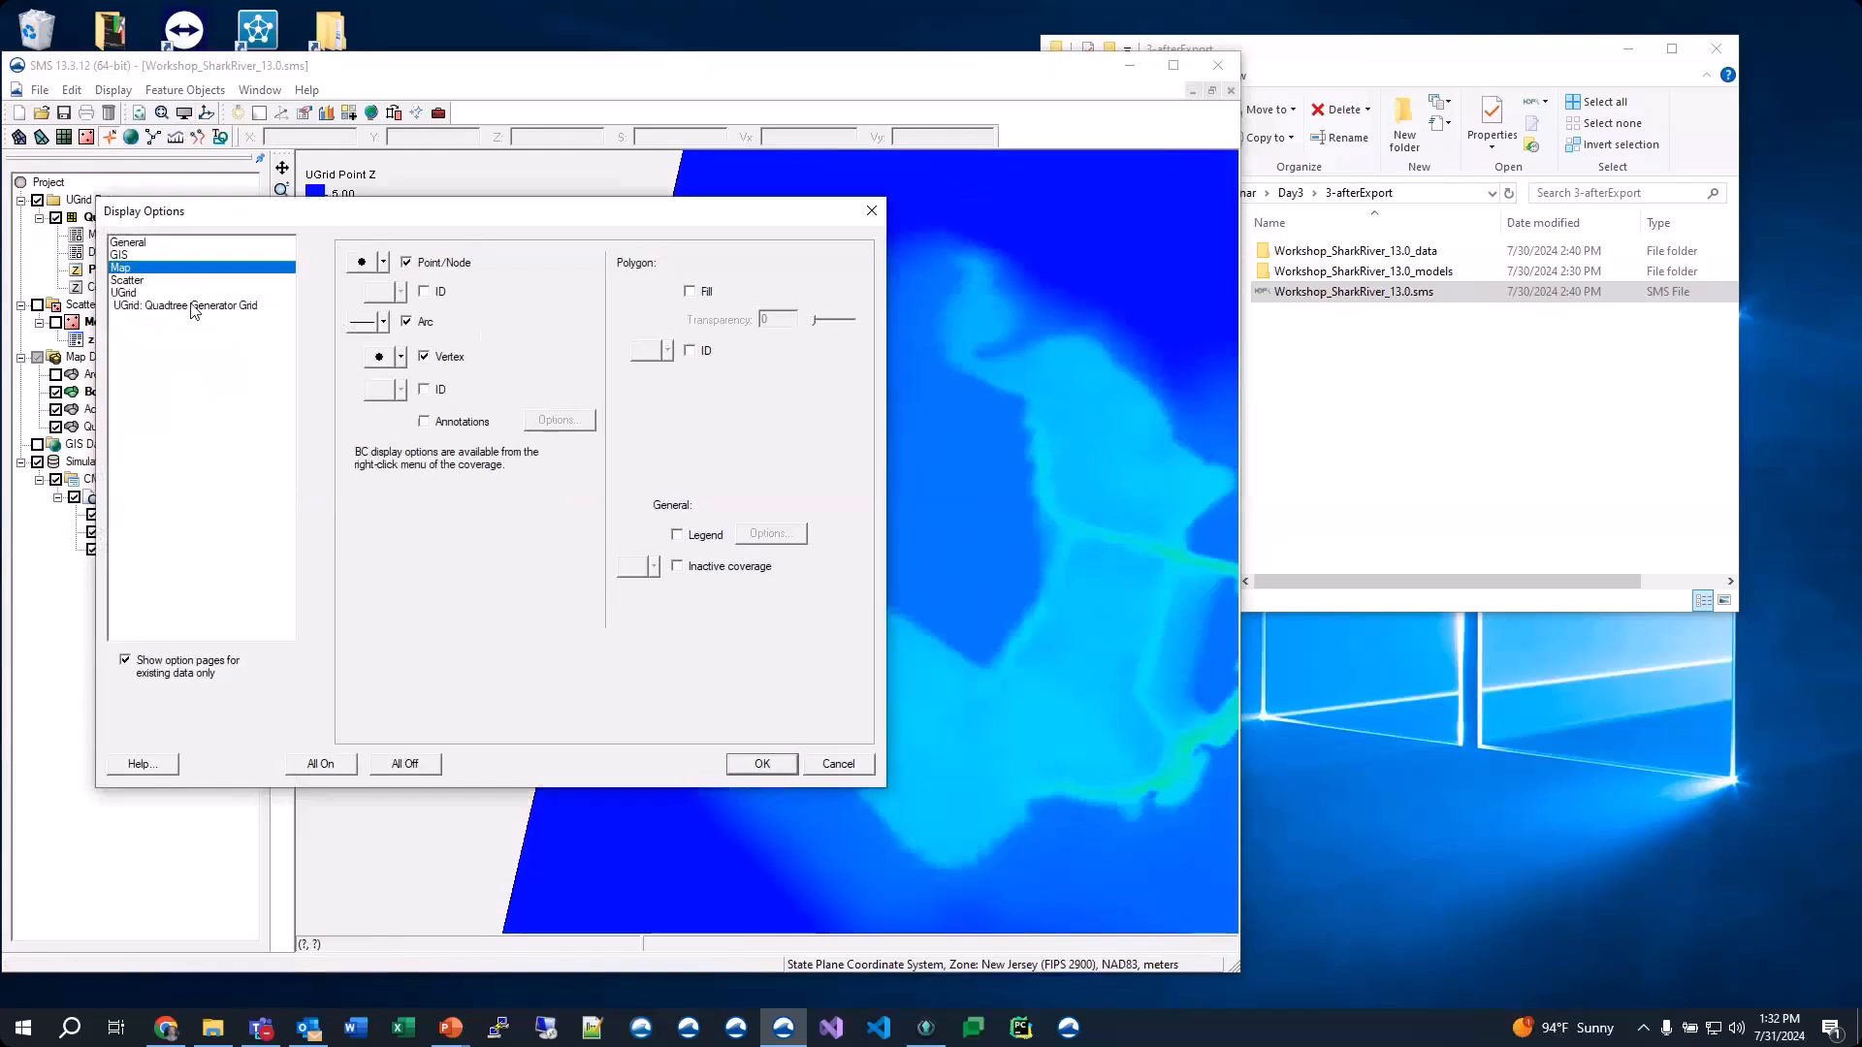
left_click(193, 306)
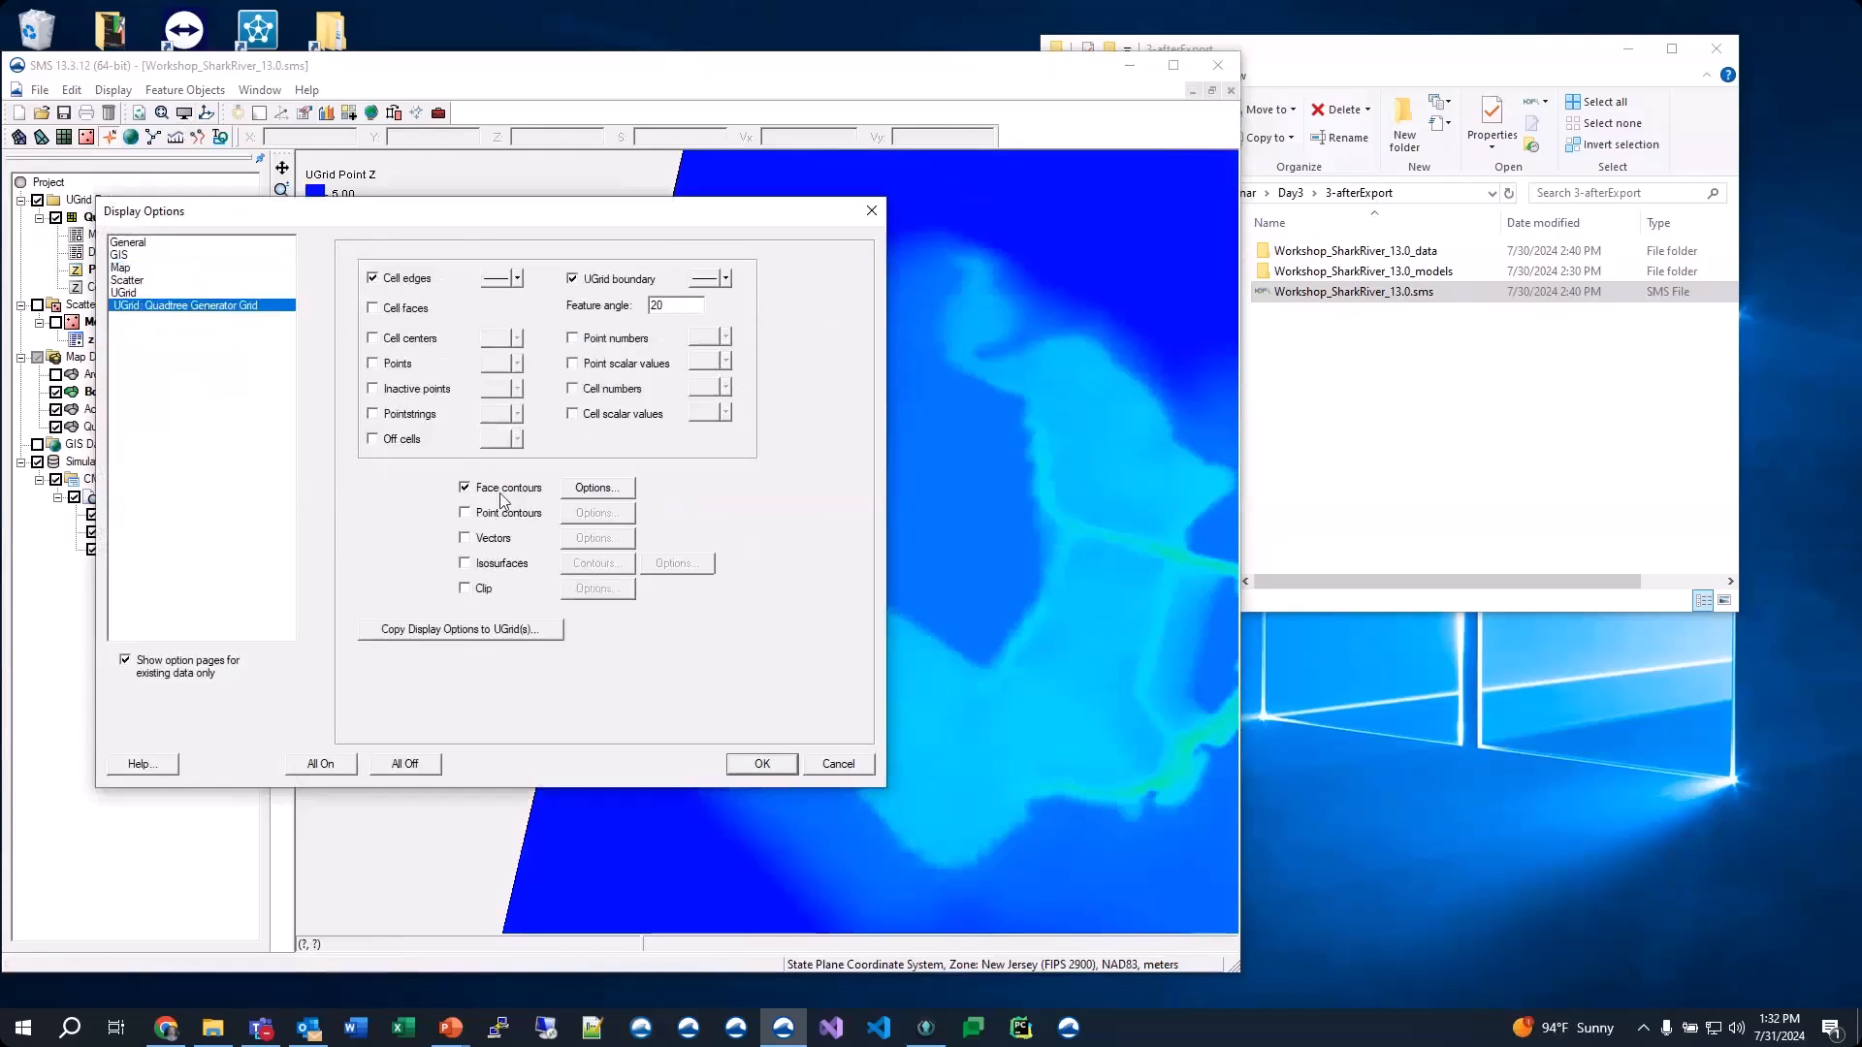
left_click(741, 766)
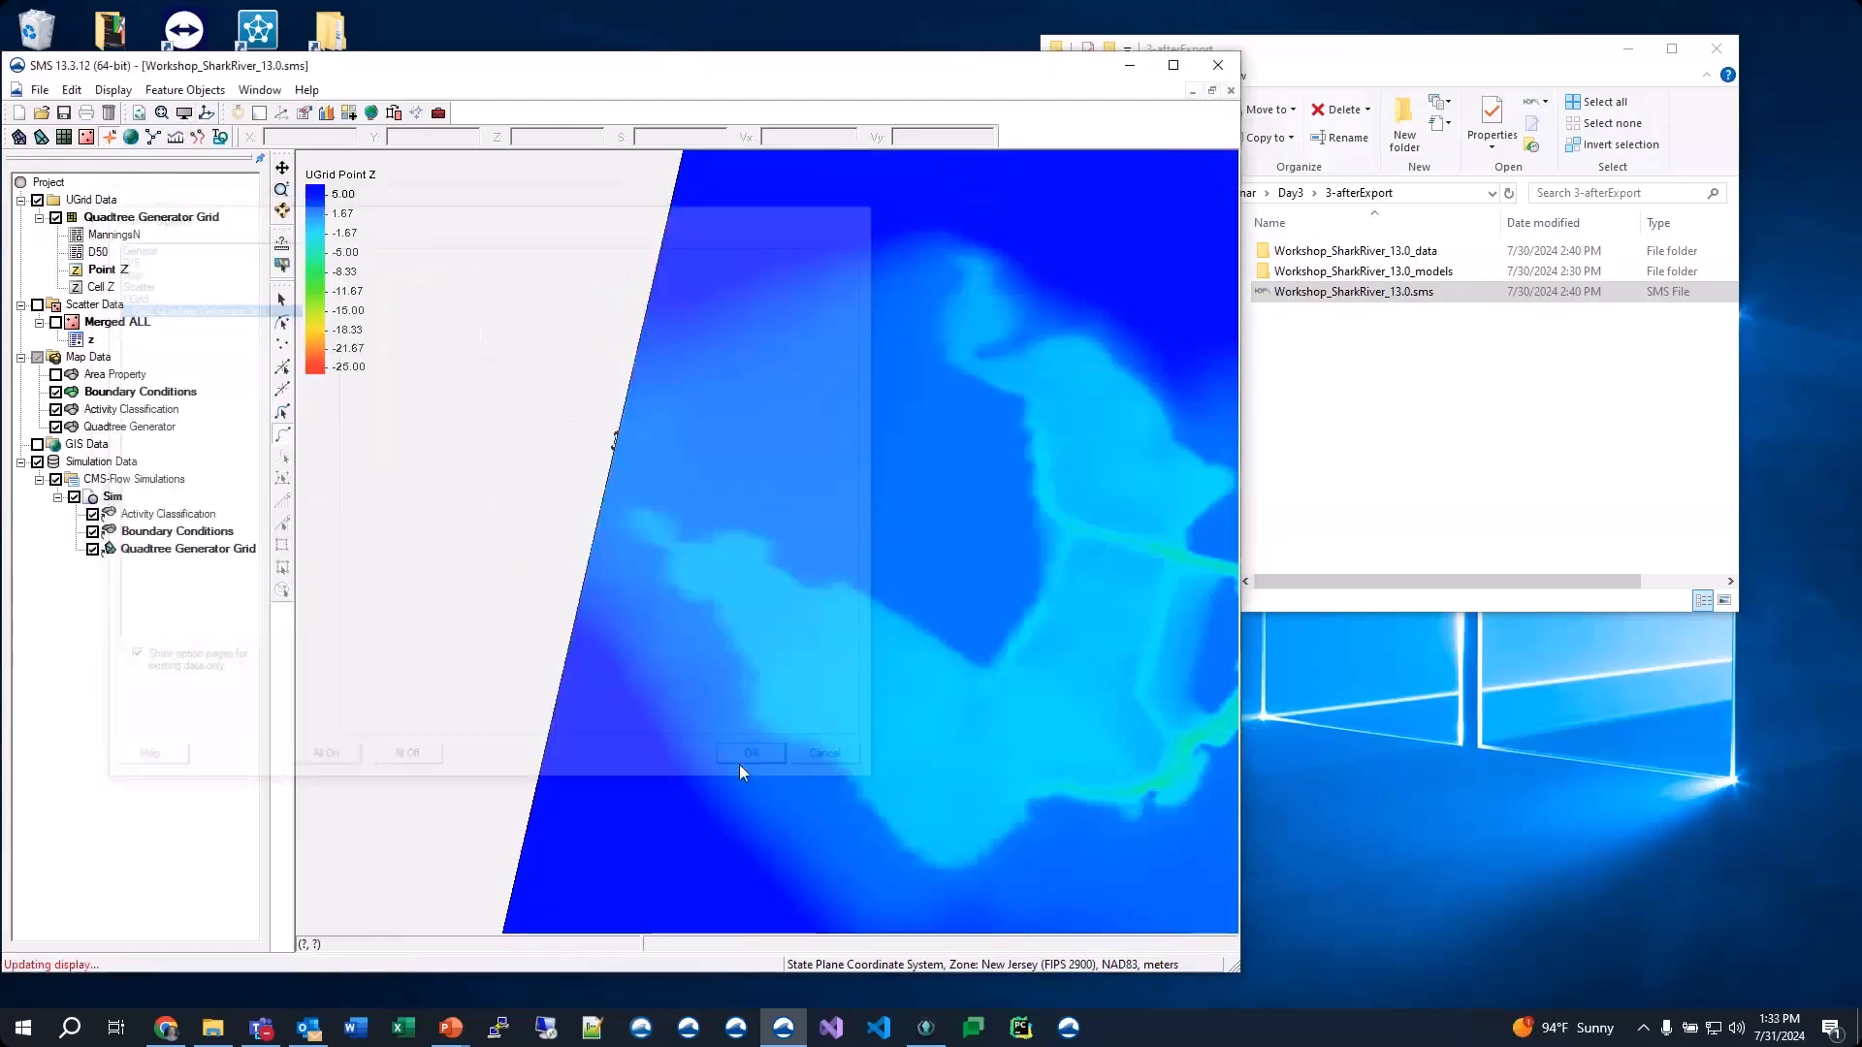
Shorten the Boundary Conditions arc by moving both end nodes inward along the grid's west edge
scroll(575, 386, "up", 6)
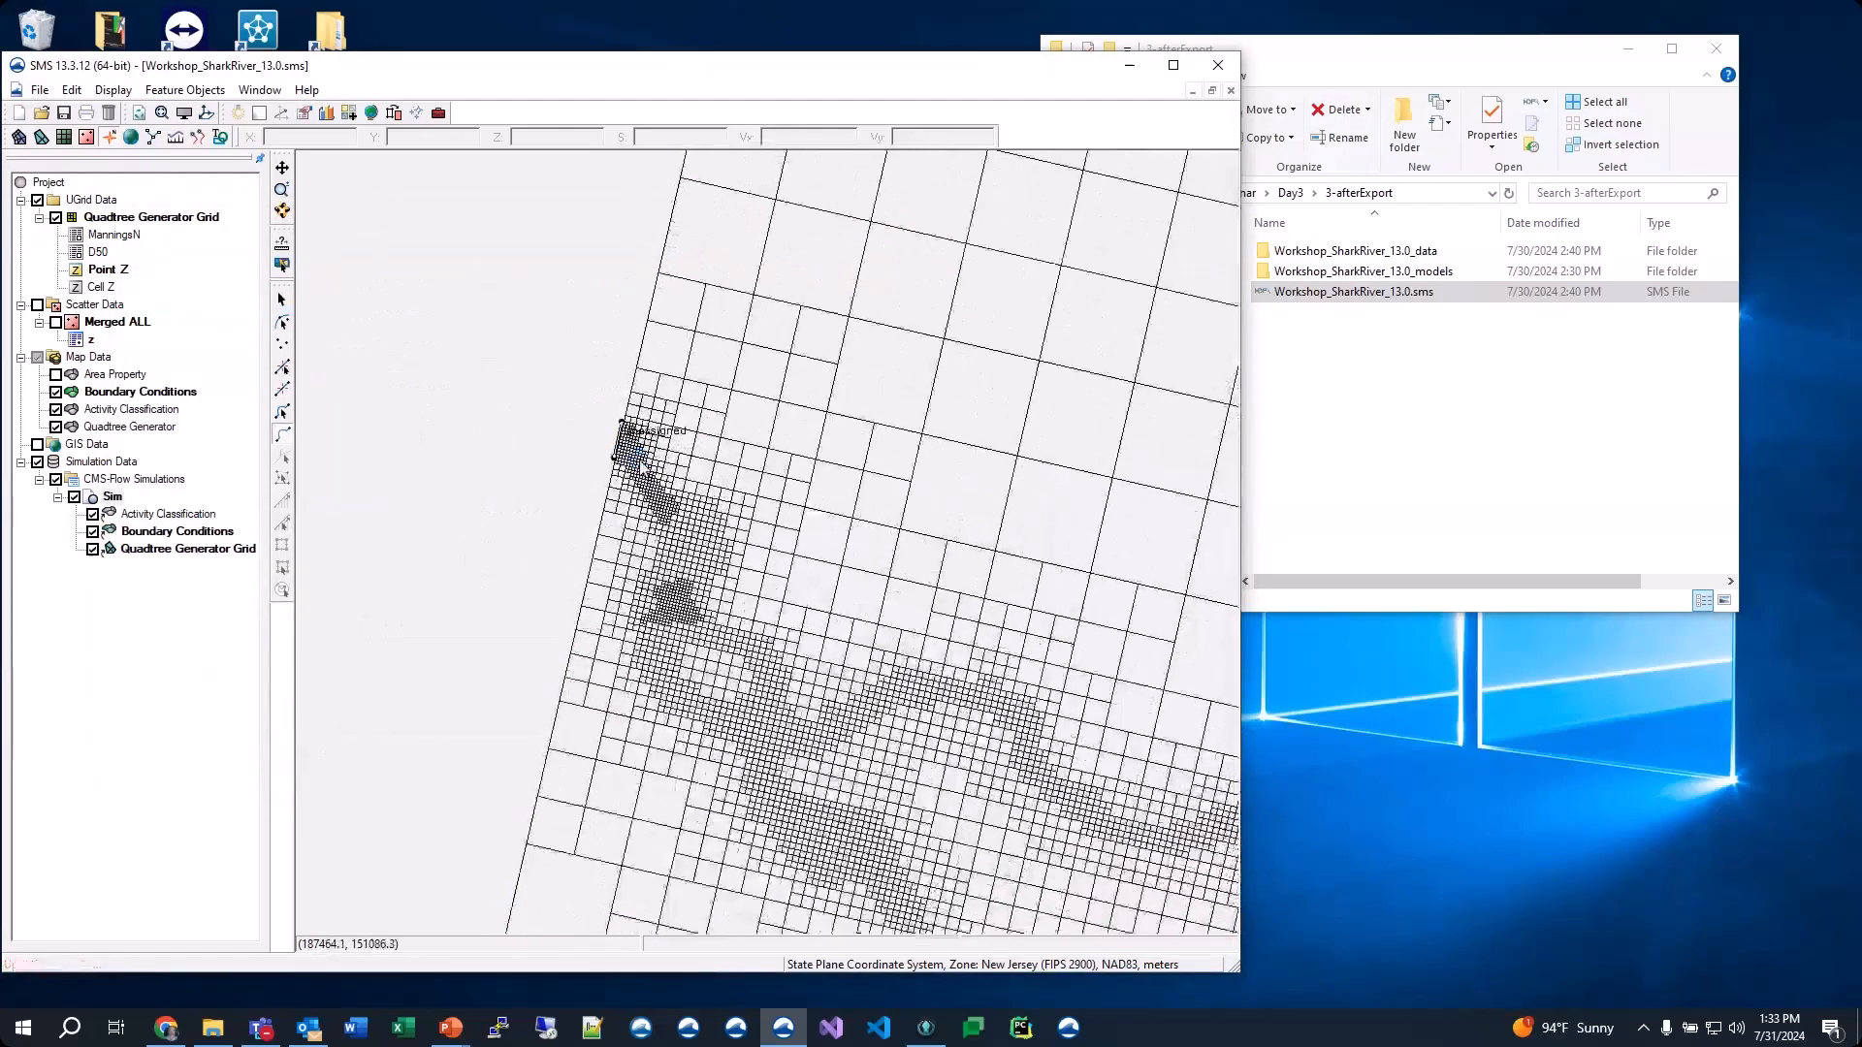
scroll(575, 386, "up", 2)
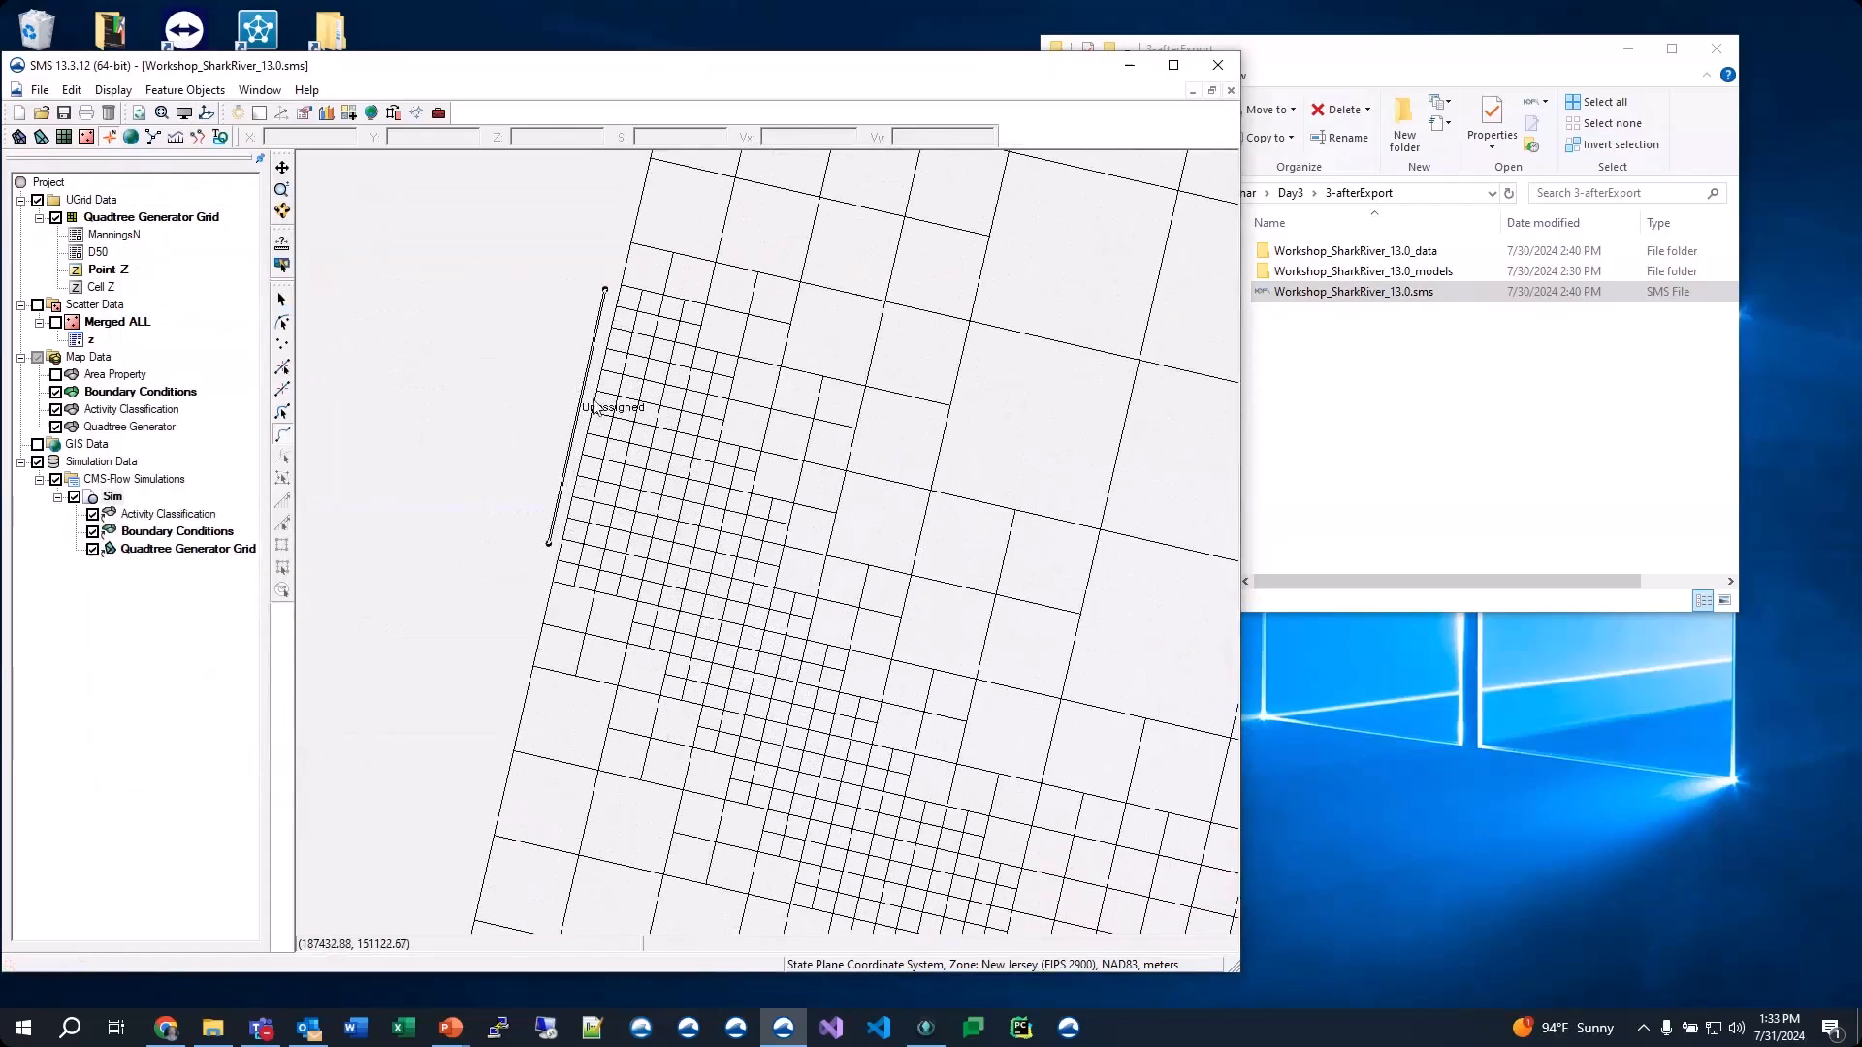
scroll(594, 405, "up", 2)
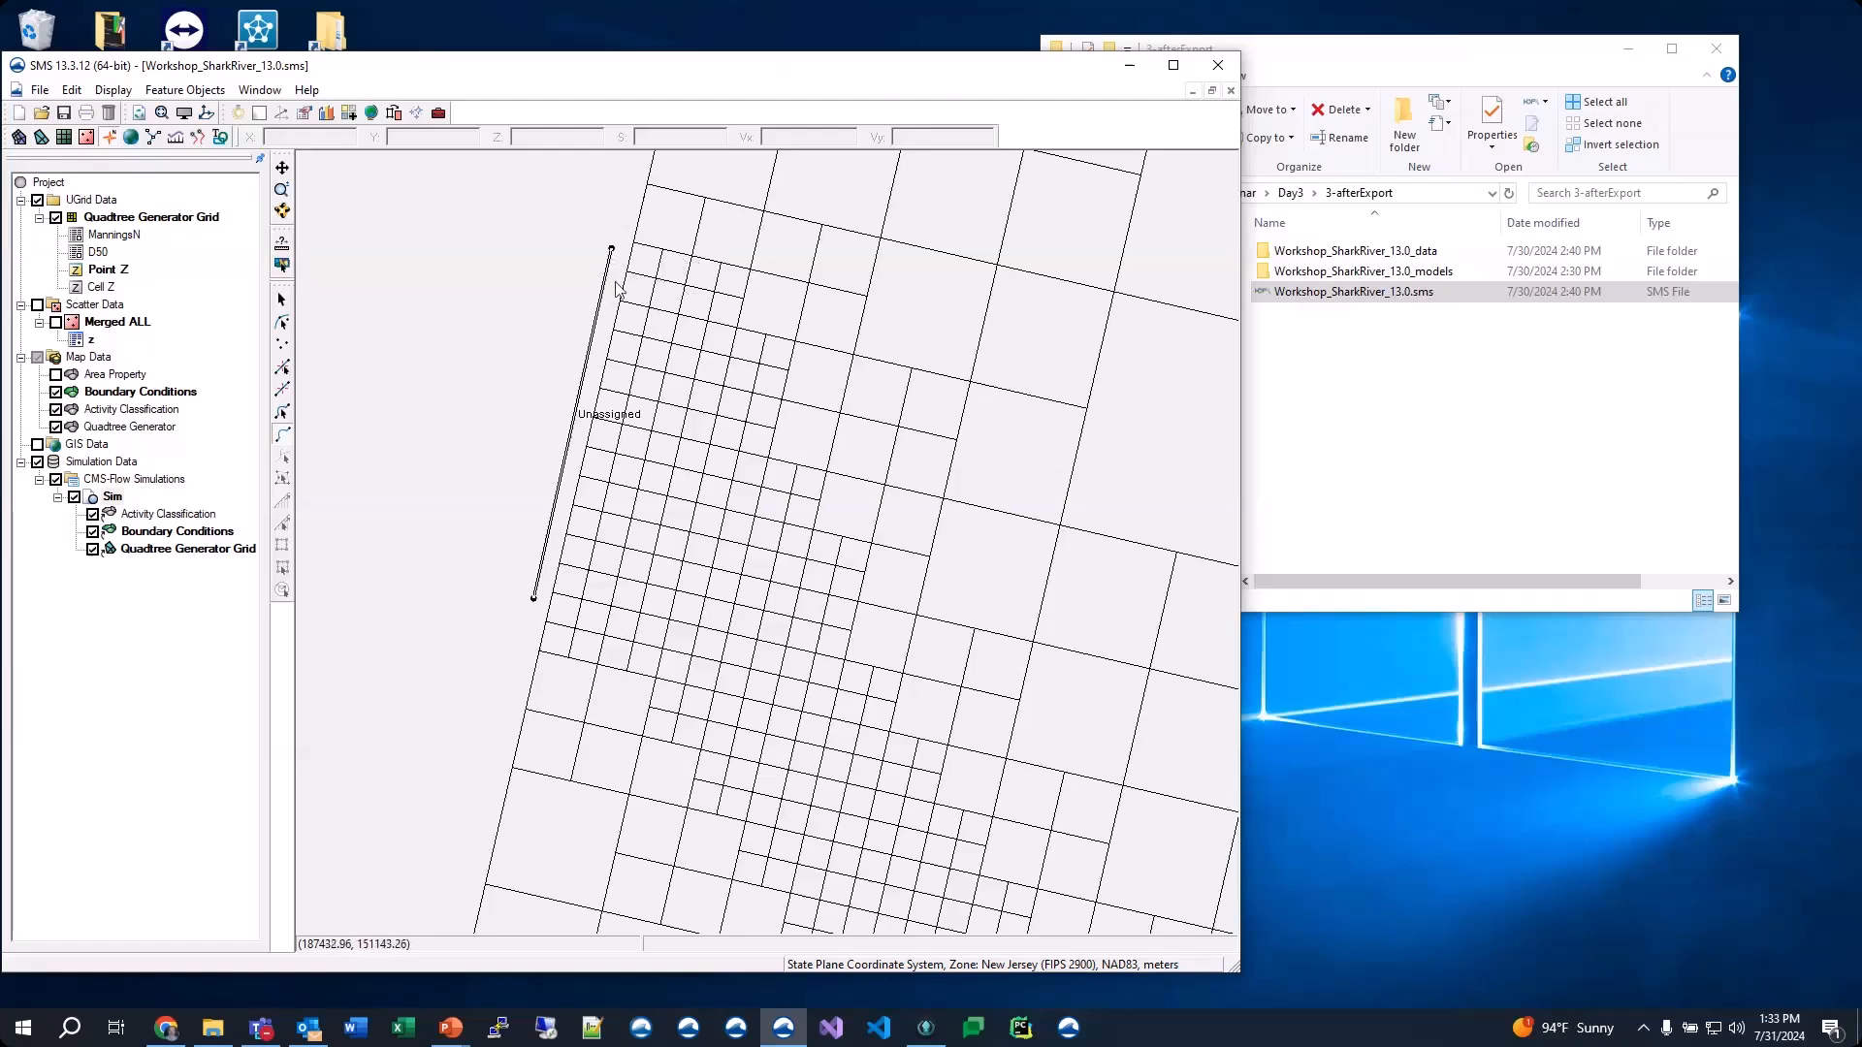
left_click(282, 413)
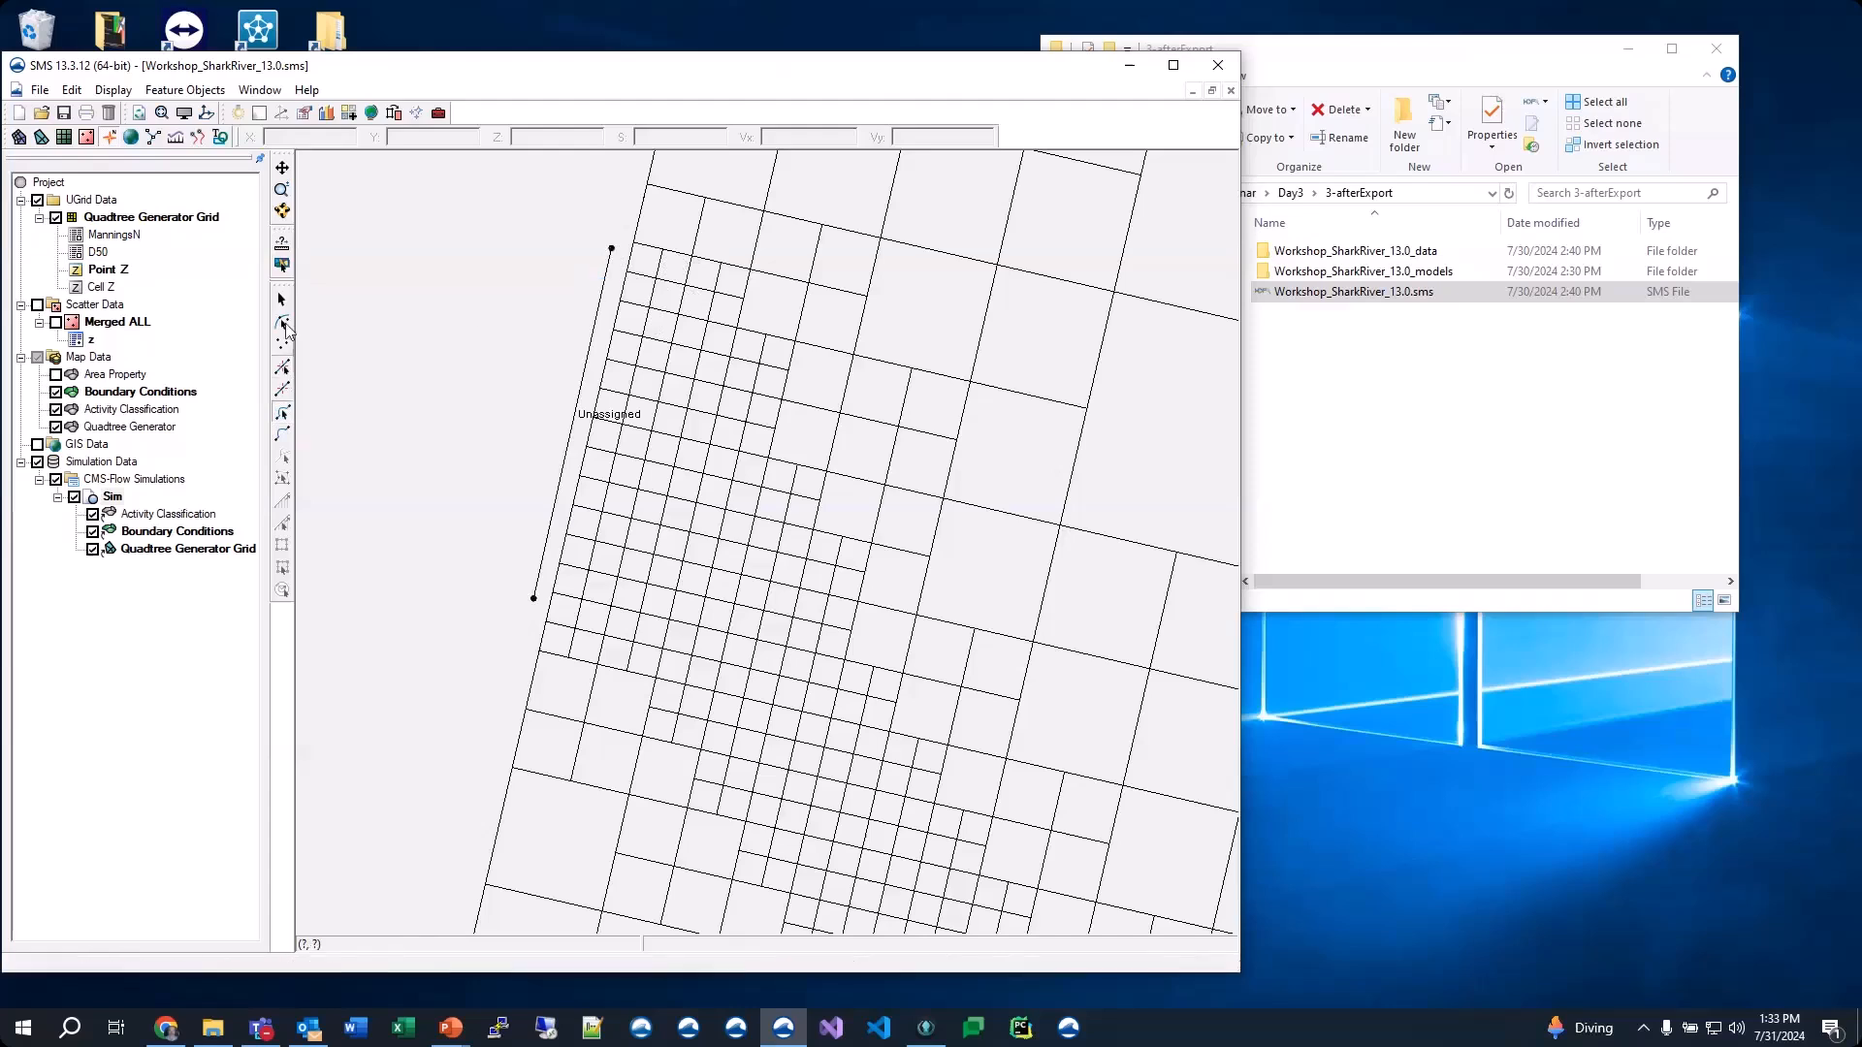
left_click_drag(610, 249, 596, 336)
left_click_drag(534, 598, 555, 526)
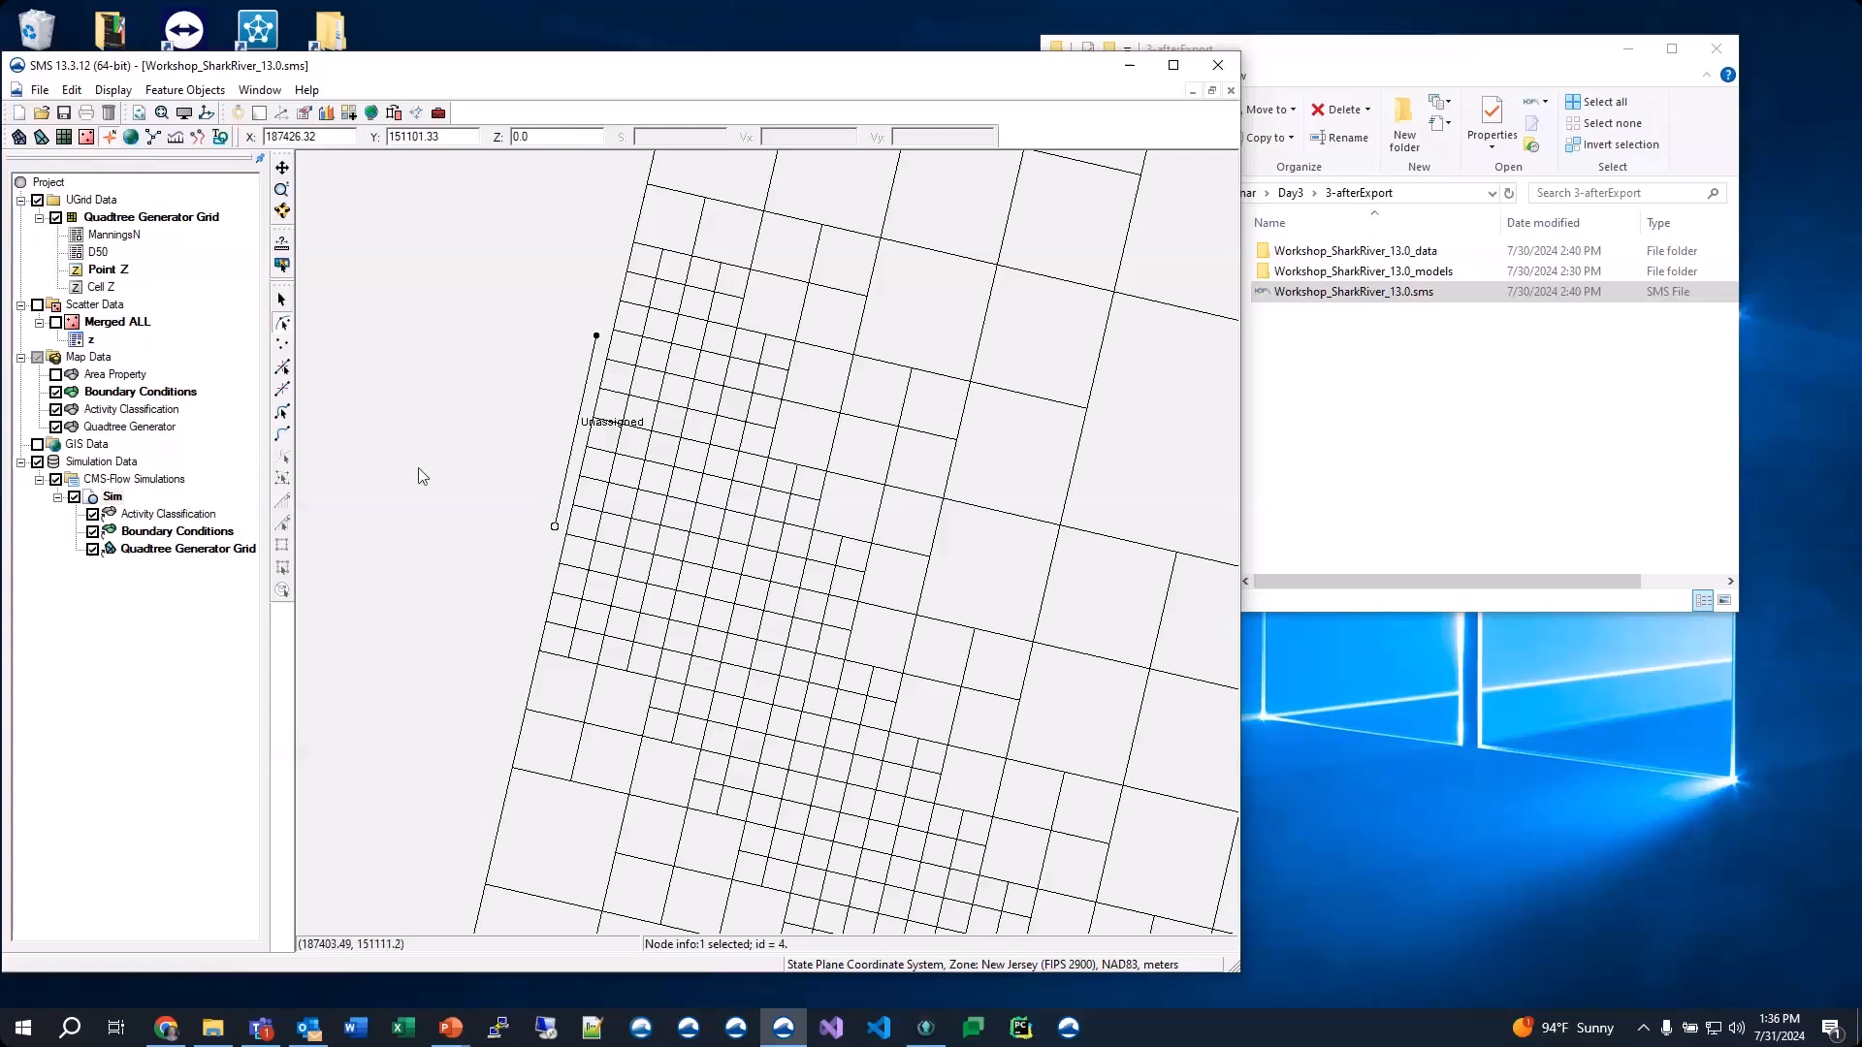
Activate the Activity Classification coverage and enable display of inactive coverages in the Map display options
left_click(199, 515)
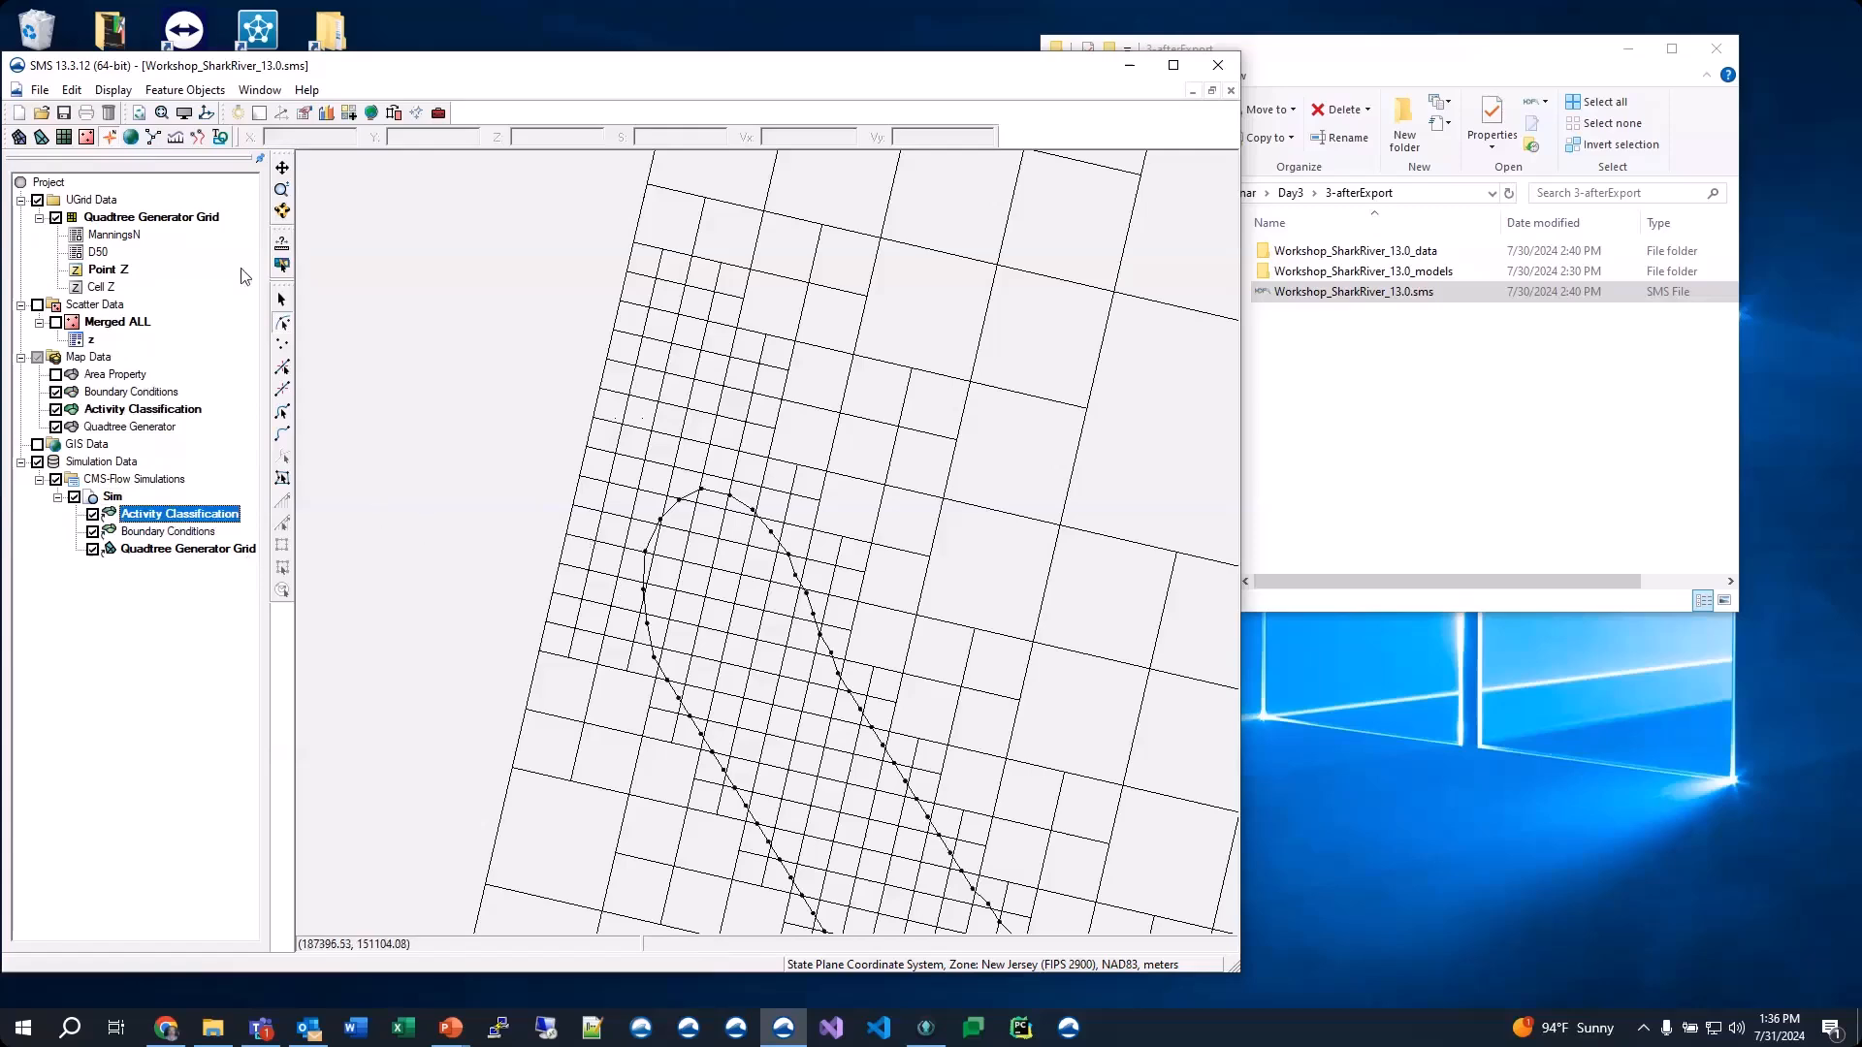
left_click(181, 112)
left_click(677, 567)
left_click(762, 765)
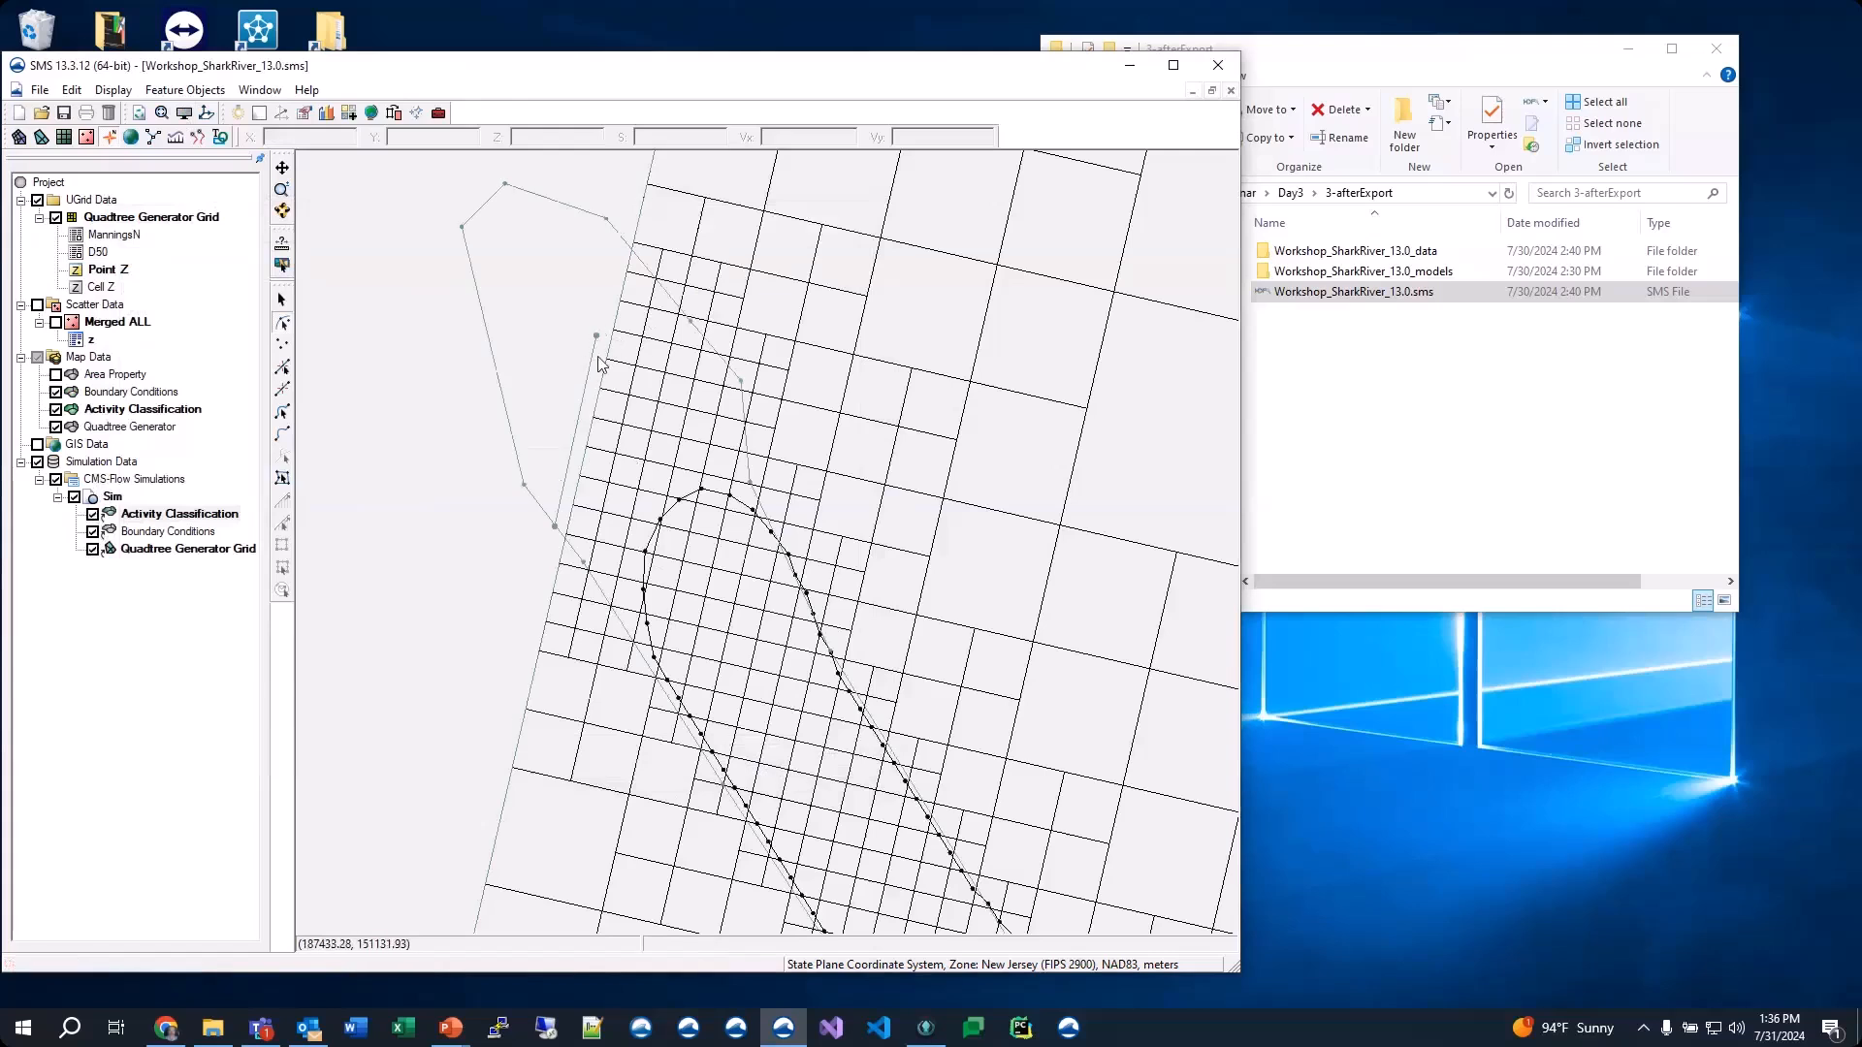
Toggle the simulation's boundary conditions and grid visibility to compare the outlines, and hide the Quadtree Generator coverage
left_click(93, 532)
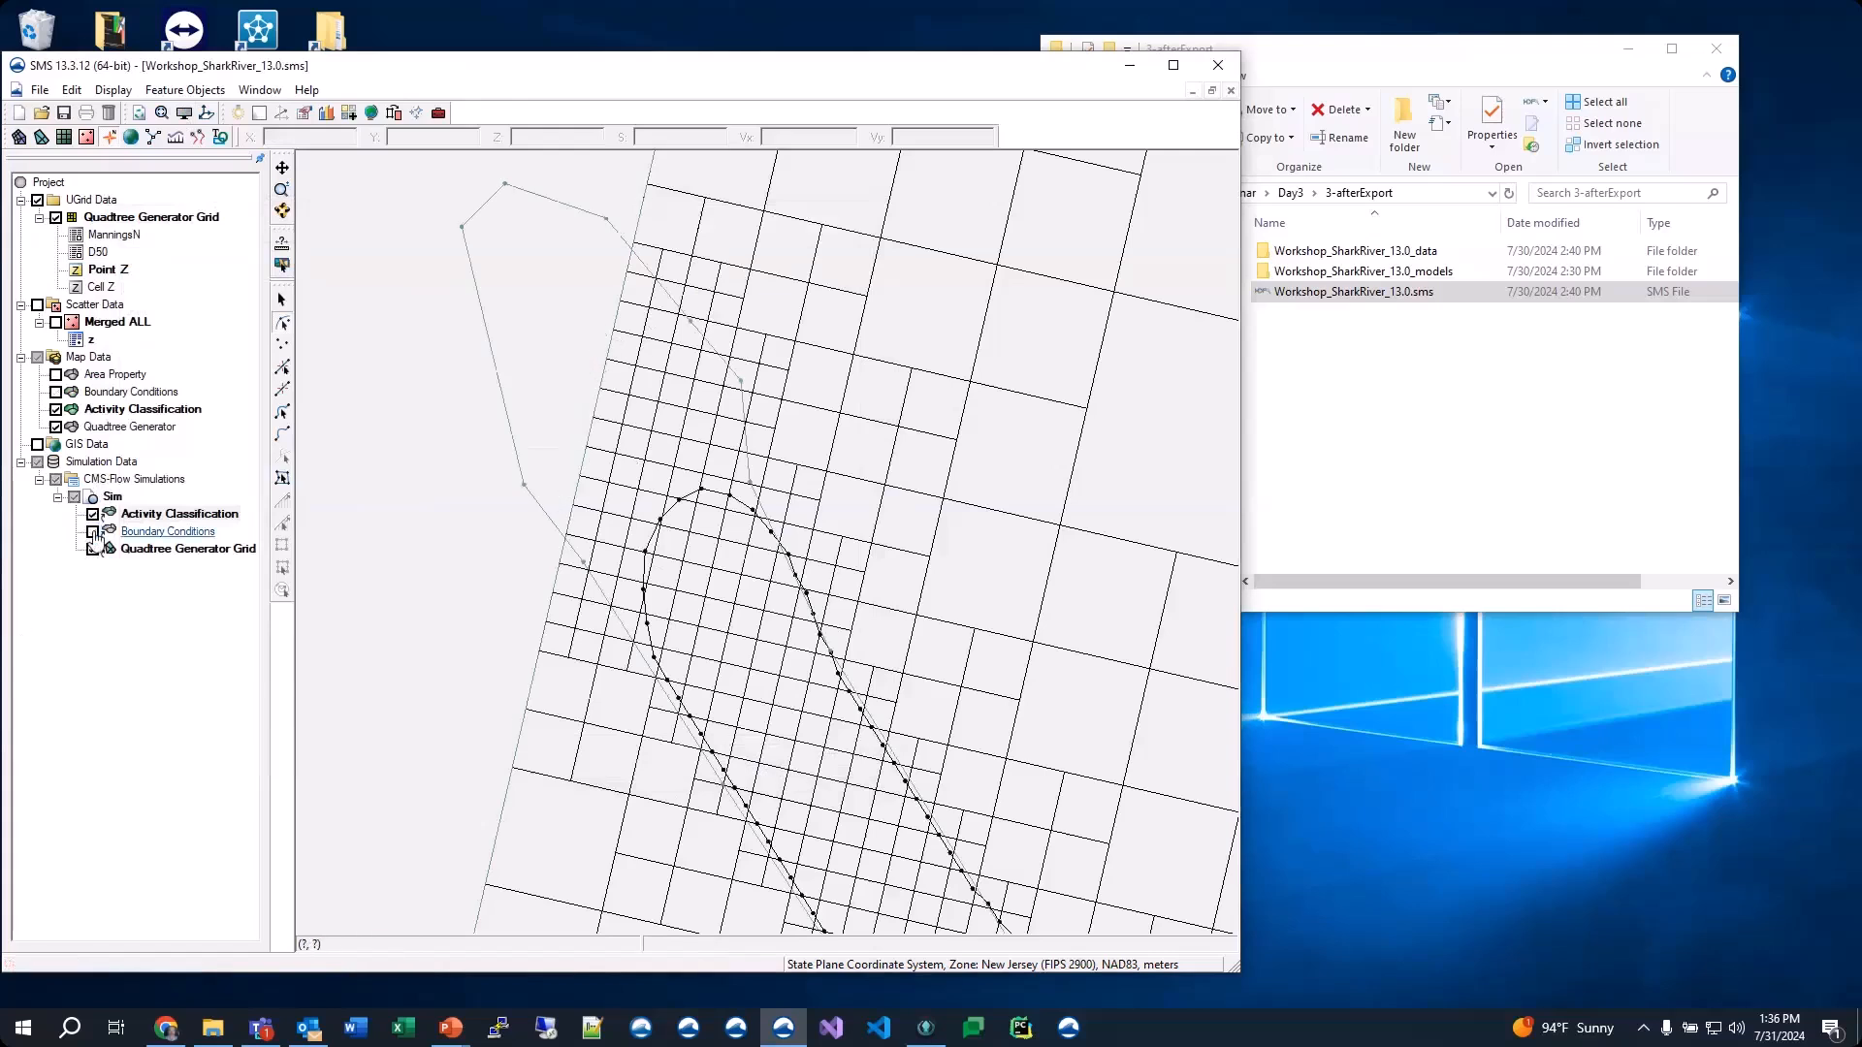
left_click(93, 532)
left_click(93, 550)
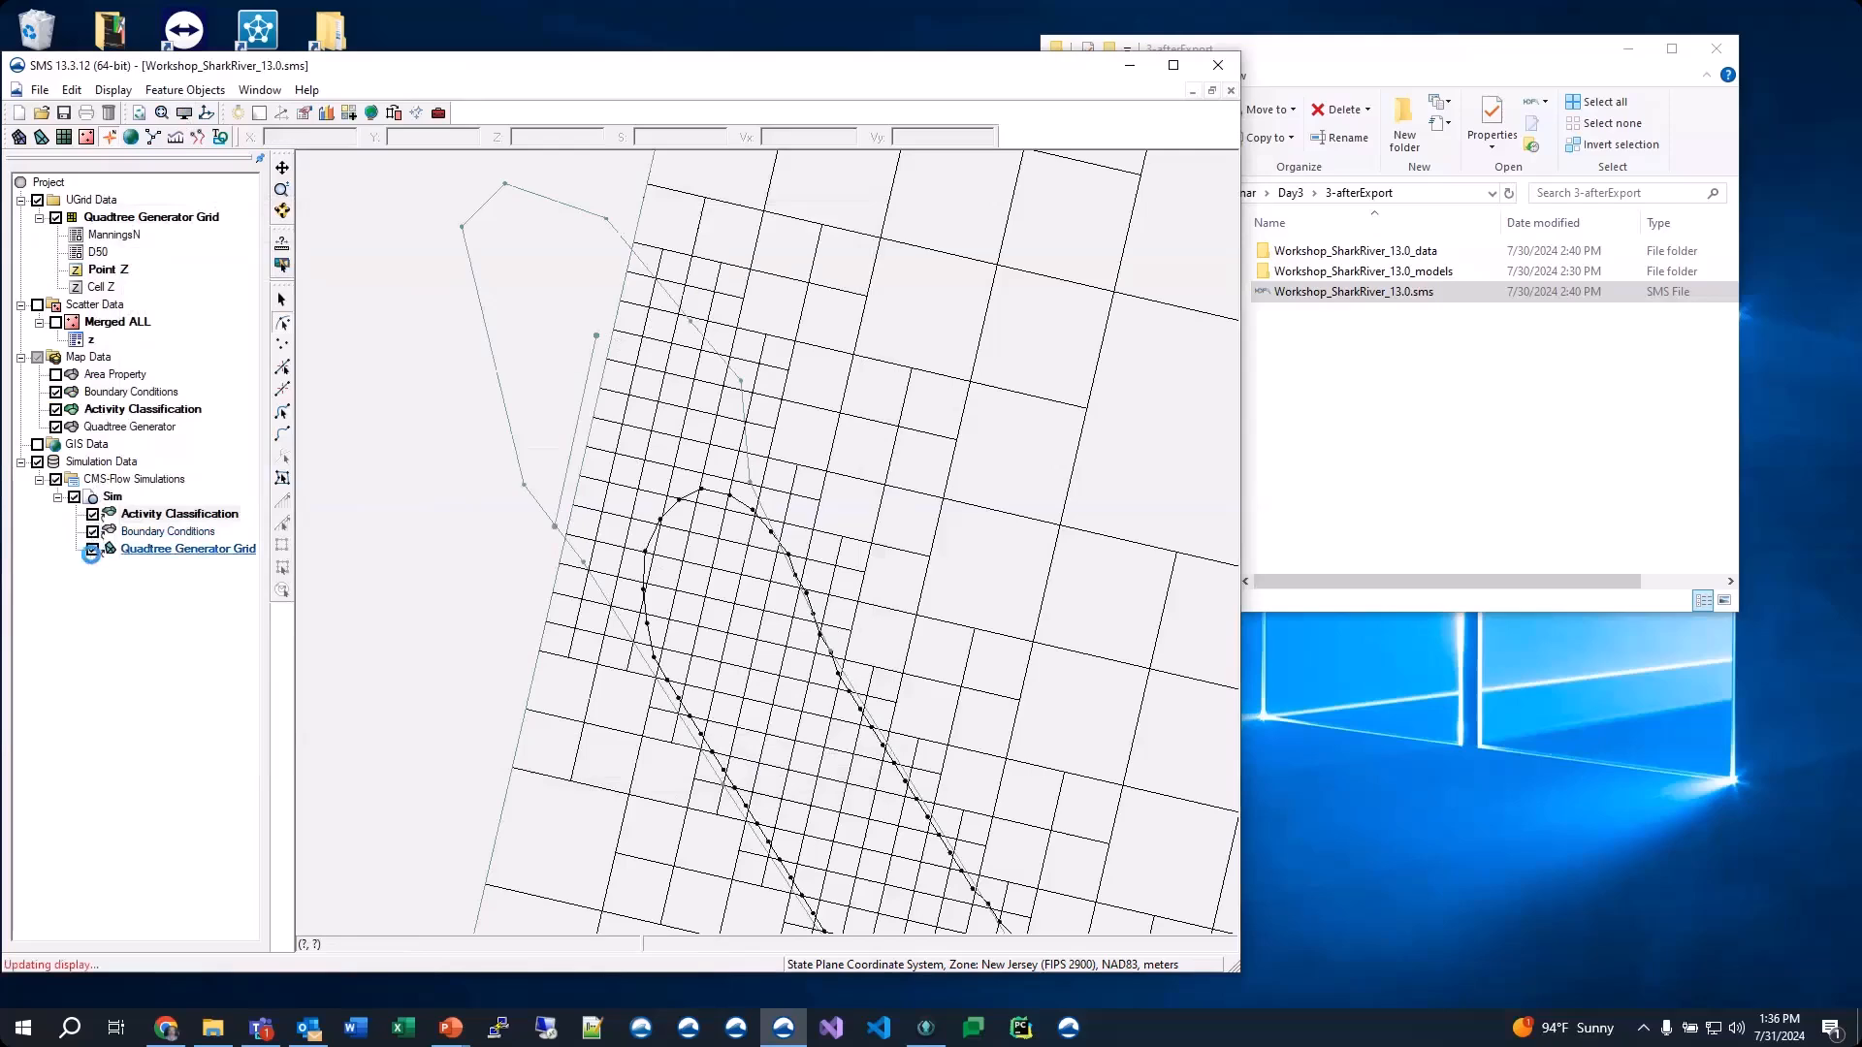
left_click(93, 550)
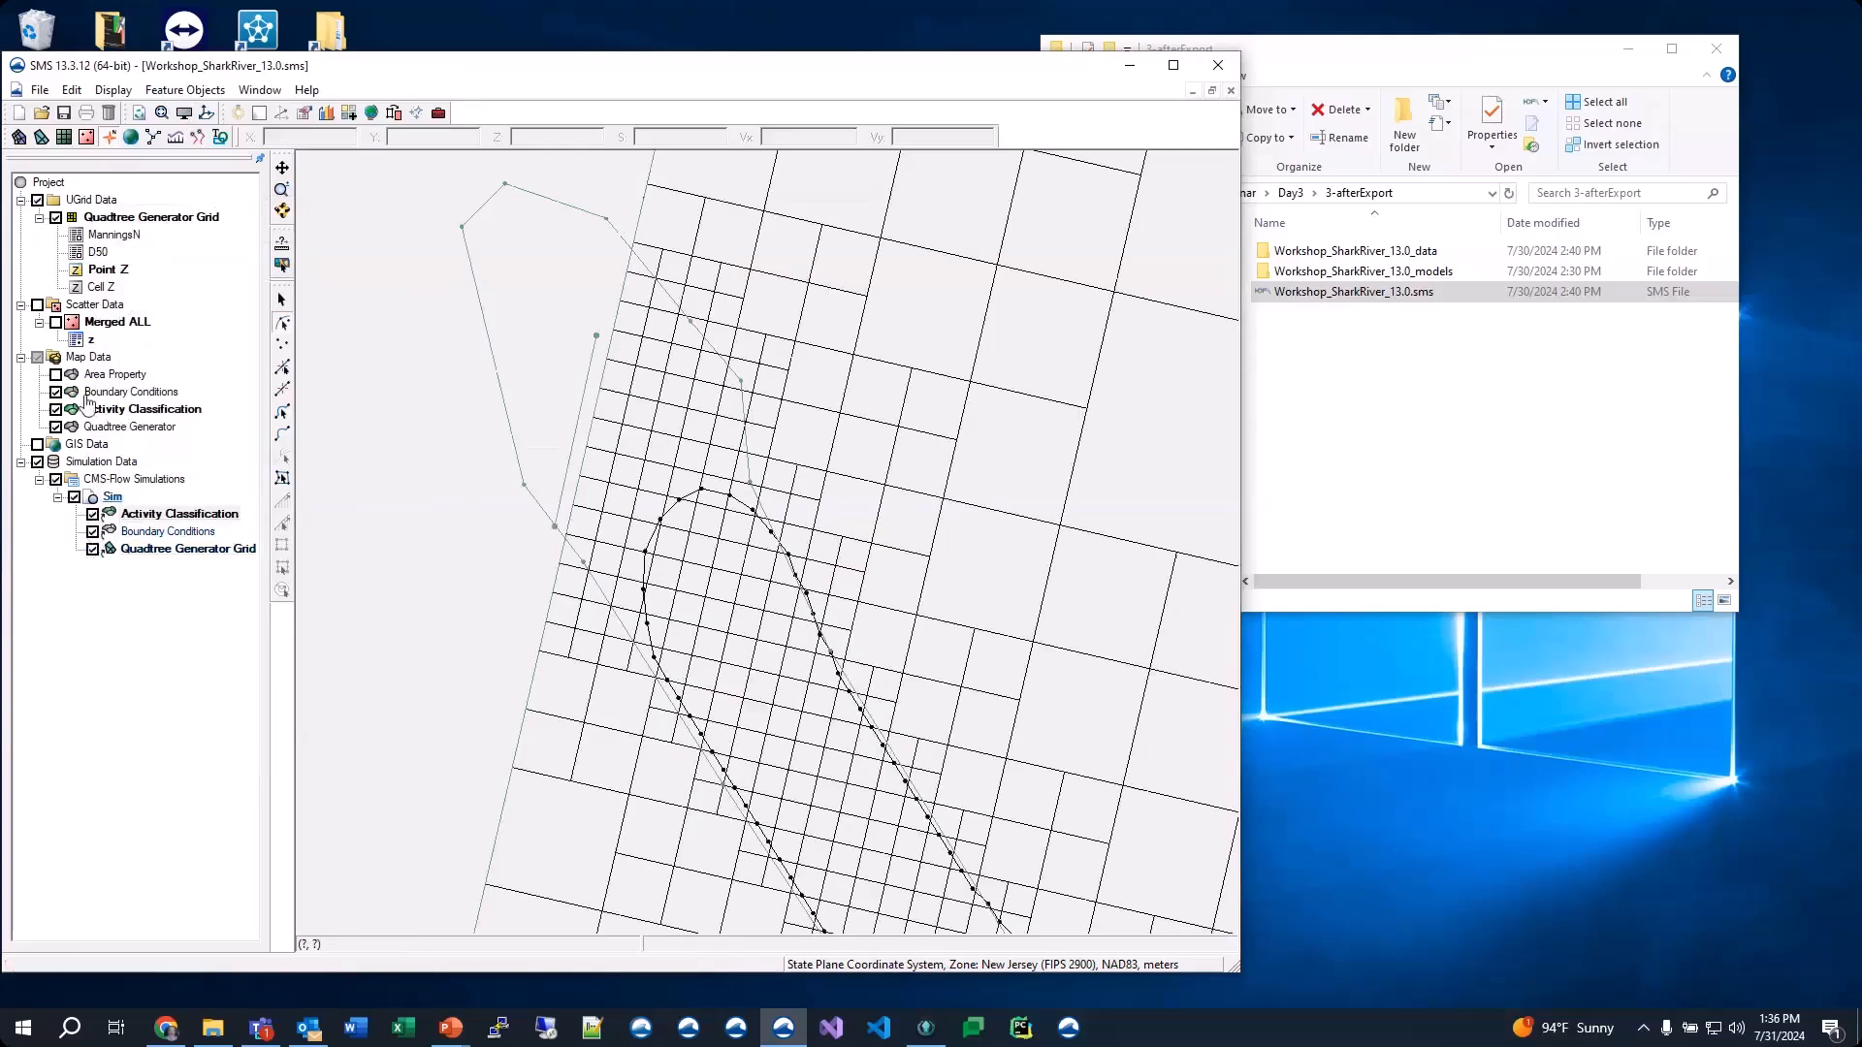
left_click(55, 427)
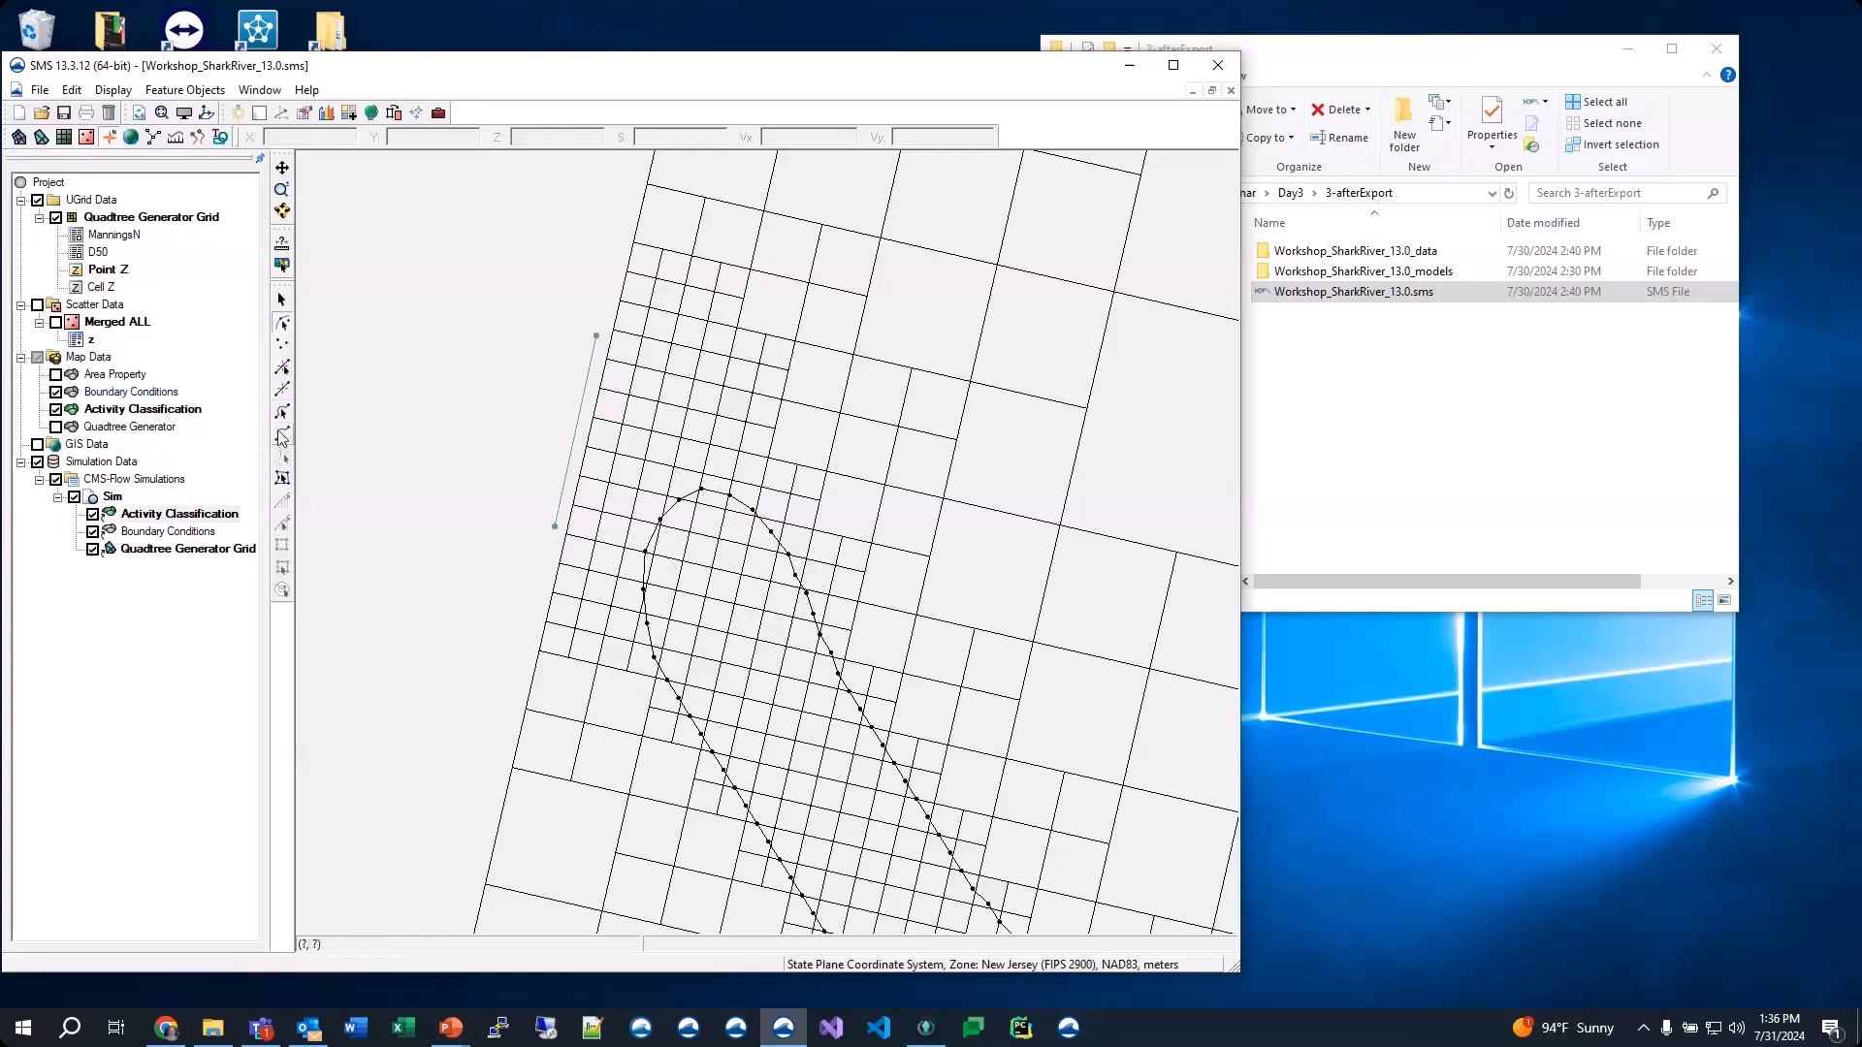
Straighten the northwest end of the Activity Classification outline by moving its vertices in line with the cell columns
left_click(140, 409)
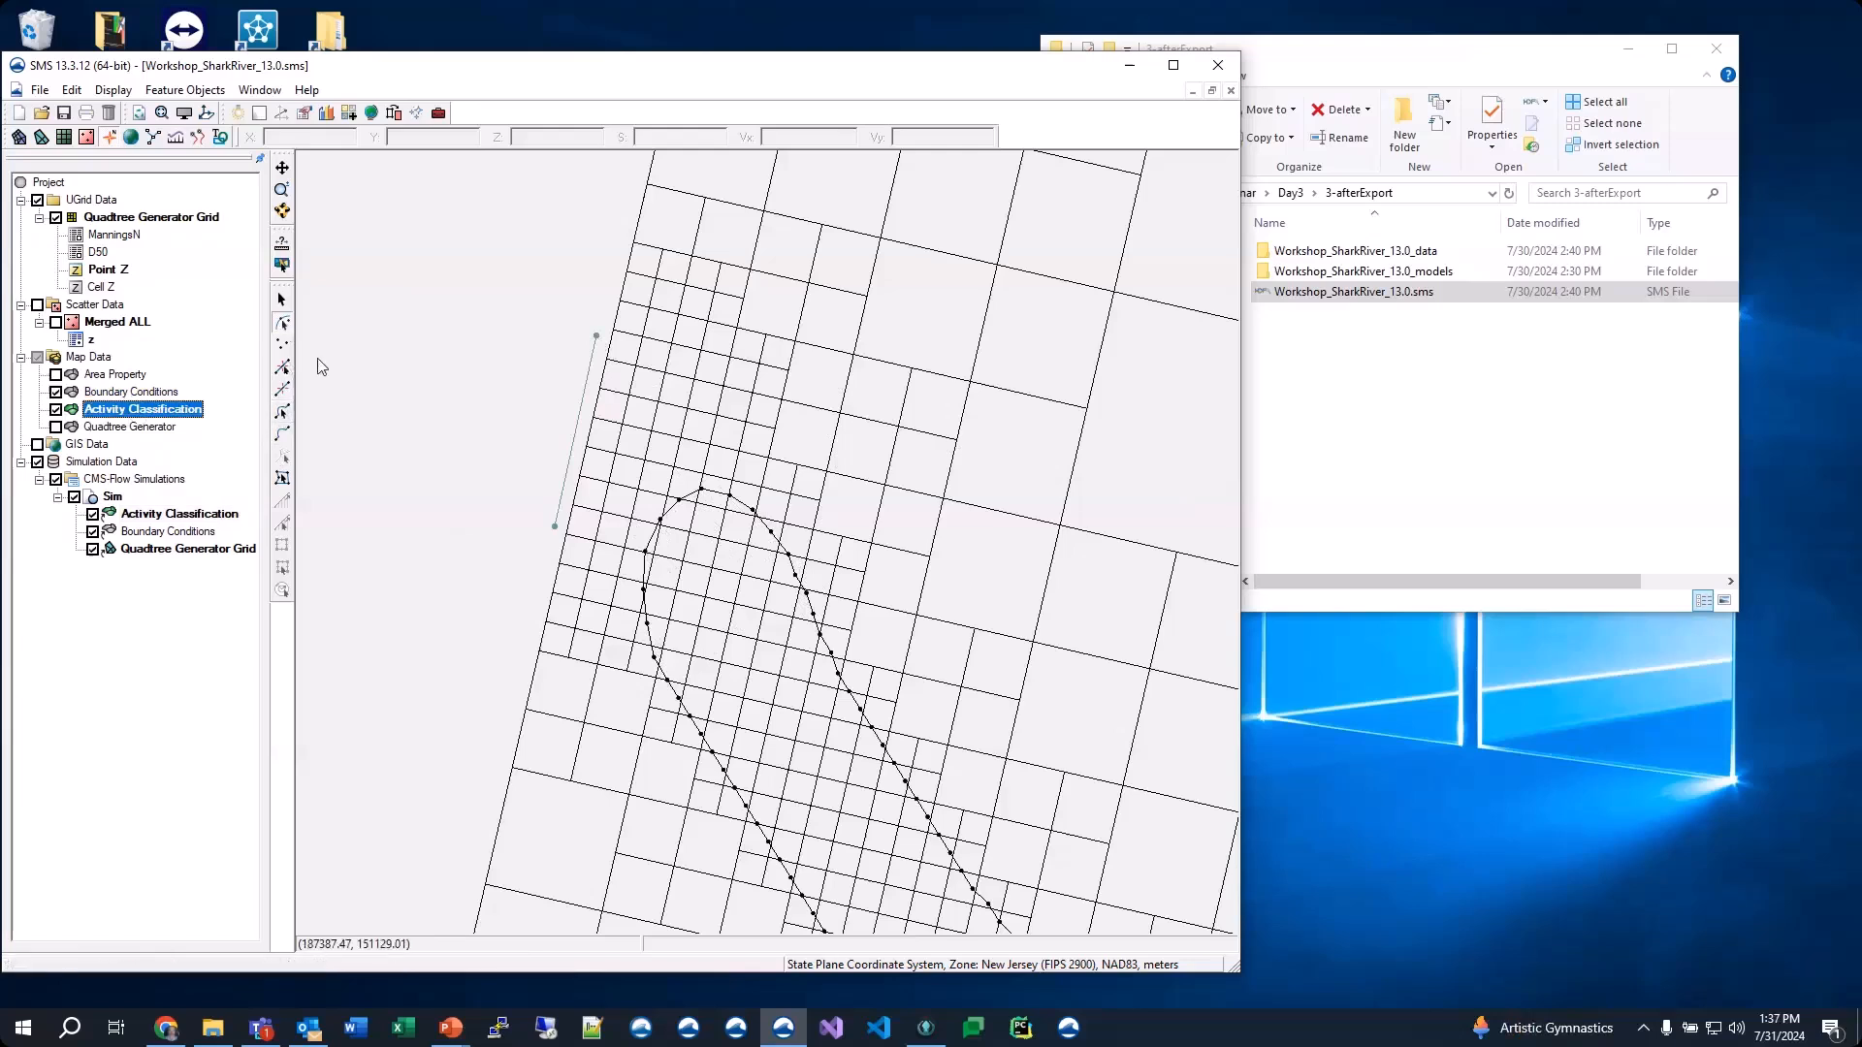
left_click(283, 369)
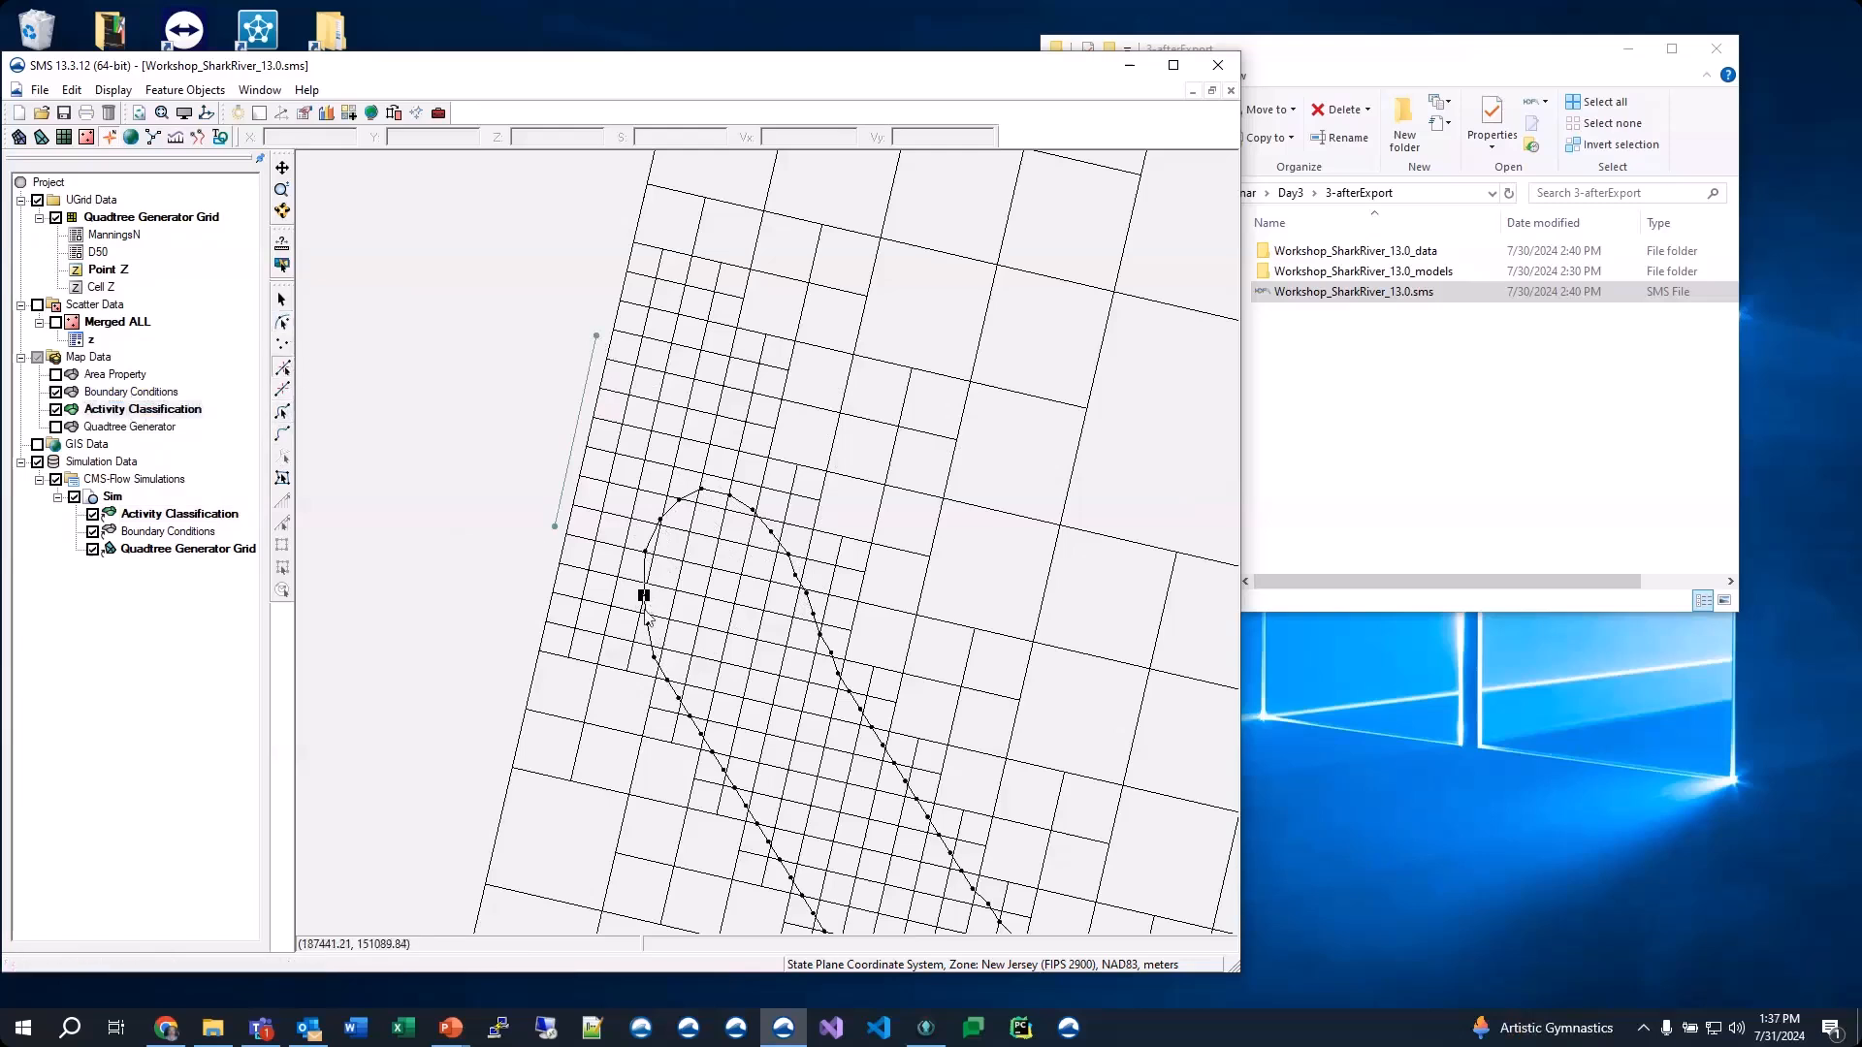
left_click(656, 593)
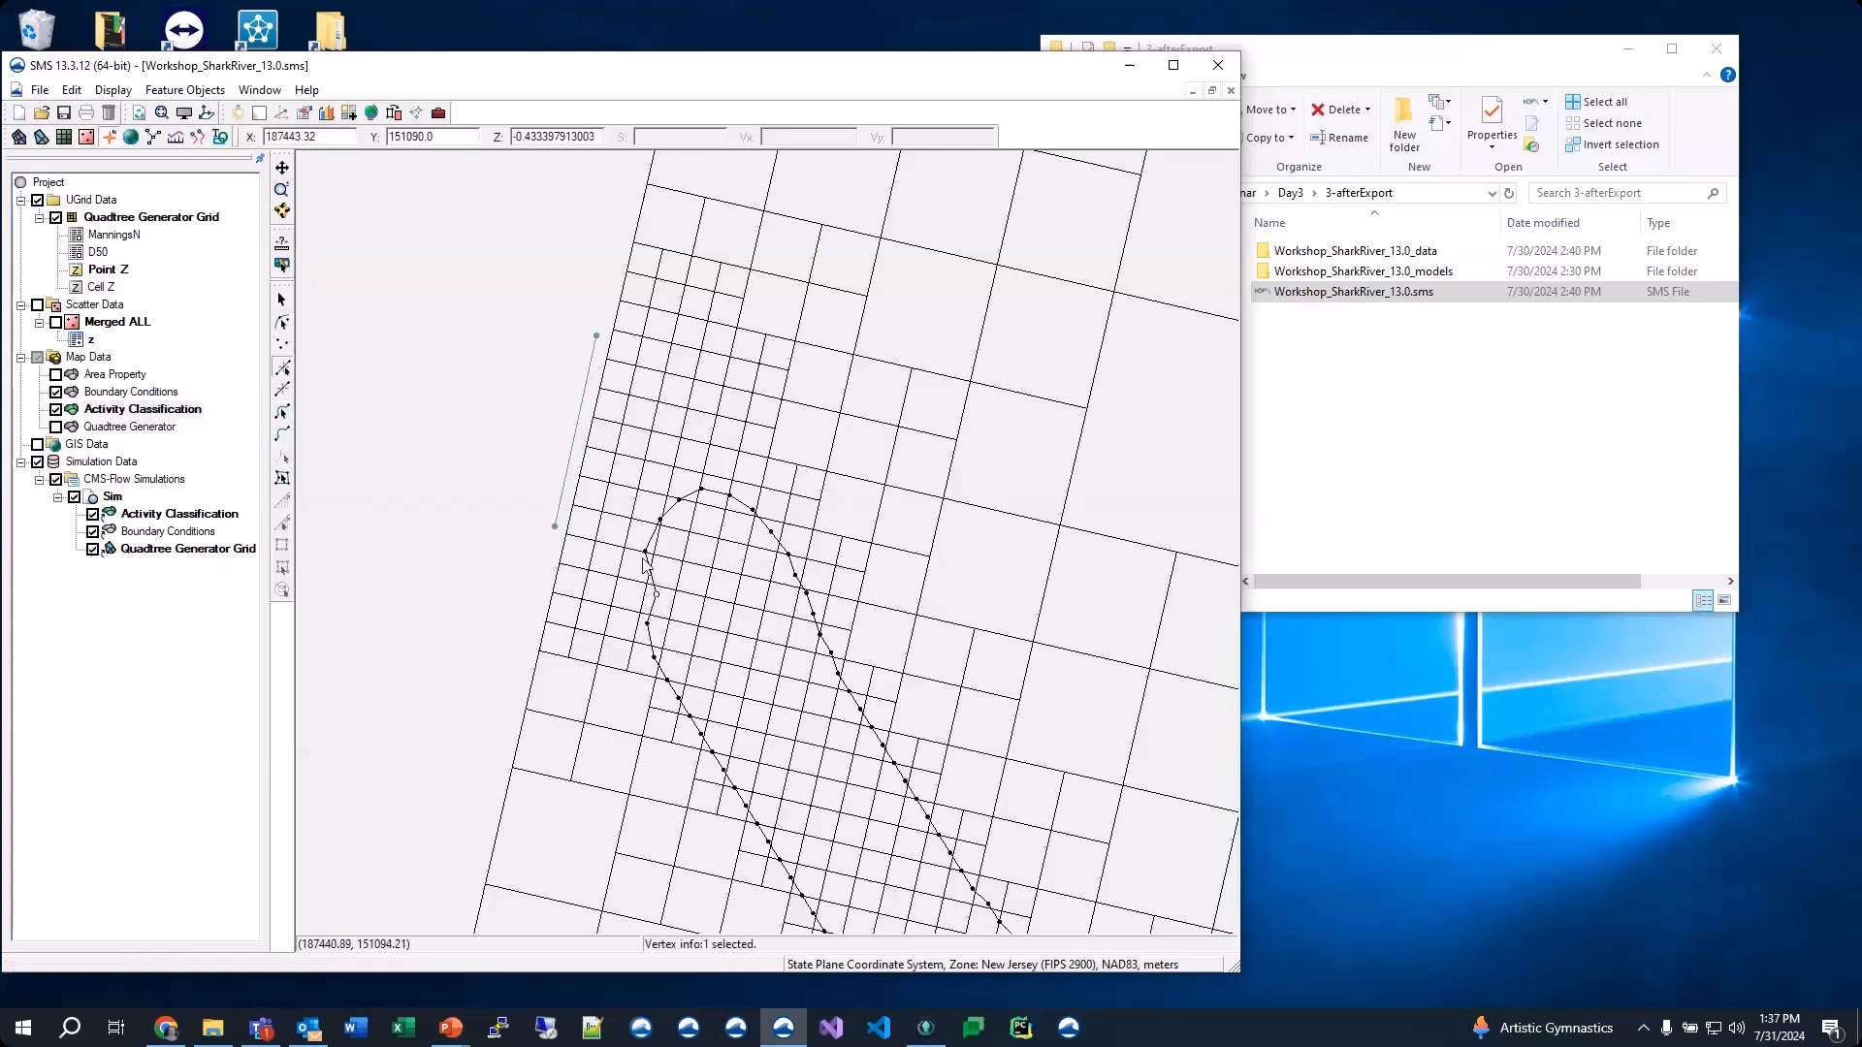
left_click_drag(646, 549, 654, 627)
left_click(687, 492)
left_click_drag(688, 493, 693, 497)
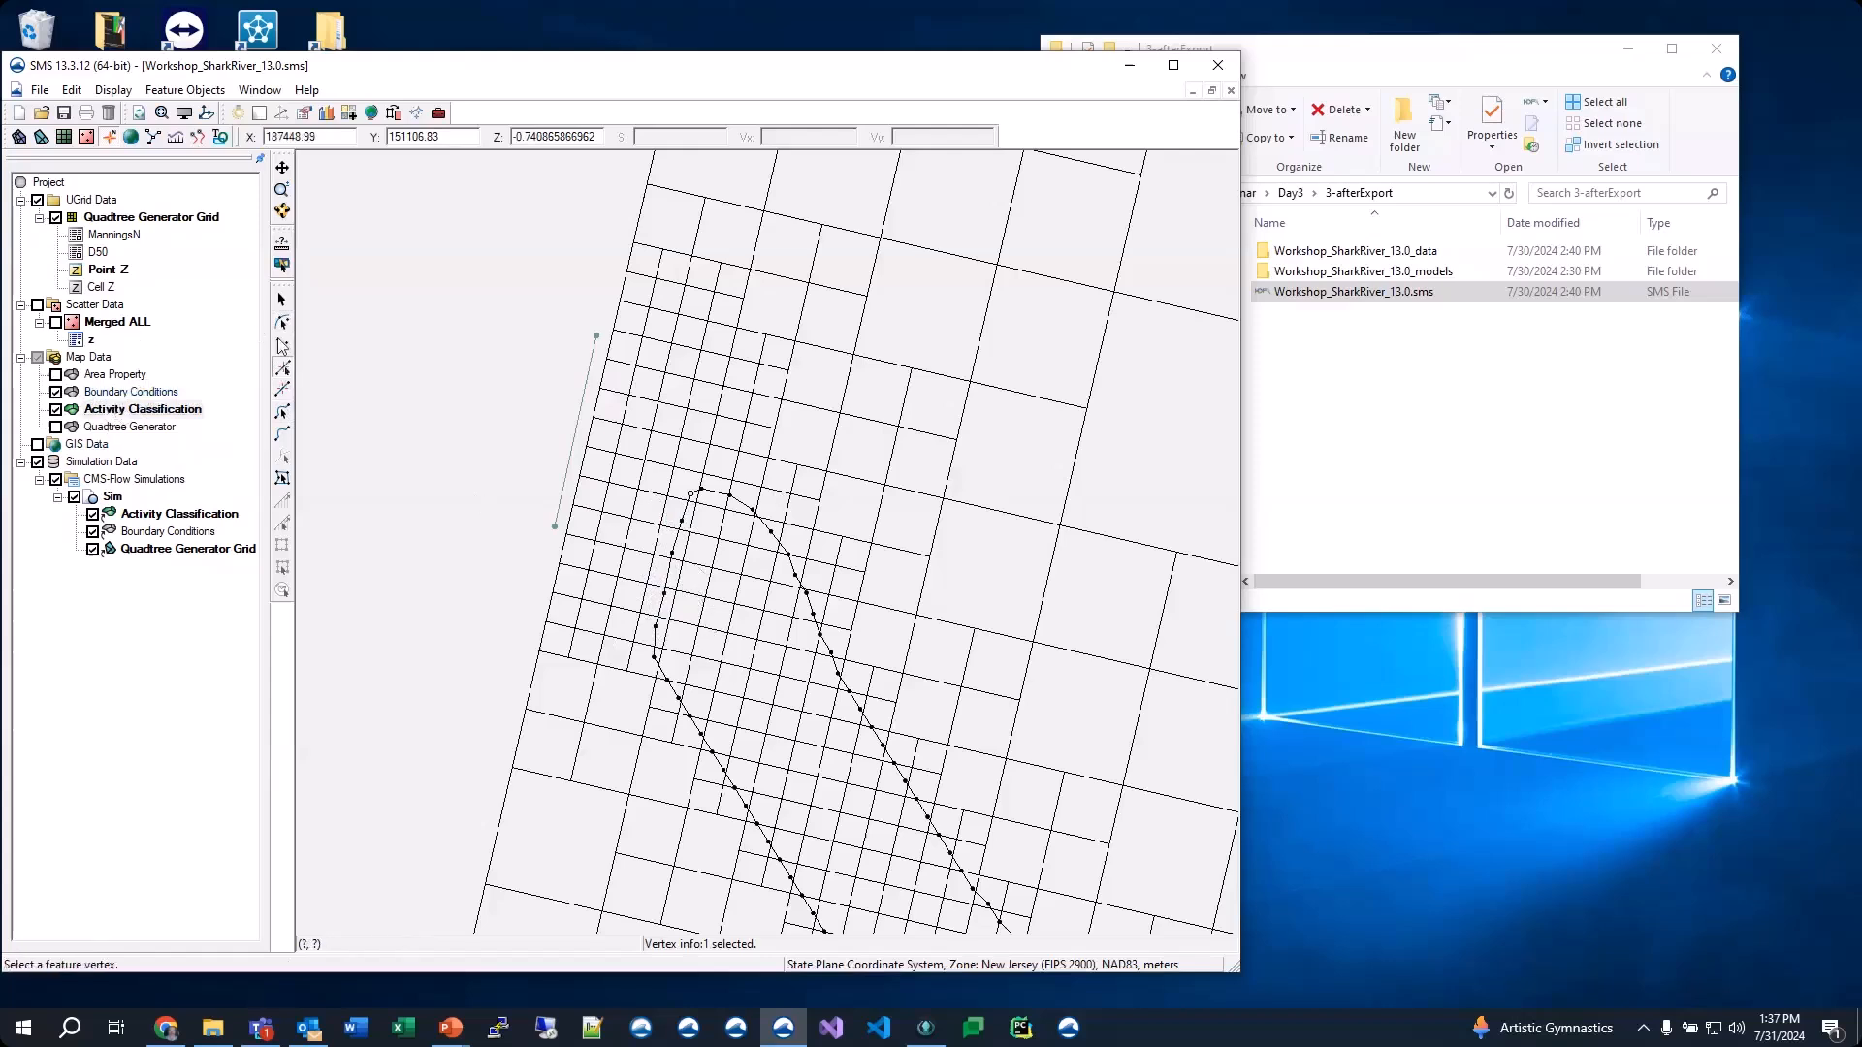
Move both end nodes of the Boundary Conditions arc so it runs along the straightened west end of the activity outline
left_click(282, 412)
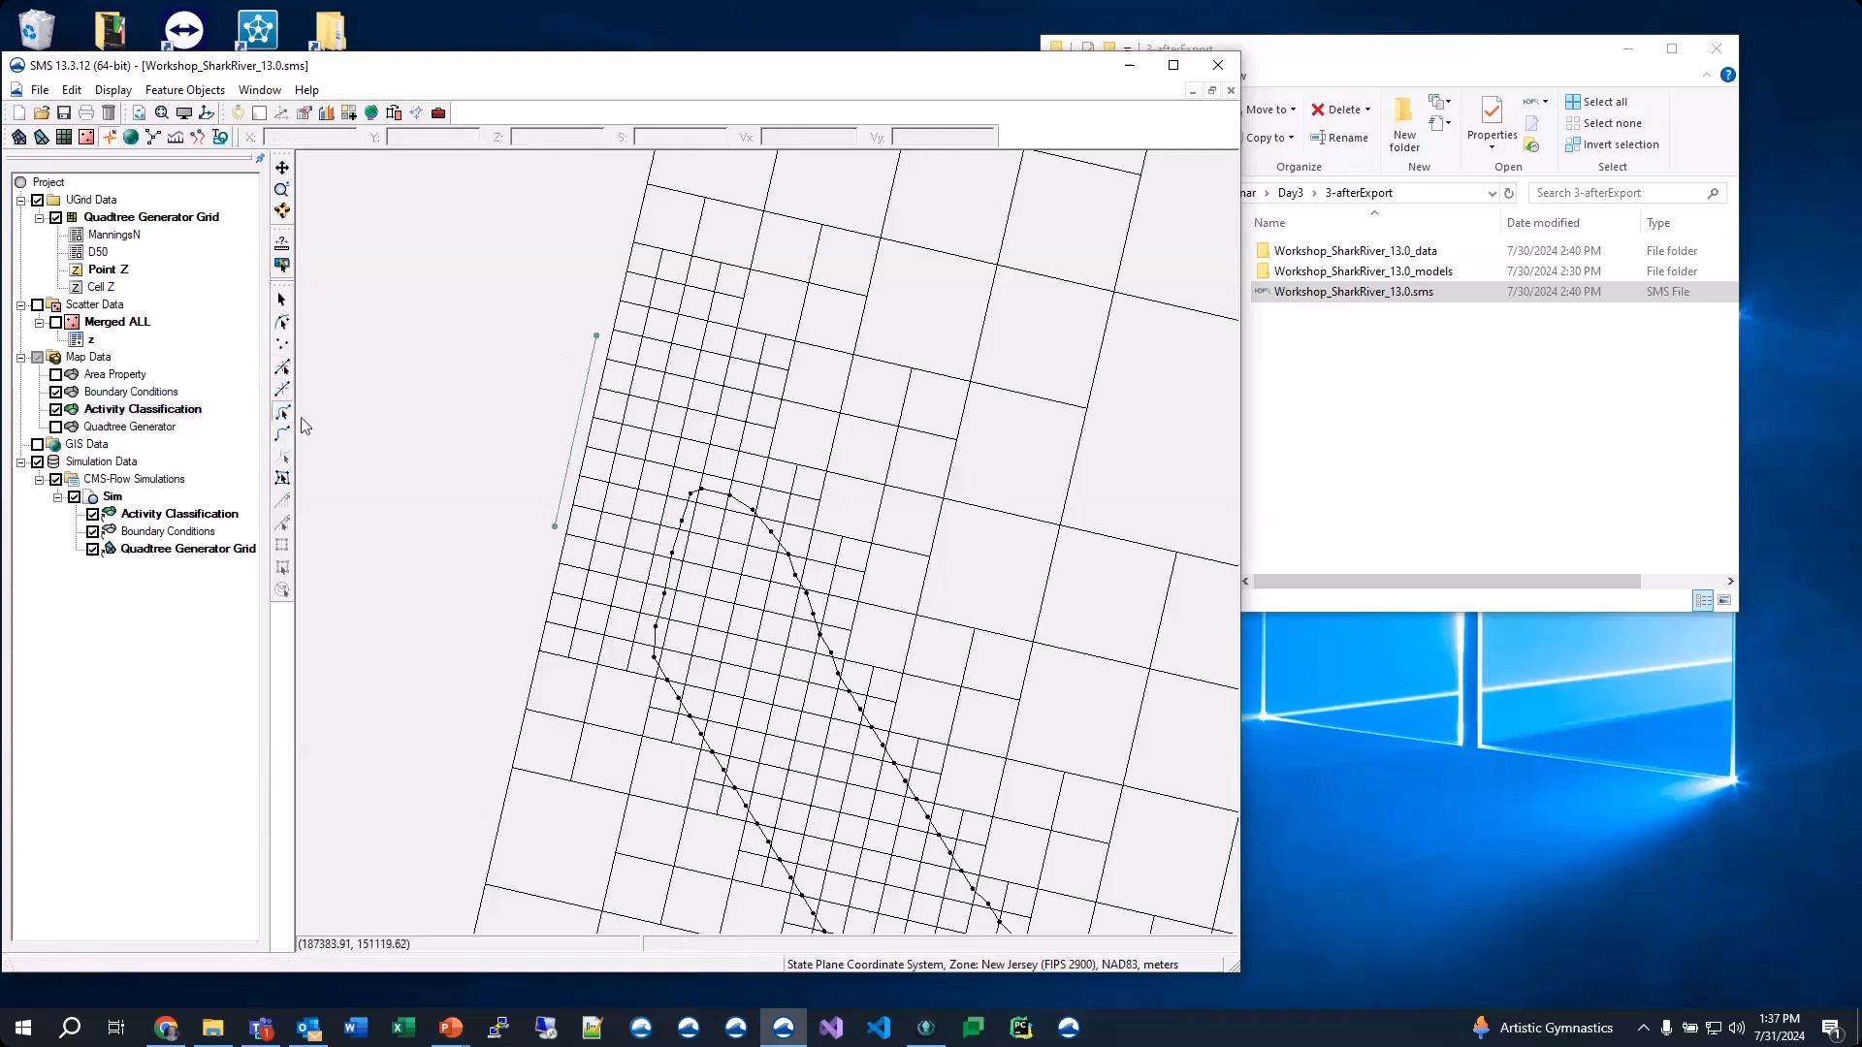
left_click(131, 391)
left_click_drag(596, 335, 677, 487)
left_click_drag(550, 531, 647, 647)
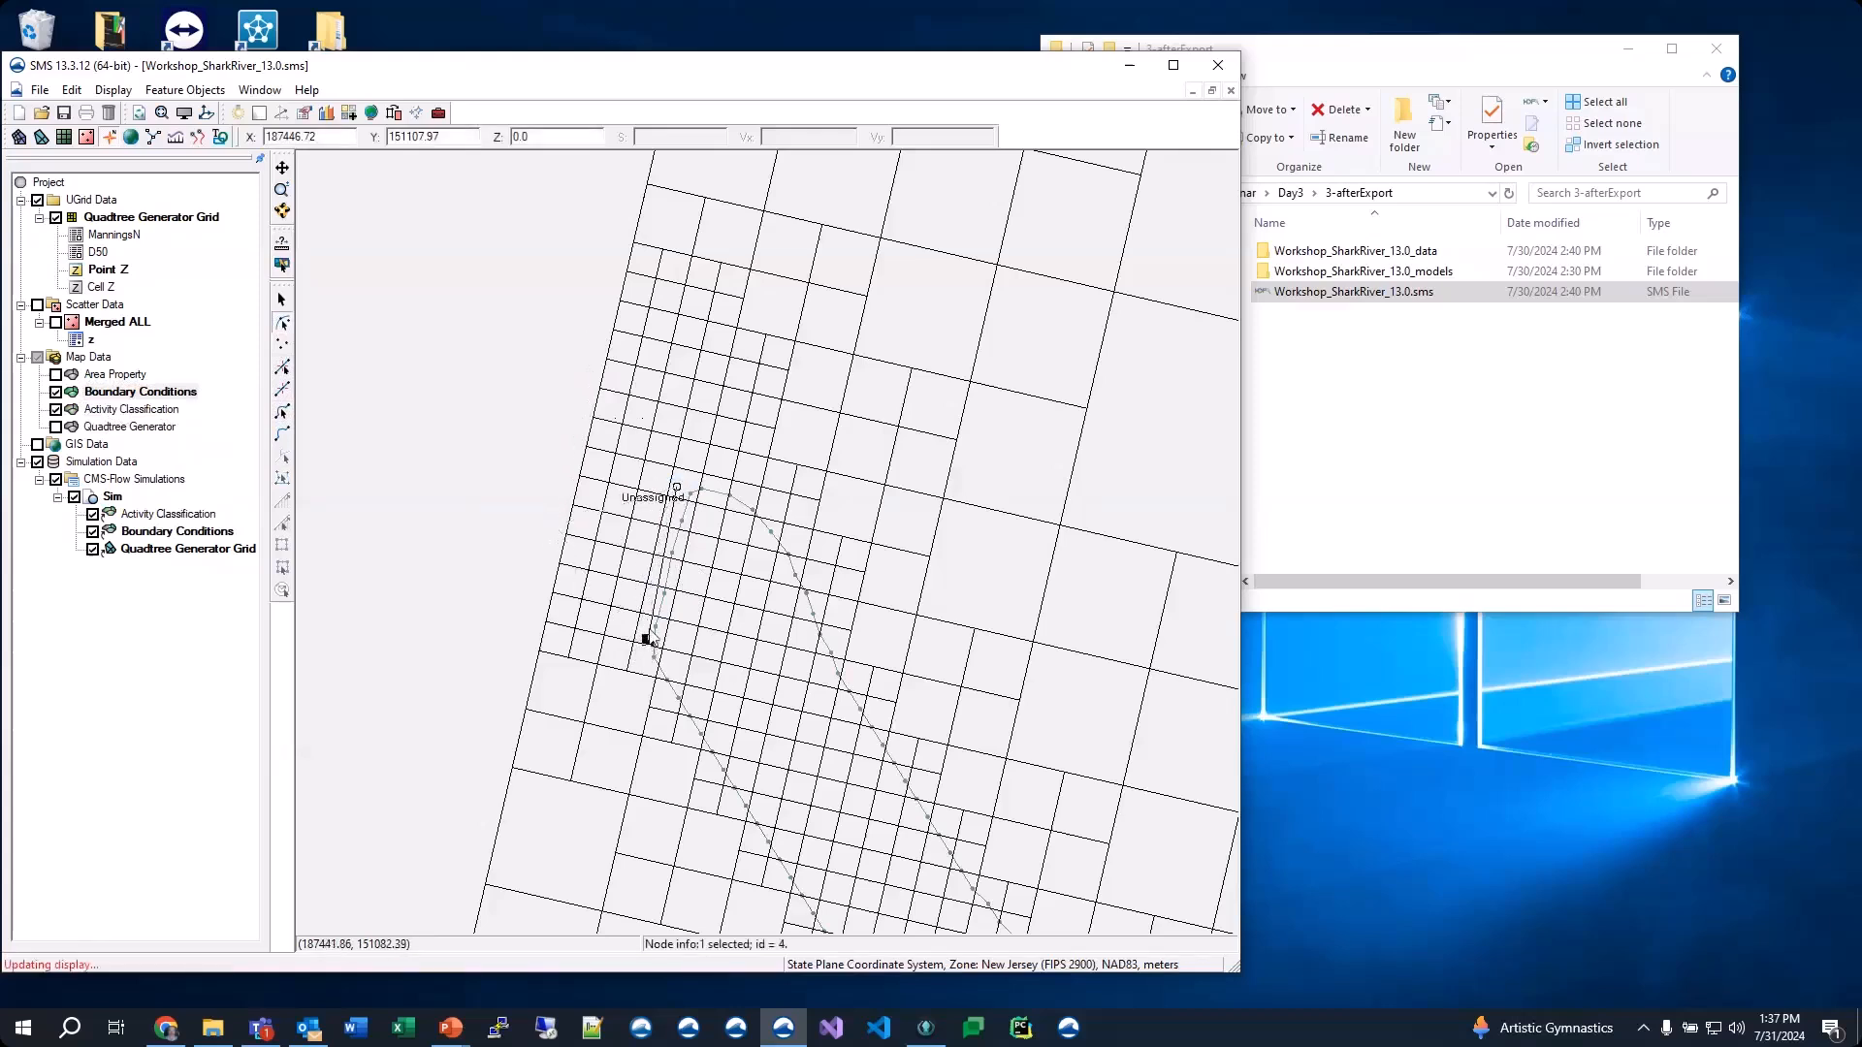
left_click(677, 488)
left_click_drag(679, 492, 676, 511)
left_click(649, 638)
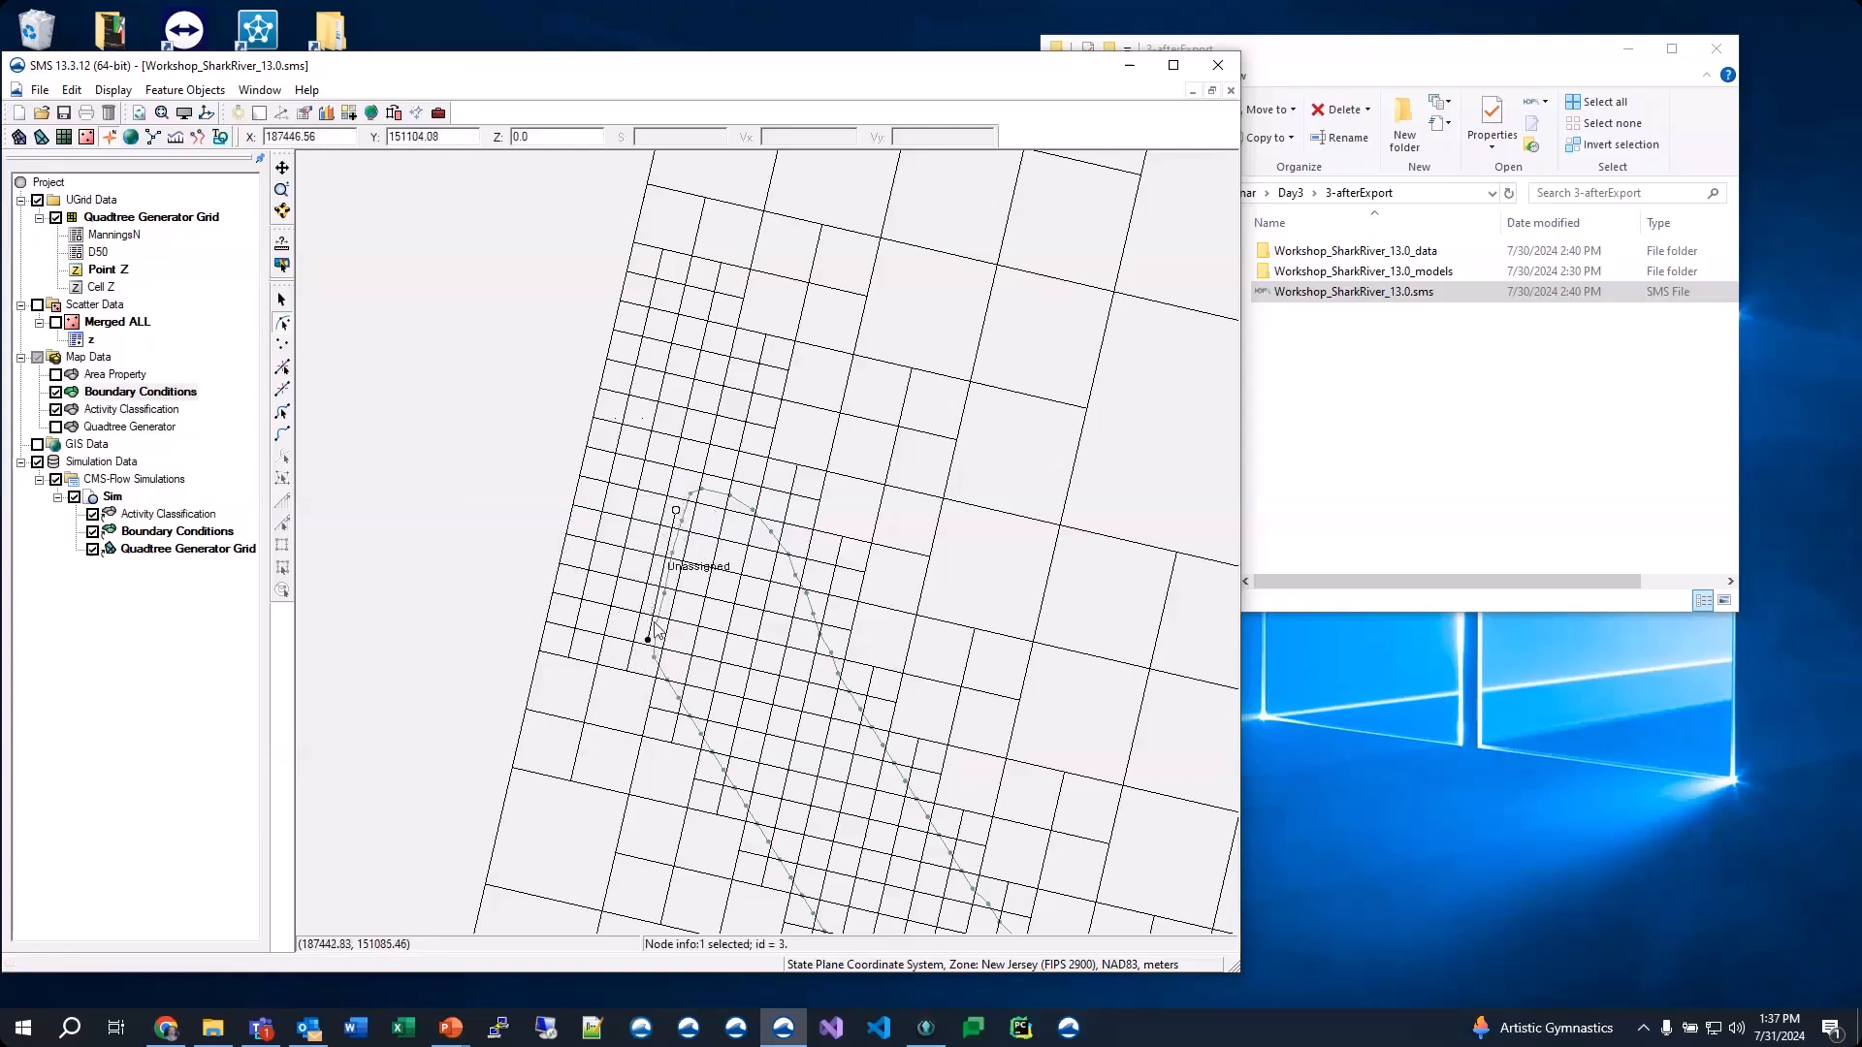
Generate a snap preview for the Sim simulation to check which cells the boundary arc snaps to
right_click(111, 498)
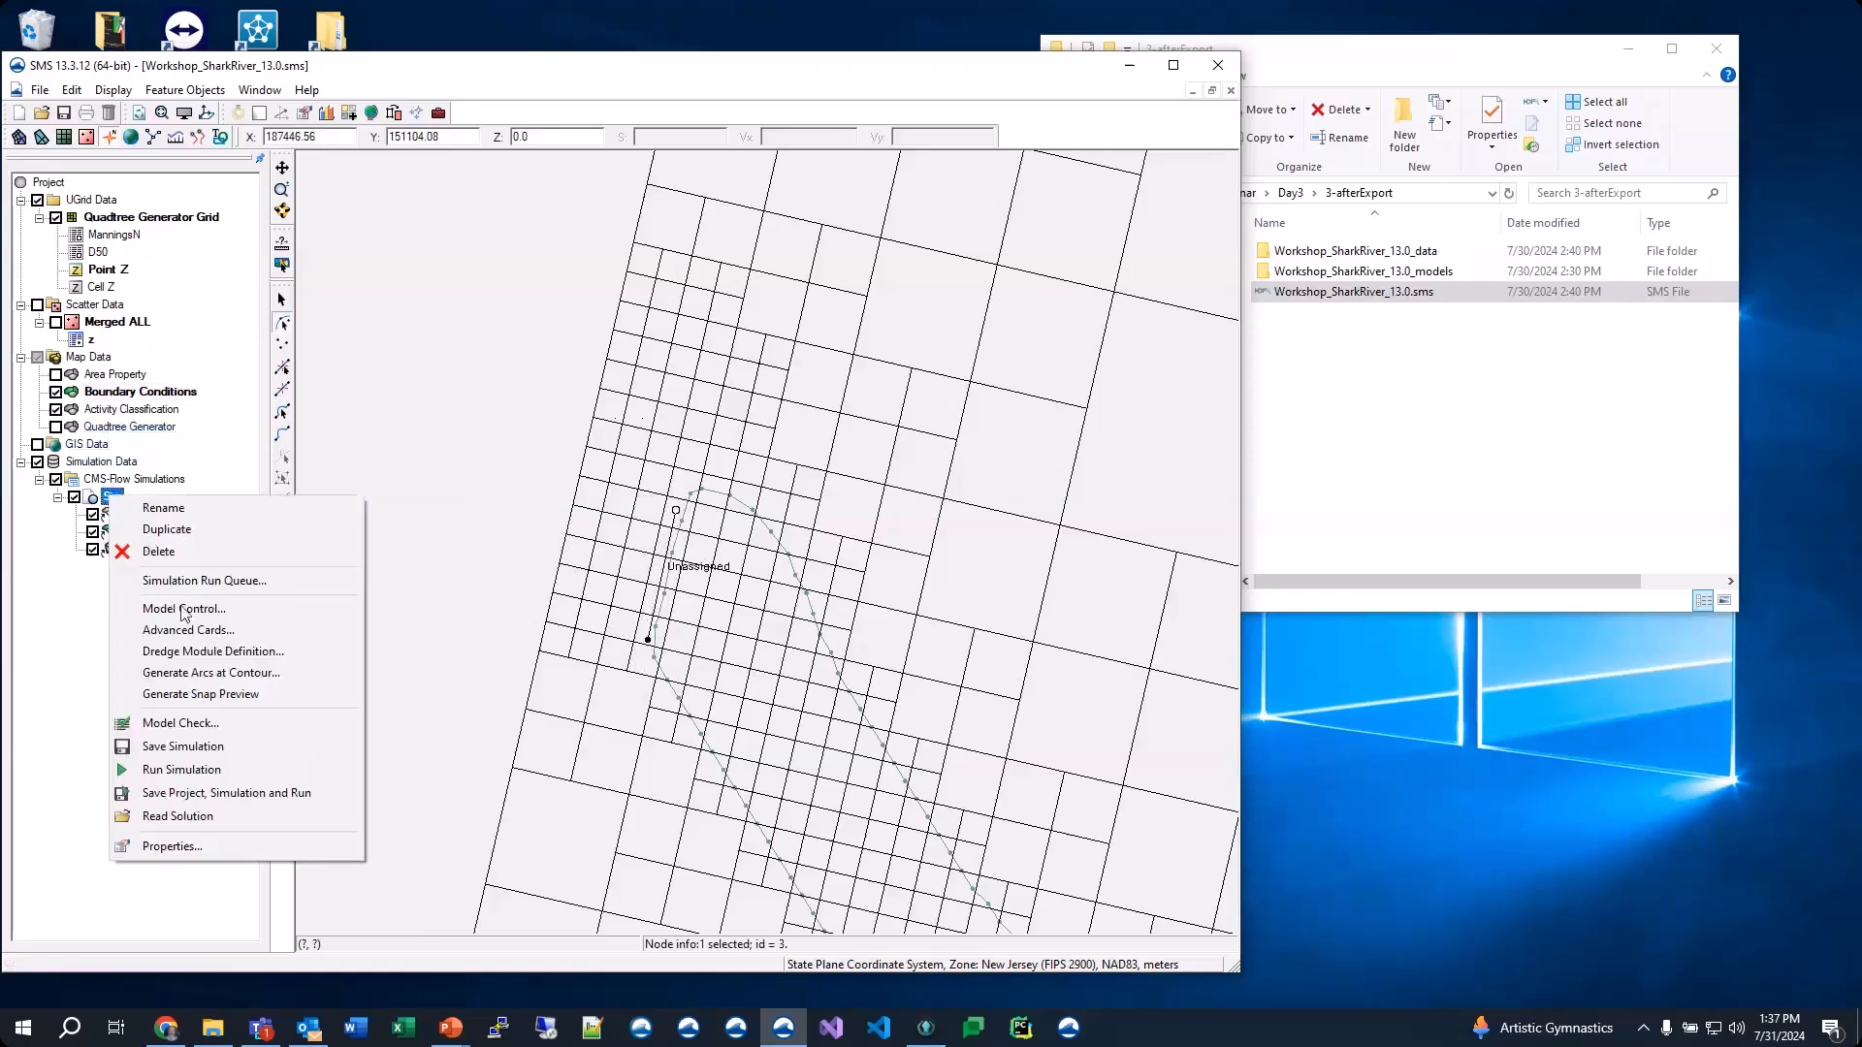
left_click(205, 694)
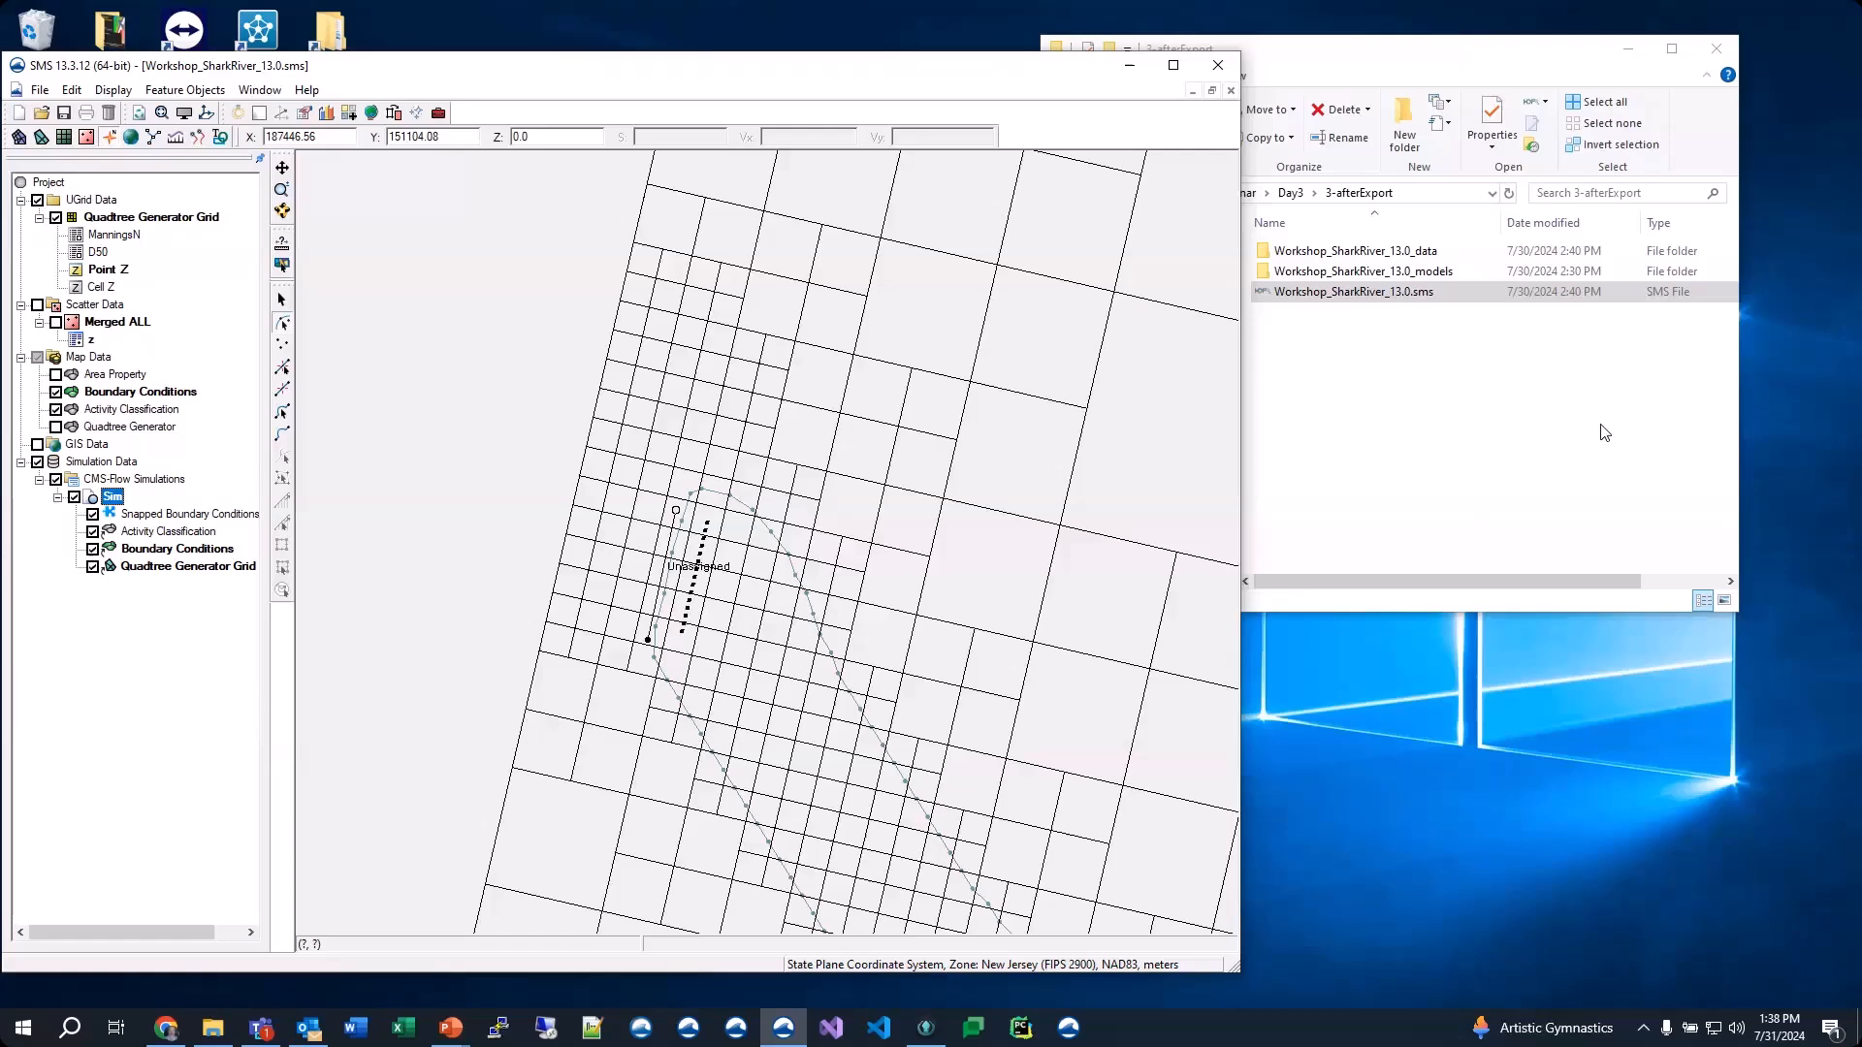
scroll(514, 329, "down", 2)
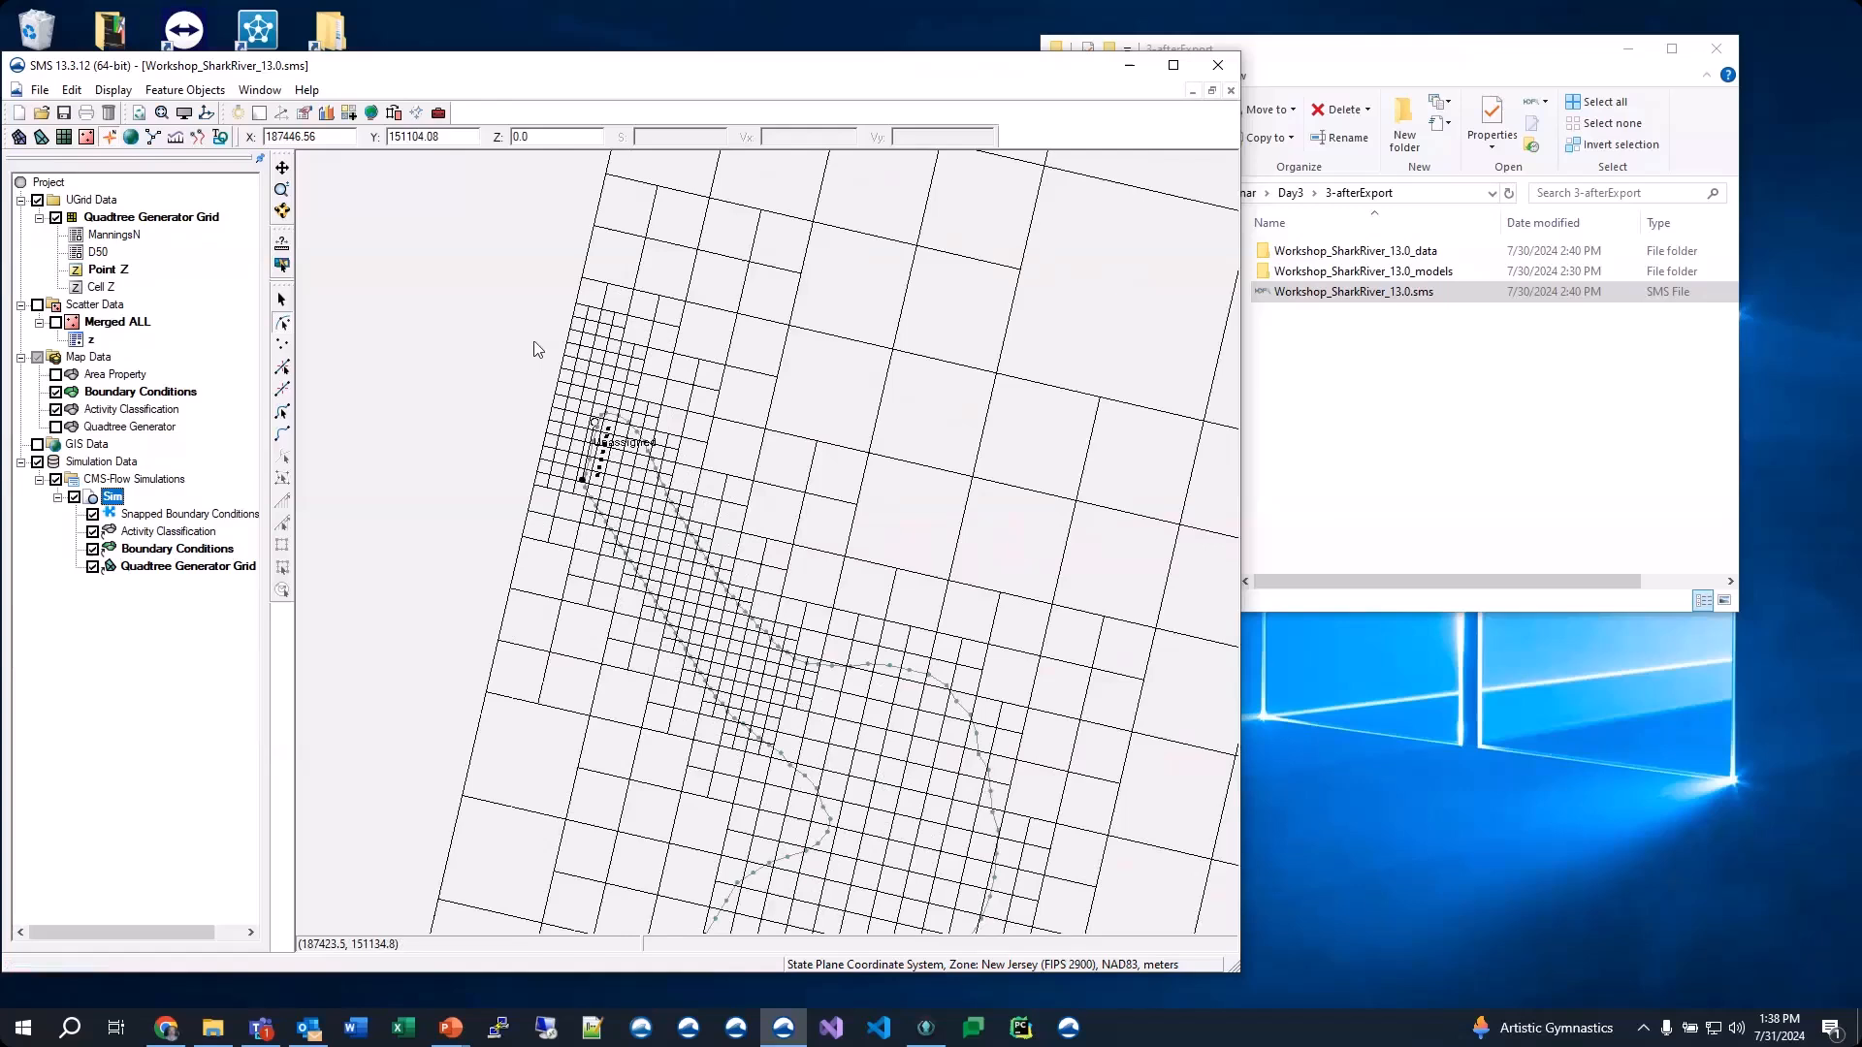
Open the Model Control of the Sim simulation and examine the sediment transport scaling factors, adaptation and grain size settings
right_click(112, 496)
left_click(180, 611)
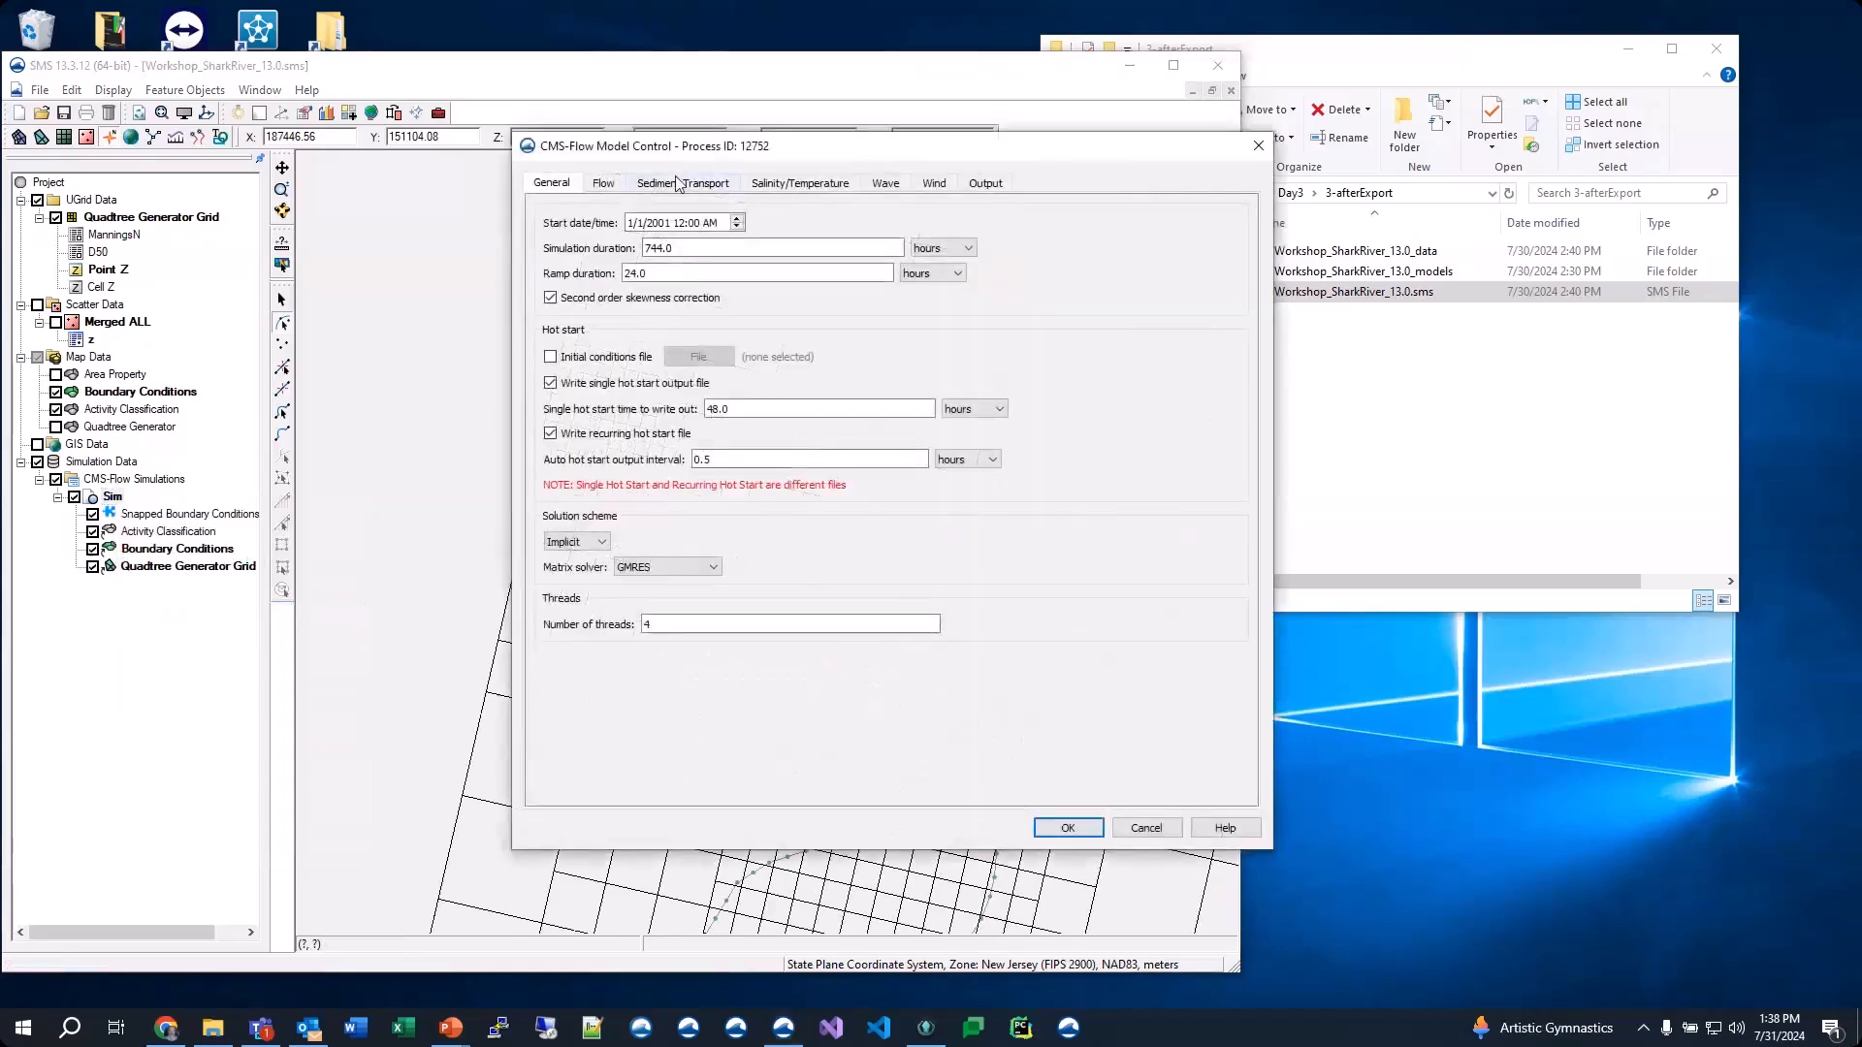
left_click(679, 183)
scroll(533, 637, "down", 10)
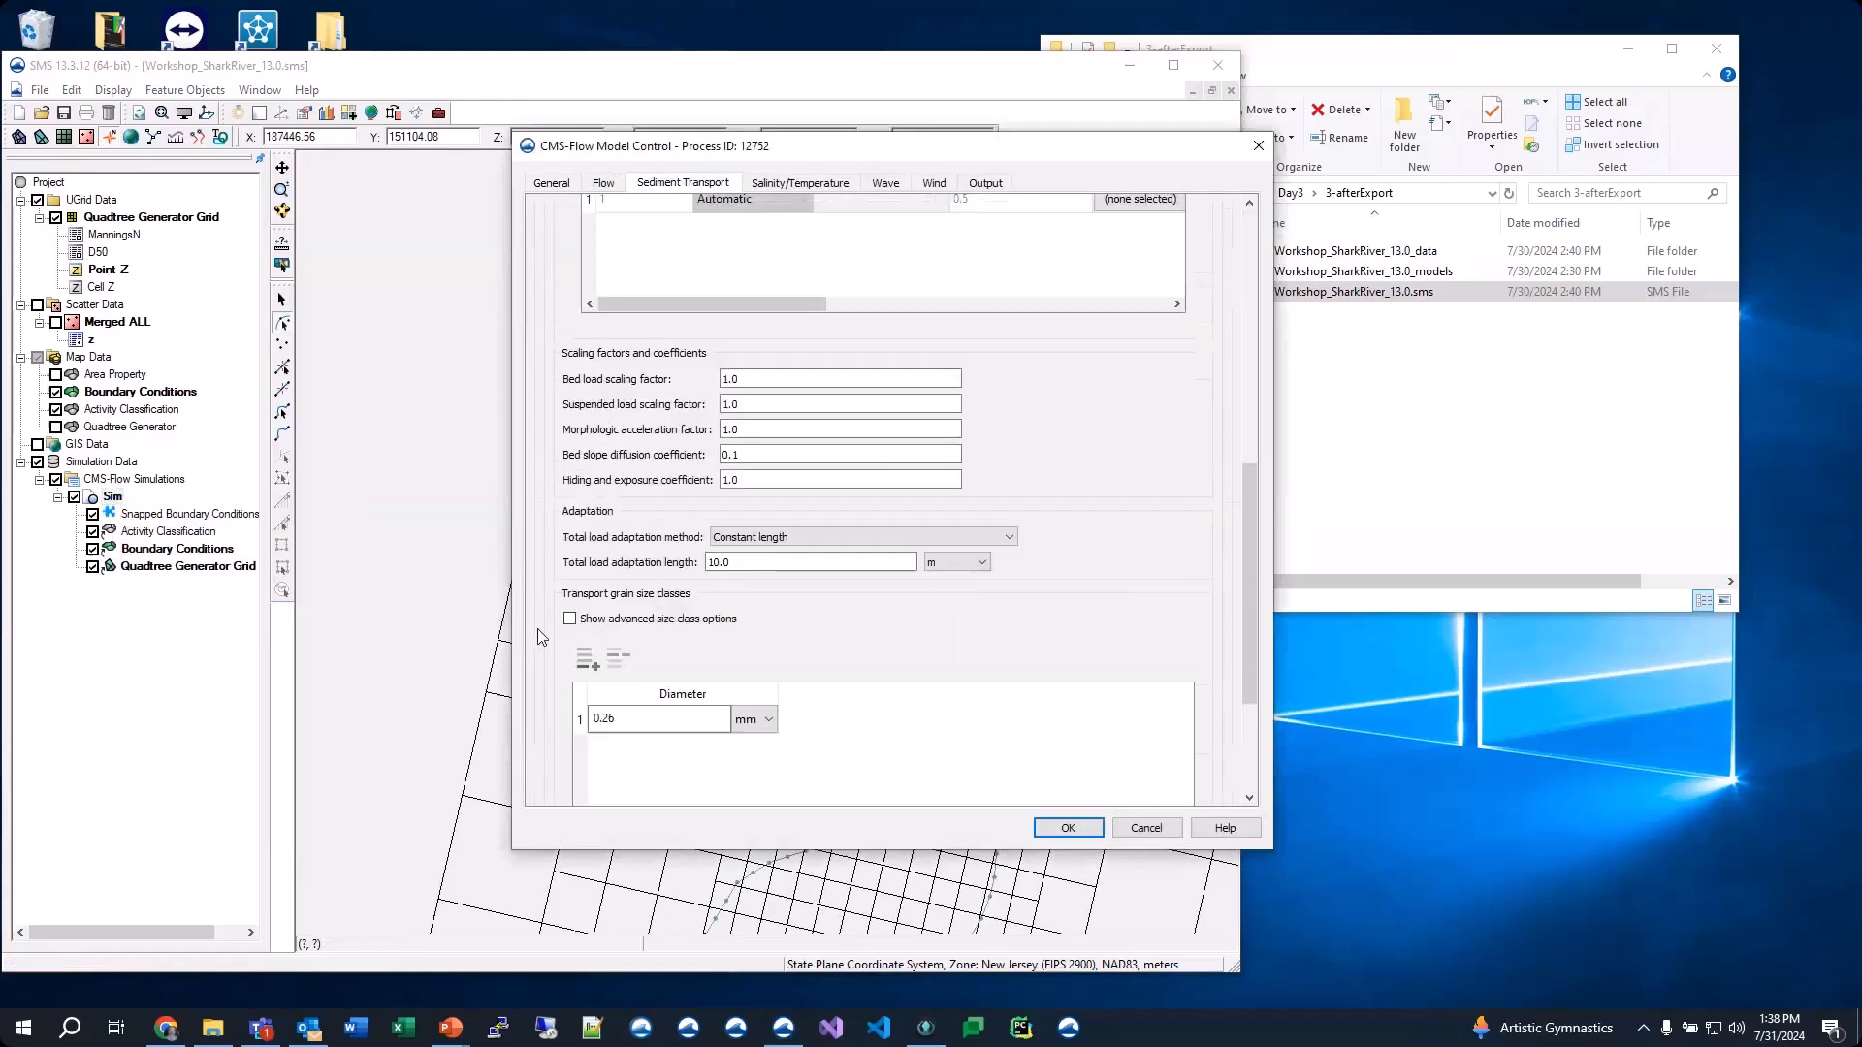
scroll(537, 629, "down", 1)
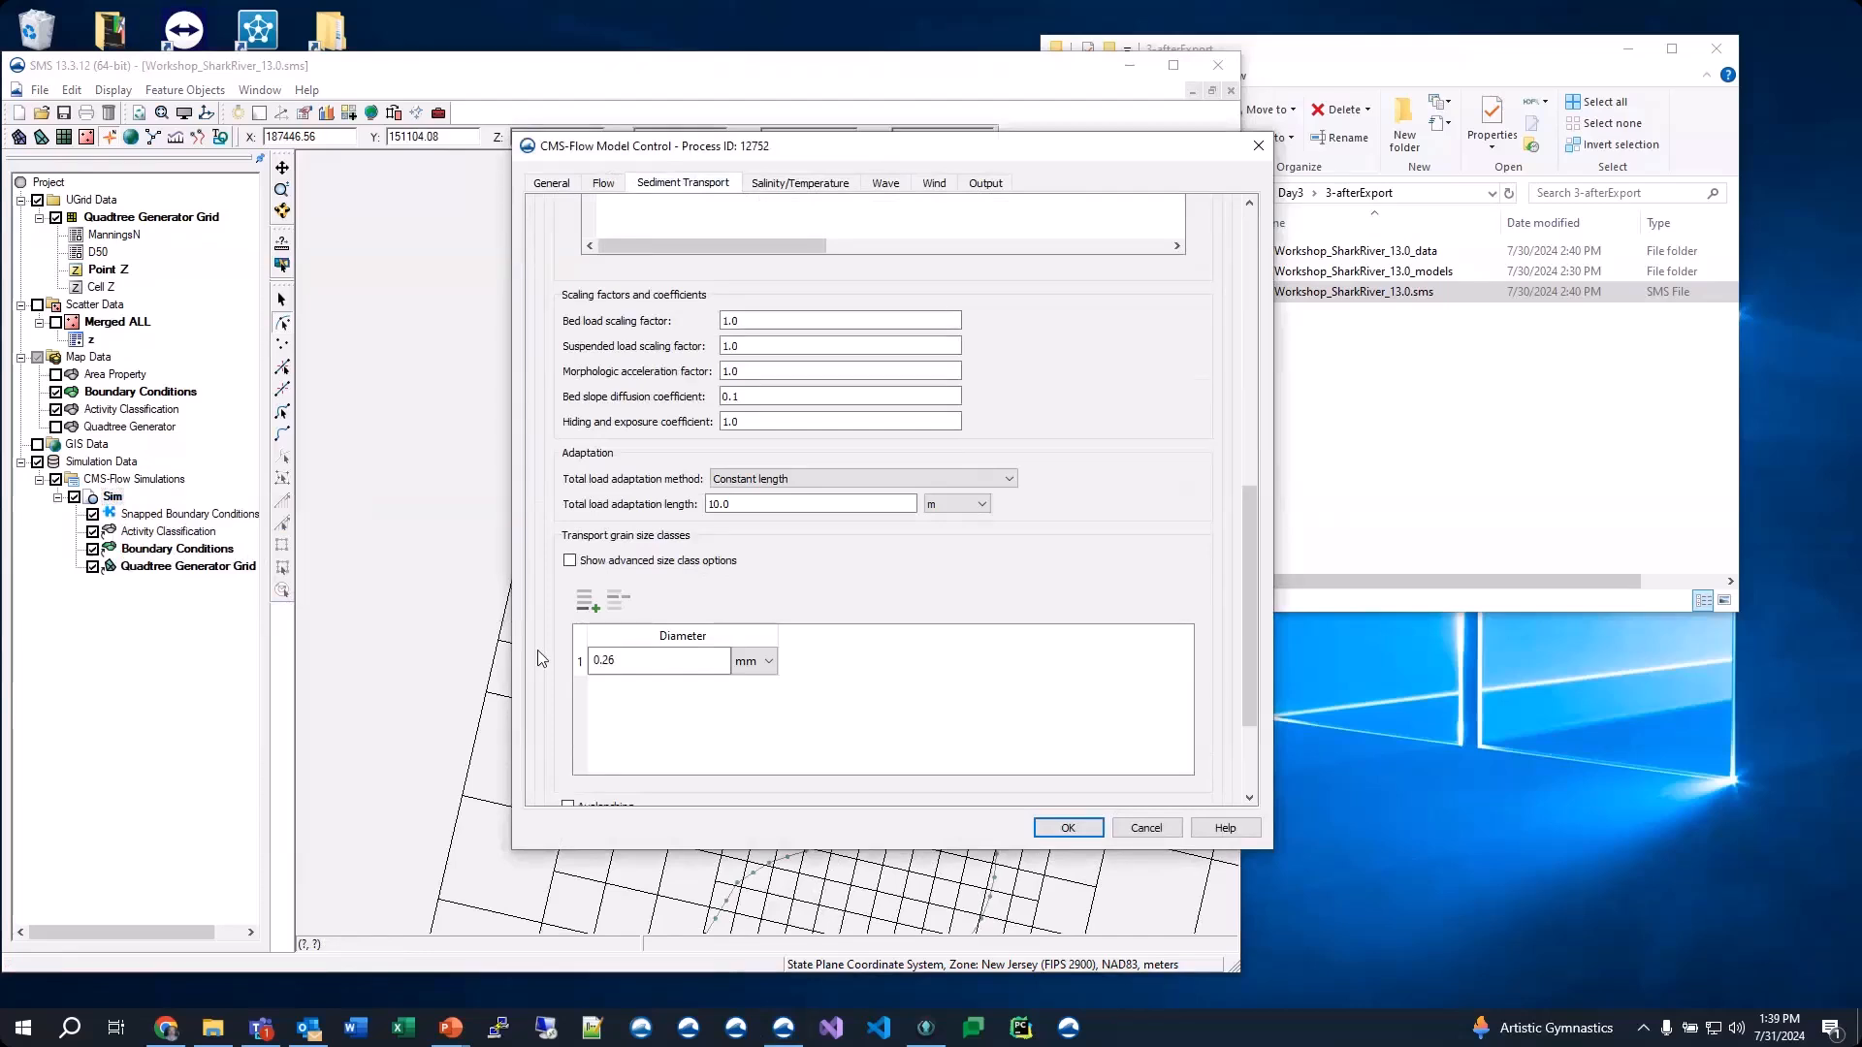
left_click(732, 343)
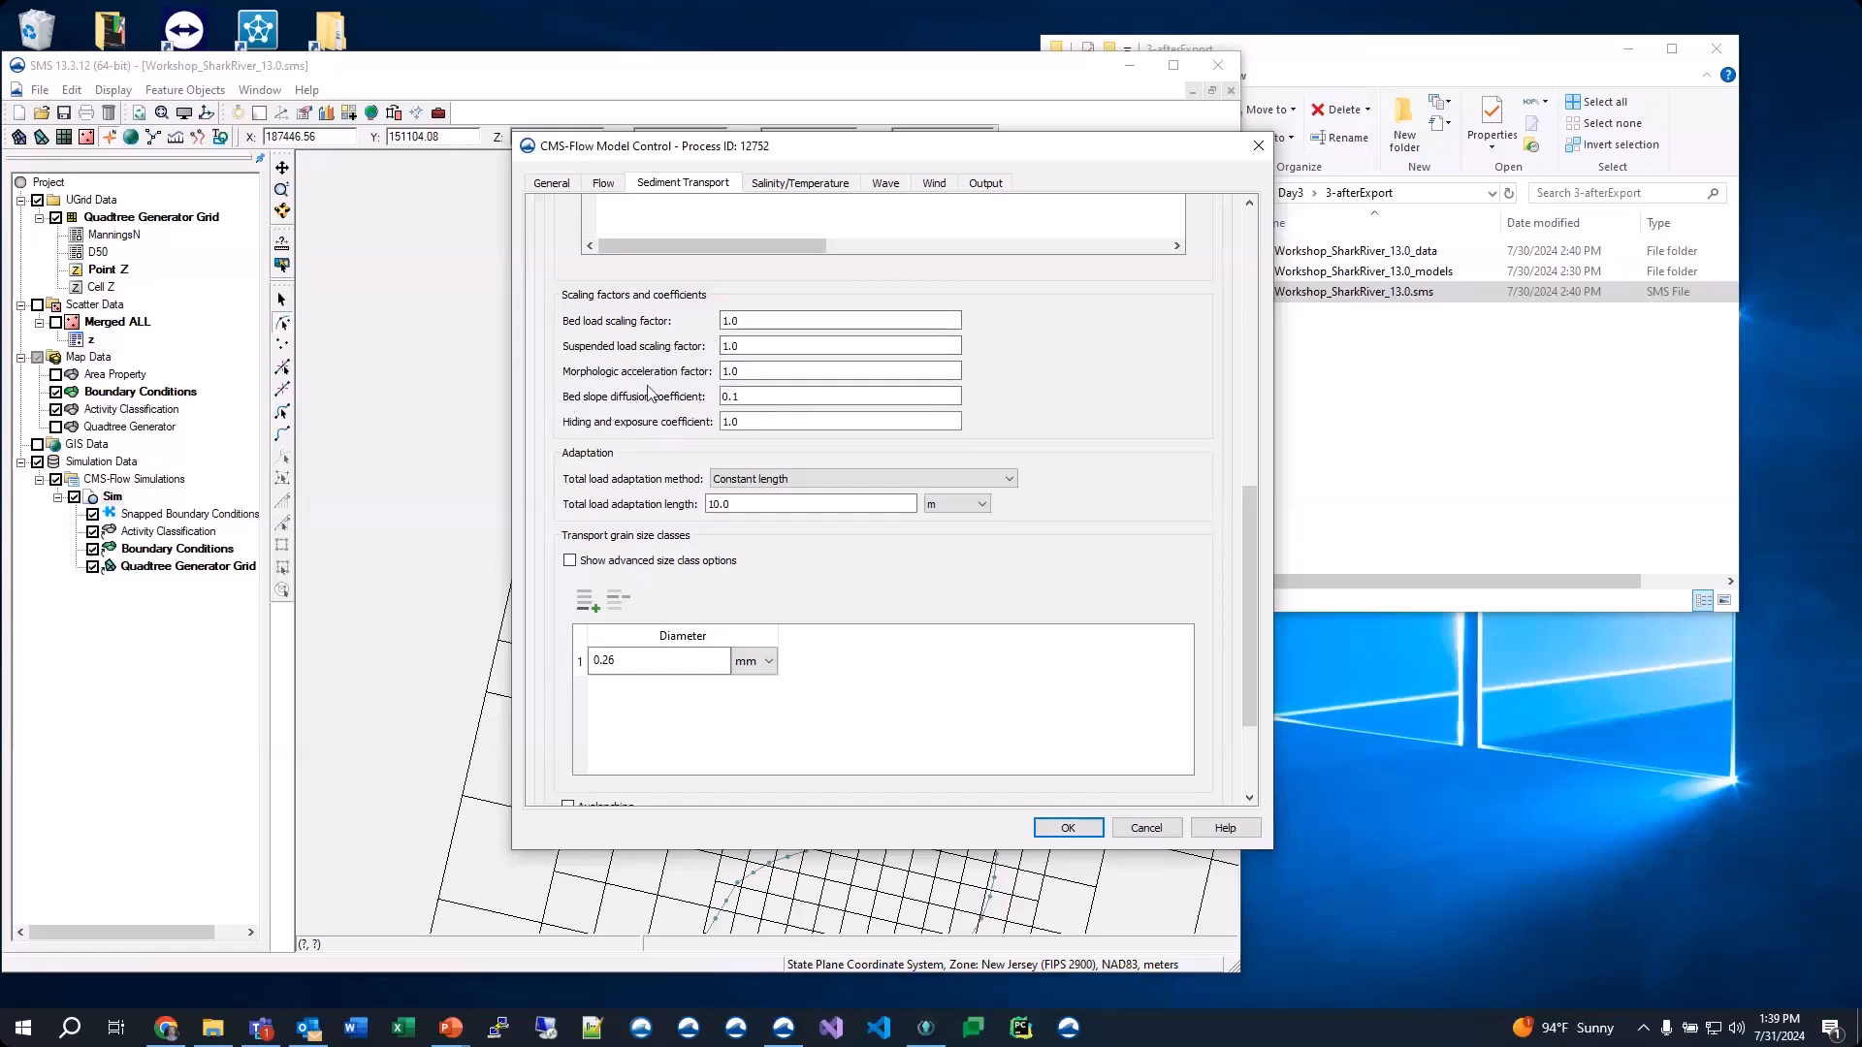
scroll(534, 397, "up", 10)
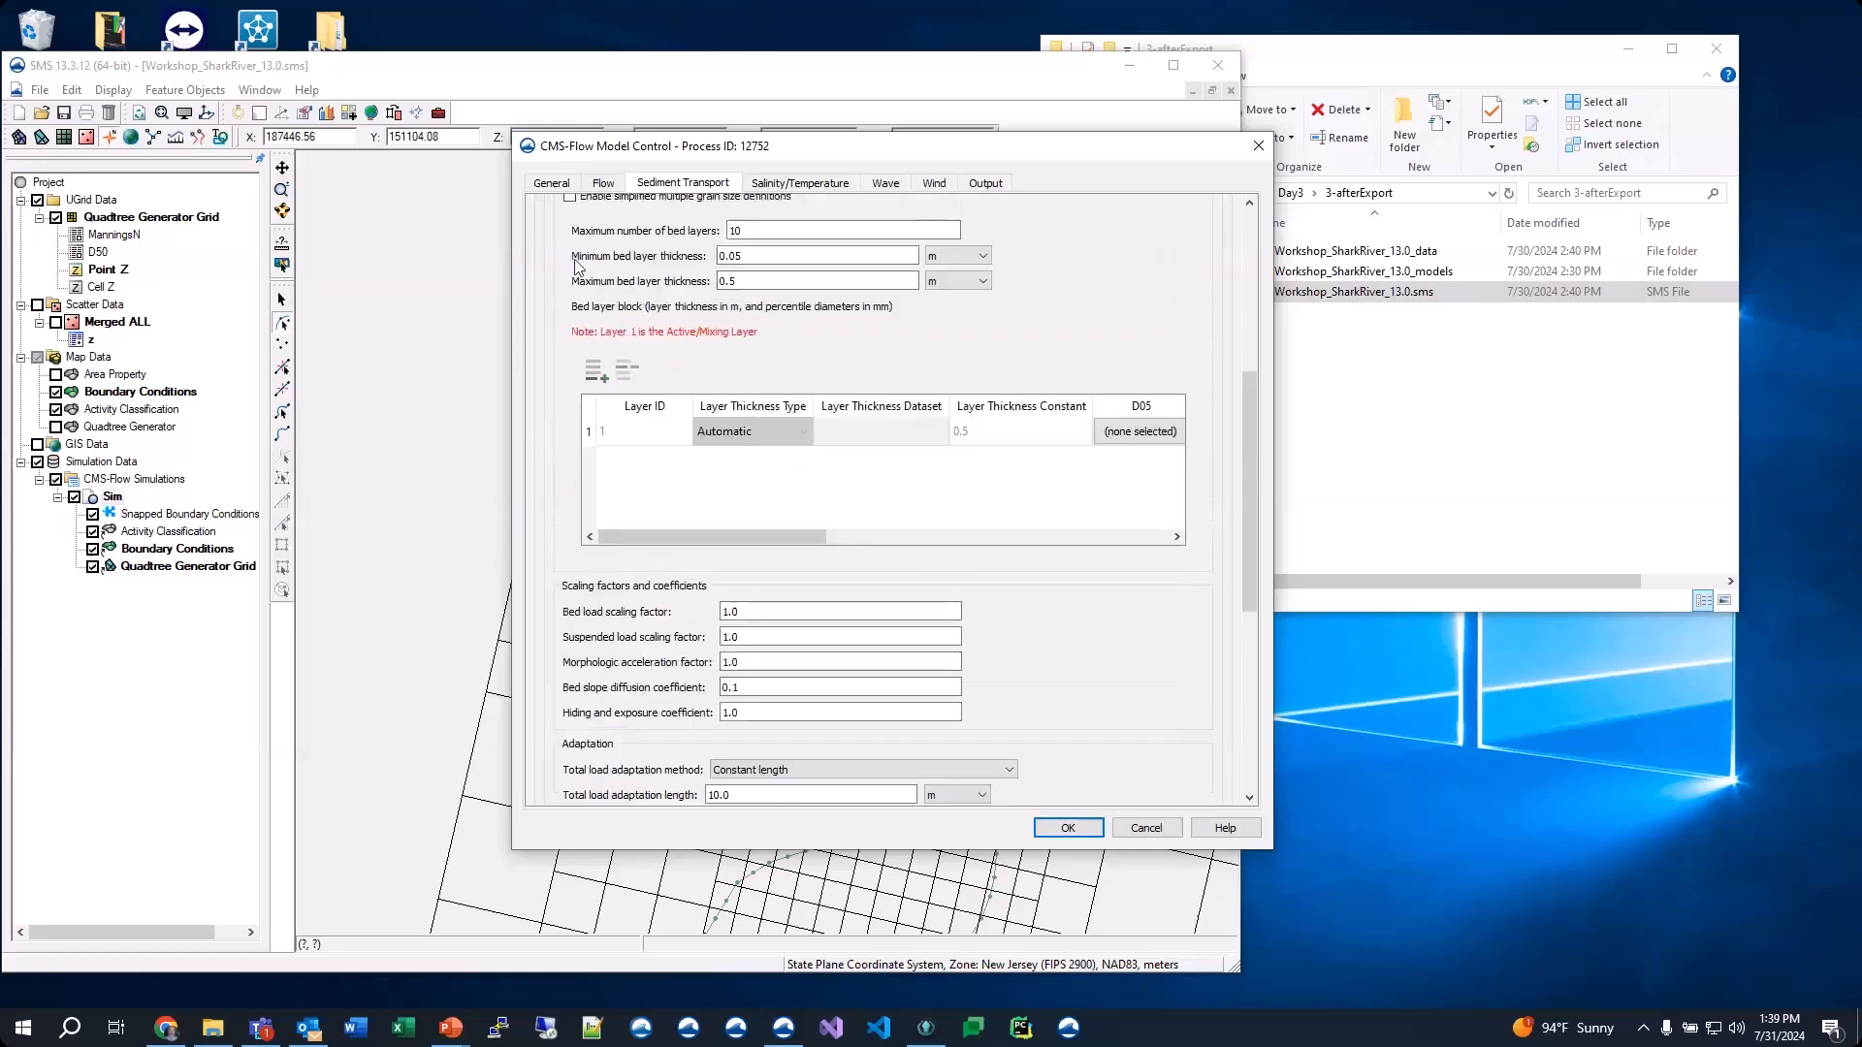
Check the flow parameters and return to the bed composition settings for sediment transport
left_click(603, 182)
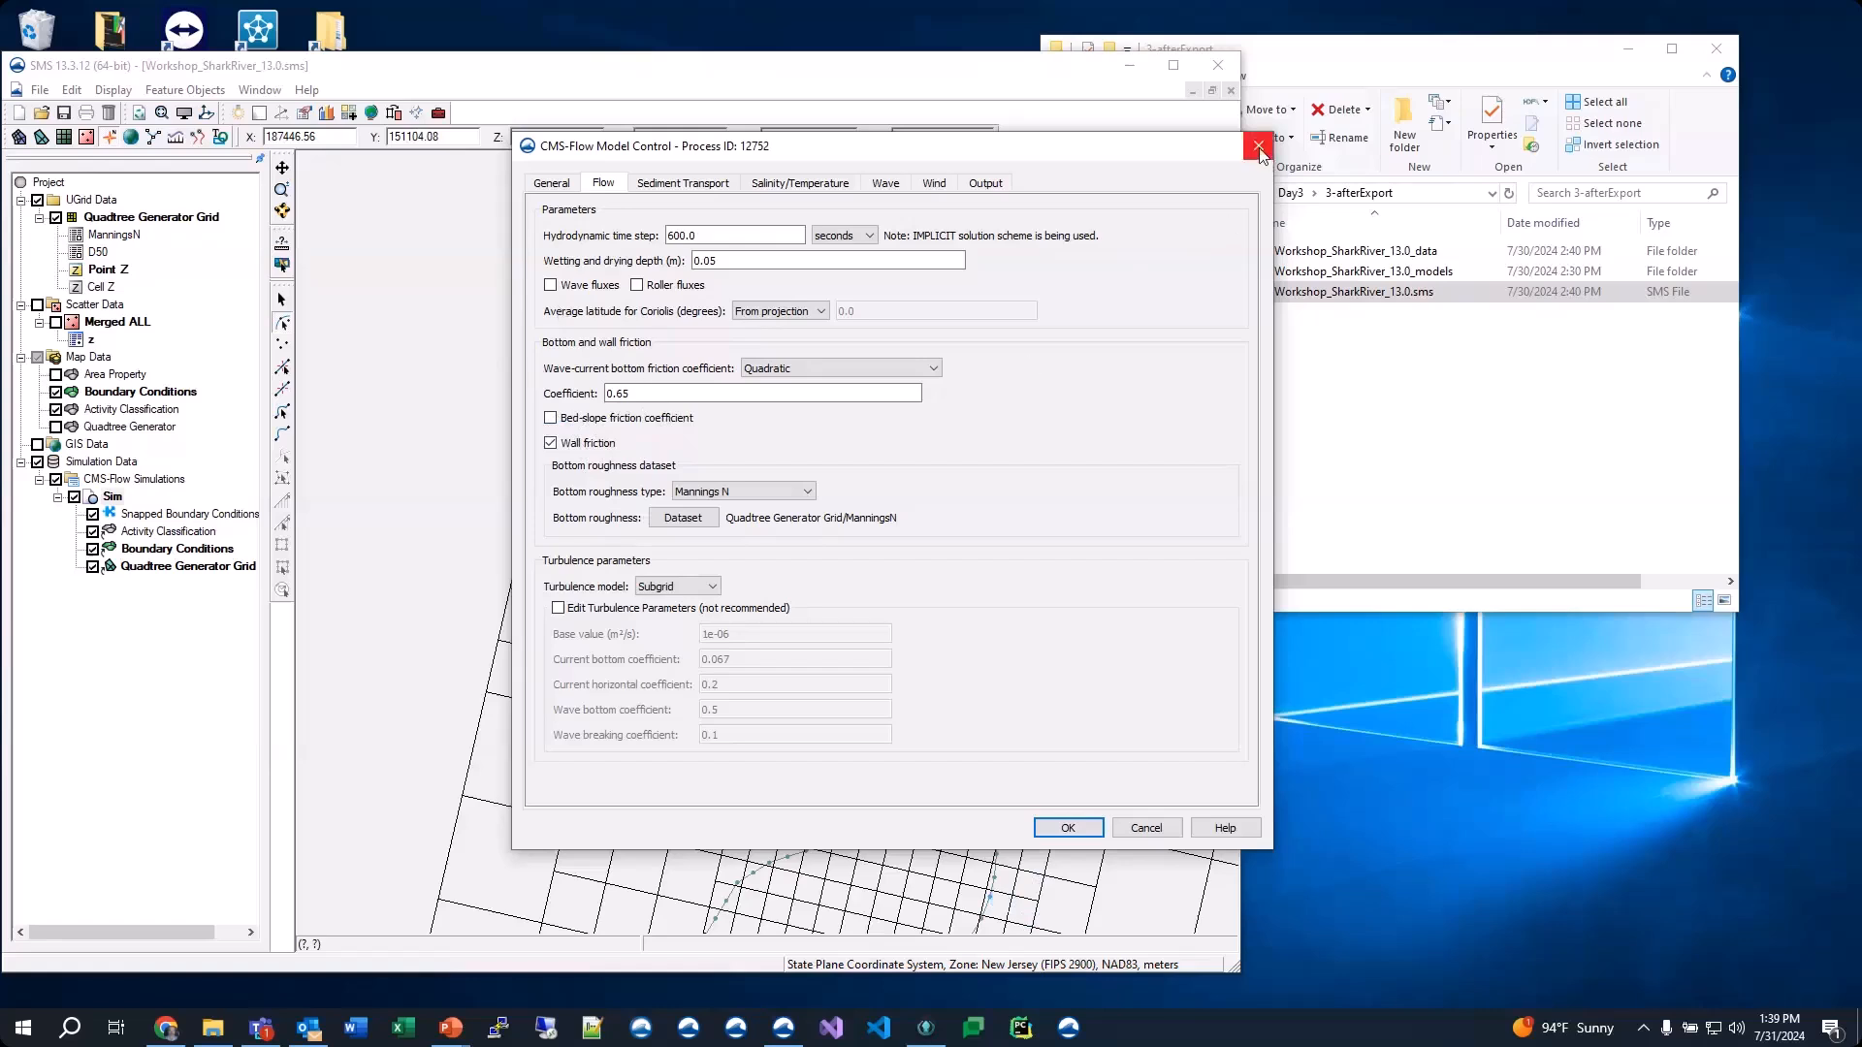
left_click(704, 183)
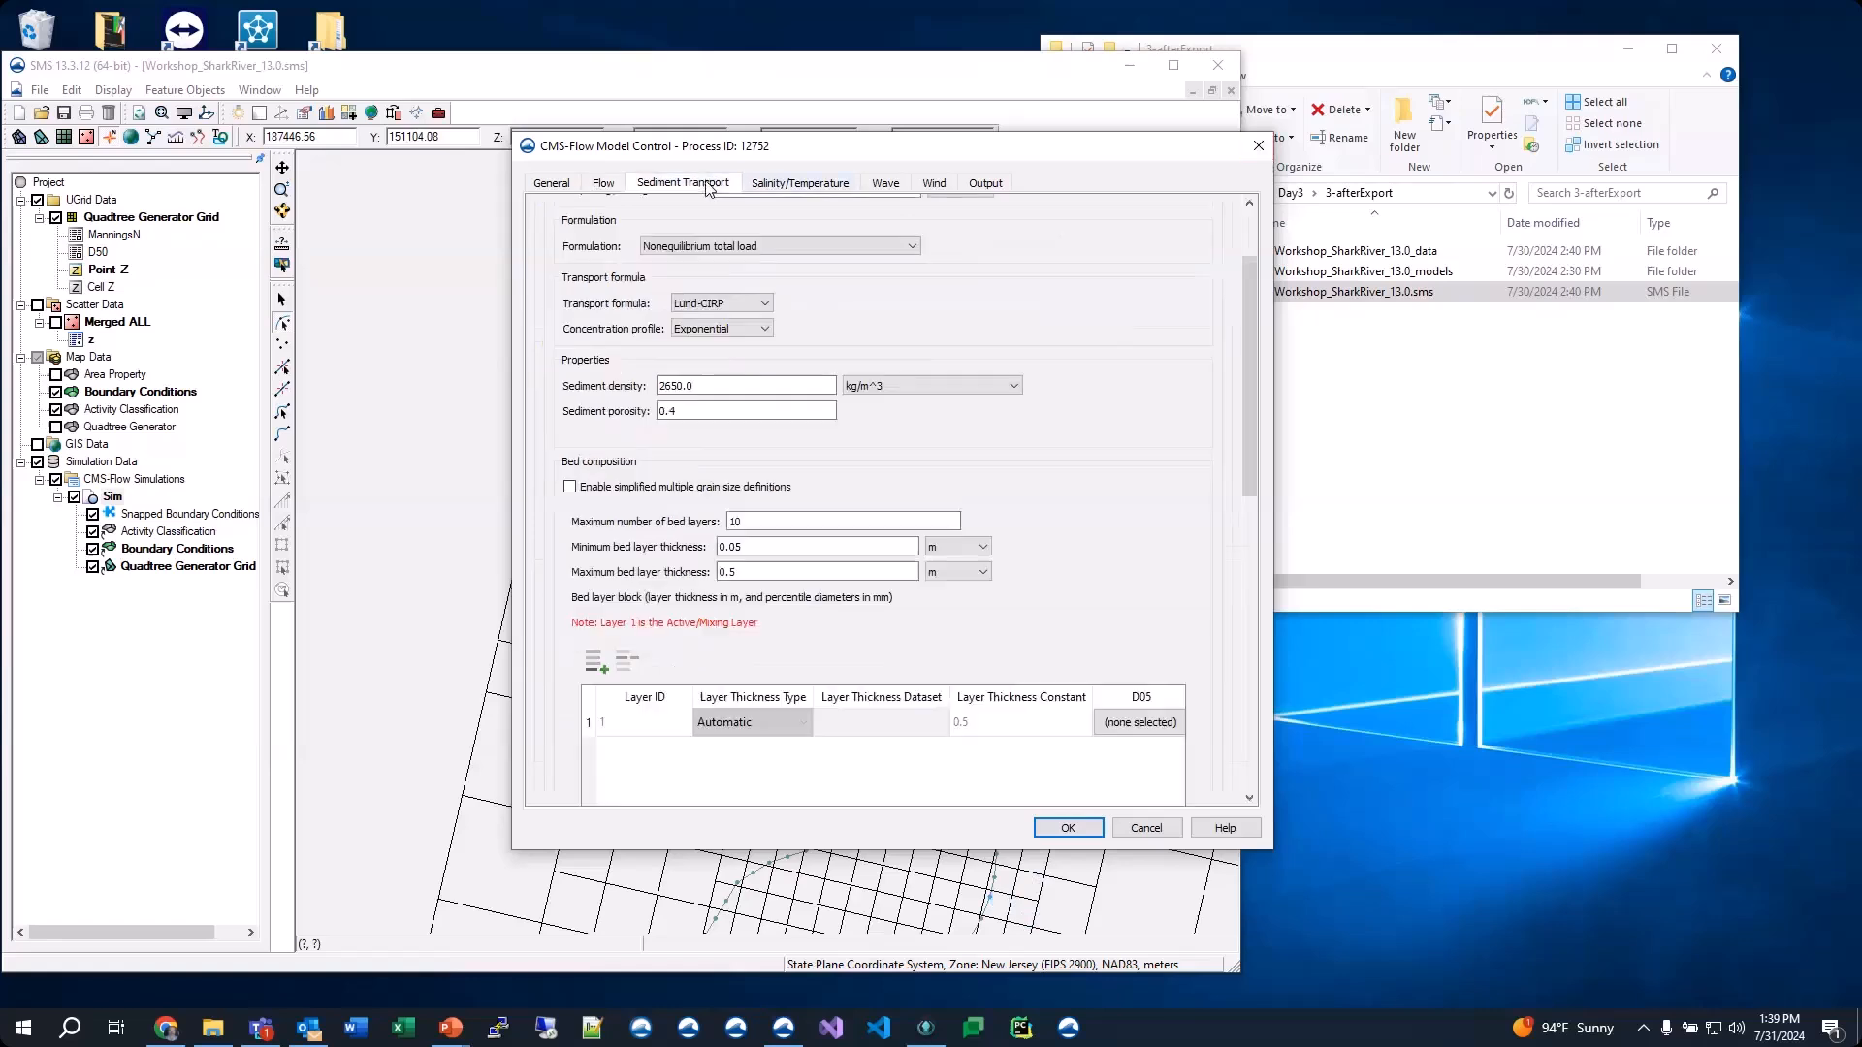
scroll(543, 550, "down", 10)
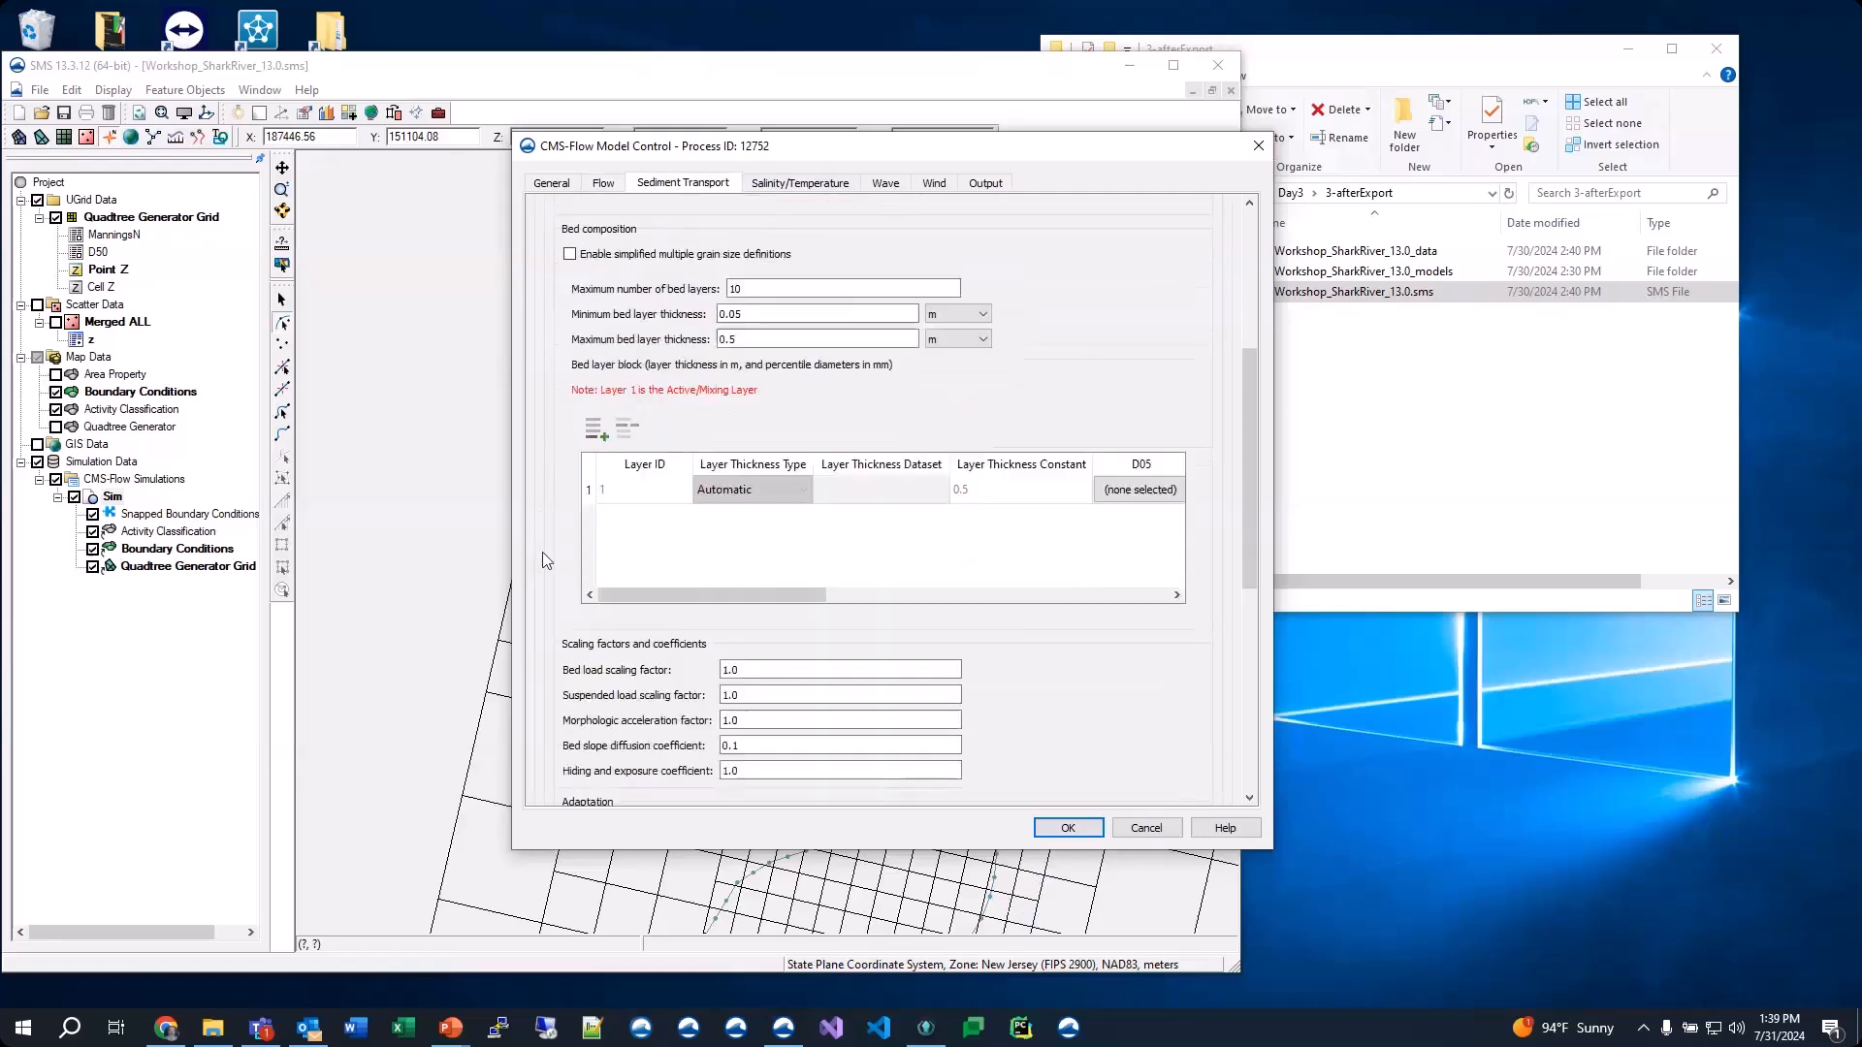